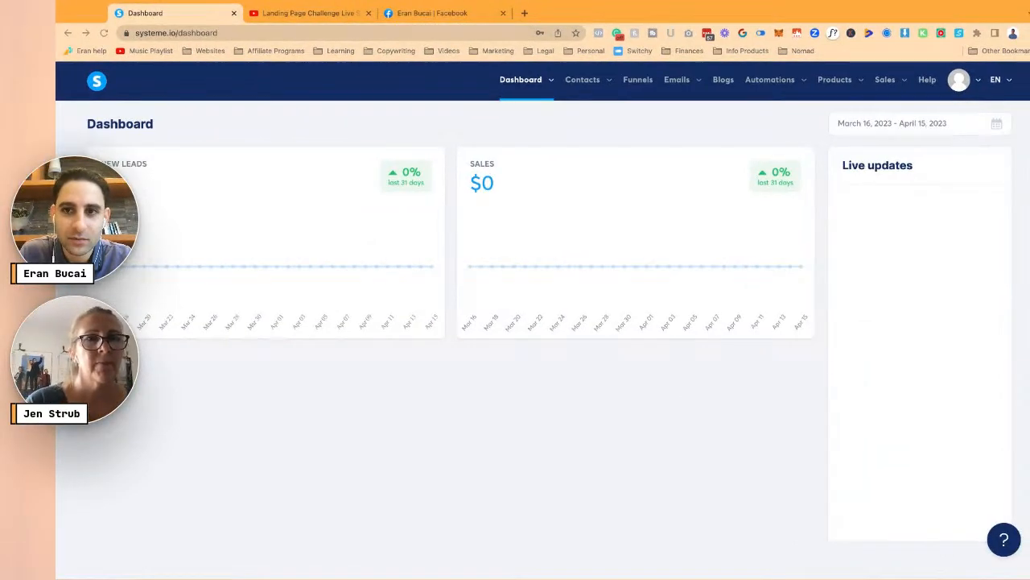
- Open the LIVE YOUR BEST DAY 5 DAY CHALLENGE funnel from the Funnels list
left_click(640, 80)
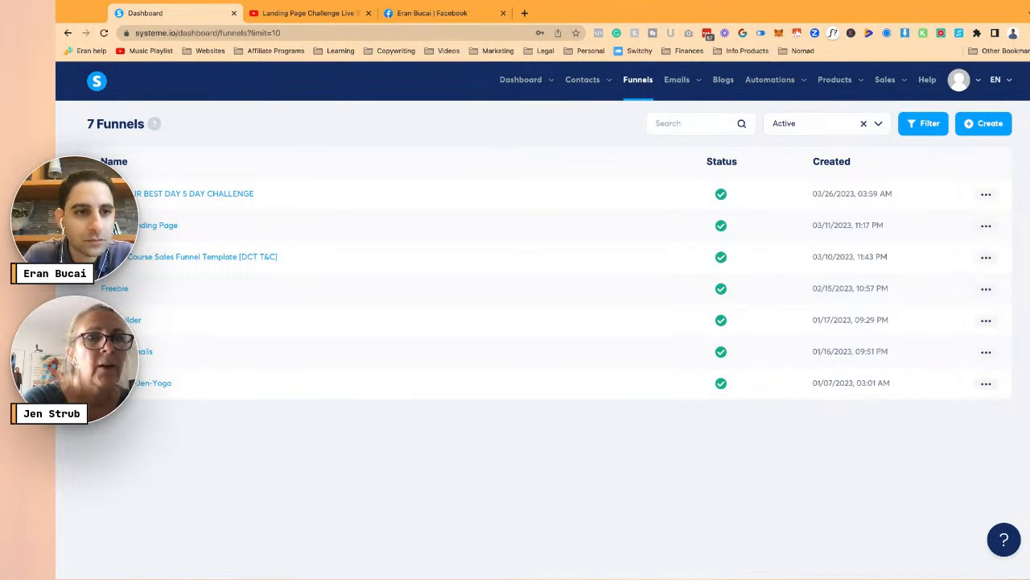
left_click(189, 194)
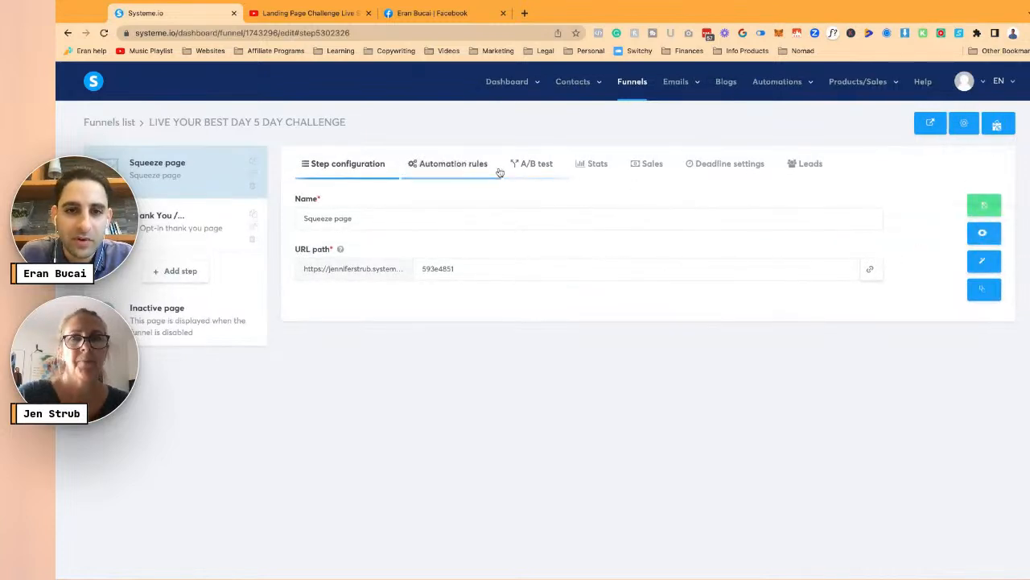
- Check the squeeze step's automation rules and the funnel domain options without changes, then open a new tab
left_click(471, 167)
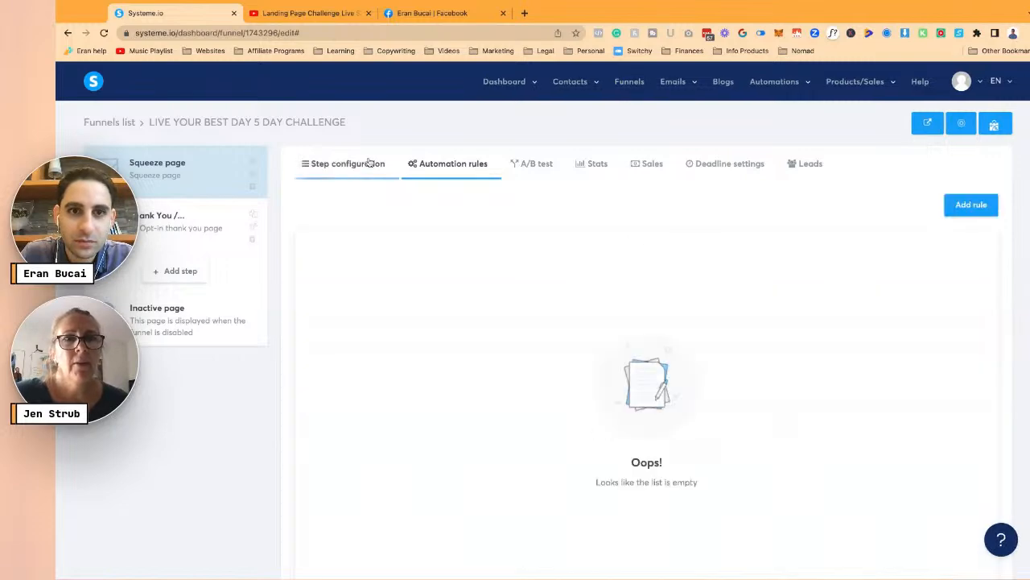
left_click(369, 161)
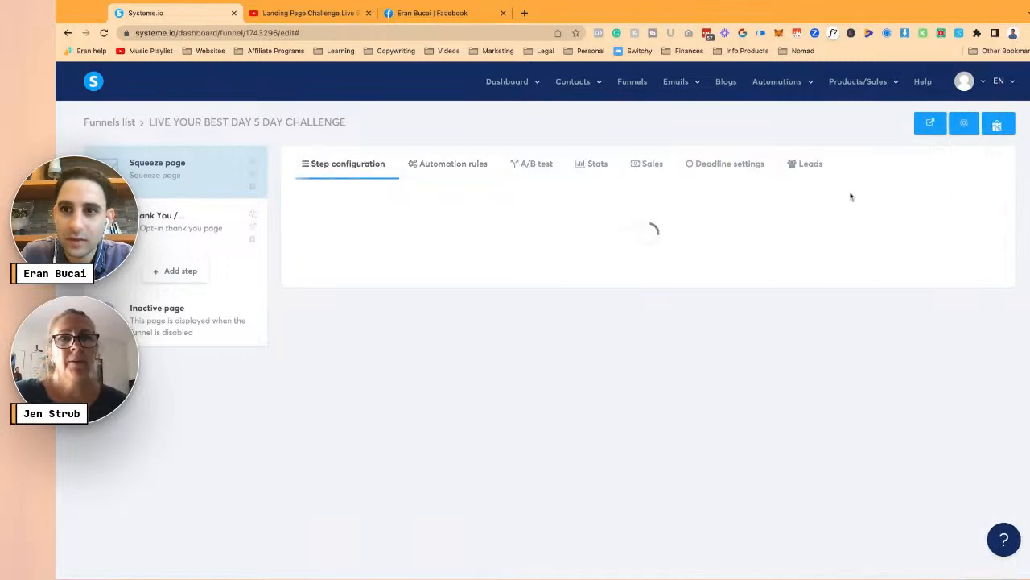
left_click(964, 131)
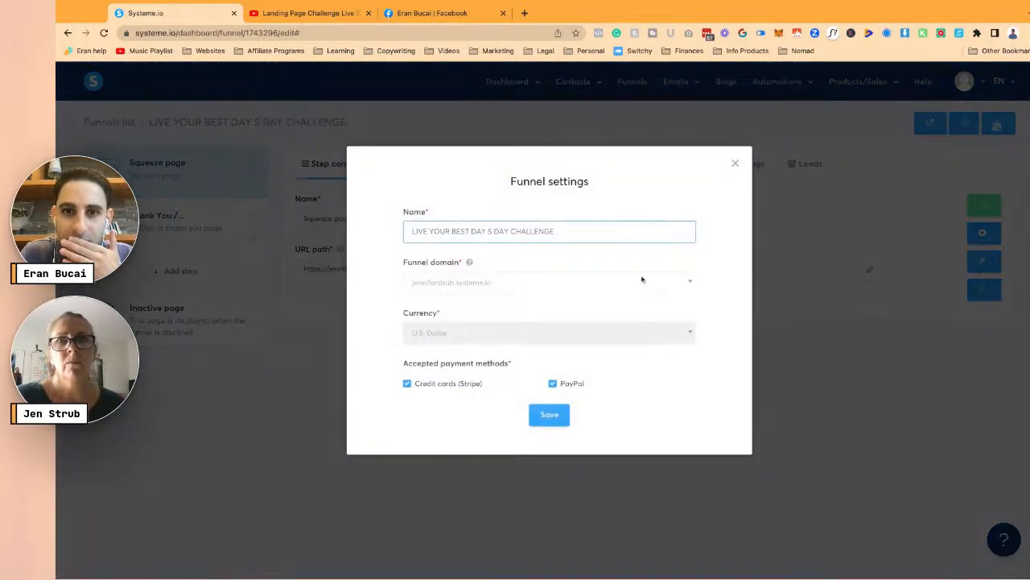
left_click(640, 283)
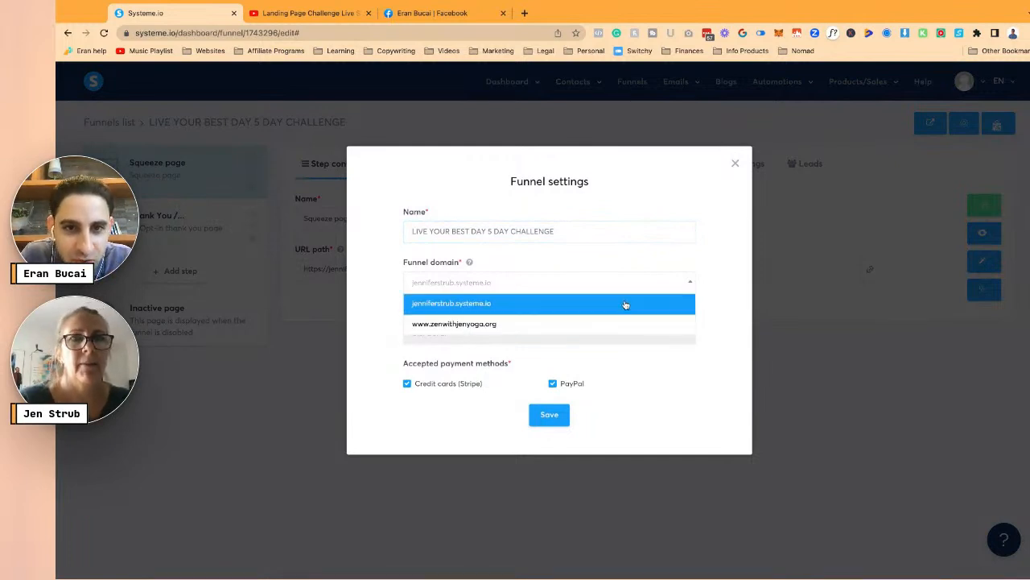
left_click(735, 164)
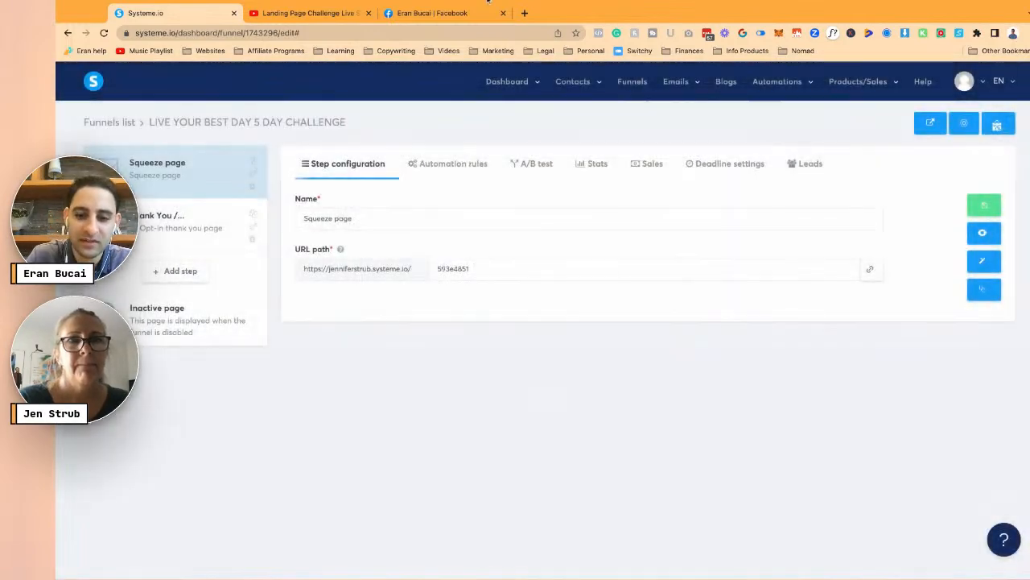
left_click(524, 13)
- Load zenwithjenyoga.com, scroll through its homepage, and return to the systeme.io funnel tab
type("je")
key("BackSpace")
key("BackSpace")
type("zenwithjen")
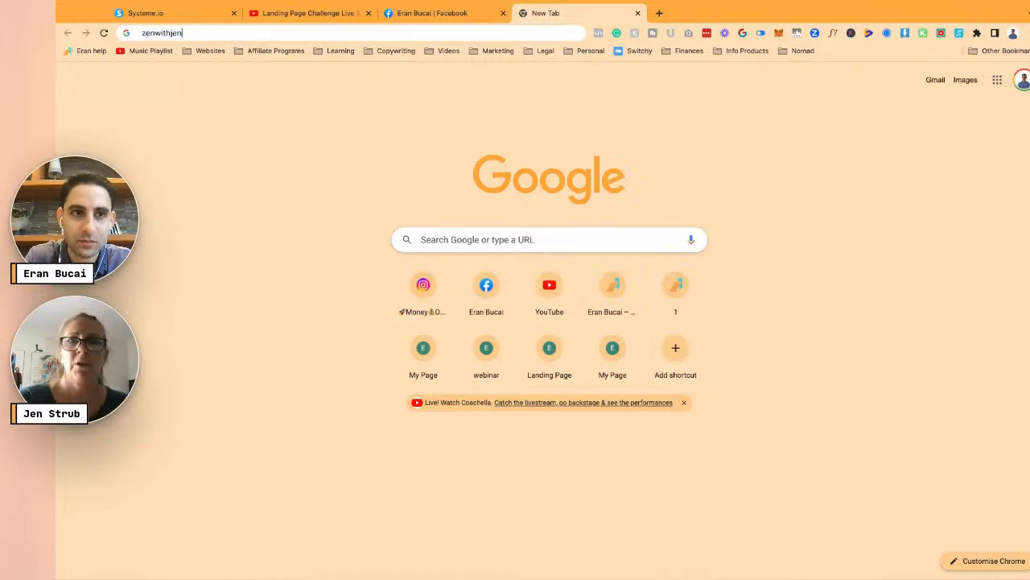
type("yoga.com")
key("Return")
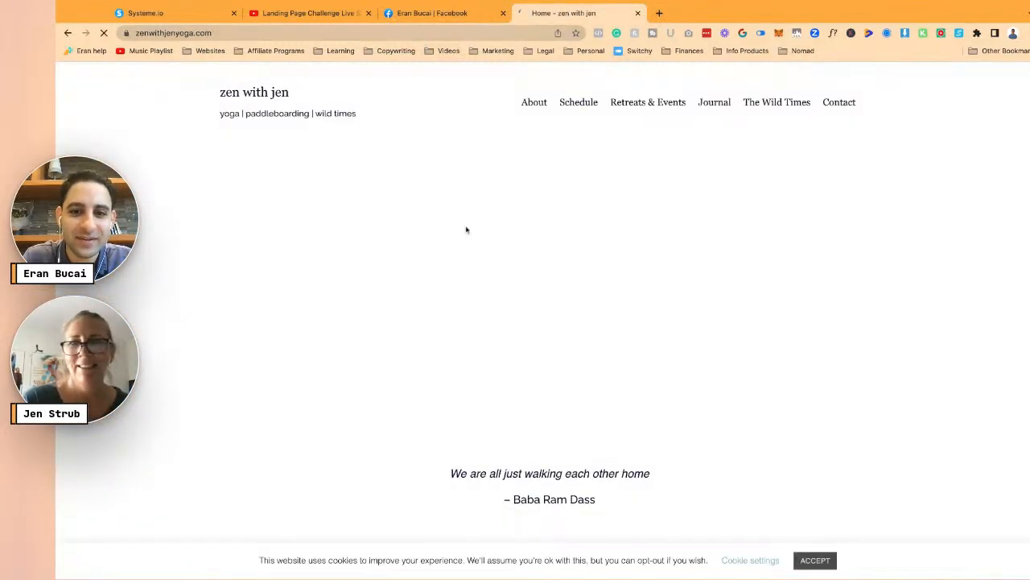
scroll(475, 311, "down", 5)
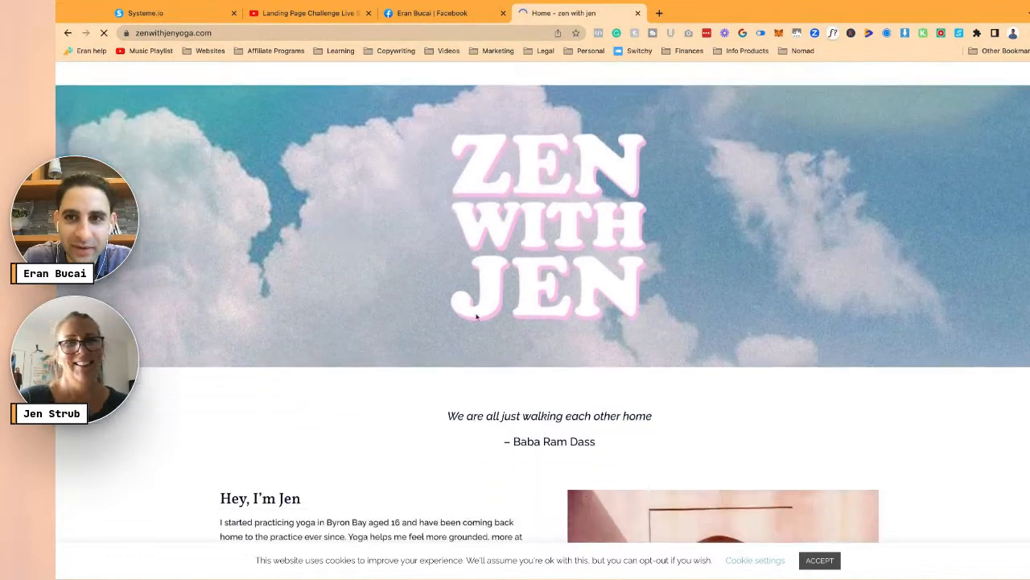
scroll(475, 316, "up", 5)
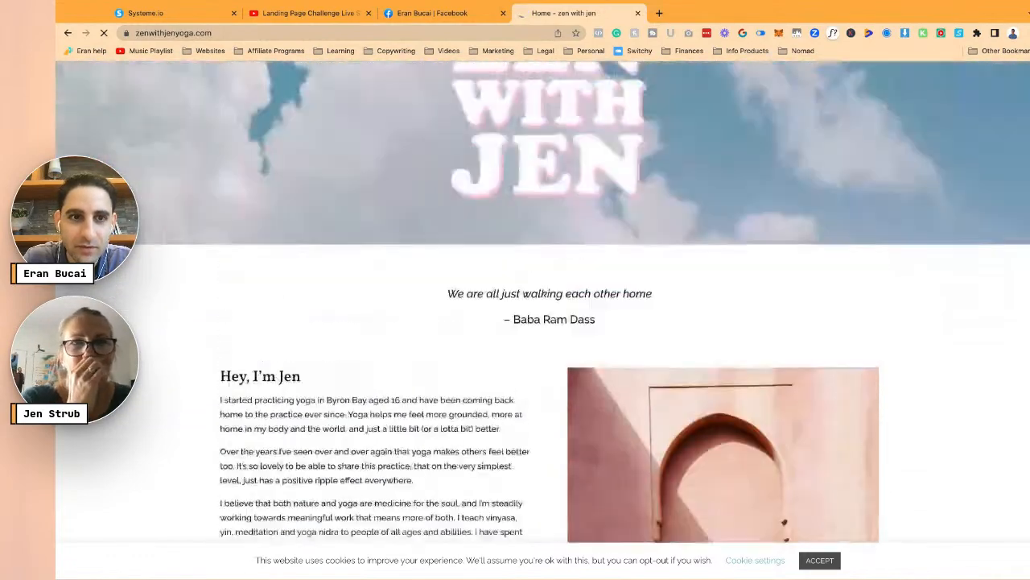
left_click(181, 13)
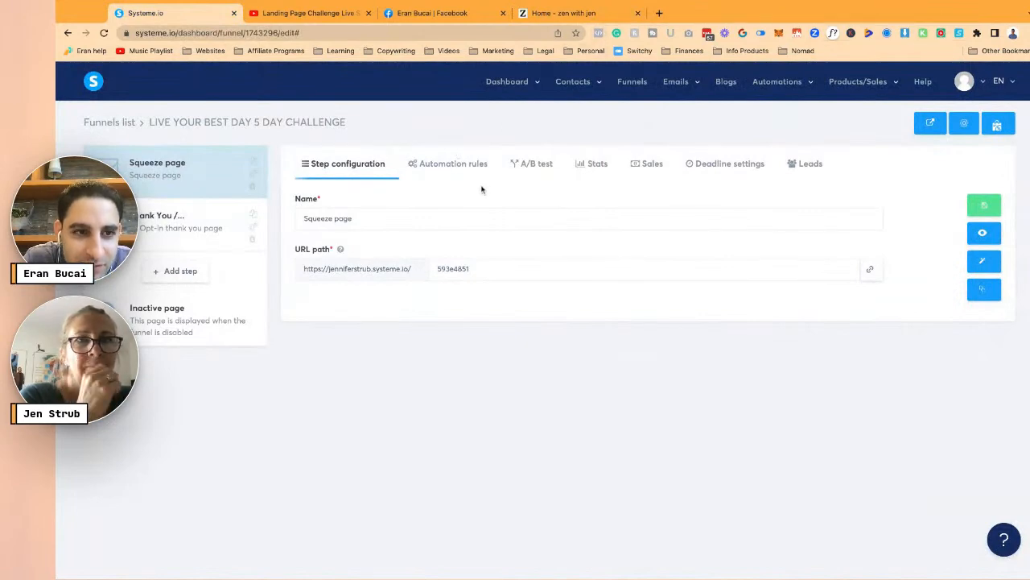
- Review the funnel domain choices and load the yoga site's .org address, which shows a 404
left_click(960, 129)
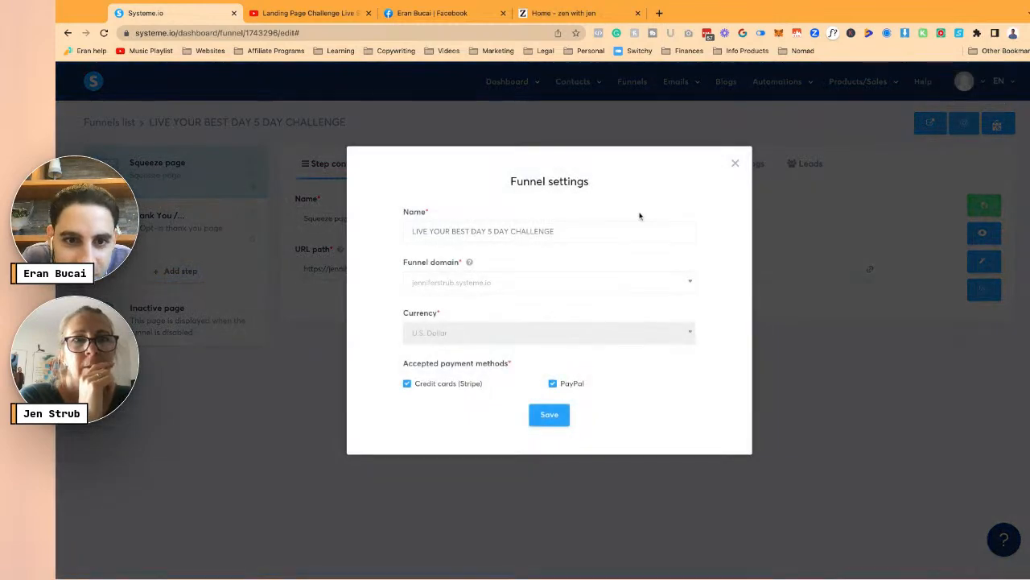
left_click(584, 283)
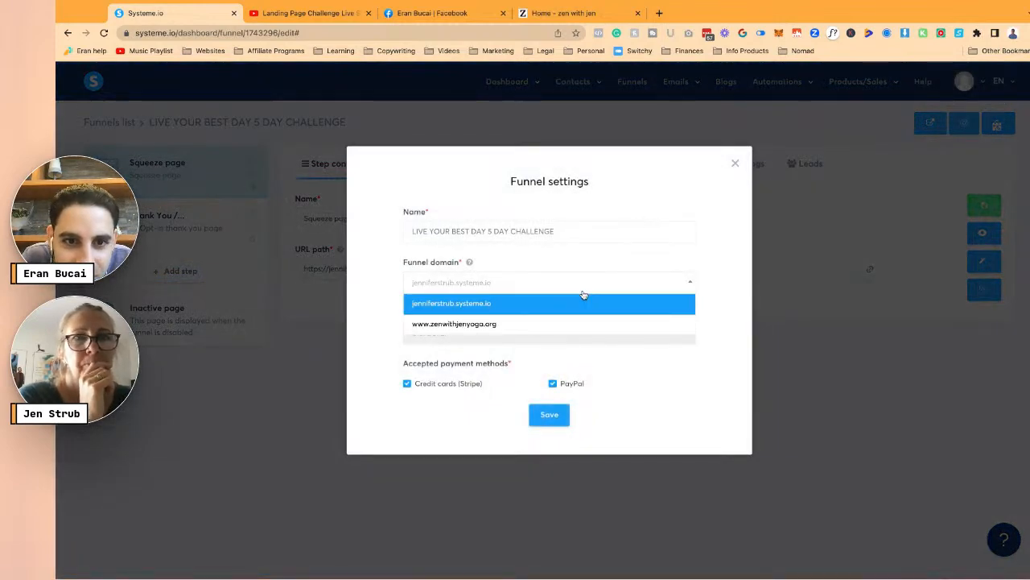
left_click(567, 13)
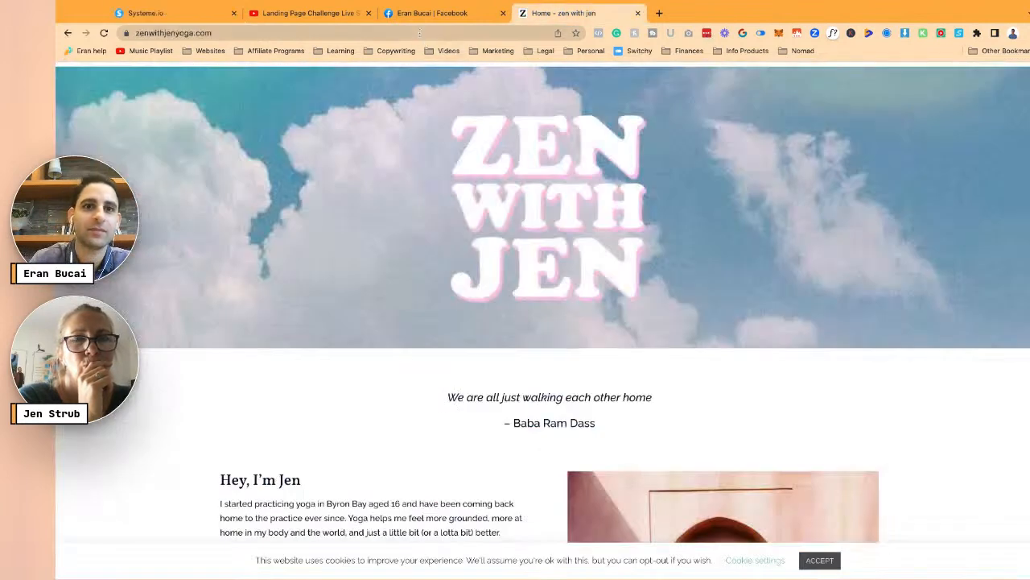
left_click(420, 32)
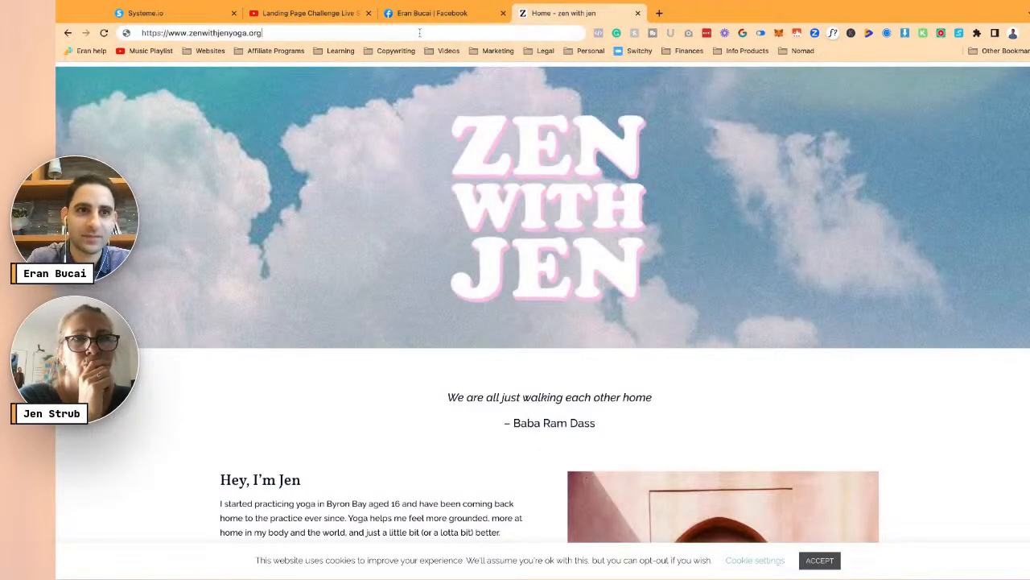
key("Return")
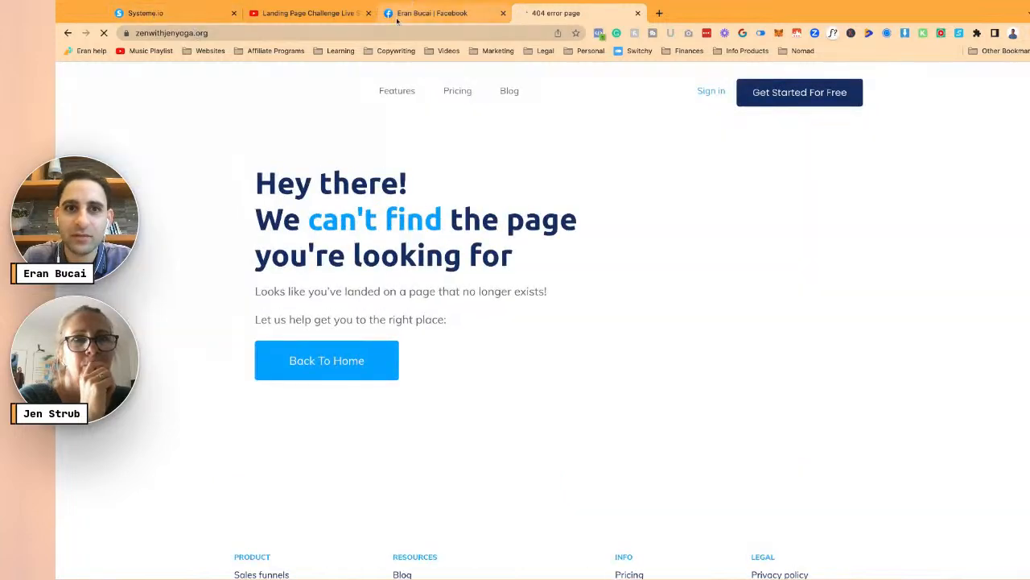
- Close the funnel settings and open the Squeeze page in the page editor
left_click(194, 12)
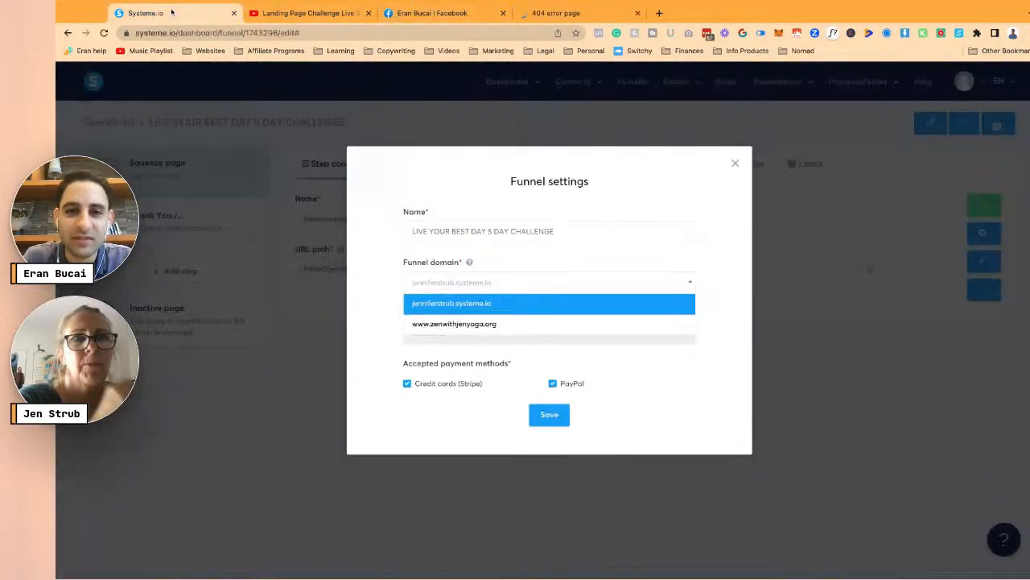
left_click(735, 164)
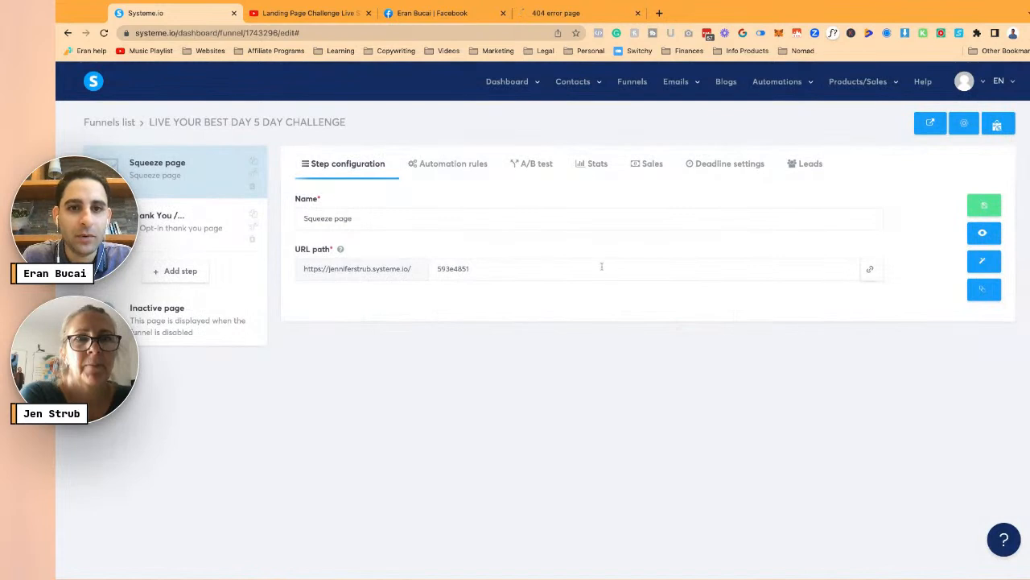
left_click(987, 262)
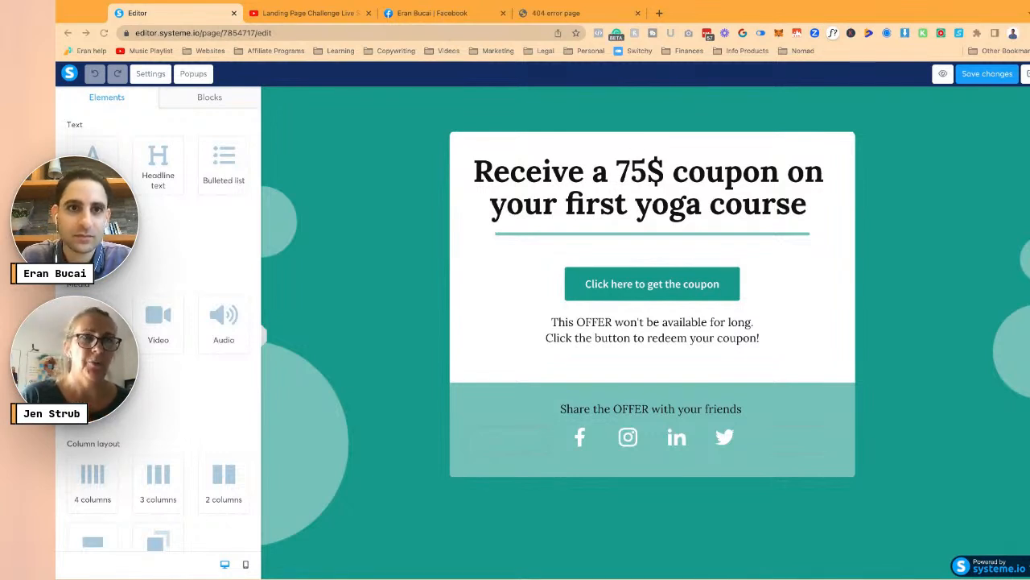
- Open the landing page planning Google Doc and review its headline and benefit bullet notes
left_click(601, 14)
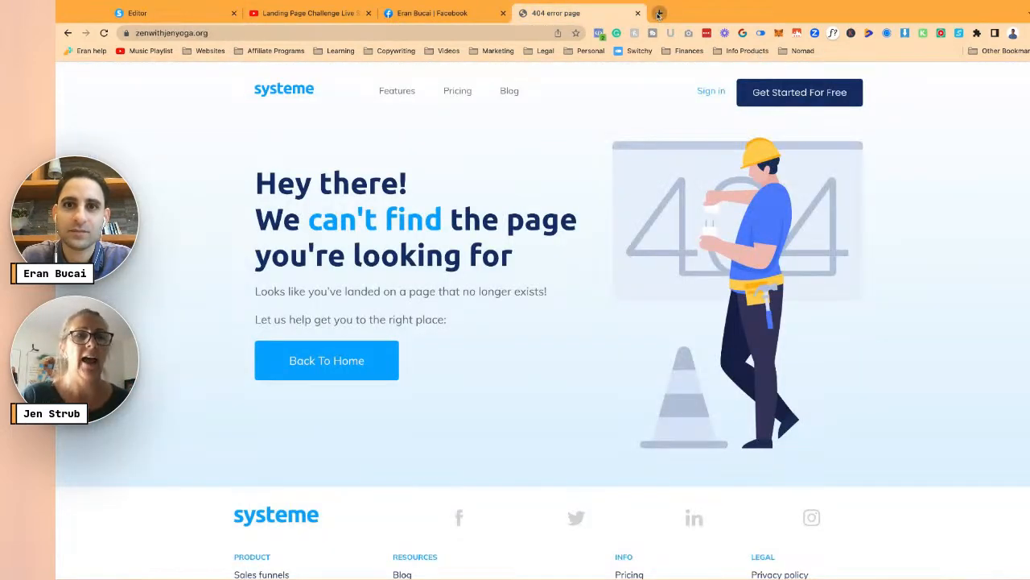
left_click(659, 13)
key("Return")
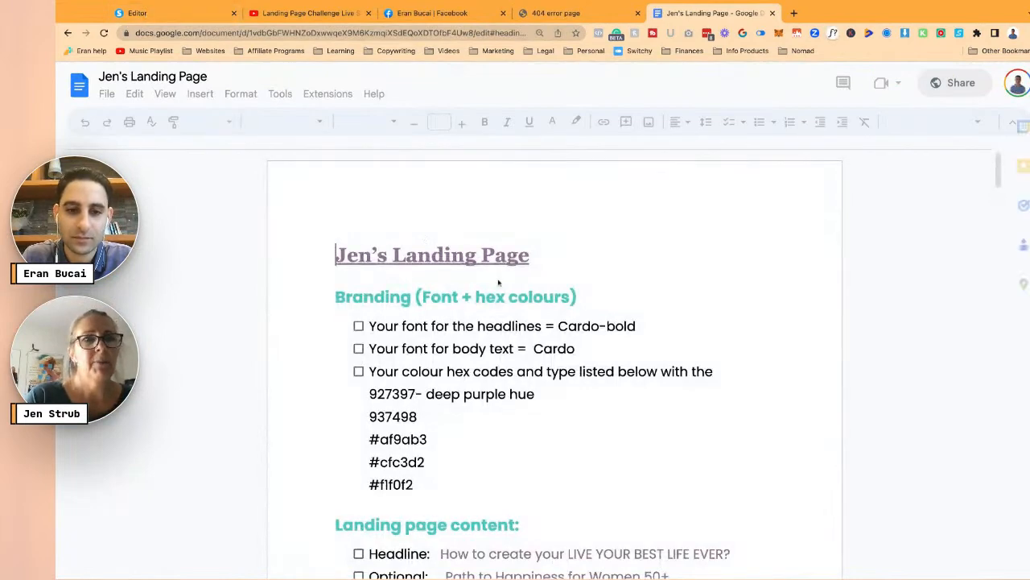
scroll(643, 470, "down", 5)
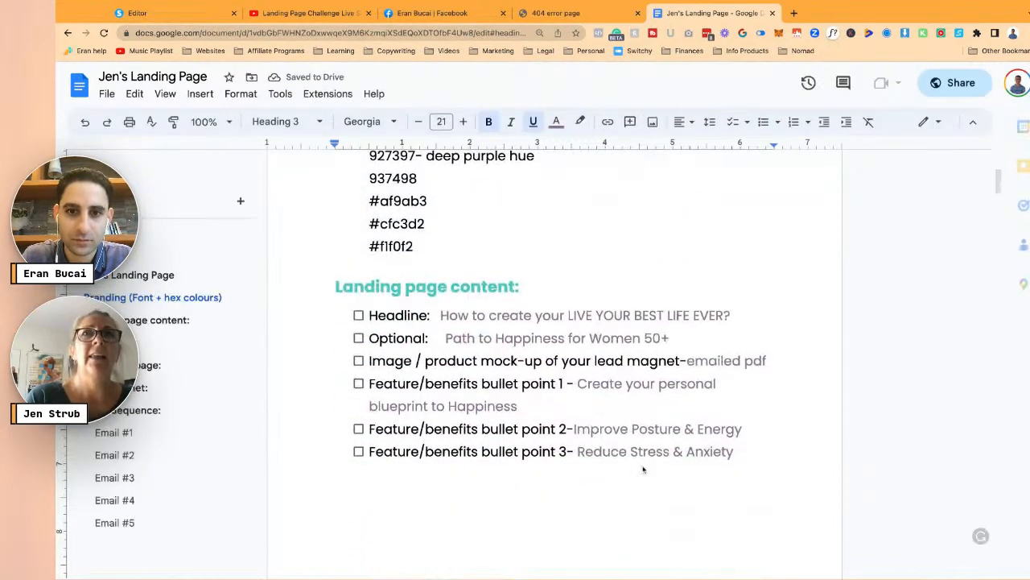
scroll(572, 338, "down", 3)
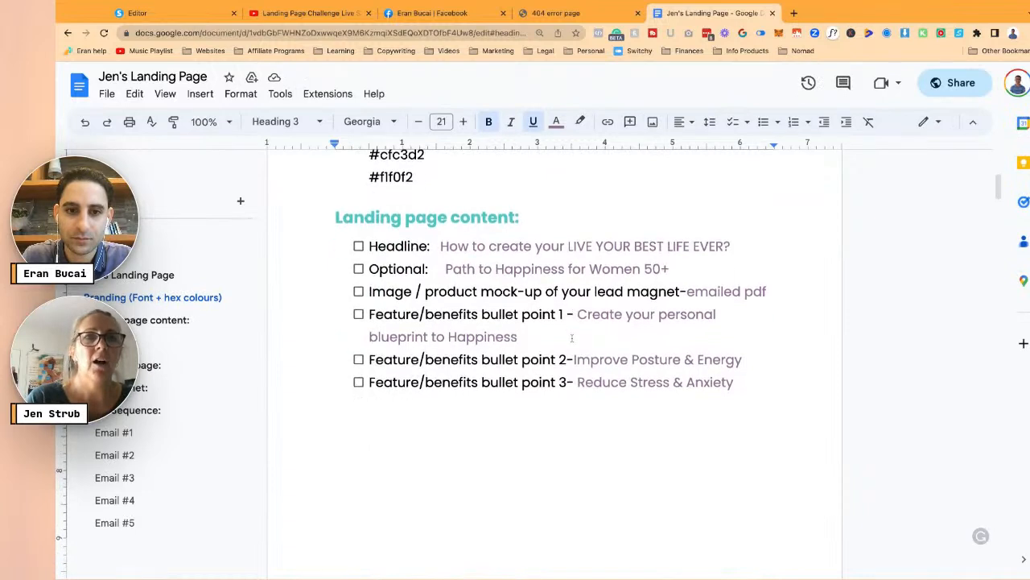
scroll(572, 339, "up", 2)
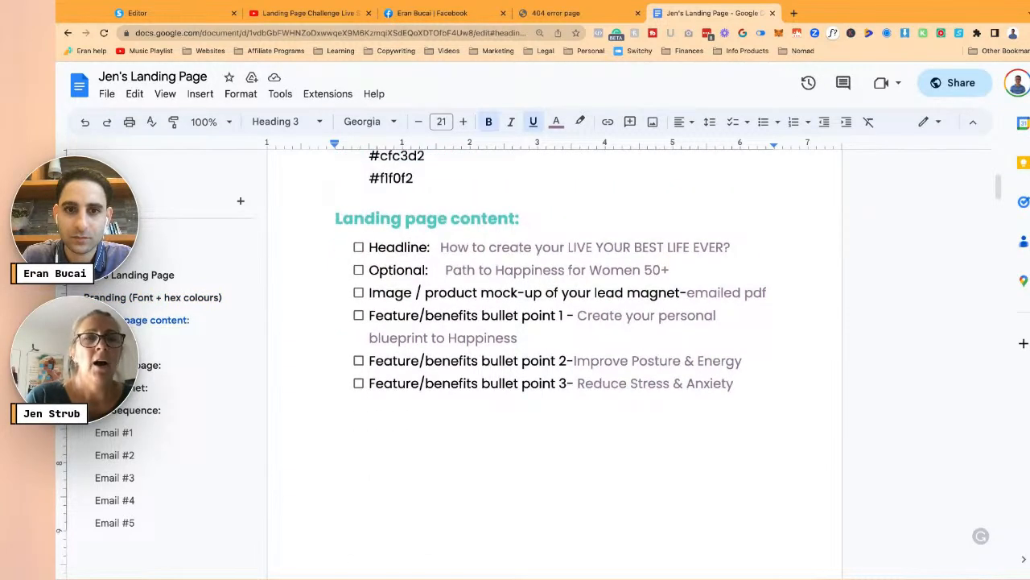
left_click(179, 17)
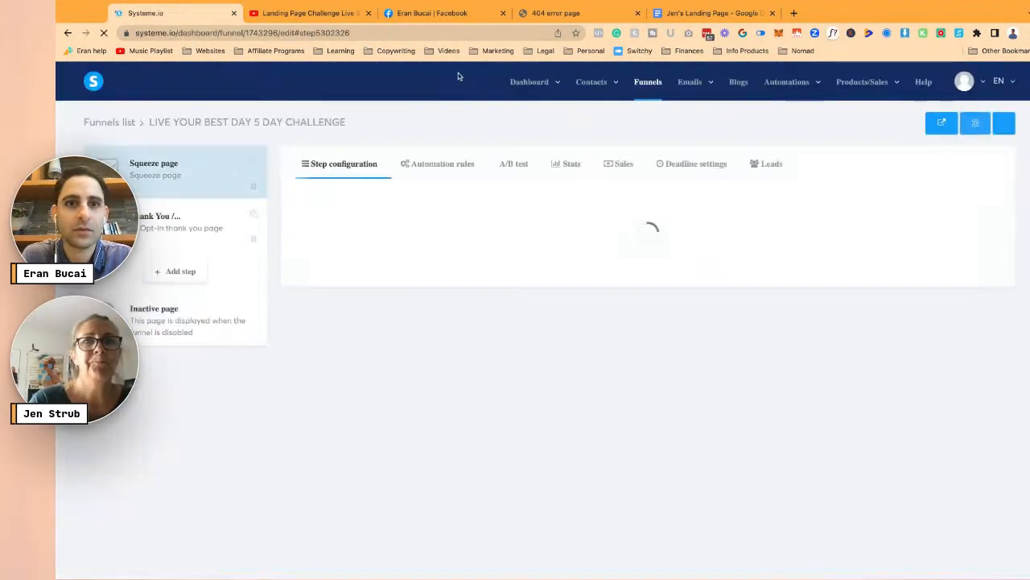
- Resume the Templates & Coaching Membership course from Courses, reaching its Onboarding Questionnaire lesson
mouse_move(539, 87)
left_click(492, 135)
left_click(314, 16)
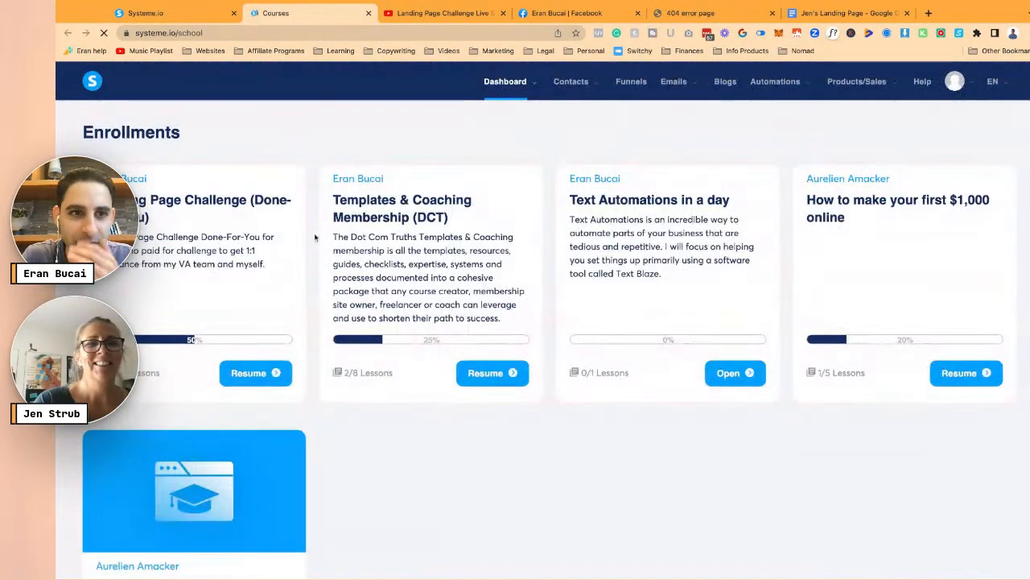
left_click(500, 377)
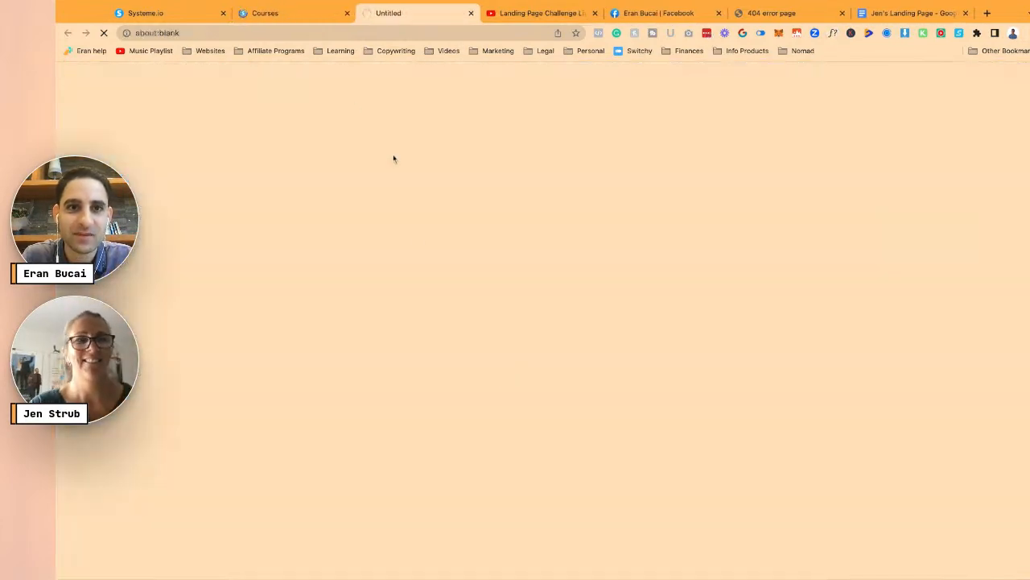
left_click(295, 14)
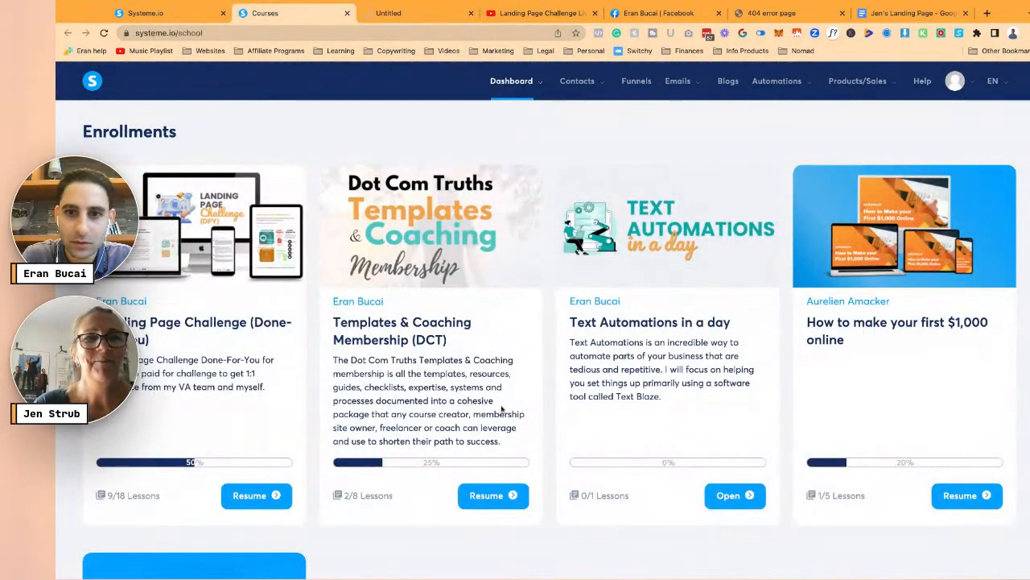
scroll(483, 403, "down", 3)
scroll(637, 421, "up", 3)
left_click(417, 13)
scroll(196, 467, "down", 1)
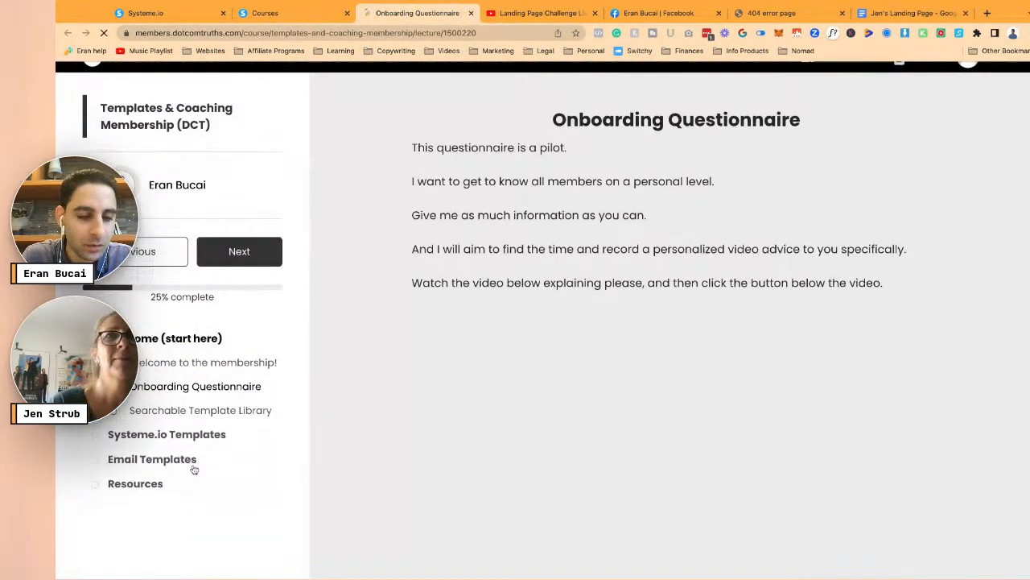
- Expand the Systeme.io Templates and Email Templates groups and open Searchable Template Library
left_click(171, 426)
left_click(163, 493)
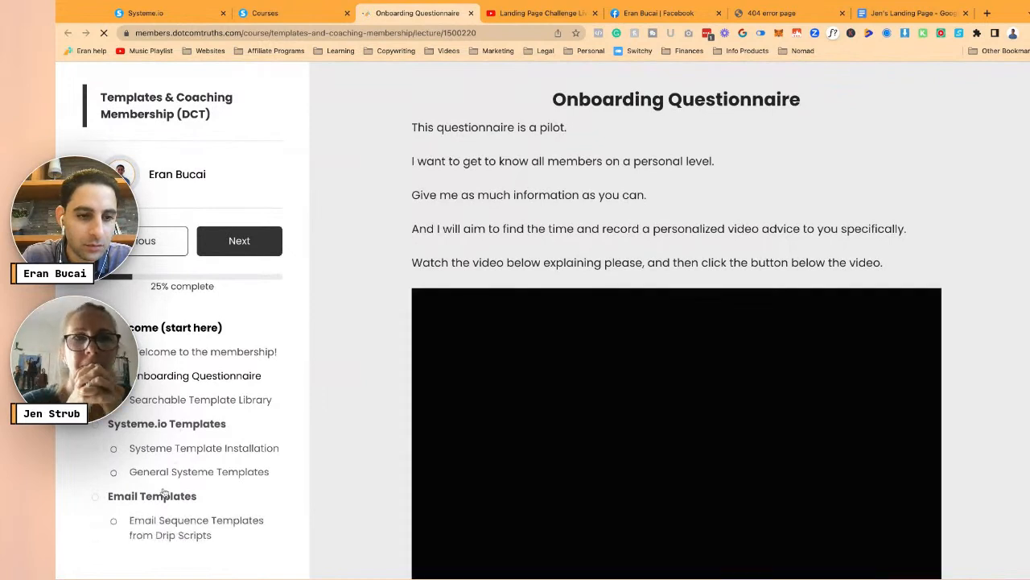
scroll(193, 499, "down", 1)
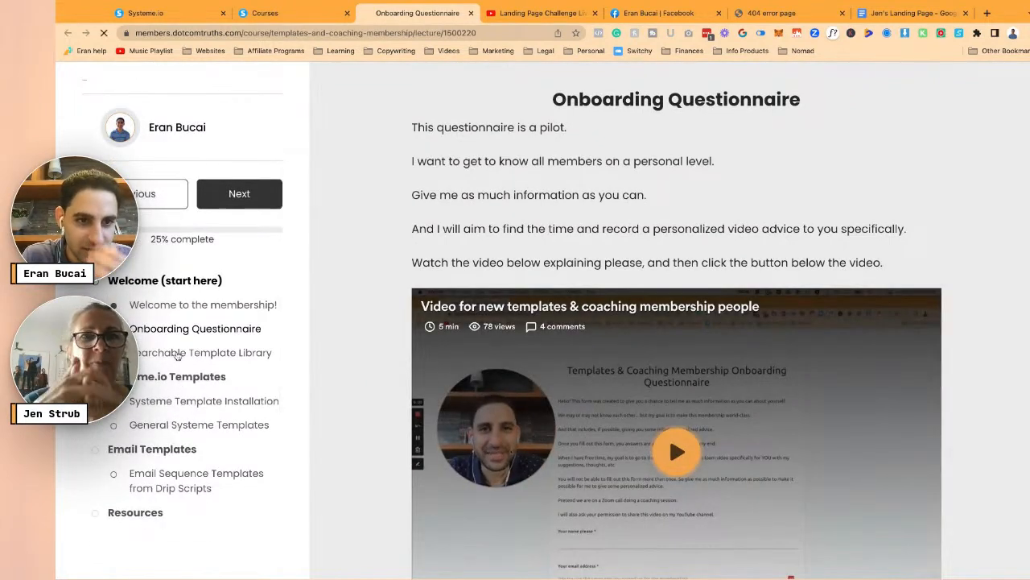
left_click(177, 354)
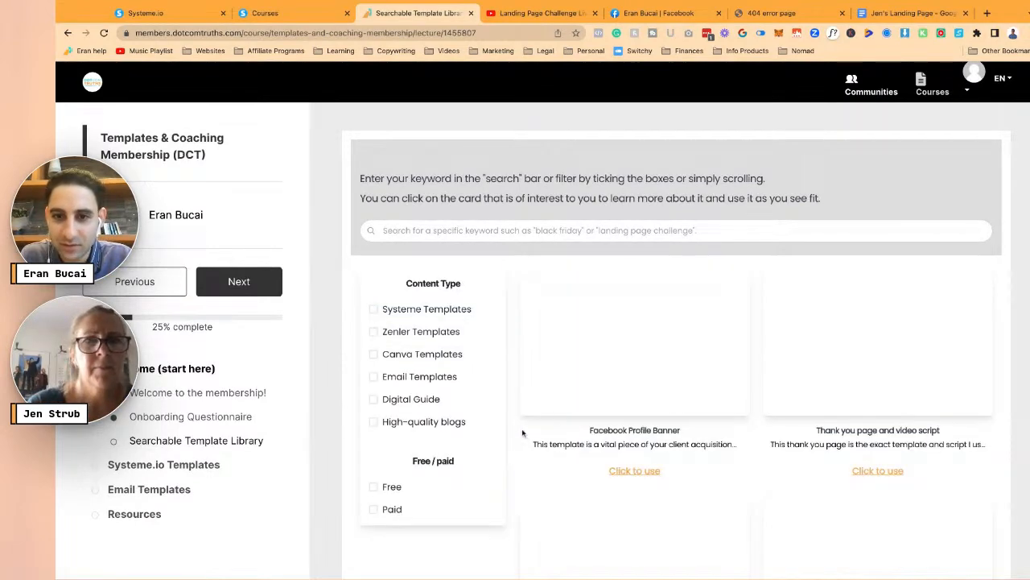
- Filter the template library to Systeme Templates and open the Karina landing page template
scroll(523, 433, "down", 5)
scroll(466, 337, "down", 2)
scroll(466, 337, "up", 6)
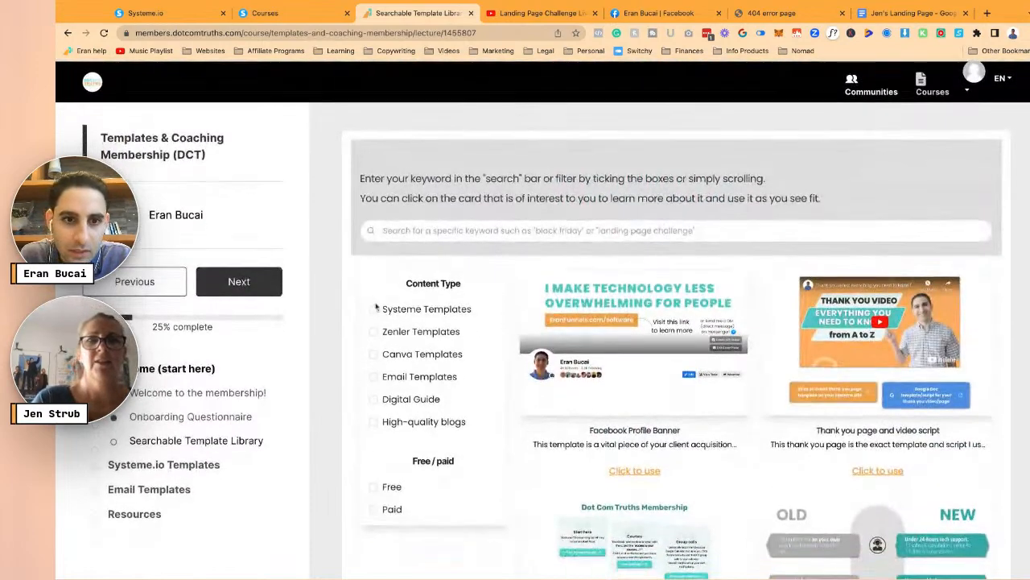
left_click(405, 310)
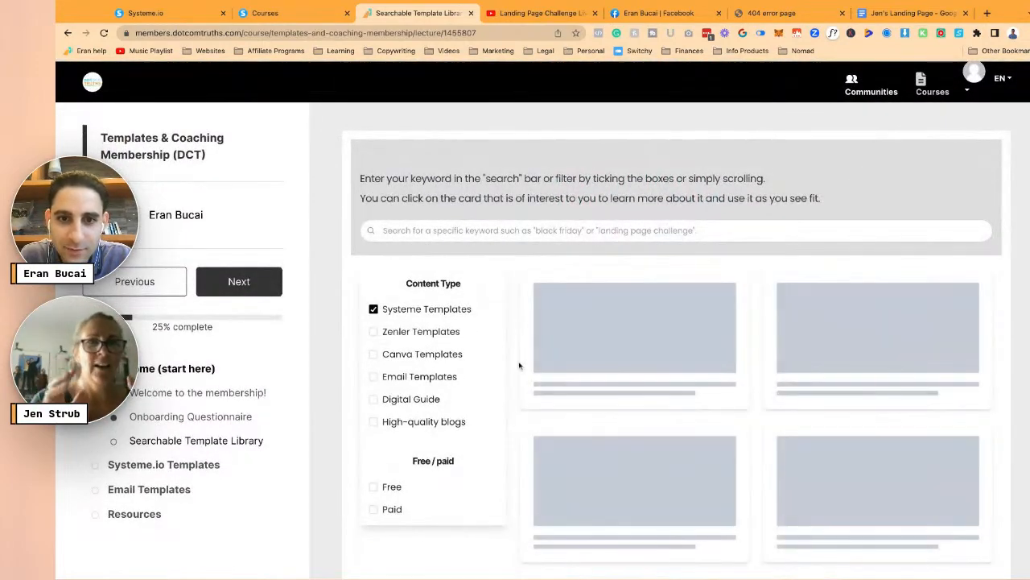
scroll(513, 366, "down", 5)
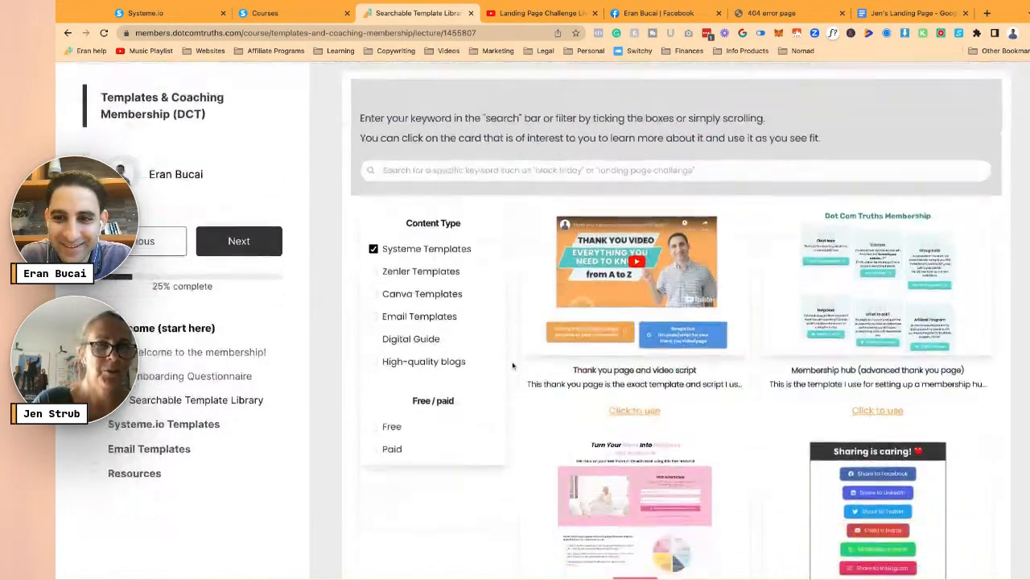
scroll(600, 303, "down", 3)
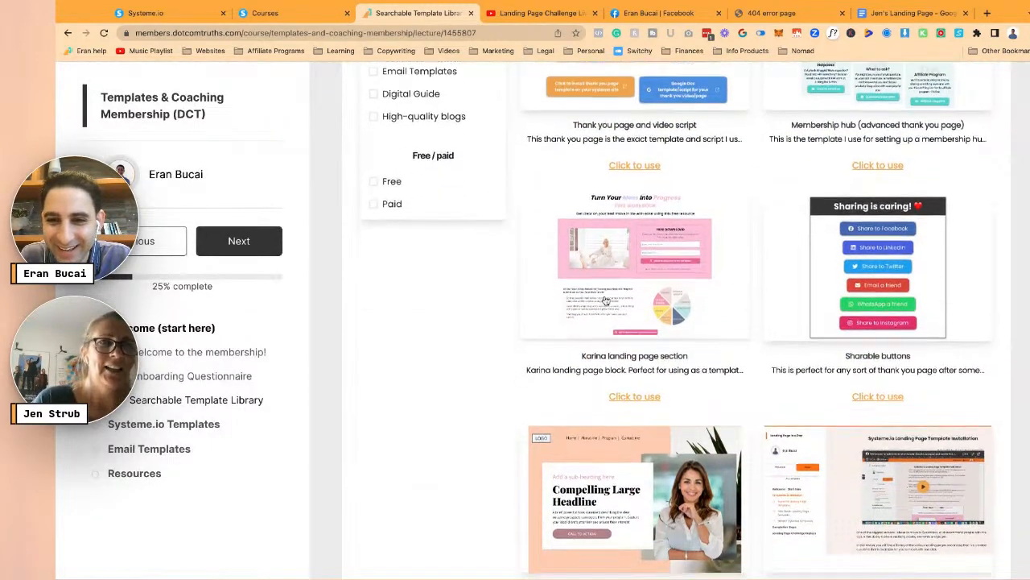
left_click(635, 278)
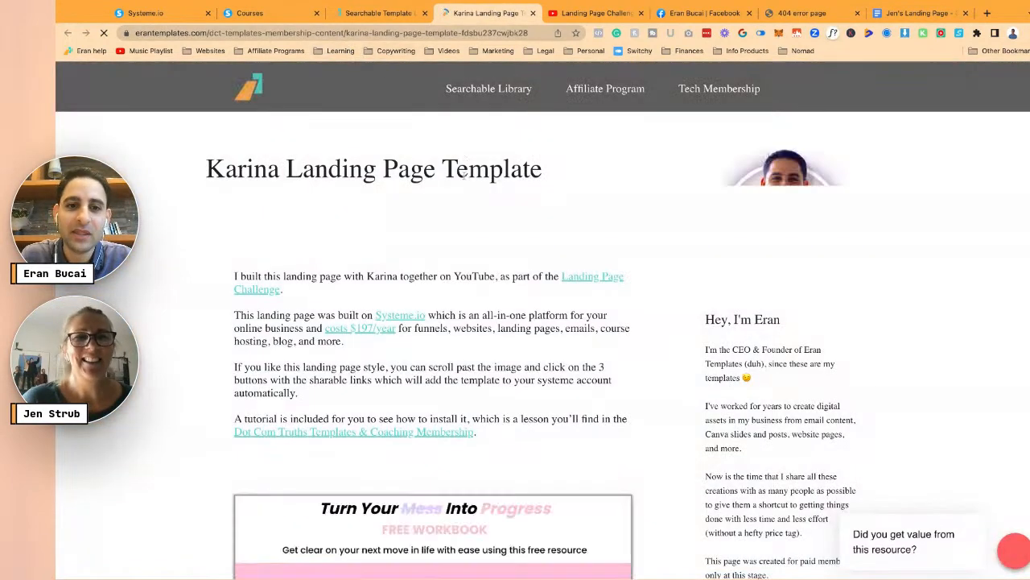
- Open the Section 1, 2 and 3 install links on the Karina template page, then return to systeme.io
scroll(488, 318, "down", 6)
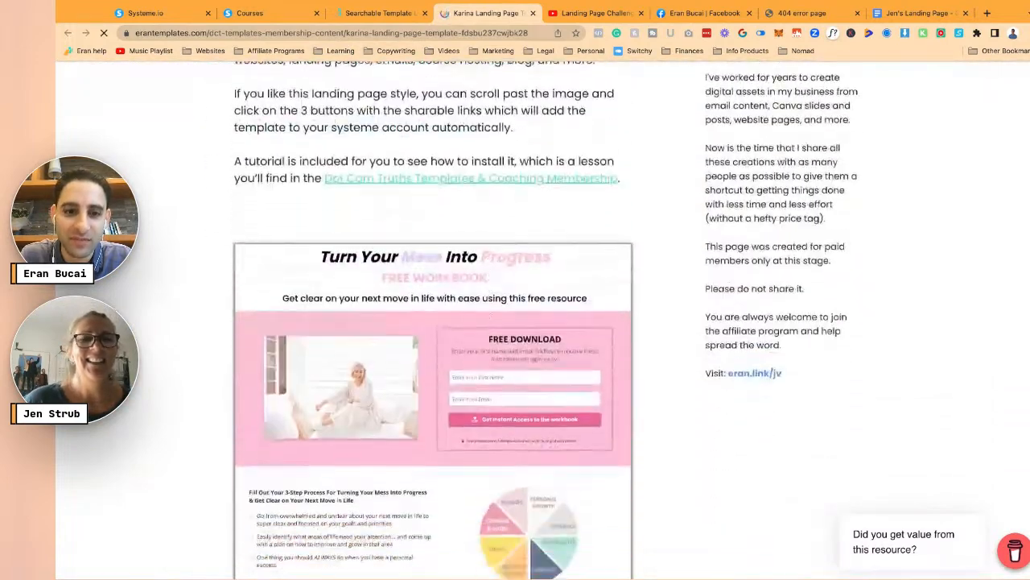
scroll(418, 384, "down", 1)
scroll(418, 385, "up", 3)
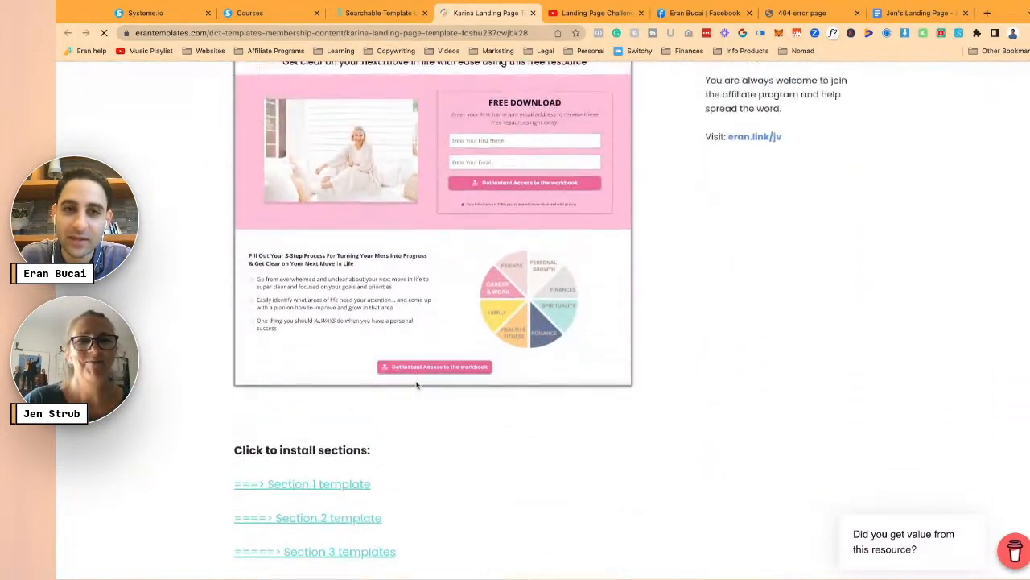
scroll(418, 387, "down", 2)
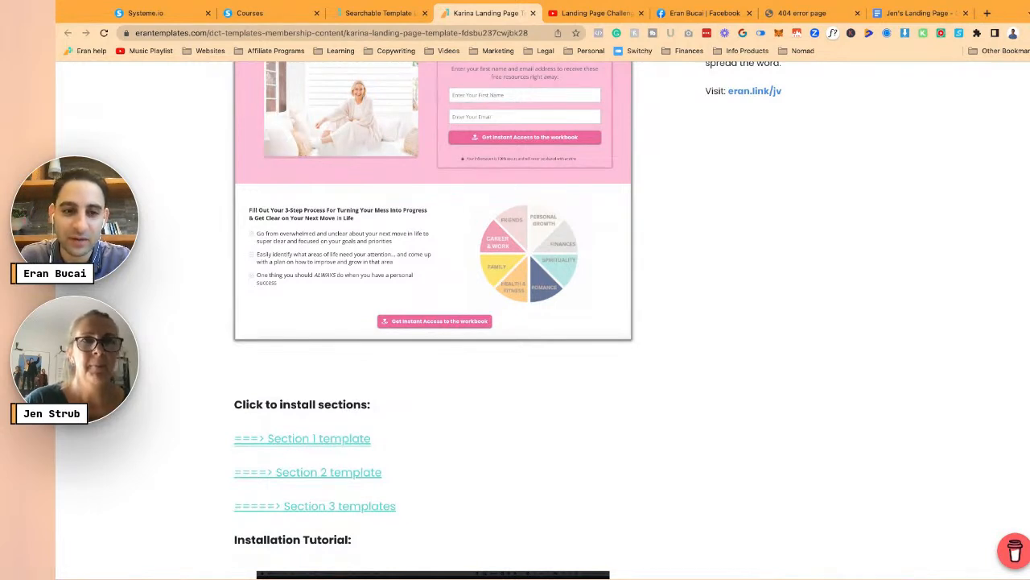
right_click(302, 439)
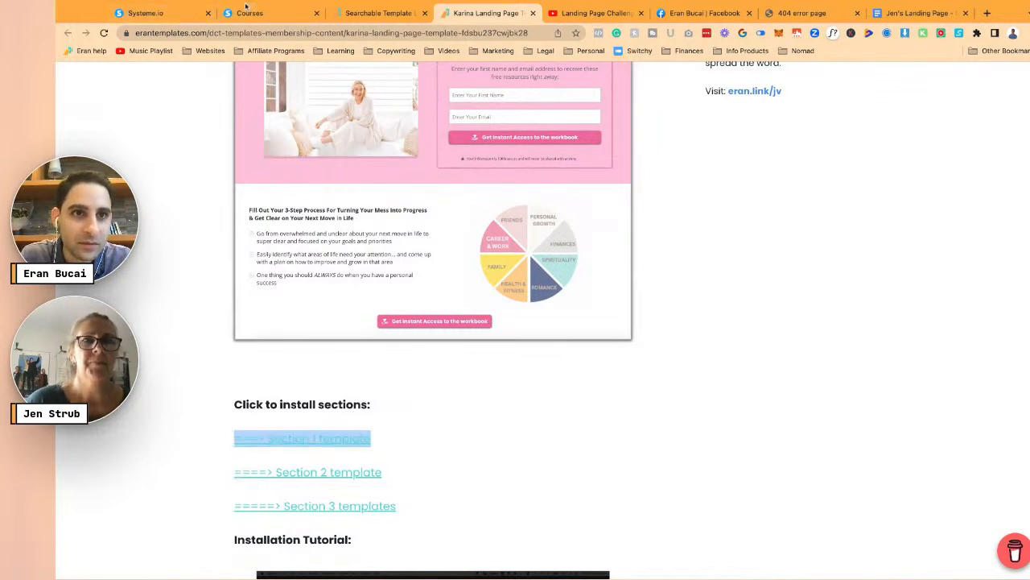
left_click(305, 441)
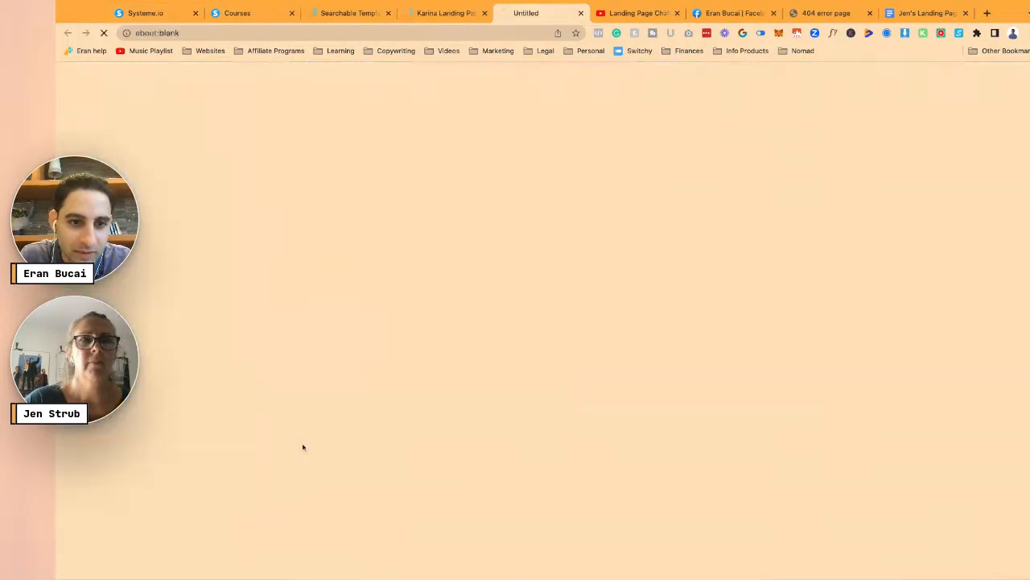
left_click(439, 15)
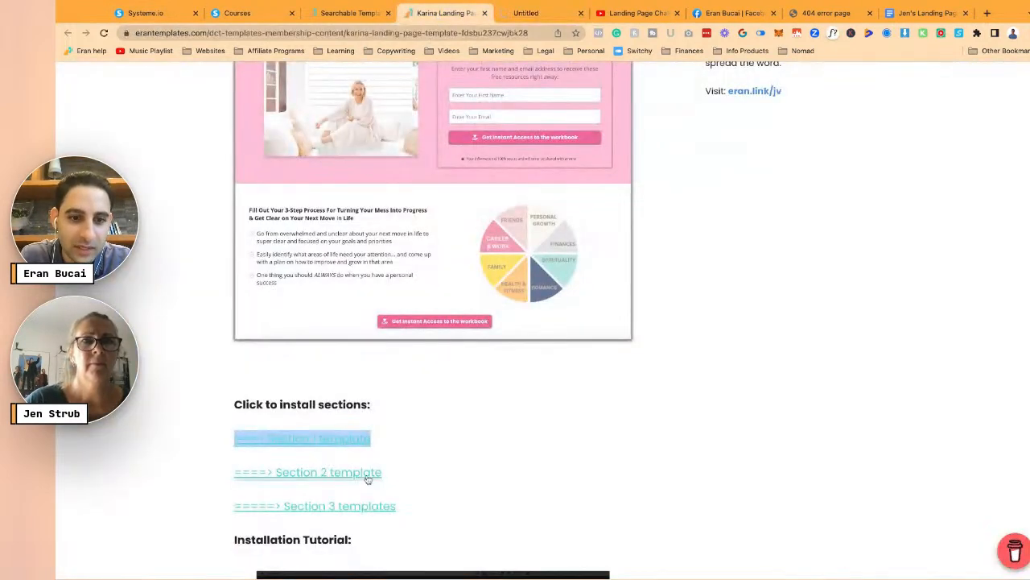
left_click(368, 474)
left_click(408, 14)
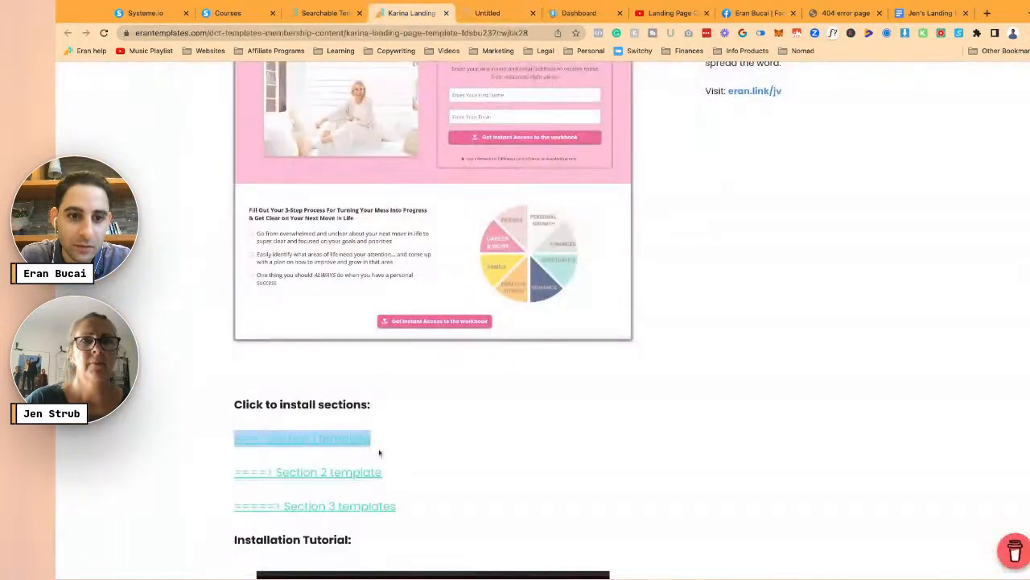
left_click(361, 507)
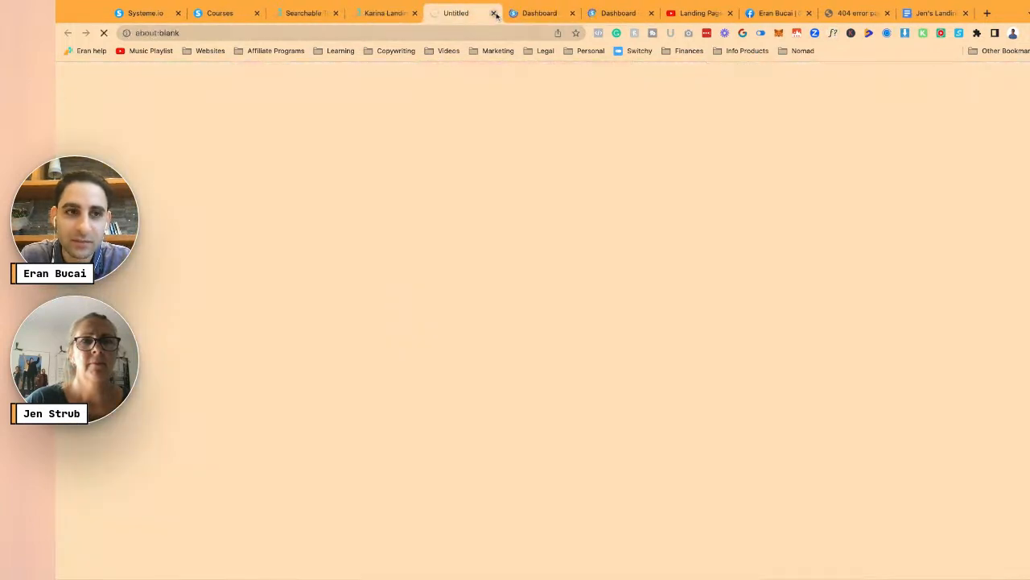
left_click(147, 13)
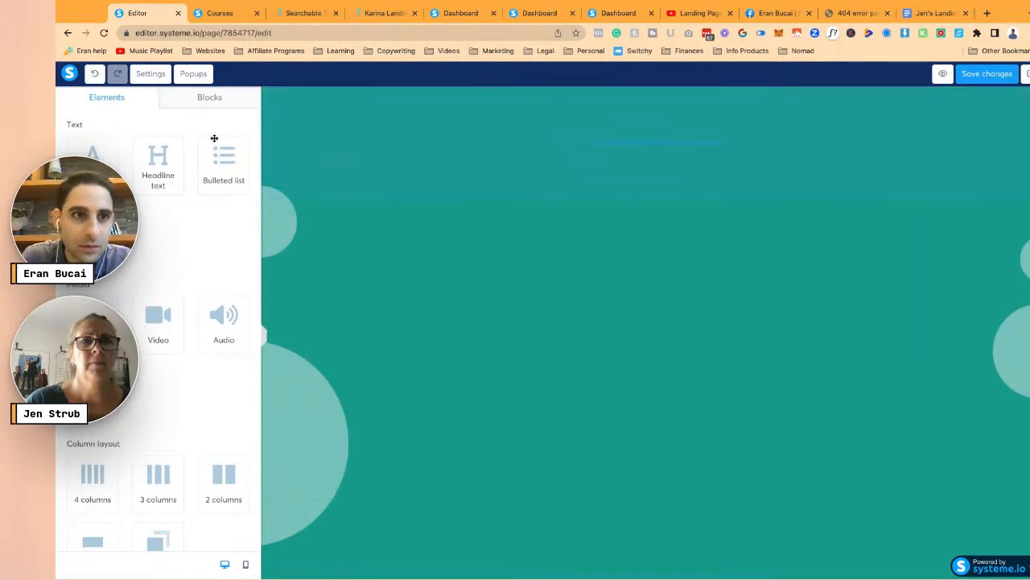
- Delete the teal background image in the page Settings and bring up the Blocks library
left_click(150, 73)
scroll(212, 374, "down", 5)
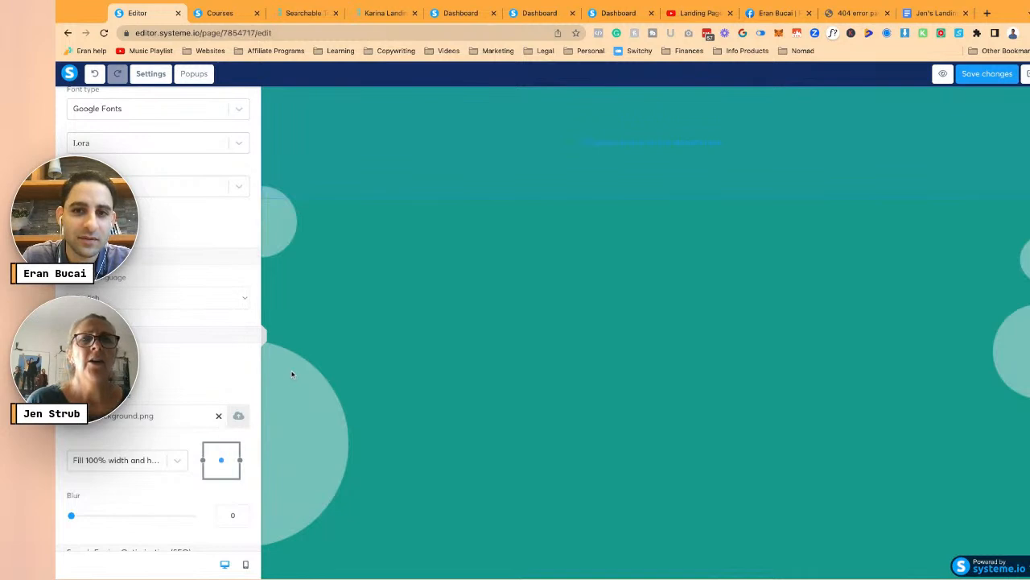
left_click(219, 417)
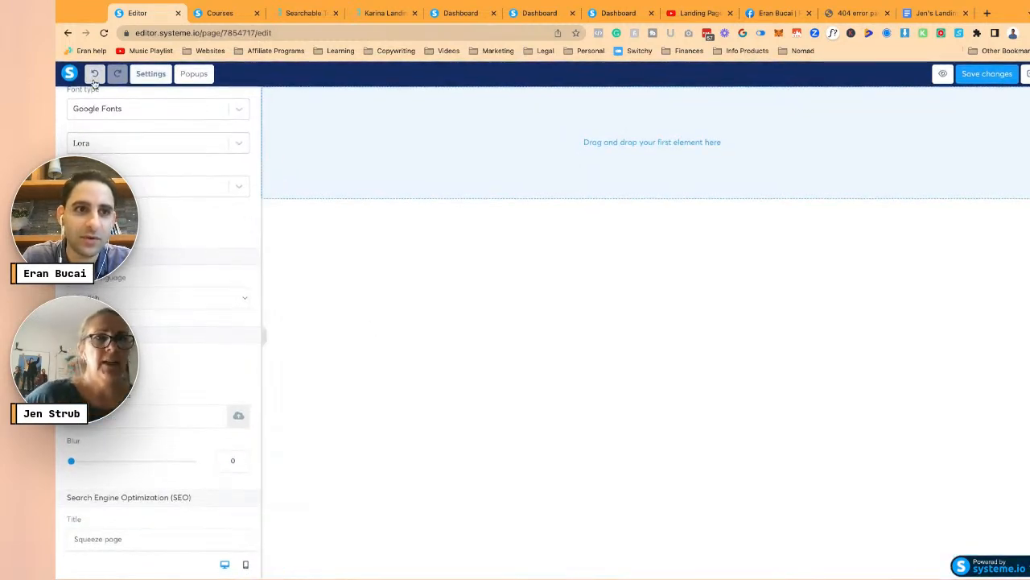
scroll(189, 207, "up", 5)
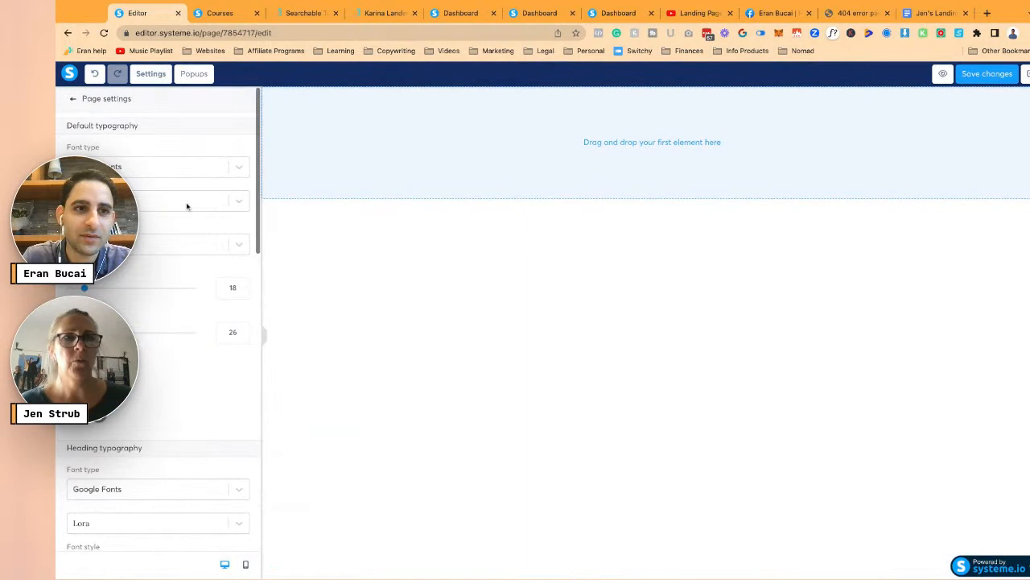
left_click(74, 99)
left_click(209, 97)
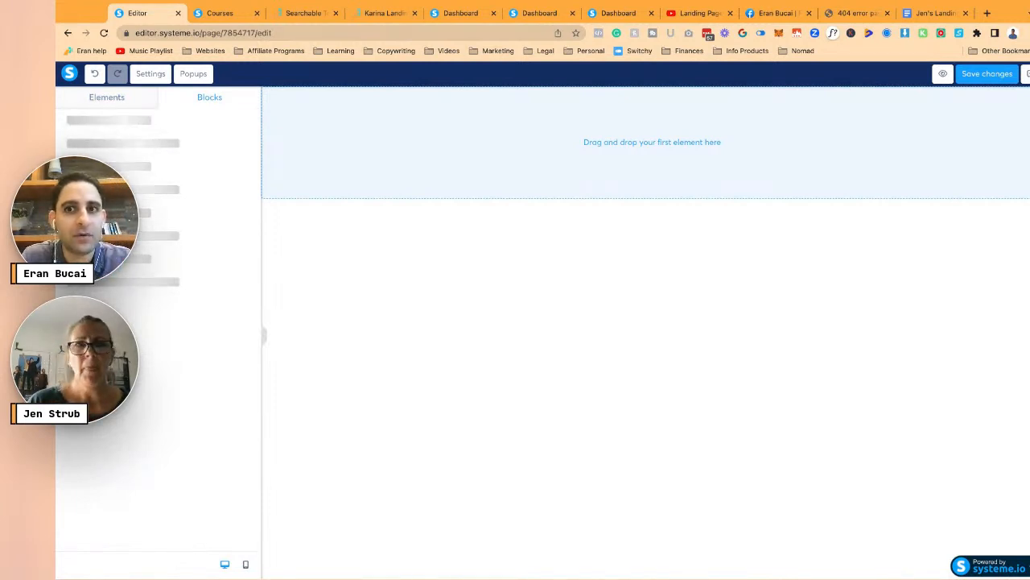
- From My blocks, add the 'Turn Your Mess Into Progress' headline and 3-step bullets blocks
left_click(106, 122)
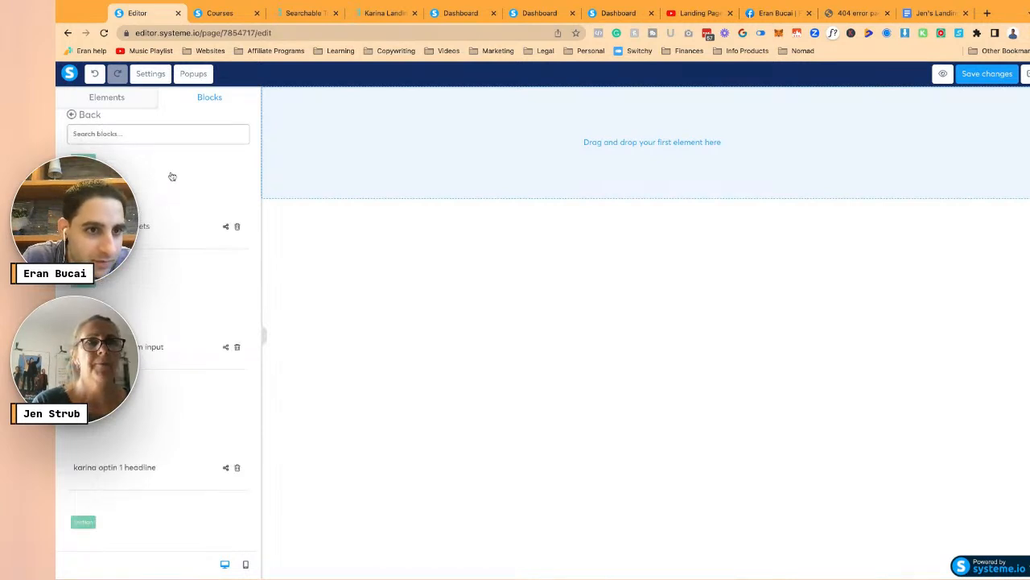
scroll(173, 312, "down", 1)
left_click(162, 365)
scroll(158, 259, "up", 1)
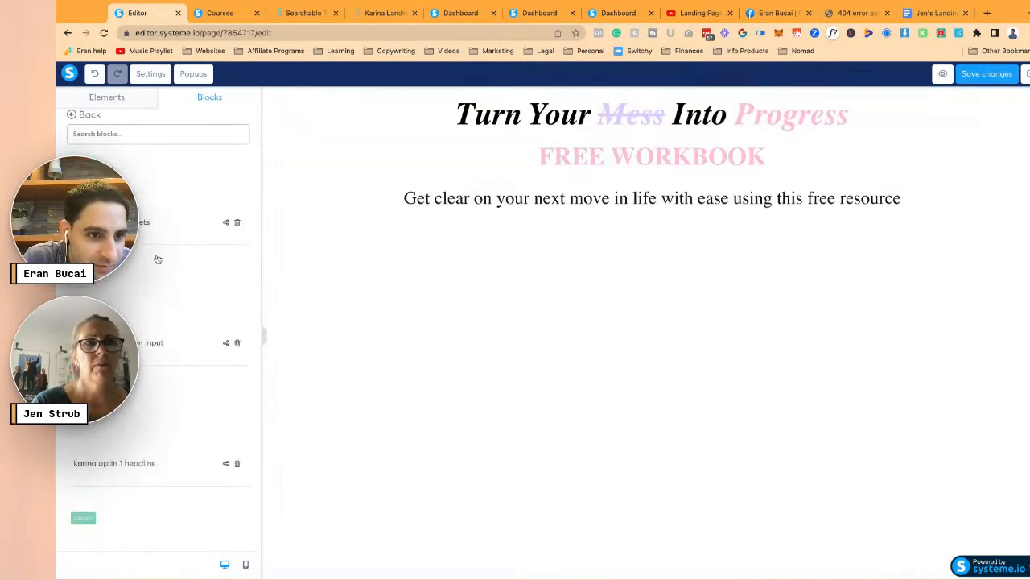
left_click(157, 254)
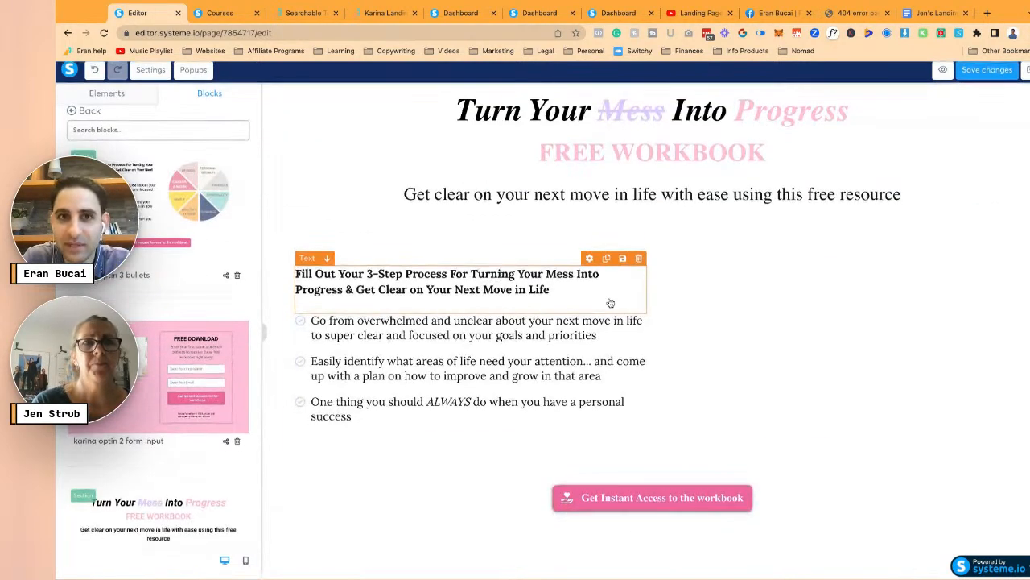
- Compare the page against the Karina template and check the bulleted list
left_click(385, 13)
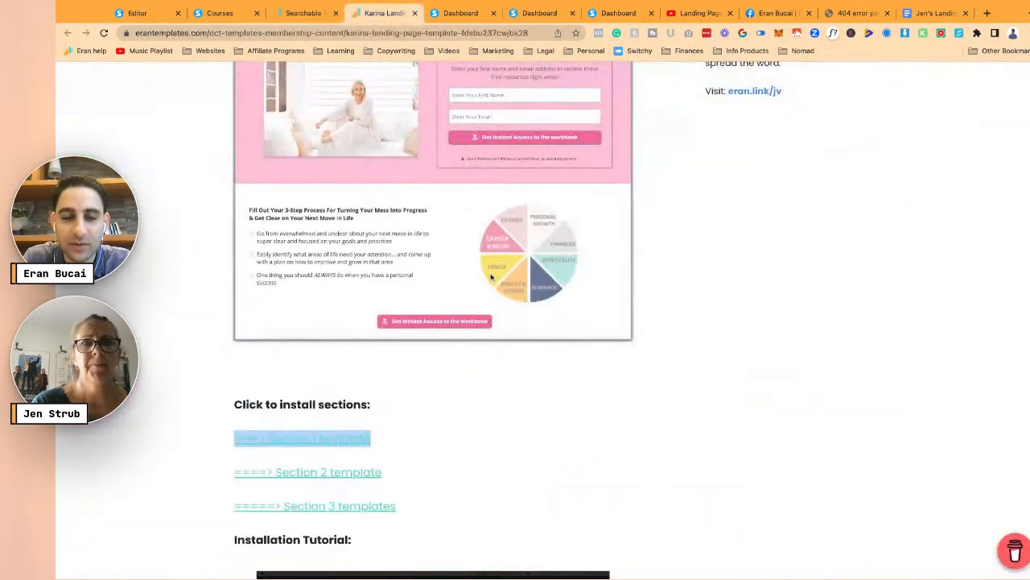
scroll(491, 276, "up", 2)
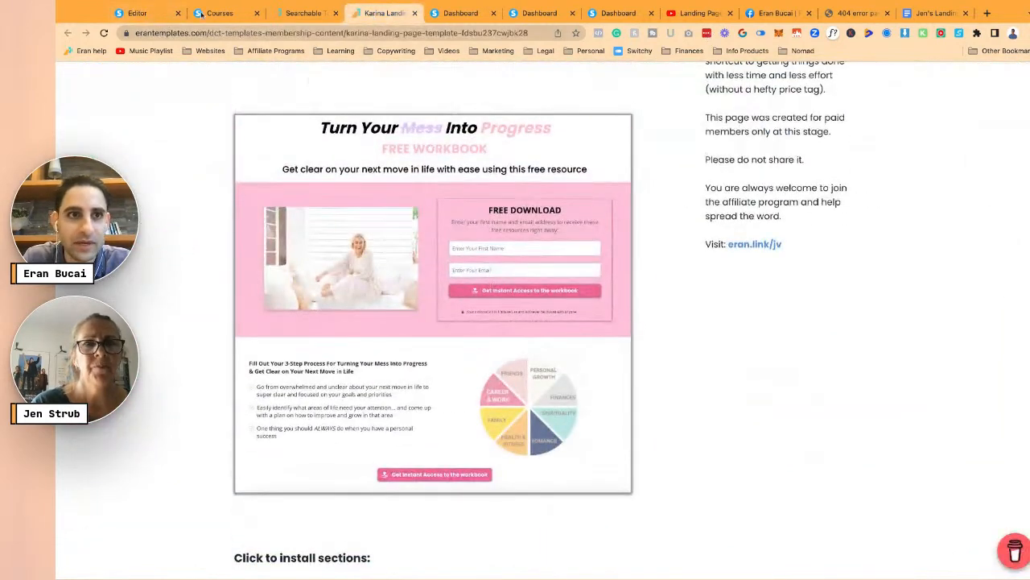
left_click(138, 13)
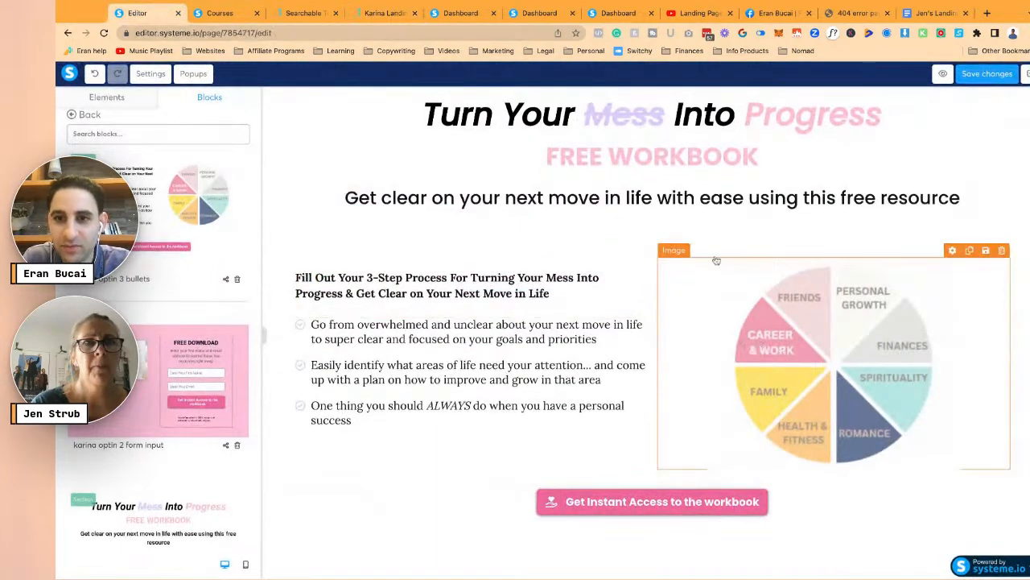
left_click(552, 367)
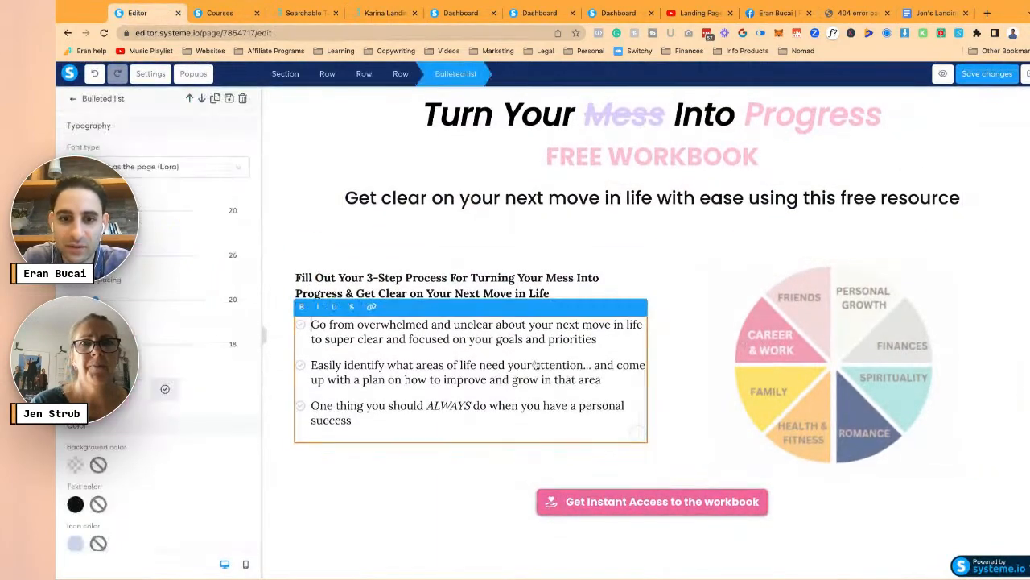
left_click(427, 514)
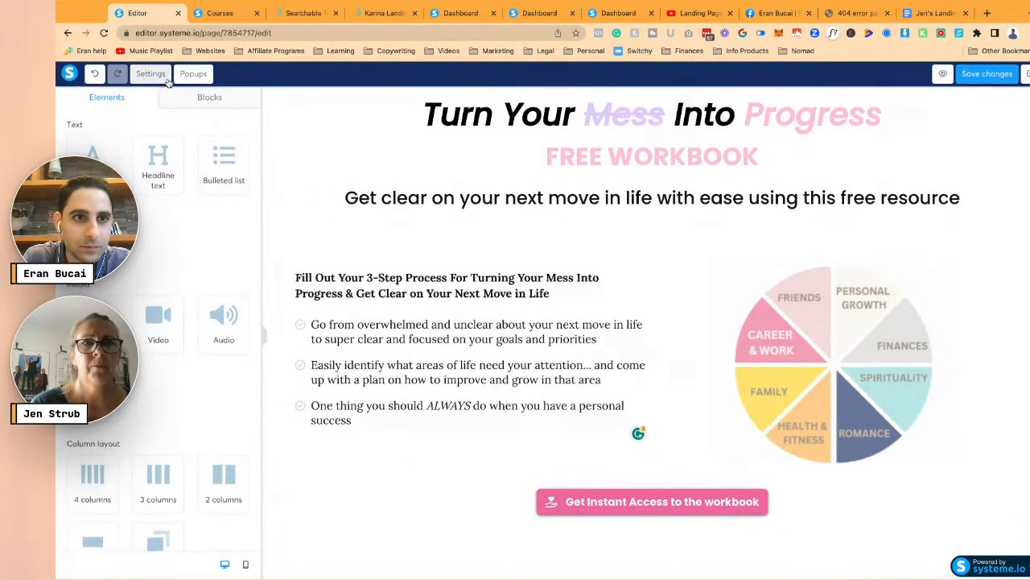
- Drag the saved opt-in form block below the header, then bring up the Dashboard
left_click(215, 98)
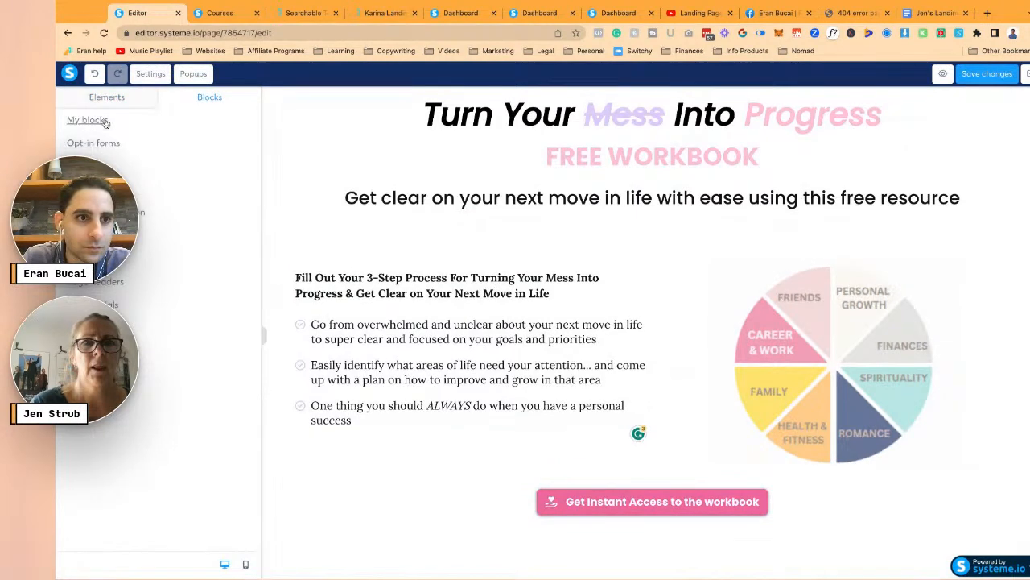
left_click(97, 121)
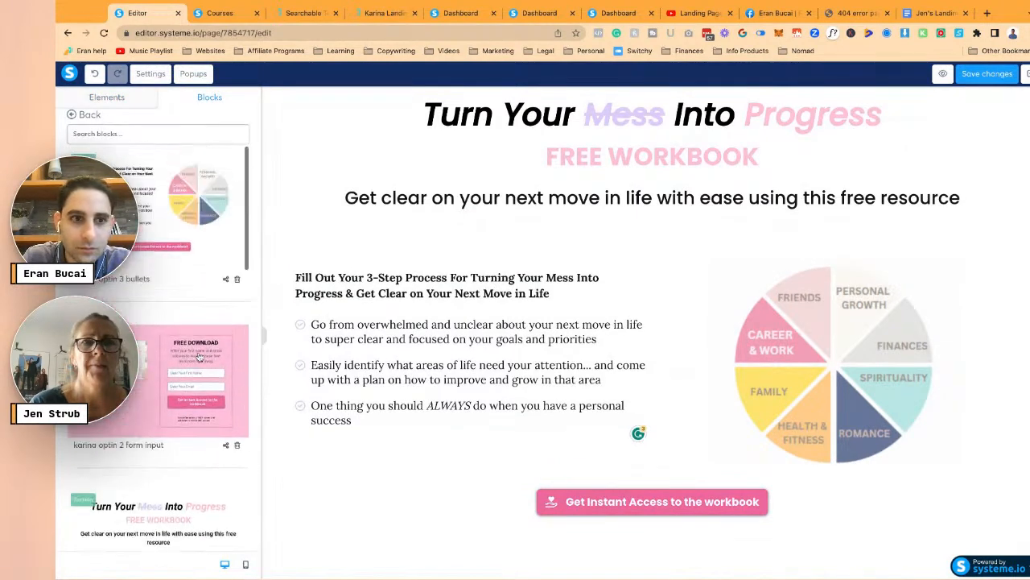
left_click_drag(186, 366, 594, 275)
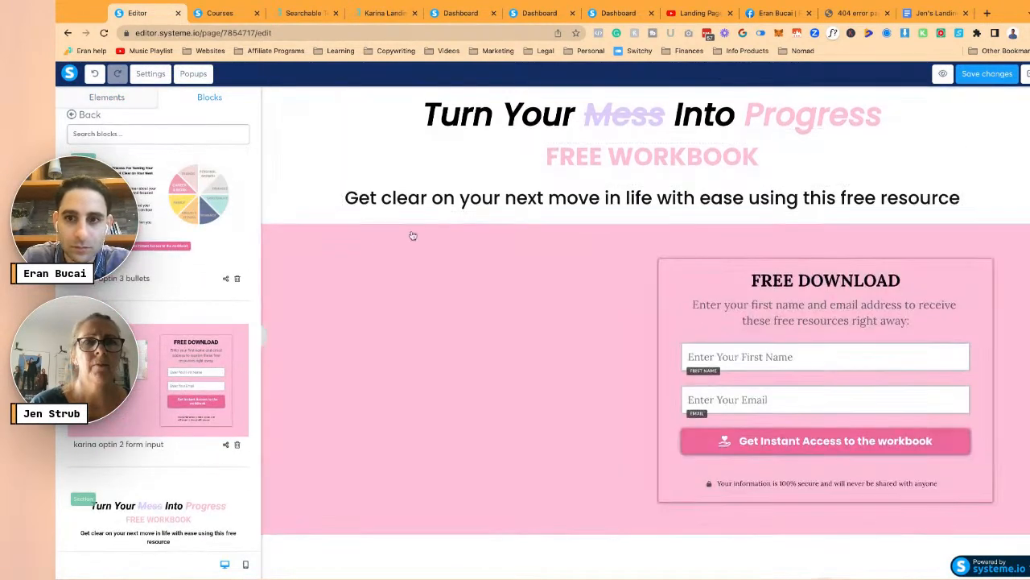
scroll(595, 274, "up", 4)
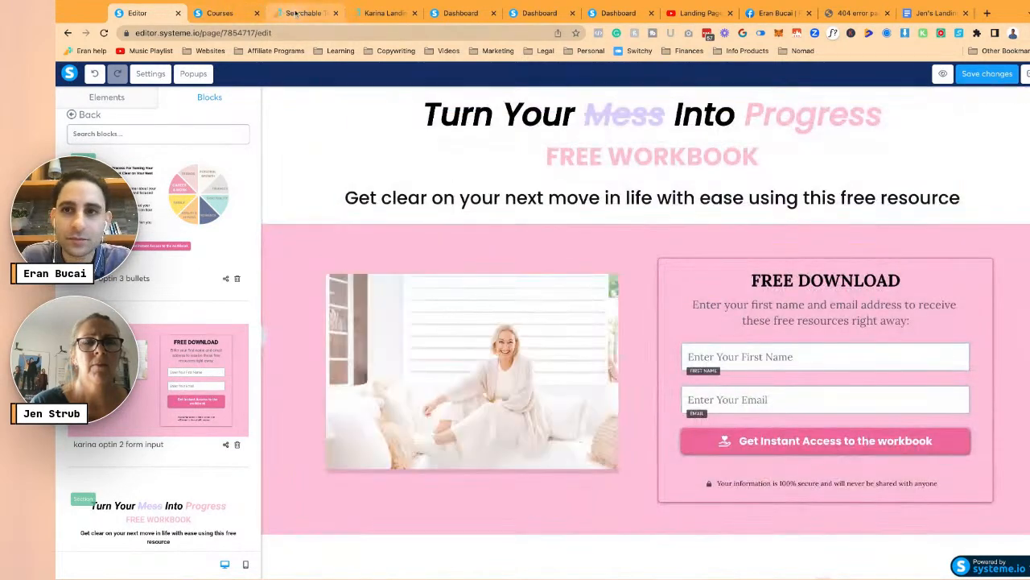
left_click(461, 13)
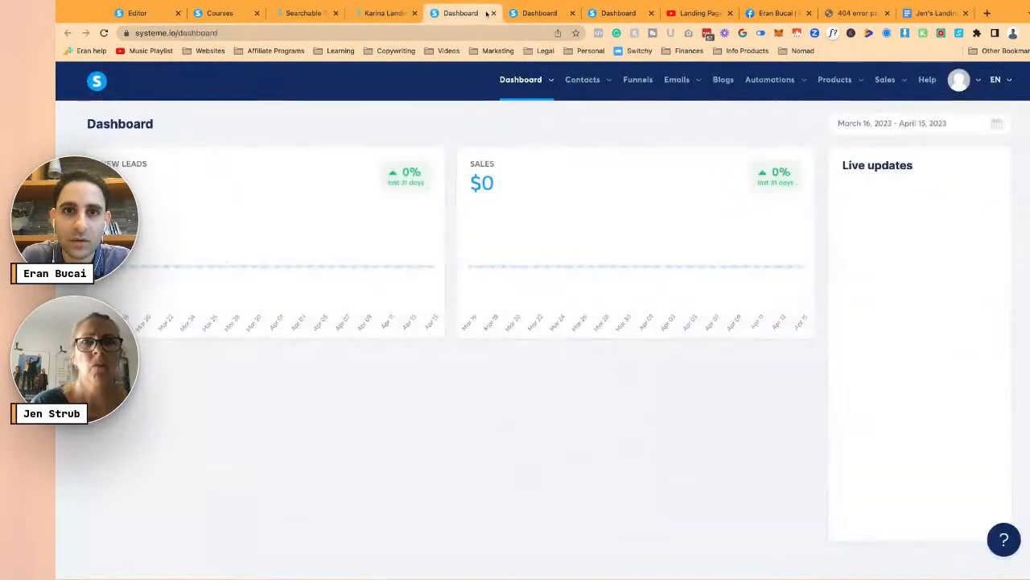
- Close the spare dashboard, live stream and Facebook profile tabs
left_click(494, 13)
left_click(492, 13)
left_click(492, 13)
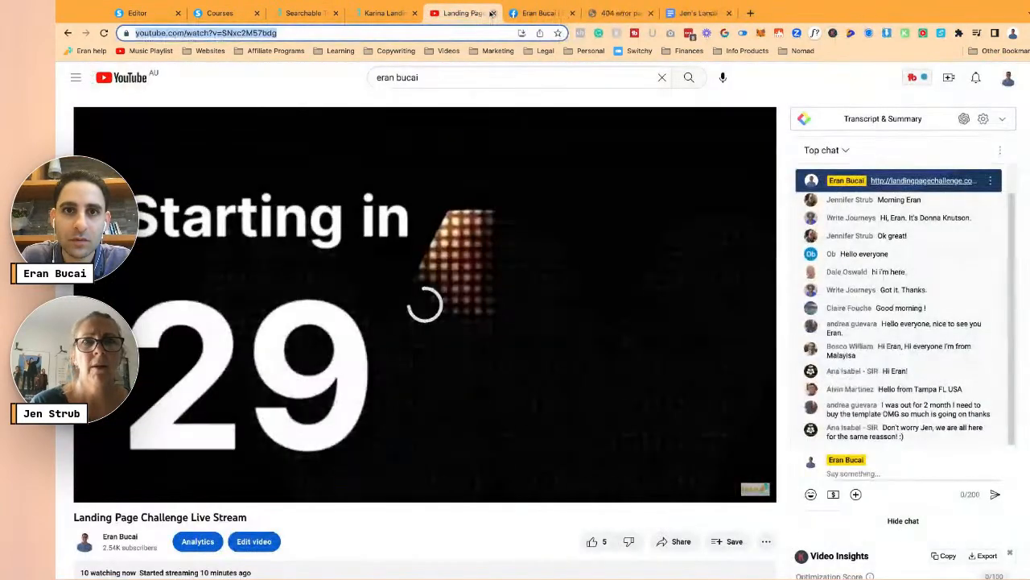
left_click(491, 13)
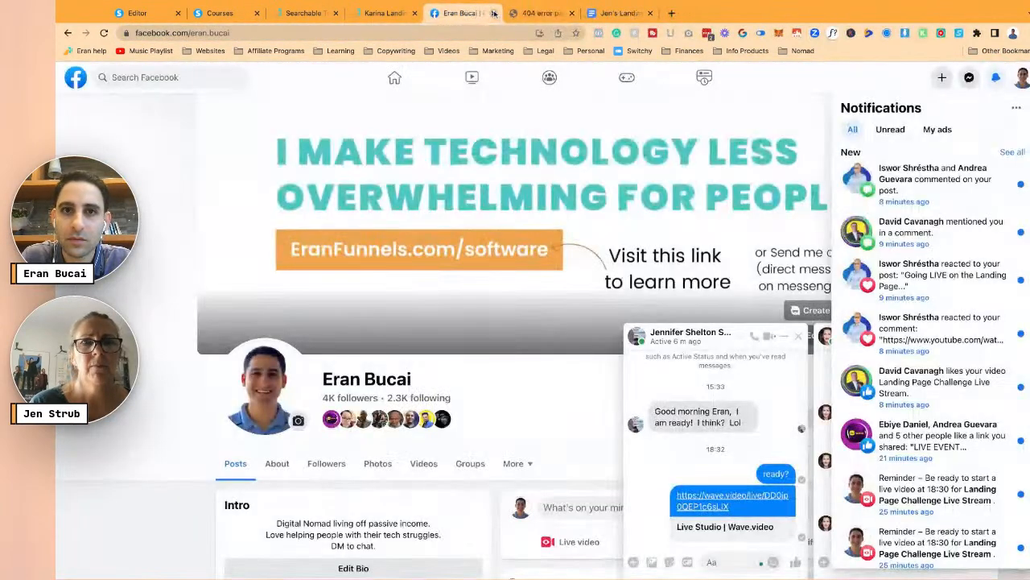
left_click(493, 13)
- Replace the page headline with the headline copied from the landing page copy doc
left_click(502, 13)
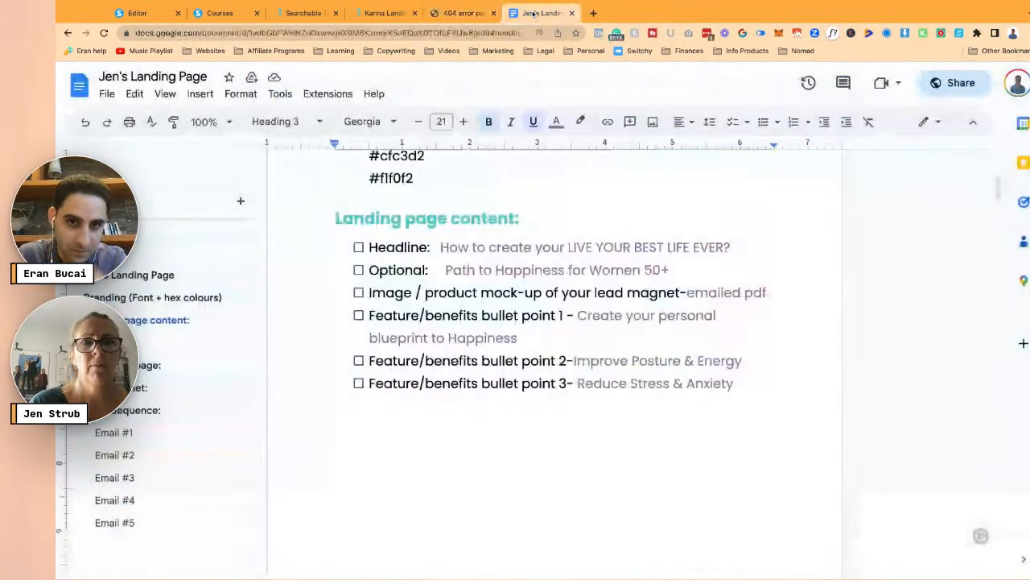
scroll(482, 262, "up", 1)
left_click_drag(442, 266, 731, 266)
key("ctrl+c")
left_click(173, 13)
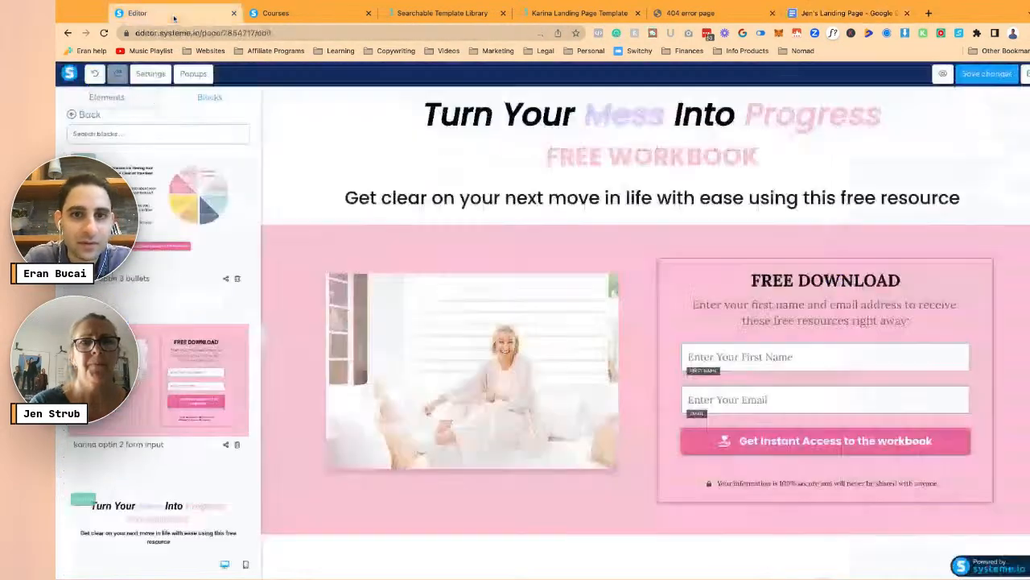
left_click(595, 123)
left_click(594, 124)
key("ctrl+a")
key("ctrl+v")
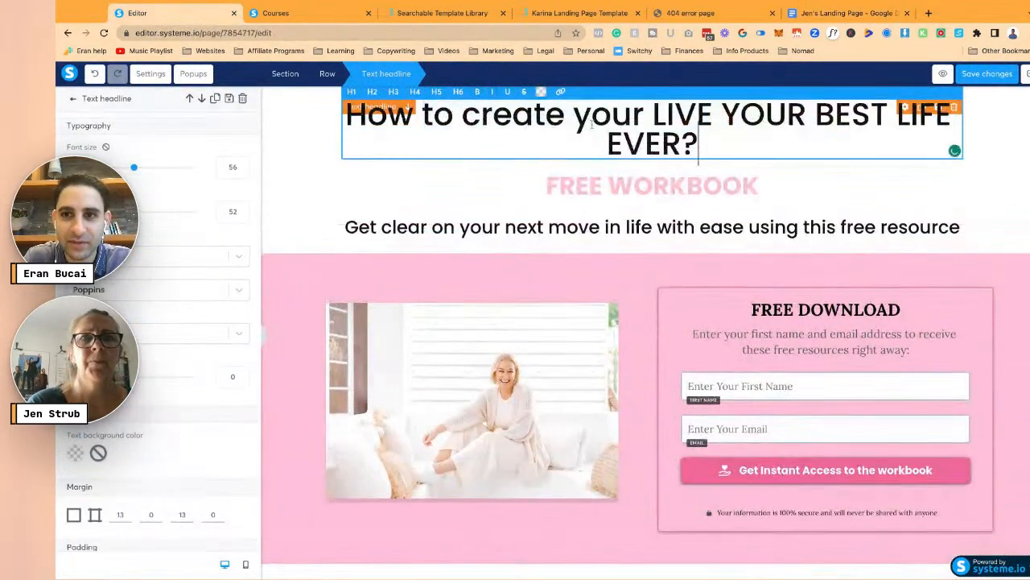
- Replace the FREE WORKBOOK heading with 'Path to Happiness for Women 50+'
left_click(842, 6)
left_click_drag(448, 289, 670, 289)
key("ctrl+c")
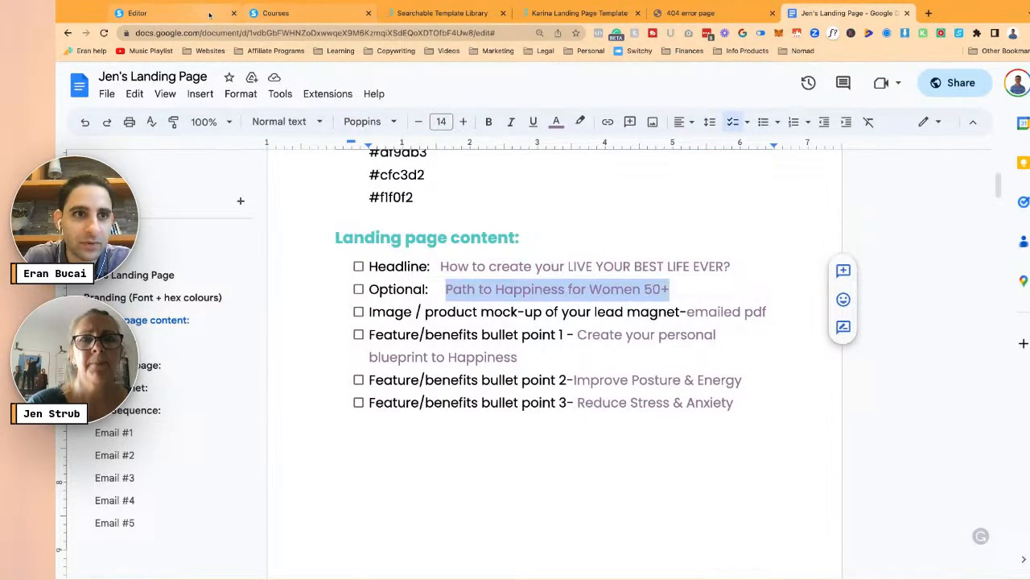
left_click(161, 13)
left_click(671, 179)
key("ctrl+a")
key("ctrl+v")
- Copy the first benefit text from the doc
left_click(861, 18)
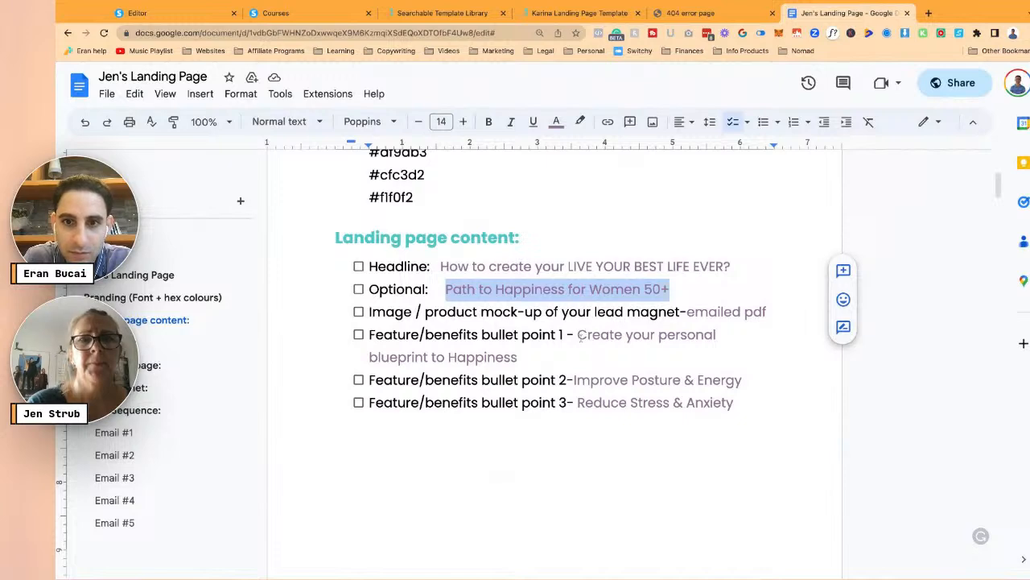
left_click(576, 335)
key("shift+Right")
key("shift+Down")
key("ctrl+c")
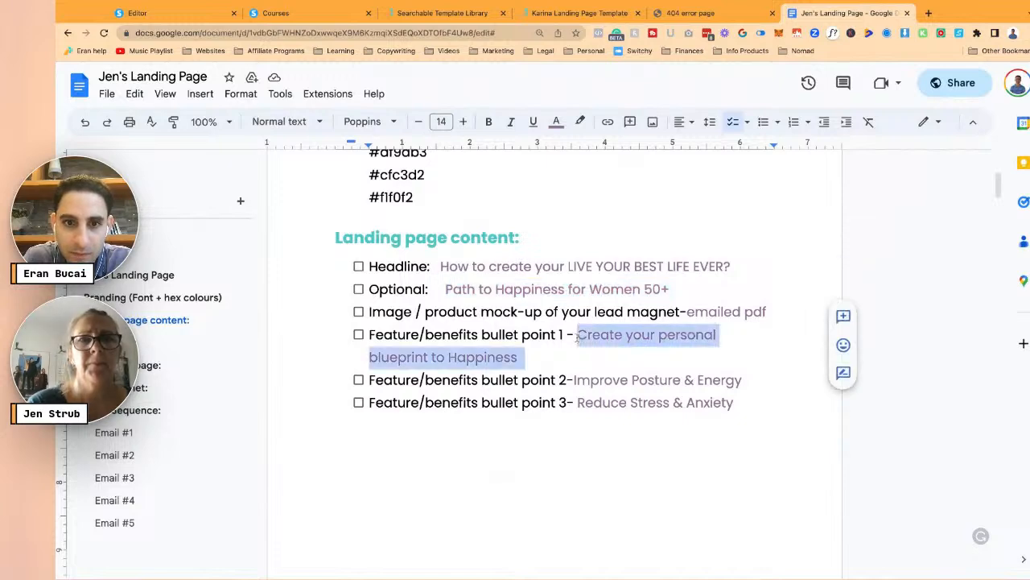
left_click(137, 13)
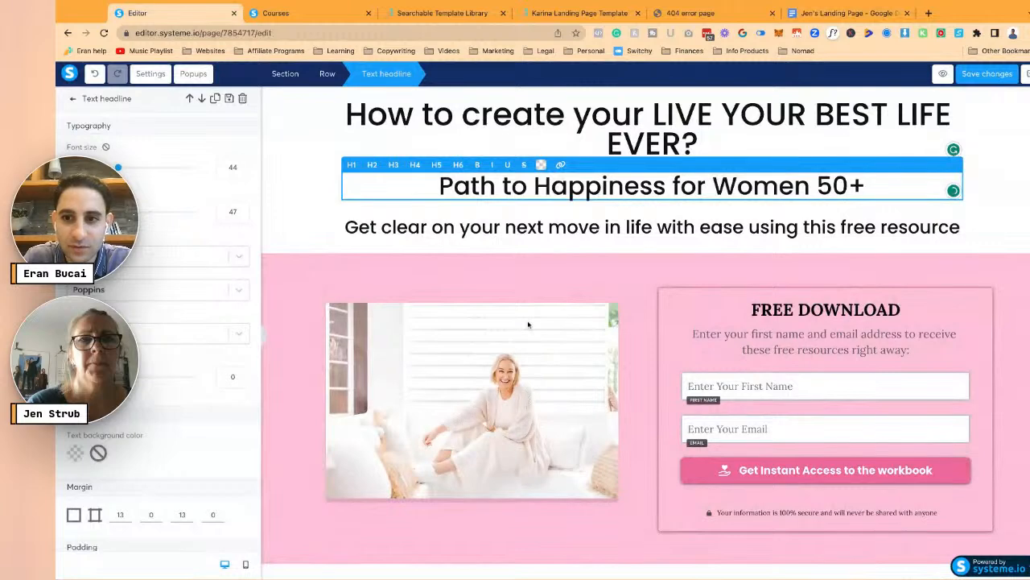
- Paste 'Create your personal blueprint to Happiness' into the first bullet, deleting the stray G
scroll(528, 323, "down", 4)
left_click(465, 339)
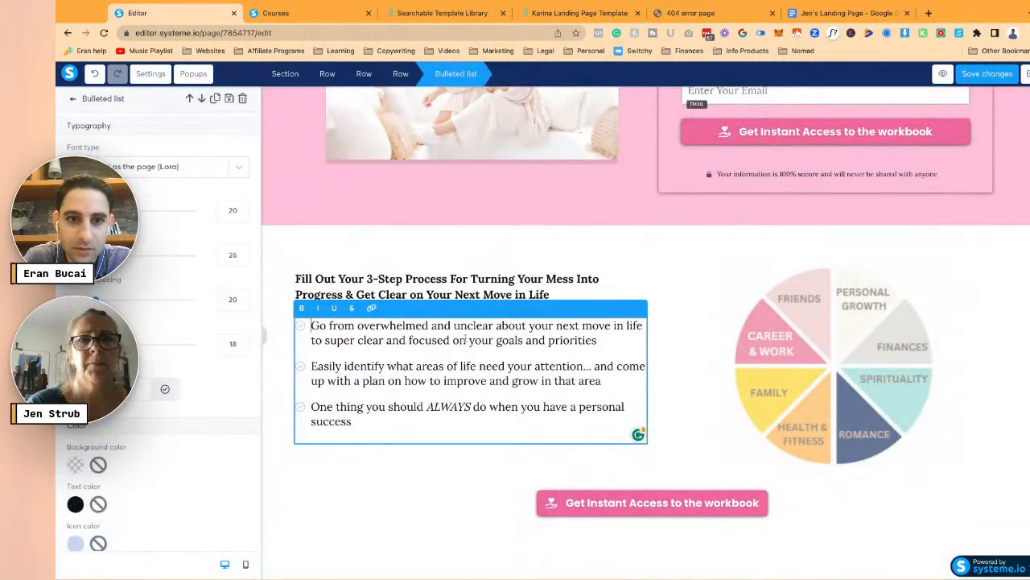
key("shift+Up")
key("shift+Up")
key("shift+Right")
key("ctrl+v")
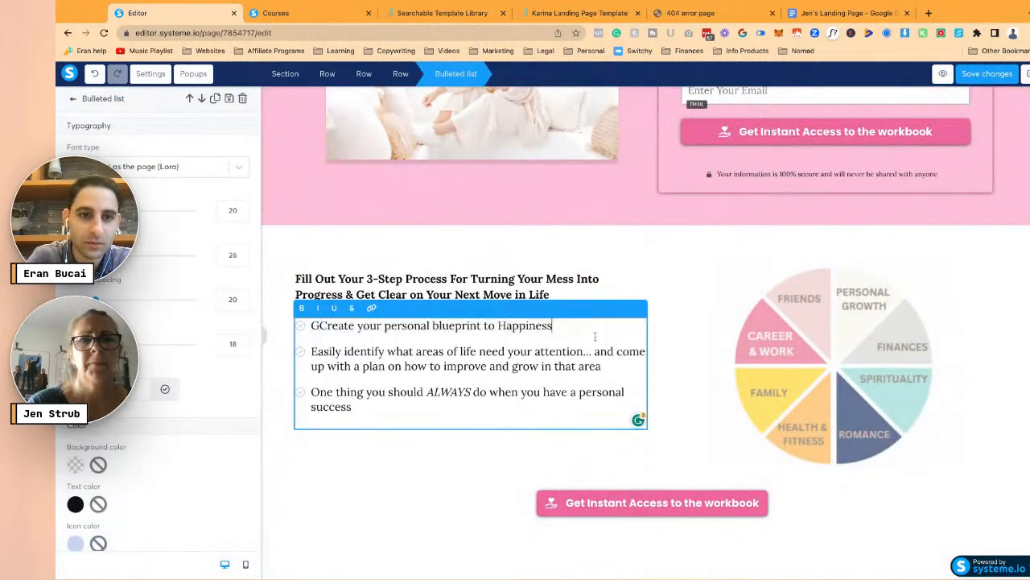
key("Delete")
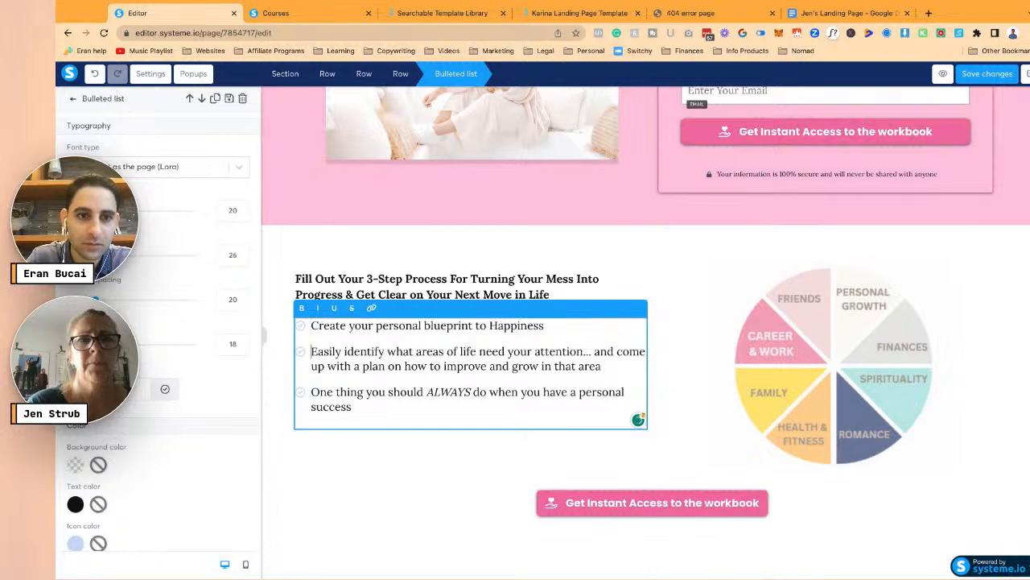
- Replace the second bullet with 'Improve Posture & Energy', keeping the third bullet separate
left_click(845, 13)
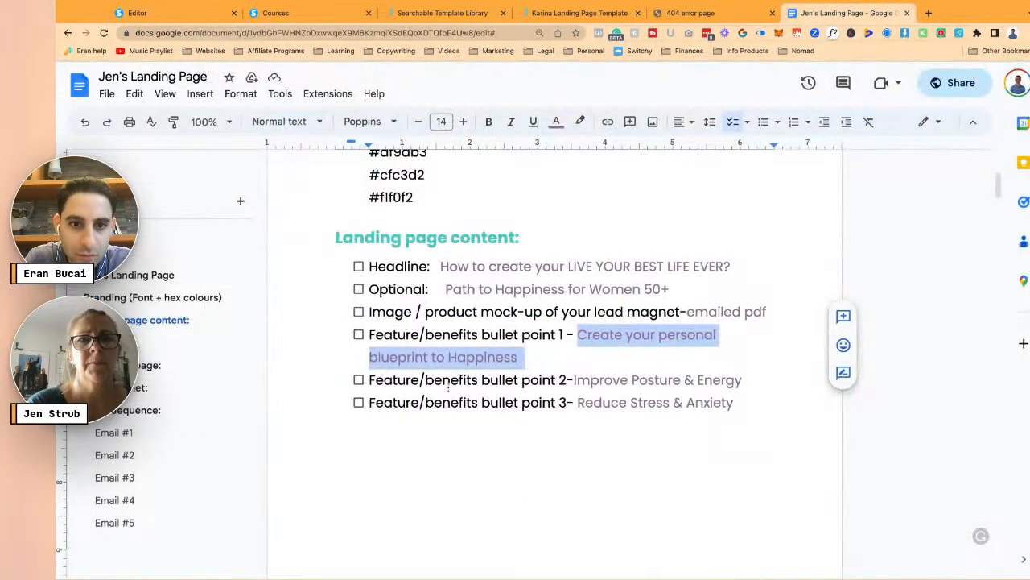
left_click(573, 379)
key("ctrl+shift+Right")
key("ctrl+shift+Right")
key("ctrl+shift+Right")
key("ctrl+shift+Right")
key("ctrl+c")
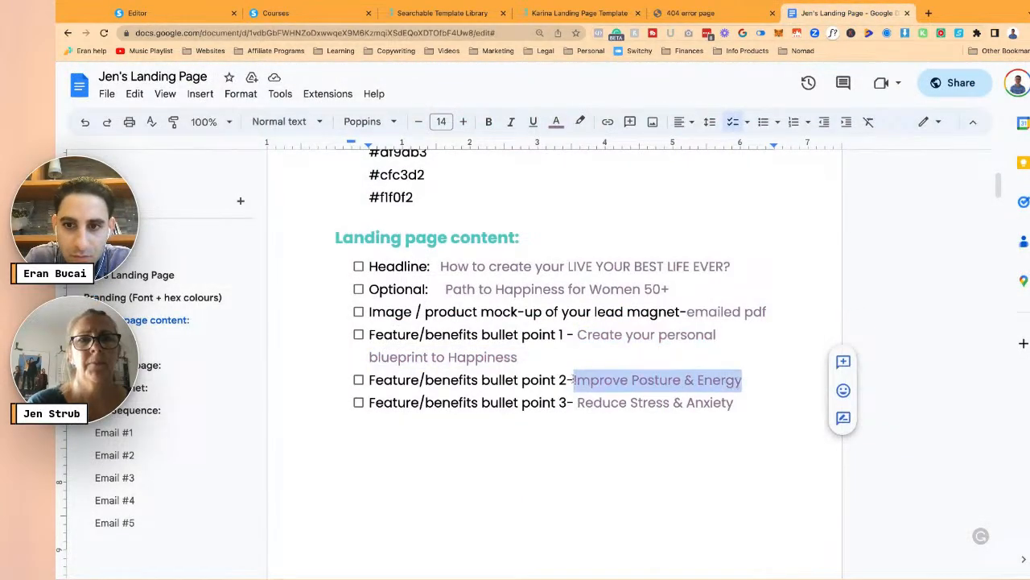
key("ctrl+1")
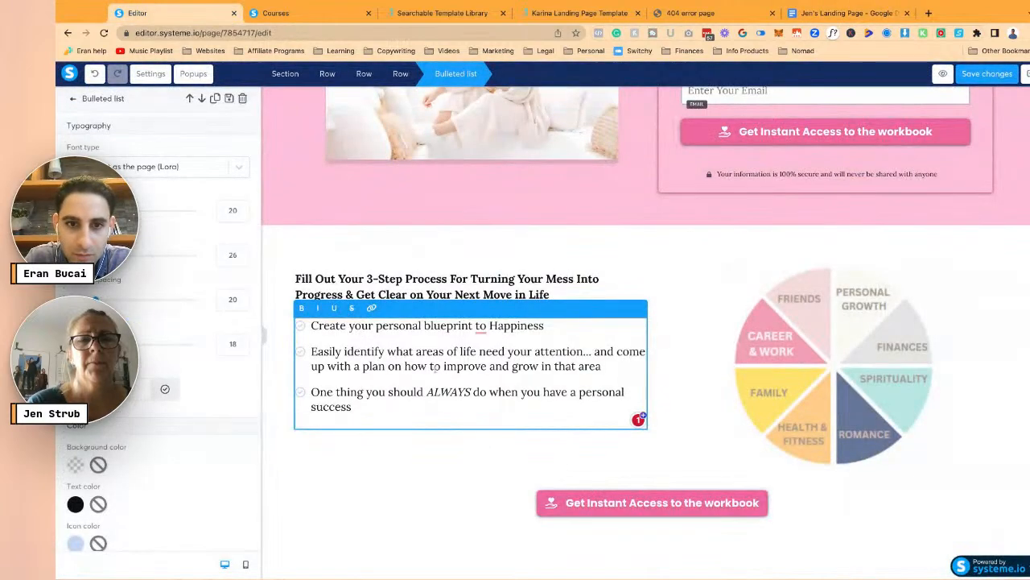
key("shift+Down")
key("shift+Down")
key("shift+Down")
key("shift+Up")
key("shift+Left")
key("ctrl+v")
key("Return")
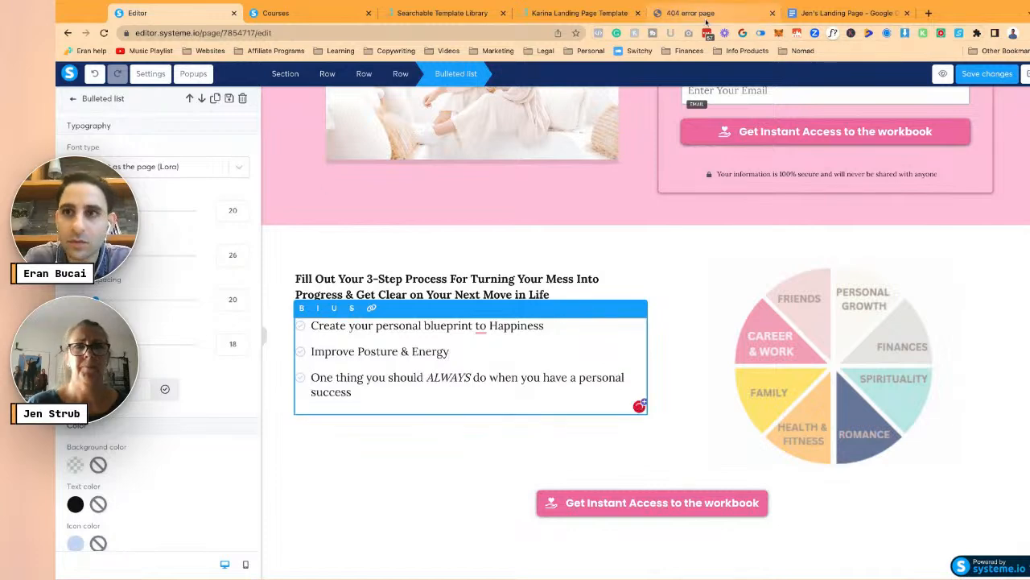
- Replace the third bullet with 'Reduce Stress & Anxiety' copied from the doc
left_click(846, 13)
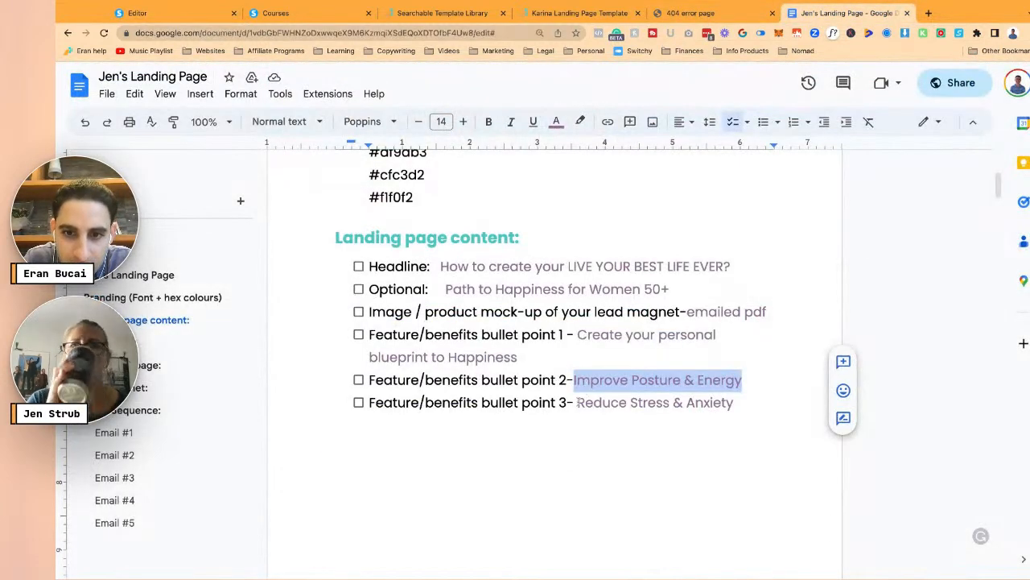
left_click(576, 402)
key("shift+End")
key("ctrl+c")
left_click(181, 13)
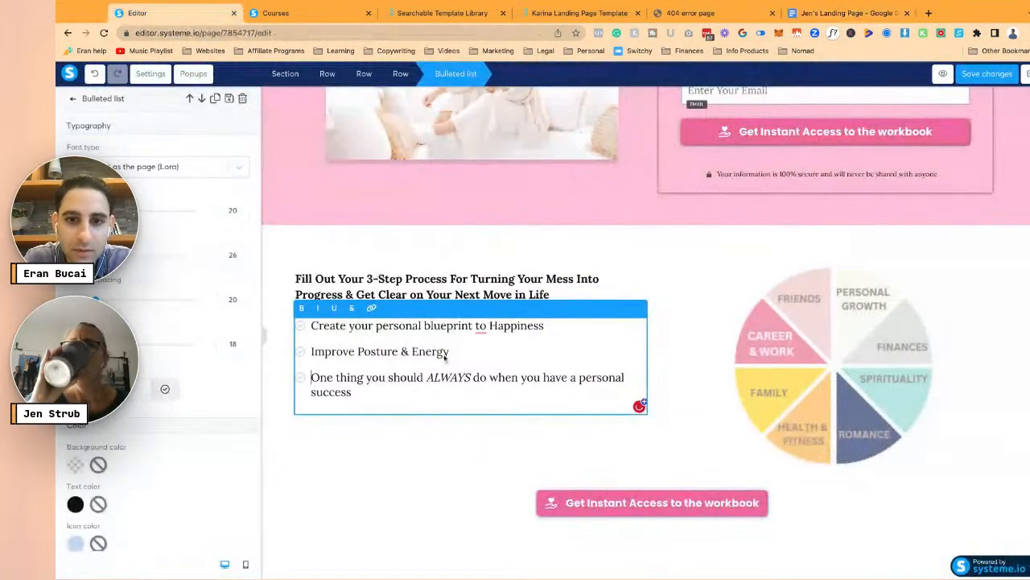
triple_click(380, 383)
key("ctrl+v")
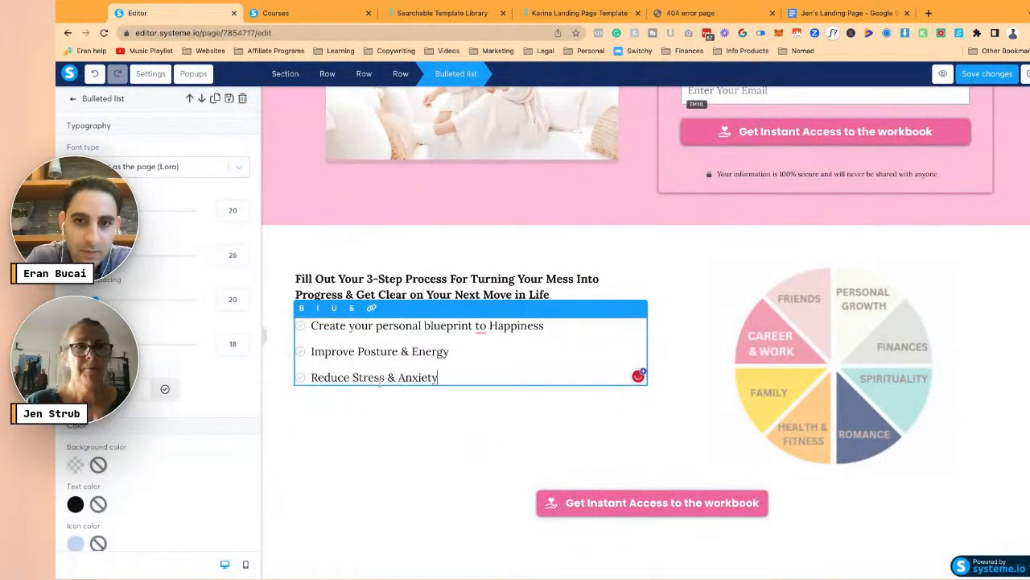
left_click(823, 16)
scroll(697, 298, "down", 3)
scroll(697, 298, "up", 2)
scroll(697, 298, "down", 10)
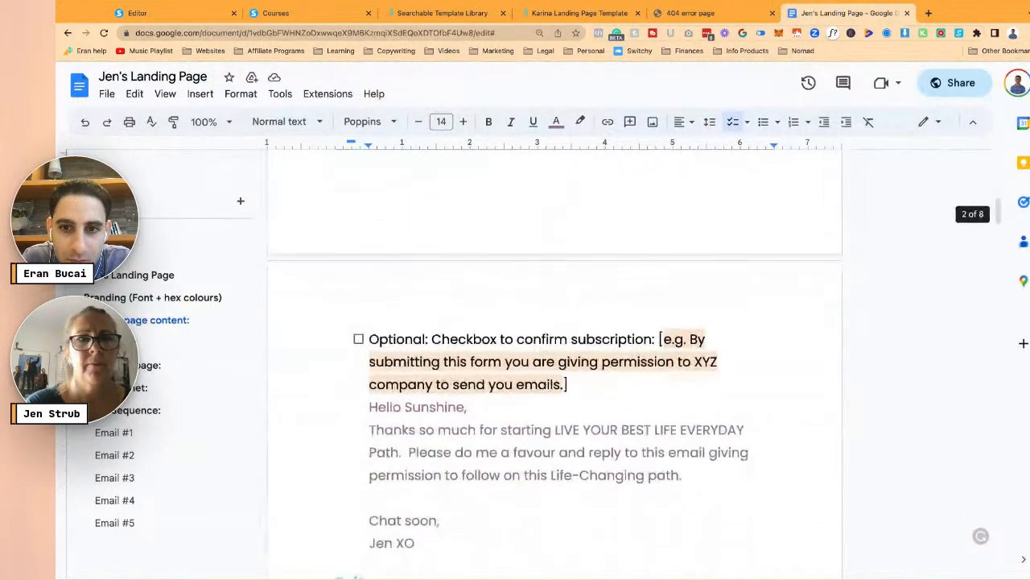
scroll(700, 326, "down", 2)
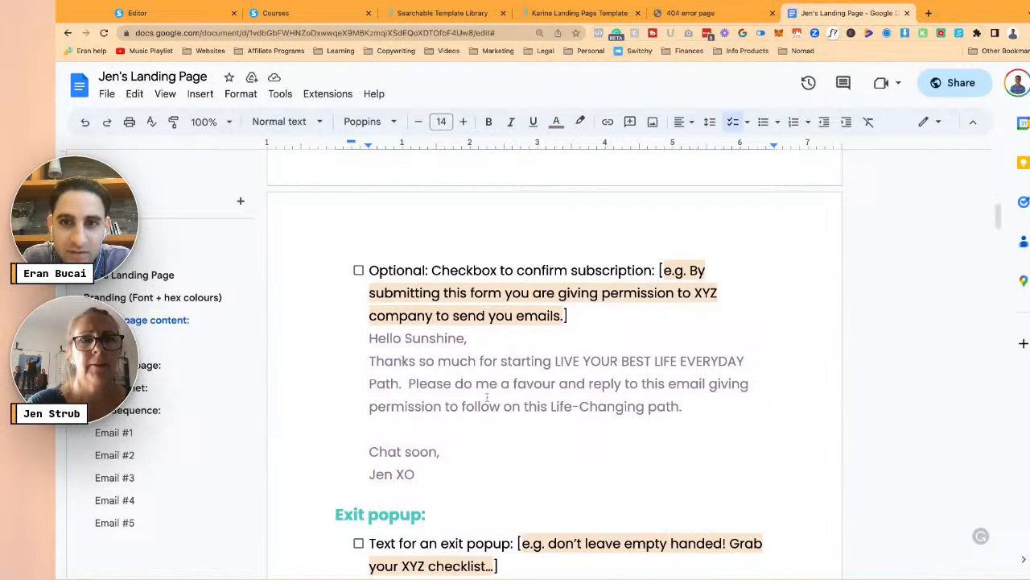
scroll(487, 397, "down", 3)
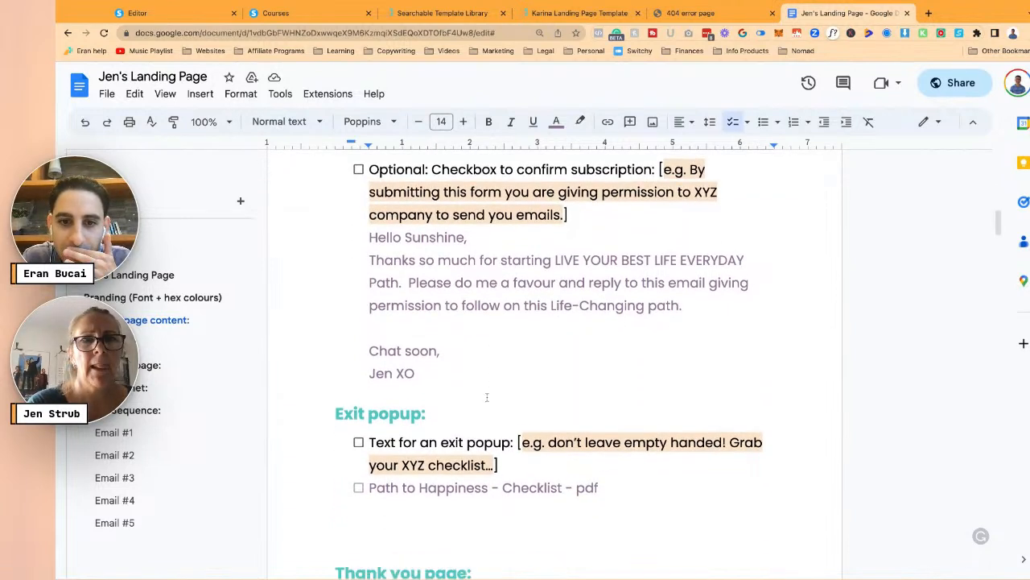
scroll(487, 397, "down", 1)
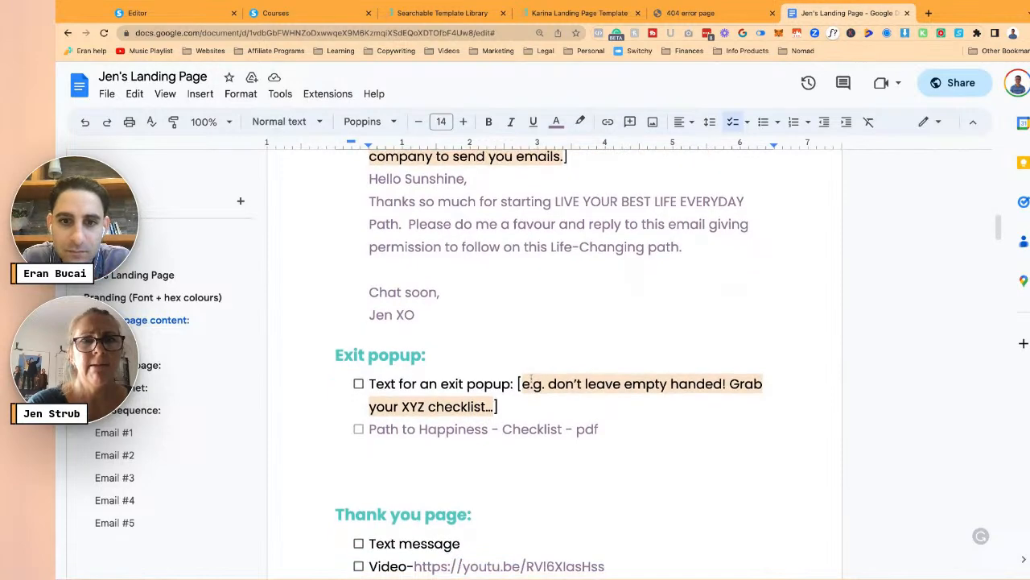
left_click_drag(520, 383, 493, 406)
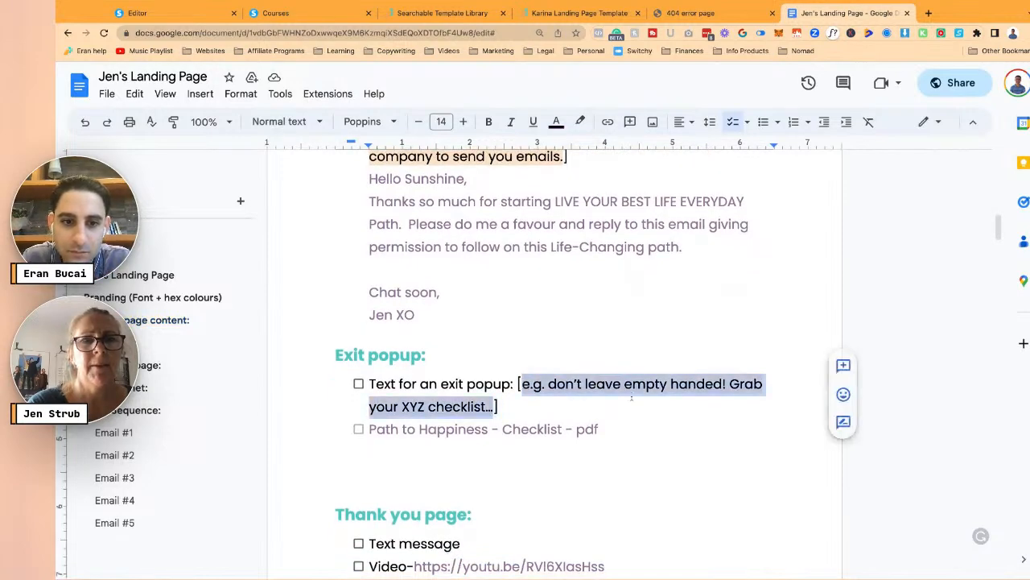
scroll(632, 396, "down", 1)
scroll(632, 396, "up", 6)
scroll(632, 397, "down", 2)
scroll(632, 396, "up", 5)
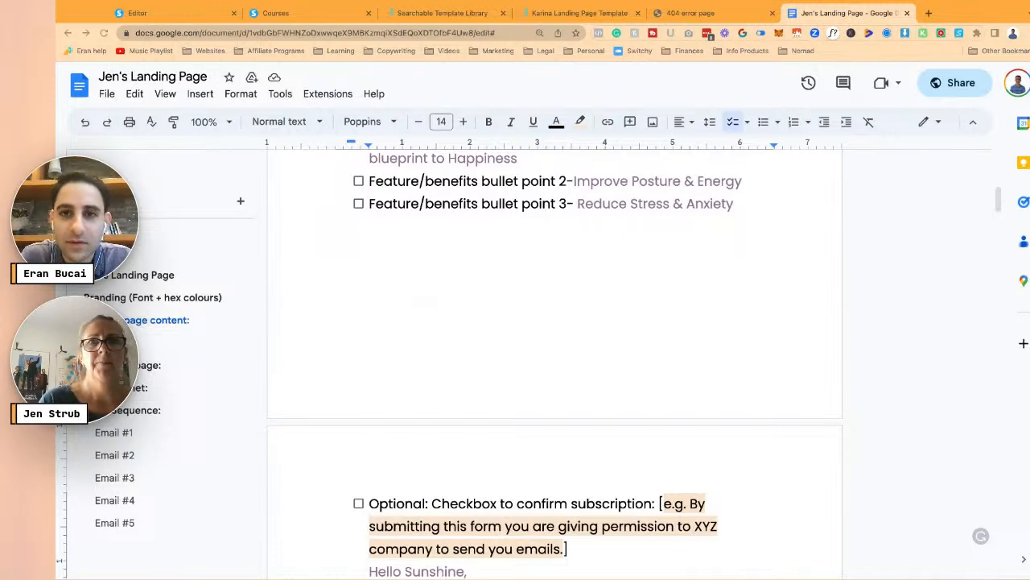
- Replace the life-wheel chart with the uploaded LEADPAGETemplate JPG cover image
left_click(163, 17)
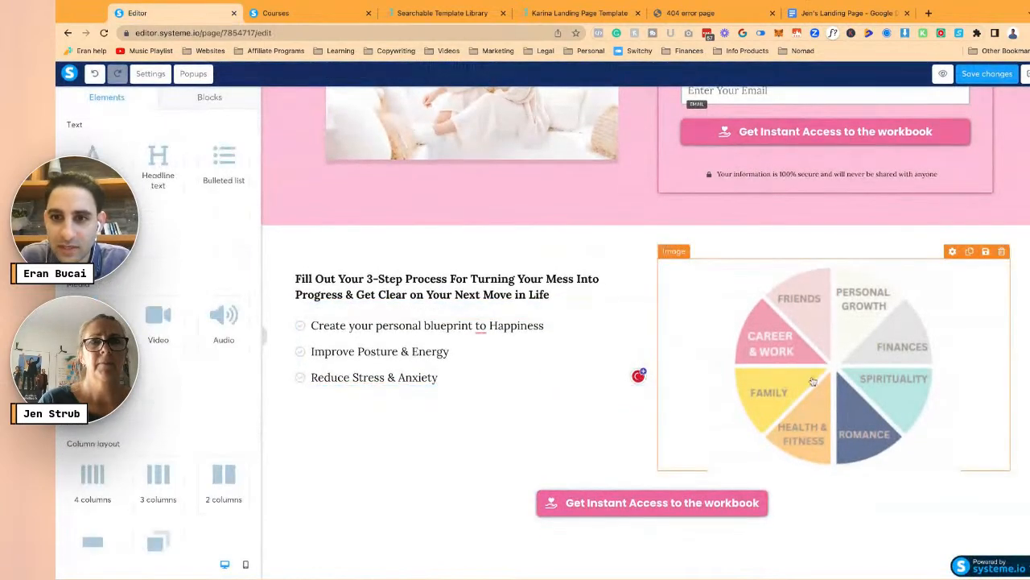
left_click(813, 382)
left_click(231, 146)
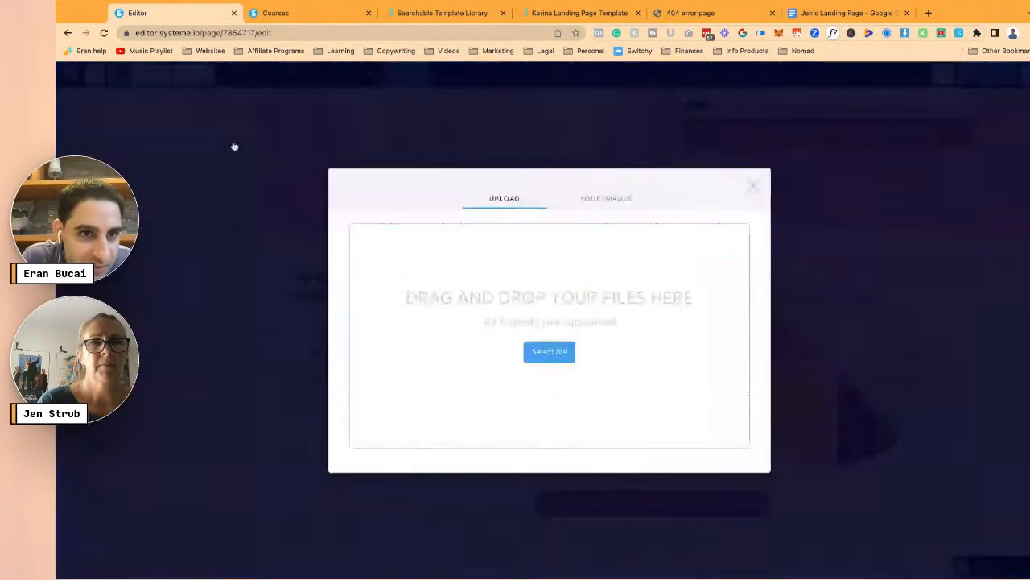
left_click(550, 353)
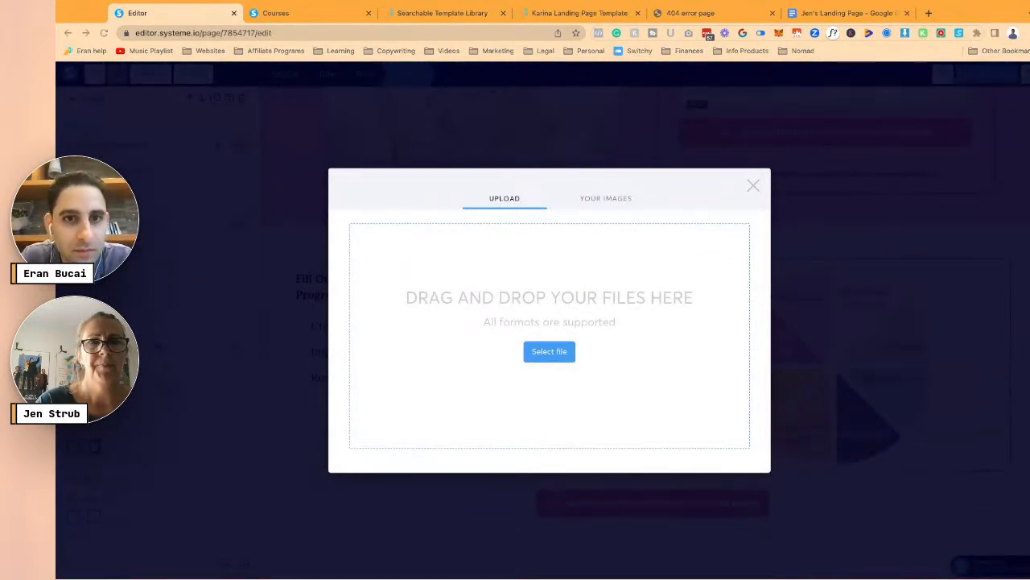
left_click(851, 451)
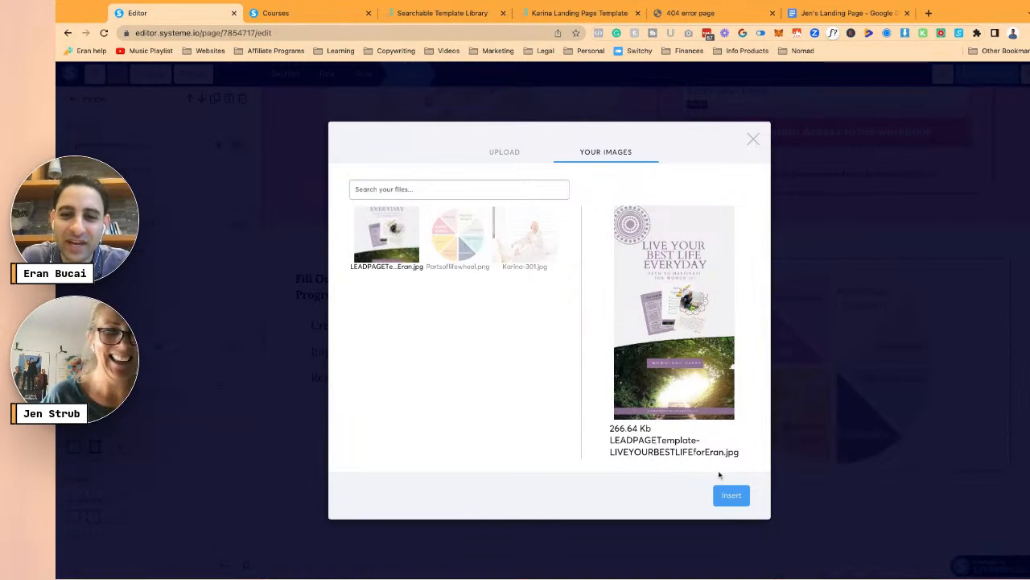
left_click(732, 494)
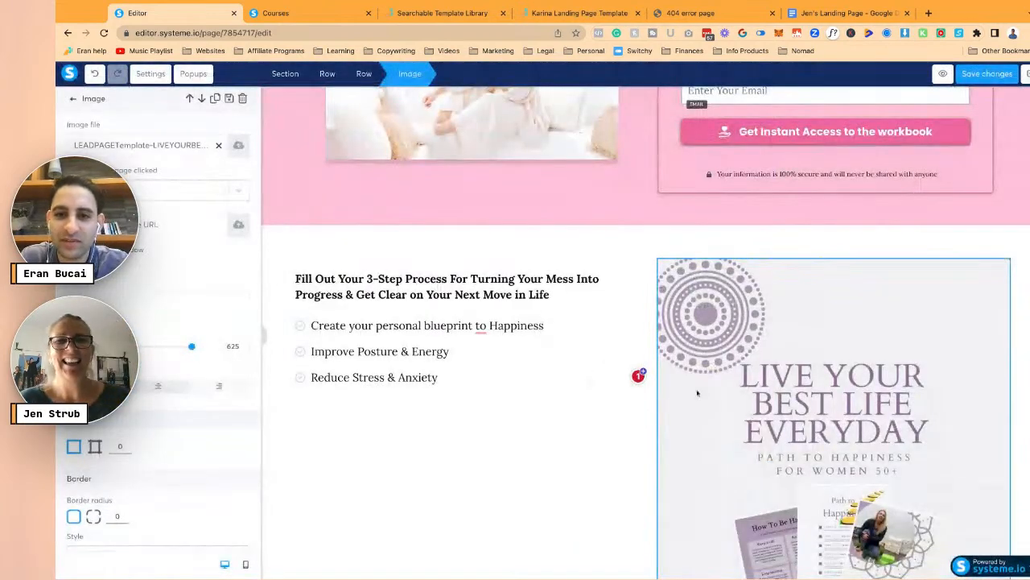
- Swap the woman's photo in the pink section for the LEADPAGETemplate cover from Your Images
left_click(600, 355)
scroll(601, 354, "down", 5)
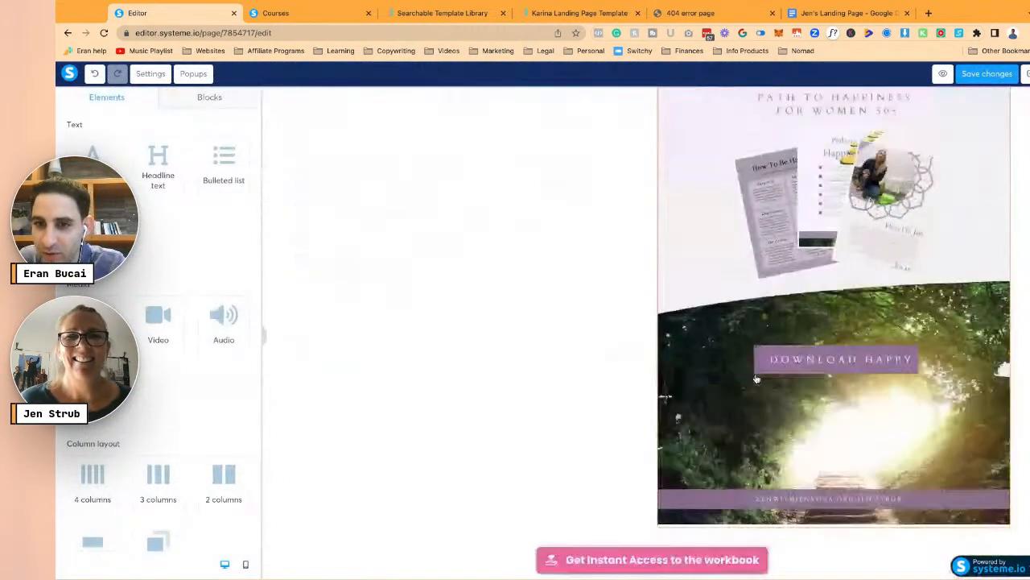
scroll(756, 378, "down", 1)
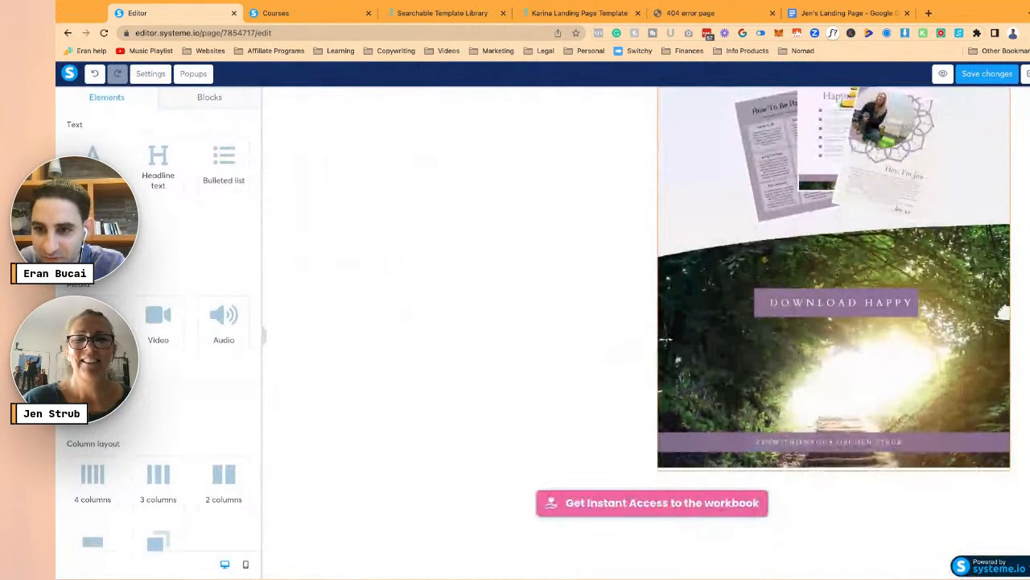
scroll(666, 339, "up", 3)
scroll(582, 346, "up", 6)
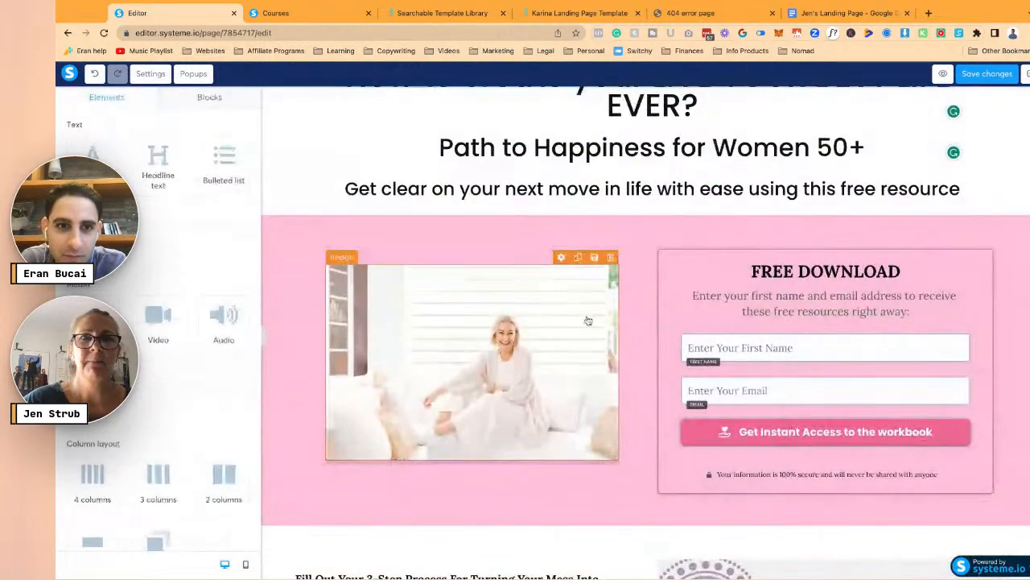
left_click(582, 345)
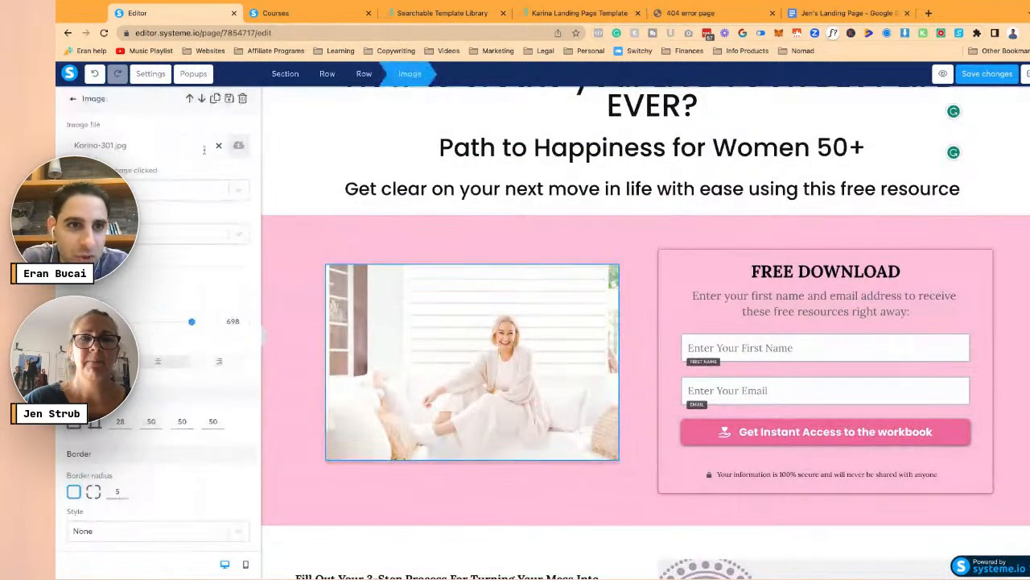
left_click(238, 148)
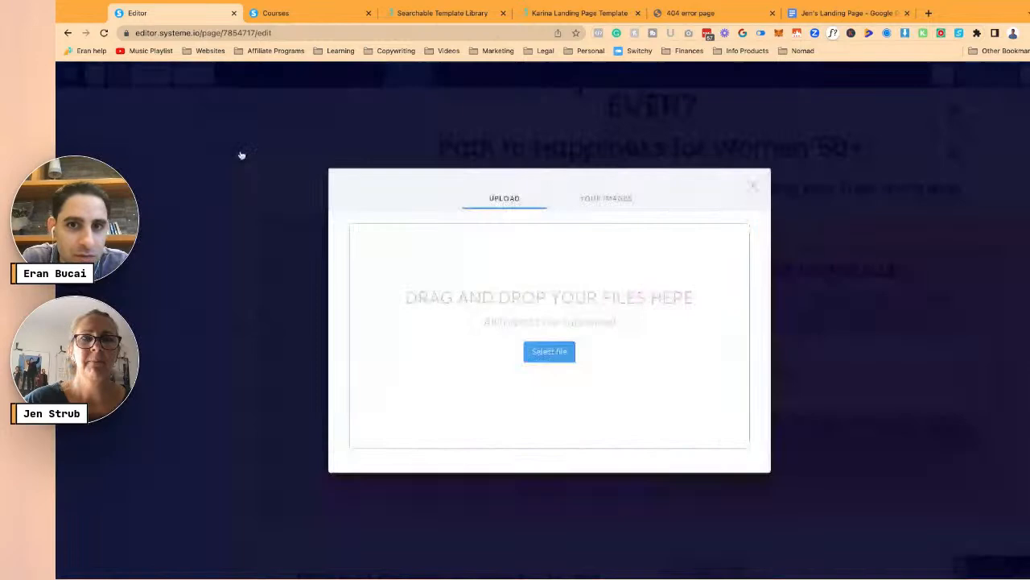
left_click(605, 199)
left_click(384, 242)
left_click(740, 498)
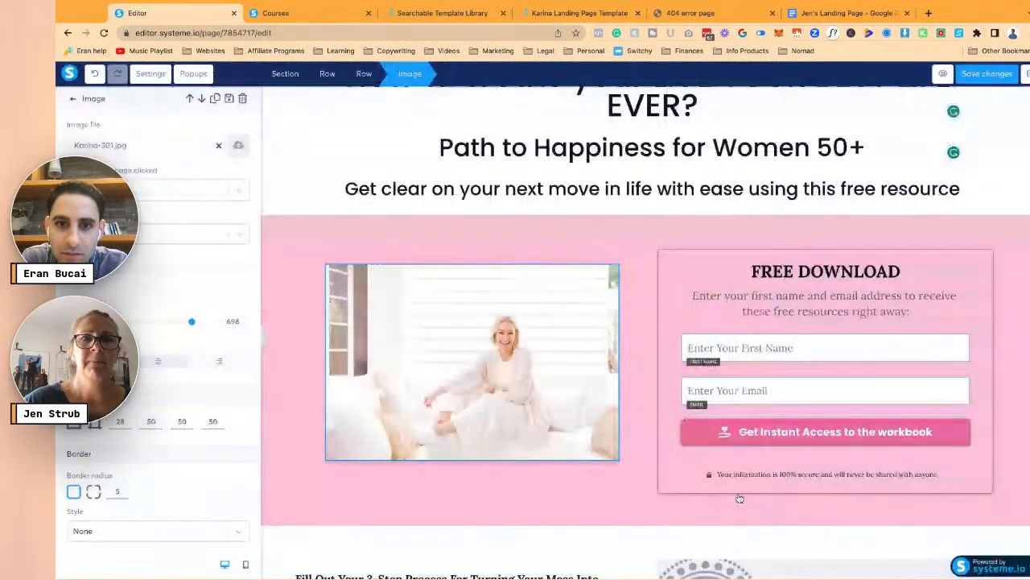
scroll(740, 499, "down", 2)
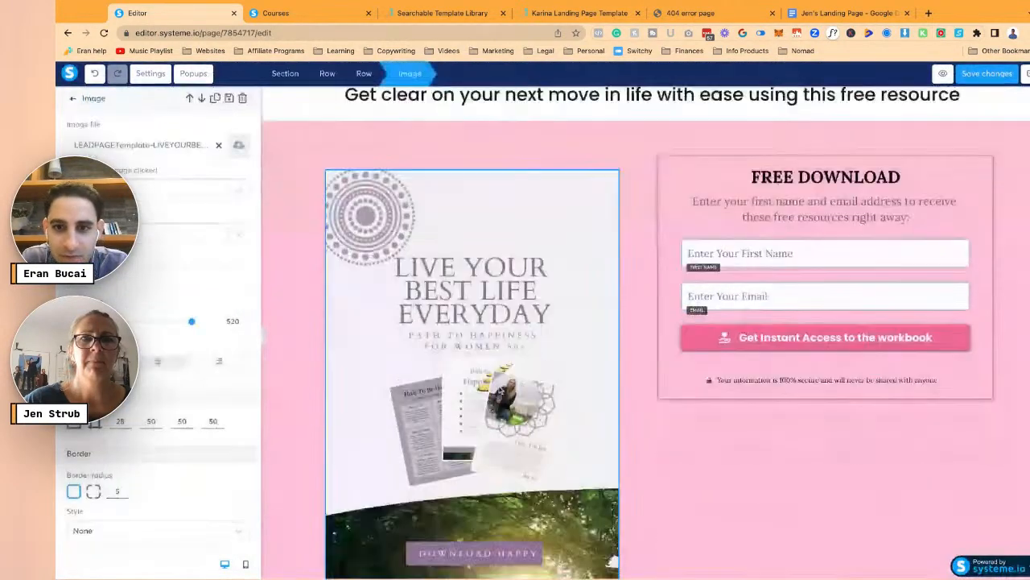
scroll(973, 290, "down", 5)
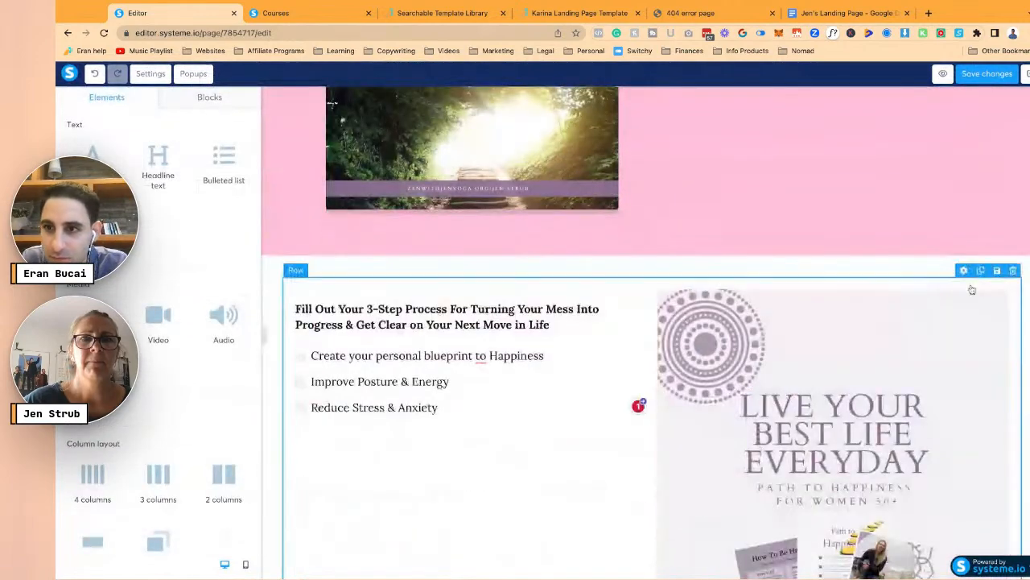
- Move the 3-step heading and bullets into the right column under the FREE DOWNLOAD form
scroll(690, 114, "up", 4)
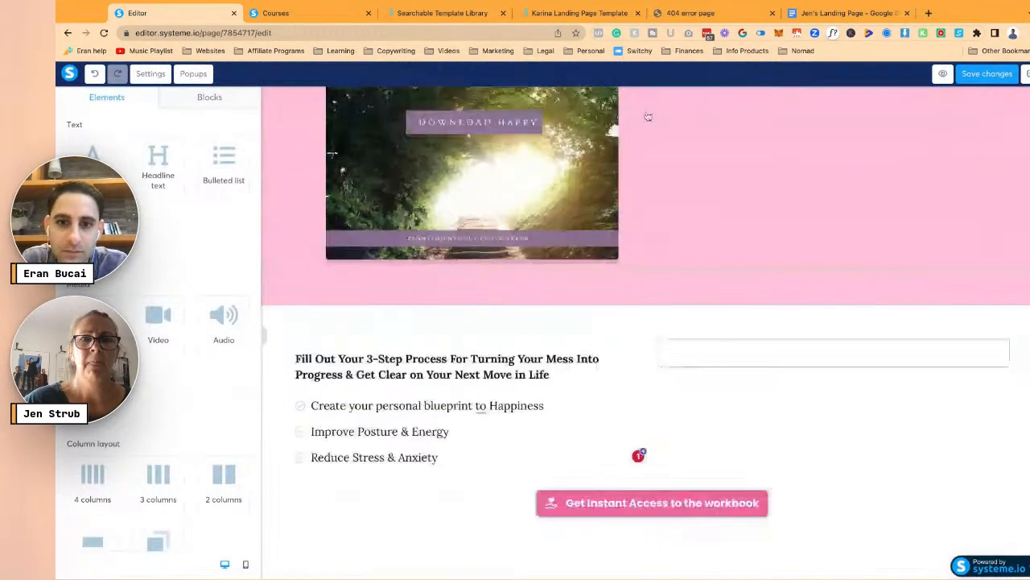
scroll(552, 419, "down", 3)
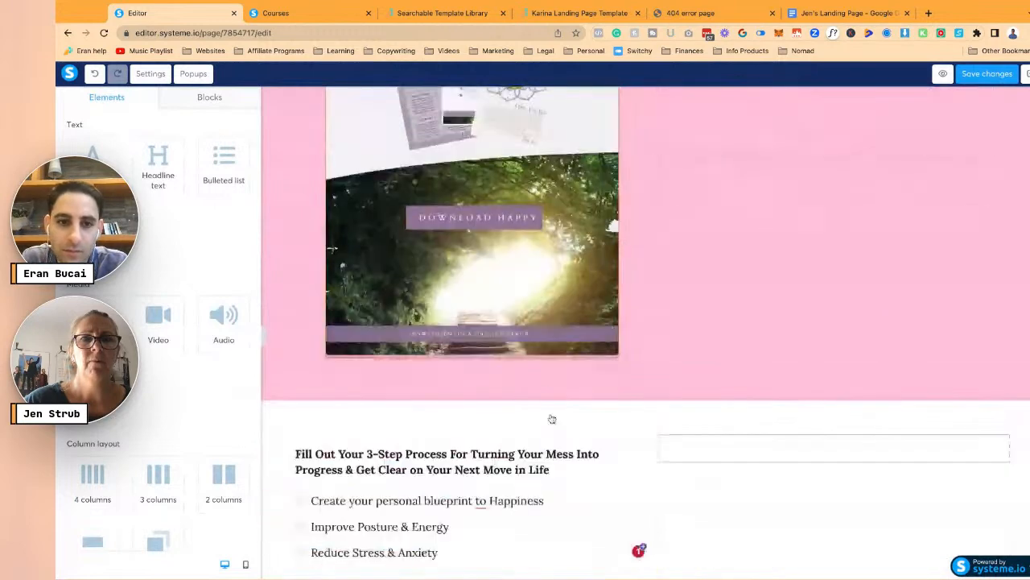
left_click_drag(485, 411, 486, 394)
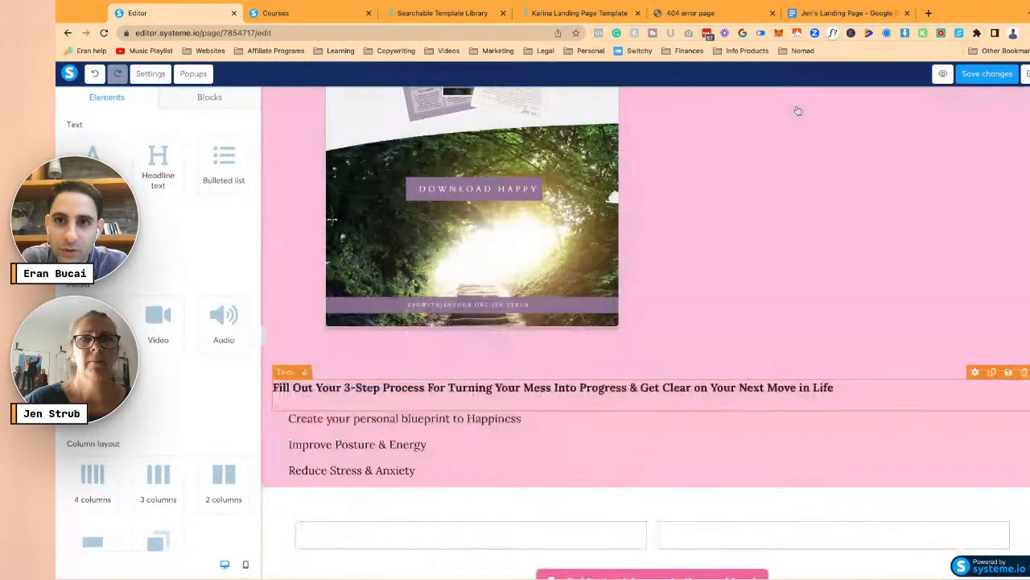
scroll(797, 110, "up", 2)
scroll(798, 115, "down", 1)
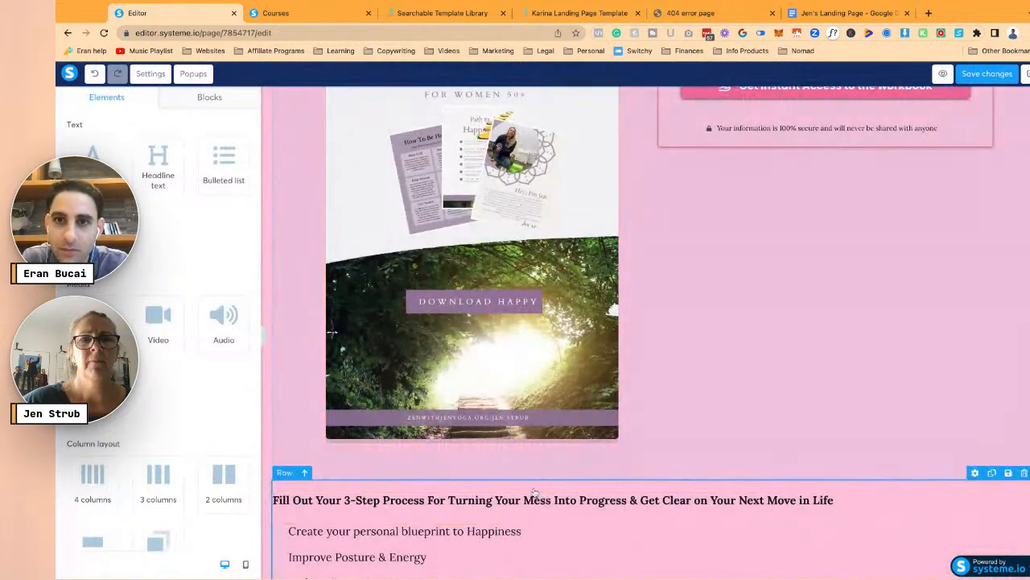
left_click_drag(534, 494, 817, 153)
scroll(331, 333, "up", 3)
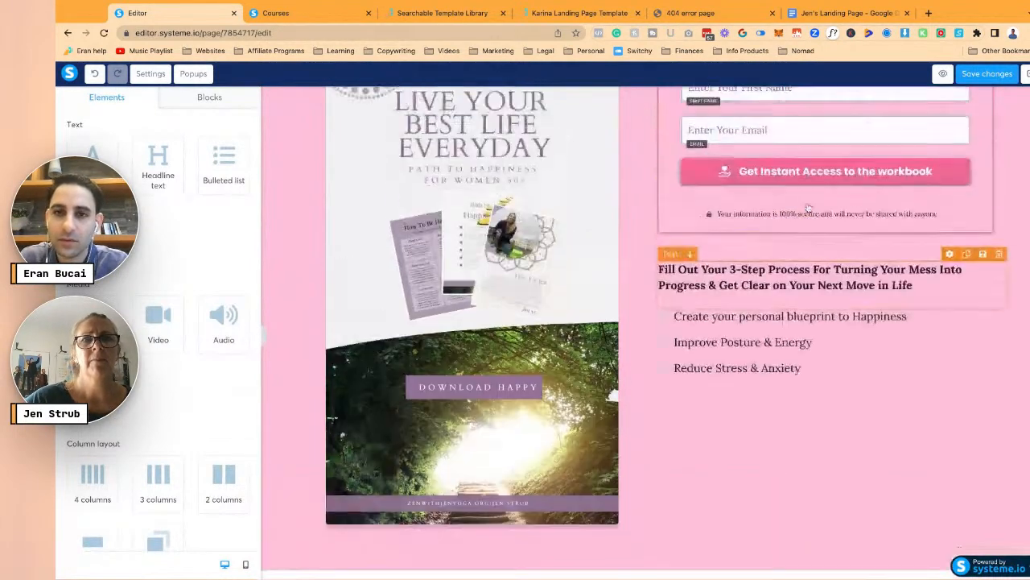
- Remove the pink background so the opt-in section turns white
left_click(556, 225)
scroll(547, 235, "down", 1)
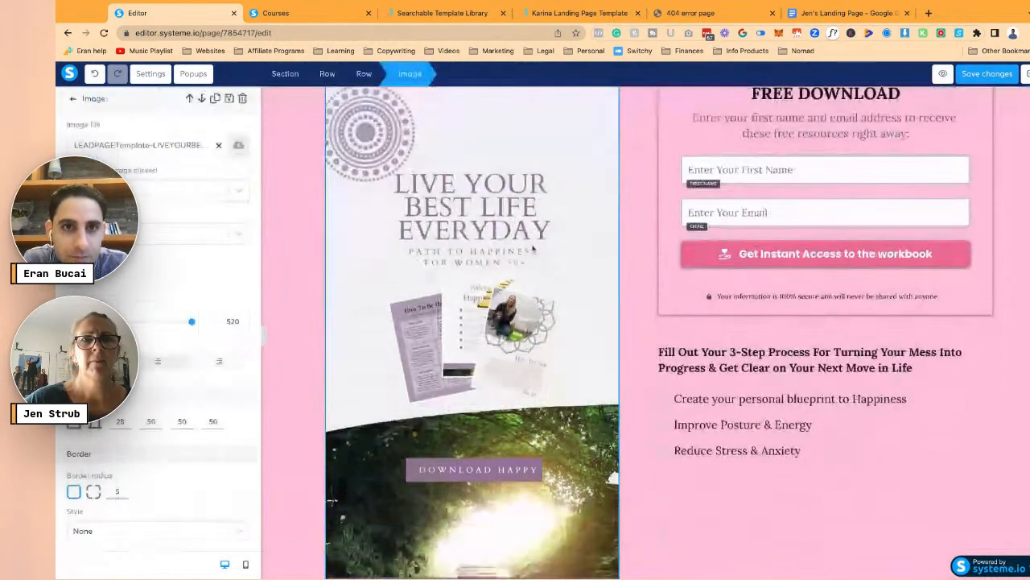
left_click(441, 278)
scroll(378, 273, "up", 1)
scroll(363, 271, "up", 1)
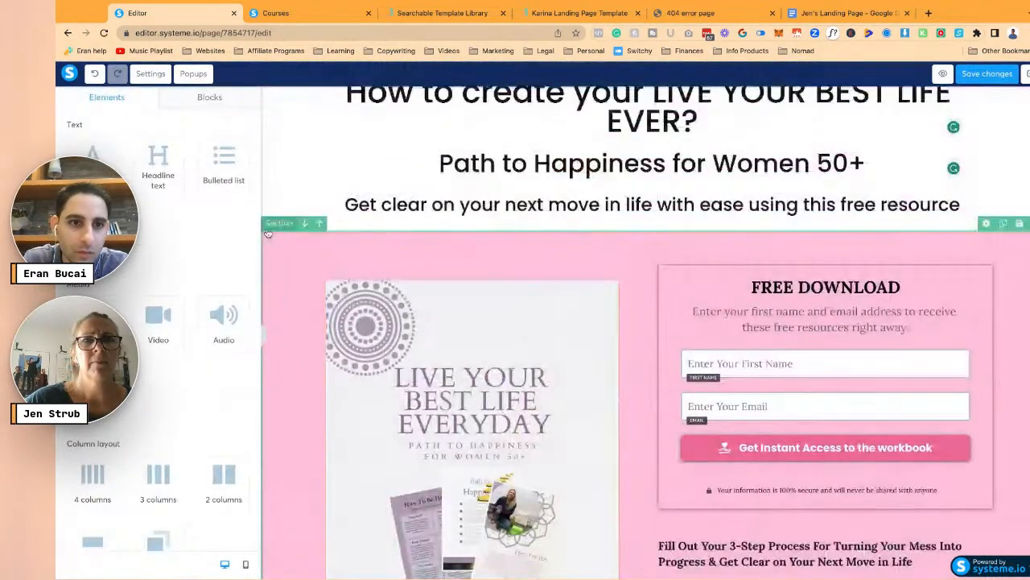
left_click(270, 233)
scroll(217, 347, "down", 1)
left_click(243, 382)
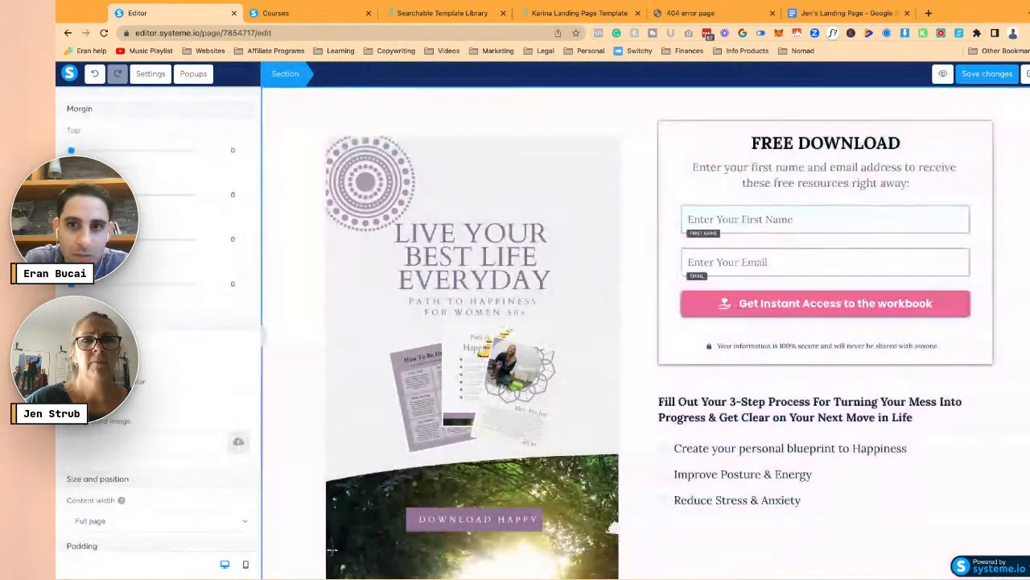
left_click(621, 258)
scroll(620, 258, "up", 2)
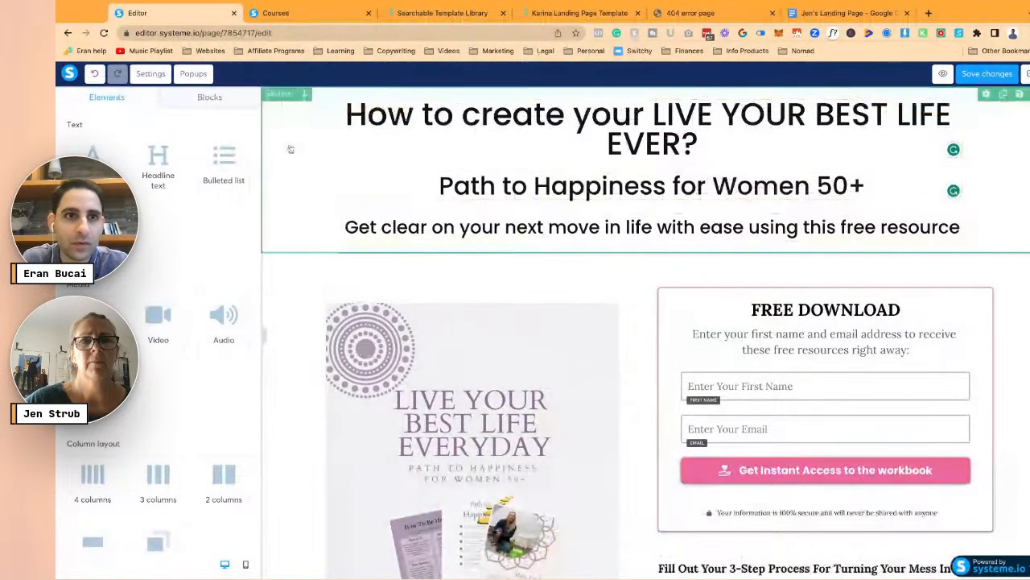
left_click(845, 13)
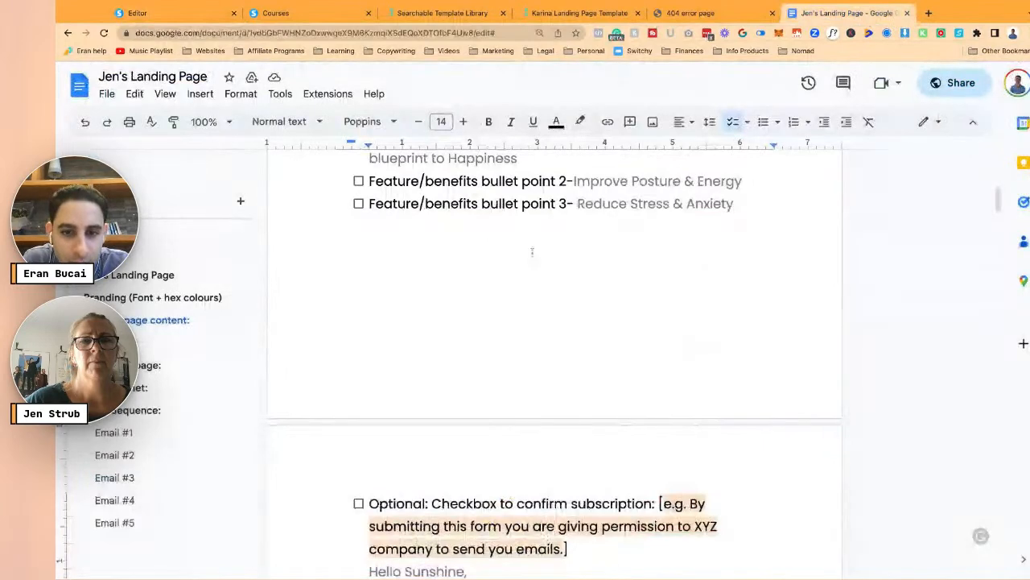
scroll(508, 239, "down", 7)
key("ctrl+Home")
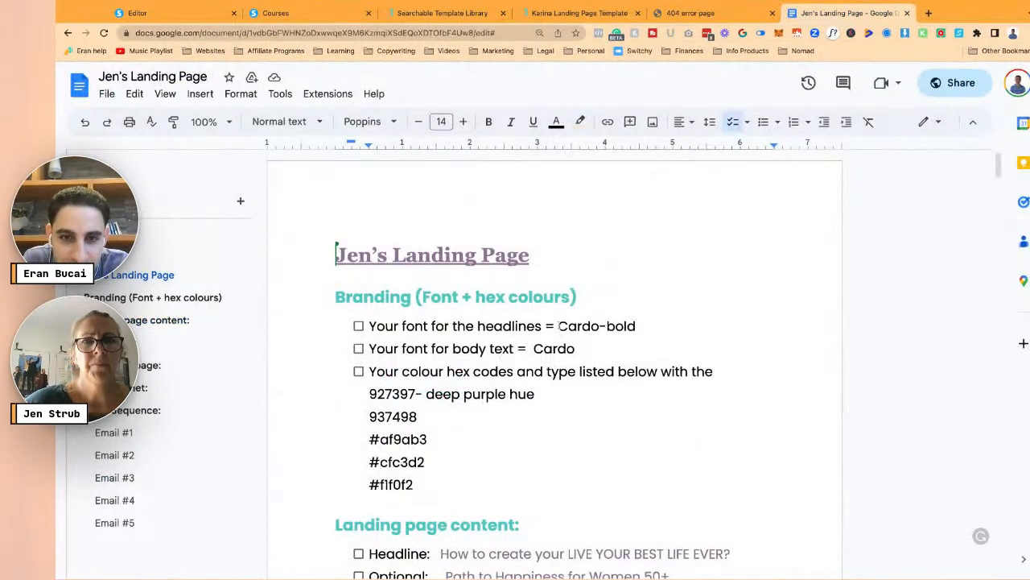
left_click_drag(559, 326, 636, 326)
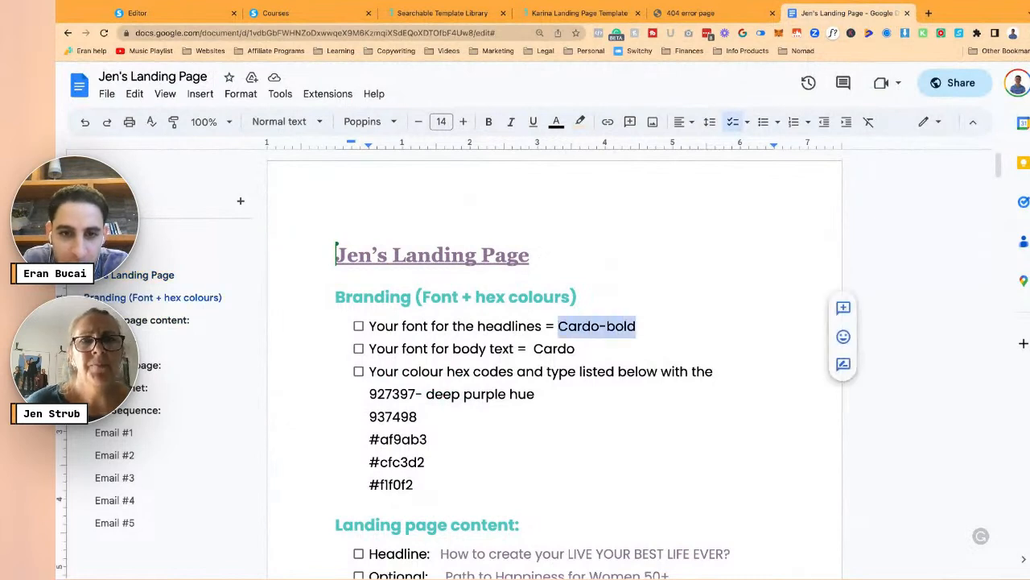
key("super+Tab")
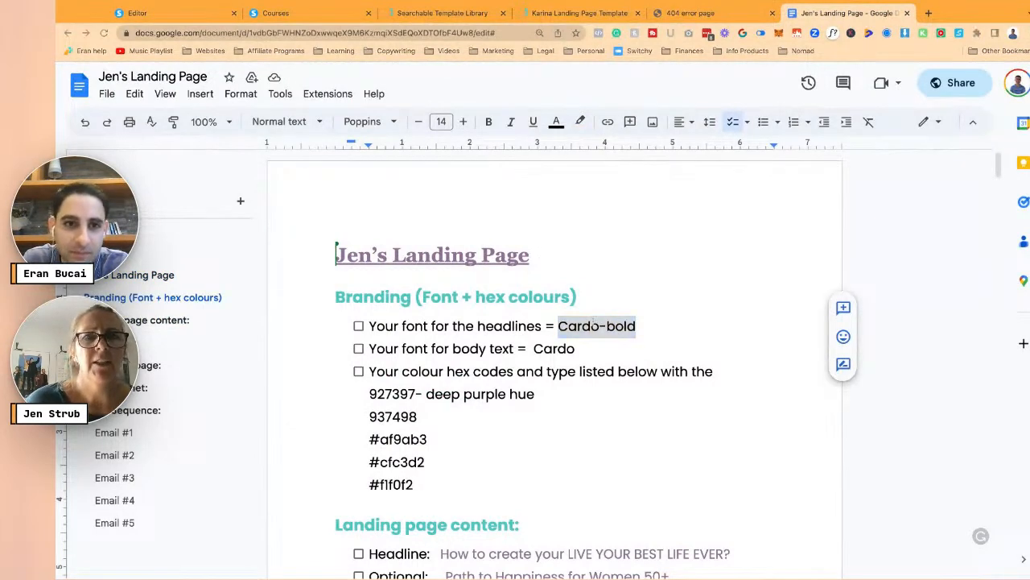
key("super+Tab")
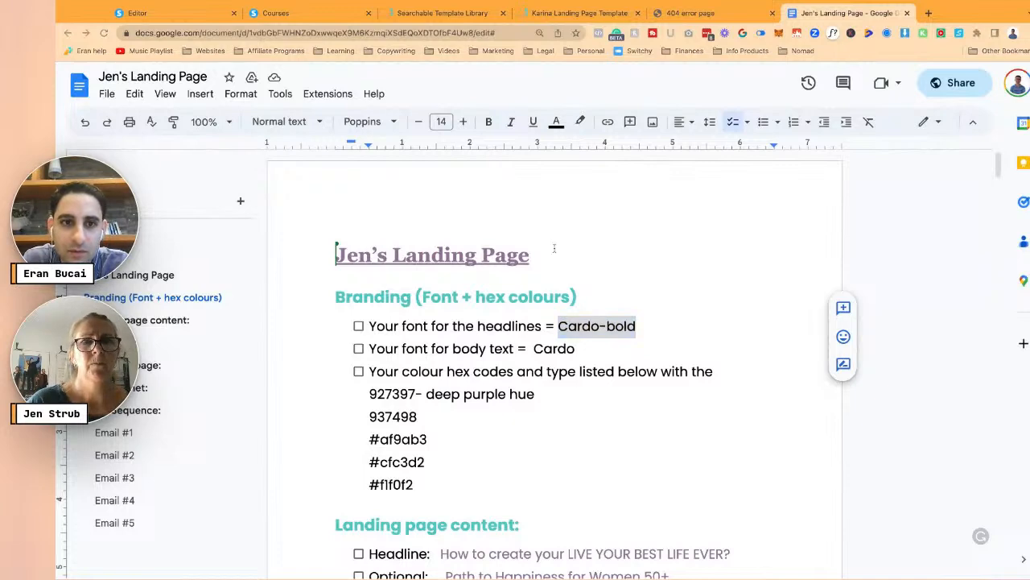
left_click(165, 16)
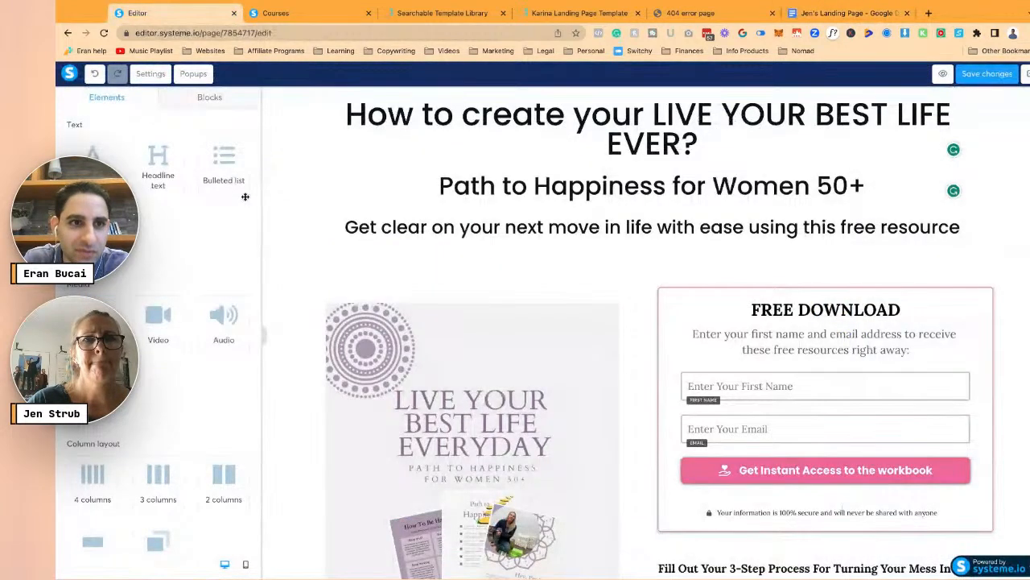
- In Page settings, set the default text typography to a serif font with a heavier weight
left_click(441, 125)
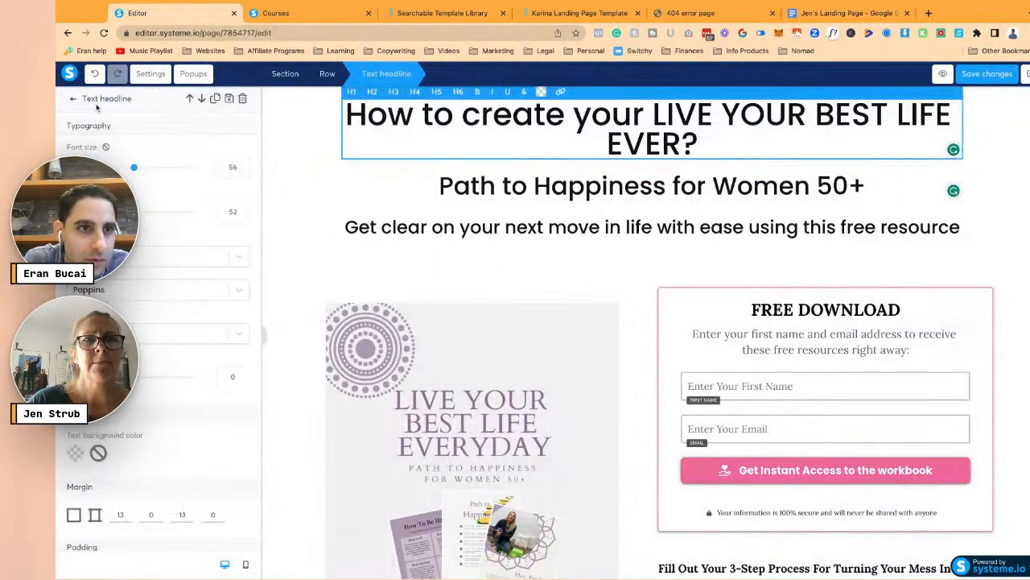
left_click(74, 106)
left_click(149, 77)
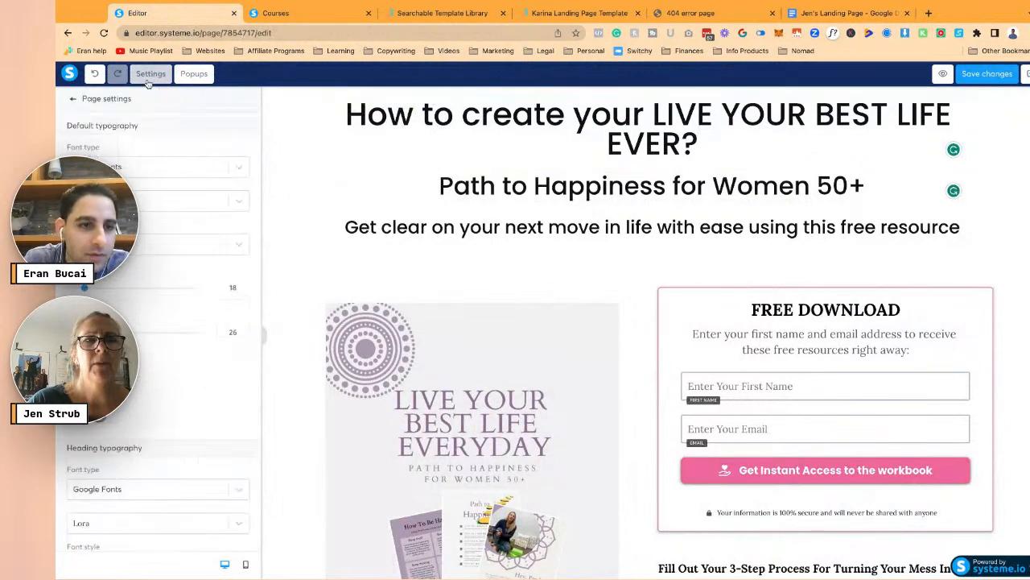
left_click(149, 169)
left_click(151, 169)
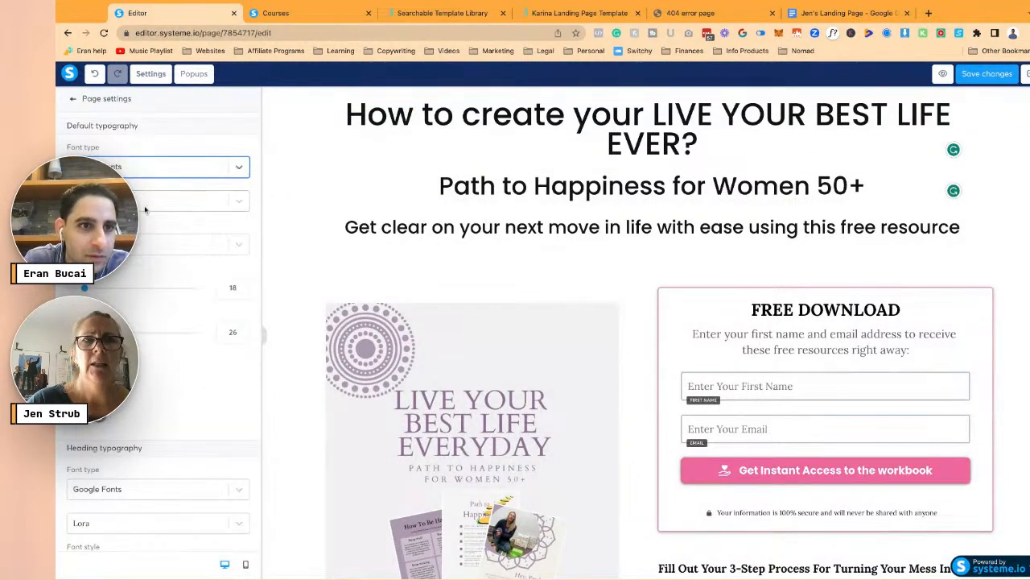
left_click(146, 202)
scroll(145, 235, "down", 2)
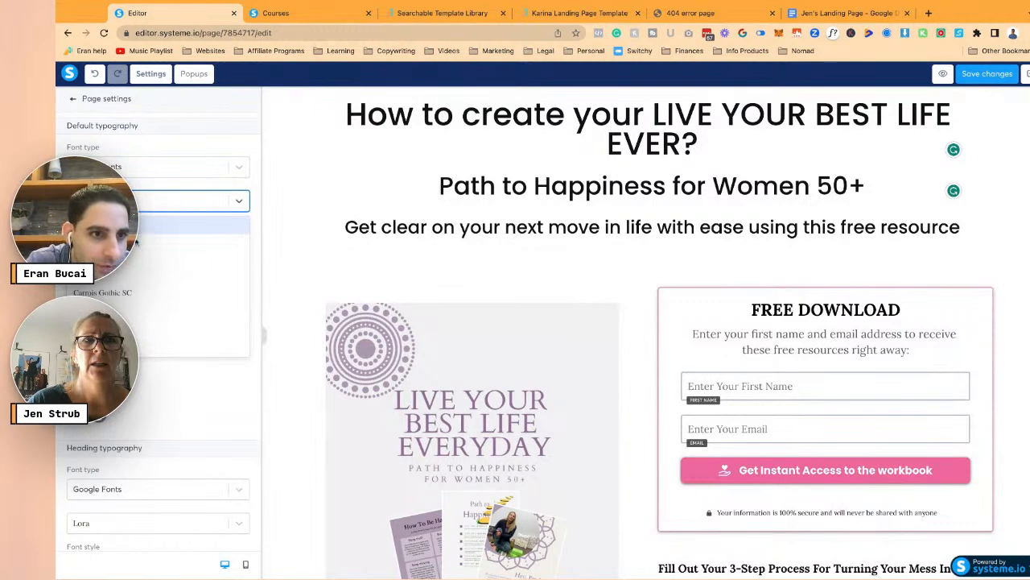
left_click(145, 226)
left_click(144, 244)
left_click(124, 313)
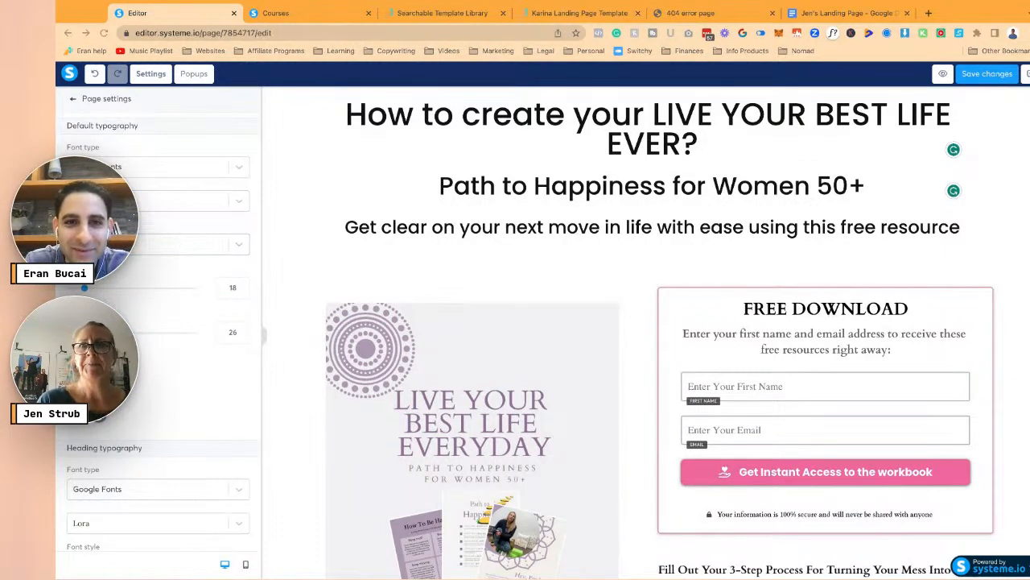
- Check the brand fonts in the notes and pick a different default text weight
left_click(845, 13)
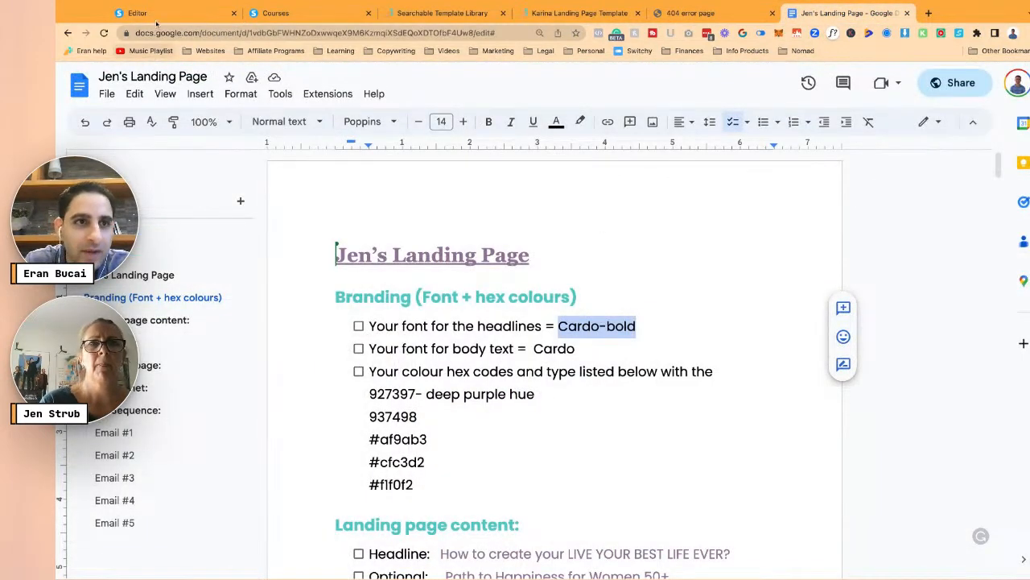
left_click(136, 13)
left_click(239, 244)
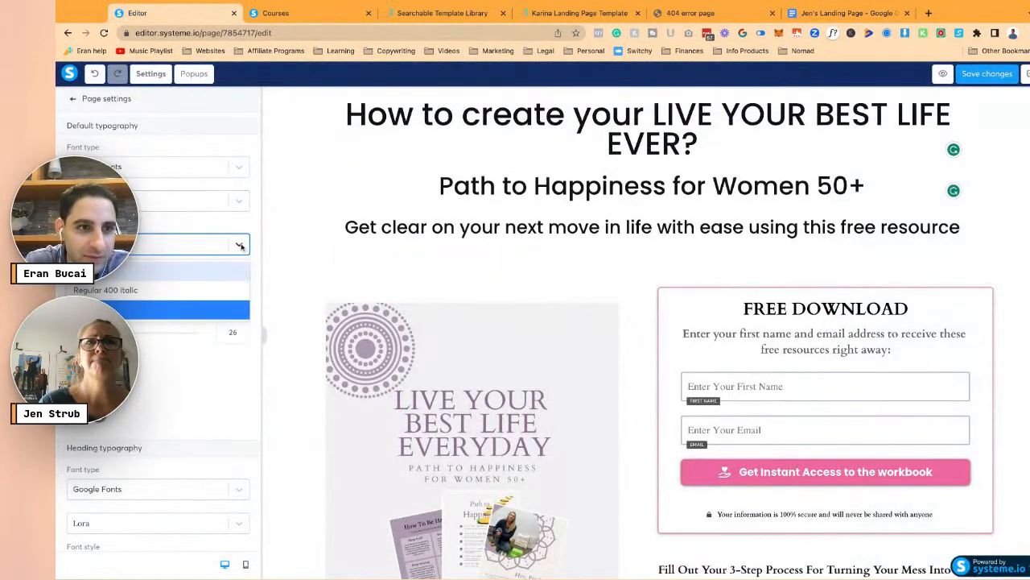
left_click(188, 272)
- Set the heading typography to Cardo in Bold 700
scroll(191, 276, "down", 5)
left_click(174, 337)
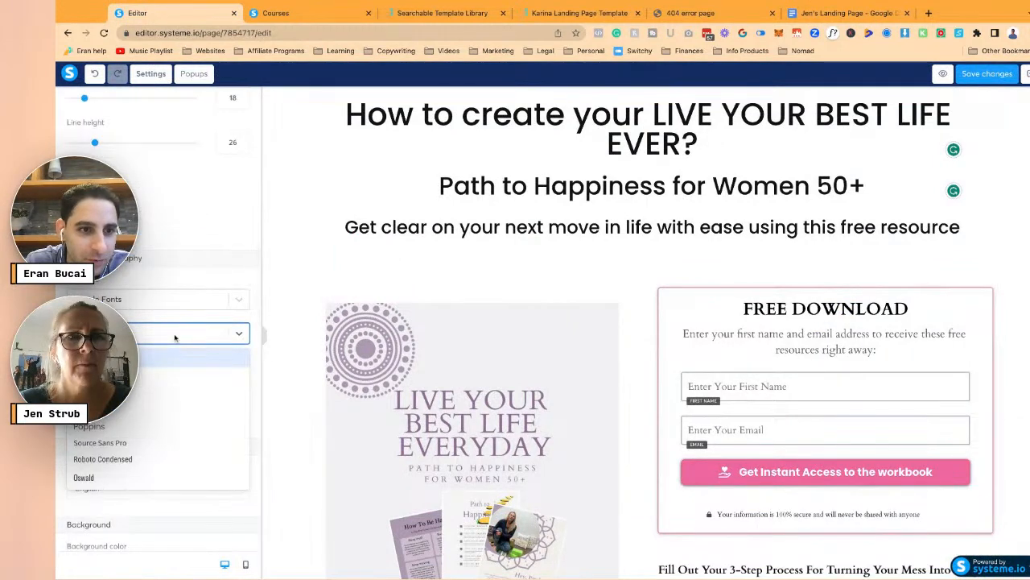
left_click(156, 358)
left_click(157, 375)
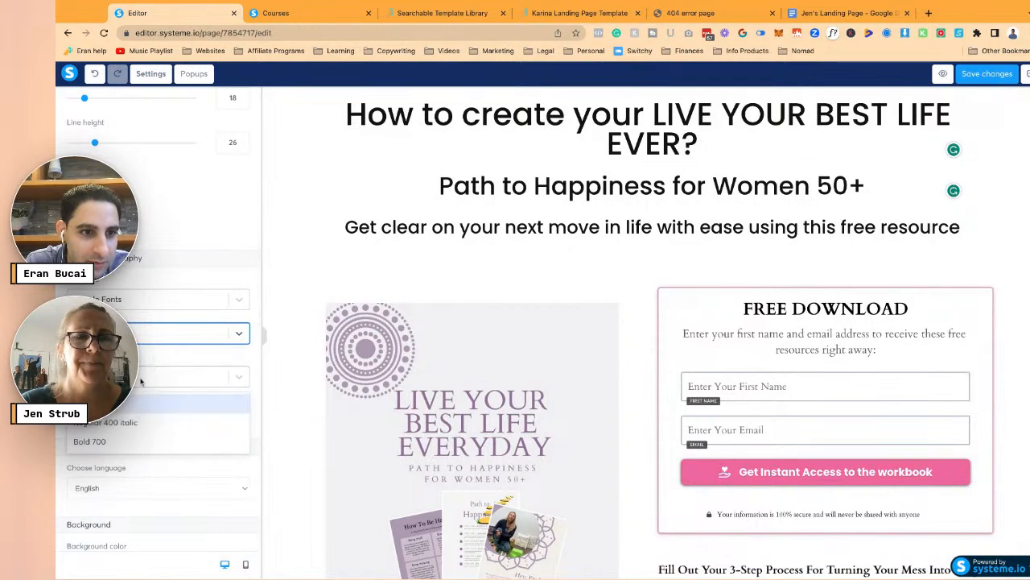
left_click(126, 441)
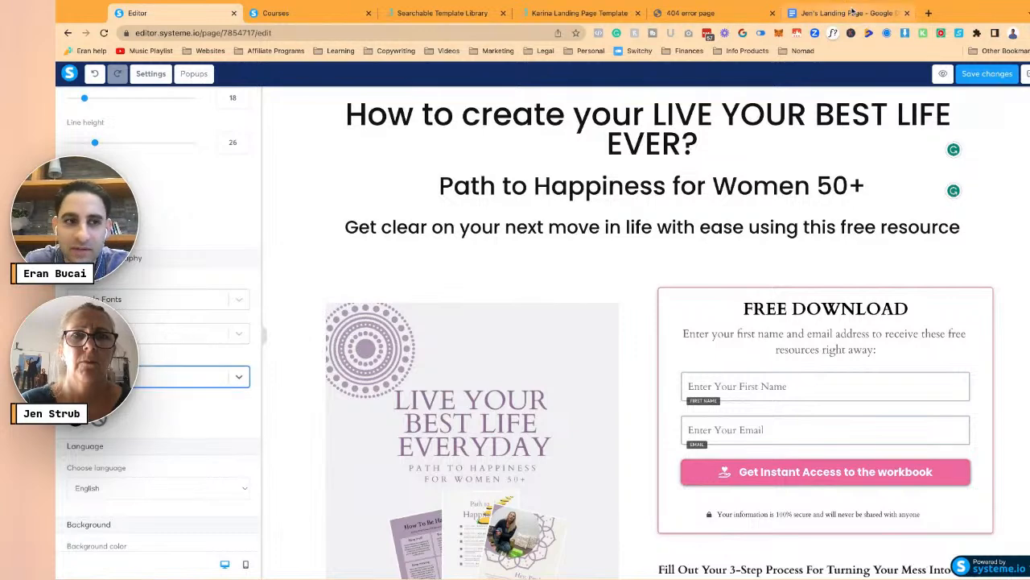
scroll(165, 182, "up", 3)
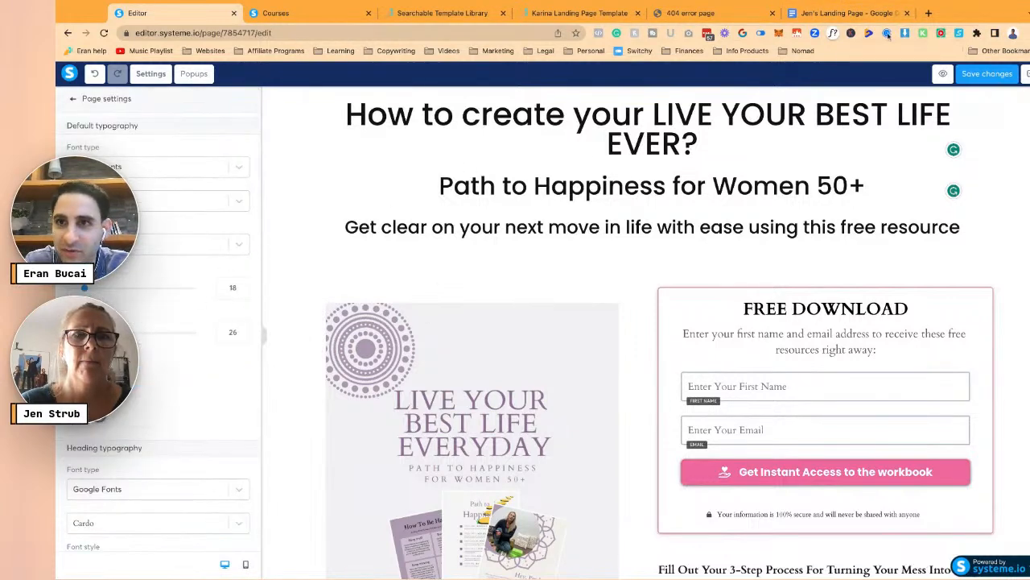
left_click(858, 14)
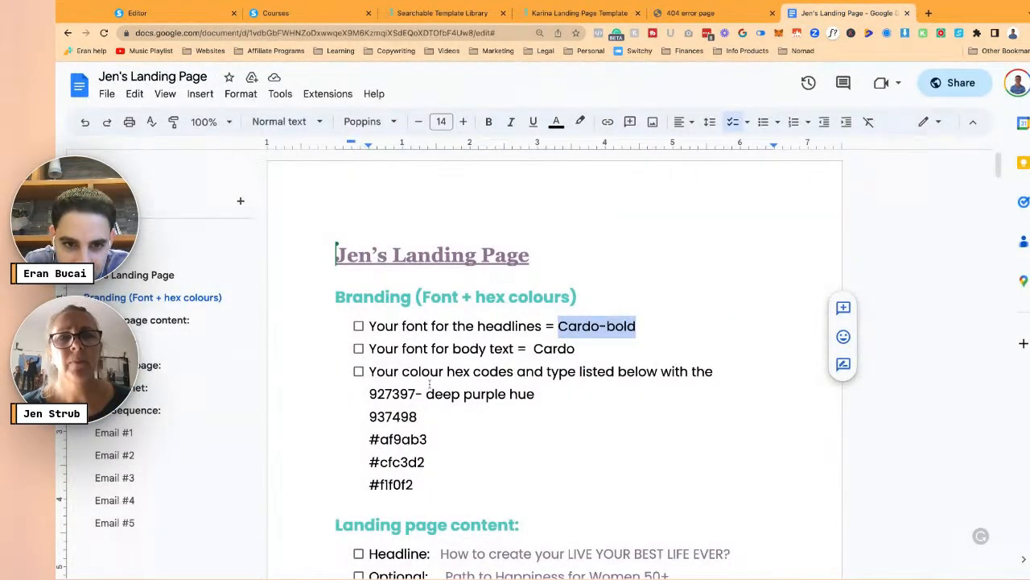
- Copy the deep purple hex code 927397 and close page settings back in the editor
double_click(368, 394)
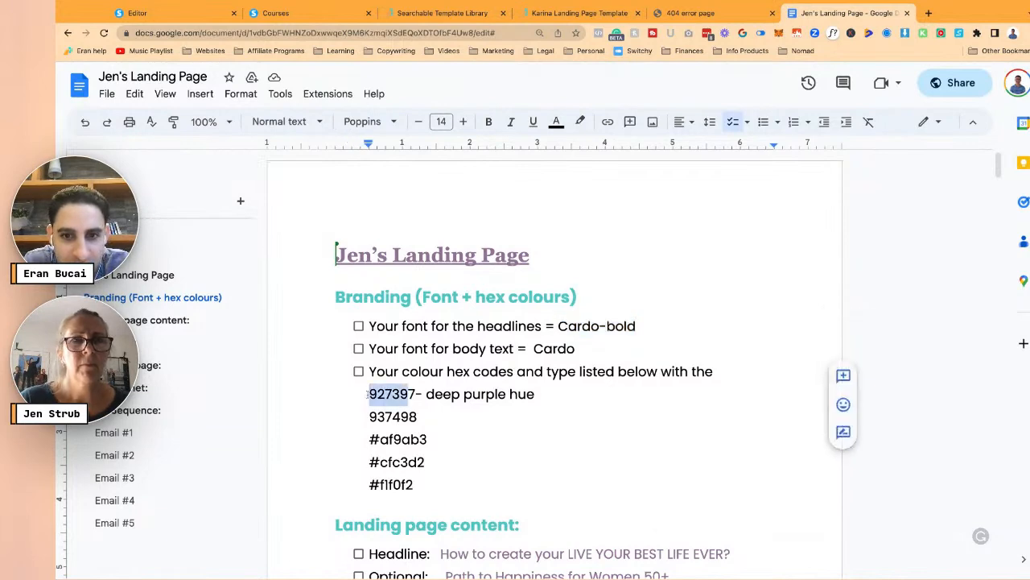
key("shift+Right")
key("ctrl+c")
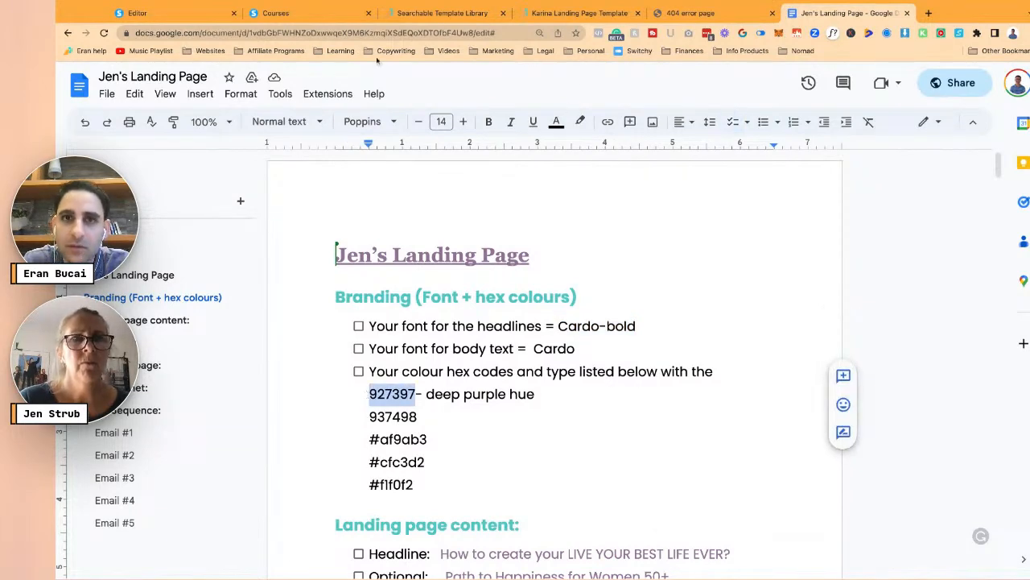
left_click(172, 12)
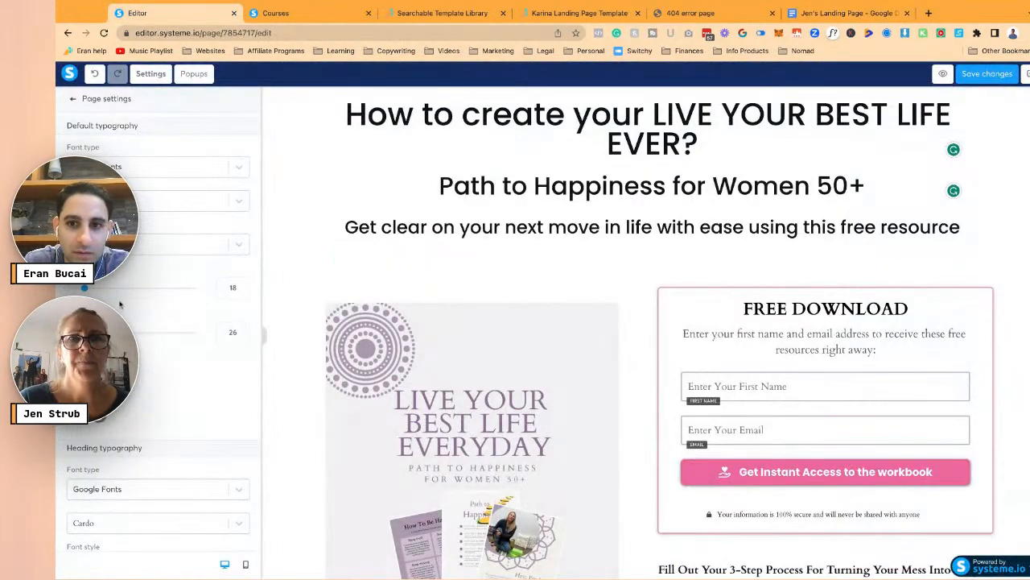
left_click(574, 368)
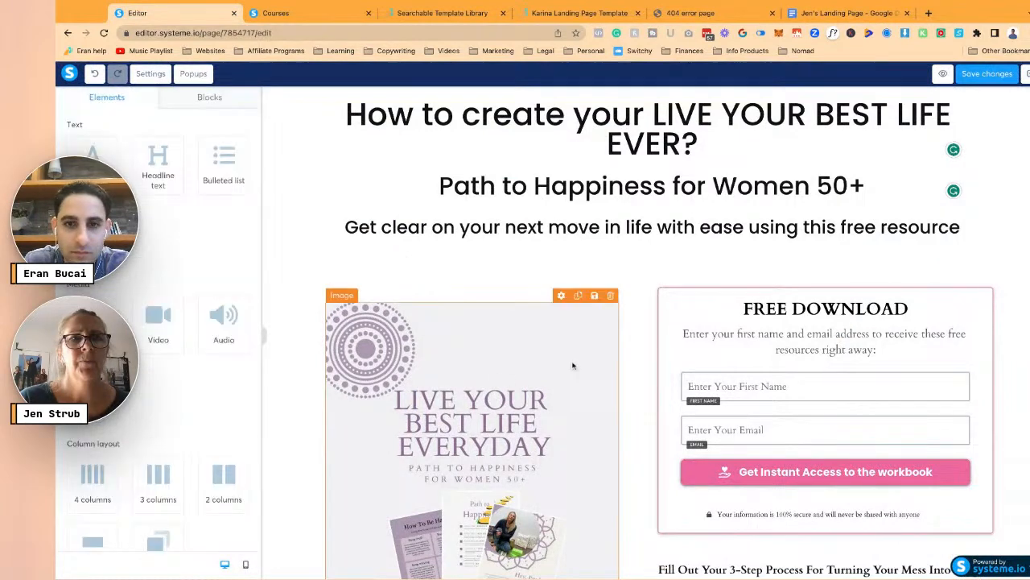
- Select the main headline and save the copied purple 927397 as a custom colour swatch
left_click(682, 321)
left_click(668, 258)
left_click(621, 142)
scroll(242, 135, "down", 1)
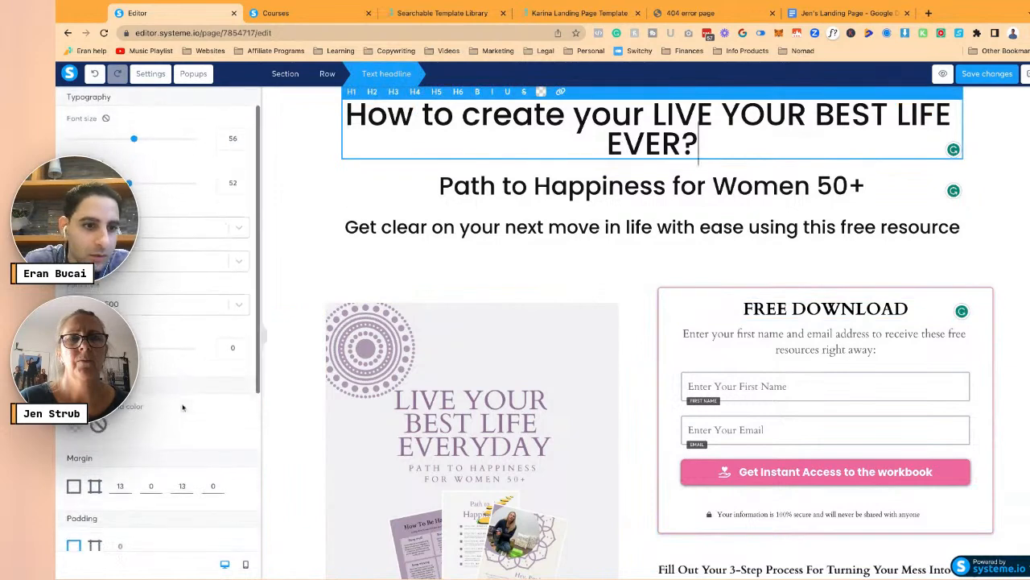
triple_click(513, 119)
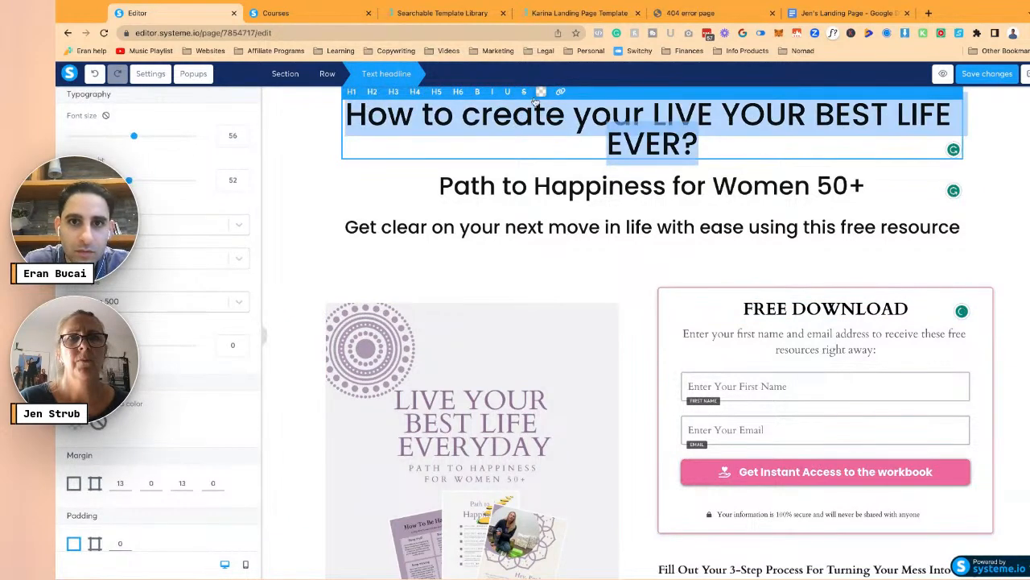
left_click(541, 91)
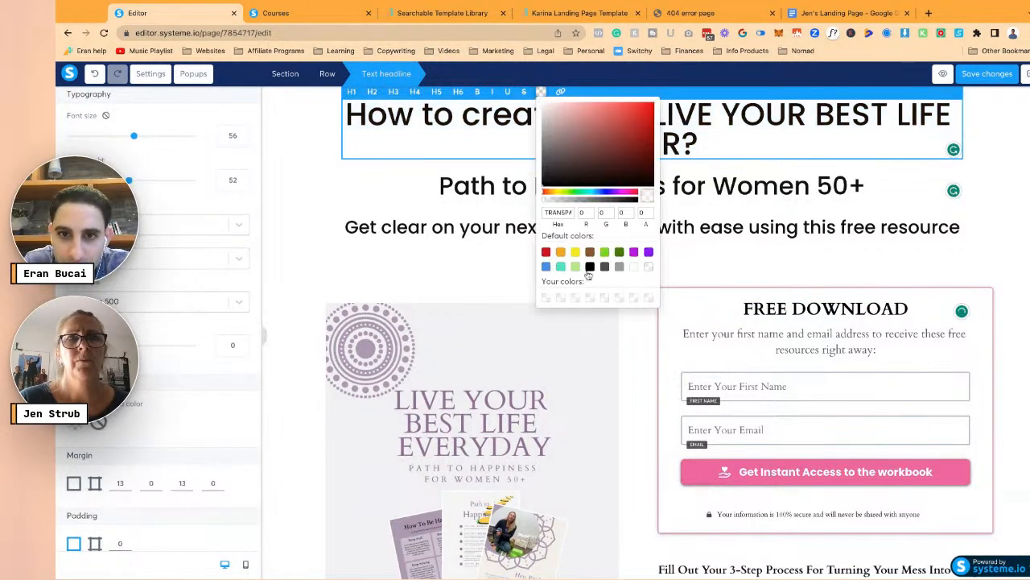
left_click(560, 212)
key("ctrl+v")
left_click(546, 297)
- Add brand colours #937498 and #AF9AB3 from the notes as custom swatches
left_click(808, 16)
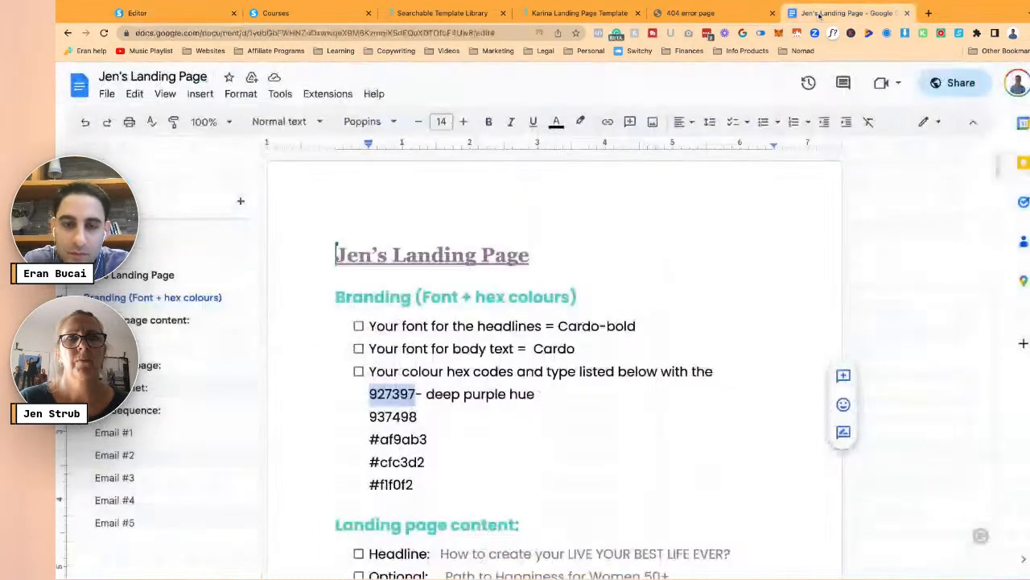
double_click(370, 416)
key("ctrl+c")
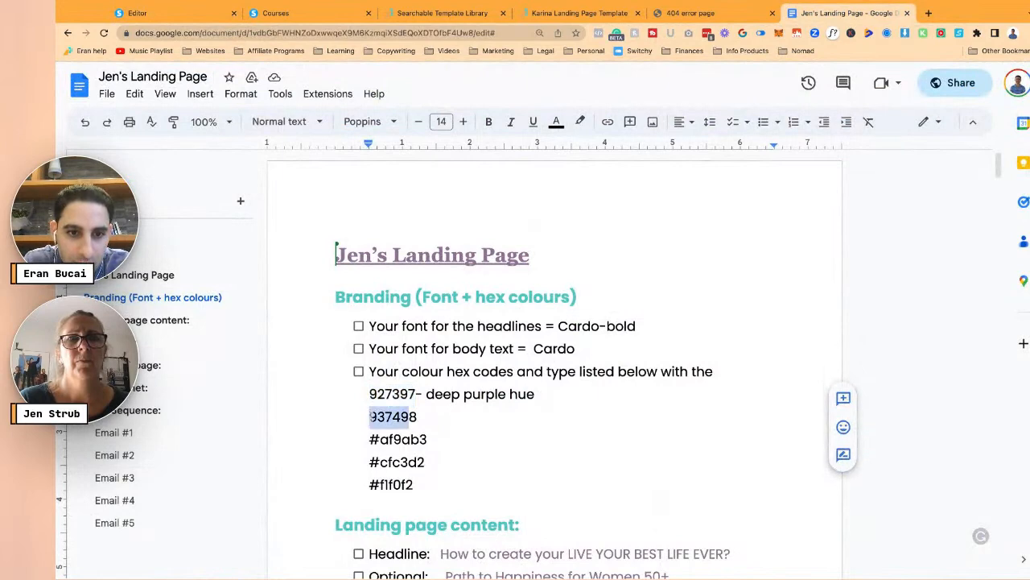
left_click(187, 8)
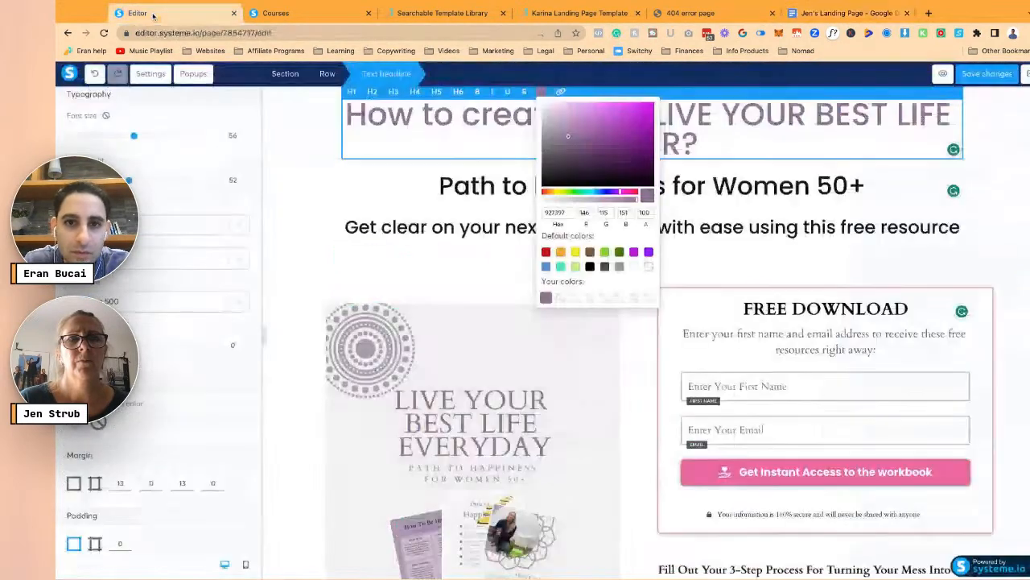
key("ctrl+a")
key("ctrl+v")
left_click(561, 297)
left_click(845, 13)
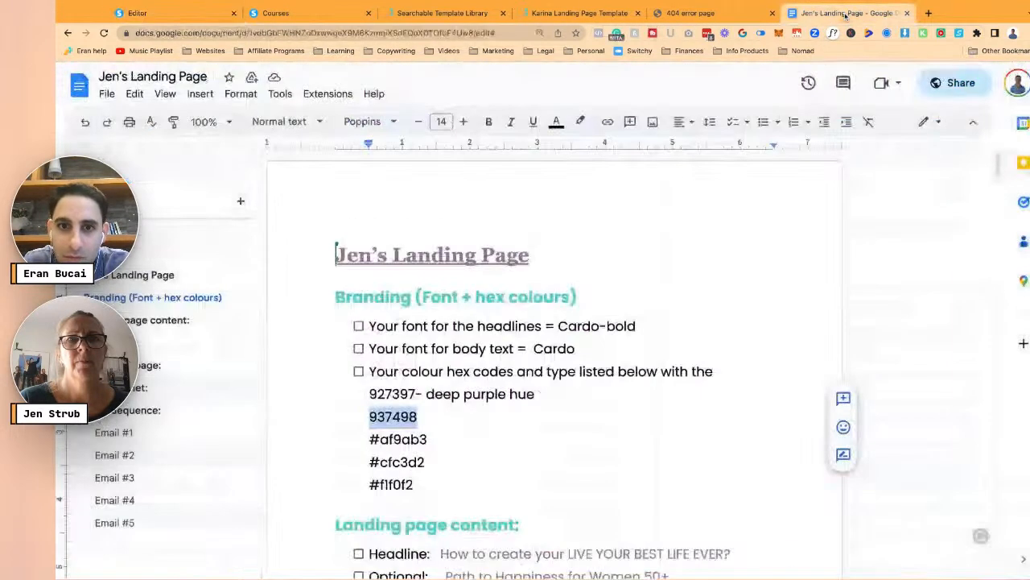
left_click_drag(371, 440, 428, 440)
key("ctrl+c")
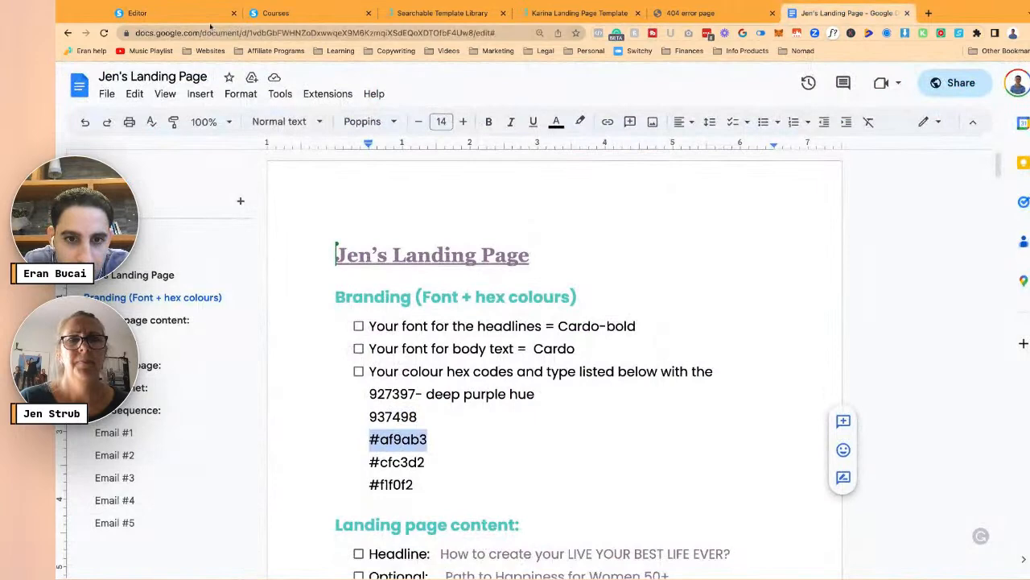
left_click(185, 13)
double_click(556, 213)
key("ctrl+v")
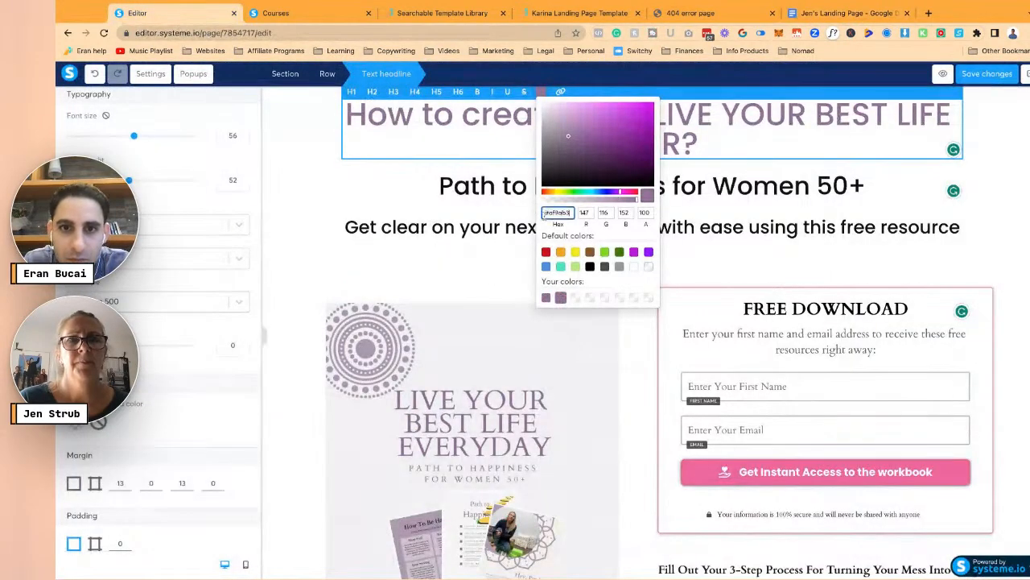
key("Return")
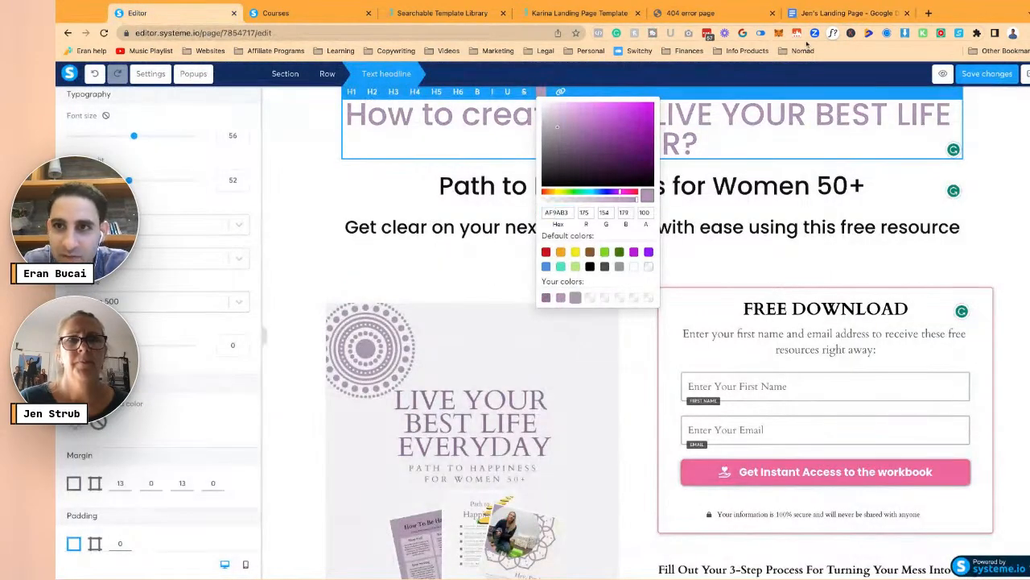
- Add brand colours #CFC3D2 and #F1F0F2 from the notes to the custom swatches
left_click(846, 13)
left_click(369, 463)
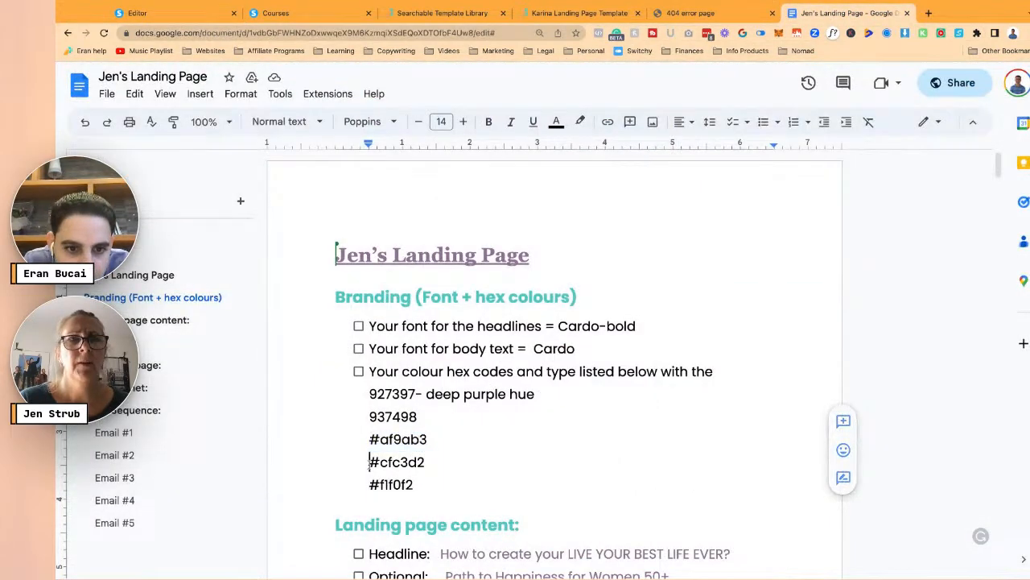
key("shift+Right")
key("shift+Right")
key("shift+Right")
key("shift+Right")
key("shift+Right")
key("shift+Right")
key("shift+Right")
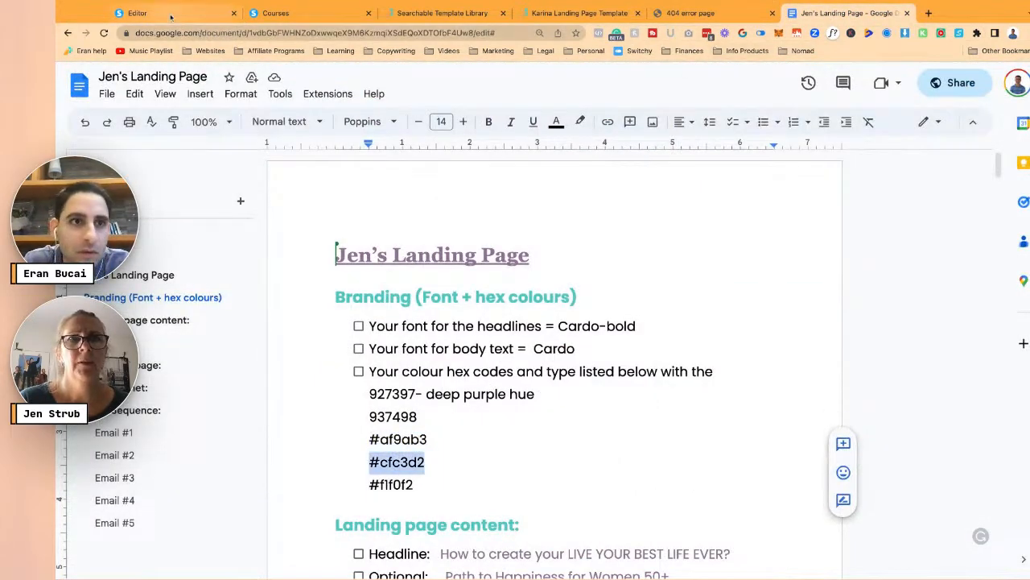
left_click(173, 13)
left_click(556, 211)
type("CFC3D2")
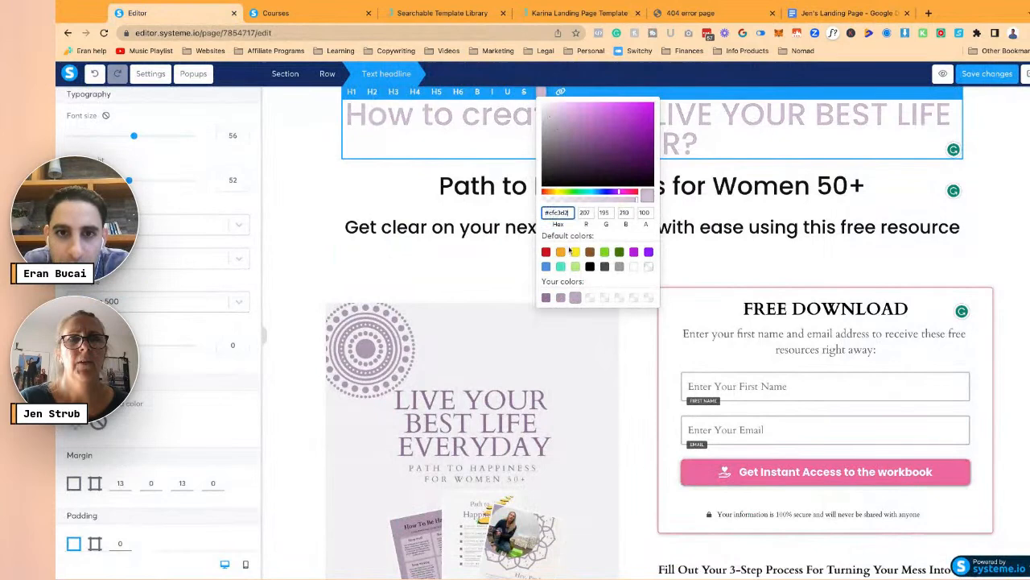
left_click(589, 298)
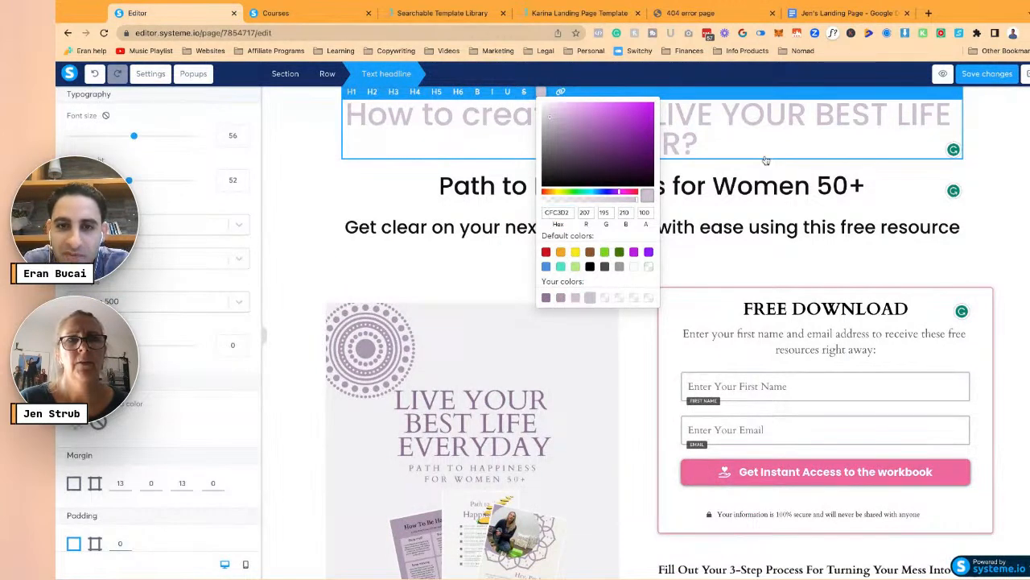
left_click(845, 13)
left_click_drag(369, 484, 415, 484)
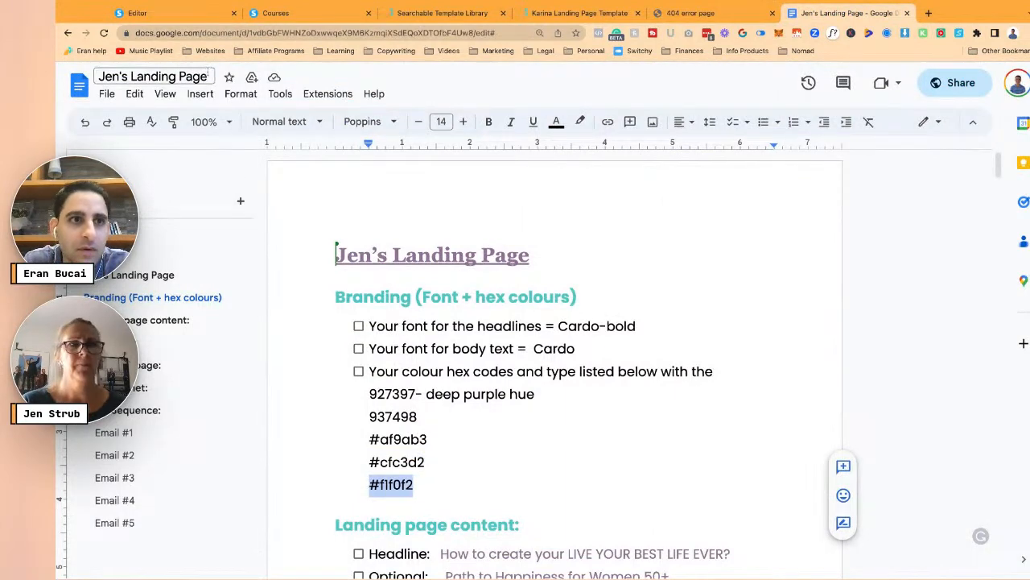
left_click(137, 13)
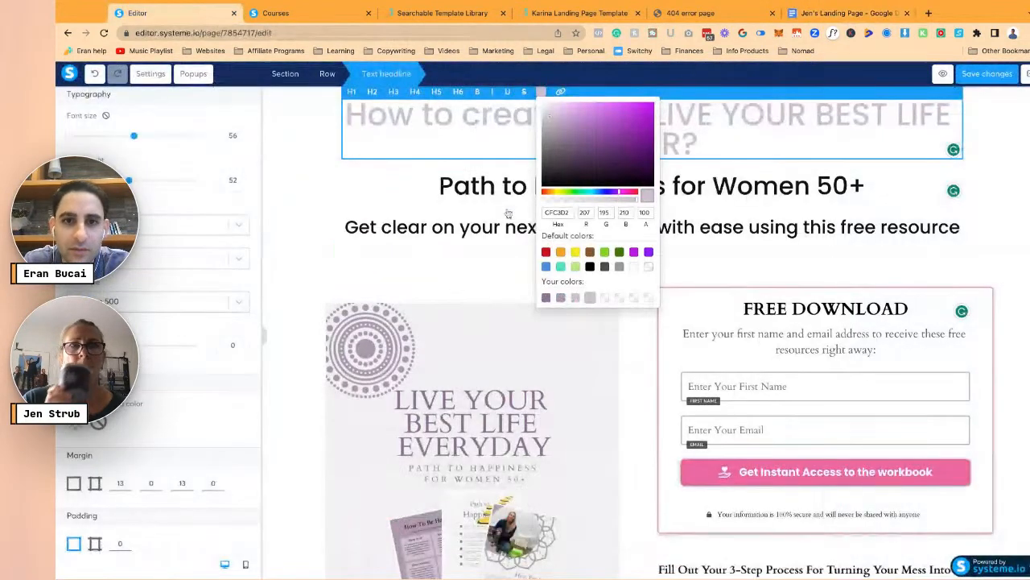
left_click(554, 212)
type("F1F0F2")
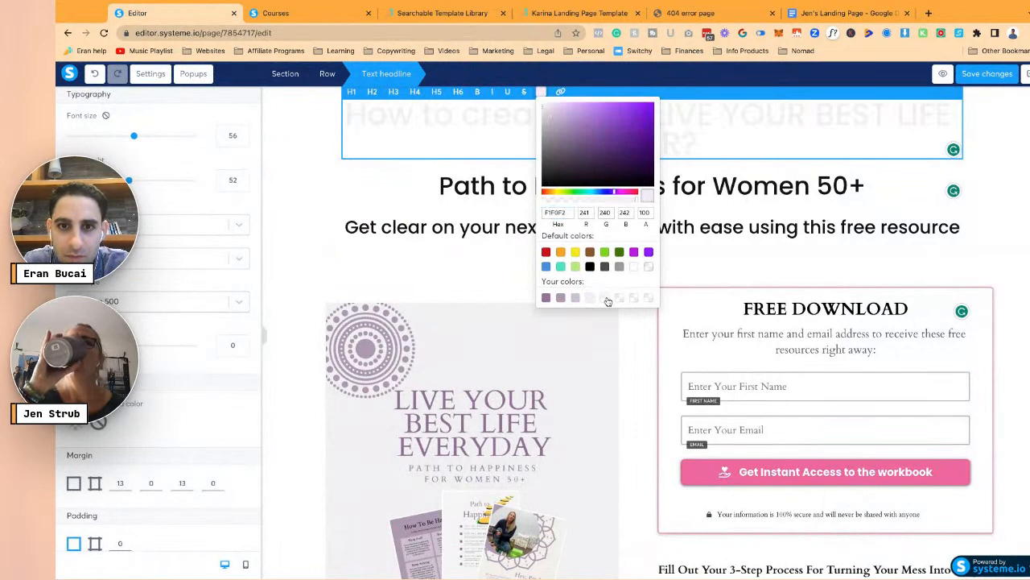
- Copy #CFC3D2 from the notes again and paste it into the colour picker
left_click(845, 13)
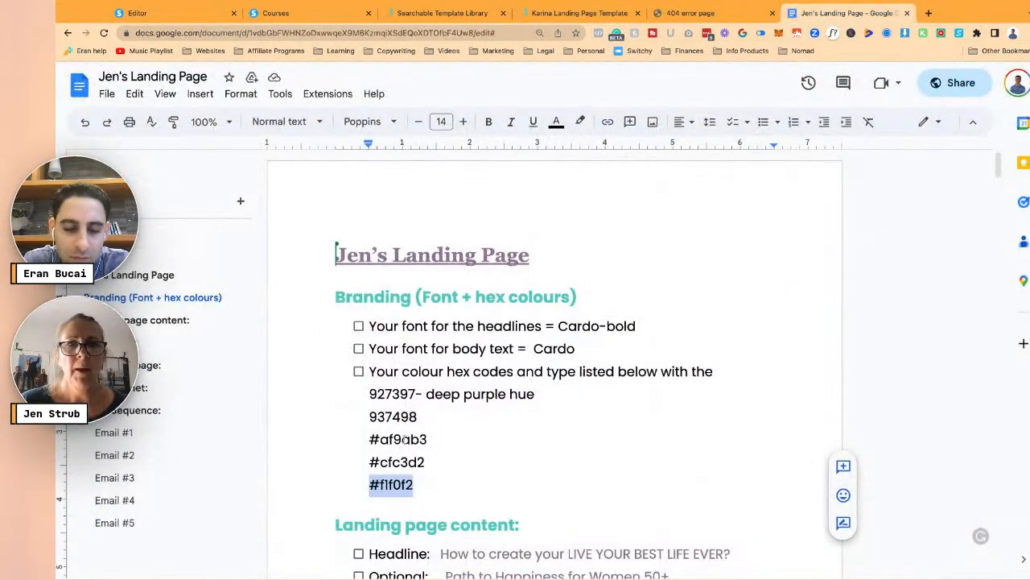
left_click_drag(368, 463, 424, 462)
key("ctrl+c")
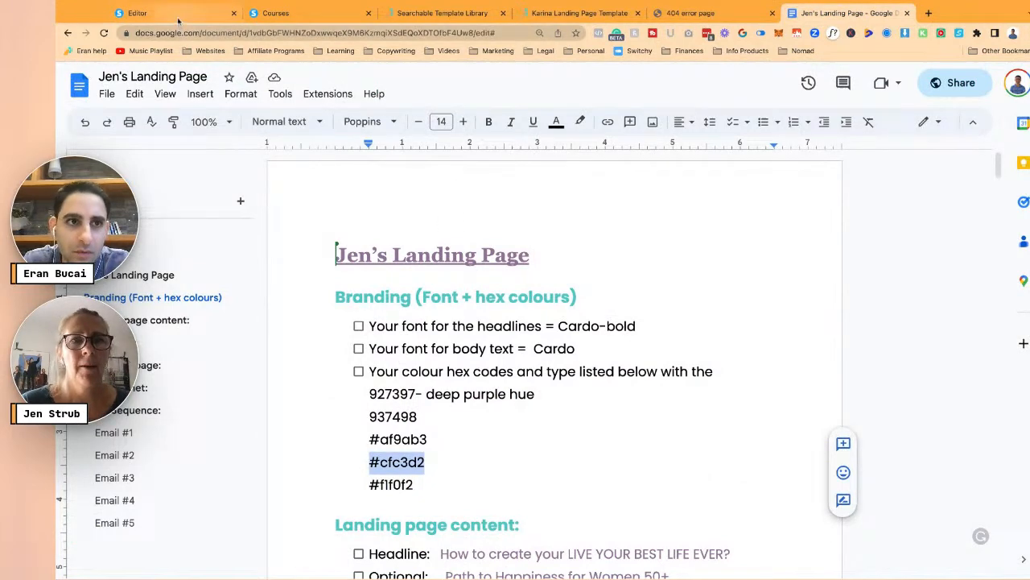
left_click(138, 13)
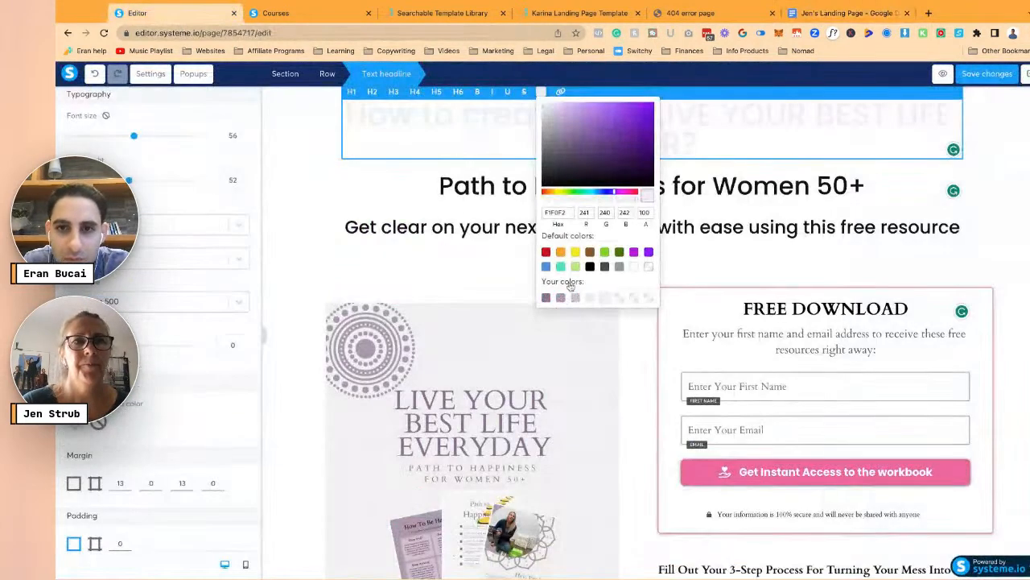
left_click(556, 211)
key("ctrl+v")
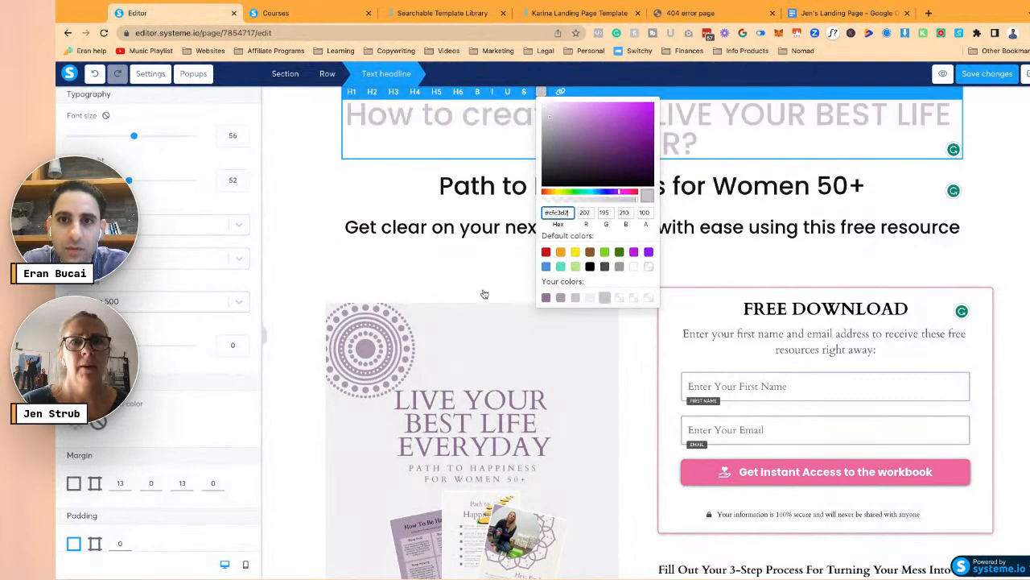
left_click(484, 294)
- Colour the main headline with the saved purple-grey #937498 swatch
triple_click(603, 134)
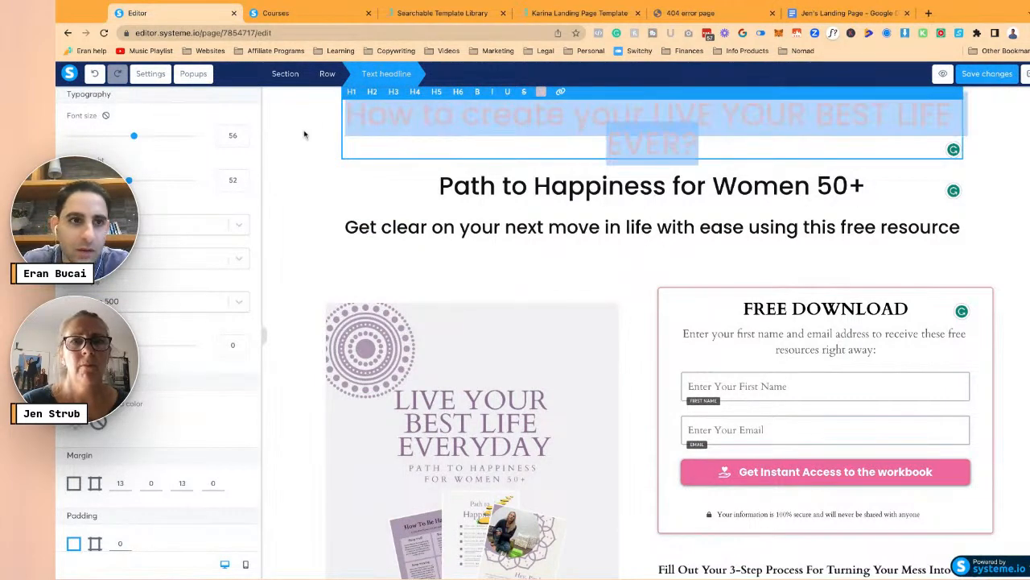
left_click(543, 93)
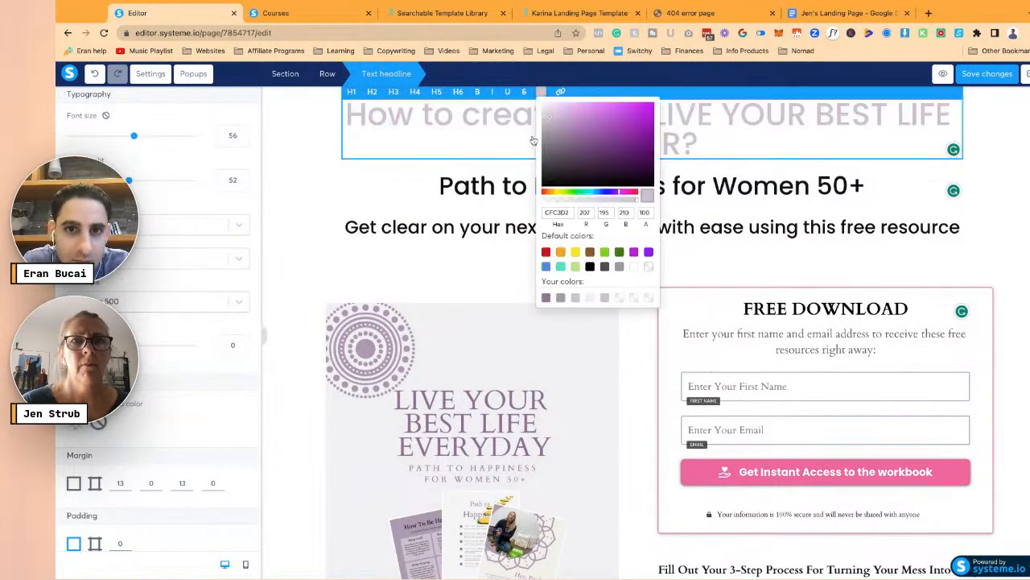
left_click(546, 297)
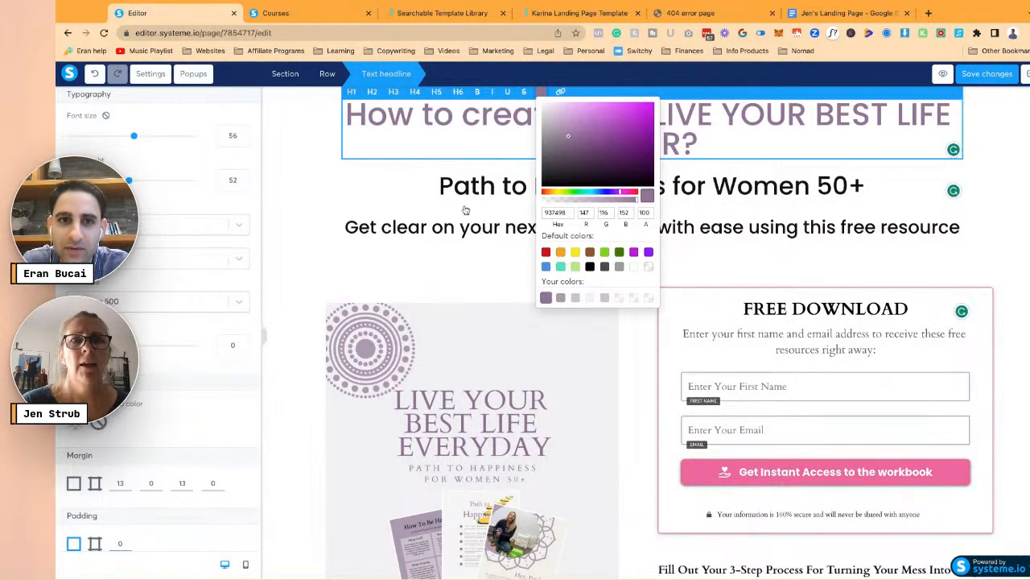
left_click(407, 211)
left_click(515, 186)
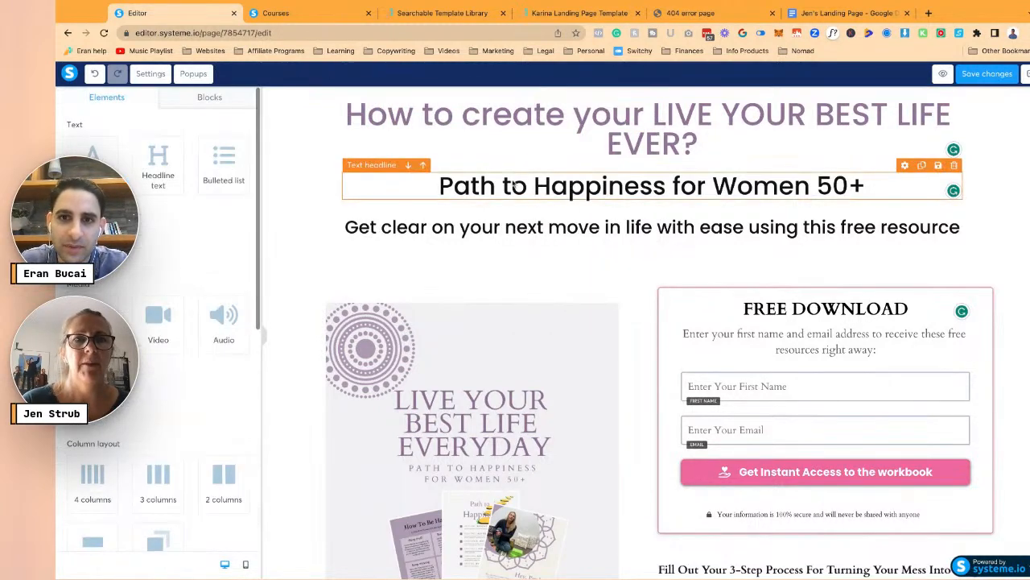
- Colour the Path to Happiness for Women 50+ subheading a lighter saved purple-grey
left_click(512, 186)
key("ctrl+a")
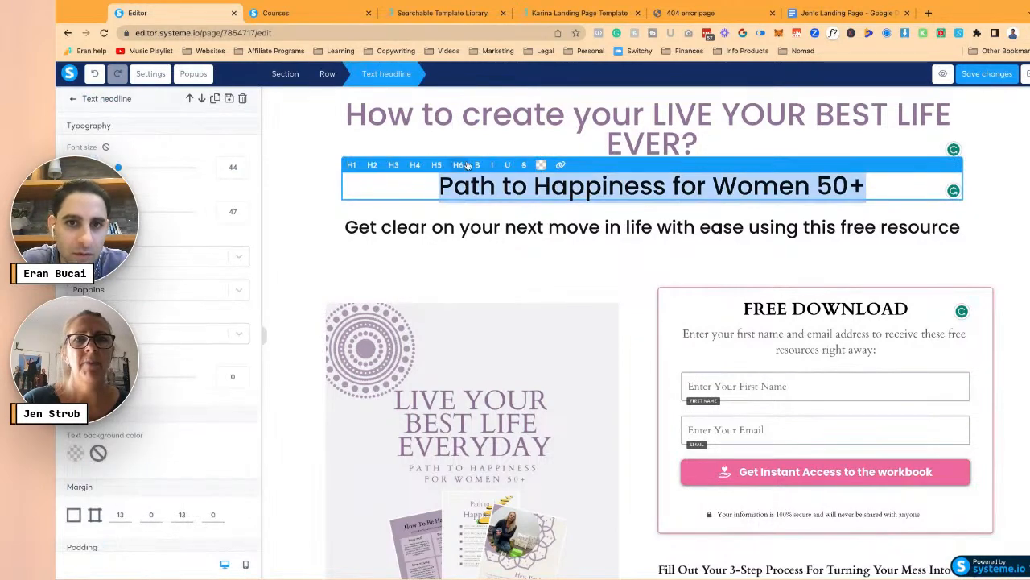
left_click(541, 164)
left_click(561, 370)
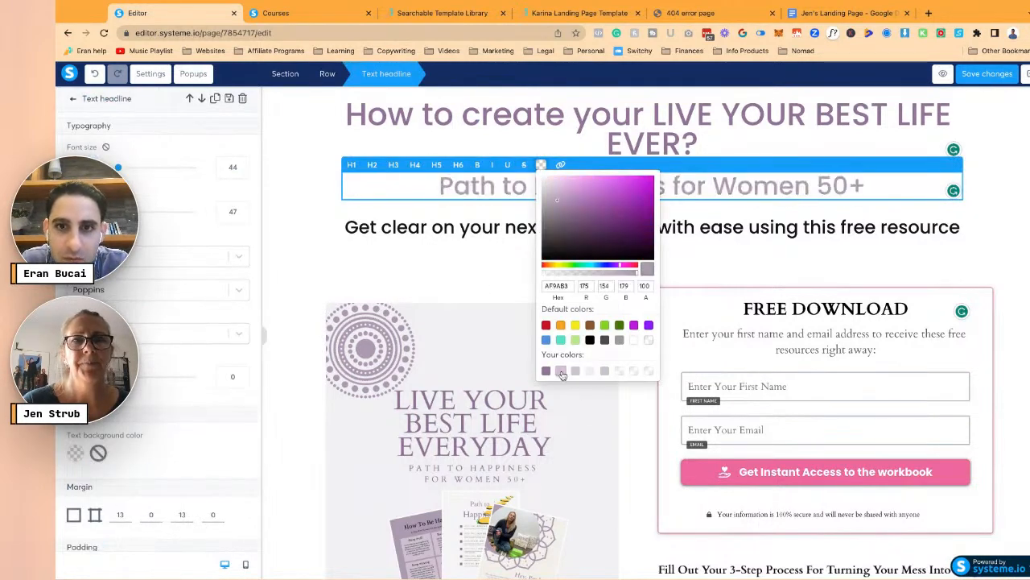
left_click(461, 242)
left_click(459, 240)
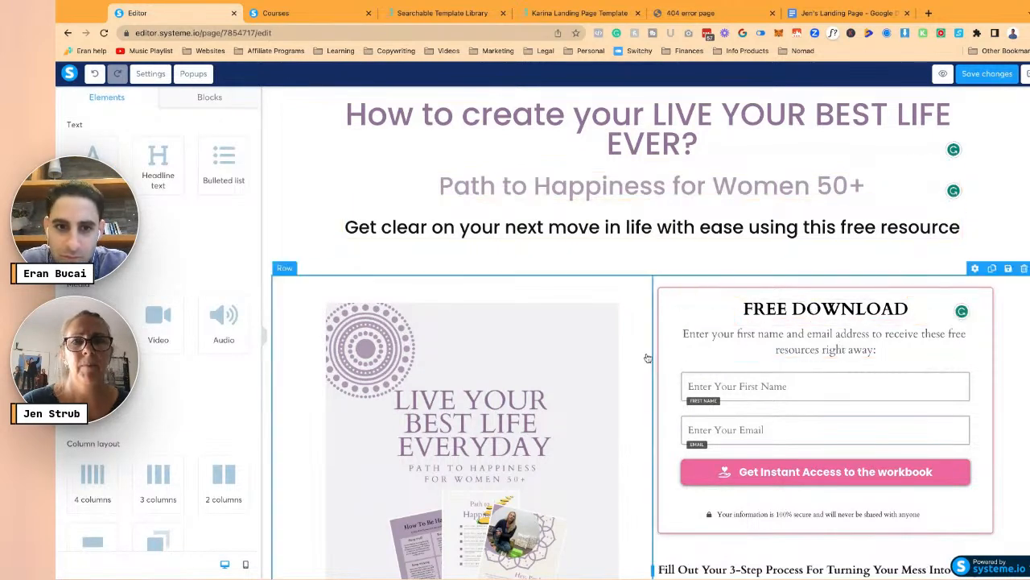
- Clear a spacing value on the workbook cover image
left_click(616, 310)
scroll(616, 310, "down", 3)
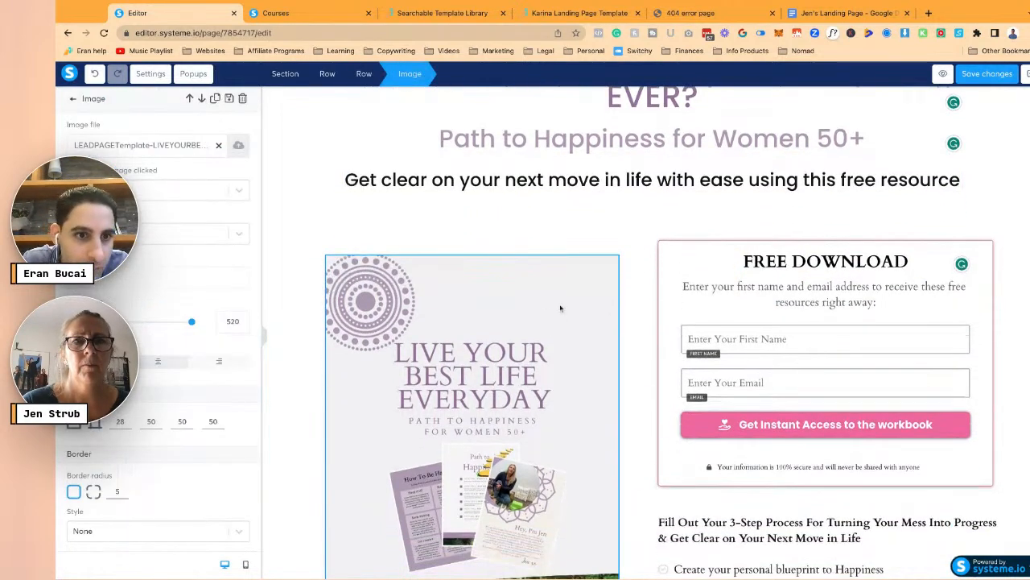
scroll(239, 277, "down", 1)
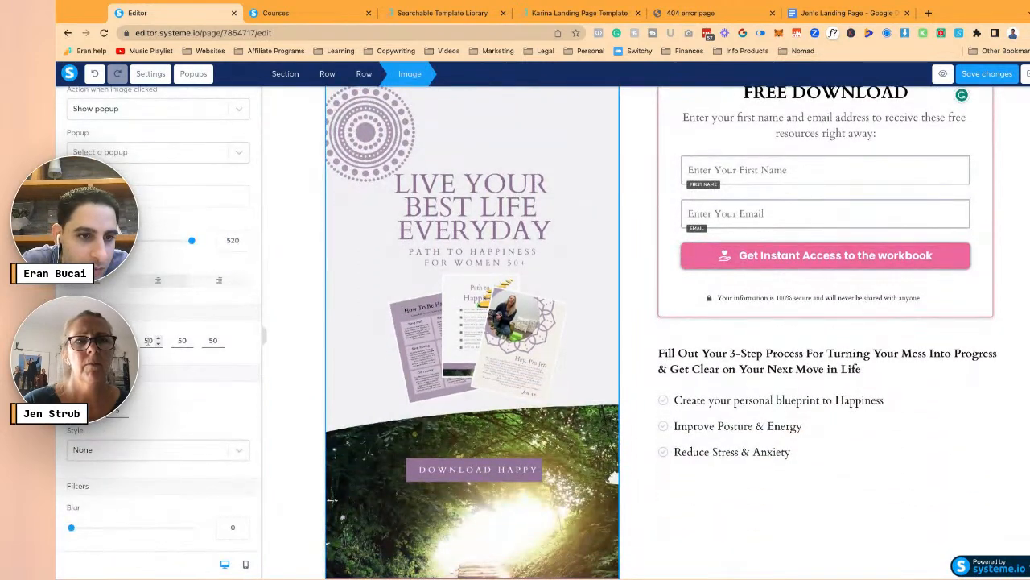
key("BackSpace")
key("BackSpace")
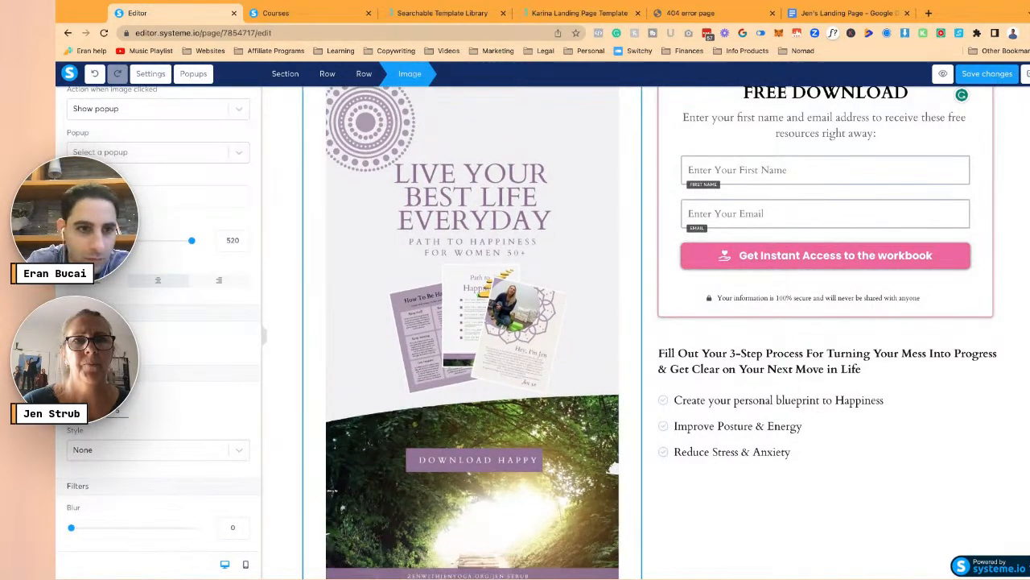
left_click(273, 328)
- Move the Fill Out Your 3-Step Process block up above the FREE DOWNLOAD form
scroll(367, 335, "up", 3)
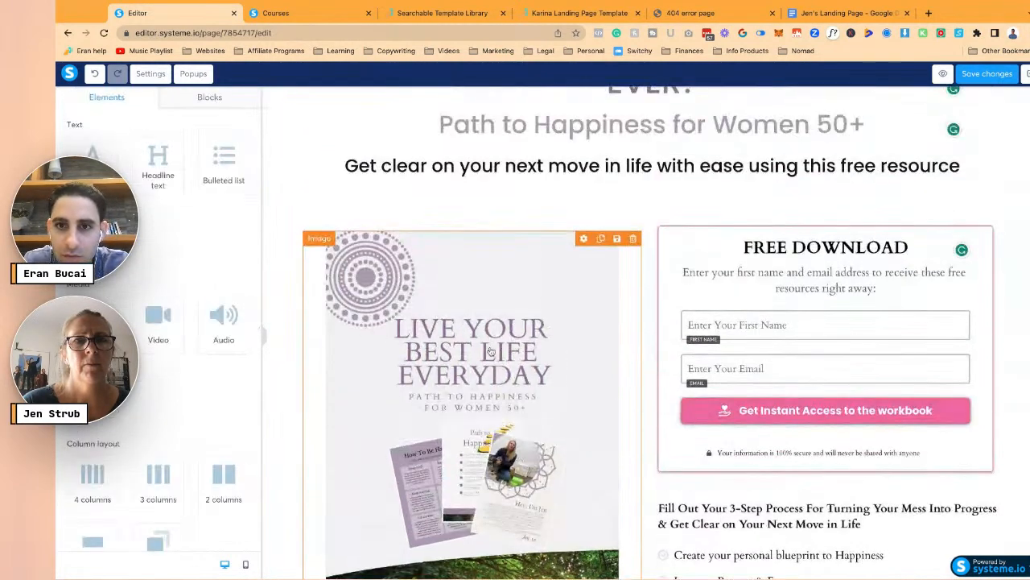
scroll(809, 386, "down", 1)
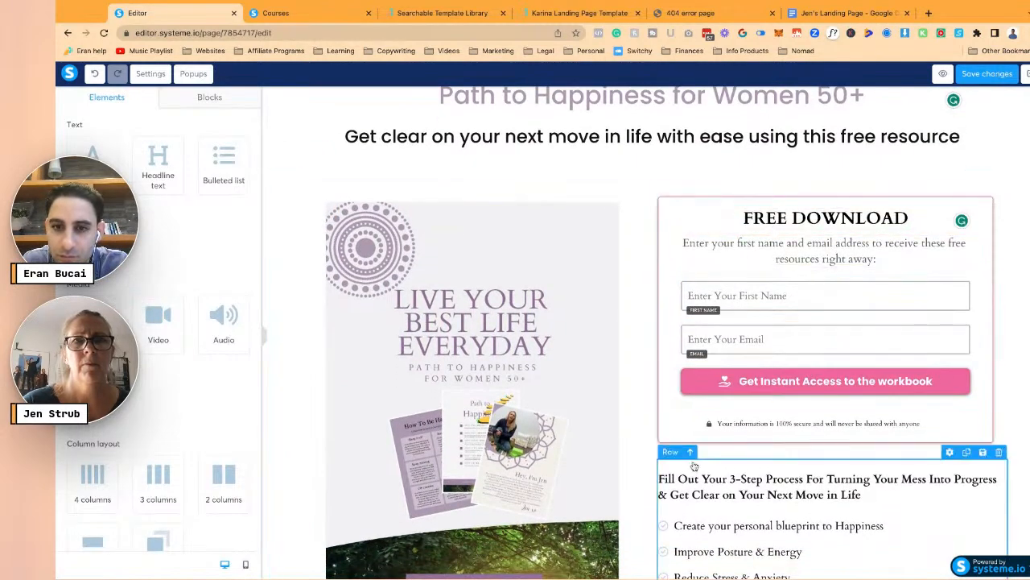
left_click(690, 452)
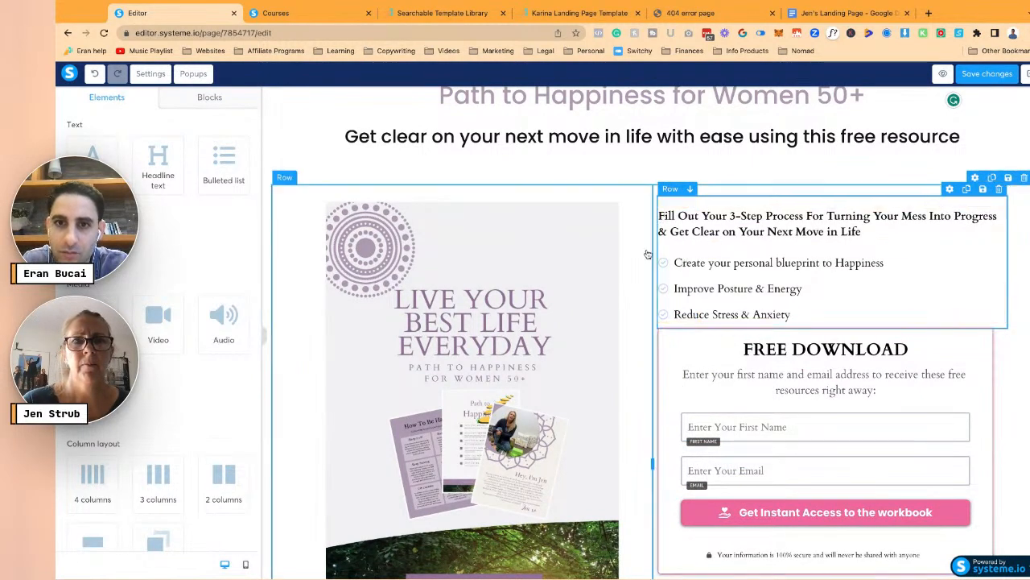
scroll(541, 303, "down", 3)
- Give the FREE DOWNLOAD form row a border in the saved pale purple-grey CFC3D2
scroll(541, 304, "up", 2)
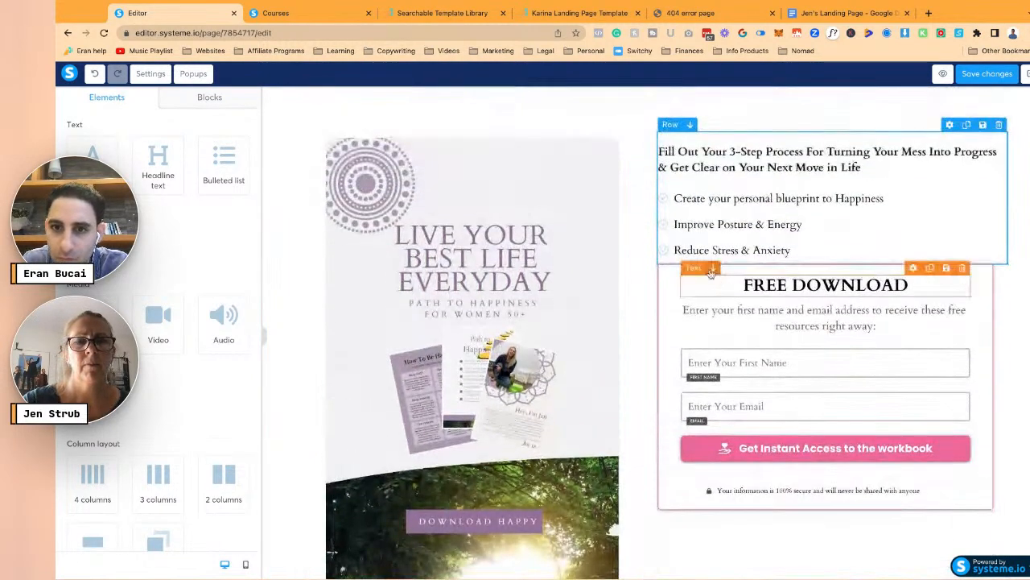
left_click(661, 275)
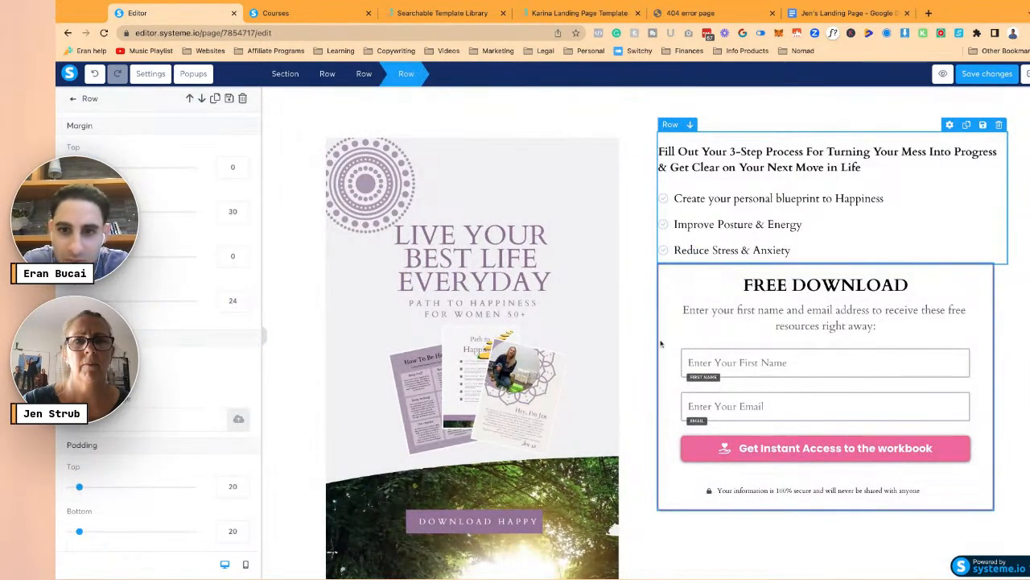
left_click(615, 337)
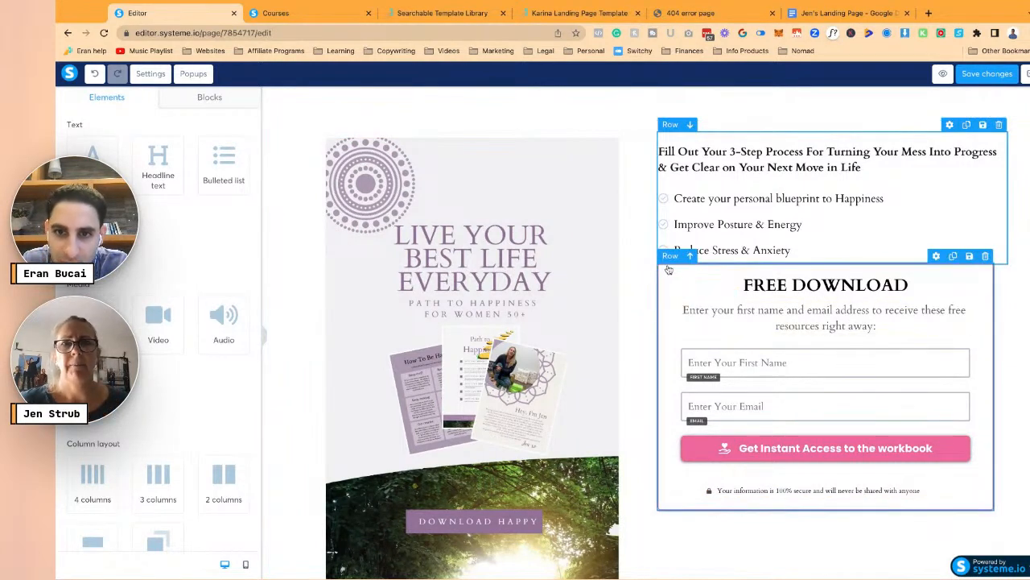
left_click(668, 270)
scroll(199, 393, "down", 4)
left_click(80, 483)
scroll(175, 458, "down", 1)
scroll(175, 457, "down", 1)
left_click(200, 459)
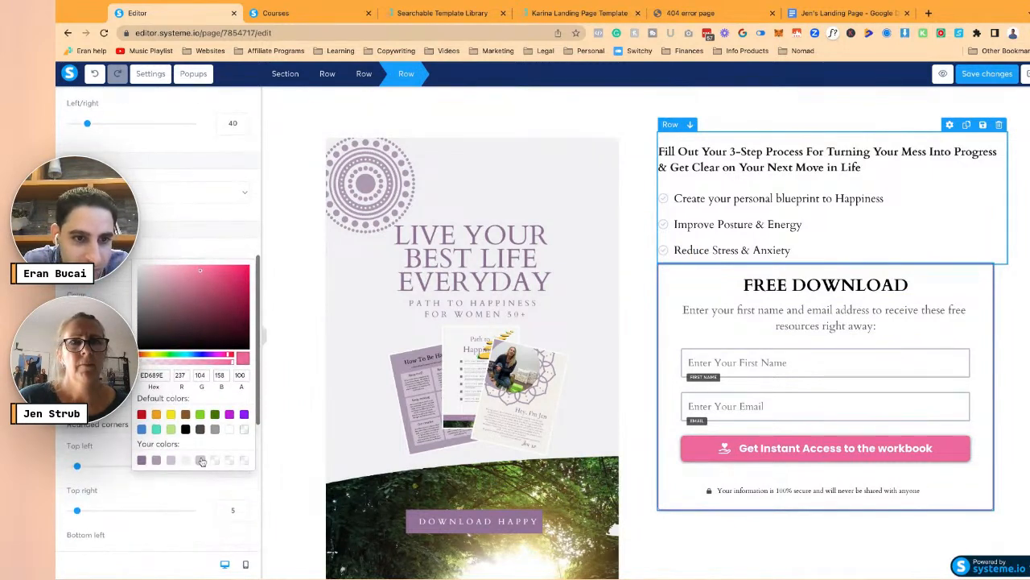
left_click(214, 219)
- Set the form row's top padding to 30 and top margin to 40
scroll(217, 241, "up", 3)
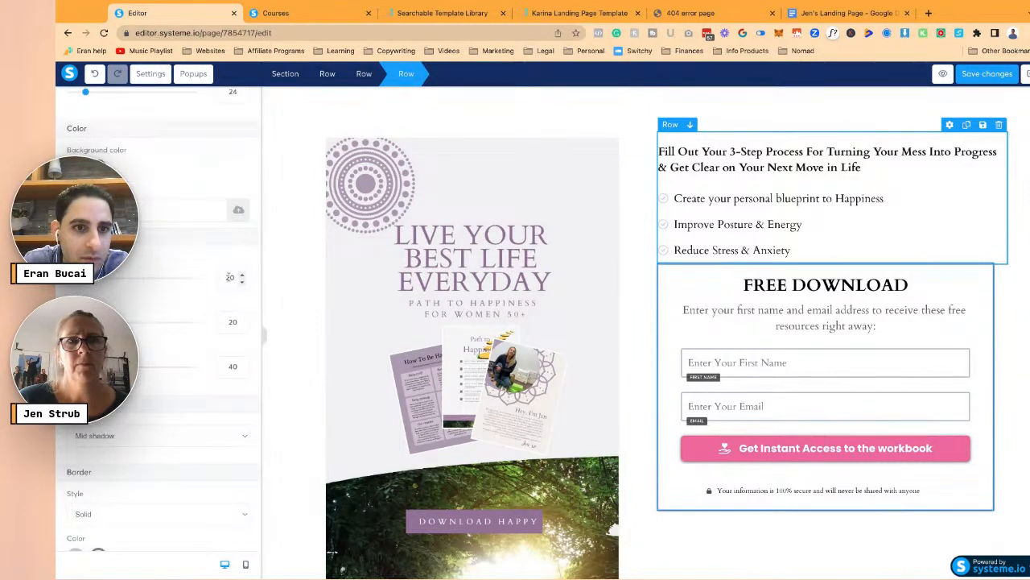
type("3")
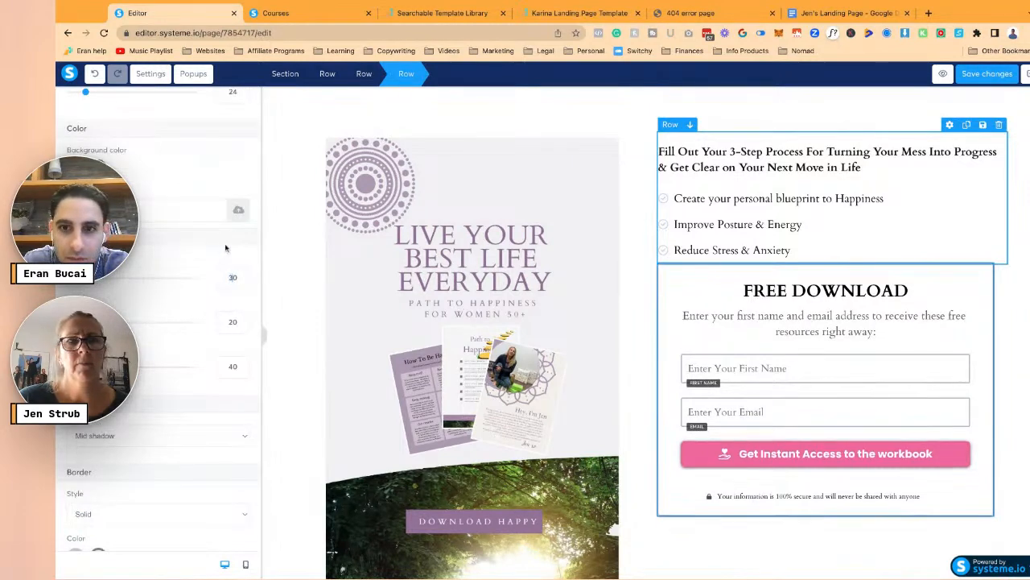
scroll(226, 241, "up", 5)
left_click(226, 170)
type("40")
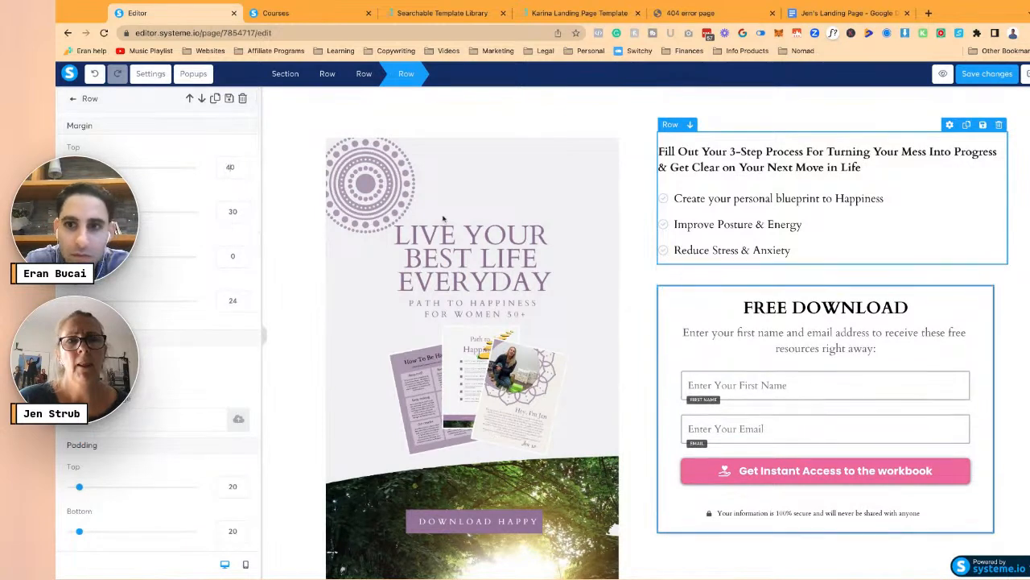
left_click(666, 290)
- Increase the bulleted list's font size to 22 and adjust its spacing values
left_click(686, 207)
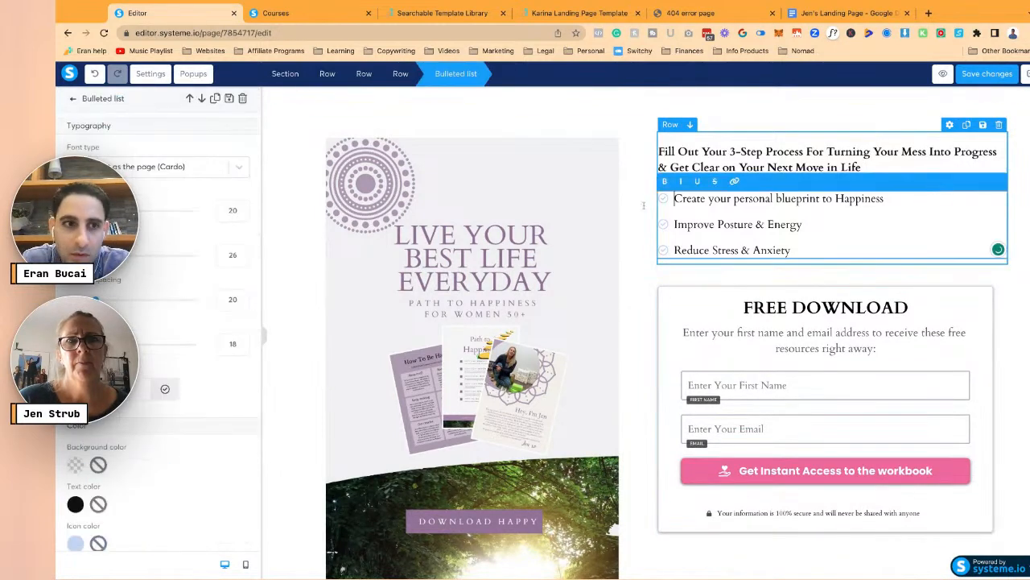
left_click(243, 207)
left_click(243, 207)
left_click(243, 296)
left_click(243, 296)
left_click(243, 303)
left_click(243, 303)
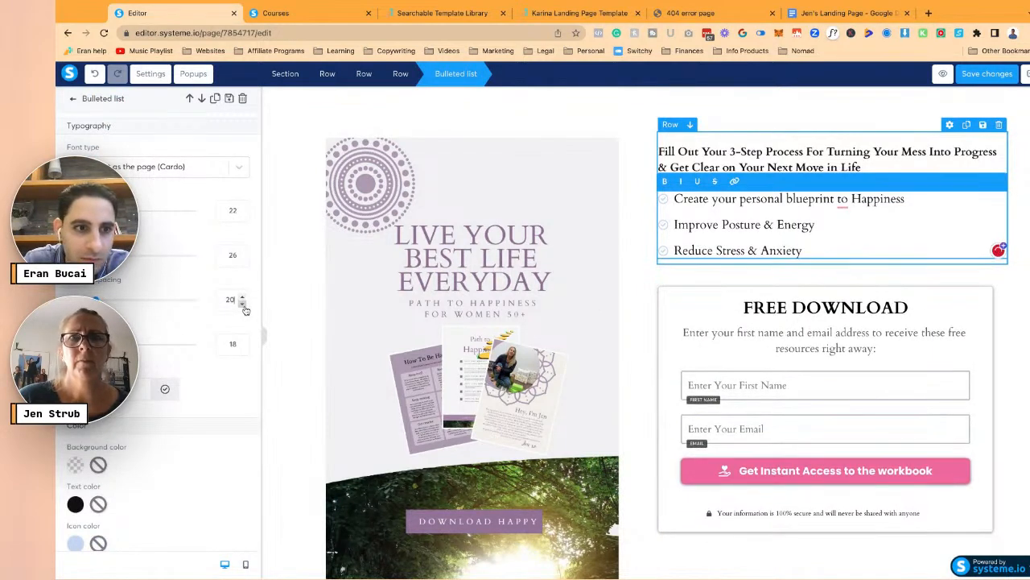
left_click(244, 341)
left_click(243, 341)
left_click(243, 340)
left_click(243, 340)
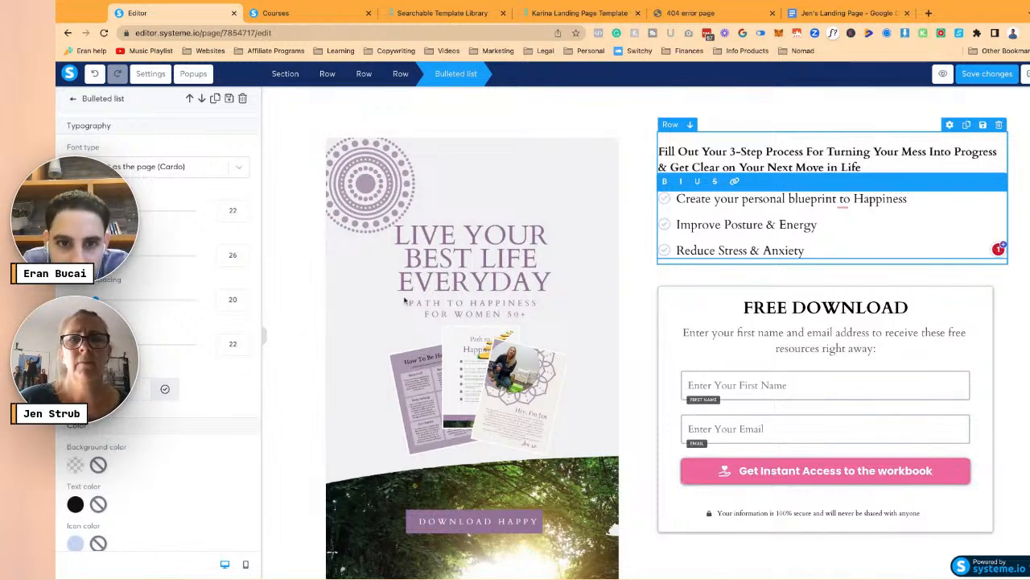
- Search the bullet icons for 'circle' and apply a circled icon to the list
left_click(149, 389)
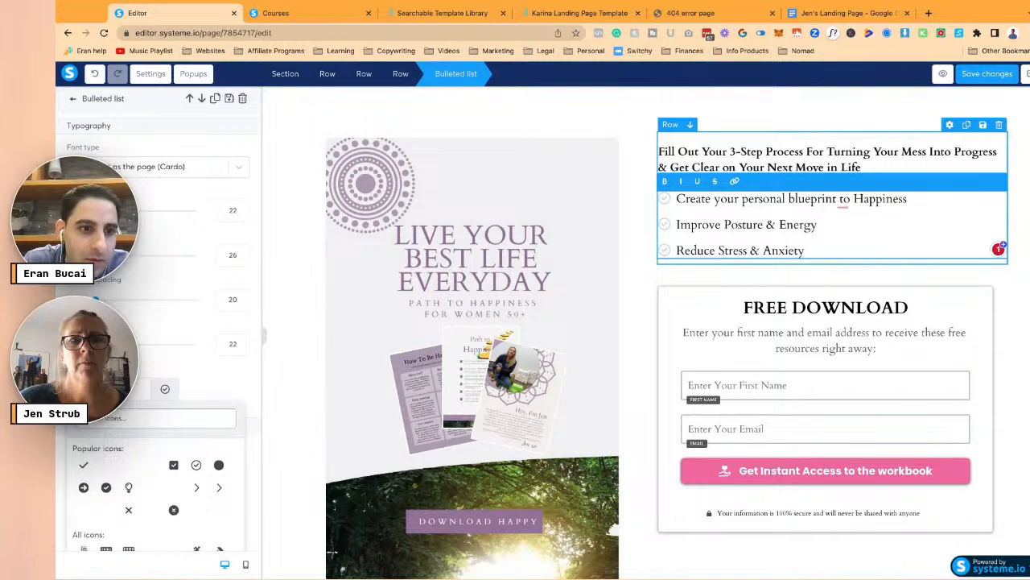
type("circle")
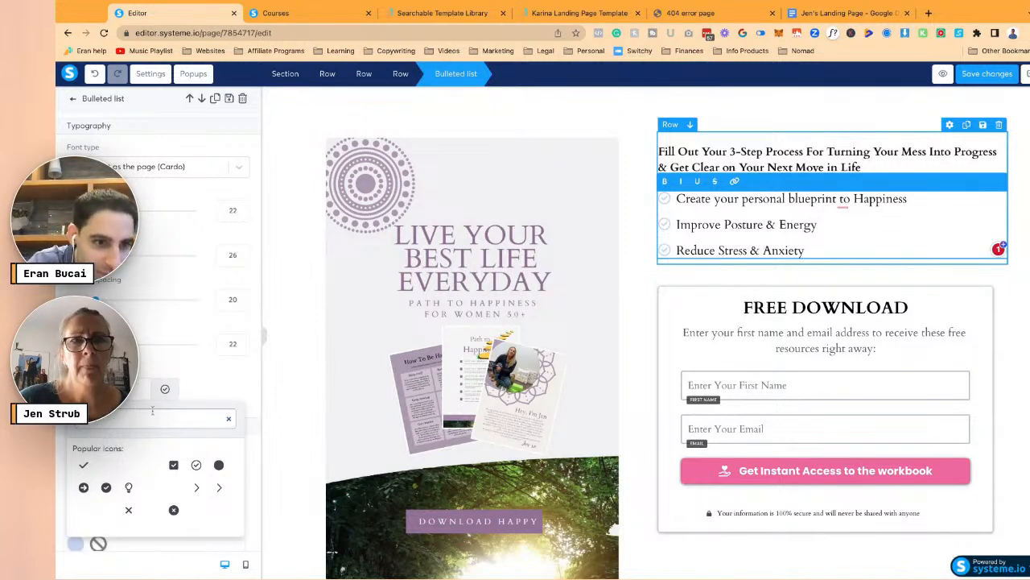
scroll(161, 412, "down", 3)
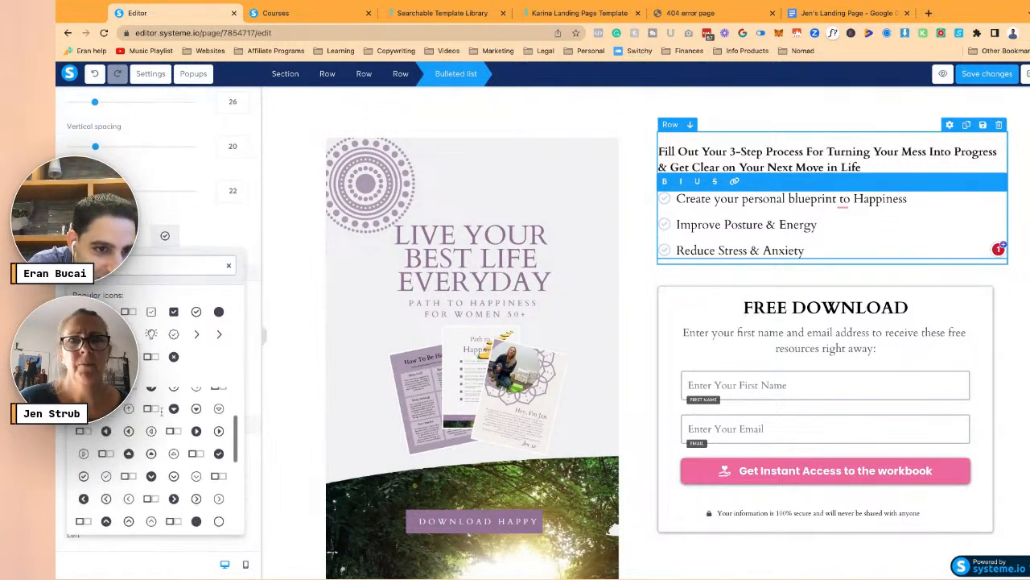
scroll(191, 465, "down", 2)
scroll(191, 465, "down", 3)
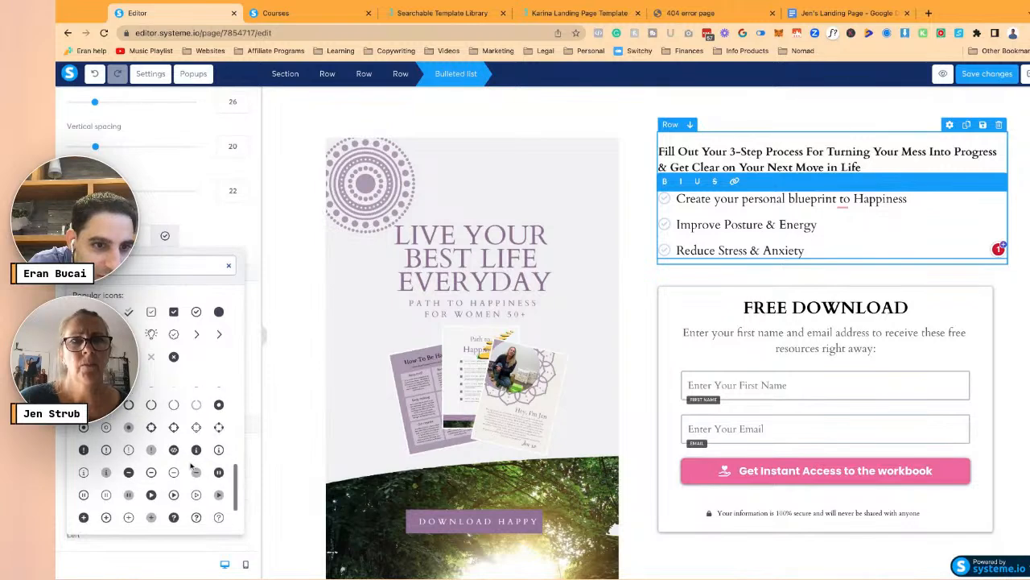
scroll(169, 427, "up", 3)
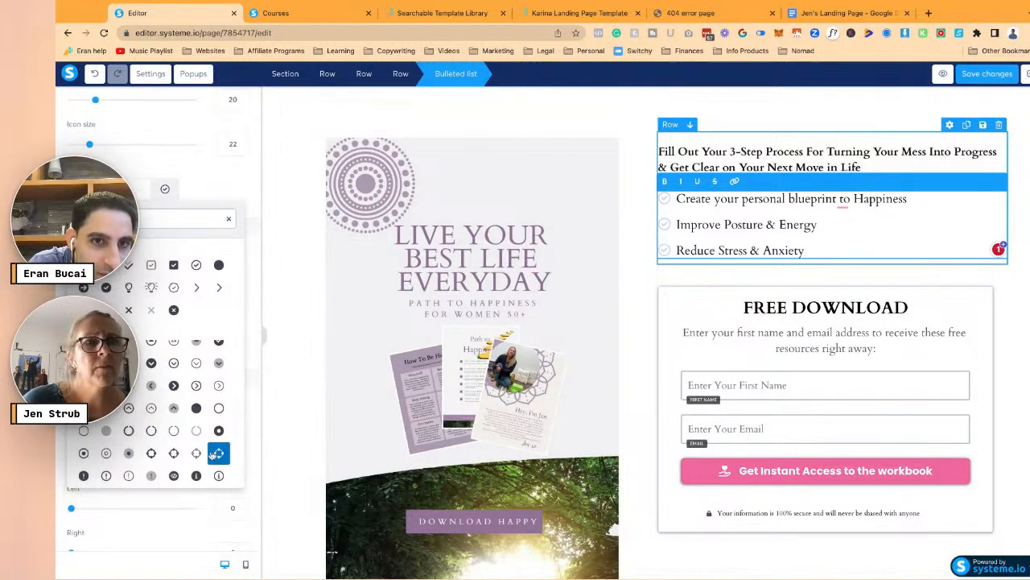
left_click(218, 448)
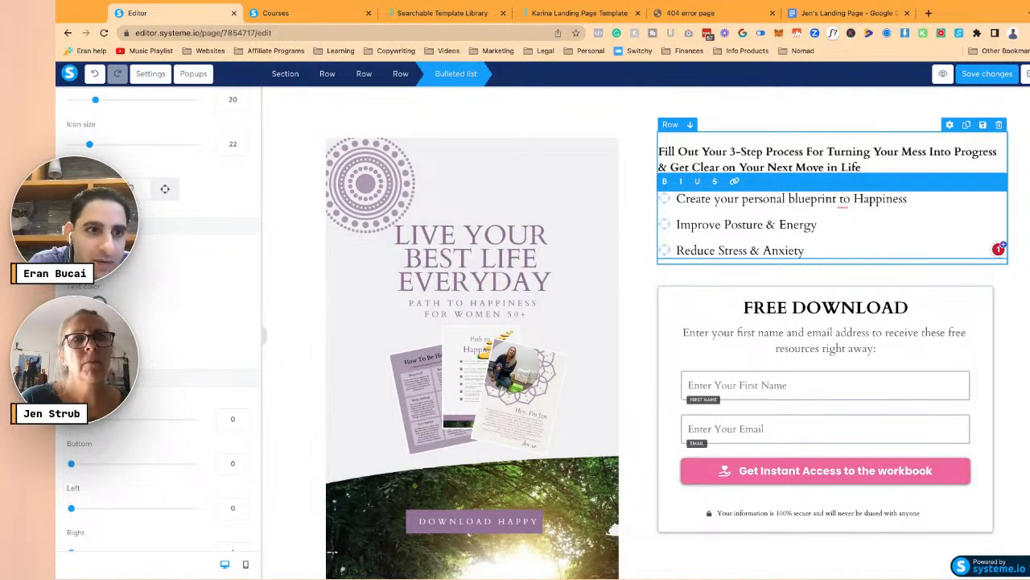
- Try chevron-circle-right bullets, then settle on arrow-alt-circle-right
left_click(165, 189)
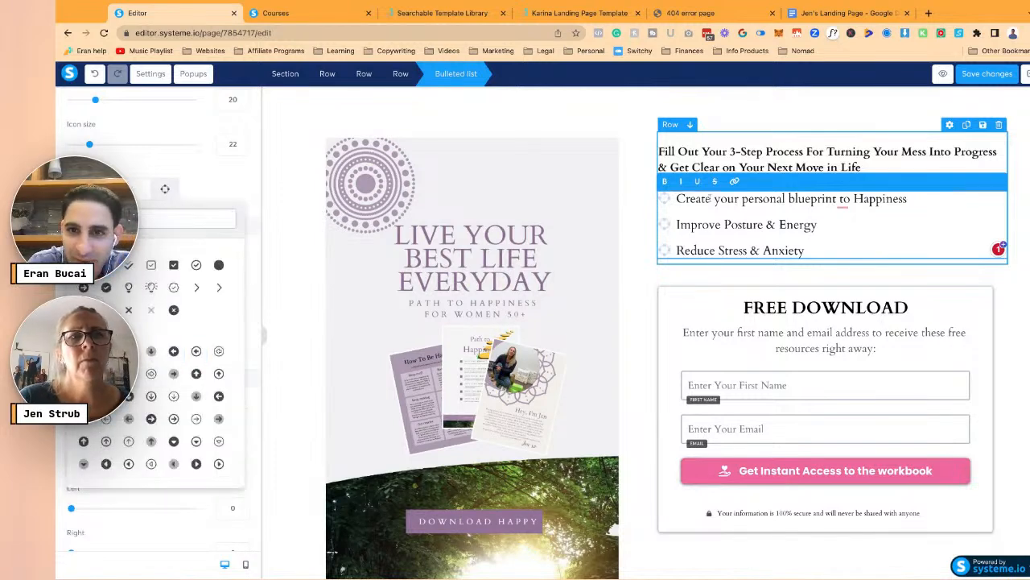
scroll(171, 310, "down", 5)
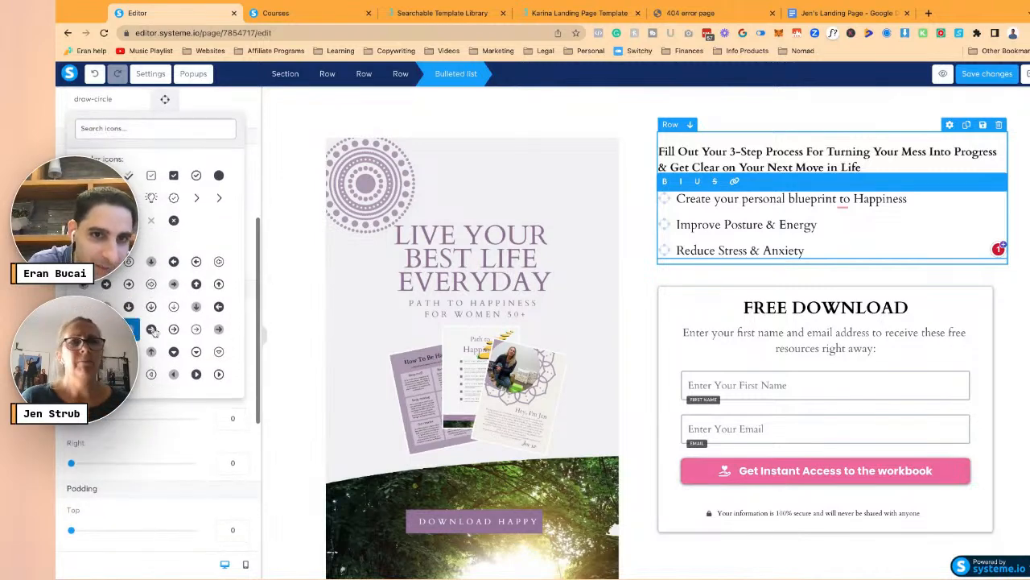
scroll(173, 306, "down", 1)
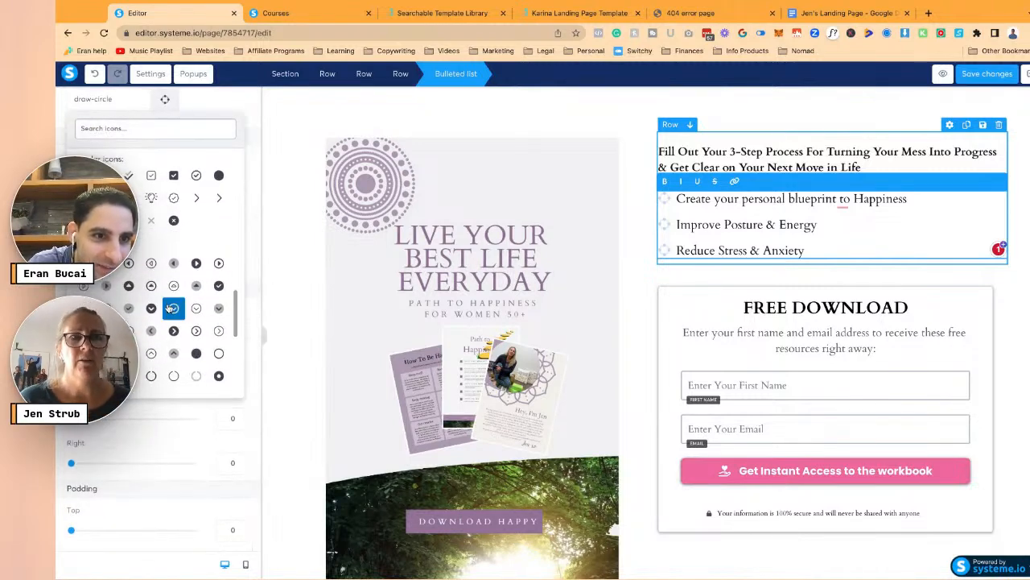
scroll(141, 339, "down", 1)
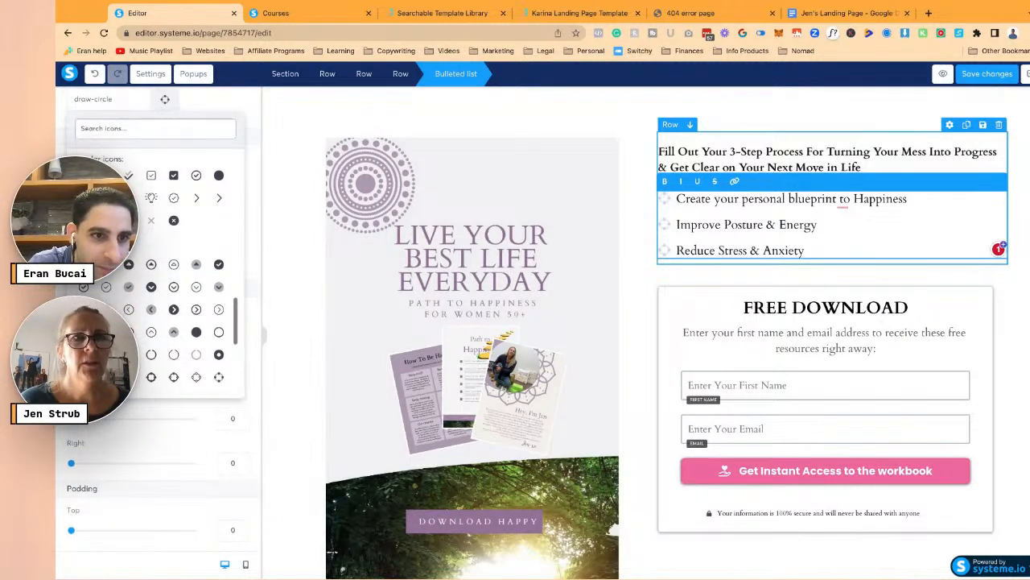
left_click(173, 310)
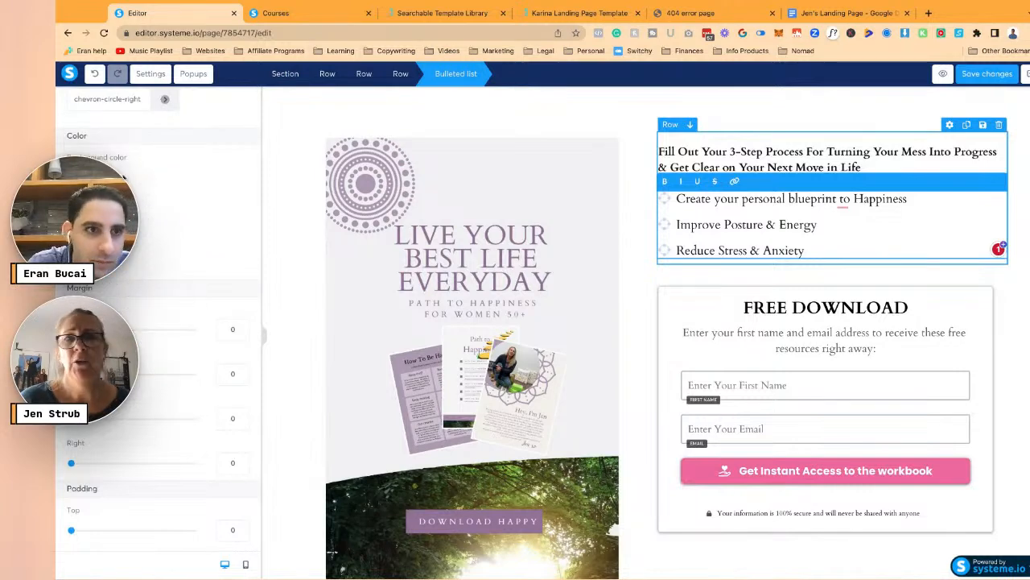
scroll(116, 241, "up", 1)
left_click(116, 136)
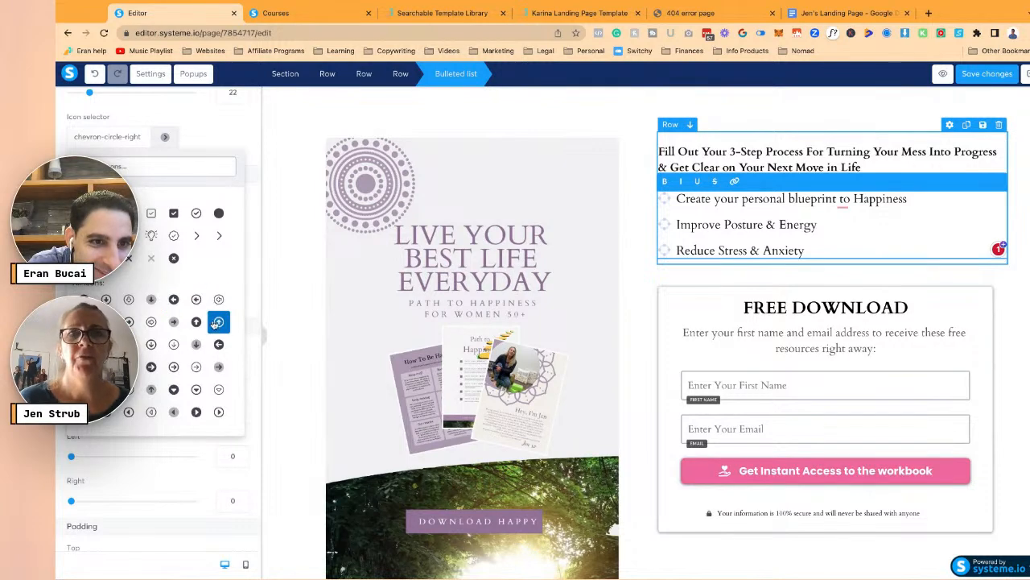
left_click(173, 322)
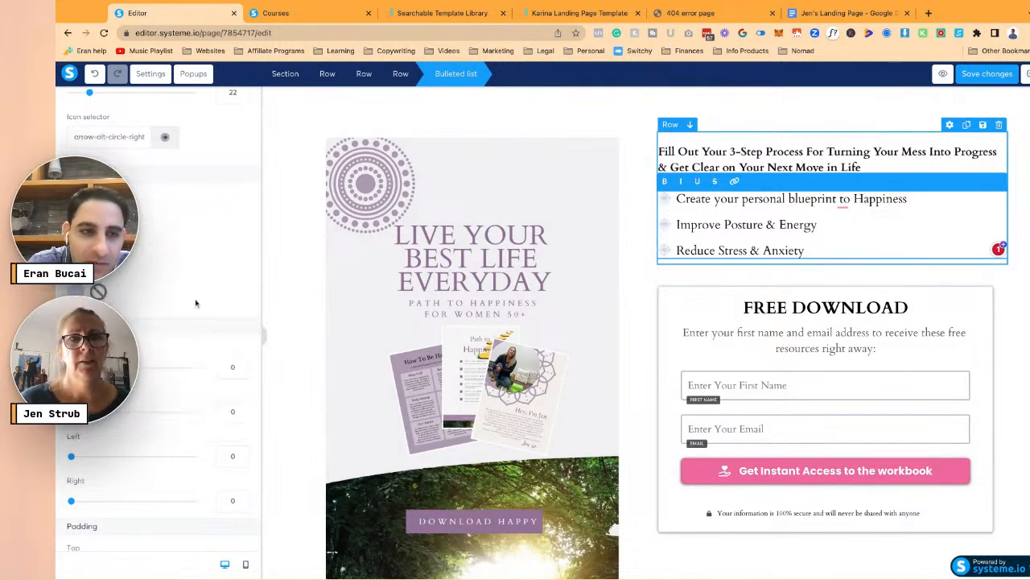
- Colour the bullet icons light purple CFC3D2 from the saved colours
left_click(97, 291)
scroll(161, 322, "down", 2)
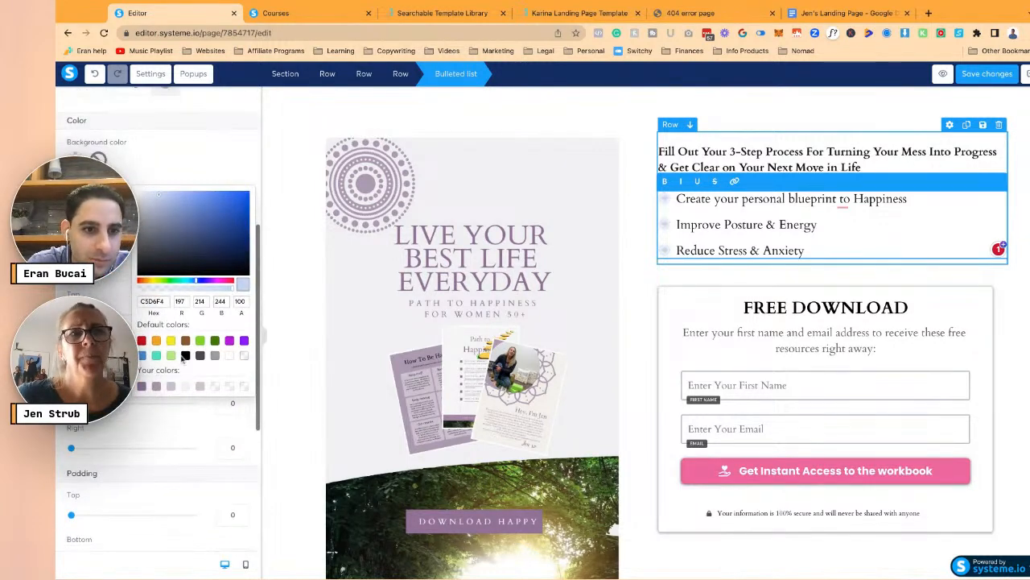
left_click(171, 387)
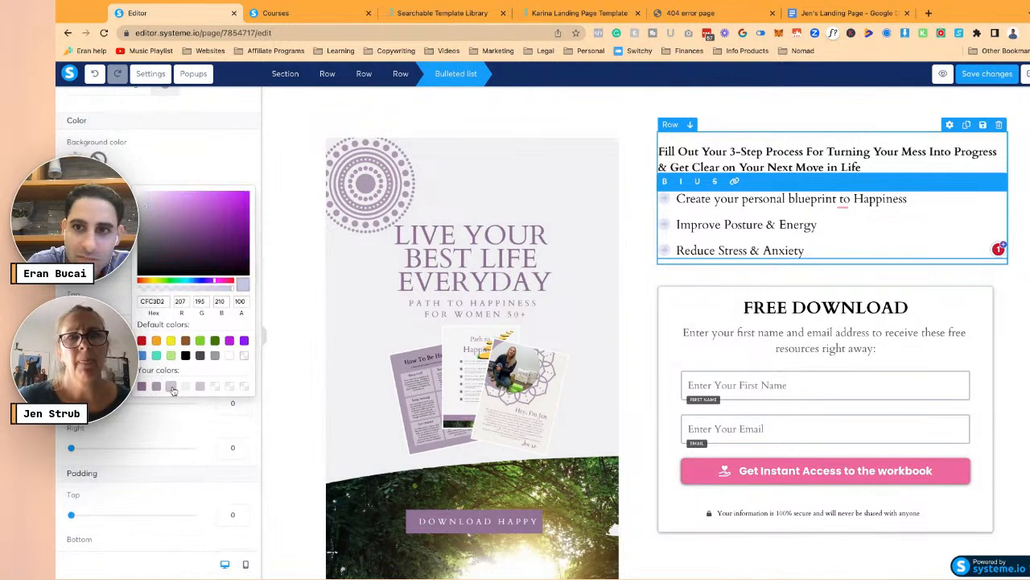
left_click(224, 164)
left_click(623, 207)
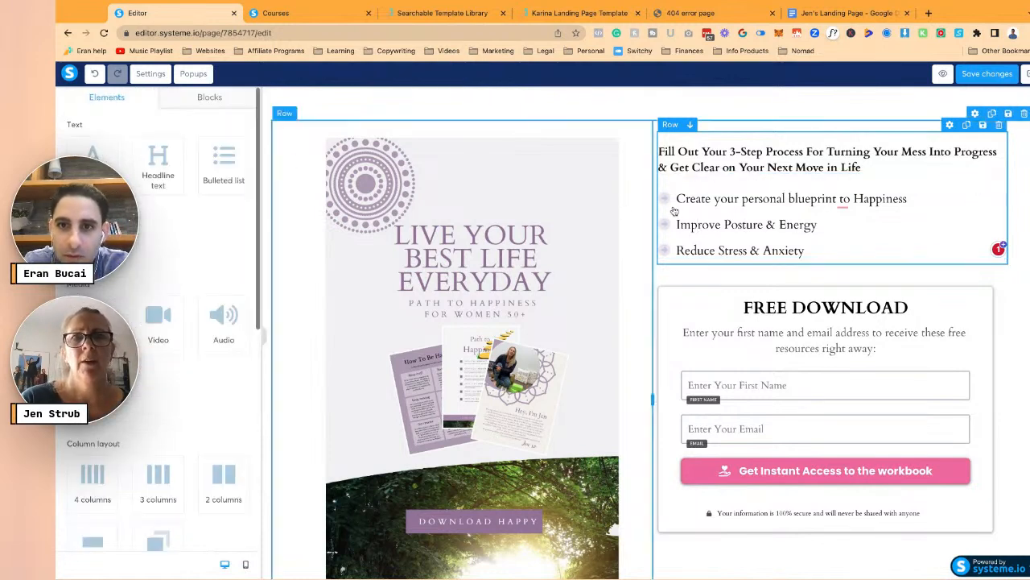
left_click(692, 202)
left_click(216, 167)
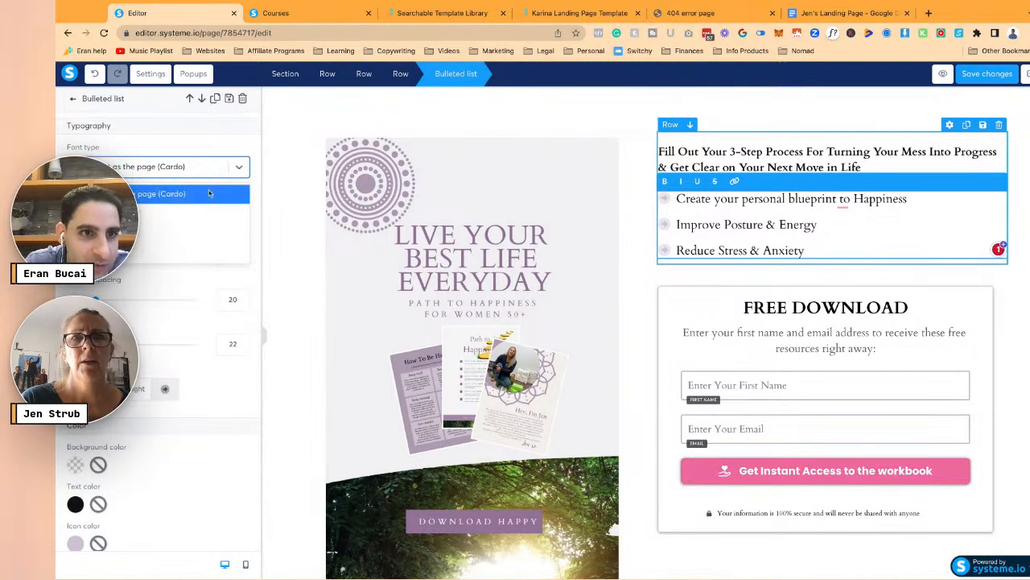
left_click(206, 194)
left_click(644, 233)
left_click(717, 199)
left_click(735, 154)
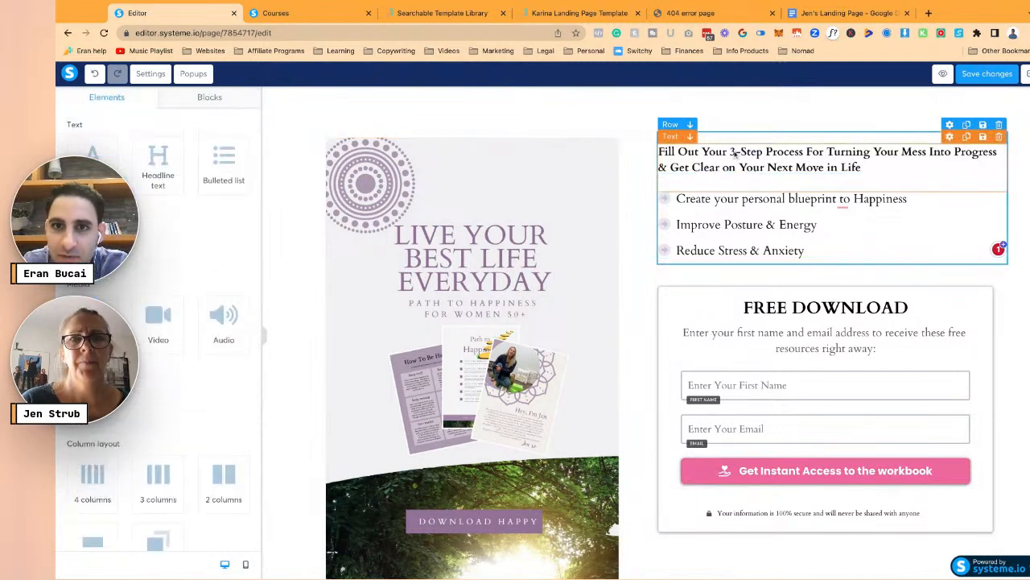
left_click(734, 154)
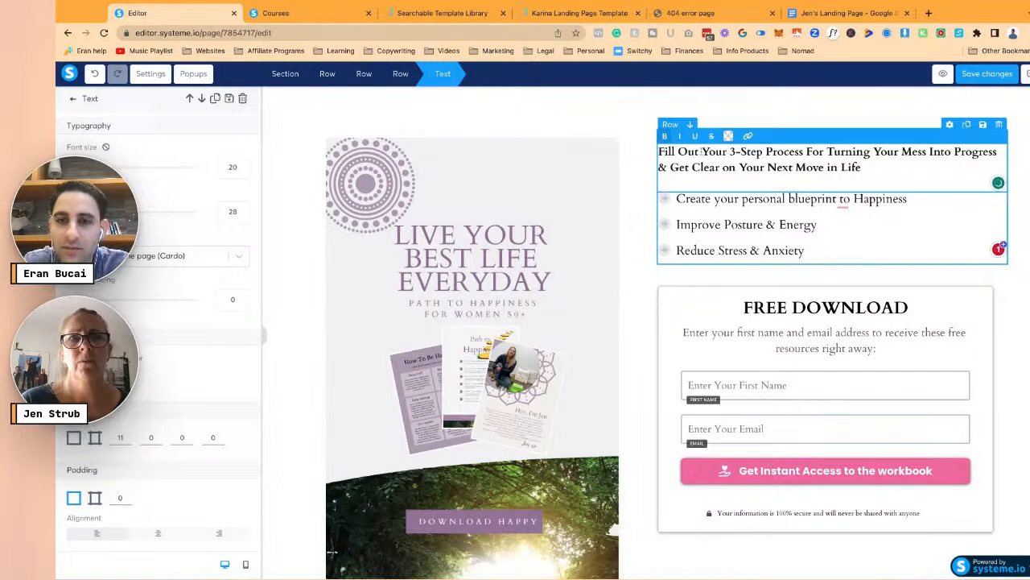
left_click(564, 181)
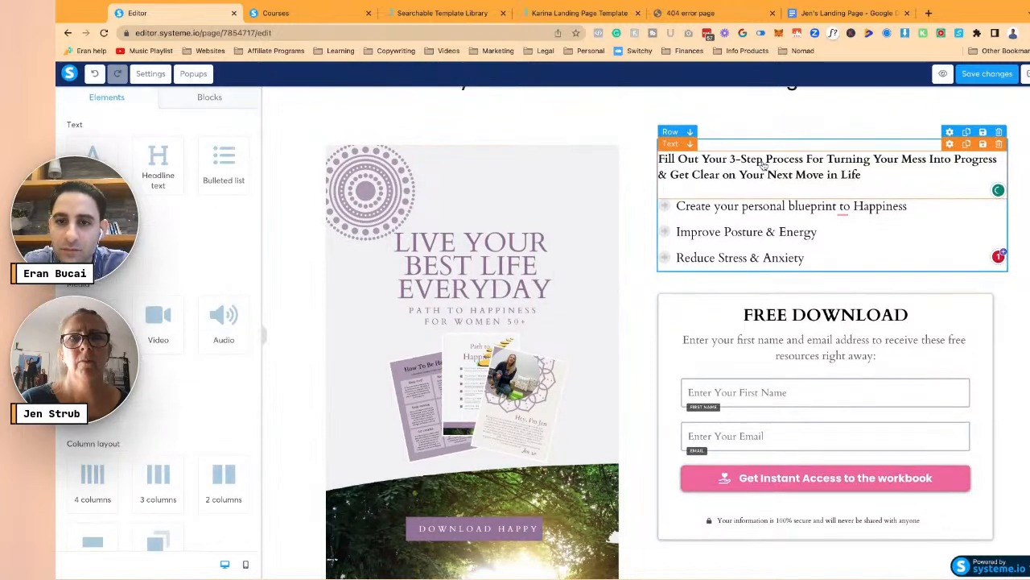
scroll(761, 167, "up", 2)
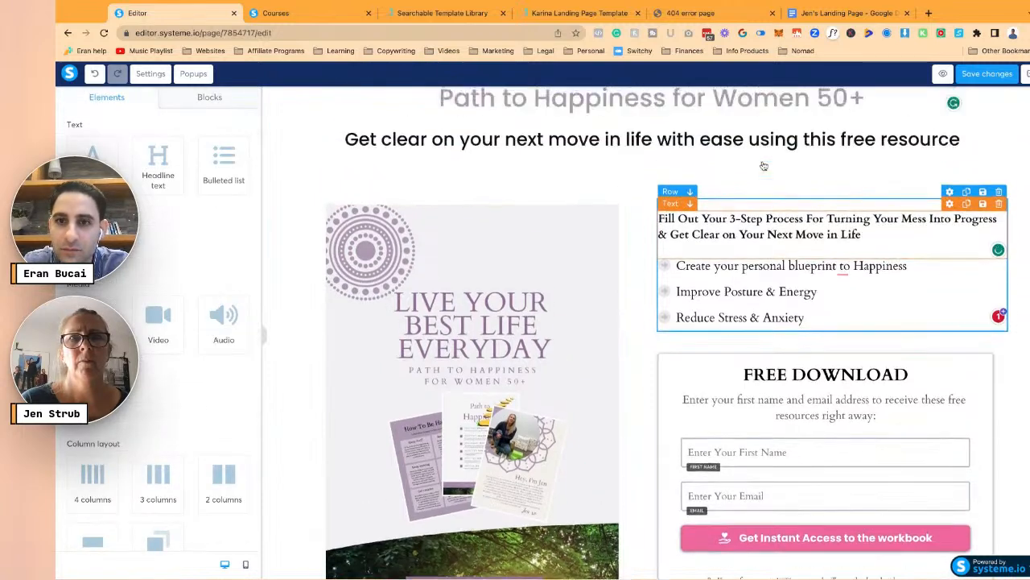
left_click(584, 143)
left_click(599, 193)
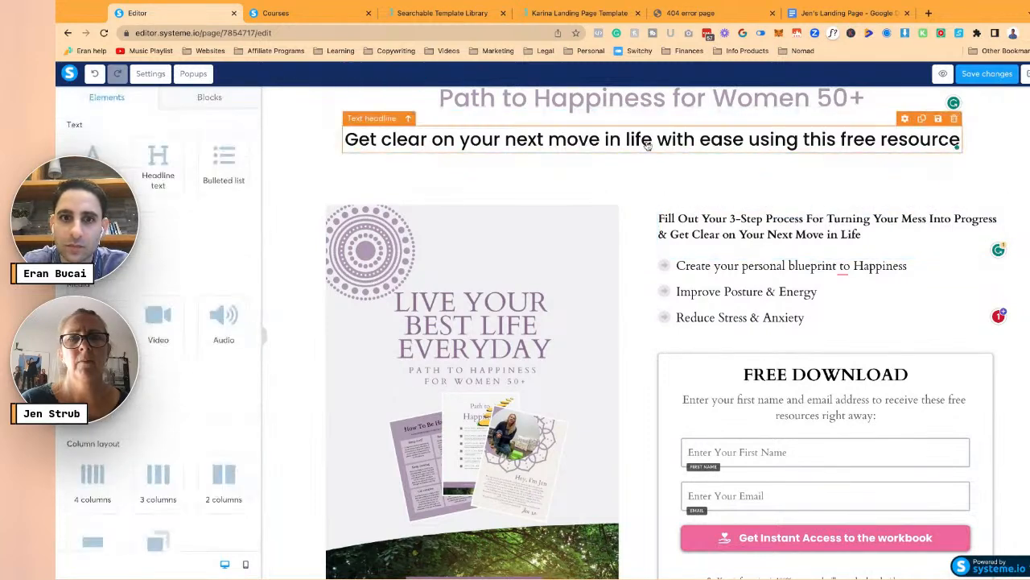
left_click(845, 13)
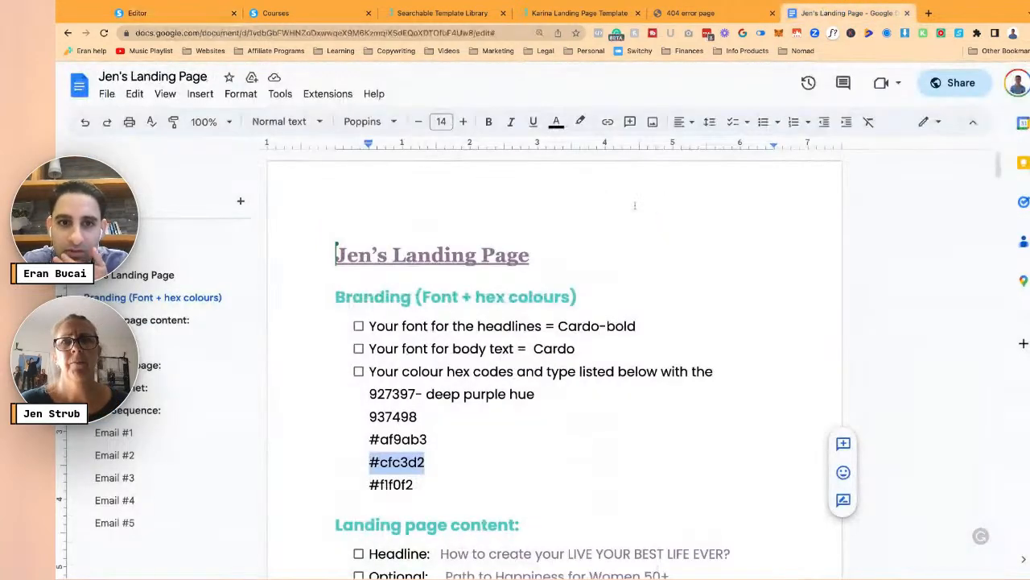
scroll(576, 327, "down", 15)
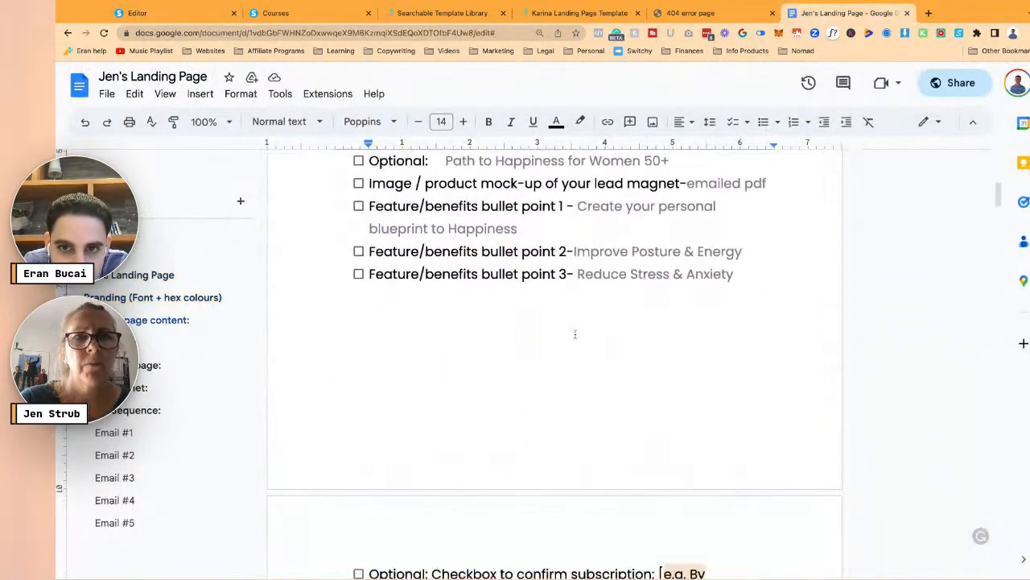
scroll(555, 362, "down", 7)
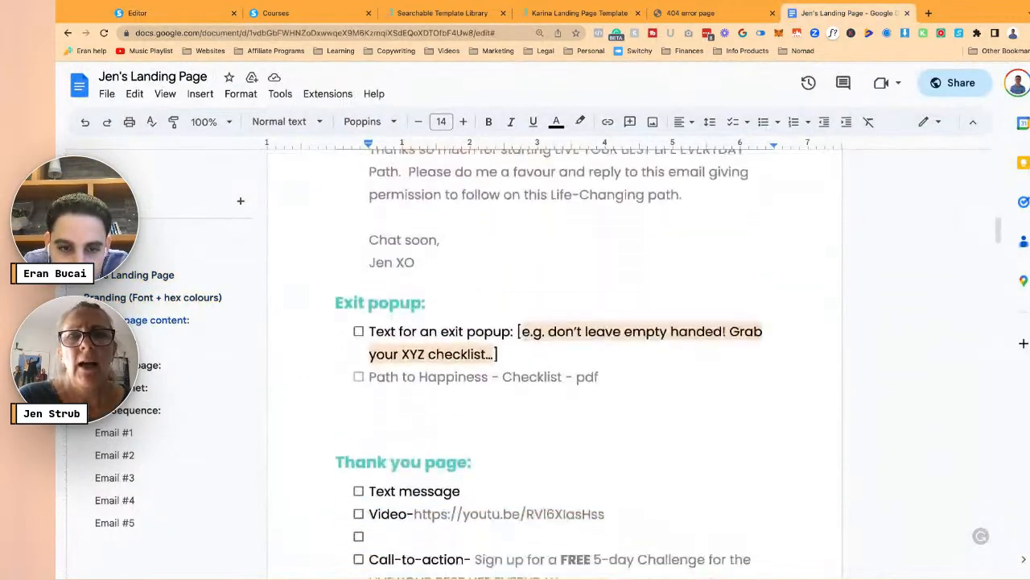
scroll(555, 362, "down", 10)
scroll(555, 362, "up", 6)
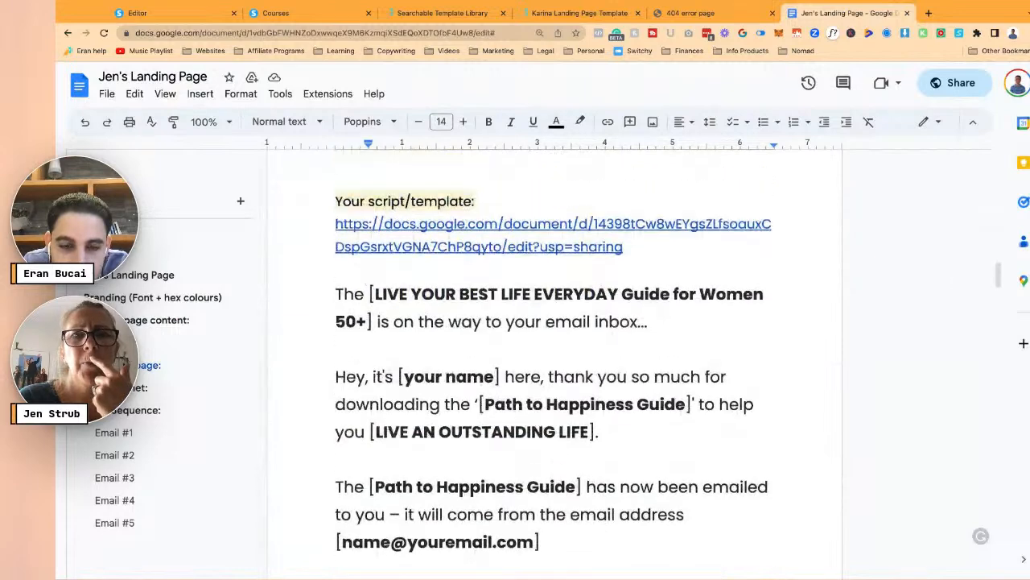
left_click(137, 13)
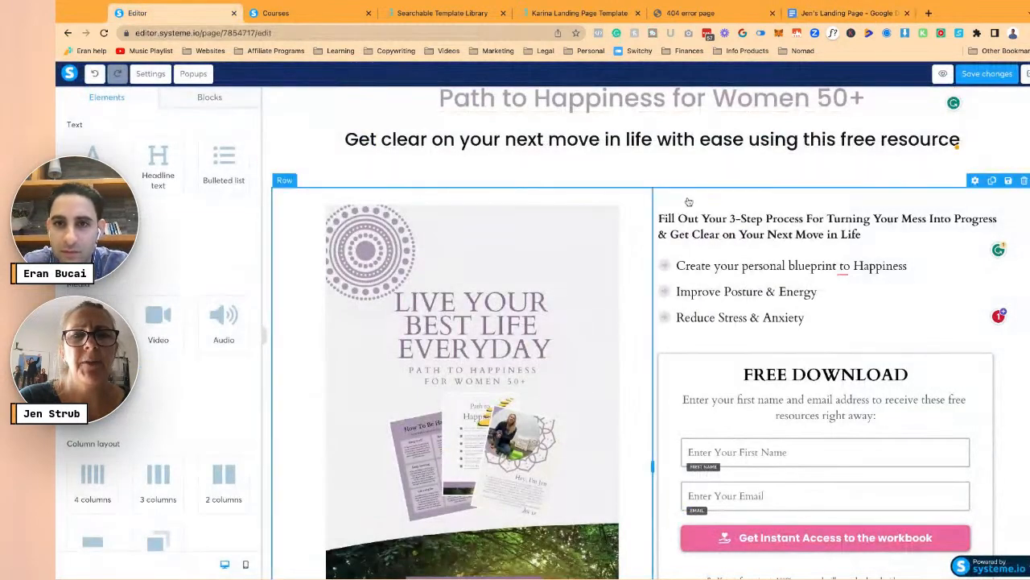
- Delete the Fill Out Your 3-Step Process text and the Get clear on your next move headline
left_click(892, 213)
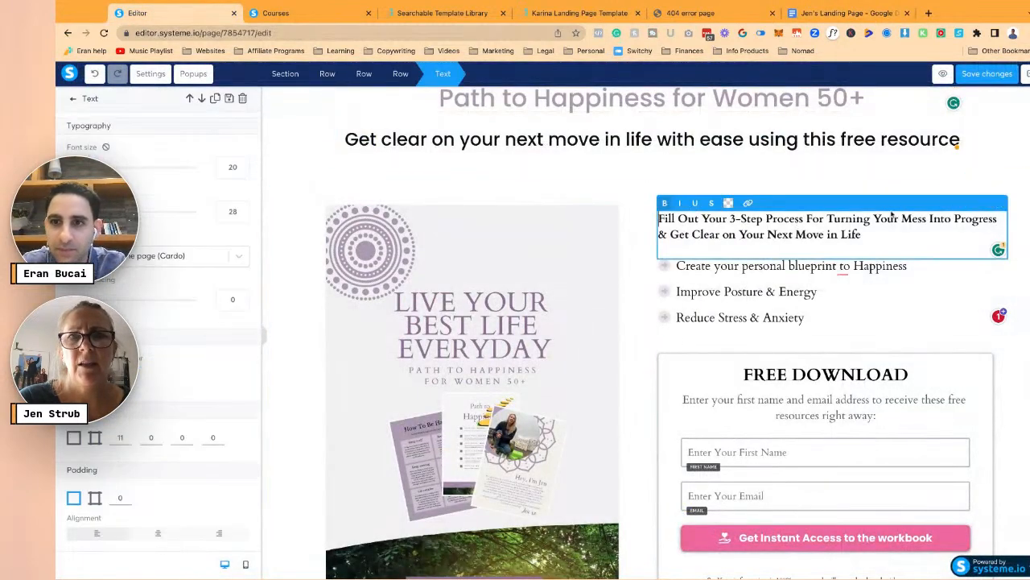
left_click(650, 288)
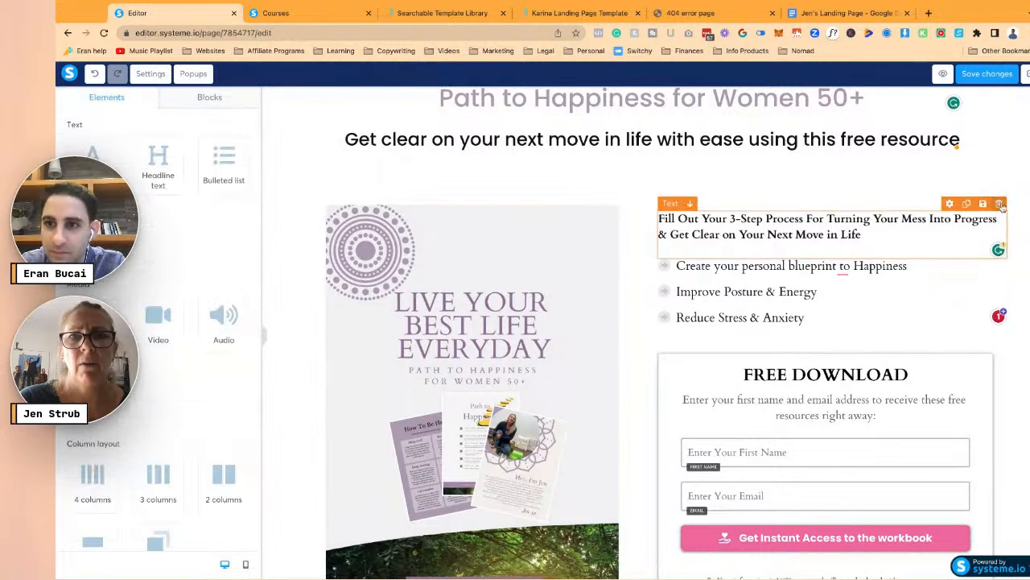
left_click(677, 117)
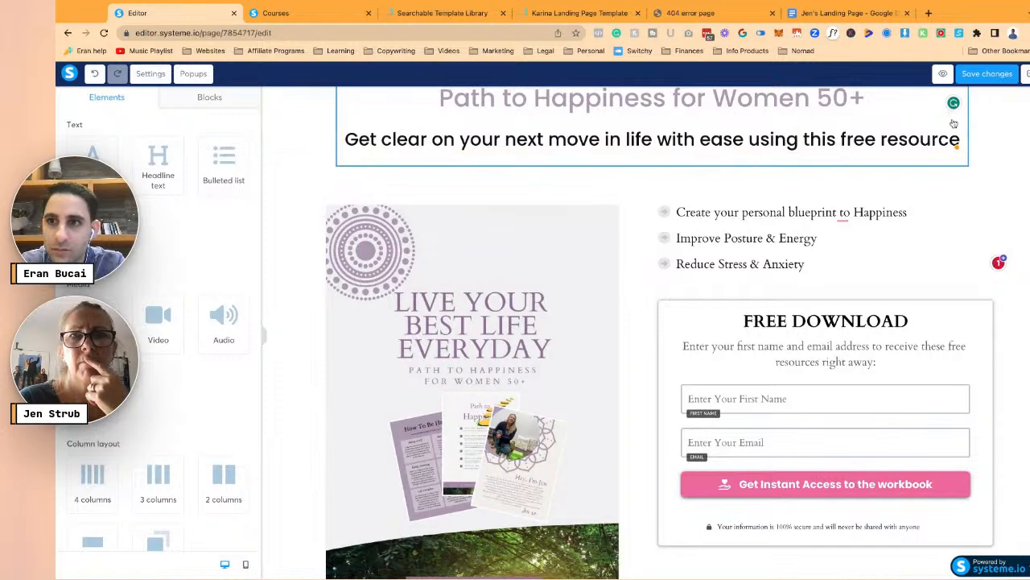
left_click(683, 80)
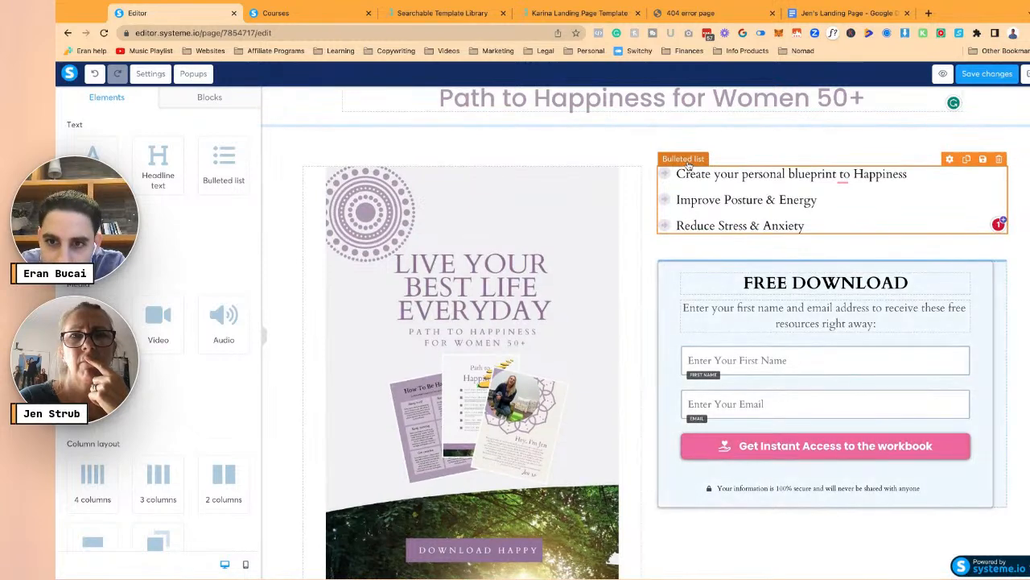
- Move the bullet list into the form below the intro paragraph and give it a 20 top margin
left_click_drag(683, 159, 781, 333)
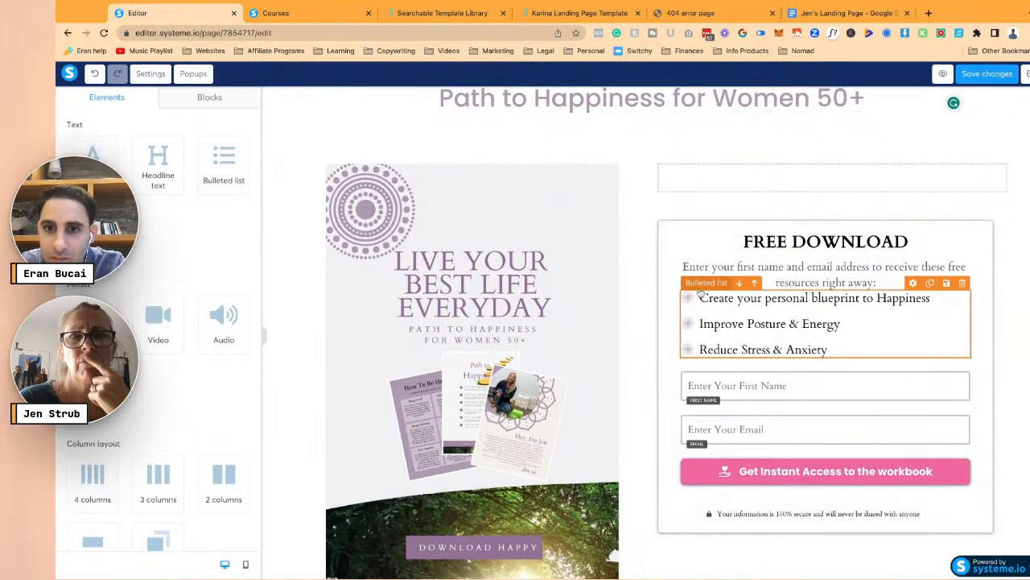
left_click(745, 278)
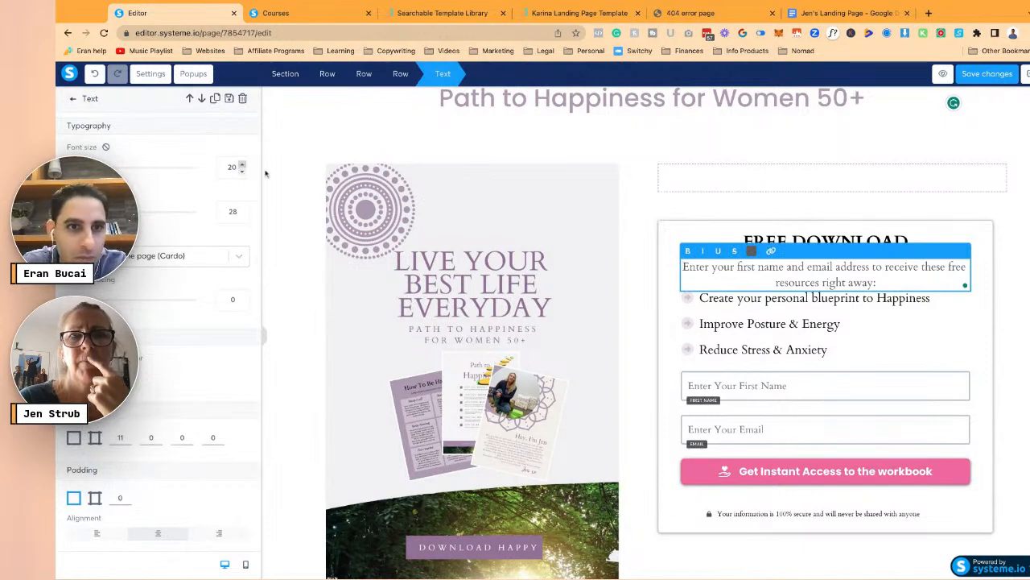
left_click(734, 228)
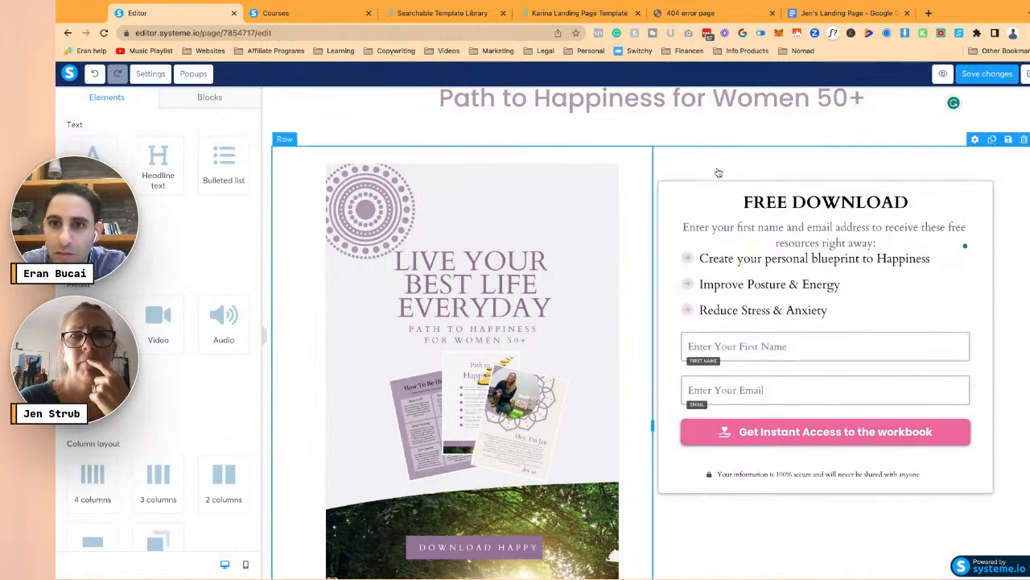
left_click(694, 264)
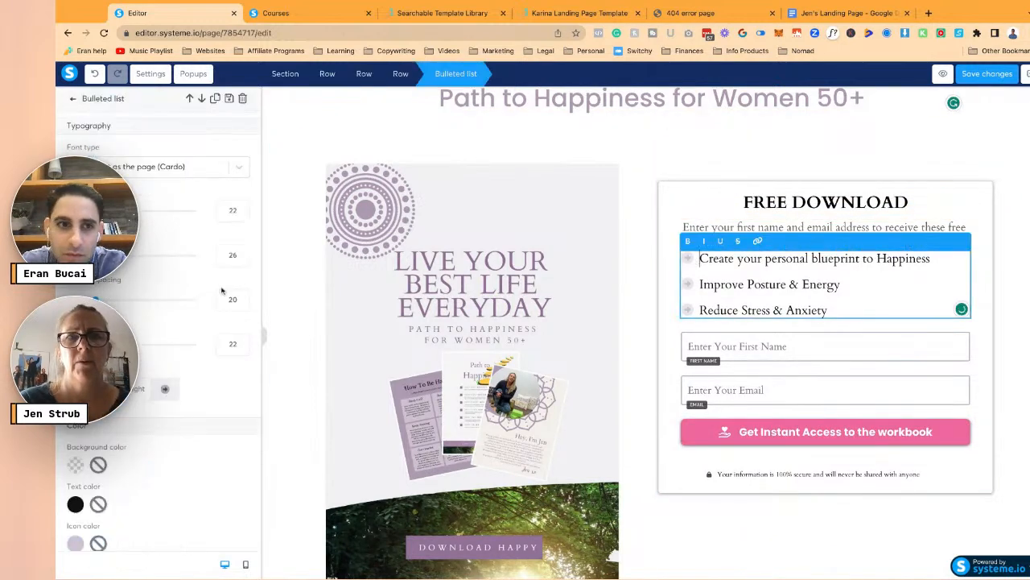
scroll(222, 306, "down", 5)
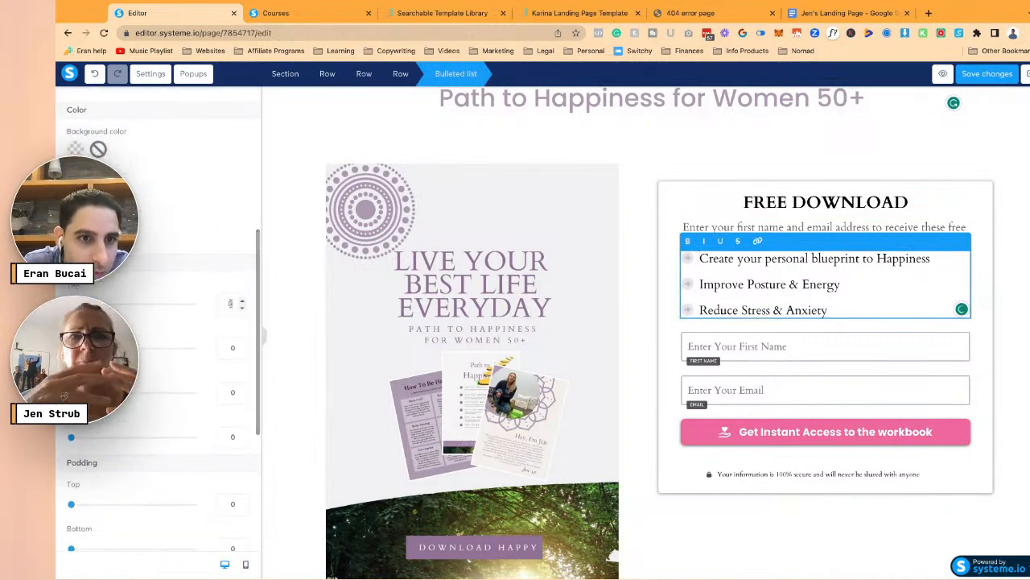
type("2")
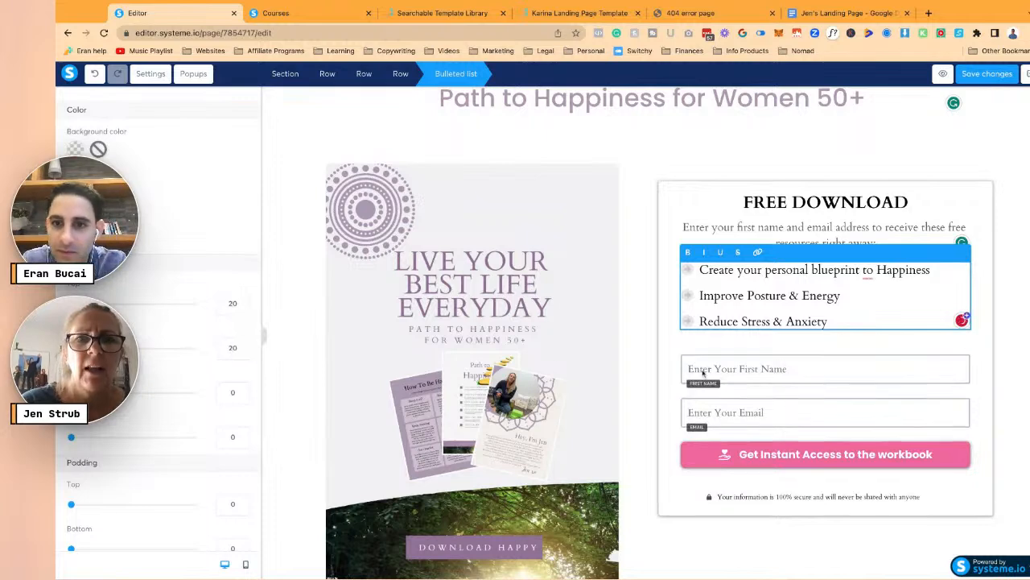
left_click(745, 295)
left_click(667, 210)
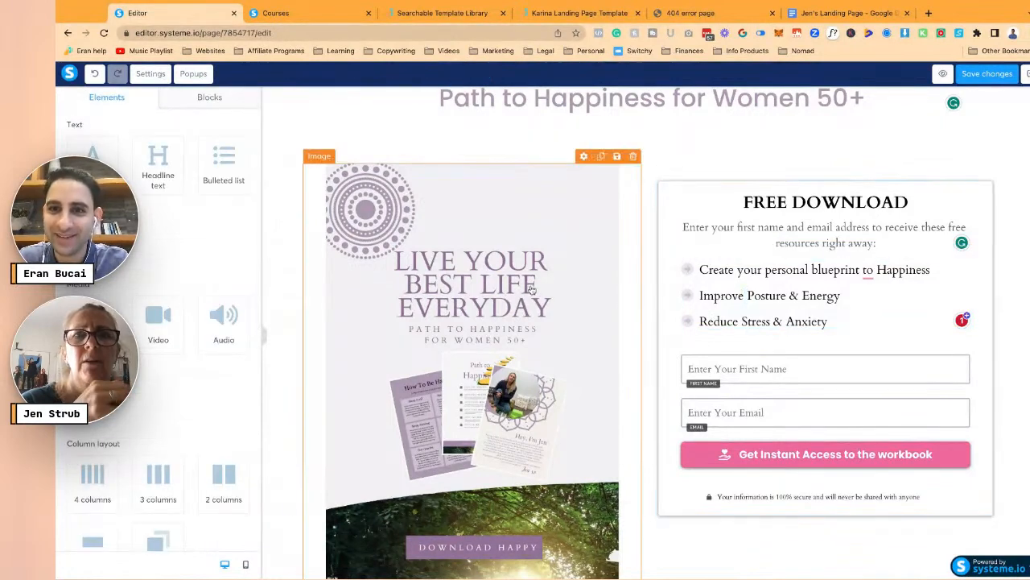
- Centre the Get Instant Access button within the form
left_click(758, 465)
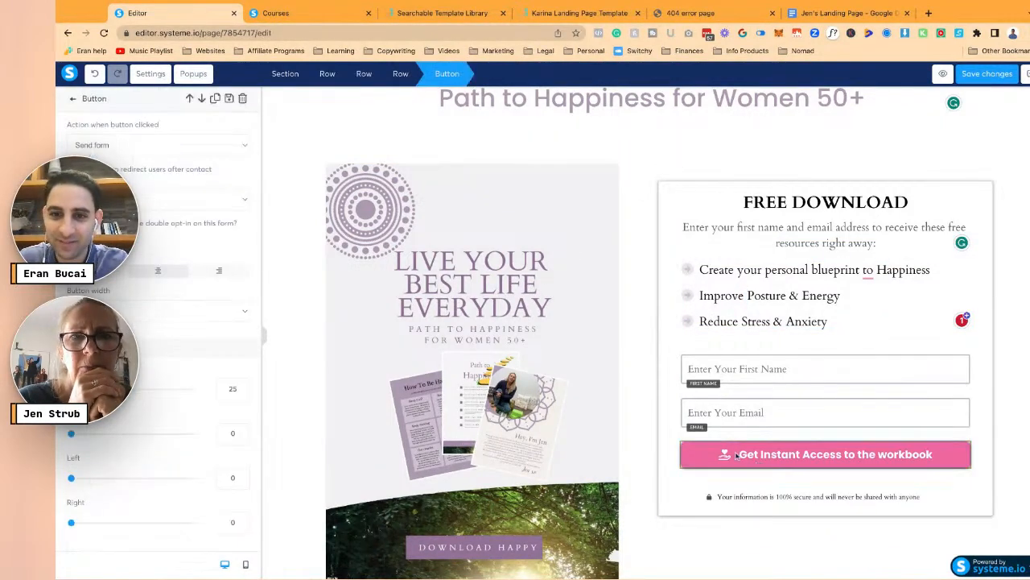
left_click(183, 269)
left_click(667, 198)
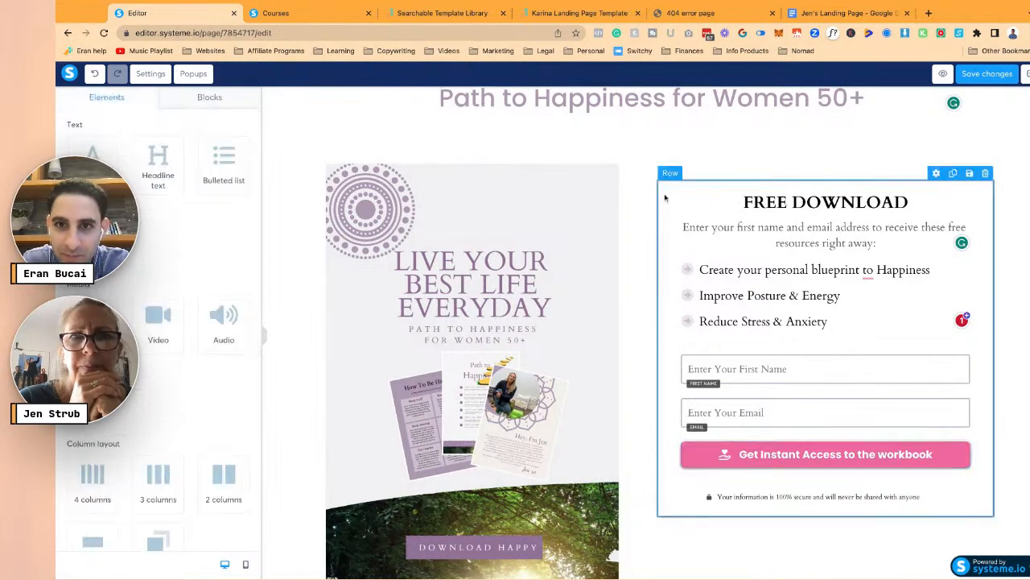
- Set the opt-in form row's border to the first swatch under Your colors
left_click(670, 195)
scroll(211, 323, "down", 3)
scroll(211, 323, "down", 5)
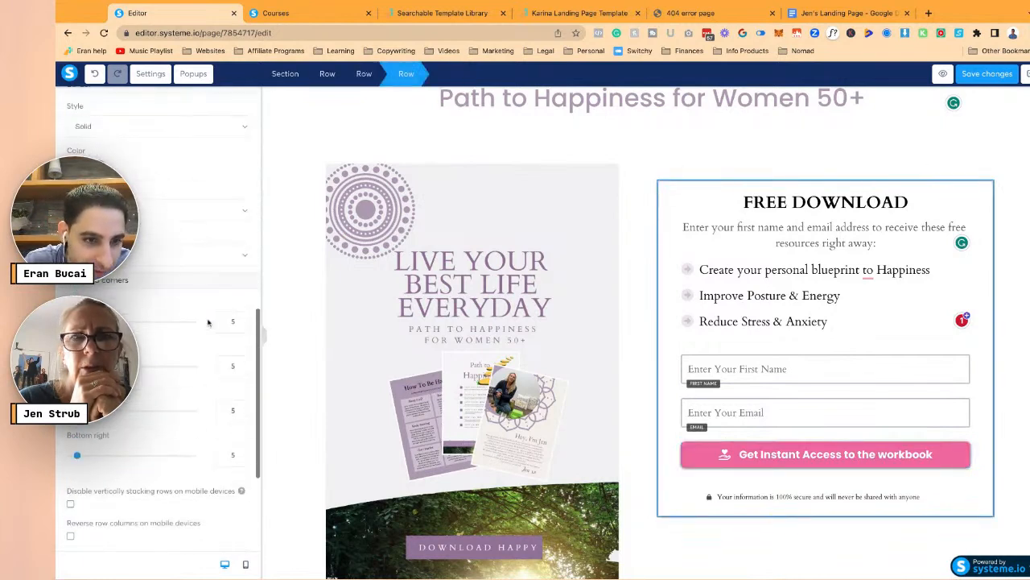
left_click(153, 170)
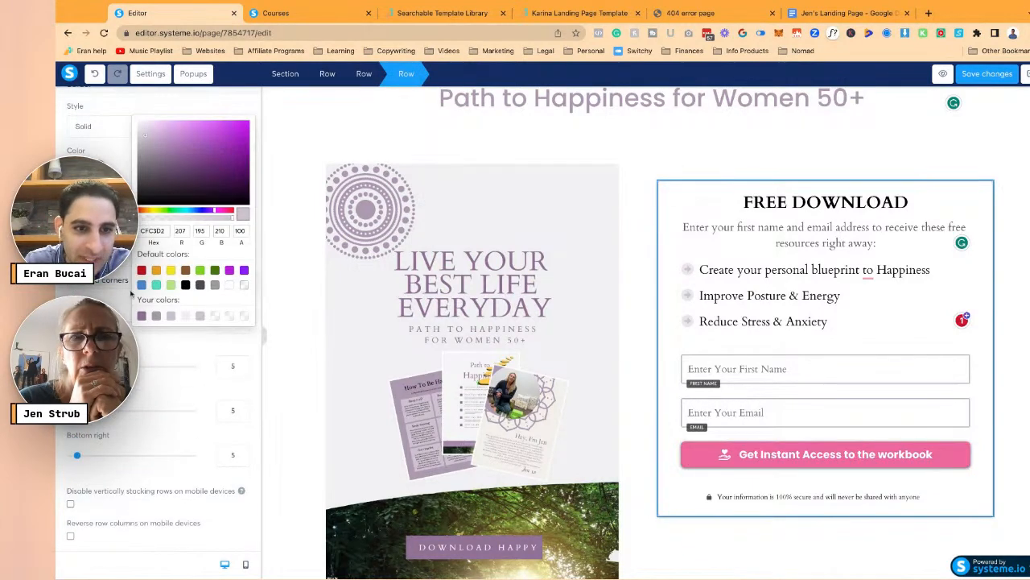
left_click(141, 315)
left_click(575, 230)
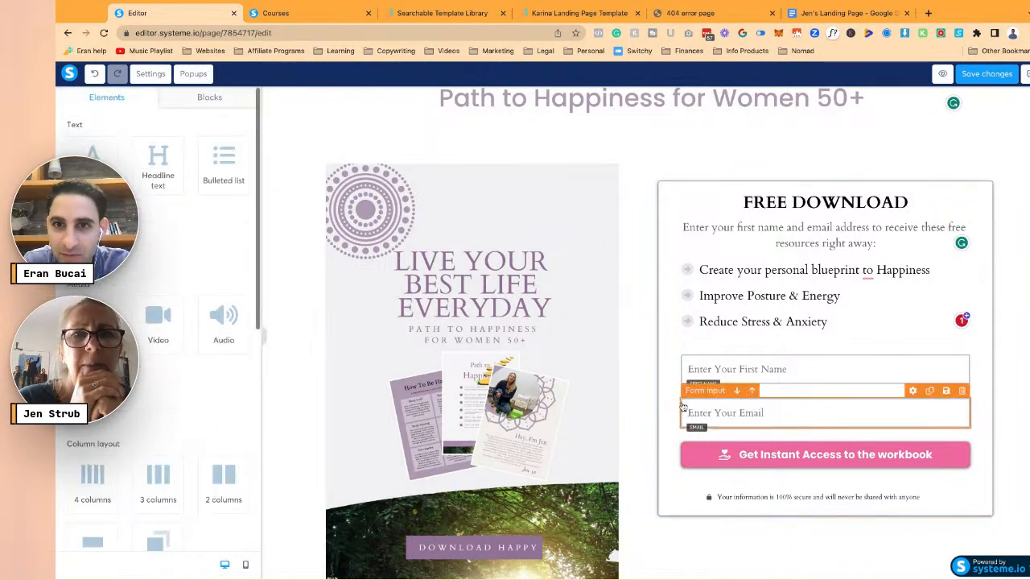
scroll(283, 199, "up", 1)
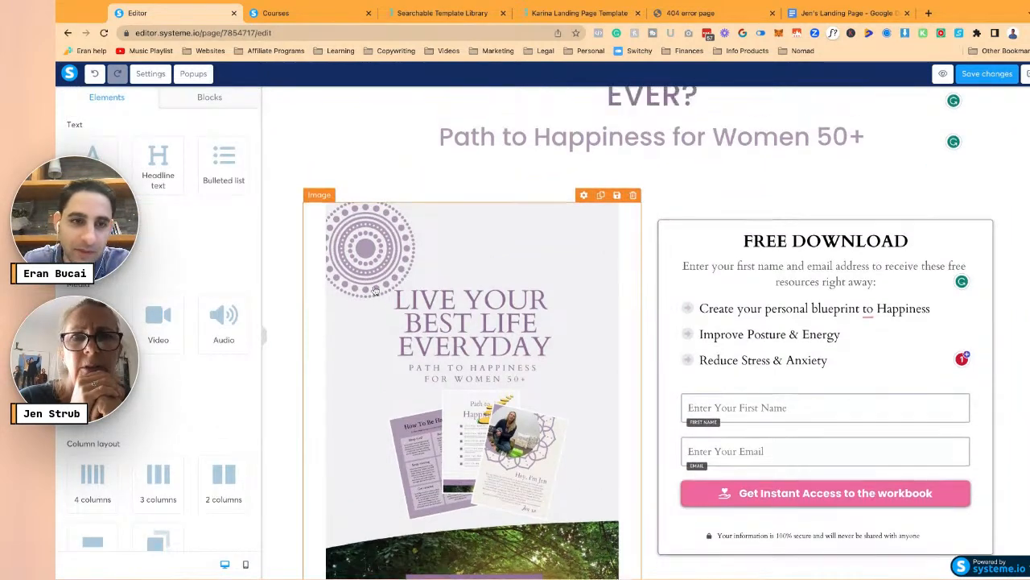
- Give the section around the cover image and form the light grey F1F0F2 background
left_click(269, 170)
scroll(332, 539, "down", 2)
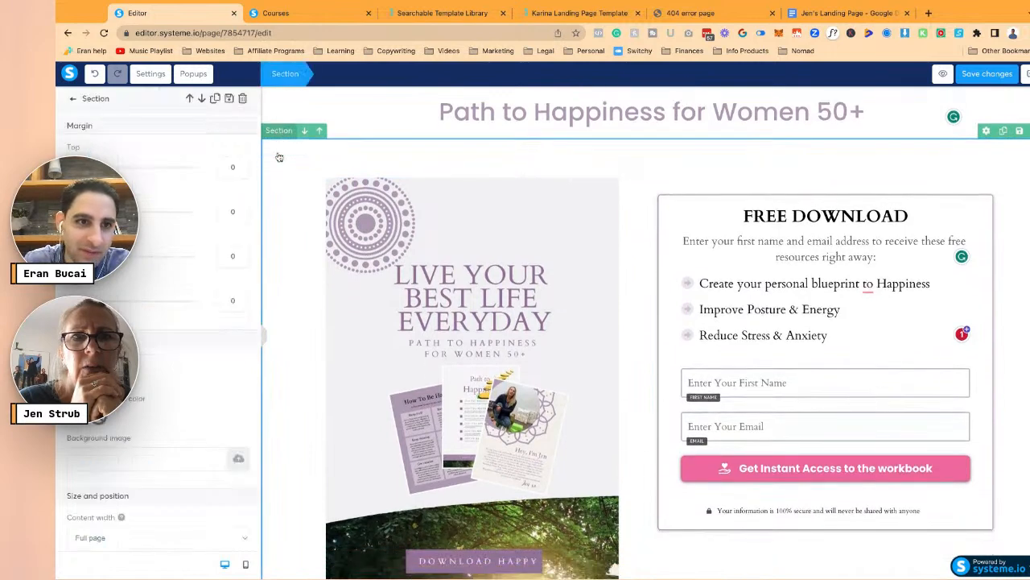
left_click(98, 418)
scroll(228, 443, "down", 1)
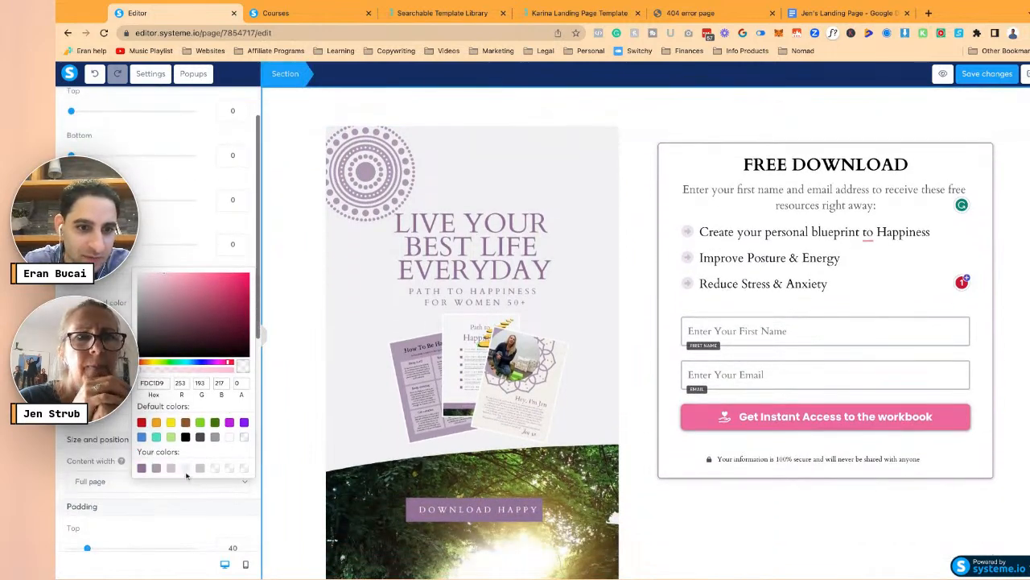
left_click(186, 468)
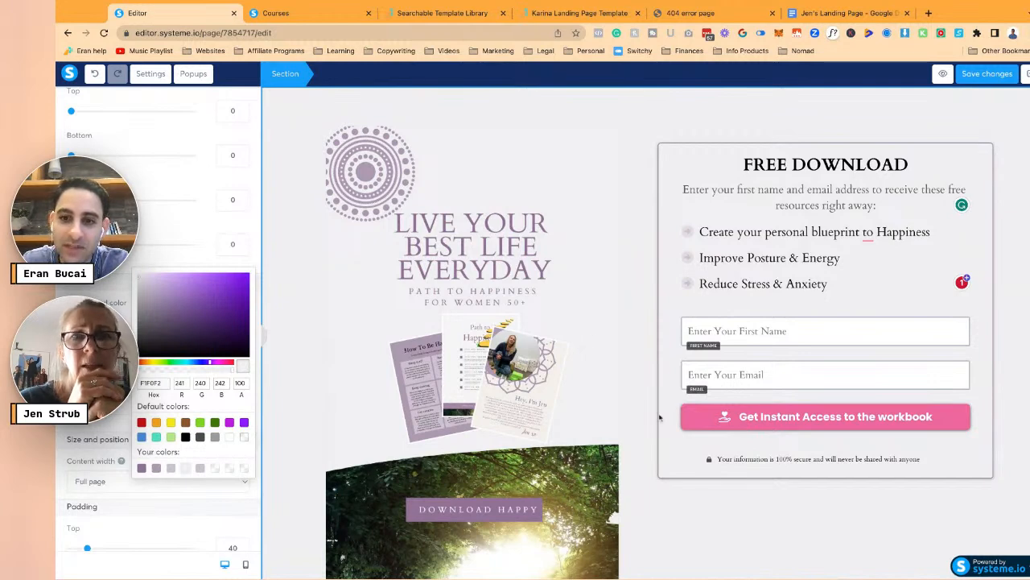
left_click(555, 315)
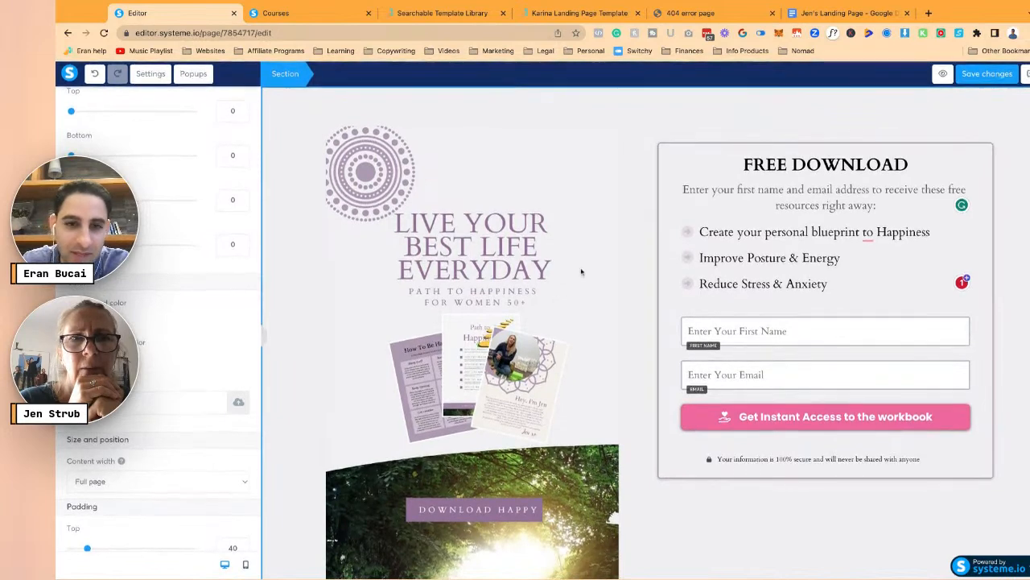
left_click(520, 297)
scroll(563, 338, "down", 5)
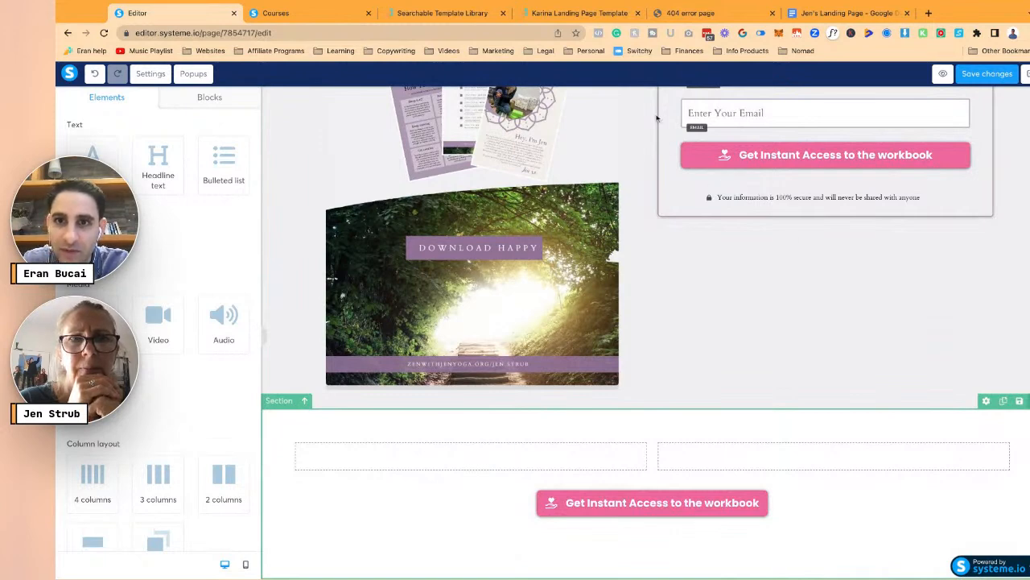
- Change the signup button text to 'Get Instant Access to the Guide Book'
scroll(656, 118, "up", 3)
left_click(836, 325)
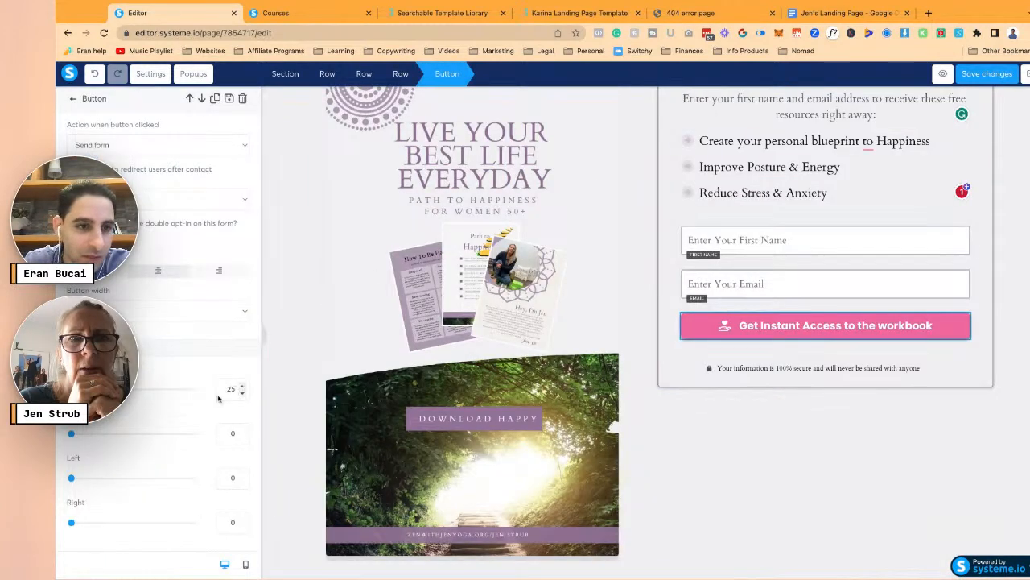
scroll(217, 399, "down", 5)
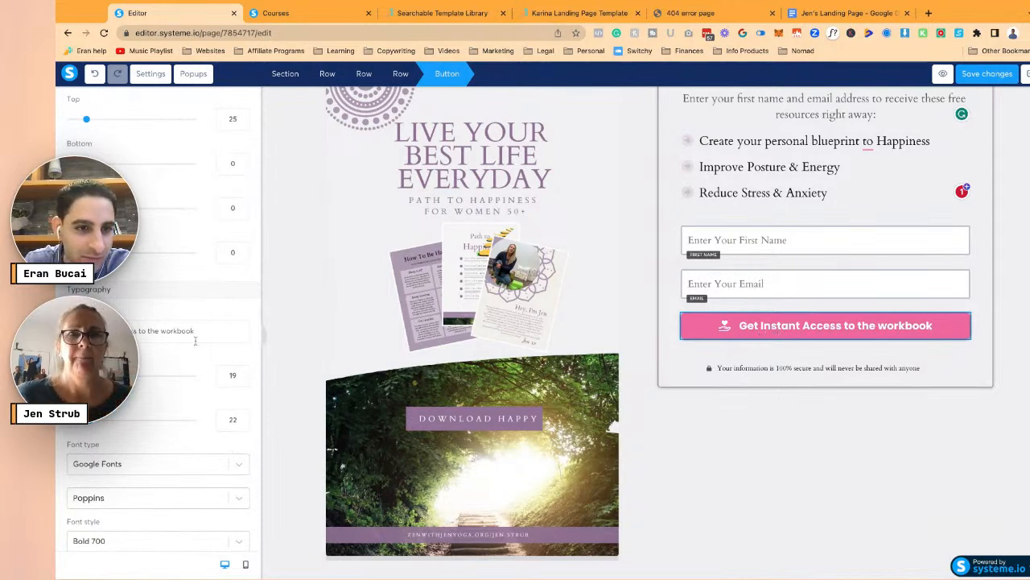
double_click(218, 330)
type("Giud")
key("BackSpace")
key("BackSpace")
key("BackSpace")
type("uide")
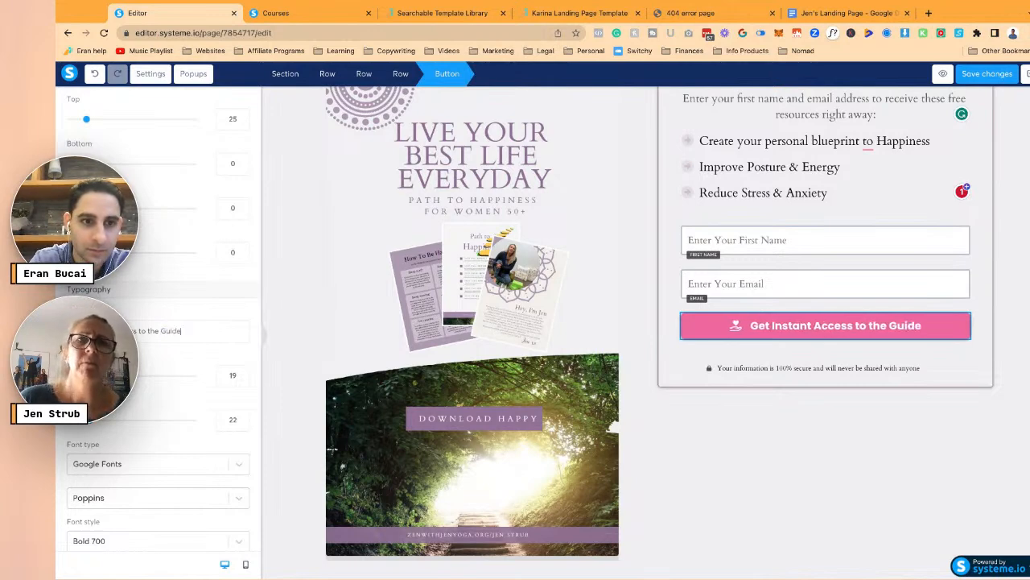
type(" Book")
- Set the button font to Google Fonts Cardo in Bold 700
left_click(185, 463)
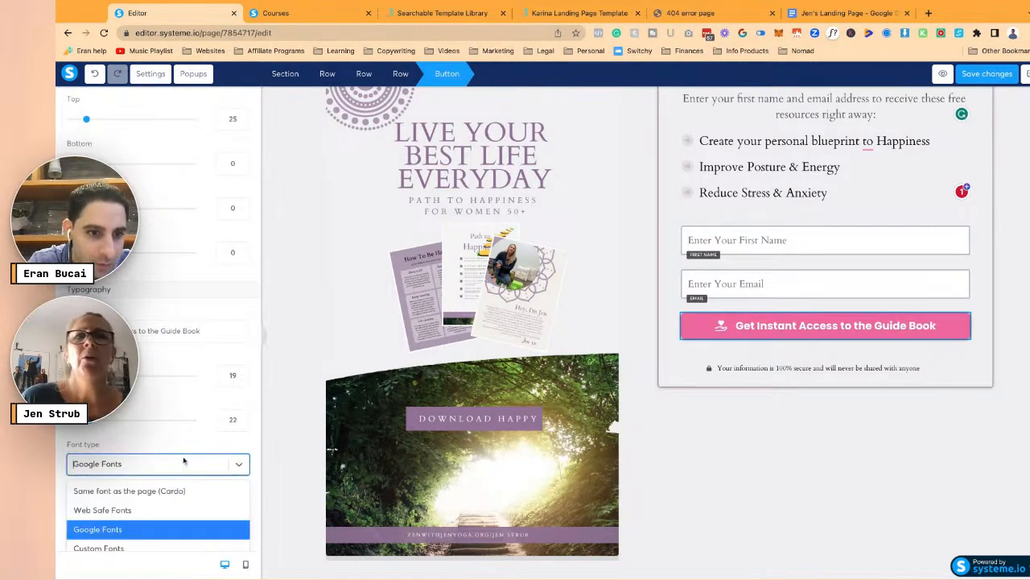
left_click(171, 489)
scroll(171, 441, "down", 2)
left_click(166, 385)
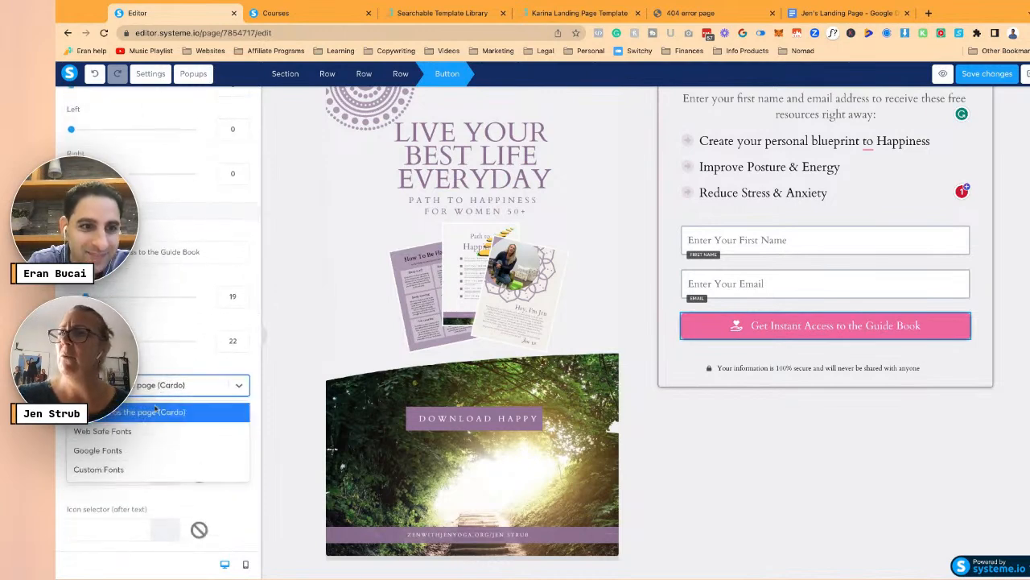
left_click(138, 450)
left_click(153, 418)
type("car")
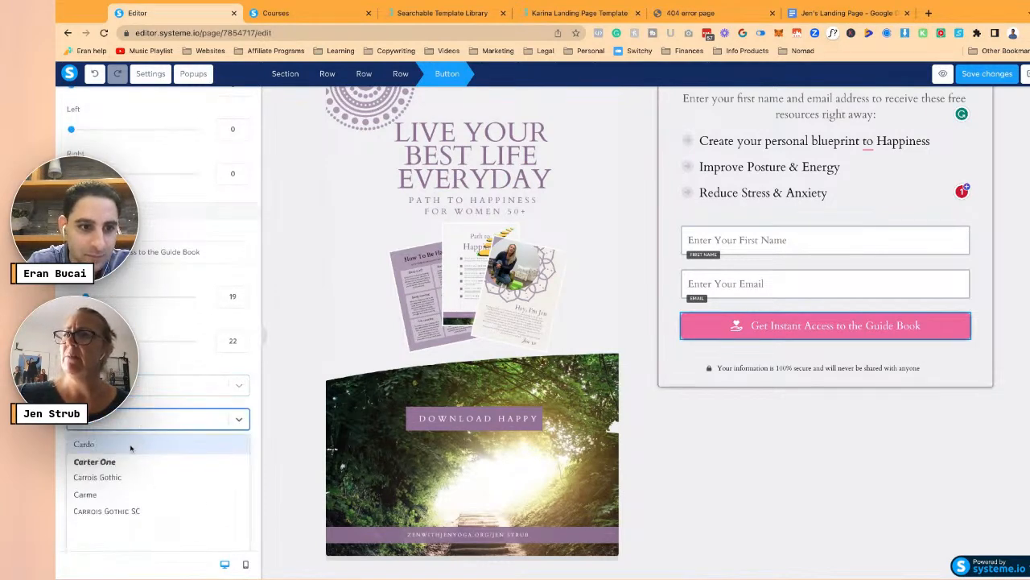
left_click(134, 448)
left_click(129, 465)
left_click(120, 529)
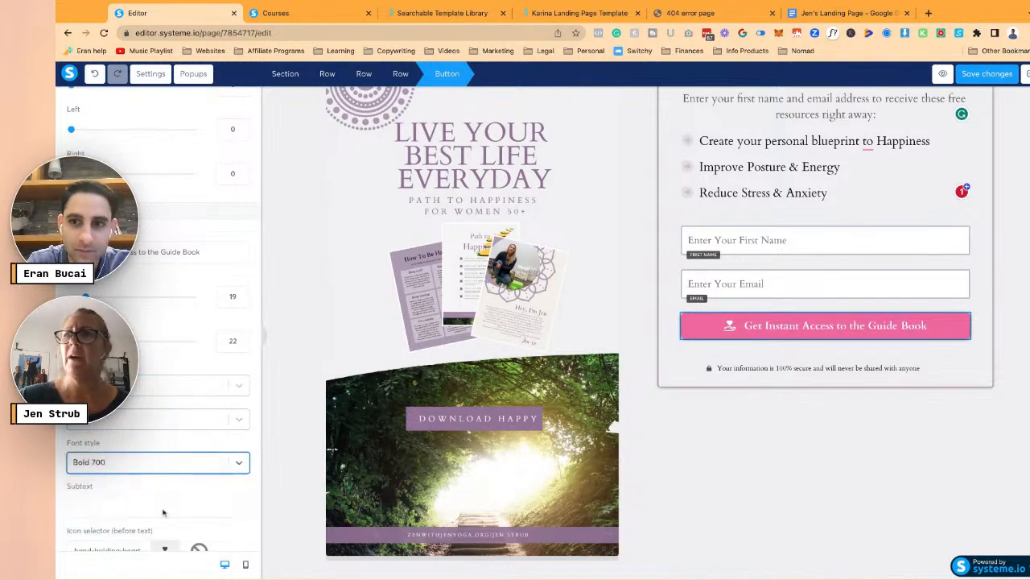
- Raise the button text size from 19 to 20
left_click(676, 427)
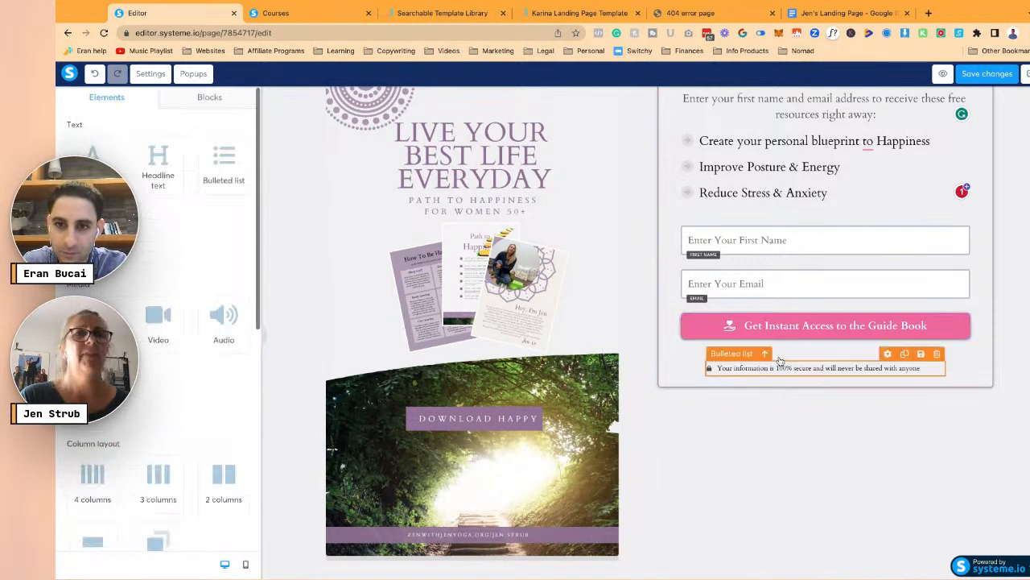
left_click(797, 325)
scroll(237, 366, "down", 5)
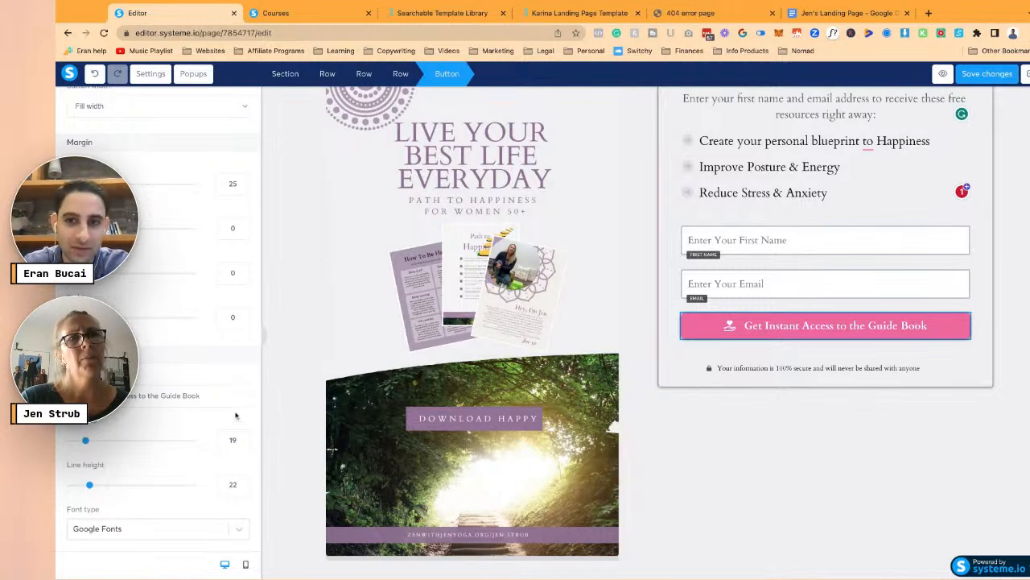
left_click(240, 438)
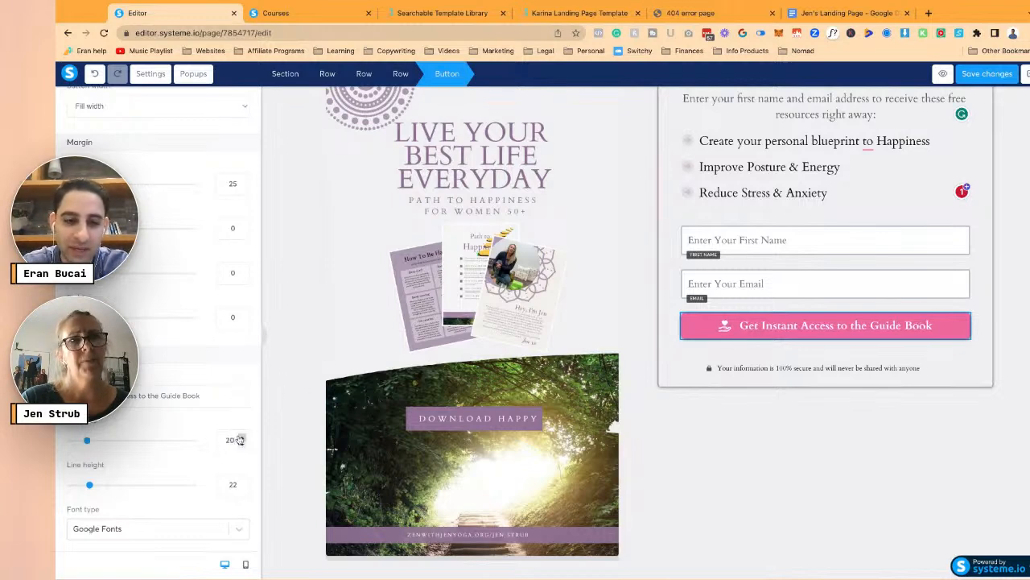
scroll(193, 381, "down", 2)
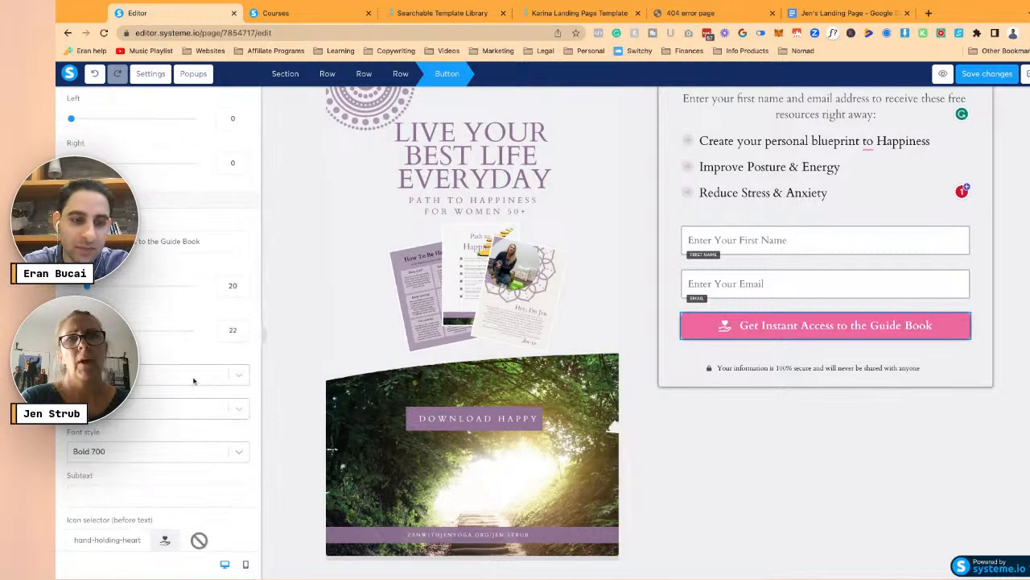
scroll(194, 381, "down", 3)
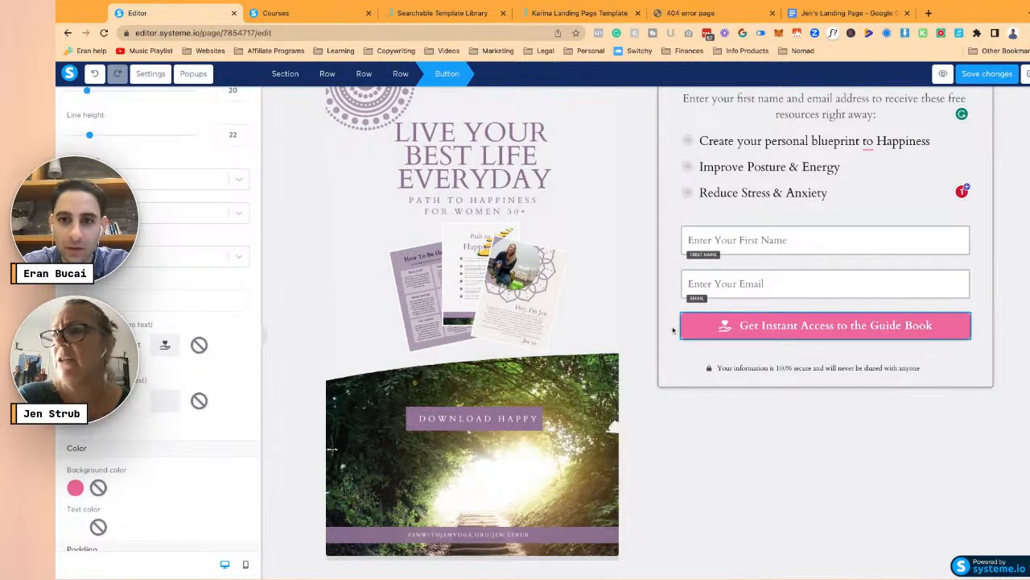
- Change the opt-in button background from pink to the saved mauve colour
left_click(77, 487)
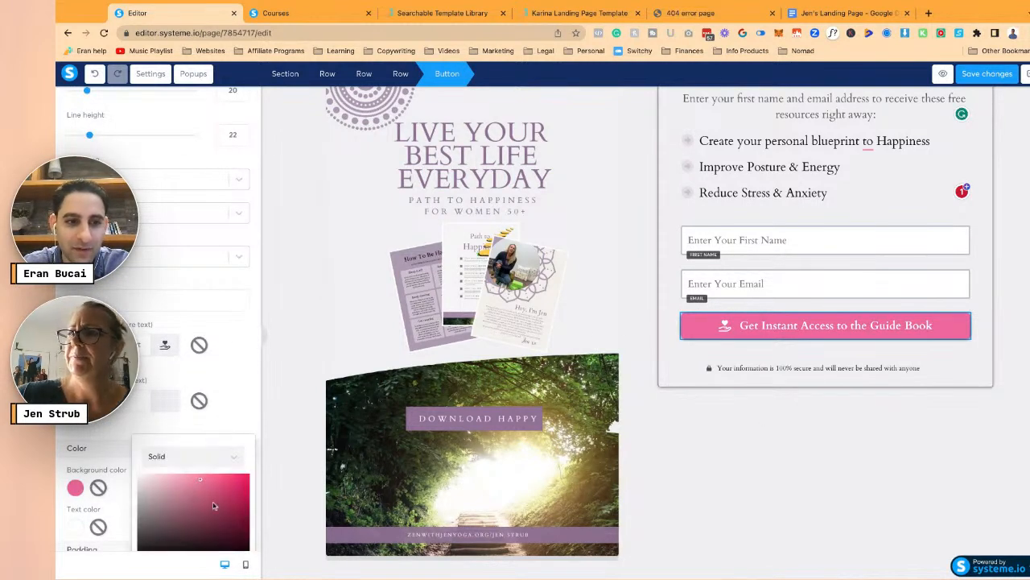
scroll(214, 506, "down", 2)
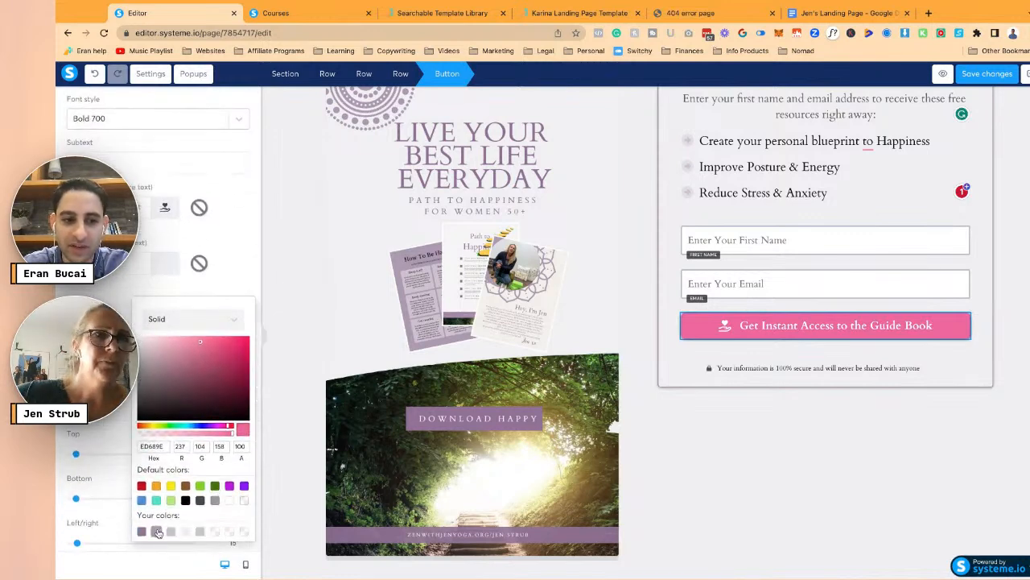
left_click(157, 532)
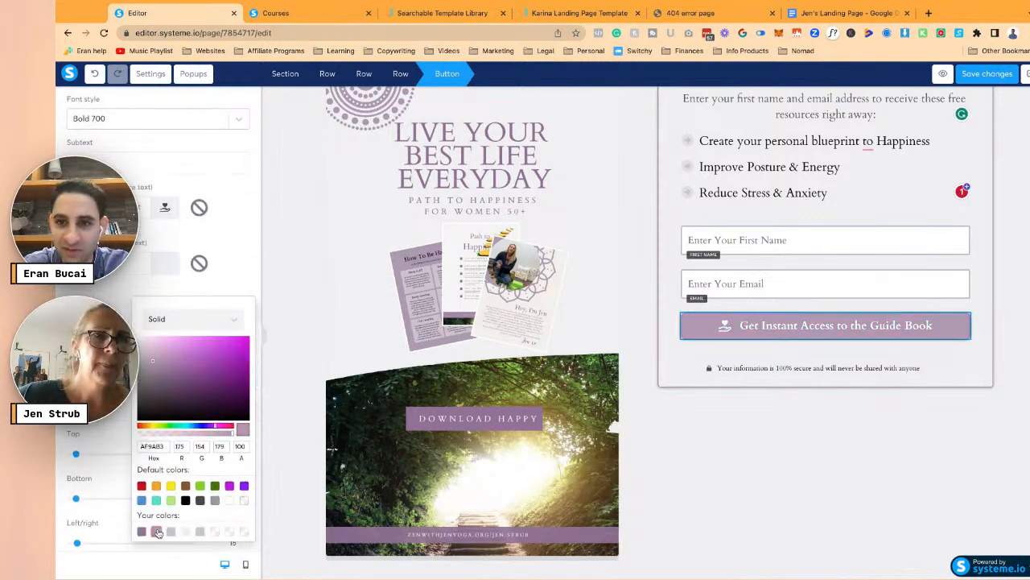
left_click(203, 289)
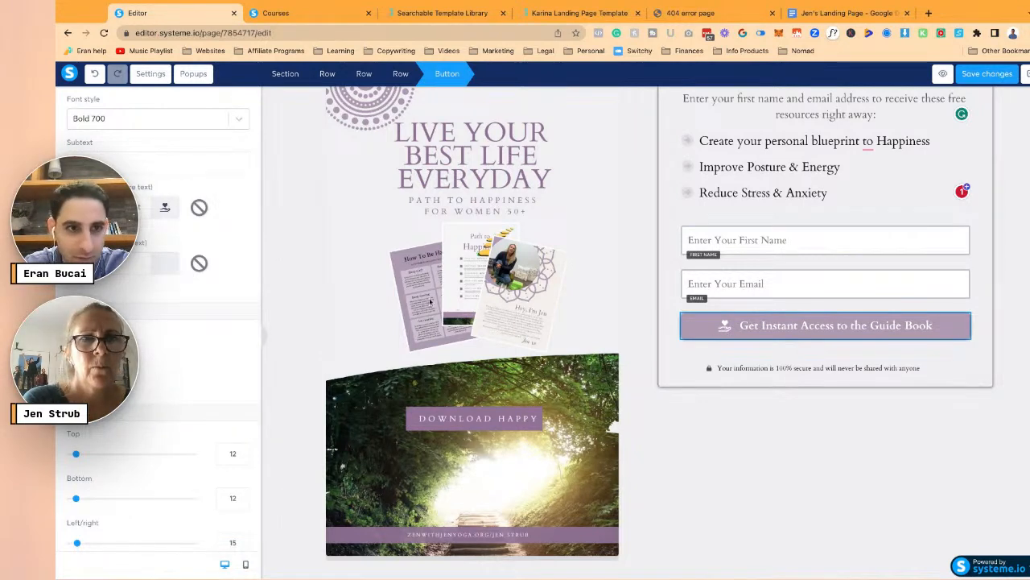
- Browse the button icon choices without changing the icon, then show the page settings
left_click(120, 208)
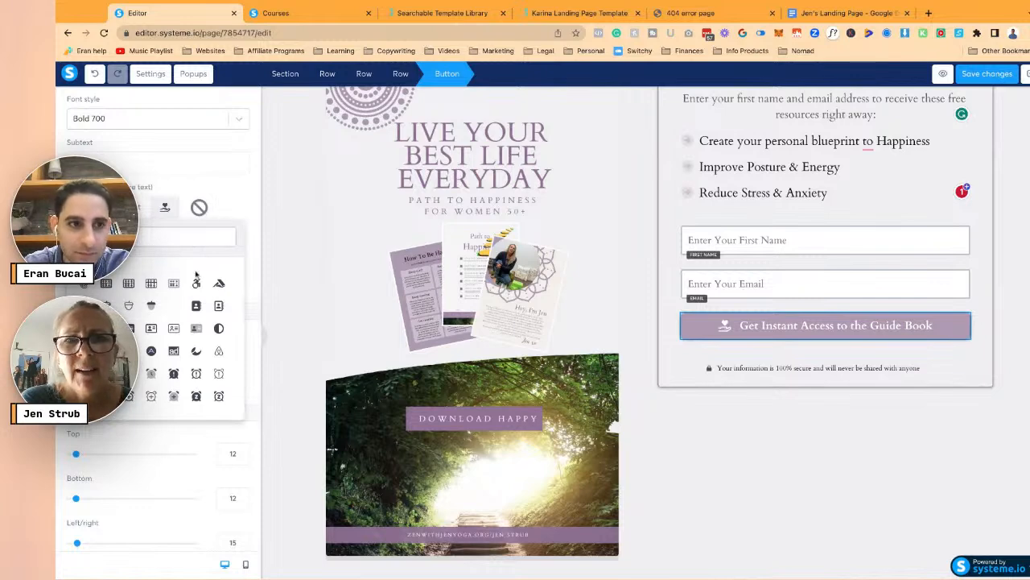
scroll(189, 303, "down", 10)
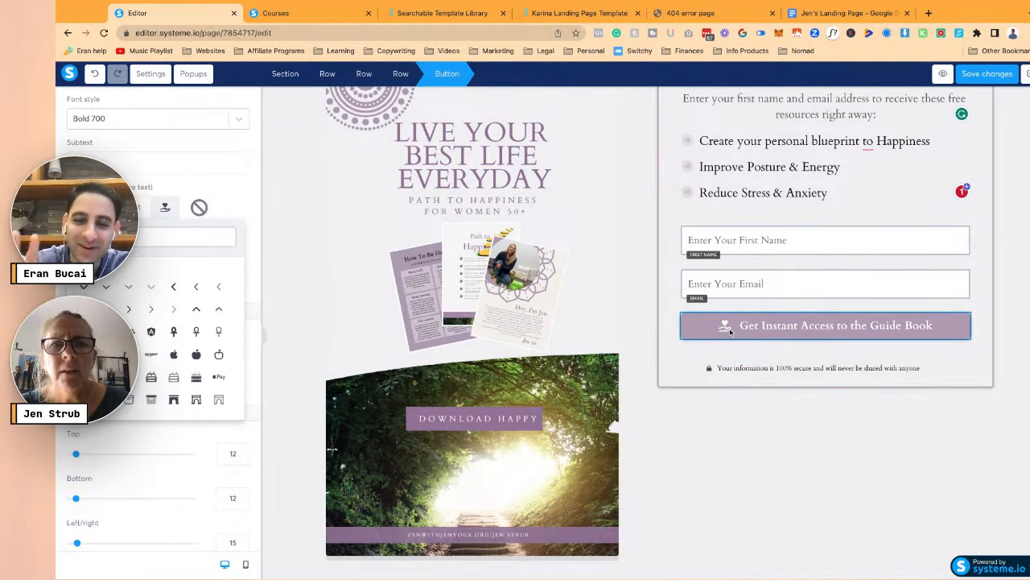
scroll(194, 329, "up", 1)
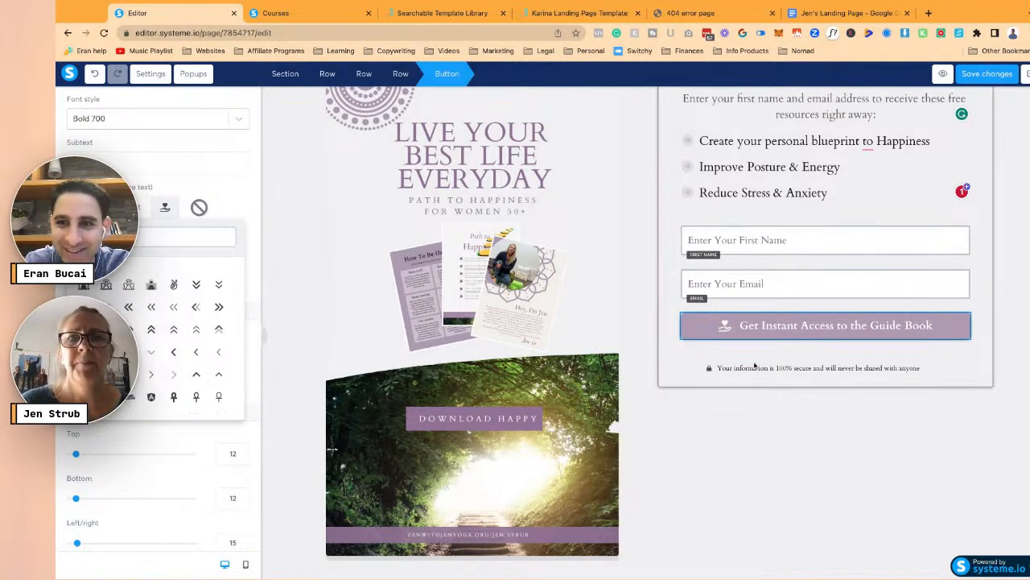
left_click(721, 363)
left_click(683, 370)
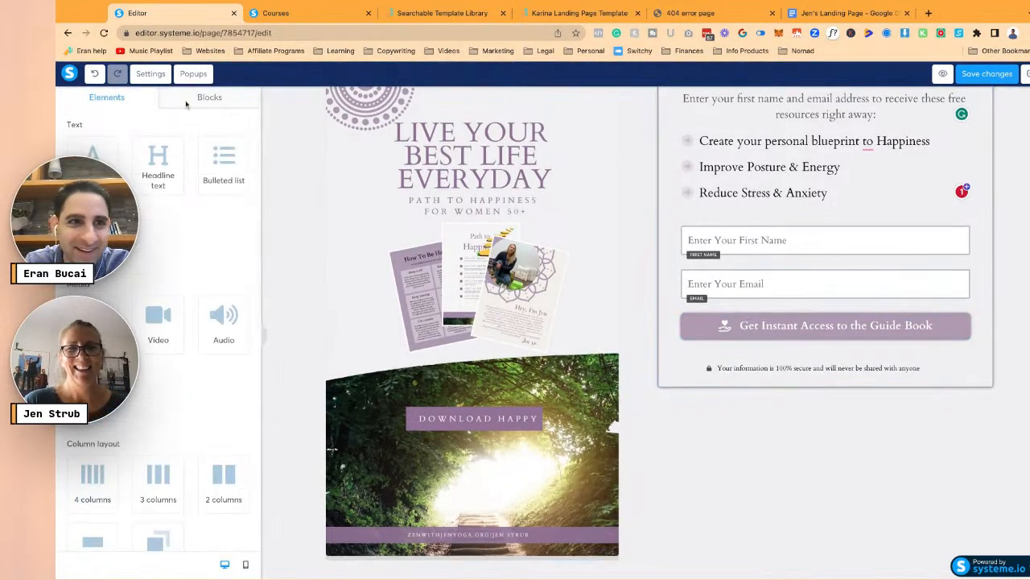
left_click(150, 74)
scroll(217, 287, "down", 10)
- Untick the affiliate badge option and resize the Live Your Best Life Everyday cover from 520 to 400 wide
left_click(70, 547)
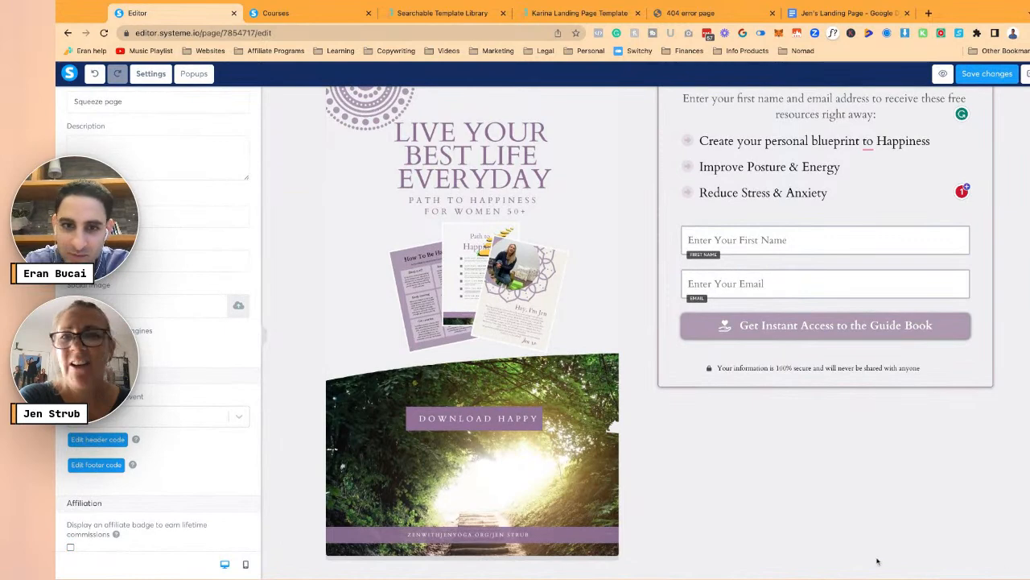
left_click(525, 428)
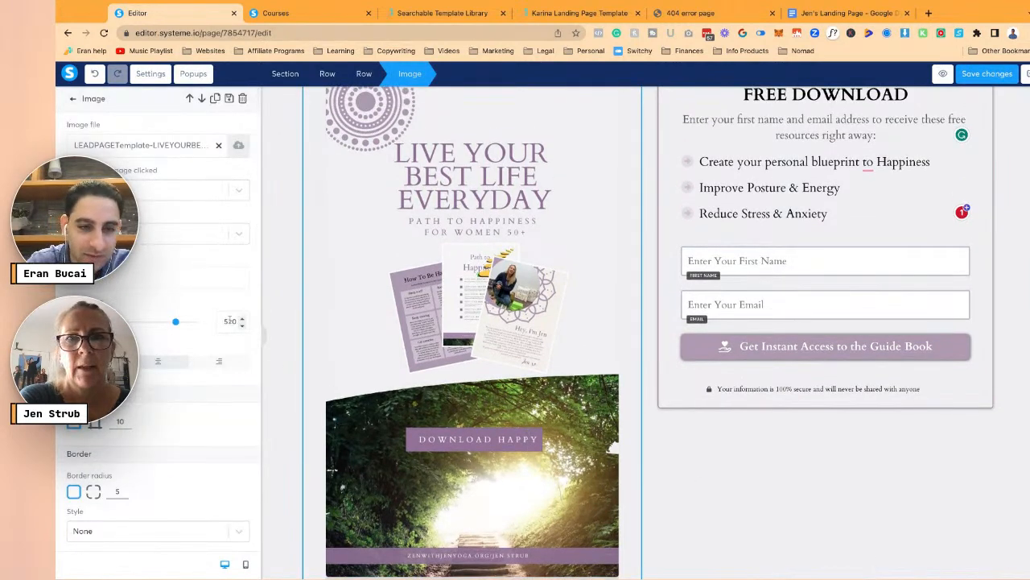
type("45")
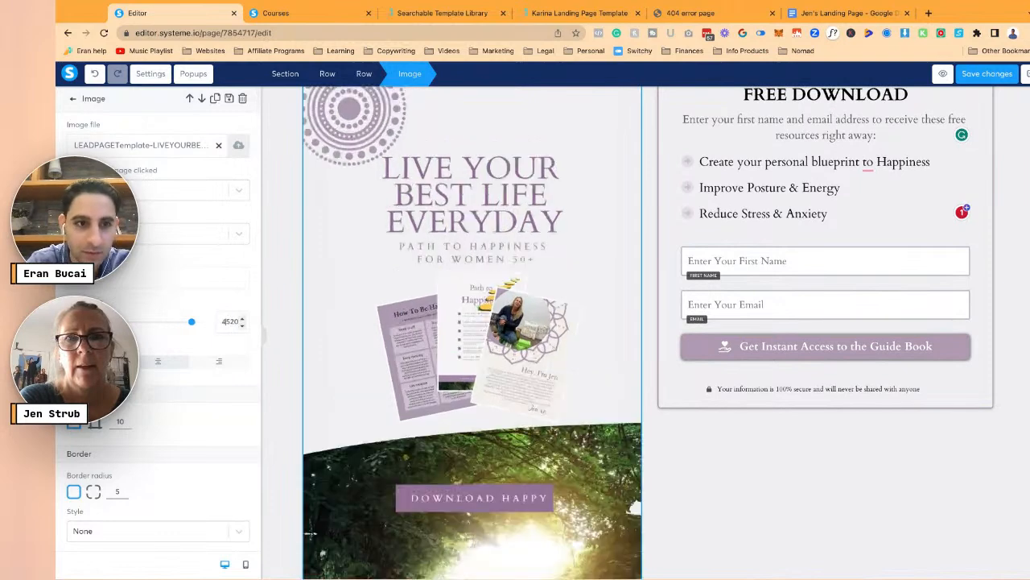
type("0")
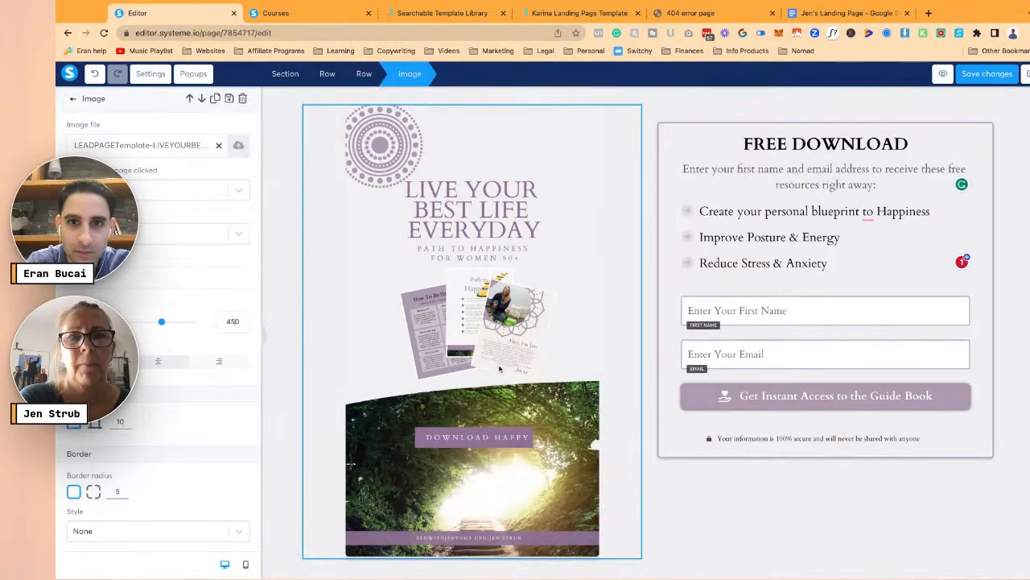
key("Down")
key("BackSpace")
key("BackSpace")
type("00")
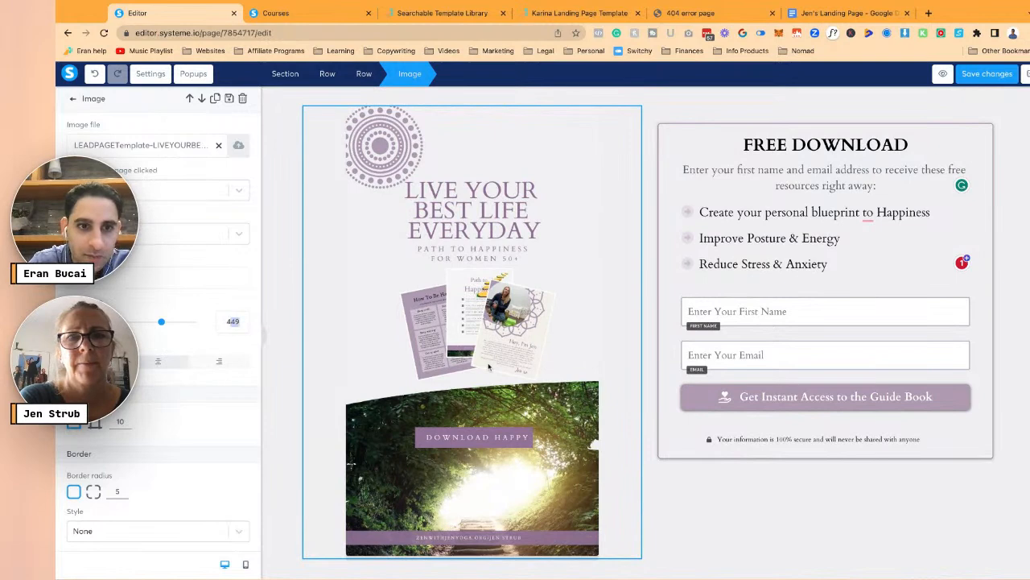
left_click(288, 303)
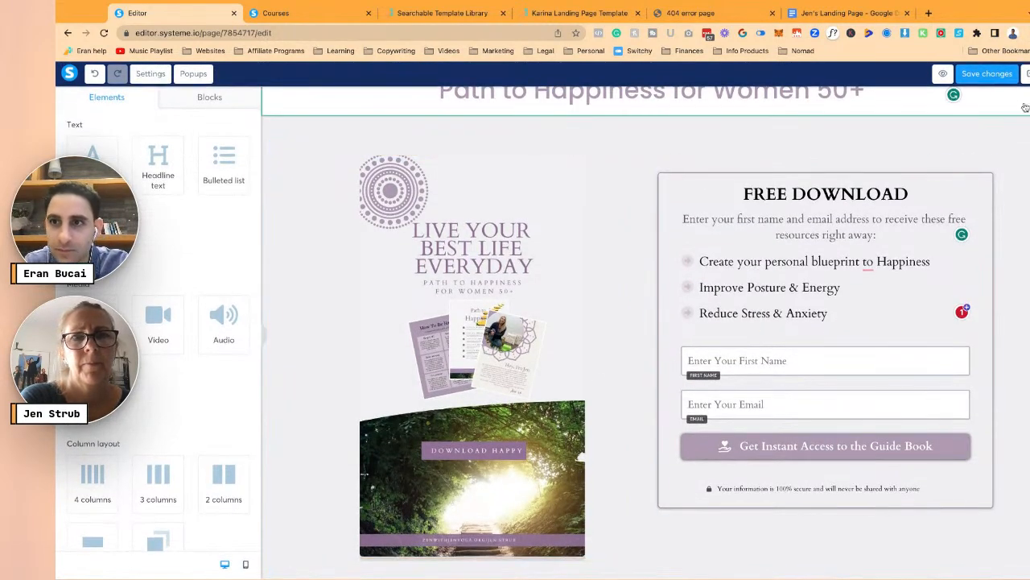
- Change the main headline's line height from 52 to 62
scroll(459, 183, "up", 2)
left_click(579, 117)
left_click(285, 127)
left_click(275, 99)
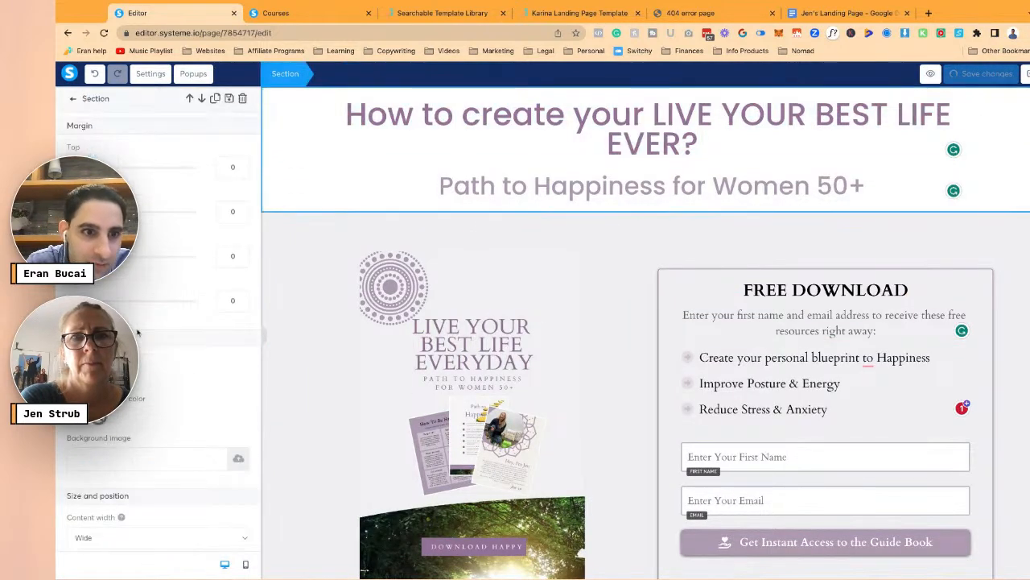
scroll(161, 386, "down", 5)
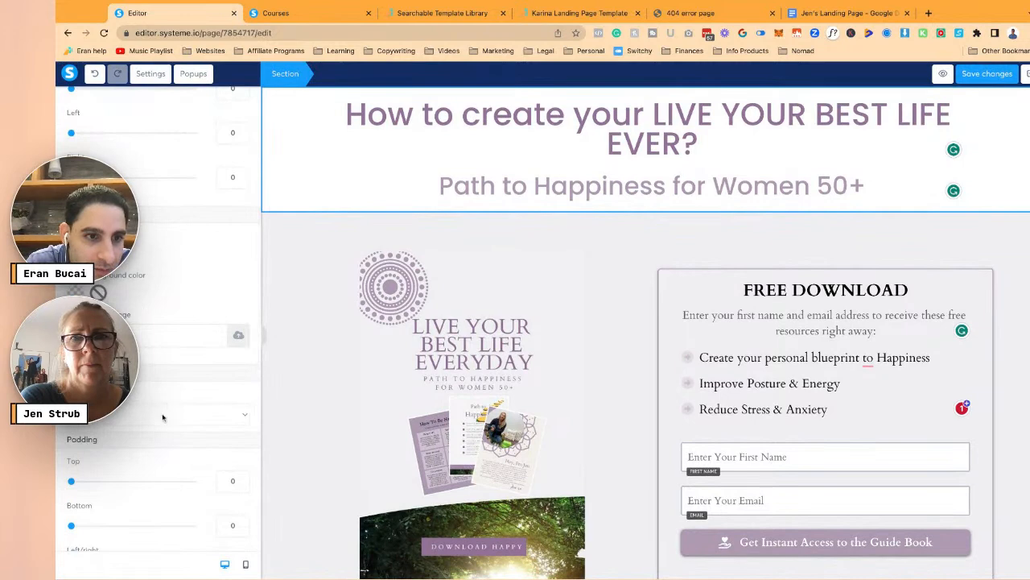
left_click(715, 120)
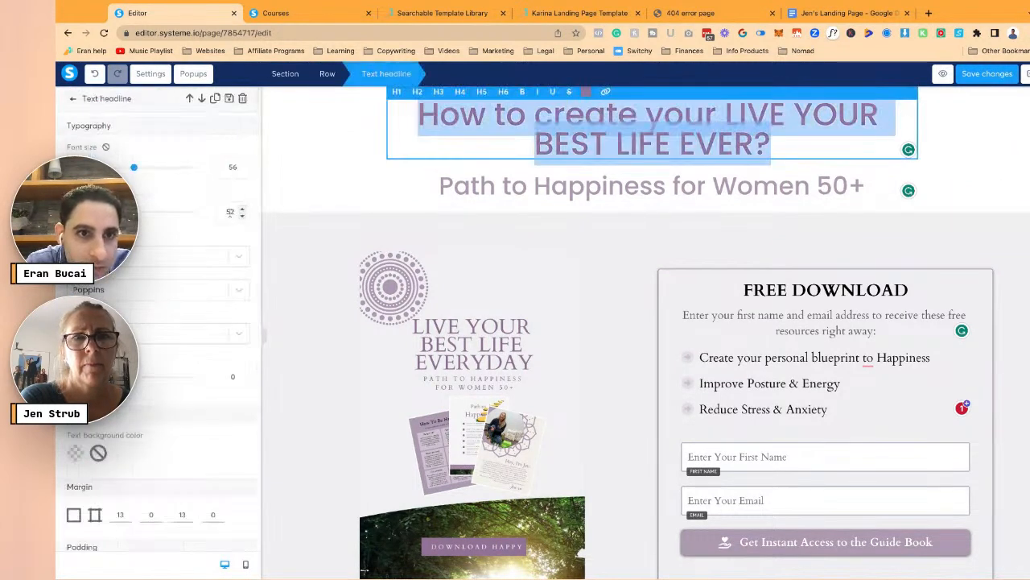
left_click_drag(230, 213, 207, 216)
type("6")
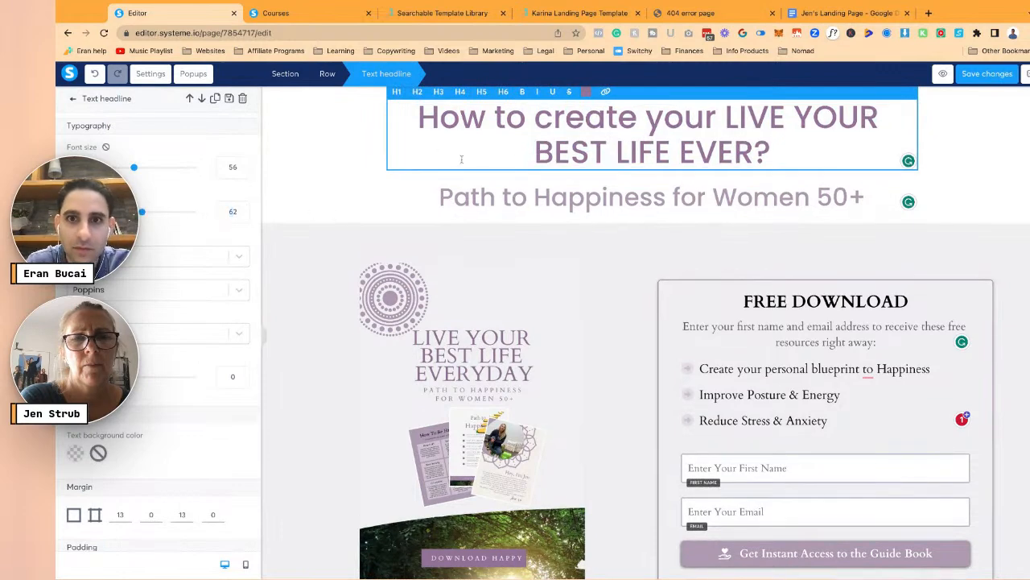
left_click(701, 186)
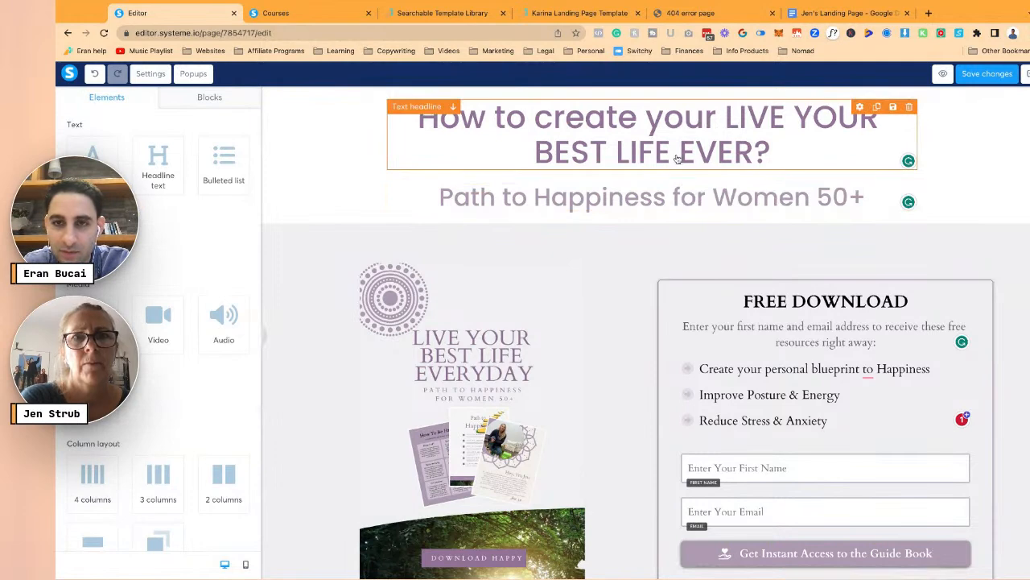
- Make the whole 'How to create your LIVE YOUR BEST LIFE EVER?' headline bold
left_click(495, 134)
triple_click(495, 135)
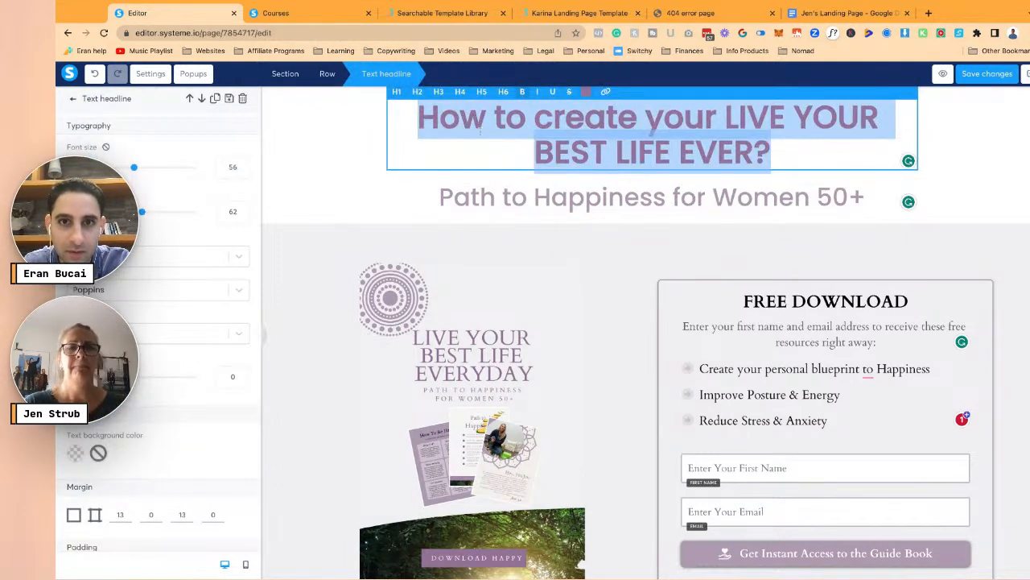
left_click(311, 159)
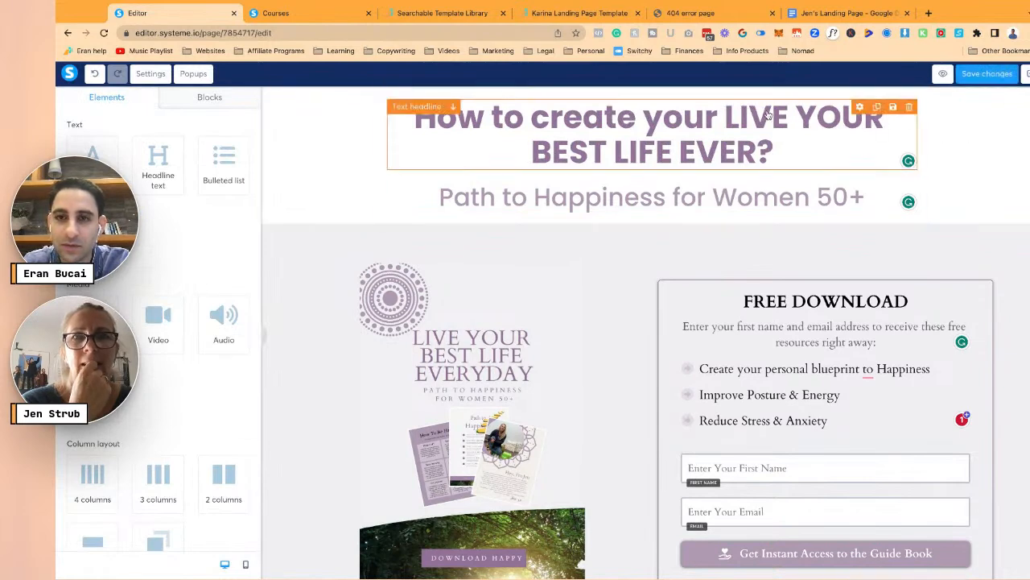
scroll(813, 322, "down", 3)
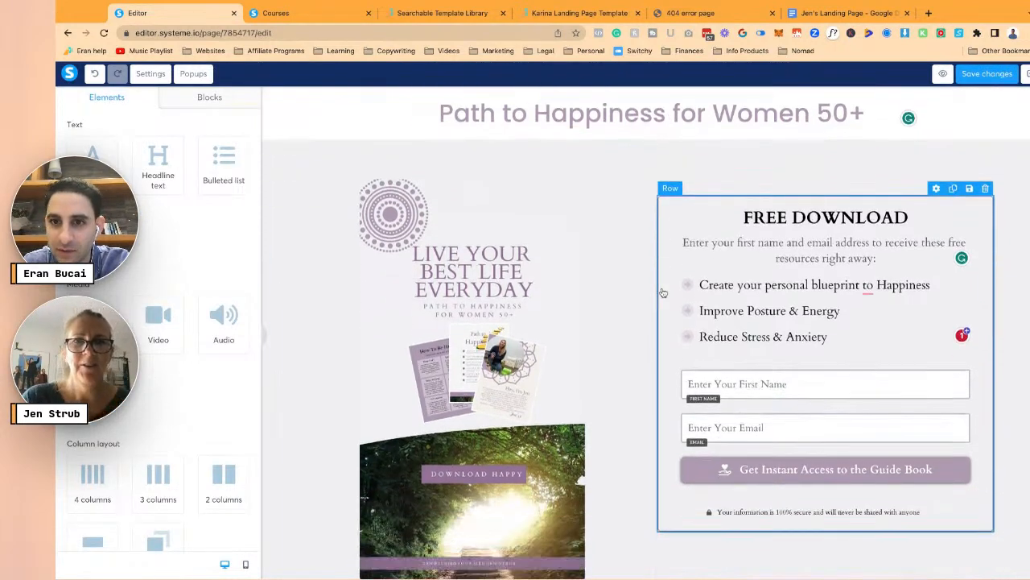
- Save the page changes
left_click(814, 196)
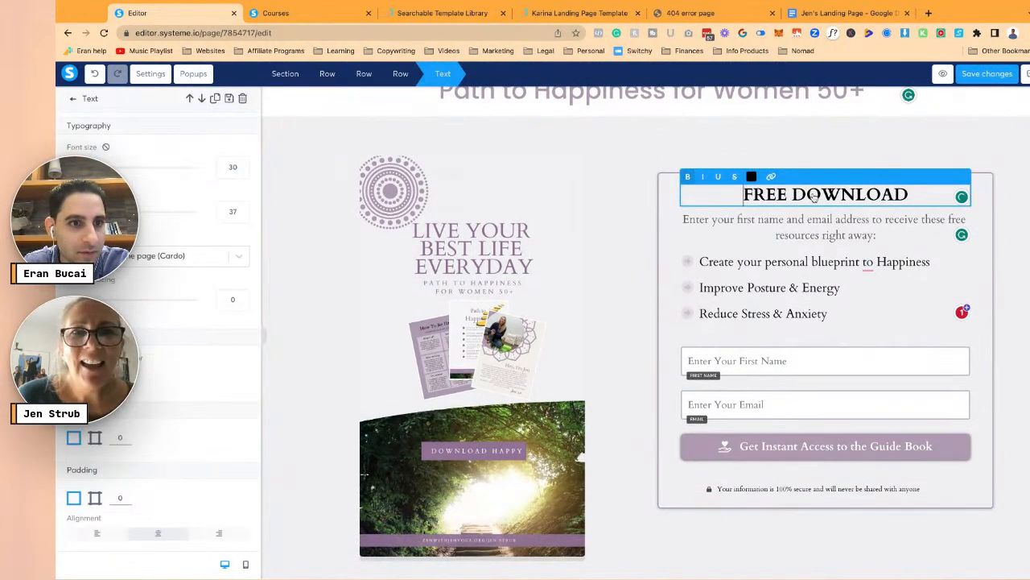
left_click(805, 241)
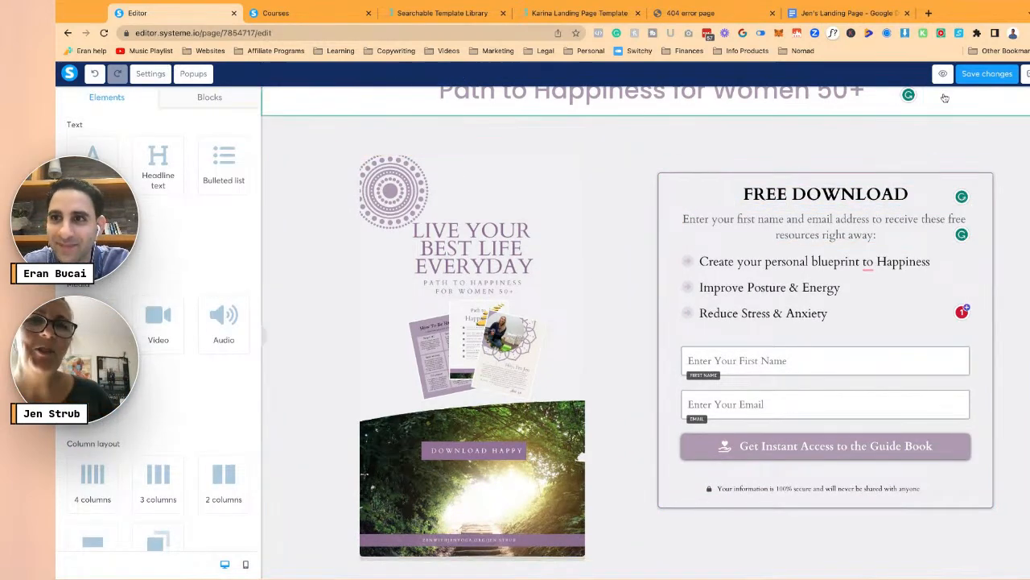
left_click(974, 76)
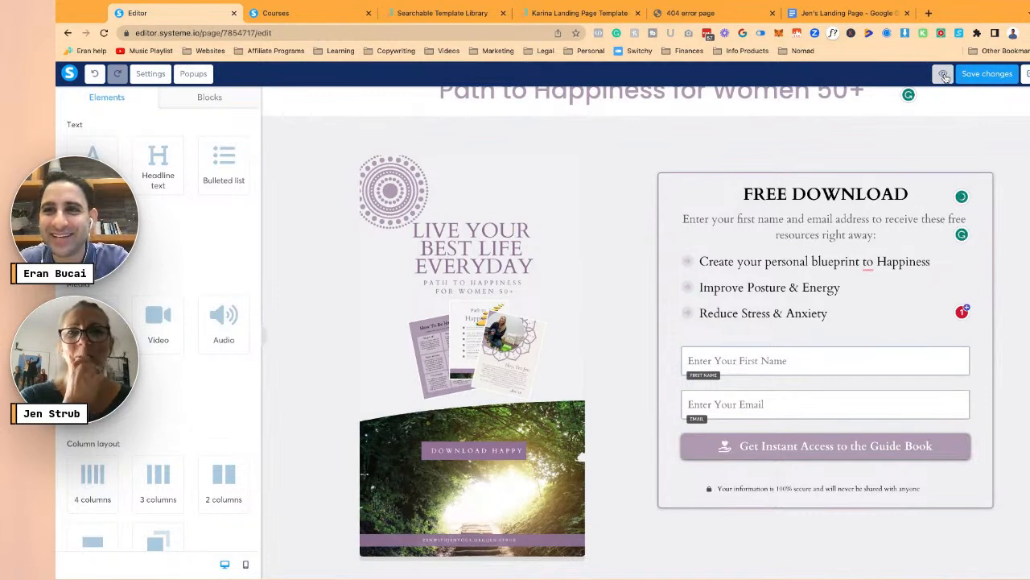
- Preview the Squeeze page in a new tab, then return to the editor
left_click(944, 75)
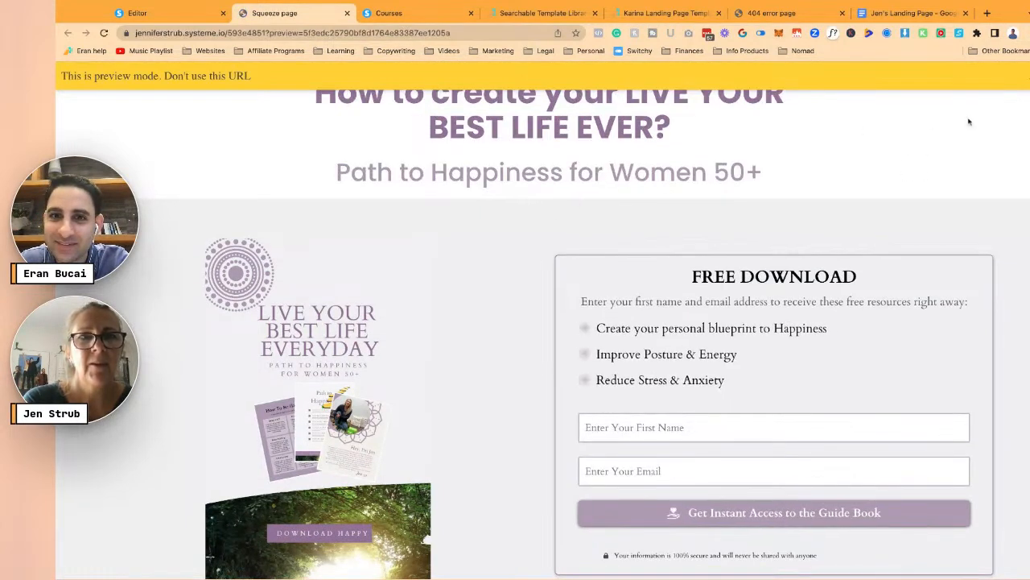
scroll(525, 249, "down", 2)
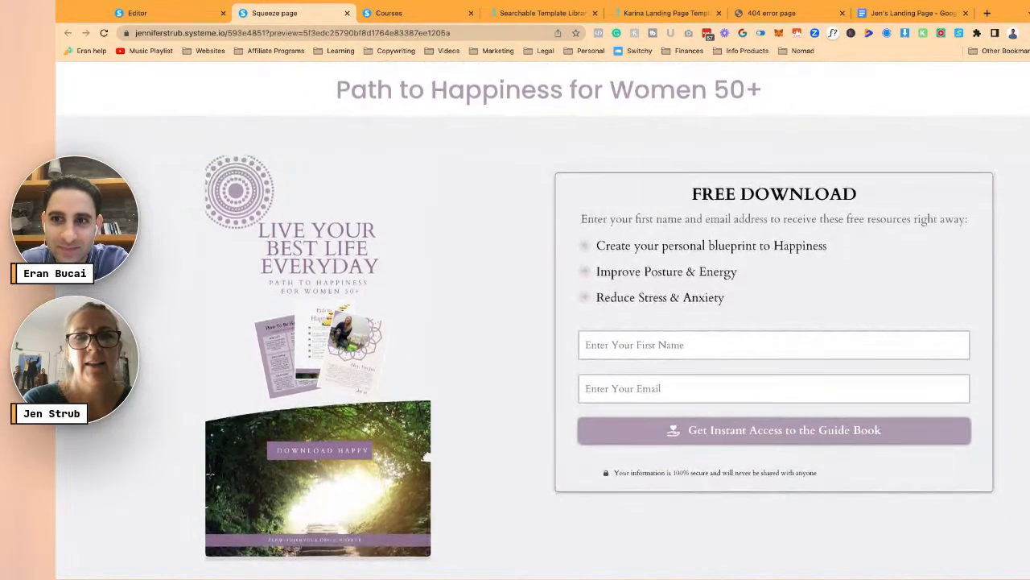
left_click(175, 19)
- Make the opt-in line end 'email address to get instant access' and save the page
left_click(865, 223)
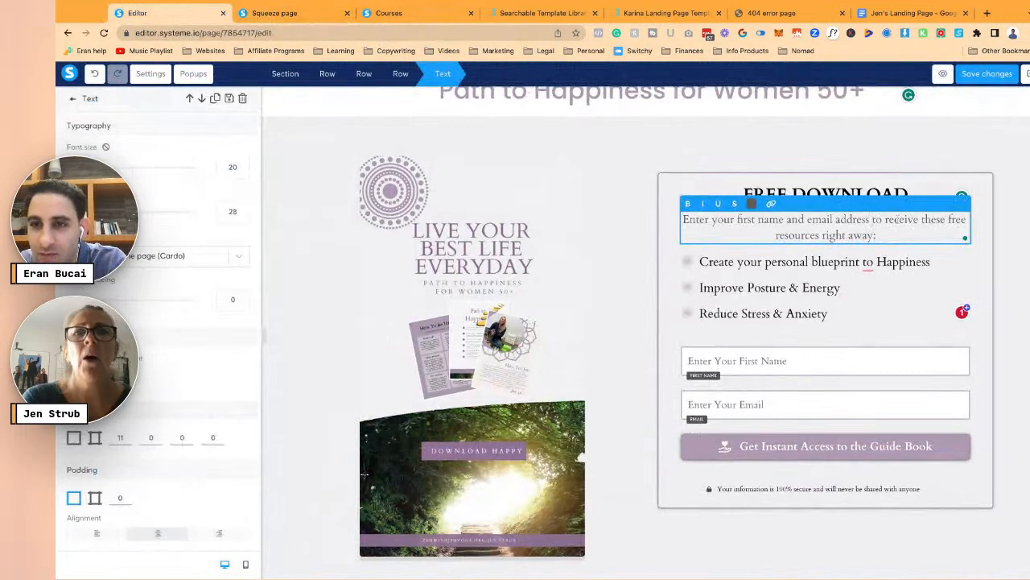
left_click_drag(885, 219, 876, 235)
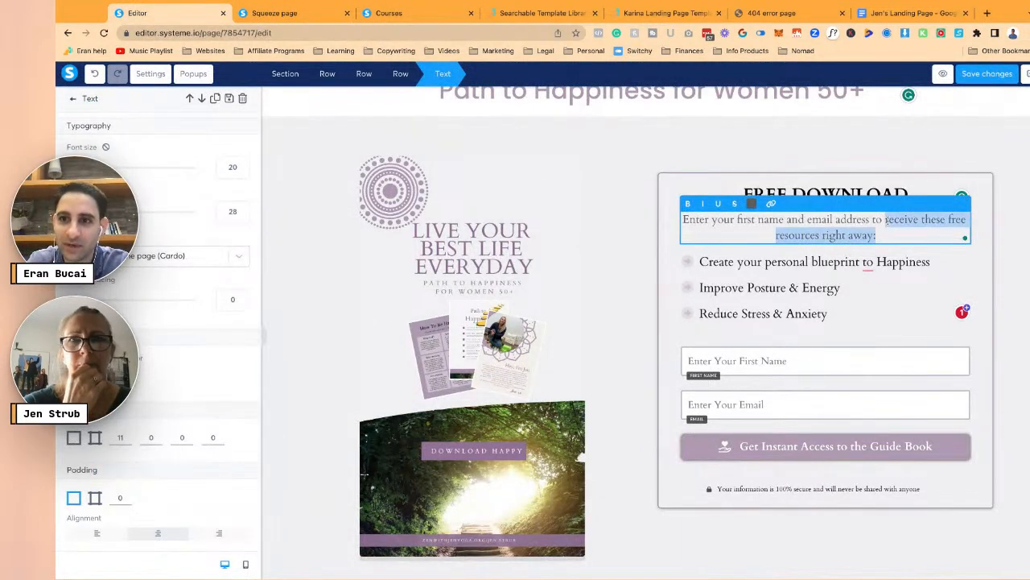
left_click(684, 220)
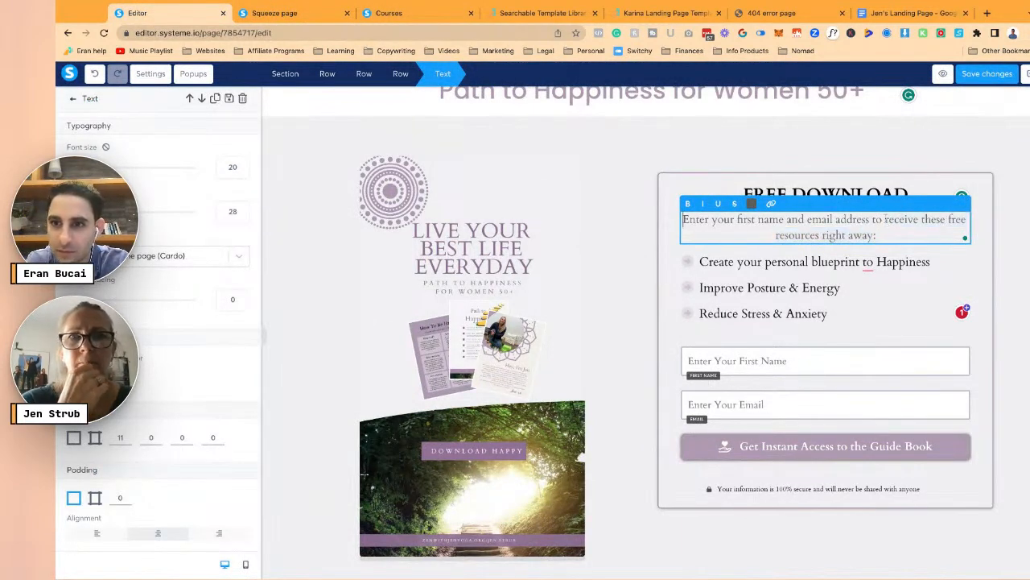
left_click(885, 219)
type("get instant access")
key("shift+End")
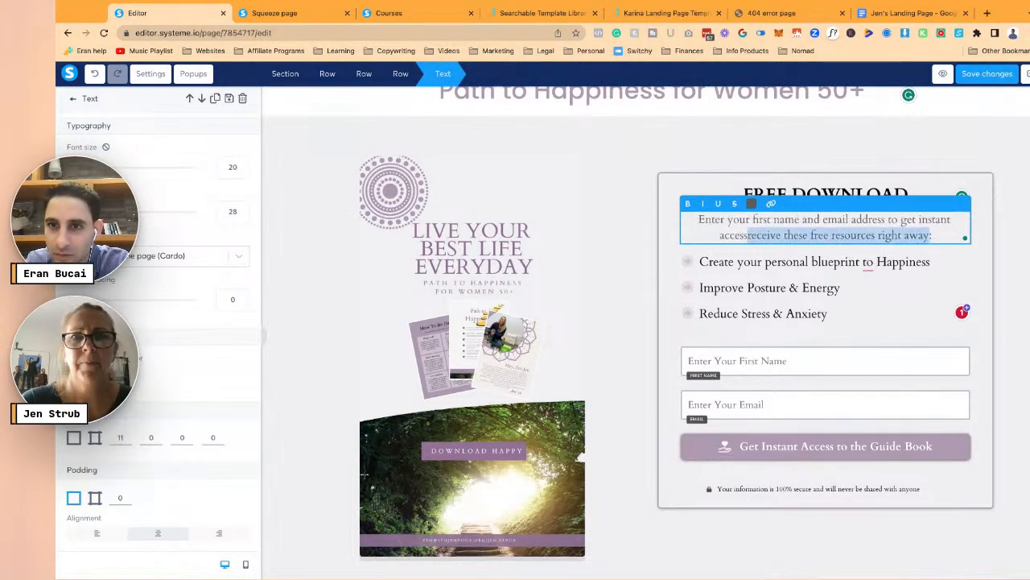
key("BackSpace")
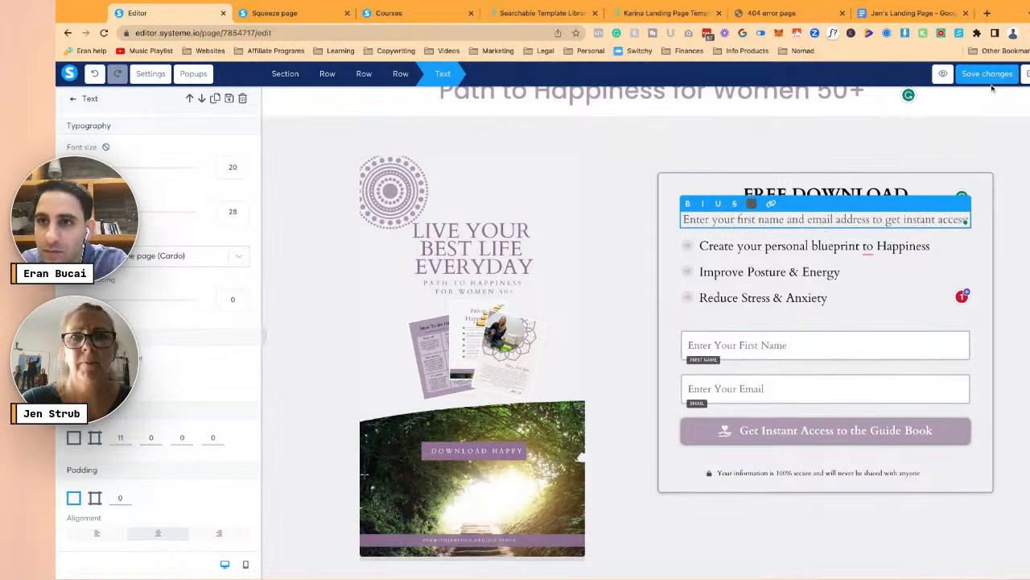
left_click(986, 73)
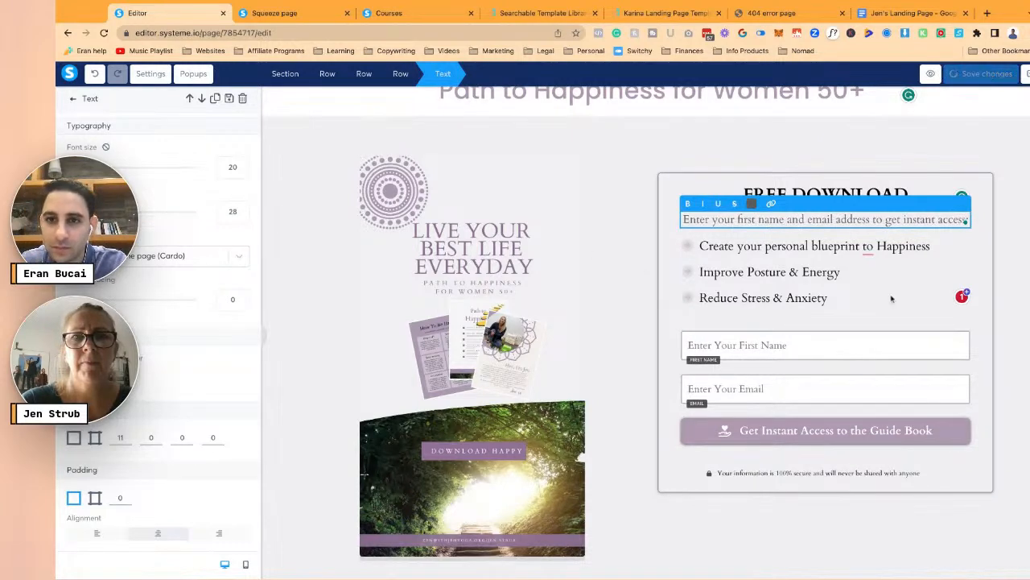
left_click(794, 247)
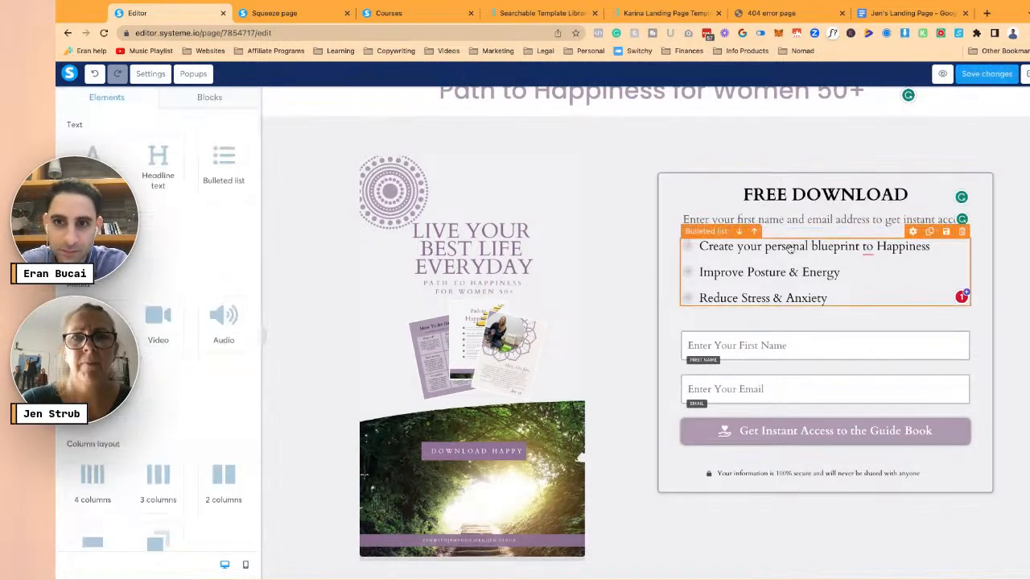
- Enlarge the bullet list font size to 24 and save
left_click(792, 248)
left_click(240, 207)
left_click(240, 207)
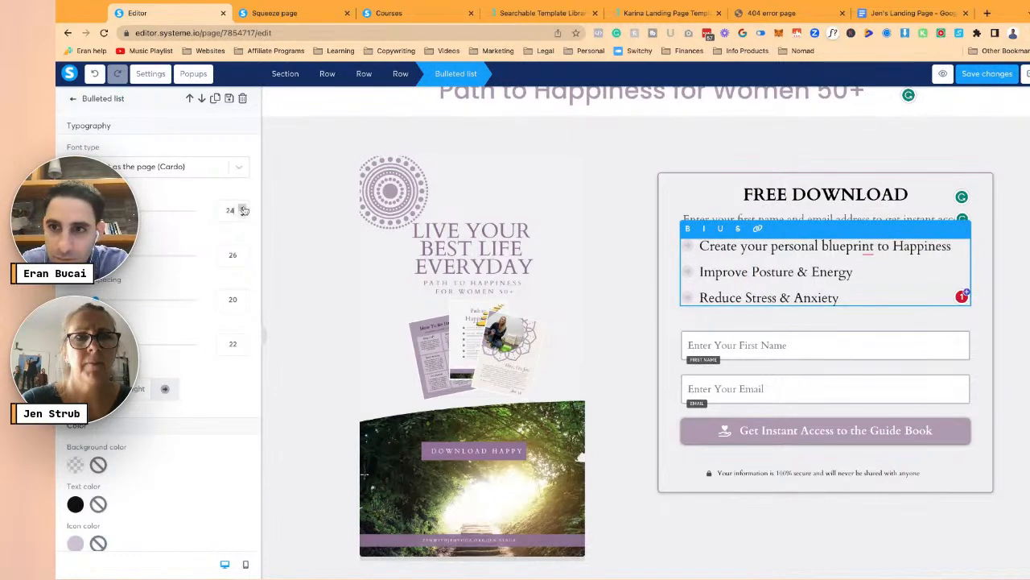
left_click(987, 74)
- Set the FREE DOWNLOAD heading to font size 32 with a bottom margin of 20
left_click(823, 198)
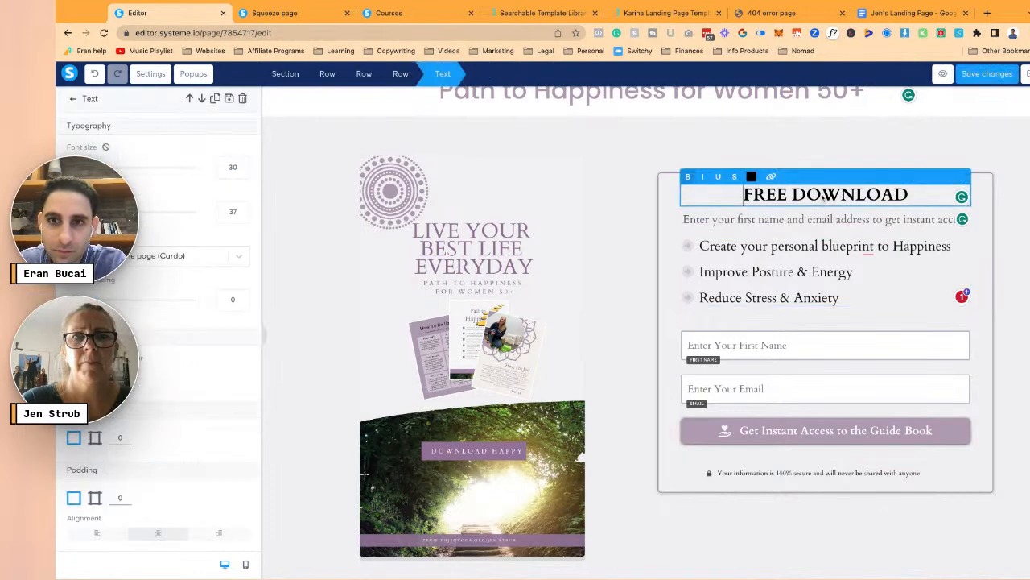
double_click(824, 198)
left_click(244, 164)
left_click(244, 164)
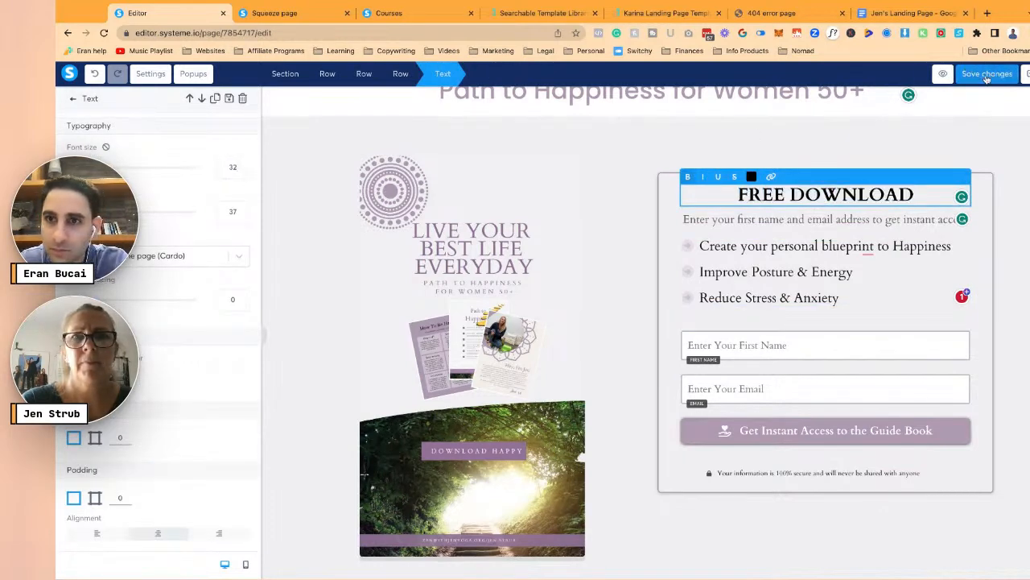
left_click(596, 260)
left_click(804, 193)
scroll(226, 311, "down", 5)
left_click(119, 296)
type("20")
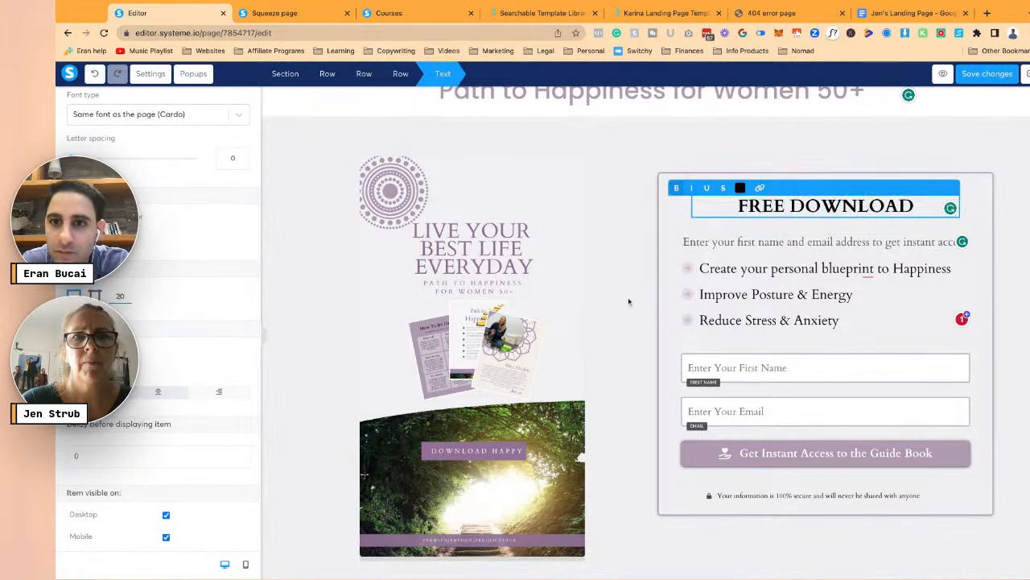
left_click(627, 298)
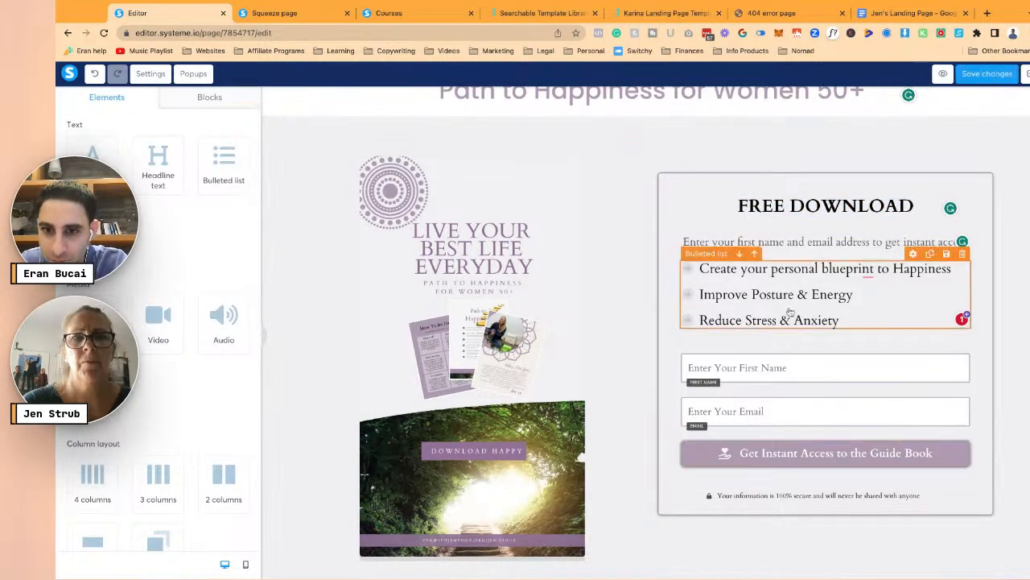
- Review the Get Instant Access button's form-submit and redirect settings
left_click(709, 455)
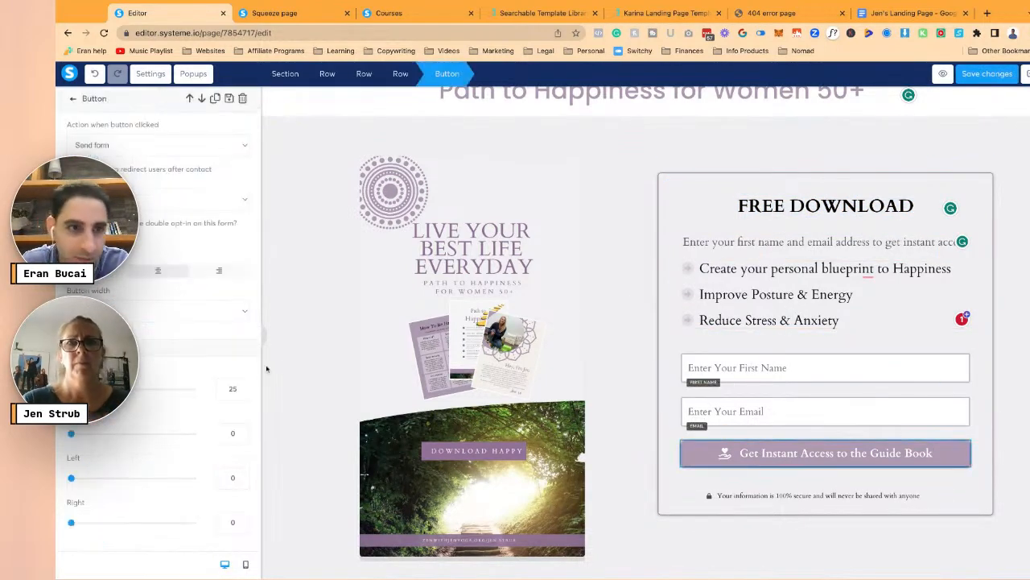
scroll(182, 402, "down", 10)
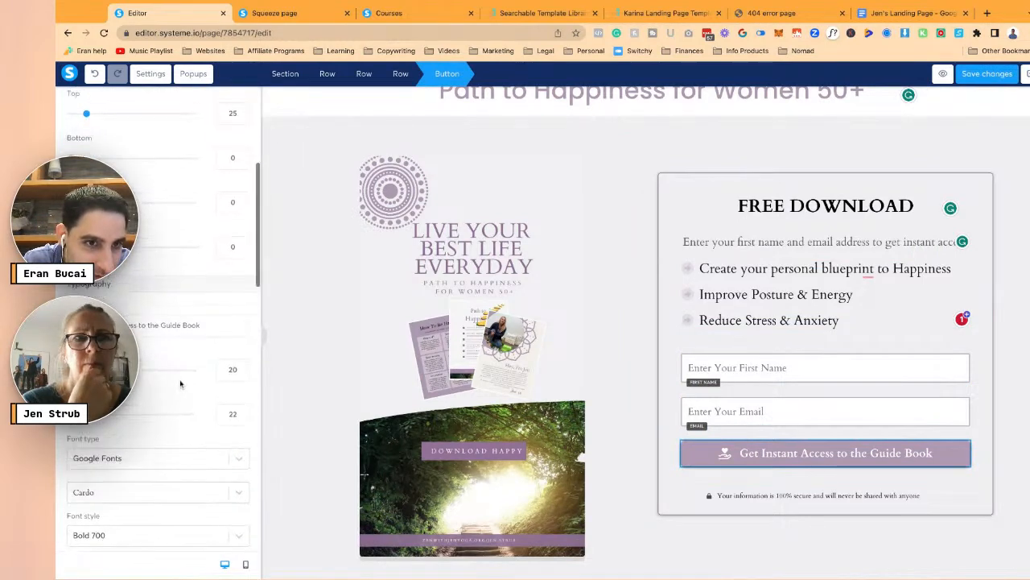
scroll(180, 377, "up", 3)
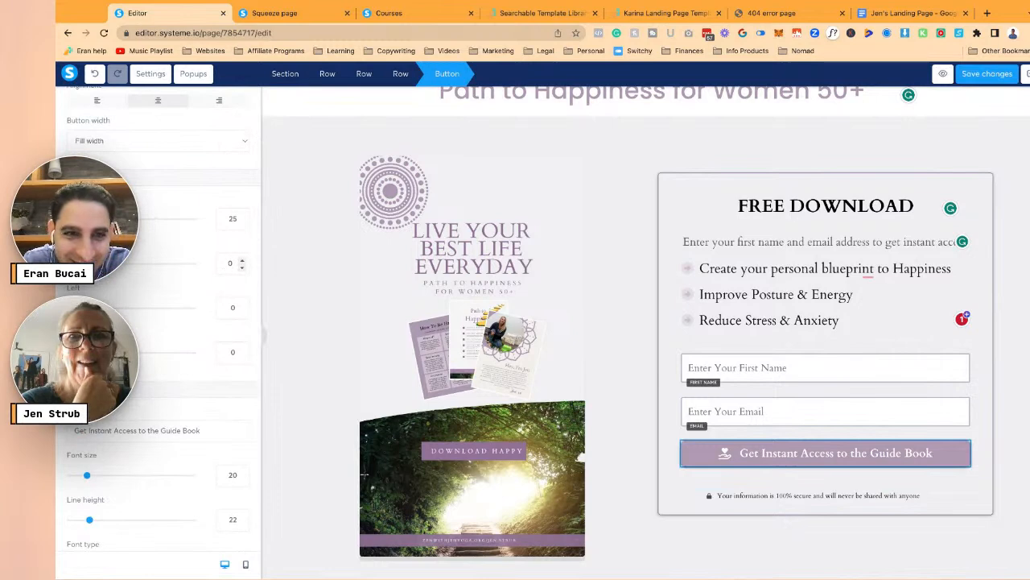
scroll(229, 218, "up", 3)
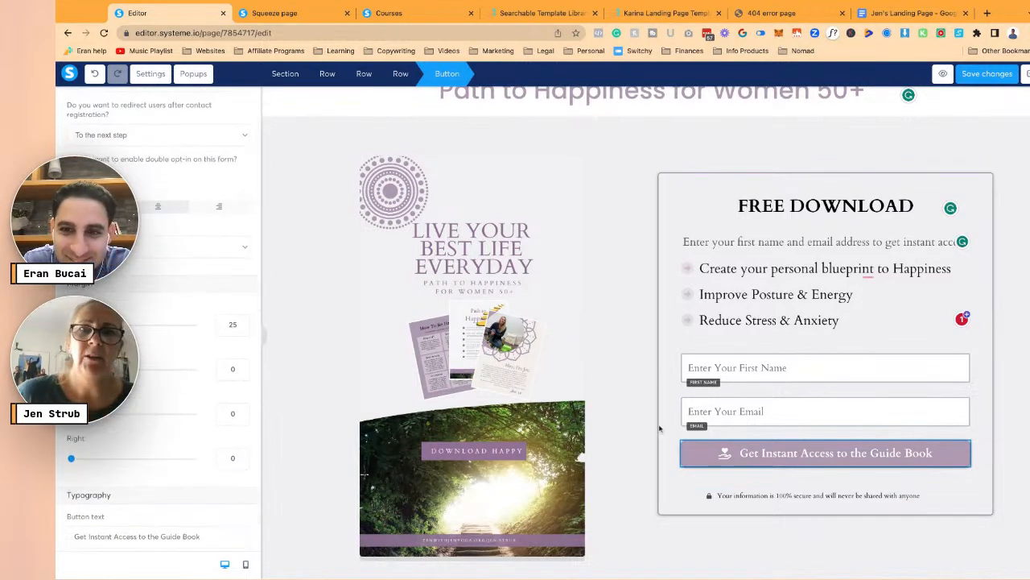
- Colour the FREE DOWNLOAD heading text with the saved mauve swatch
left_click(794, 206)
triple_click(795, 205)
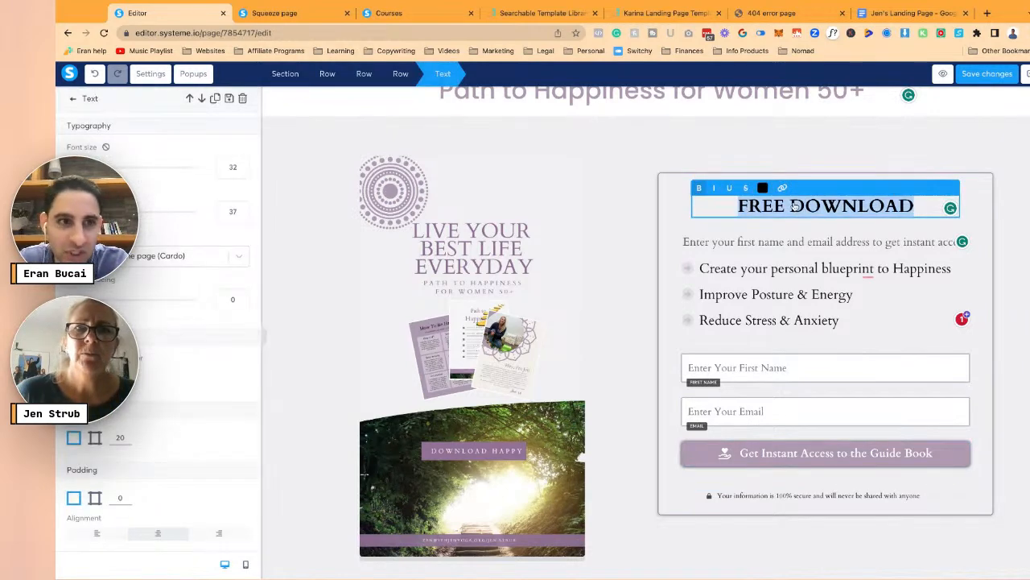
left_click(763, 188)
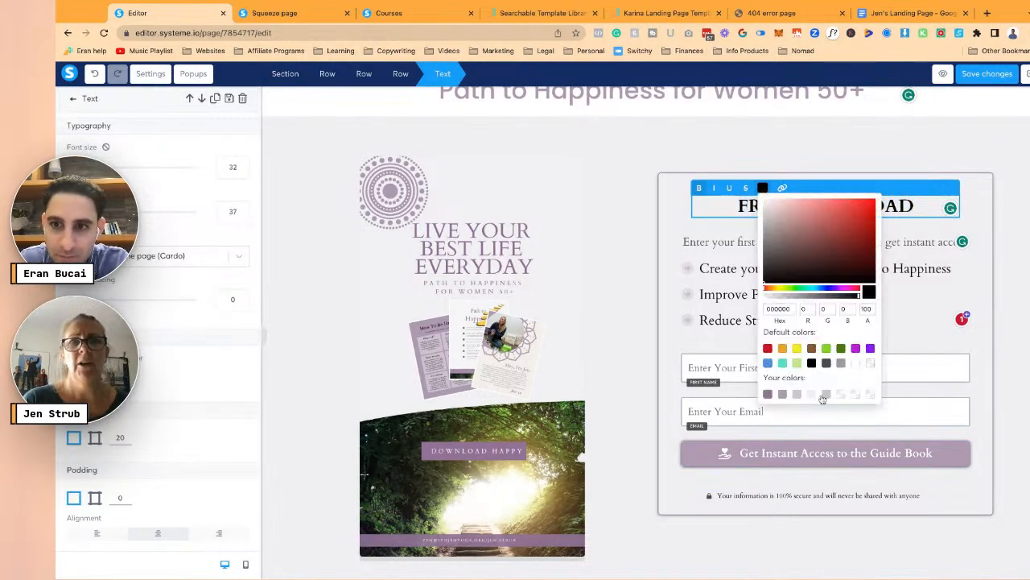
left_click(768, 394)
left_click(546, 231)
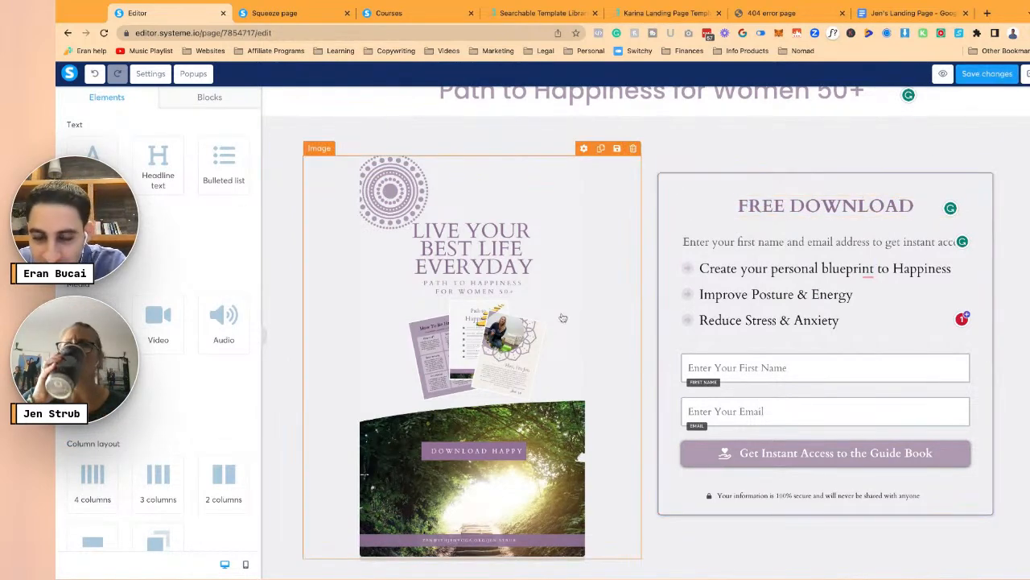
- Review the opt-in box's mid shadow, 1px solid border and 5px corners, then save
left_click(673, 196)
scroll(217, 417, "down", 3)
scroll(217, 417, "down", 5)
scroll(211, 418, "up", 8)
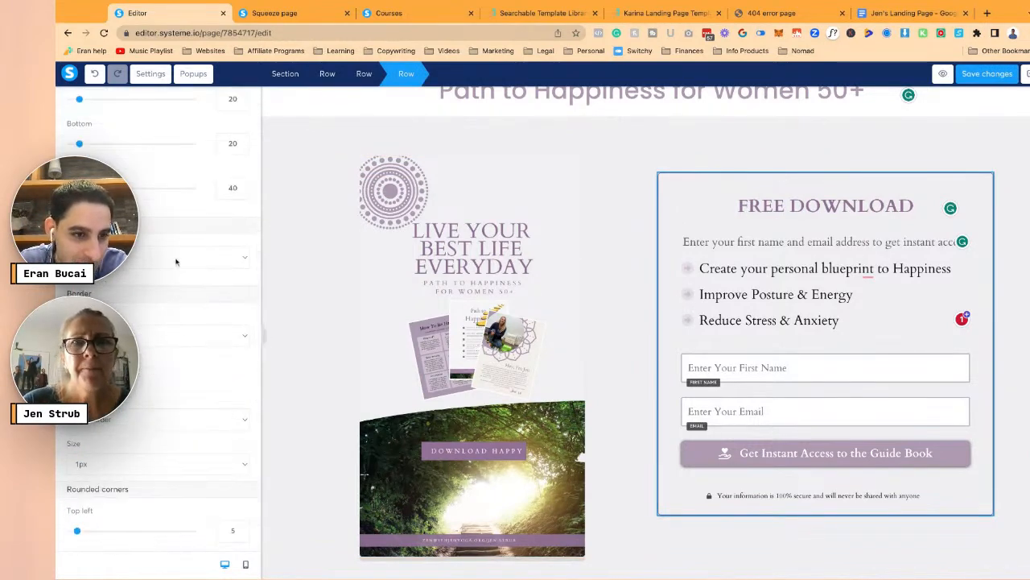
scroll(176, 260, "down", 1)
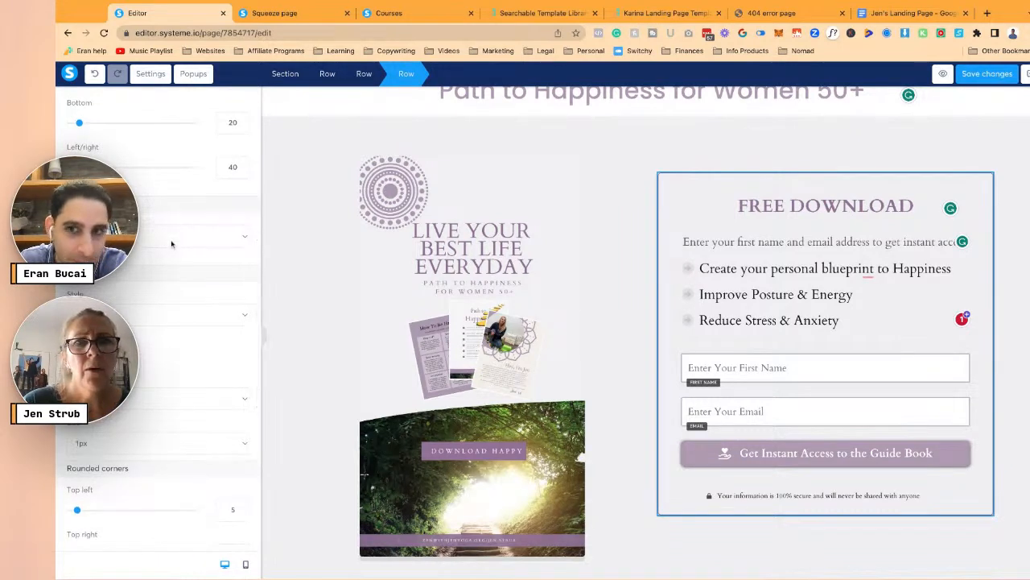
left_click(287, 233)
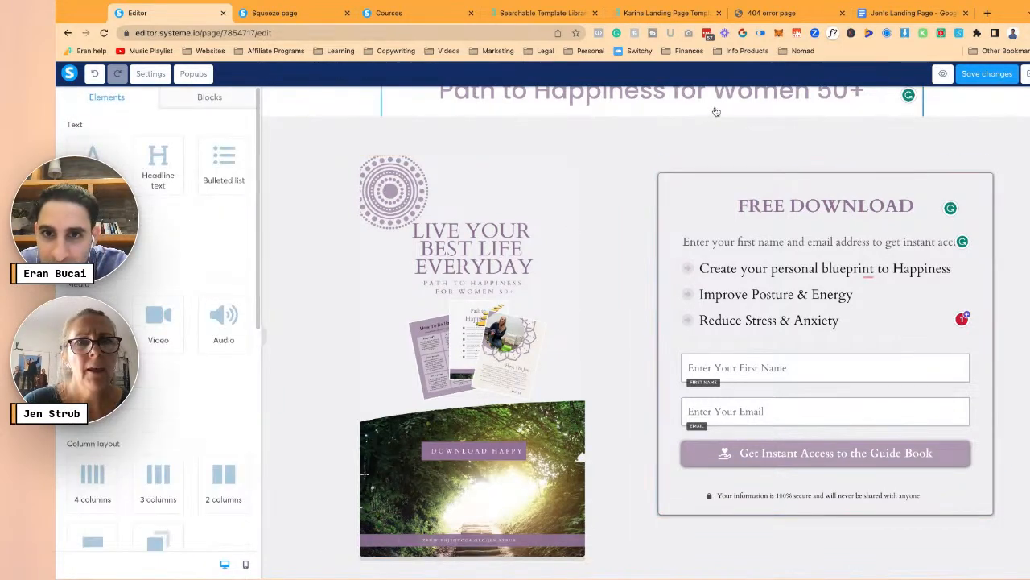
left_click(962, 76)
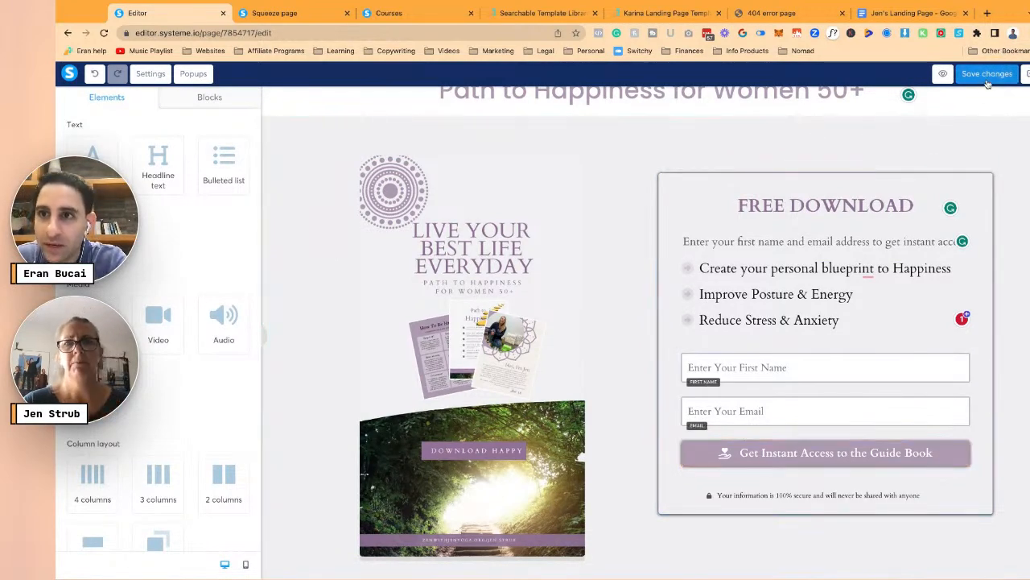
left_click(983, 75)
- Preview the page with its mauve heading, then return to the editor's SEO and tracking settings
left_click(489, 158)
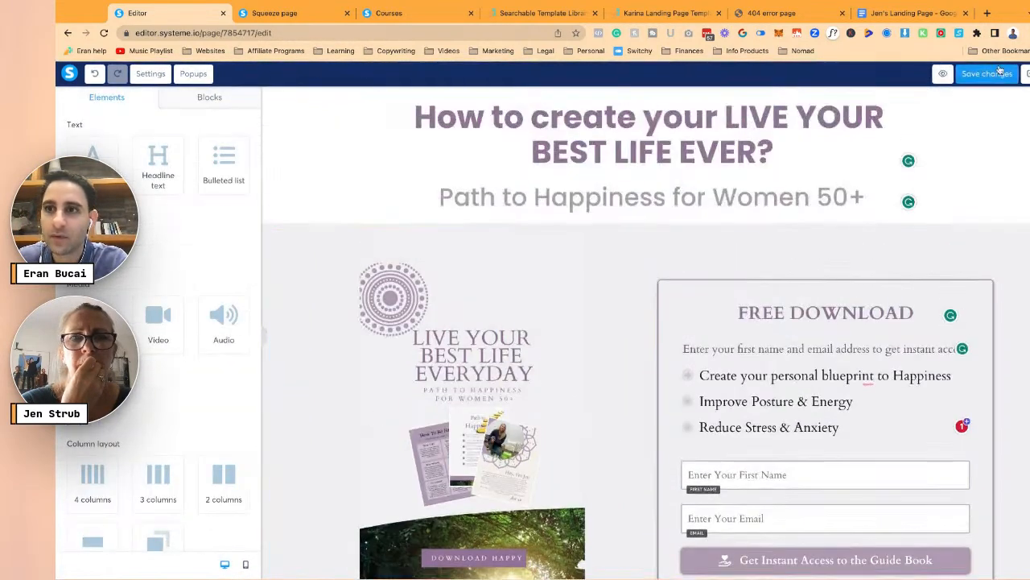
left_click(942, 73)
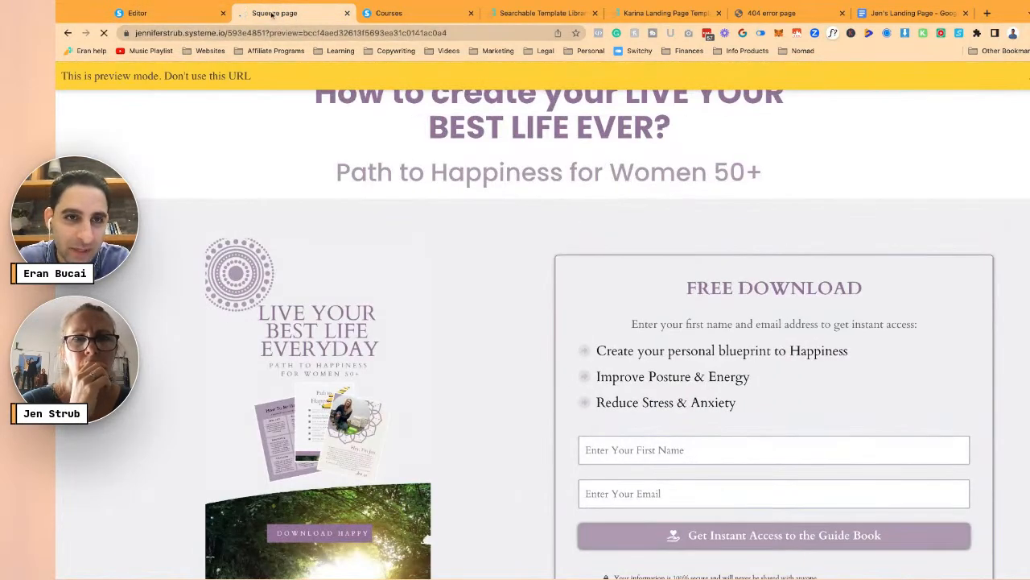
left_click(173, 13)
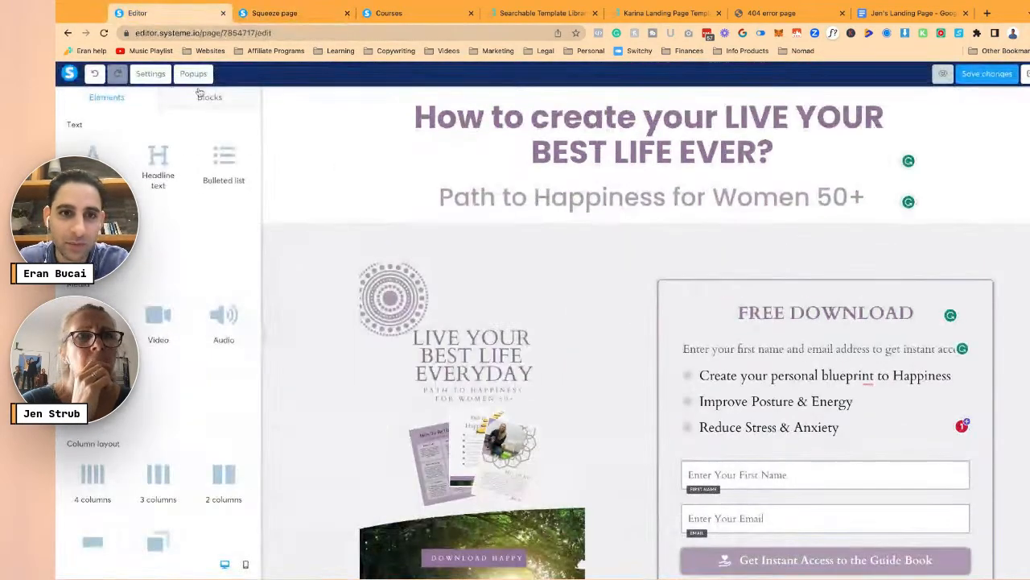
left_click(150, 74)
scroll(161, 161, "down", 10)
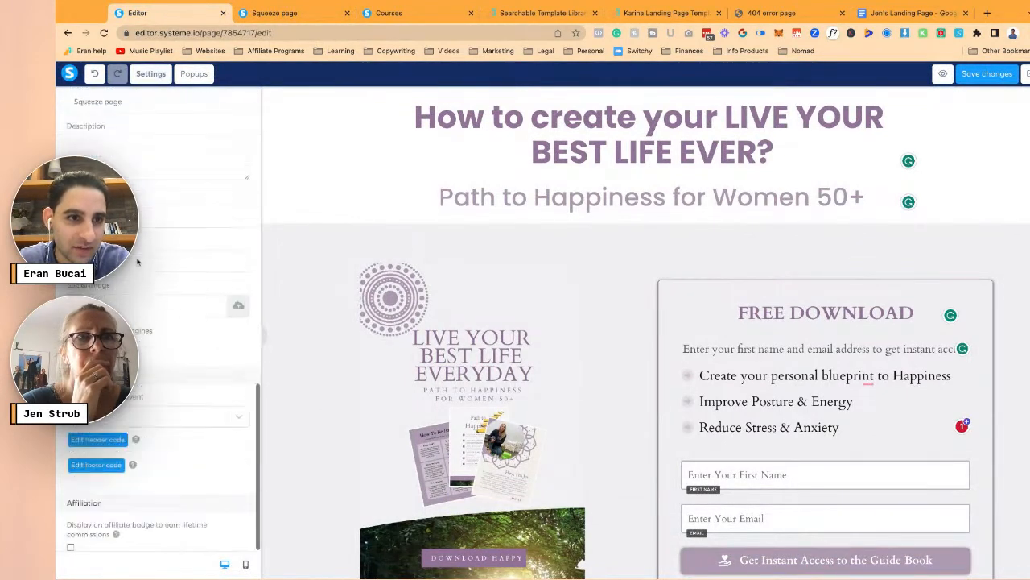
scroll(160, 169, "up", 2)
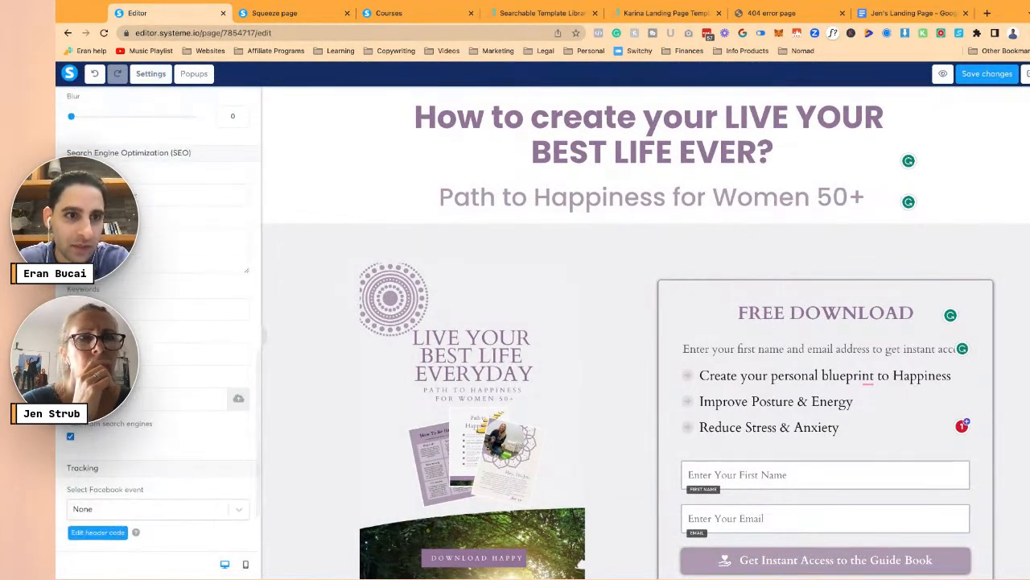
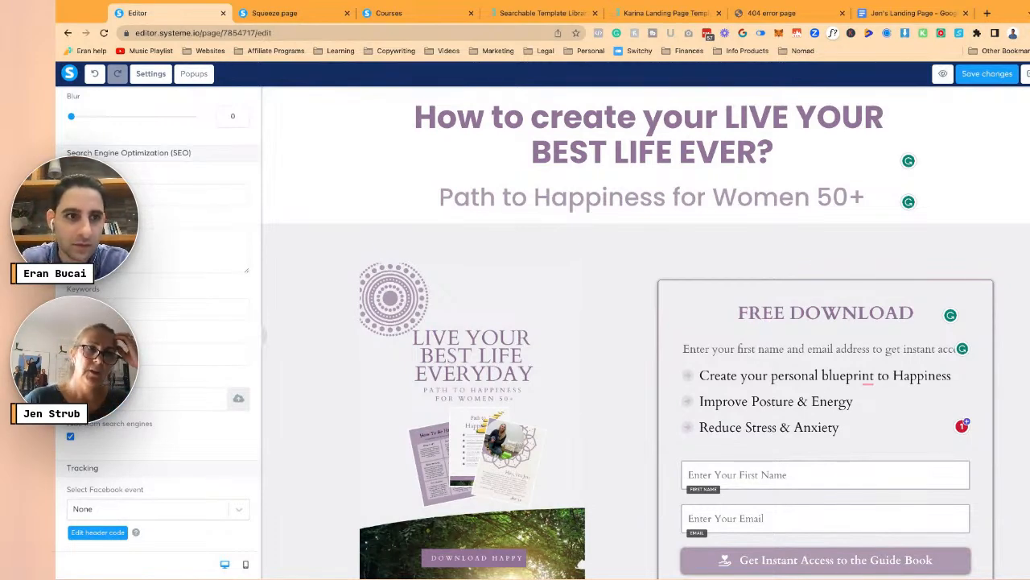
- Rewrite the SEO description as 'Free PDF download to give women 50+ a path to happiness', removing leftover text
left_click(607, 144)
left_click(613, 145)
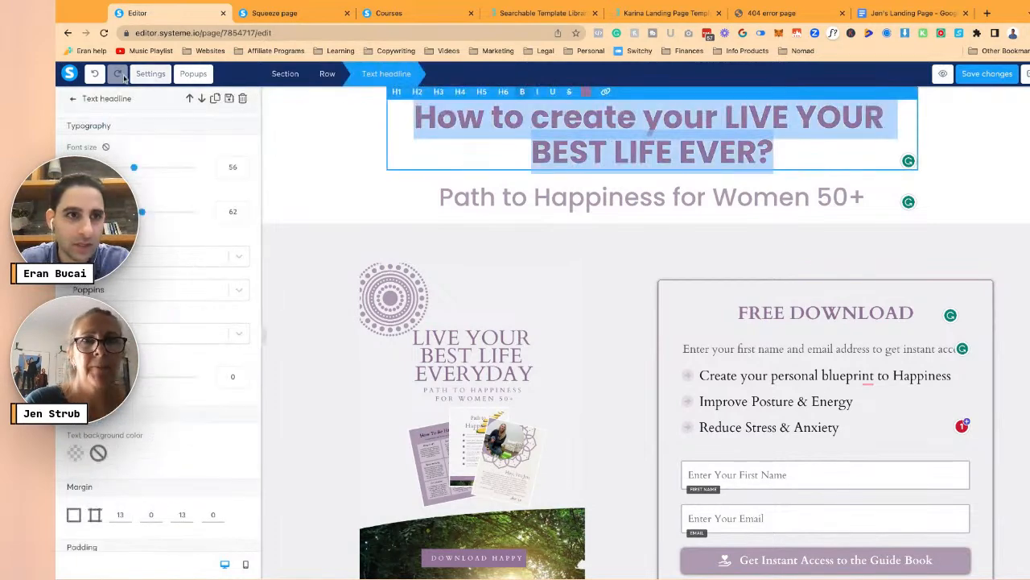
left_click(151, 74)
scroll(148, 368, "down", 5)
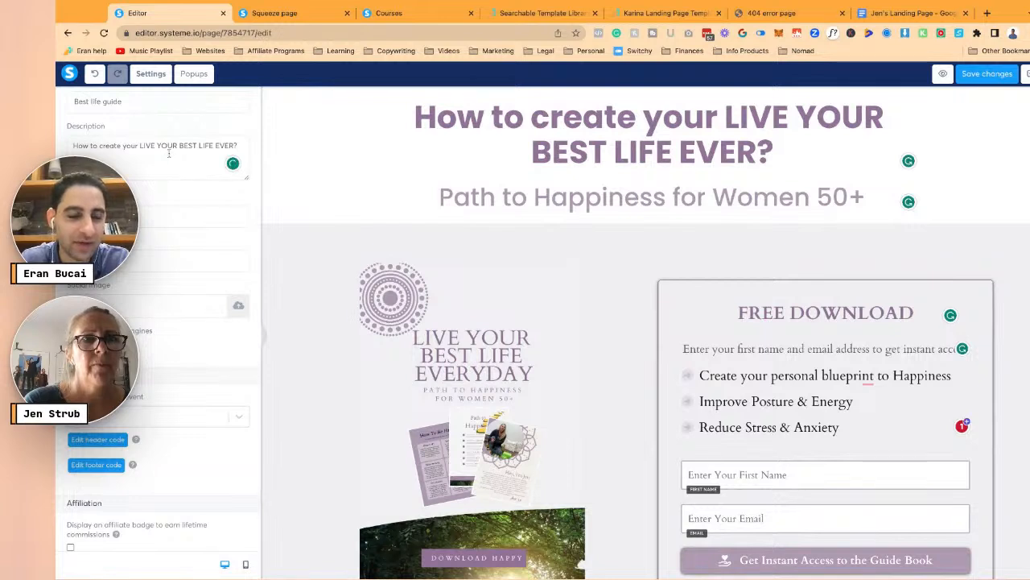
type("Path to Happine")
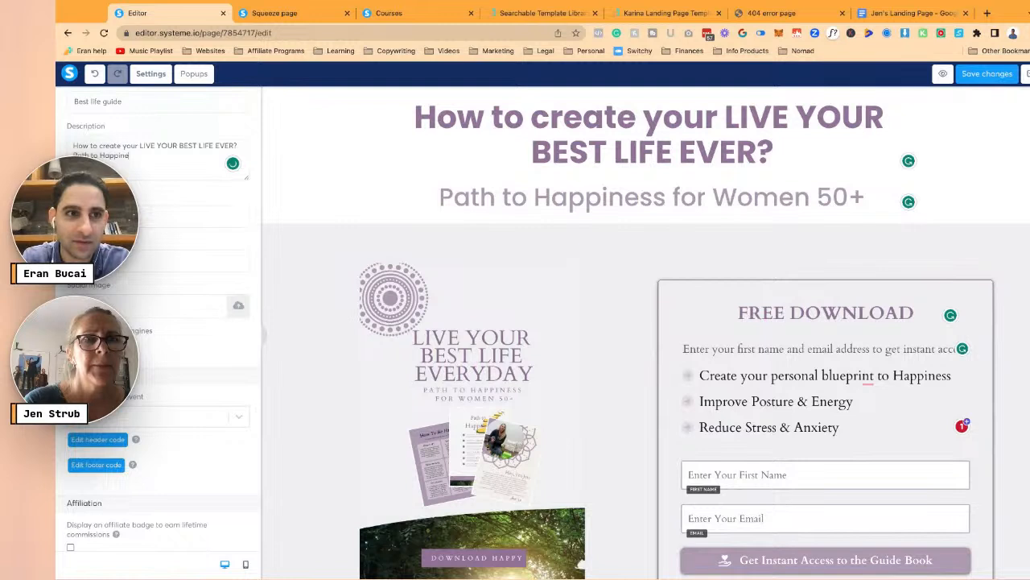
type("men 50+")
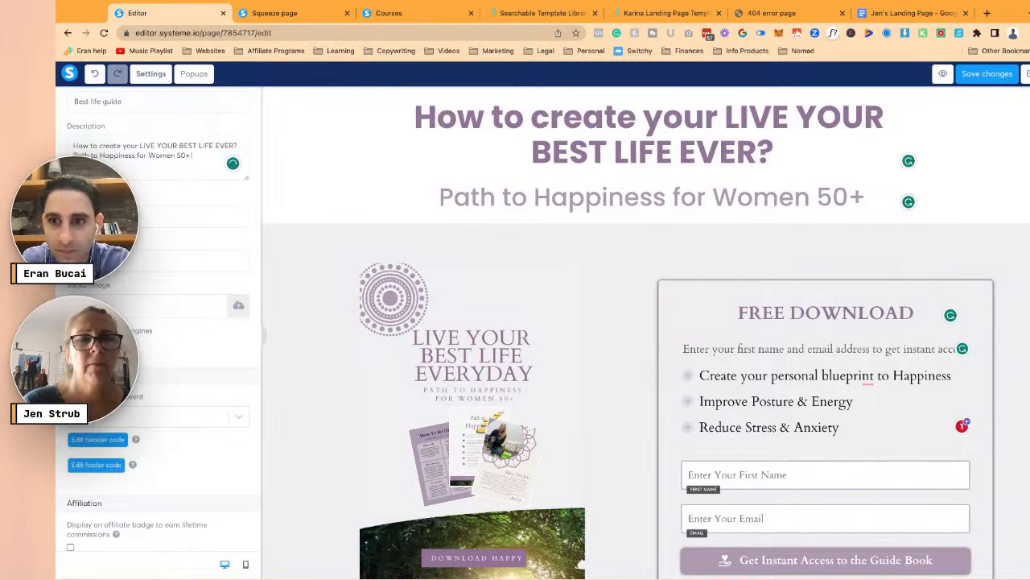
type("Free PDF download")
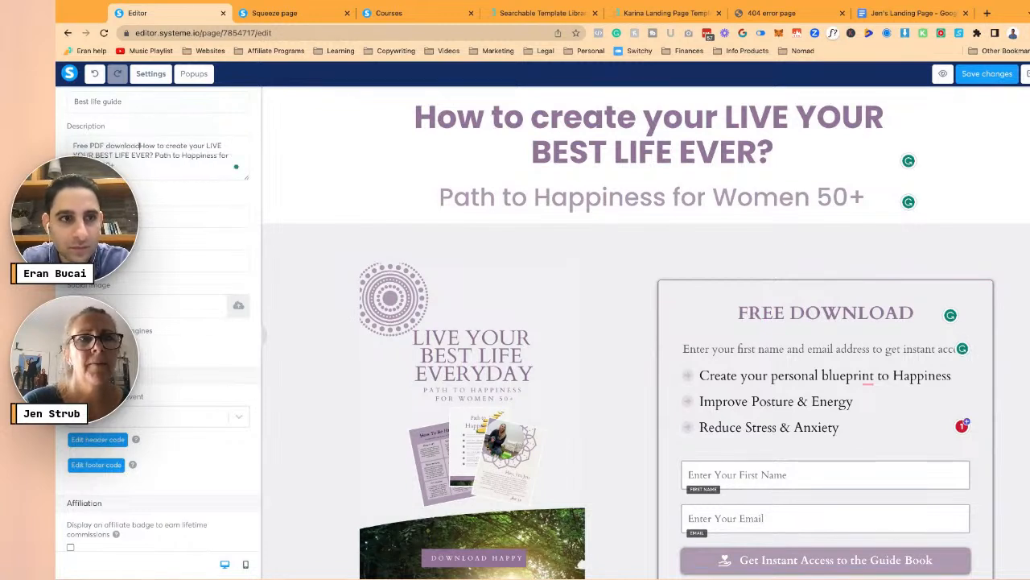
type(" to help")
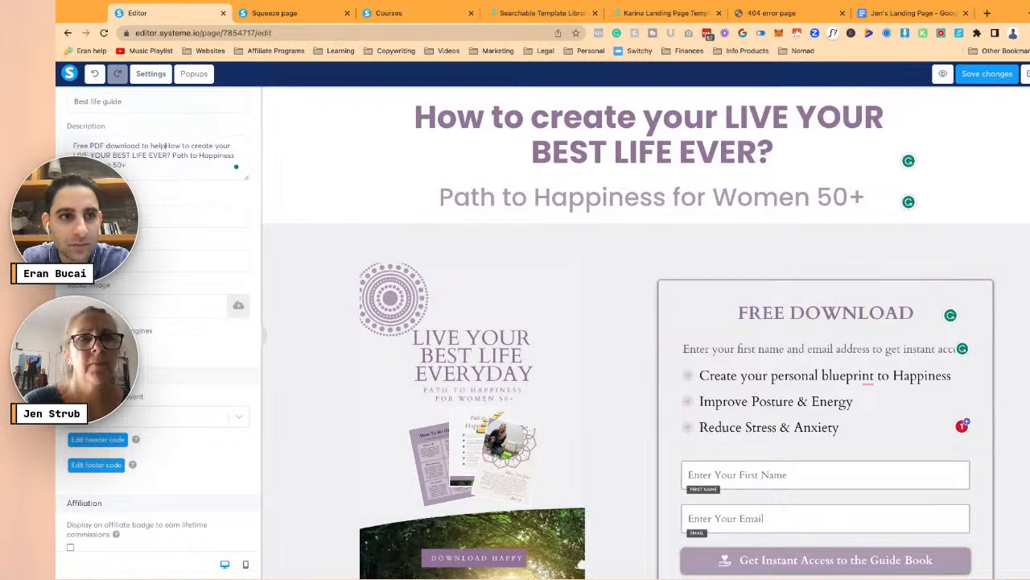
key("BackSpace")
key("BackSpace")
key("BackSpace")
key("BackSpace")
key("BackSpace")
type("give ")
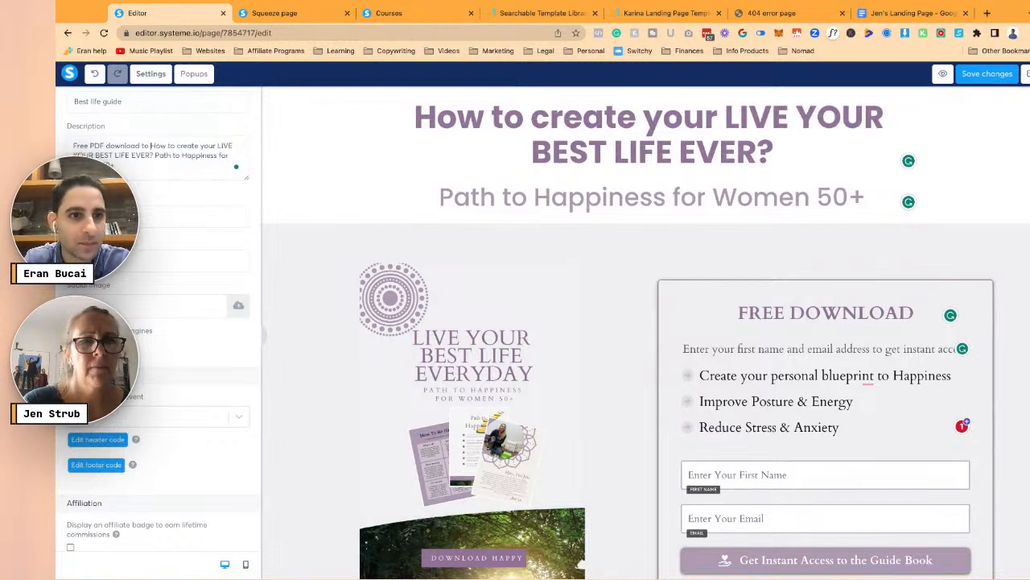
type("women 50")
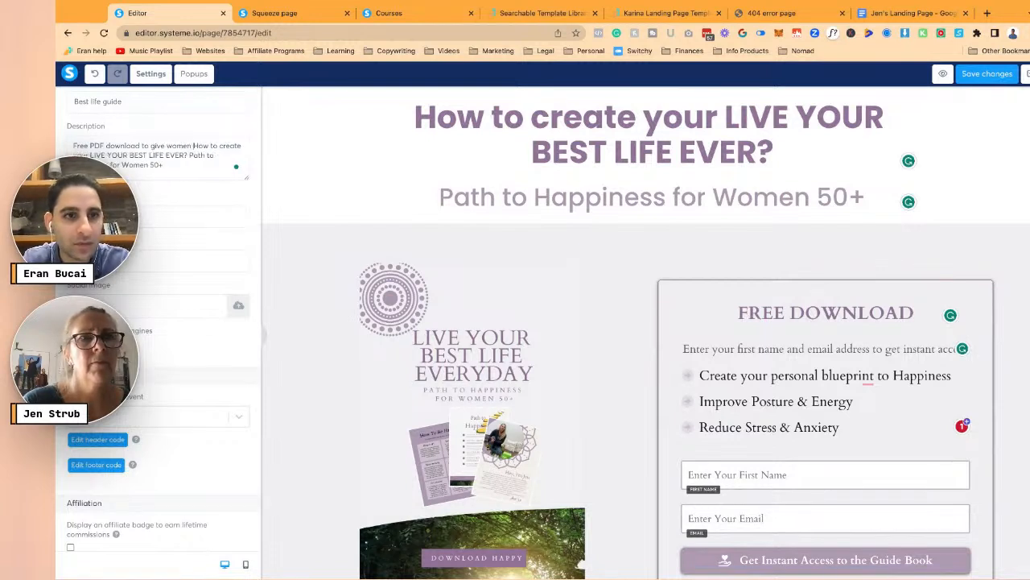
type("+ a path to happ")
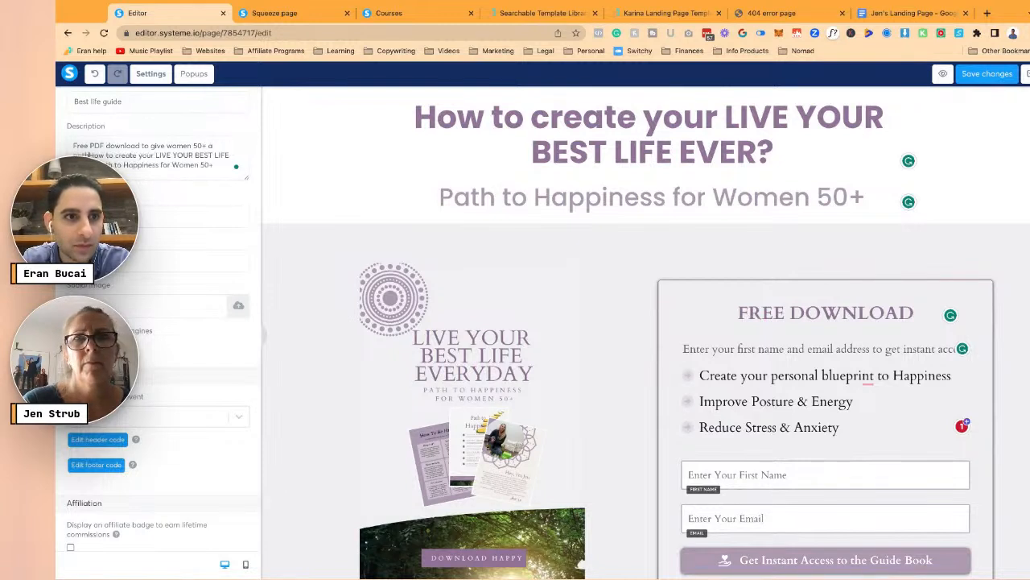
type("iness and ")
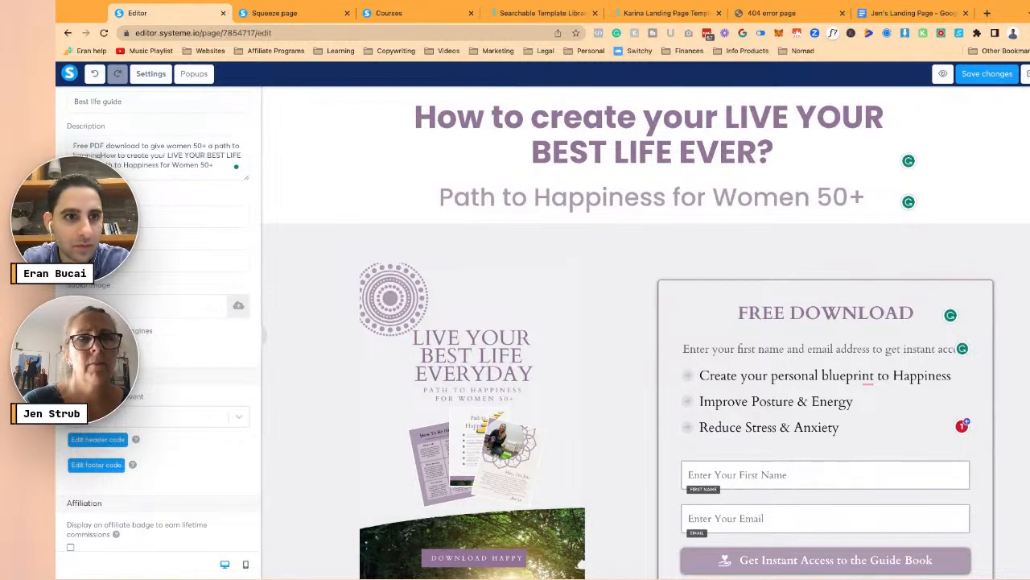
type("learn how")
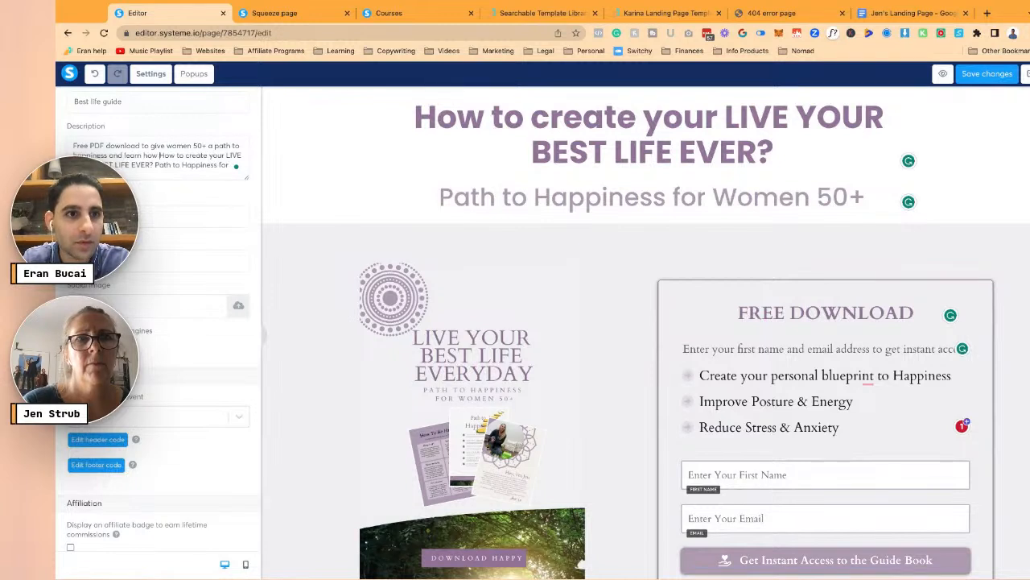
key("Delete")
key("Delete")
key("Delete")
key("Delete")
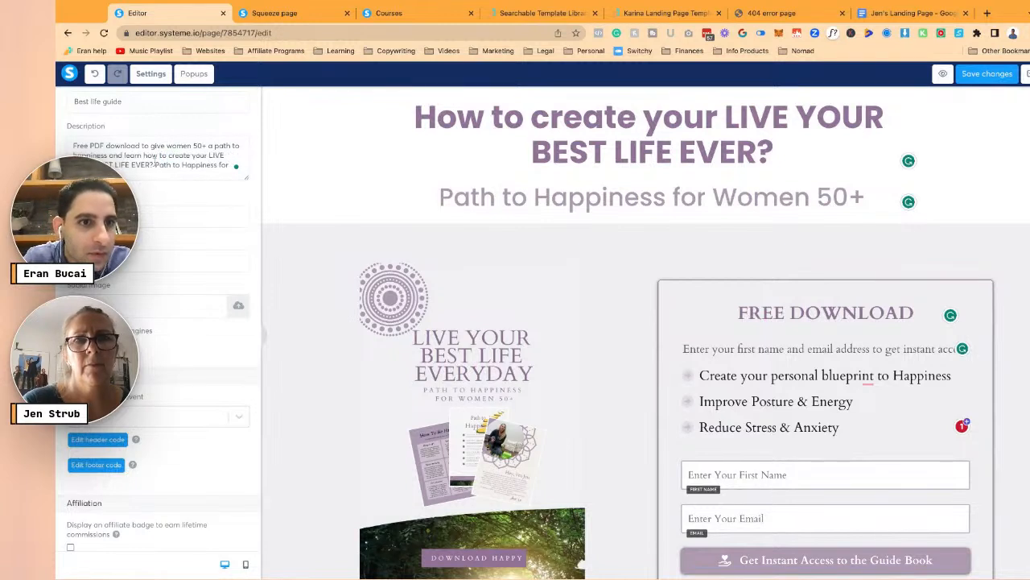
key("ctrl+shift+End")
key("Delete")
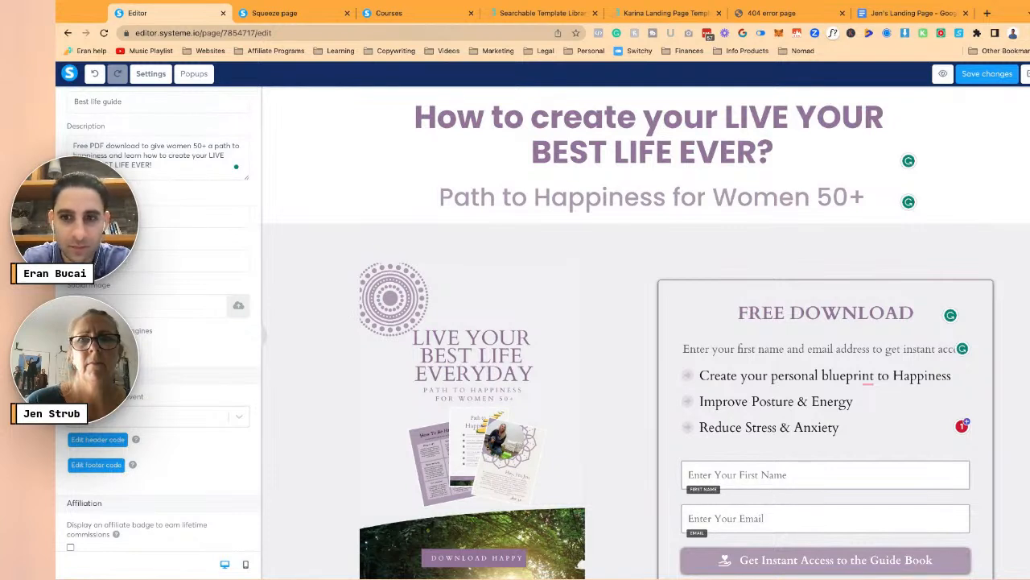
- Colour all three bullet points with the saved purple-grey swatch
left_click(407, 414)
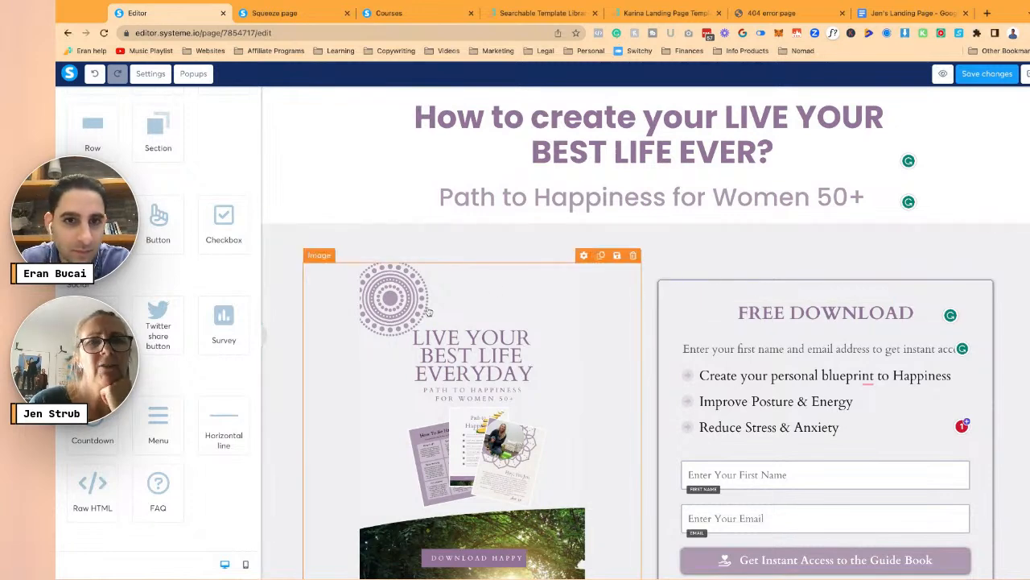
left_click(150, 74)
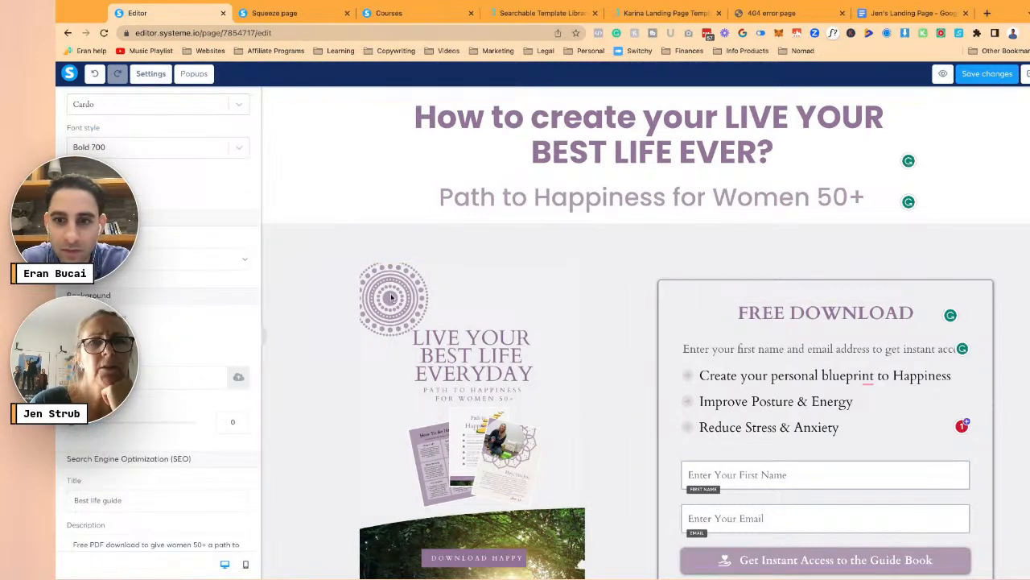
left_click(749, 392)
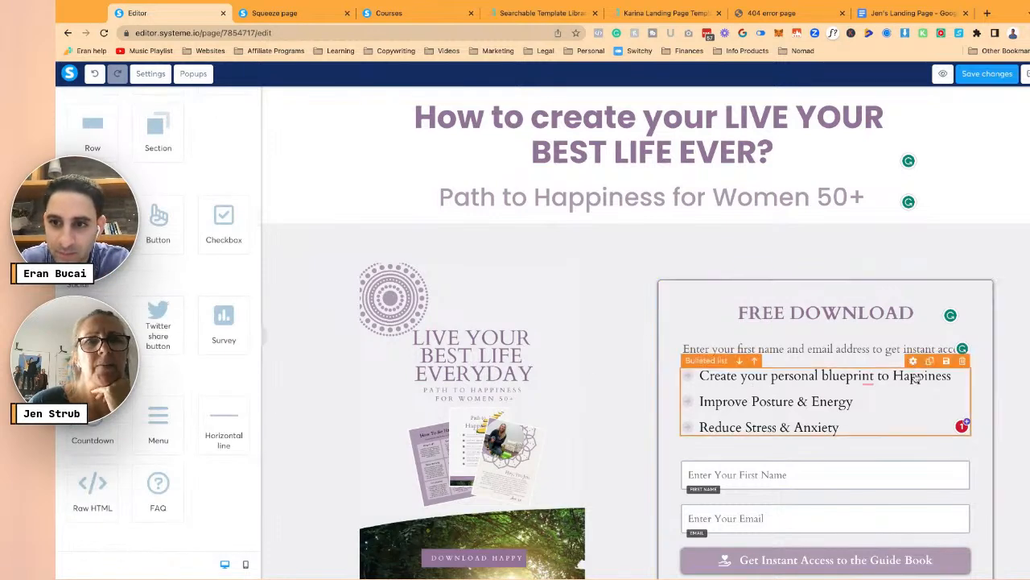
left_click(751, 401)
key("ctrl+a")
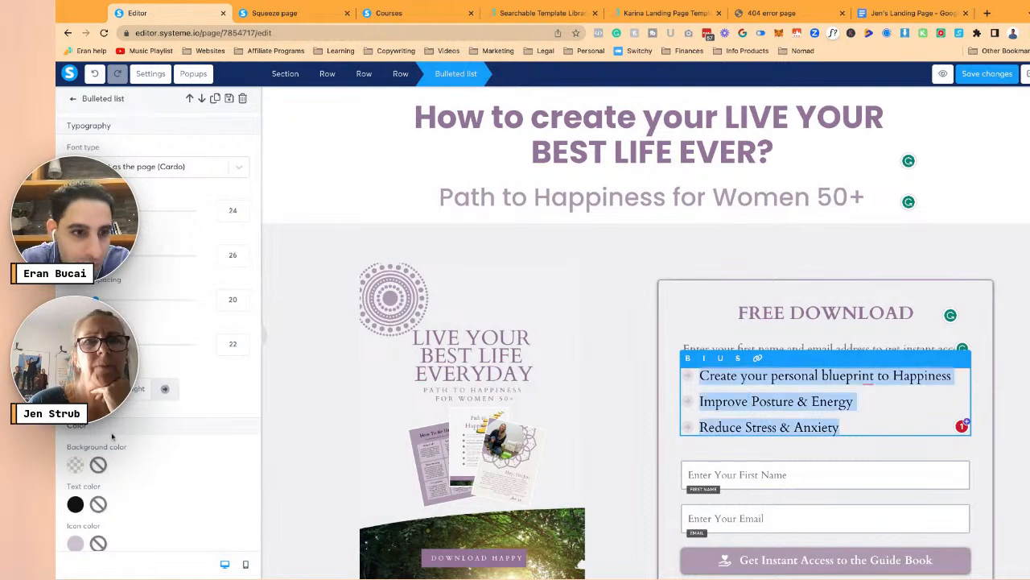
scroll(121, 419, "down", 1)
left_click(75, 416)
scroll(182, 443, "down", 1)
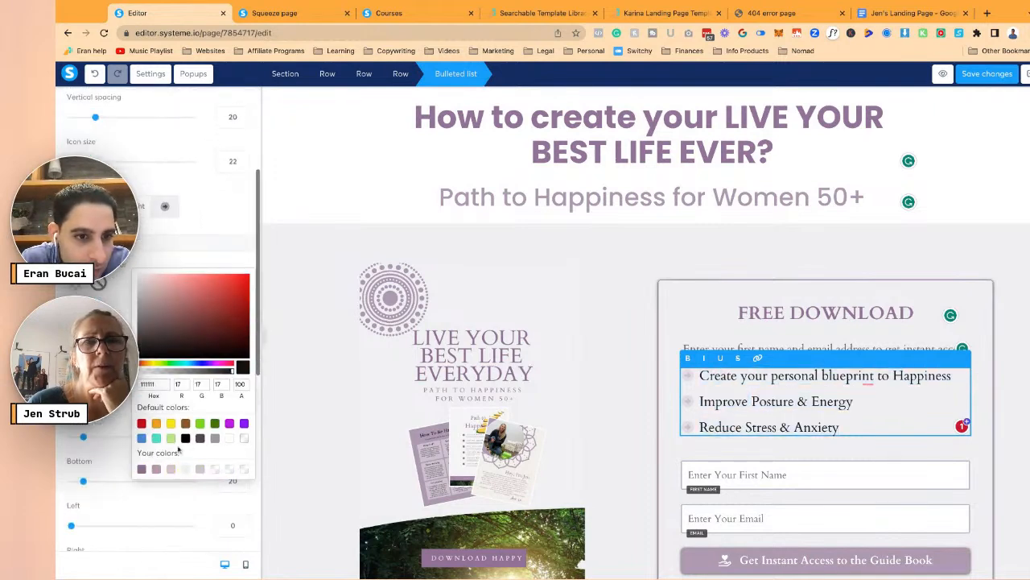
left_click(142, 469)
left_click(344, 436)
left_click(344, 435)
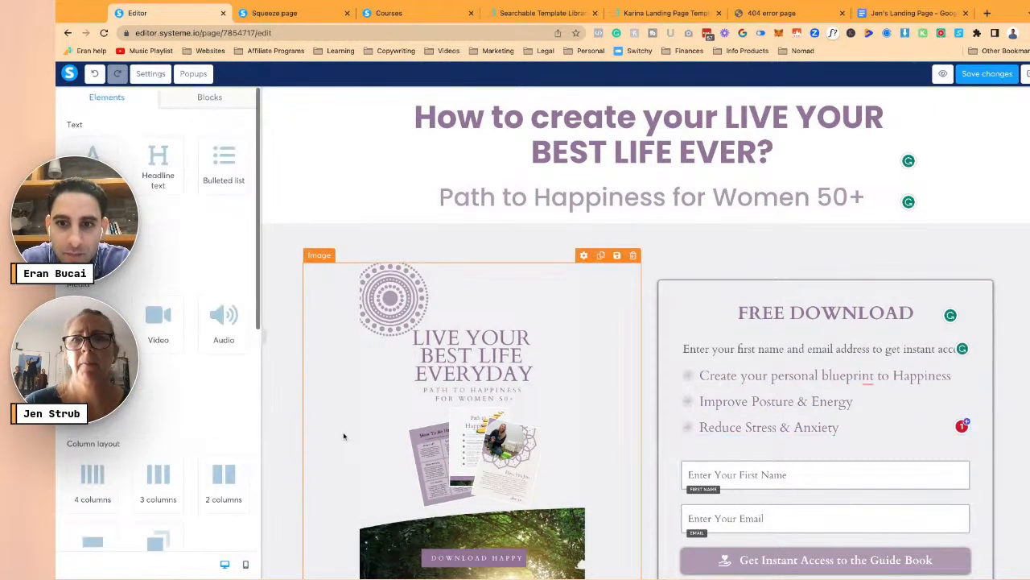
- Correct the misspelled ending of the author name in the page SEO settings
left_click(151, 74)
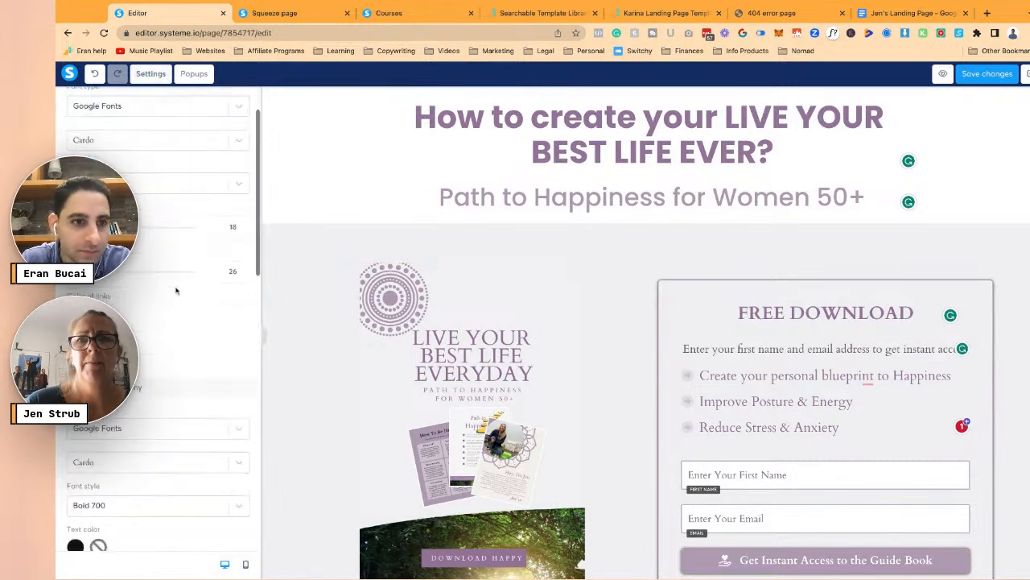
scroll(177, 290, "down", 10)
scroll(177, 290, "up", 2)
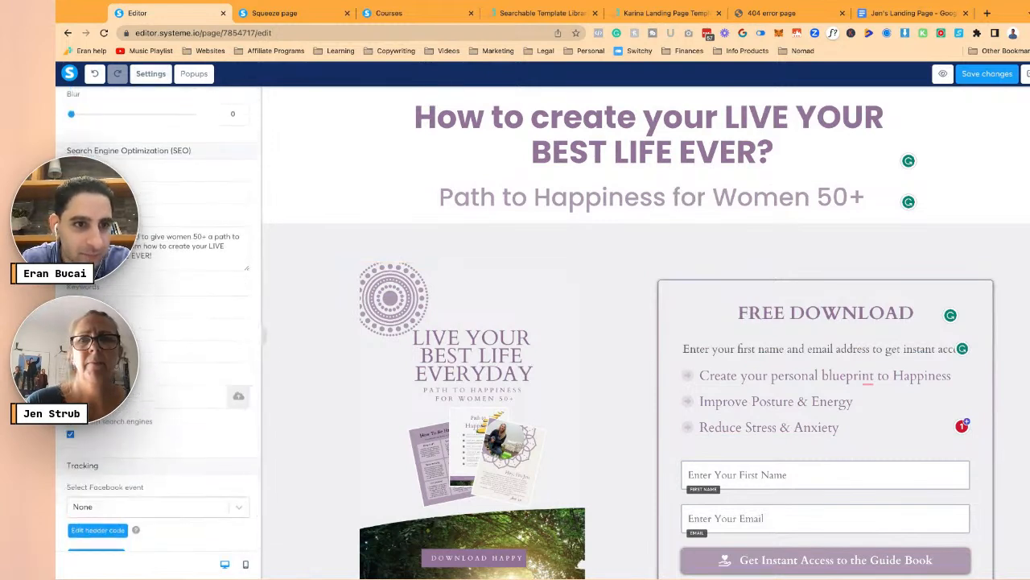
scroll(215, 356, "down", 2)
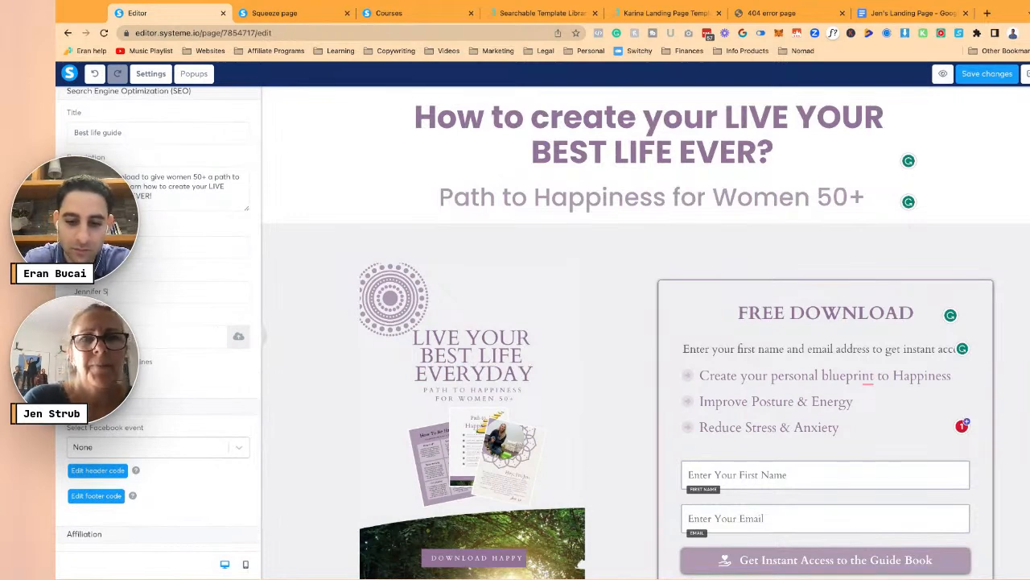
key("BackSpace")
key("BackSpace")
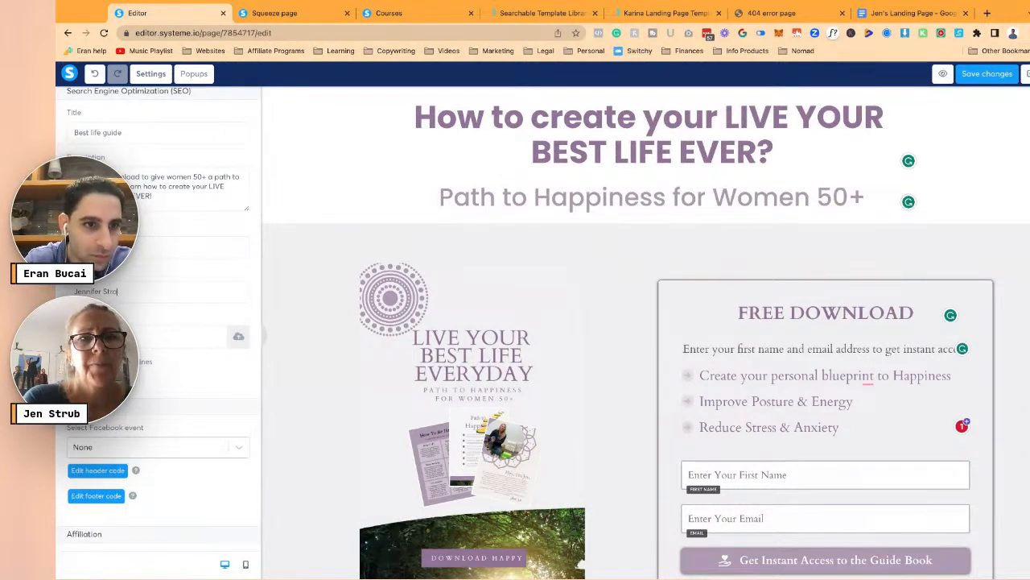
- Upload an image file from the computer for the page's social sharing image
left_click(238, 336)
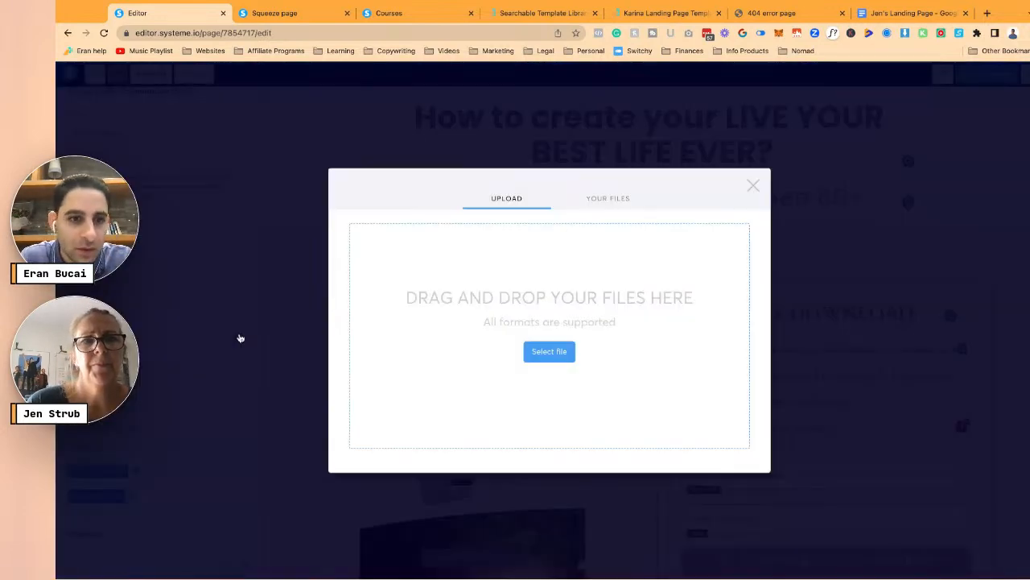
left_click(753, 186)
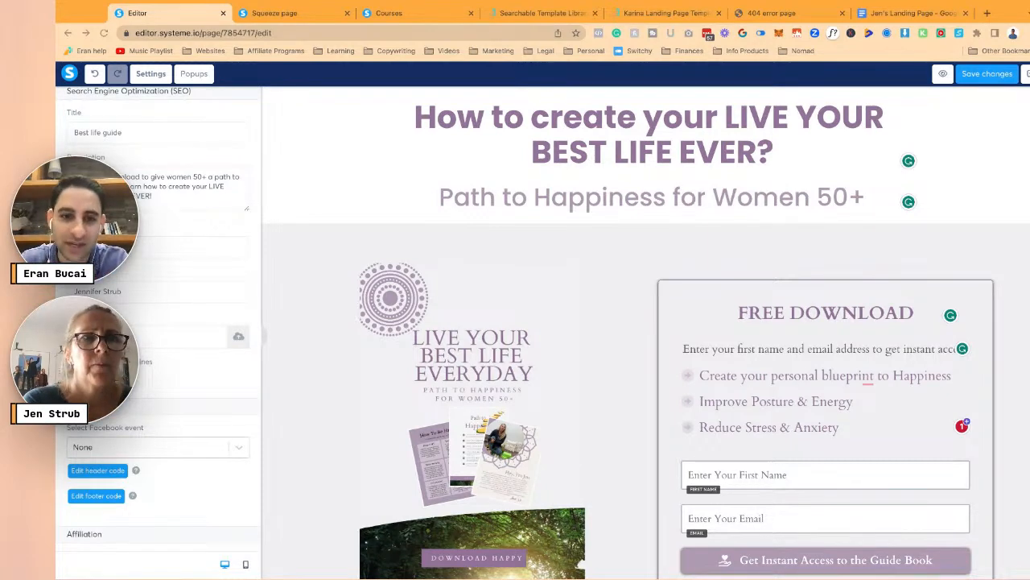
left_click(427, 379)
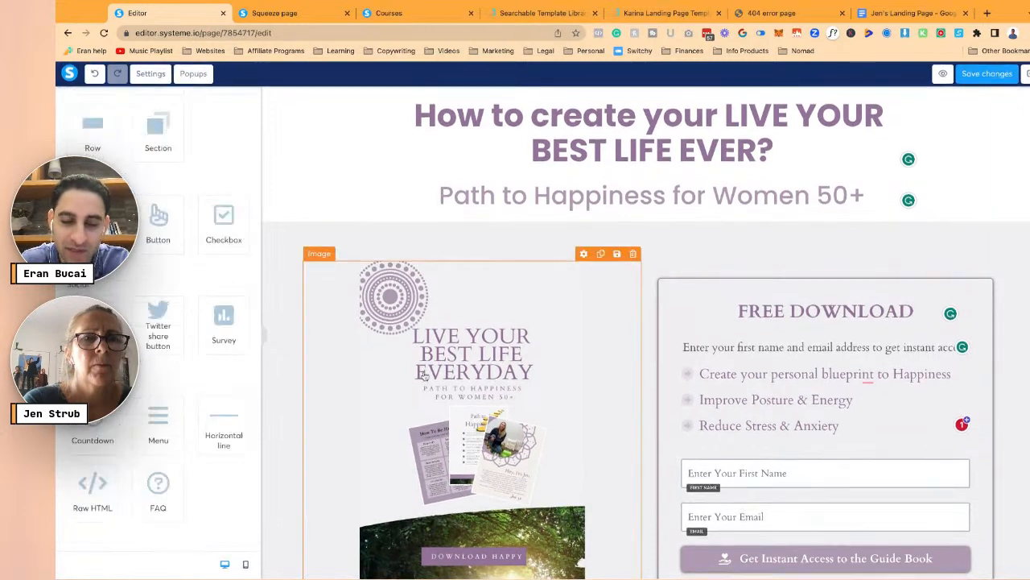
scroll(425, 376, "down", 1)
scroll(424, 372, "down", 1)
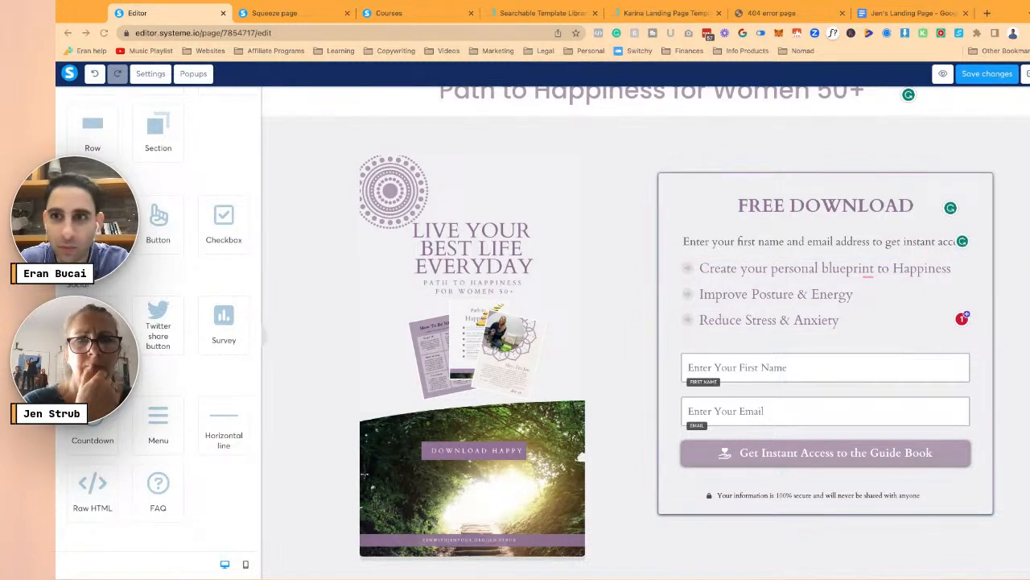
left_click(150, 73)
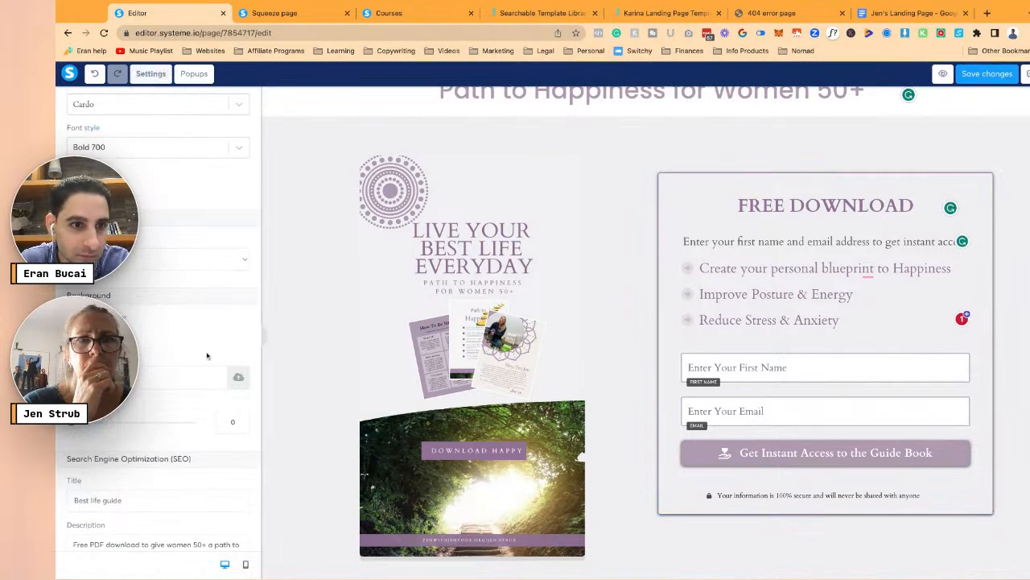
scroll(201, 348, "down", 5)
left_click(235, 307)
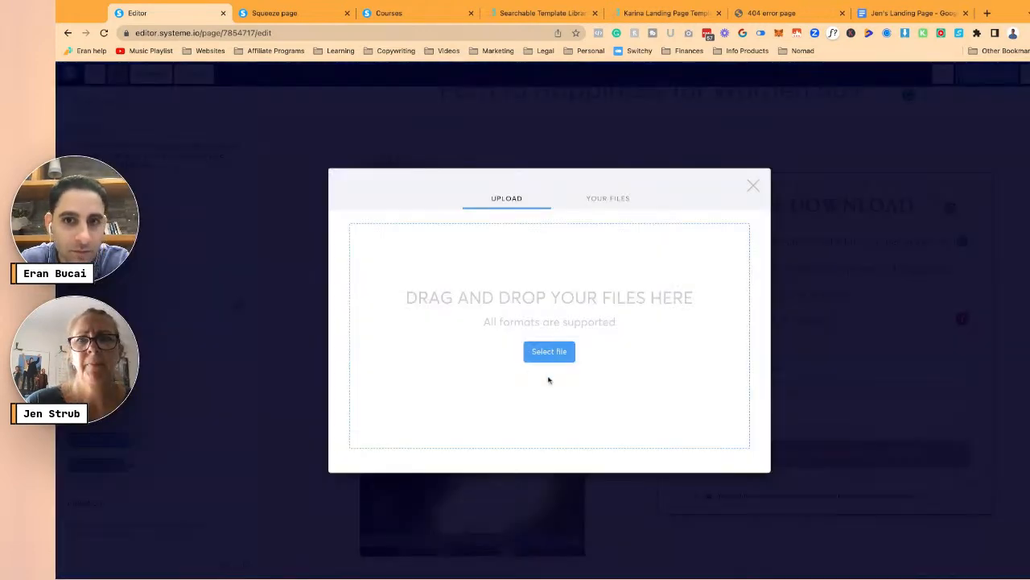
left_click(548, 352)
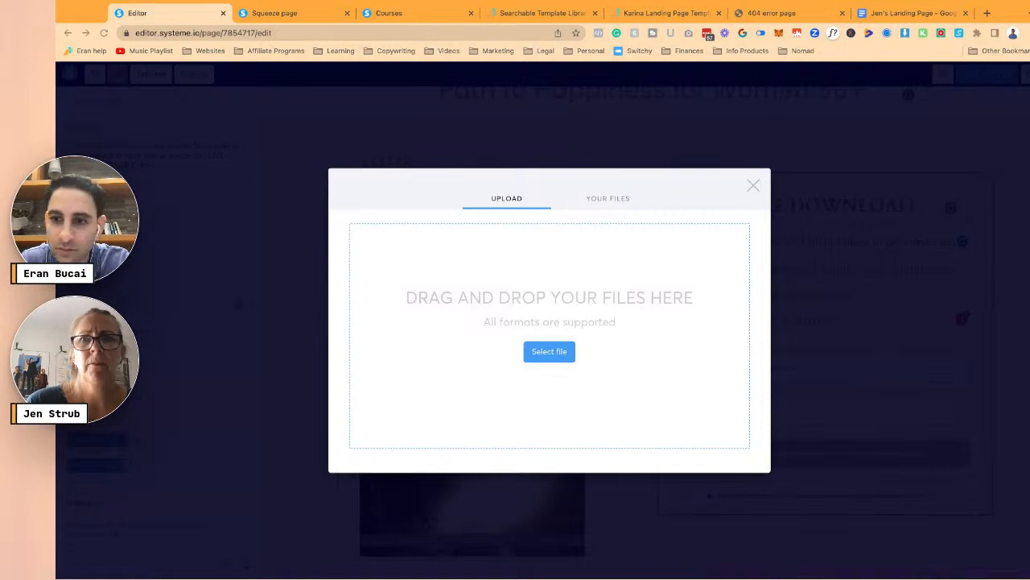
double_click(600, 343)
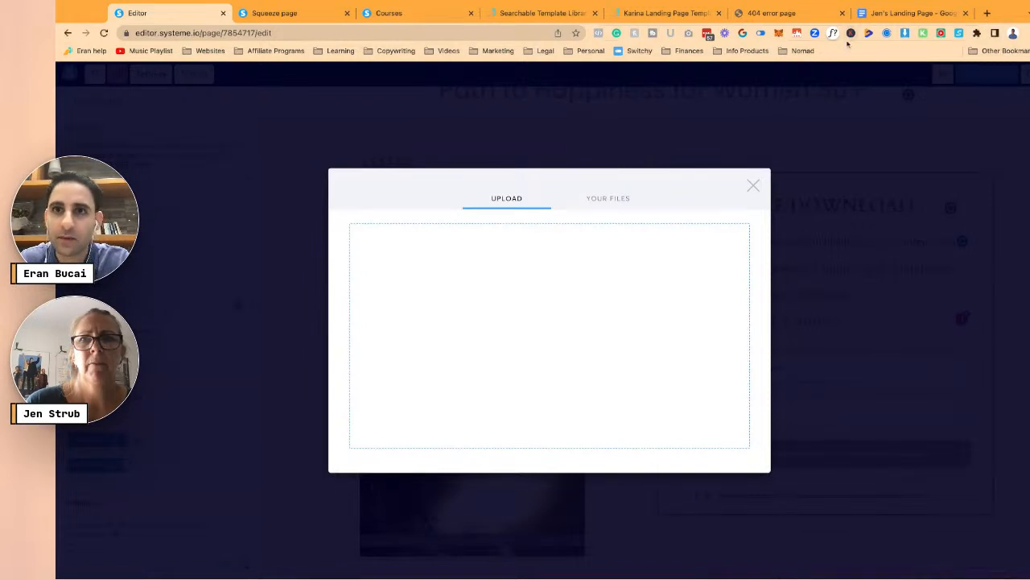
- Load the Facebook profile page in a new browser tab
left_click(983, 16)
key("Return")
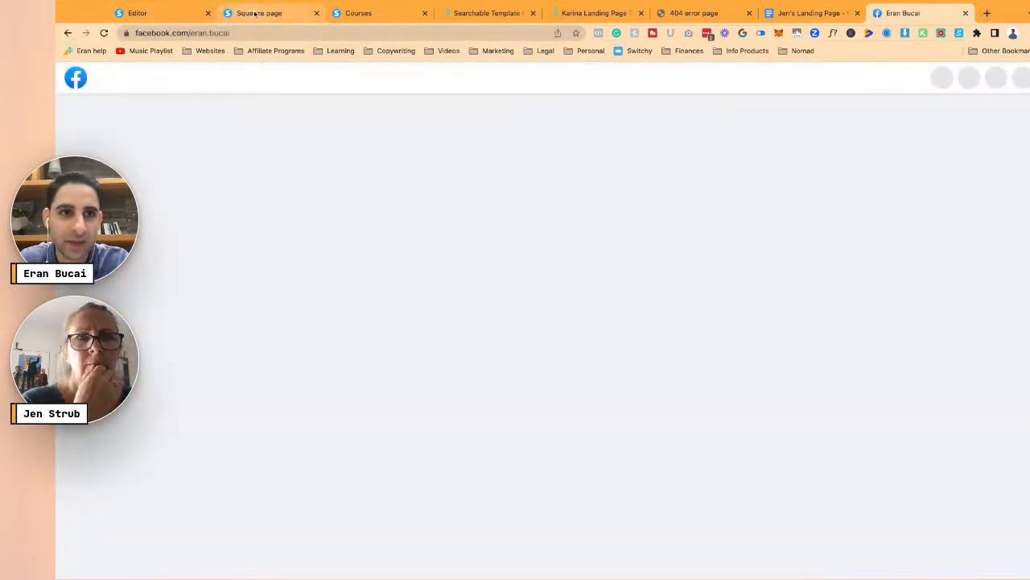
- Copy the squeeze page link from the preview tab's address bar, without the preview code
left_click(256, 14)
left_click(238, 31)
left_click(268, 33)
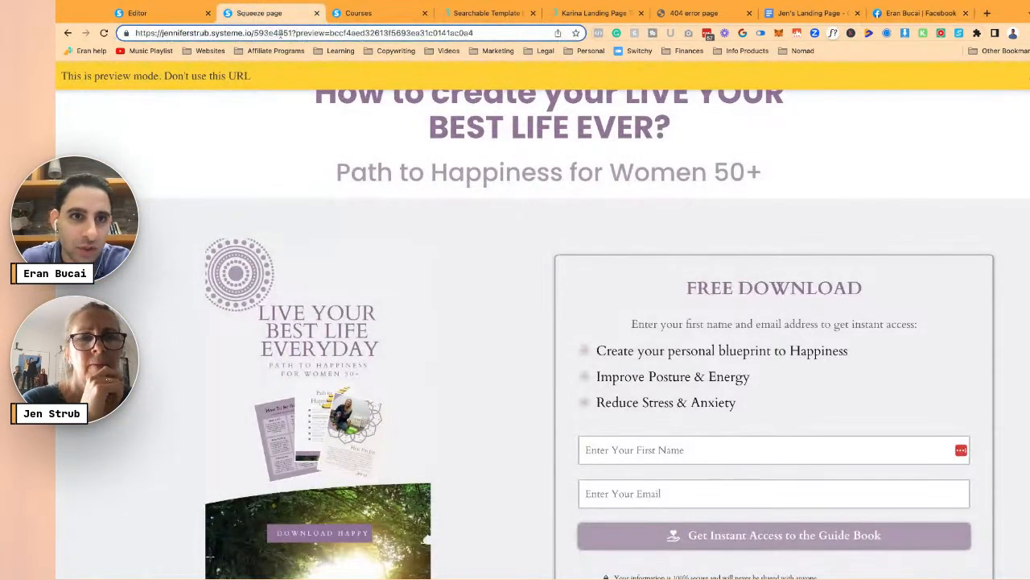
key("shift+Home")
key("super+c")
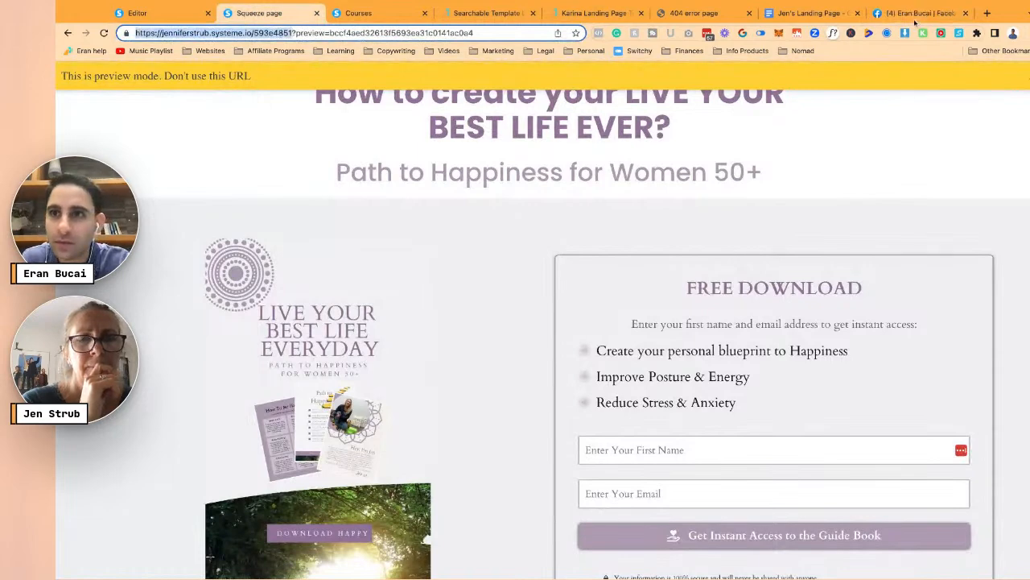
- Paste the squeeze page link into a new Facebook post to show its preview card
left_click(914, 21)
scroll(635, 321, "down", 3)
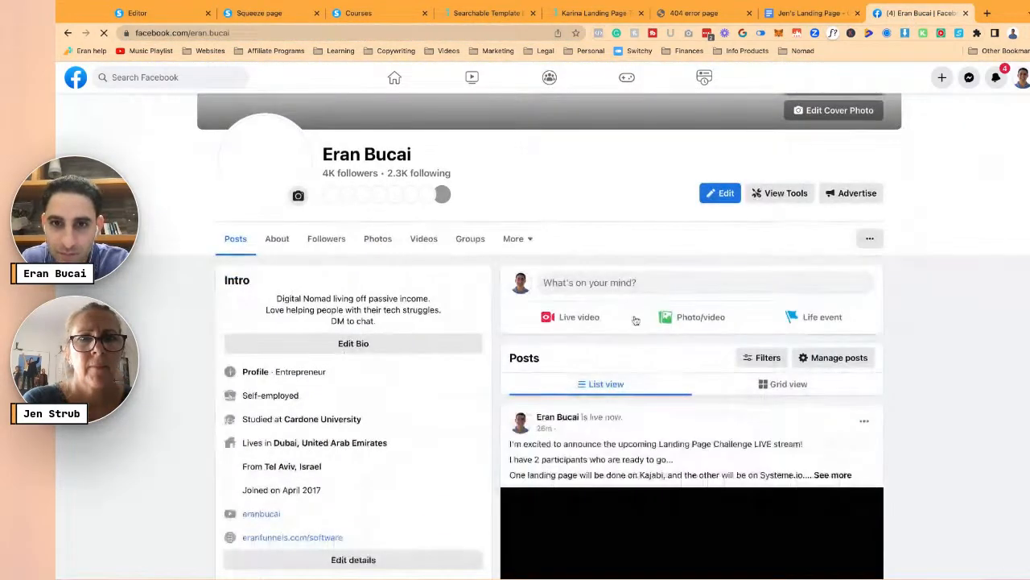
left_click(632, 285)
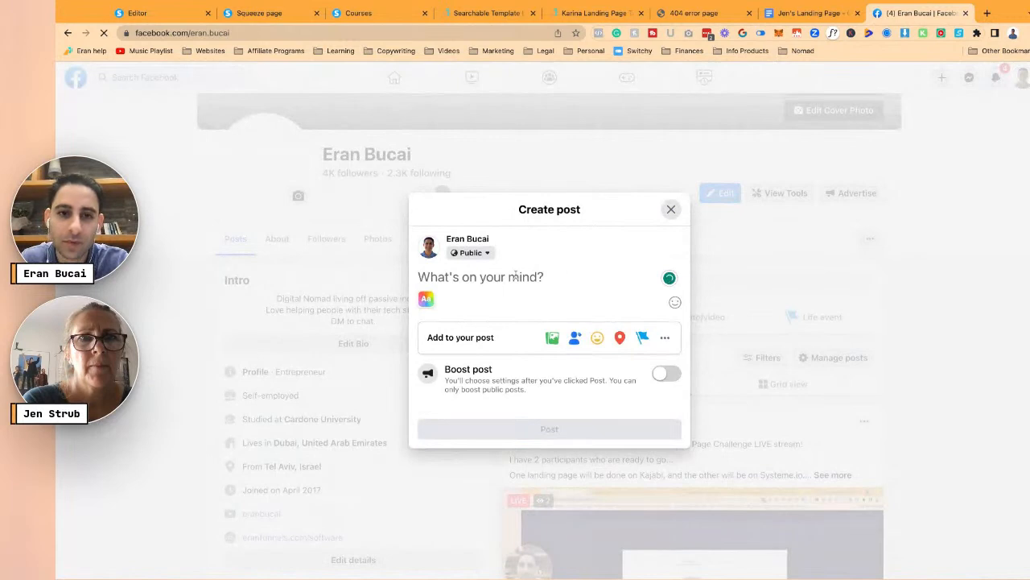
key("super+v")
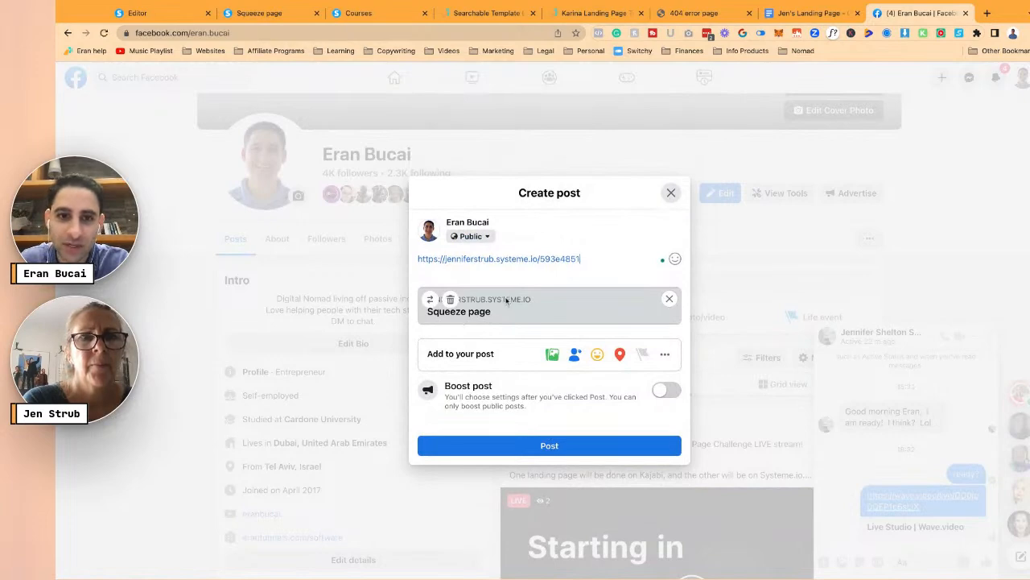
left_click(161, 14)
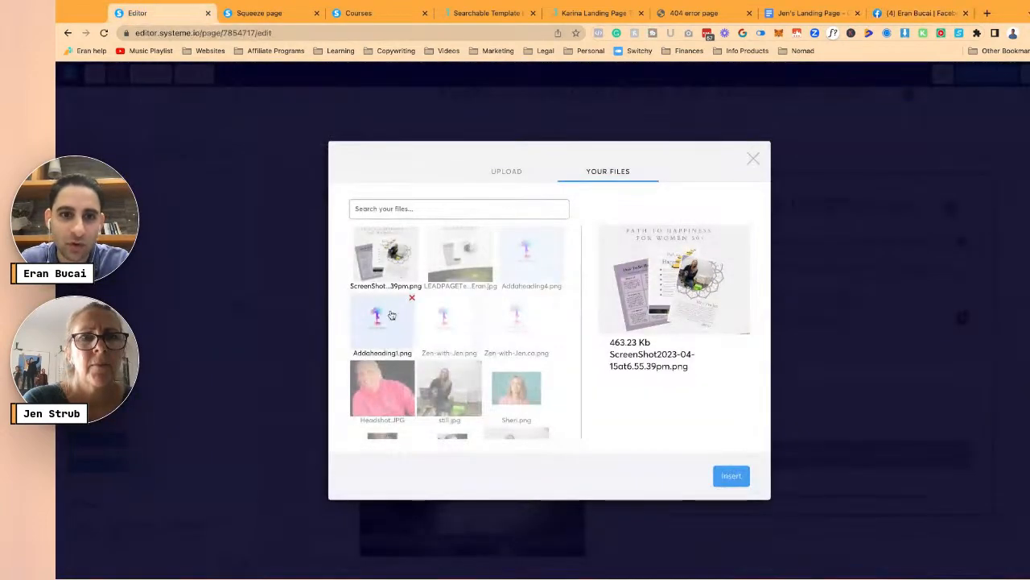
- Insert the uploaded screenshot as the page's social image and save the page
left_click(731, 477)
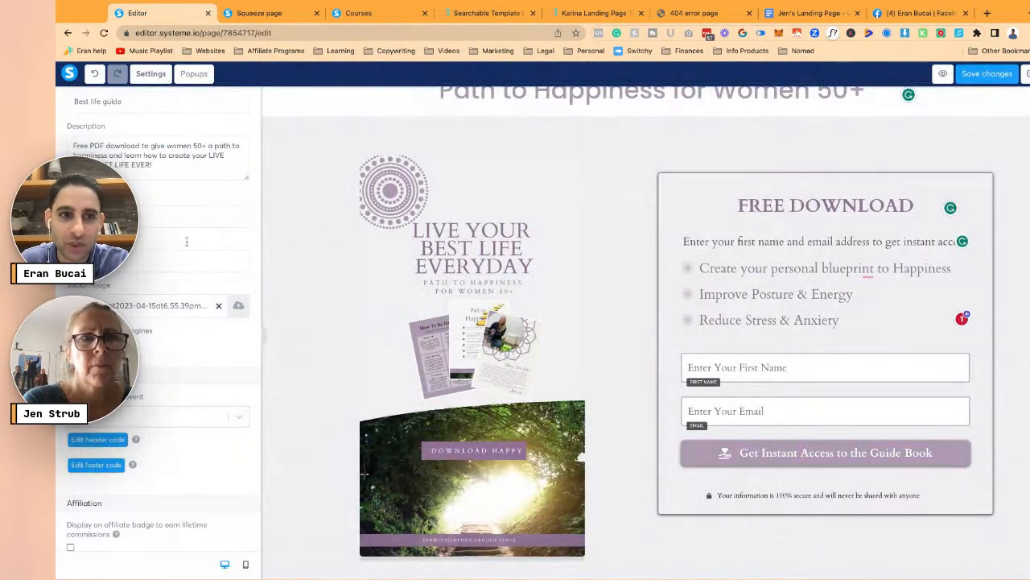
scroll(168, 158, "up", 3)
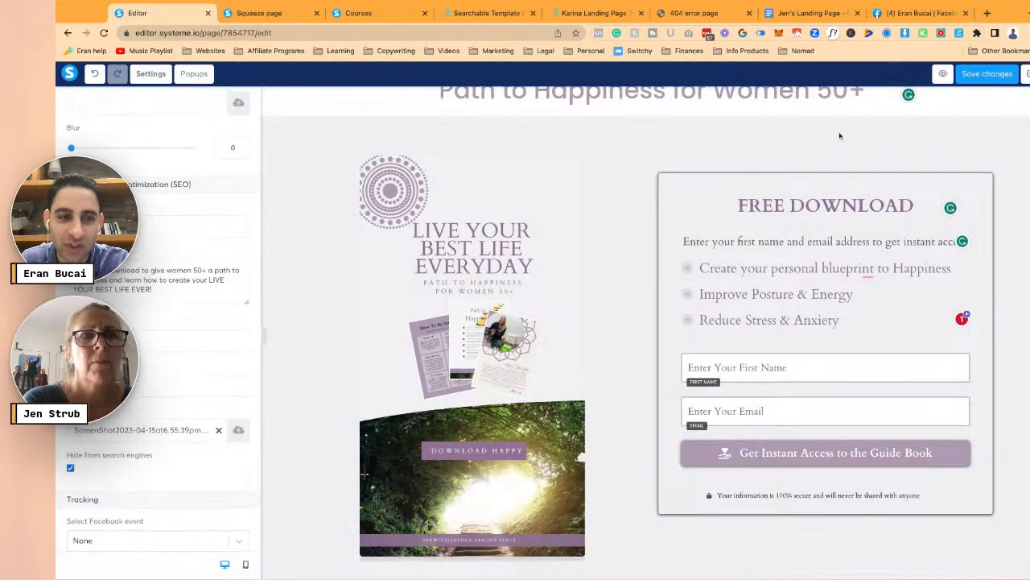
left_click(981, 76)
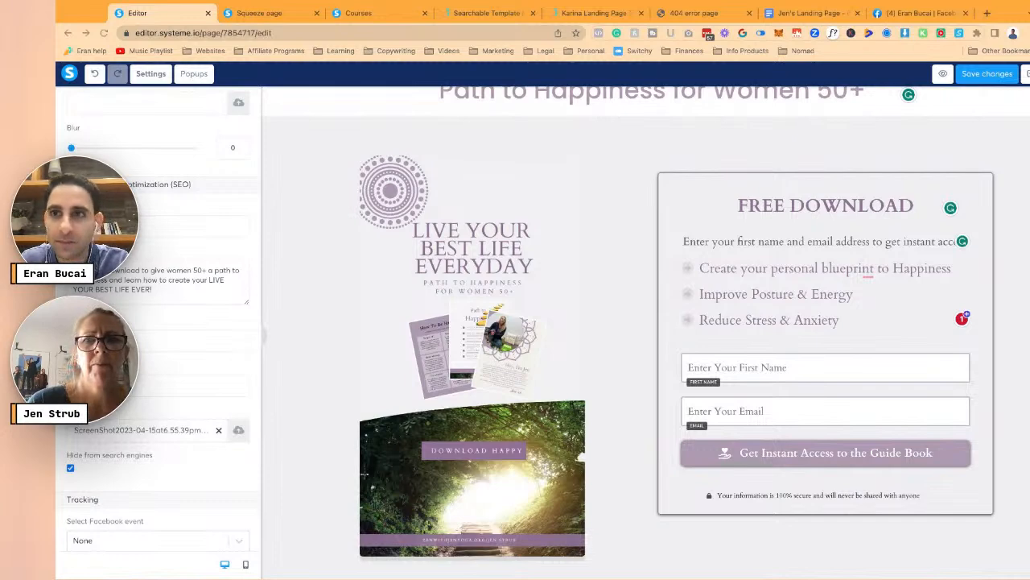
left_click(922, 14)
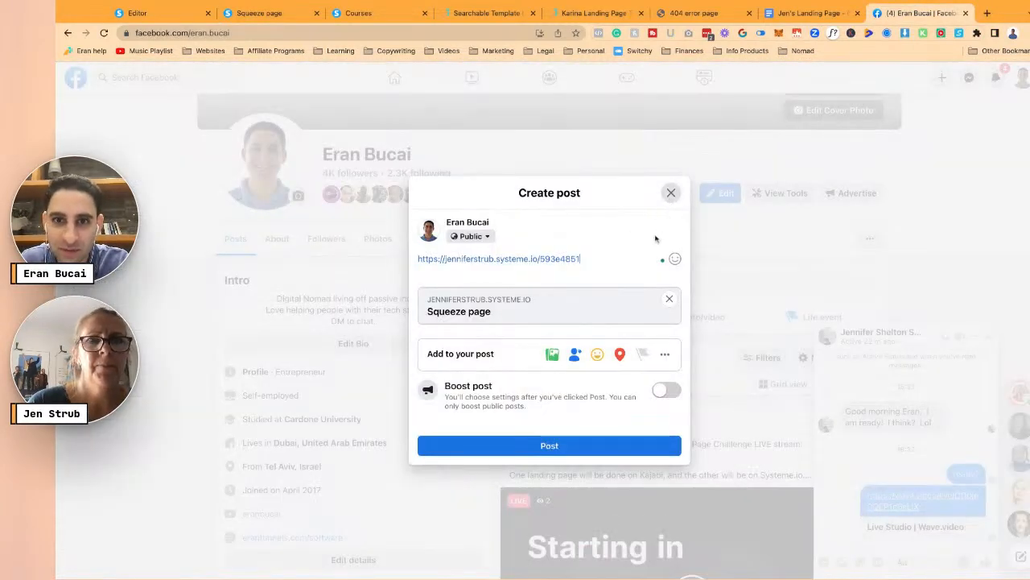
triple_click(621, 258)
key("BackSpace")
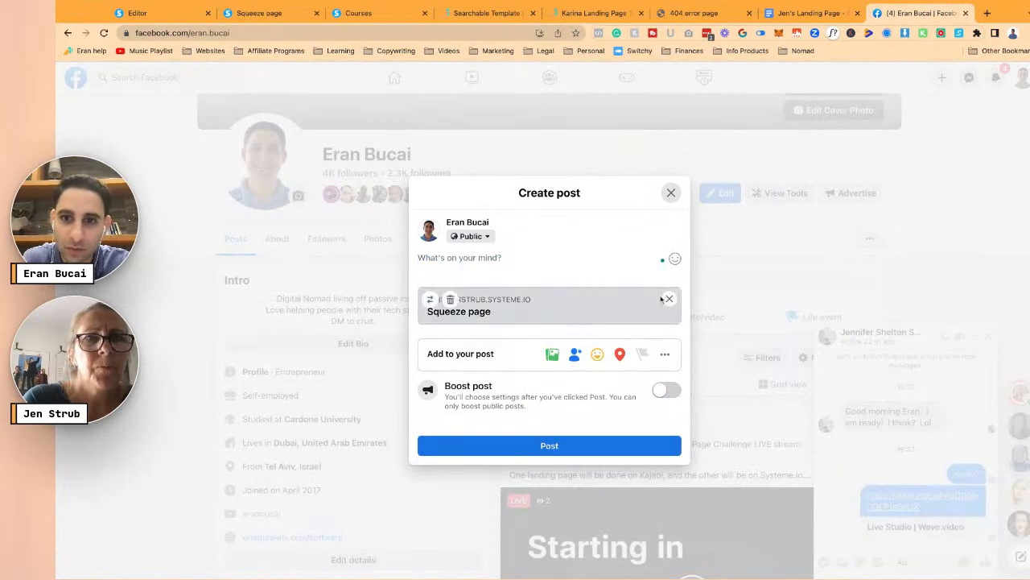
left_click(669, 298)
type("www.dotcomtrtu")
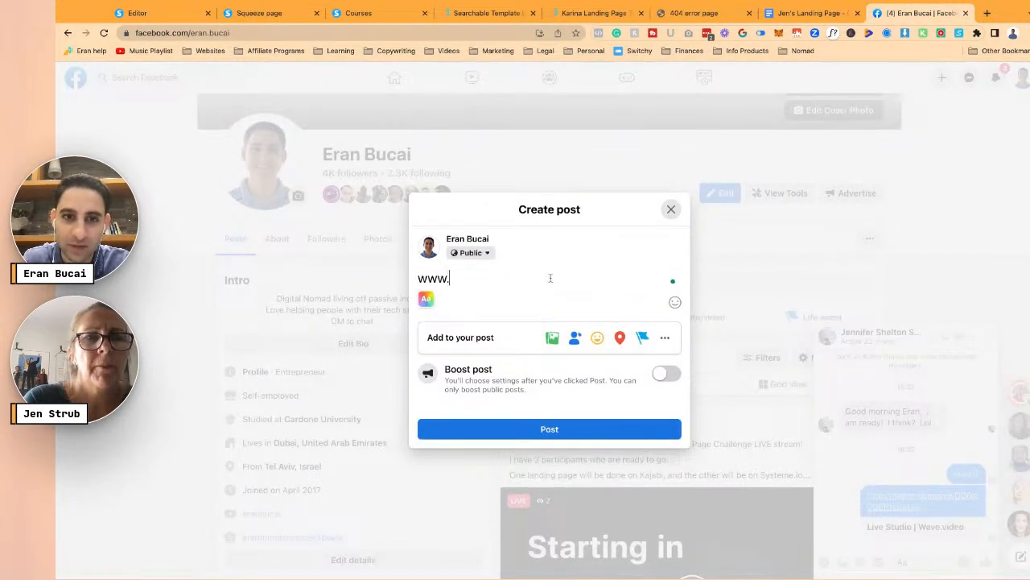
key("BackSpace")
type("uthsblog.com")
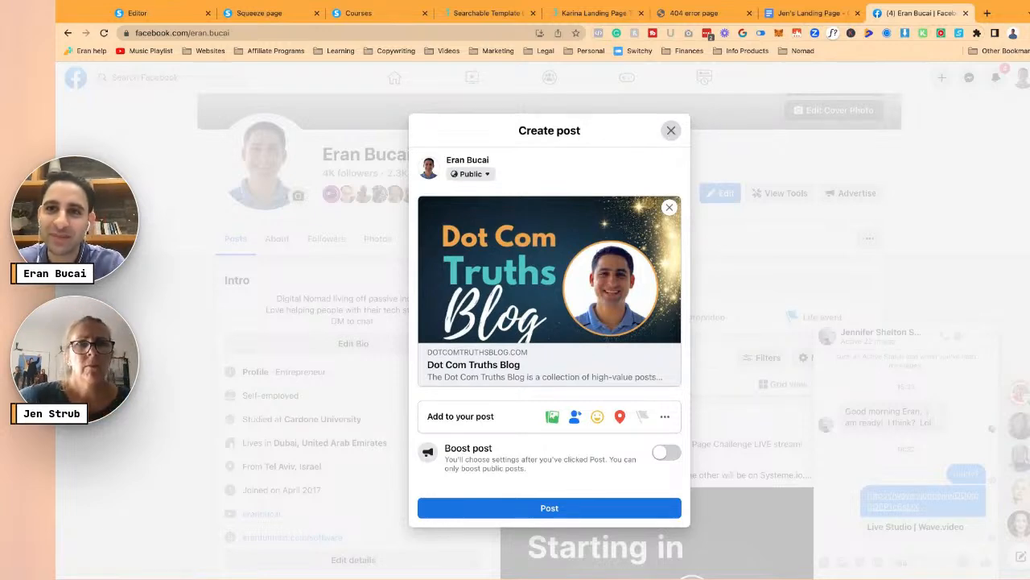
left_click(671, 130)
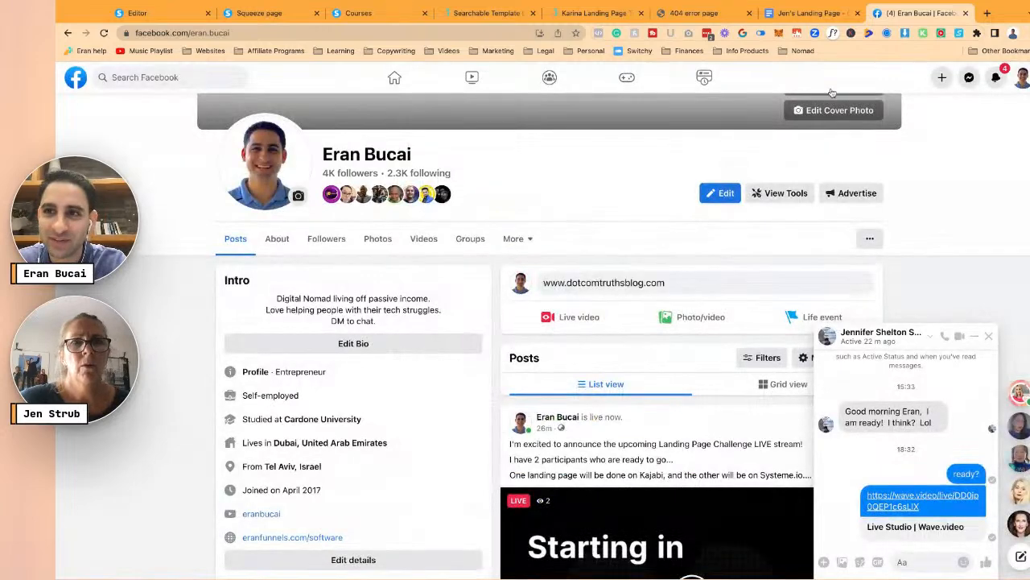
left_click(157, 14)
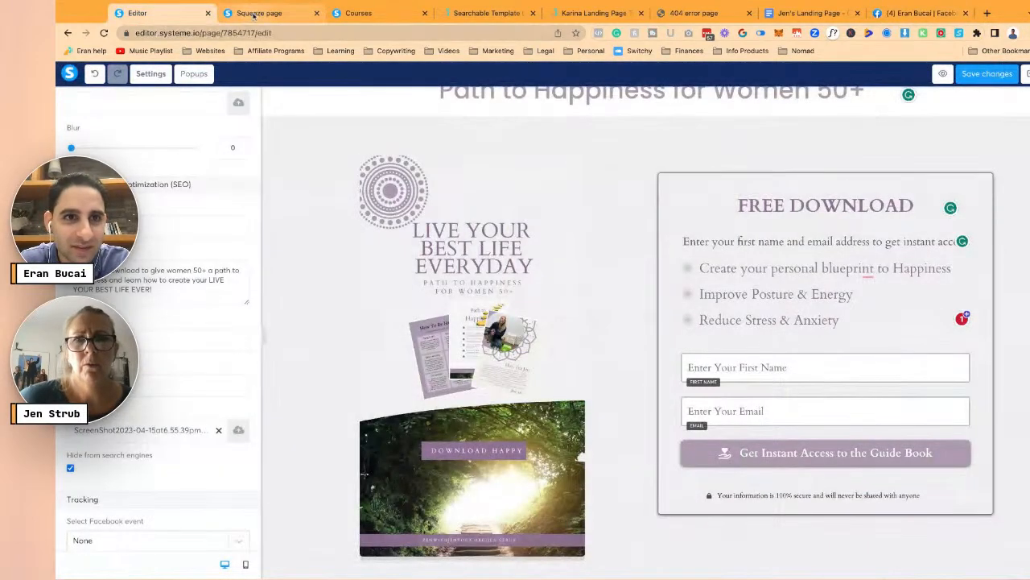
- Save the page, preview it with its 'Best life guide' tab title, then save again
left_click(988, 75)
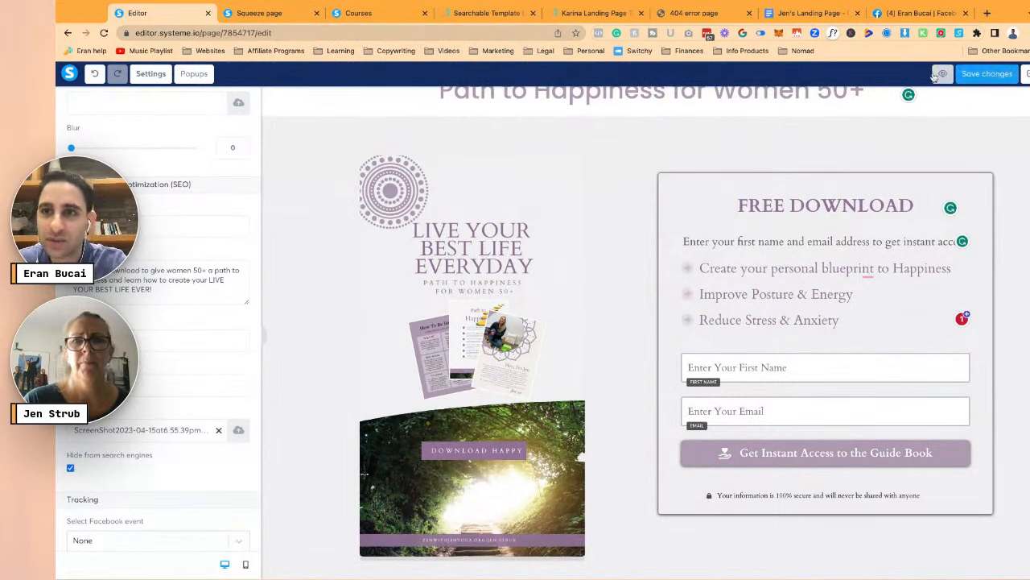
left_click(941, 74)
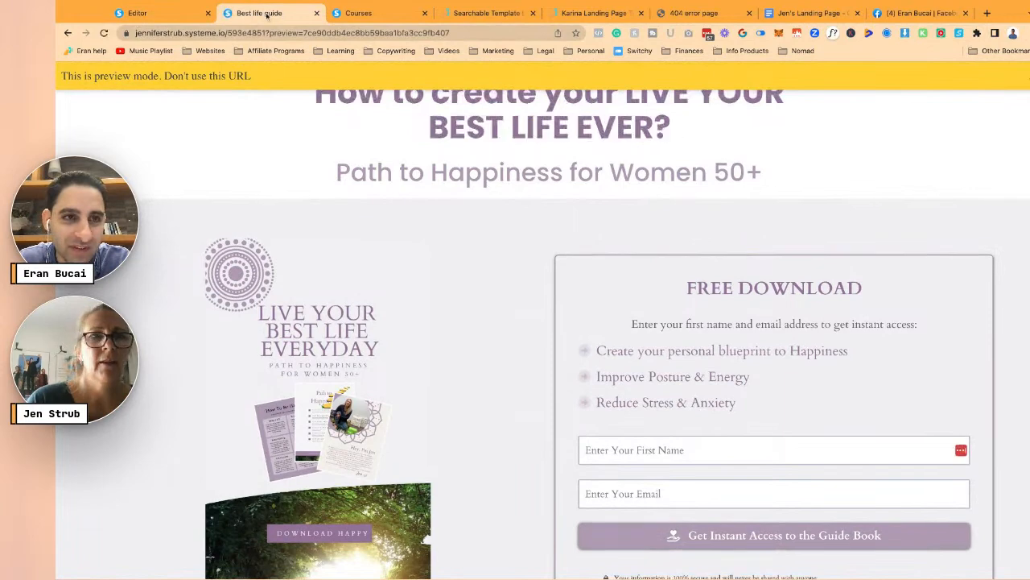
left_click(198, 13)
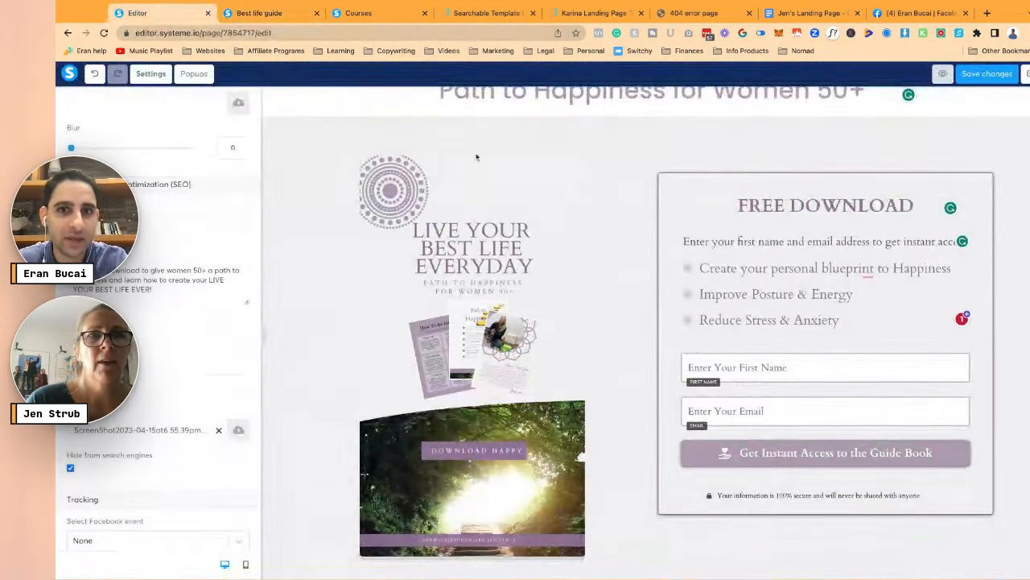
left_click(998, 76)
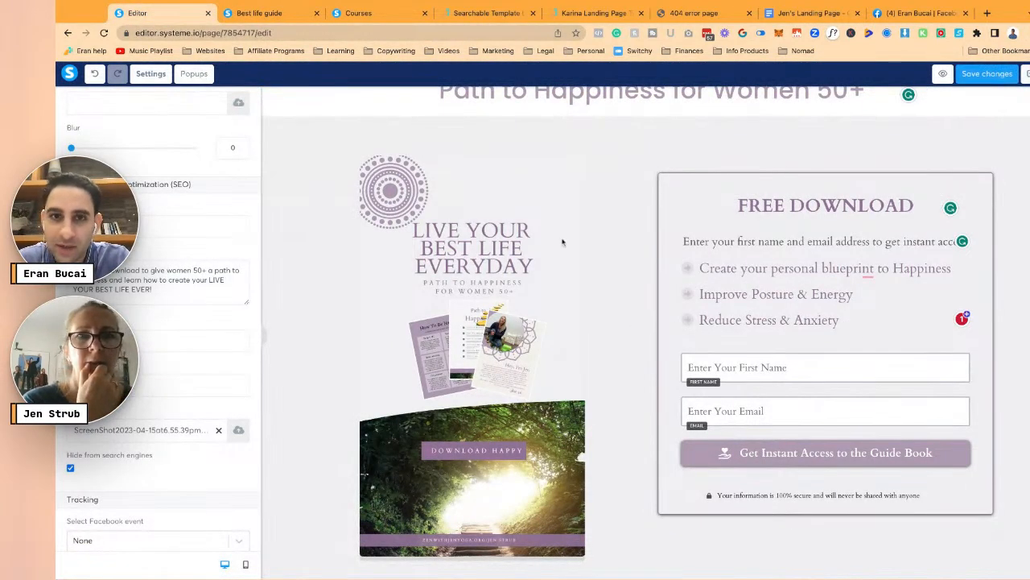
left_click(345, 235)
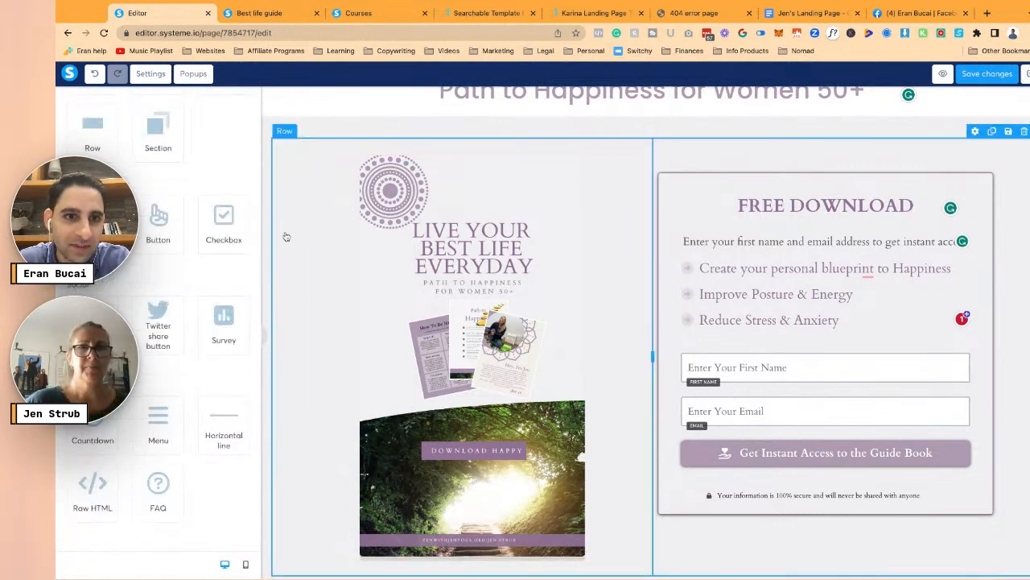
scroll(285, 234, "up", 3)
- Open Popup #1, the coupon popup, and set its exit-intent option
left_click(193, 73)
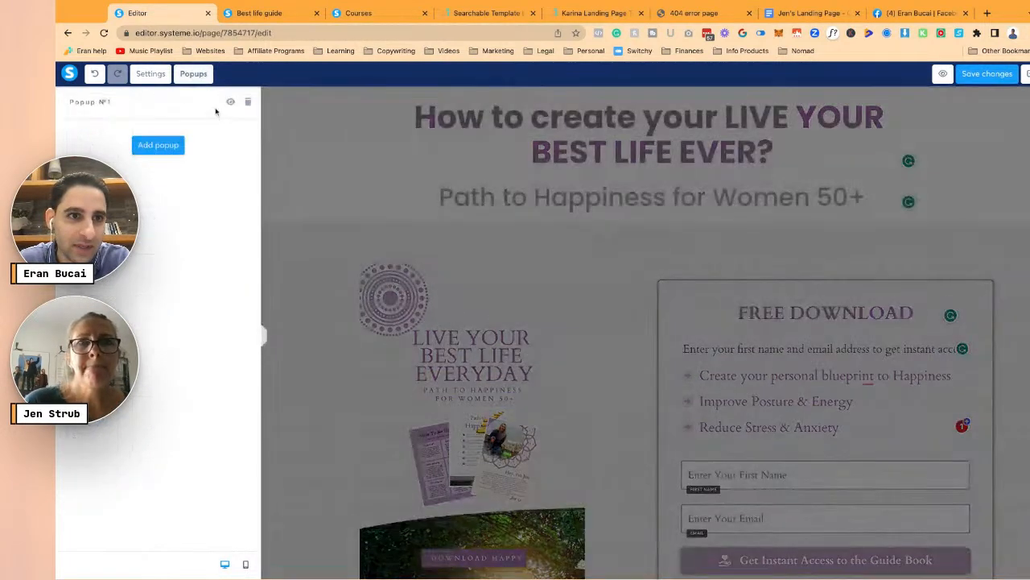
left_click(231, 101)
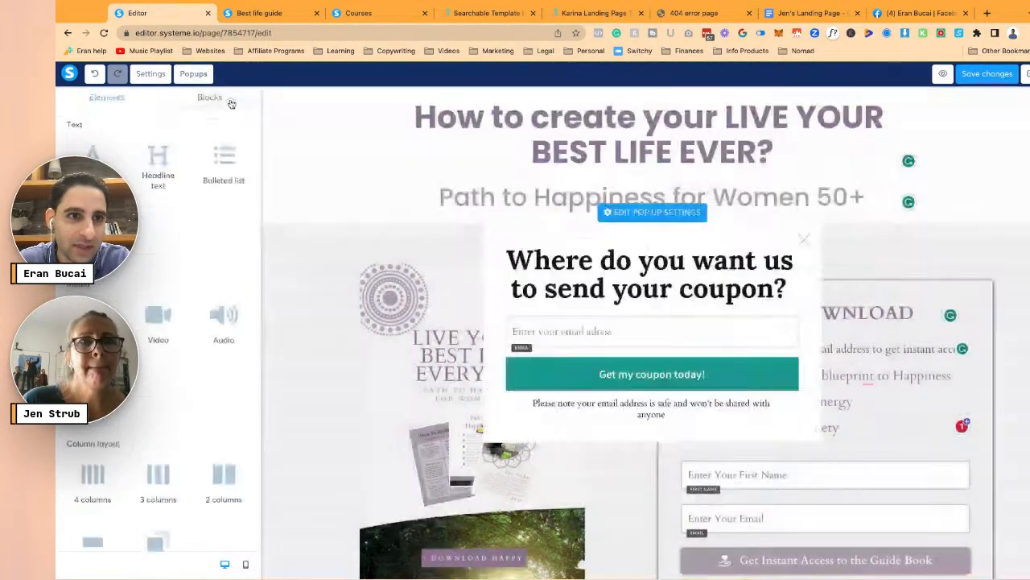
left_click(648, 272)
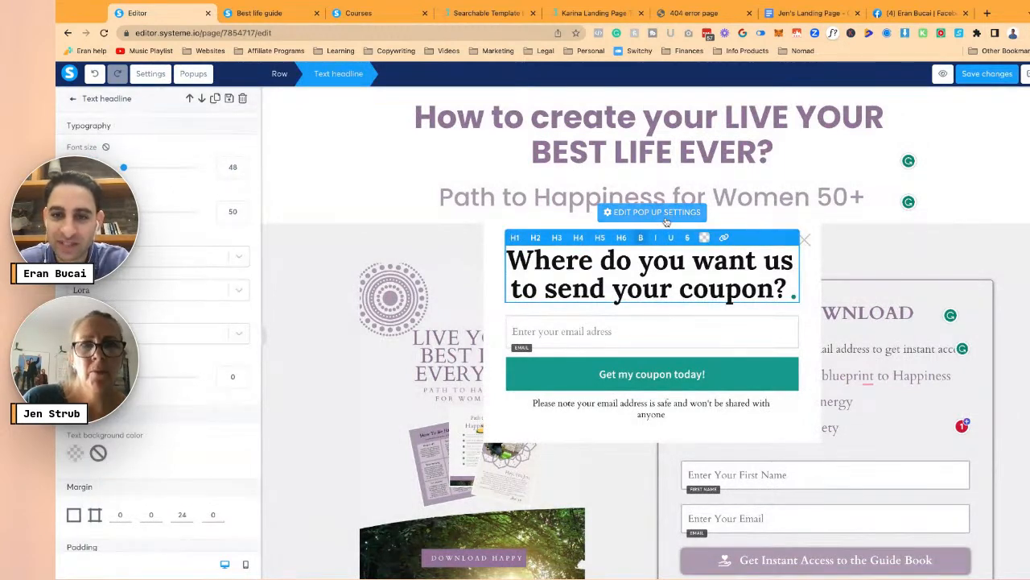
left_click(754, 217)
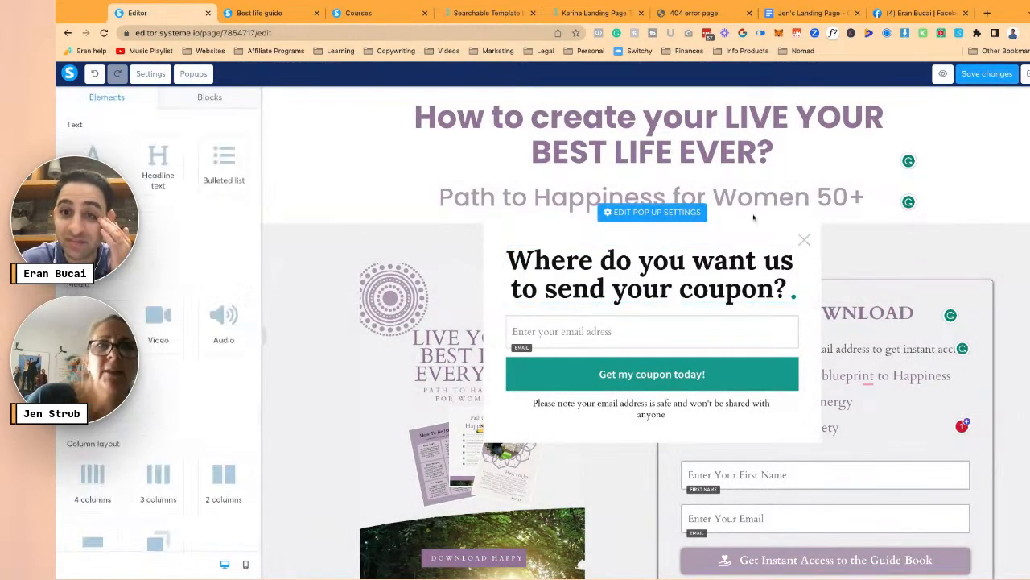
left_click(644, 214)
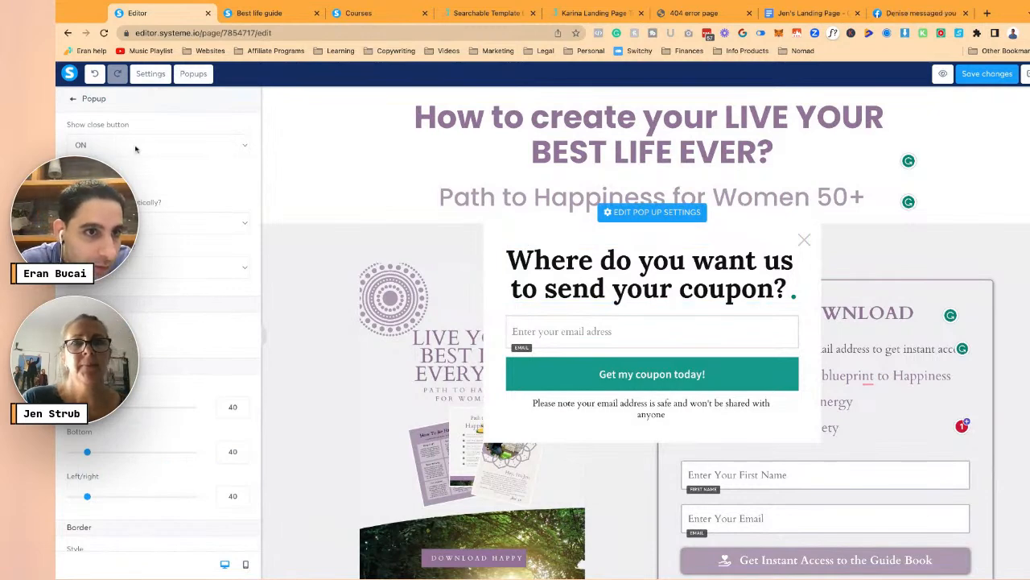
left_click(126, 269)
left_click(142, 341)
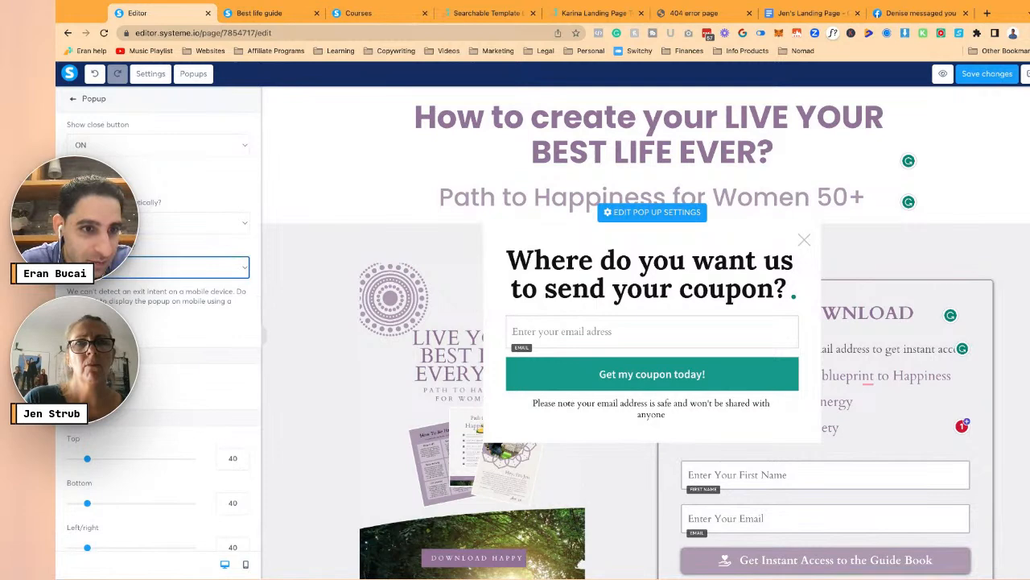
- Give the popup a lavender CFC3D2 background from the saved swatches
left_click(104, 395)
scroll(177, 394, "down", 1)
left_click(188, 460)
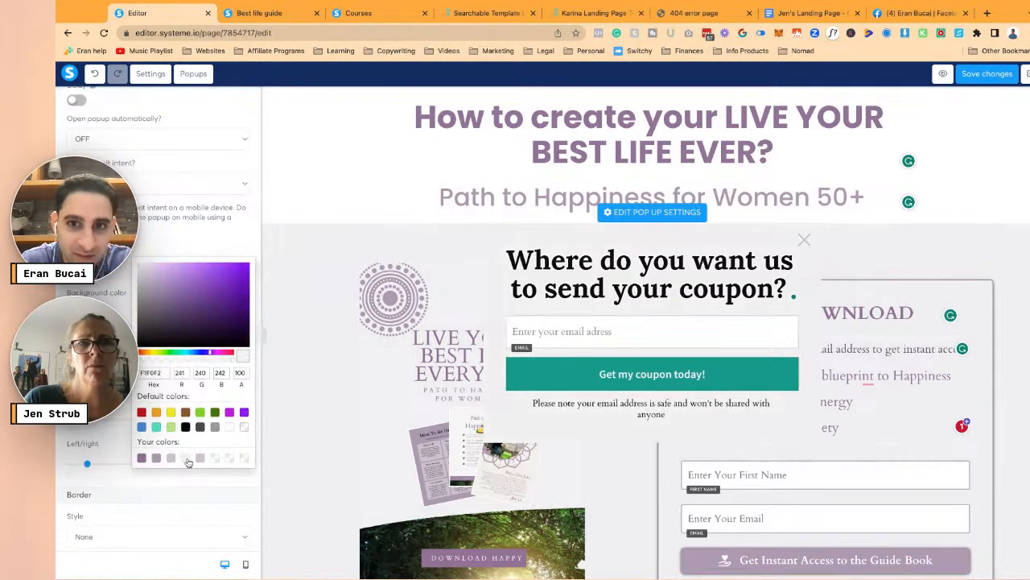
left_click(202, 458)
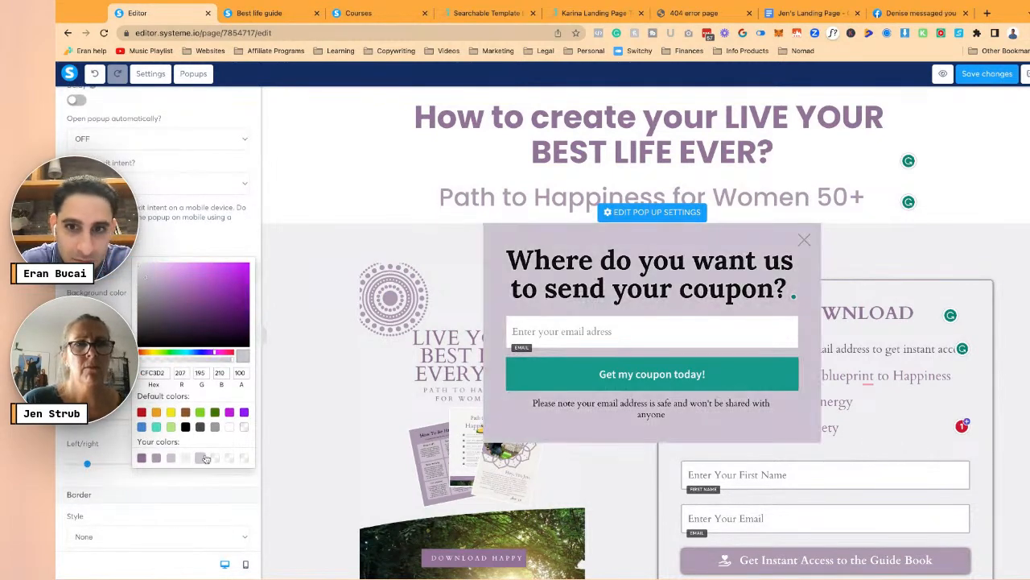
left_click(209, 241)
left_click(646, 373)
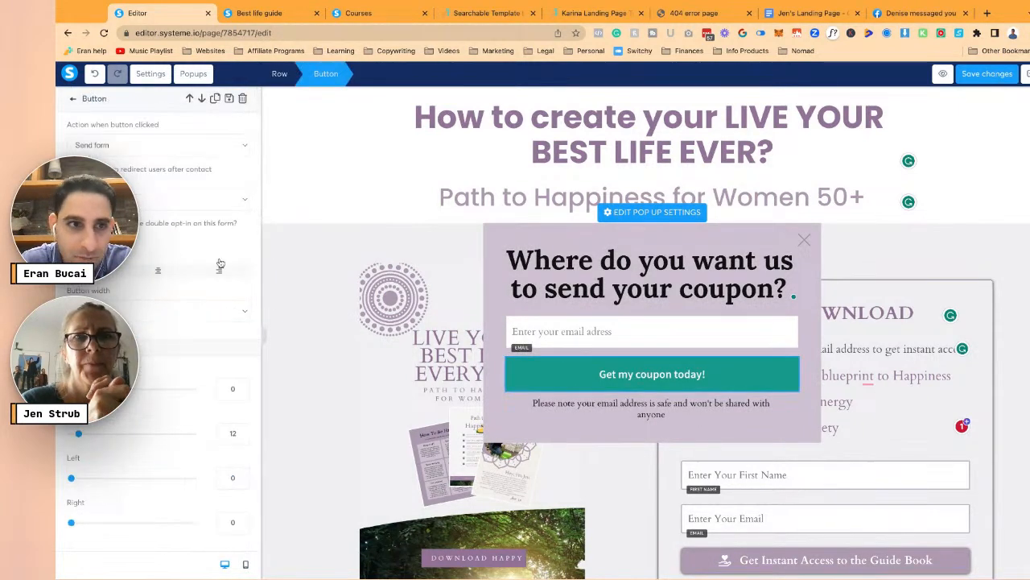
- Change the popup button text to 'Get the workbook'
scroll(211, 265, "down", 5)
scroll(211, 265, "down", 4)
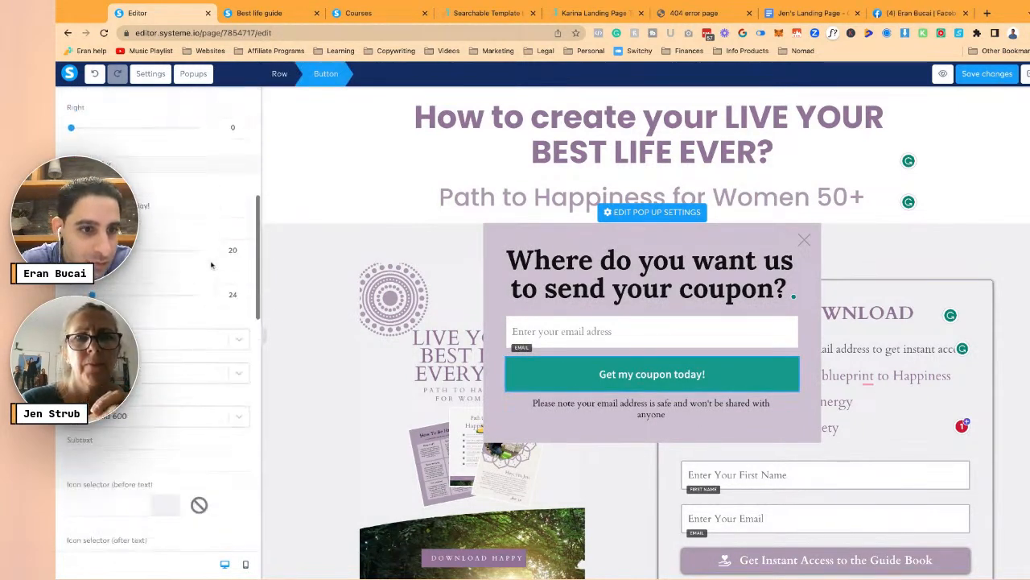
triple_click(186, 208)
type("Give")
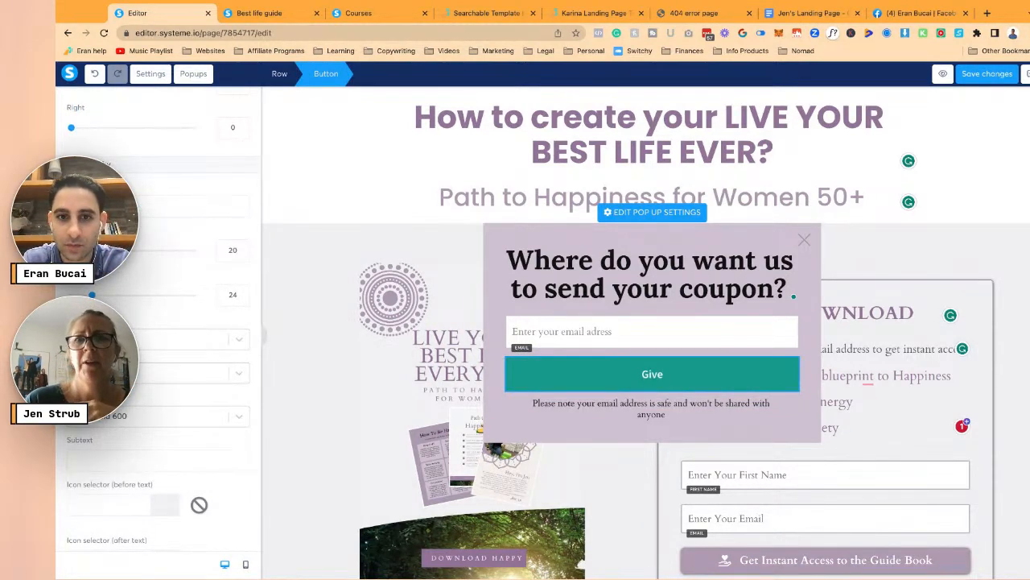
key("BackSpace")
key("BackSpace")
key("BackSpace")
type("et the workbook")
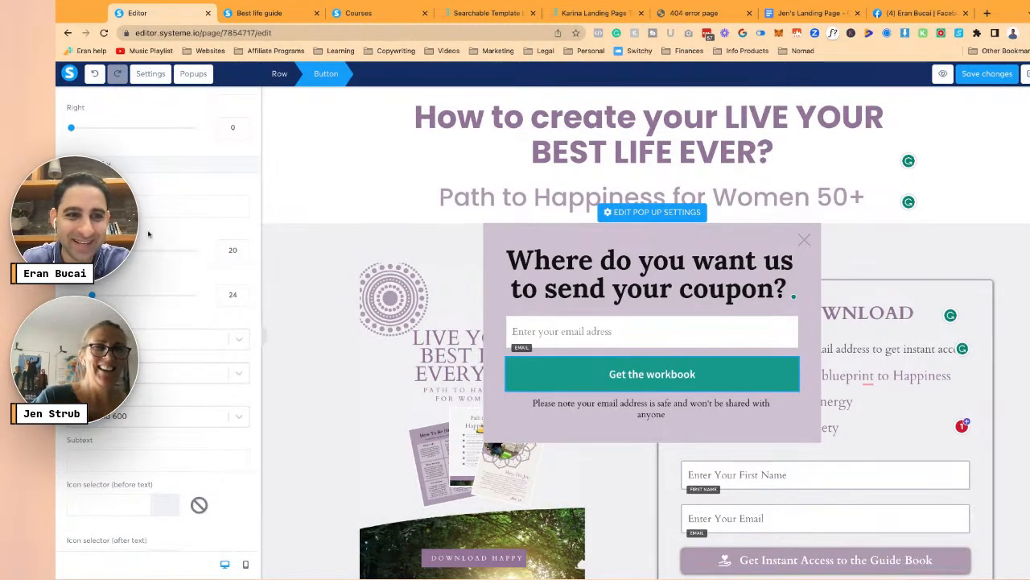
- Set the button font to Google Fonts Cardo, Bold 700, size 24
left_click(194, 341)
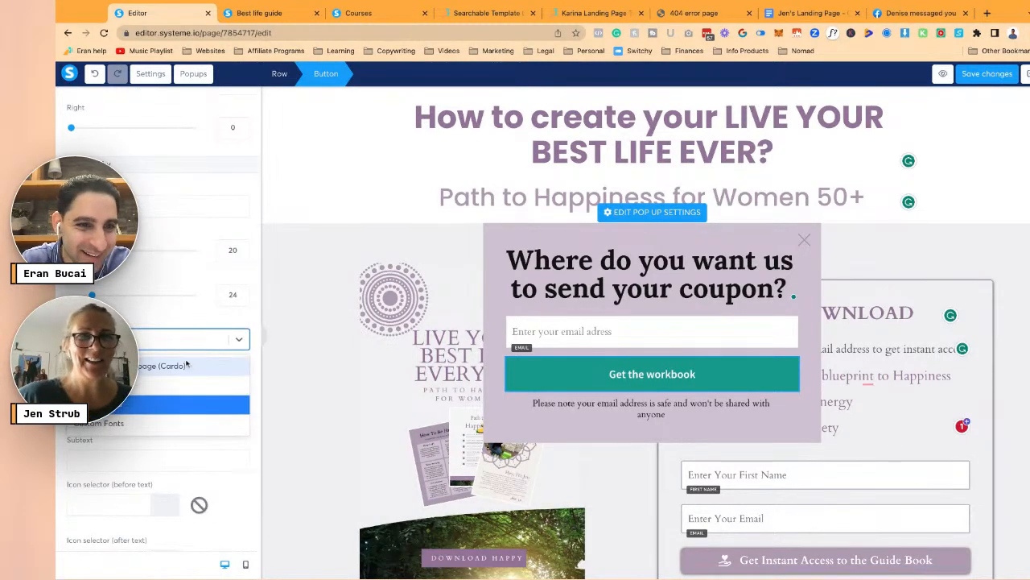
left_click(184, 327)
left_click(177, 375)
type("car")
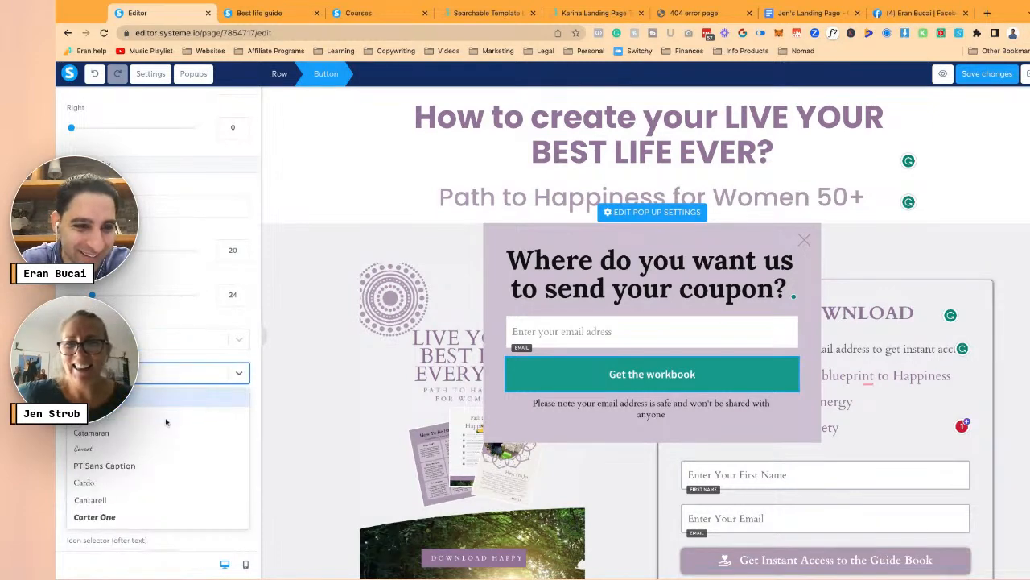
left_click(157, 397)
left_click(153, 416)
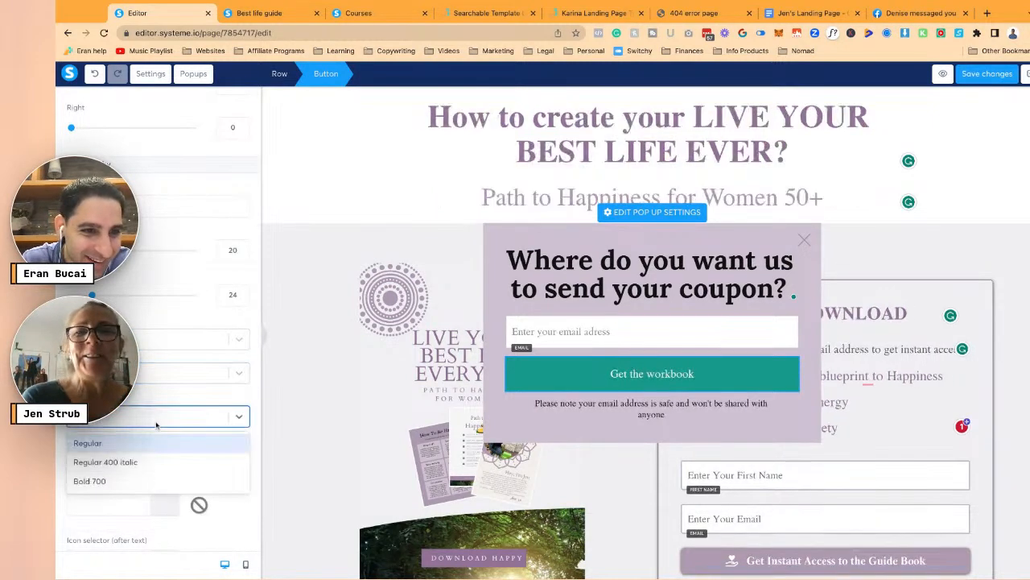
left_click(150, 480)
scroll(185, 348, "up", 3)
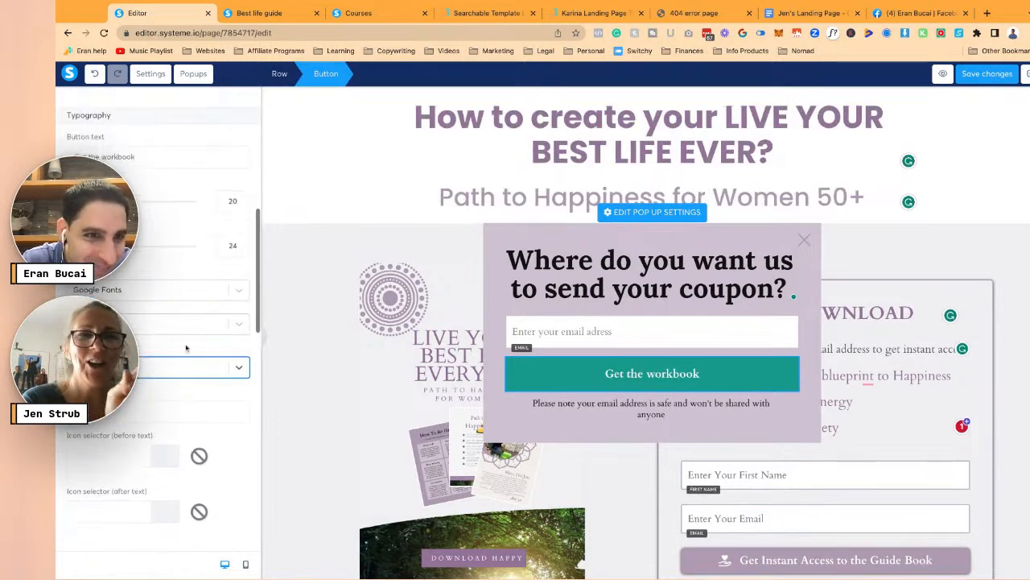
left_click(227, 314)
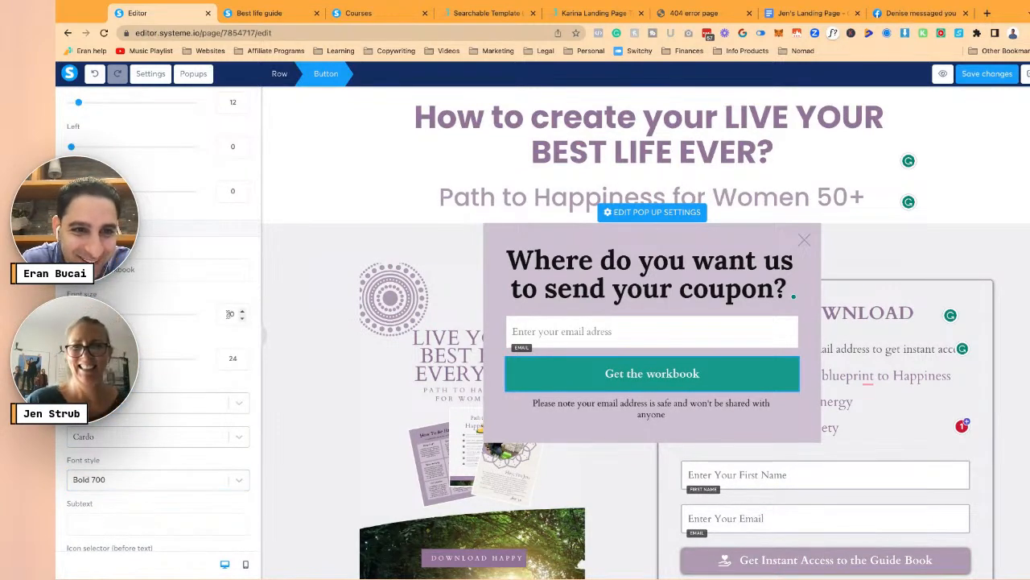
type("24")
- Add a download icon before the button text
scroll(215, 453, "down", 3)
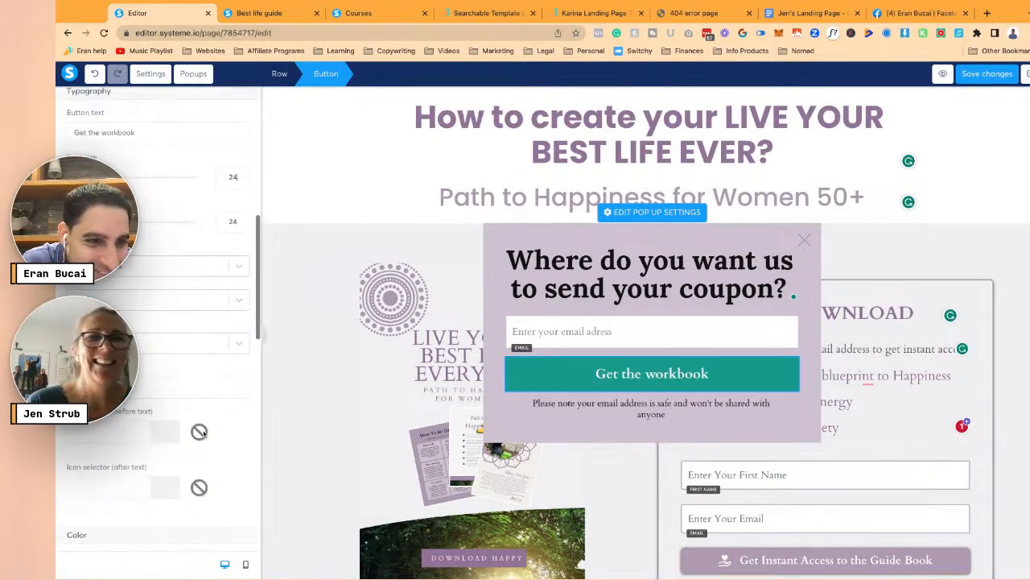
left_click(131, 437)
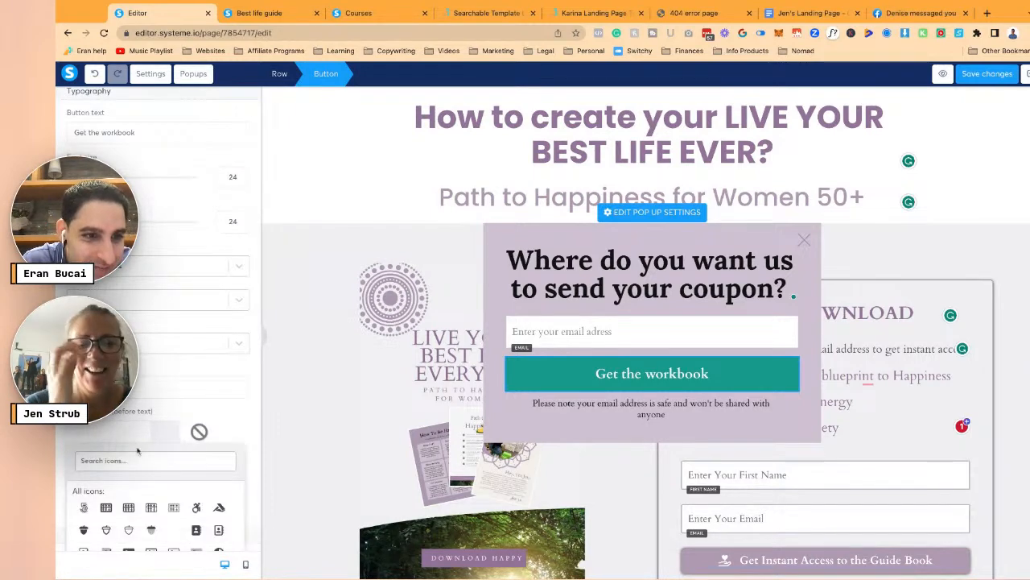
type("download")
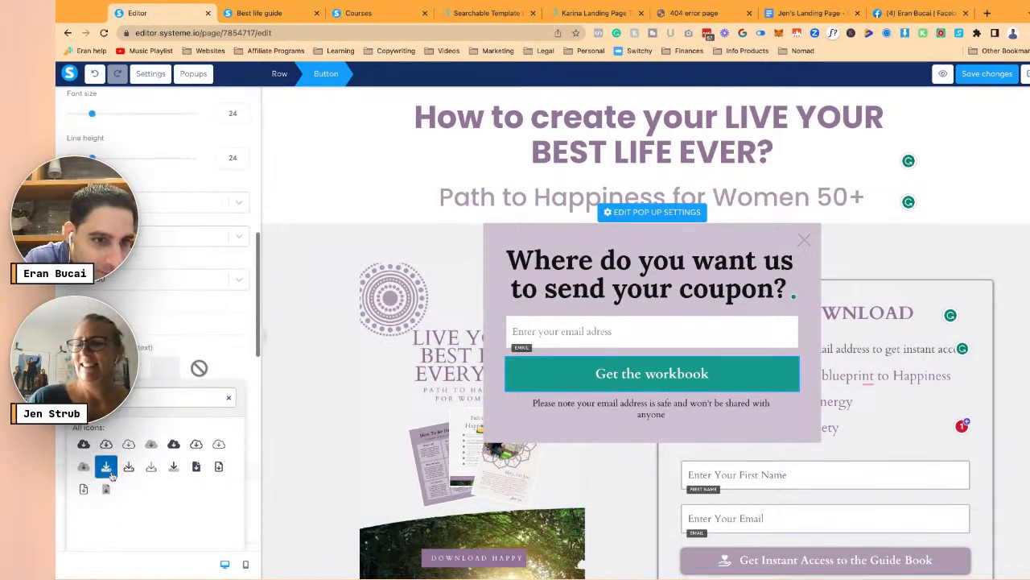
left_click(149, 467)
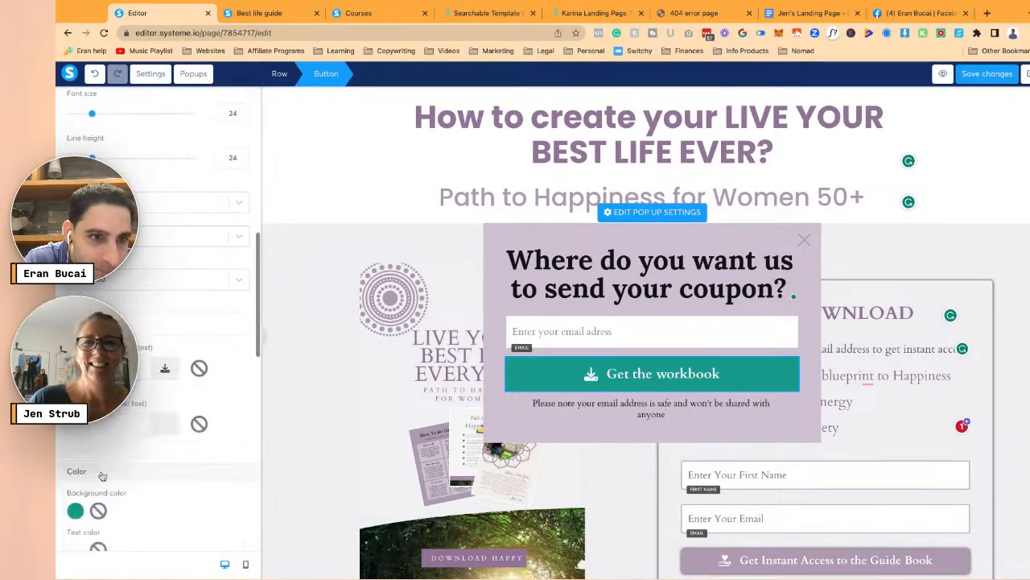
- Make the button background purple (937498)
left_click(74, 511)
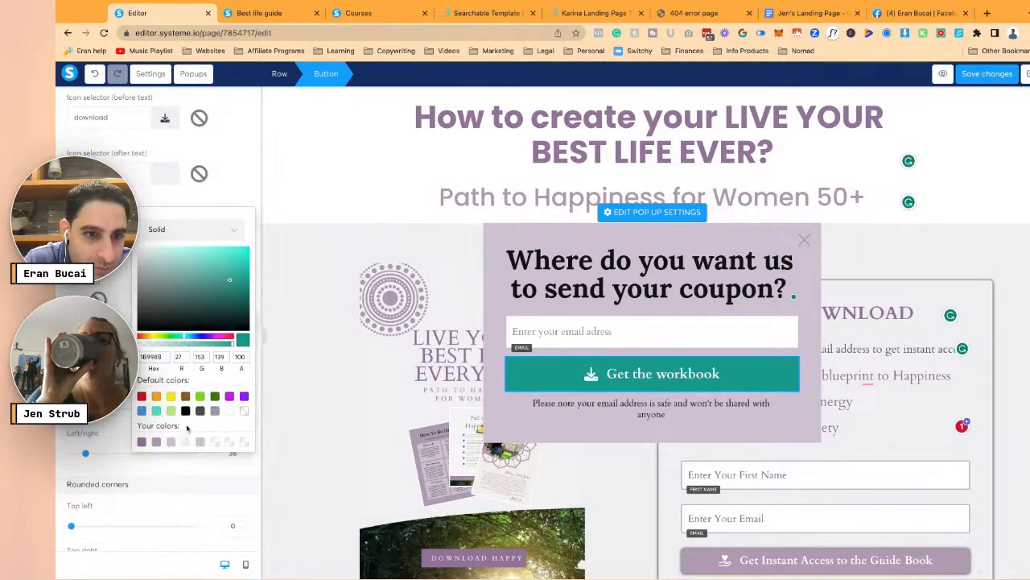
left_click(173, 442)
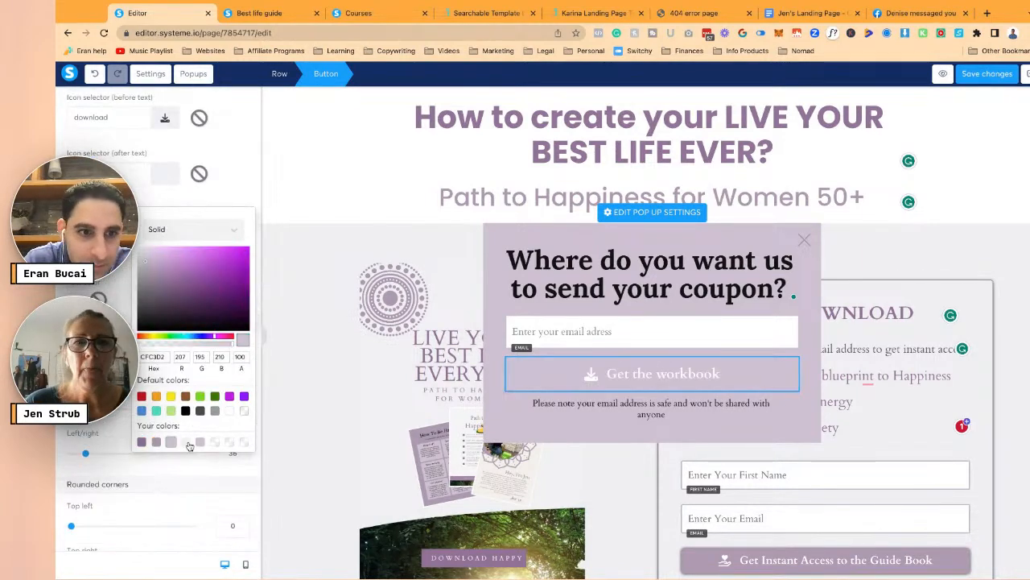
left_click(186, 442)
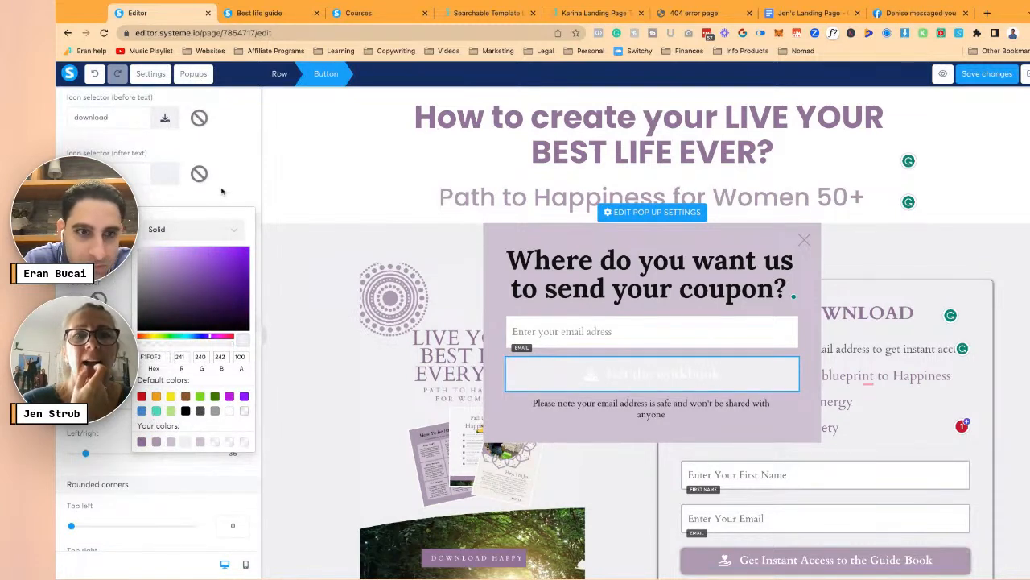
left_click(141, 442)
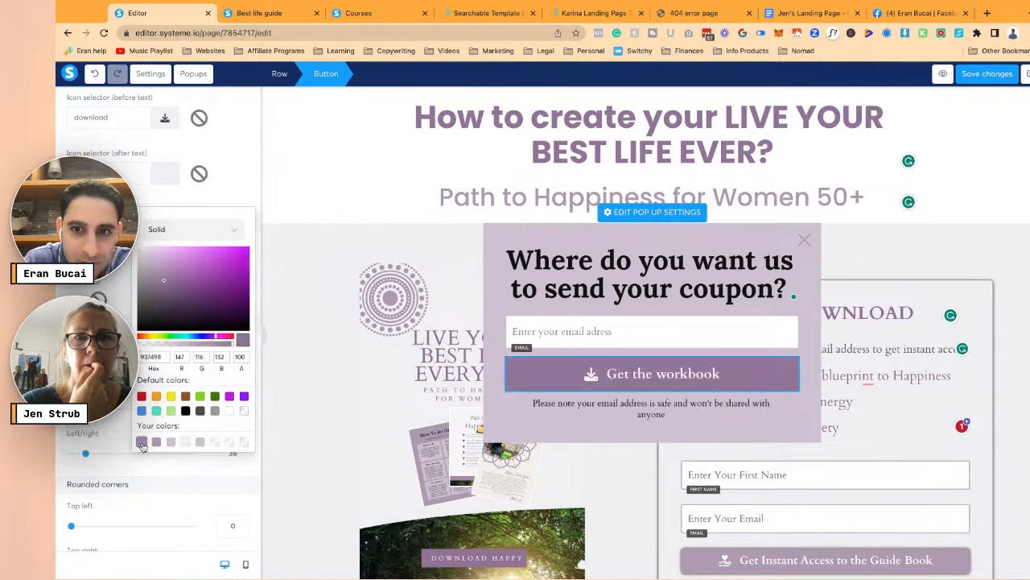
left_click(268, 210)
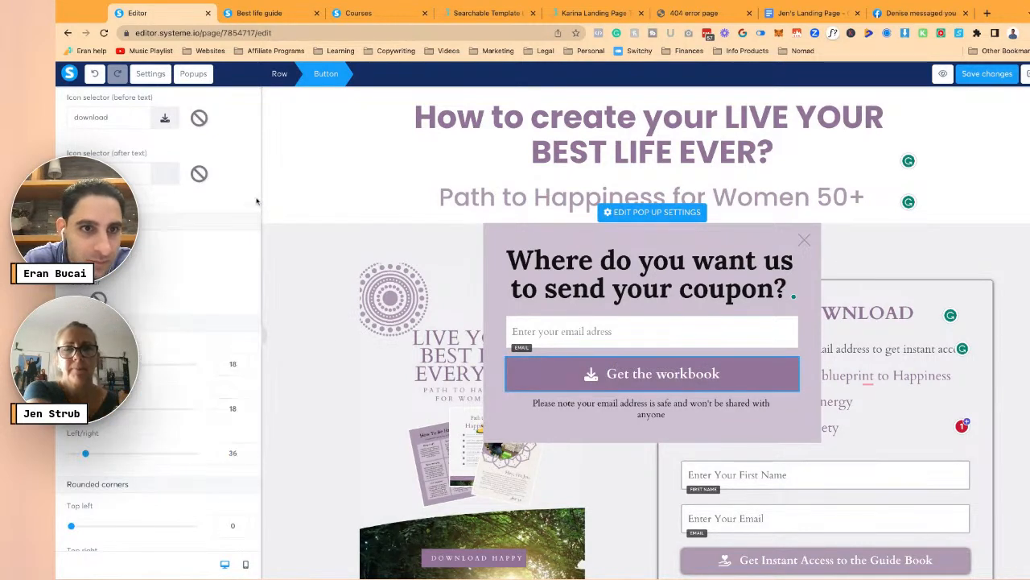
- Change the button text's 'workbook' to 'guidebook' so it reads 'Get the guidebook'
left_click(646, 376)
scroll(178, 221, "down", 5)
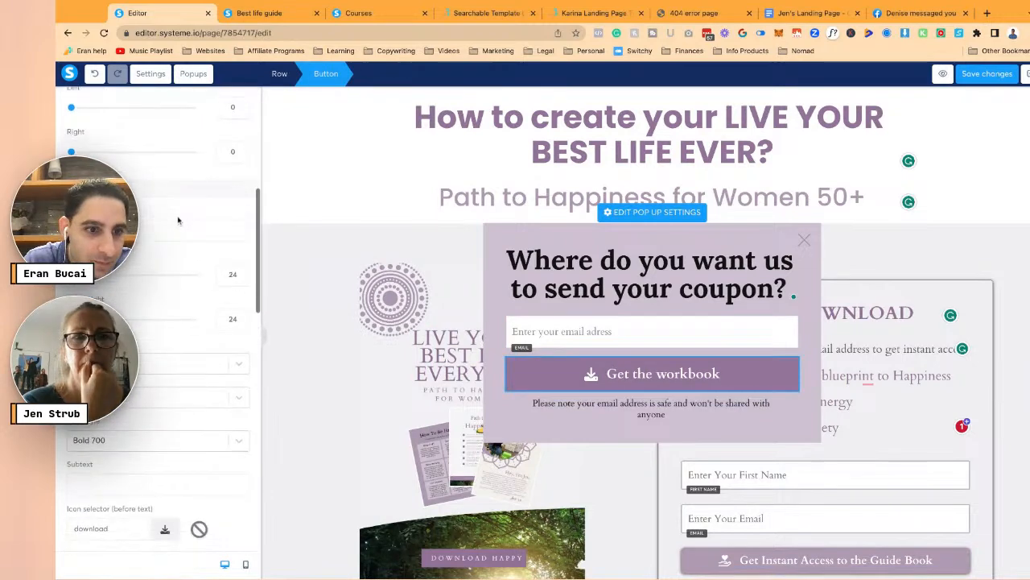
left_click(154, 203)
key("BackSpace")
key("BackSpace")
key("BackSpace")
key("BackSpace")
key("BackSpace")
key("BackSpace")
key("BackSpace")
key("BackSpace")
type("guide")
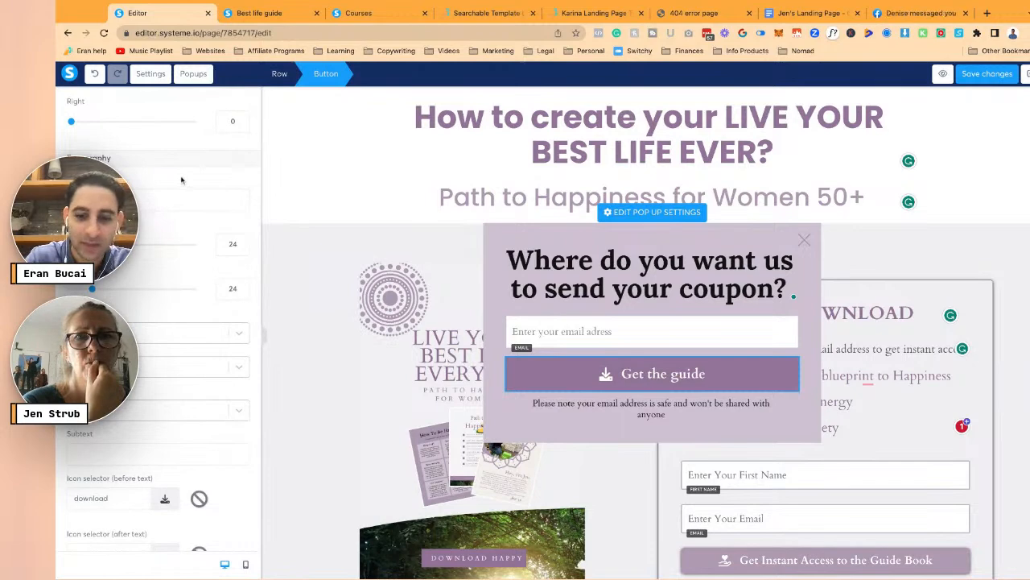
type("book")
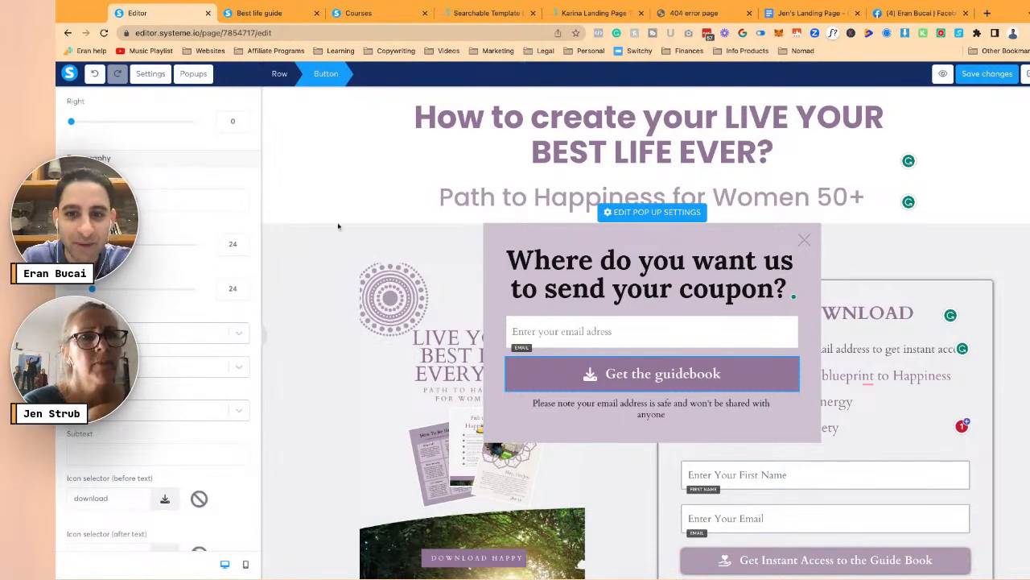
left_click(556, 385)
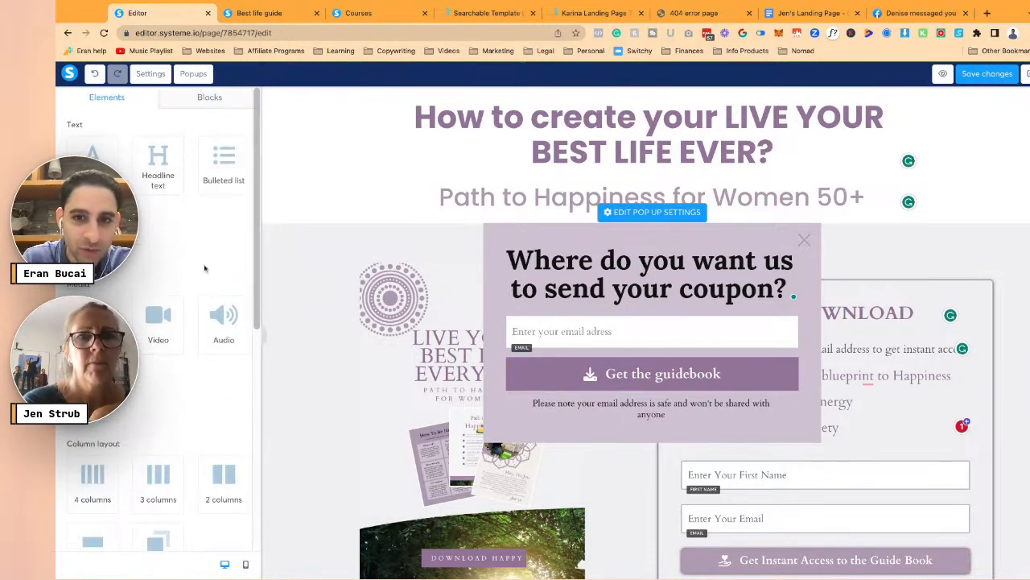
- Replace the popup headline with 'DON'T LEAVE EMPTY.', fixing the EMTPY typo
left_click(602, 411)
left_click(776, 516)
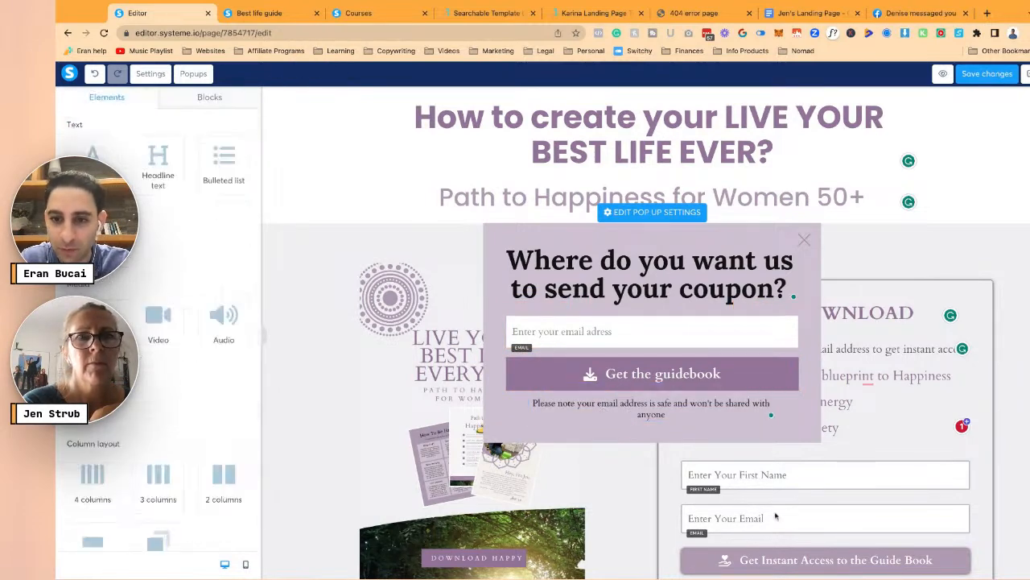
left_click(630, 291)
triple_click(630, 291)
type("DON'T LEAVE EMY")
key("BackSpace")
type("TPY.")
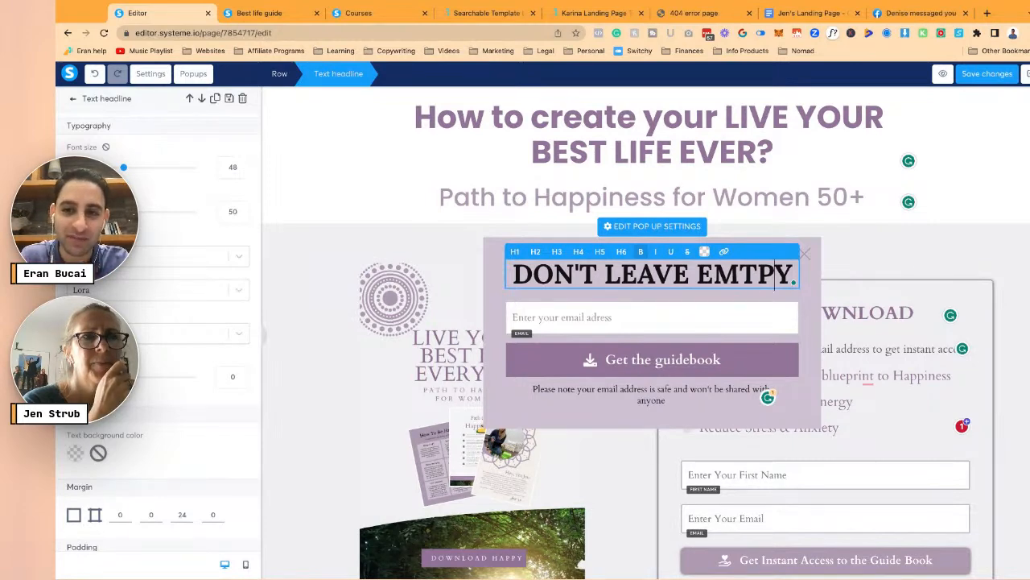
key("Delete")
key("Right")
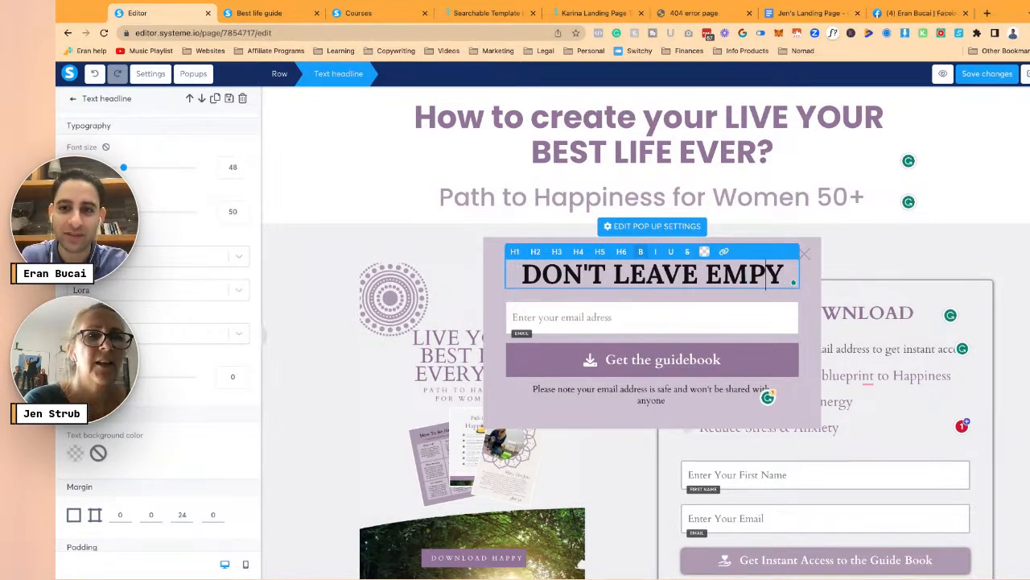
type("T")
key("ctrl+a")
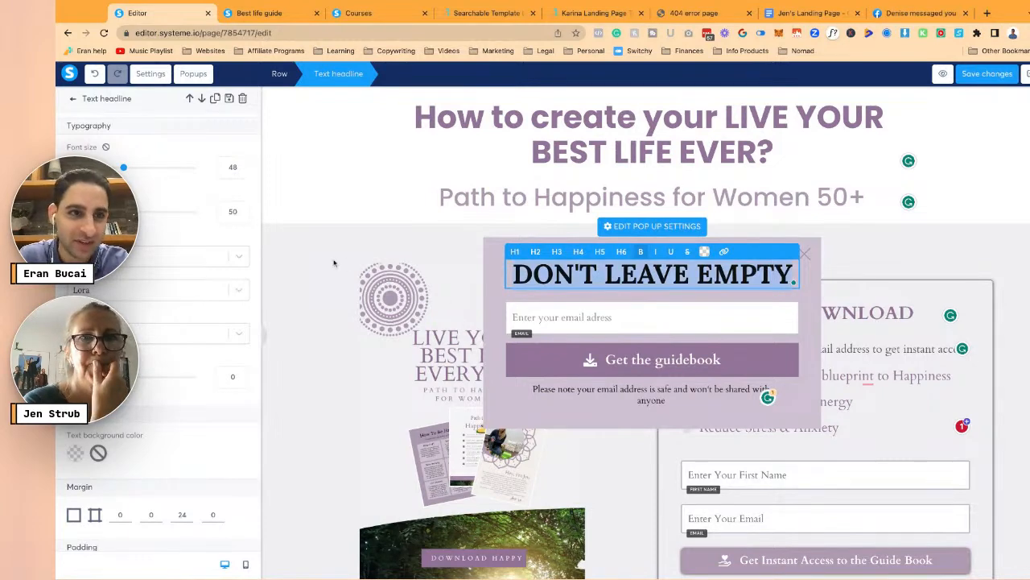
- Set the popup headline font to Cardo with a uniform margin of 10 on all sides
left_click(167, 260)
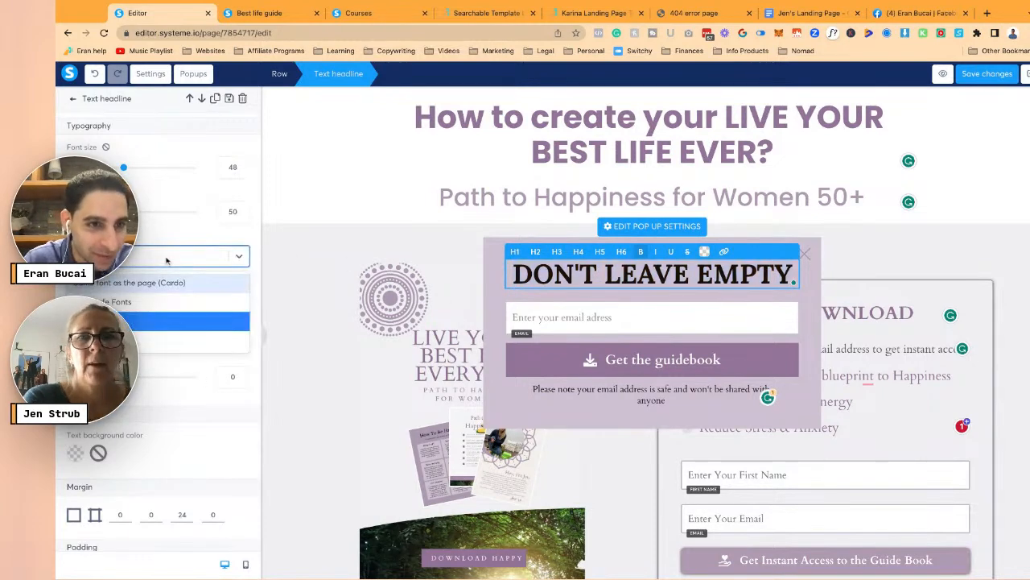
left_click(162, 285)
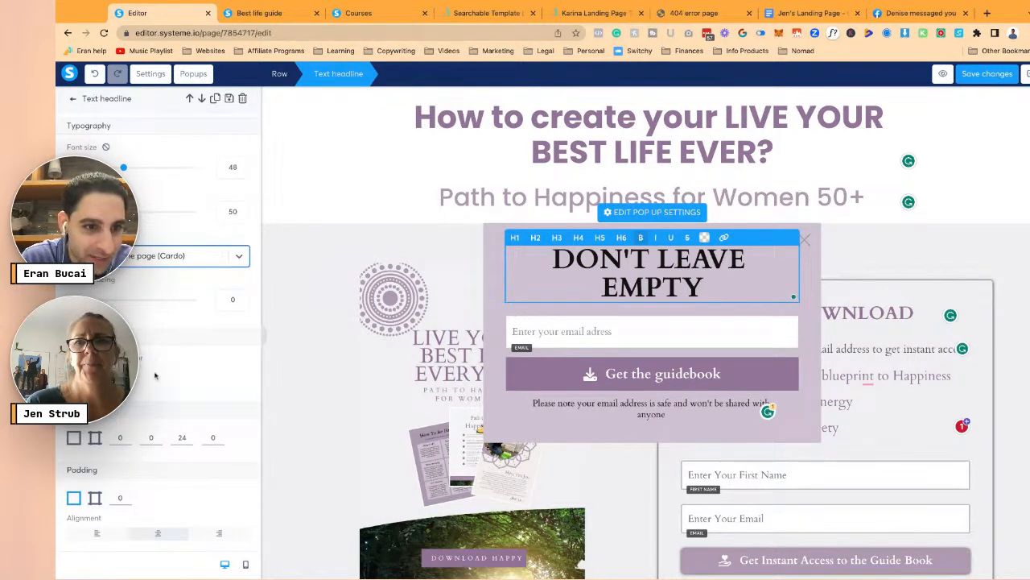
left_click(74, 438)
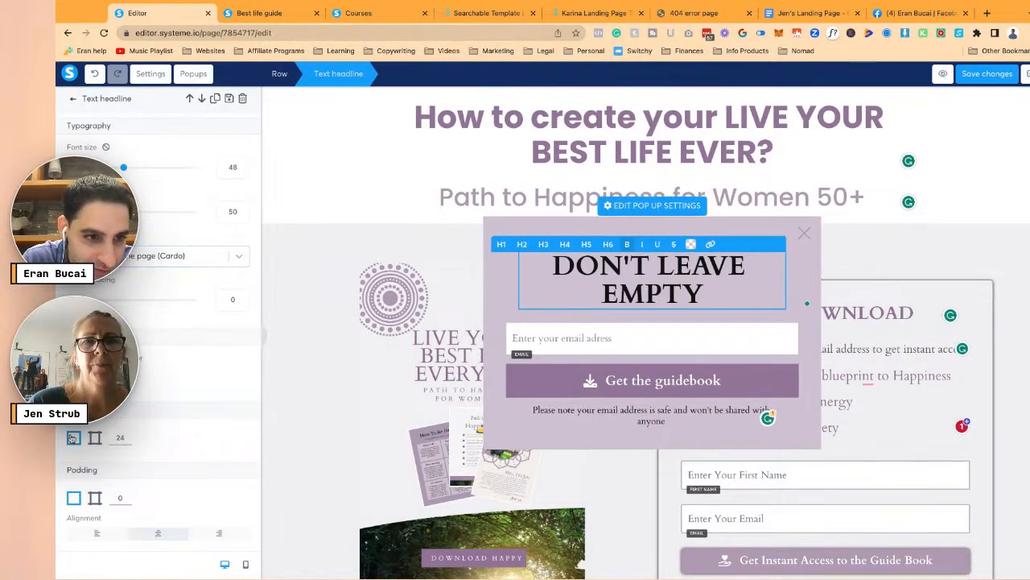
double_click(118, 438)
type("10")
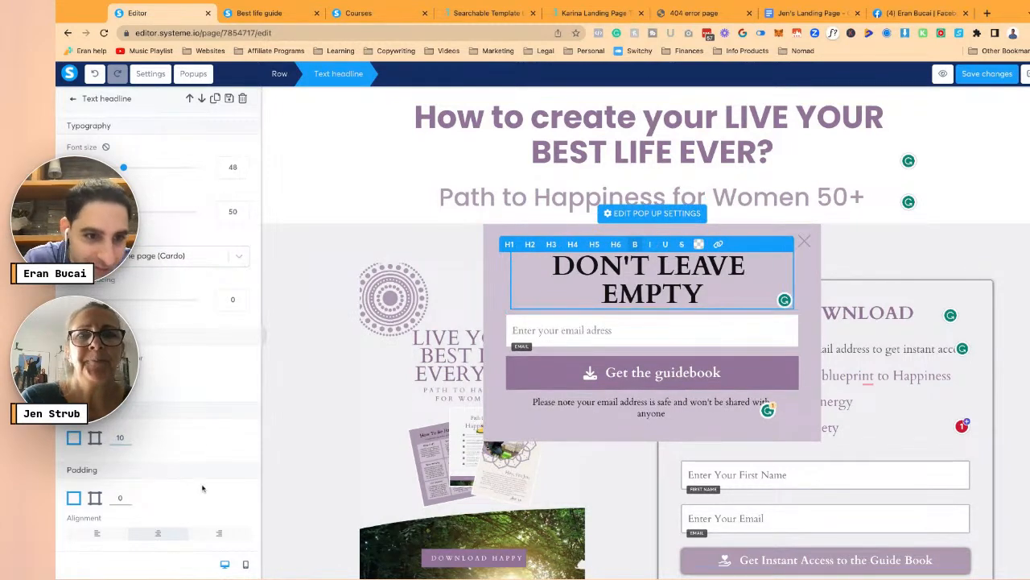
scroll(203, 494, "down", 5)
scroll(203, 494, "up", 5)
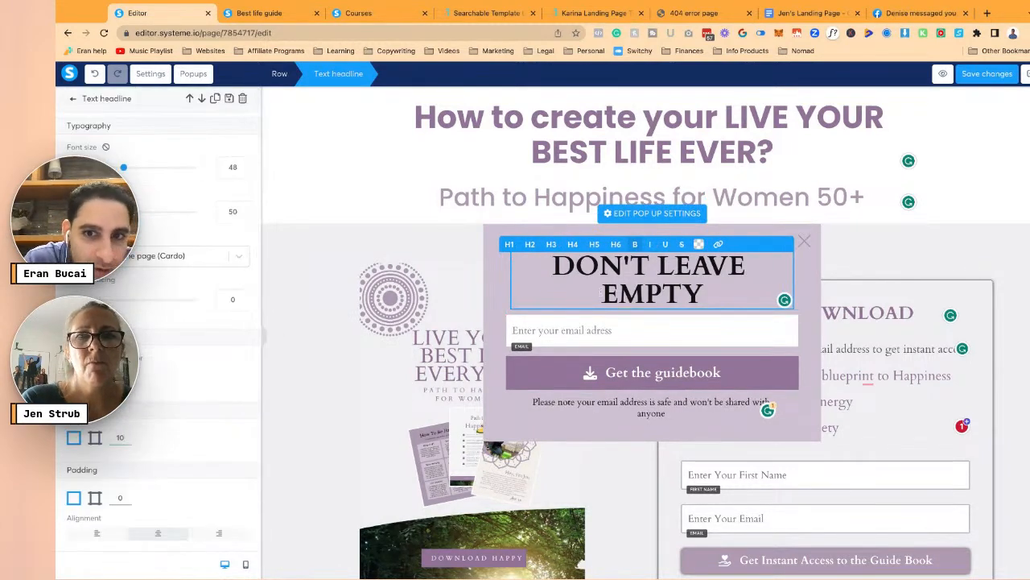
- Select the headline text and check its colour choices, leaving the colour unchanged
triple_click(629, 266)
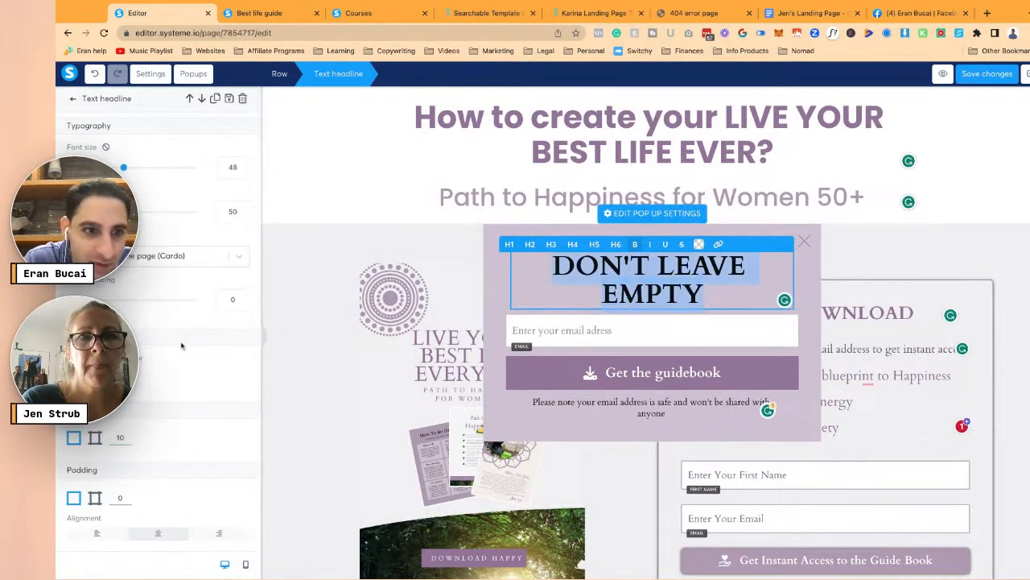
left_click(697, 243)
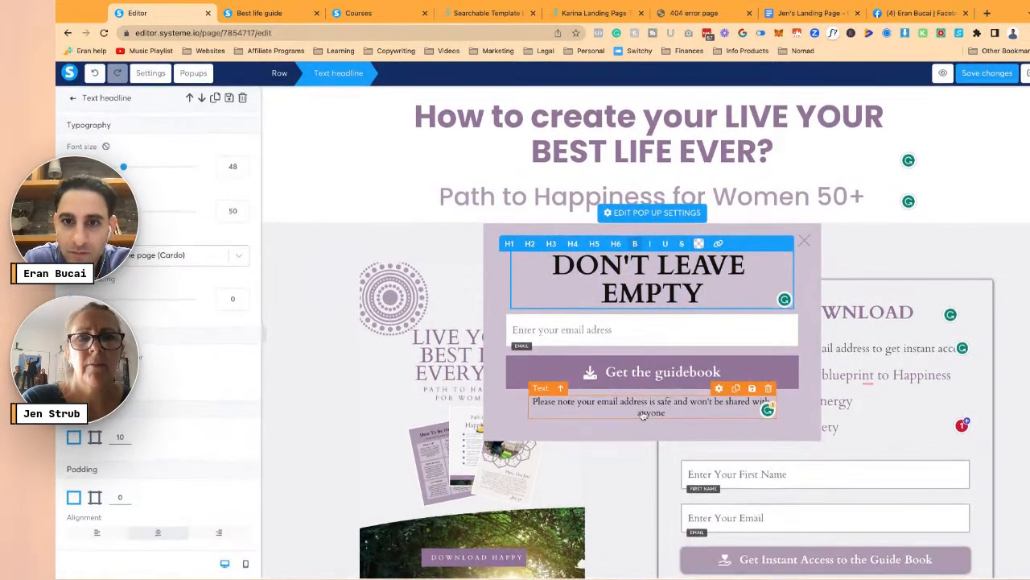
left_click(697, 244)
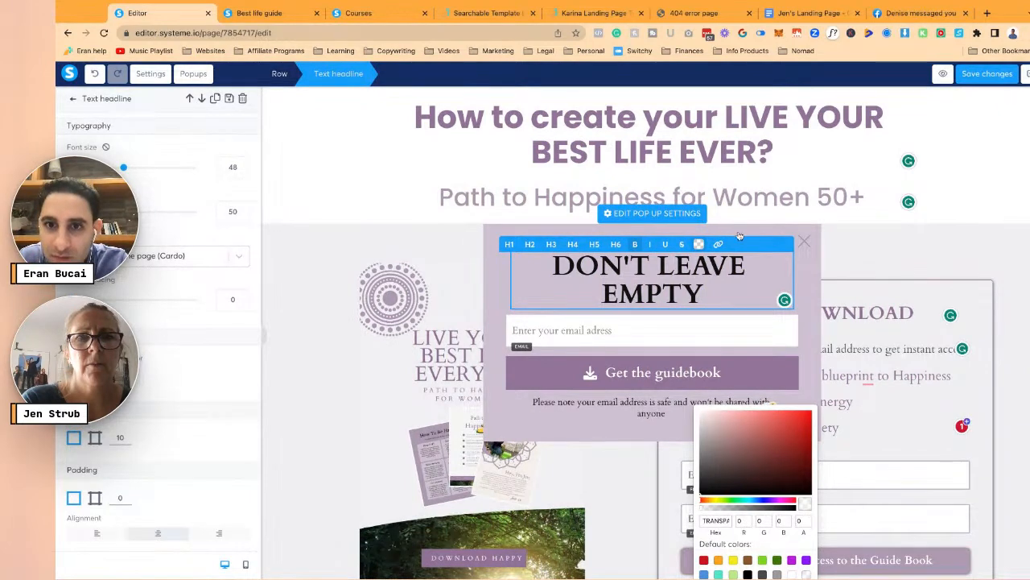
left_click(681, 217)
- Shrink the headline font size to 42 and complete it as 'DON'T LEAVE EMPTY-HANDED!'
left_click(699, 273)
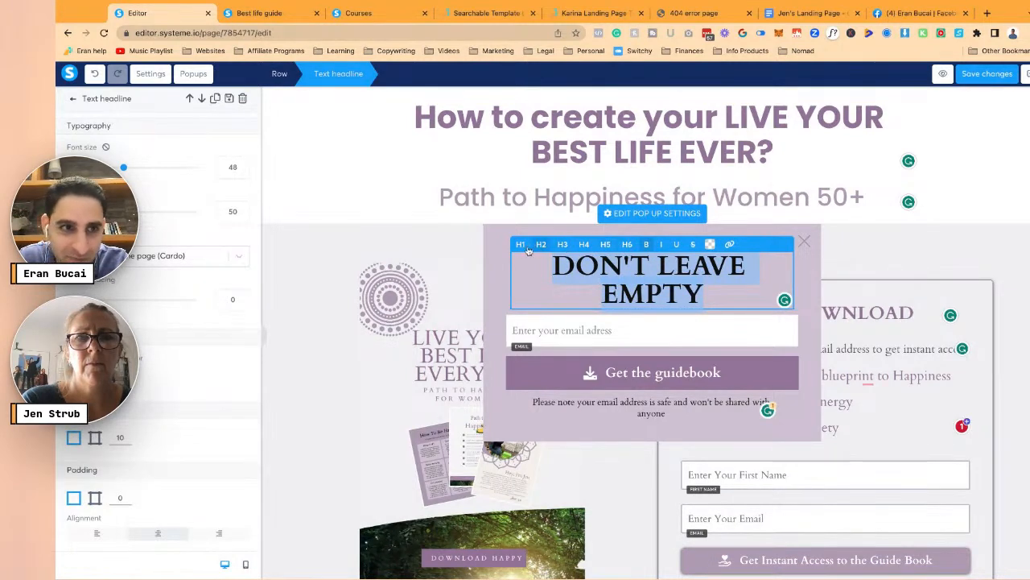
left_click(243, 174)
left_click(242, 173)
left_click(242, 173)
left_click(243, 173)
left_click(242, 173)
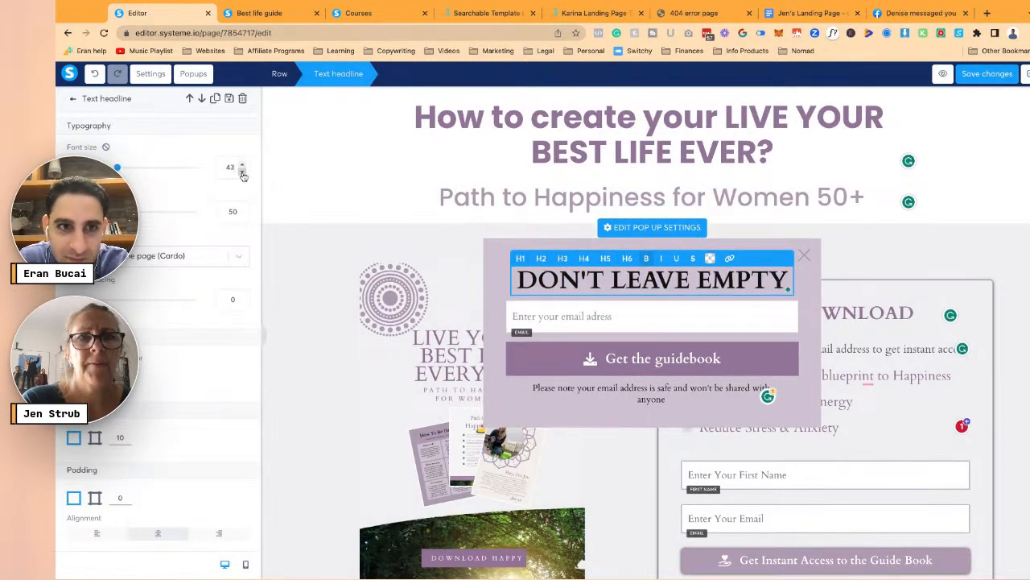
left_click(242, 173)
type("HANDED")
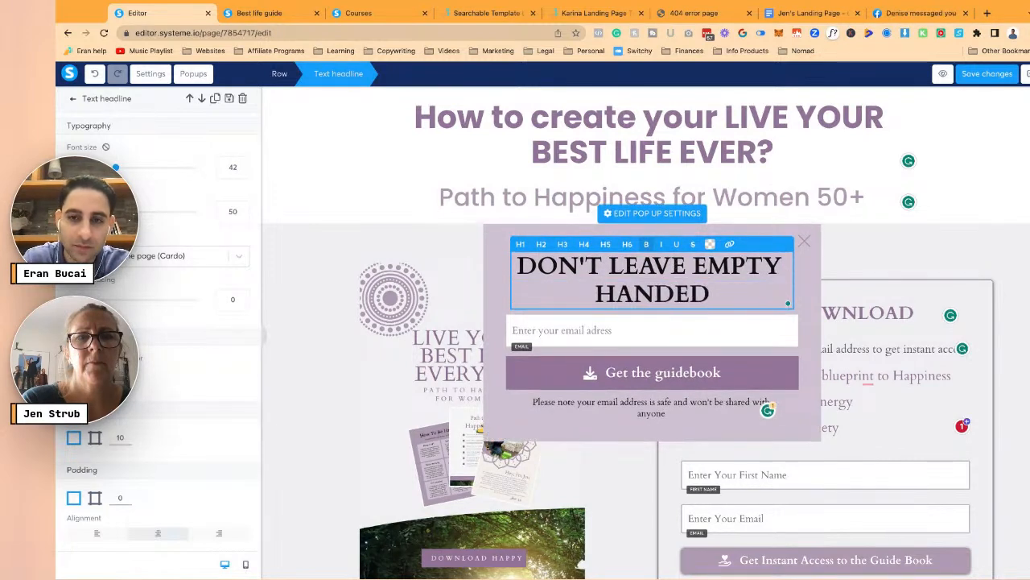
type("!")
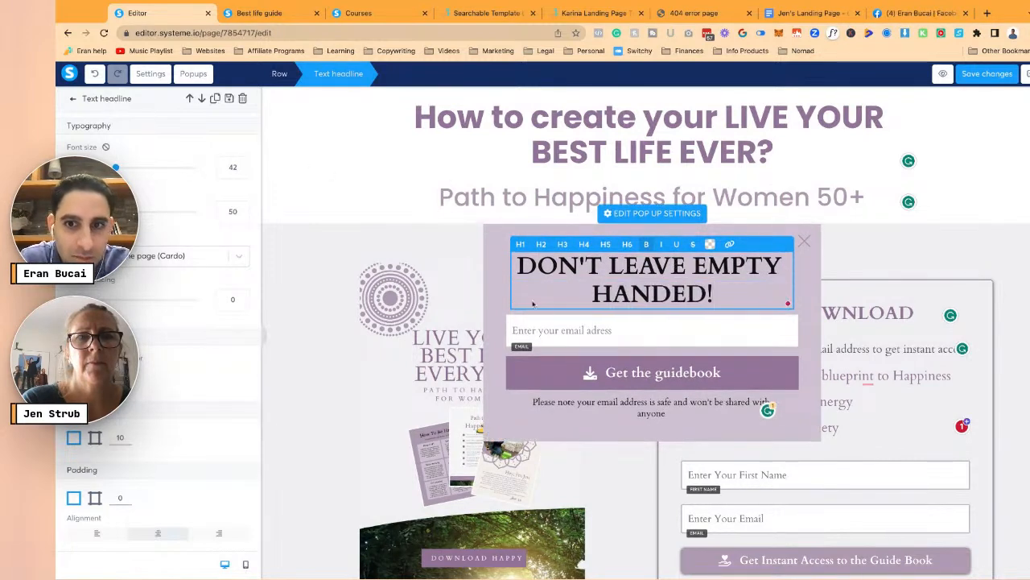
mouse_move(644, 266)
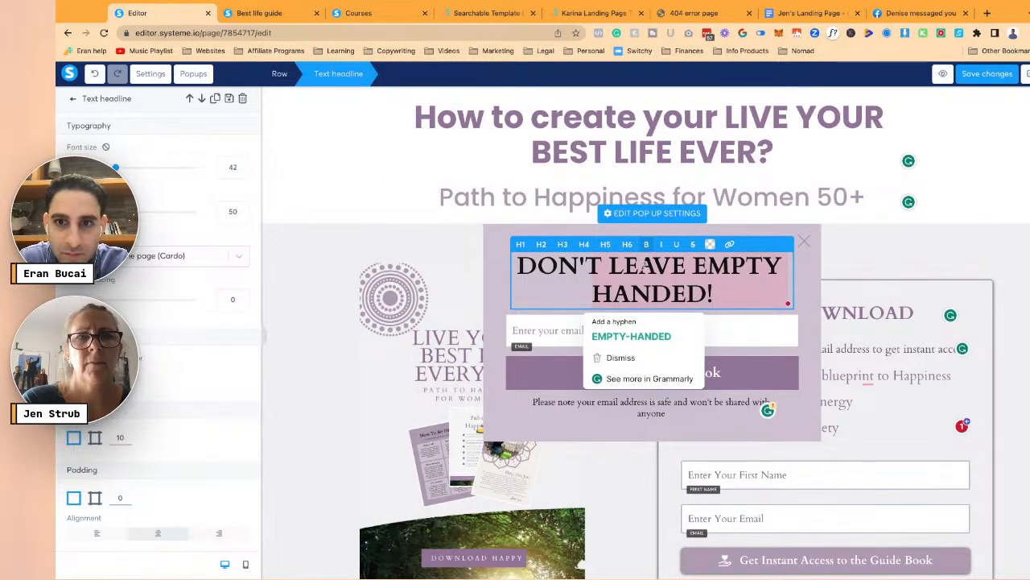
left_click(632, 336)
left_click(584, 341)
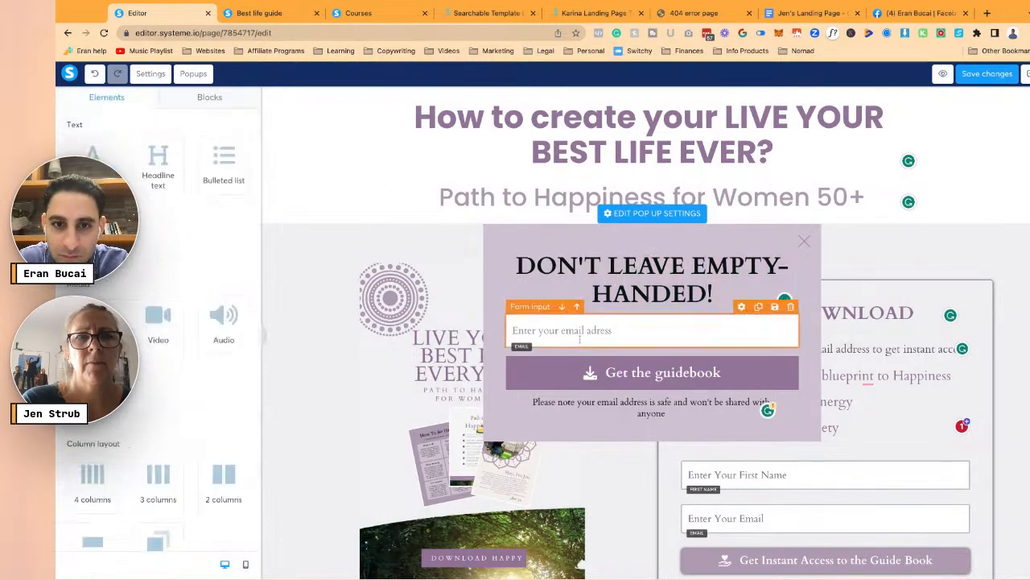
- End the privacy note with a full stop and fix the email placeholder to 'Enter your email address'
left_click(582, 376)
scroll(224, 291, "down", 5)
scroll(223, 291, "down", 5)
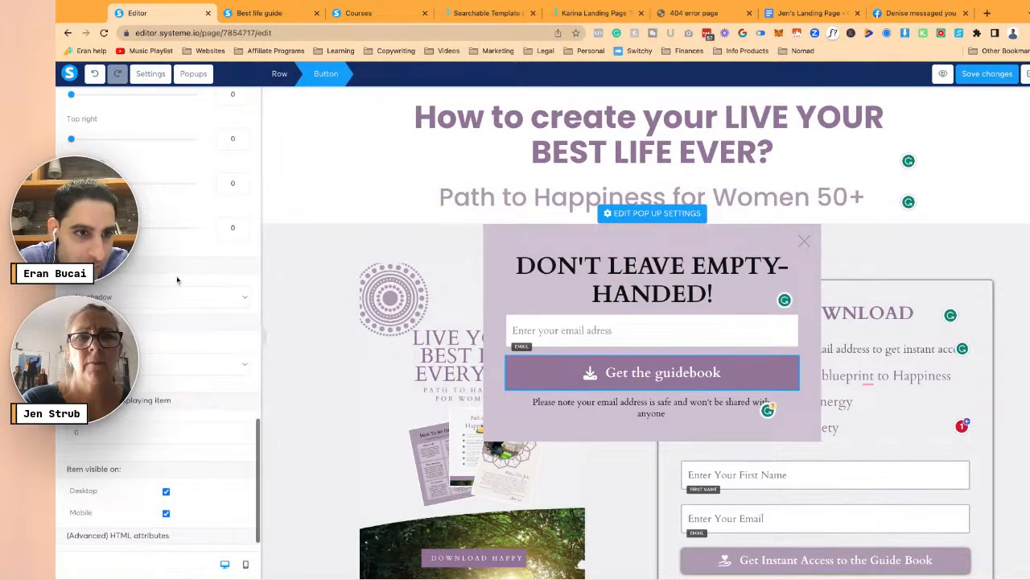
left_click(600, 439)
left_click(662, 411)
type(".")
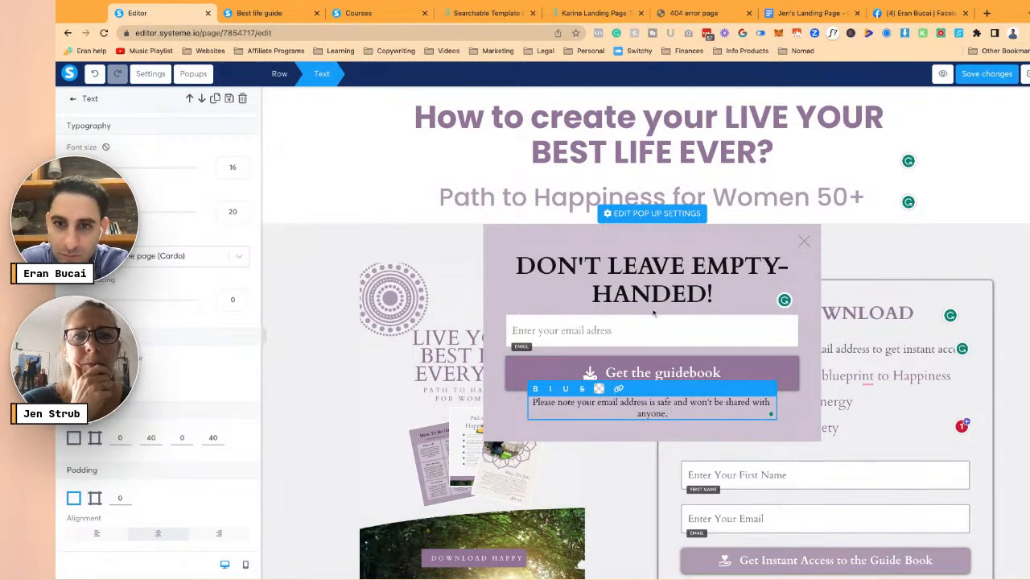
left_click(637, 337)
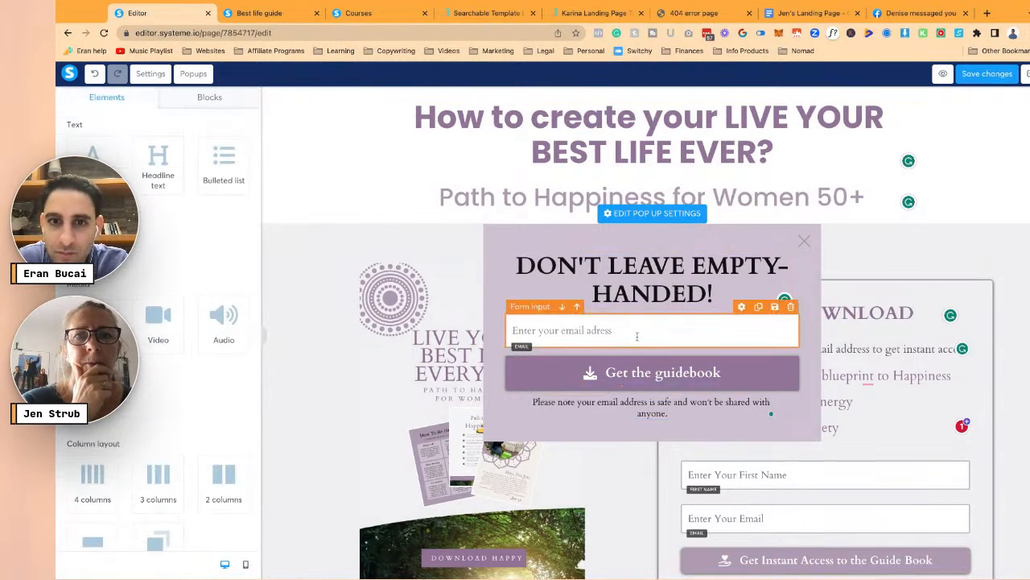
left_click(637, 337)
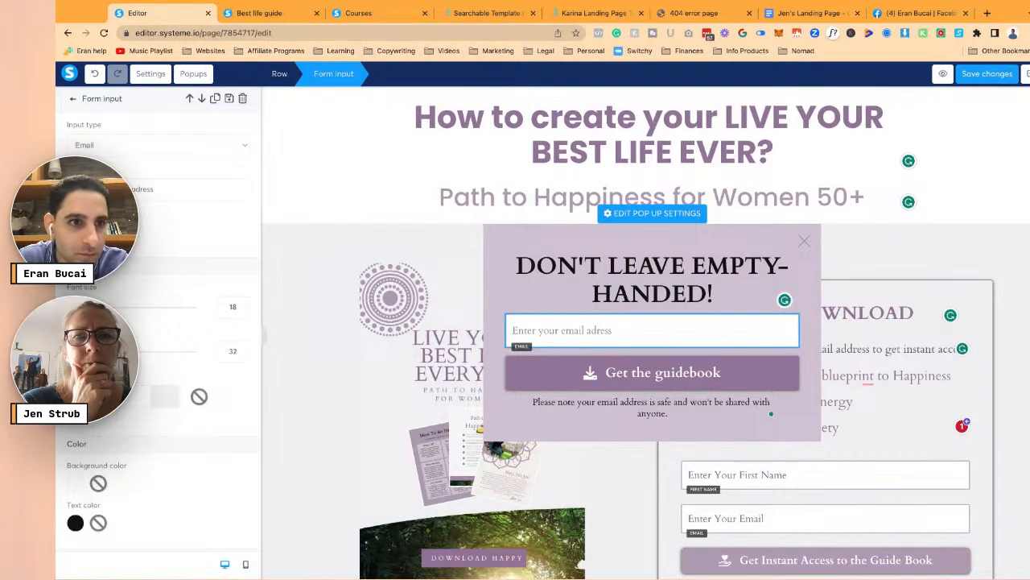
type("d")
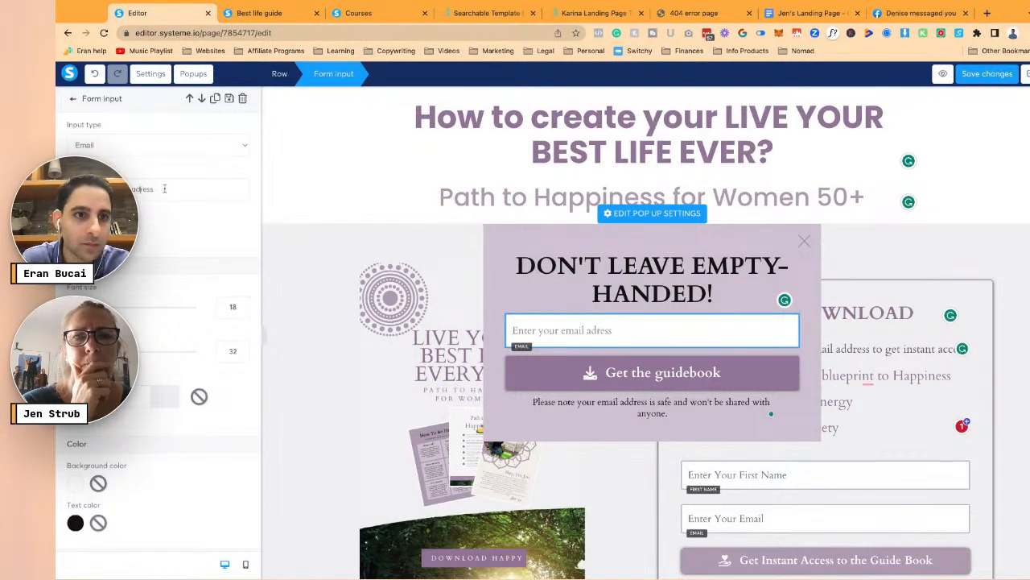
- Review the headline, privacy note, guidebook button and email field settings
left_click(624, 266)
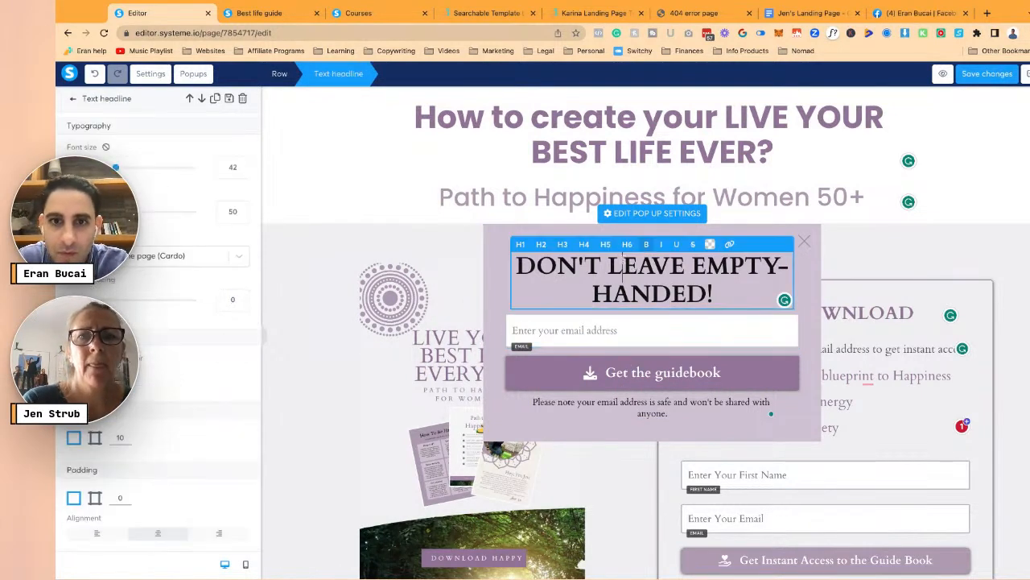
left_click(520, 281)
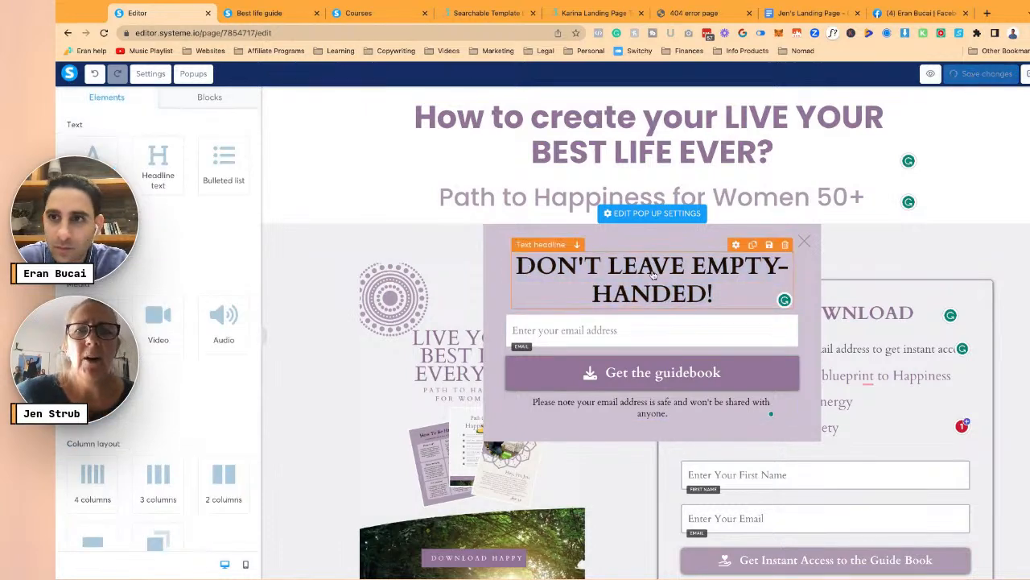
left_click(699, 413)
left_click(808, 392)
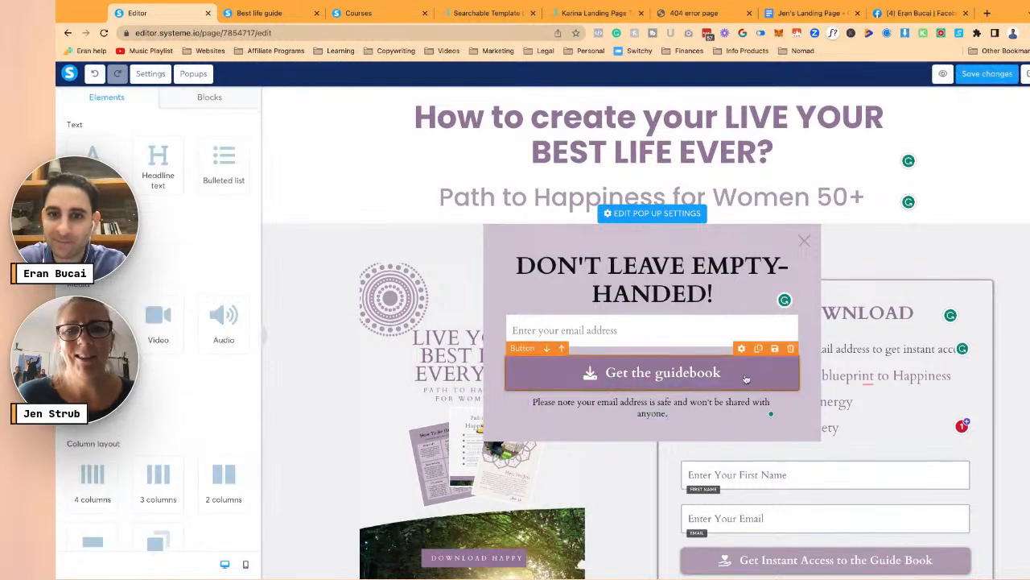
left_click(735, 374)
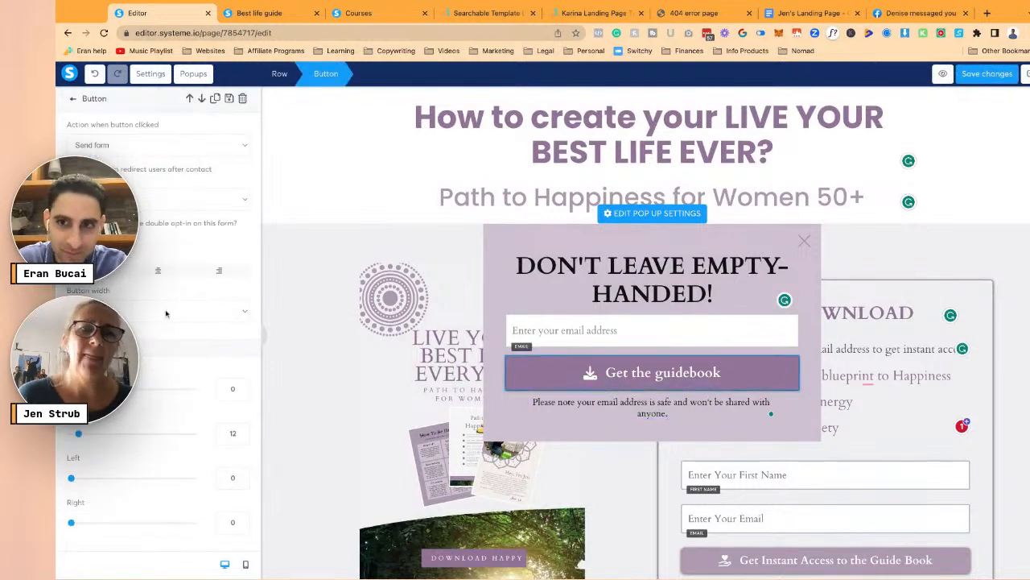
scroll(193, 330, "down", 5)
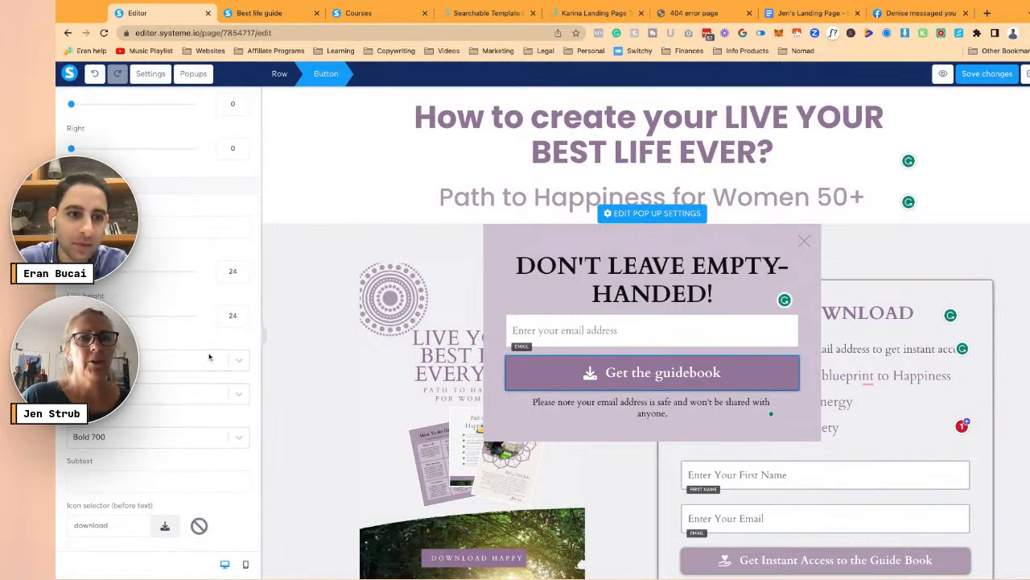
scroll(219, 367, "down", 4)
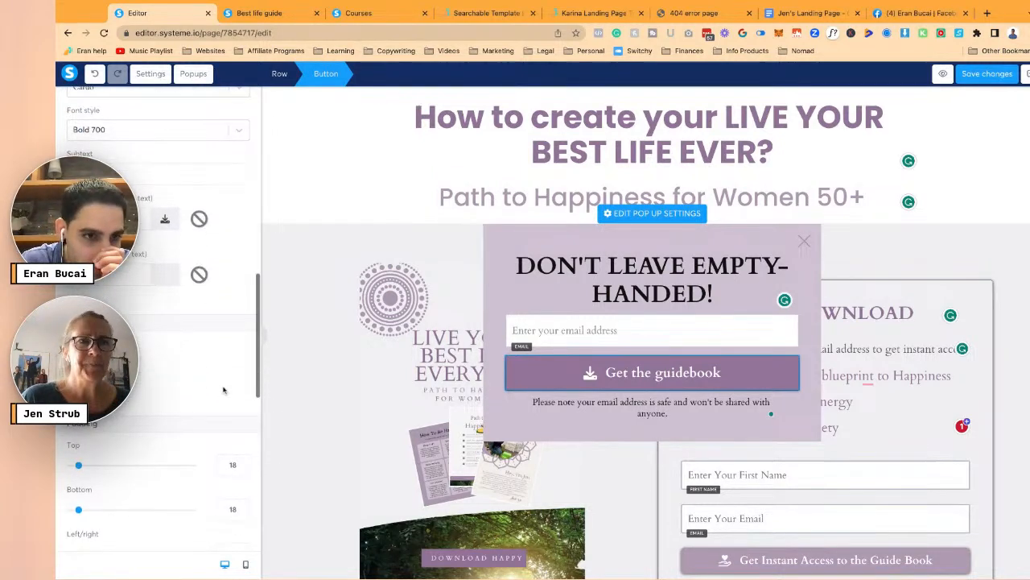
scroll(224, 390, "down", 2)
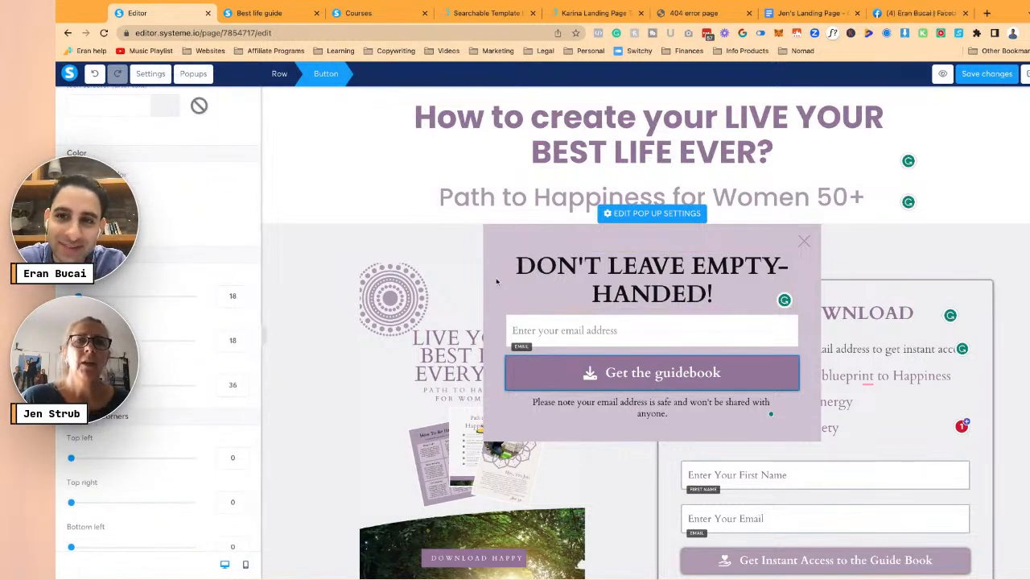
left_click(516, 299)
left_click(528, 325)
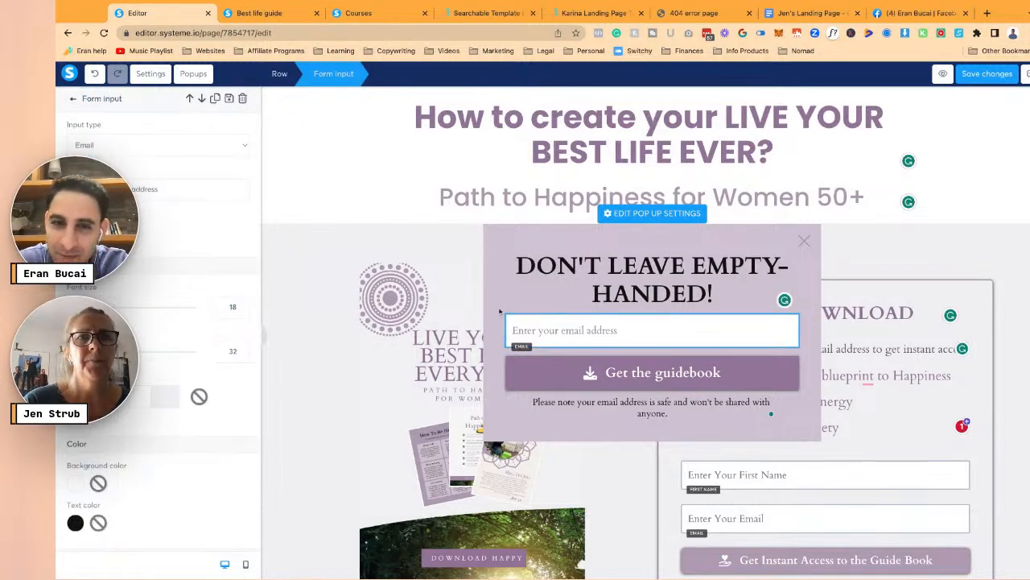
left_click(494, 304)
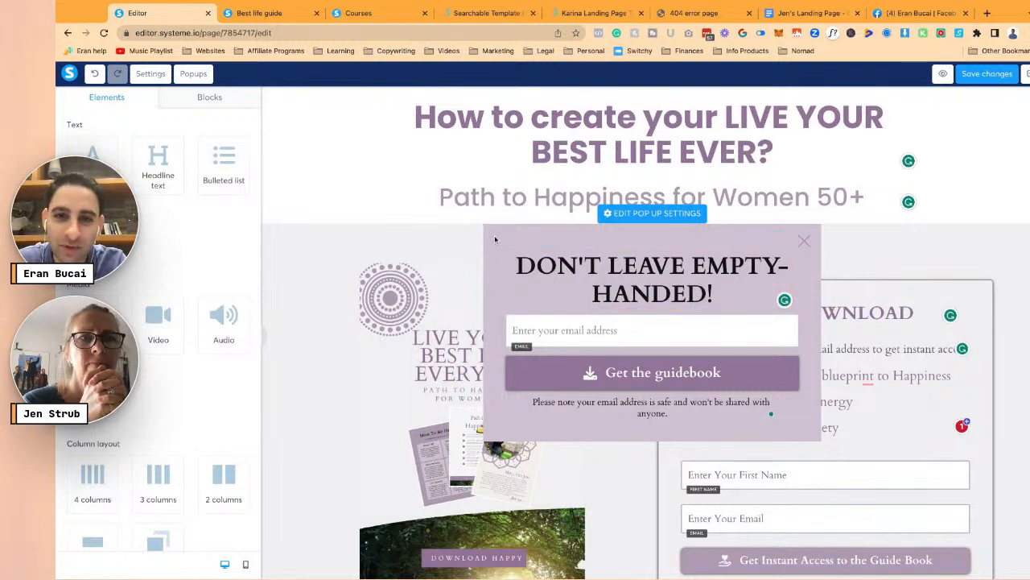
- Give the exit popup a white border
left_click(644, 213)
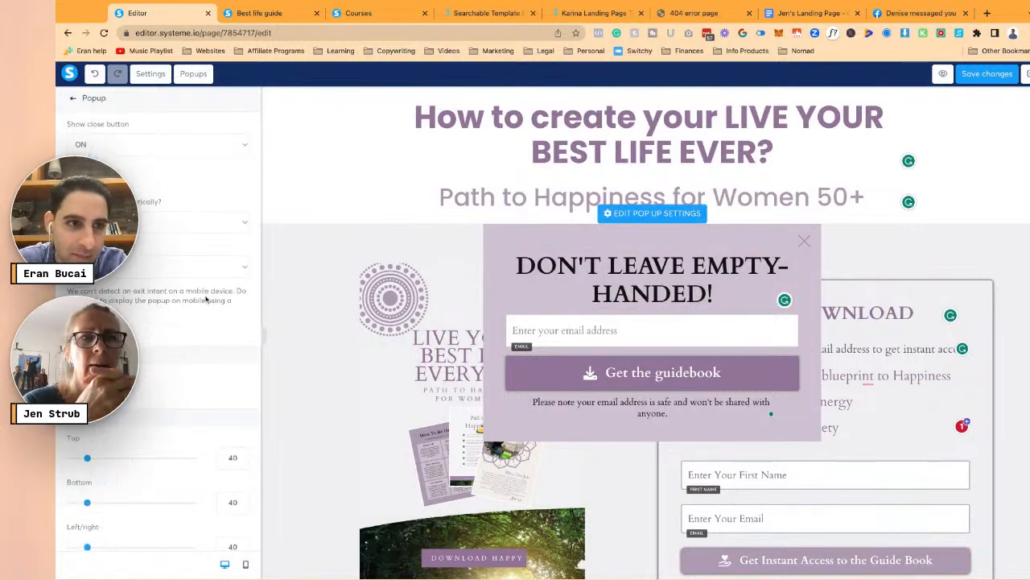
scroll(193, 306, "down", 4)
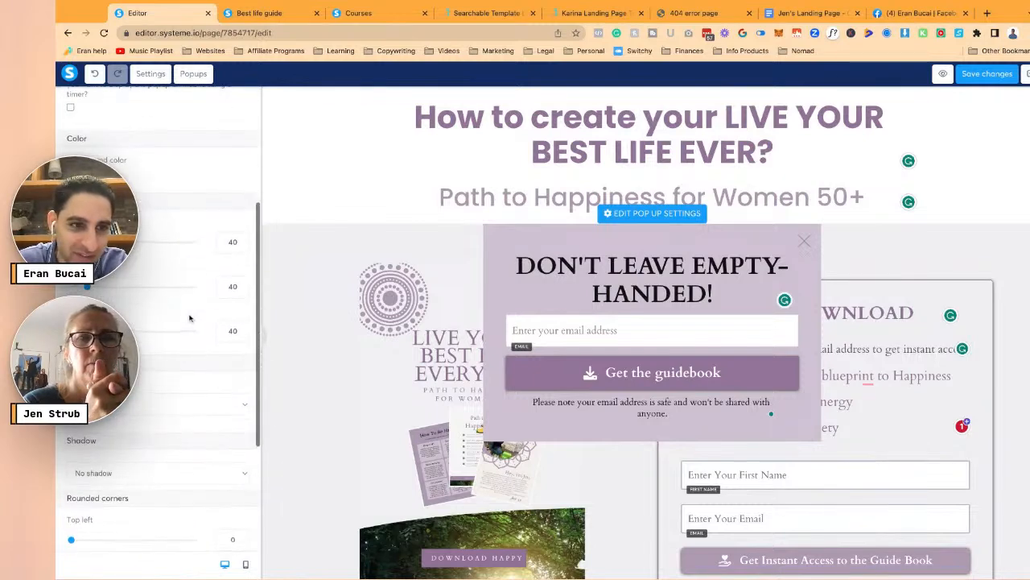
scroll(190, 319, "down", 8)
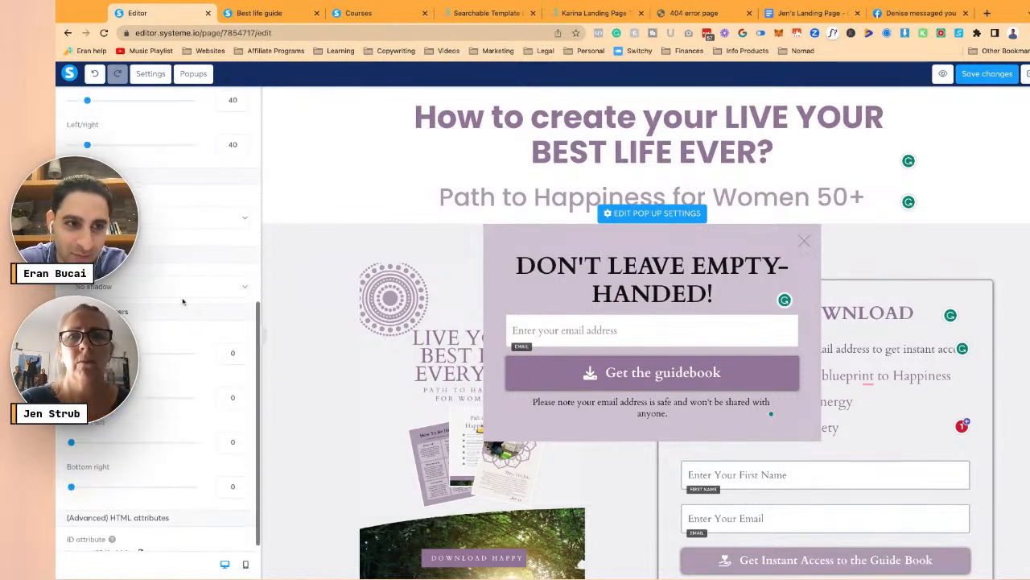
left_click(169, 226)
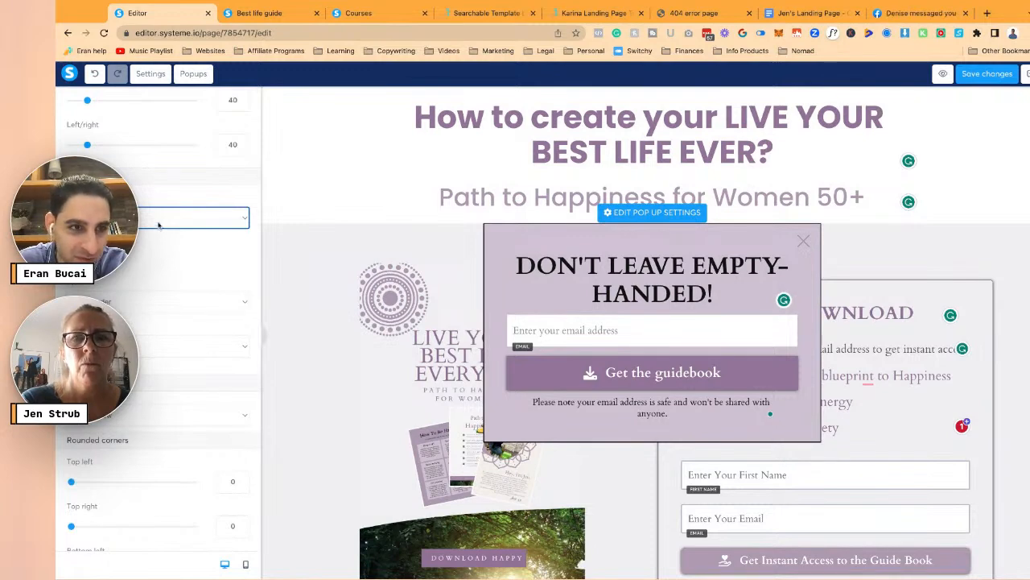
left_click(158, 225)
left_click(159, 226)
left_click(86, 261)
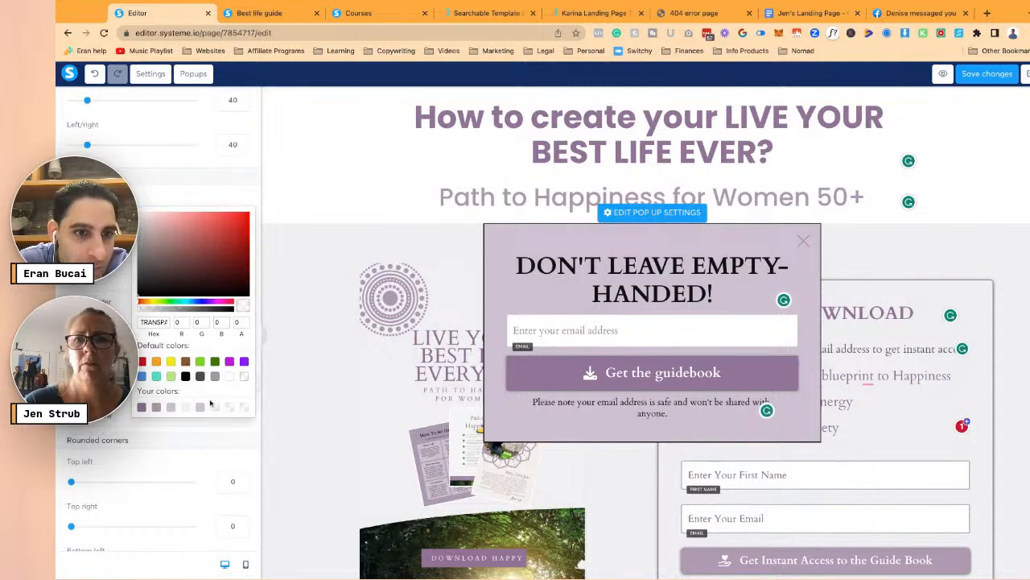
left_click(232, 380)
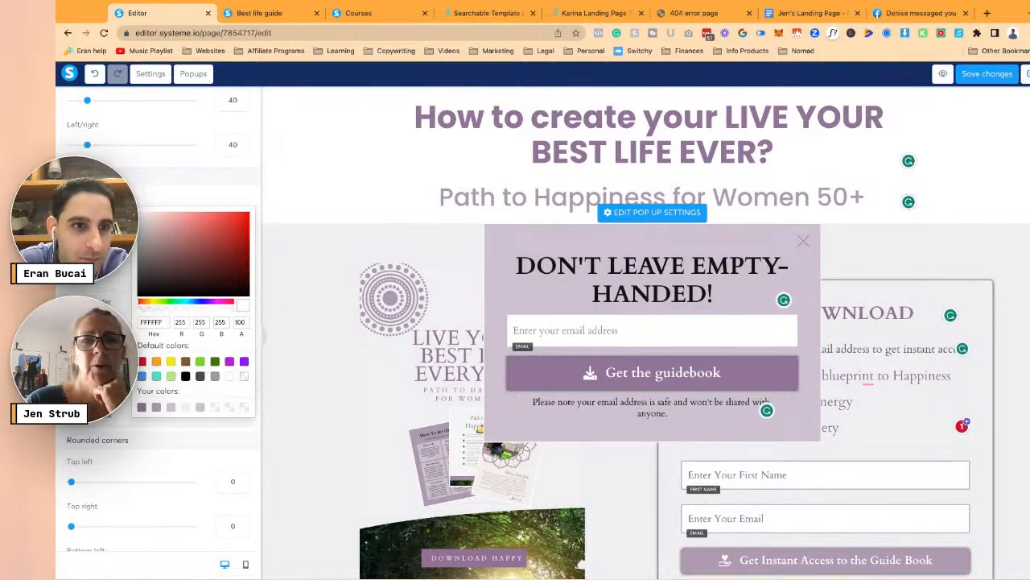
left_click(263, 333)
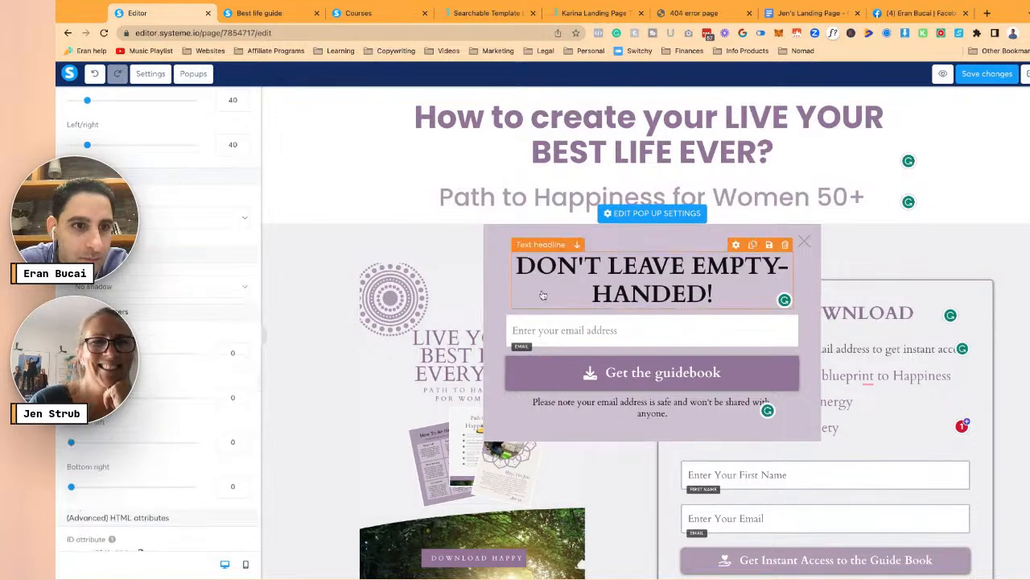
- Select all the headline text and open its text colour hex field for editing
left_click(652, 279)
left_click(974, 75)
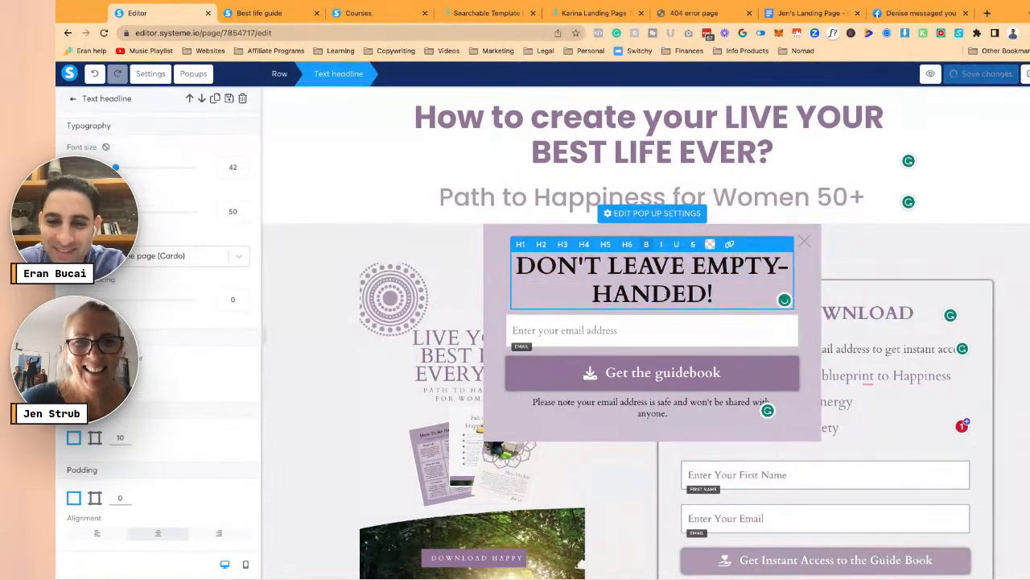
key("ctrl+a")
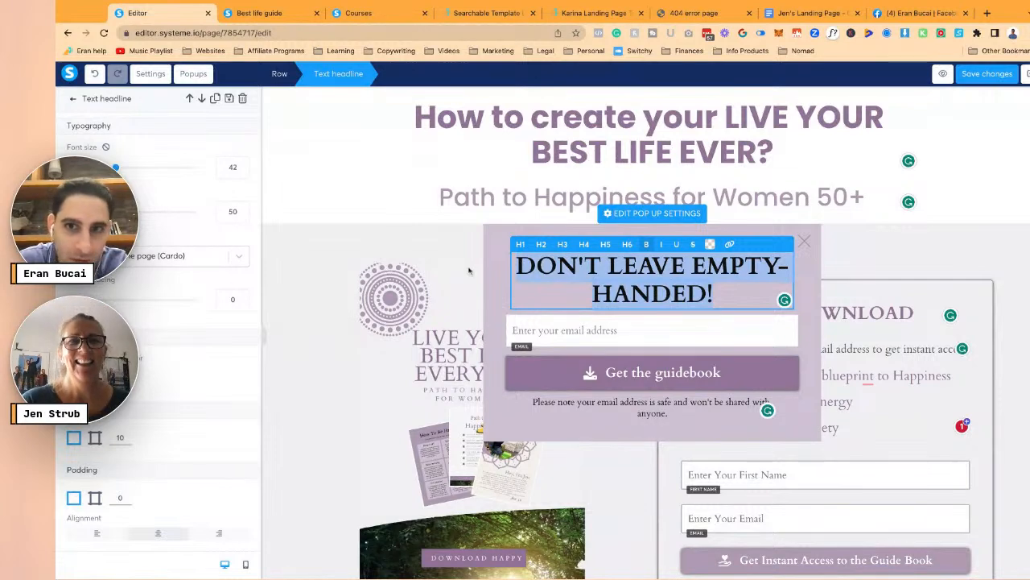
left_click(712, 245)
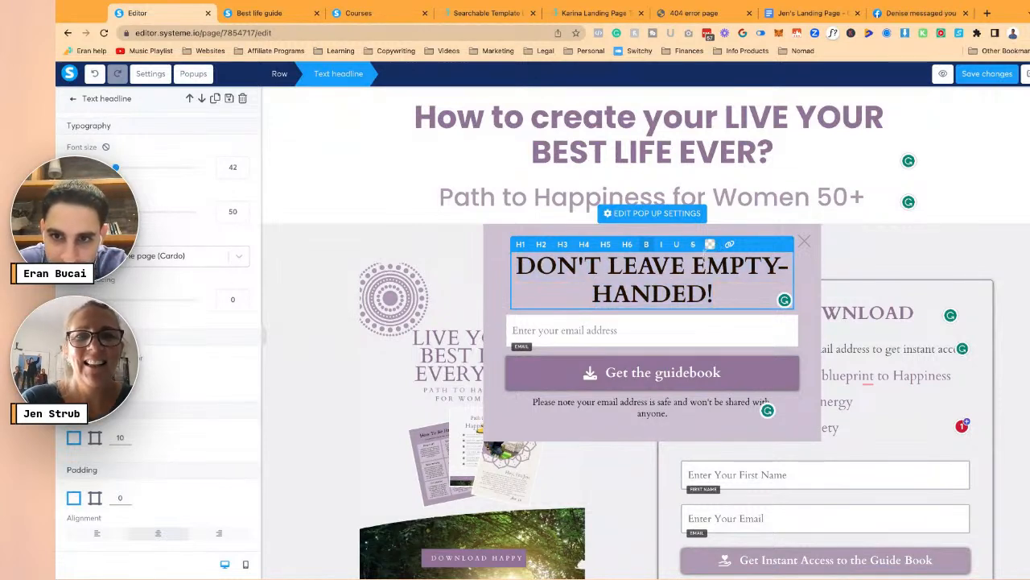
left_click(710, 245)
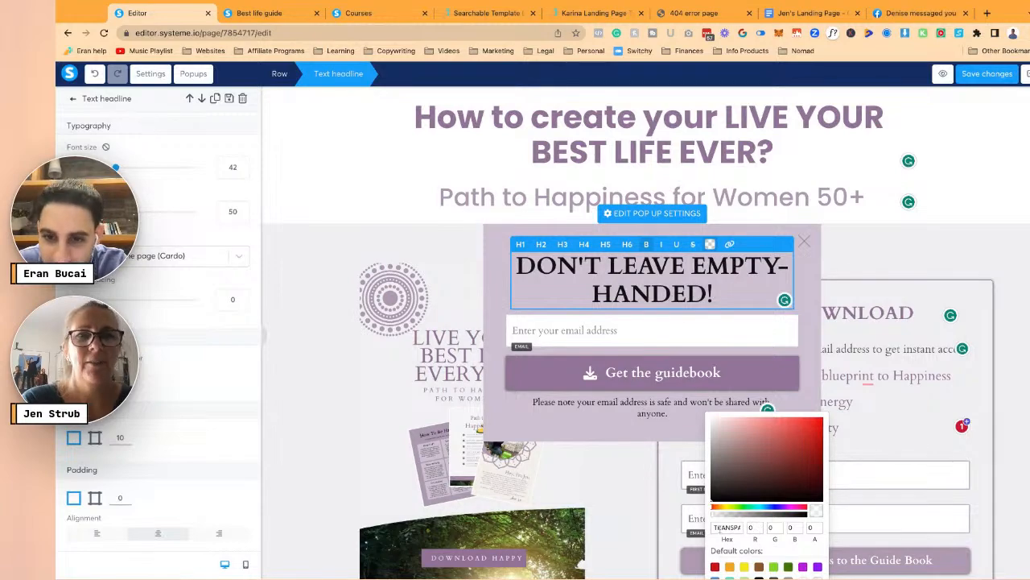
left_click(727, 527)
- Highlight 927397 in the planning doc's hex colour list and copy it
left_click(800, 13)
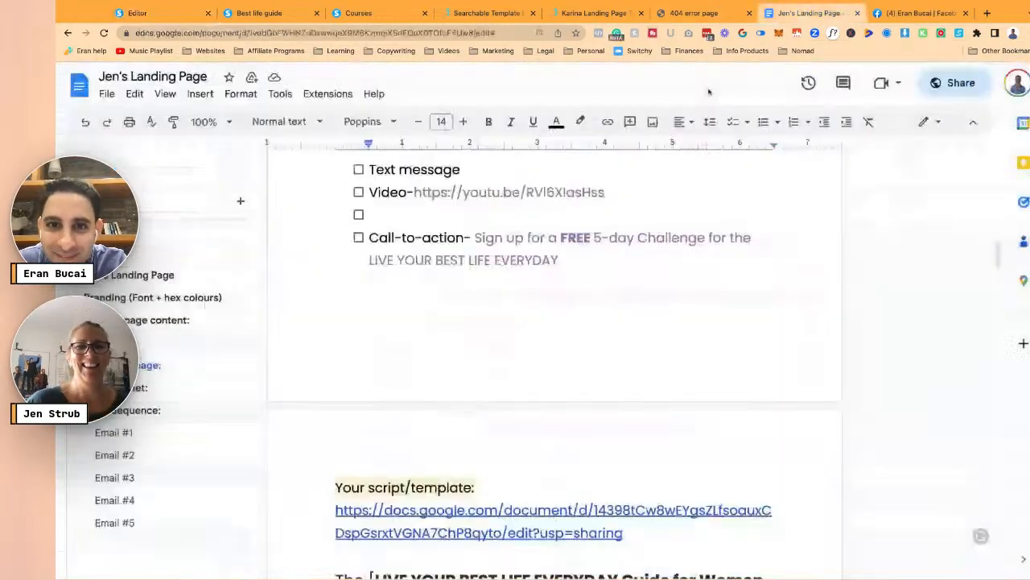
scroll(430, 294, "up", 15)
scroll(430, 294, "up", 2)
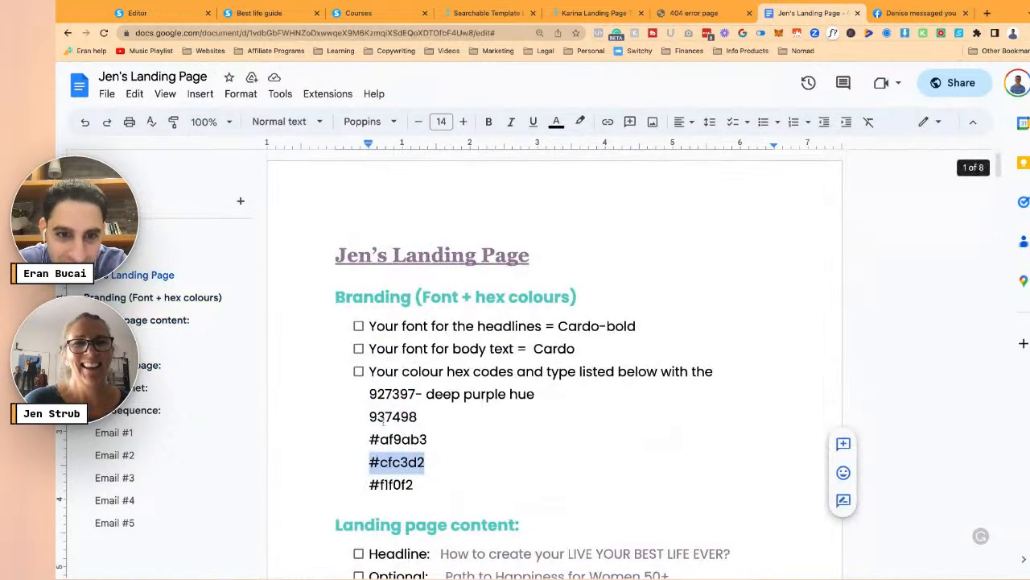
left_click_drag(370, 394, 415, 393)
key("super+c")
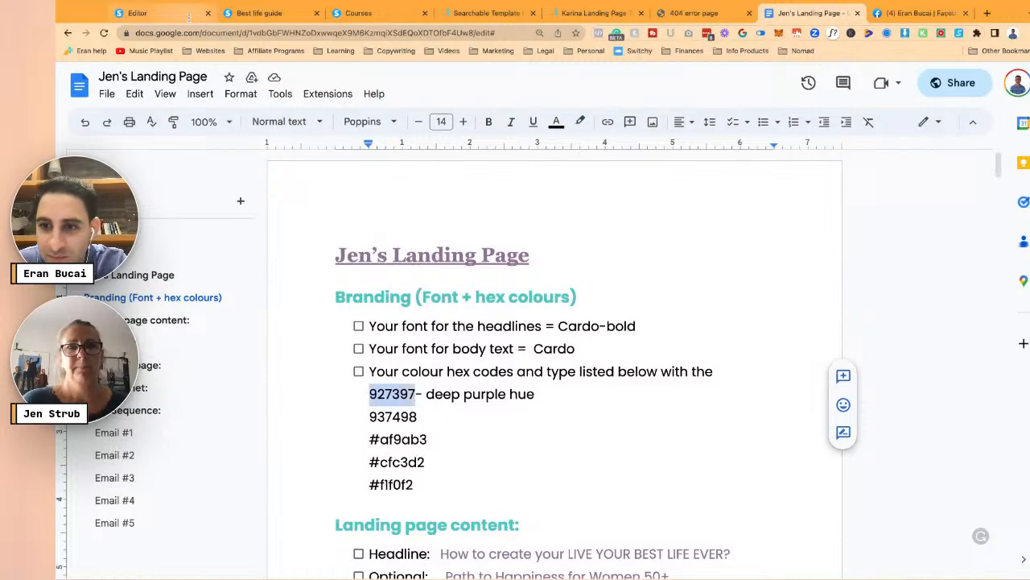
left_click(167, 16)
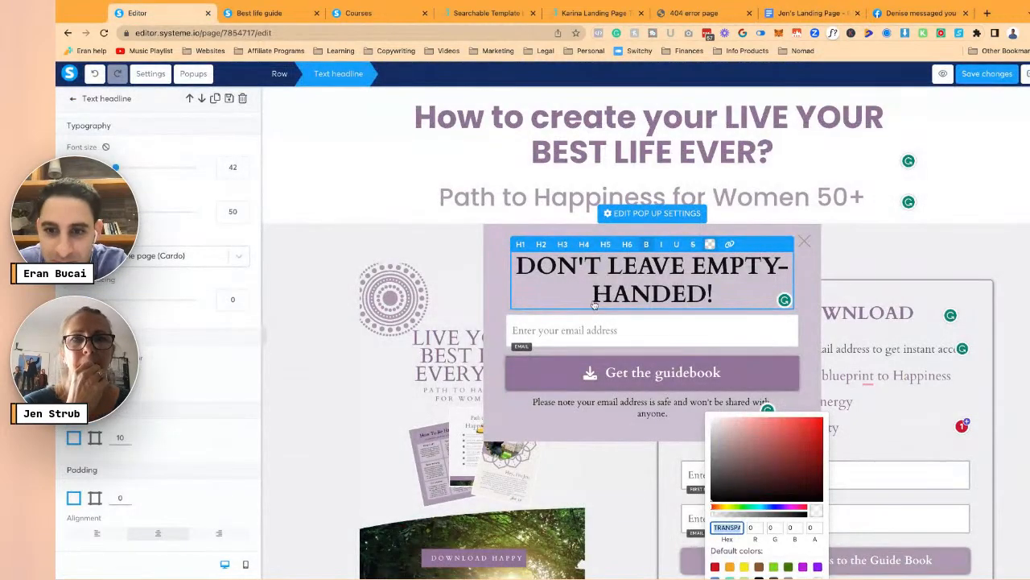
- Paste 927397 as the headline colour and raise its font size from 42 to 45
key("super+v")
left_click(668, 437)
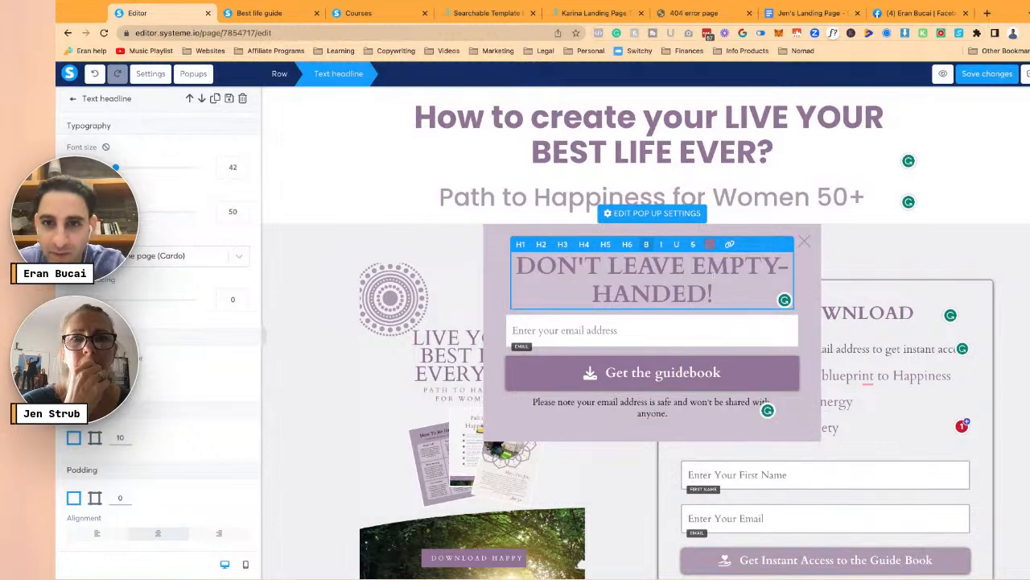
left_click(244, 165)
left_click(244, 165)
left_click(244, 165)
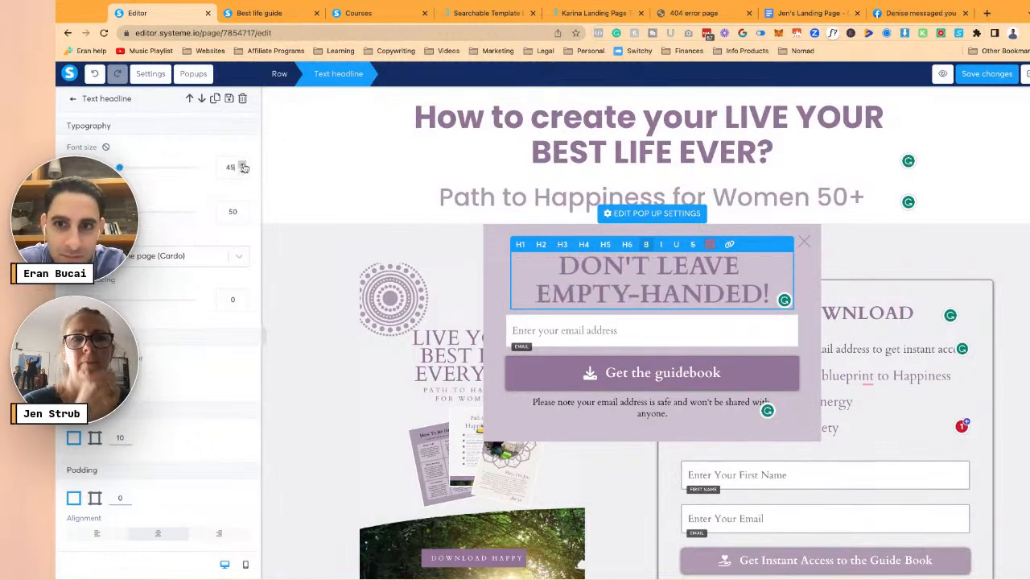
left_click(244, 165)
key("Escape")
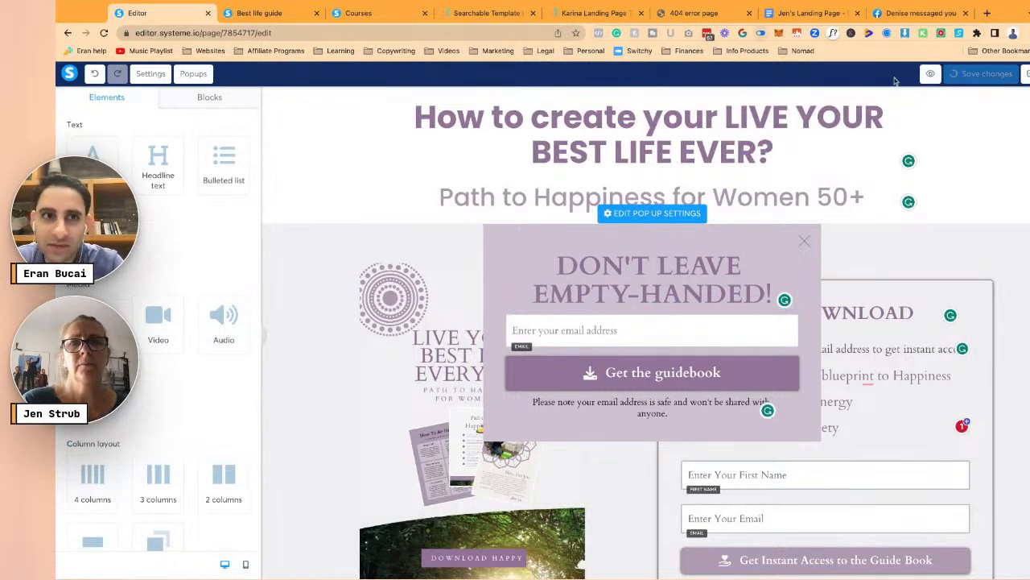
- Preview the page, check the purple exit popup, then close the popup and the preview tab
left_click(943, 73)
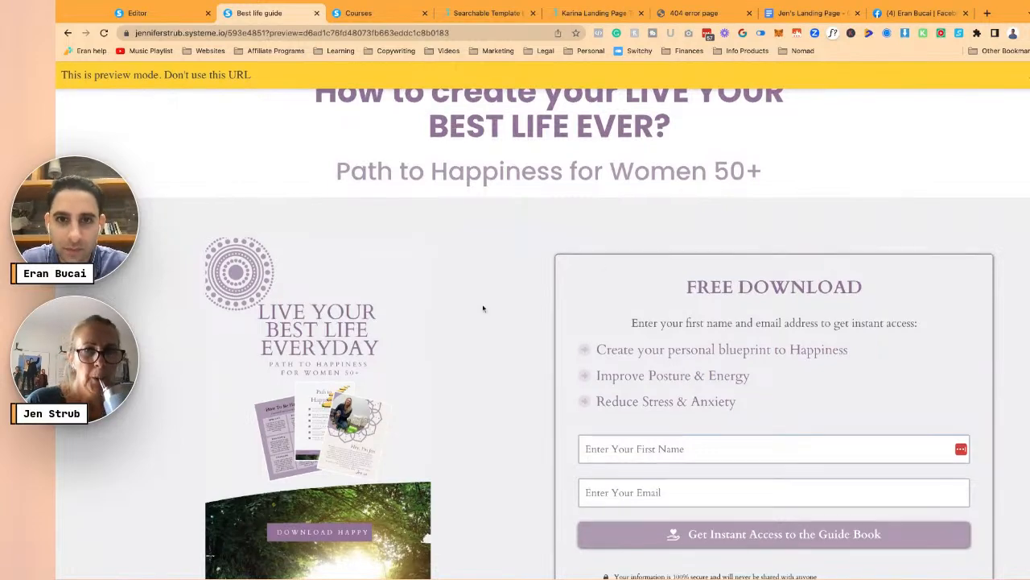
scroll(483, 308, "down", 2)
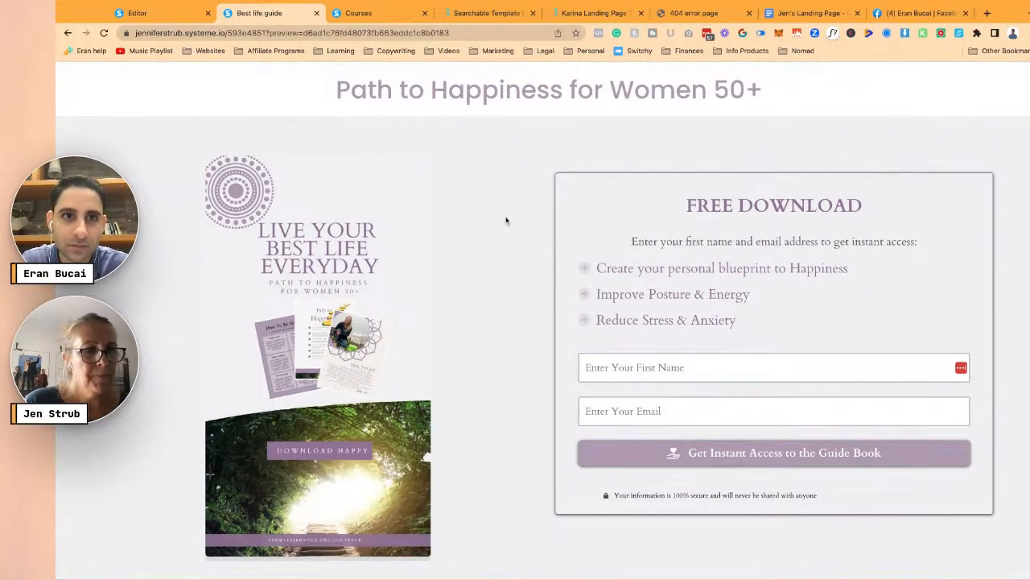
scroll(506, 219, "up", 2)
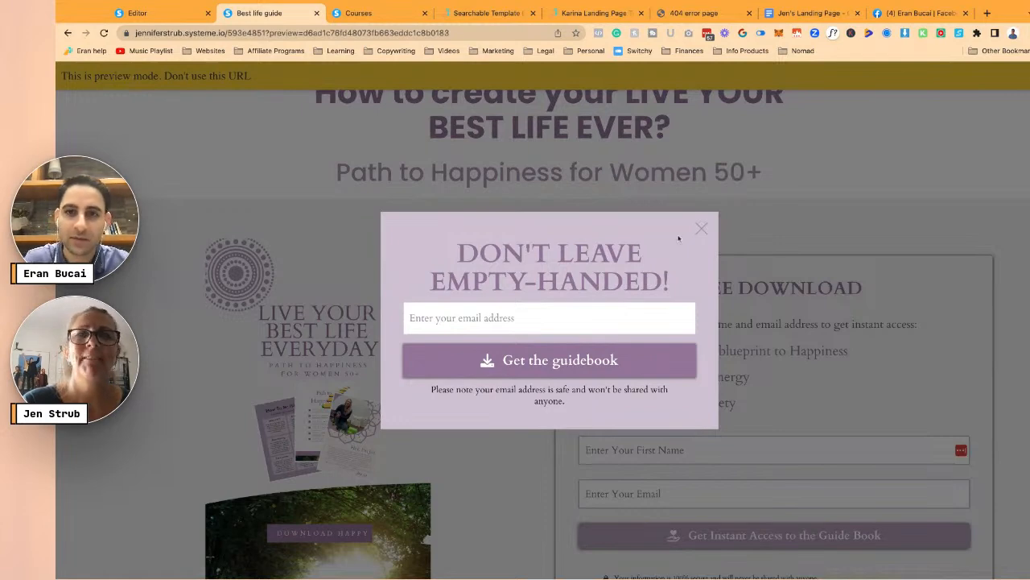
left_click(702, 229)
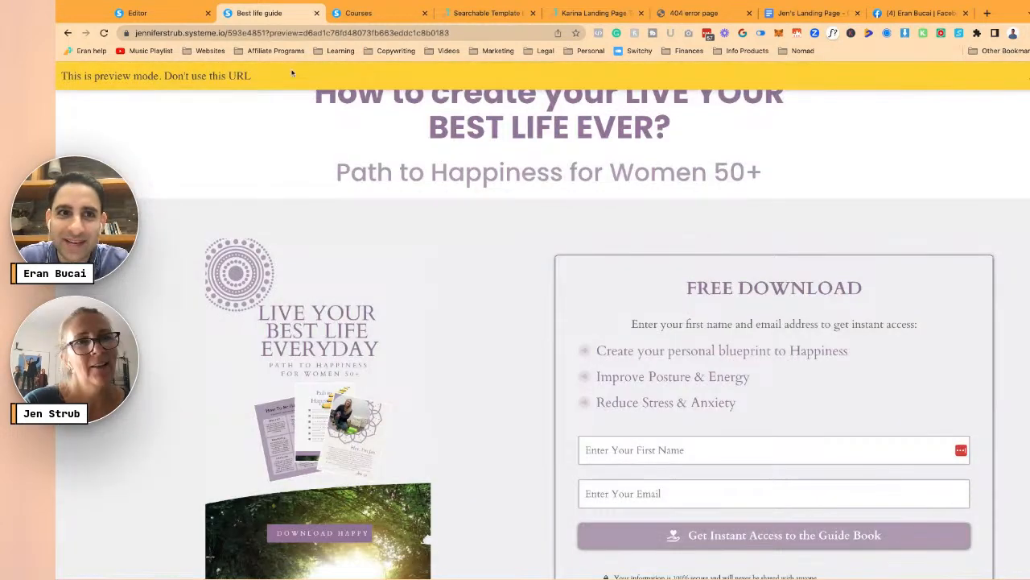
left_click(316, 13)
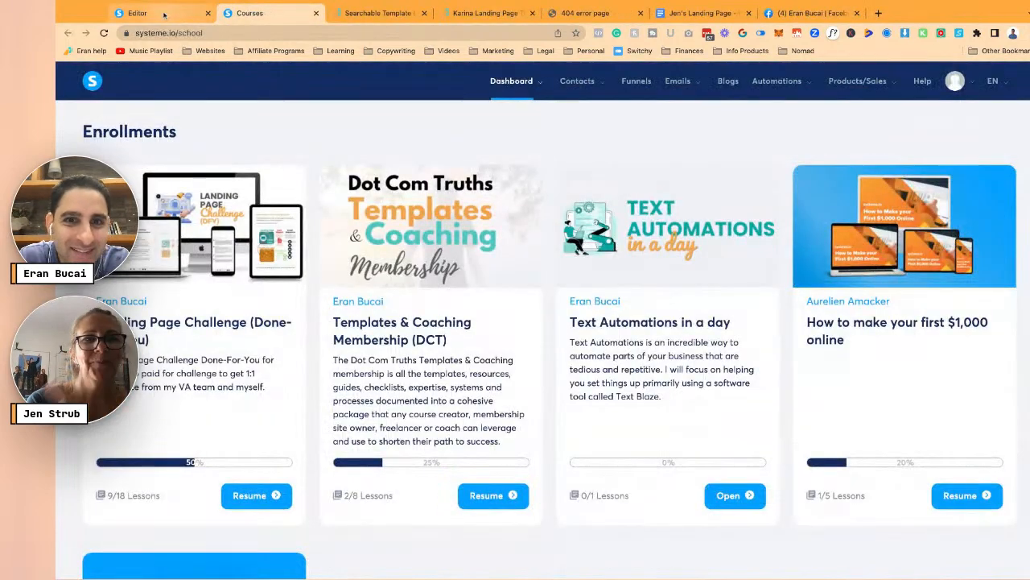
- Save the squeeze page changes and exit the editor to the funnel overview
left_click(190, 15)
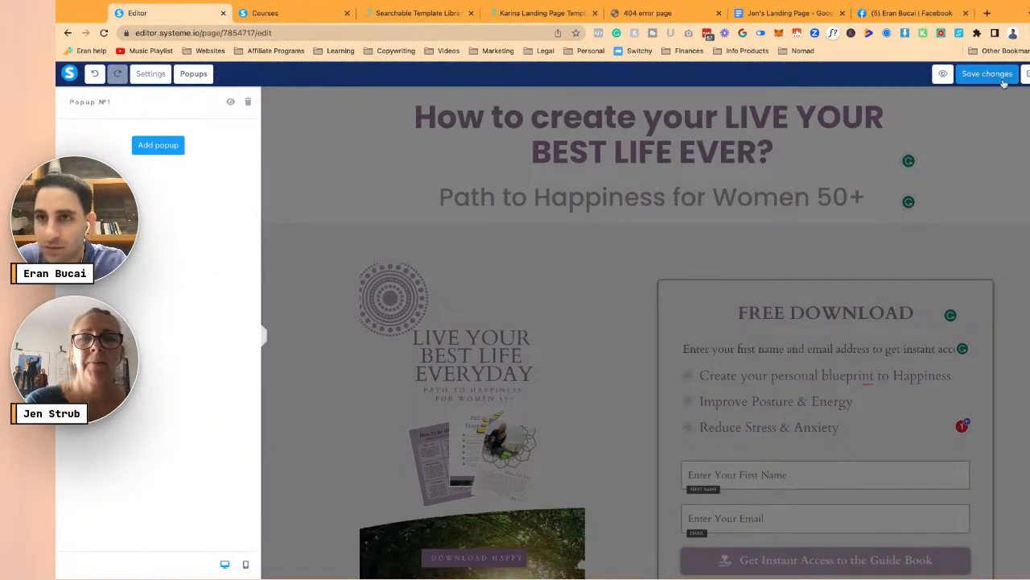
left_click(1003, 79)
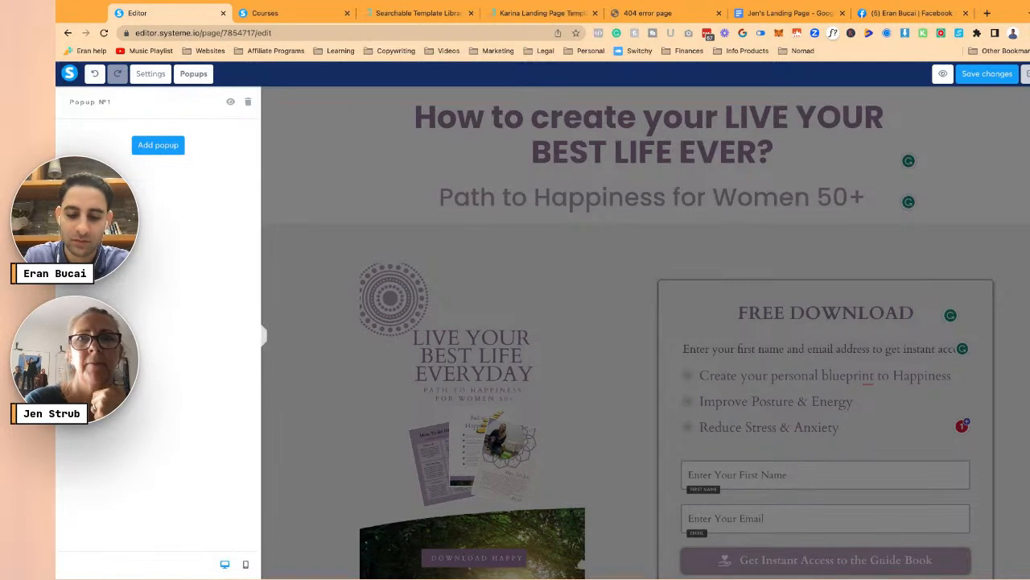
left_click(996, 77)
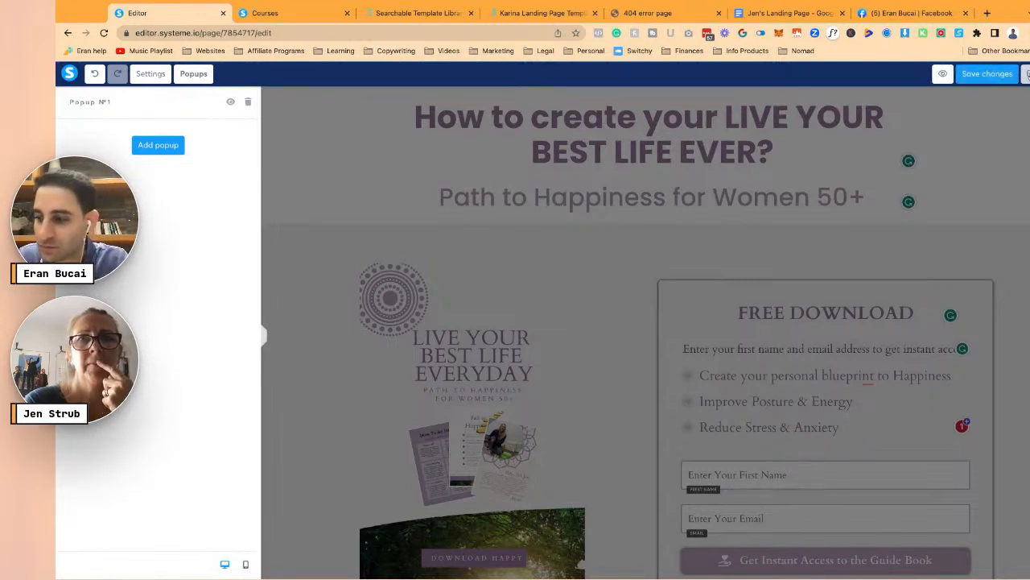
left_click(1028, 74)
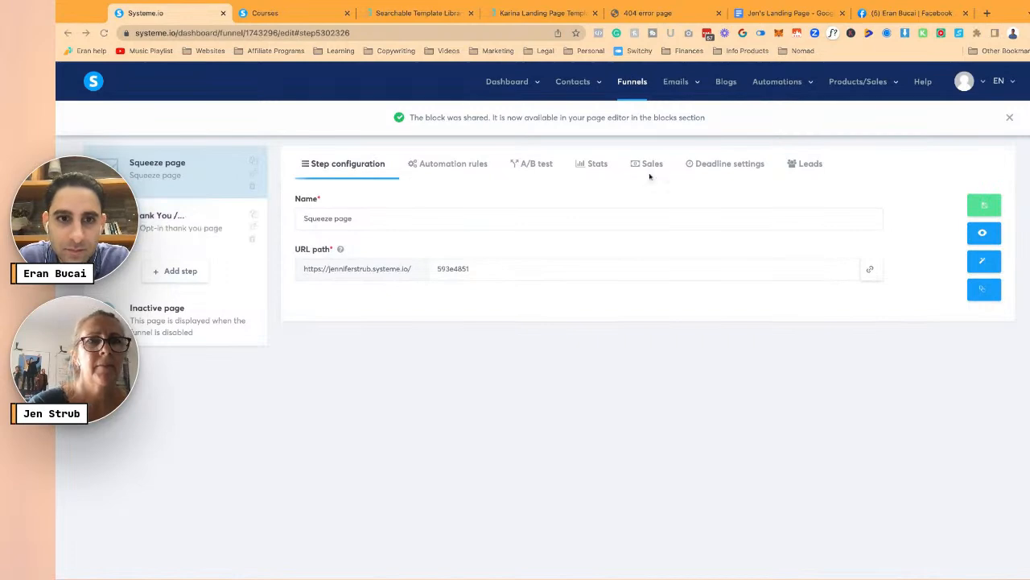
left_click(785, 13)
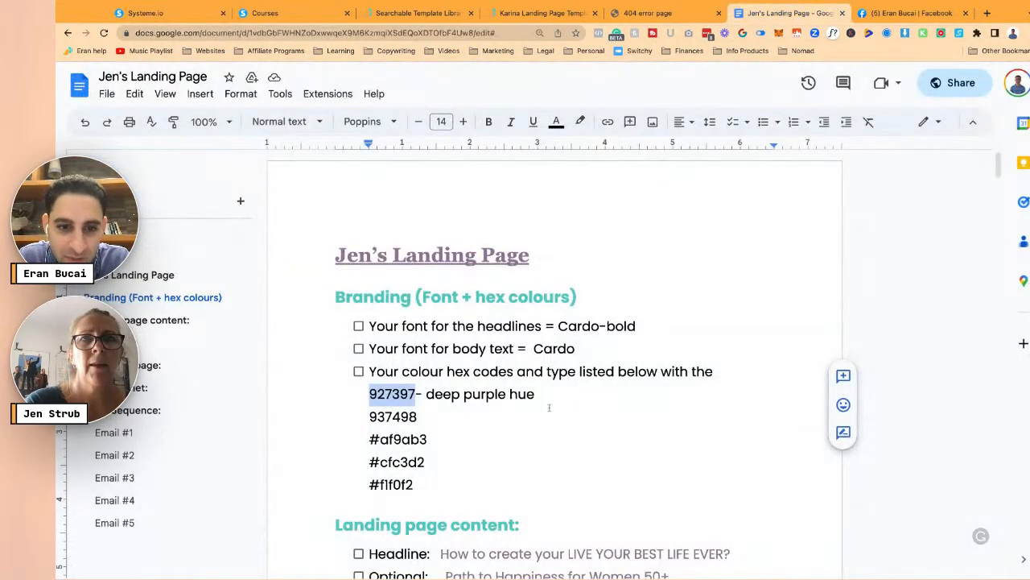
- Select the confirmation email from 'Hello Sunshine' through the sign-off and copy it
scroll(549, 408, "down", 10)
scroll(550, 406, "down", 2)
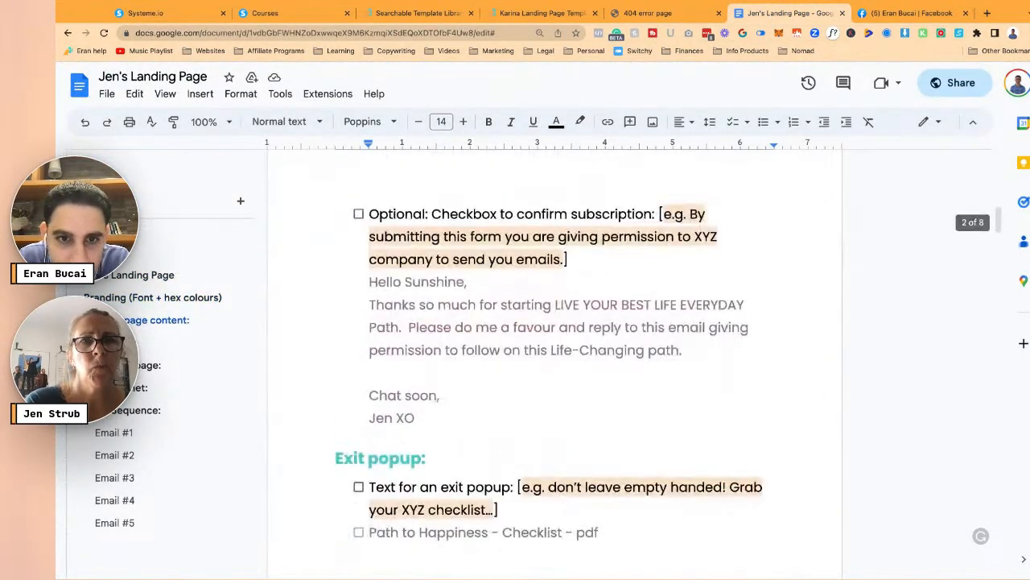
left_click(370, 281)
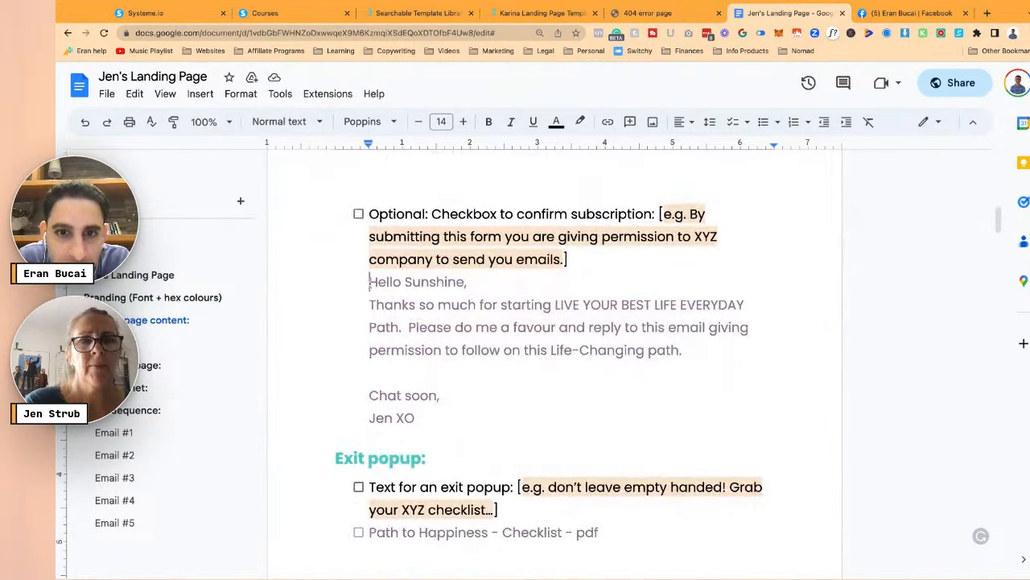
left_click_drag(370, 281, 416, 306)
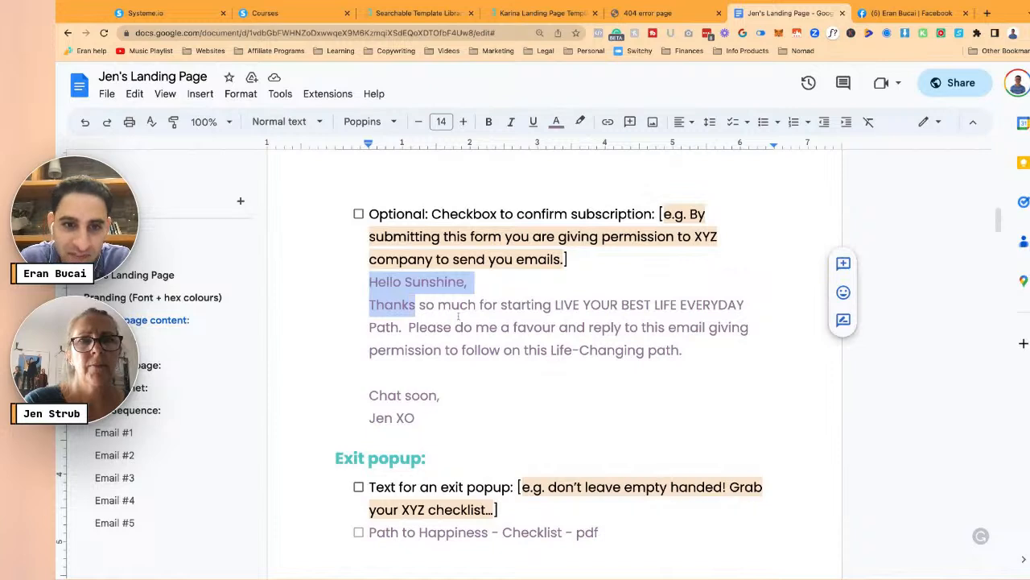
key("shift+Down")
key("shift+Down")
key("shift+Down")
key("shift+Down")
key("shift+Down")
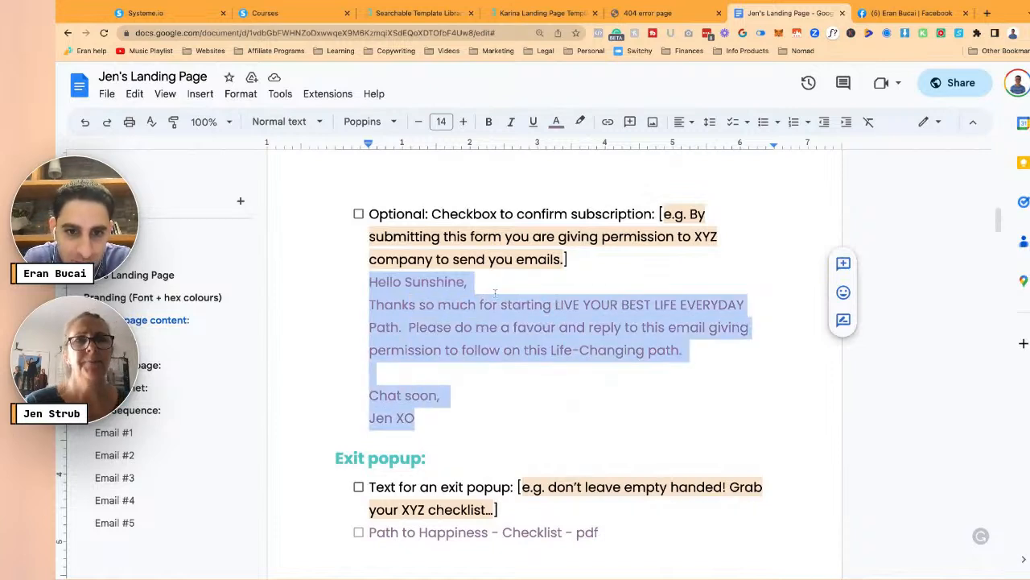
key("super+Tab")
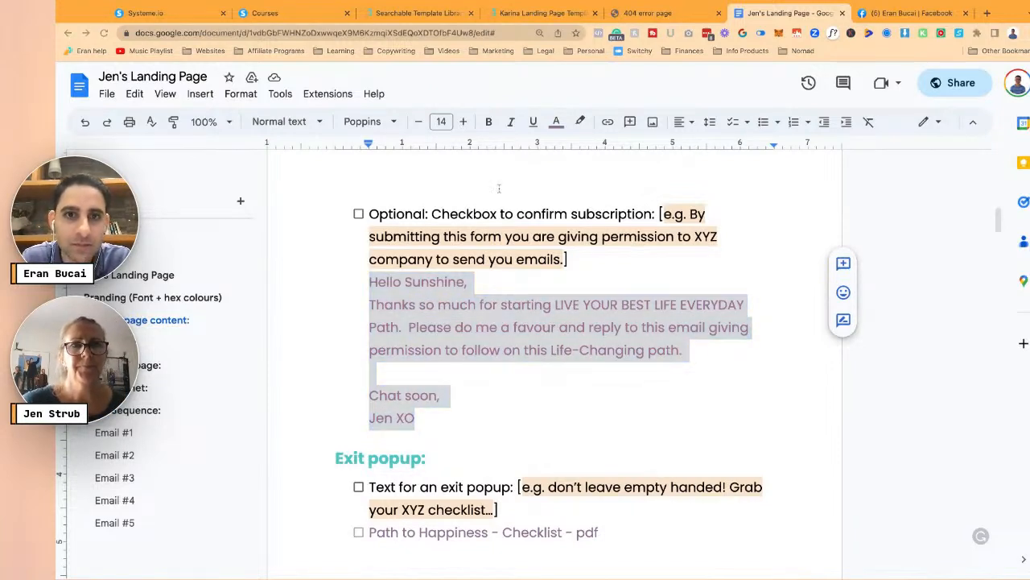
key("super+Tab")
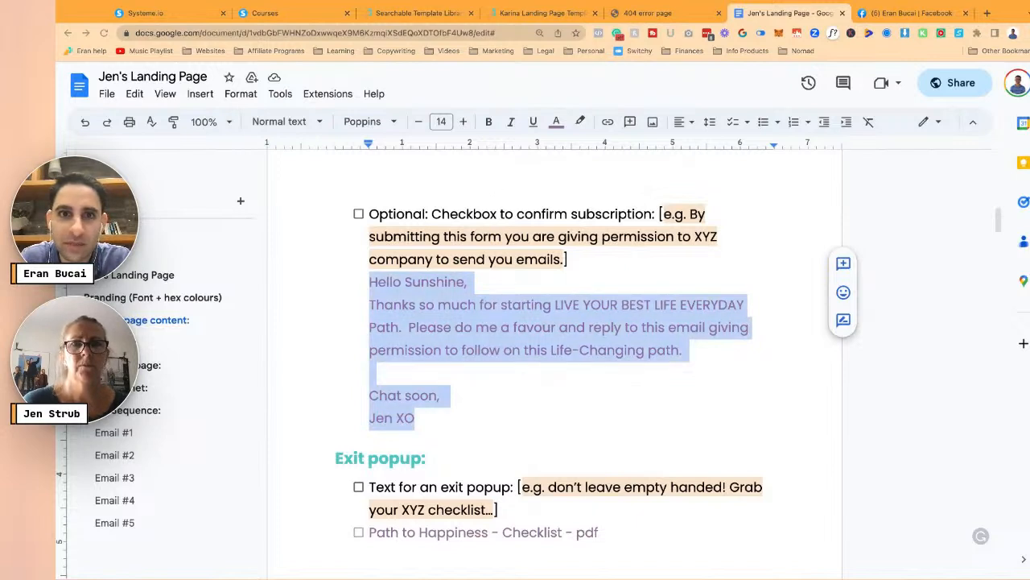
left_click(160, 13)
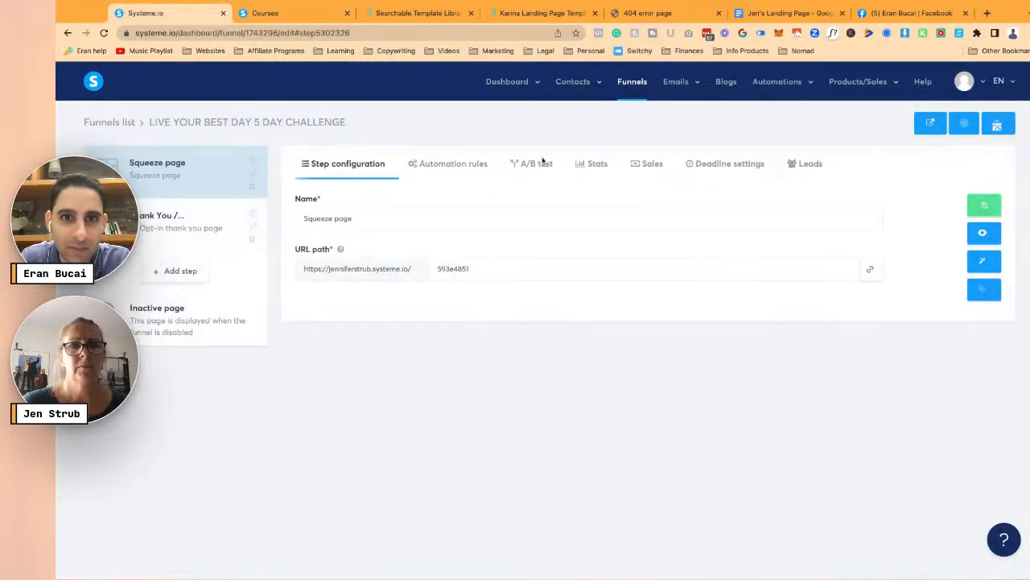
- Open the email campaigns list and remove the first three campaigns
mouse_move(691, 90)
left_click(675, 122)
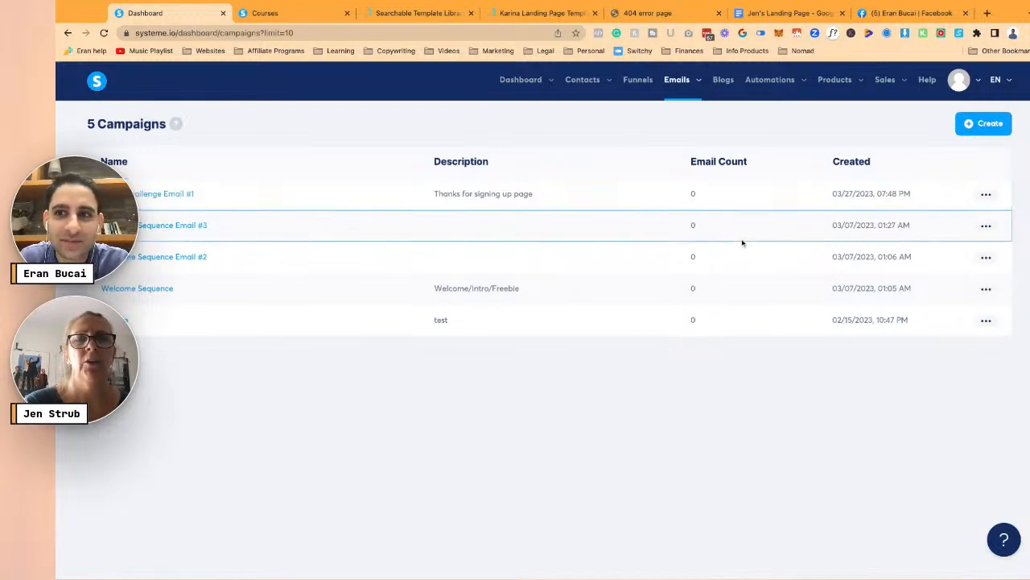
left_click(987, 194)
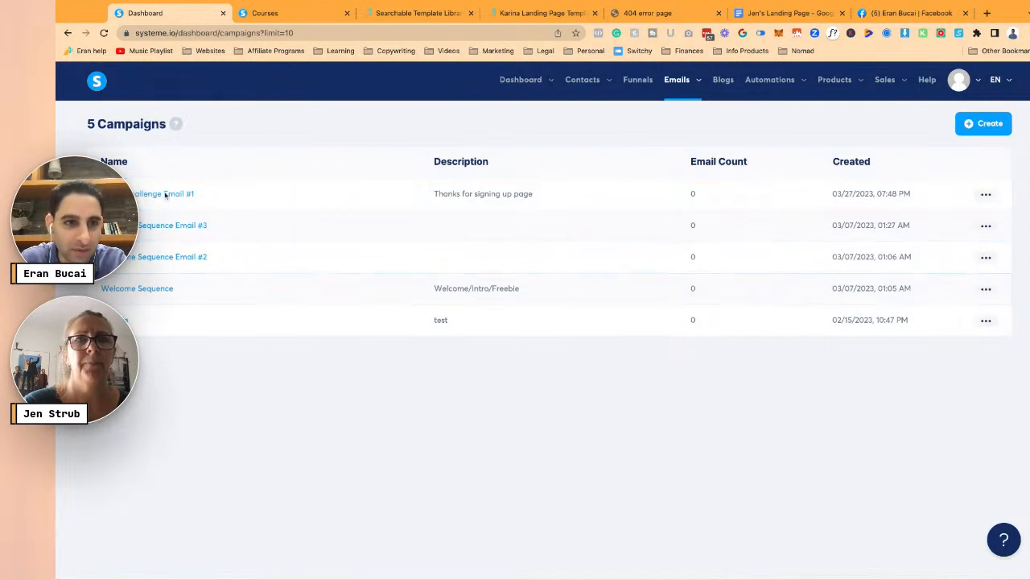
left_click(986, 194)
left_click(942, 262)
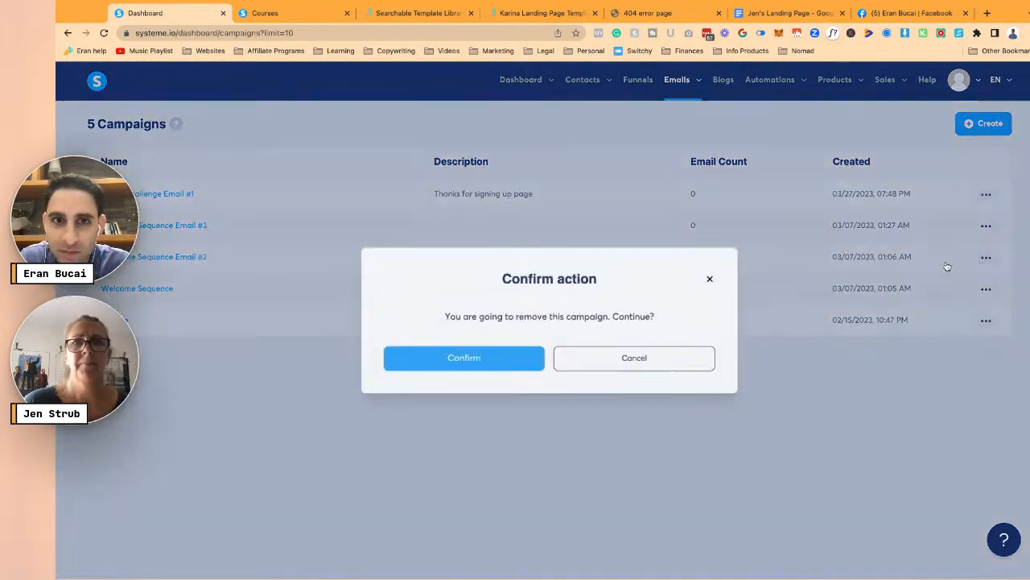
left_click(540, 353)
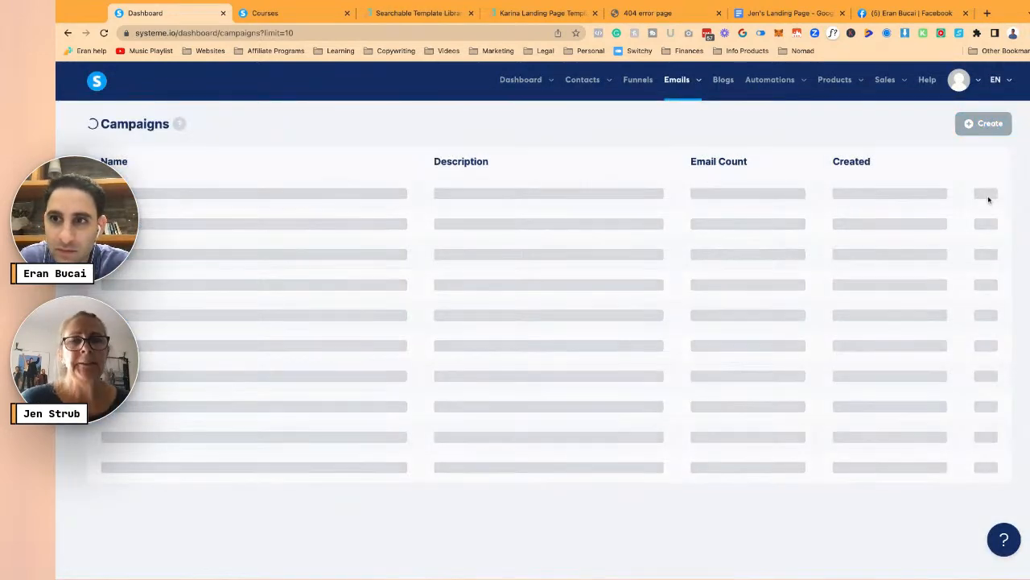
left_click(987, 195)
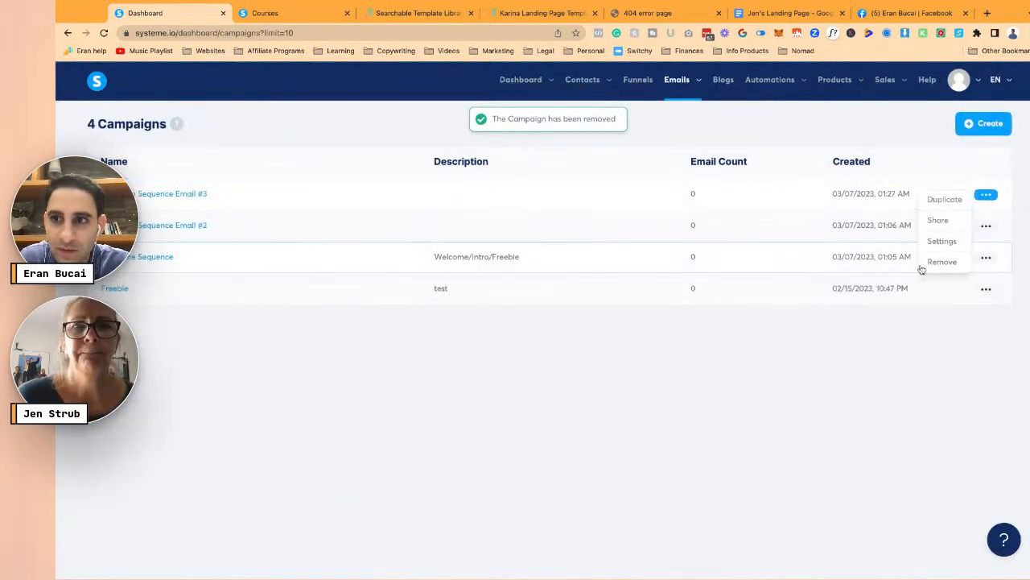
left_click(927, 263)
left_click(487, 354)
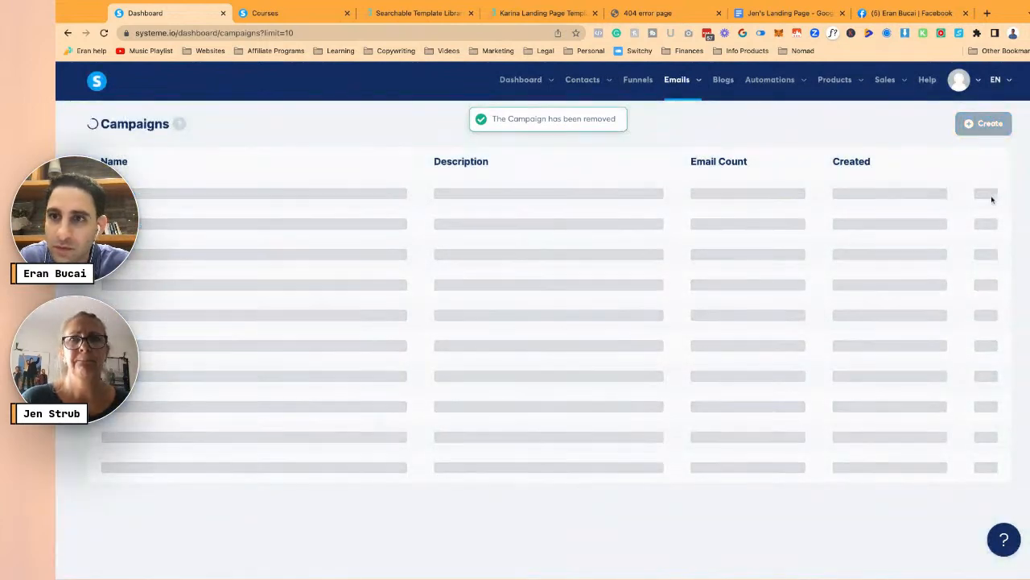
left_click(987, 196)
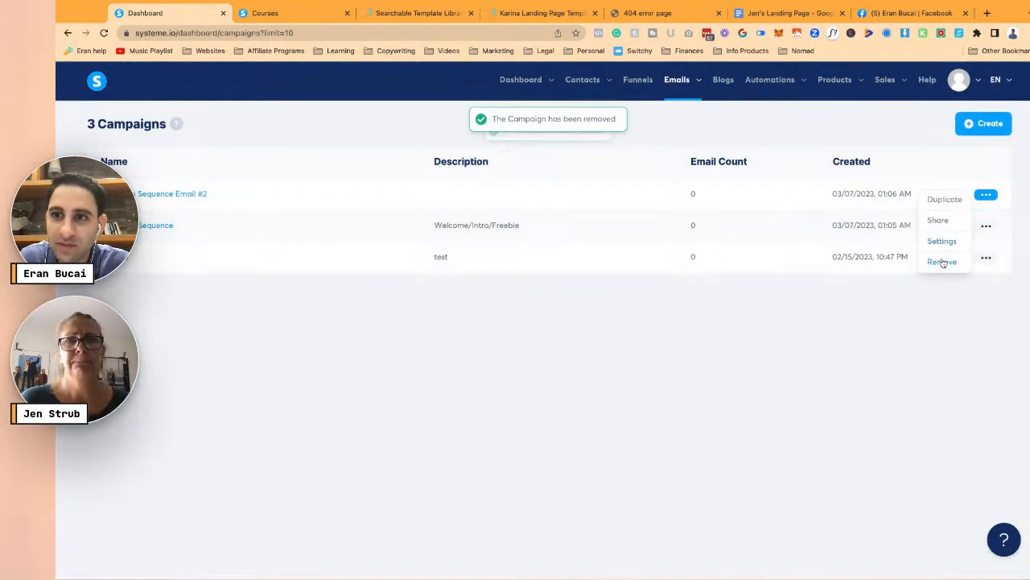
left_click(942, 261)
left_click(520, 364)
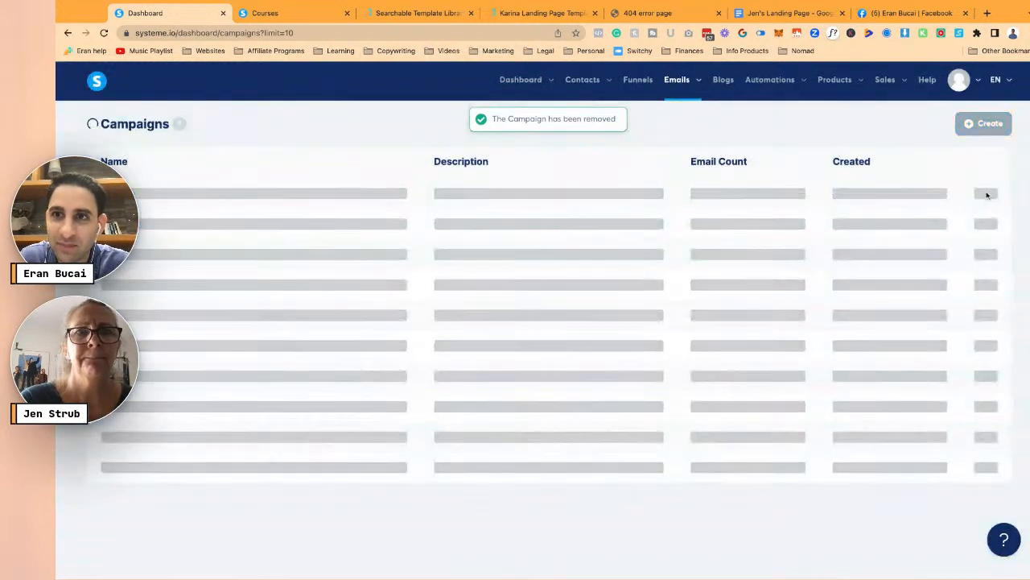
- Remove the last two remaining campaigns so the list is empty
left_click(986, 194)
left_click(986, 194)
left_click(942, 262)
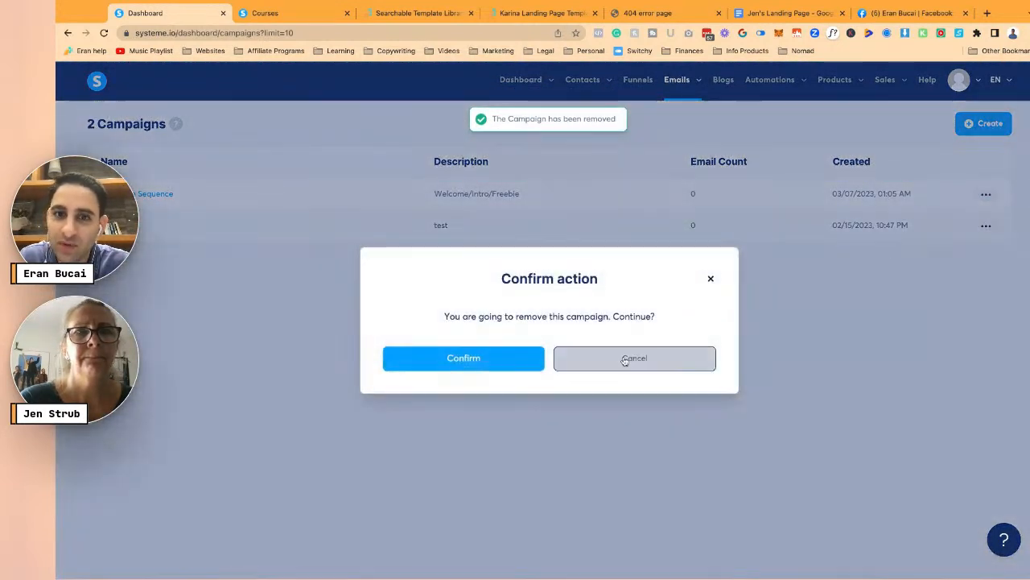
left_click(483, 357)
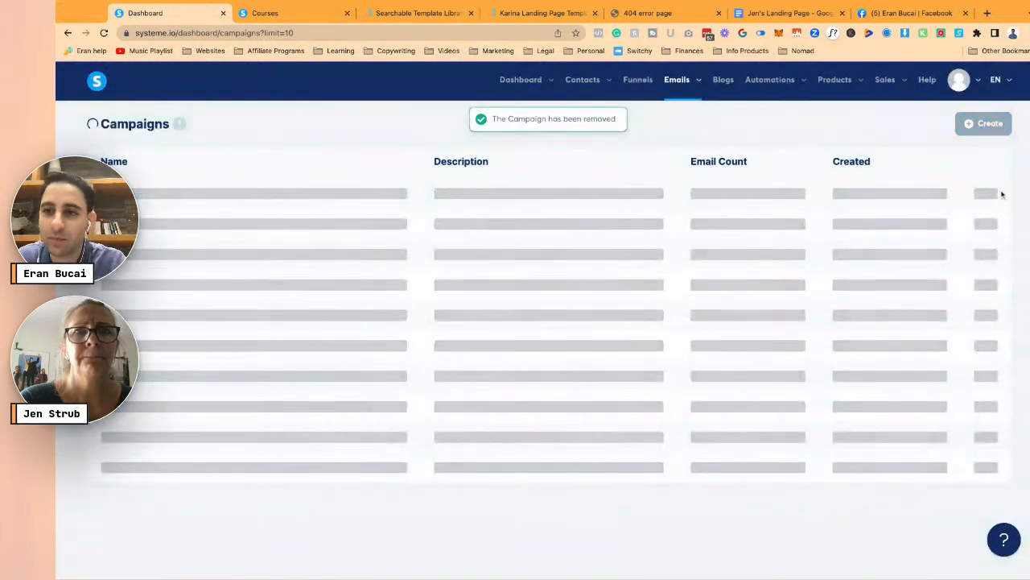
left_click(986, 194)
left_click(942, 262)
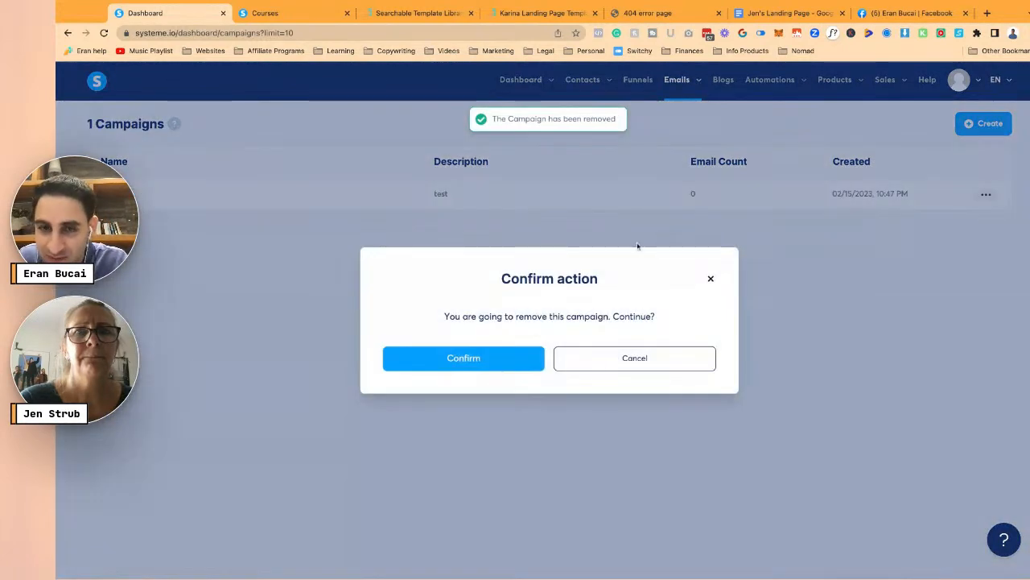
left_click(503, 366)
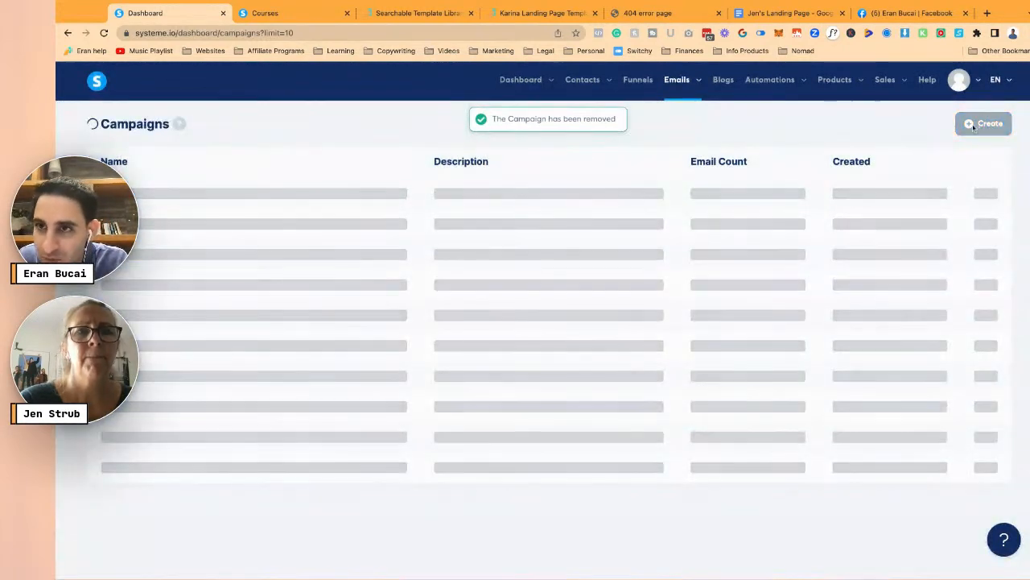
left_click(983, 123)
- Name the new campaign 'Guidebook email sequence to challenge'
left_click(508, 277)
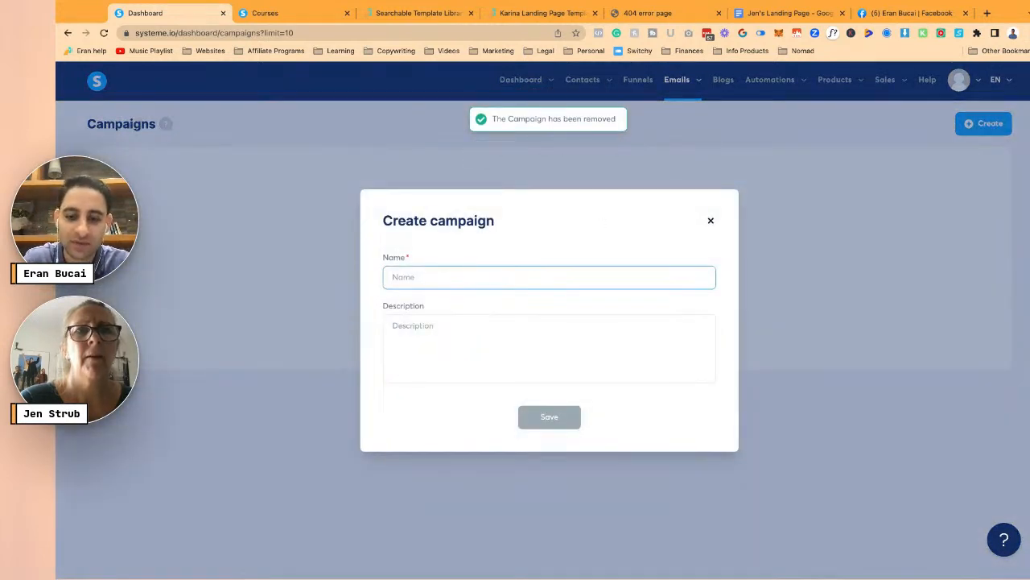
type("Work")
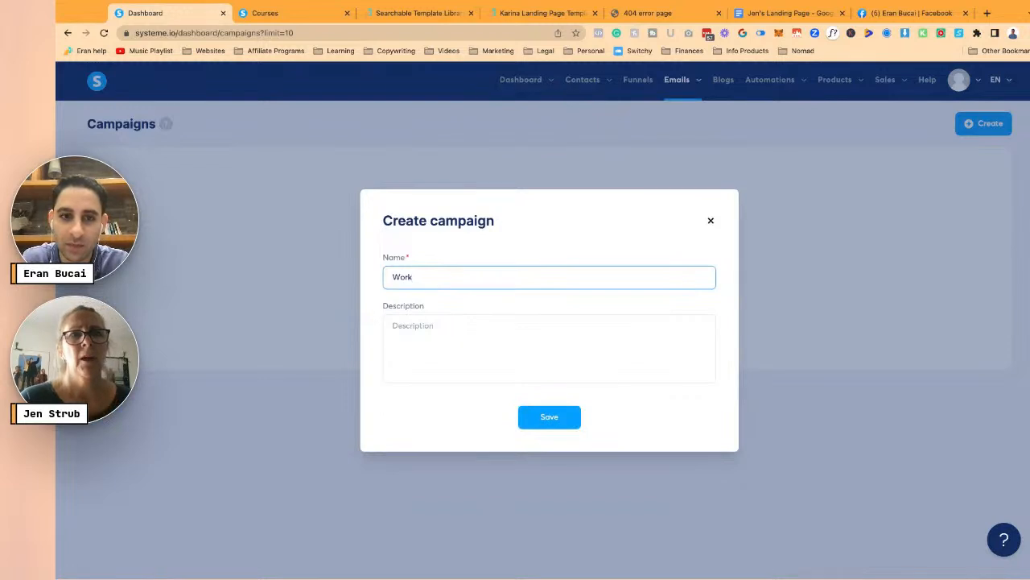
type("b")
key("ctrl+a")
type("Gui")
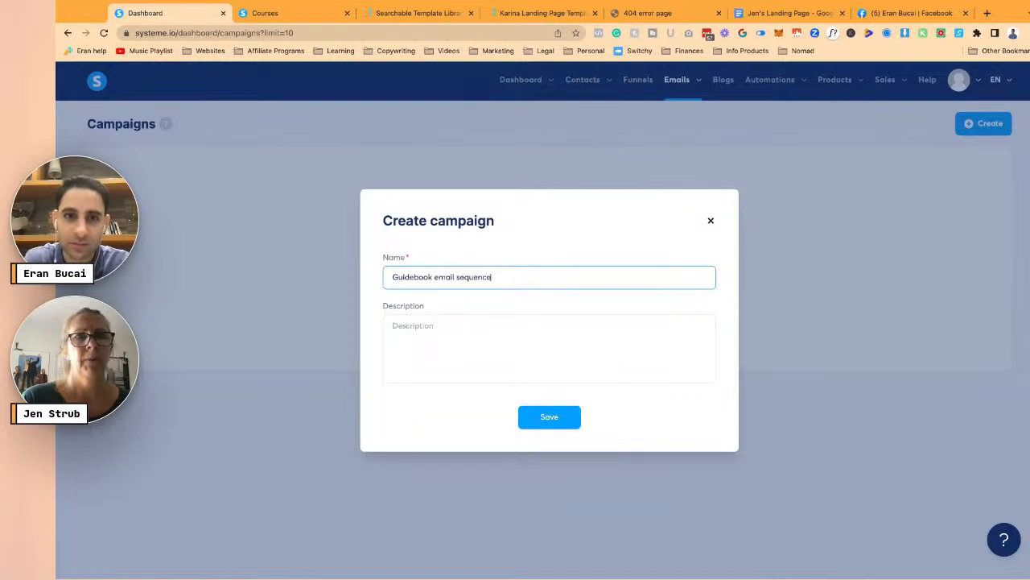
left_click(472, 321)
key("shift+Tab")
key("ctrl+v")
key("ctrl+z")
key("ctrl+c")
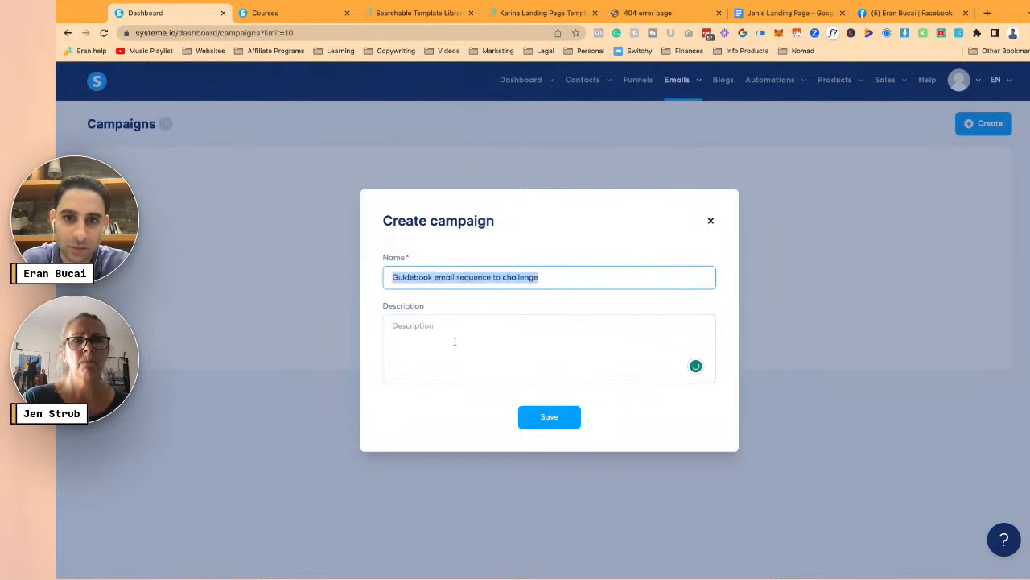
- Write the description: an email sequence after the guidebook download, leading into the 5 day challenge
left_click(467, 317)
key("ctrl+v")
key("ctrl+a")
left_click(466, 317)
type("This is an ema")
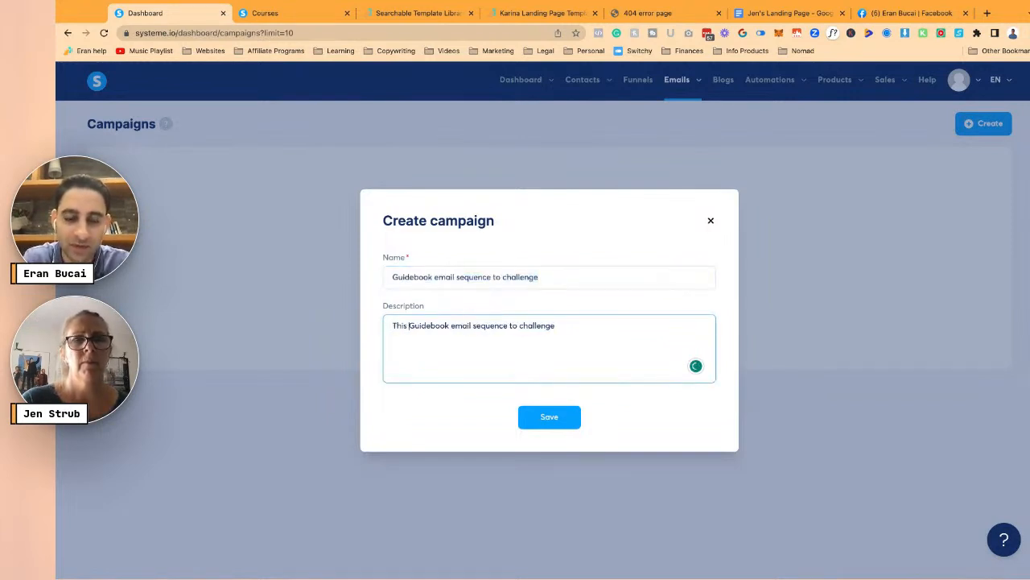
type("il sequence once s")
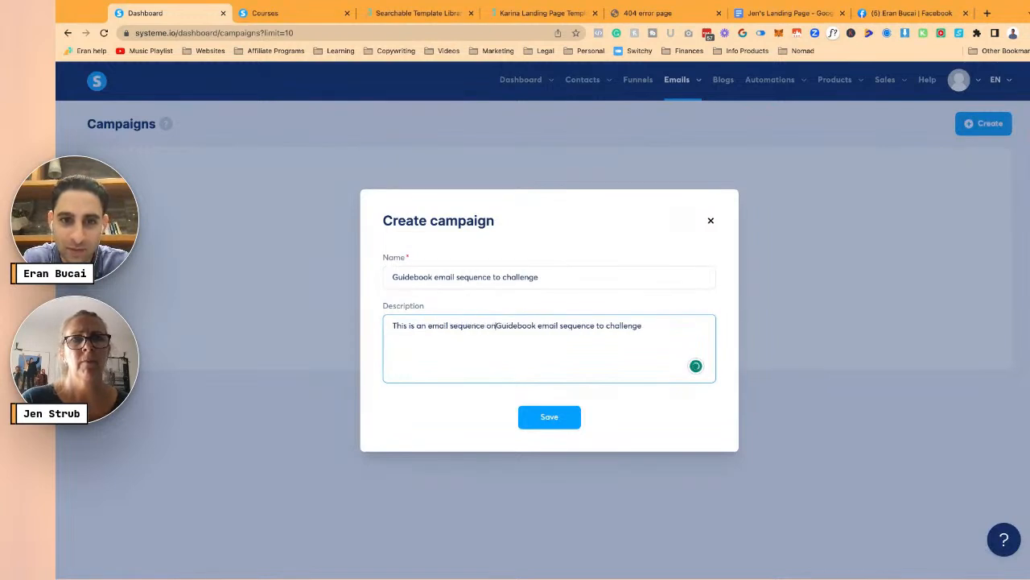
type("omeon downloads ")
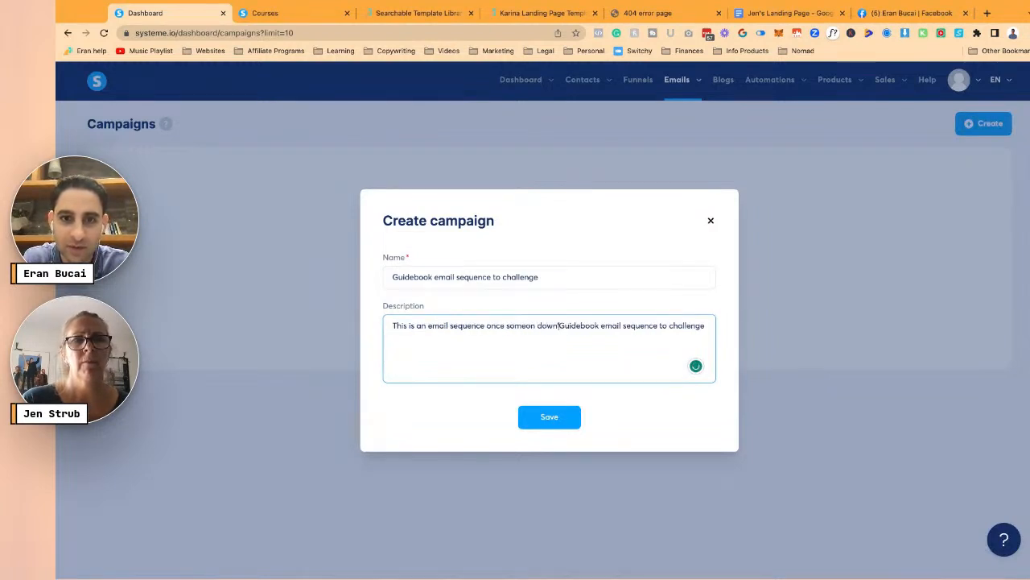
type("the guidebooks")
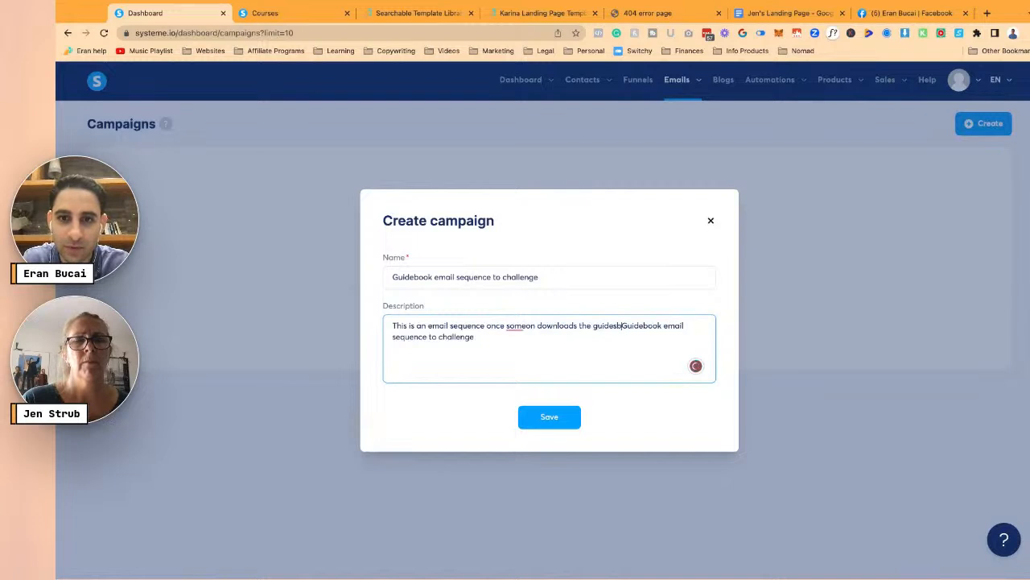
type(" and then is funneled")
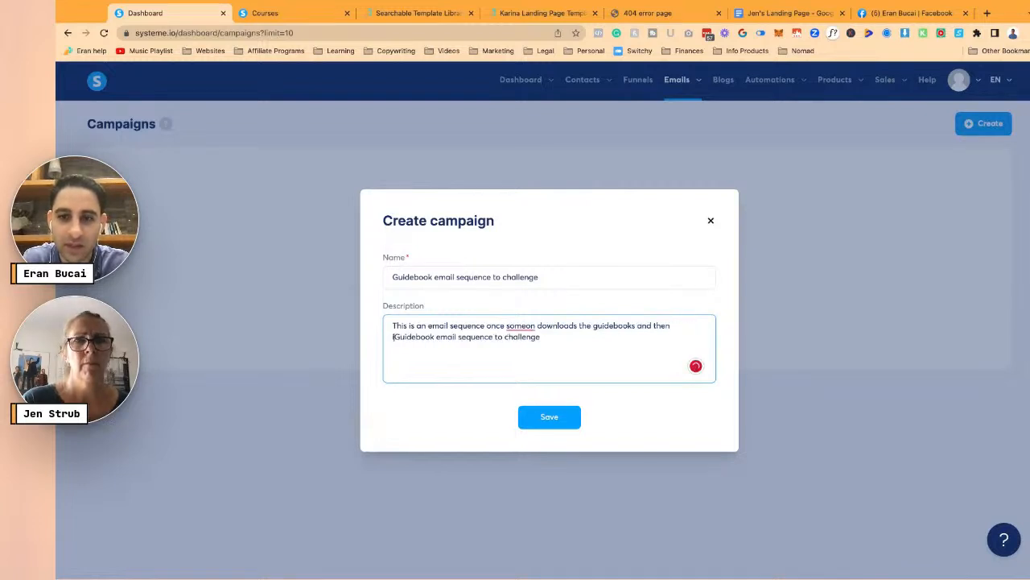
type(" to signing up t")
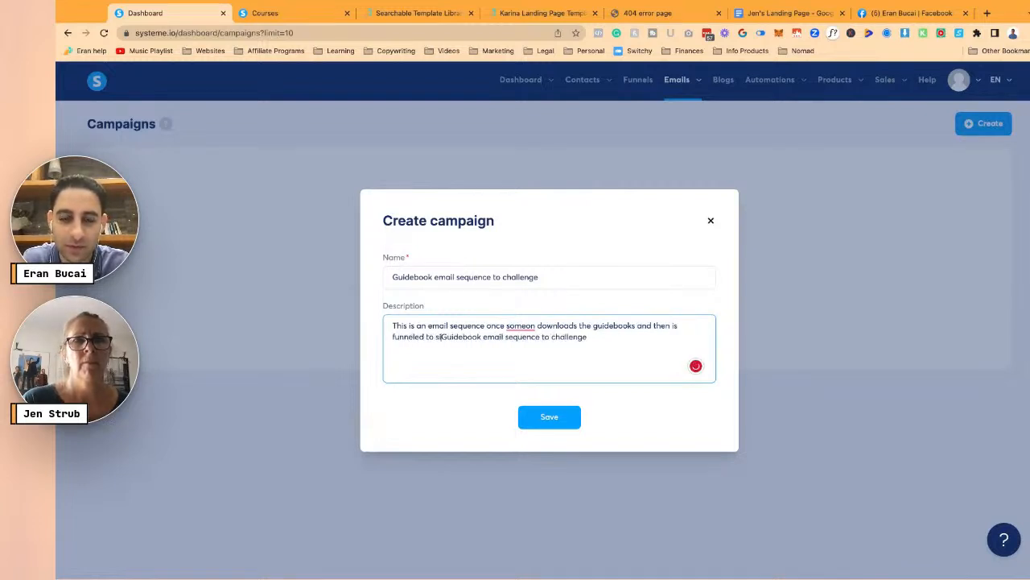
type("o the ")
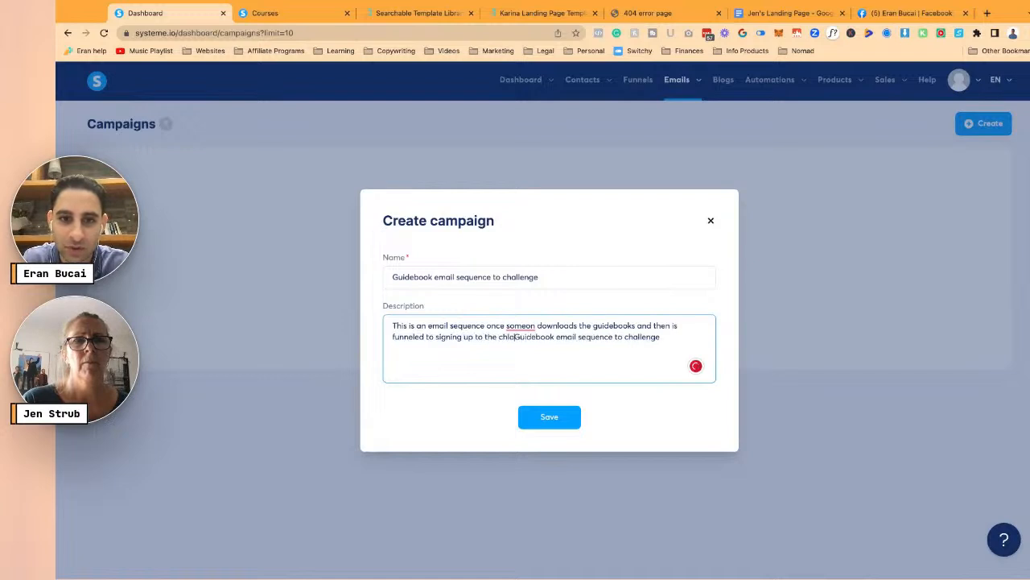
type("5 ")
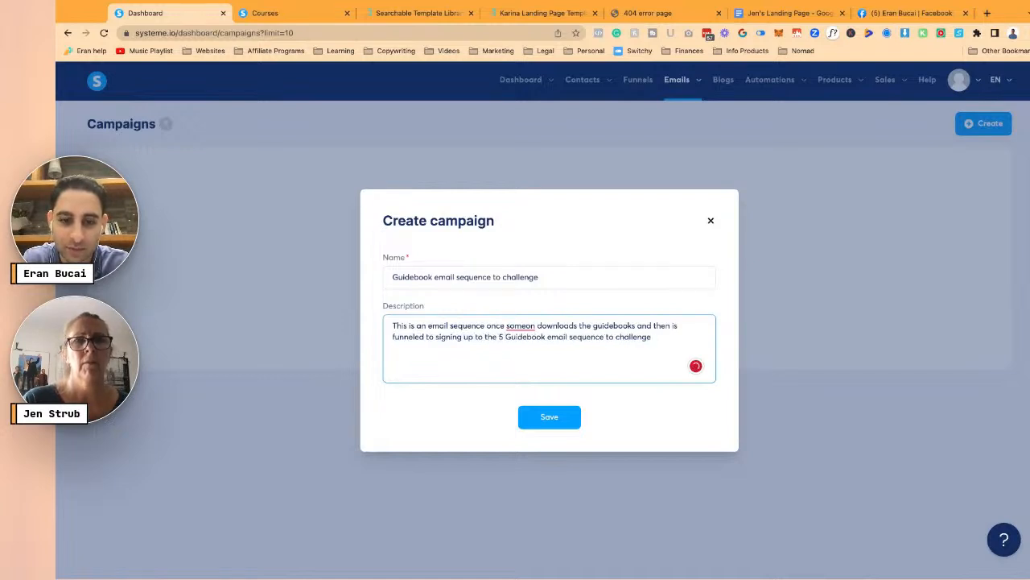
type("day challenge (email s")
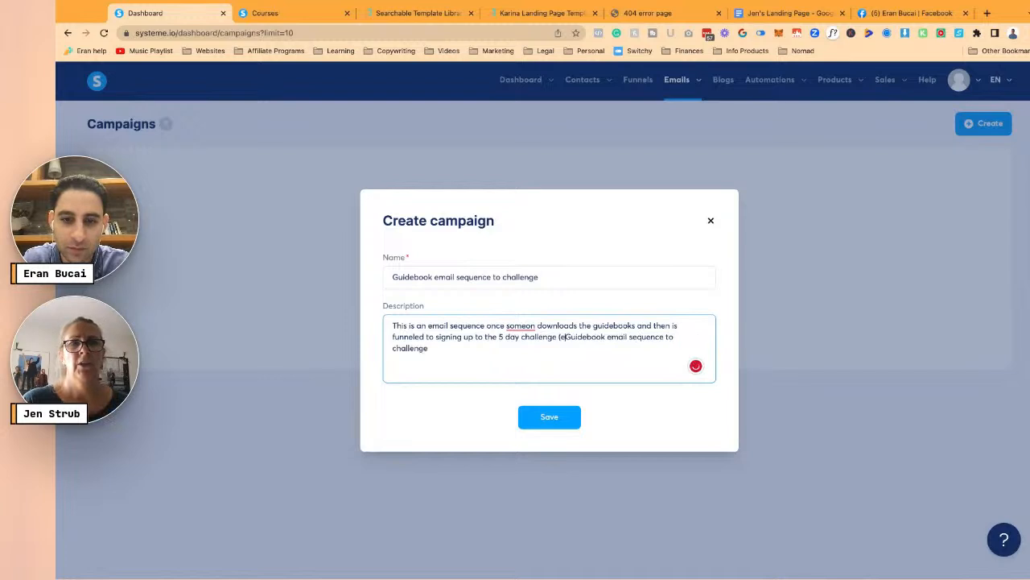
type("equence set up as p")
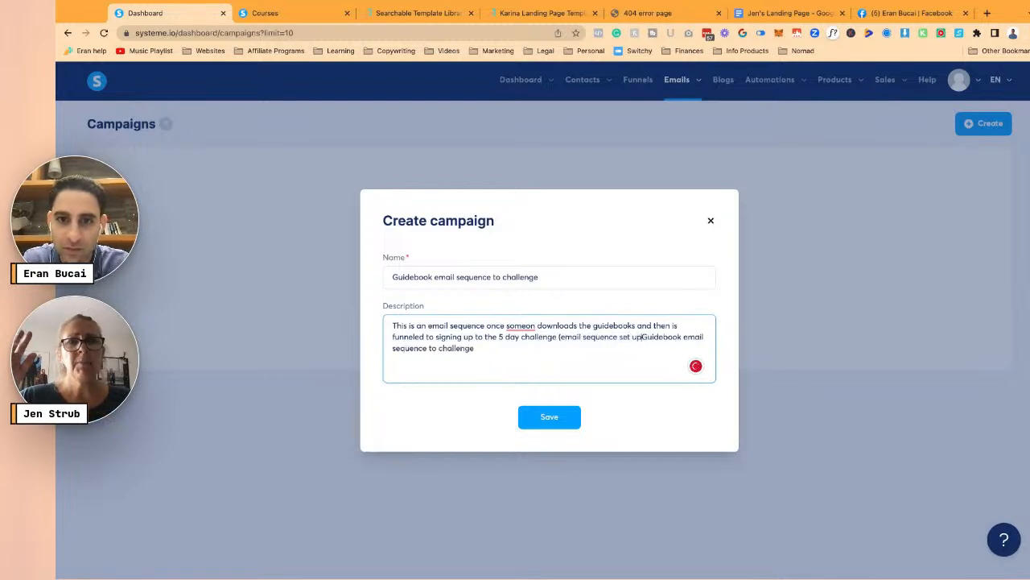
type("art of the Landing")
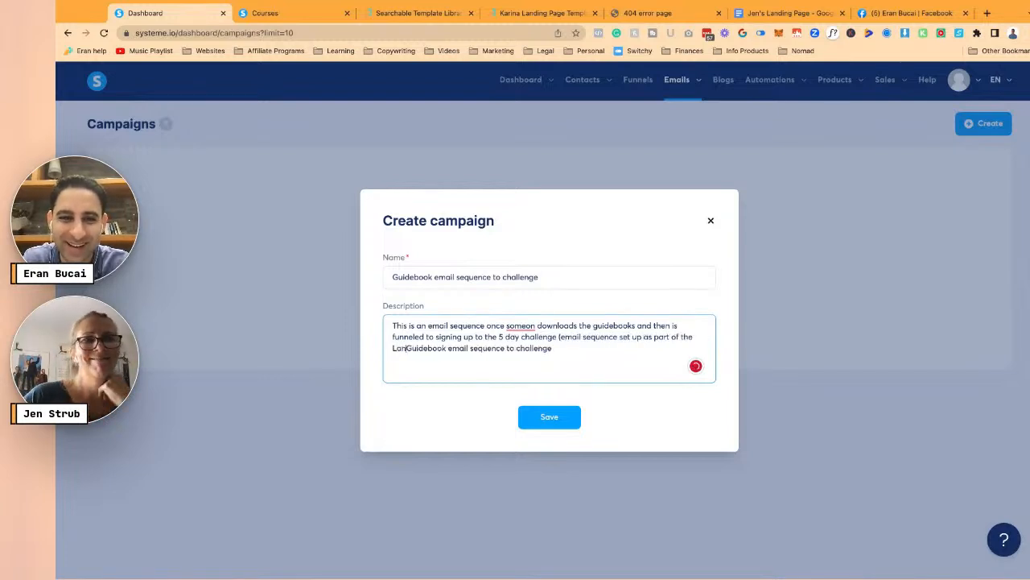
type(" PAge Challange with Eran")
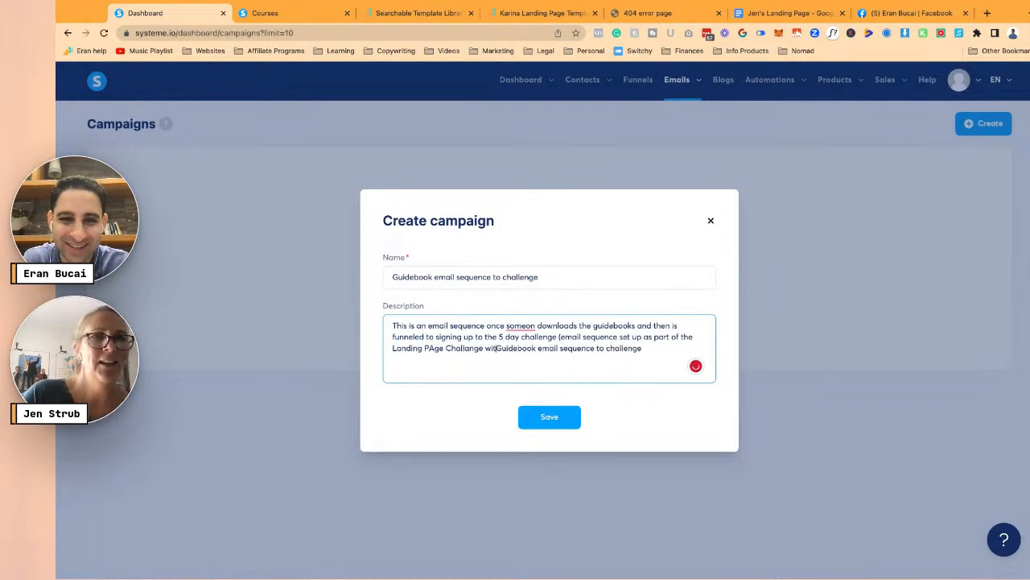
key("shift+End")
type(")")
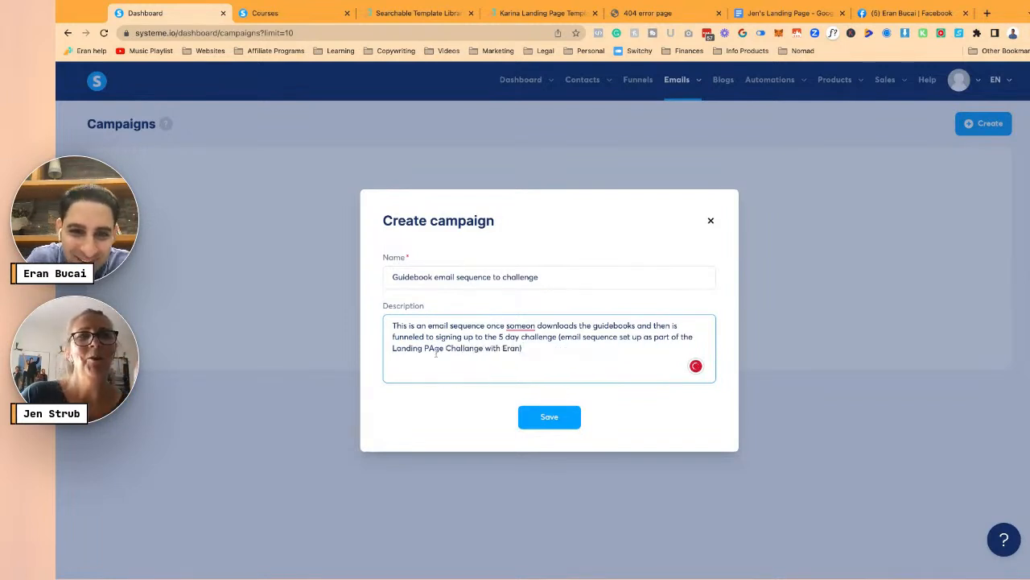
key("BackSpace")
type("a")
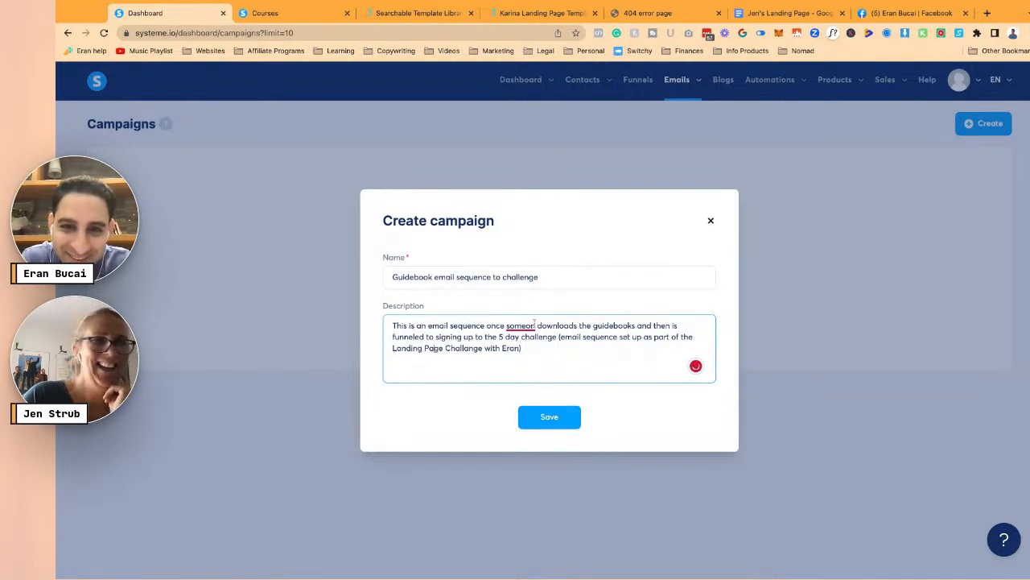
- Correct 'someor' to 'someone' in the description and save the campaign
left_click(535, 324)
left_click(535, 345)
left_click(557, 417)
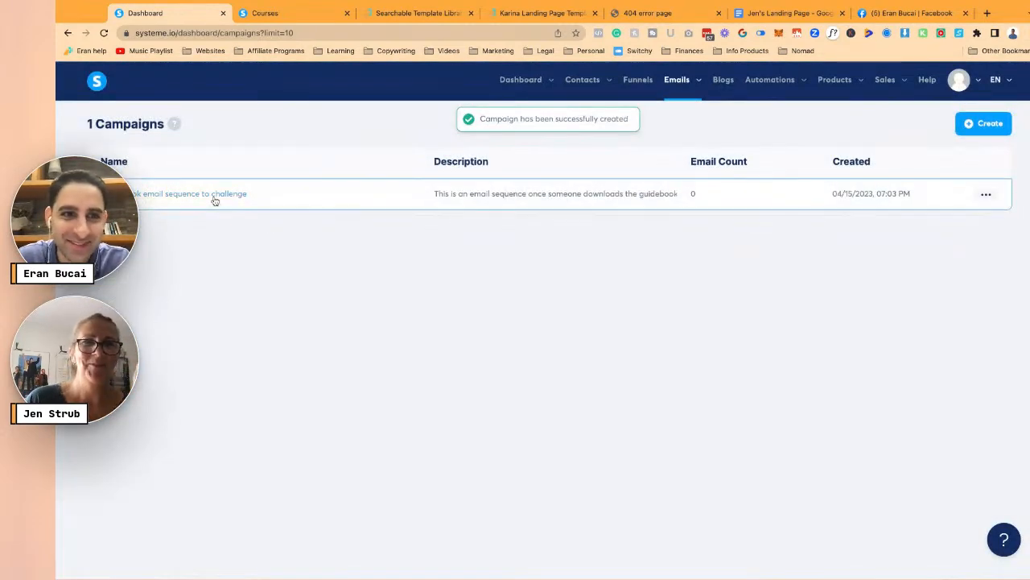
left_click(215, 201)
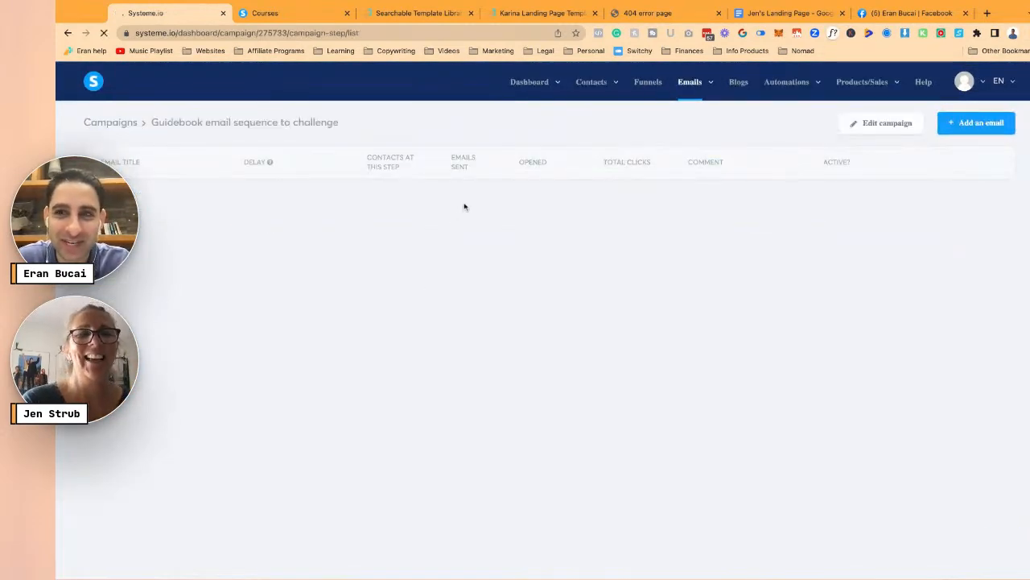
- Start a Guidebook sequence email with subject 'You're guidebook!🎉' in the Classic editor
left_click(955, 133)
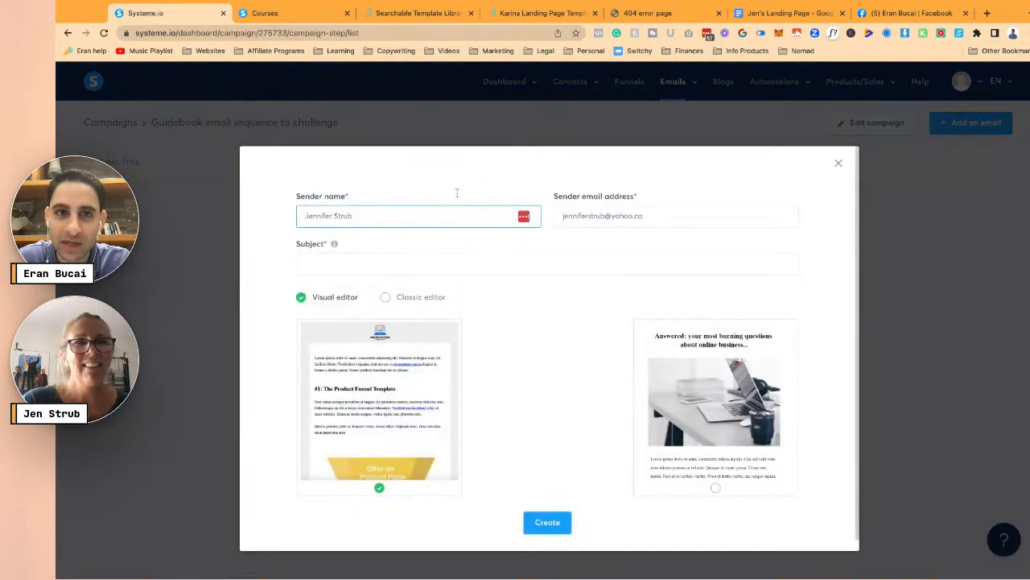
left_click(785, 12)
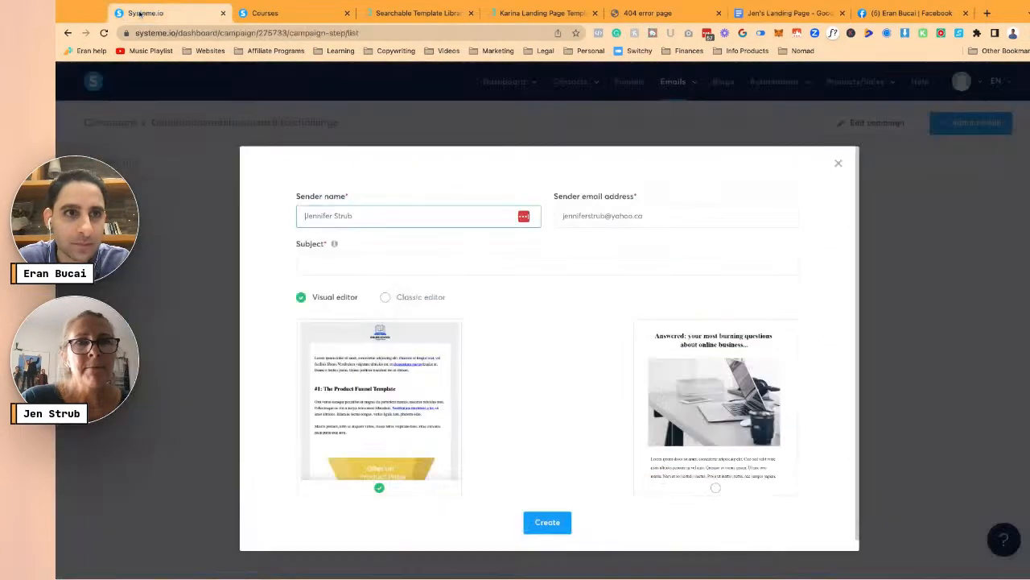
left_click(149, 13)
left_click(392, 264)
type("You're guidebook!")
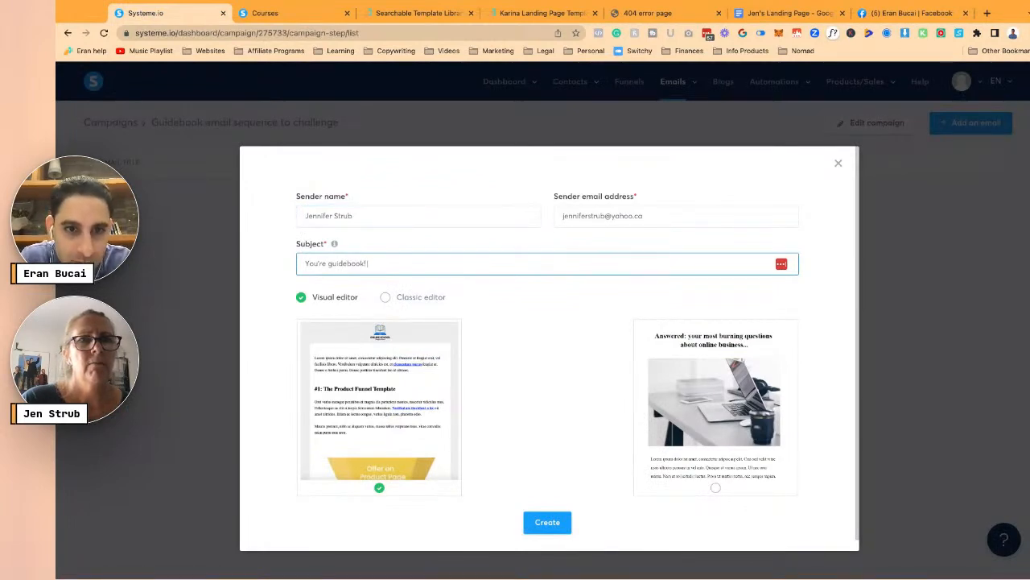
type("🎉")
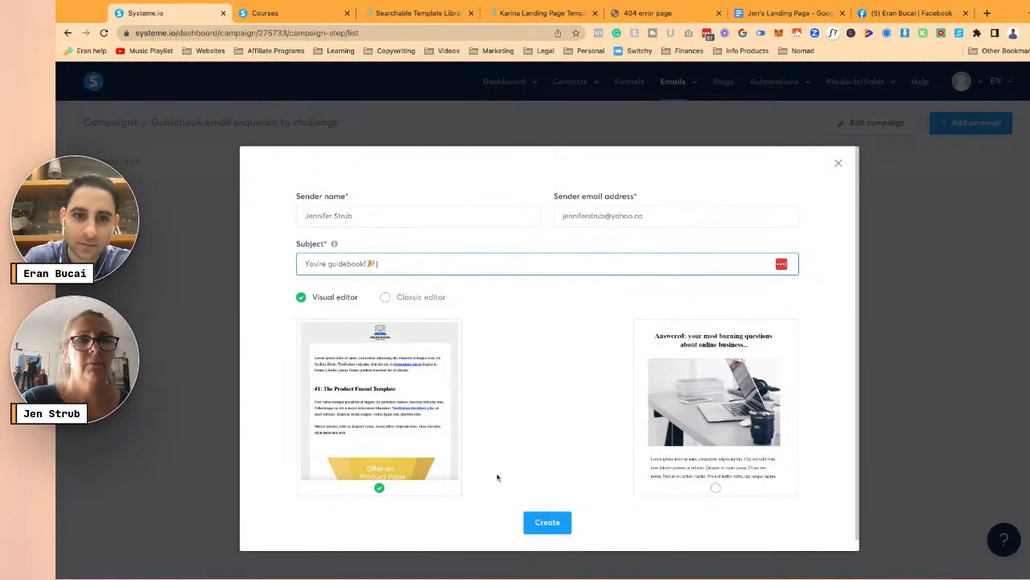
left_click(408, 300)
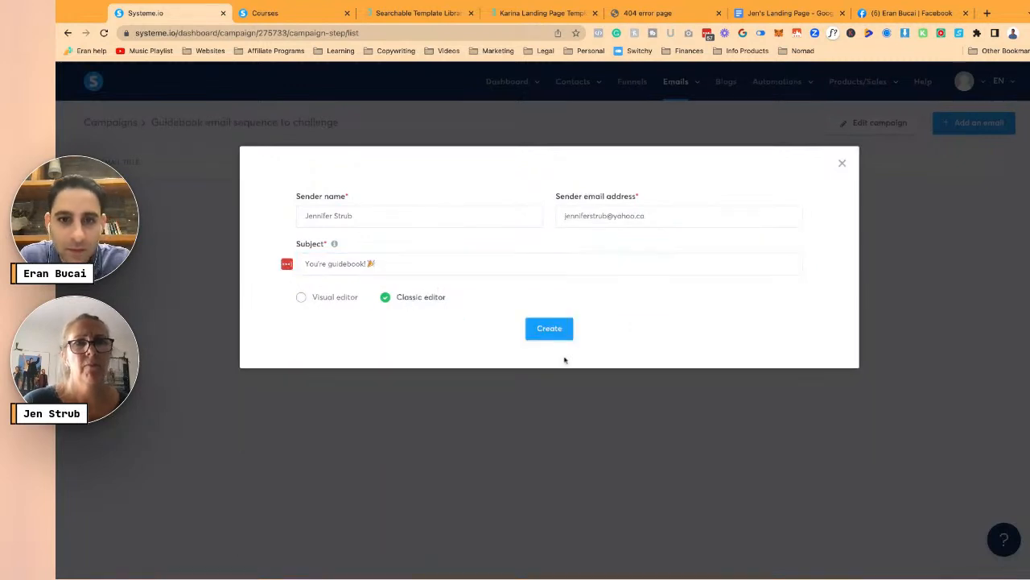
- Replace the rejected Yahoo sender address with a domain e-mail and create the email
left_click(548, 327)
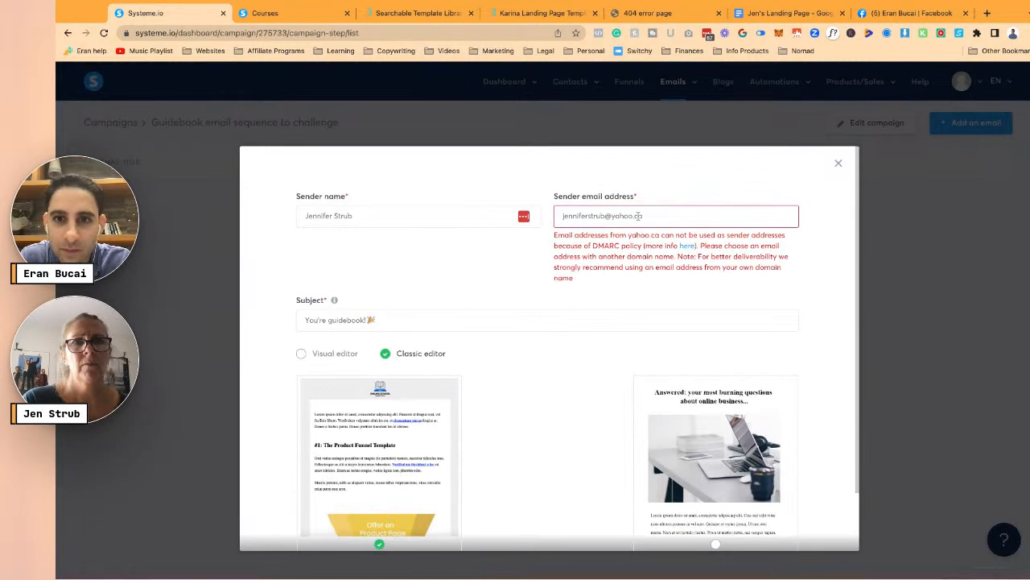
left_click(620, 215)
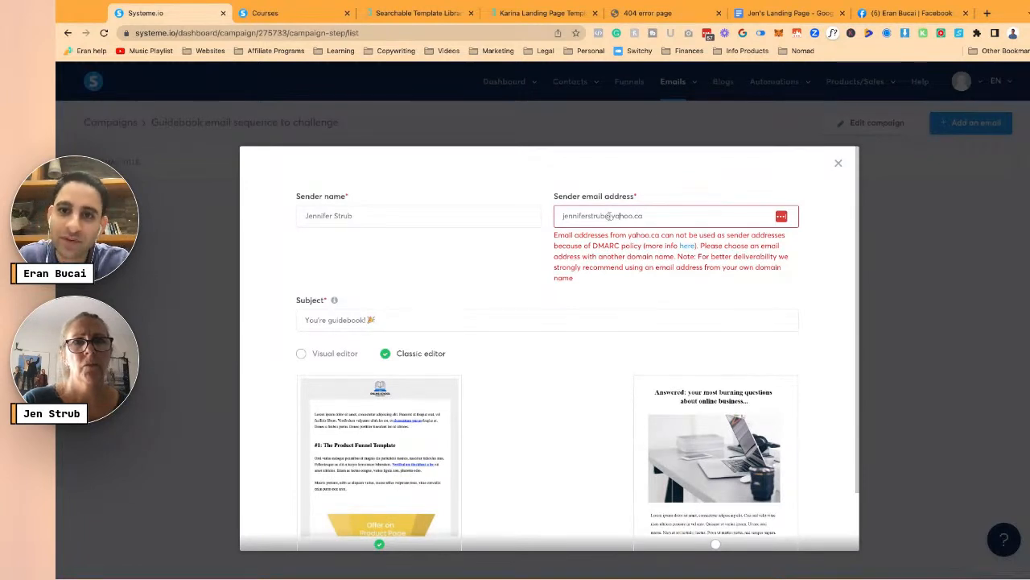
scroll(624, 350, "down", 2)
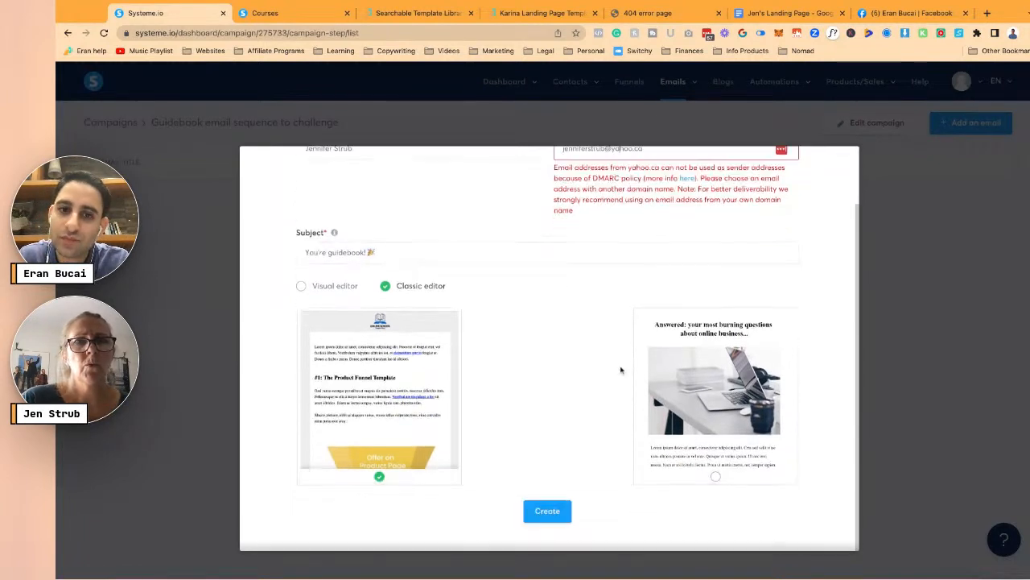
left_click(547, 510)
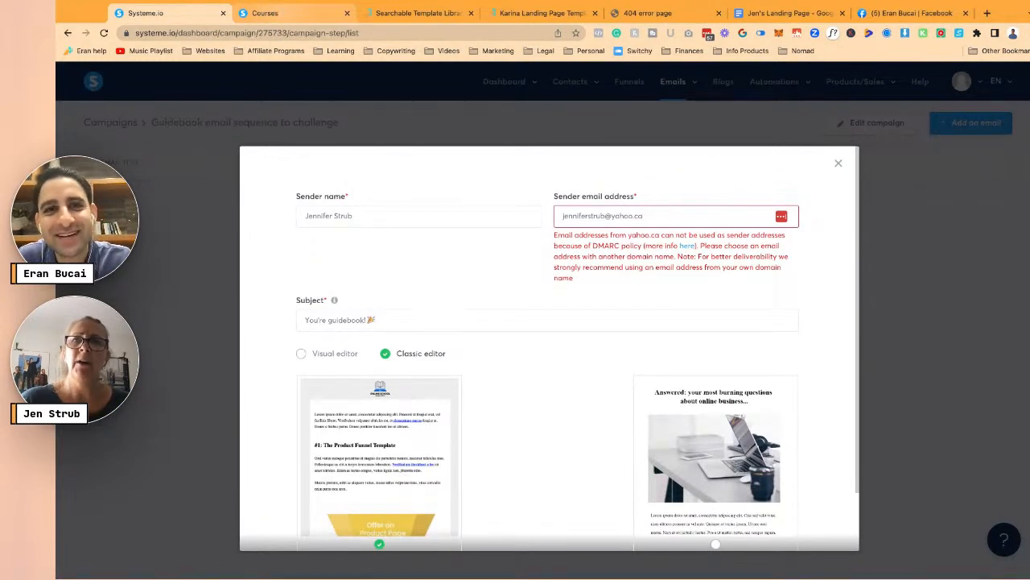
triple_click(608, 216)
key("BackSpace")
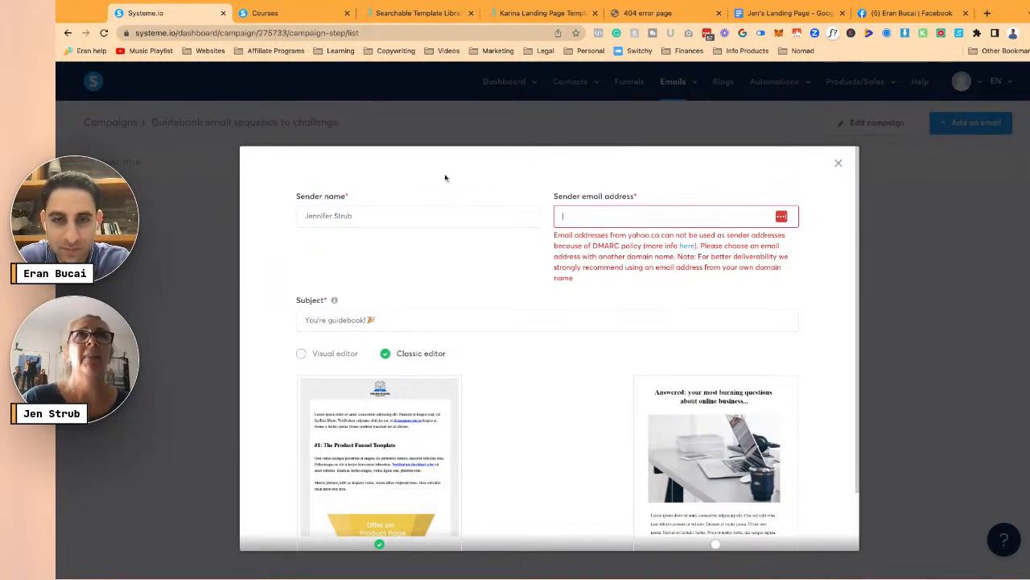
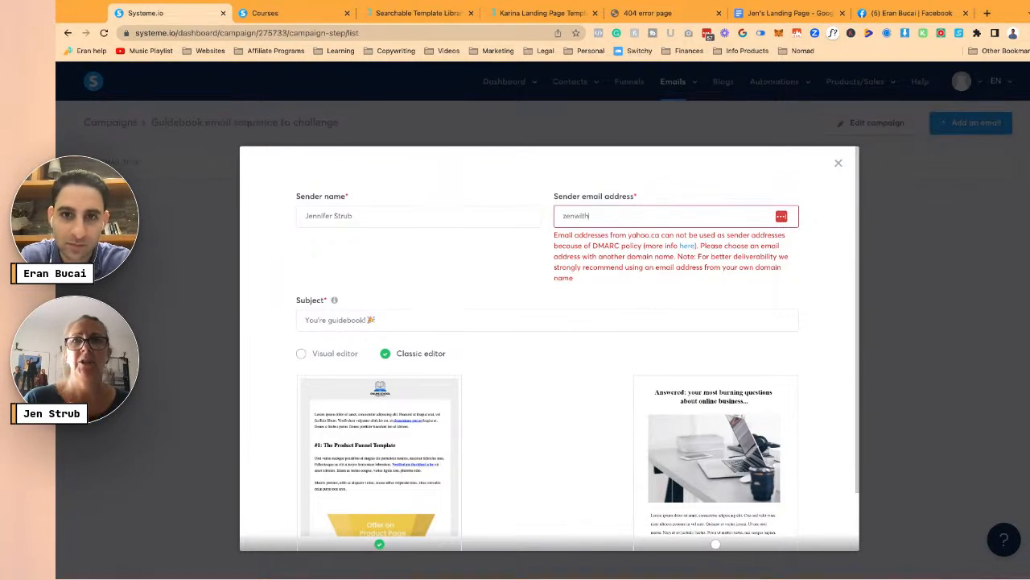
scroll(523, 338, "down", 3)
left_click(548, 509)
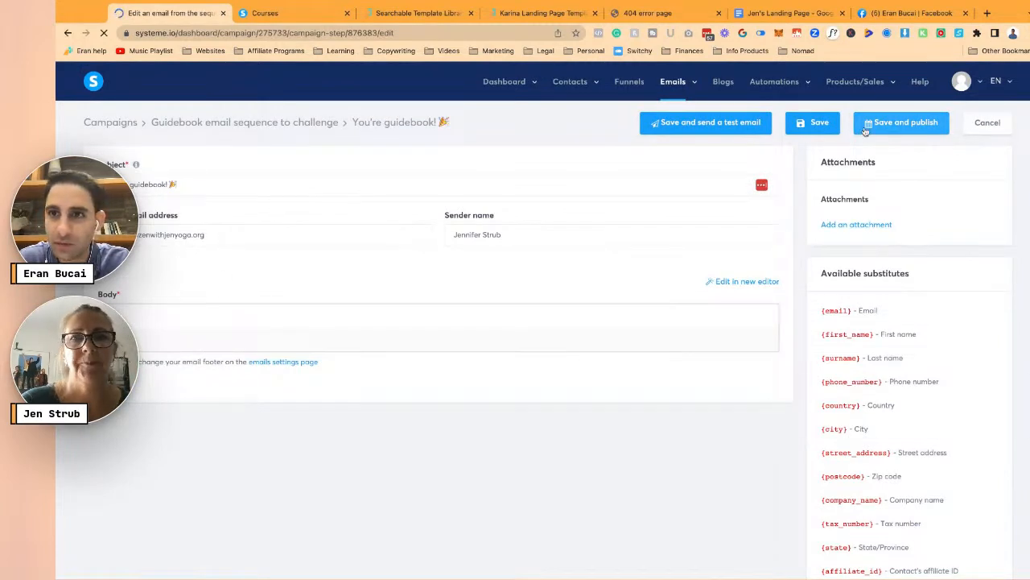
- Paste the Hello Sunshine message into the body, unbold it, enlarge the font and save
left_click(819, 122)
mouse_move(886, 87)
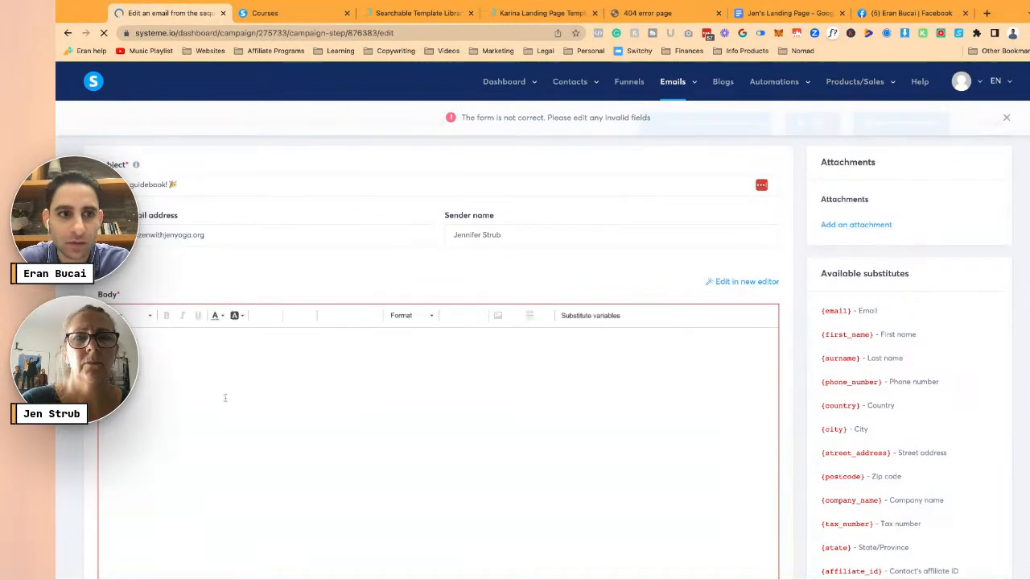
key("super+v")
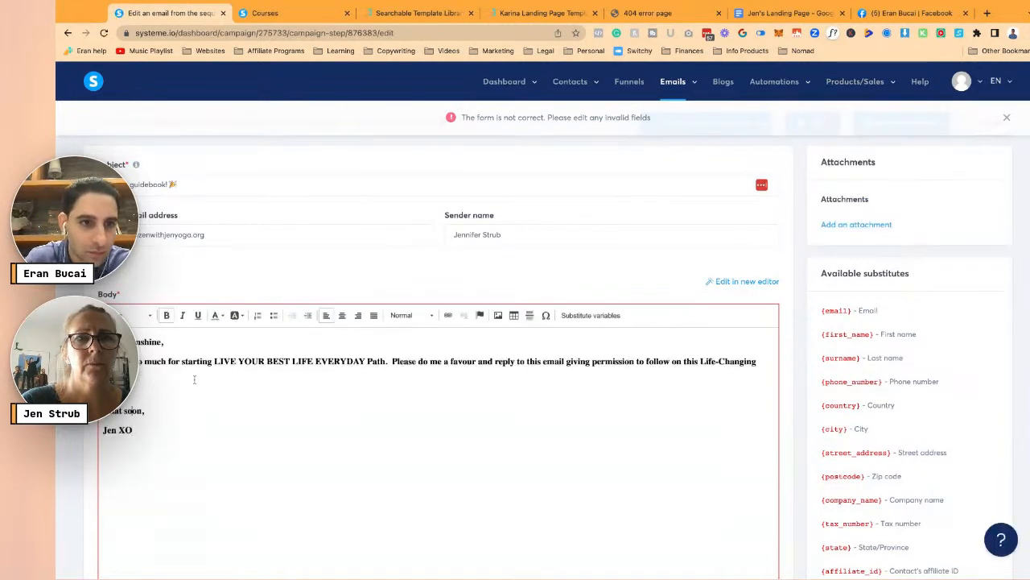
key("super+a")
left_click(166, 315)
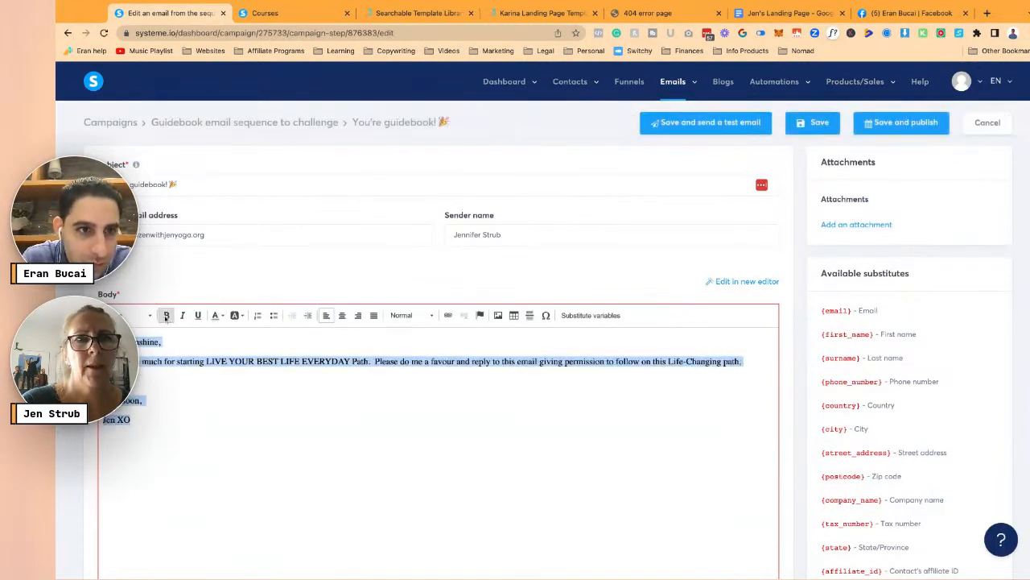
scroll(142, 367, "down", 3)
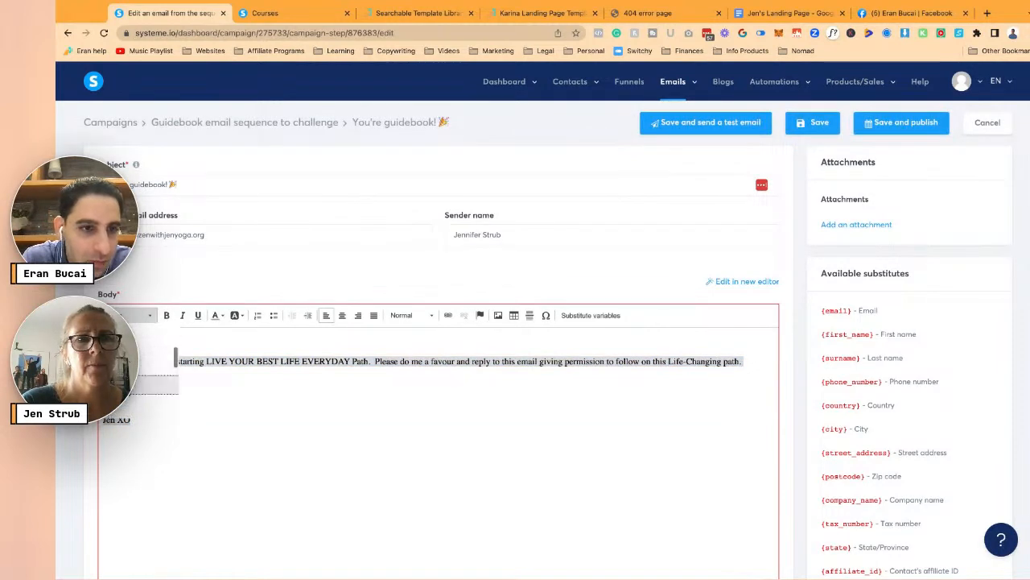
left_click(146, 385)
left_click(183, 394)
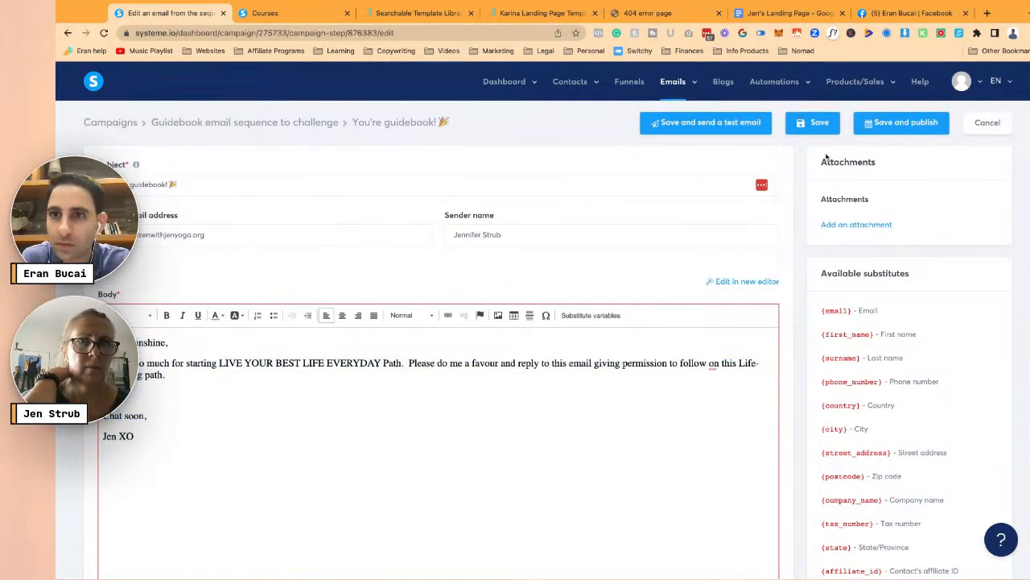
left_click(814, 123)
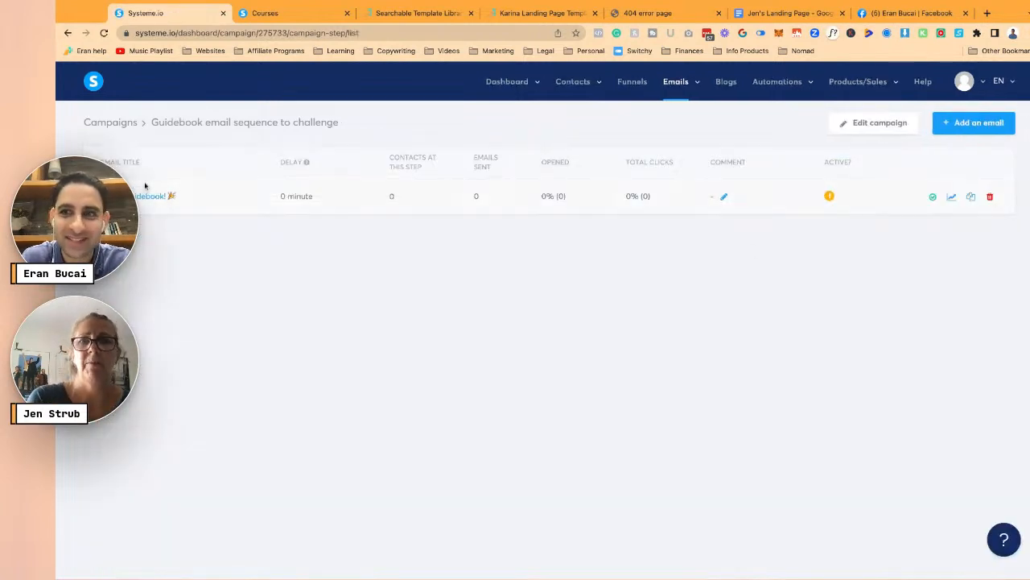
- Reopen the email, break the line after EVERYDAY Path, and save again
left_click(142, 196)
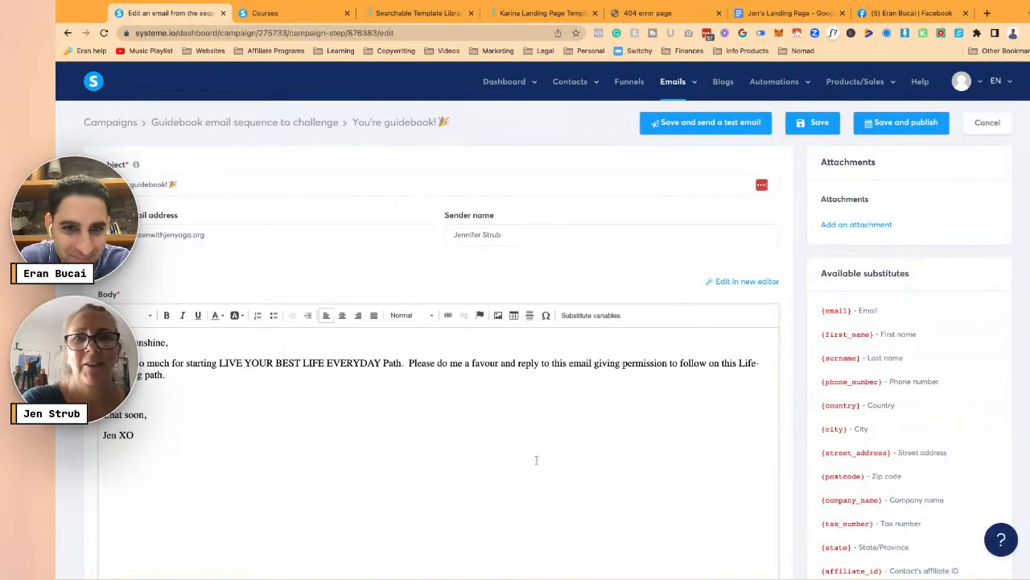
key("Return")
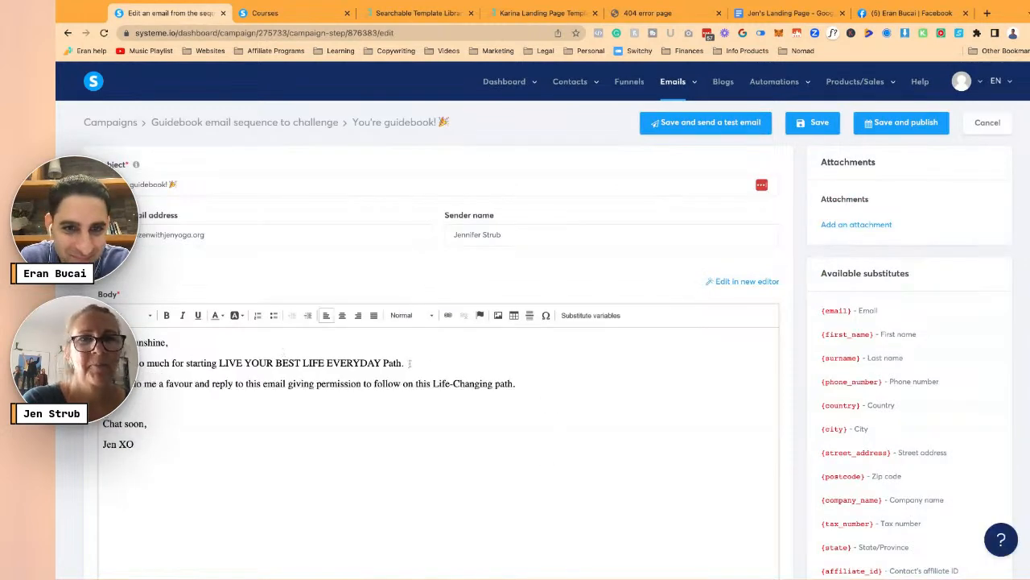
left_click(818, 123)
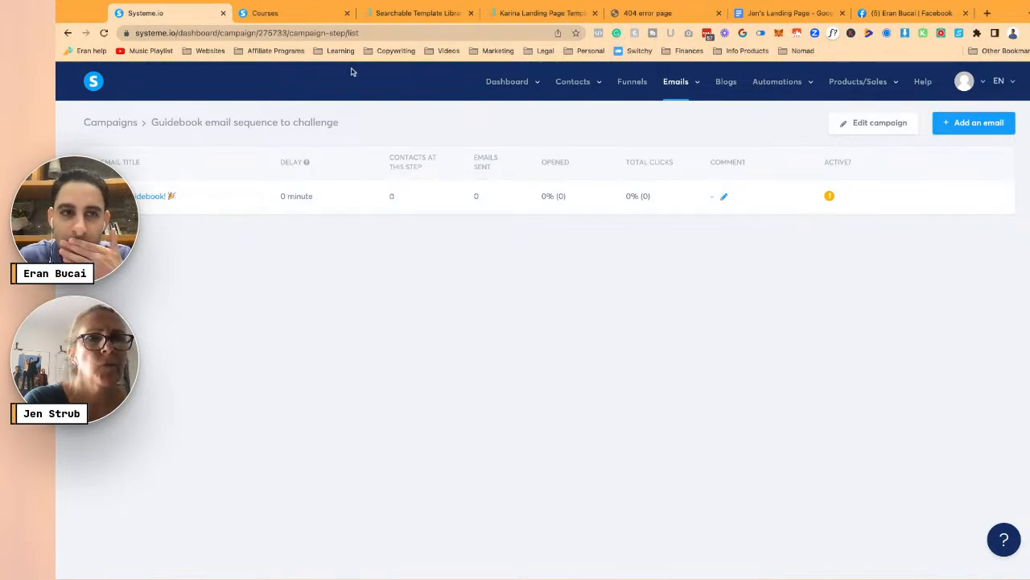
- Scroll through the thank-you page script in the landing page doc down to its sign-off
left_click(794, 13)
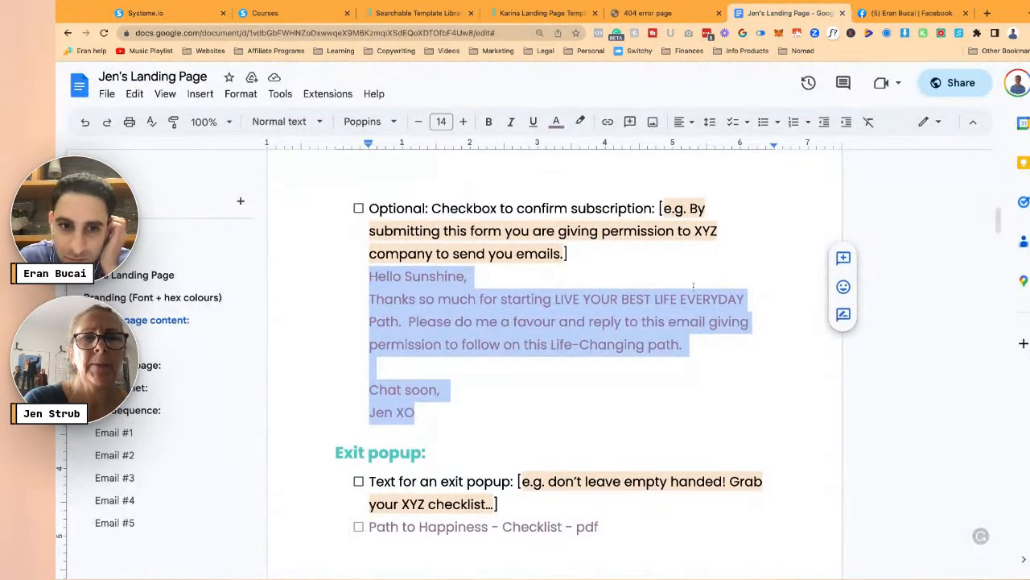
scroll(693, 286, "down", 3)
scroll(693, 287, "down", 6)
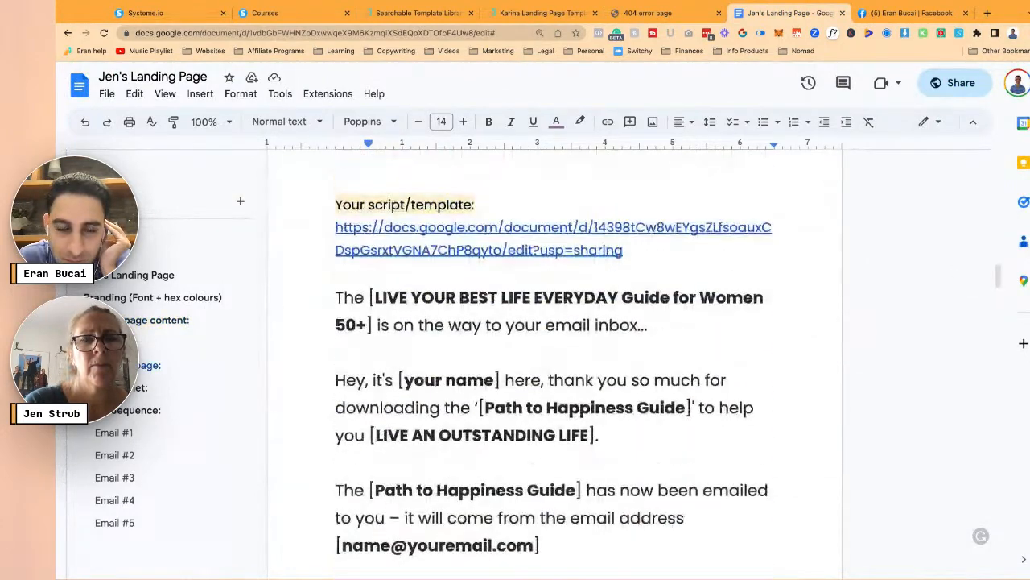
scroll(556, 349, "down", 5)
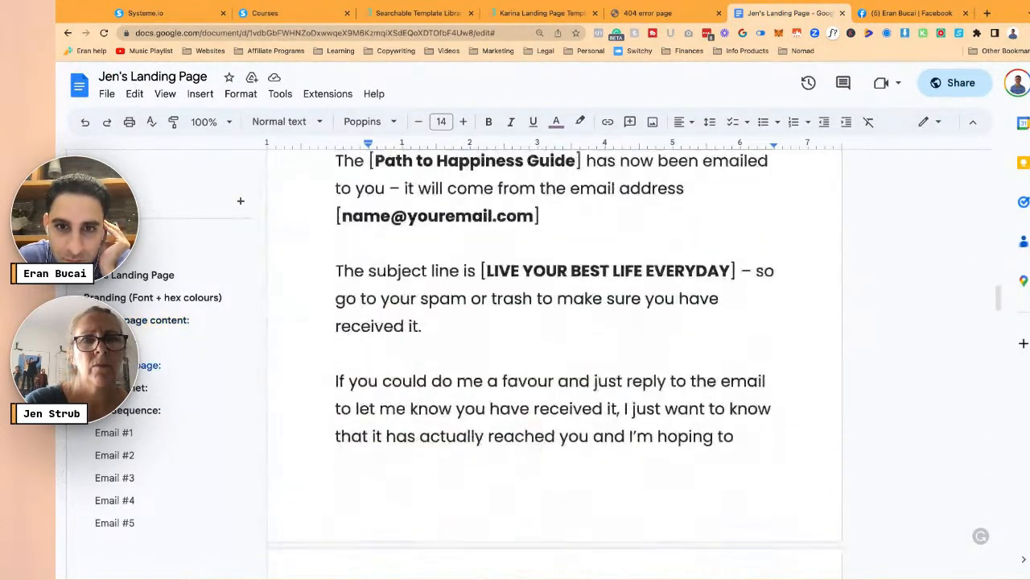
scroll(556, 354, "down", 4)
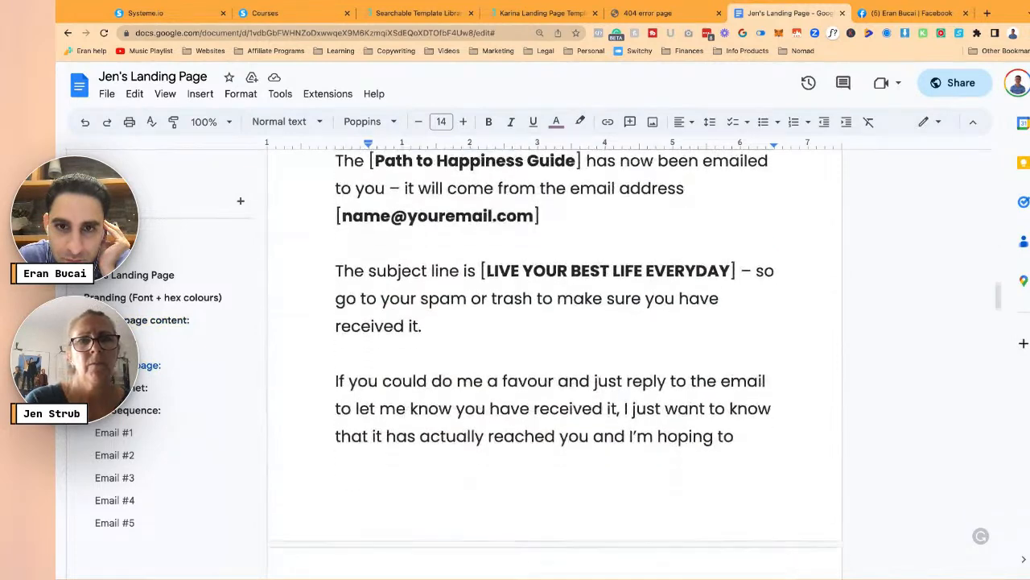
scroll(556, 354, "down", 7)
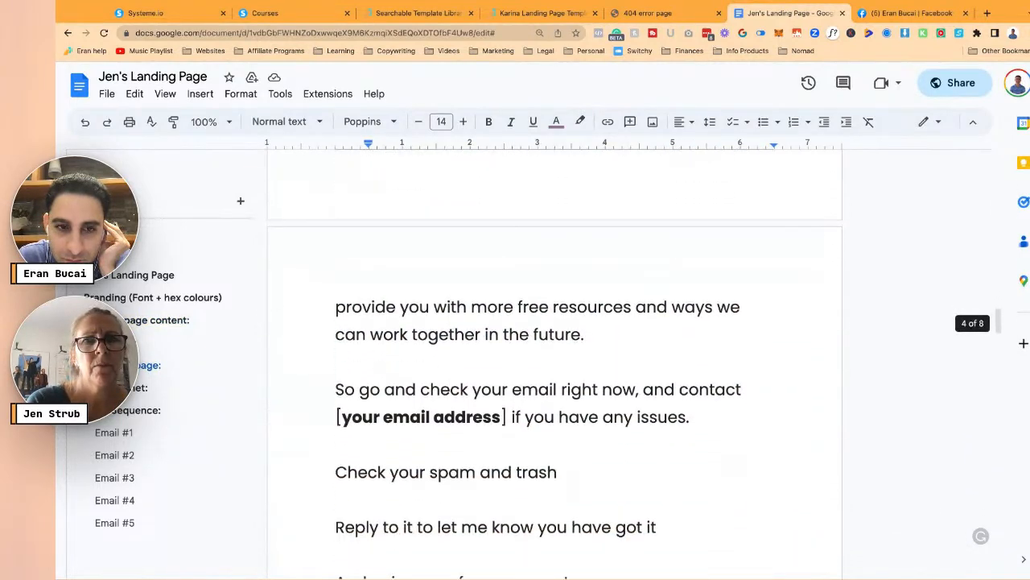
scroll(556, 354, "up", 3)
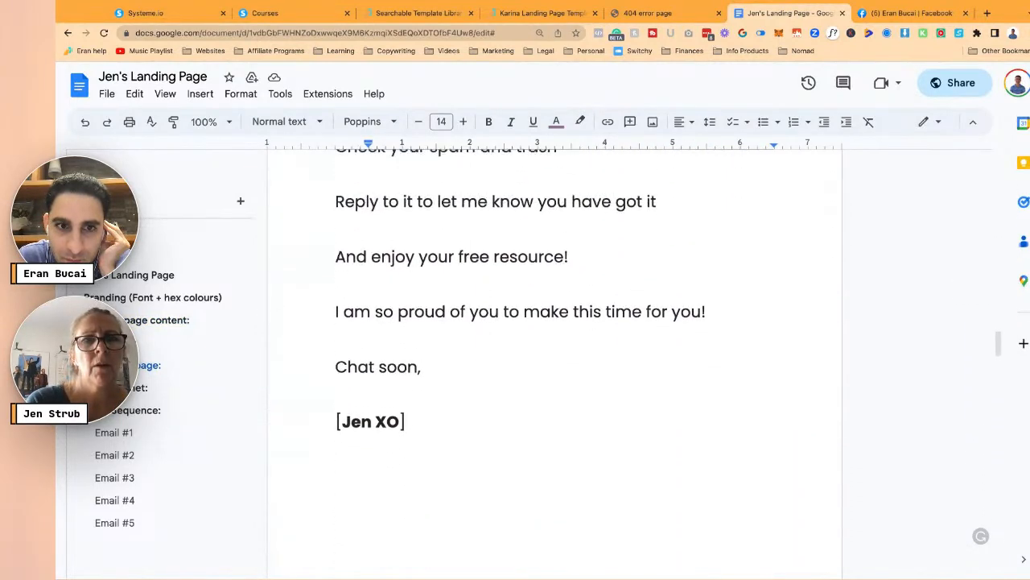
scroll(539, 365, "up", 1)
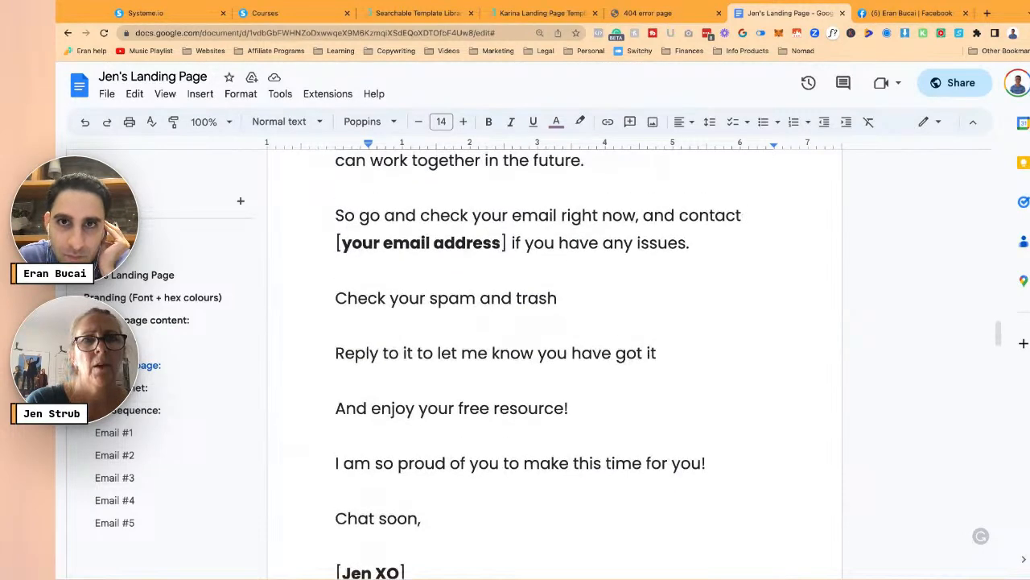
- Open the 'Thank you page and video script' template for use in a new tab, then return to the doc
left_click(407, 15)
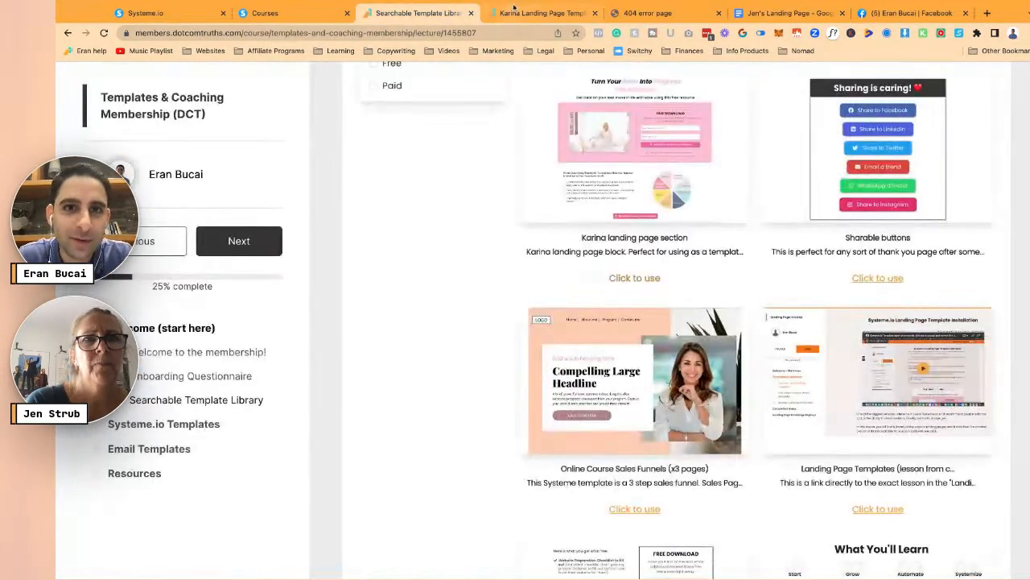
scroll(570, 285, "up", 5)
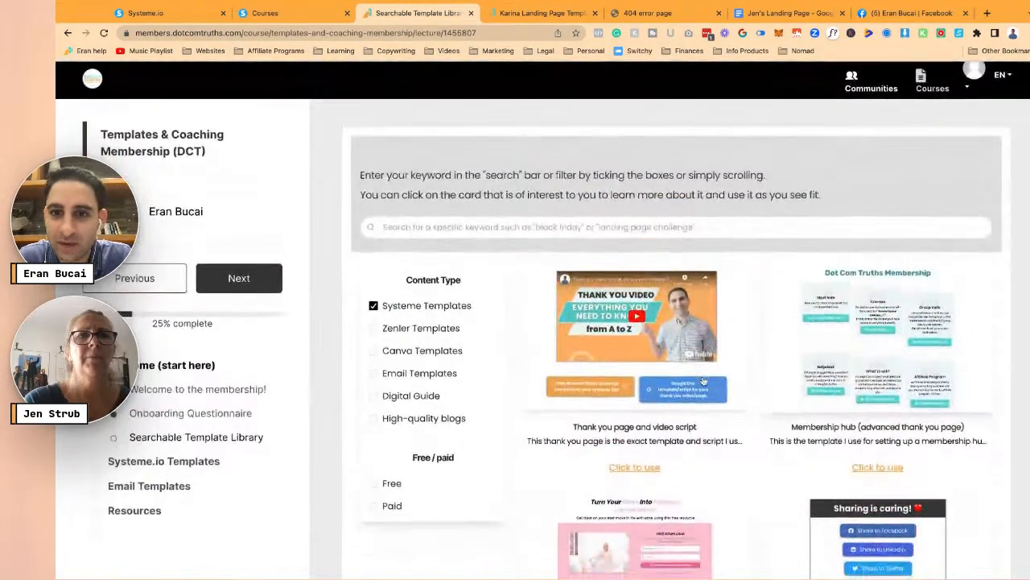
scroll(703, 382, "down", 7)
scroll(725, 395, "down", 4)
scroll(764, 421, "up", 10)
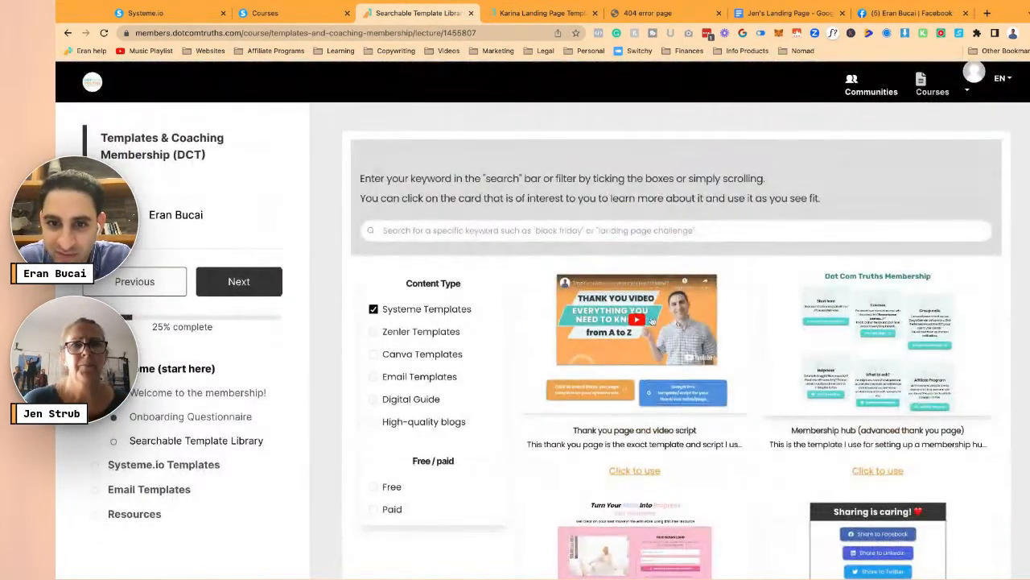
left_click(654, 322)
left_click(784, 110)
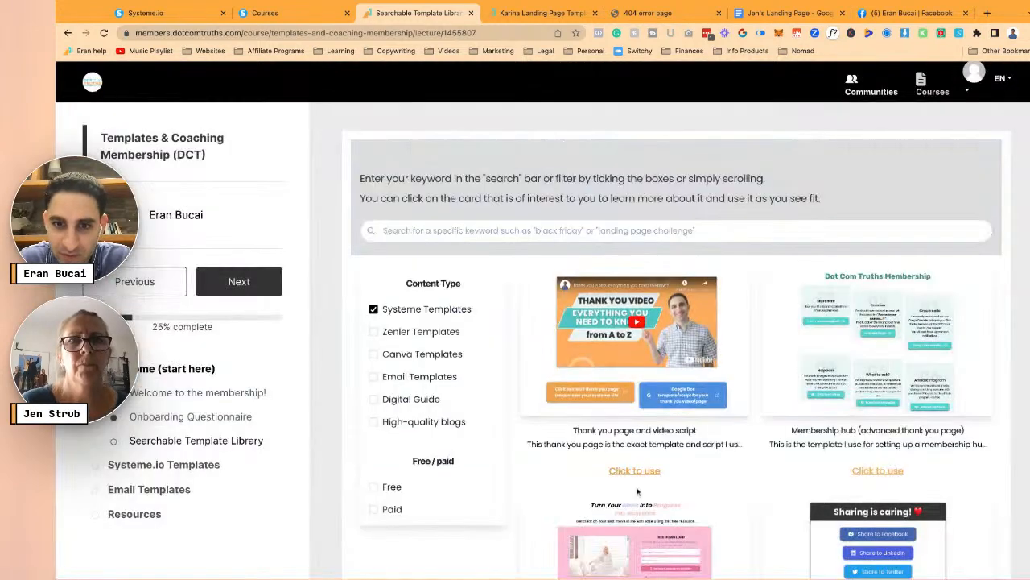
left_click(635, 471)
left_click(801, 15)
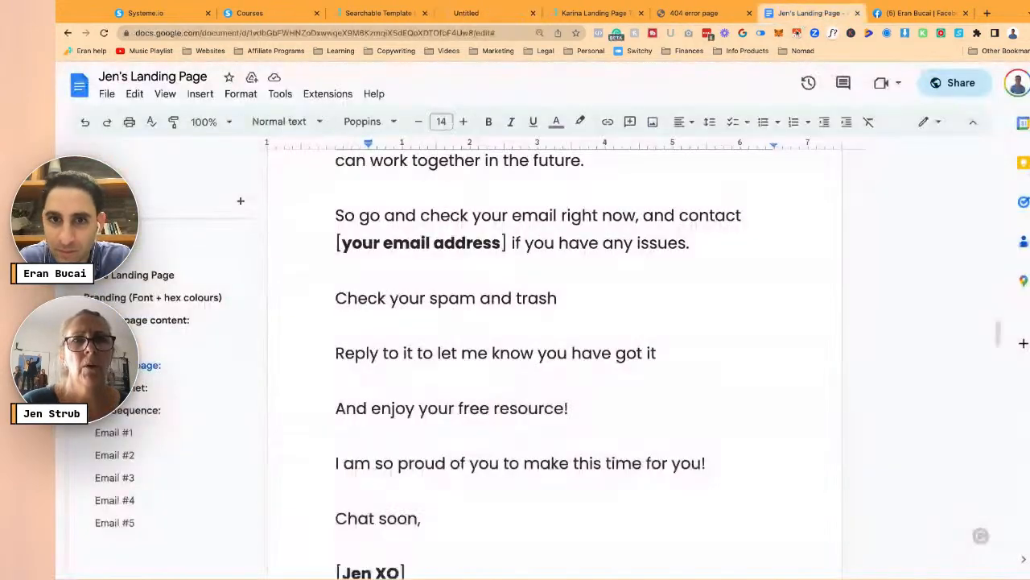
- Replace the LIVE YOUR BEST LIFE EVERYDAY subject placeholder with 'Your Guidebook!'
scroll(620, 394, "up", 6)
scroll(493, 304, "up", 2)
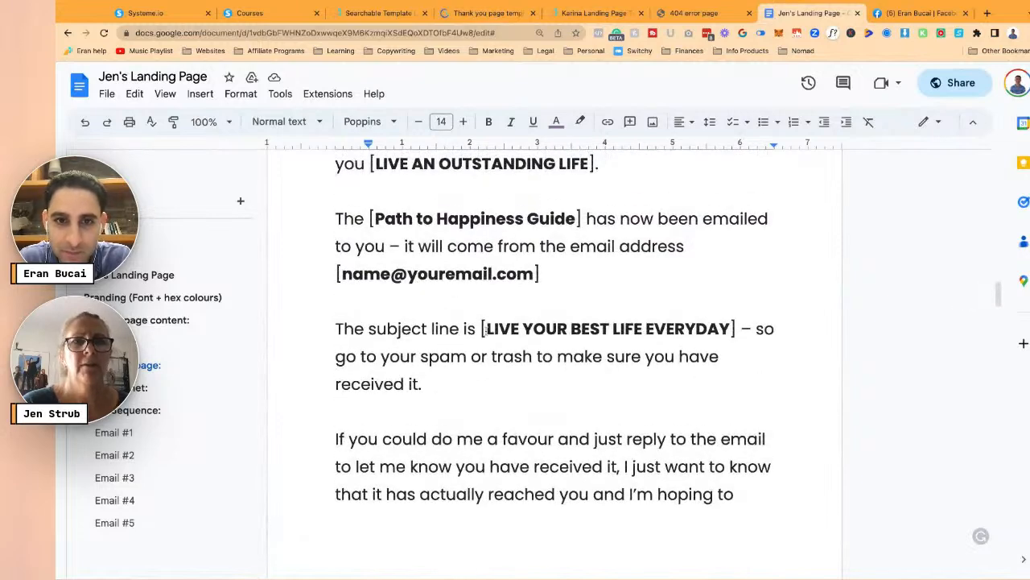
left_click_drag(486, 330, 730, 330)
left_click(481, 328)
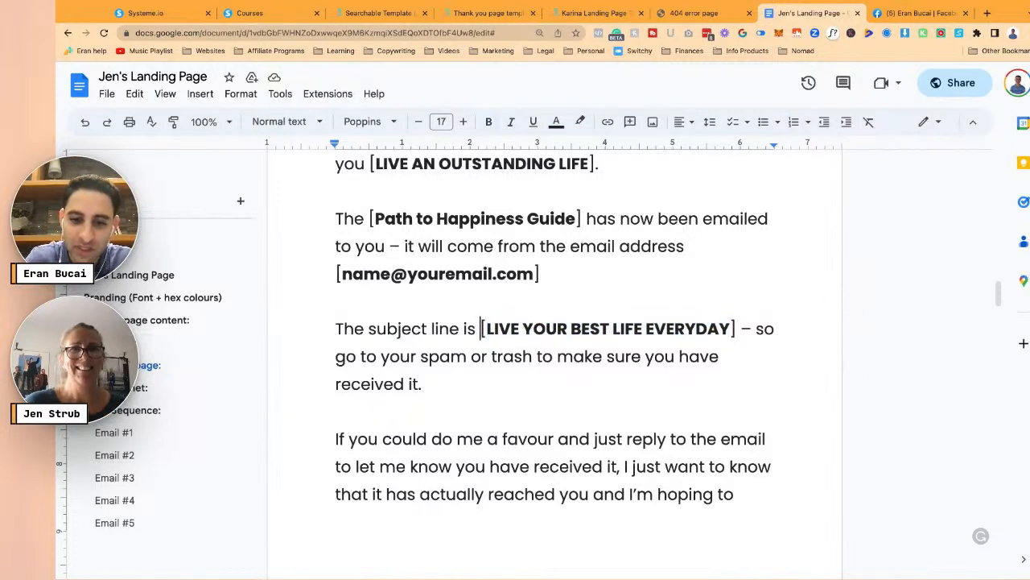
type("your")
key("BackSpace")
key("BackSpace")
key("BackSpace")
key("BackSpace")
type("\"YOur")
key("BackSpace")
key("BackSpace")
key("BackSpace")
type("our Guidebook!")
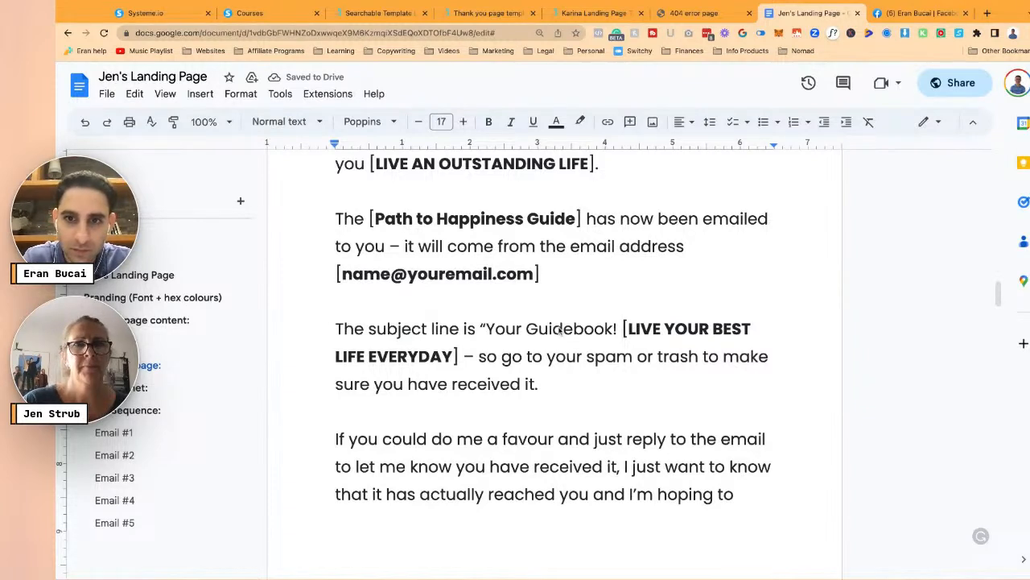
type("/")
left_click_drag(618, 329, 457, 355)
left_click(618, 328)
key("BackSpace")
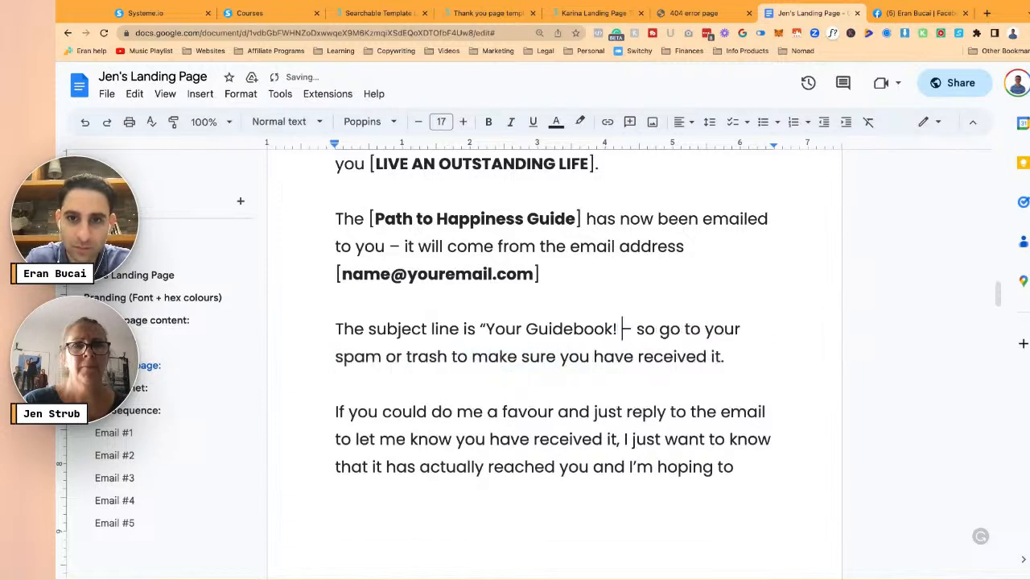
key("Return")
- Fill in the sender's e-mail address and remove the brackets around Path to Happiness Guide
key("shift+End")
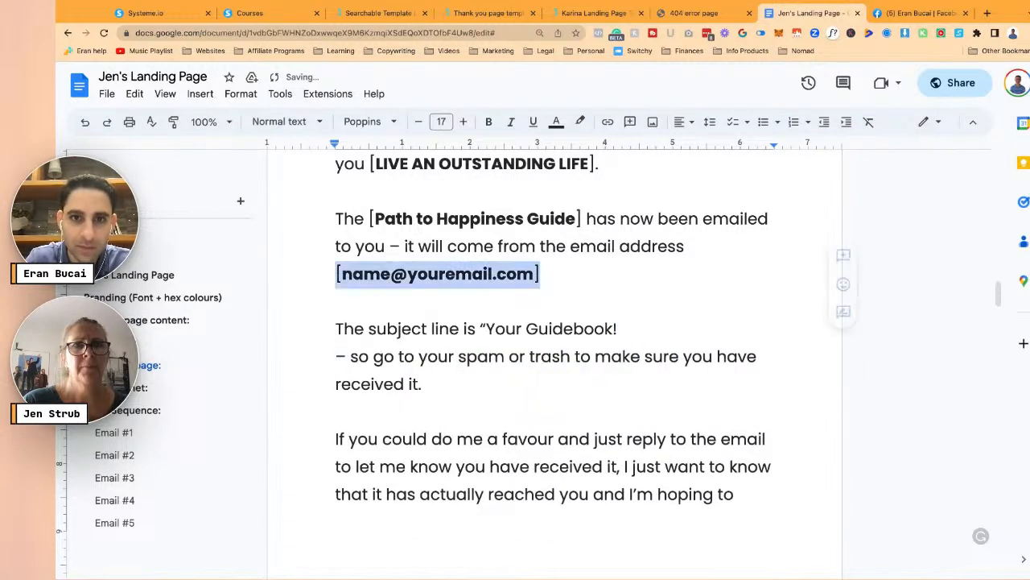
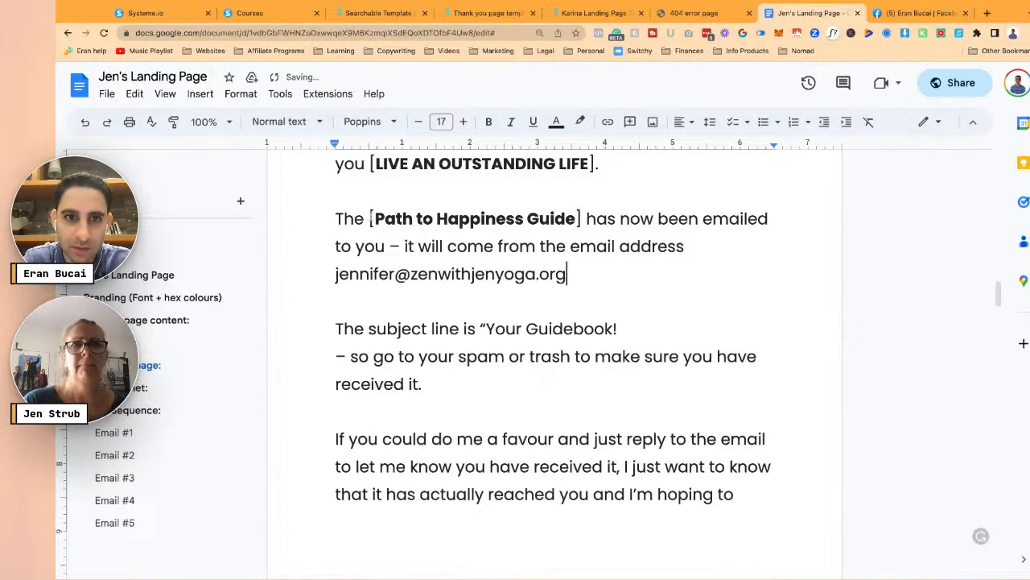
left_click(369, 218)
key("Delete")
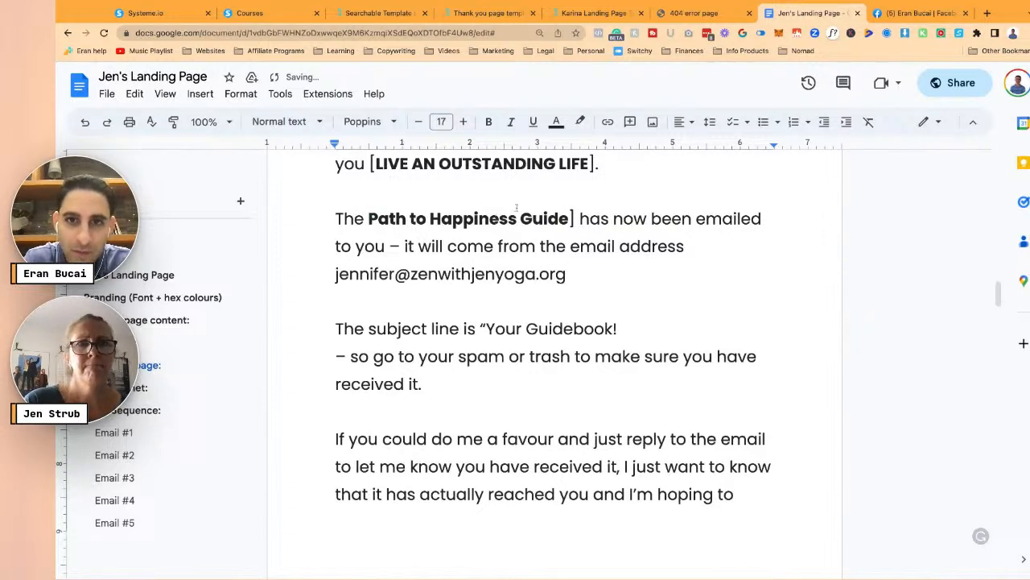
left_click(573, 218)
key("BackSpace")
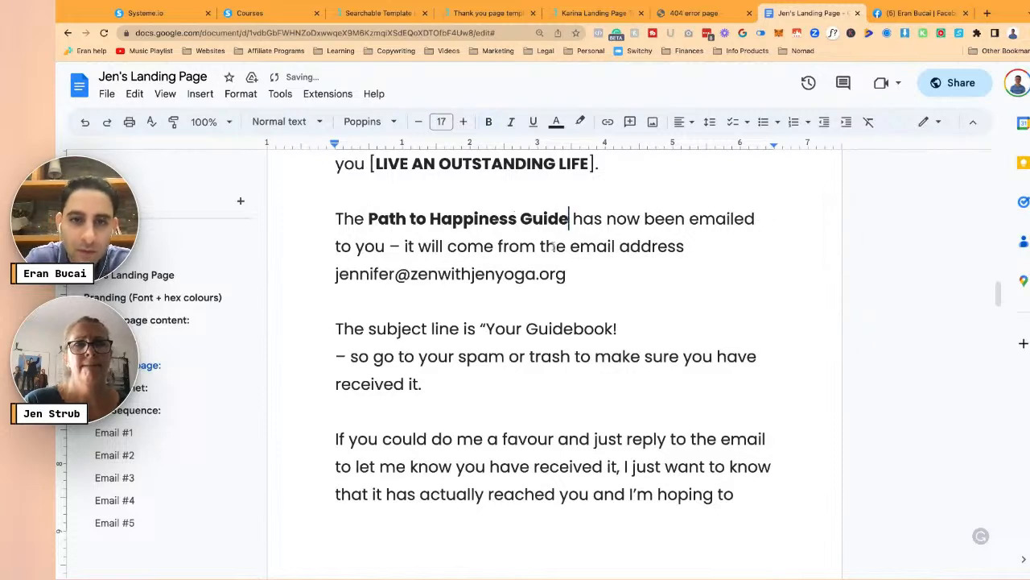
- Type the sender's name in place of the [your name] placeholder
left_click(553, 245)
scroll(500, 241, "up", 3)
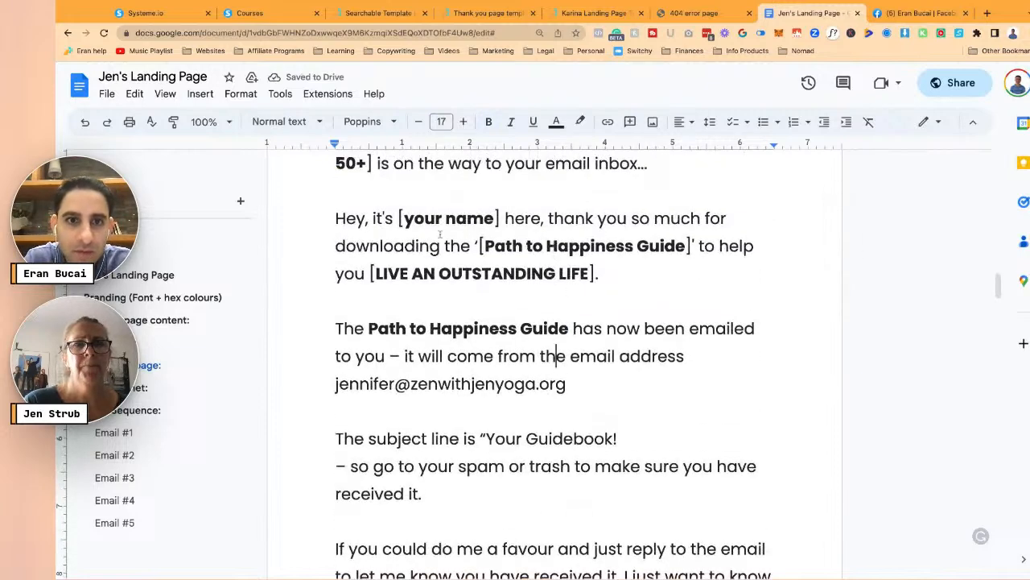
type("Jenni")
key("BackSpace")
key("BackSpace")
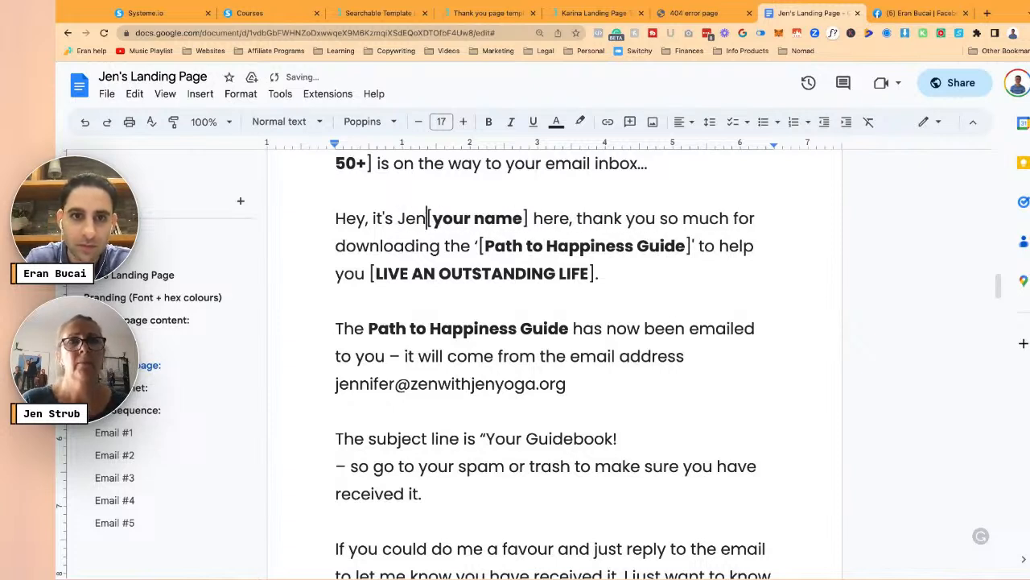
key("shift+Right")
key("shift+Right")
key("shift+Right")
key("shift+Right")
key("shift+Right")
key("shift+Right")
key("shift+Right")
key("shift+Right")
key("shift+Right")
key("shift+Right")
key("shift+Right")
key("shift+Right")
key("shift+Right")
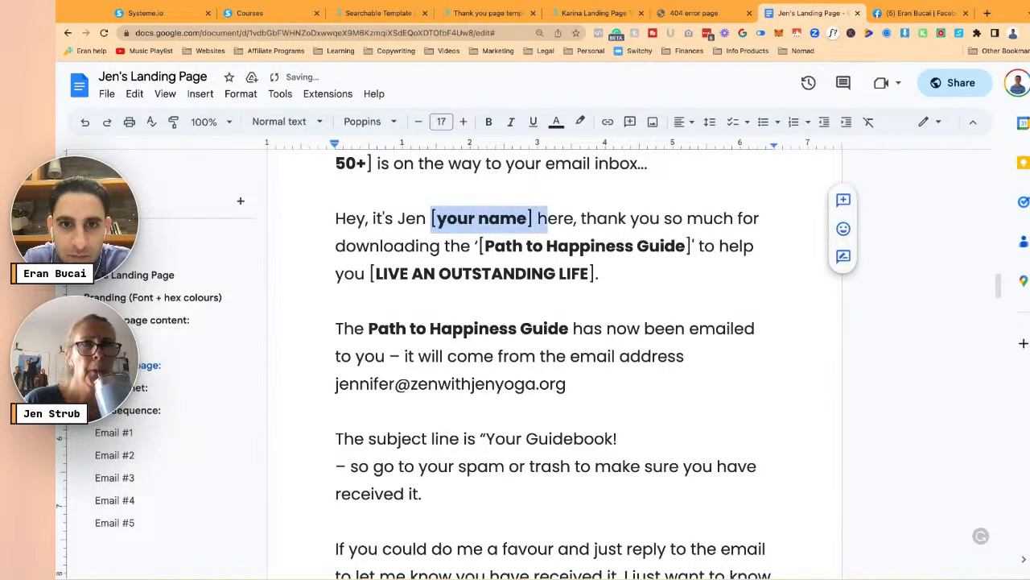
key("Left")
key("shift+Right")
key("shift+Right")
key("shift+Right")
key("shift+Right")
key("shift+Right")
key("shift+Right")
key("shift+Right")
key("shift+Right")
key("shift+Right")
key("shift+Right")
key("shift+Right")
key("shift+Right")
key("BackSpace")
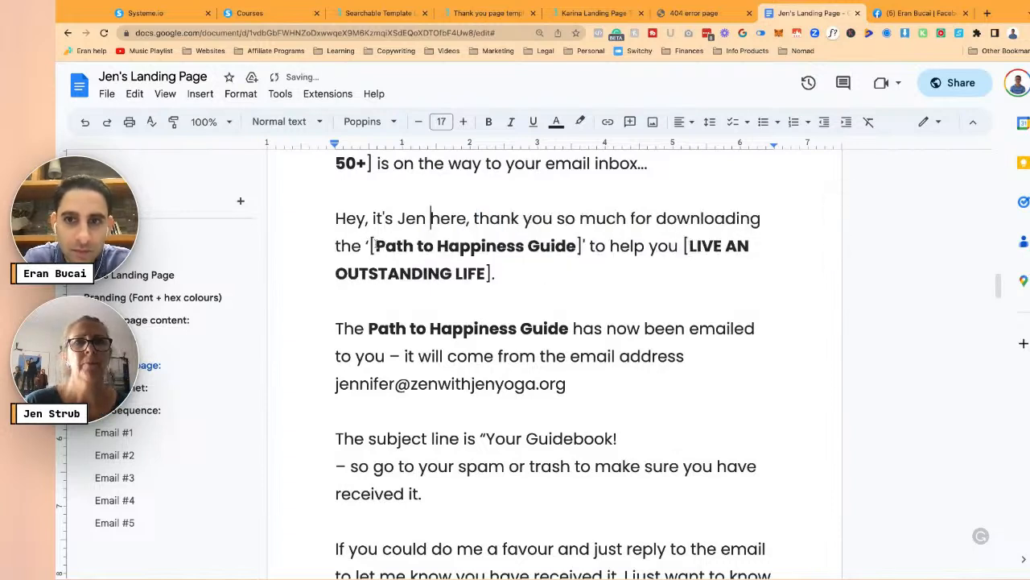
- Delete the brackets around LIVE AN OUTSTANDING LIFE and around 50+ / LIVE YOUR BEST LIFE
left_click(685, 245)
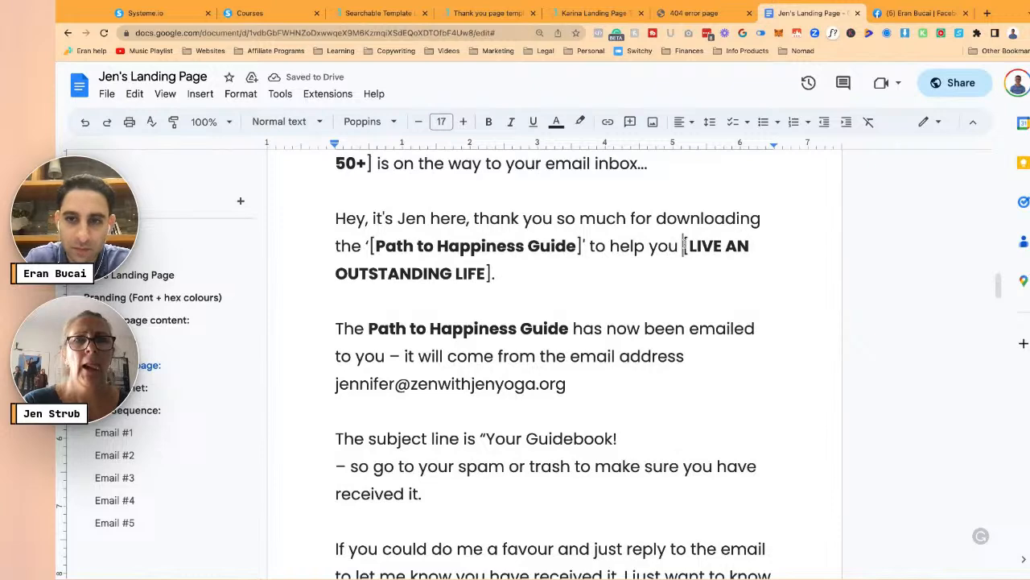
key("Delete")
key("Down")
key("BackSpace")
key("BackSpace")
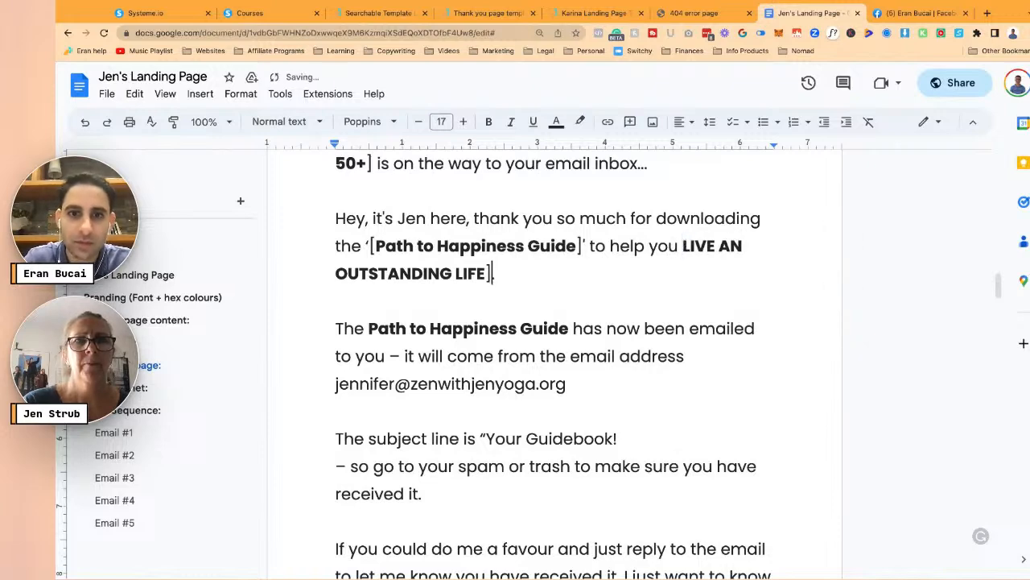
scroll(707, 269, "up", 2)
scroll(707, 269, "up", 1)
type(".")
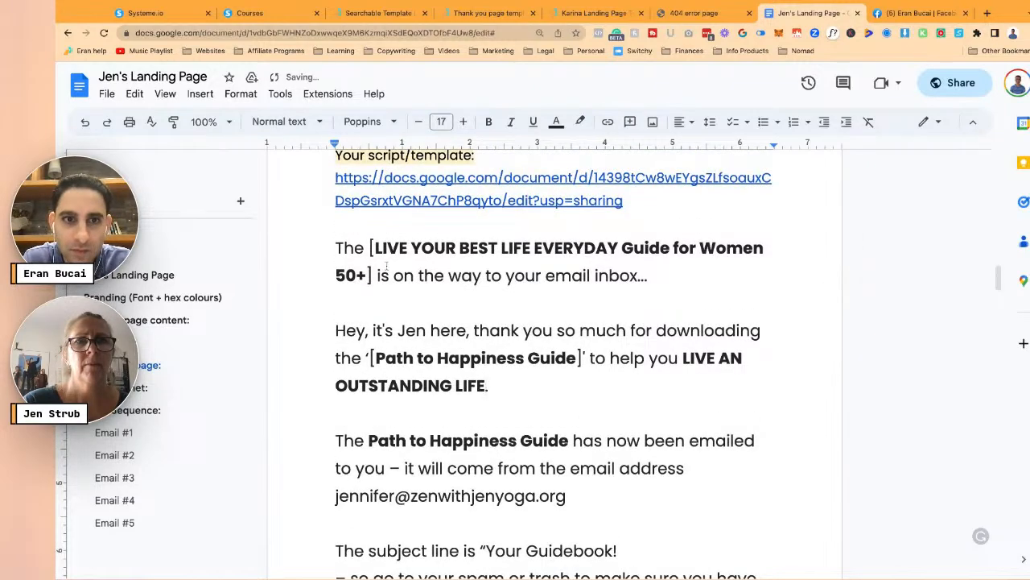
left_click(374, 274)
key("BackSpace")
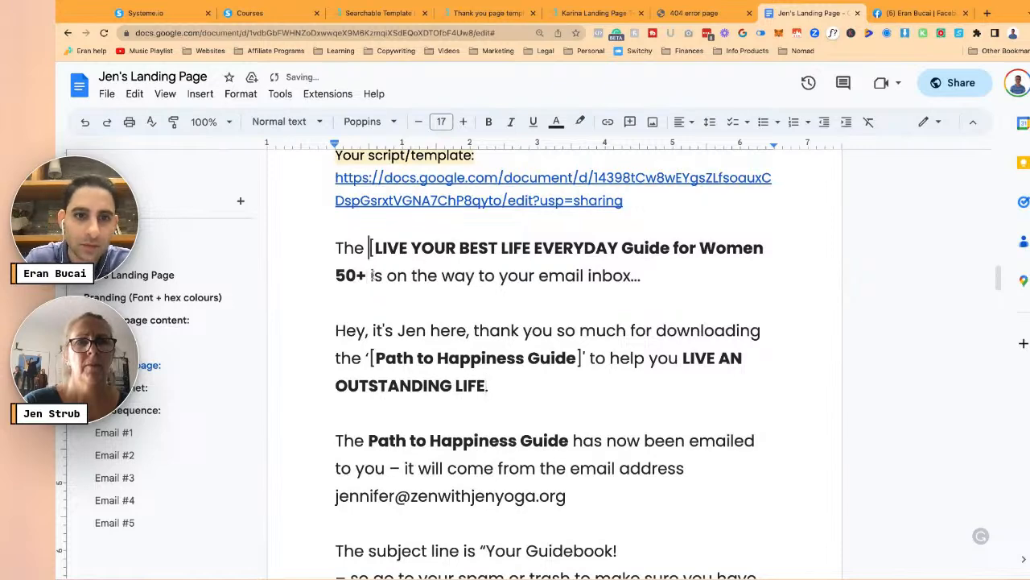
key("Delete")
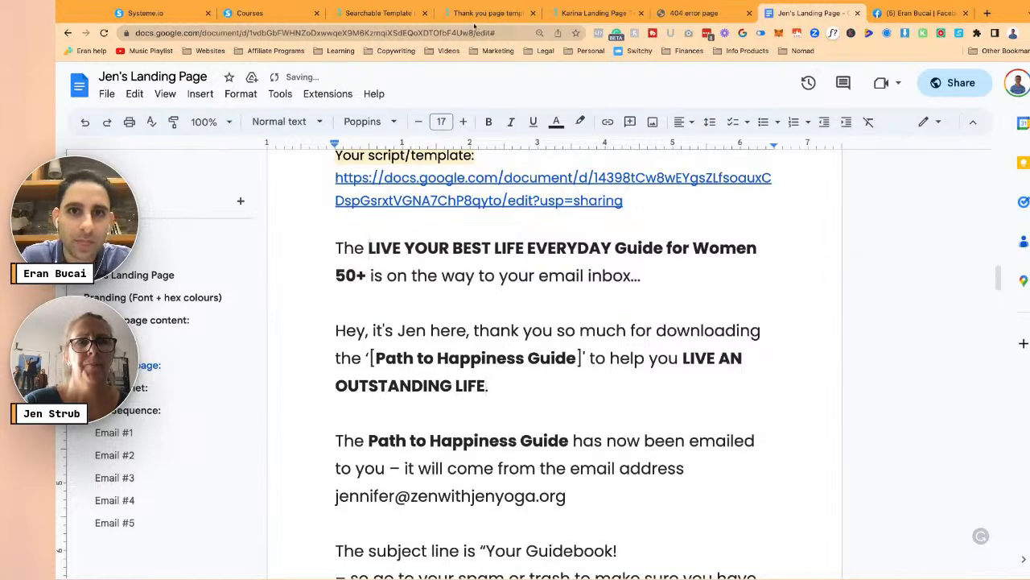
left_click(481, 14)
- Launch installation of the thank-you page template into systeme.io from the Eran Templates page
scroll(553, 346, "down", 8)
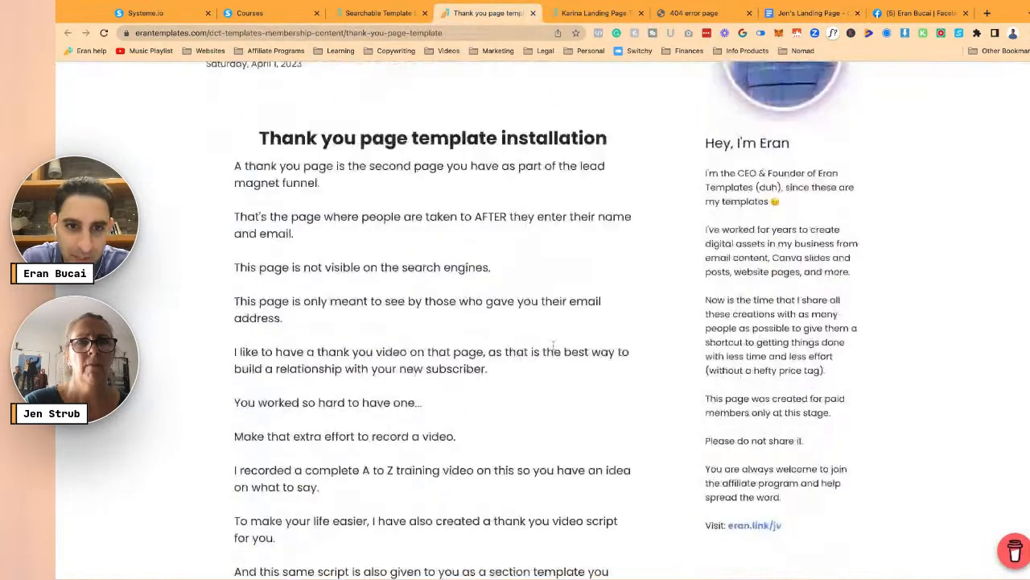
scroll(553, 346, "down", 4)
scroll(366, 211, "up", 1)
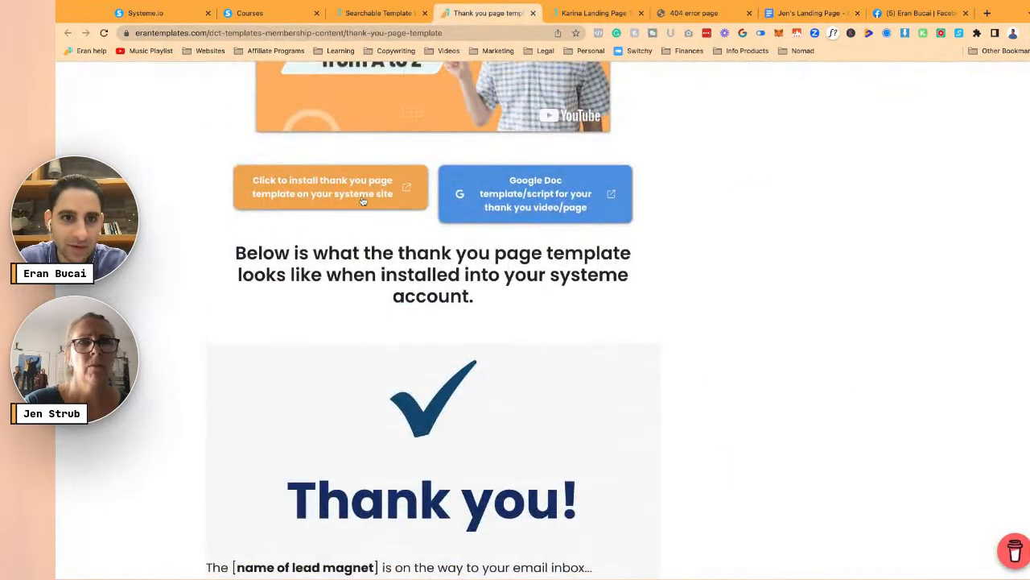
left_click(363, 196)
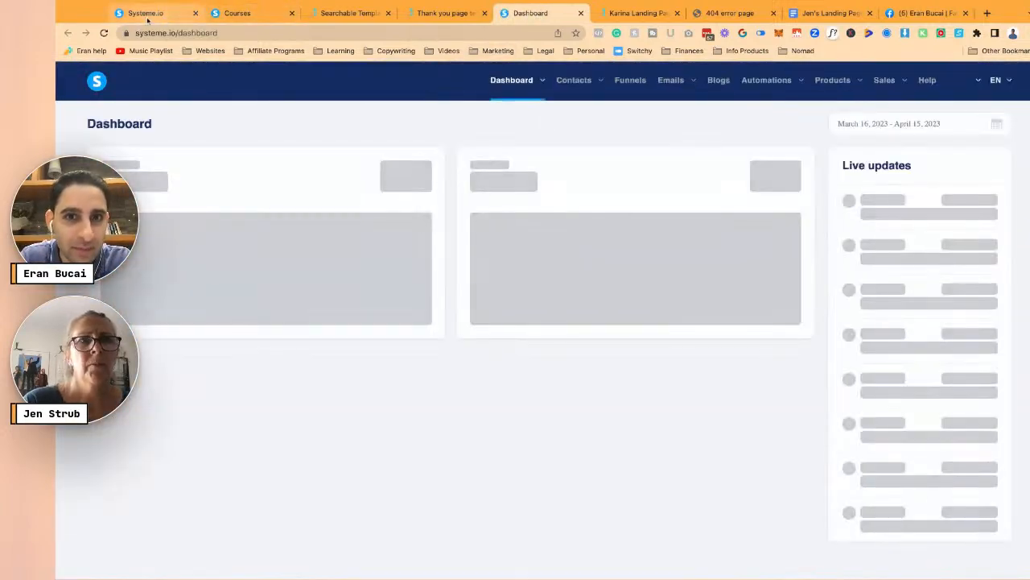
- Move the newly opened systeme.io dashboard tab next to the original systeme.io tab
left_click(148, 17)
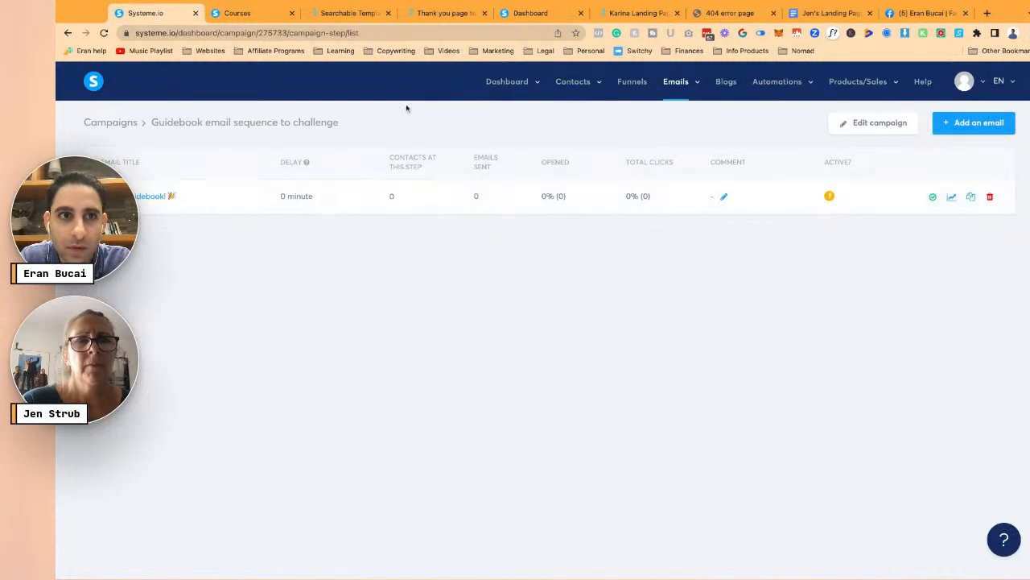
left_click(532, 13)
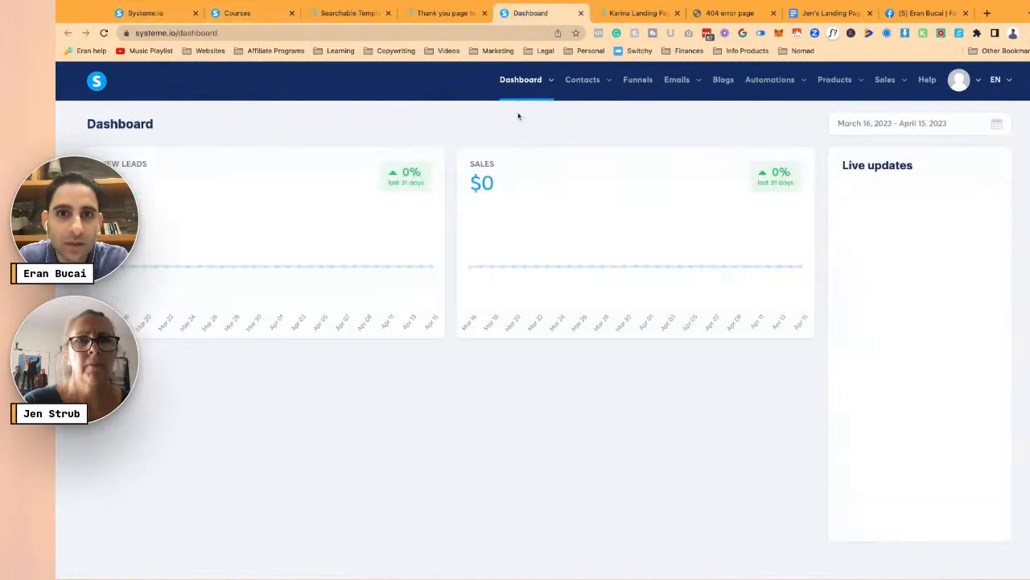
left_click_drag(548, 16, 282, 18)
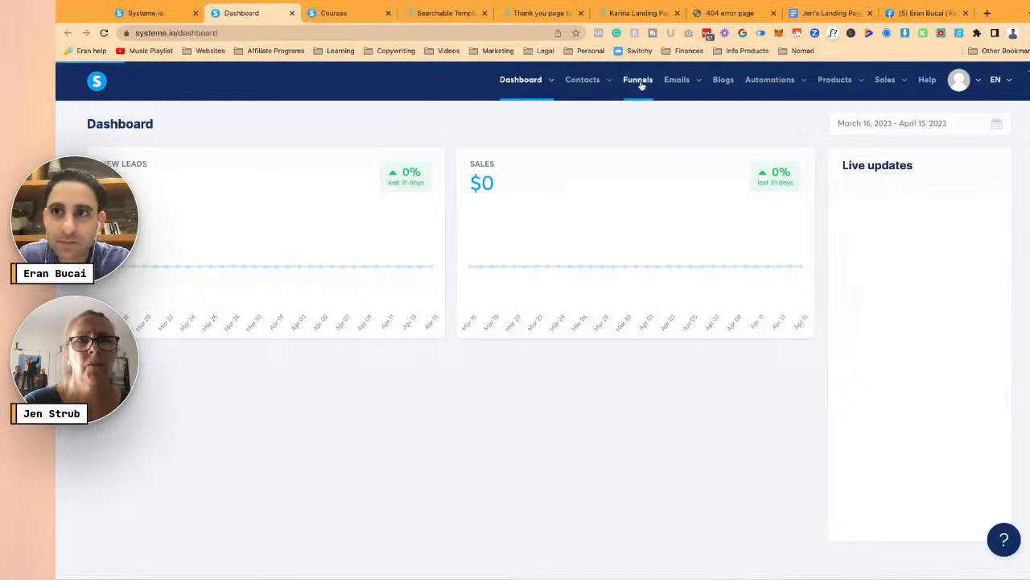
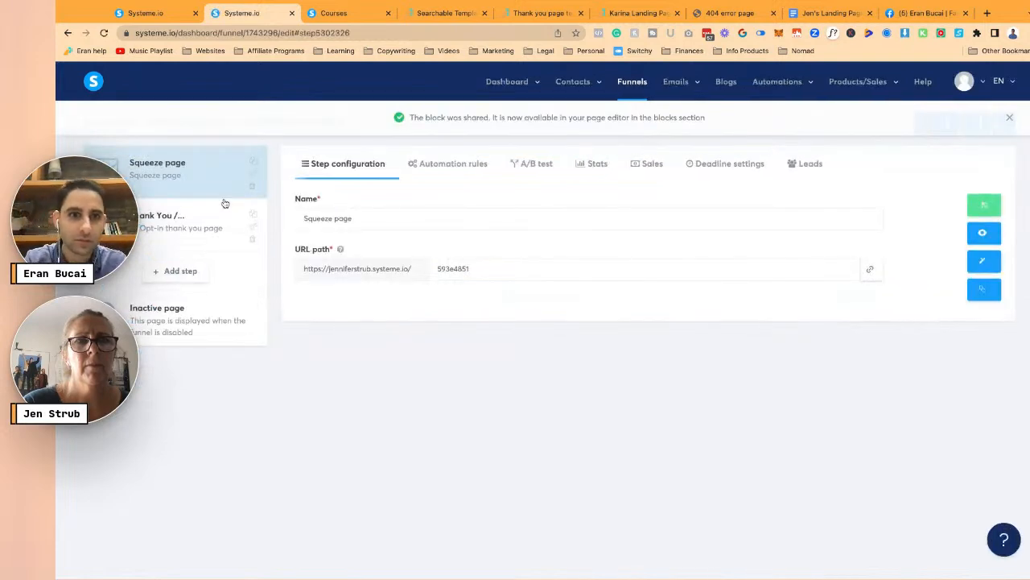
- Rename the squeeze page step to 'Best life guide' and save it
triple_click(361, 219)
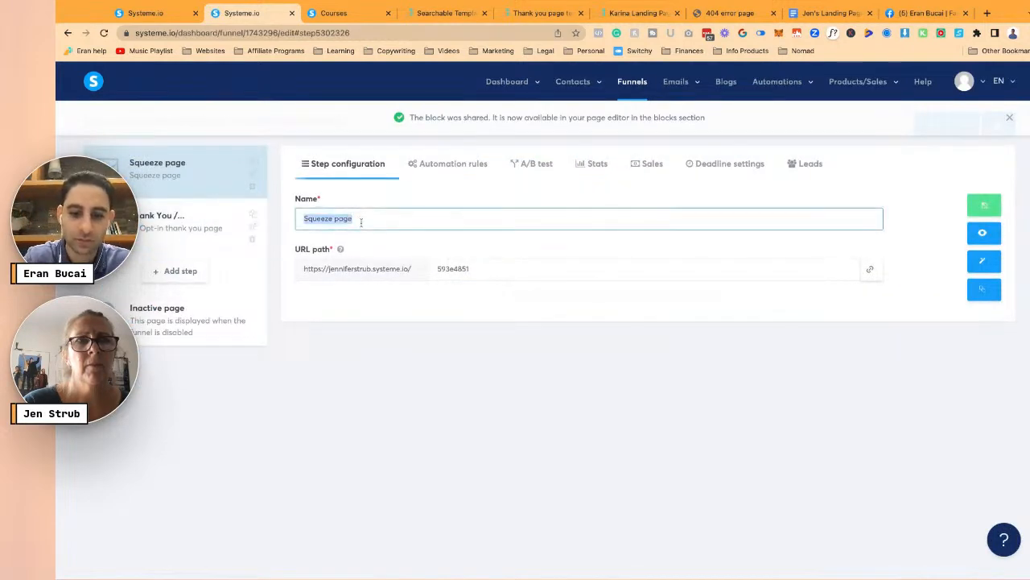
type("BE")
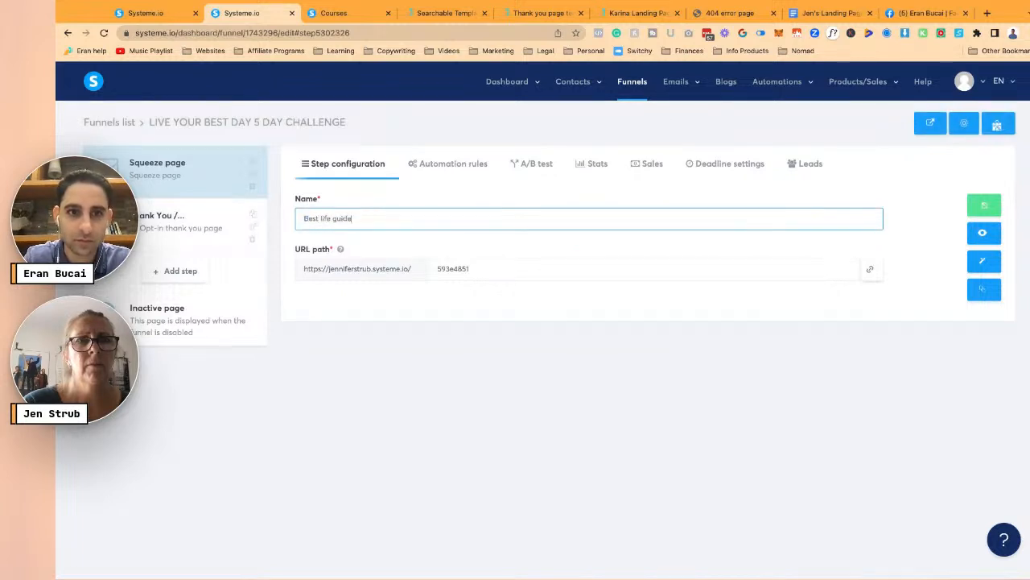
left_click(984, 206)
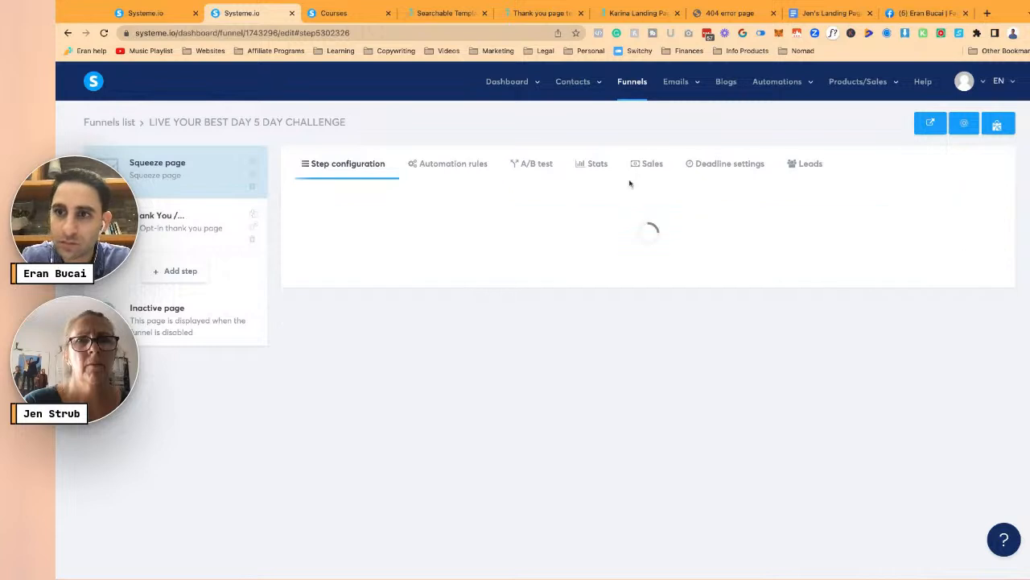
- Choose the lower middle page template for the Thank You step
left_click(185, 231)
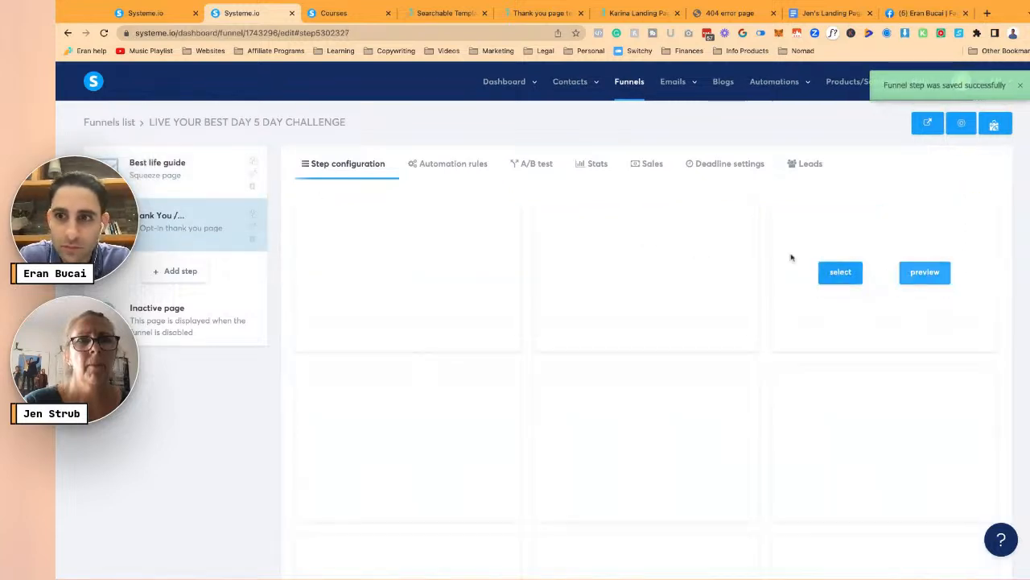
scroll(660, 322, "down", 3)
scroll(661, 323, "down", 2)
left_click(604, 465)
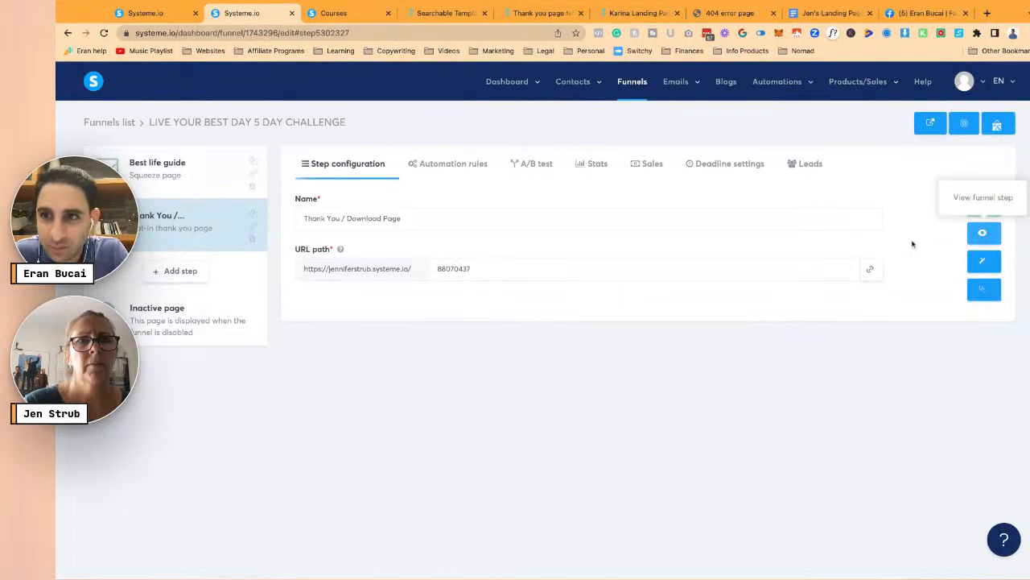
- Open the thank-you page in the editor and remove its mountain background image from page settings
left_click(984, 260)
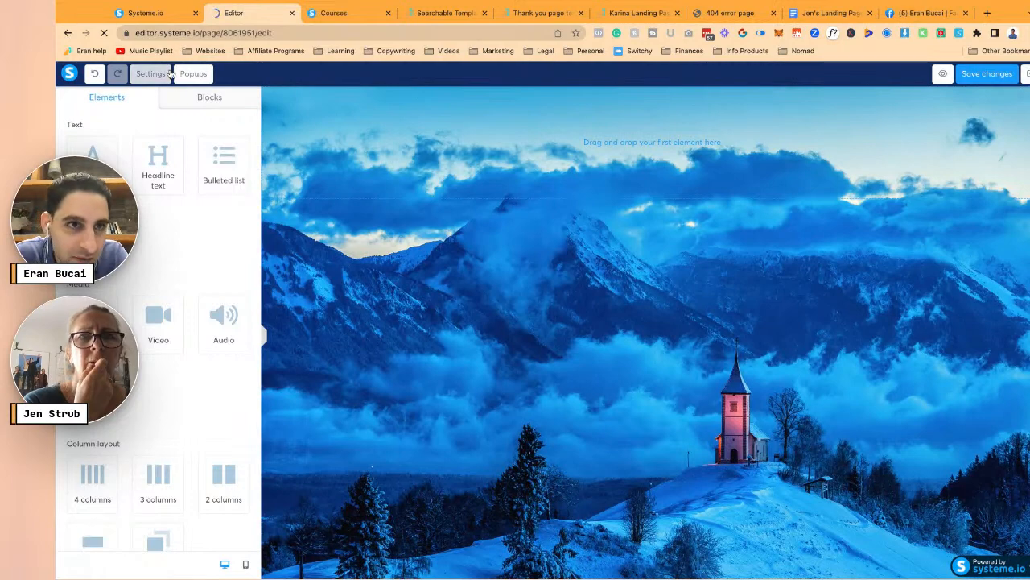
left_click(153, 73)
left_click(219, 239)
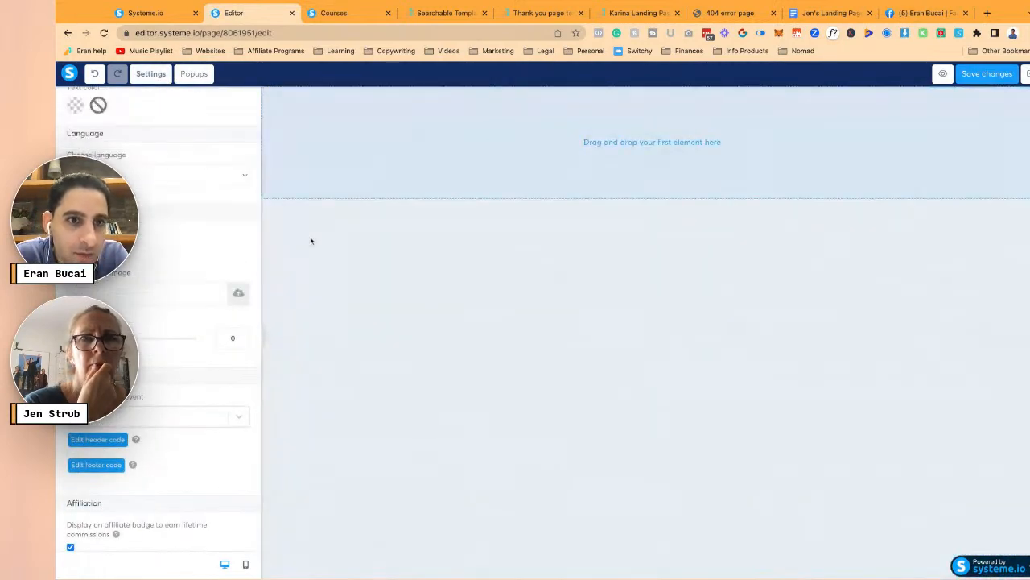
left_click(311, 239)
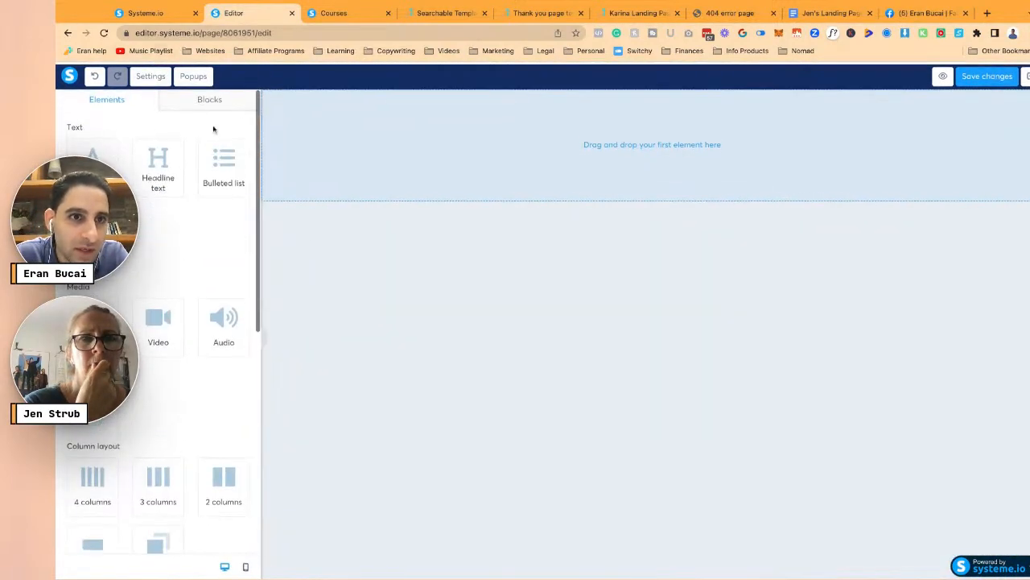
- Insert the saved Thank you page block and select all of its placeholder text
left_click(208, 98)
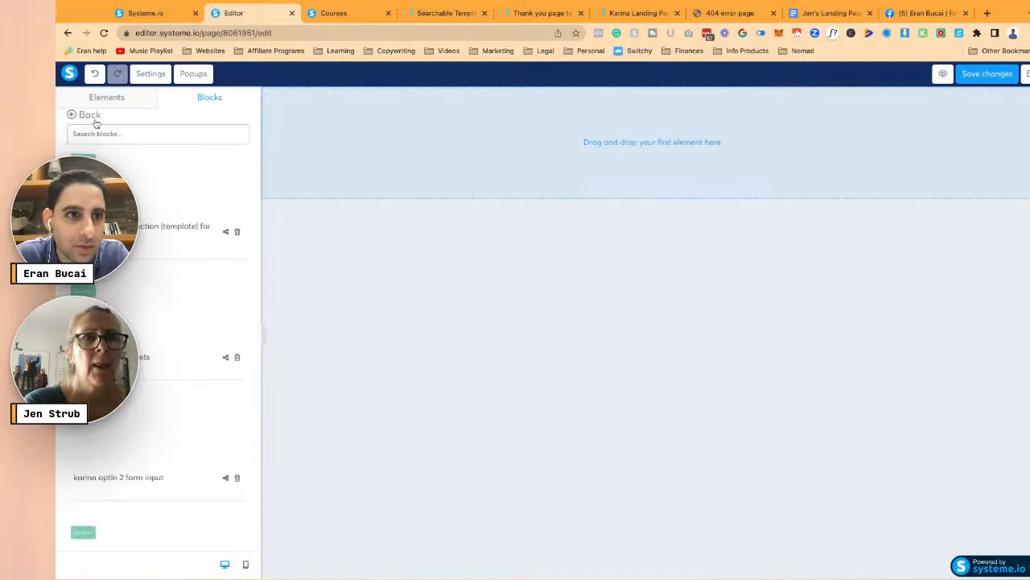
left_click(89, 120)
scroll(172, 179, "down", 5)
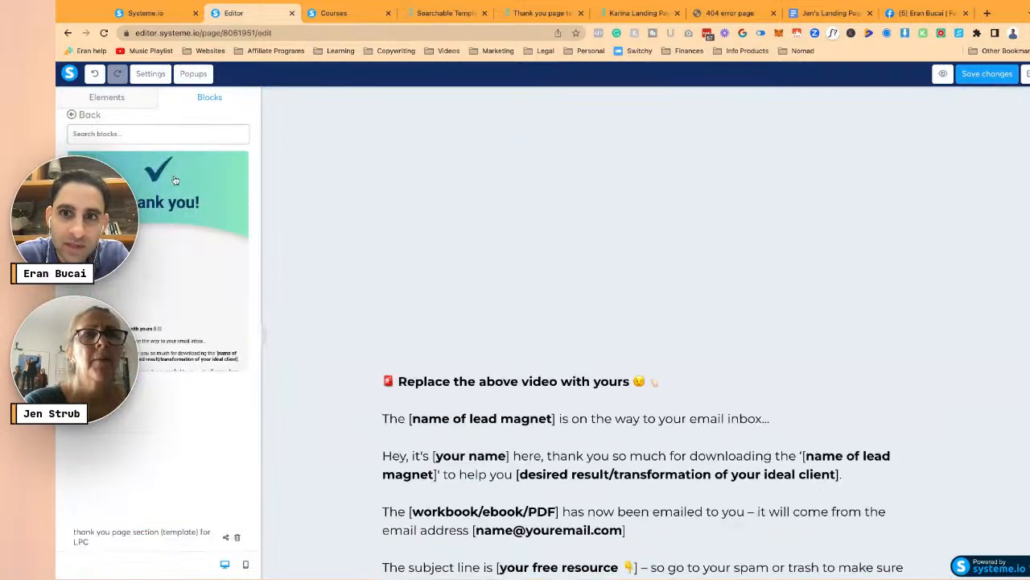
scroll(588, 362, "up", 5)
scroll(599, 374, "down", 6)
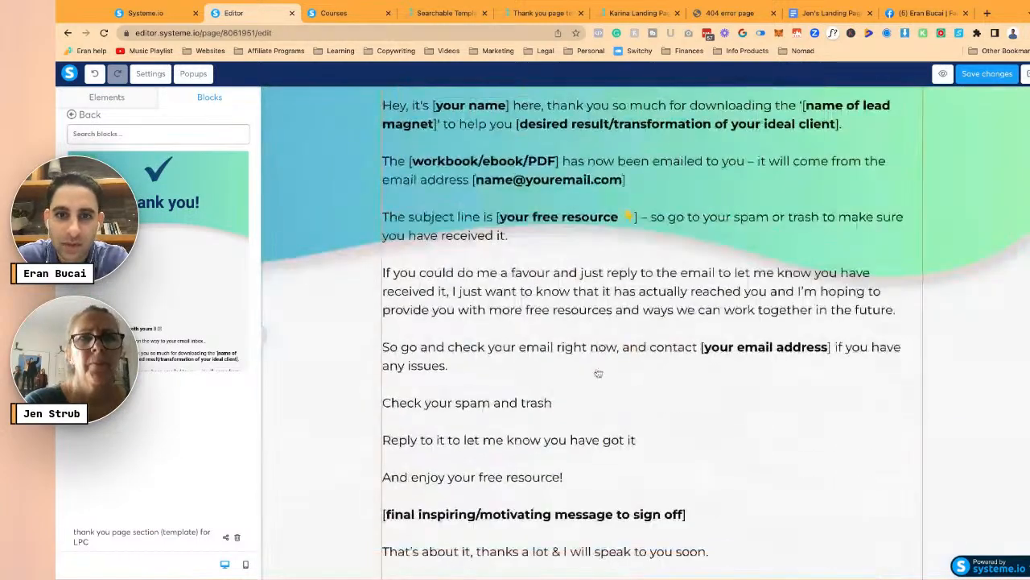
left_click(599, 374)
key("ctrl+a")
scroll(505, 270, "up", 5)
- Copy the thank-you copy in the Google Doc, from LIVE YOUR BEST LIFE EVERYDAY through the sign-off
left_click(823, 14)
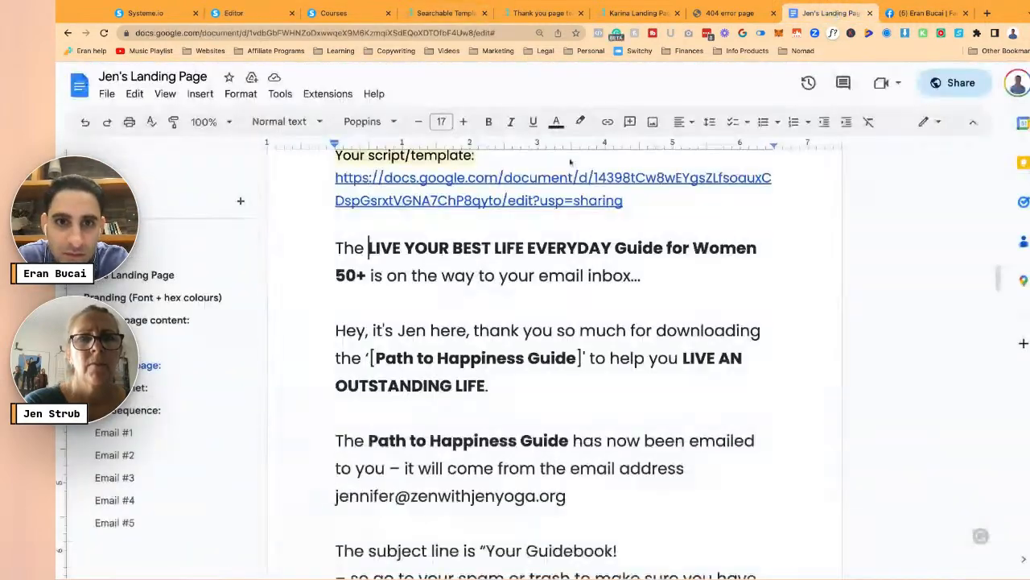
scroll(529, 242, "down", 1)
left_click_drag(337, 236, 342, 563)
scroll(548, 355, "down", 2)
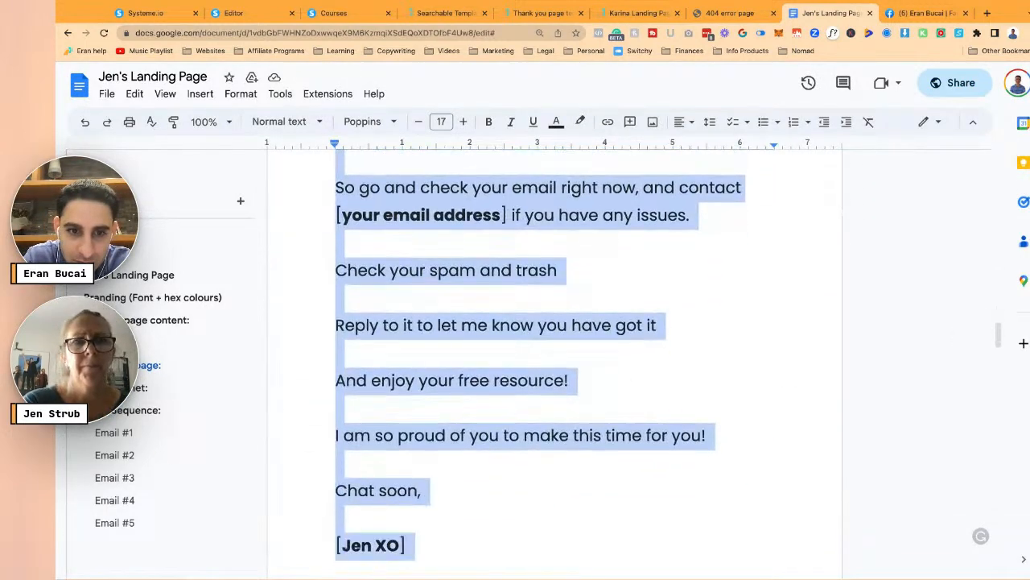
- Paste the copied text over the placeholder and add blank lines after the first paragraph
left_click(234, 13)
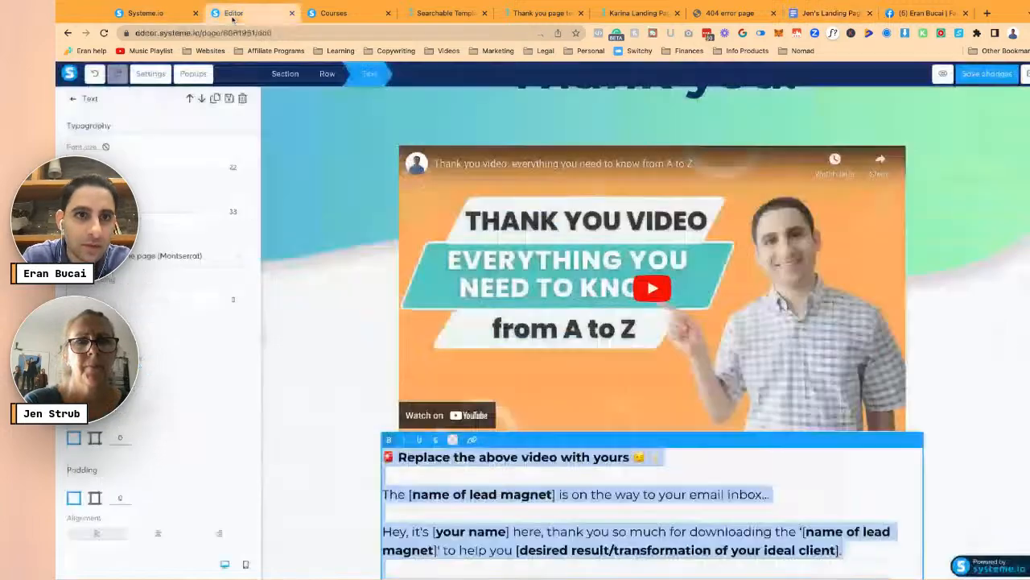
key("ctrl+v")
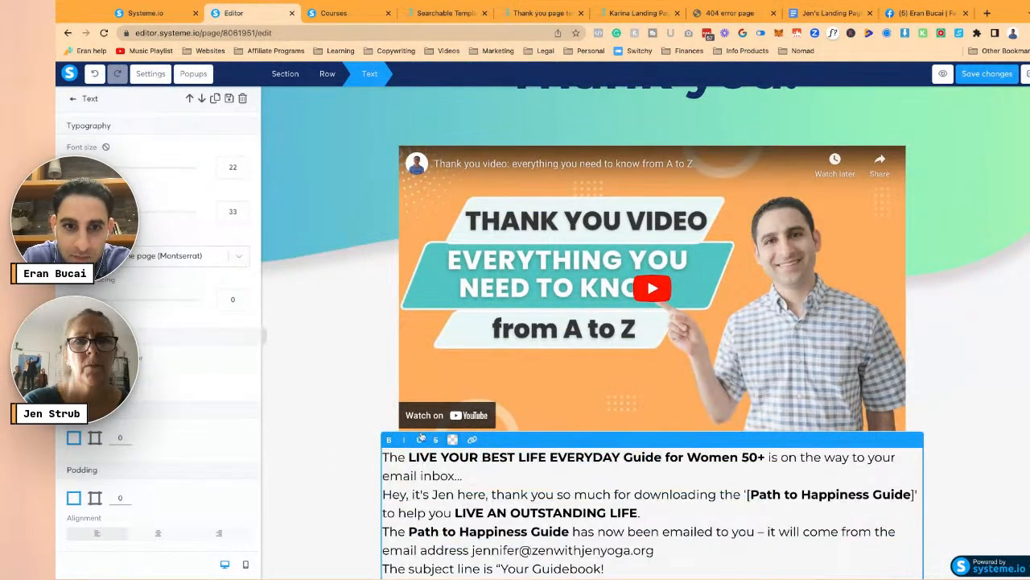
left_click(318, 392)
scroll(570, 516, "down", 3)
left_click(535, 290)
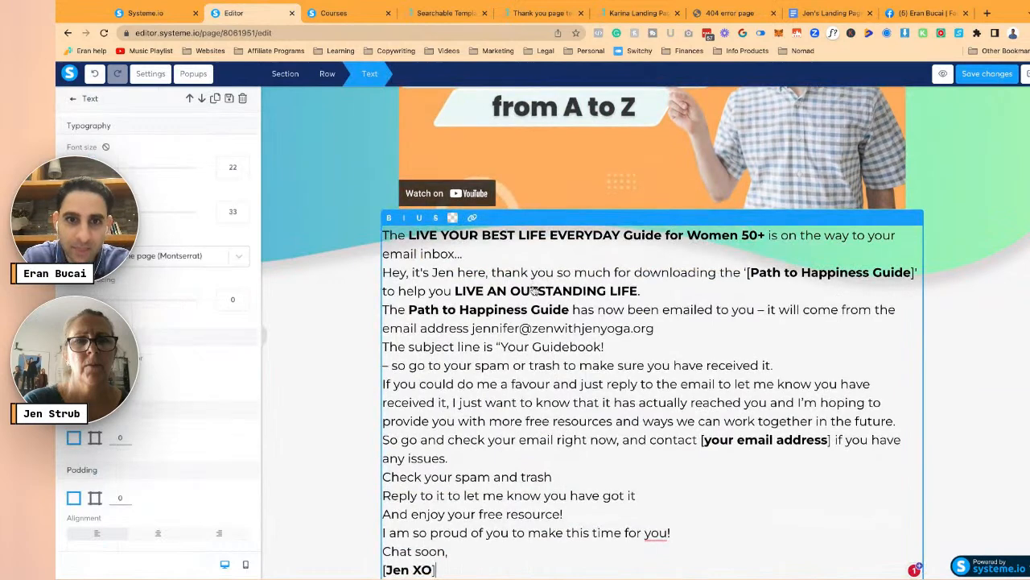
key("Return")
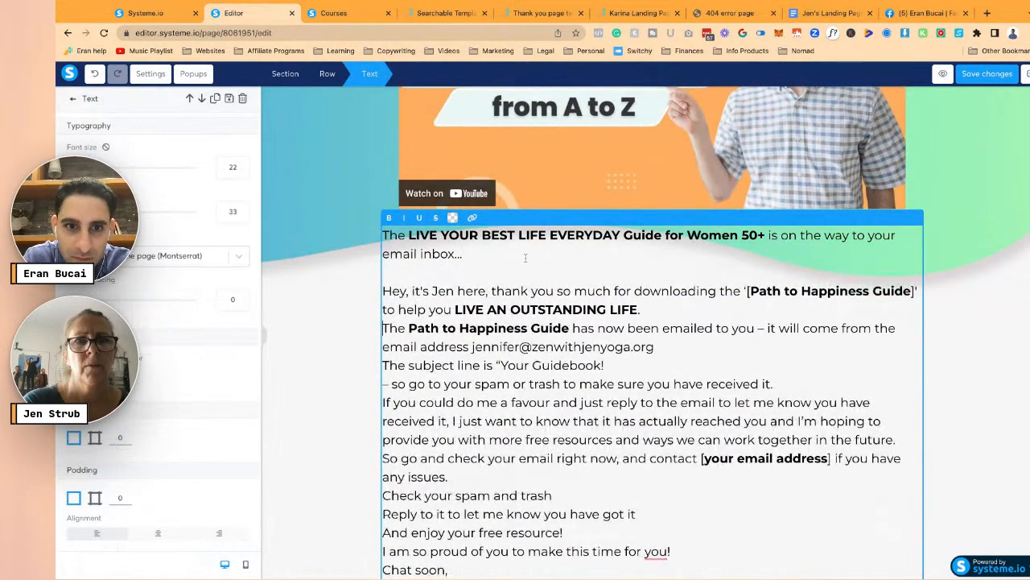
key("Return")
key("Return")
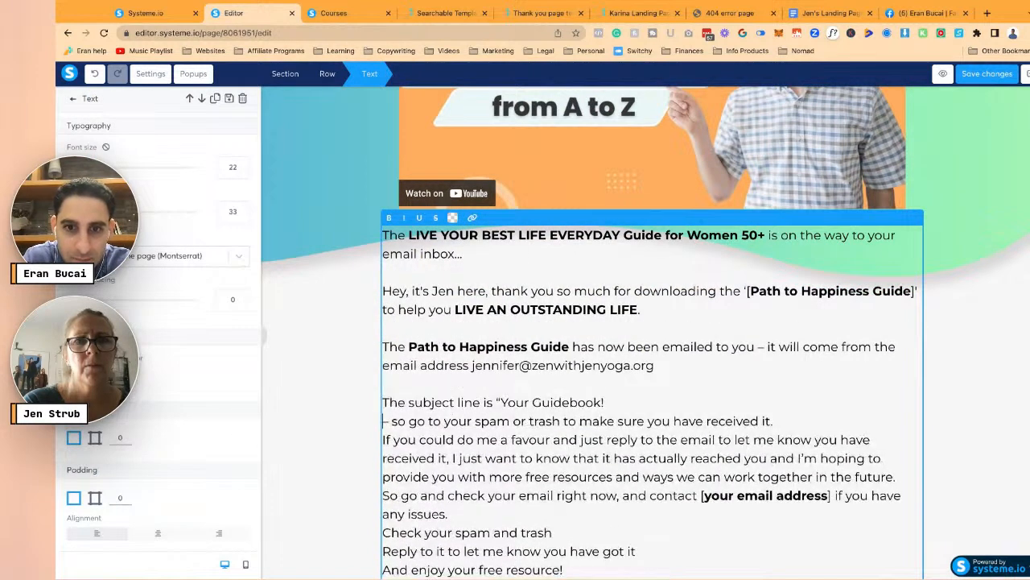
- Add a party-popper emoji after 'Your Guidebook!' and make that title bold
left_click(607, 402)
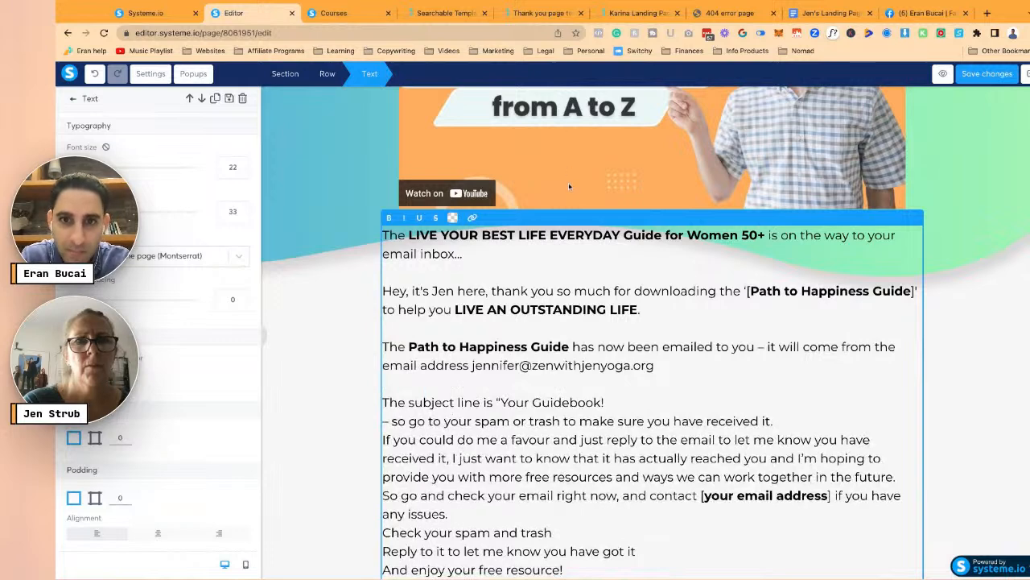
type("🎉")
key("shift+Left")
key("shift+Left")
key("shift+Left")
key("shift+Left")
key("shift+Left")
key("shift+Left")
key("shift+Left")
key("shift+Left")
key("shift+Left")
key("shift+Left")
key("shift+Left")
key("shift+Left")
key("shift+Left")
key("shift+Left")
key("shift+Left")
key("shift+Left")
key("shift+Left")
key("super+b")
key("Right")
key("Right")
key("Right")
- Remove the stray dash and leftover 'So', putting the 'Please' spam sentence on its own spaced paragraph
key("BackSpace")
key("BackSpace")
key("Delete")
key("Return")
type("S")
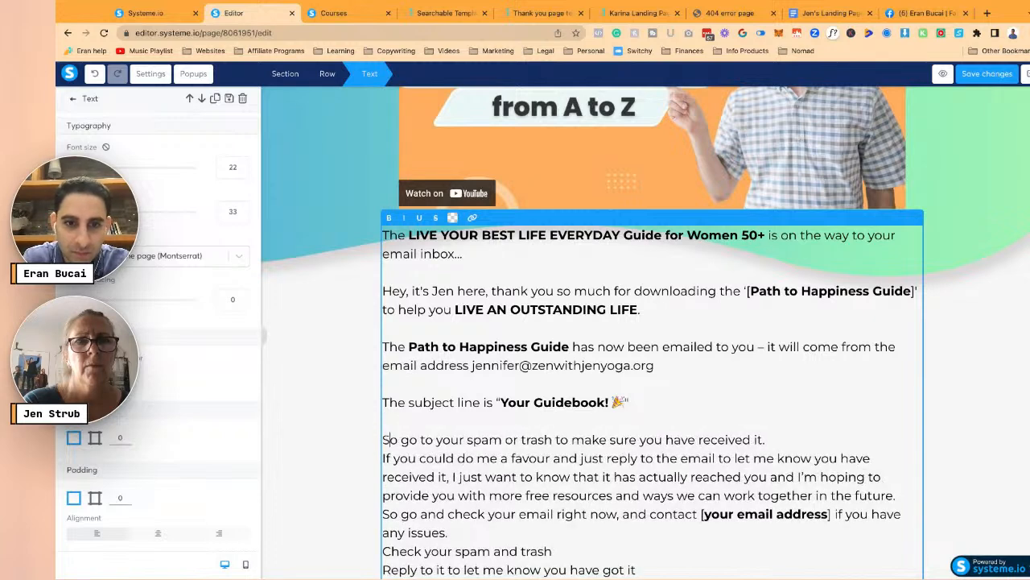
type("Please")
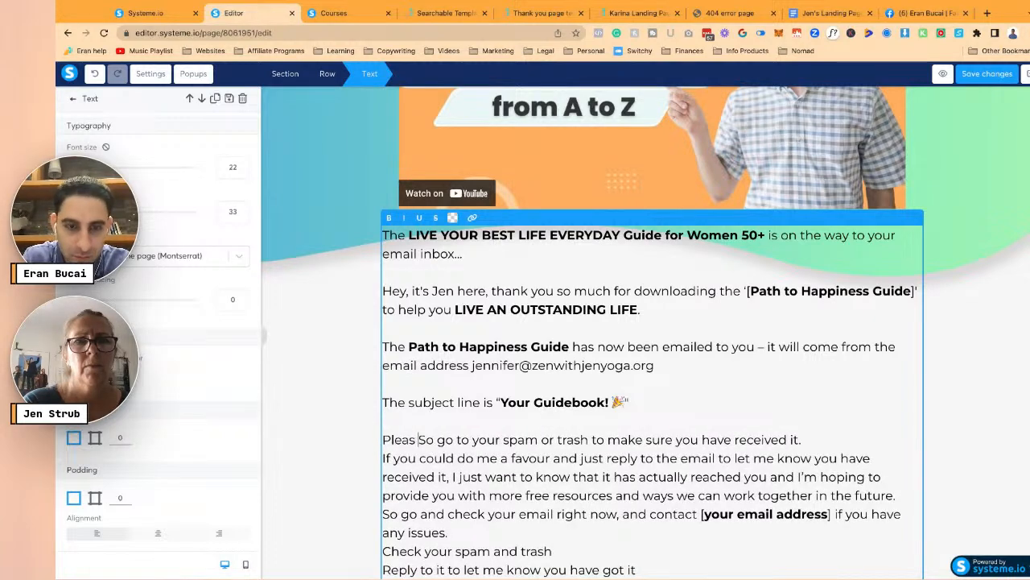
key("shift+Right")
key("shift+Right")
key("BackSpace")
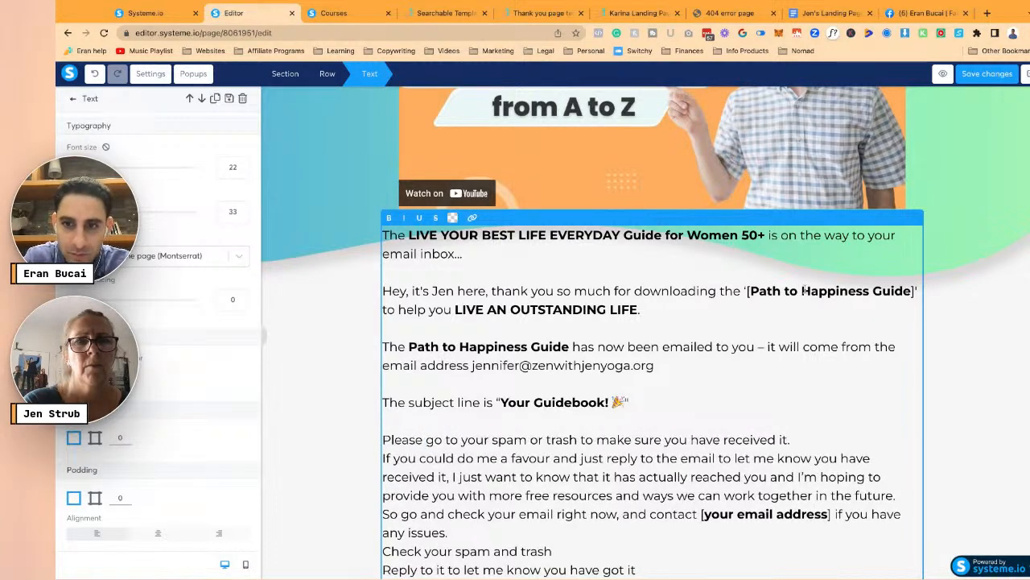
key("Return")
key("Down")
key("Down")
key("Return")
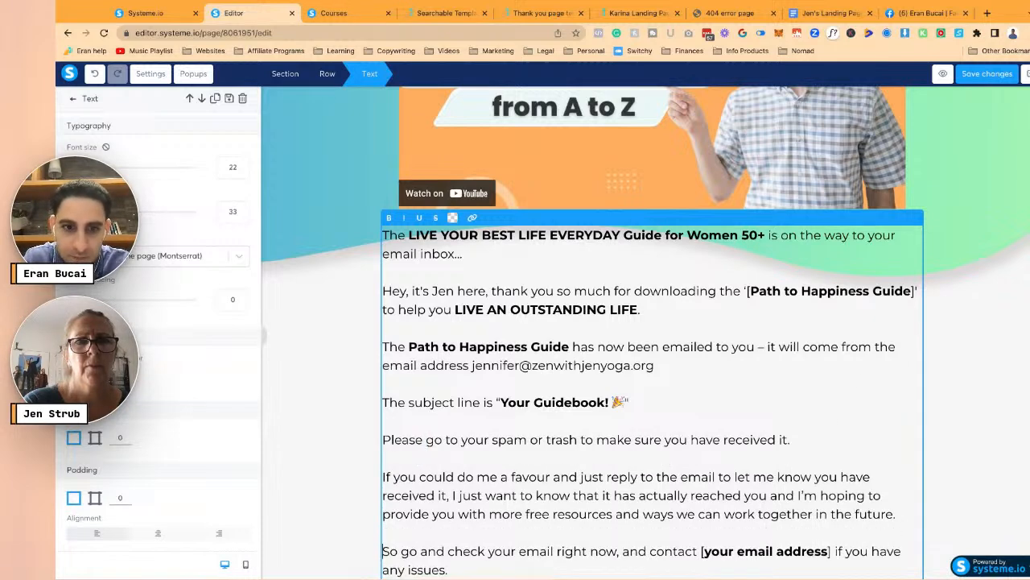
- Space out the closing short lines with blank lines, including before 'Chat soon,'
scroll(581, 416, "down", 4)
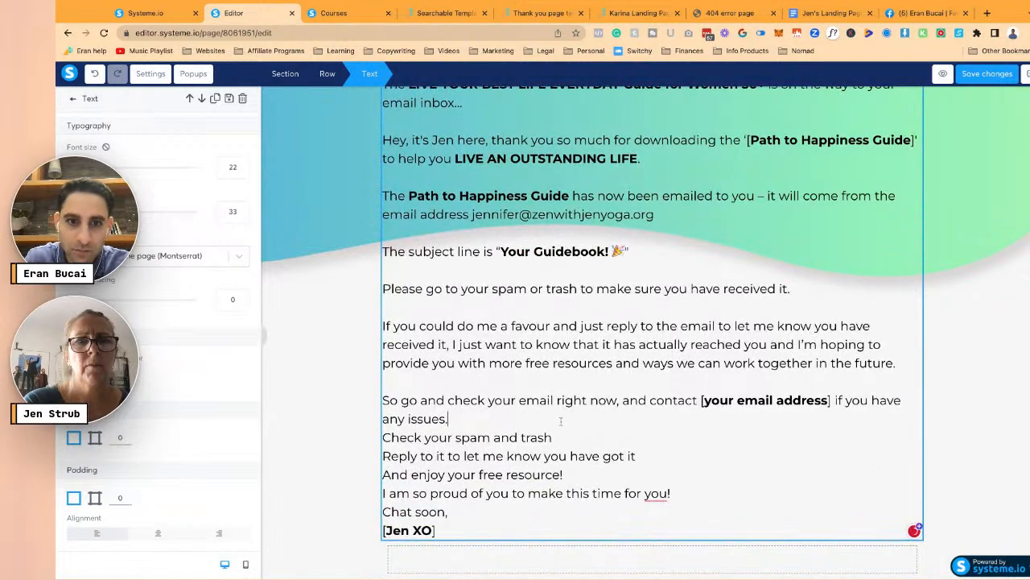
key("Return")
key("Return")
key("Down")
key("Return")
key("Down")
key("Return")
key("Down")
key("Return")
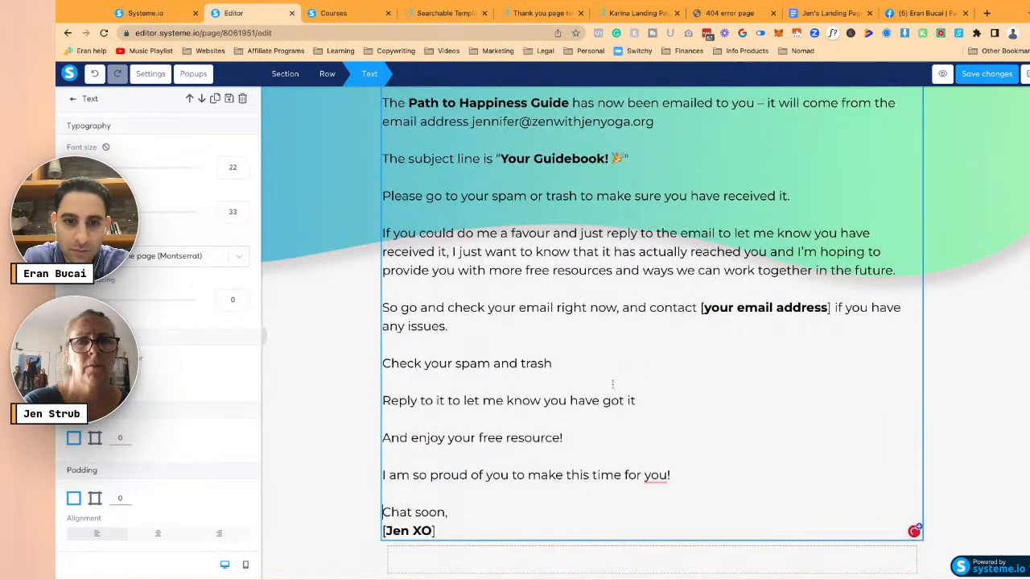
- Delete the brackets around the sign-off
left_click(435, 530)
key("BackSpace")
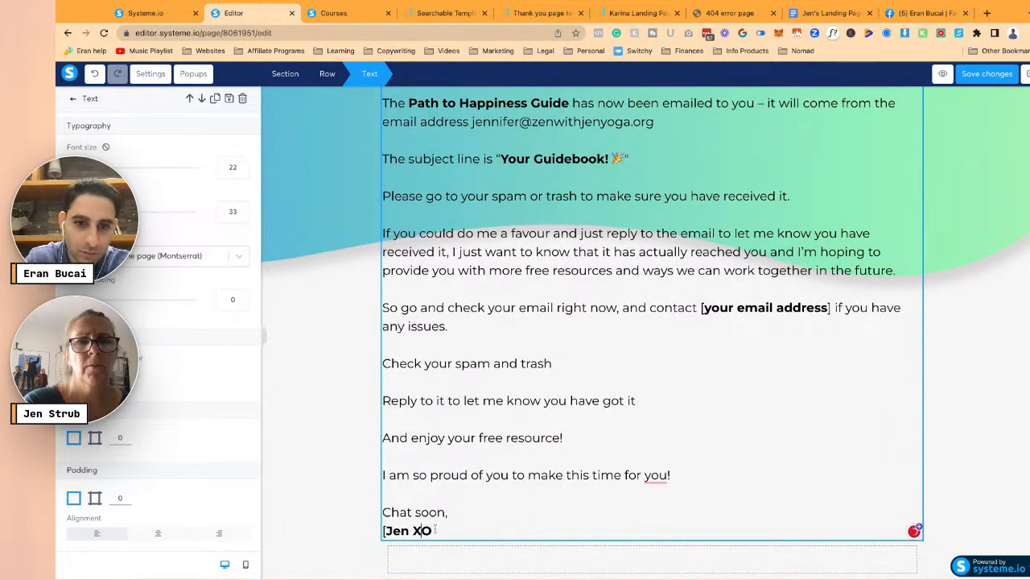
key("BackSpace")
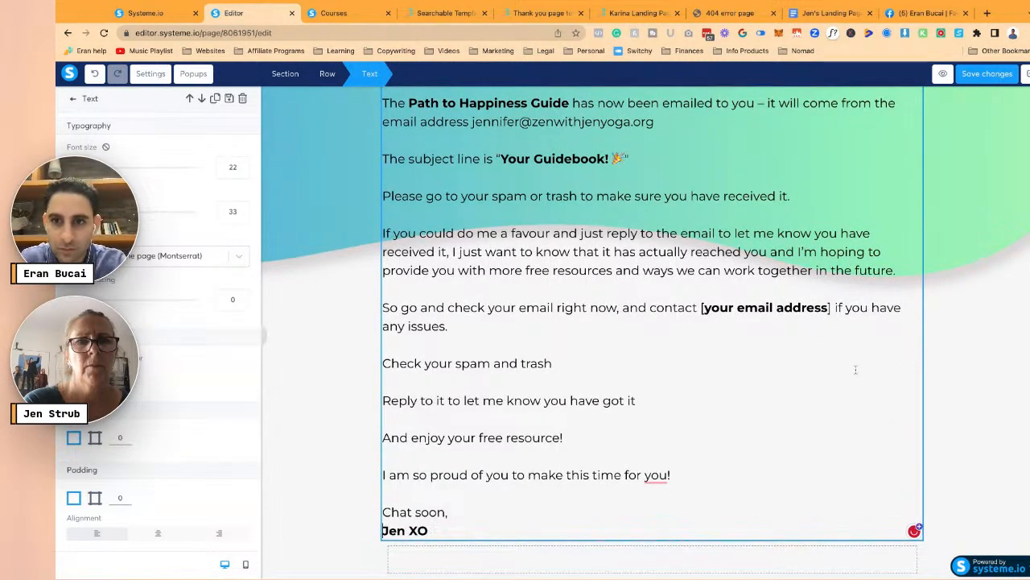
- Type the contact email address after 'contact' and delete the '[your email address]' placeholder
left_click(698, 307)
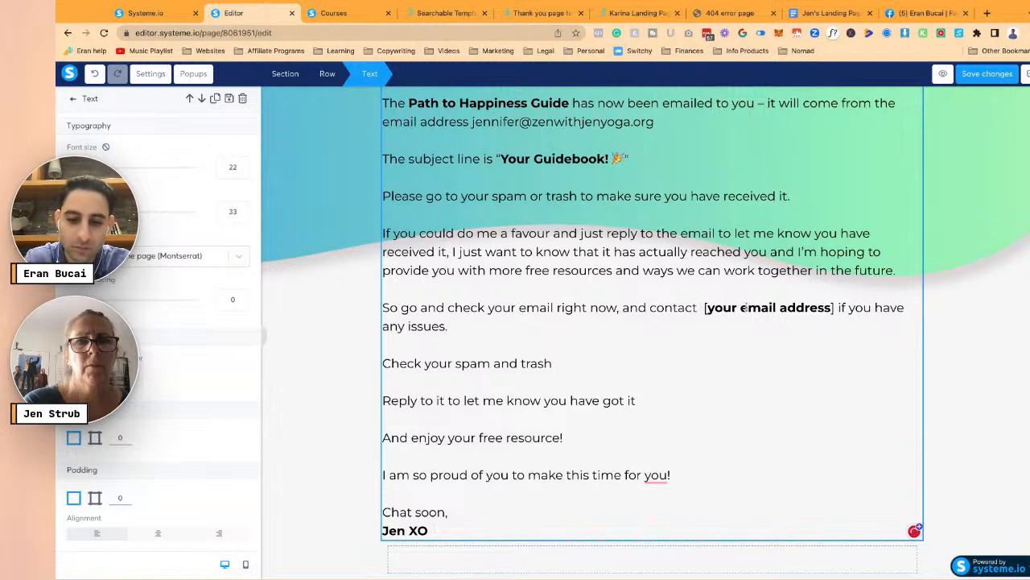
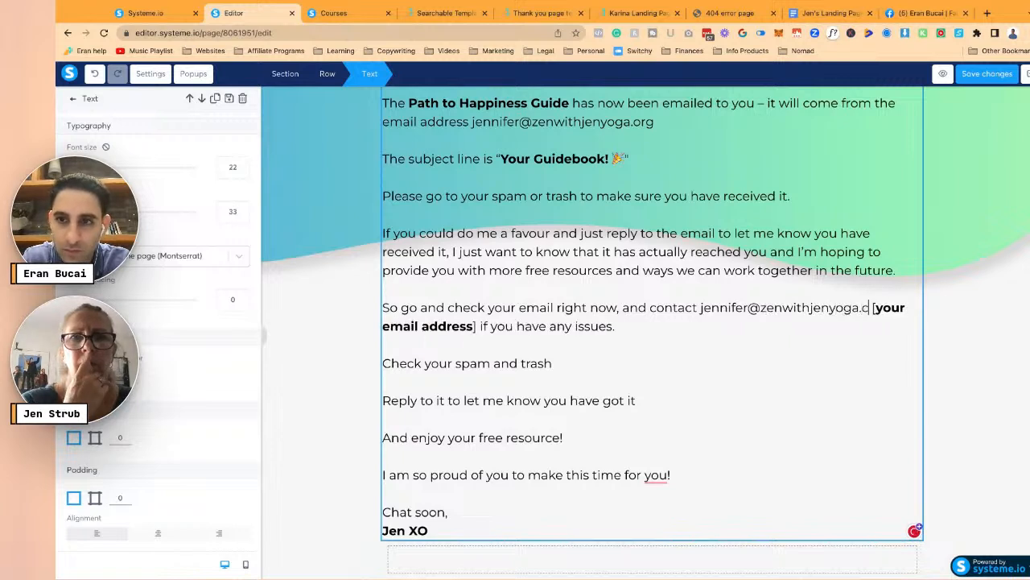
key("shift+Down")
key("shift+Left")
key("shift+Left")
key("shift+Left")
key("shift+Left")
key("shift+Left")
key("shift+Left")
key("shift+Left")
key("shift+Left")
key("shift+Left")
key("shift+Left")
key("shift+Left")
key("shift+Left")
key("shift+Left")
key("shift+Left")
key("shift+Left")
key("shift+Left")
key("shift+Left")
key("shift+Left")
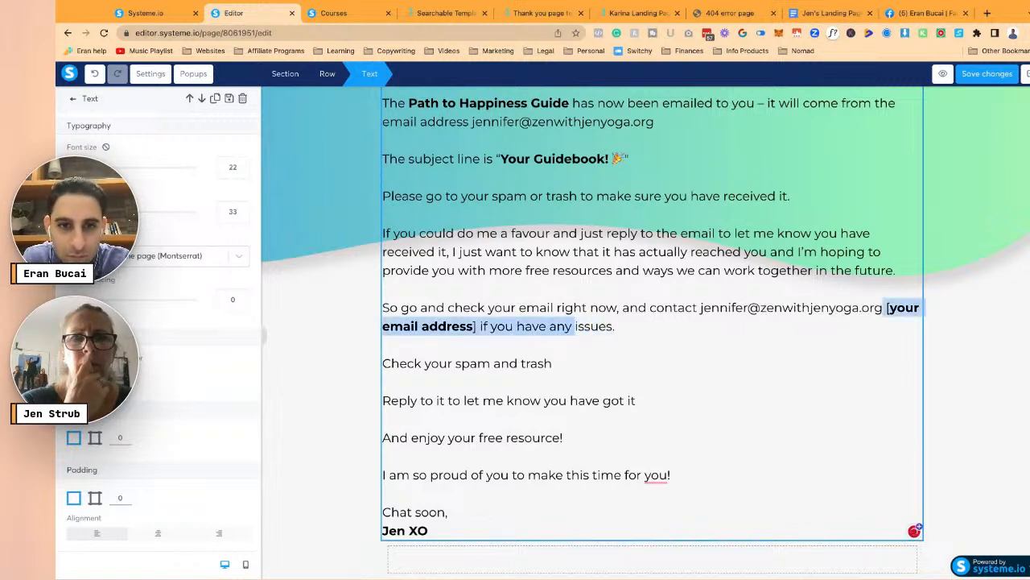
key("shift+Left")
key("shift+Left")
key("shift+Left")
key("shift+Left")
key("shift+Left")
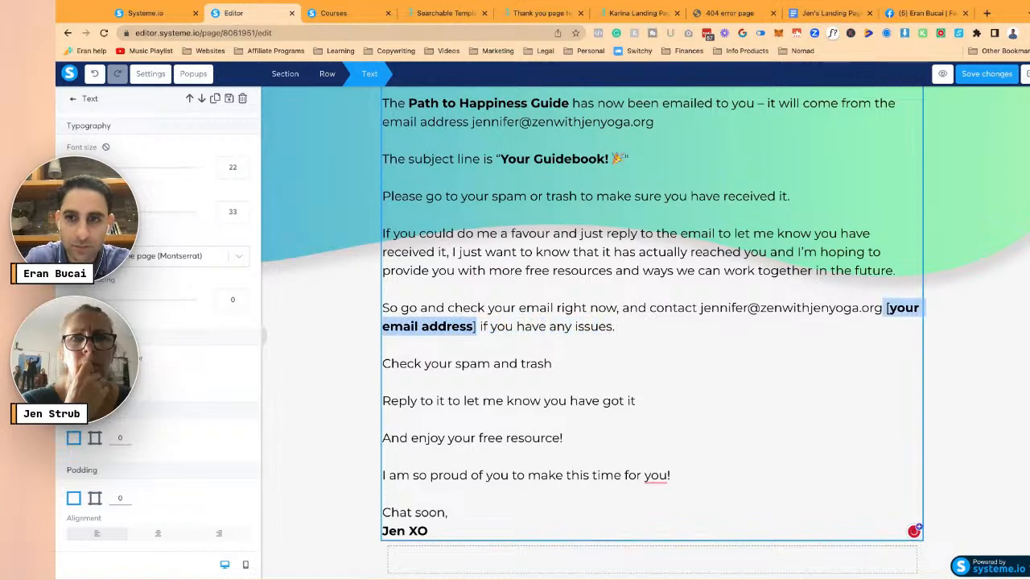
key("BackSpace")
scroll(670, 213, "up", 7)
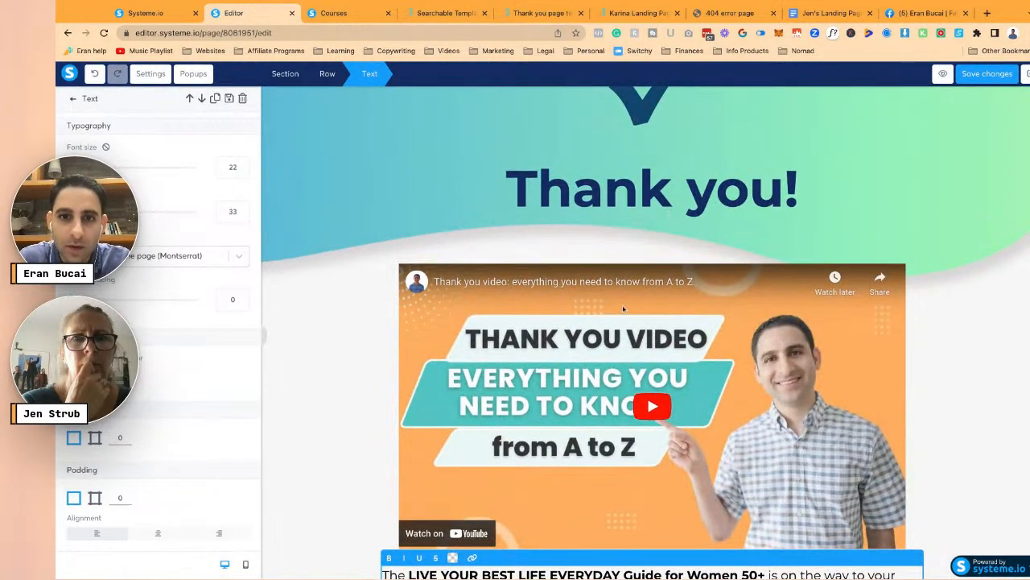
- Paste the Welcome Video YouTube link into the embedded video, save the page, and preview it
left_click(623, 309)
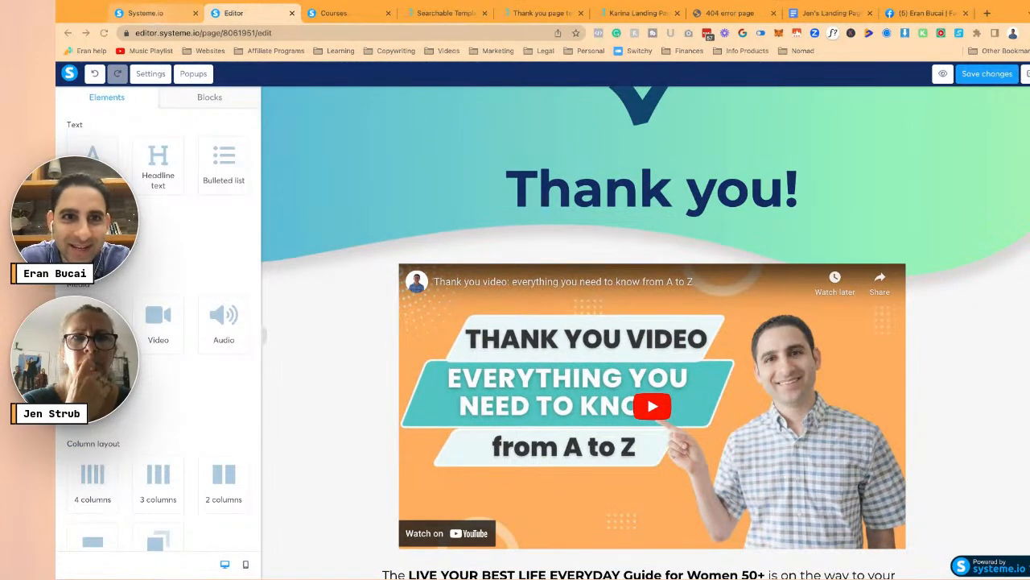
left_click(660, 334)
type("https://www.youtube.com/watch?v=RVl6XlasHss")
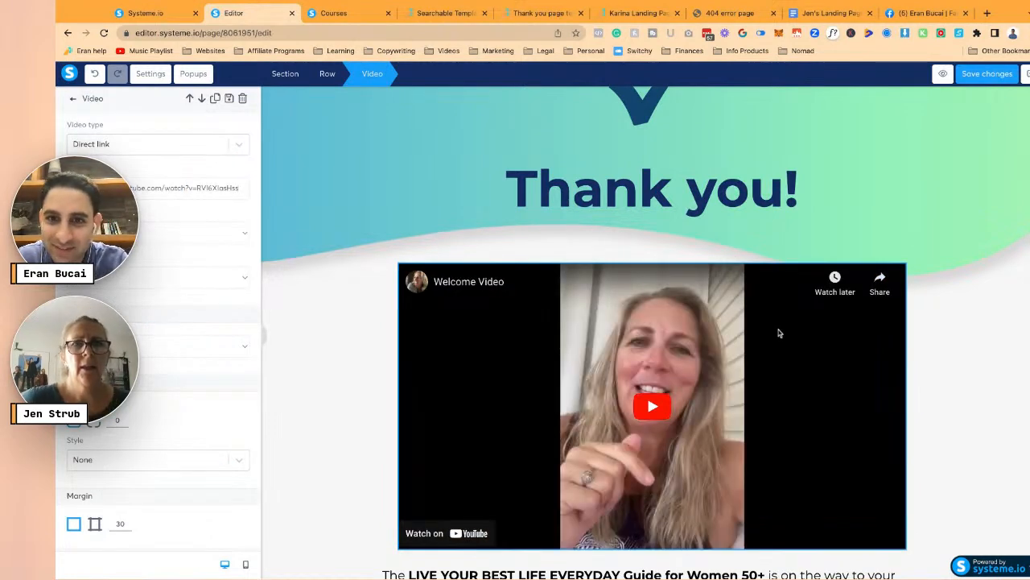
left_click(984, 75)
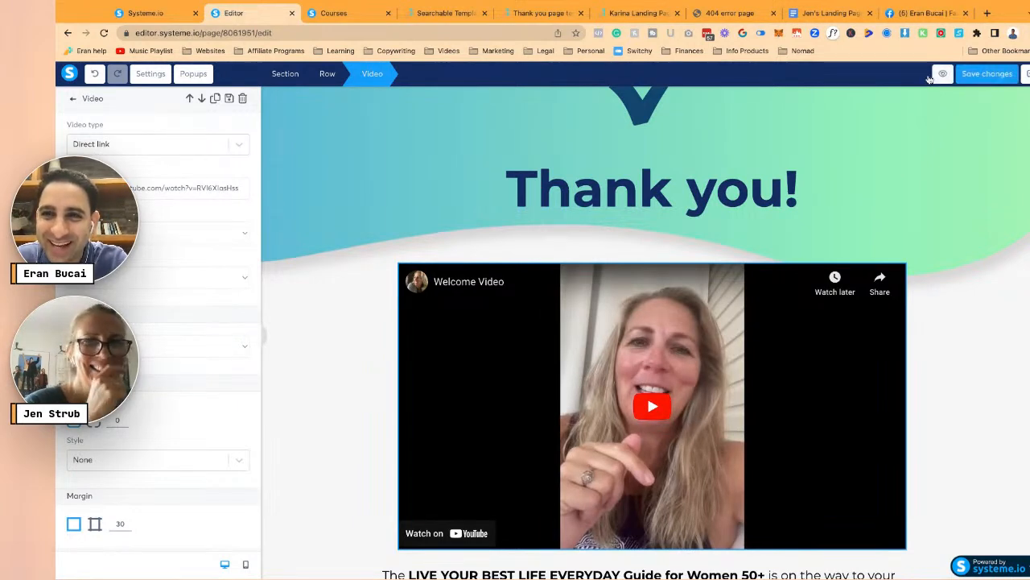
left_click(943, 73)
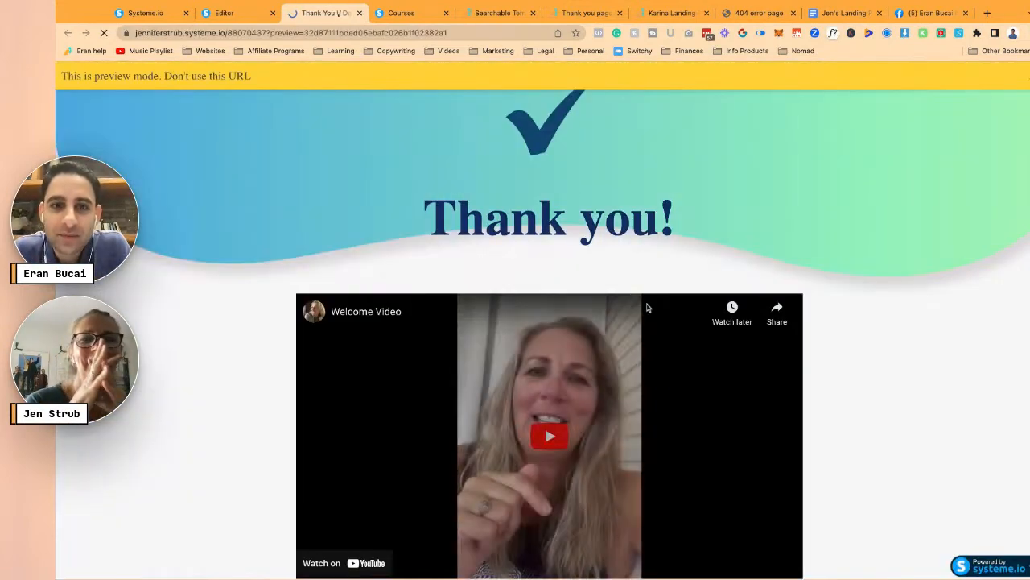
- Play the Welcome Video in the preview, skip near the end, and pause at 1:34
scroll(636, 309, "down", 3)
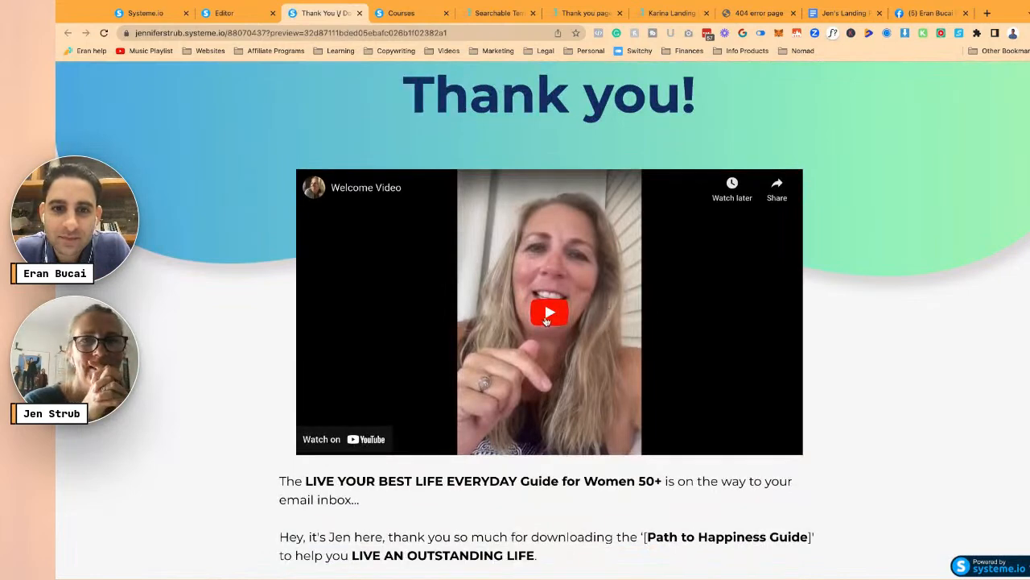
left_click(550, 315)
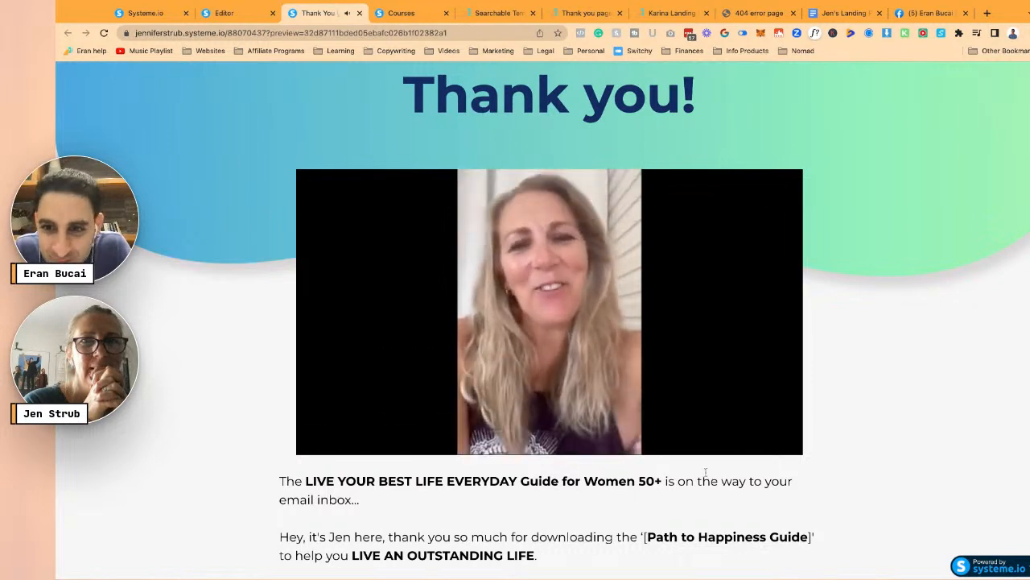
left_click(762, 444)
left_click(763, 444)
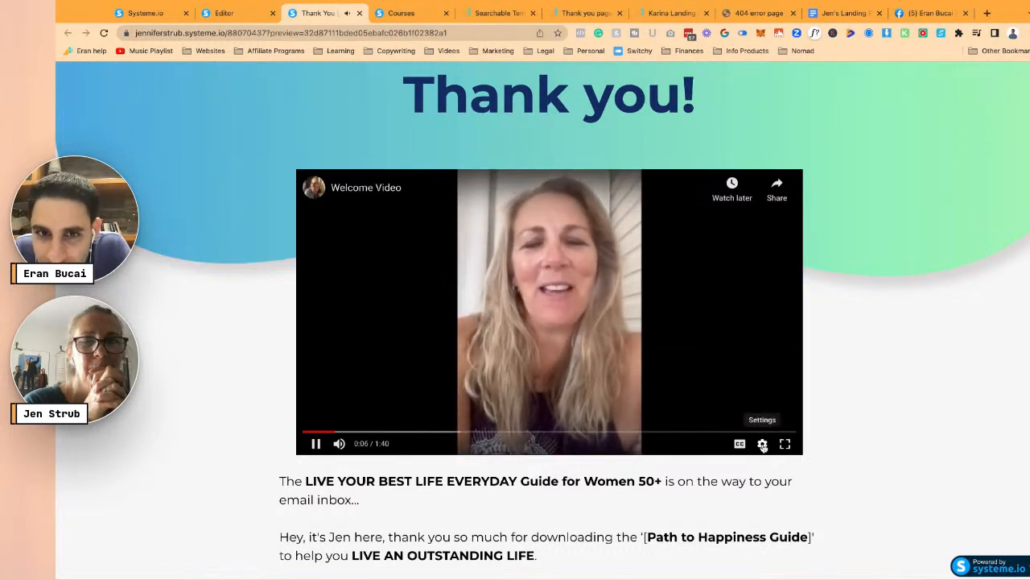
left_click(315, 443)
left_click(726, 432)
left_click(316, 444)
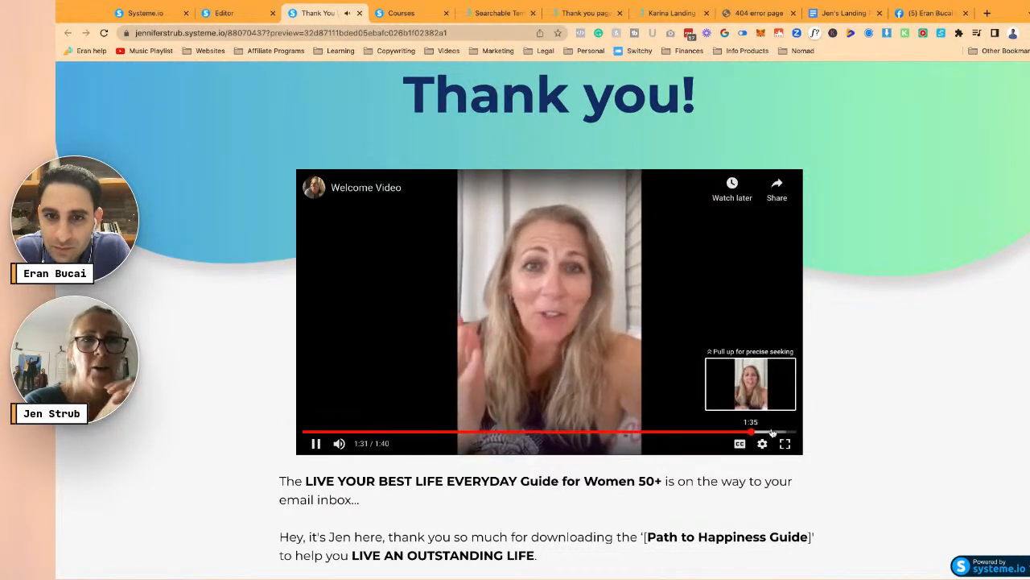
left_click(316, 444)
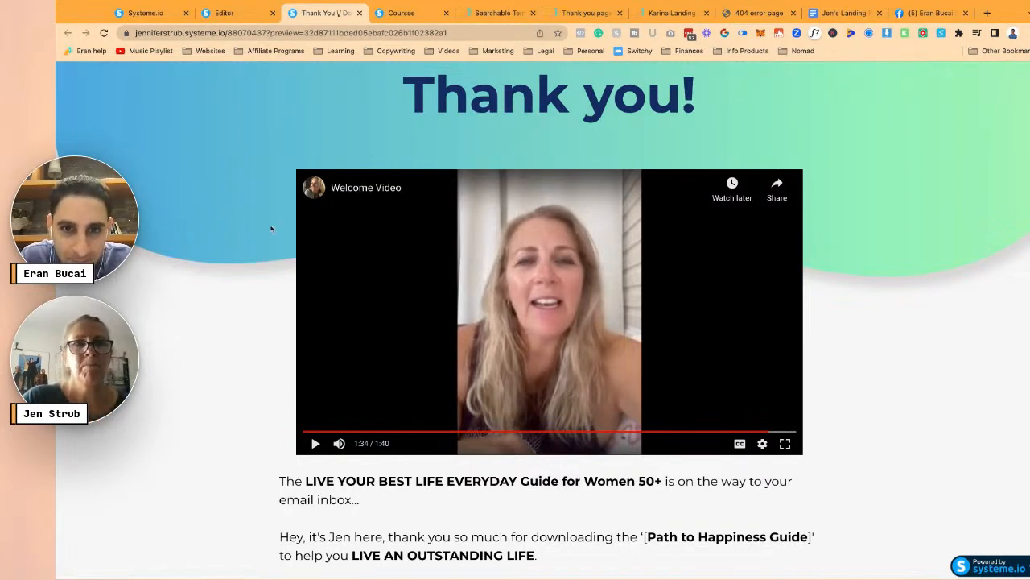
- Subscribe to the video's YouTube channel, review the page text, and return to the editor
scroll(271, 226, "up", 2)
scroll(272, 223, "down", 5)
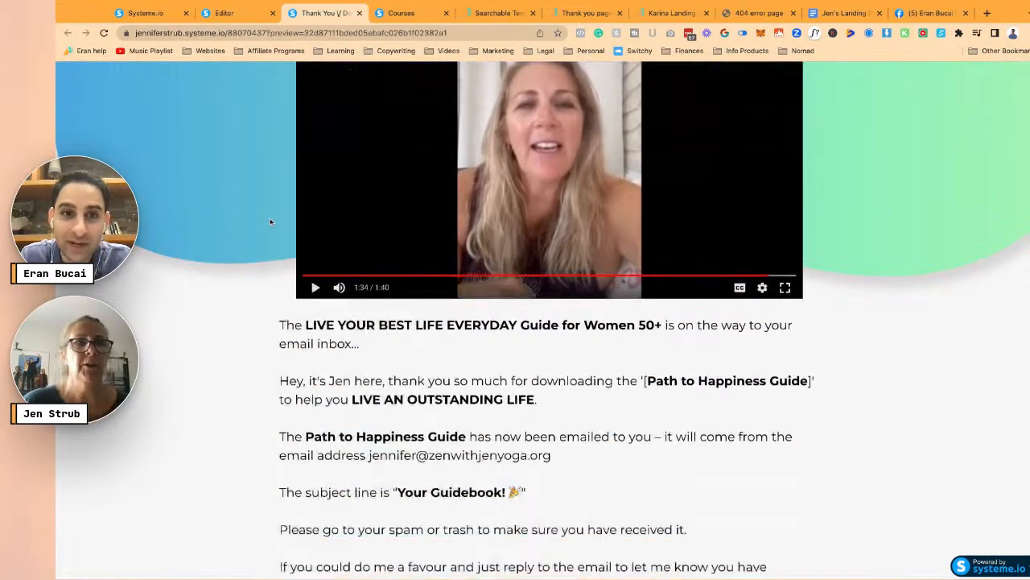
scroll(271, 222, "down", 2)
scroll(512, 113, "up", 5)
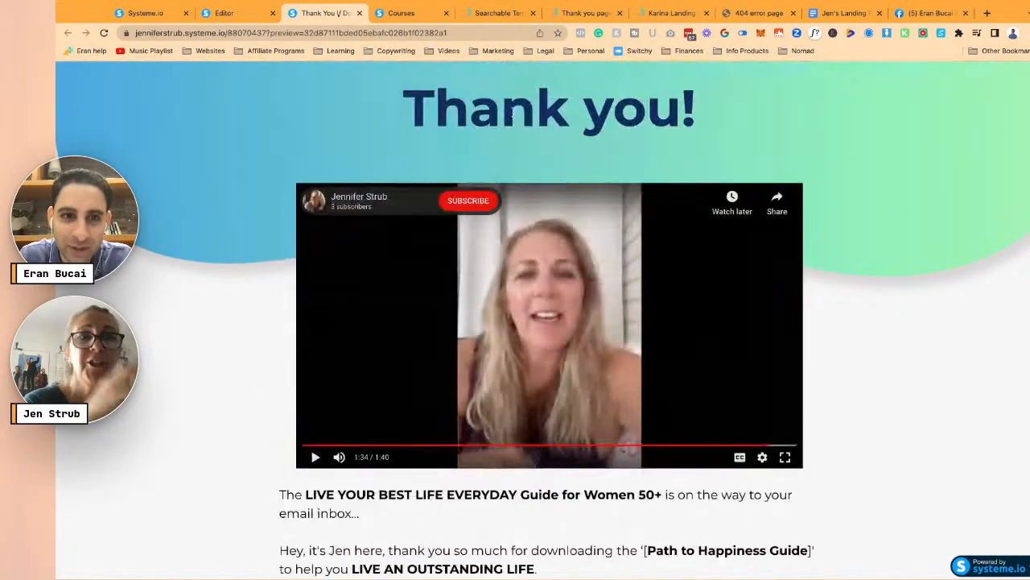
left_click(467, 202)
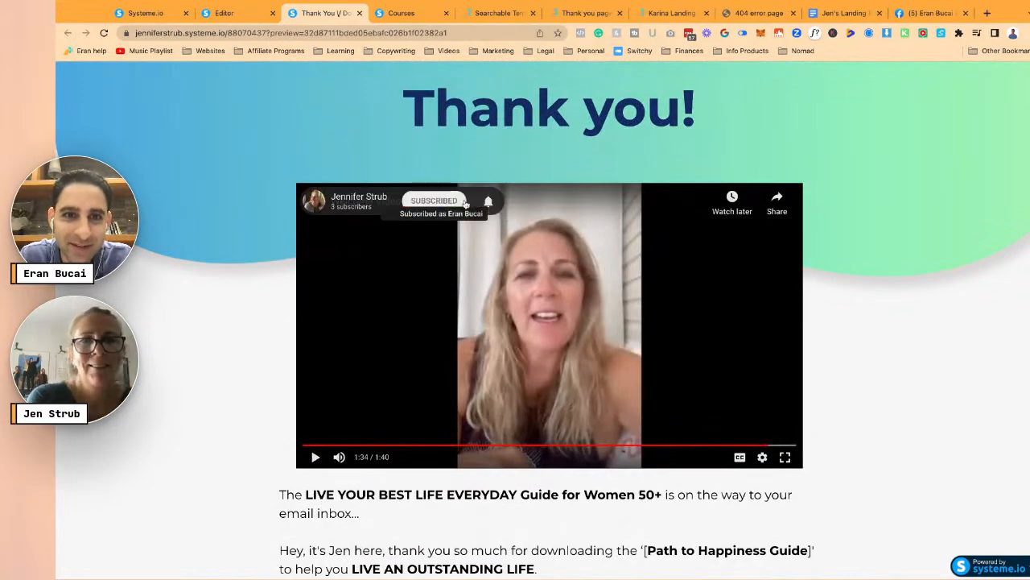
scroll(255, 257, "down", 6)
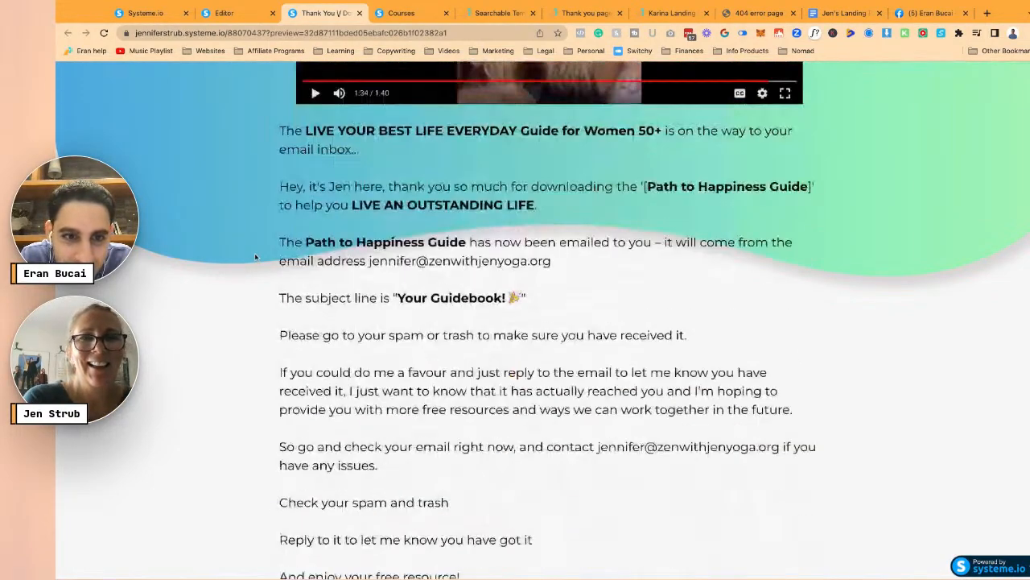
scroll(256, 257, "up", 6)
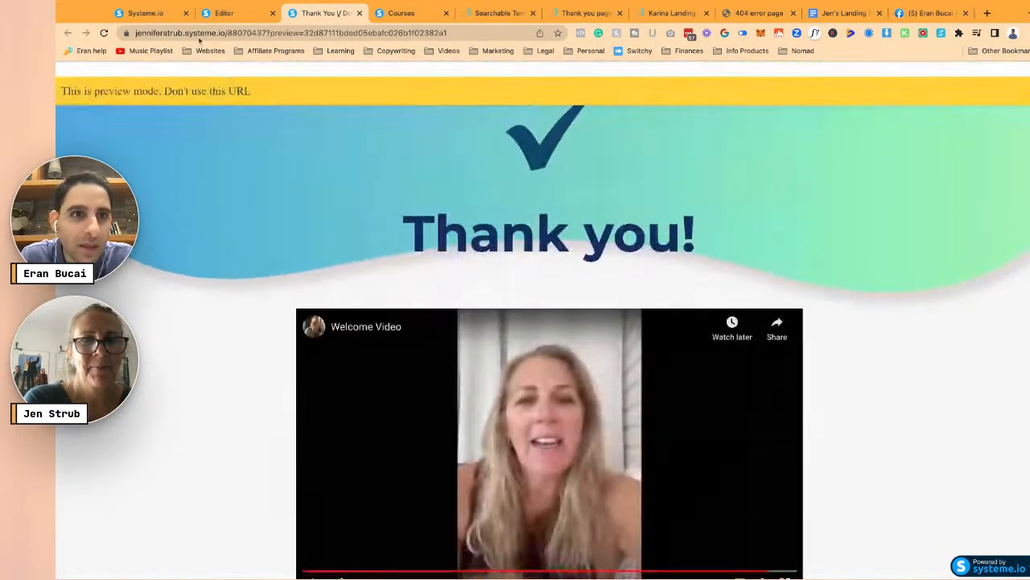
left_click(218, 18)
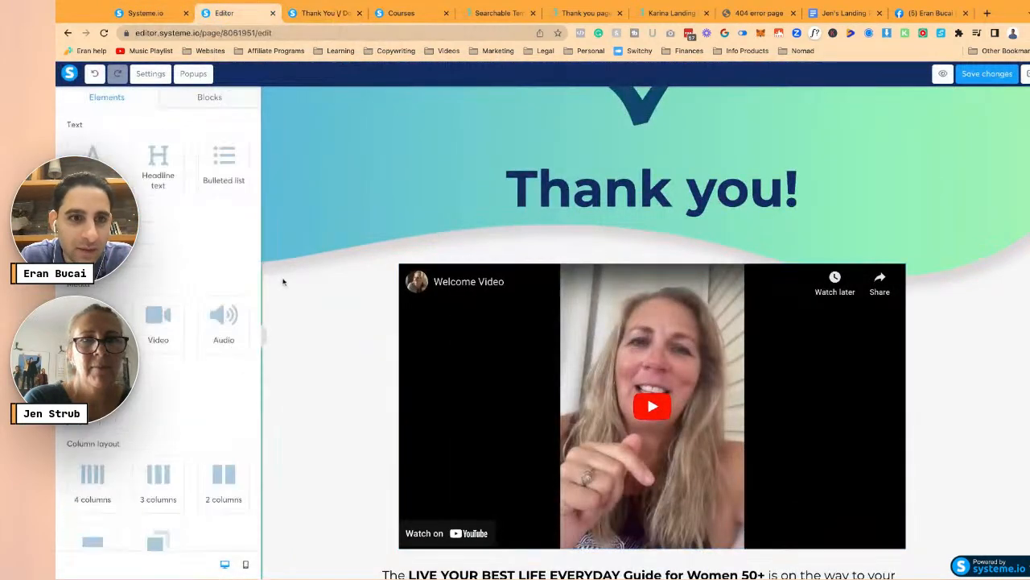
- Replace the page title with 'Thank…' and set the body font to Cardo from Google Fonts
left_click(150, 73)
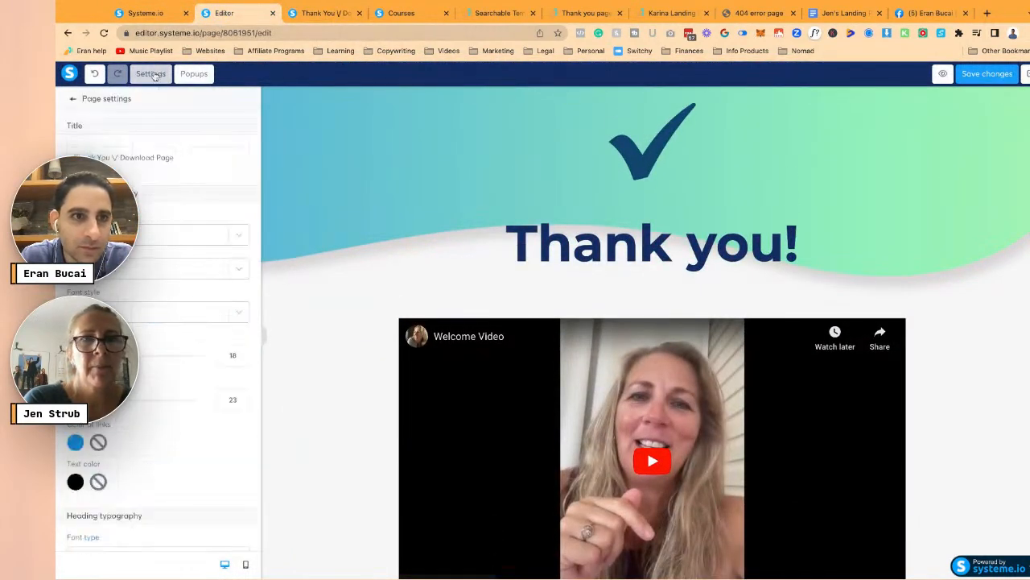
key("super+a")
type("Thank")
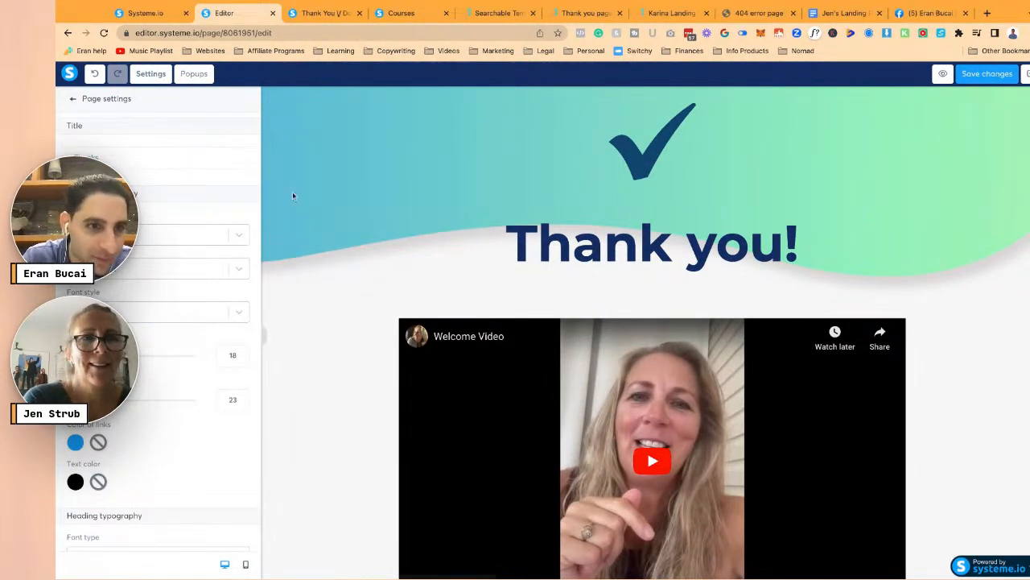
left_click(156, 235)
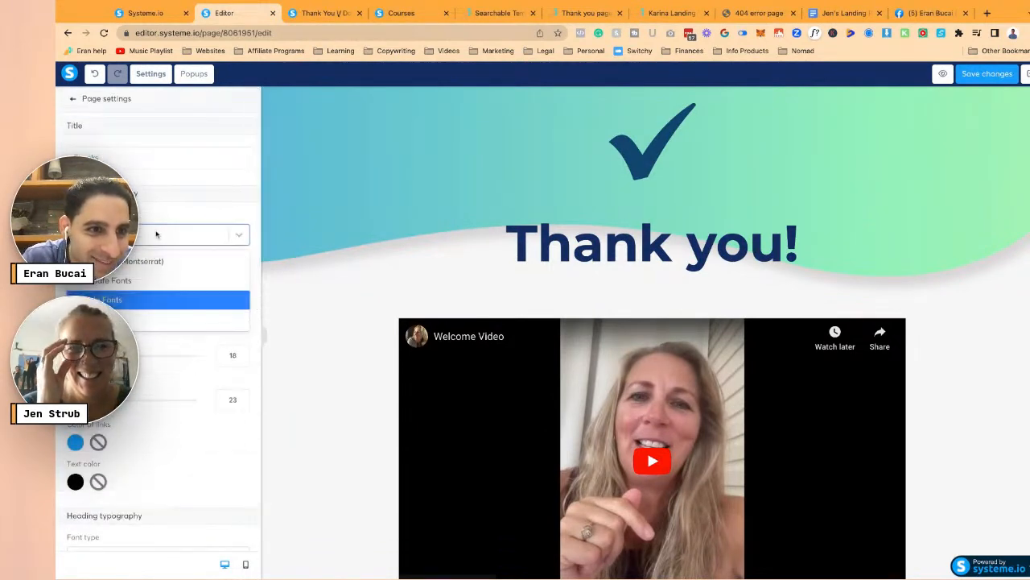
key("Return")
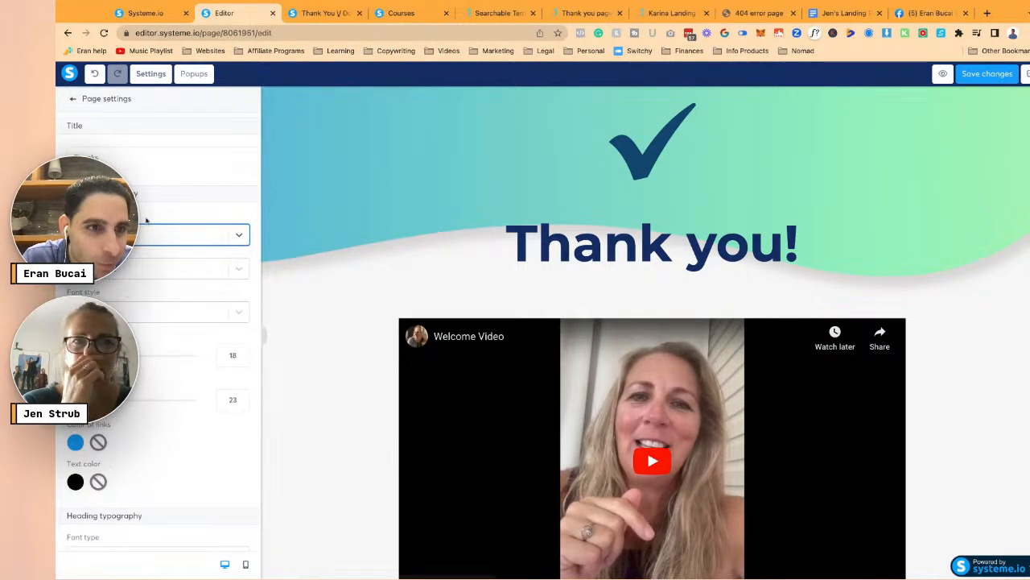
left_click(134, 267)
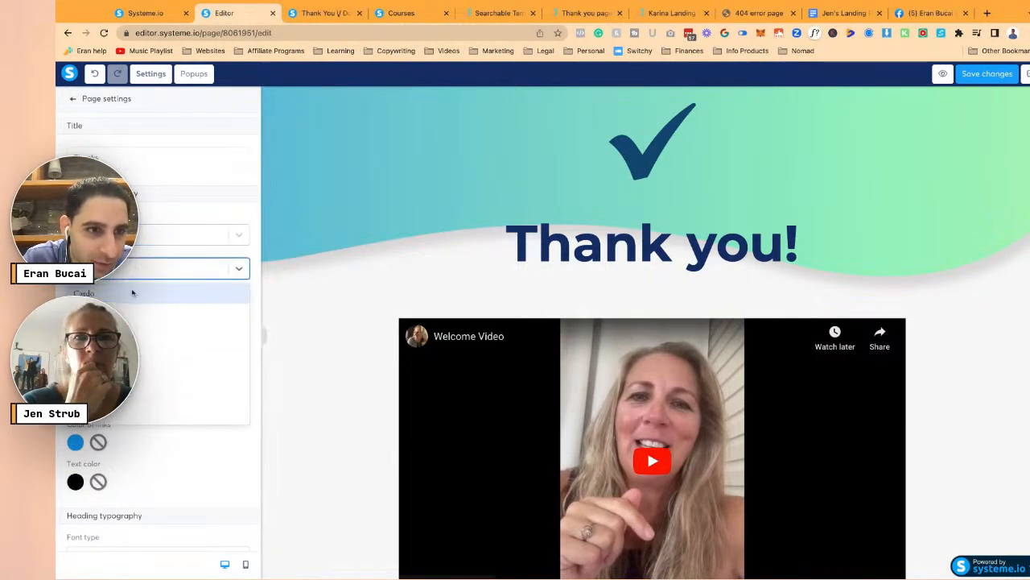
left_click(121, 296)
left_click(133, 312)
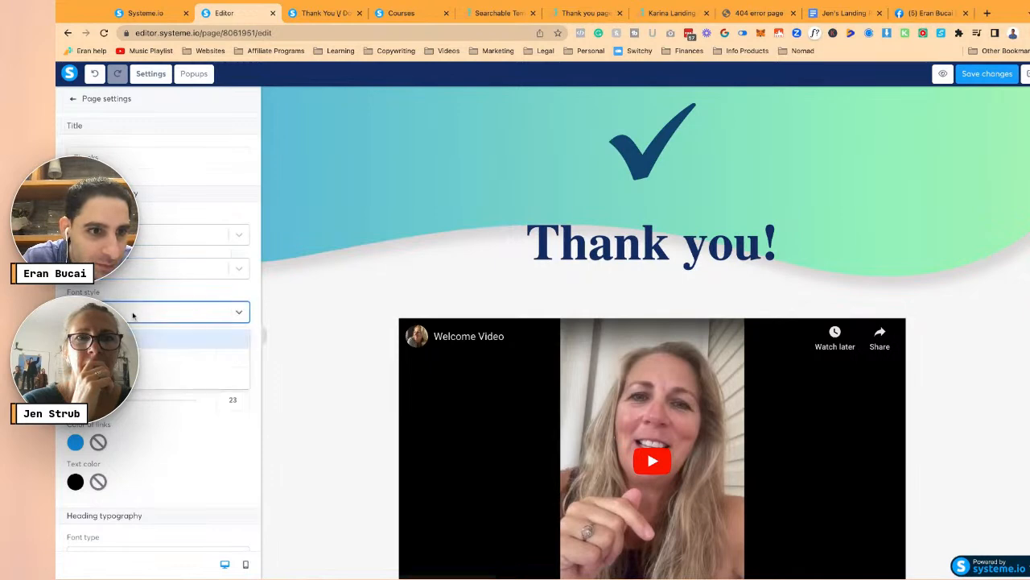
left_click(138, 293)
- Choose a separate font source for headings and pick a heading font
scroll(144, 310, "down", 4)
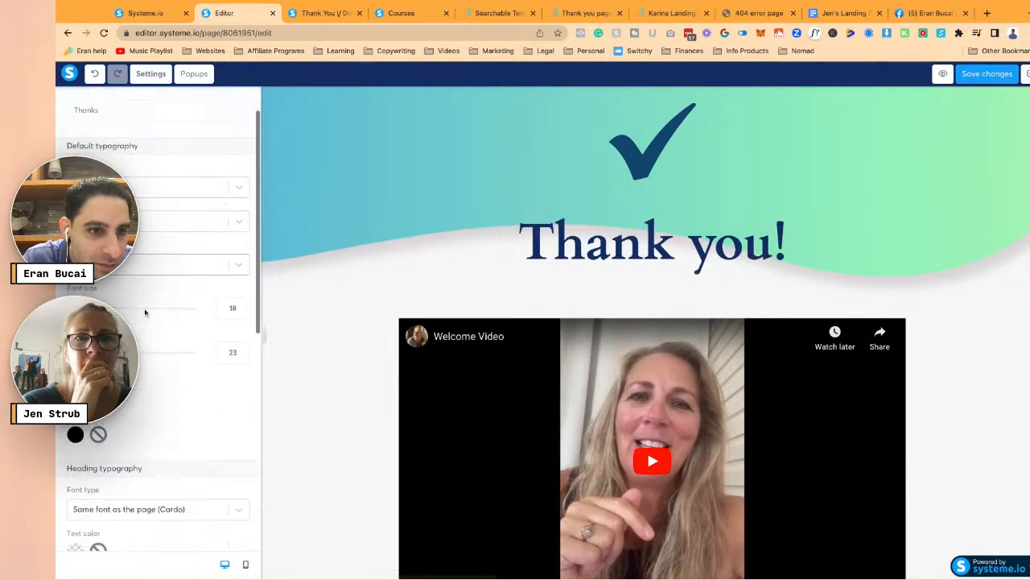
left_click(137, 275)
left_click(137, 322)
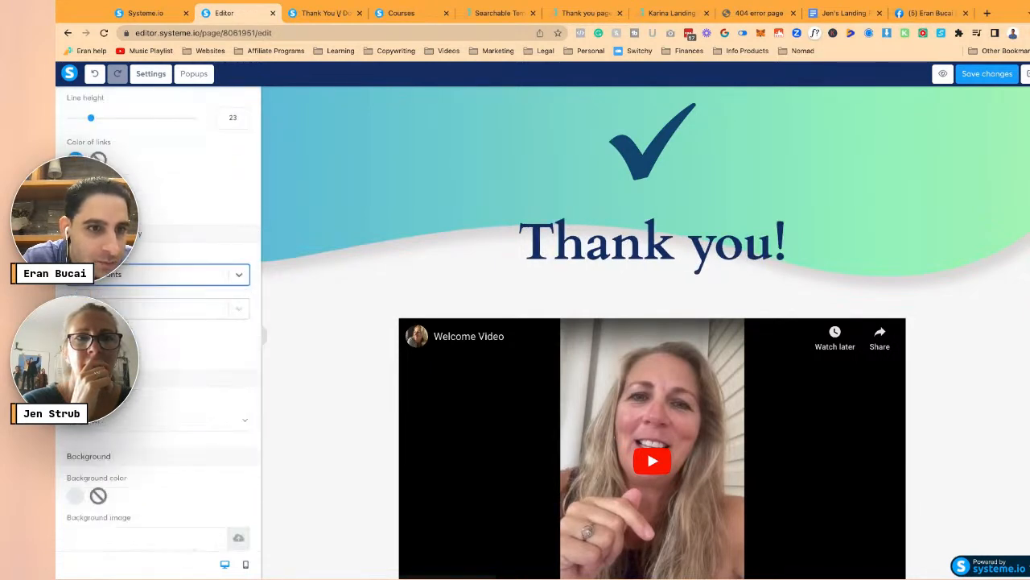
left_click(133, 313)
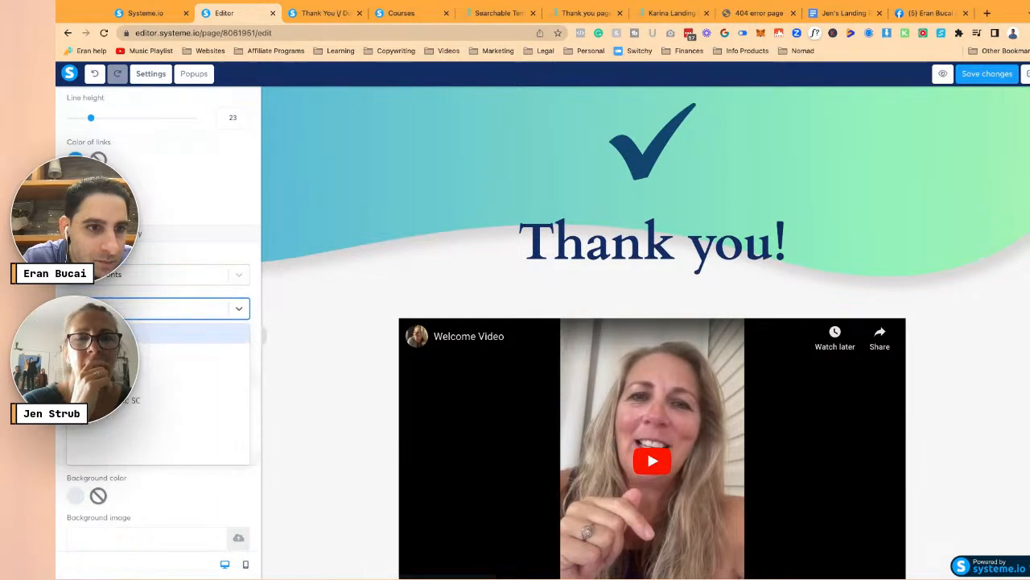
left_click(161, 366)
left_click(161, 351)
left_click(161, 379)
- Select the page's top section to bring up its Section settings
scroll(166, 379, "down", 5)
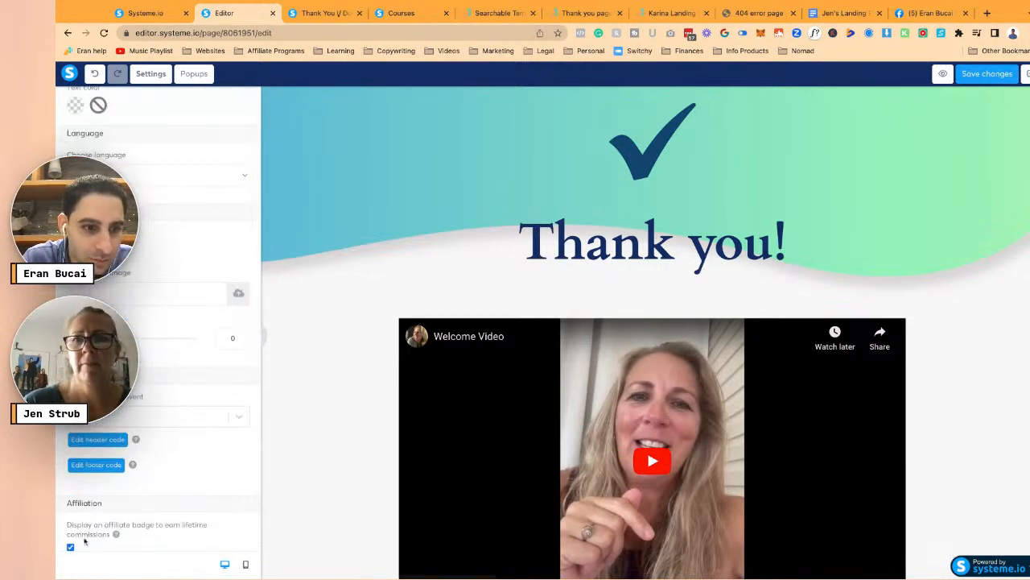
scroll(209, 368, "up", 10)
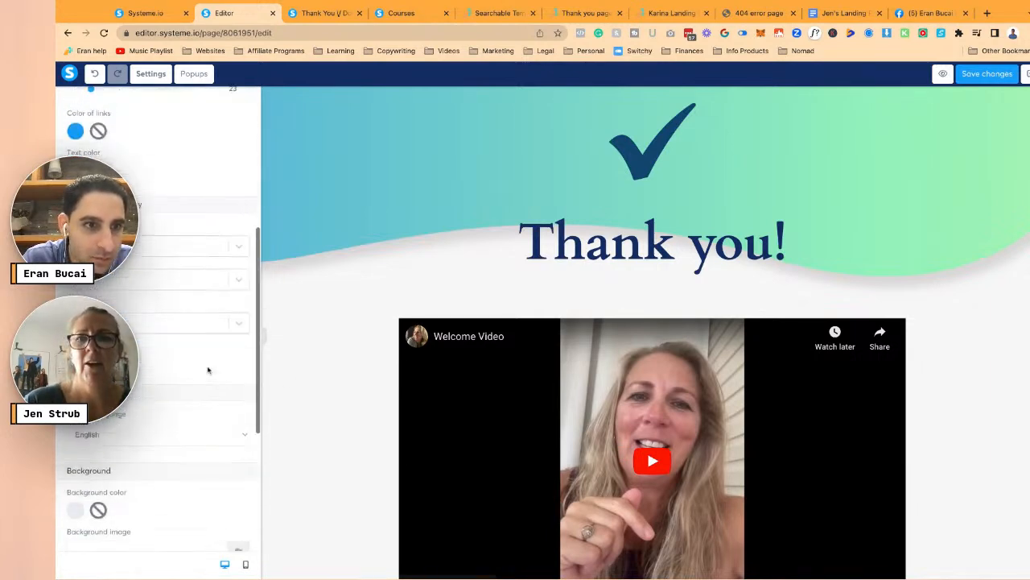
left_click(309, 146)
- Remove the top section's gradient background image
left_click(307, 144)
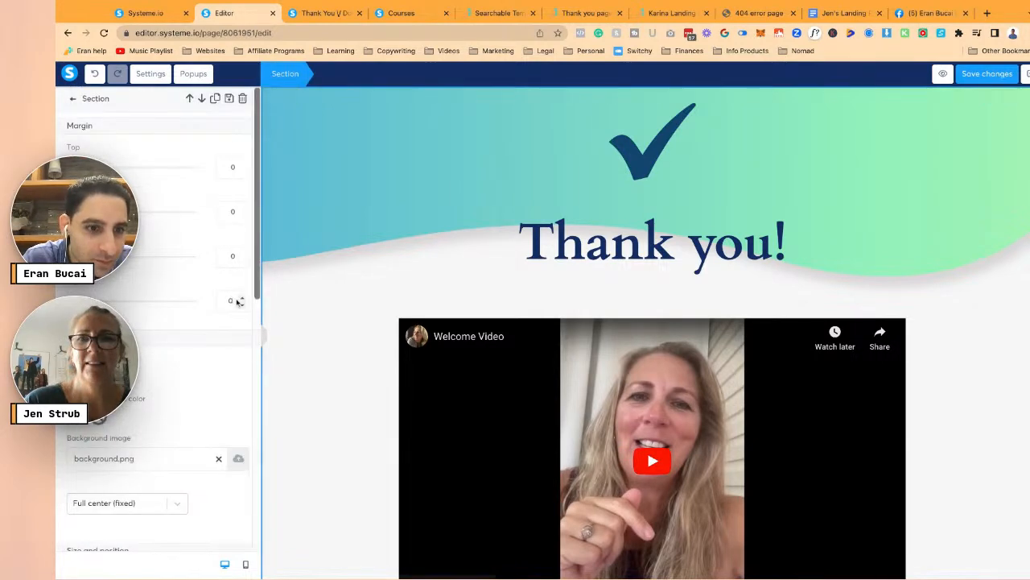
left_click(218, 356)
left_click(354, 265)
scroll(354, 255, "down", 3)
scroll(350, 194, "up", 3)
- Set the top section's background colour to the saved light grey F1F0F2 swatch
left_click(302, 126)
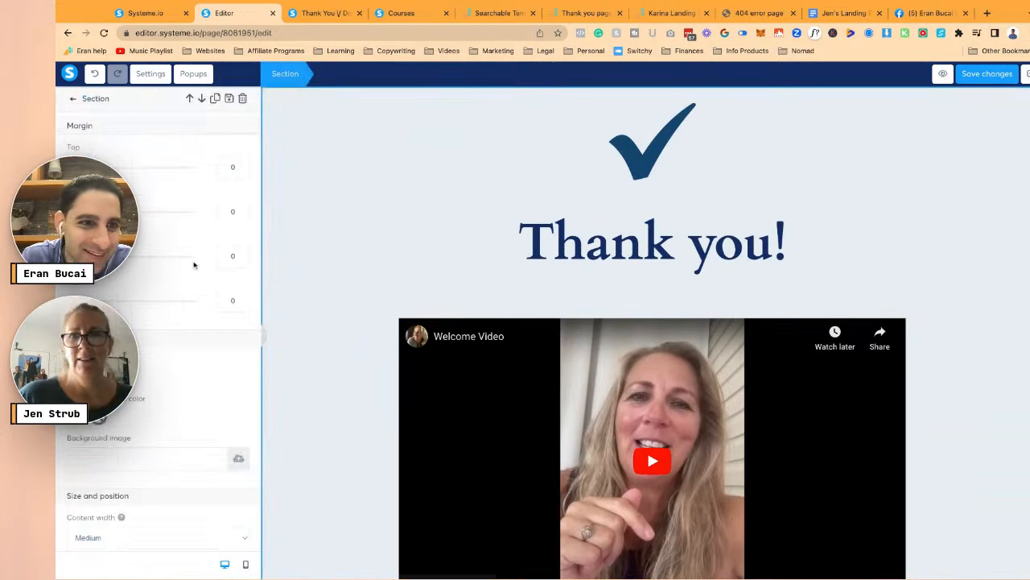
left_click(98, 416)
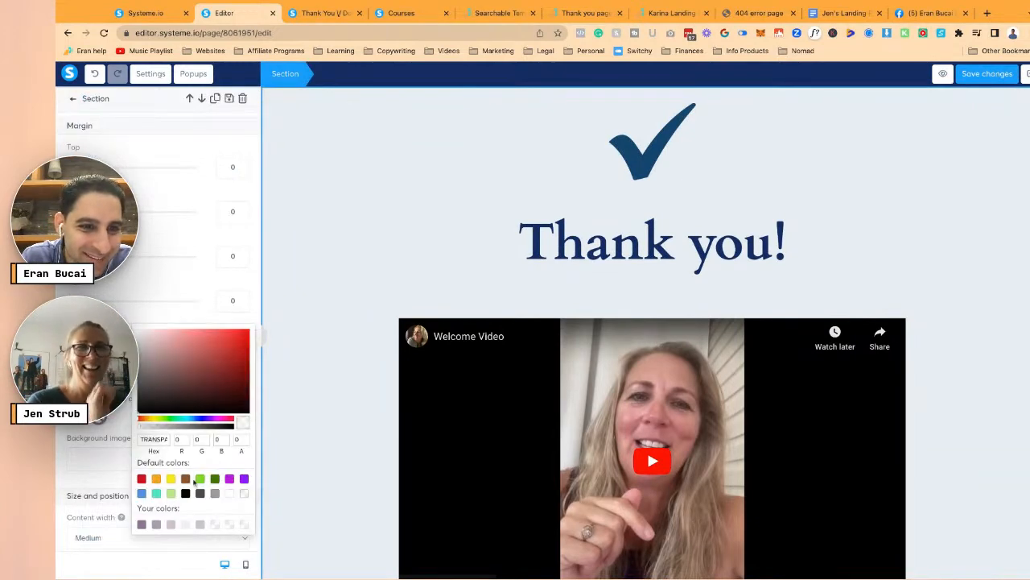
left_click(186, 524)
left_click(313, 351)
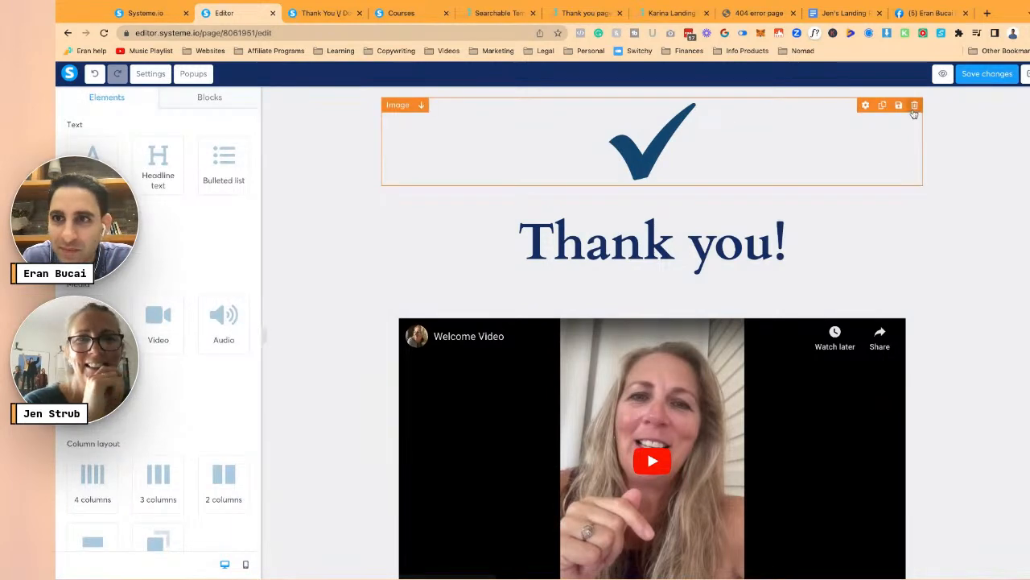
- Give the top section a top margin of 20 and top padding of 30
scroll(701, 93, "down", 3)
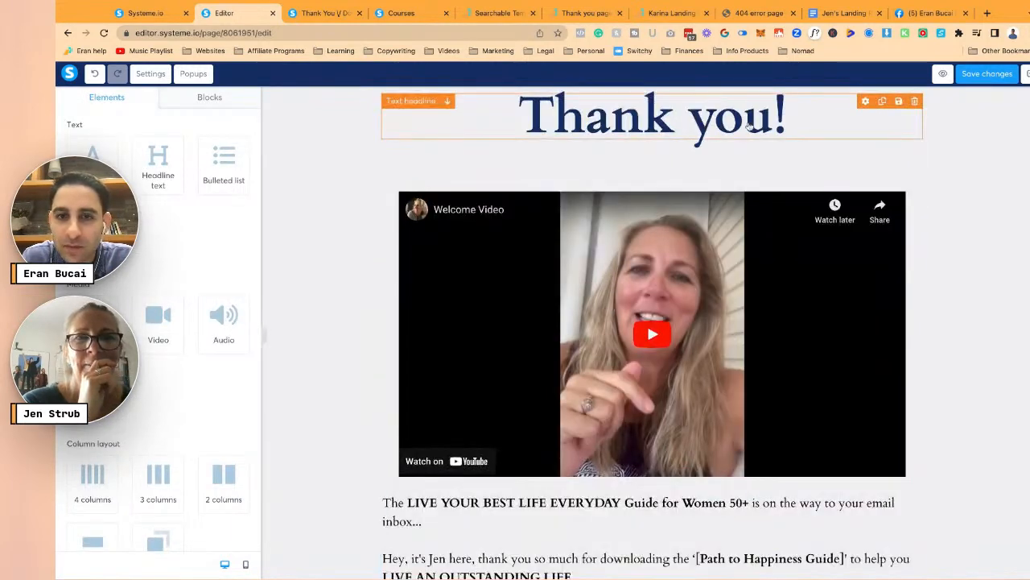
left_click(275, 121)
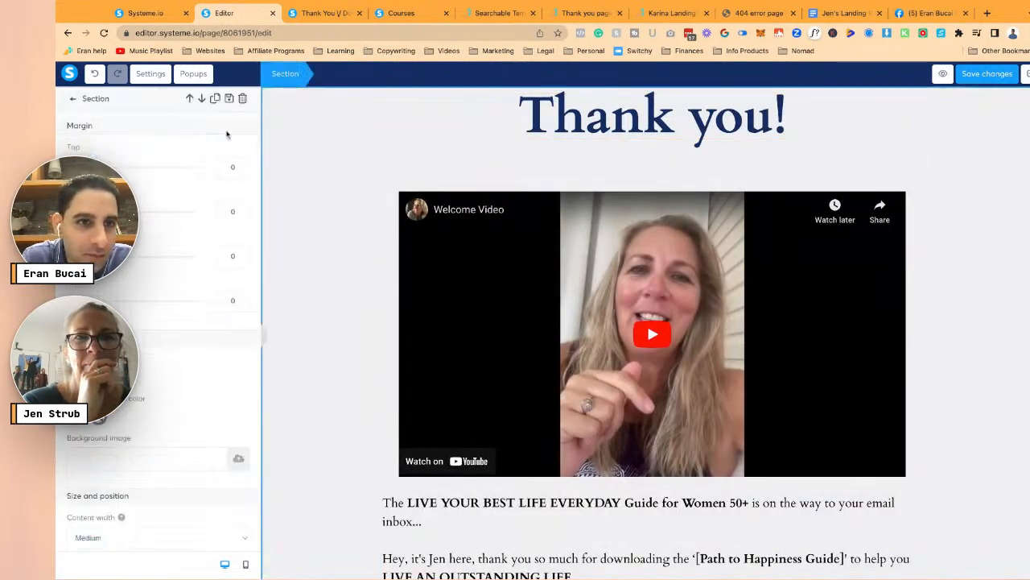
left_click(228, 166)
type("2")
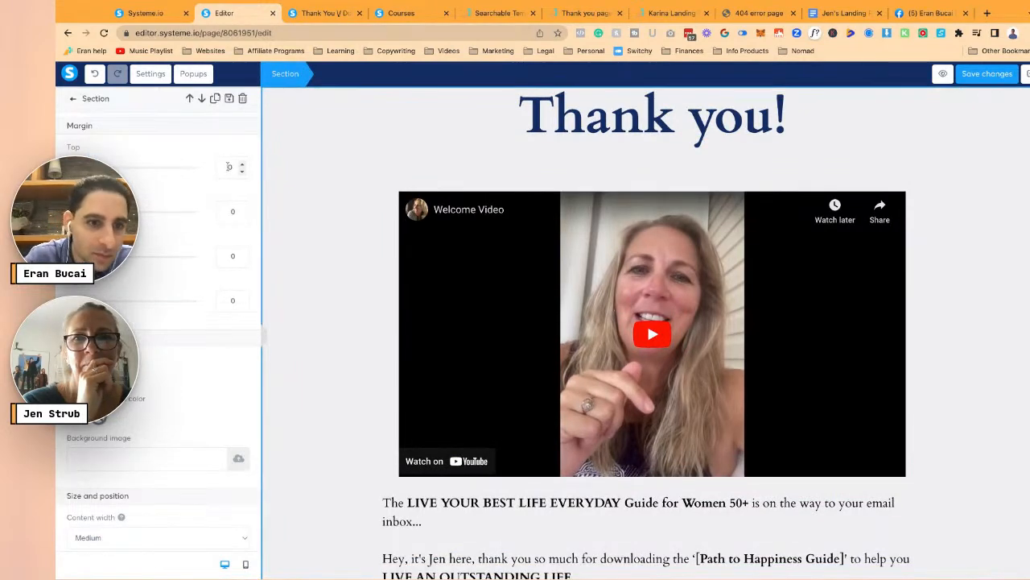
scroll(226, 322, "down", 3)
left_click(229, 404)
- Colour the Thank you! headline with the saved mauve swatch
type("3")
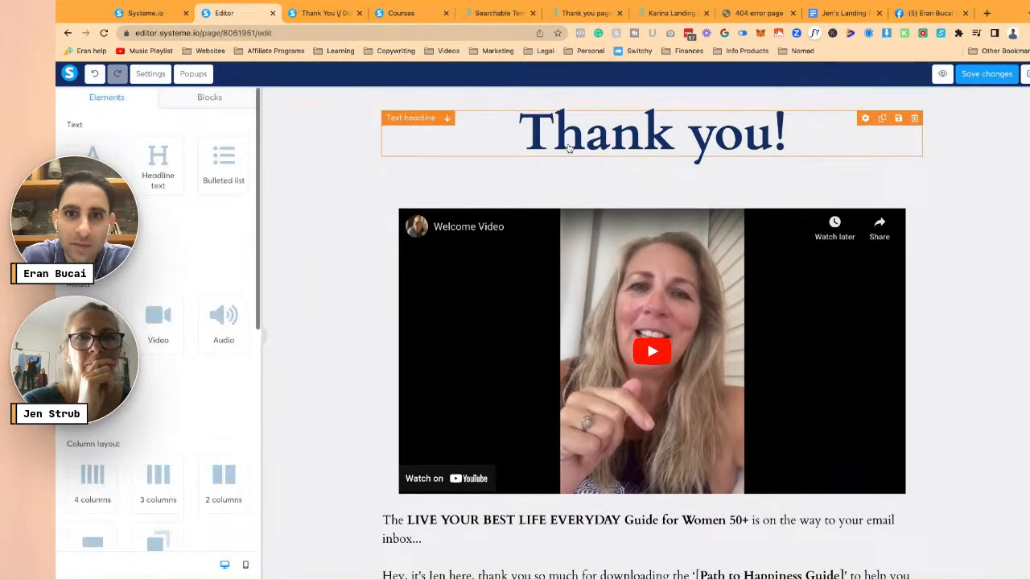
left_click(571, 149)
left_click(580, 103)
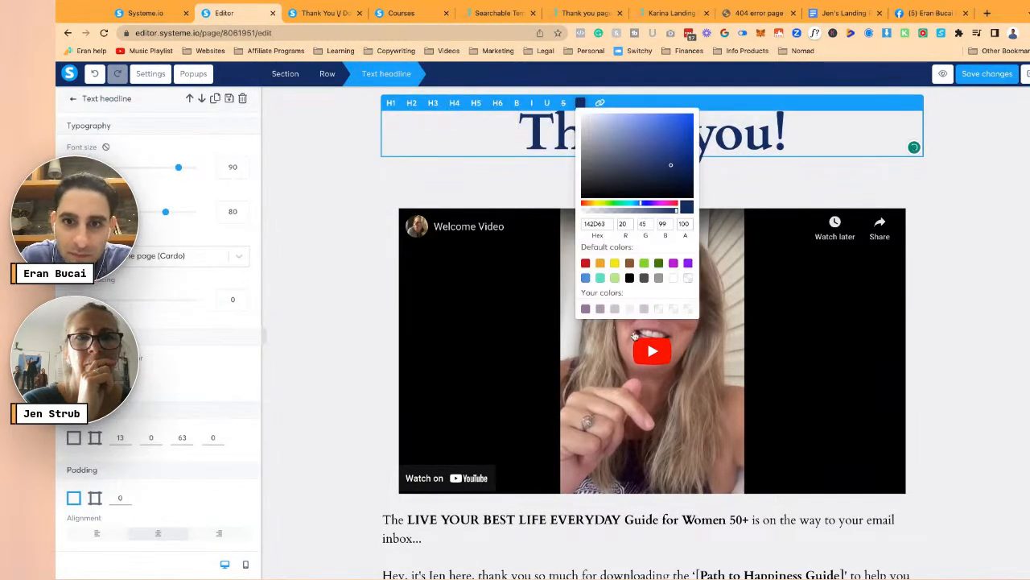
left_click(585, 308)
left_click(363, 297)
left_click(453, 189)
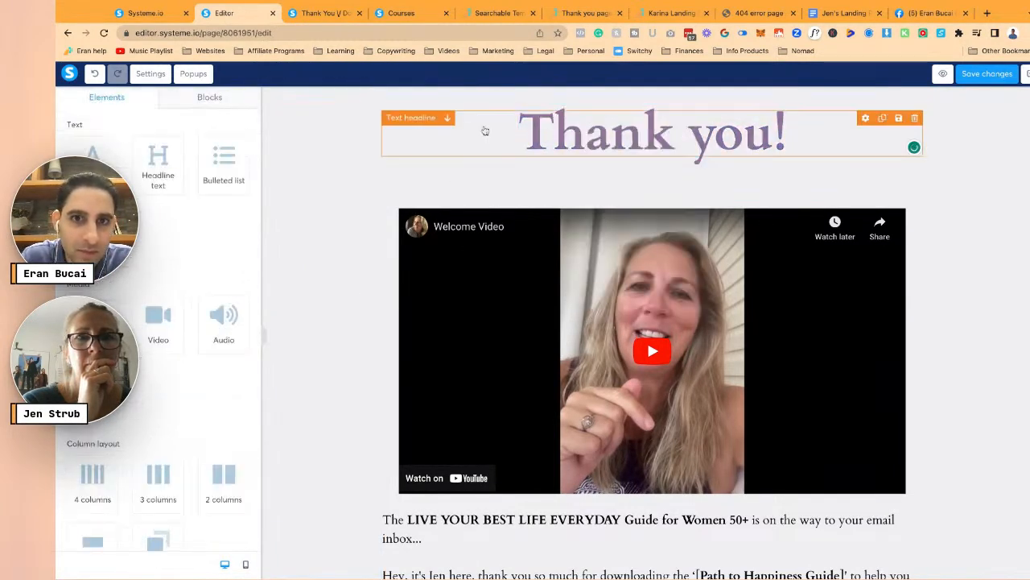
- Set the headline's bottom margin to 13
left_click(478, 139)
scroll(182, 370, "down", 3)
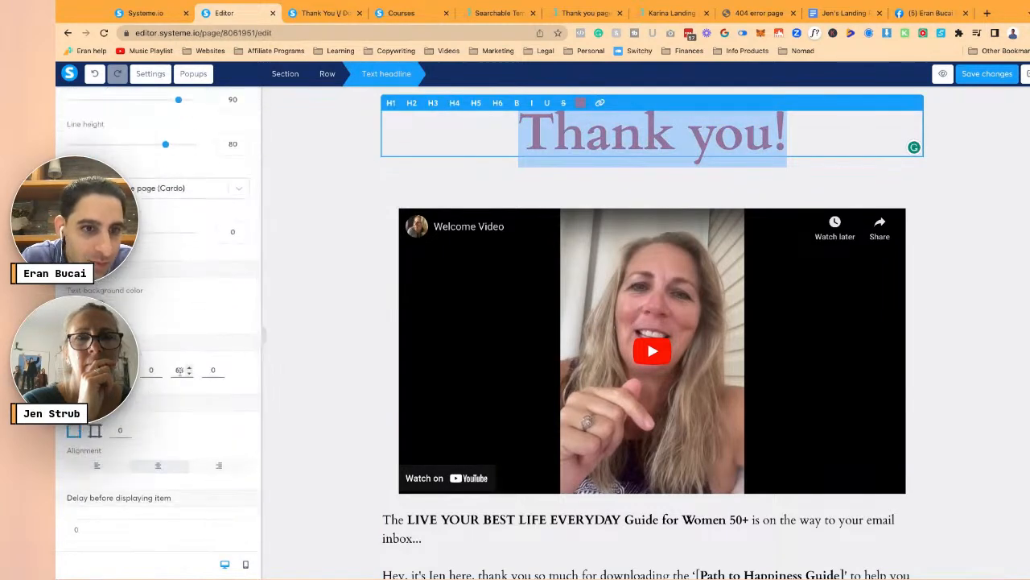
double_click(179, 371)
type("13")
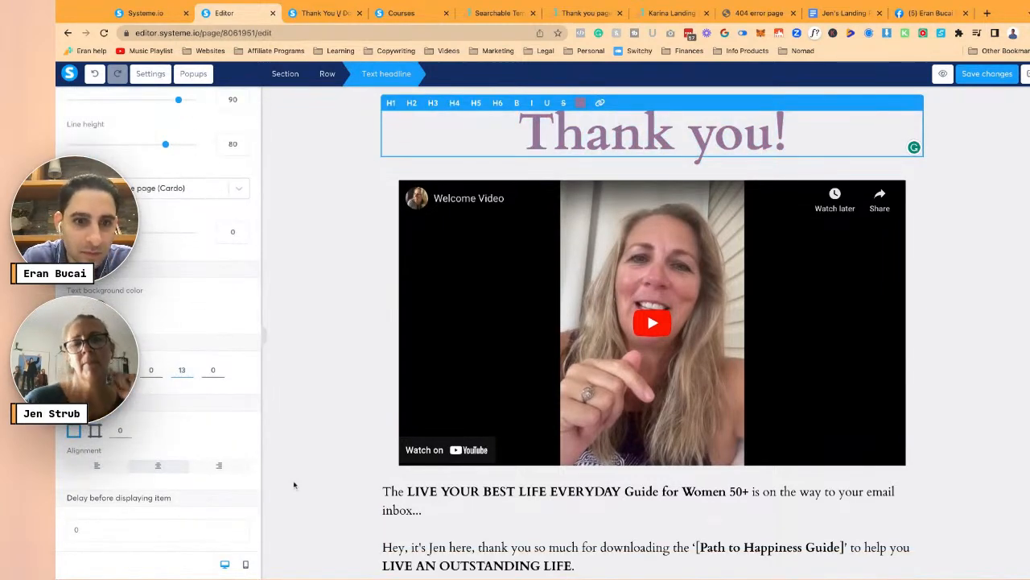
left_click(369, 453)
- Apply the saved mauve colour to all of the body text
scroll(370, 454, "down", 3)
left_click(473, 347)
scroll(474, 345, "down", 2)
key("ctrl+a")
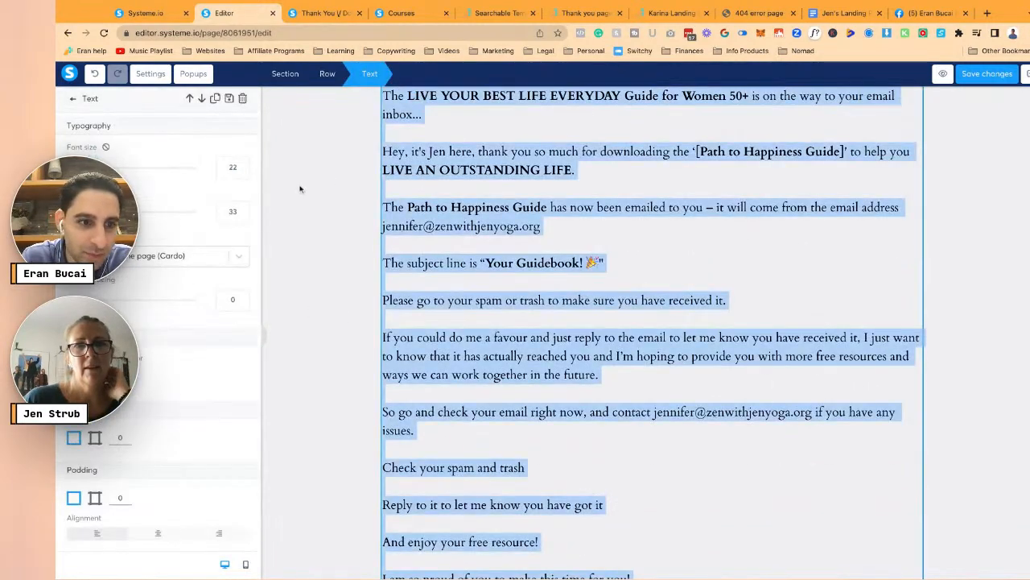
scroll(454, 290, "up", 3)
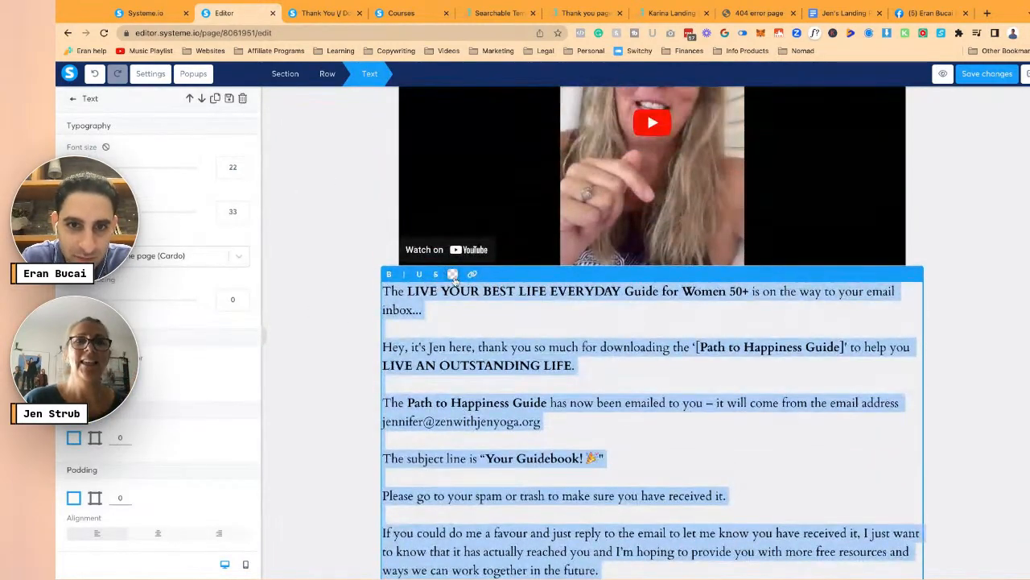
left_click(454, 275)
left_click(457, 292)
left_click(364, 344)
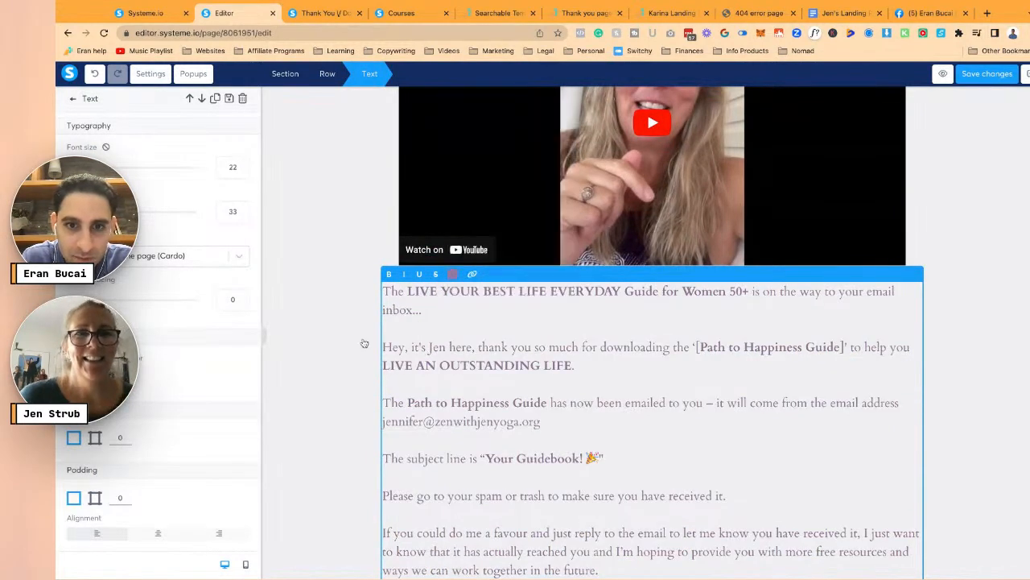
left_click(364, 344)
- Raise the body text font size to 24 and save the page changes
scroll(363, 354, "down", 4)
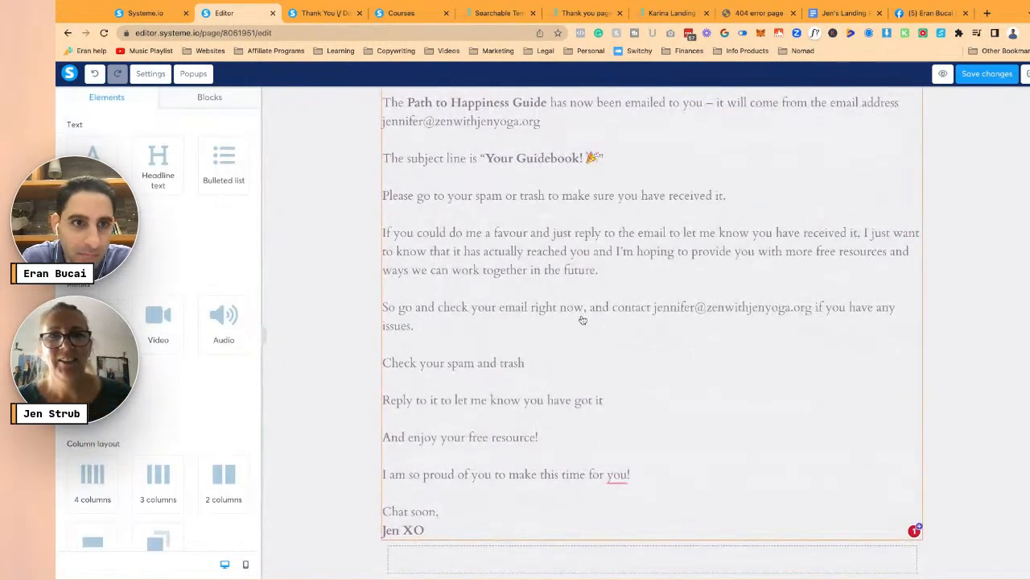
left_click(582, 319)
key("ctrl+a")
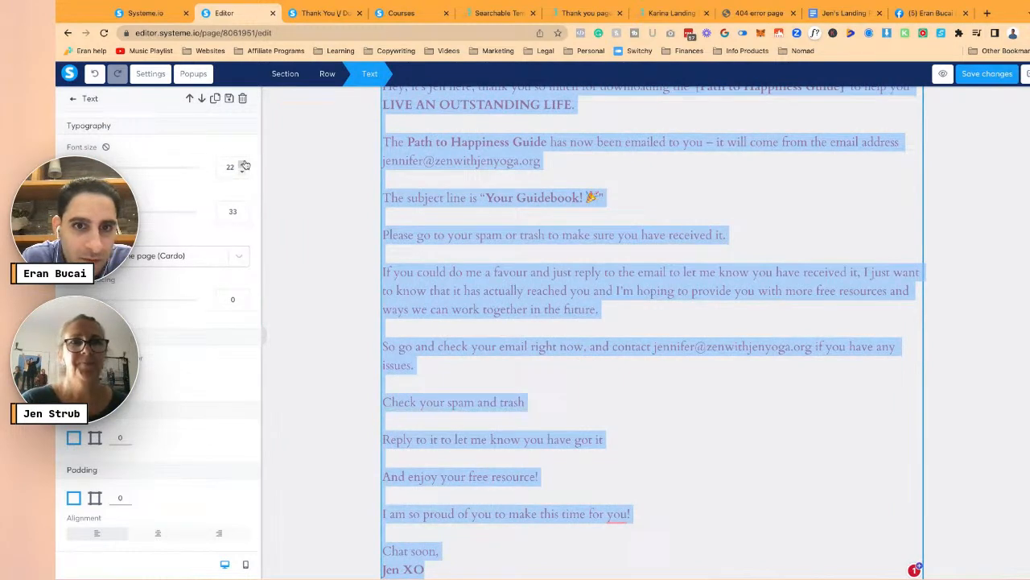
left_click(244, 164)
left_click(245, 164)
left_click(306, 215)
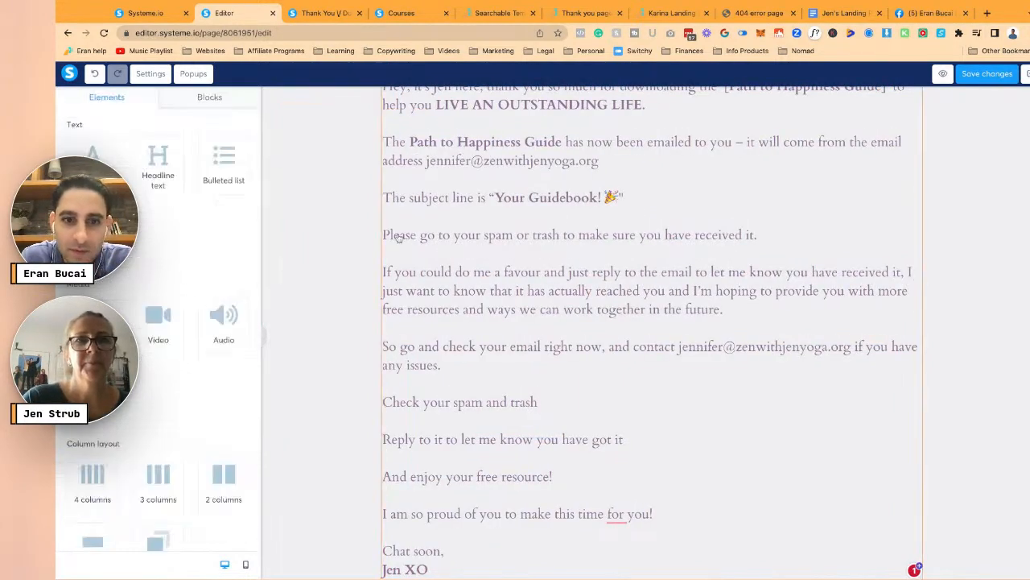
scroll(398, 238, "down", 1)
left_click(987, 74)
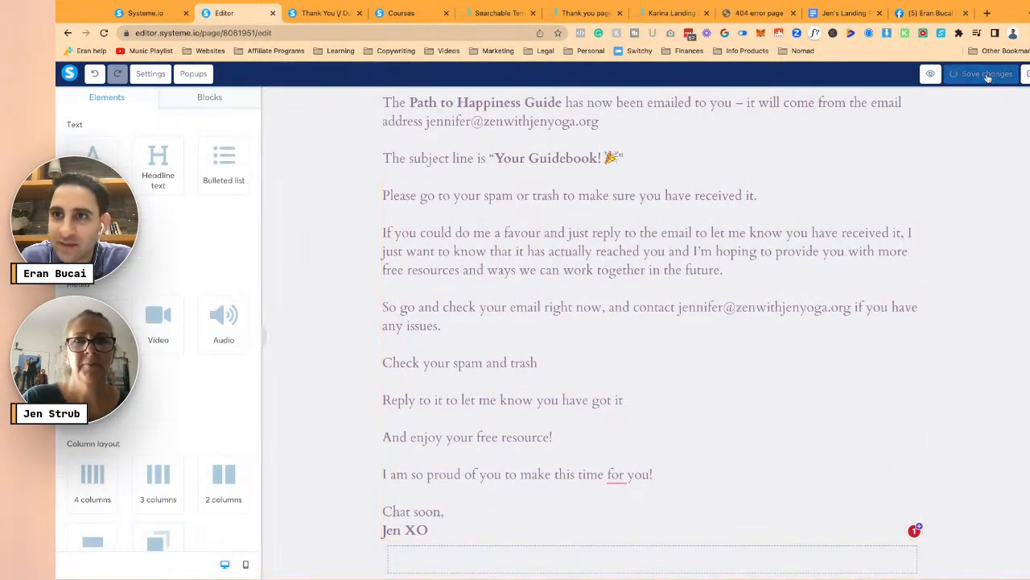
- Duplicate the headline and replace its text with 'The guidebook is on the way to your inbox... please watch this short video...'
scroll(842, 273, "up", 3)
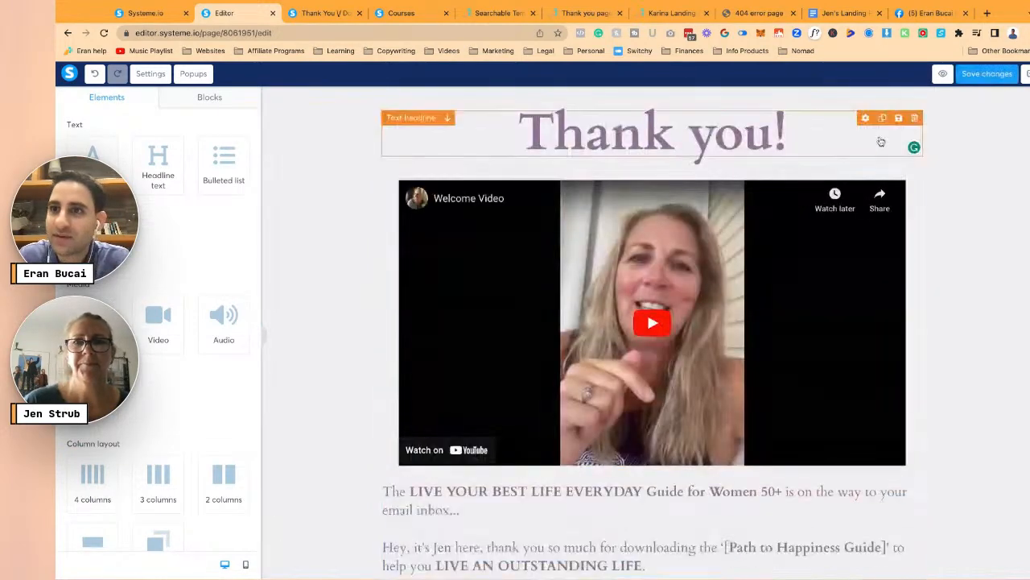
triple_click(759, 133)
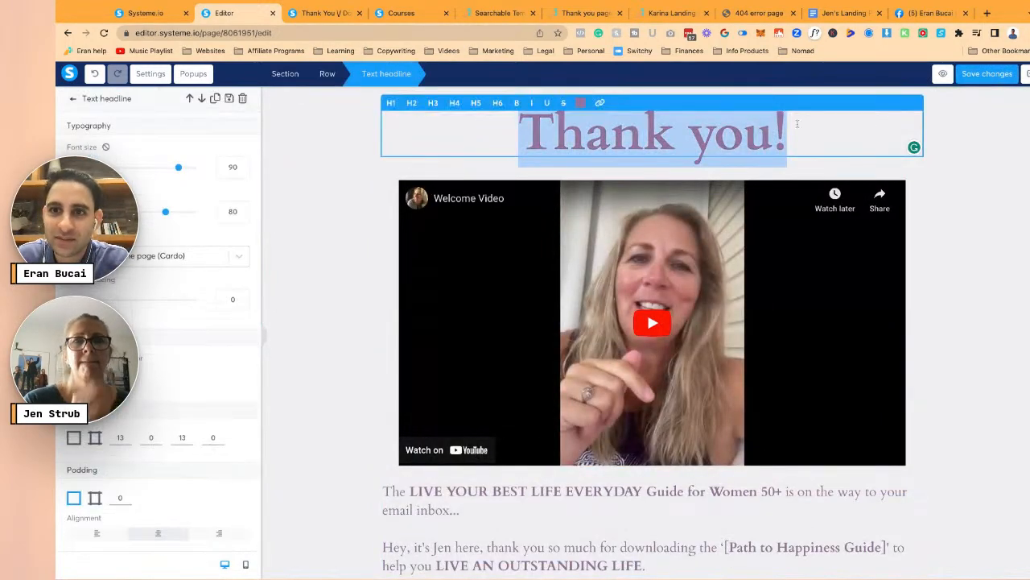
key("Right")
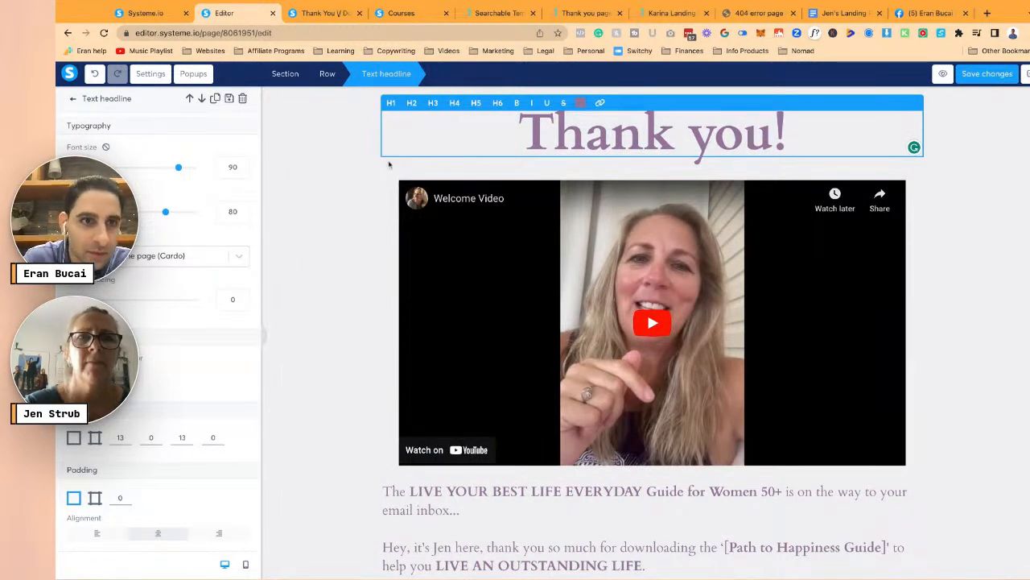
left_click(355, 186)
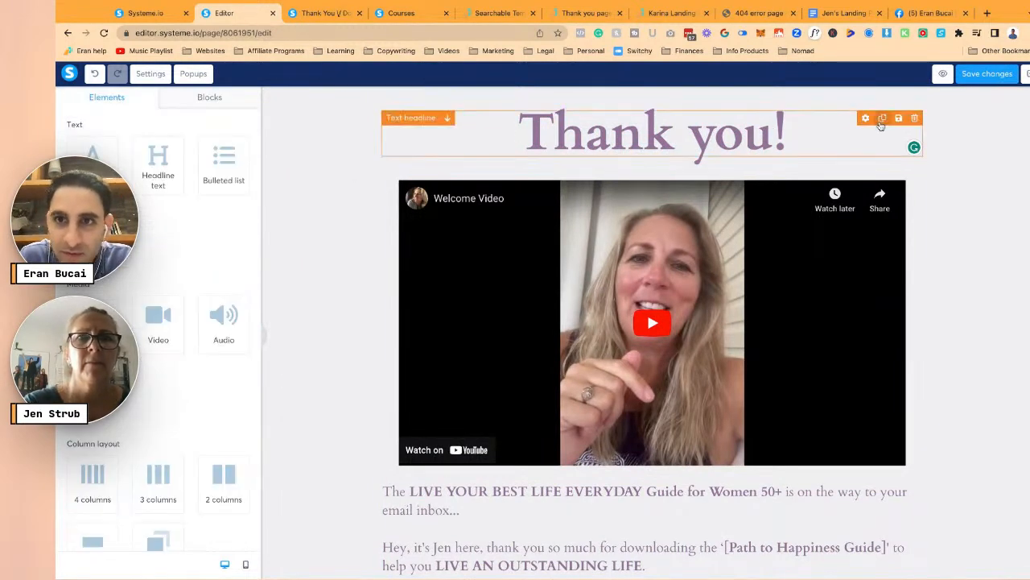
left_click(882, 117)
left_click(632, 184)
key("ctrl+a")
type("The guide")
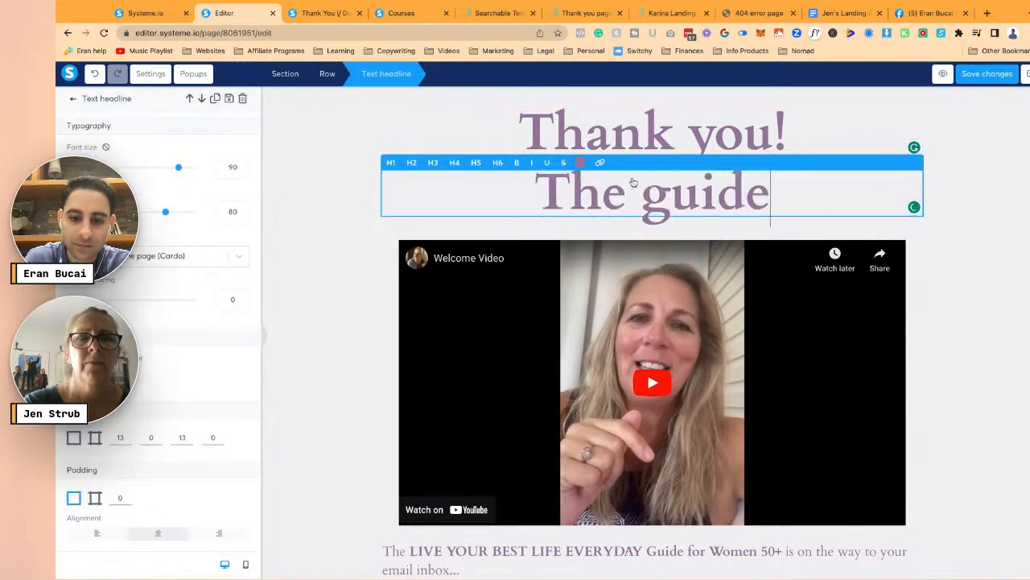
type("book is on")
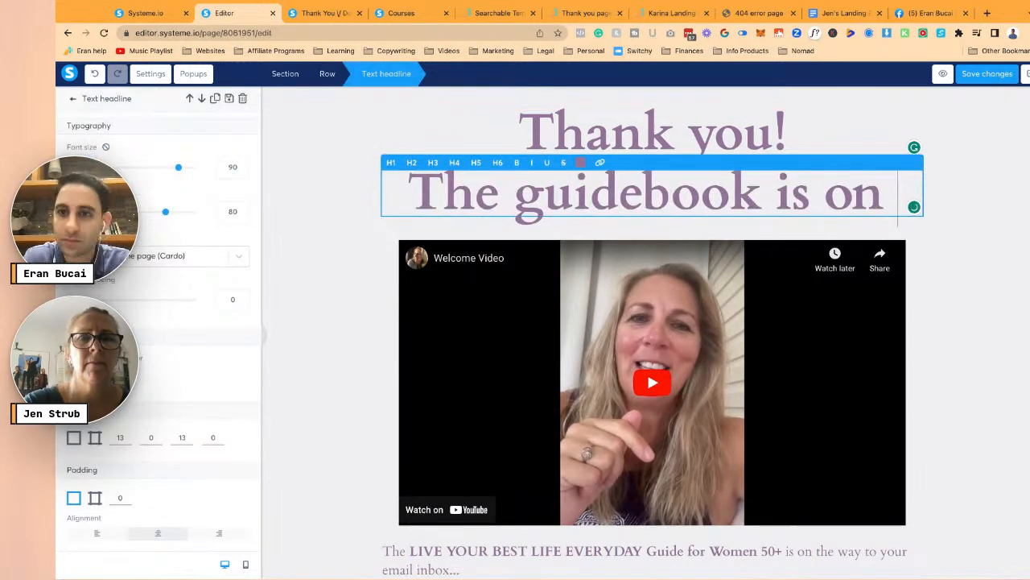
type(" the way to your inbox.")
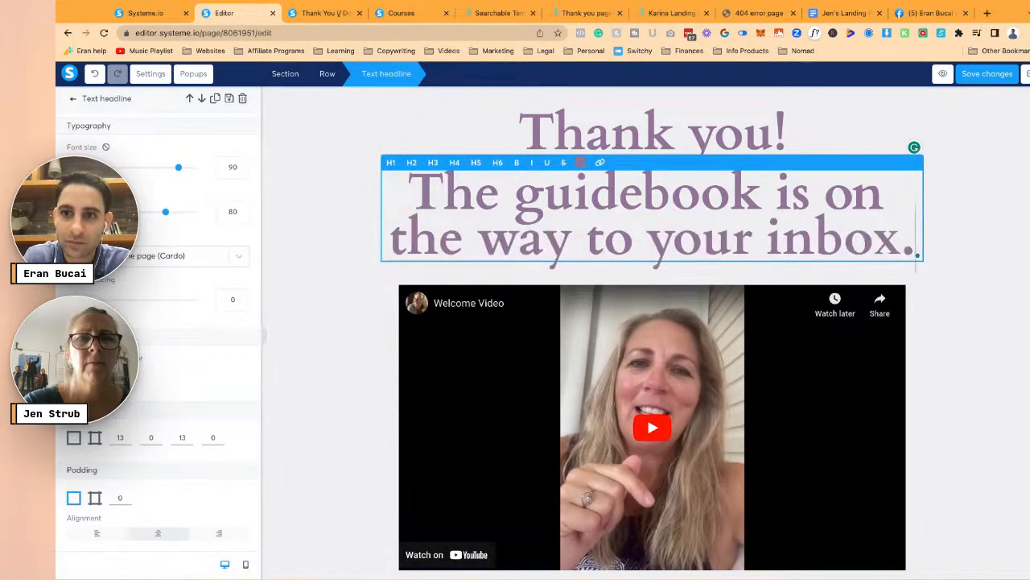
type(".. please watch this")
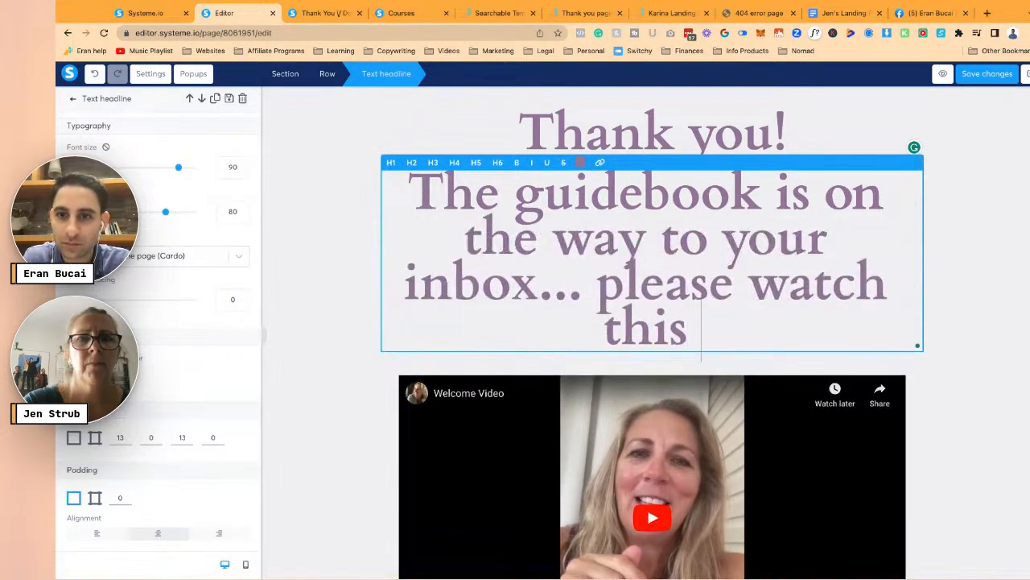
type(" short video...")
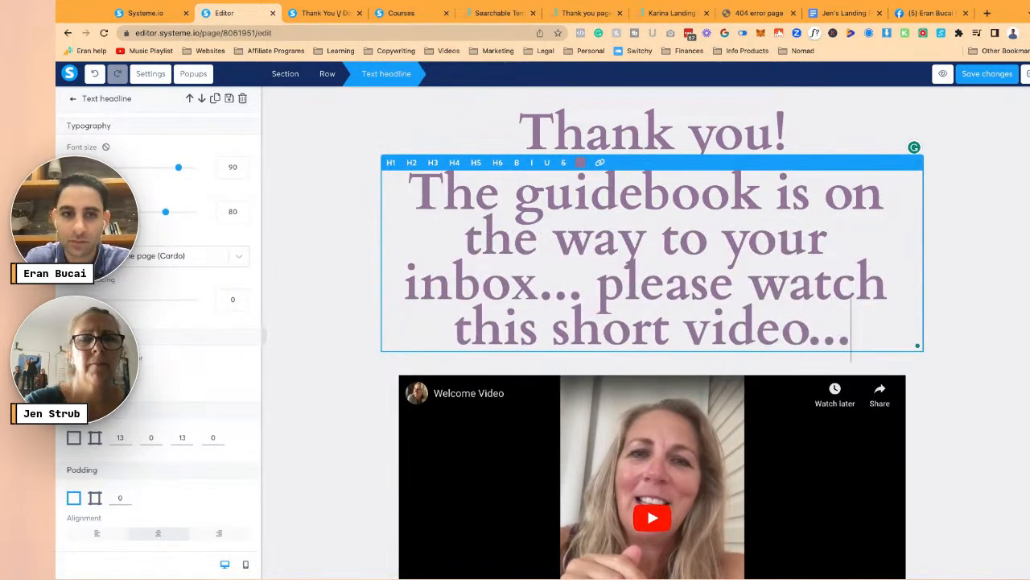
- Set the new subheadline's font size to 40 and line height to 40
key("ctrl+a")
left_click(230, 166)
type("40")
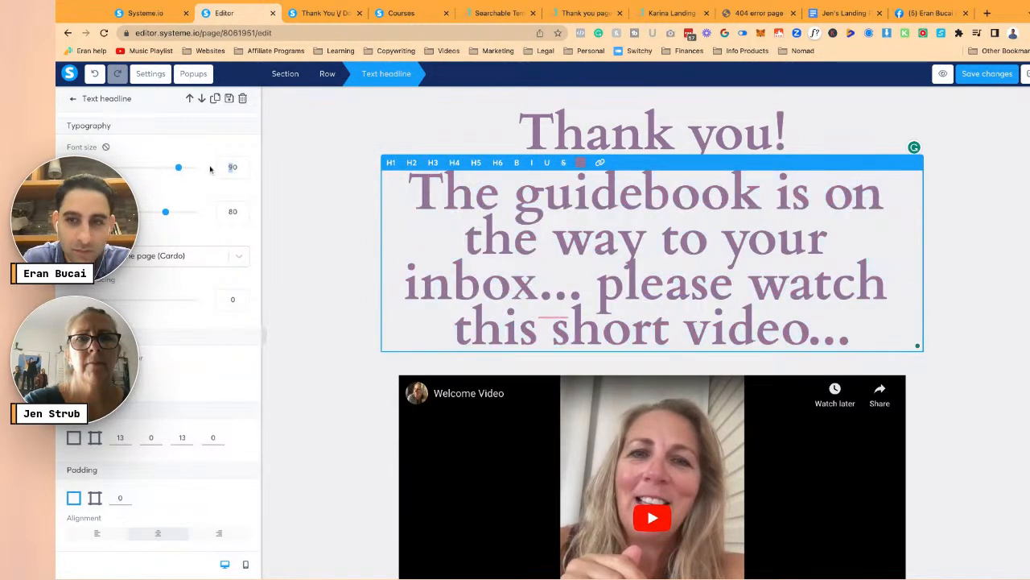
double_click(230, 212)
type("40")
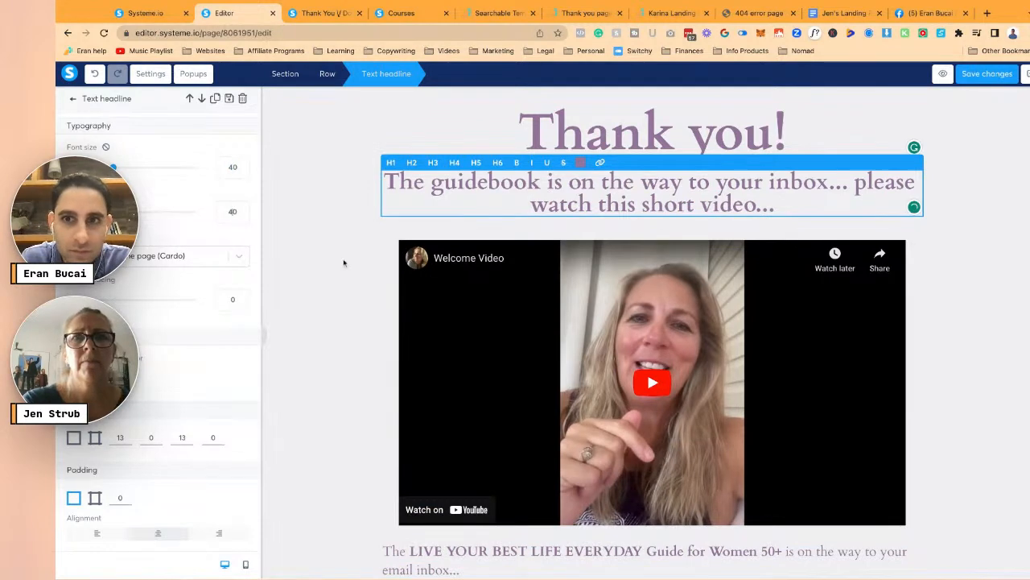
- Capitalise 'Please' and move 'Please watch this short video...' onto its own line
left_click(855, 184)
type("P")
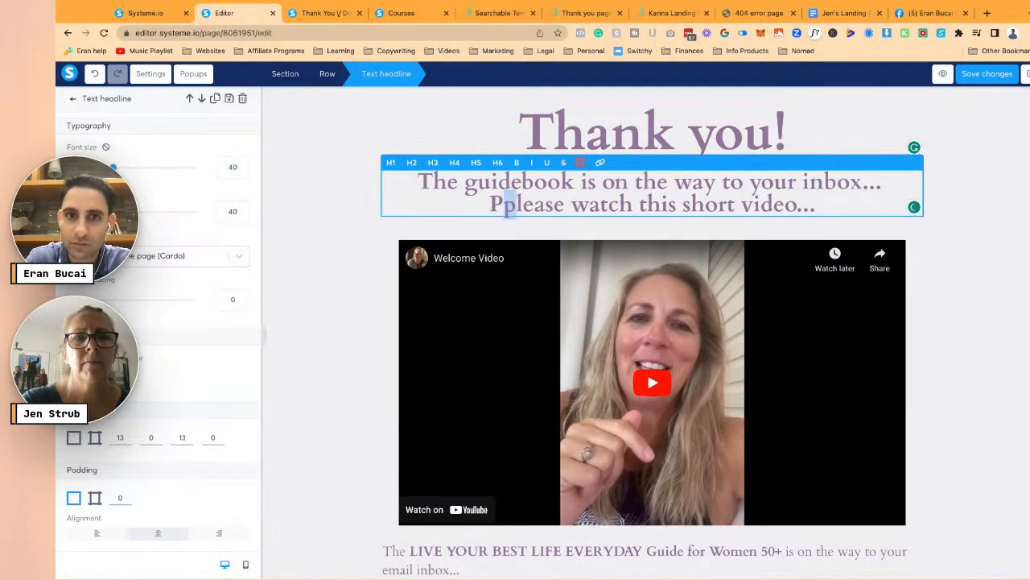
key("Delete")
key("Left")
key("Return")
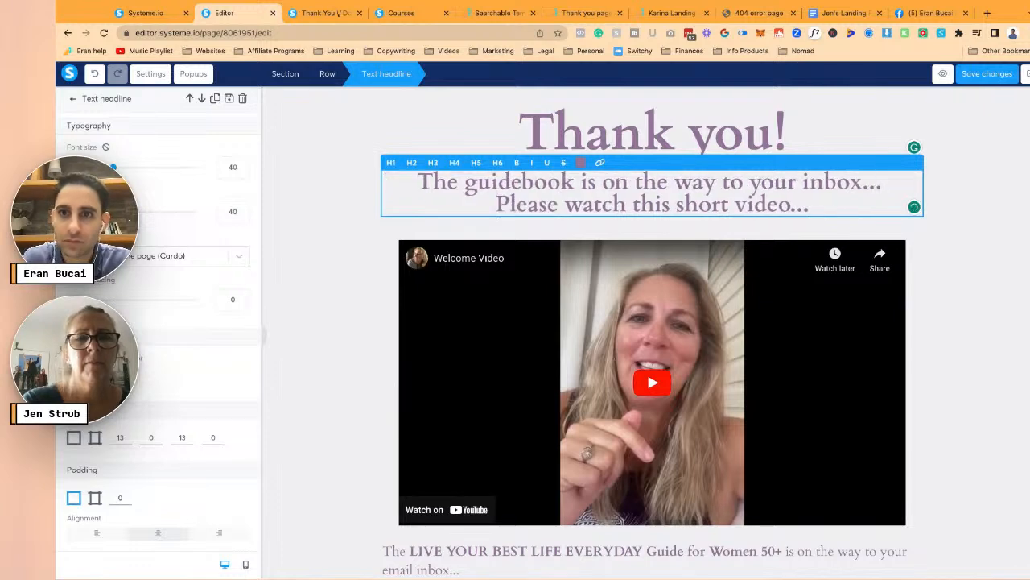
left_click(980, 230)
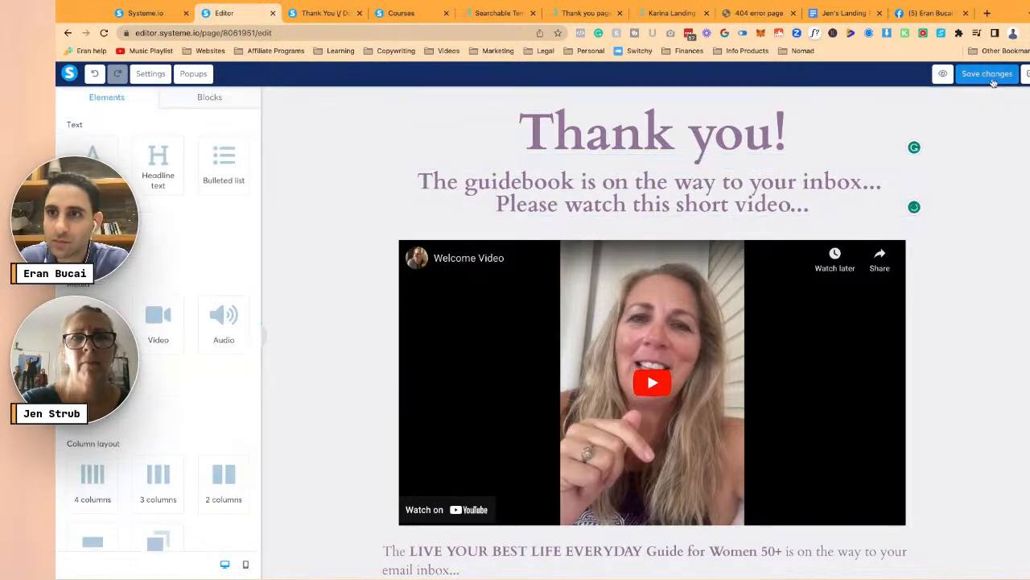
- Save the thank-you page changes
key("ctrl+s")
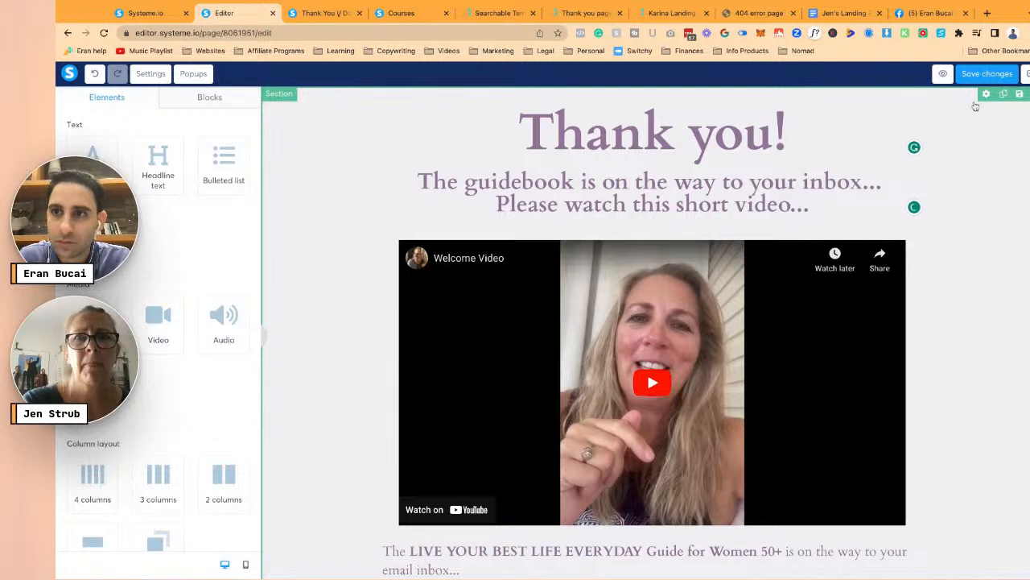
key("ctrl+s")
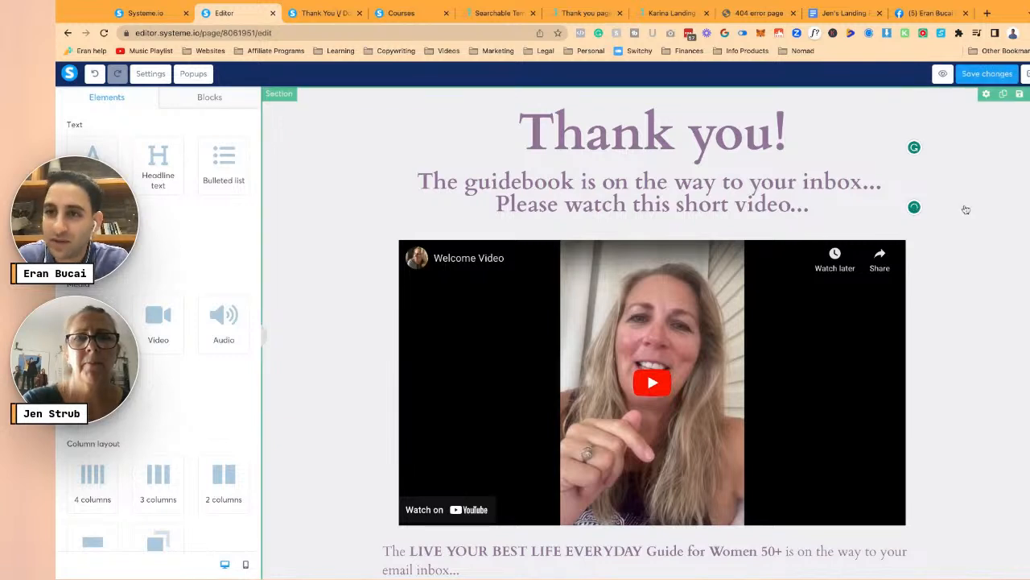
left_click(966, 210)
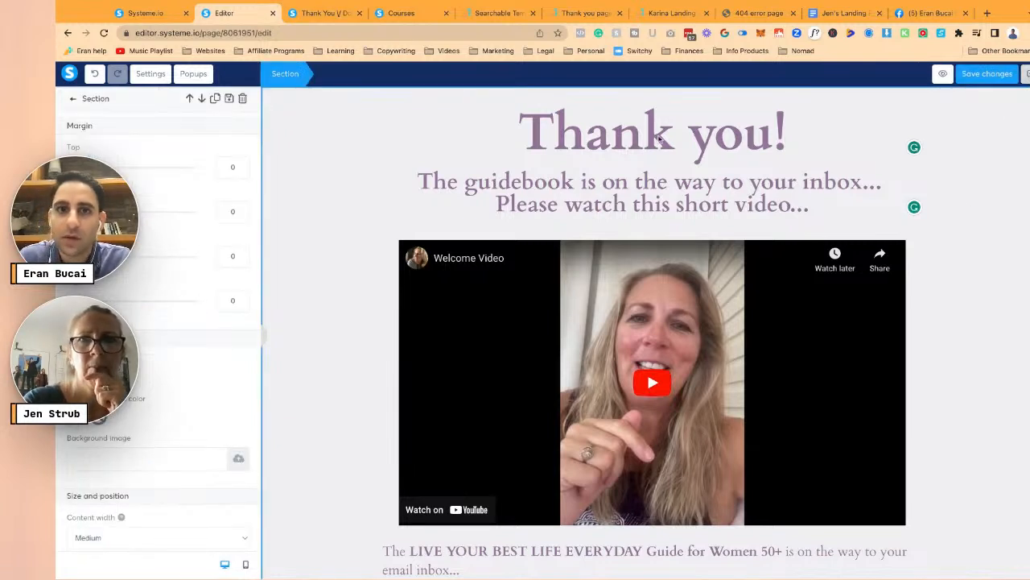
left_click(976, 74)
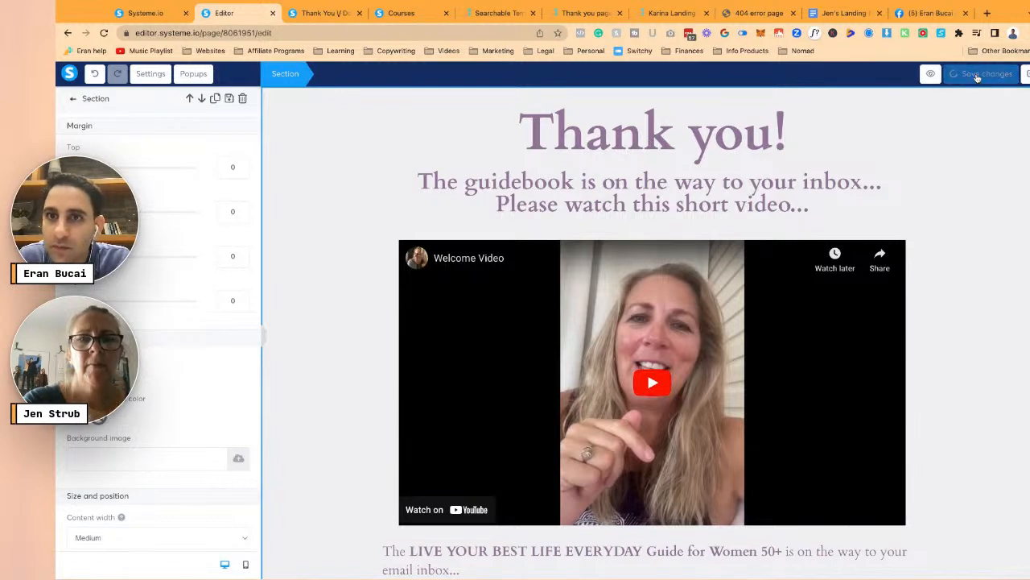
left_click(977, 74)
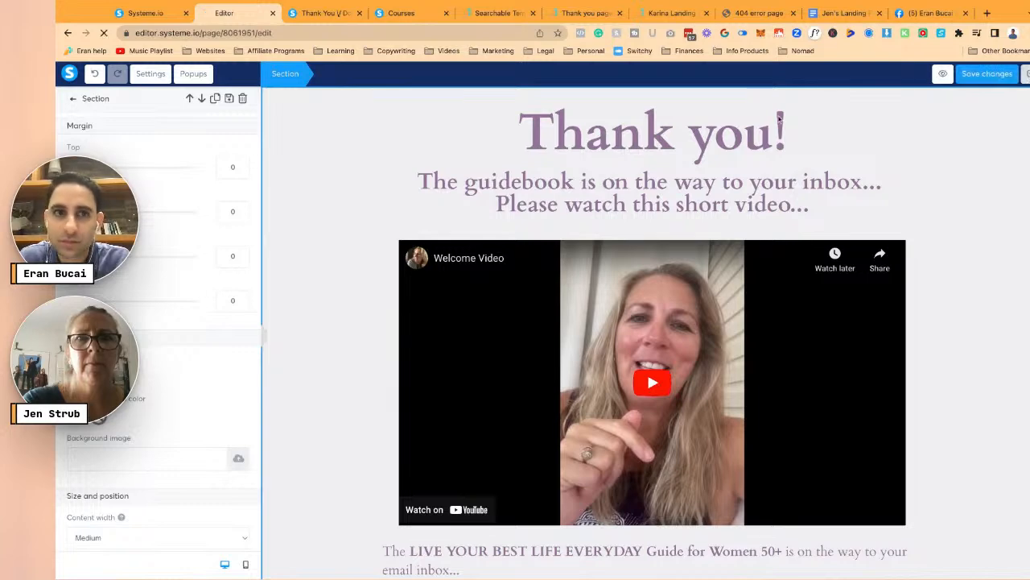
- Rename the funnel step to 'Thanks', save it, and go to the email campaign page
key("super+r")
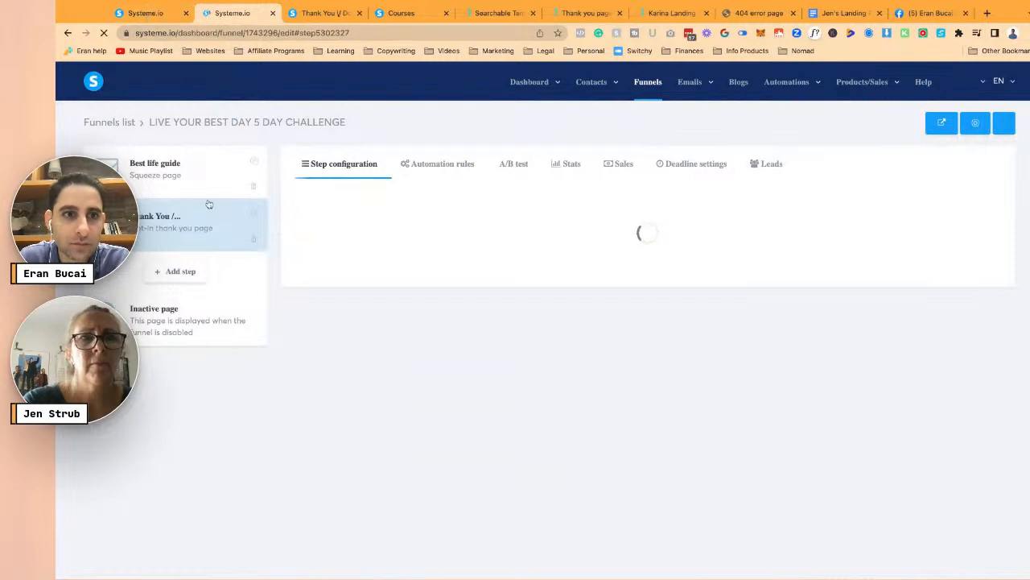
left_click(417, 218)
key("ctrl+a")
type("Thanks")
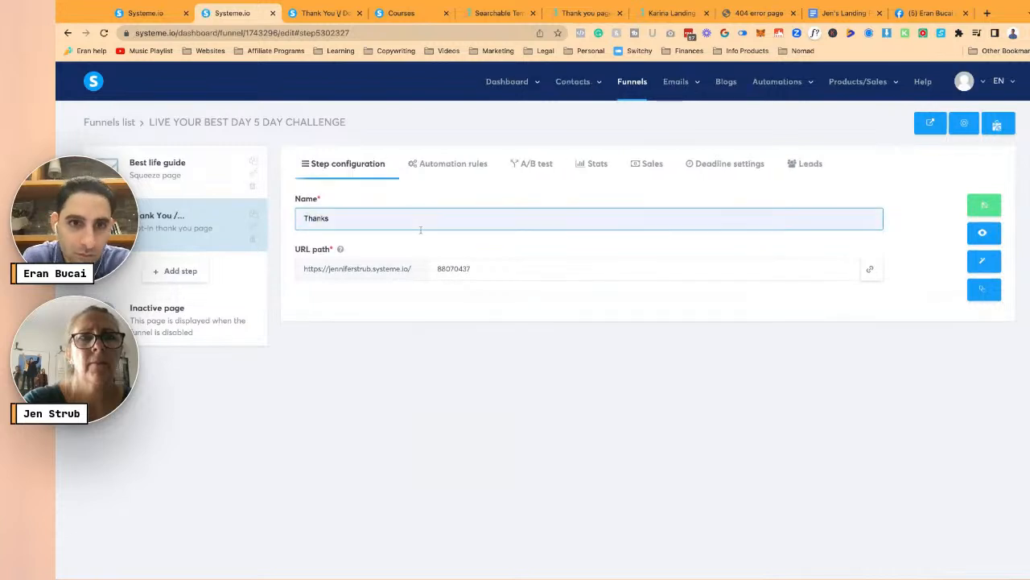
left_click(985, 203)
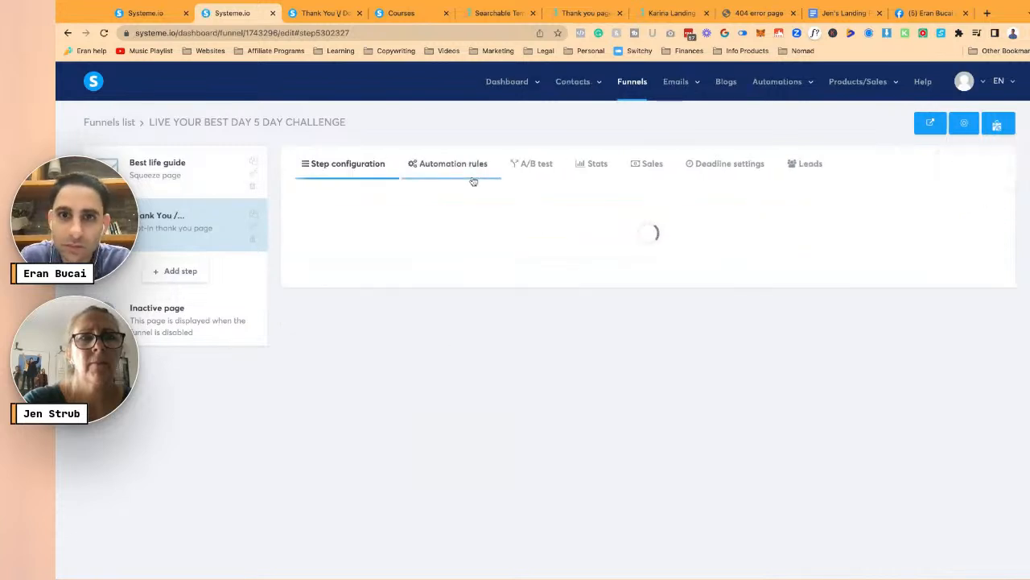
left_click(148, 15)
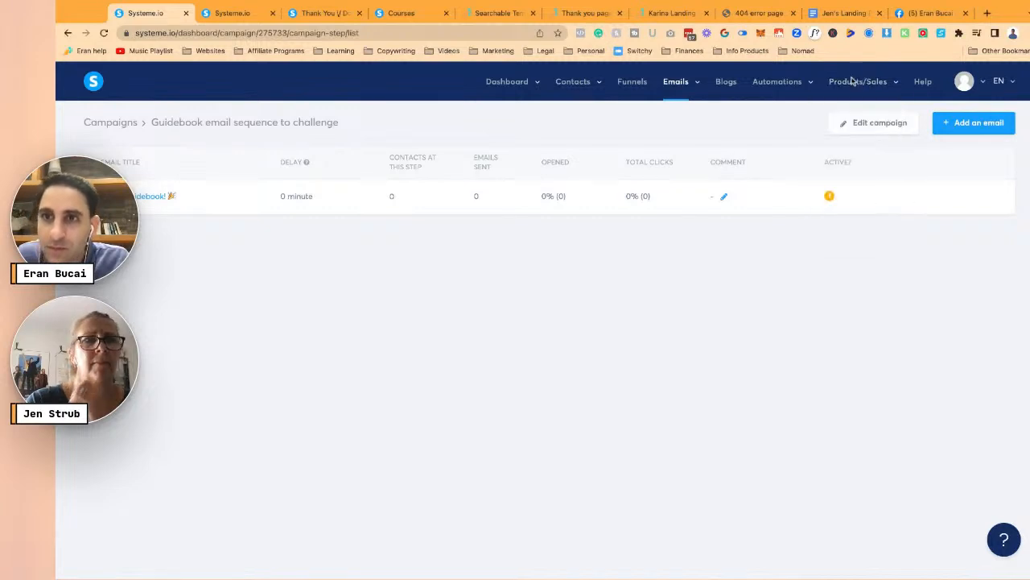
mouse_move(799, 87)
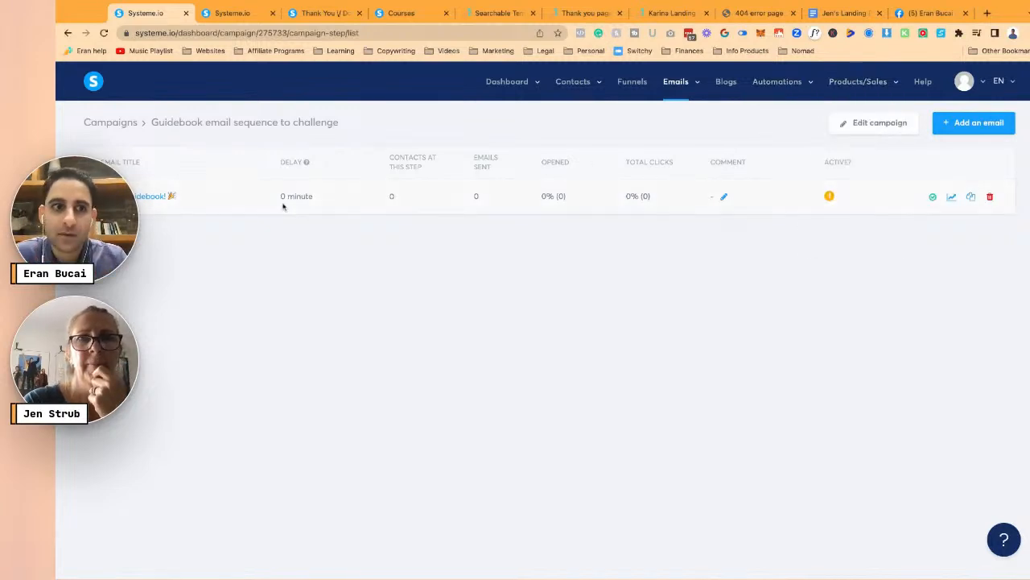
- Review the landing page planning document and the campaign's email list
left_click(841, 13)
scroll(593, 325, "down", 3)
scroll(593, 325, "up", 10)
scroll(593, 325, "down", 2)
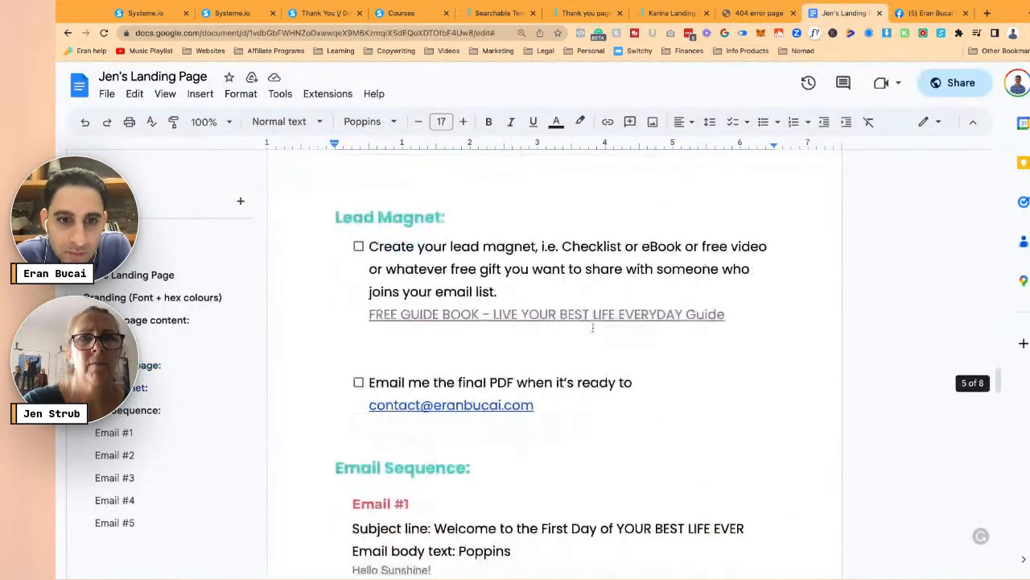
left_click(567, 274)
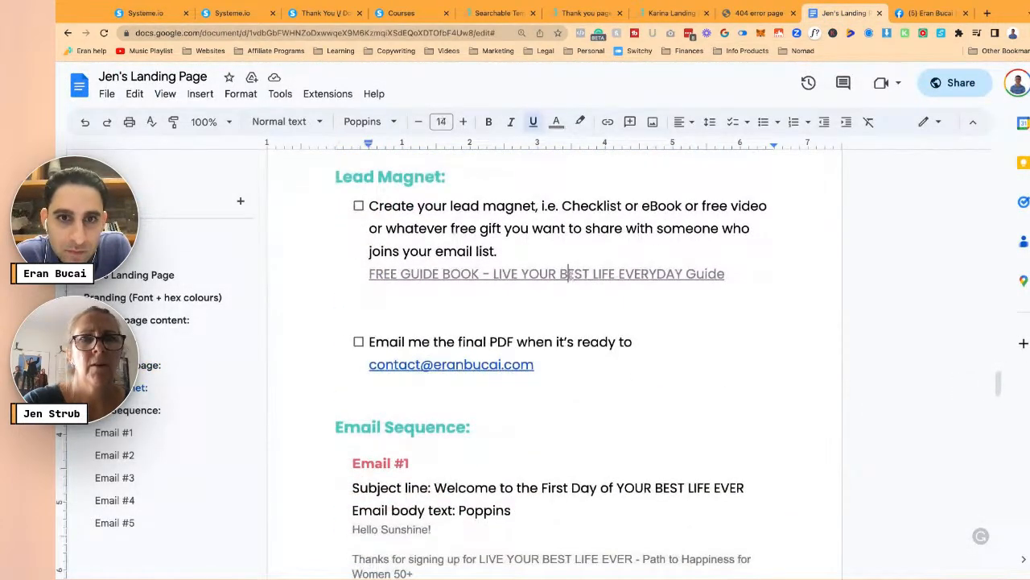
scroll(486, 337, "down", 1)
scroll(486, 336, "down", 3)
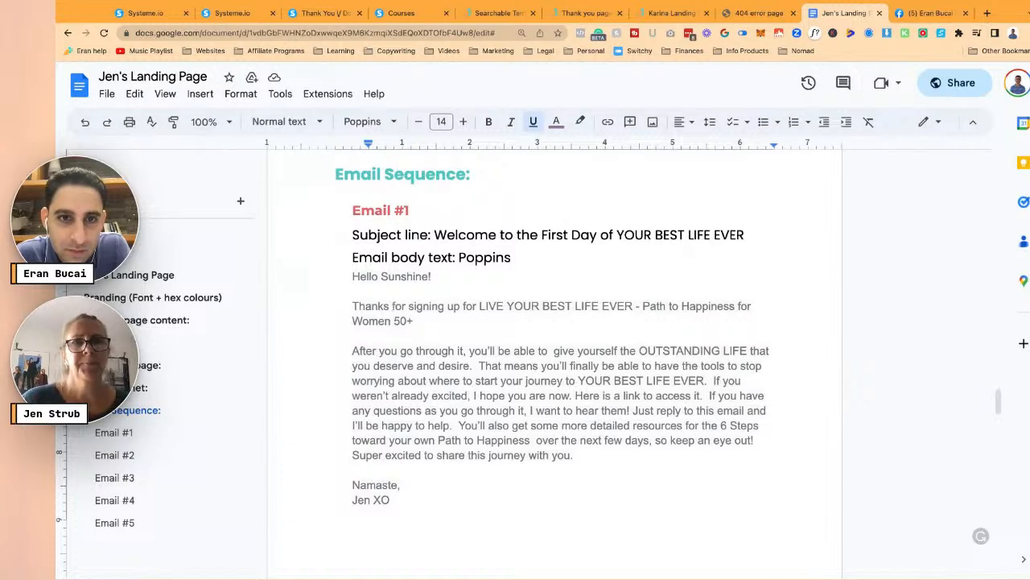
left_click(151, 13)
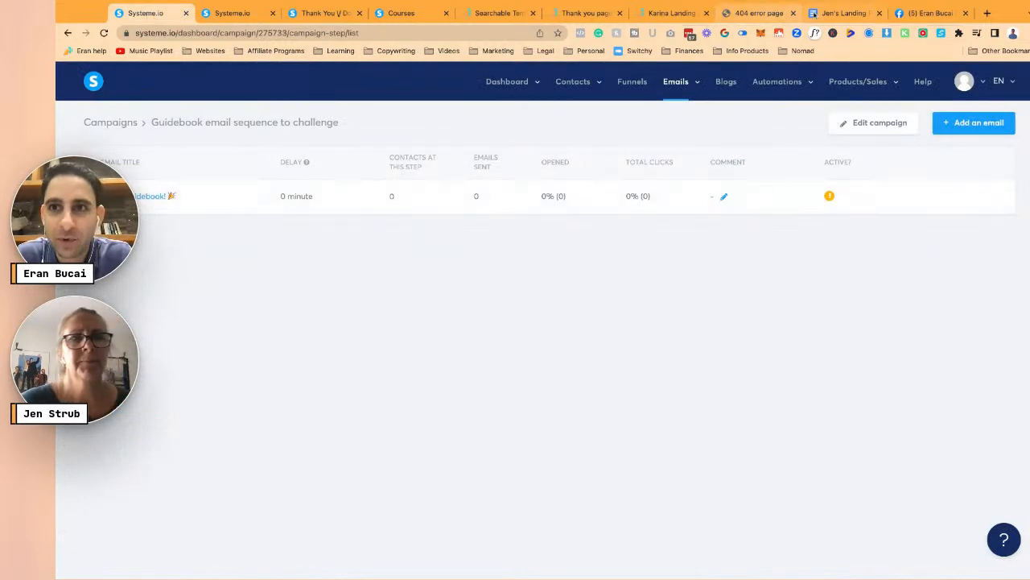
left_click(843, 13)
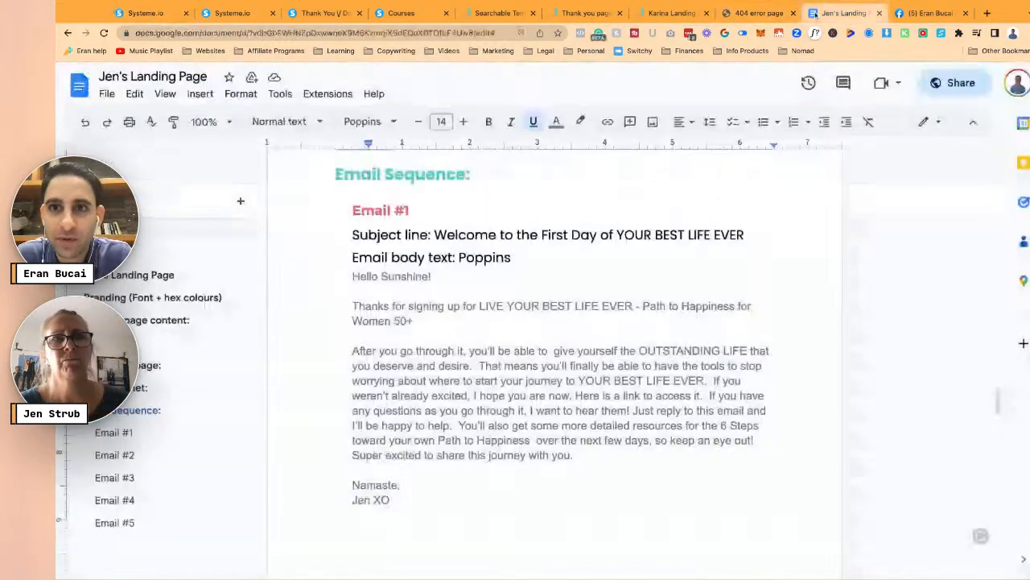
- Select the Email #1 body through the signature line, then open the guidebook email in systeme.io
left_click(353, 276)
key("shift+Down")
key("shift+Down")
key("shift+Down")
key("shift+Down")
key("shift+Down")
key("shift+Down")
key("shift+Down")
key("shift+Down")
key("shift+Down")
key("shift+Down")
key("shift+Down")
key("shift+Down")
key("shift+Down")
key("shift+Down")
key("shift+Down")
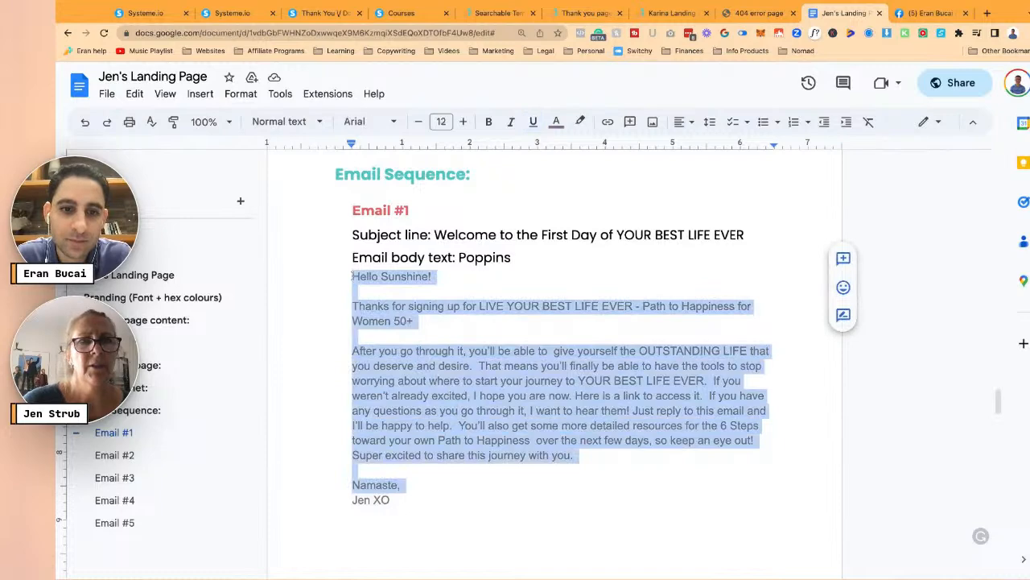
key("shift+Down")
key("ctrl+c")
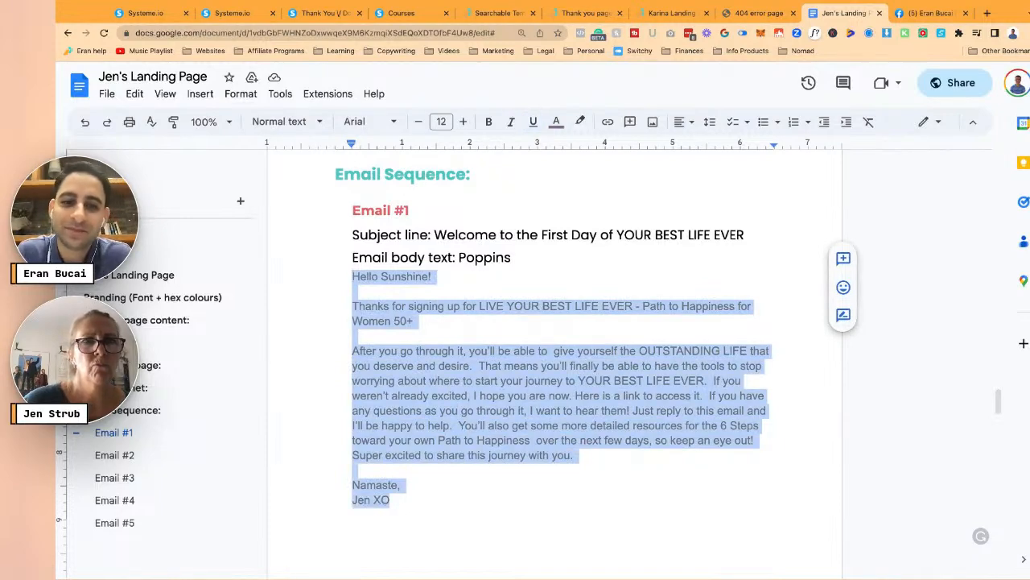
scroll(549, 362, "up", 15)
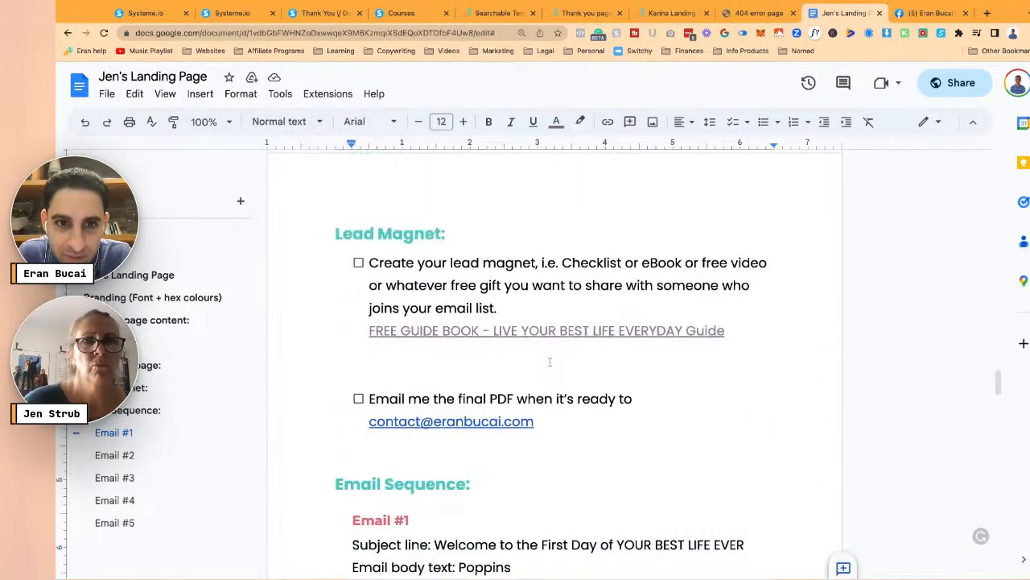
scroll(550, 361, "up", 12)
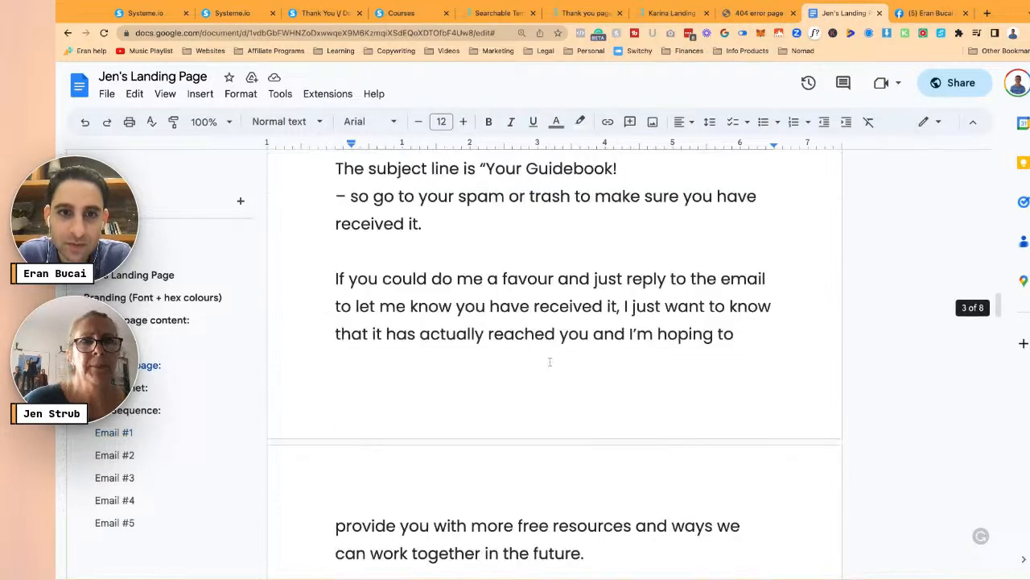
scroll(550, 361, "down", 13)
scroll(483, 394, "up", 4)
scroll(439, 425, "down", 3)
scroll(439, 425, "up", 10)
scroll(439, 425, "down", 20)
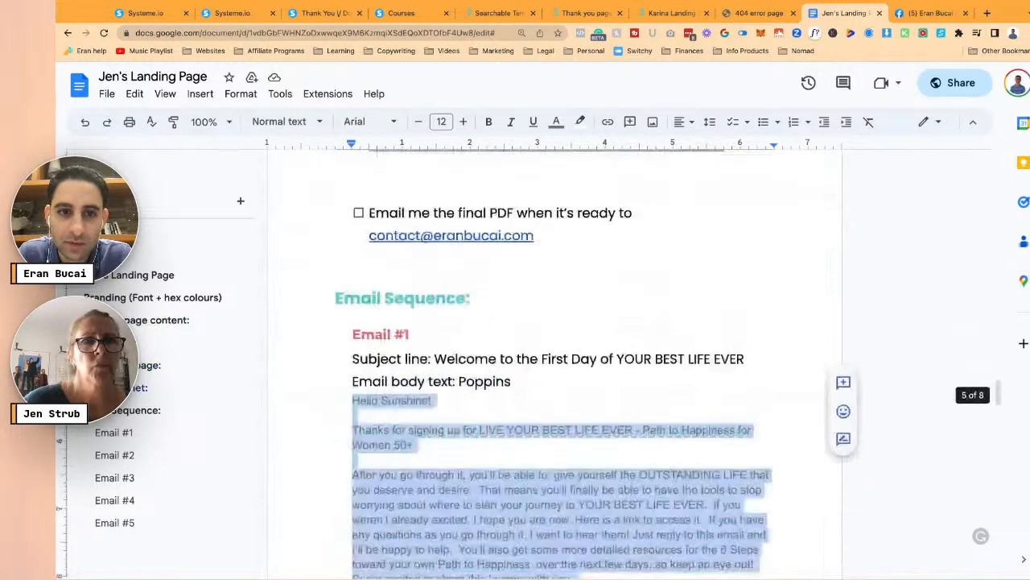
scroll(432, 297, "up", 1)
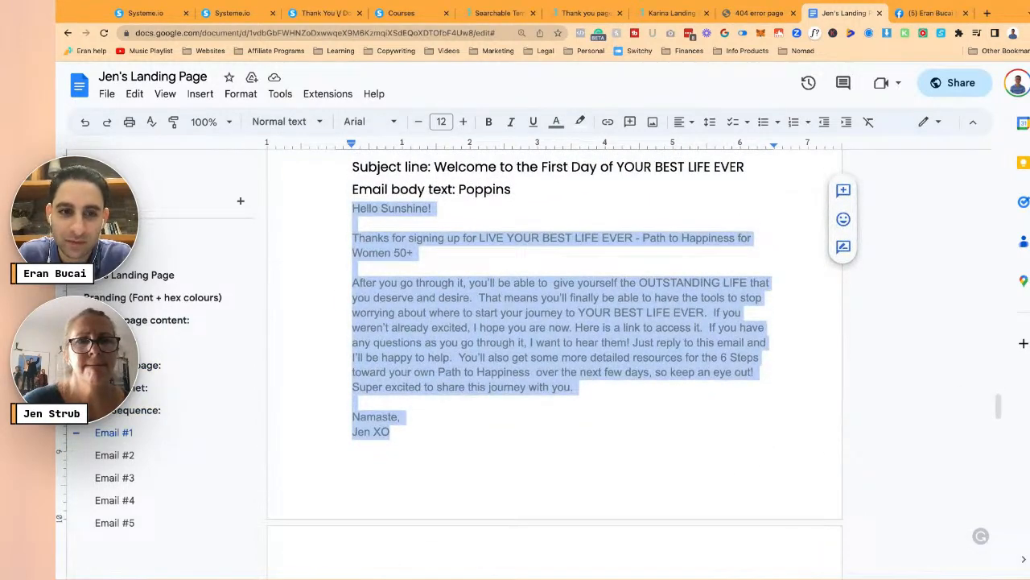
scroll(432, 297, "down", 5)
scroll(432, 297, "up", 6)
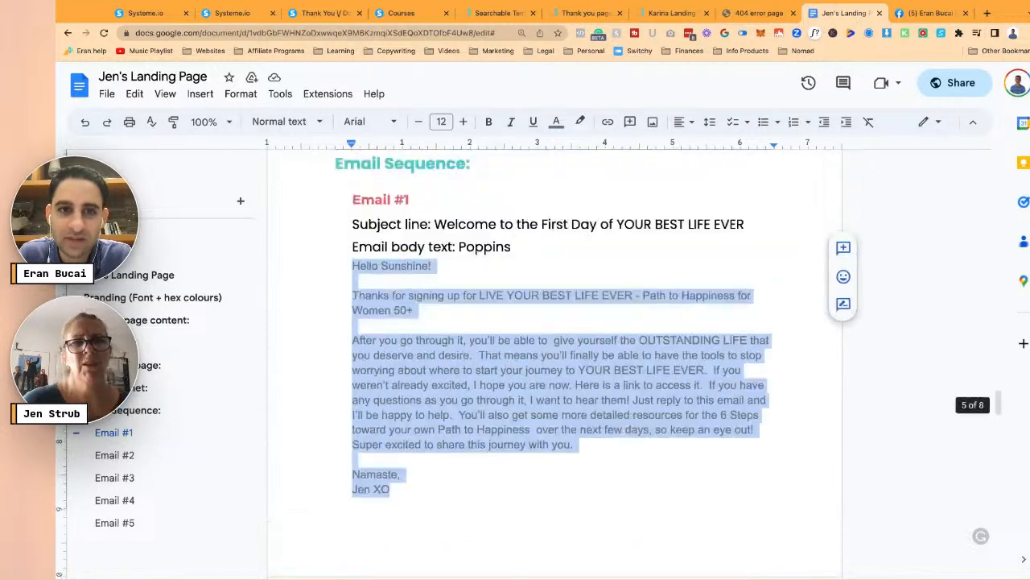
scroll(421, 374, "up", 1)
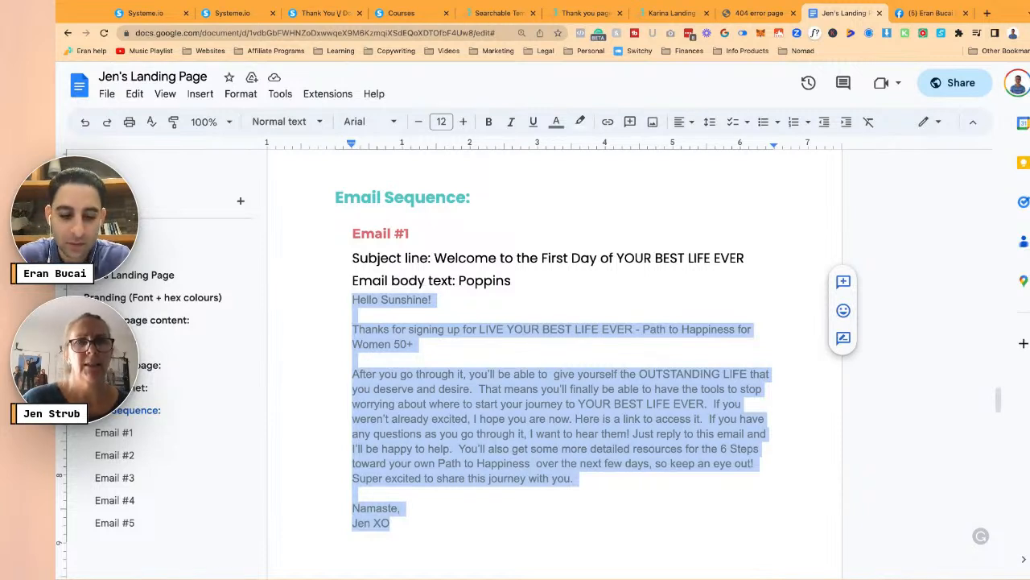
left_click(145, 13)
left_click(152, 197)
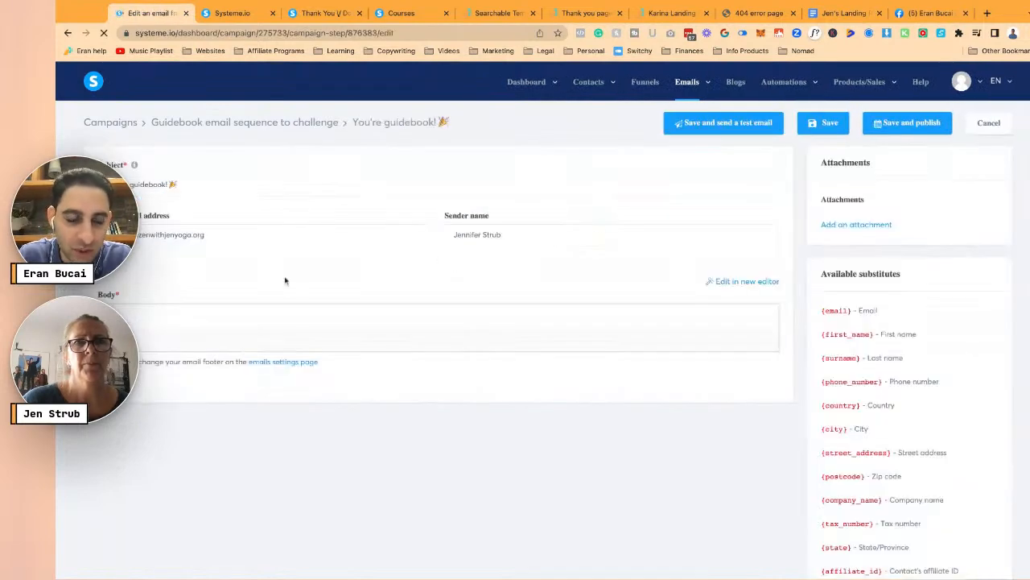
- Paste the Email #1 body below the Life-Changing path line and delete the duplicate greeting
left_click(530, 384)
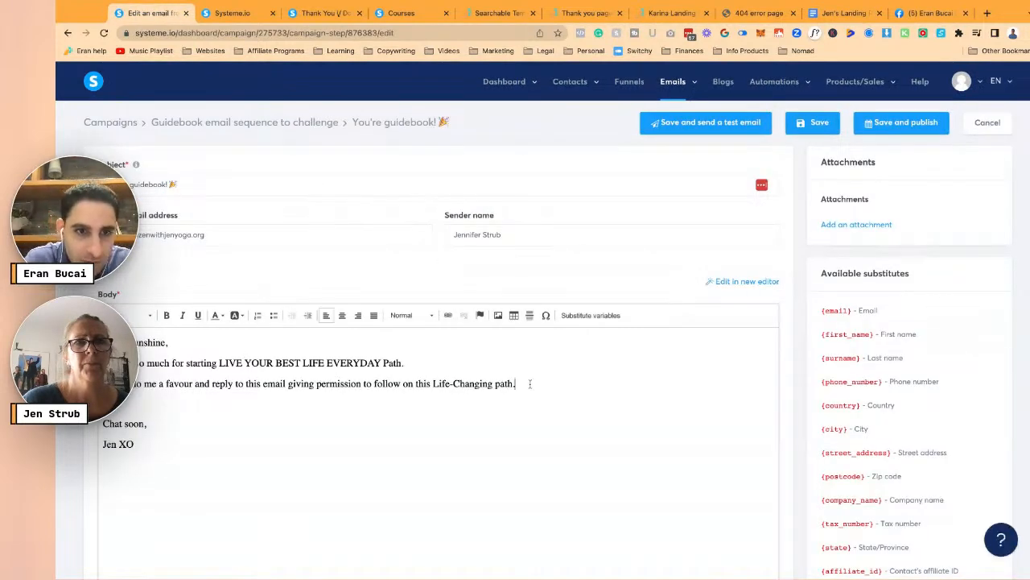
key("Return")
key("ctrl+v")
left_click(219, 427)
key("shift+Up")
key("BackSpace")
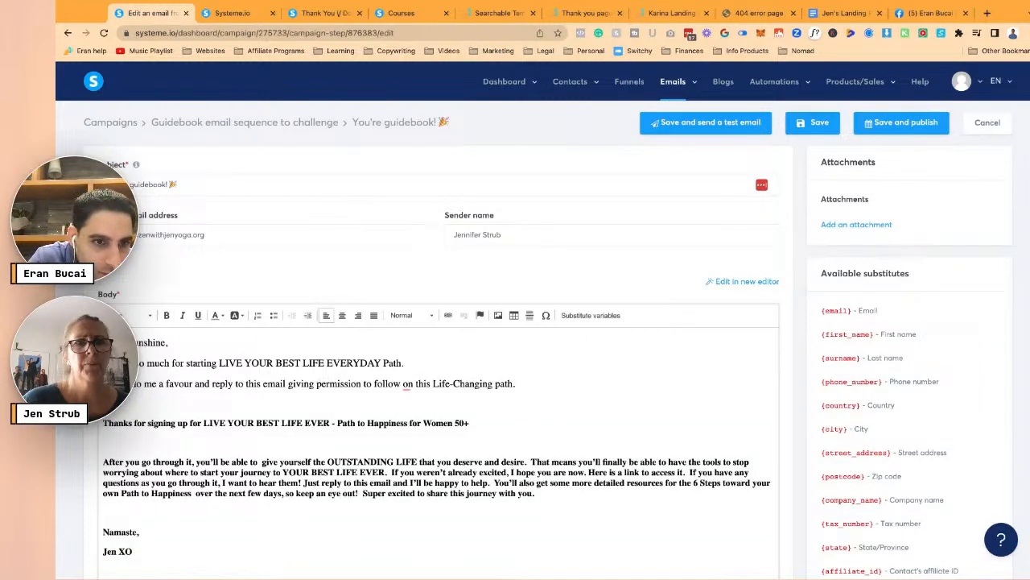
key("BackSpace")
key("Down")
key("Down")
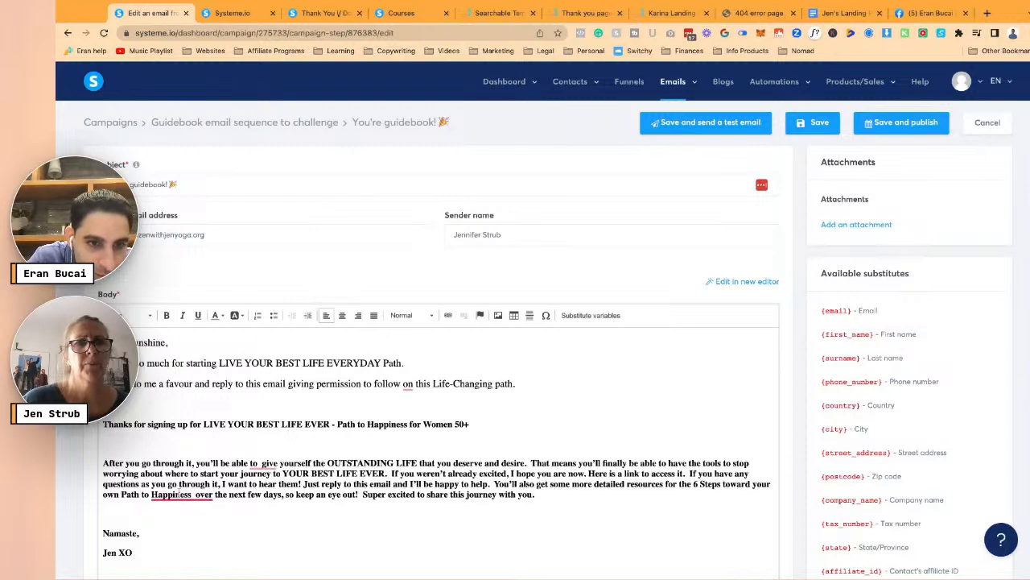
- Fix the double space in 'to give' and break lines after 'desire.', 'YOUR BEST LIFE EVER.', 'you are now.', 'access it.'
left_click(256, 464)
left_click(263, 489)
left_click(528, 464)
key("Return")
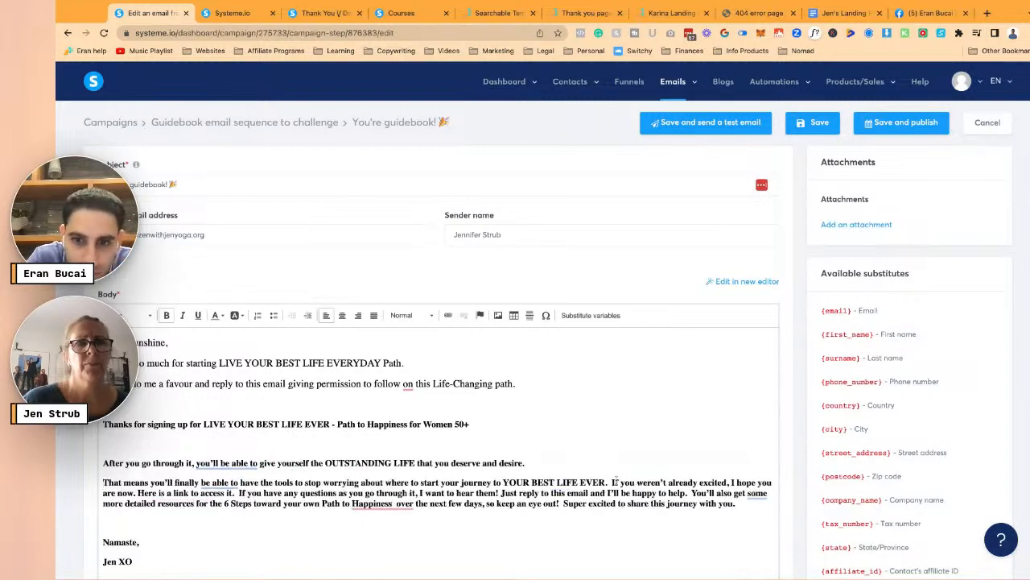
left_click(611, 482)
key("Return")
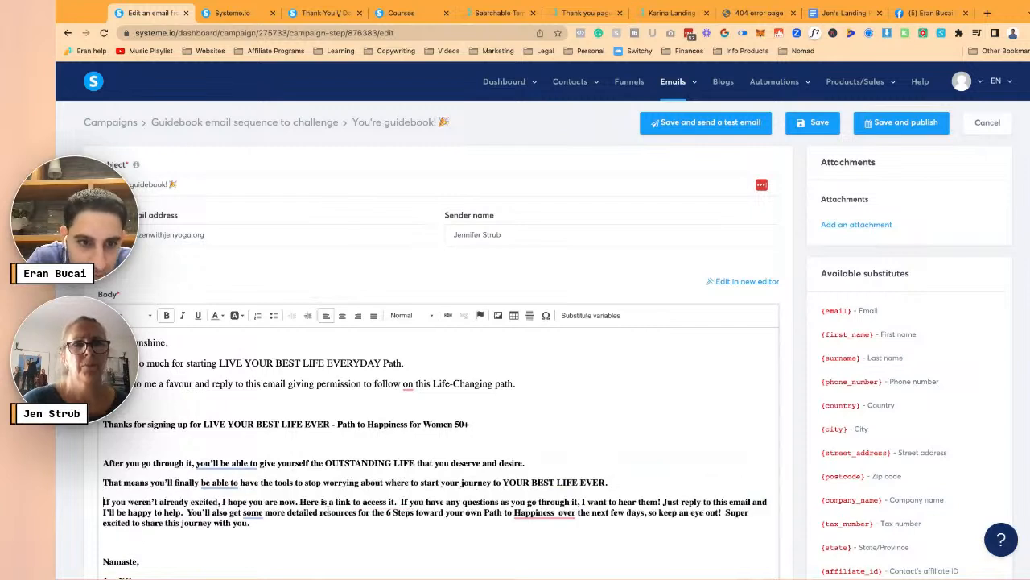
left_click(299, 502)
key("Return")
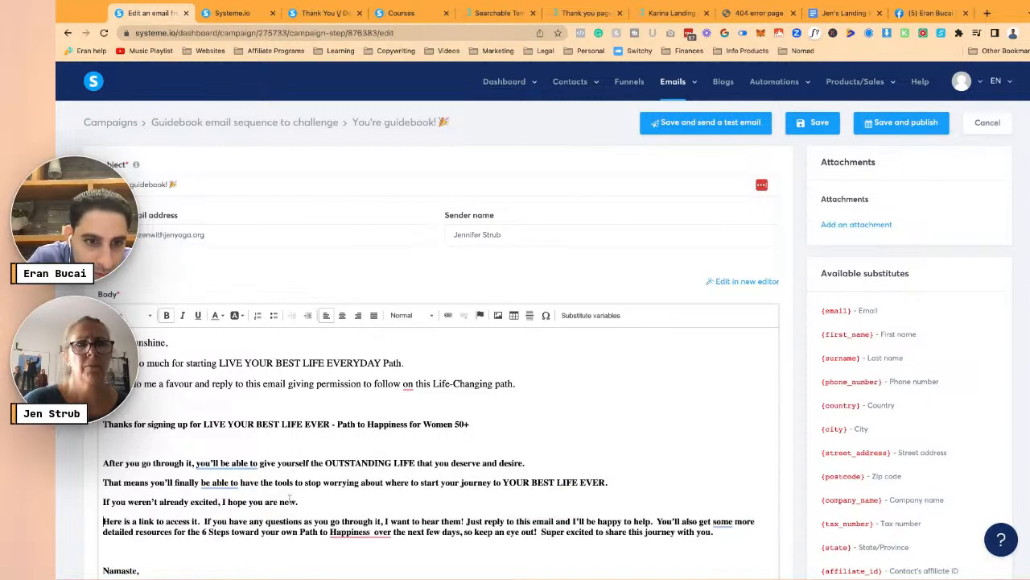
left_click(203, 521)
key("Return")
- Break lines after 'hear them!', 'happy to help.' and 'keep an eye out!'
left_click(365, 540)
key("Return")
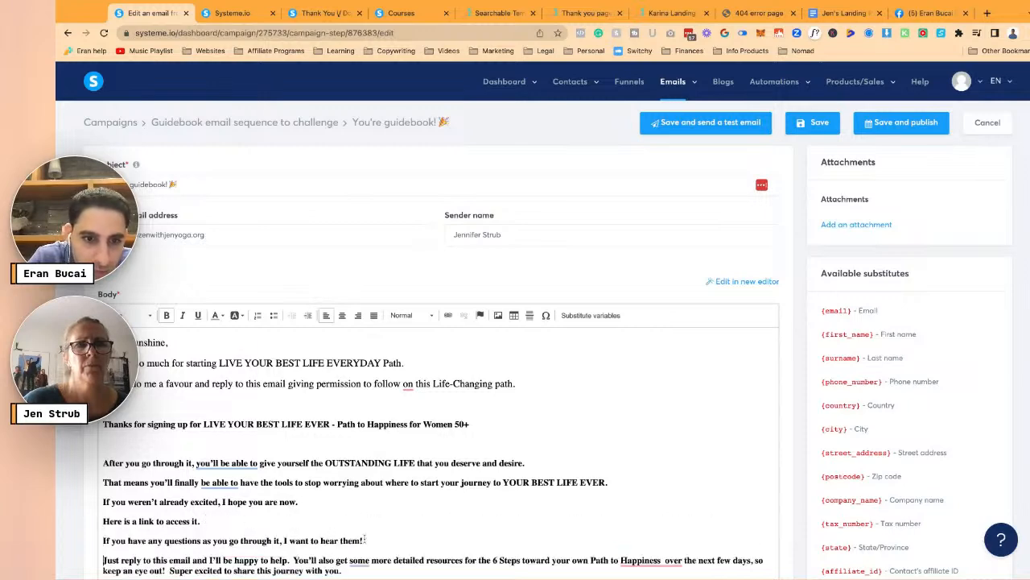
scroll(366, 540, "down", 1)
left_click(291, 521)
key("Return")
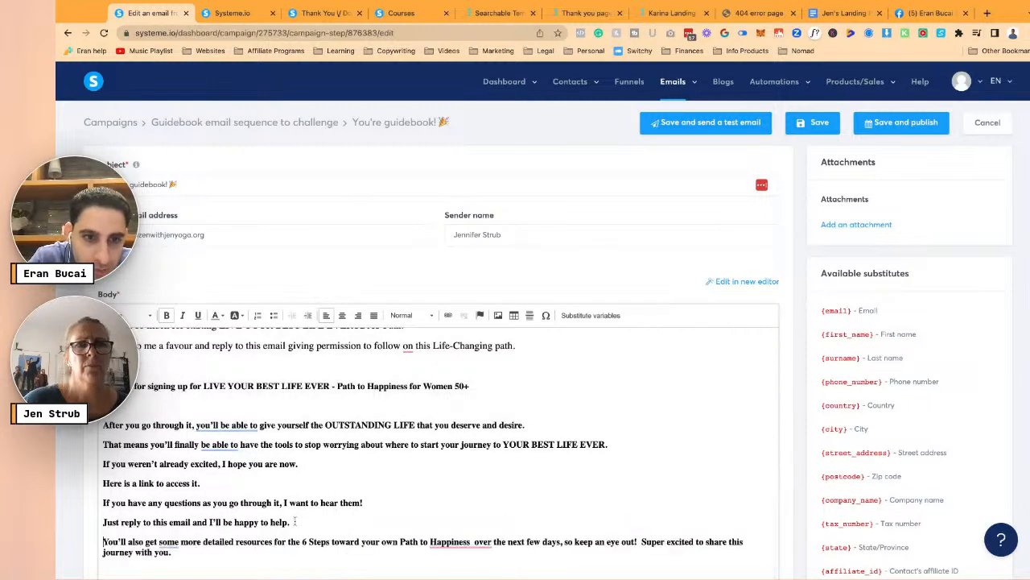
scroll(295, 521, "down", 1)
left_click(639, 521)
key("Return")
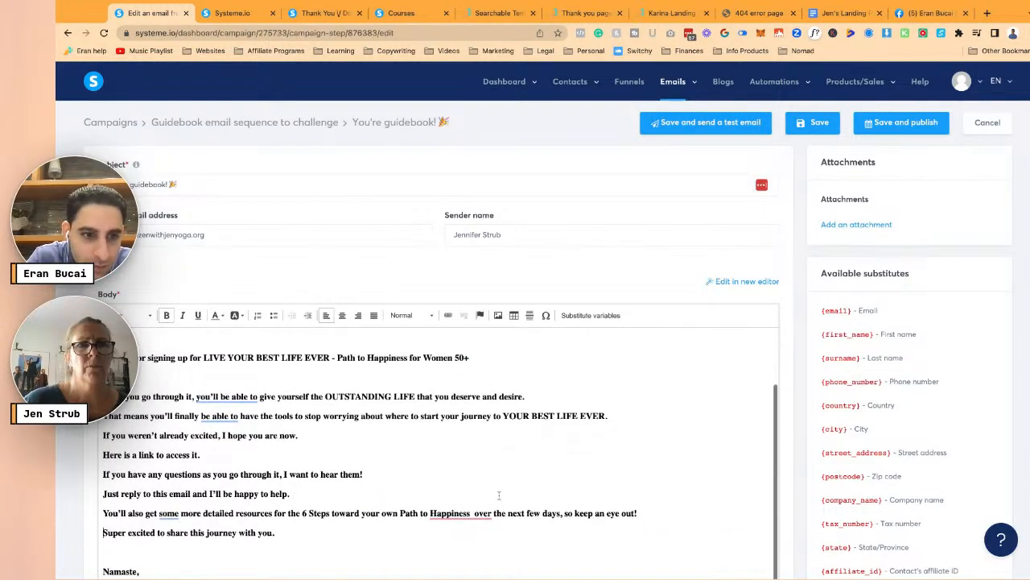
scroll(363, 399, "up", 2)
- Delete the two lines after the greeting and remove bold from the whole body
left_click(364, 399)
key("shift+Up")
key("shift+Up")
key("shift+Up")
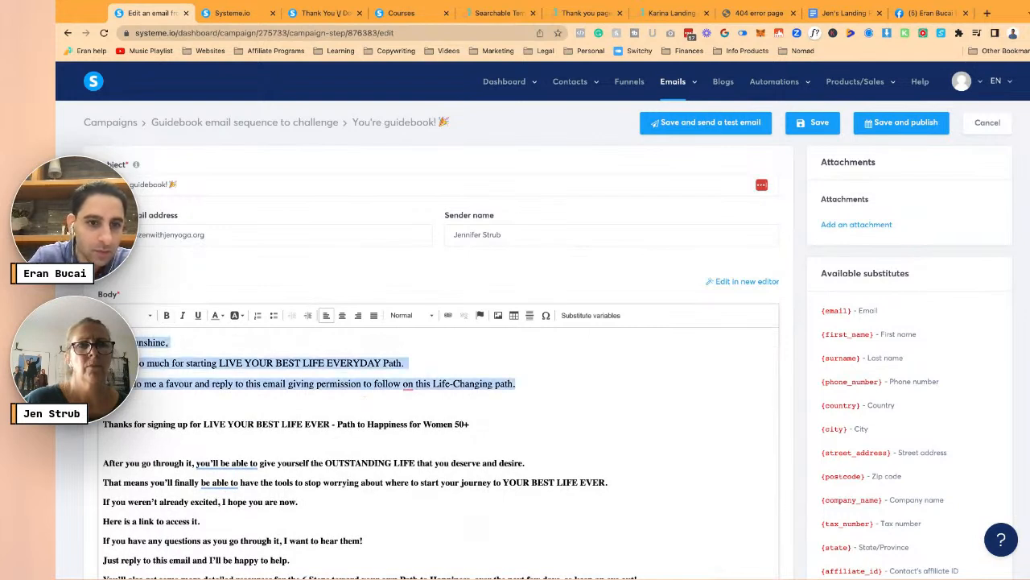
key("BackSpace")
key("BackSpace")
key("ctrl+a")
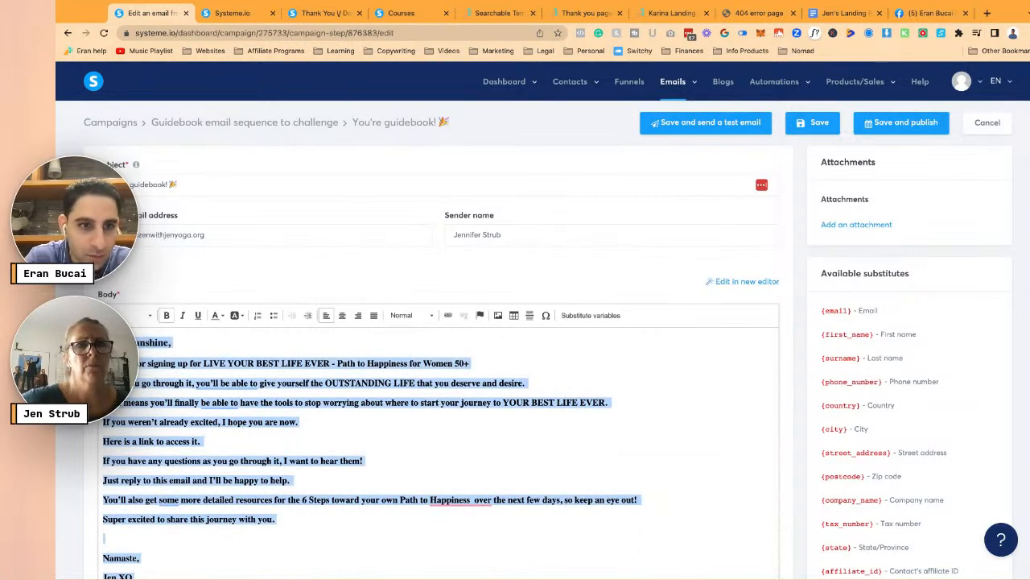
key("ctrl+b")
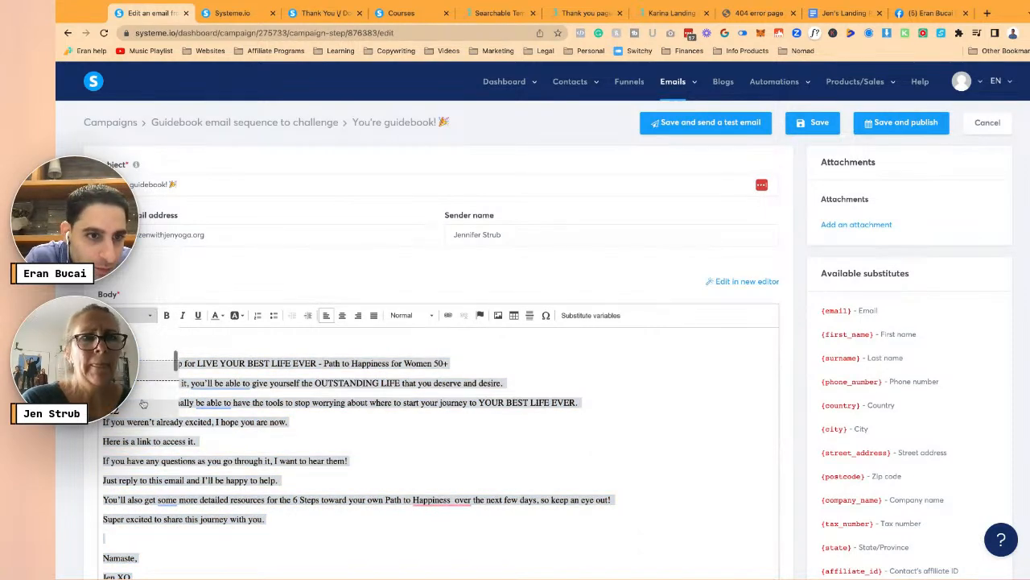
key("ctrl+z")
left_click(223, 401)
scroll(225, 402, "down", 1)
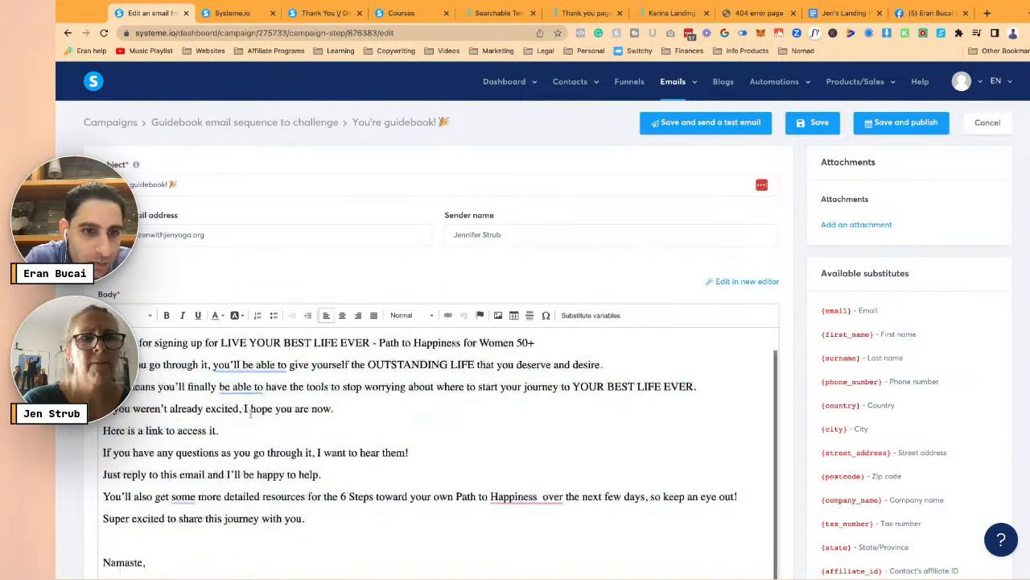
left_click(286, 434)
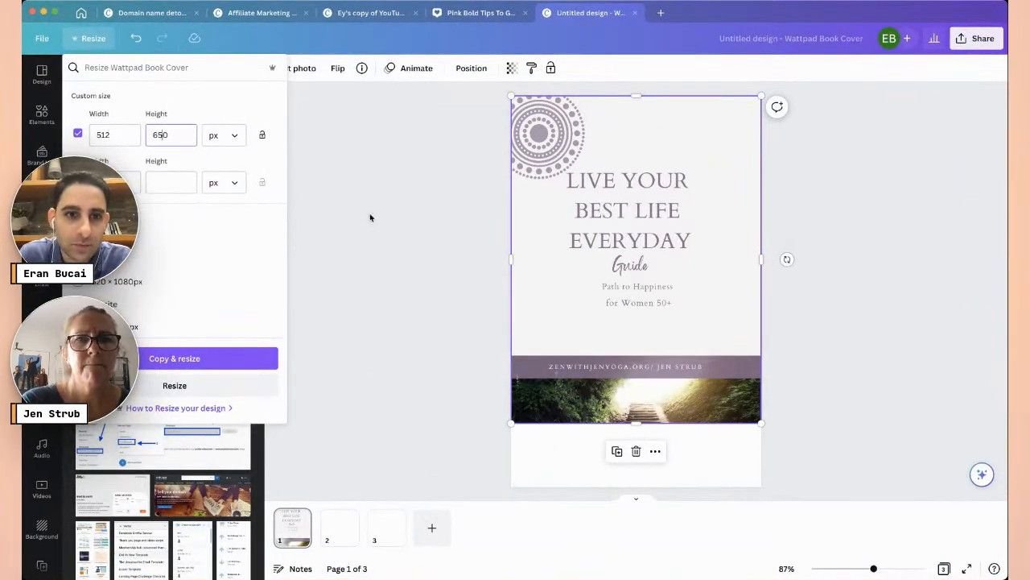
- Resize the design to 512 × 650 px and stretch the cover image to about 497 × 650
left_click(193, 385)
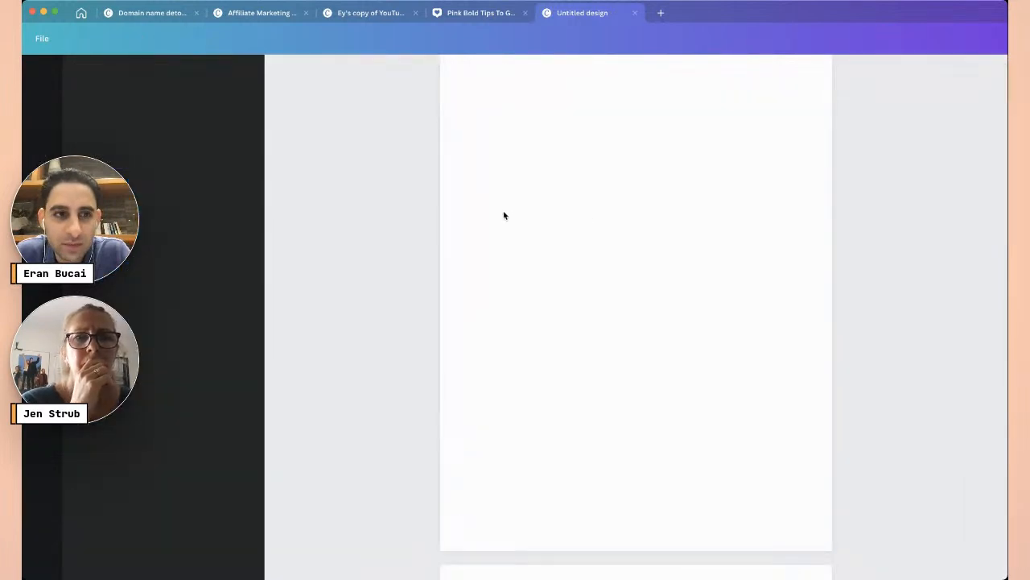
left_click(564, 239)
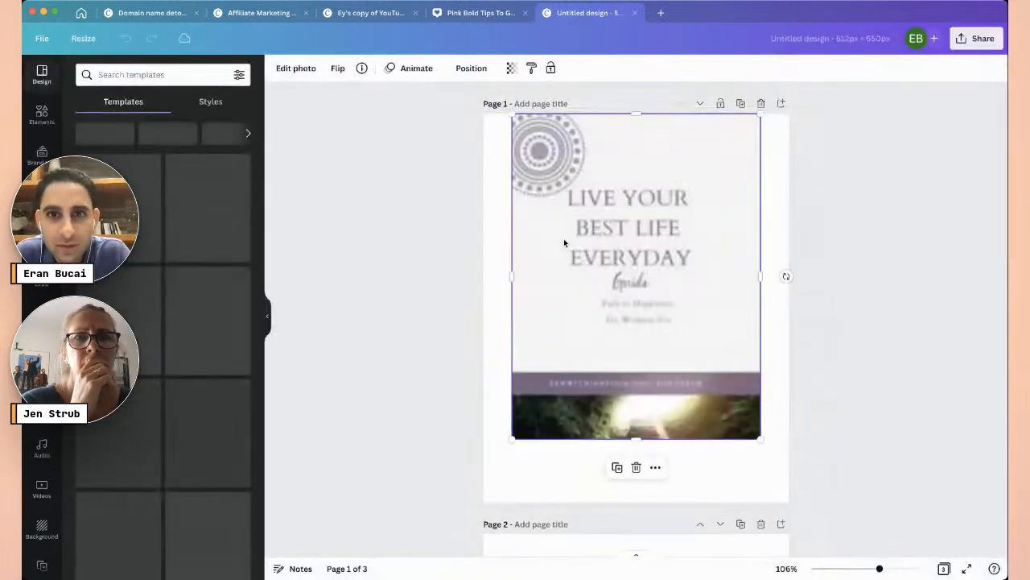
left_click_drag(732, 442, 778, 502)
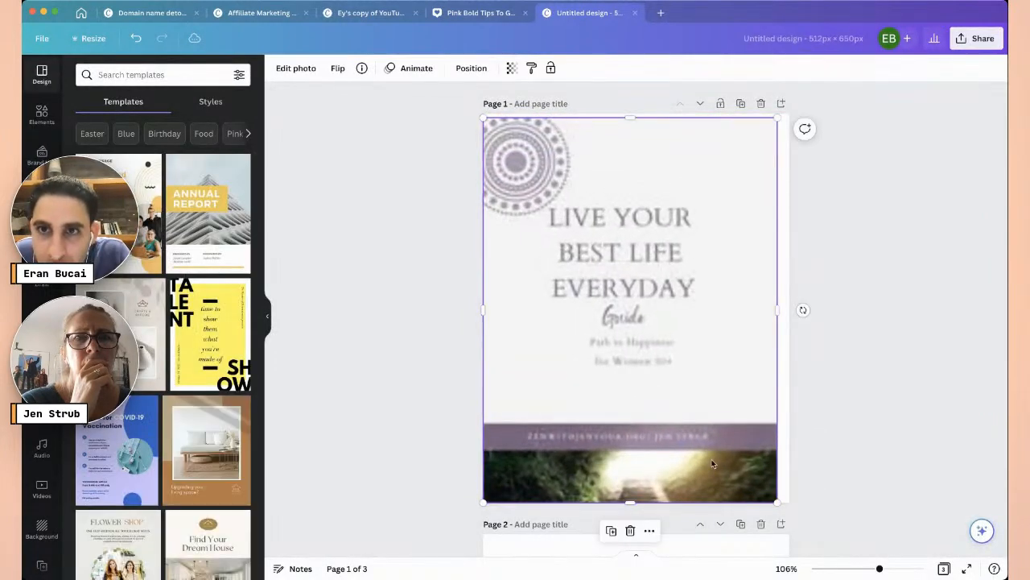
left_click_drag(741, 394, 741, 389)
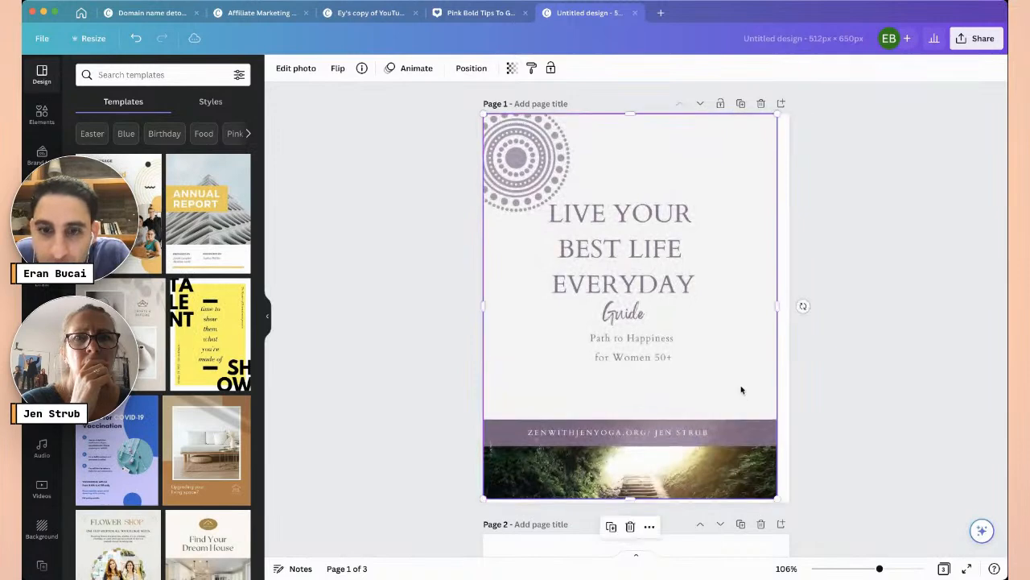
left_click_drag(777, 499, 785, 502)
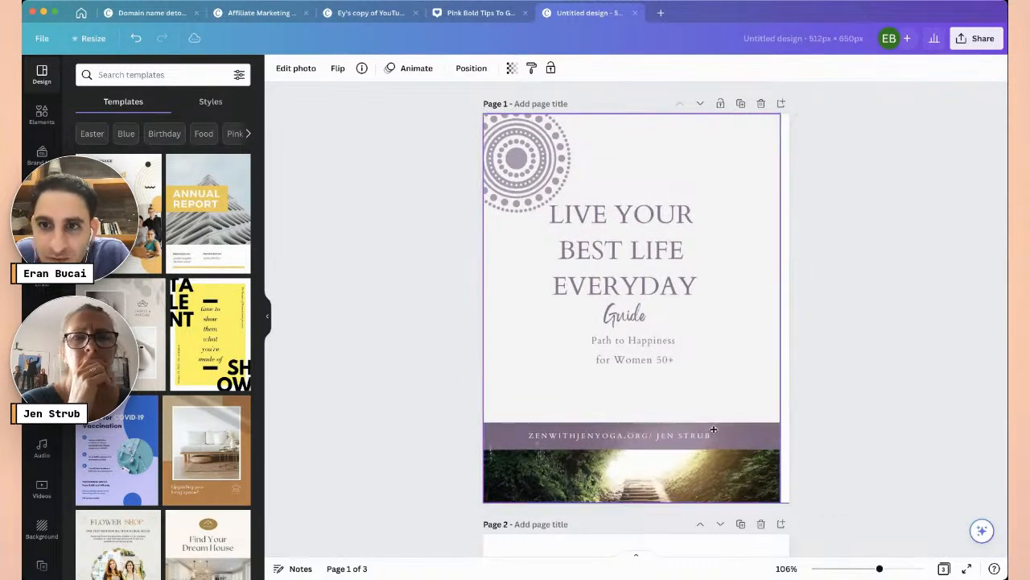
- Change the design width to 500 px
left_click(90, 38)
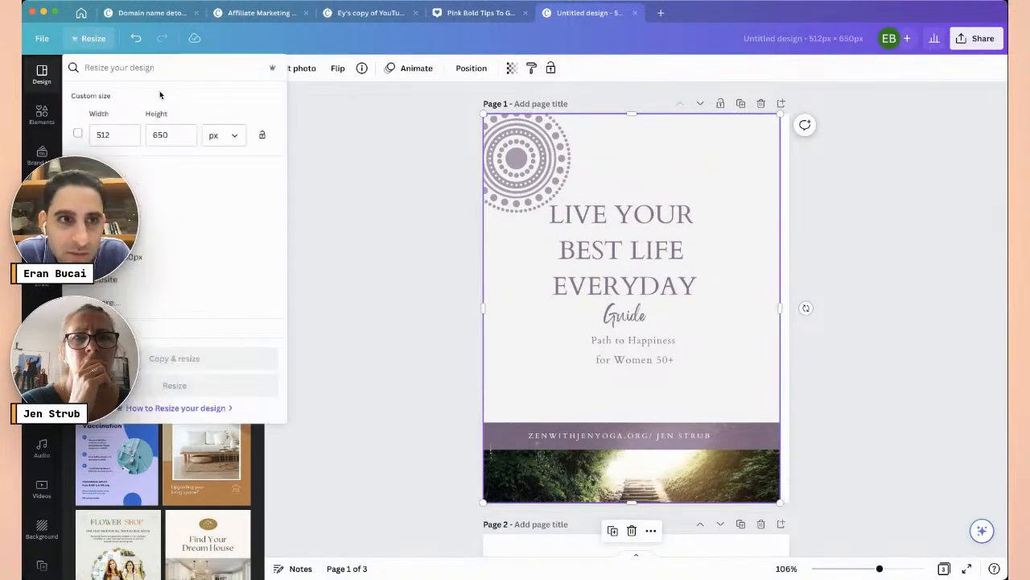
left_click(117, 134)
key("BackSpace")
key("BackSpace")
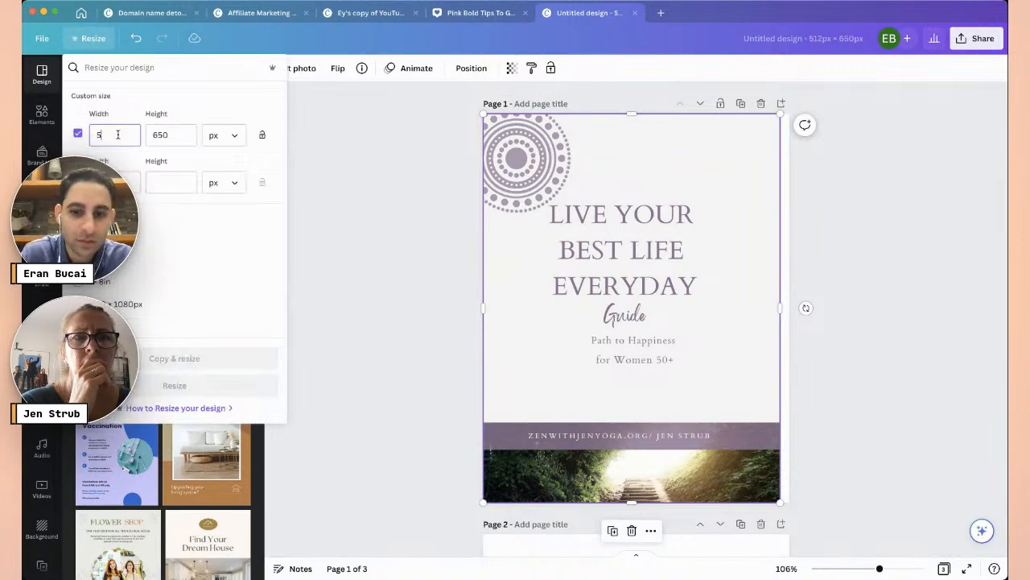
type("00")
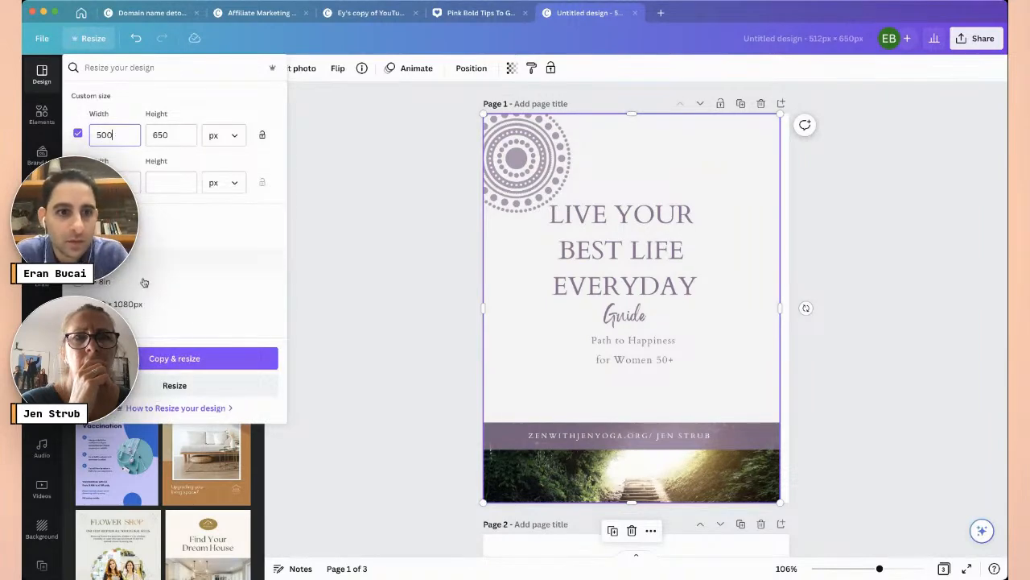
left_click(173, 385)
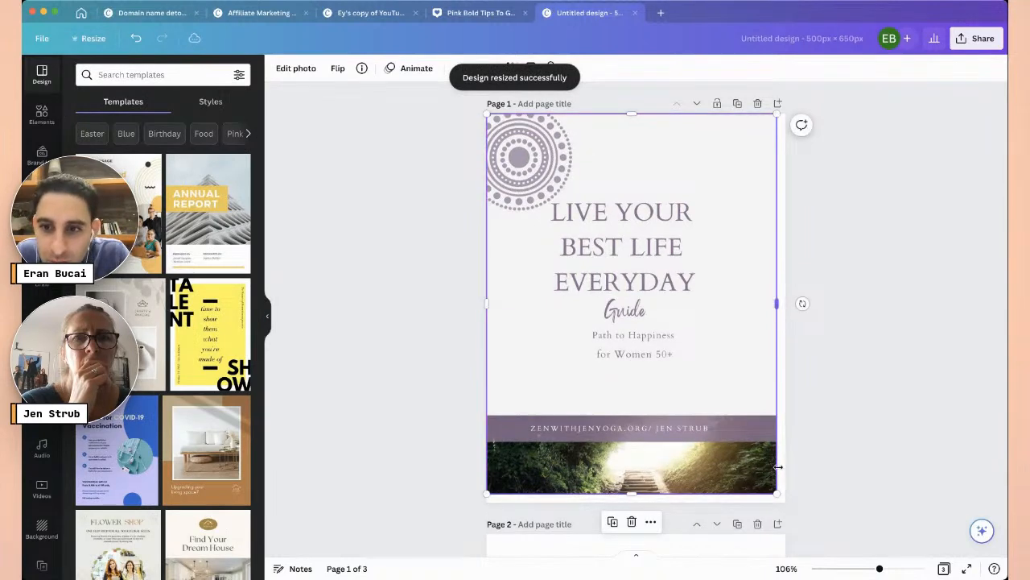
- Scale and centre the cover image so it fills page 1
left_click_drag(774, 492, 784, 503)
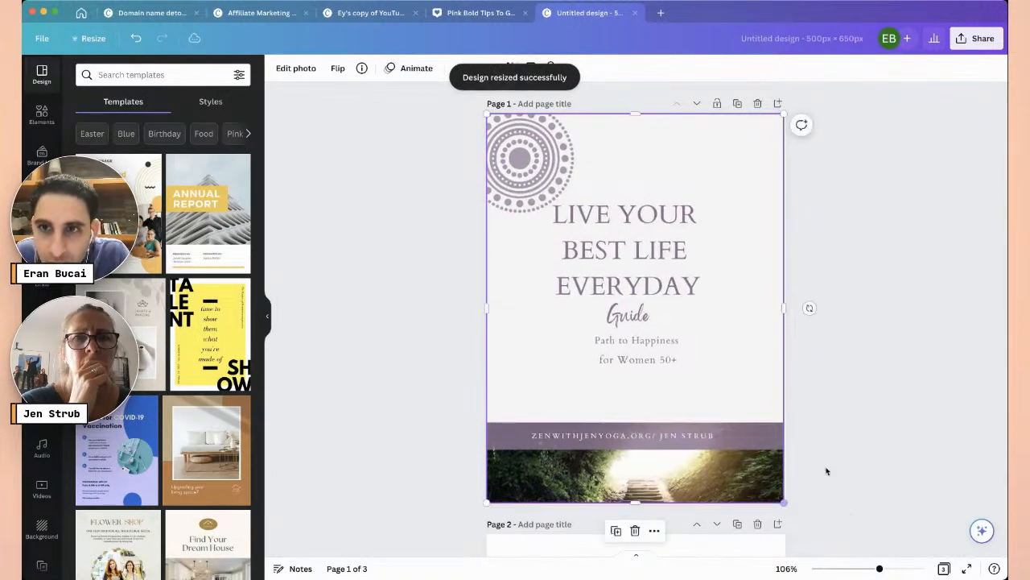
left_click_drag(761, 454, 761, 448)
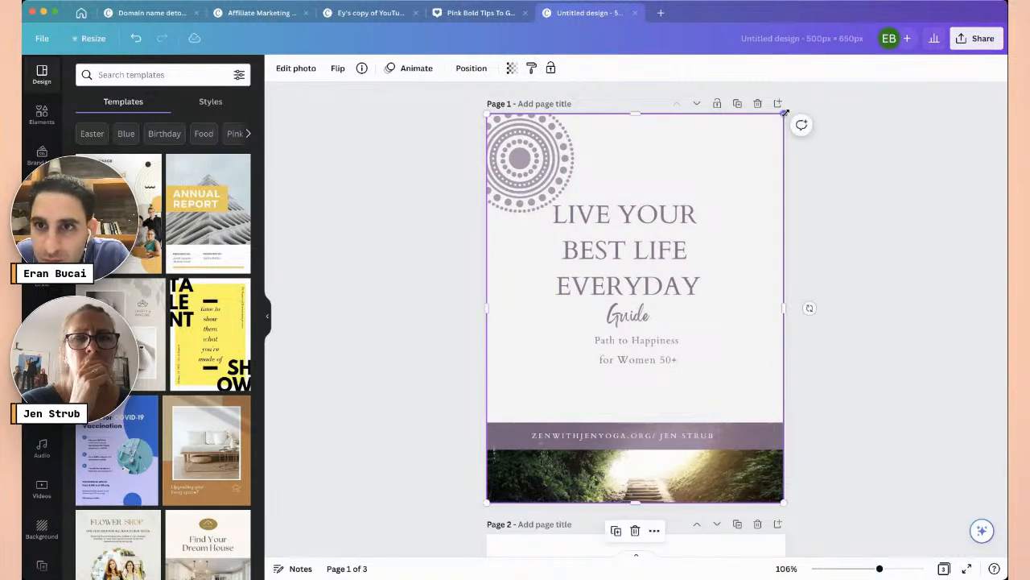
left_click_drag(783, 501, 785, 505)
- Add the Hey, I'm Jen upload to page 2 and stretch it from the top-left to fill the page
left_click(833, 460)
scroll(522, 403, "down", 3)
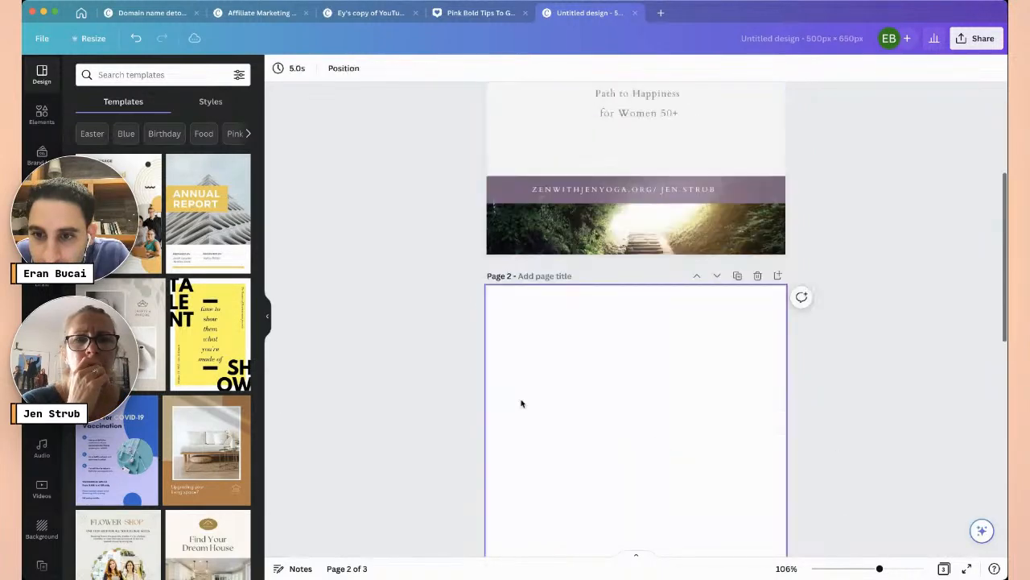
left_click(42, 195)
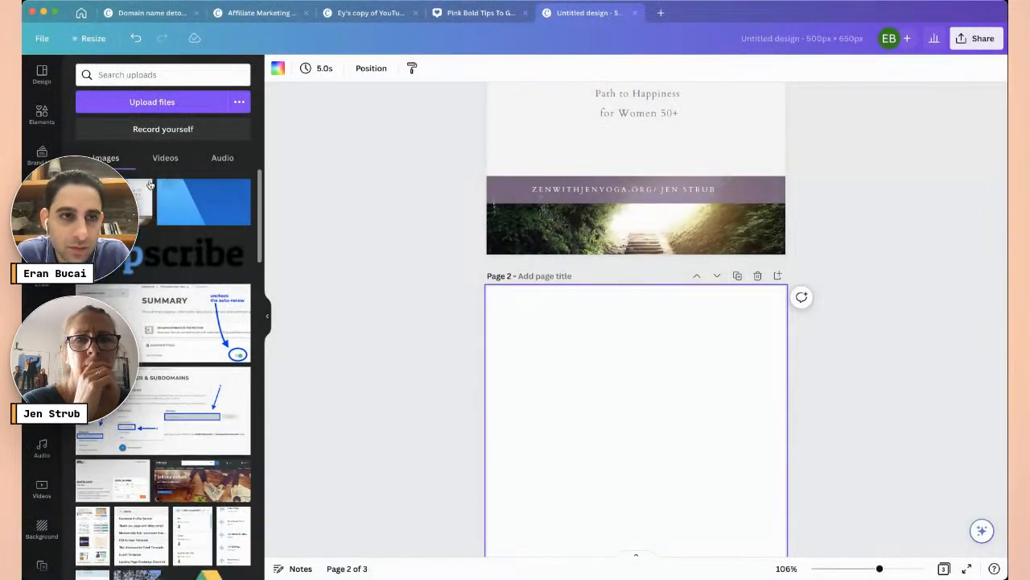
left_click(95, 201)
scroll(410, 354, "down", 4)
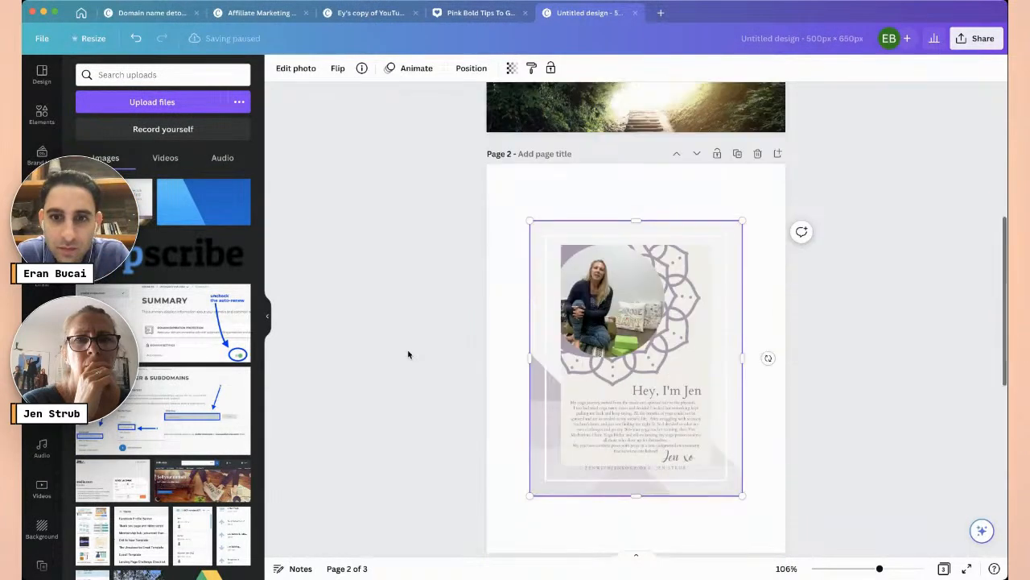
scroll(599, 229, "up", 2)
scroll(599, 229, "up", 1)
left_click_drag(599, 229, 556, 171)
left_click_drag(699, 394, 797, 493)
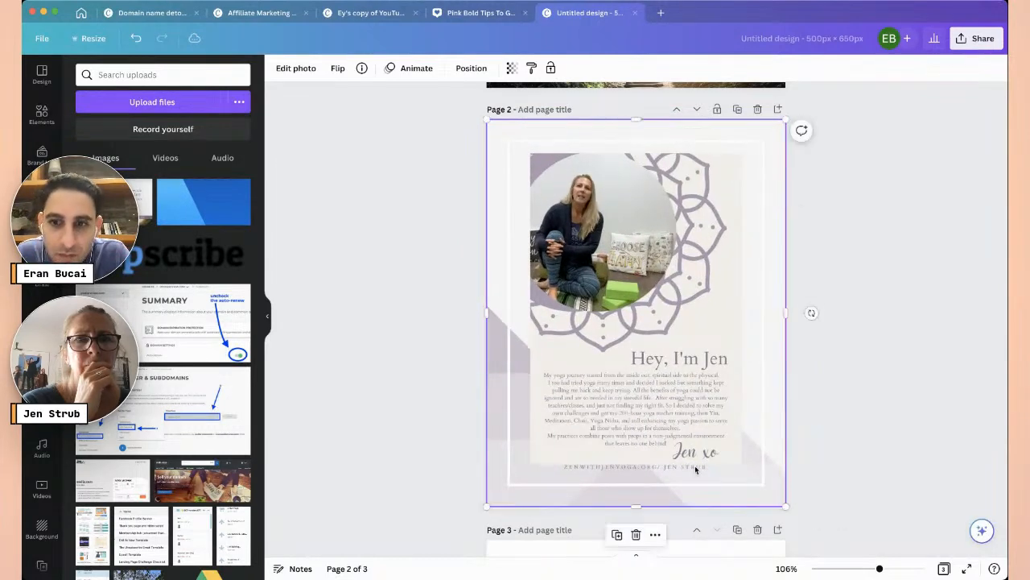
- Place the Path to Happiness image on page 3 and stretch it from the top-left to fill the page
scroll(524, 432, "down", 3)
left_click(527, 443)
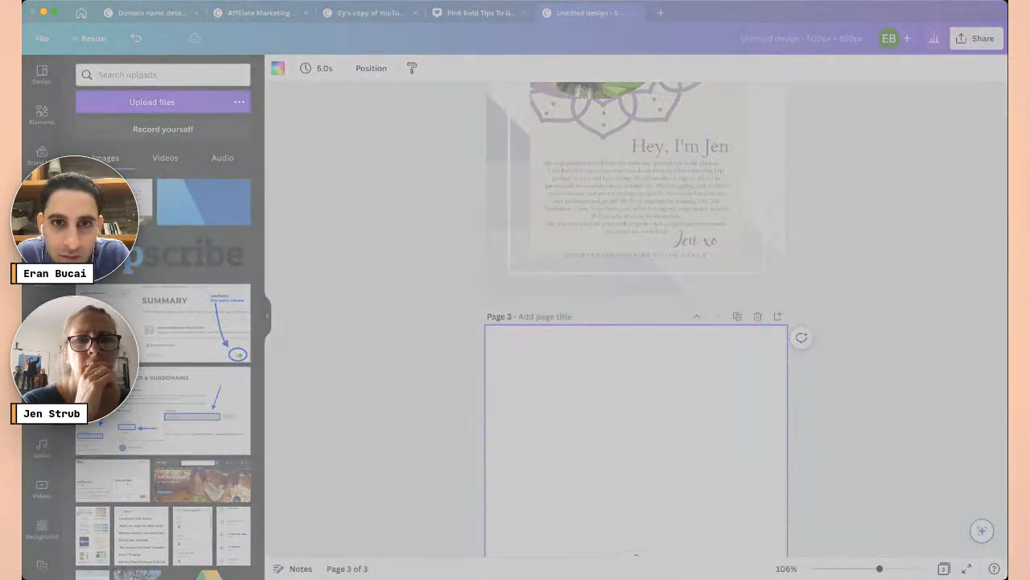
scroll(823, 401, "down", 5)
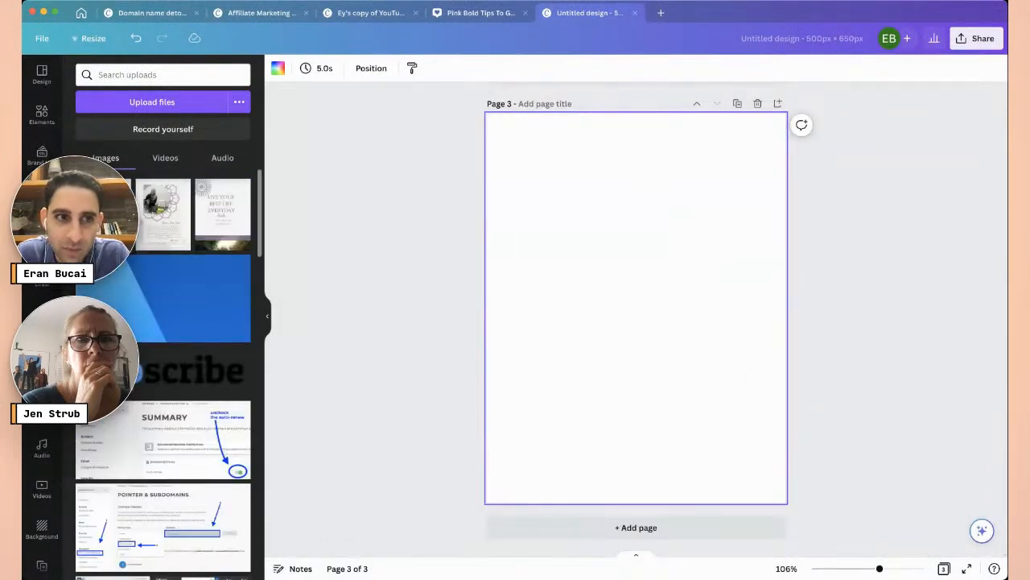
left_click(112, 222)
left_click_drag(653, 332, 620, 254)
left_click_drag(699, 388, 785, 499)
left_click(822, 480)
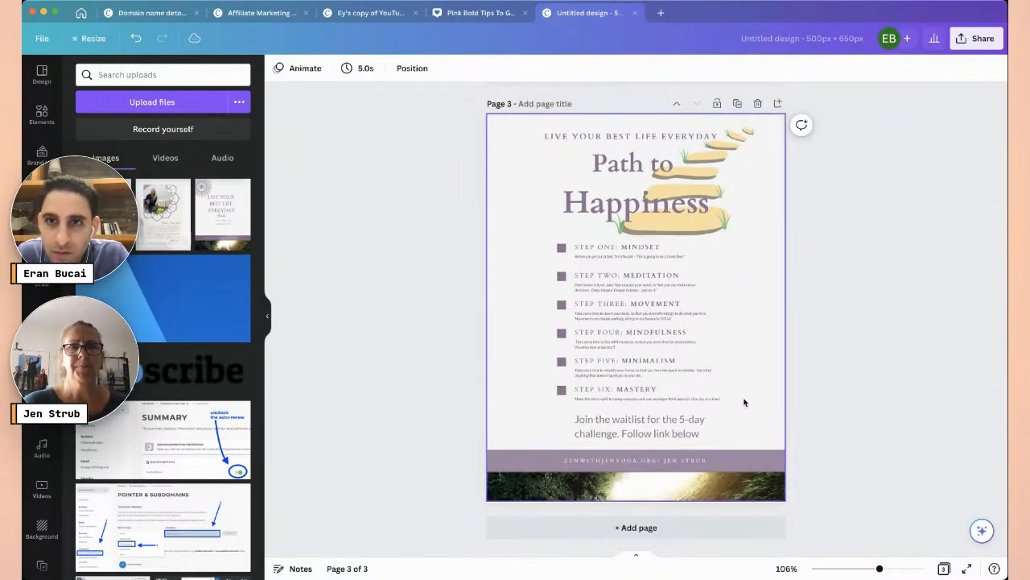
scroll(931, 219, "up", 10)
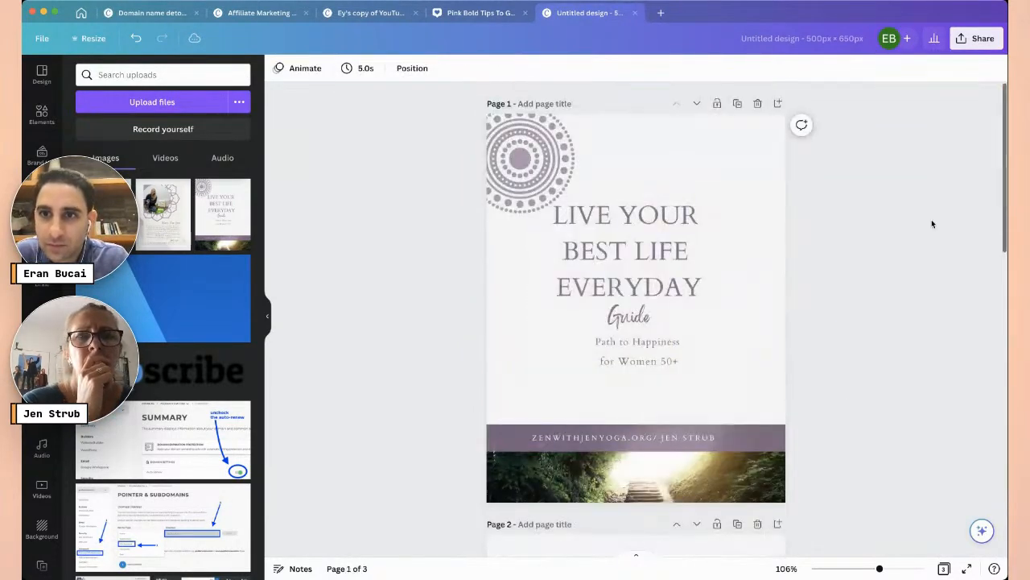
- Download the guidebook design as PDF Standard instead of PNG, including all 3 pages
scroll(932, 222, "down", 5)
scroll(931, 224, "up", 5)
left_click(976, 38)
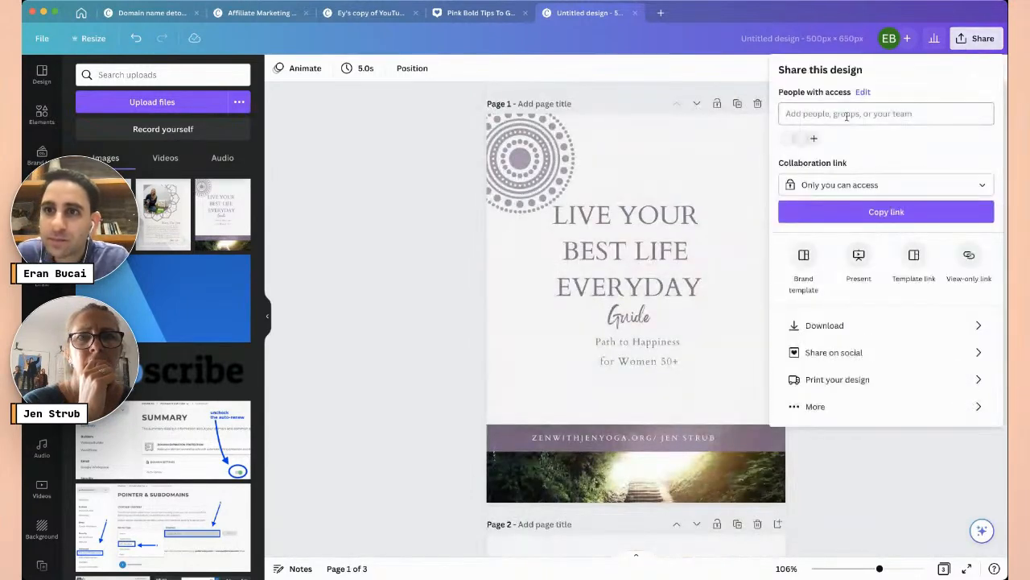
left_click(829, 325)
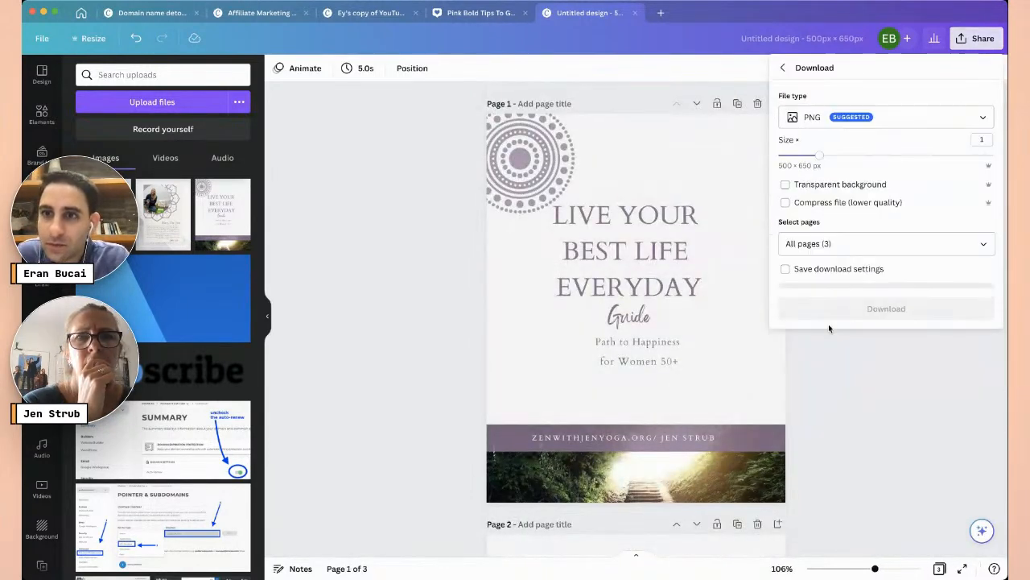
left_click(810, 116)
left_click(821, 184)
left_click(816, 119)
left_click(817, 219)
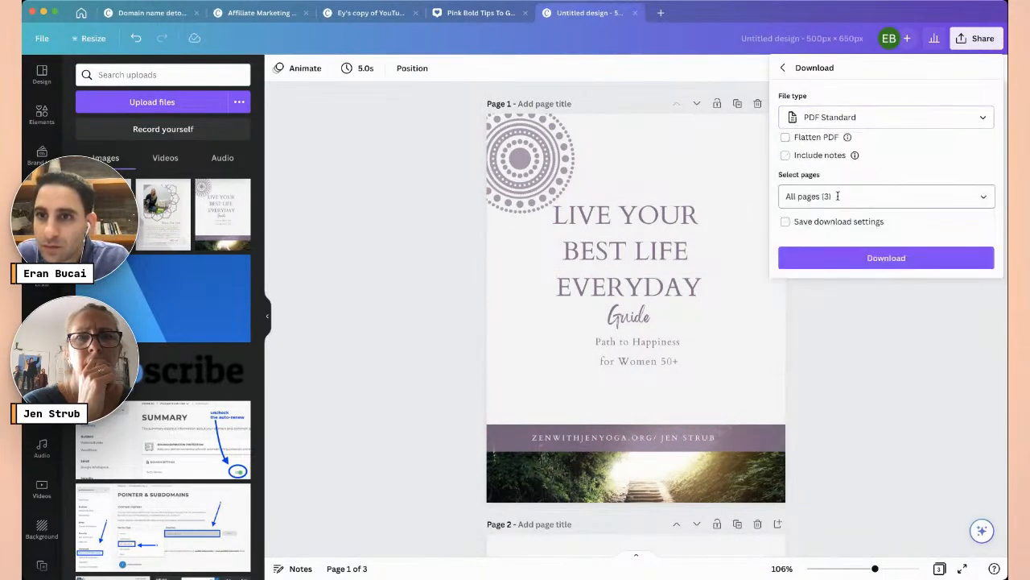
left_click(884, 258)
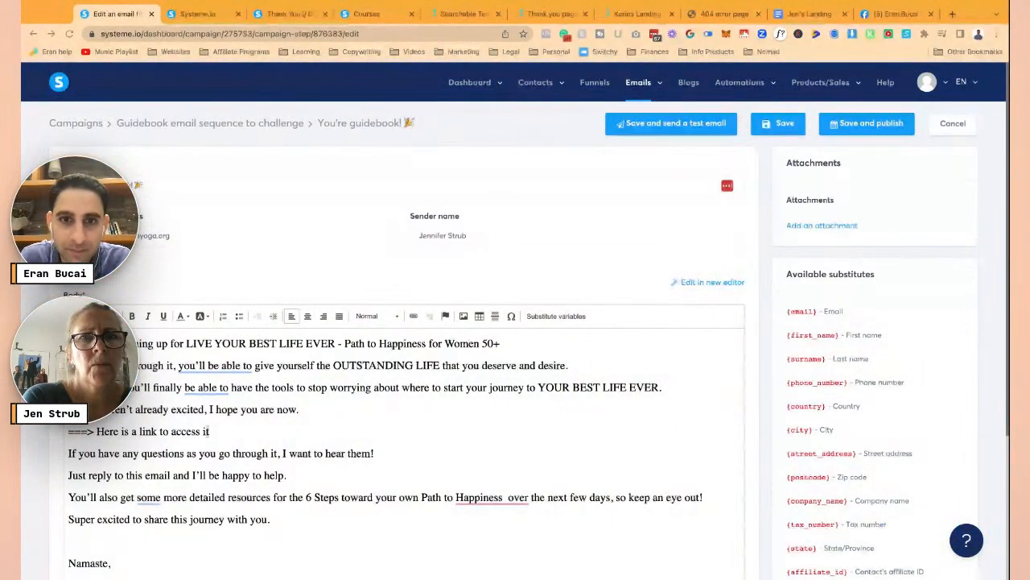
- Check the Link dialog for the 'Here is a link to access it' line without linking, then add an attachment
left_click_drag(187, 432, 217, 433)
triple_click(217, 433)
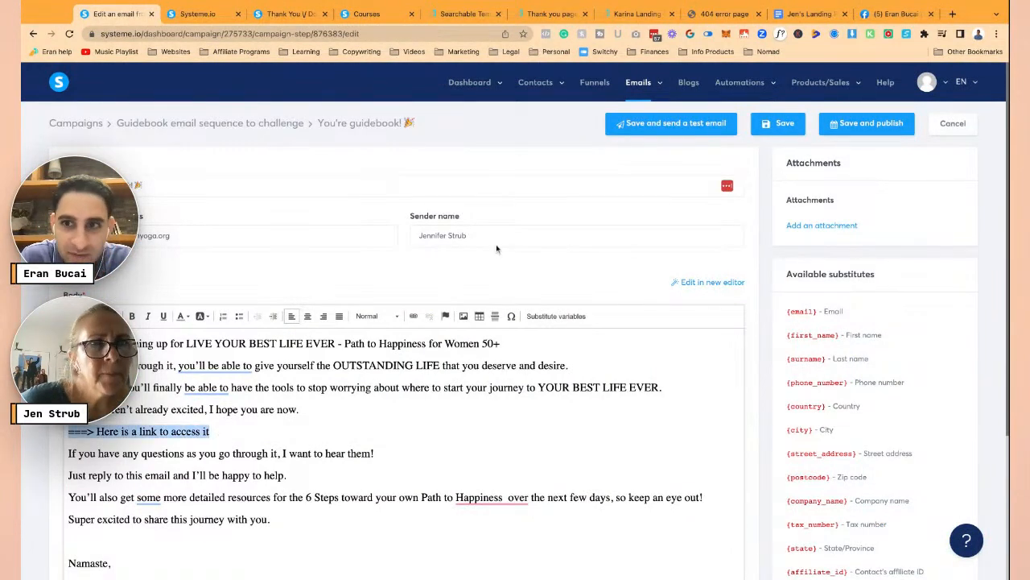
left_click(415, 317)
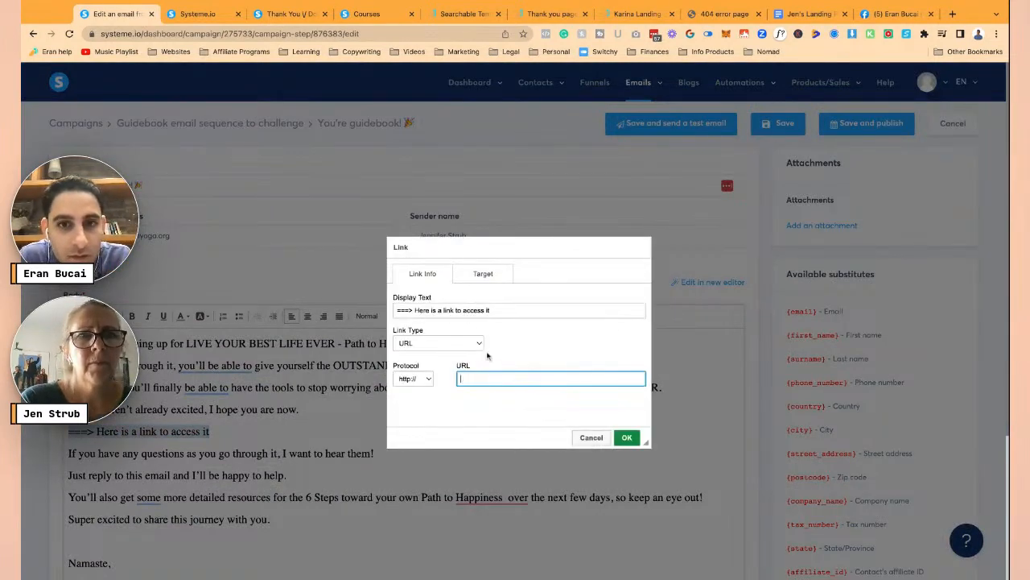
left_click(457, 343)
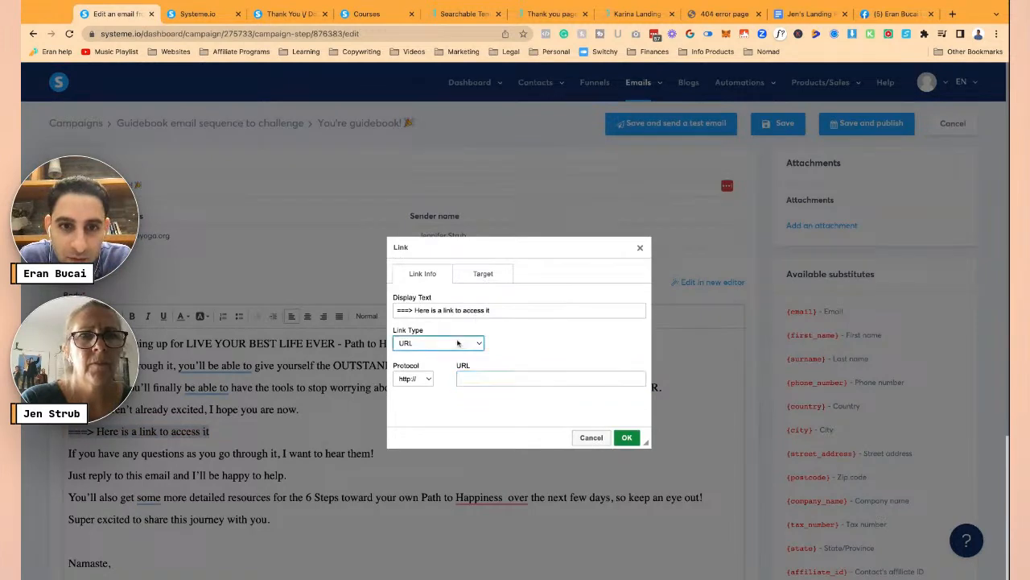
left_click(483, 274)
left_click(423, 273)
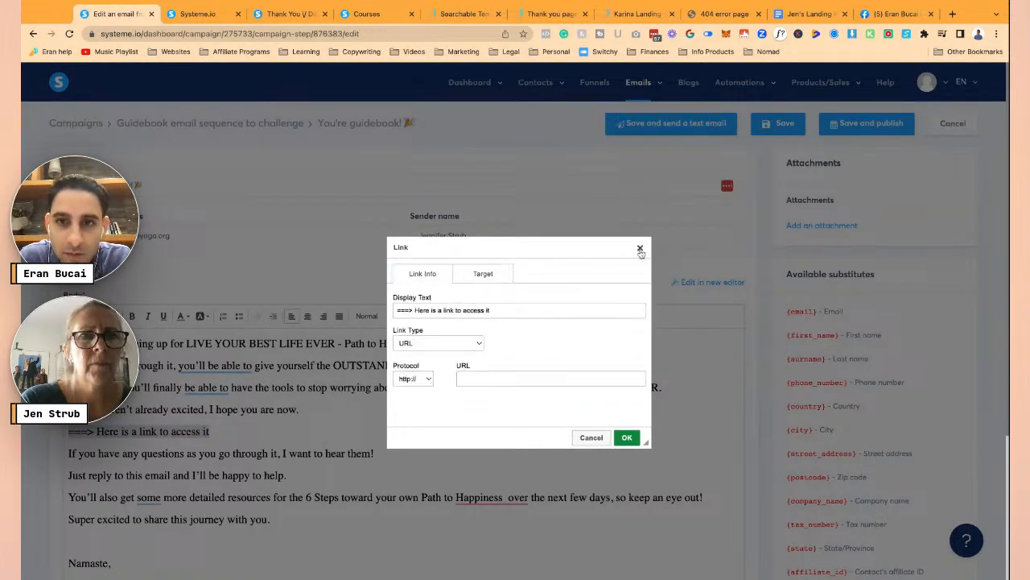
left_click(640, 248)
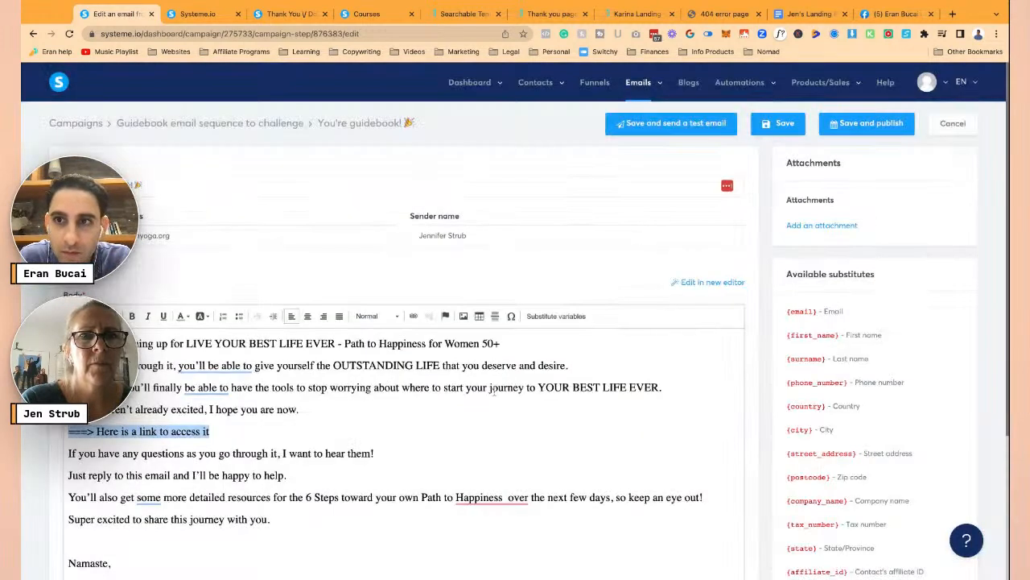
left_click(805, 226)
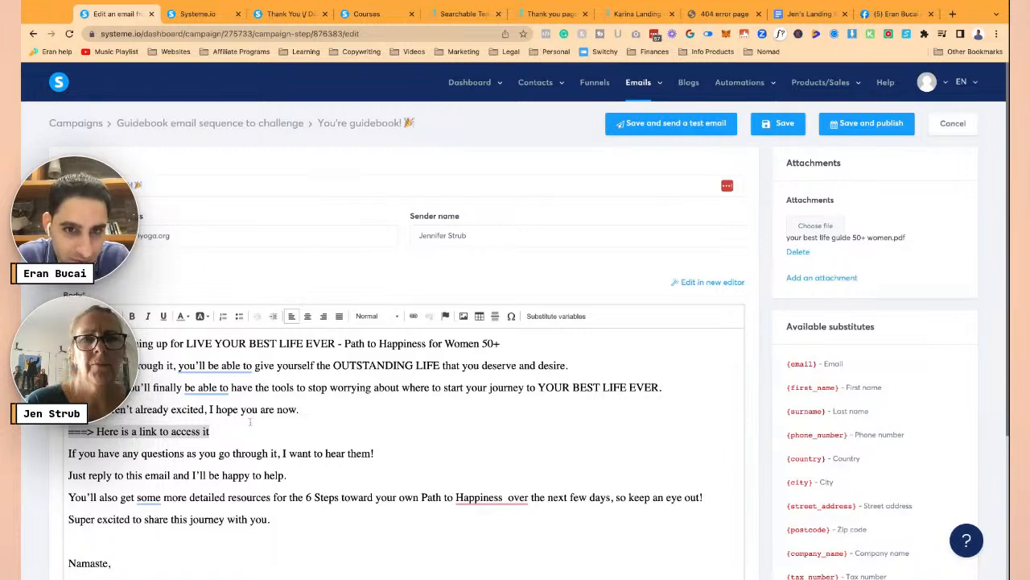
- Insert an empty line above the 'Namaste,' sign-off
scroll(254, 427, "down", 3)
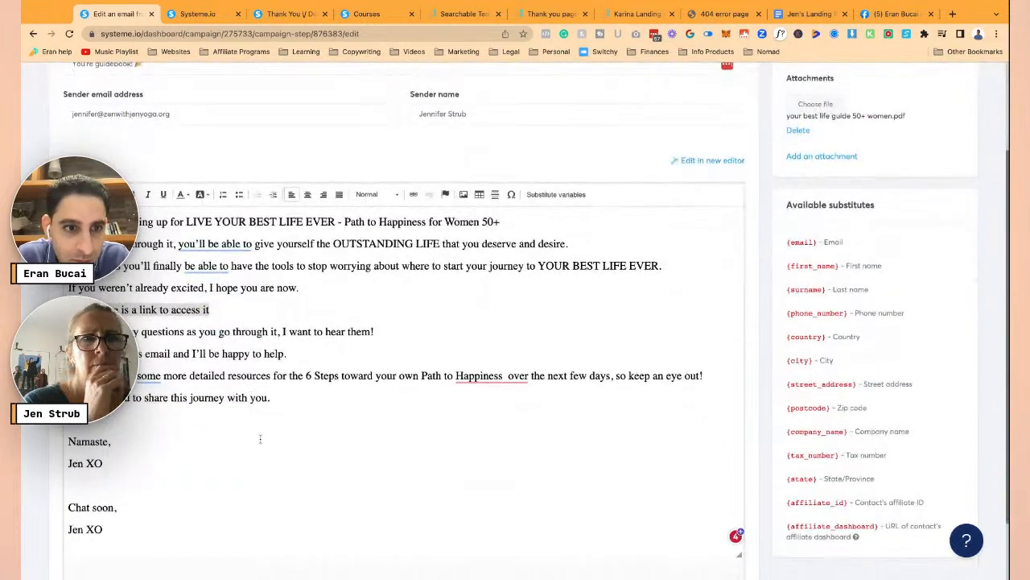
left_click(259, 420)
key("Return")
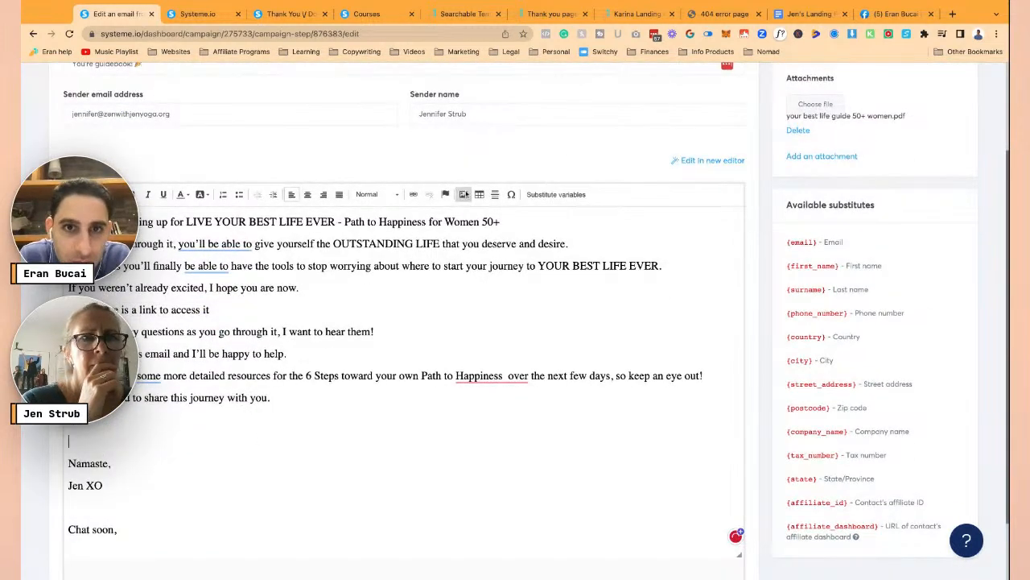
- Upload the guide PDF through Image Properties, then cancel the image insertion
left_click(464, 194)
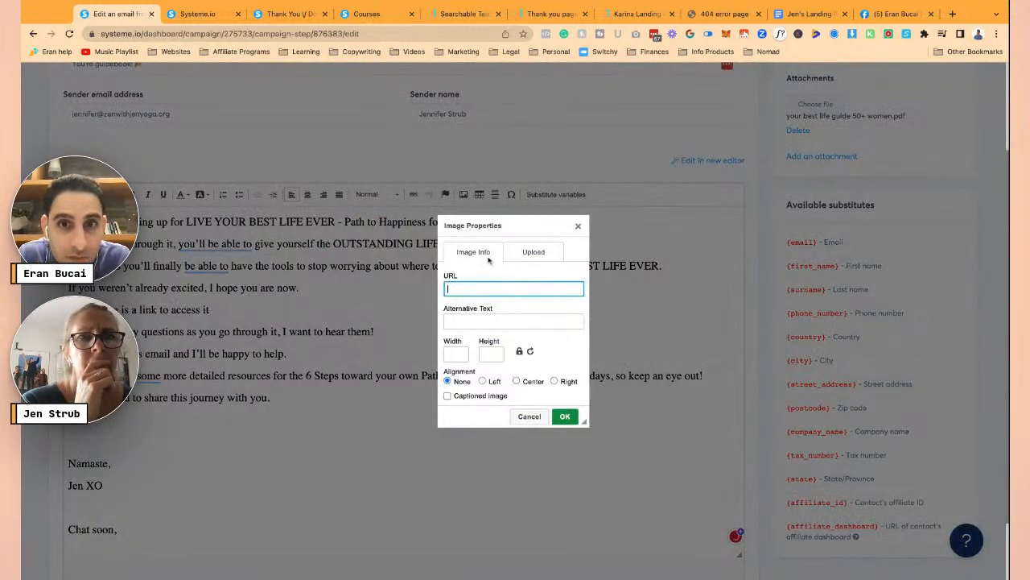
left_click(535, 249)
left_click(473, 285)
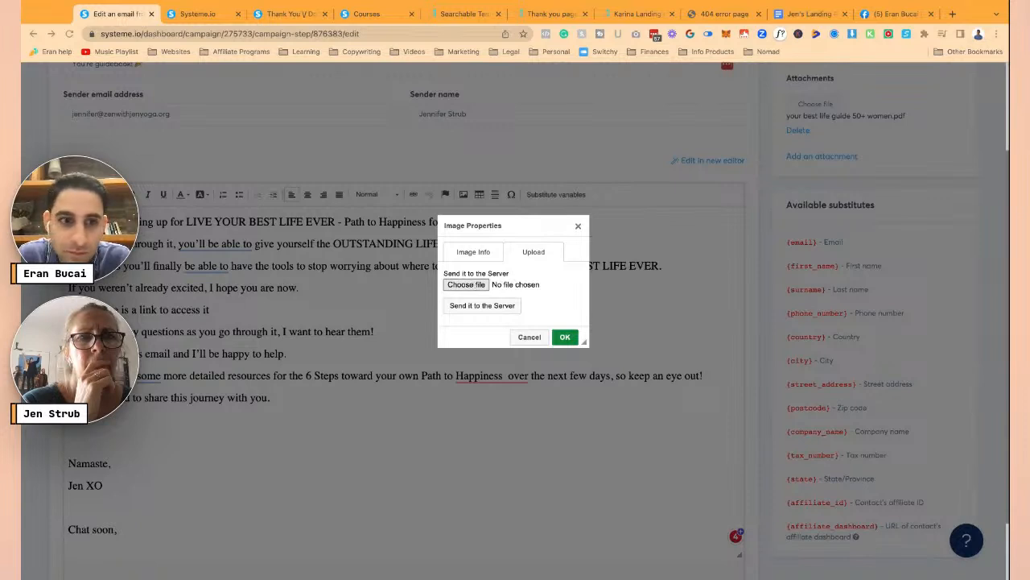
key("Return")
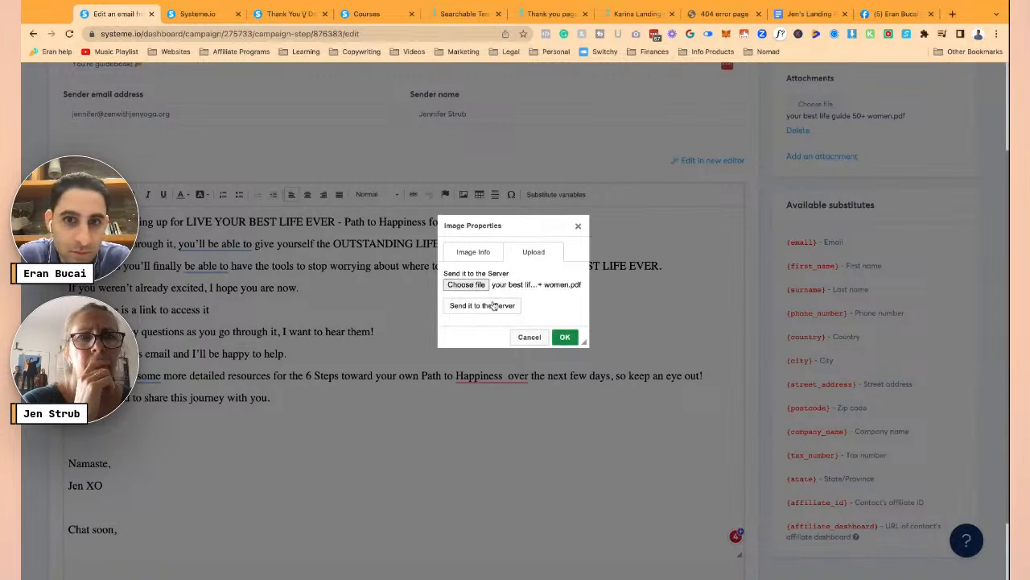
left_click(494, 308)
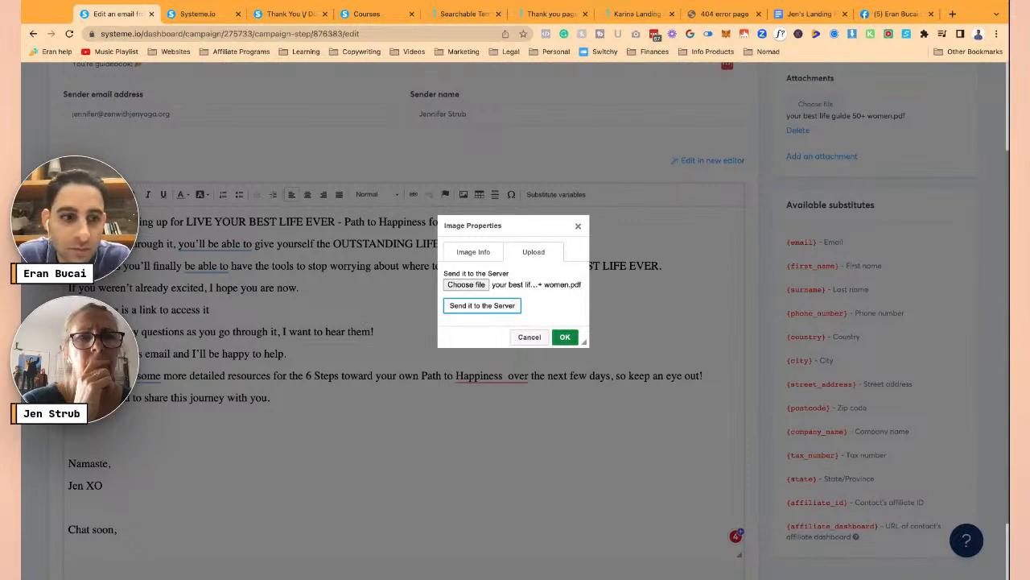
left_click(562, 333)
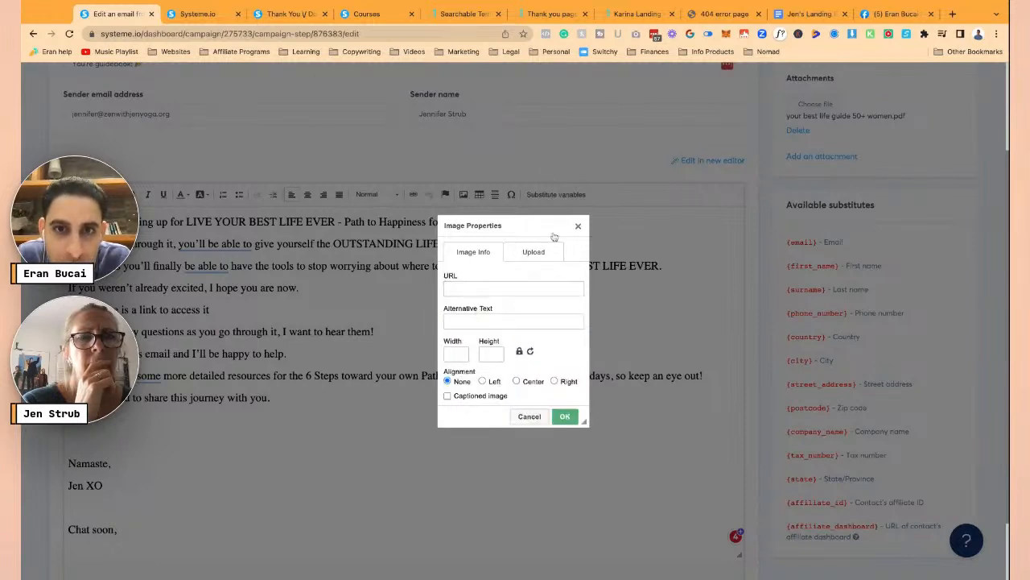
left_click(578, 228)
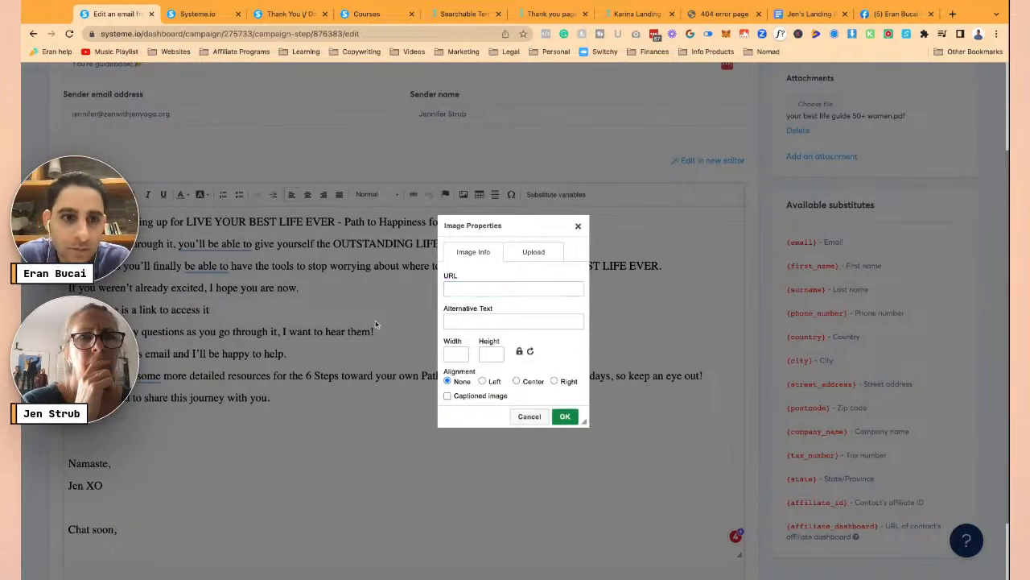
left_click(530, 416)
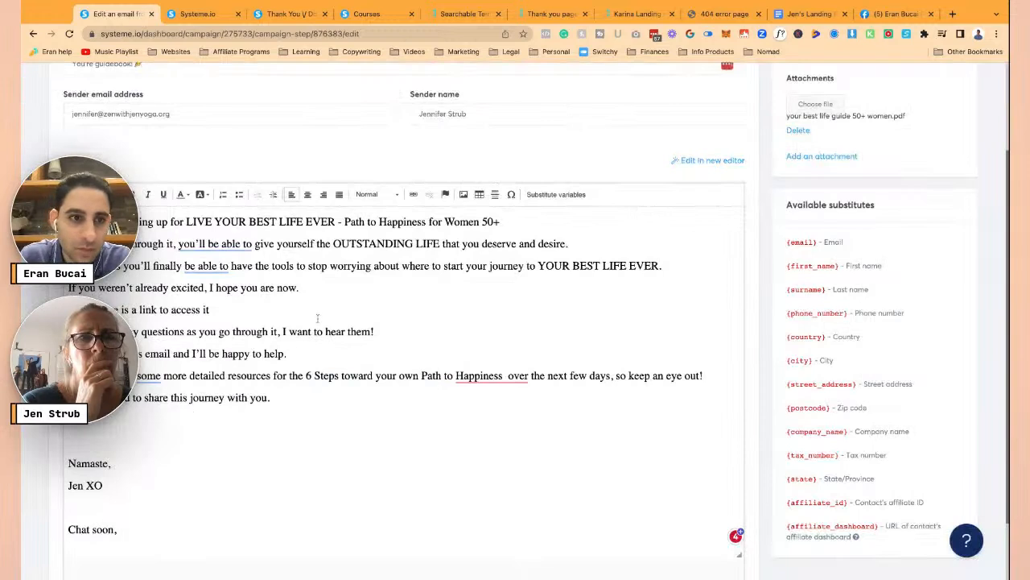
- Switch to the funnel step tab and open the Thanks page in the page editor
left_click(197, 14)
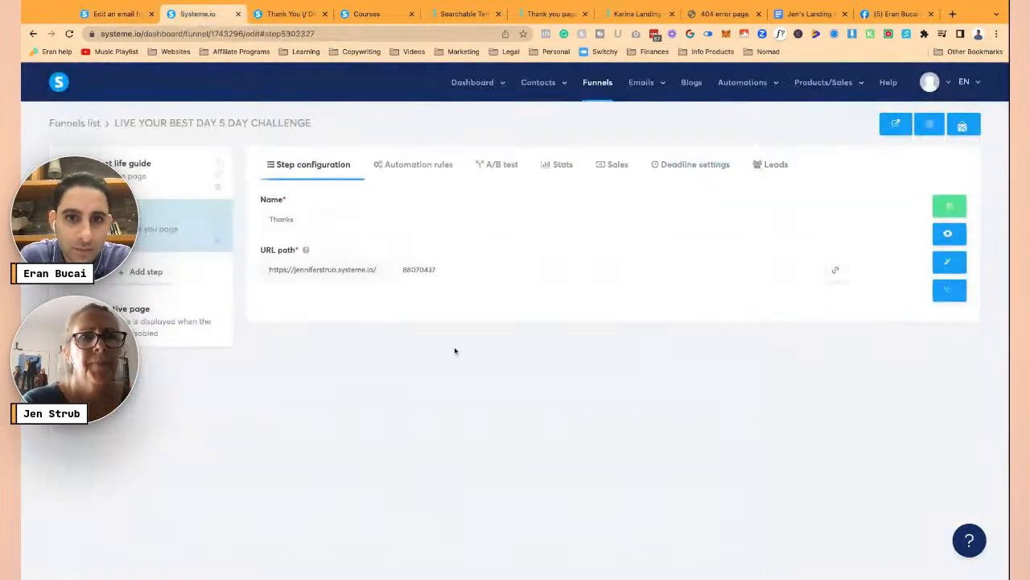
left_click(947, 262)
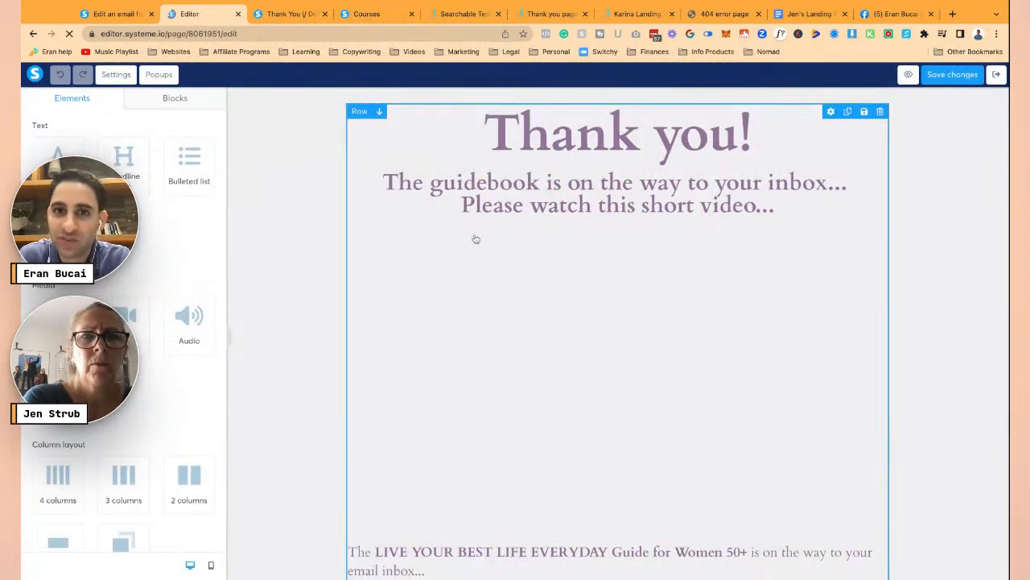
- Select the words 'spam and trash' in the page's main text block, then deselect it
scroll(544, 362, "down", 5)
left_click(547, 410)
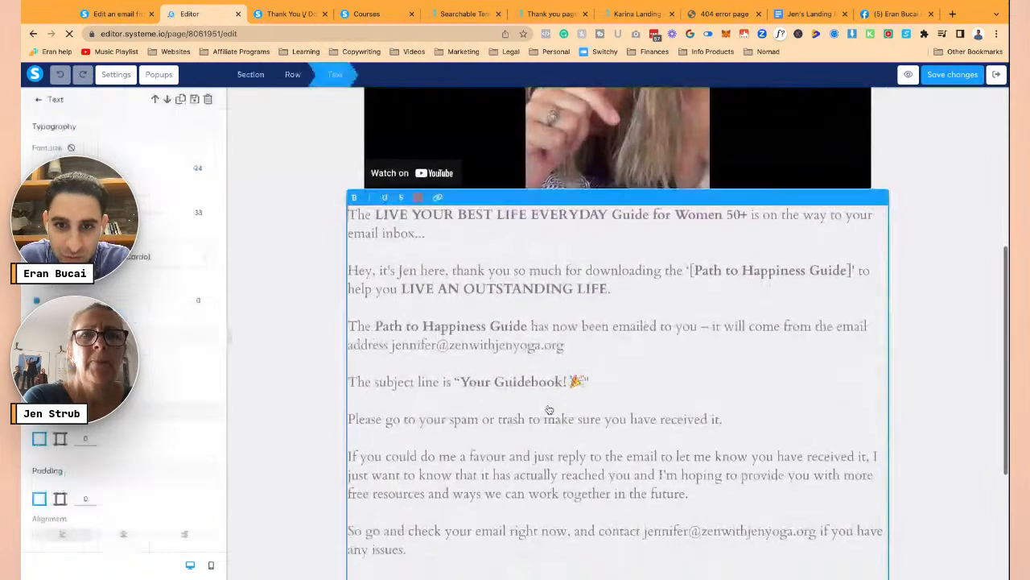
scroll(548, 410, "down", 2)
left_click_drag(502, 468, 422, 468)
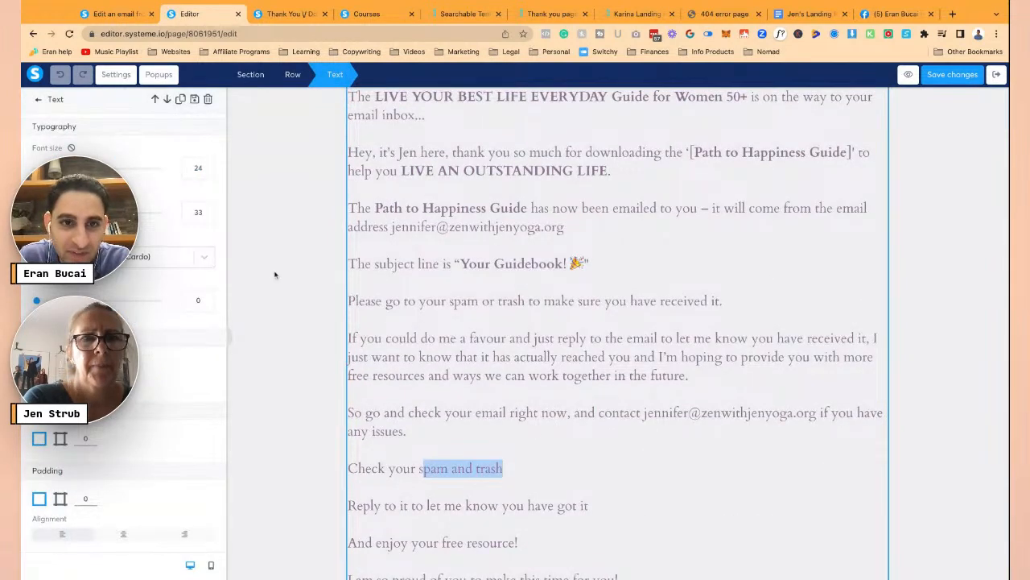
left_click(275, 275)
scroll(275, 275, "up", 6)
- Add a Text block under the subheading and upload the guide PDF through its link file library
left_click_drag(58, 161, 564, 229)
left_click(444, 246)
triple_click(451, 248)
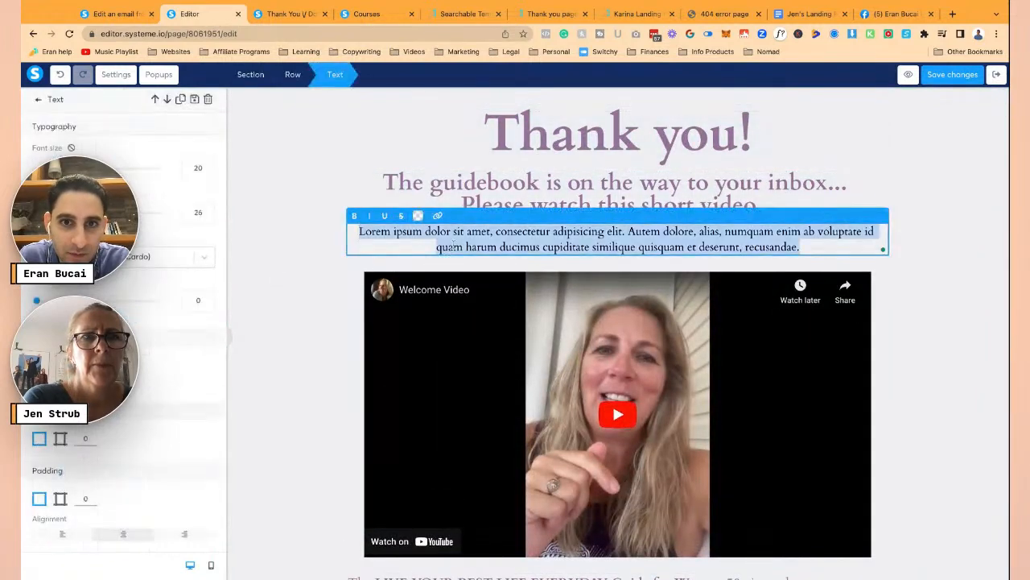
left_click(437, 215)
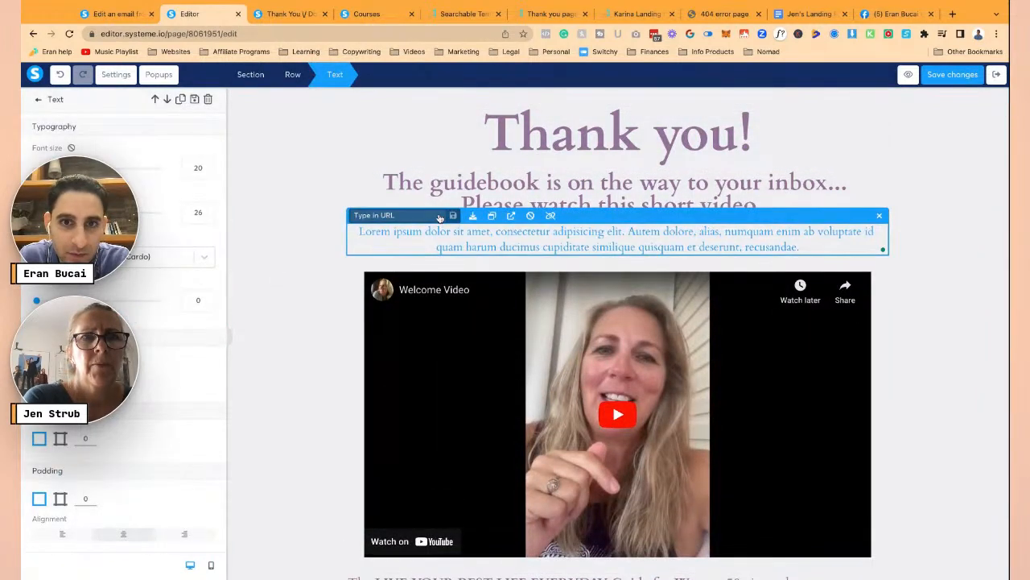
left_click(488, 217)
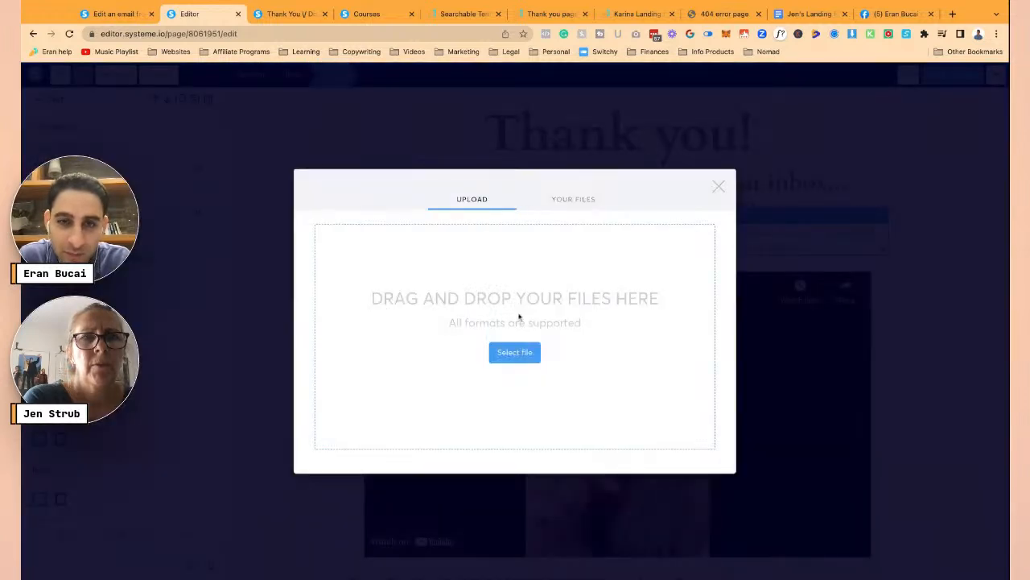
left_click(512, 354)
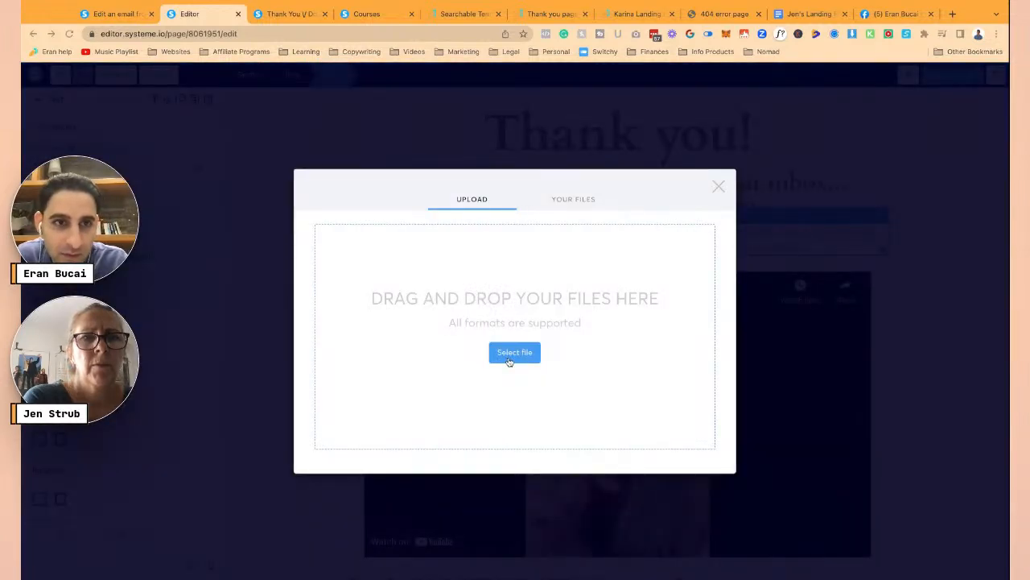
key("Return")
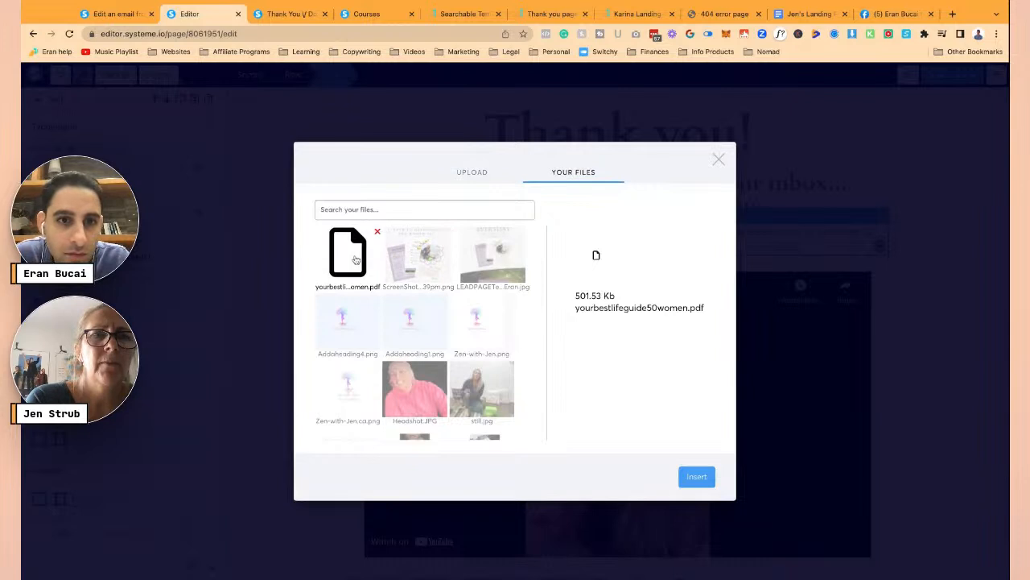
- Copy the uploaded PDF's URL and link the email's 'Here is a link to access it' line to it
left_click(694, 476)
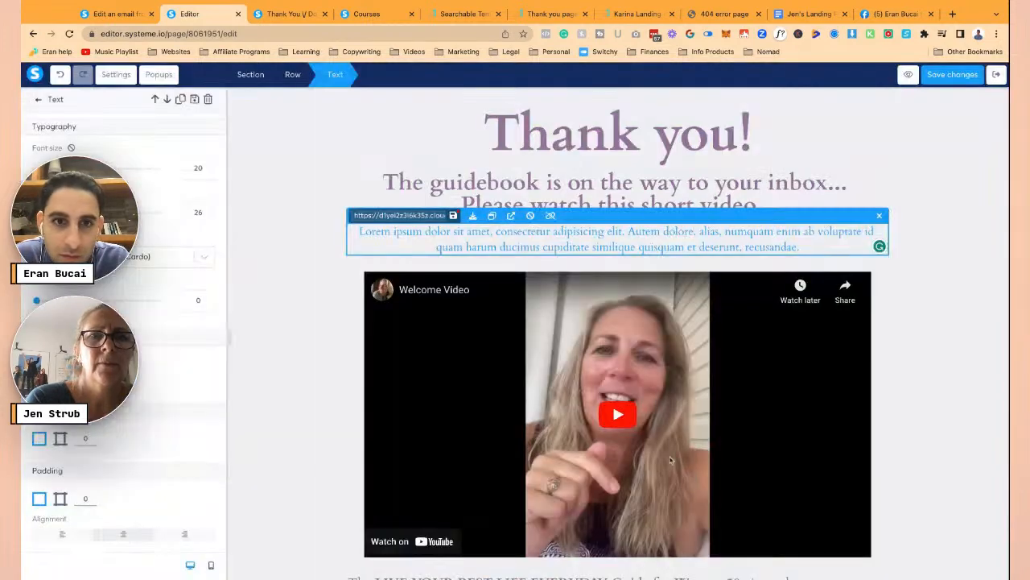
triple_click(411, 215)
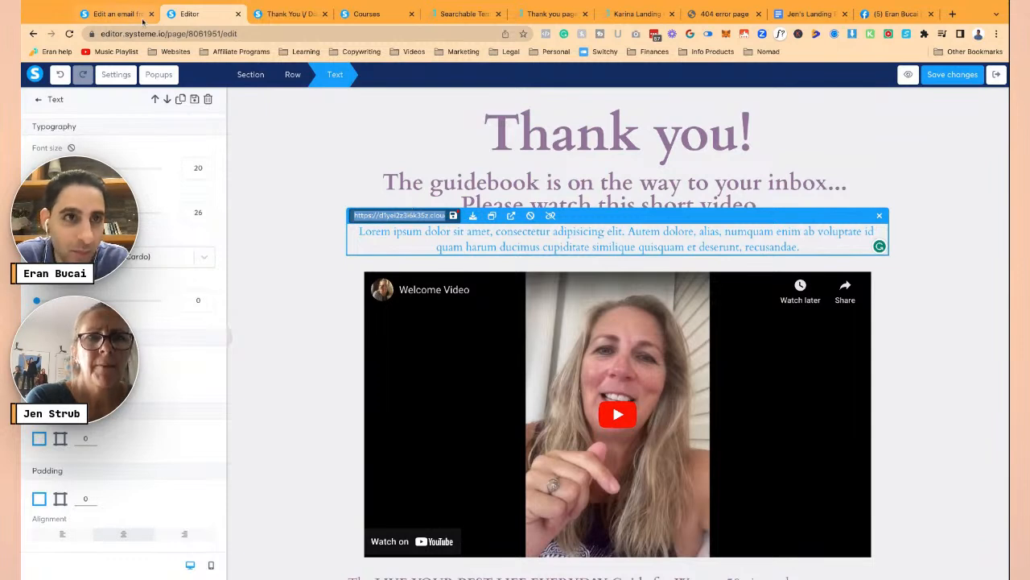
left_click(122, 16)
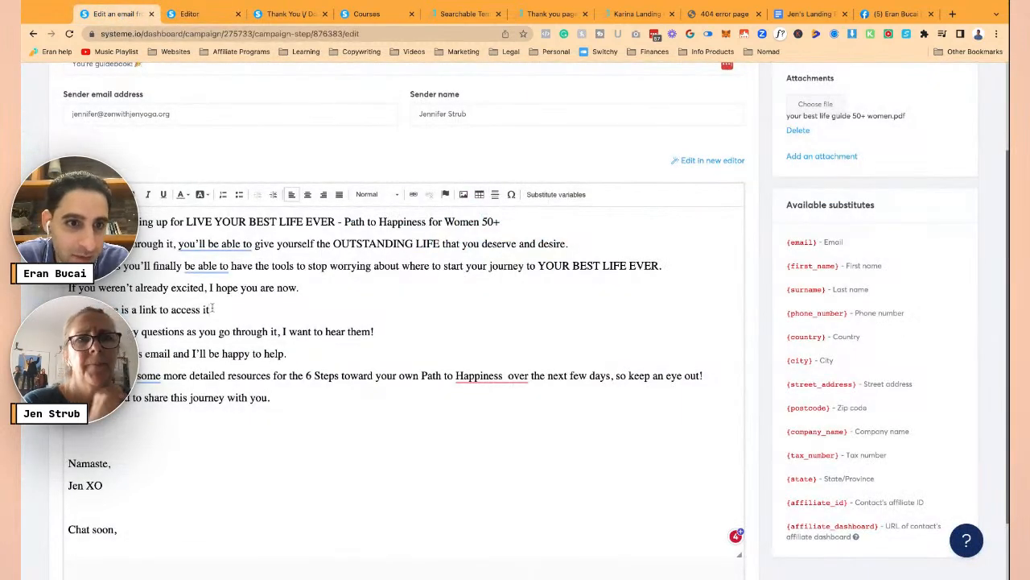
left_click_drag(212, 309, 68, 309)
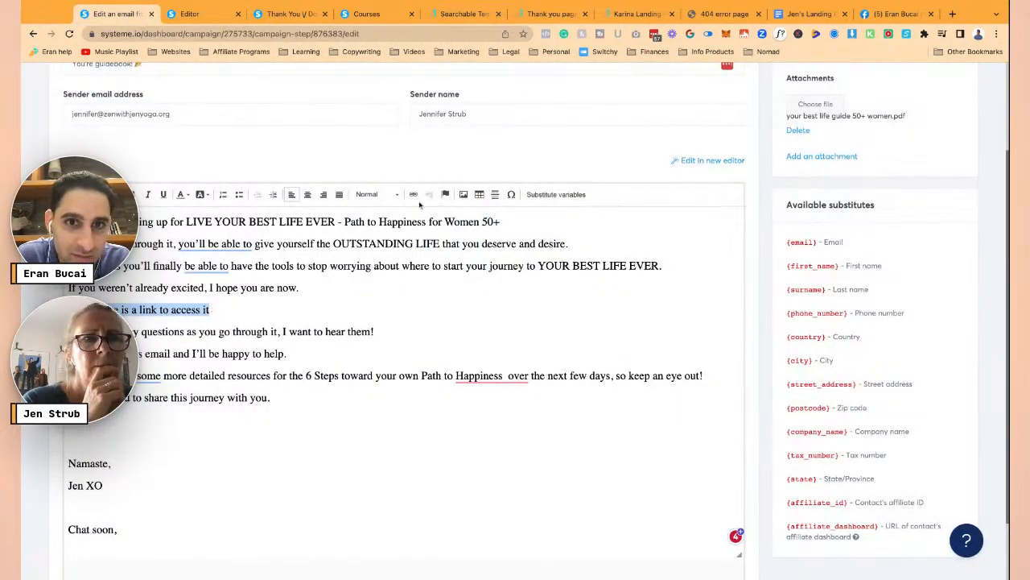
left_click(414, 195)
key("ctrl+v")
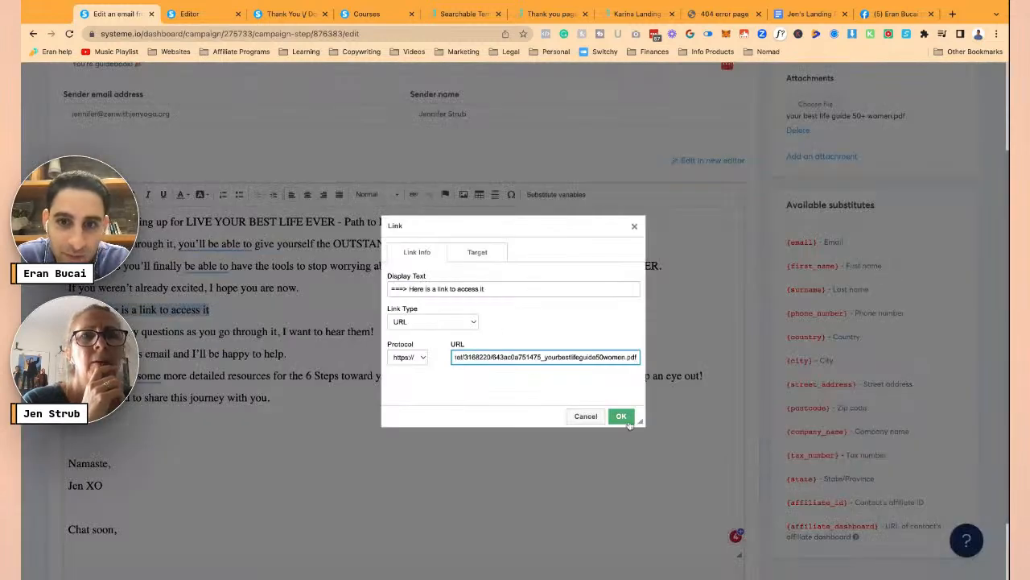
left_click(621, 416)
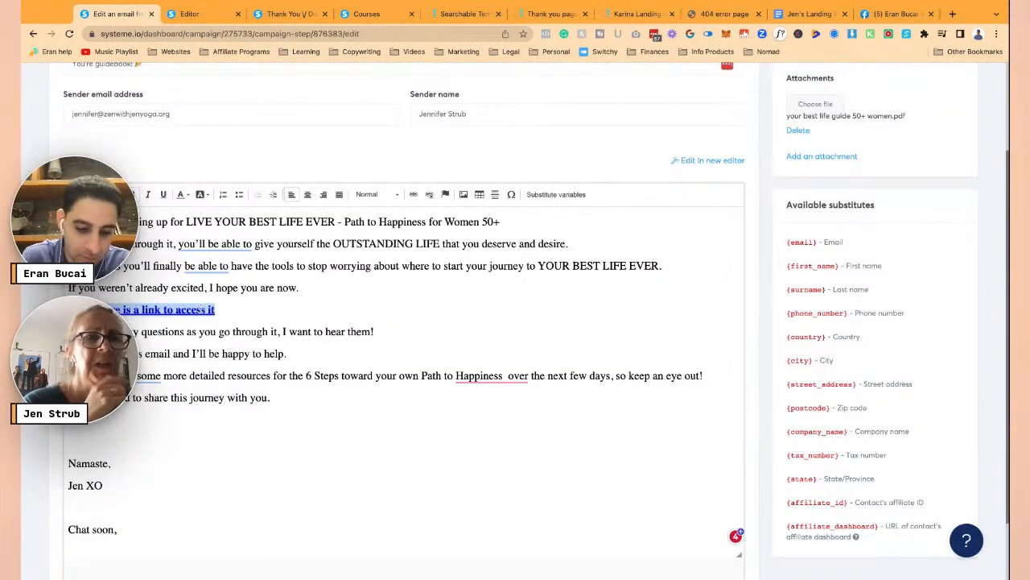
left_click(327, 431)
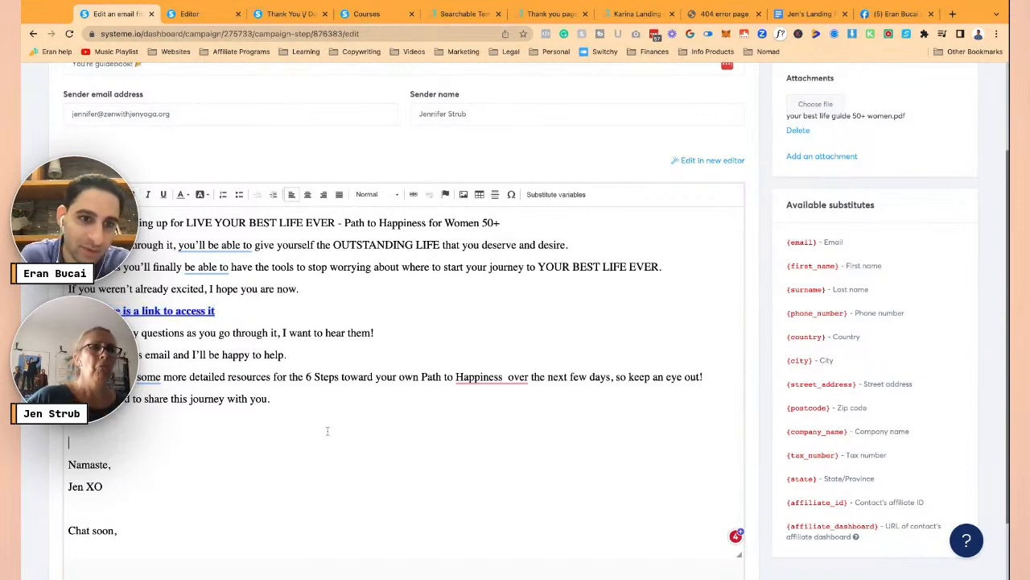
scroll(290, 354, "up", 1)
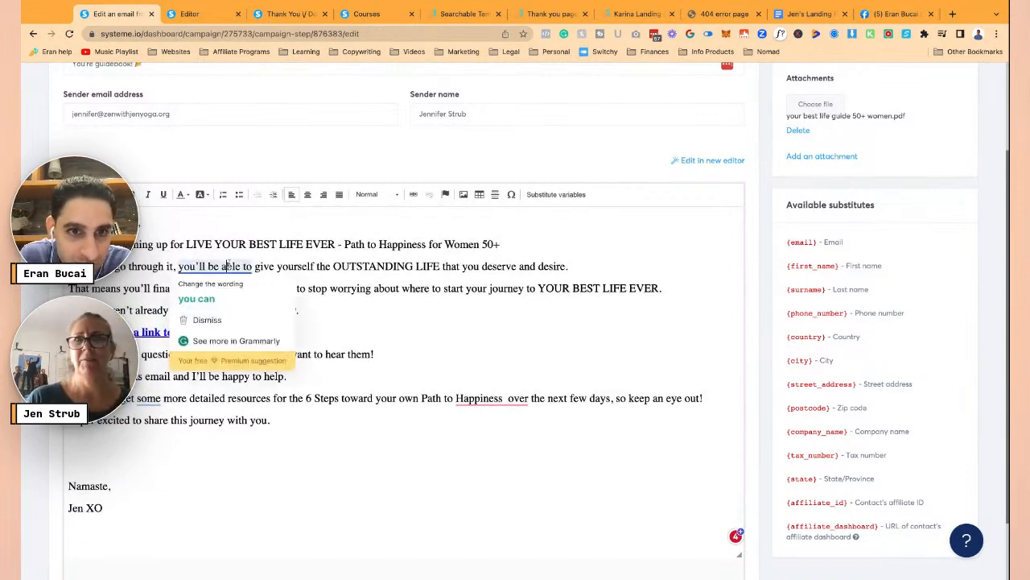
- Delete the Lorem ipsum text block from the thank-you page and return to the email editor
left_click(189, 14)
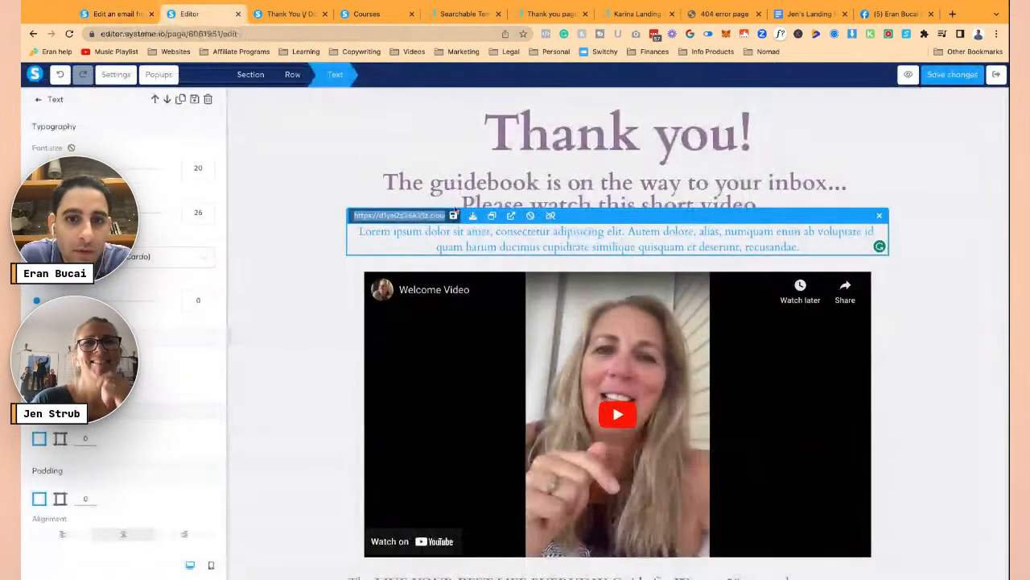
left_click(908, 276)
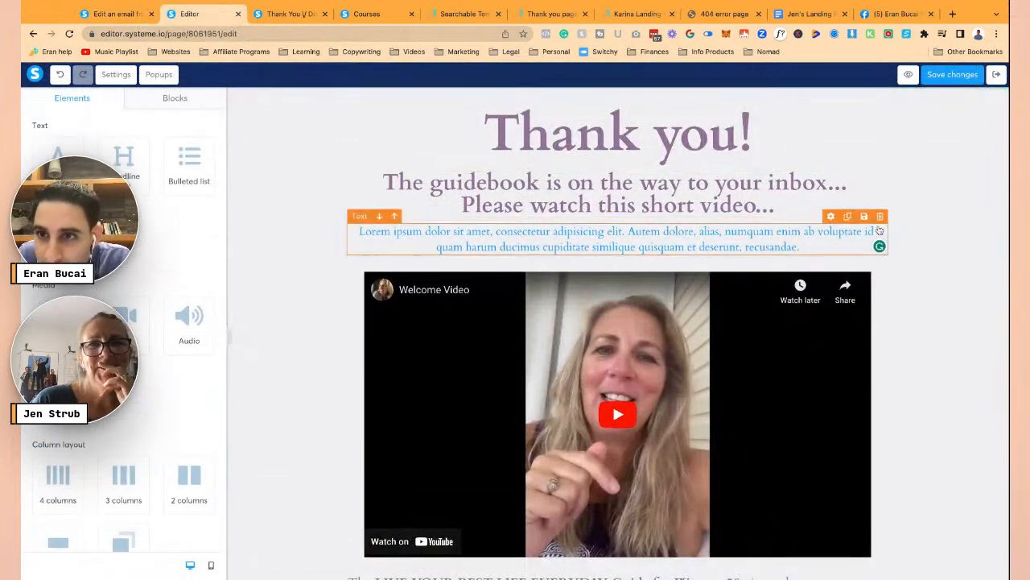
left_click(880, 217)
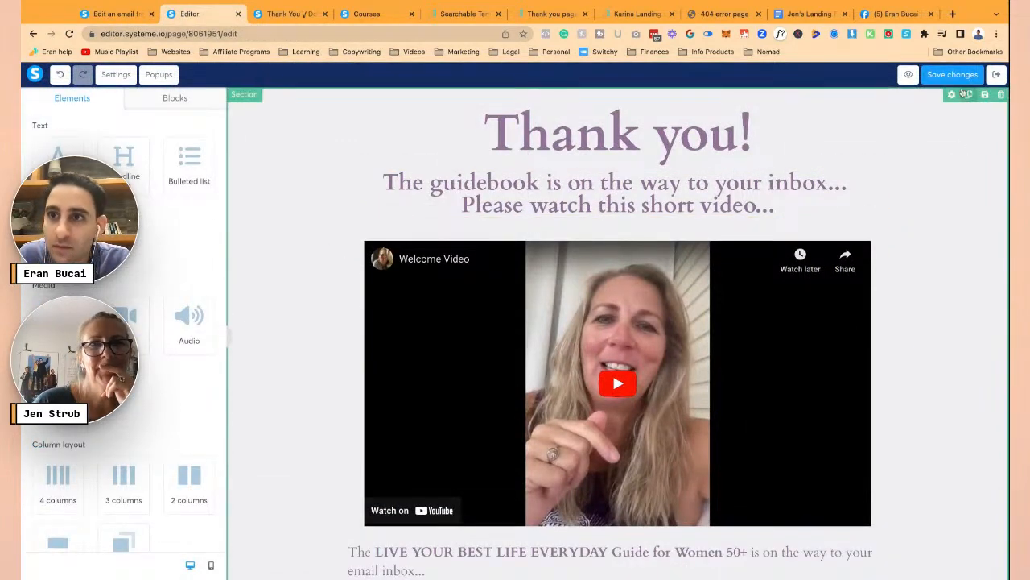
left_click(113, 14)
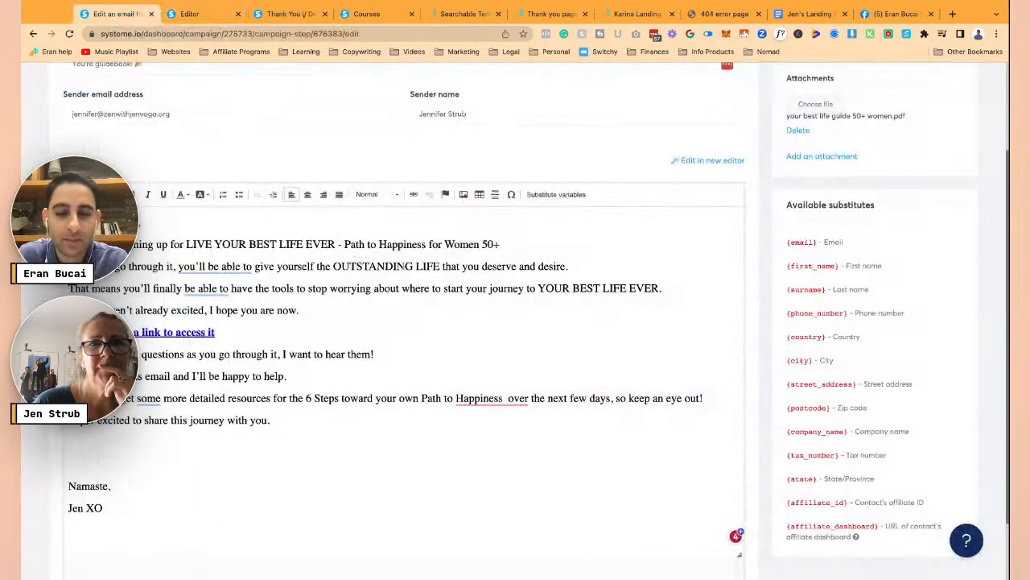
scroll(360, 259, "up", 3)
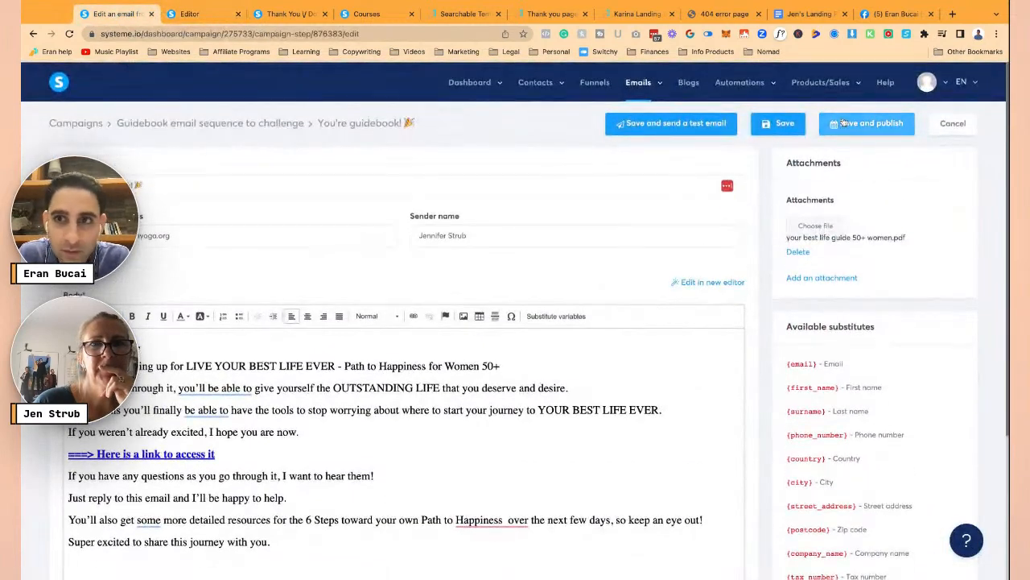
- Save the guidebook email and publish it with a 0-minute delay, then publish again from the email list
left_click(783, 129)
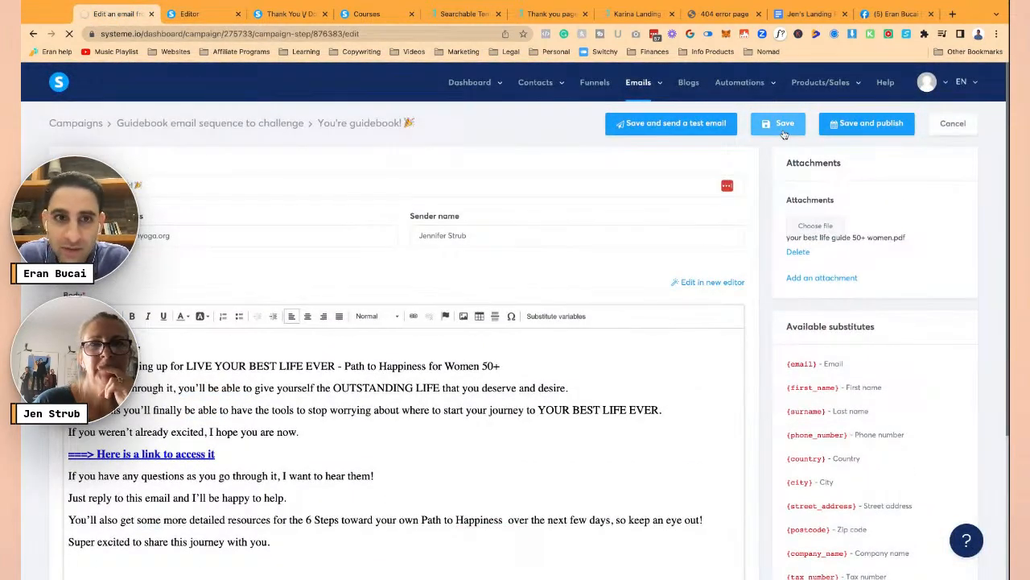
left_click(836, 129)
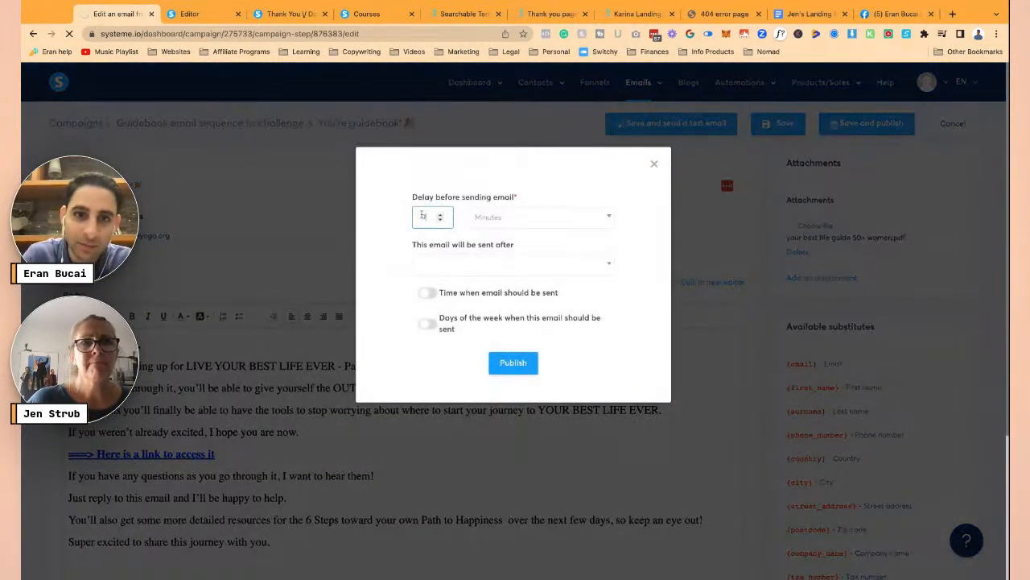
left_click(511, 362)
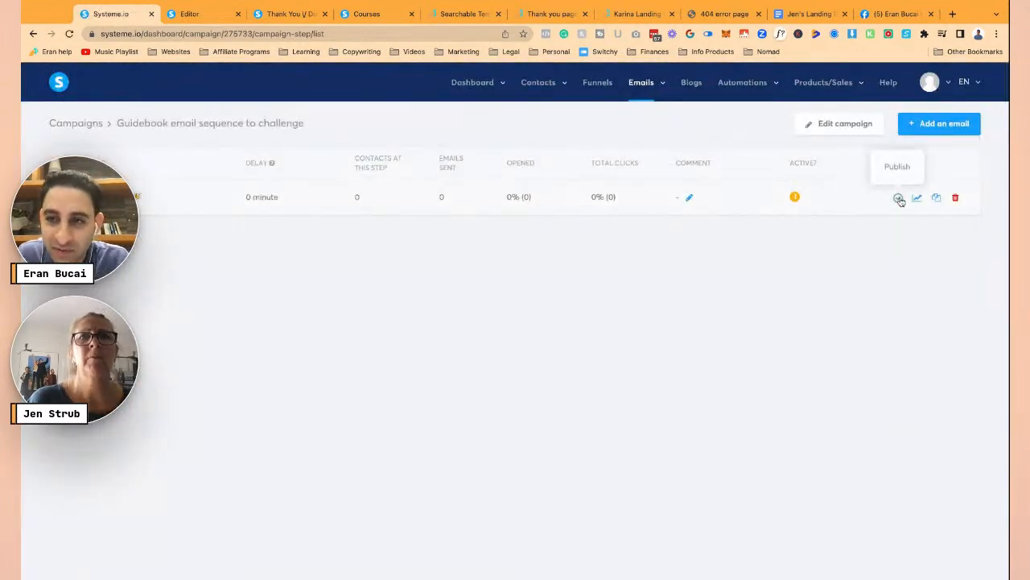
left_click(899, 199)
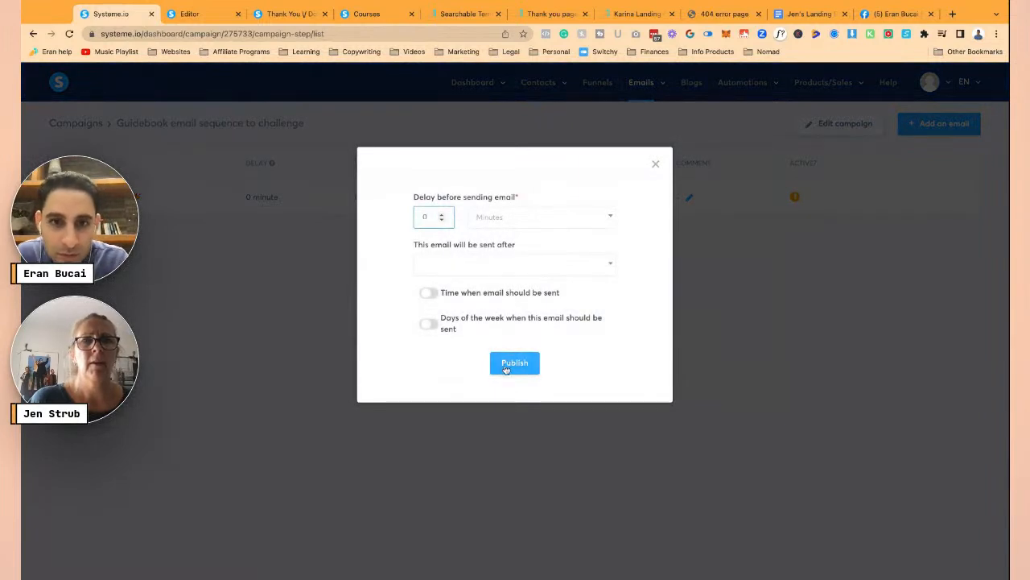
left_click(500, 367)
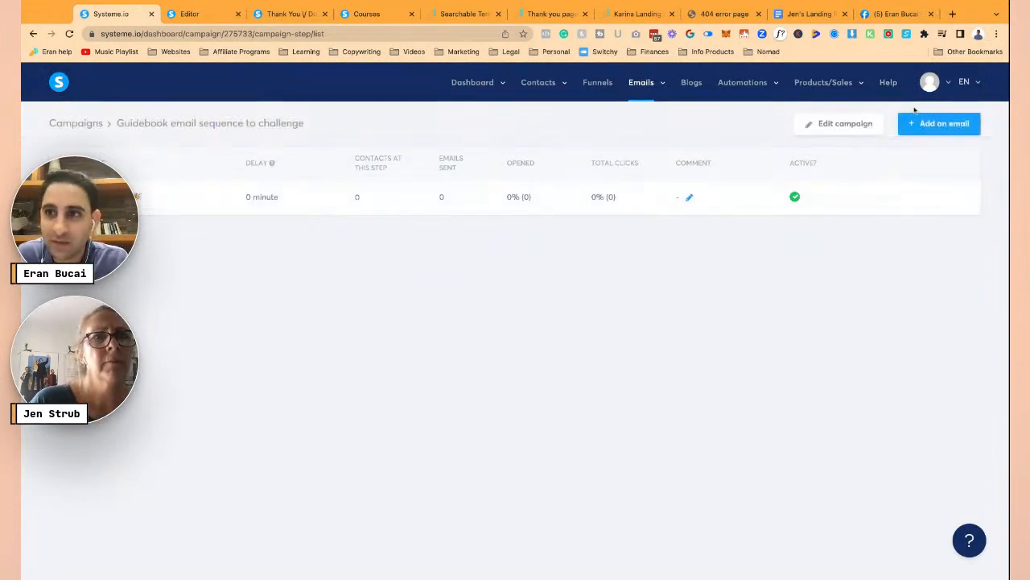
- Copy the Email #2 text from 'Hello Sunshine!' down to 'Jen XO', then switch back to systeme.io
left_click(809, 14)
scroll(490, 314, "down", 5)
scroll(490, 314, "down", 3)
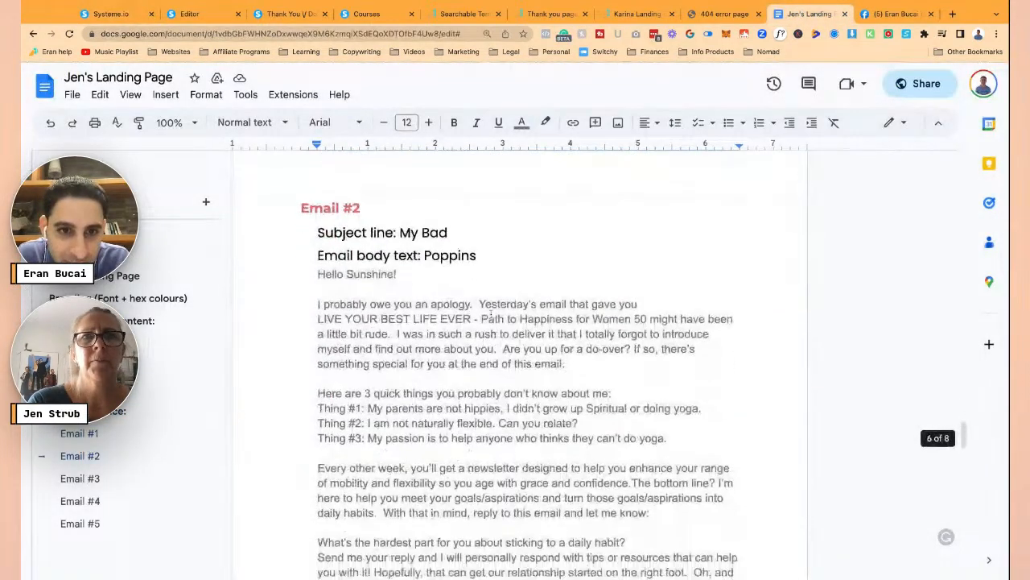
triple_click(317, 274)
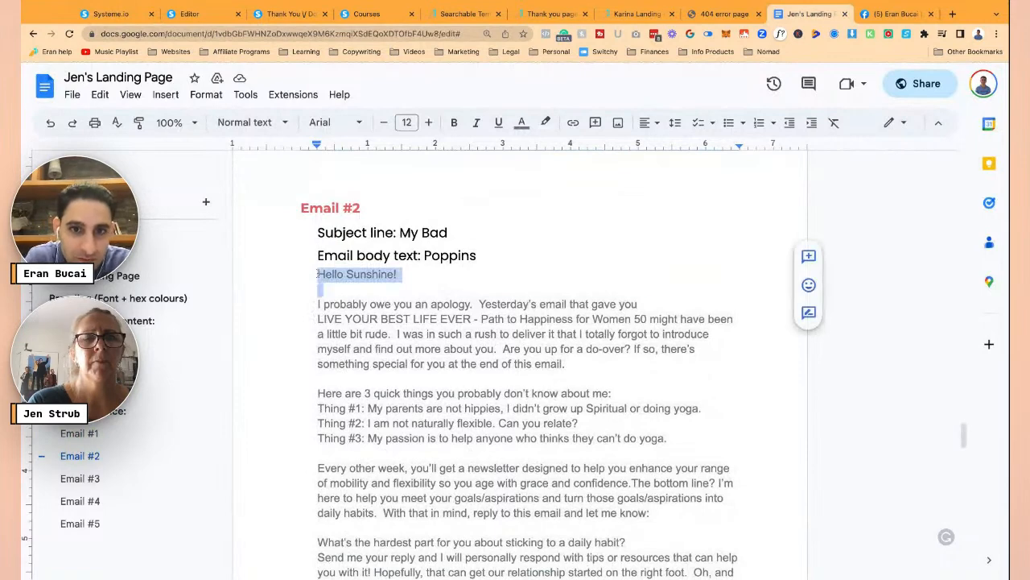
key("shift+Down")
key("shift+Down")
key("shift+Down")
key("shift+Down")
key("shift+Down")
key("shift+Down")
key("shift+Down")
key("shift+Down")
key("shift+Down")
key("shift+Down")
key("shift+Down")
key("shift+Down")
key("shift+Down")
key("shift+Down")
key("shift+Down")
key("shift+Down")
key("shift+Down")
key("shift+Down")
key("shift+Down")
key("shift+Down")
key("shift+Down")
key("shift+Down")
key("shift+Down")
key("shift+Down")
key("shift+Down")
key("shift+Down")
key("shift+Down")
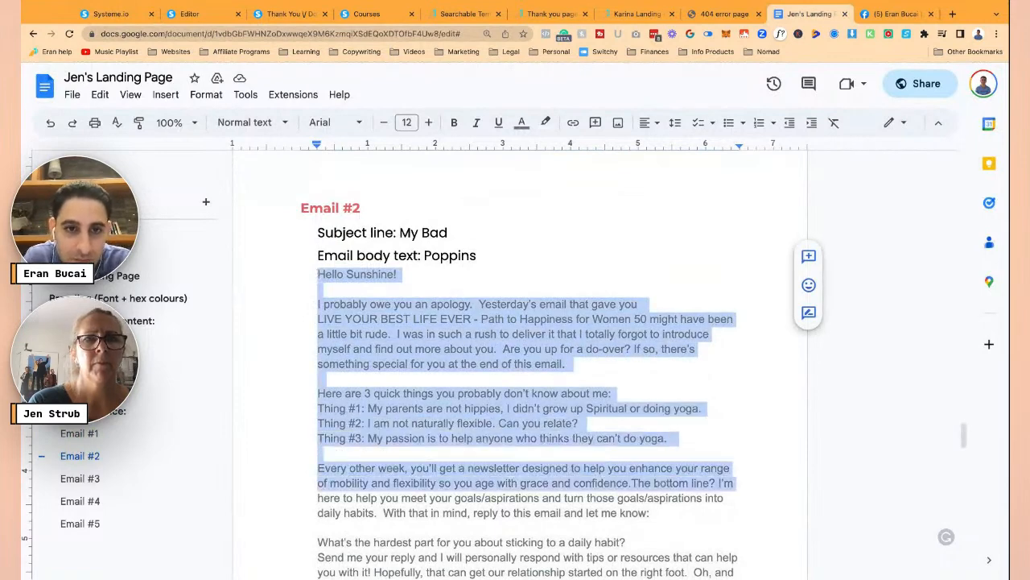
key("shift+Down")
key("shift+Down")
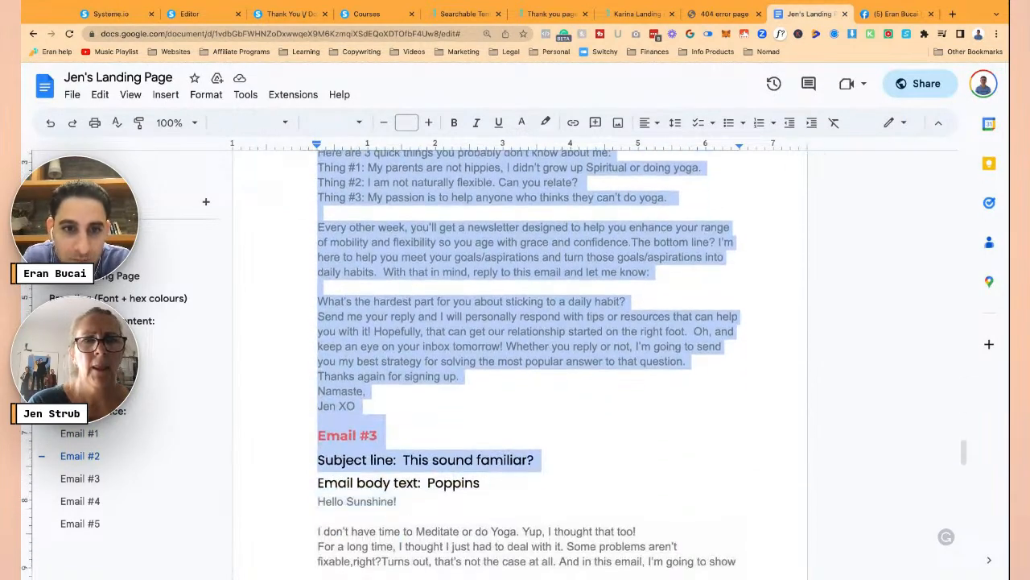
key("shift+Up")
key("shift+Up")
key("shift+Up")
key("shift+Up")
key("shift+Down")
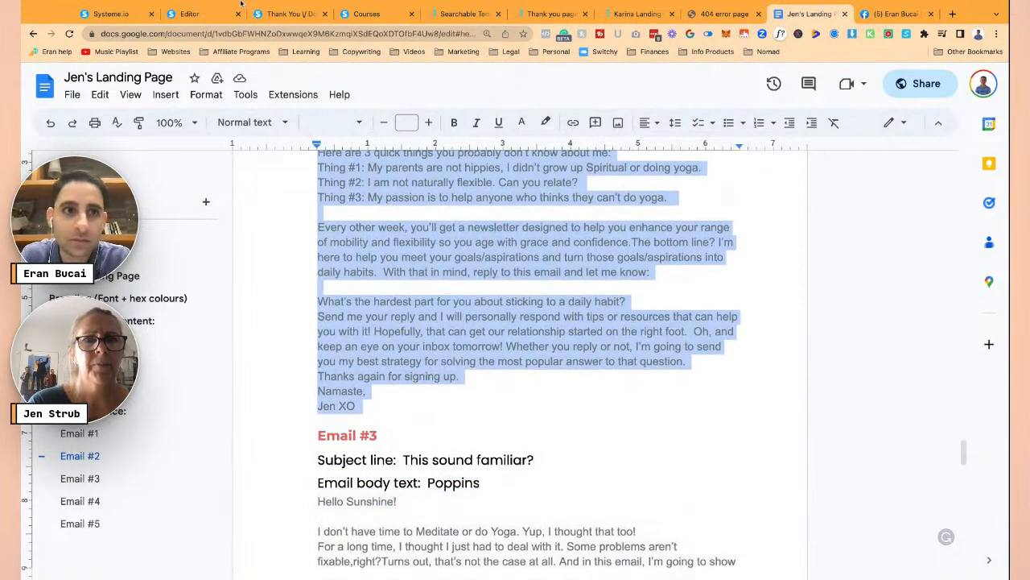
left_click(108, 14)
- Add a campaign email with subject 'My bad 🤦' using the Classic editor
left_click(926, 127)
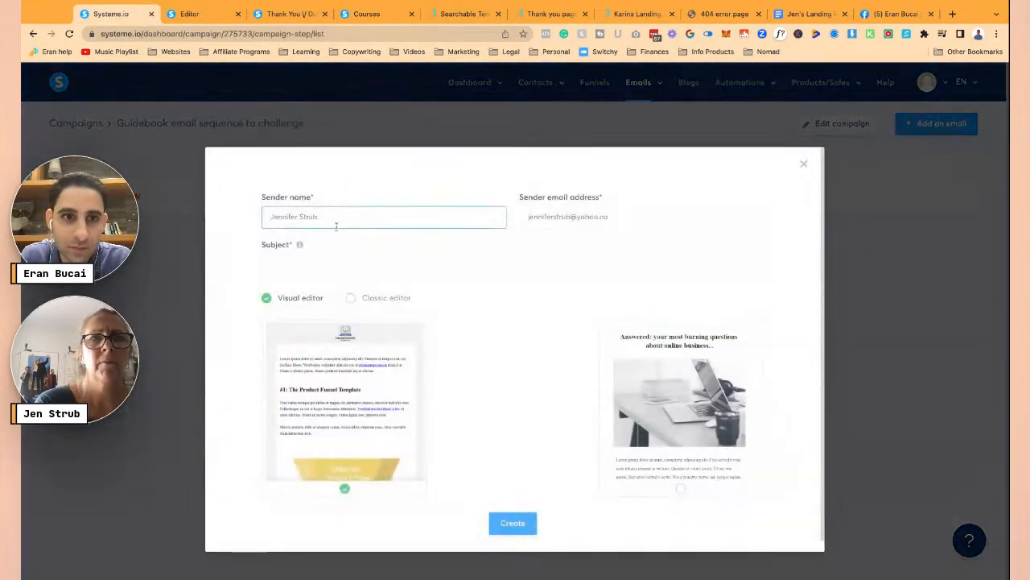
left_click(359, 262)
type("My bad 🤦")
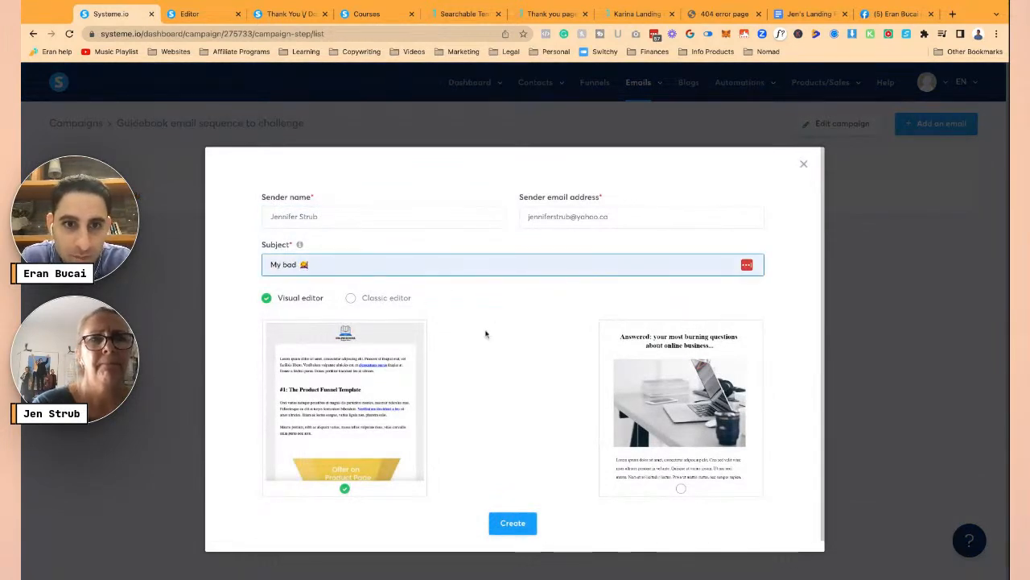
left_click(382, 298)
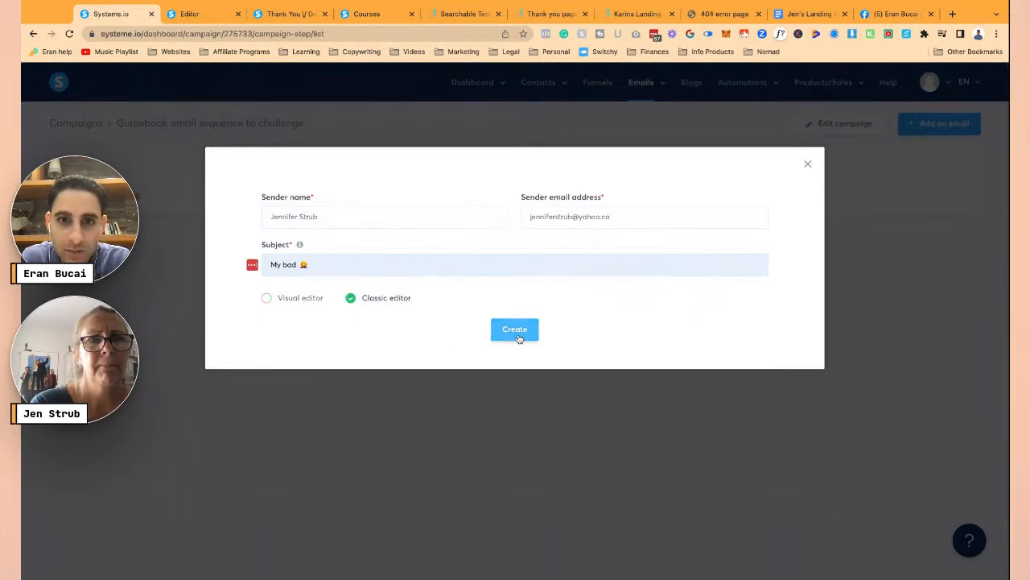
left_click(513, 329)
- Replace the rejected yahoo sender address with the own-domain address and create the email
triple_click(591, 225)
key("BackSpace")
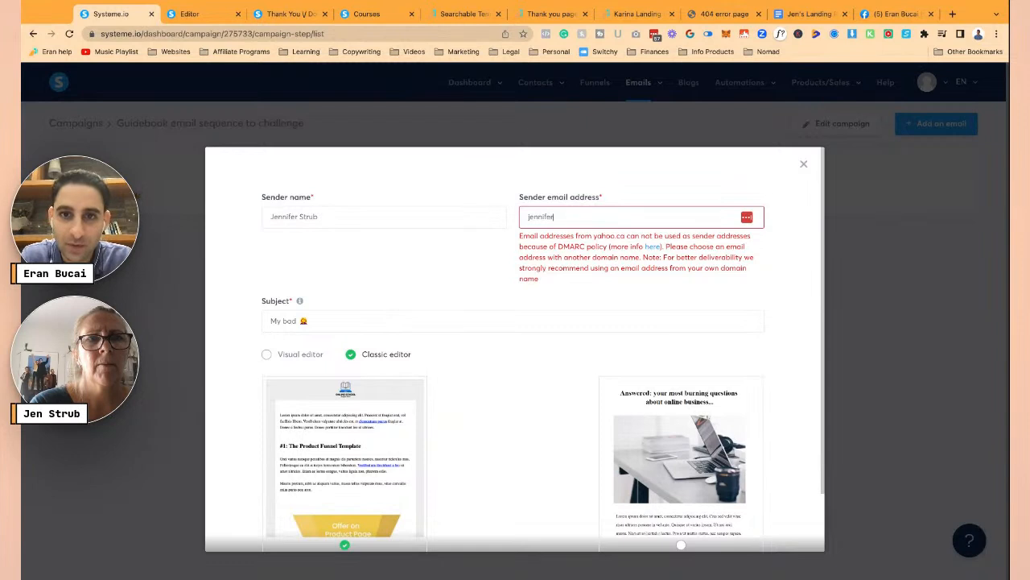
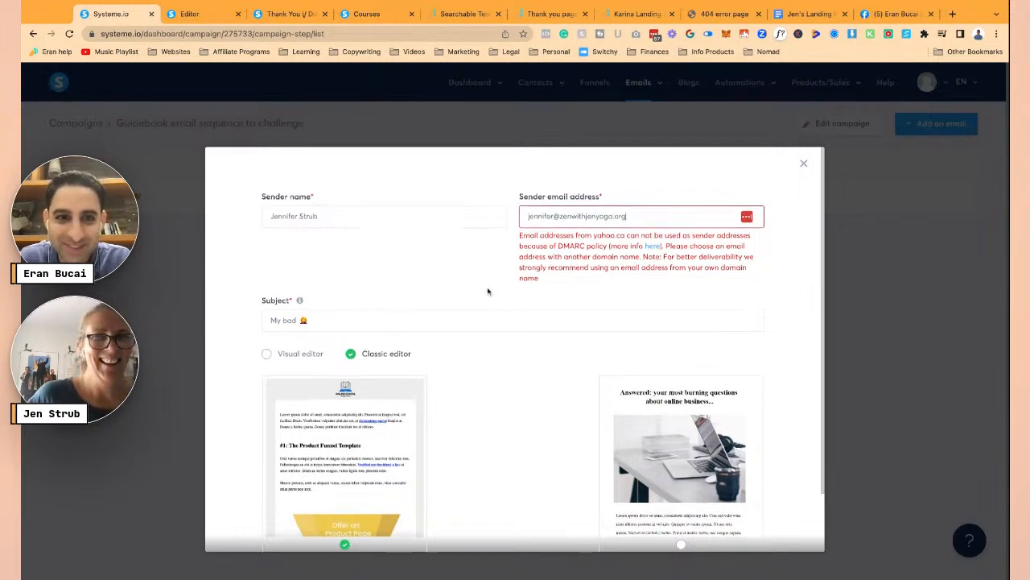
scroll(610, 518, "down", 2)
left_click(520, 513)
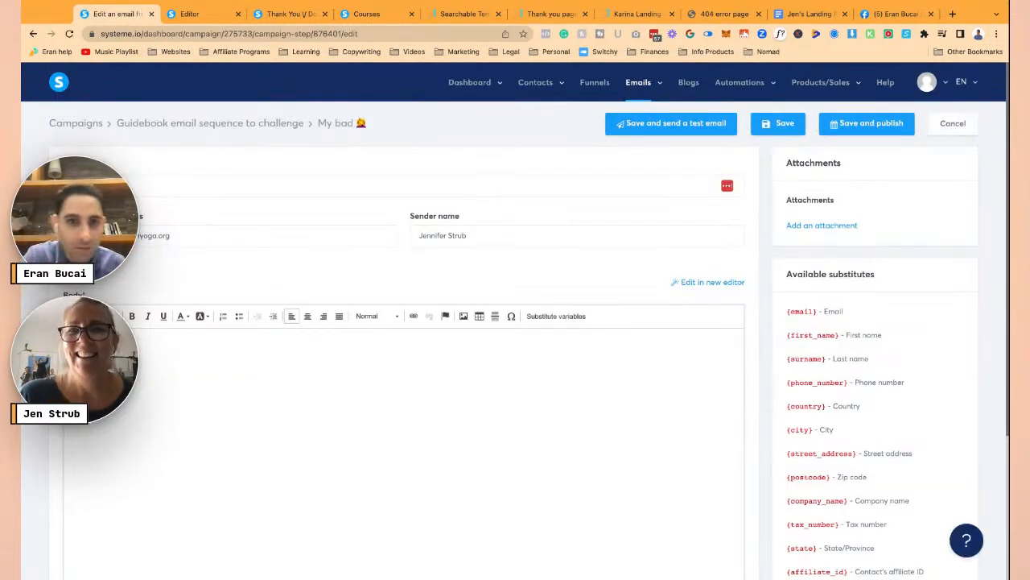
- Paste the Email #2 text, rejoin LIVE YOUR BEST LIFE EVER, and split the opening sentences into paragraphs
key("ctrl+v")
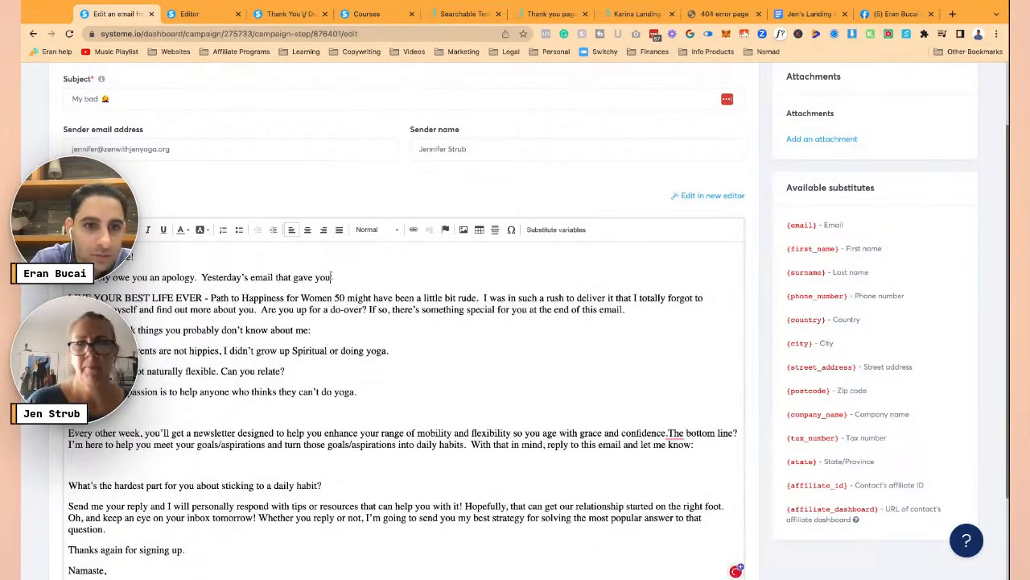
left_click(331, 277)
key("Delete")
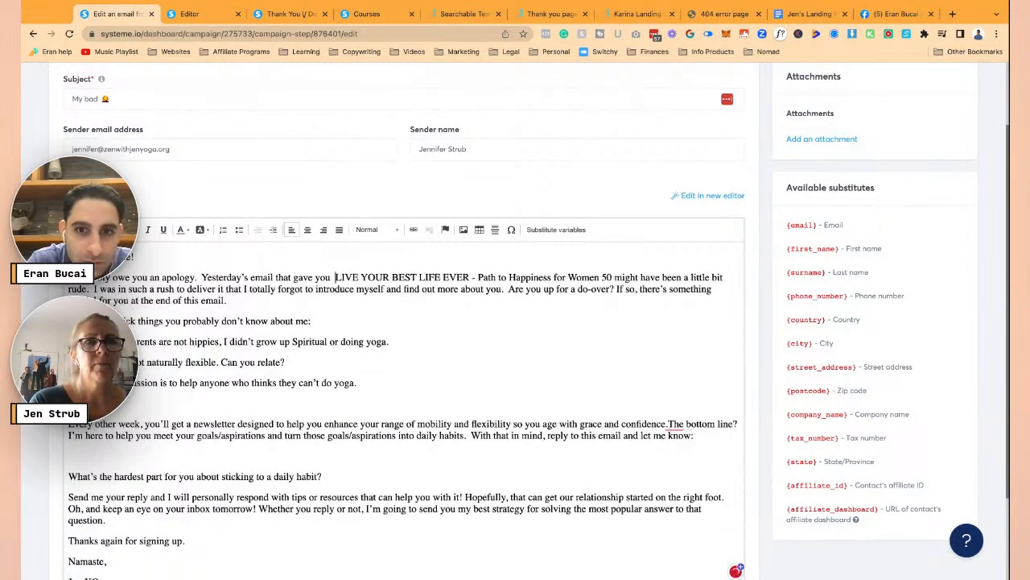
left_click(201, 277)
key("Return")
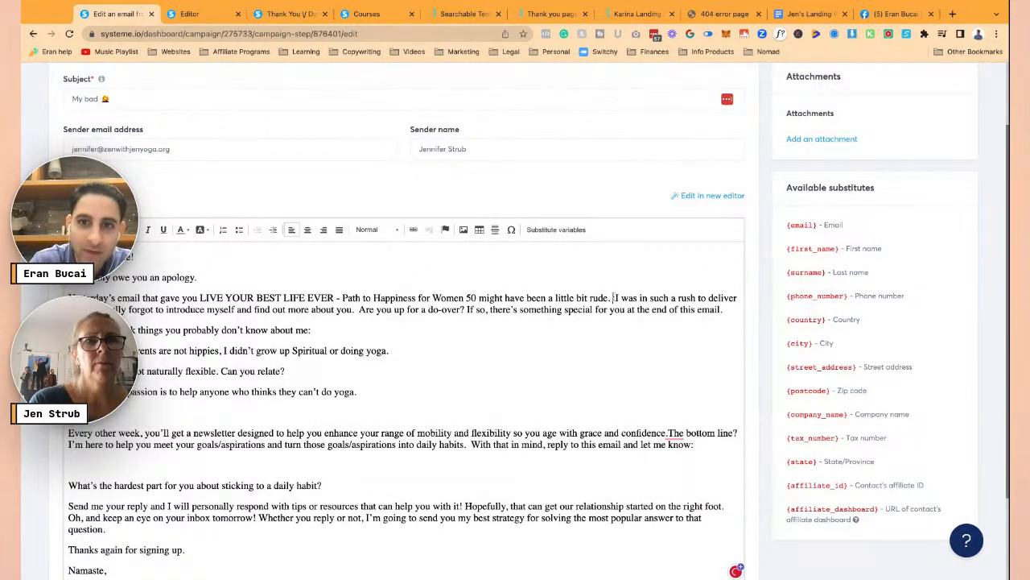
key("Return")
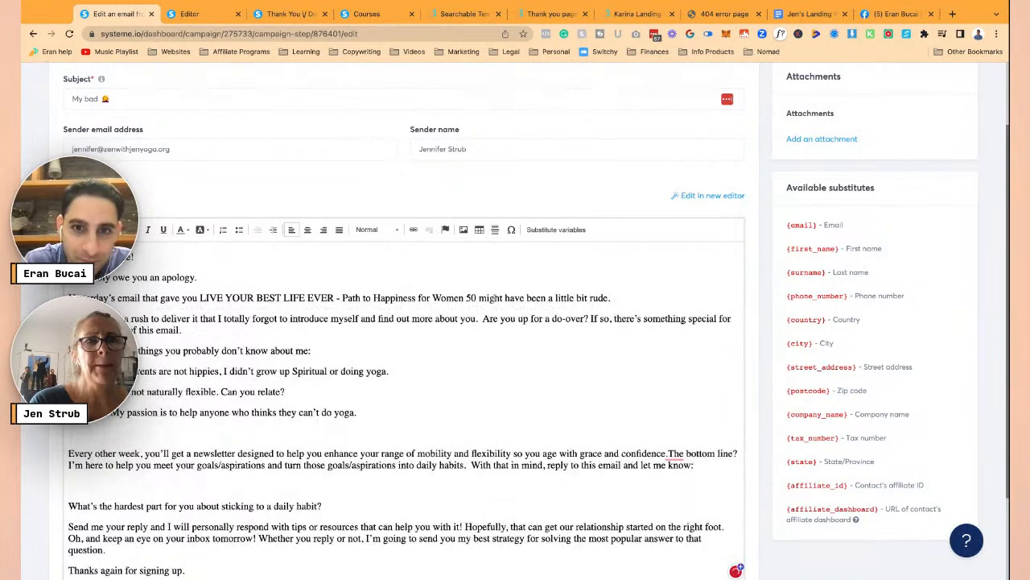
key("Return")
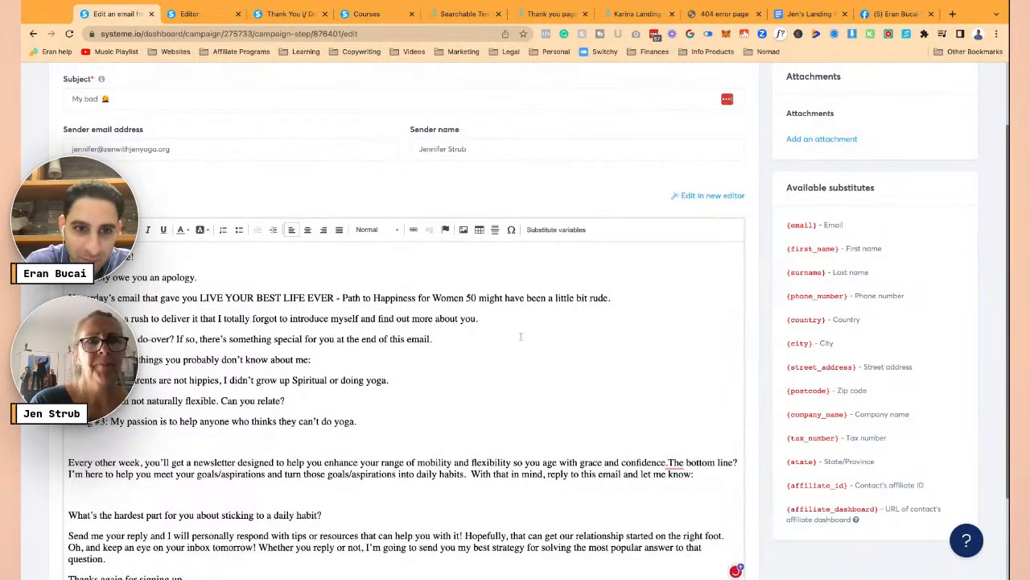
key("Return")
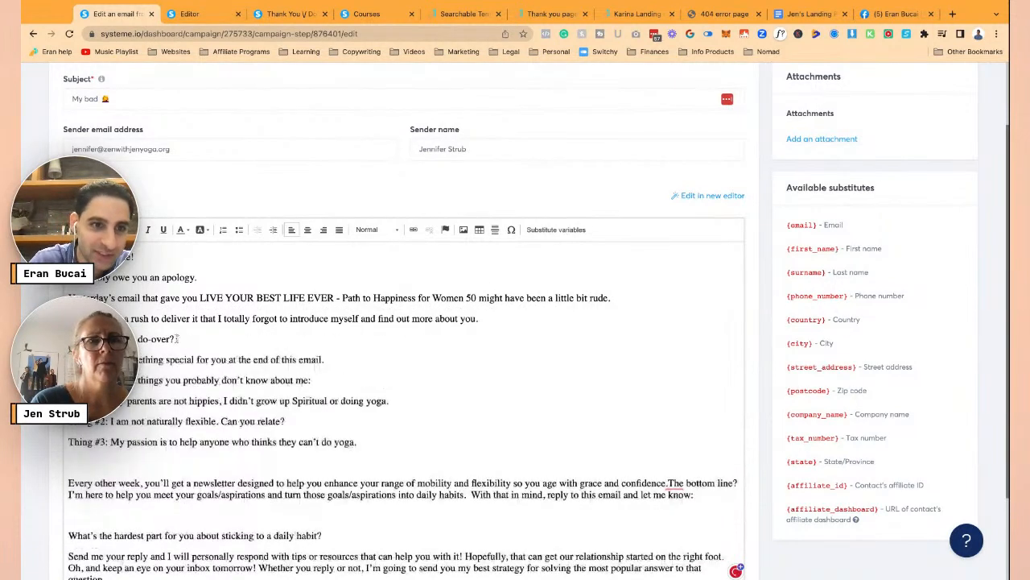
- Remove the blank line after the yoga sentence and give 'The bottom line?' and 'With that in mind' their own lines
scroll(261, 392, "down", 2)
left_click(261, 392)
key("BackSpace")
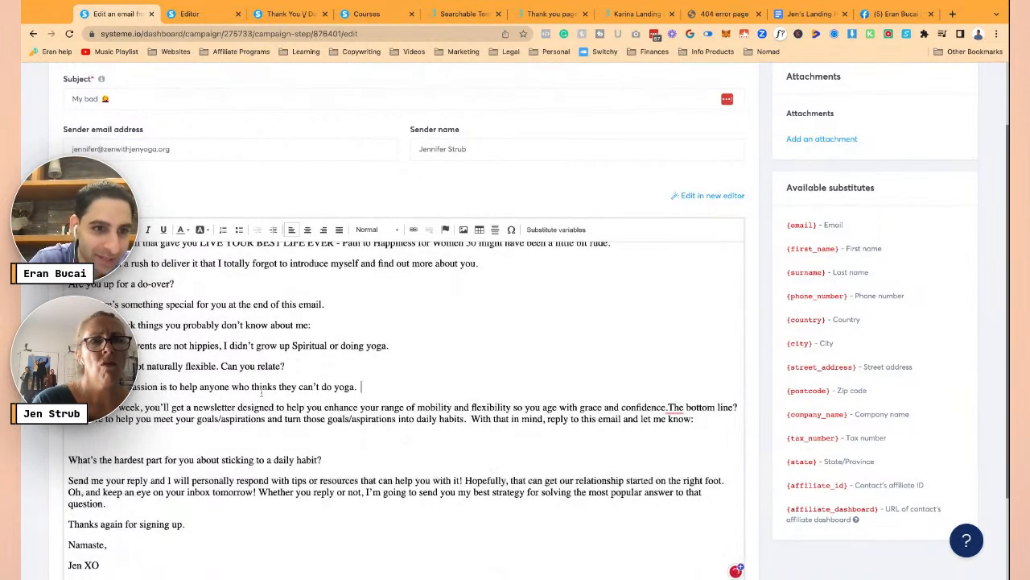
left_click(668, 406)
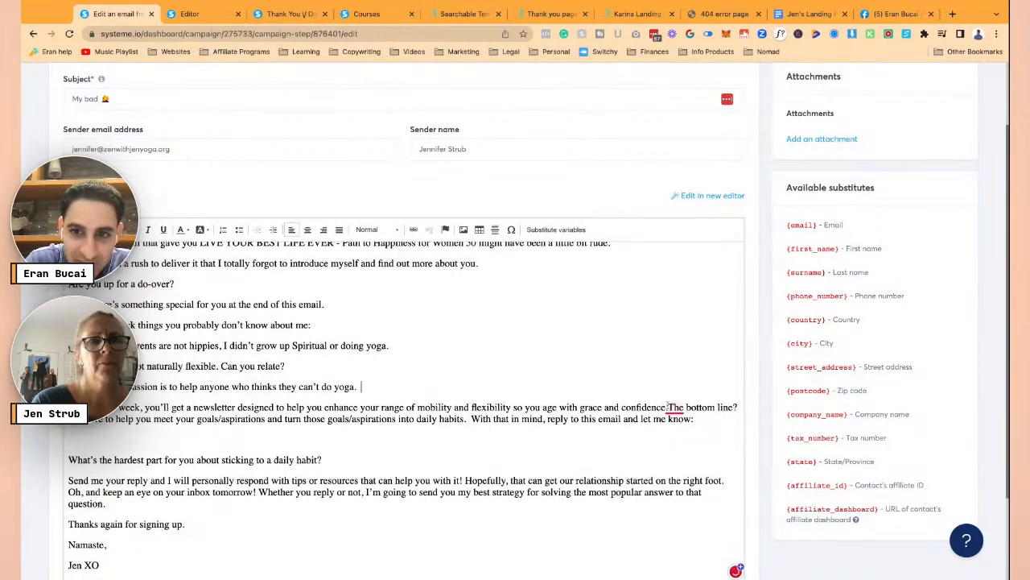
key("Return")
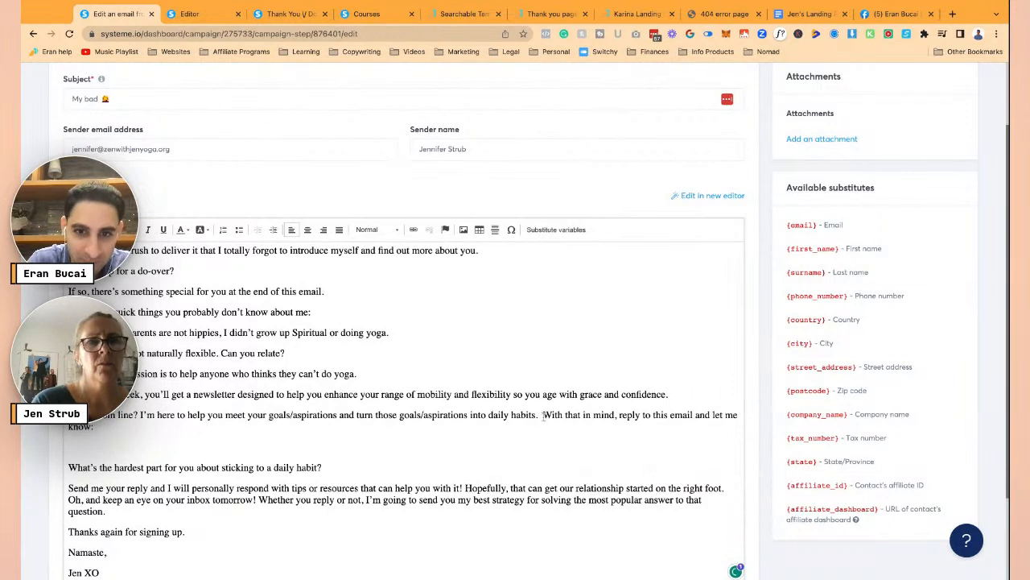
key("Return")
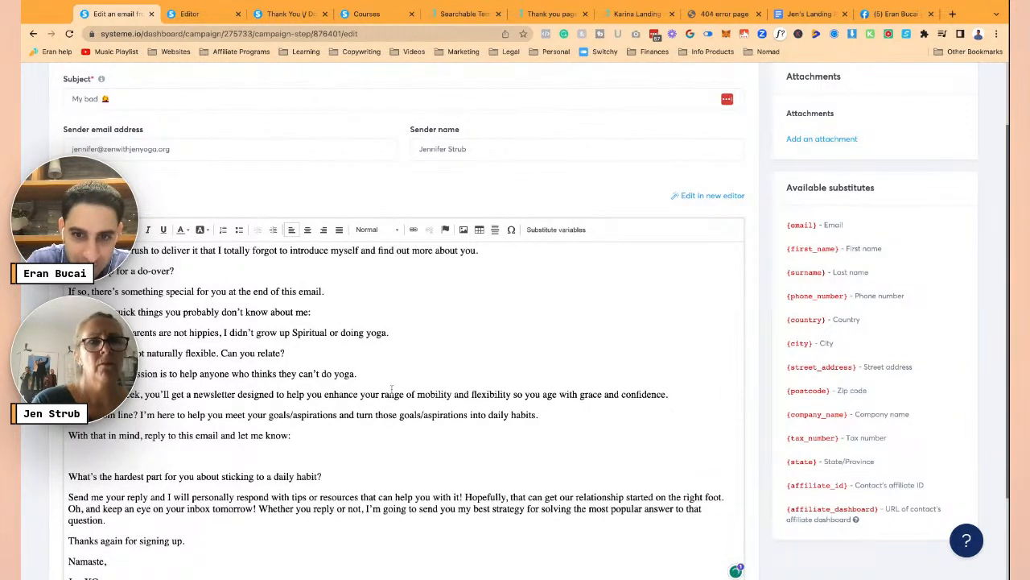
left_click(142, 413)
key("Return")
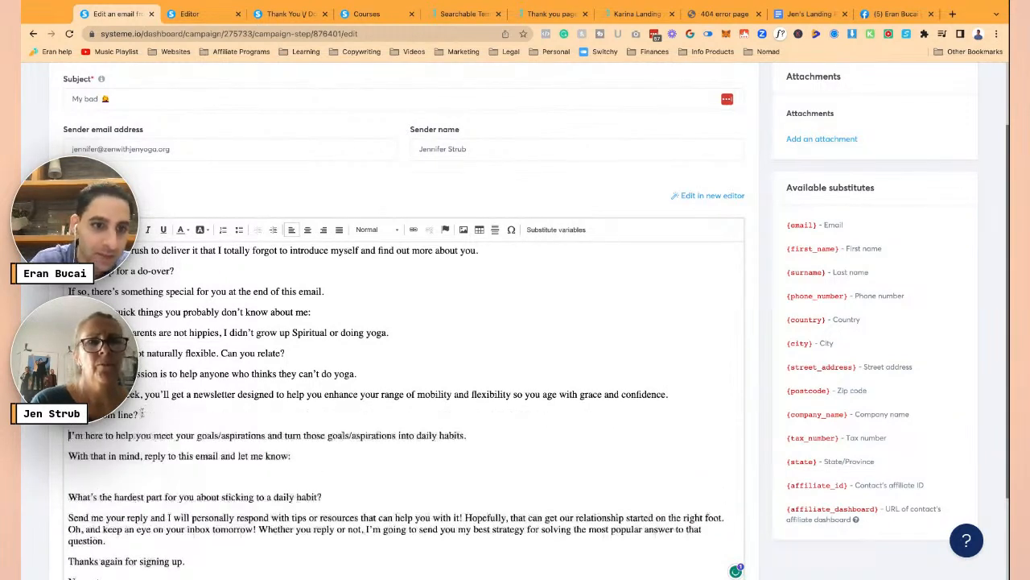
- Remove the blank line after 'let me know:' and split off the 'Hopefully', 'Oh, and keep an eye' and 'Whether you reply' sentences
scroll(173, 414, "down", 1)
left_click(157, 445)
key("BackSpace")
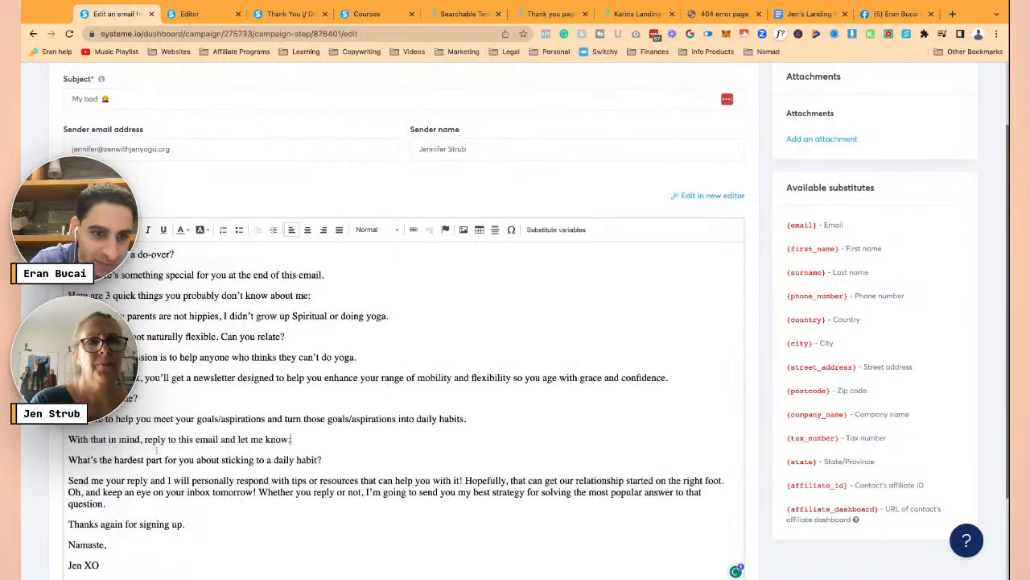
key("Return")
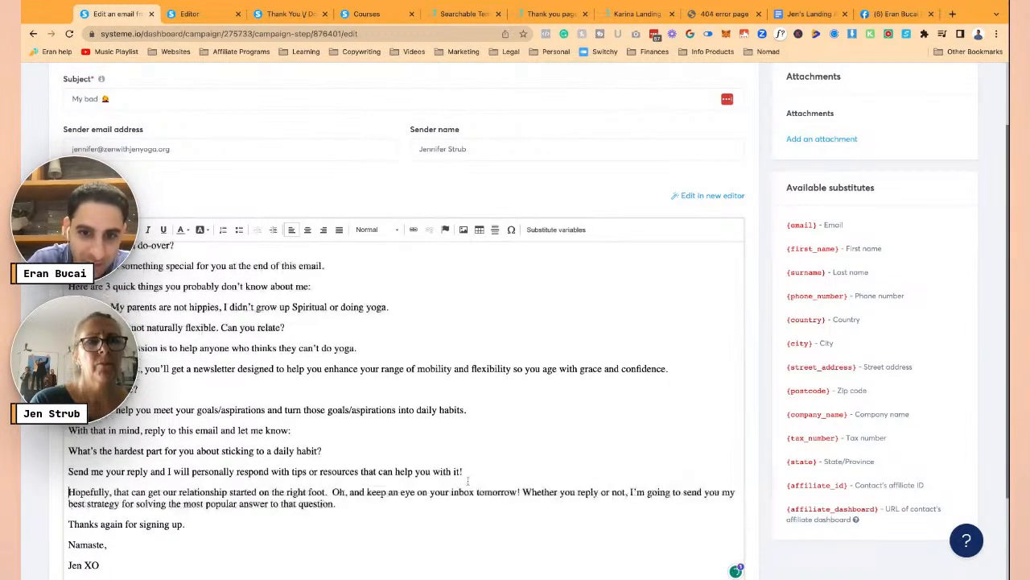
key("Return")
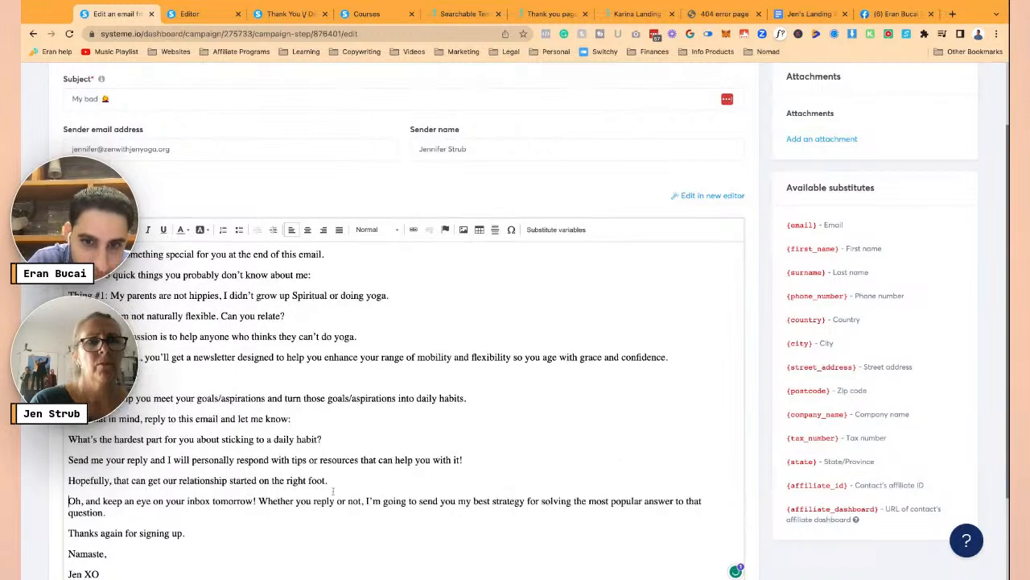
left_click(258, 500)
key("Return")
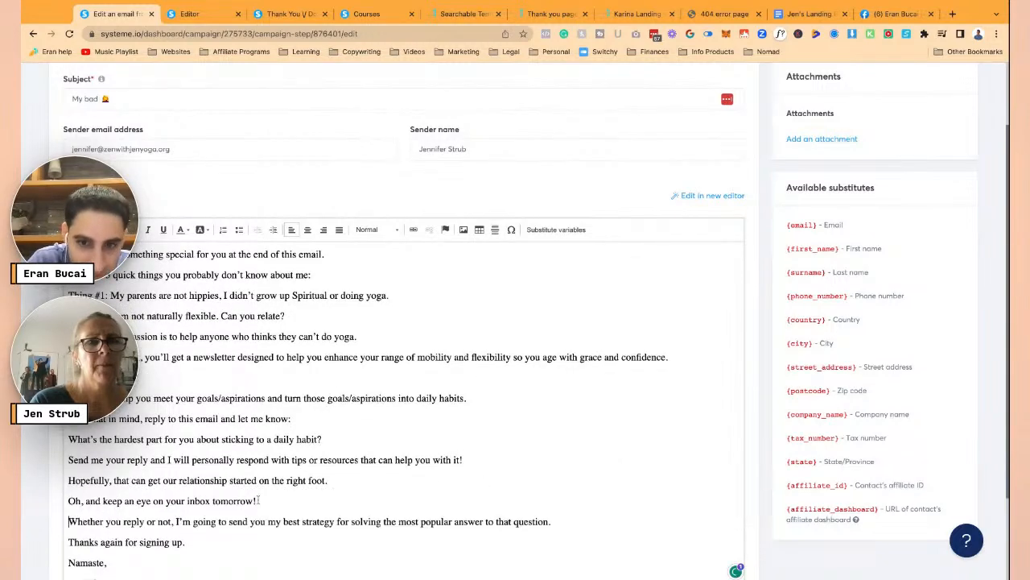
scroll(364, 455, "down", 2)
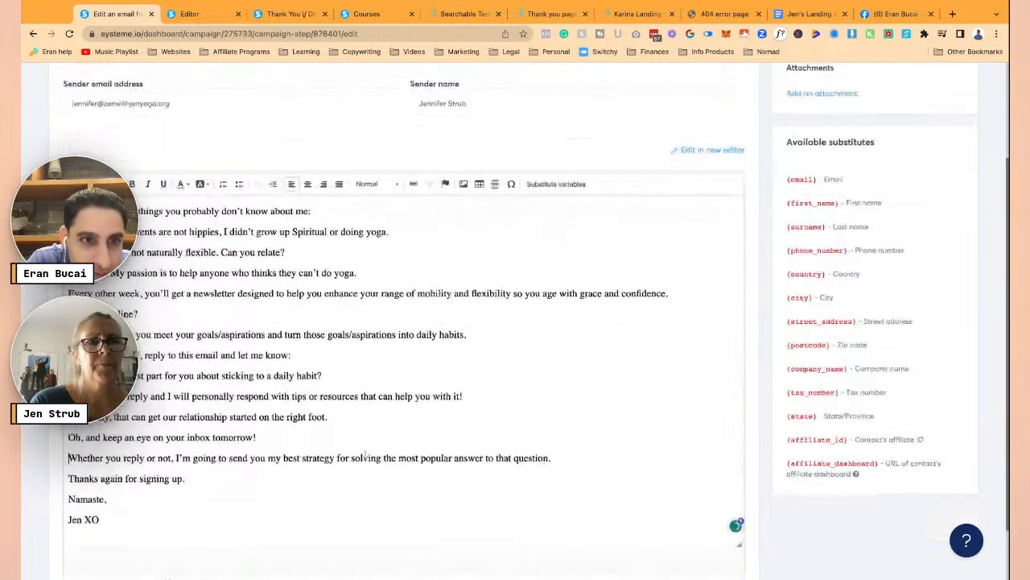
scroll(499, 276, "up", 3)
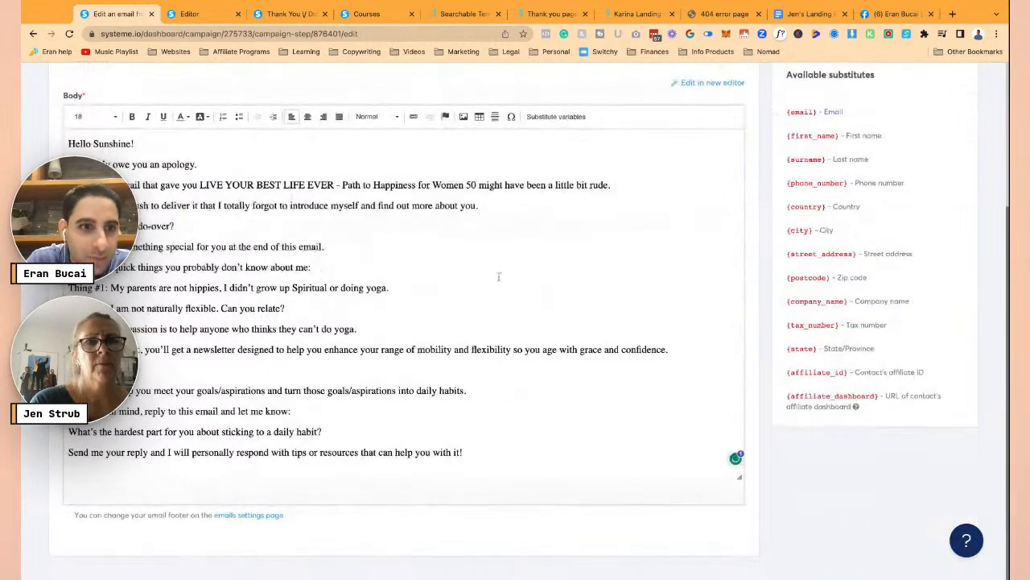
scroll(499, 276, "down", 3)
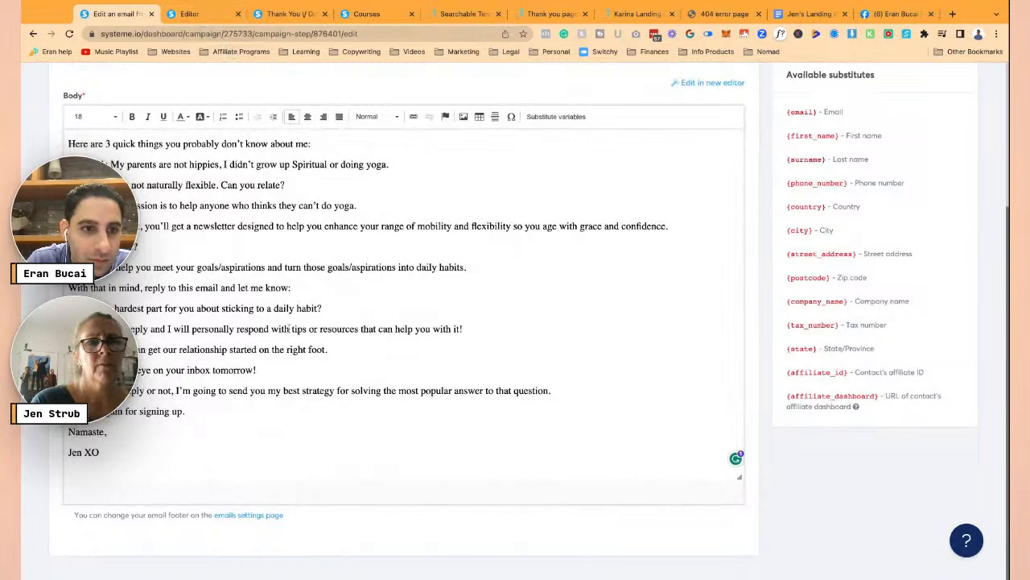
scroll(402, 298, "up", 3)
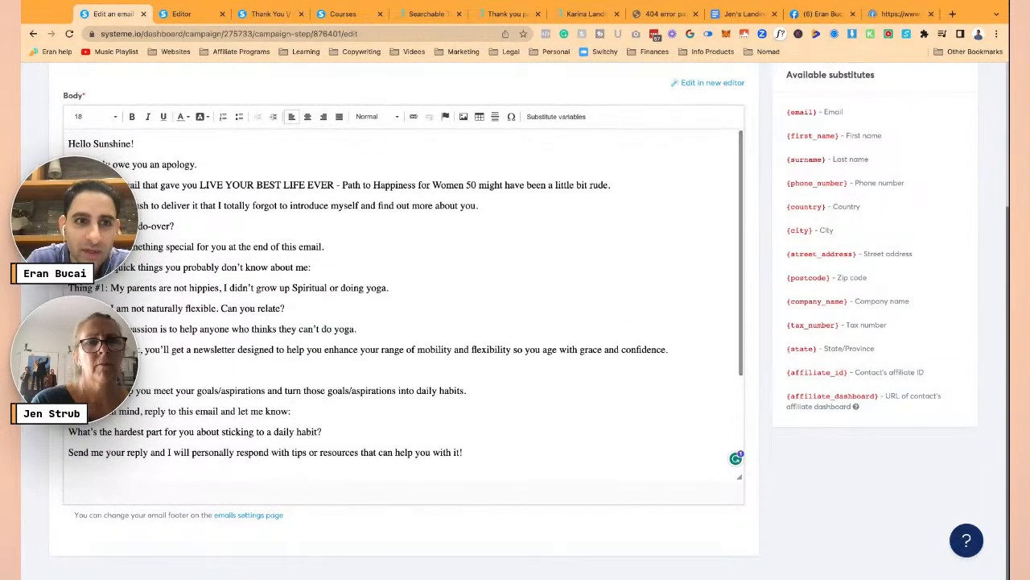
scroll(402, 298, "up", 2)
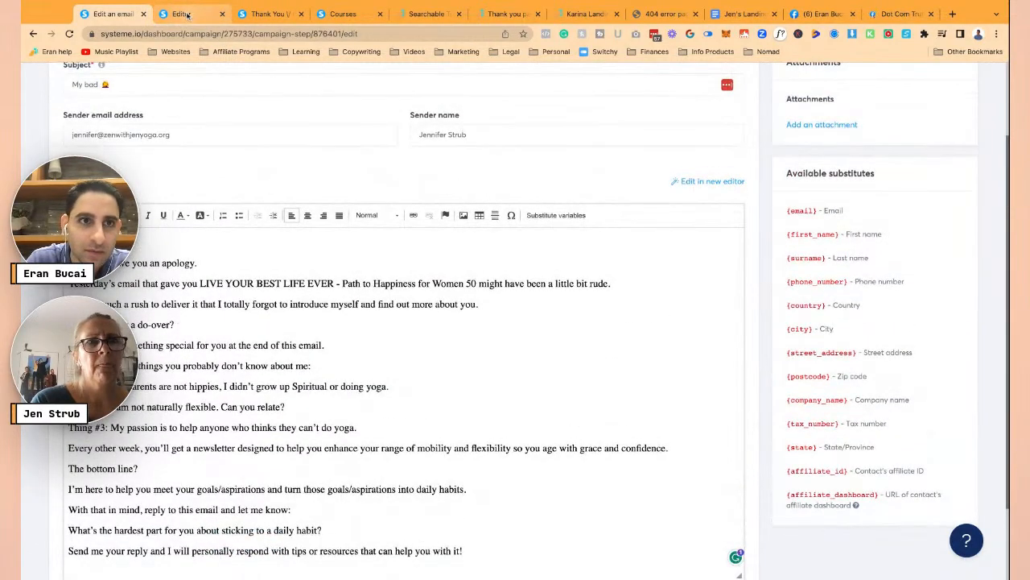
- Preview the thank-you page, then return to the My bad email
left_click(187, 14)
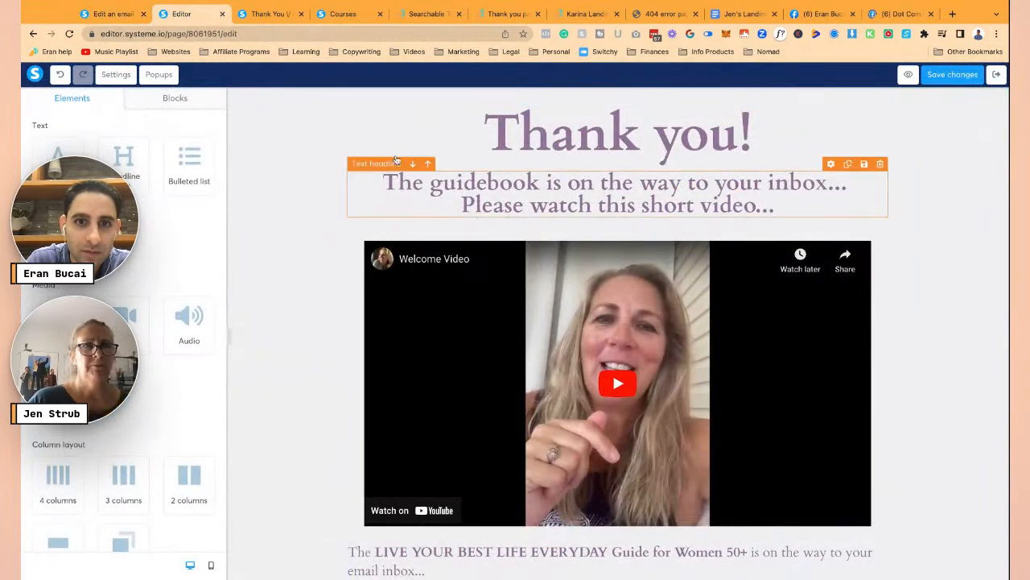
left_click(125, 13)
left_click(272, 14)
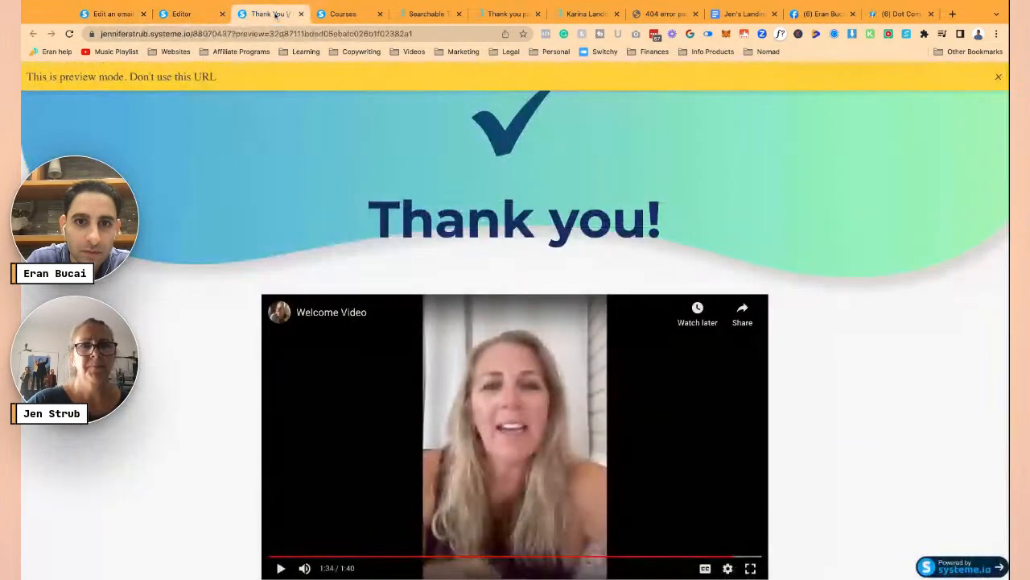
left_click(301, 14)
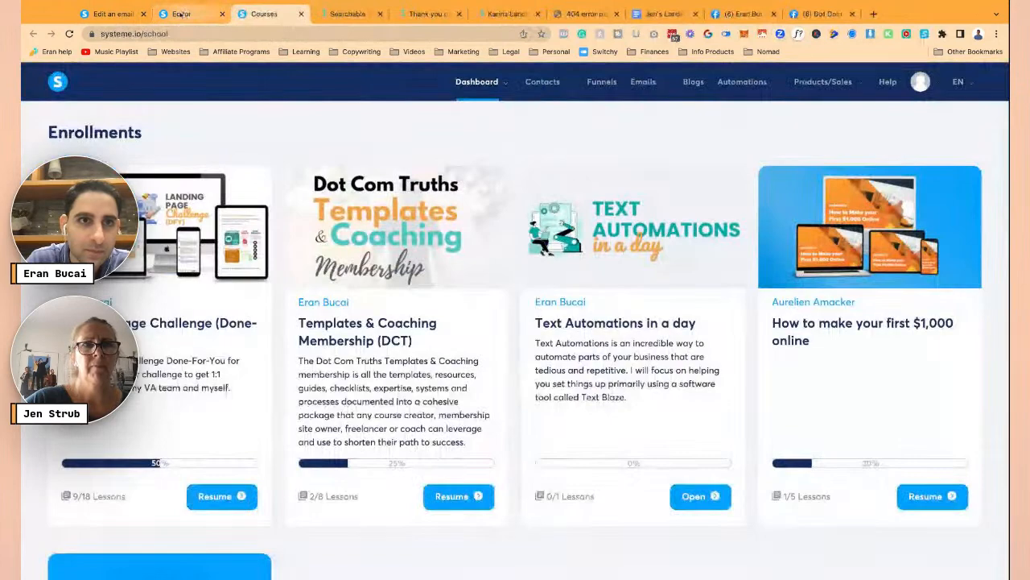
left_click(182, 14)
left_click(121, 14)
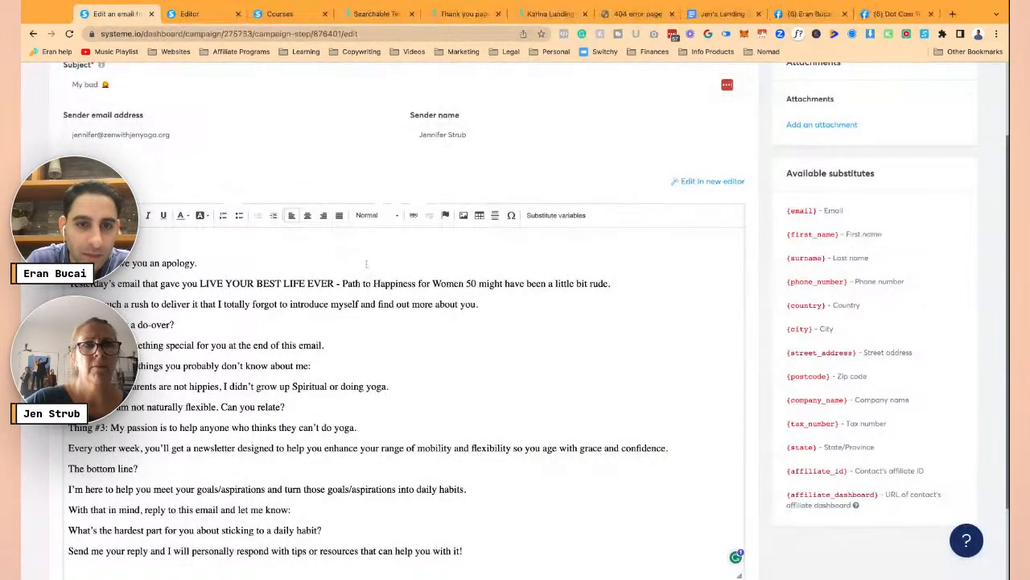
scroll(351, 419, "down", 1)
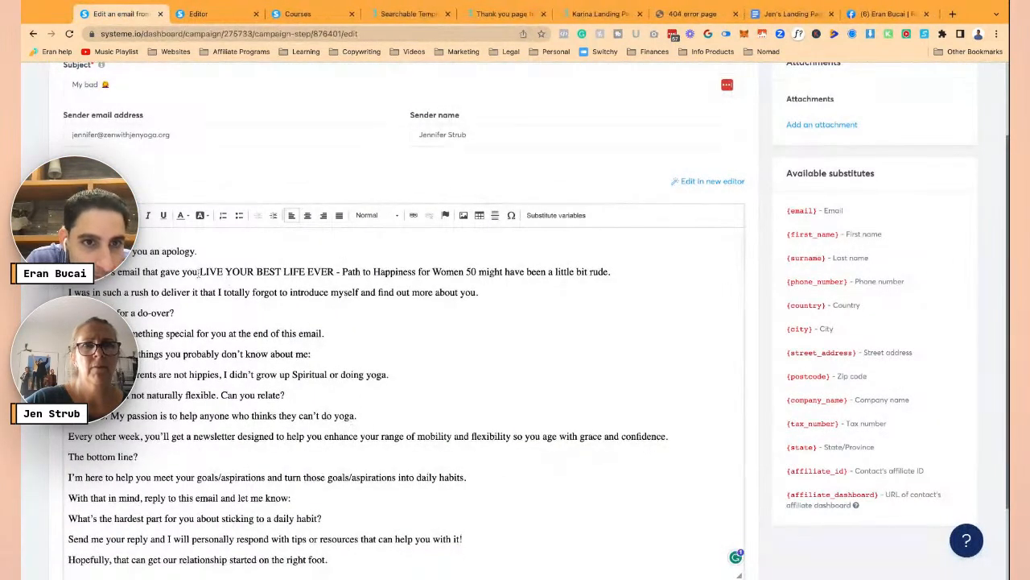
- Select just 'LIVE YOUR BEST LIFE EVER' and open the Link dialog for it
left_click_drag(199, 271, 463, 271)
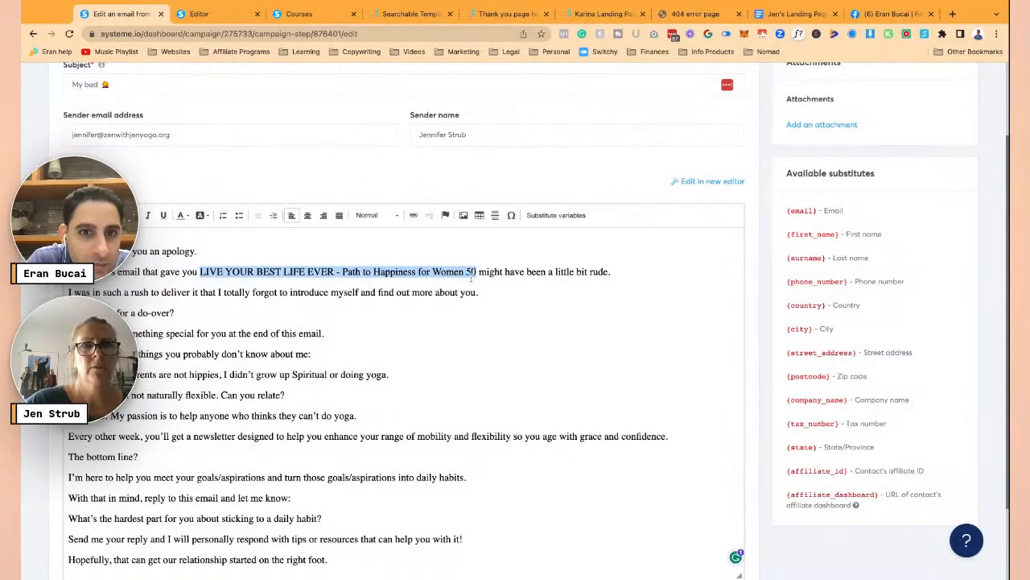
left_click(312, 271)
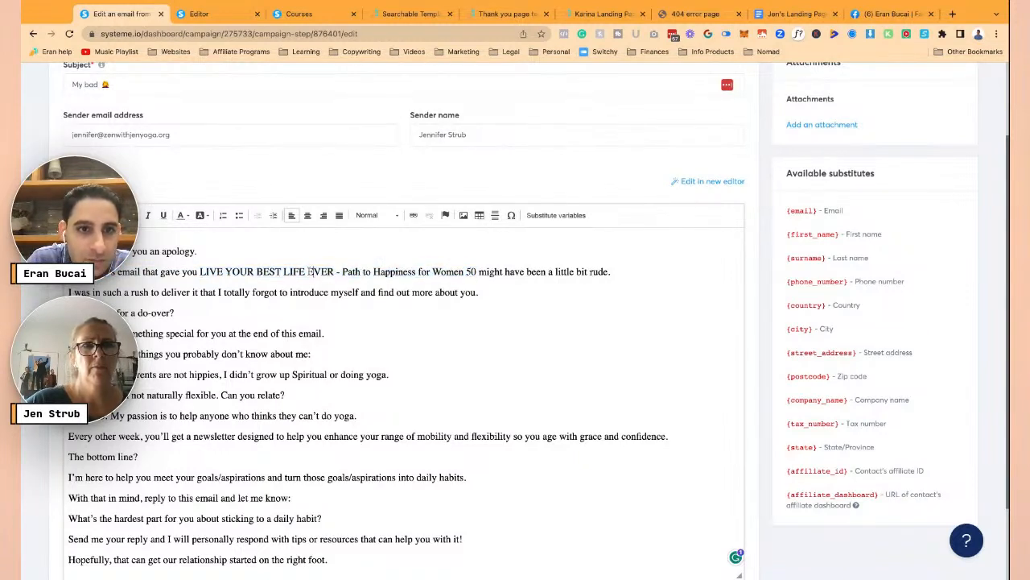
left_click_drag(200, 272, 333, 272)
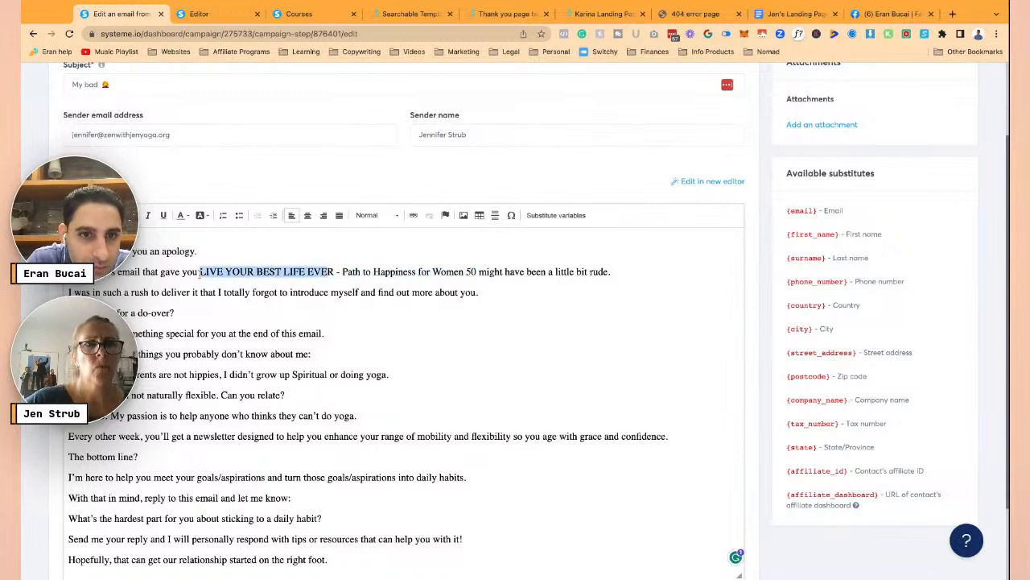
left_click(413, 215)
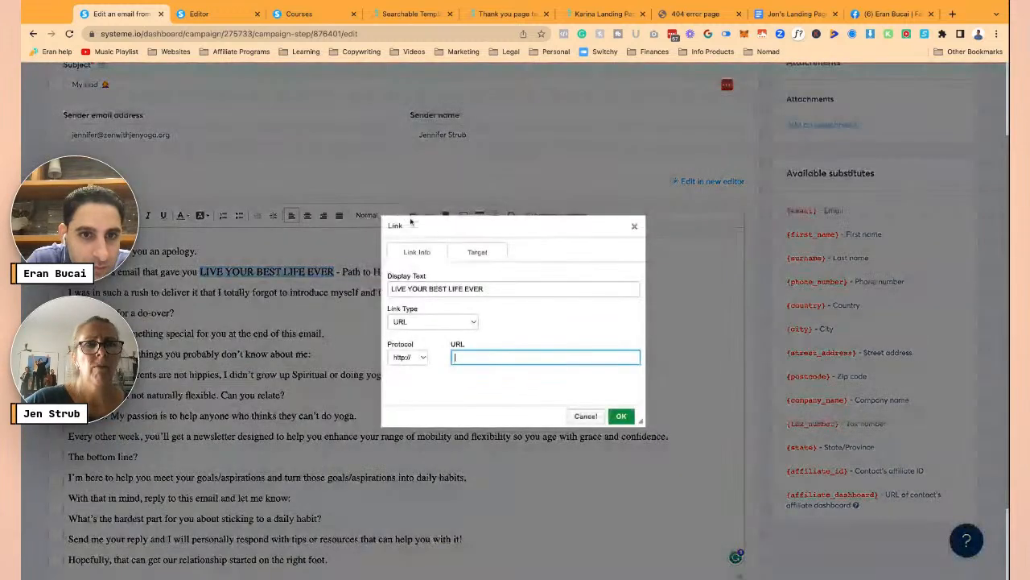
left_click(471, 250)
left_click(415, 252)
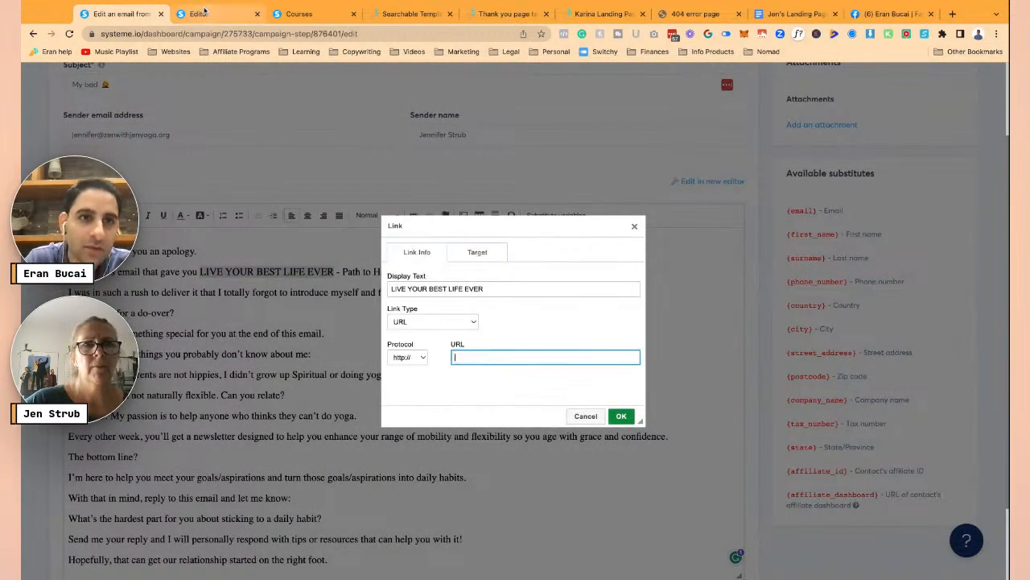
- In the thank-you page editor, pick yourbestlifeguide50women.pdf from the uploaded files to get its link
left_click(205, 14)
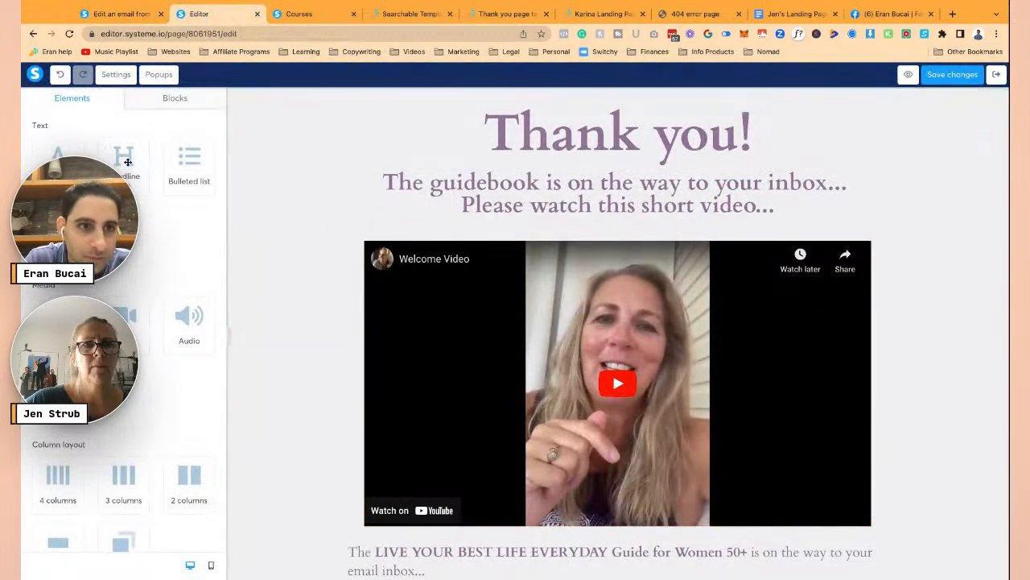
scroll(294, 233, "down", 10)
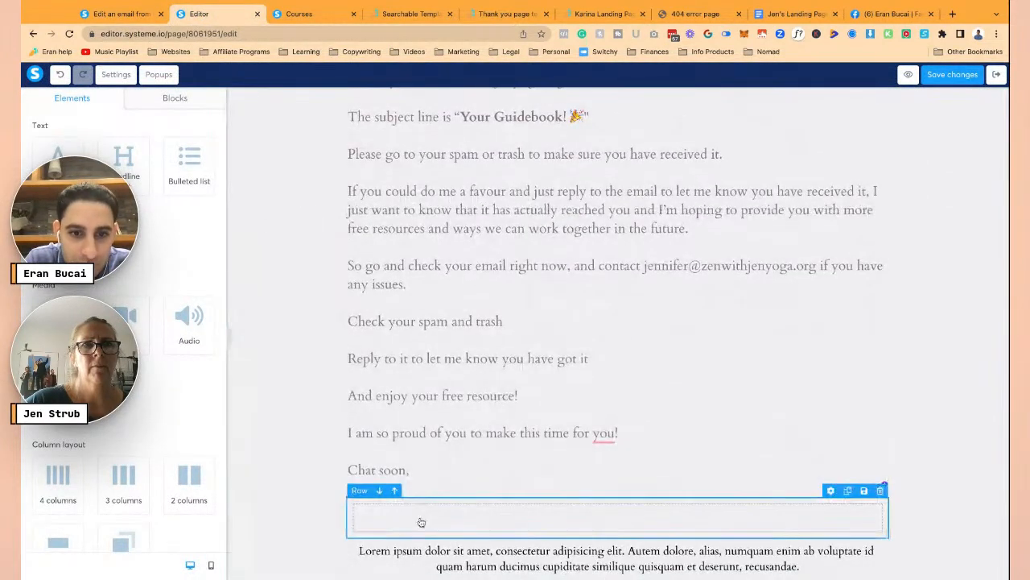
left_click(398, 549)
left_click(400, 550)
key("ctrl+a")
left_click(442, 535)
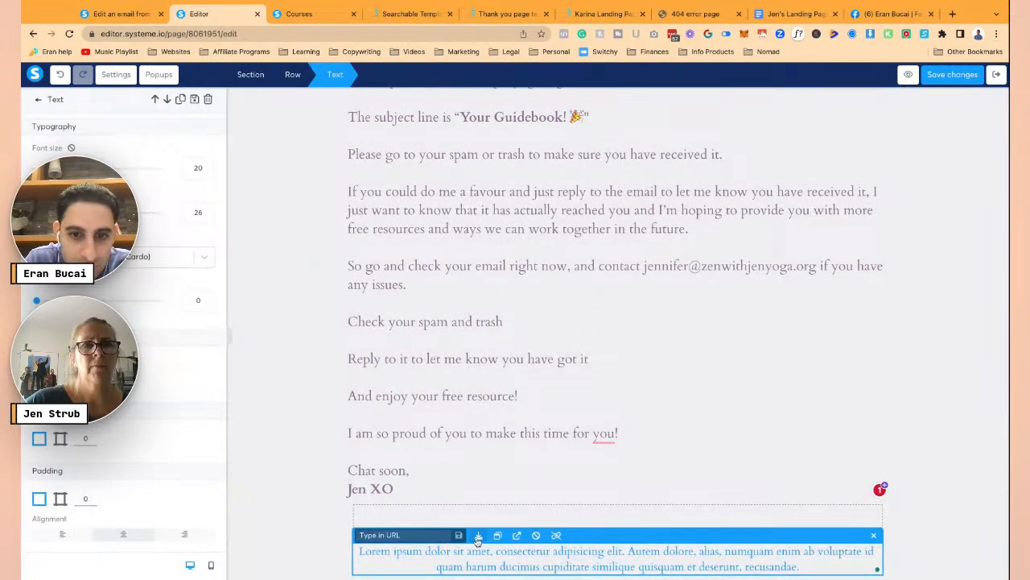
left_click(478, 538)
left_click(576, 201)
left_click(348, 253)
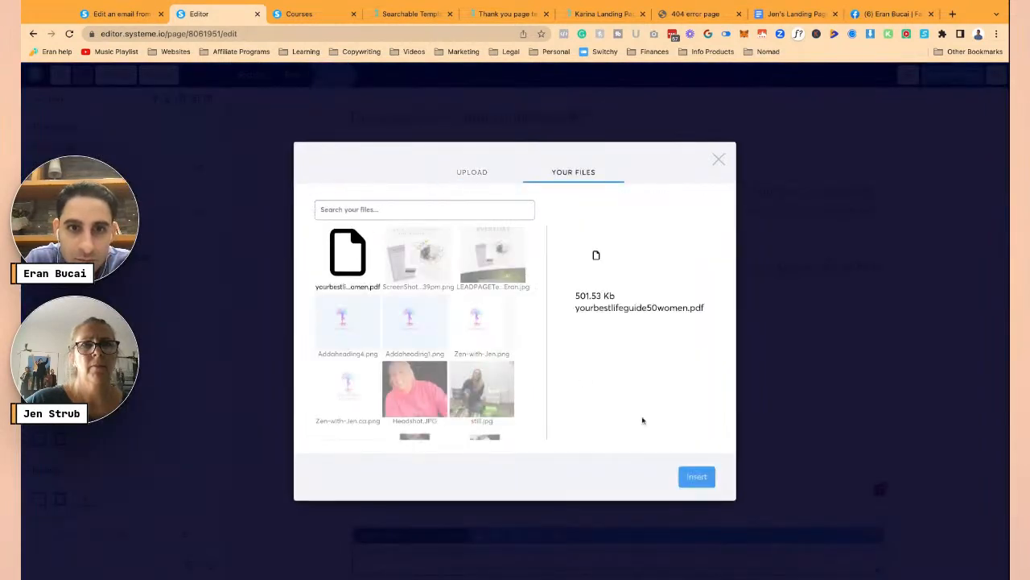
left_click(697, 478)
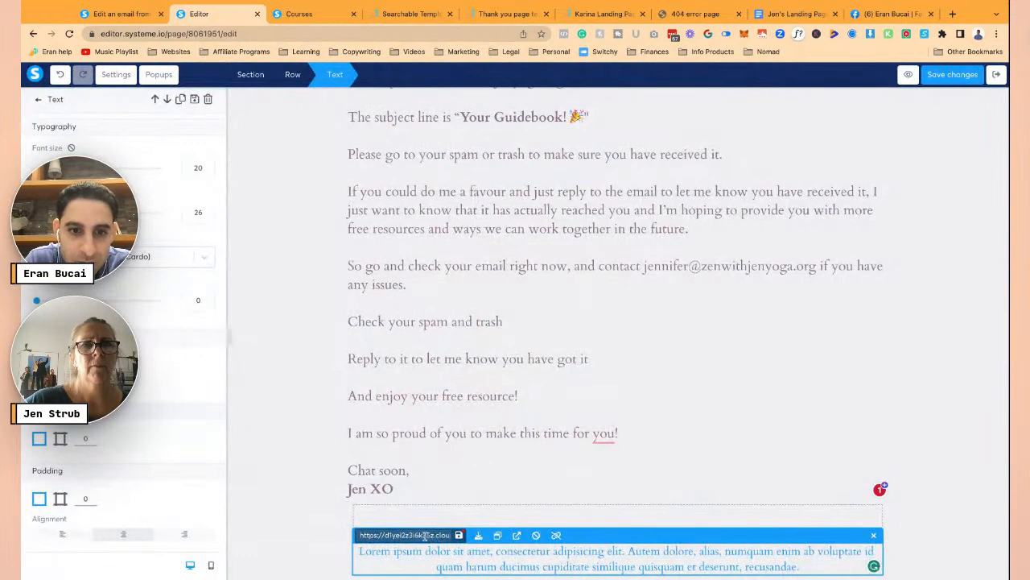
- Paste the PDF's address into the email's Link dialog and apply it to LIVE YOUR BEST LIFE EVER
left_click(121, 13)
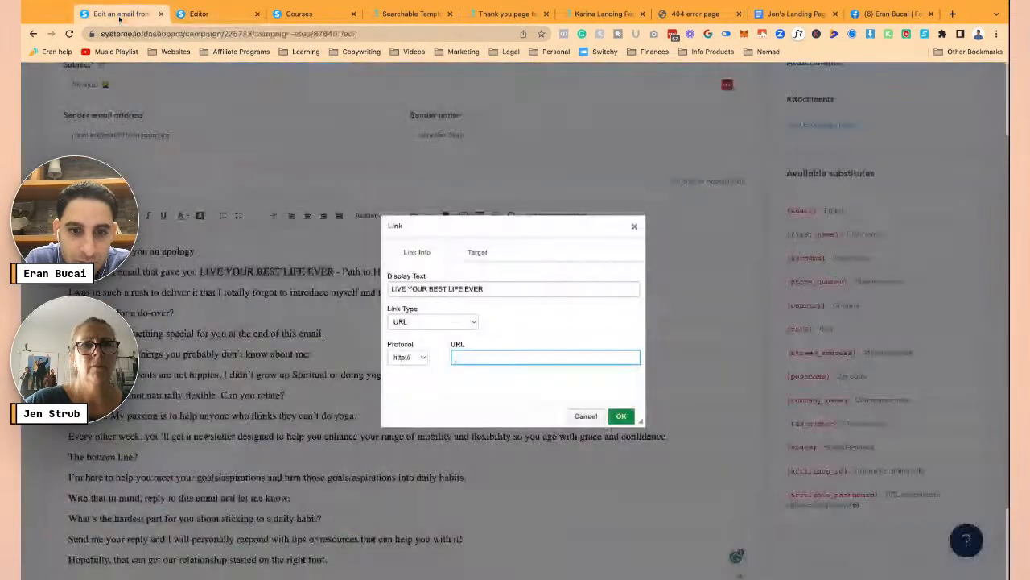
type("d1yei2z3i6k35z.cloudfront.net/3168220/643ac0a751475_yourbestlifeguide50women.pdf")
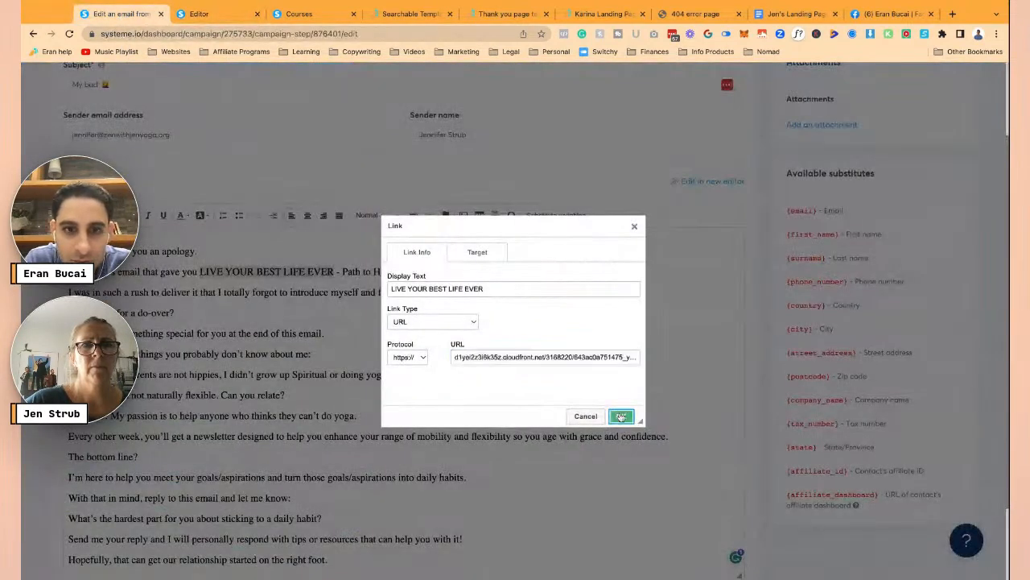
left_click(621, 416)
scroll(418, 314, "down", 3)
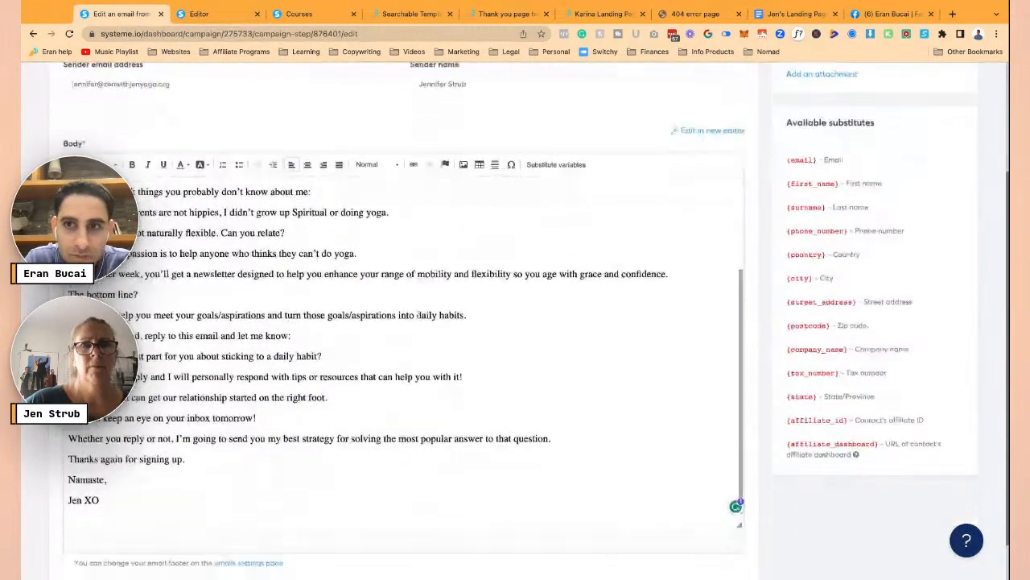
scroll(417, 314, "up", 5)
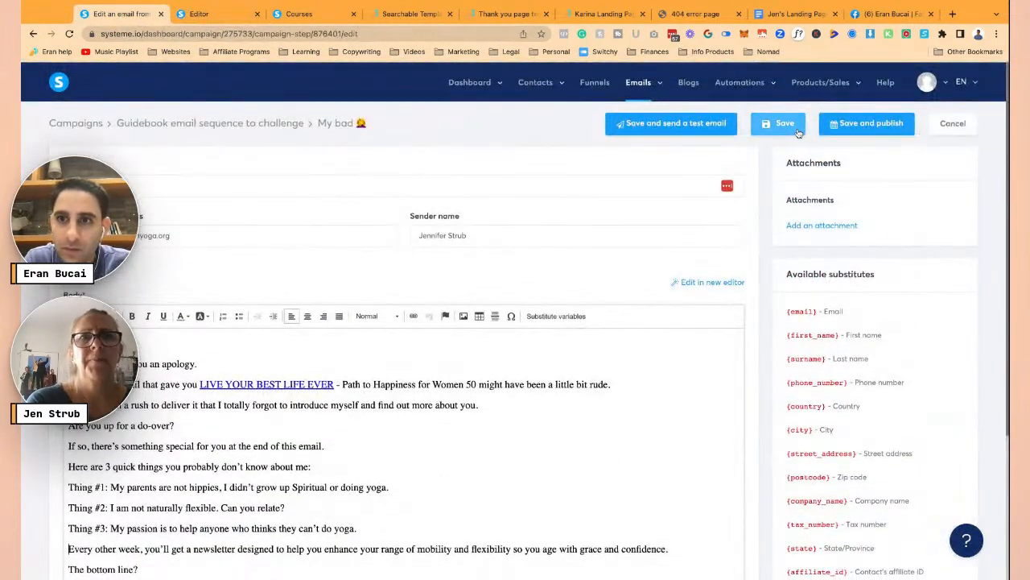
- Publish the My bad email with a 1-day delay after the You're guidebook! email
left_click(848, 127)
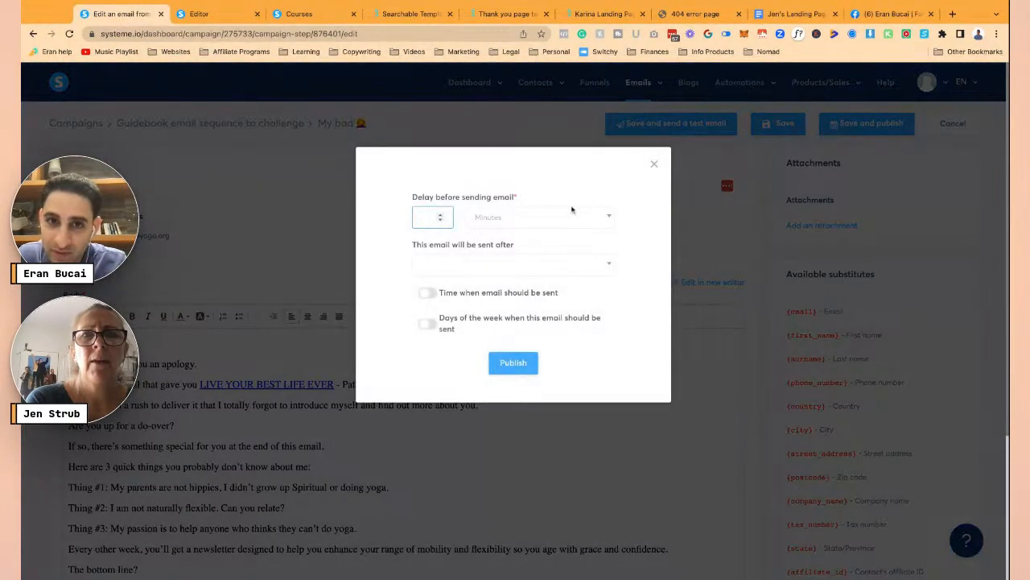
left_click(552, 214)
left_click(487, 277)
left_click(439, 217)
type("1")
left_click(443, 266)
left_click(442, 295)
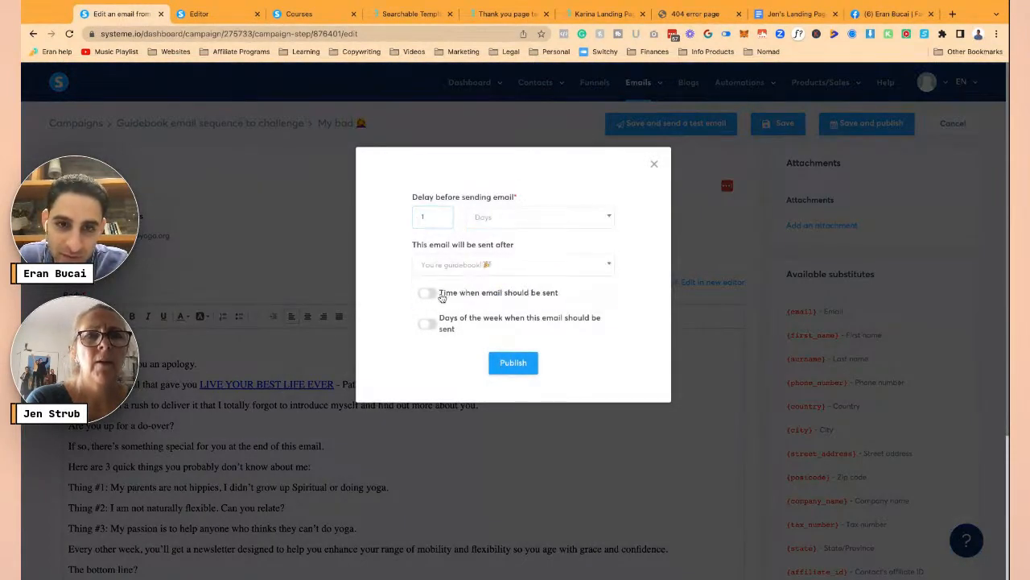
left_click(514, 363)
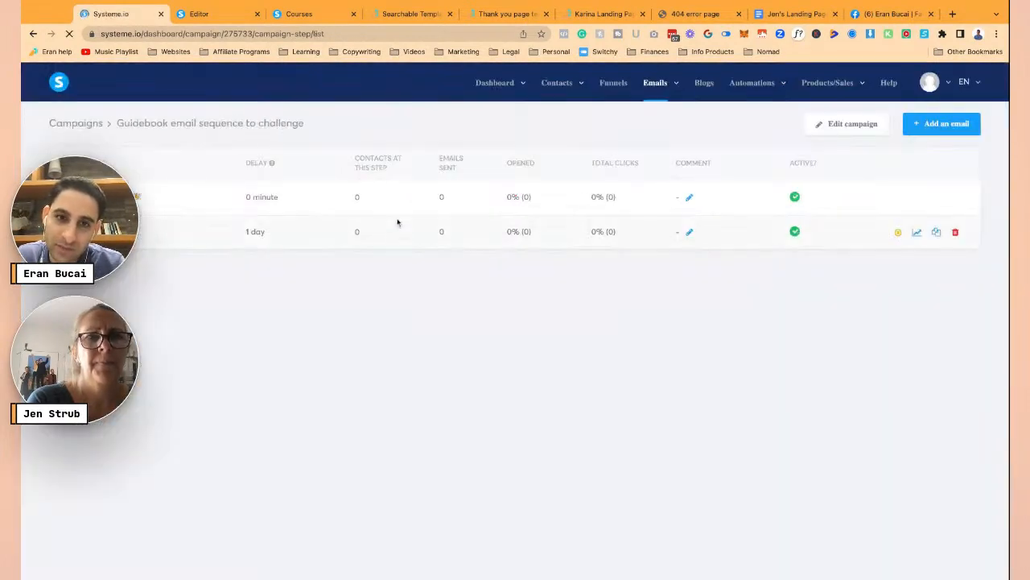
- Start a new campaign email and copy the Email #3 body, Hello Sunshine! through Jen XO, from Google Docs
left_click(923, 127)
left_click(792, 13)
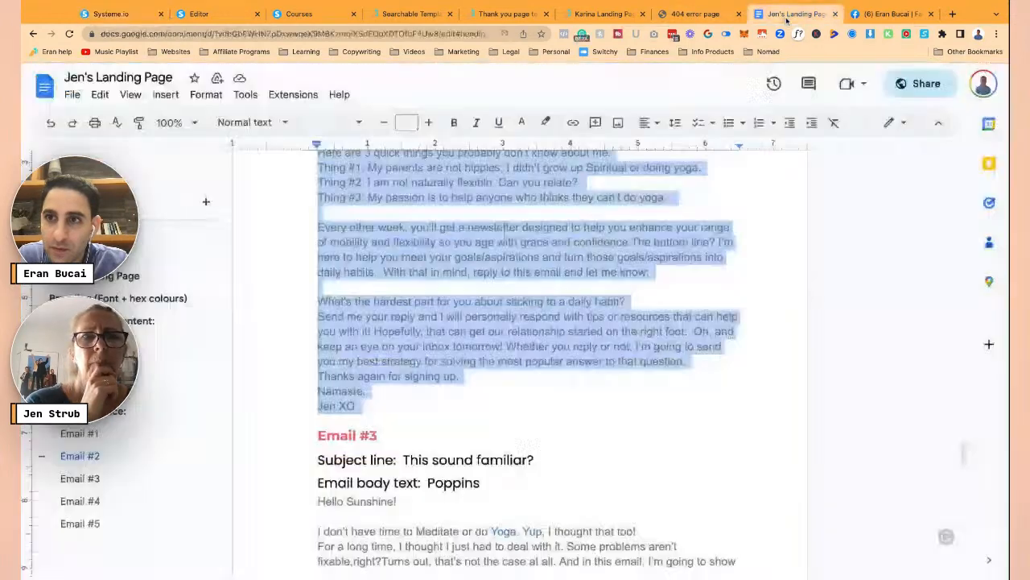
scroll(558, 347, "down", 3)
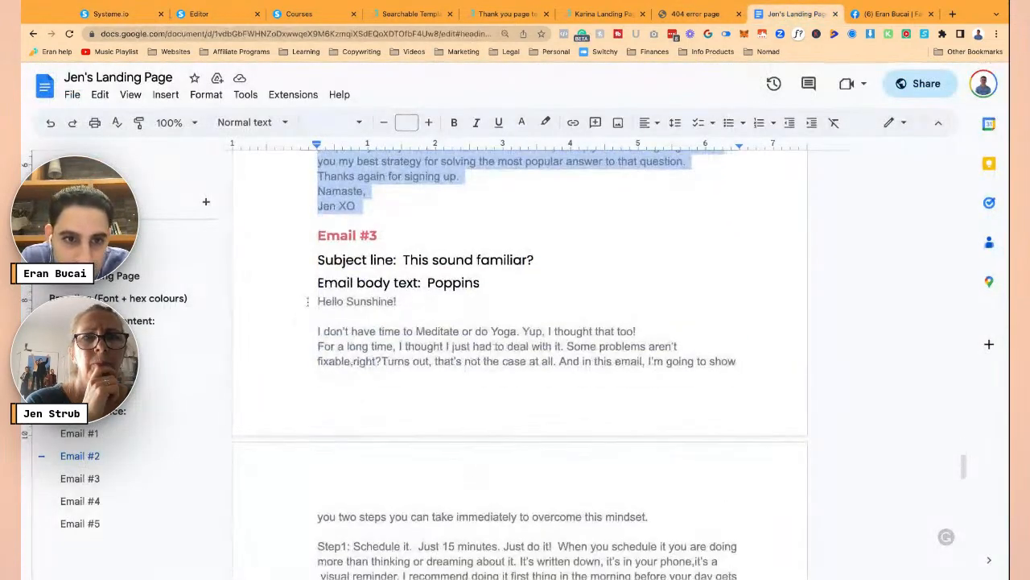
left_click(312, 301)
left_click_drag(313, 301, 355, 452)
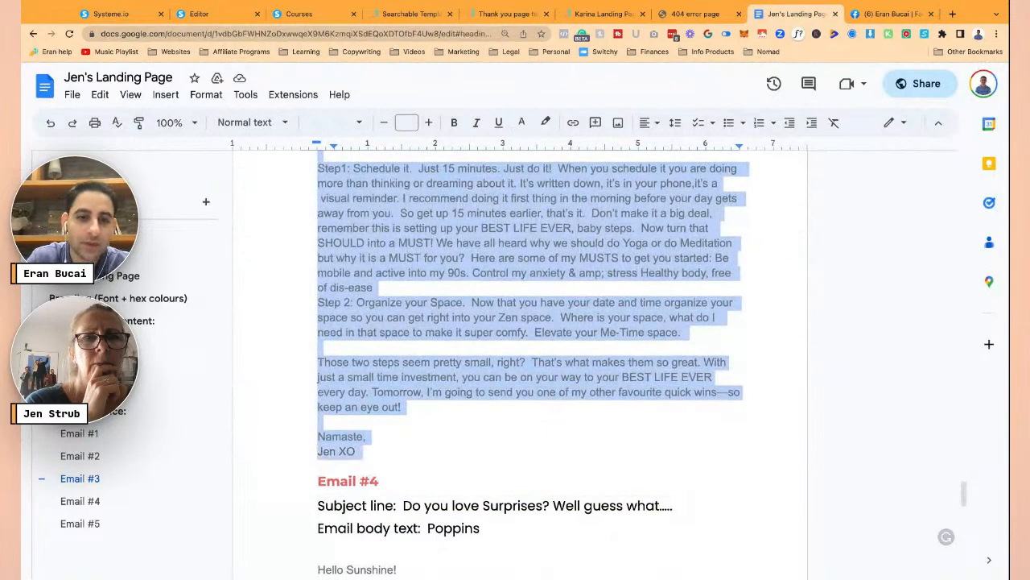
left_click(183, 12)
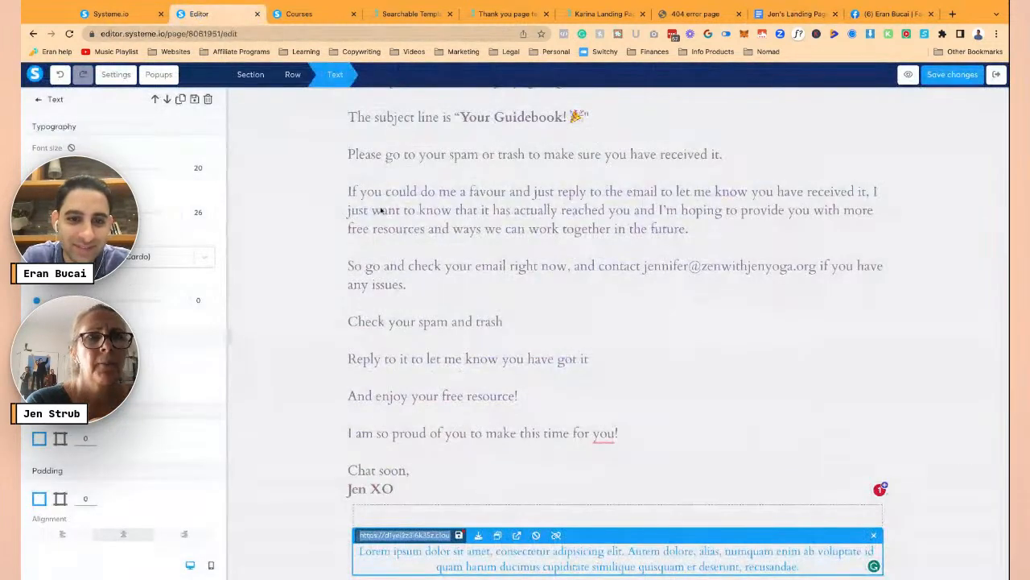
- Create a classic-editor email with subject 'This sound familiar?' and the own-domain sender address instead of the Yahoo one
left_click(121, 16)
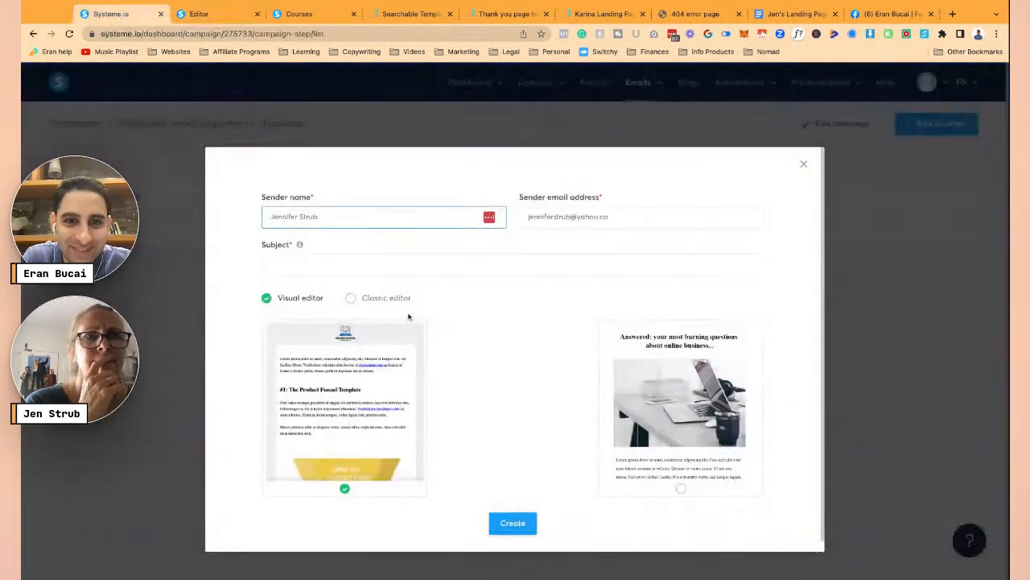
left_click(374, 299)
left_click(370, 273)
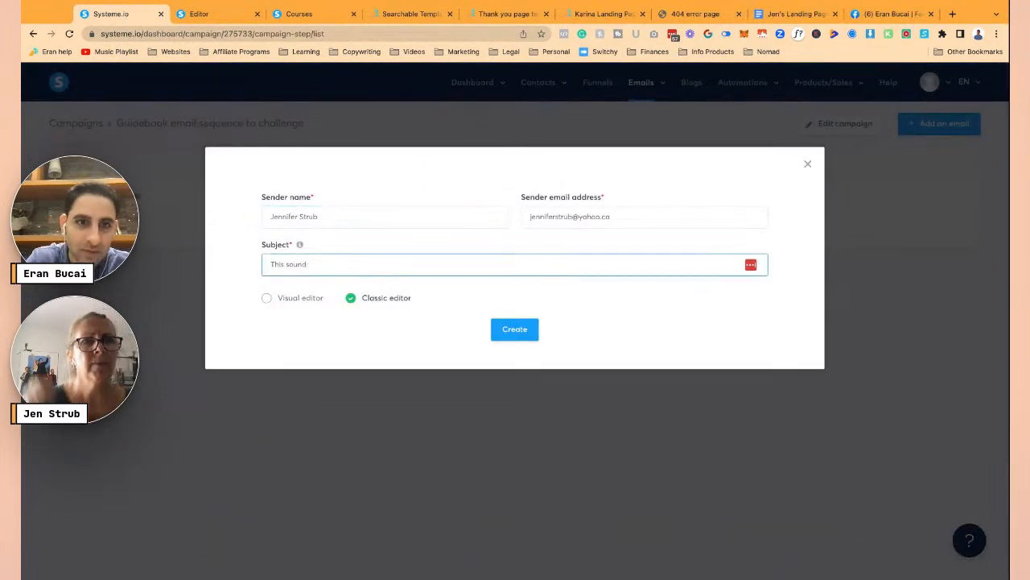
type("This sound")
left_click(378, 297)
left_click(519, 335)
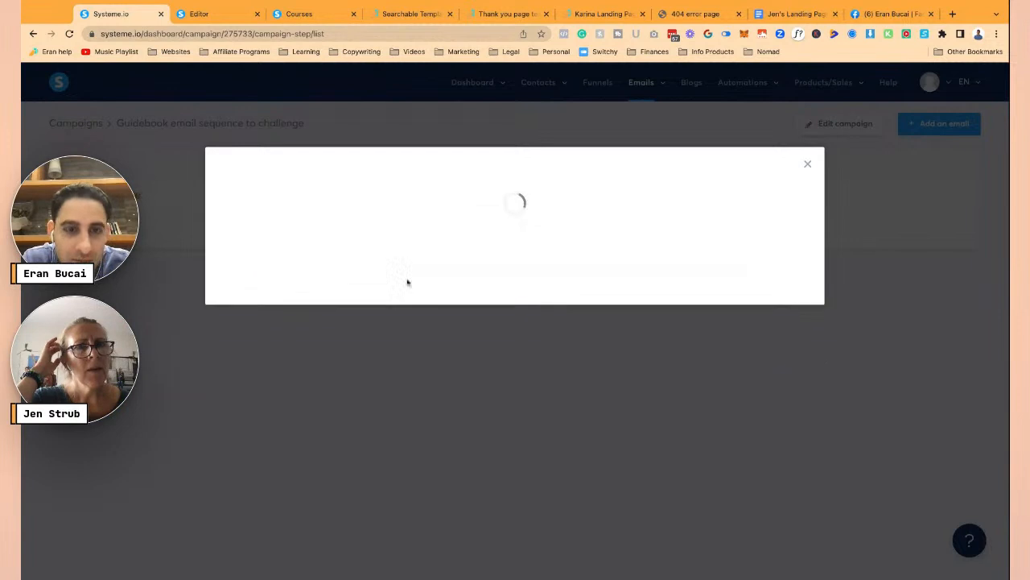
triple_click(577, 217)
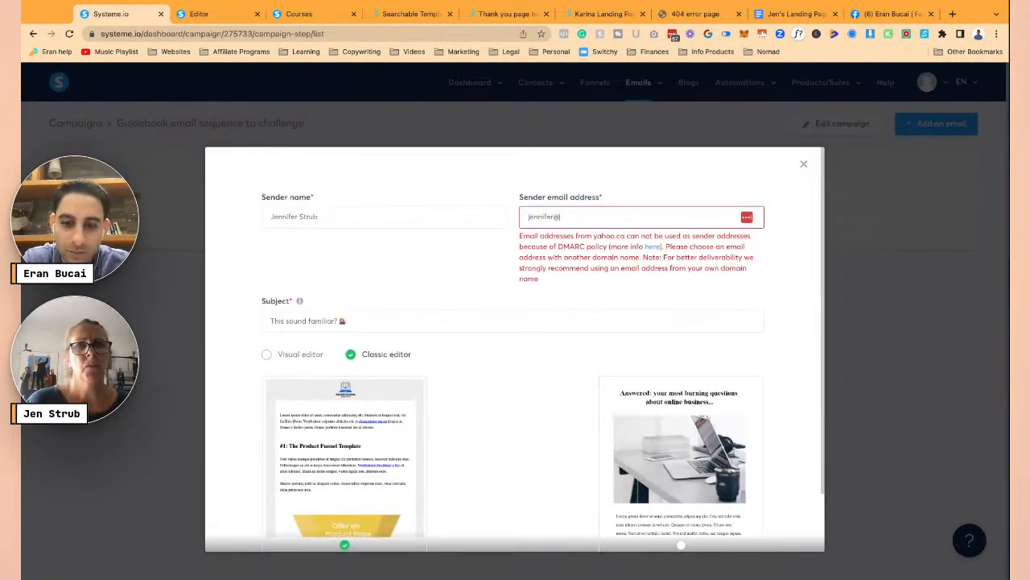
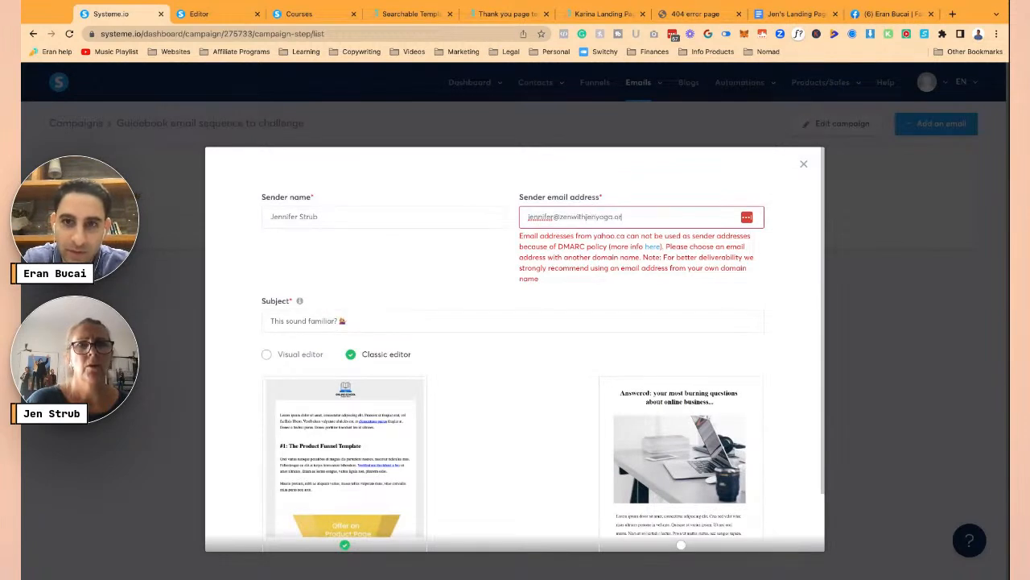
scroll(548, 278, "down", 2)
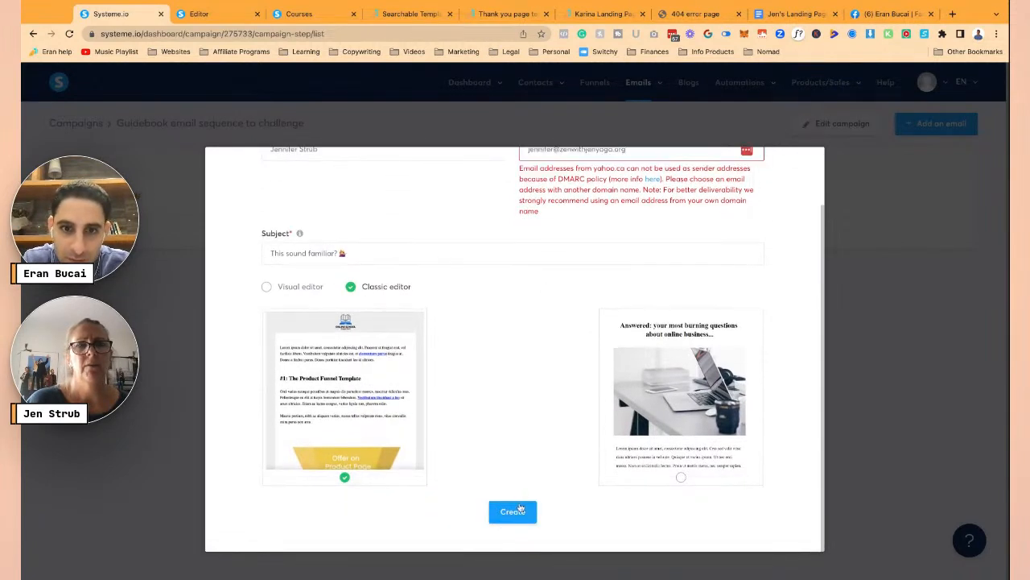
left_click(515, 510)
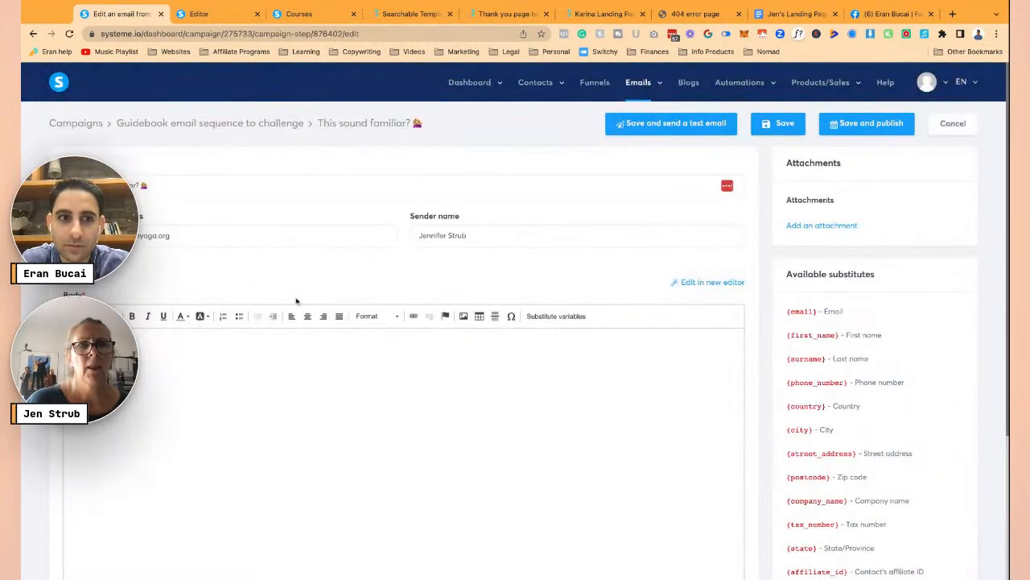
- Paste the copied Email #3 text into the email body
key("ctrl+a")
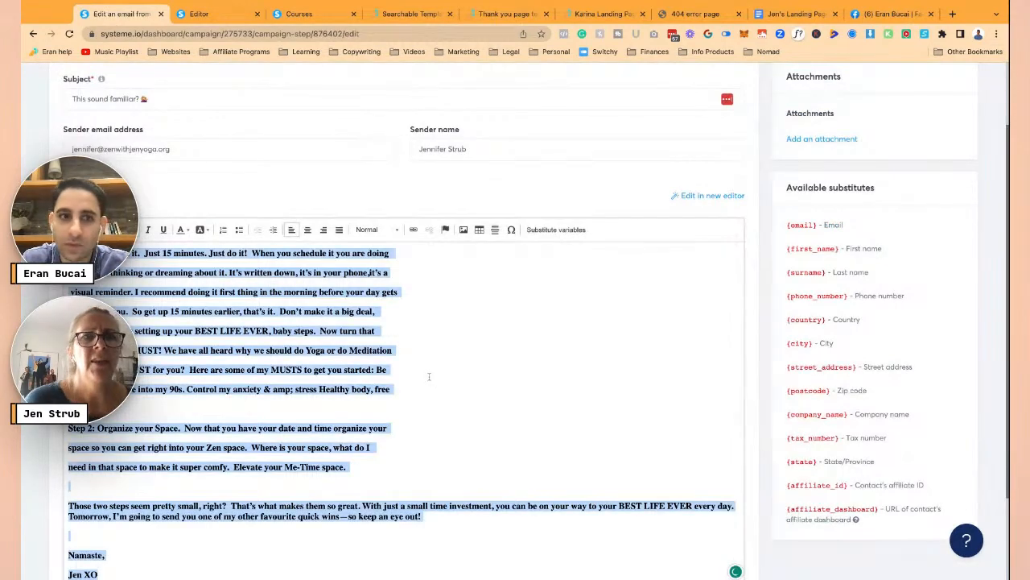
key("ctrl+v")
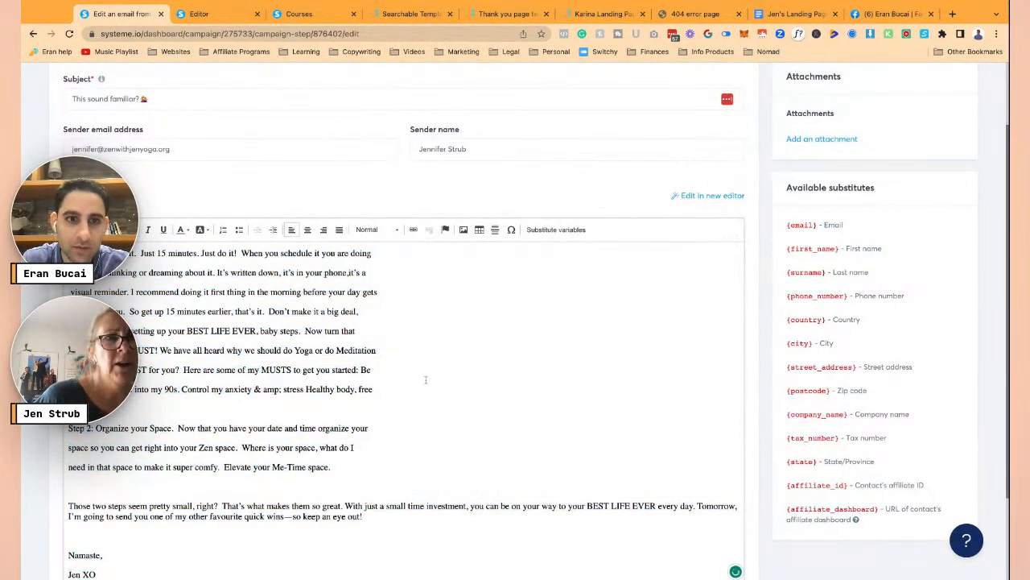
scroll(322, 370, "up", 5)
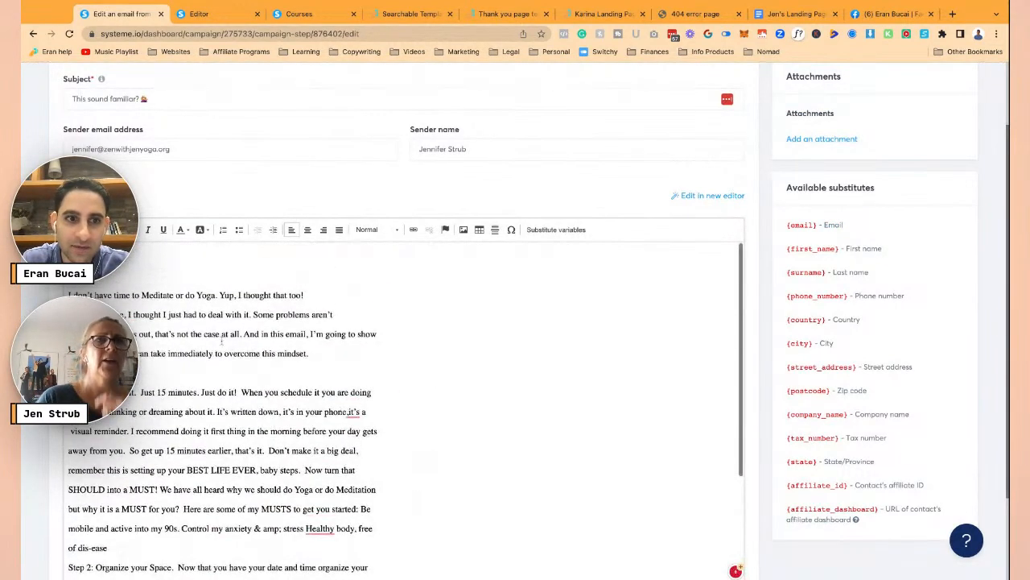
scroll(196, 277, "down", 1)
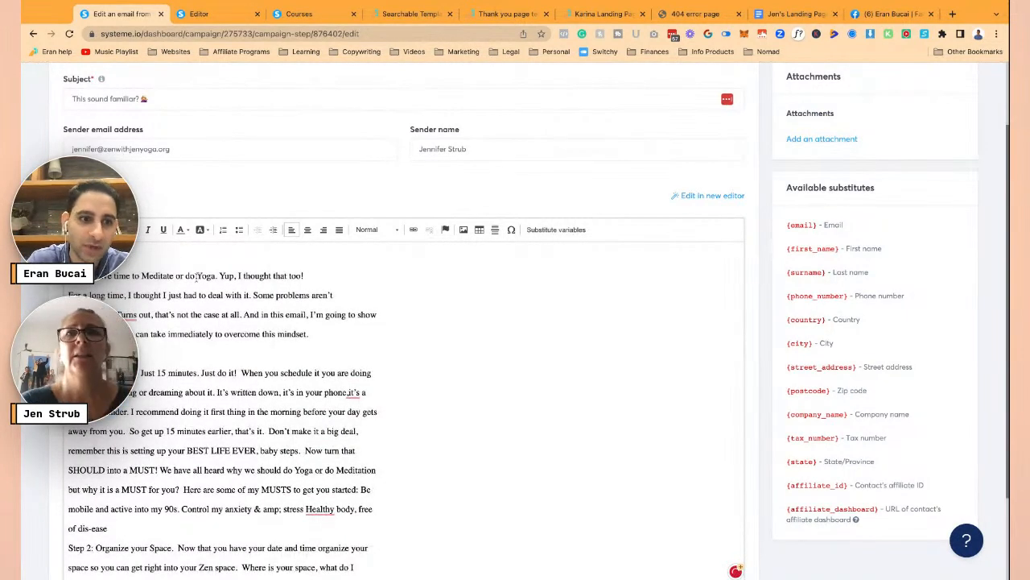
- Remove the blank line after 'overcome this mindset.' and accept the Grammarly fixes near Turns and Just 15 minutes
key("BackSpace")
mouse_move(125, 314)
left_click(125, 346)
left_click(113, 346)
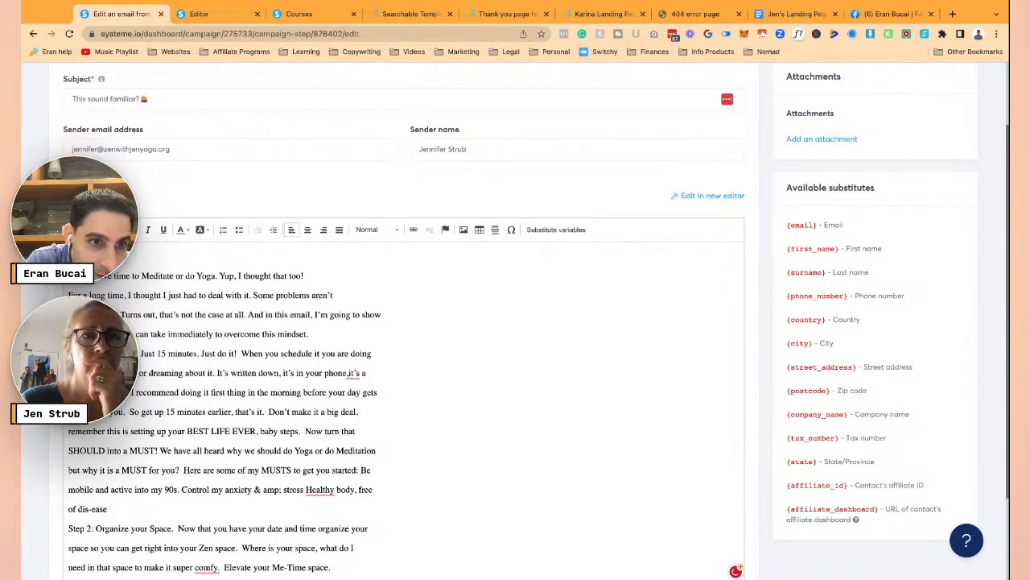
mouse_move(121, 373)
left_click(96, 384)
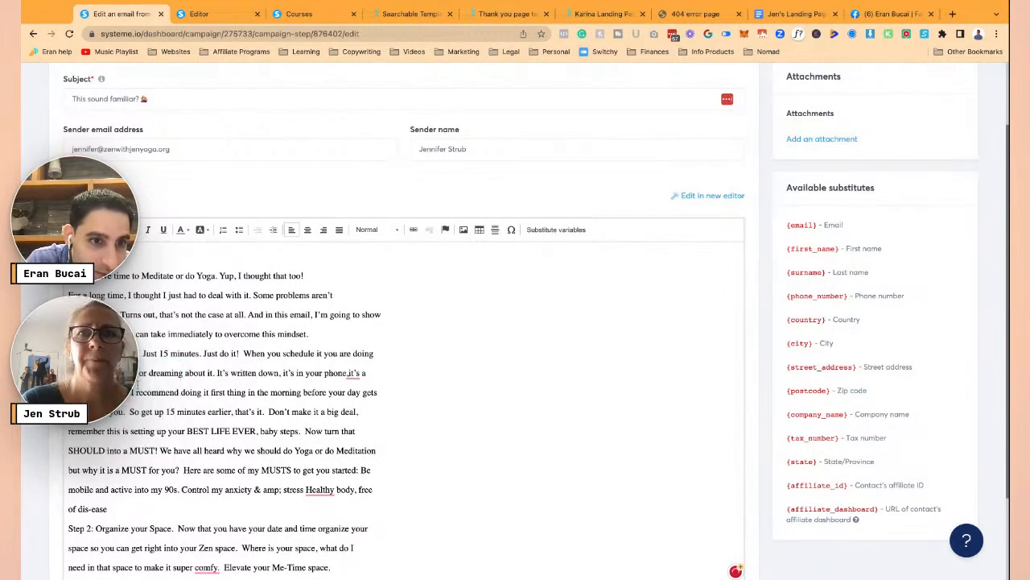
scroll(241, 402, "down", 1)
scroll(241, 403, "up", 1)
left_click(343, 295)
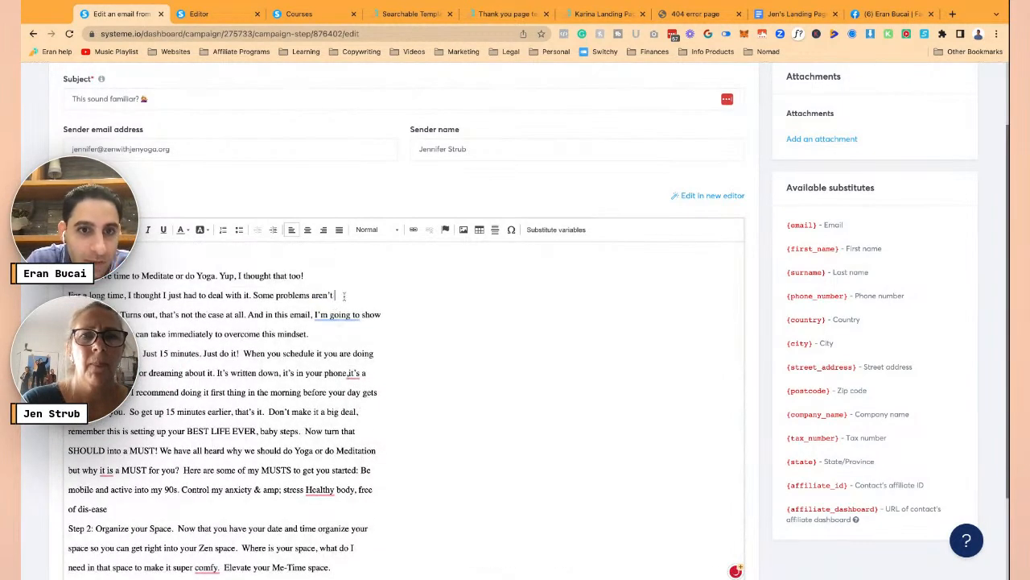
- Rejoin the broken Step 1 lines, correcting 'phone, it's' and the double space in 'doing more'
key("Delete")
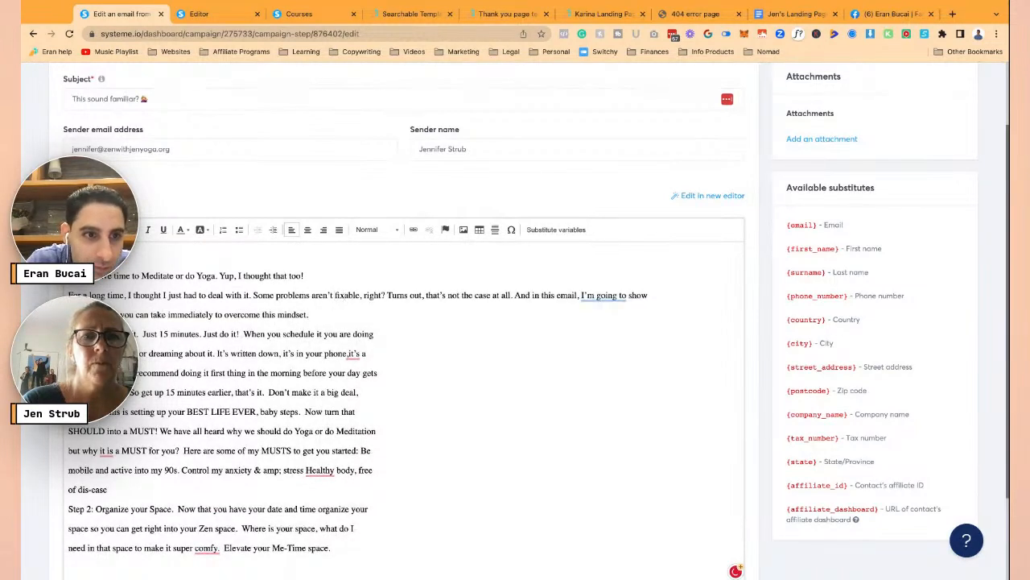
key("Delete")
left_click(387, 325)
key("Delete")
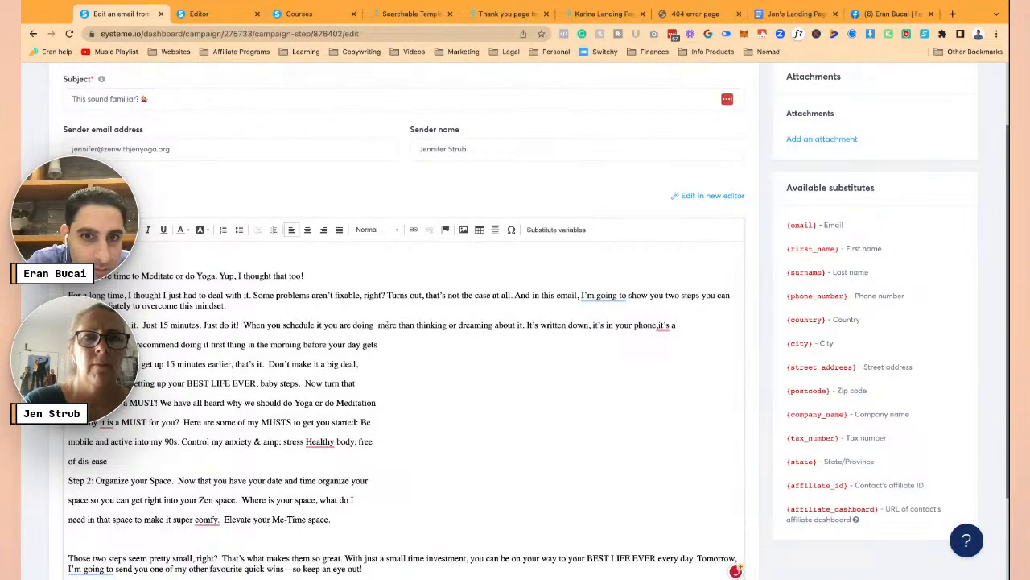
left_click(667, 324)
left_click(673, 355)
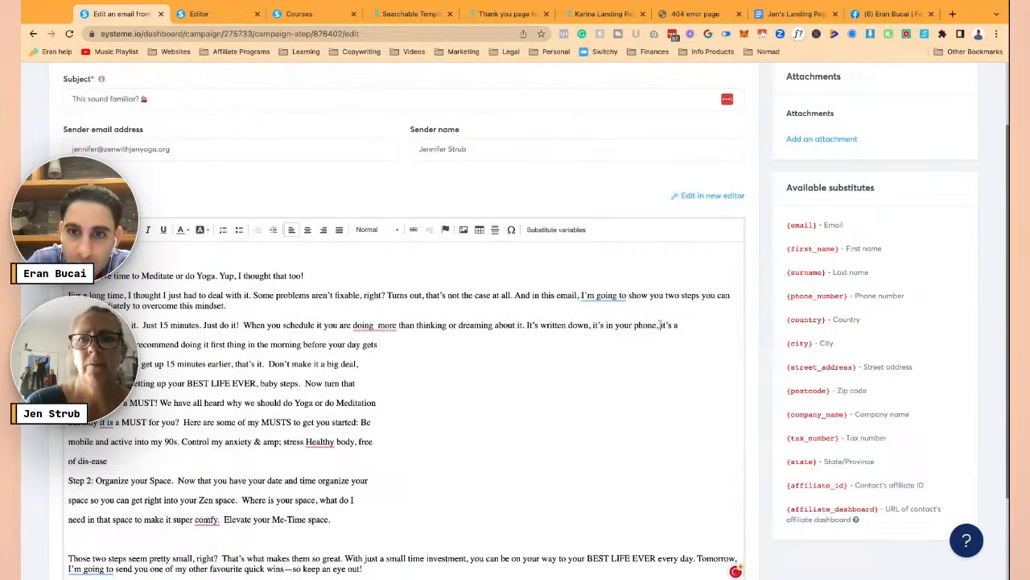
left_click(375, 325)
left_click(380, 348)
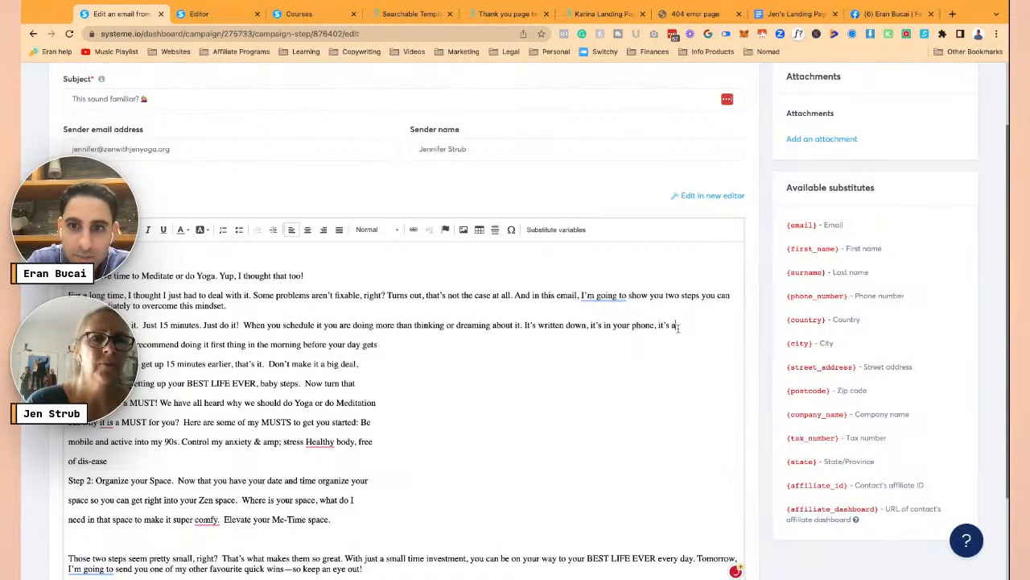
key("Delete")
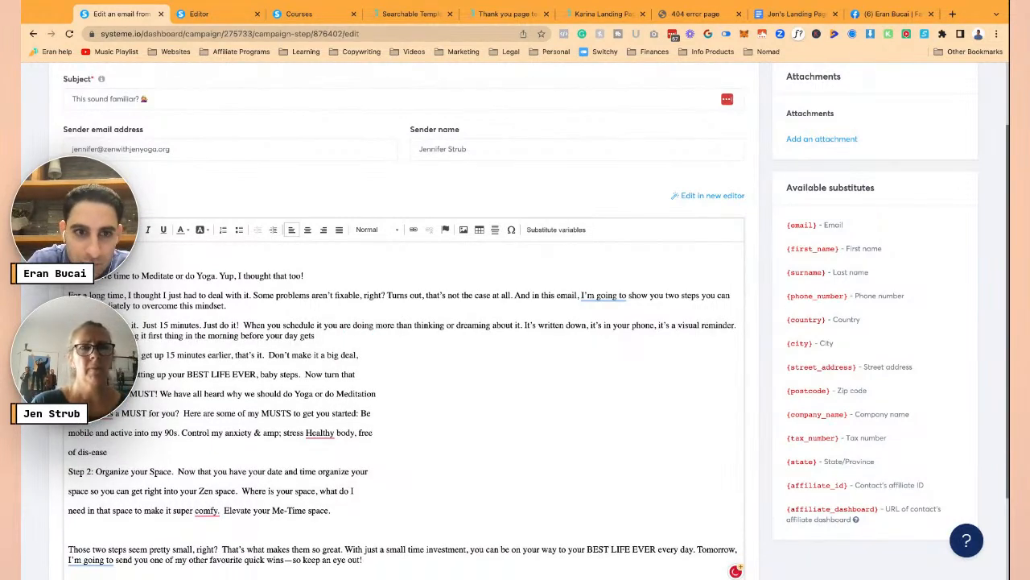
key("Delete")
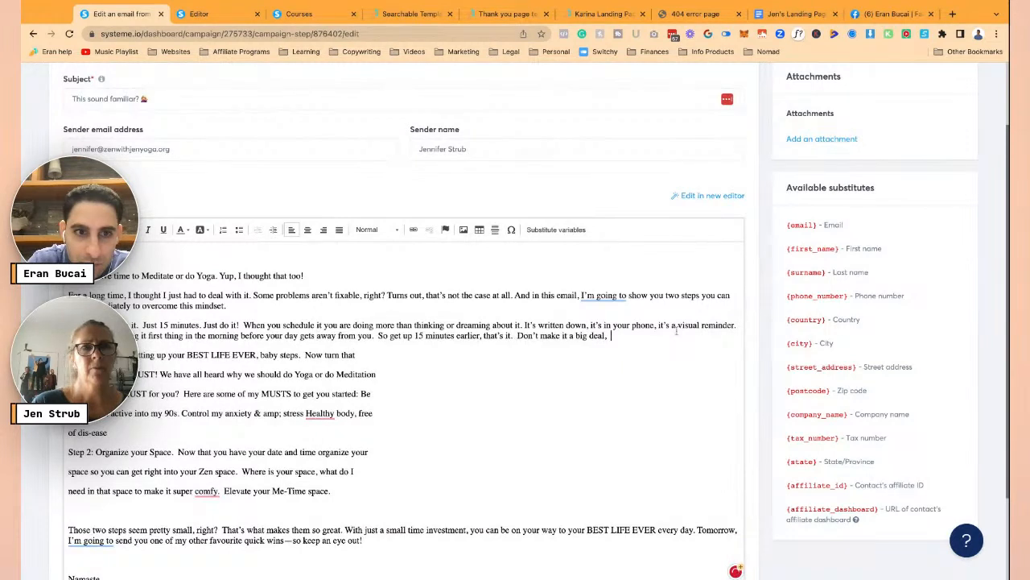
key("Delete")
key("BackSpace")
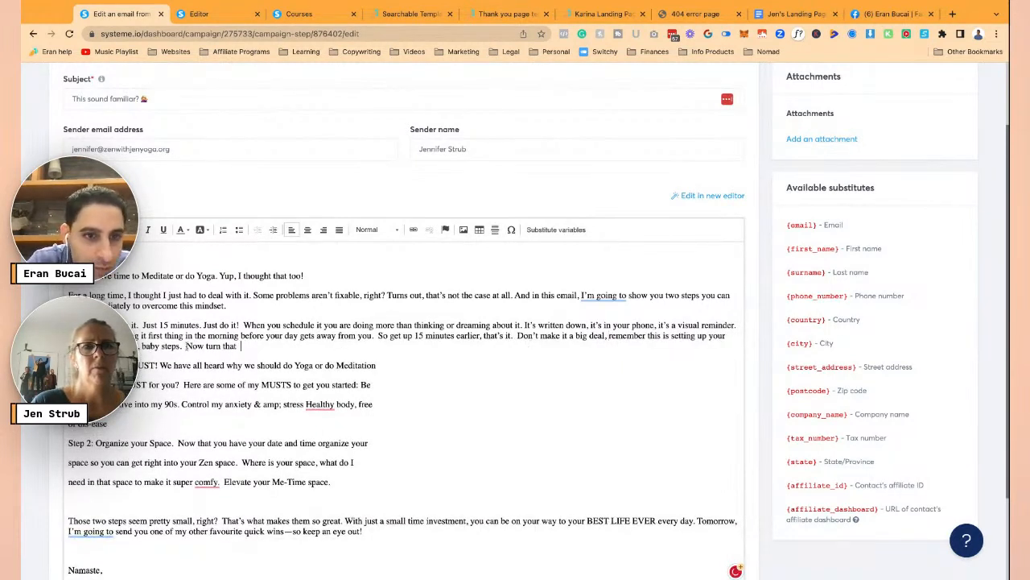
- Put 'Now turn that', 'into a MUST!' and 'Here are some of my MUSTS' on separate lines, joining the Meditation and Be lines
left_click(186, 345)
key("Return")
key("BackSpace")
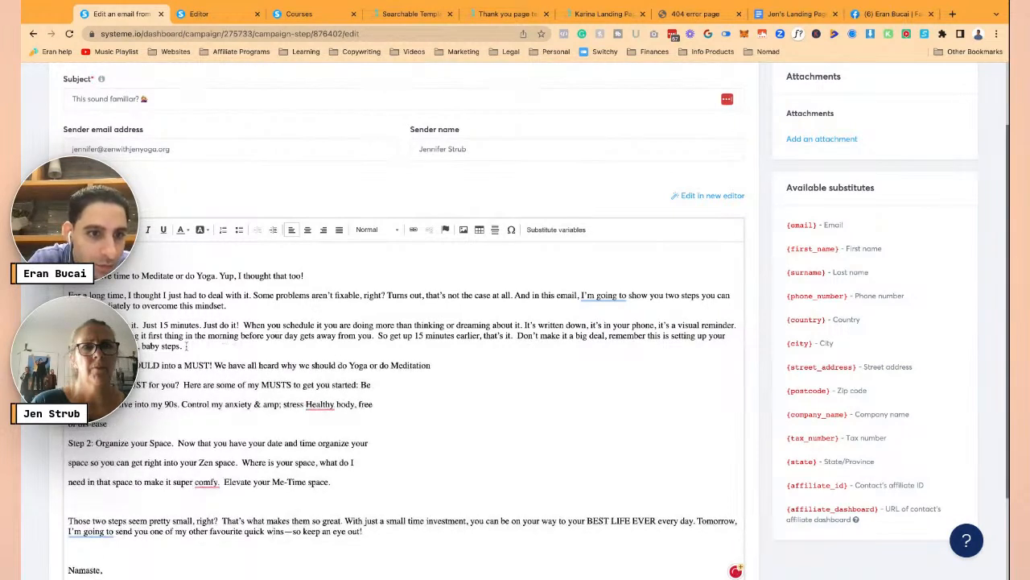
key("Delete")
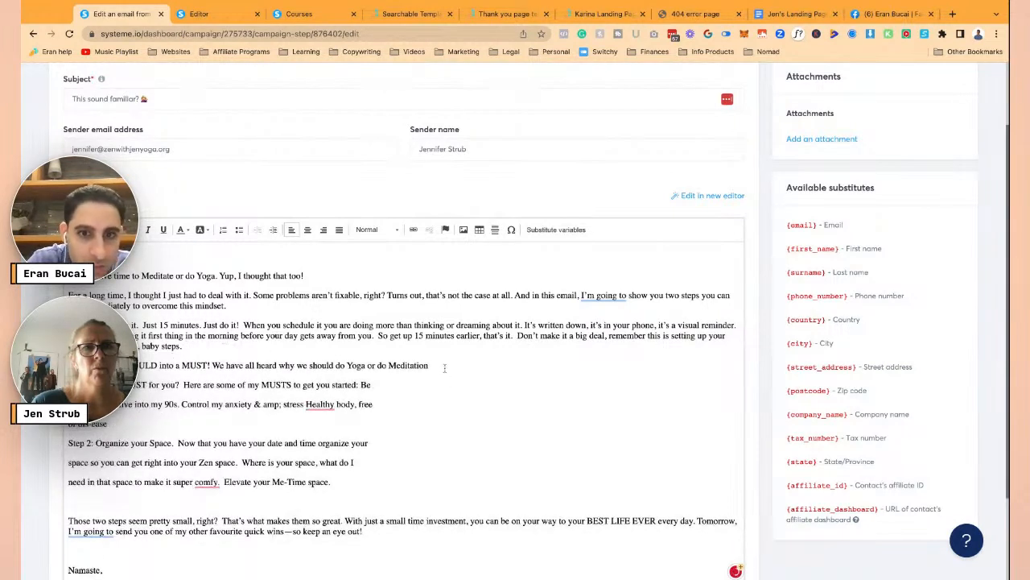
key("Delete")
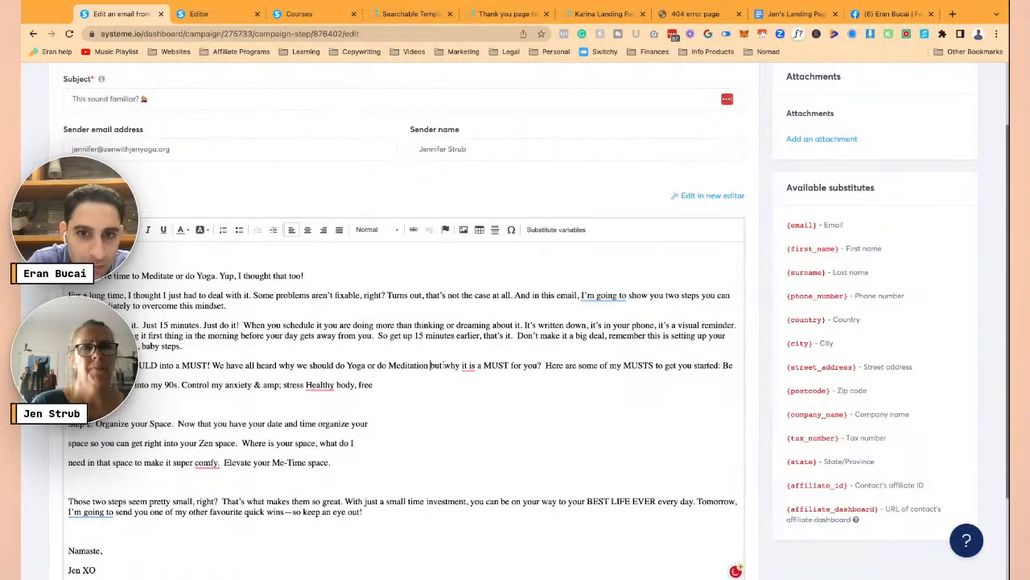
left_click(213, 365)
key("Return")
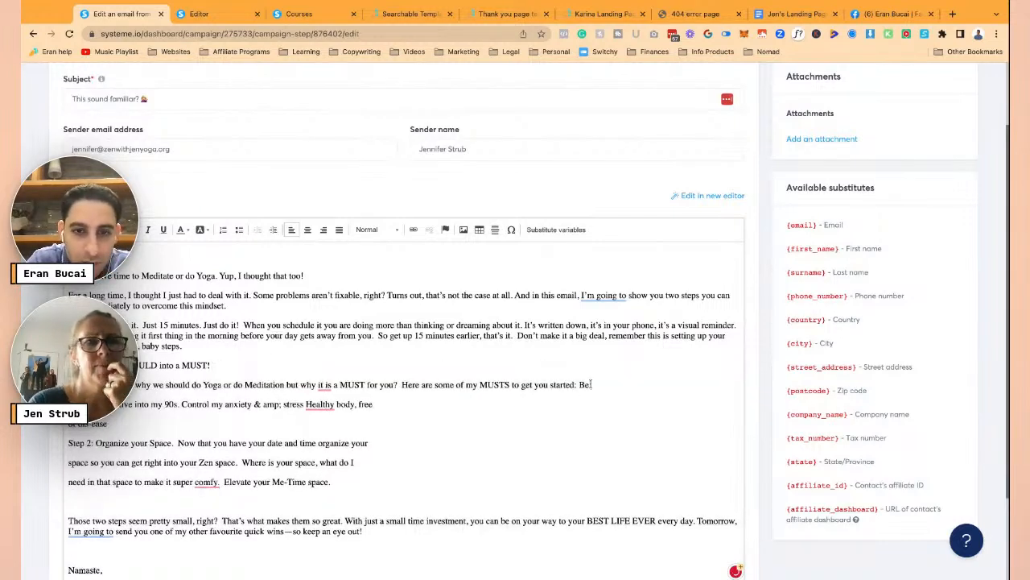
left_click(405, 384)
key("Return")
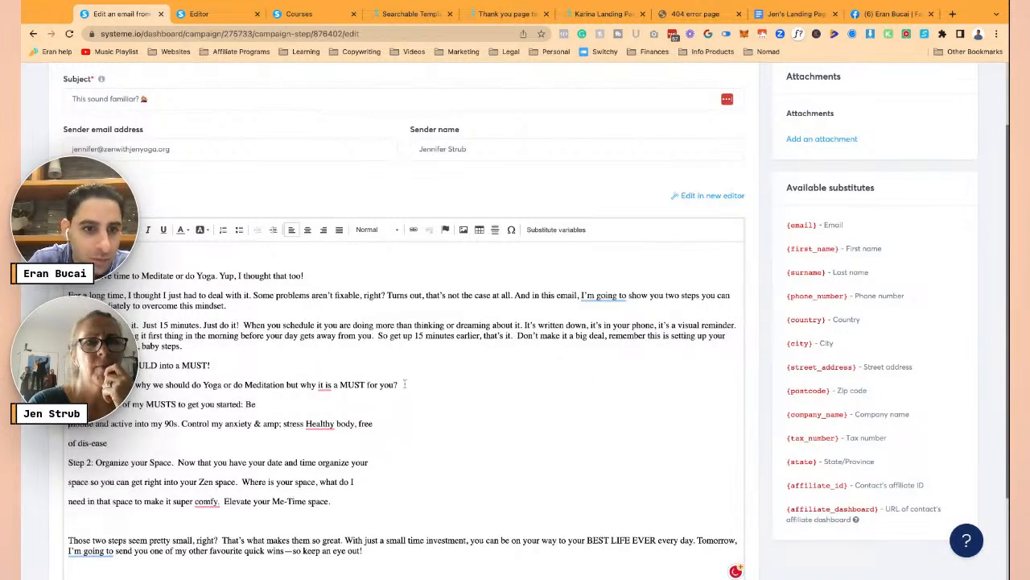
left_click(257, 403)
key("Delete")
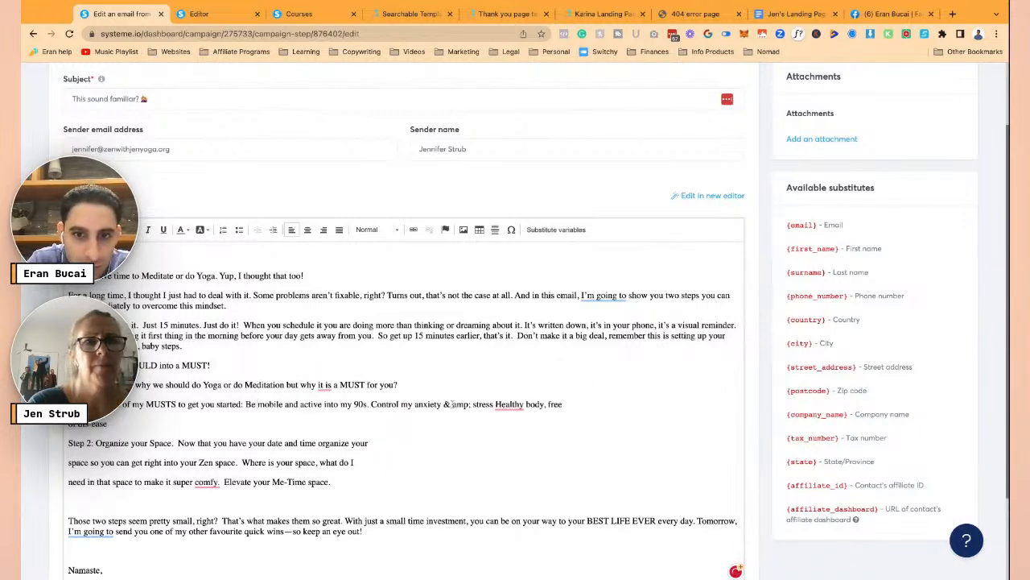
- Fix the MUSTS line to read 'anxiety & stress, Healthy body, free of disease'
key("shift+Right")
key("shift+Right")
key("shift+Right")
key("shift+Right")
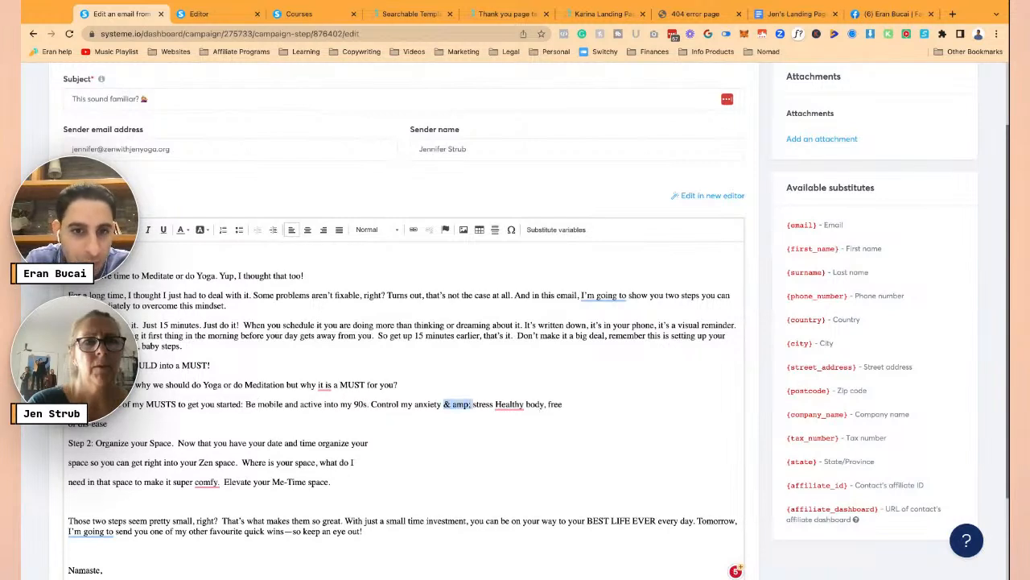
type("&")
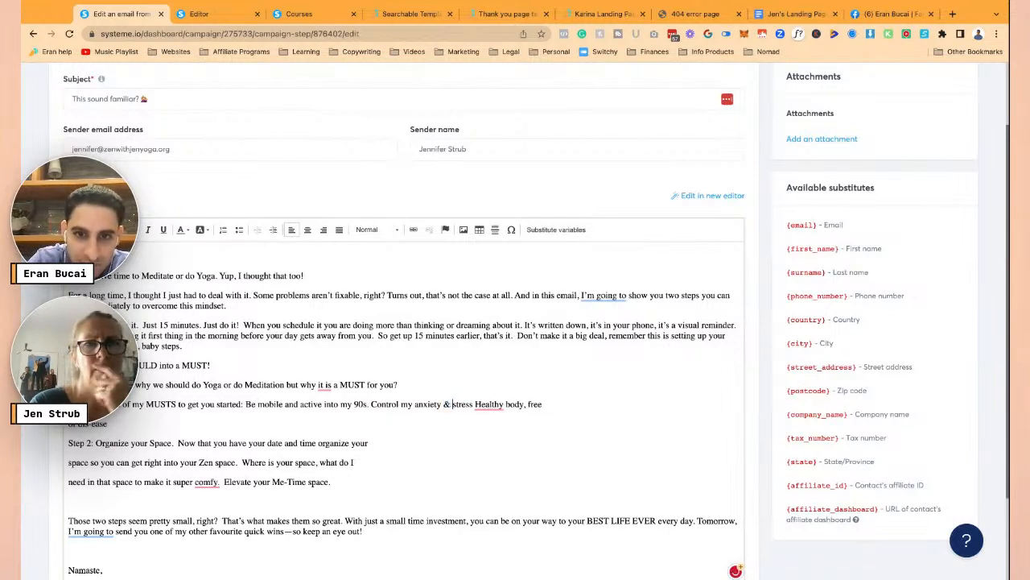
key("Right")
key("Right")
key("Right")
key("Right")
key("Right")
type(",")
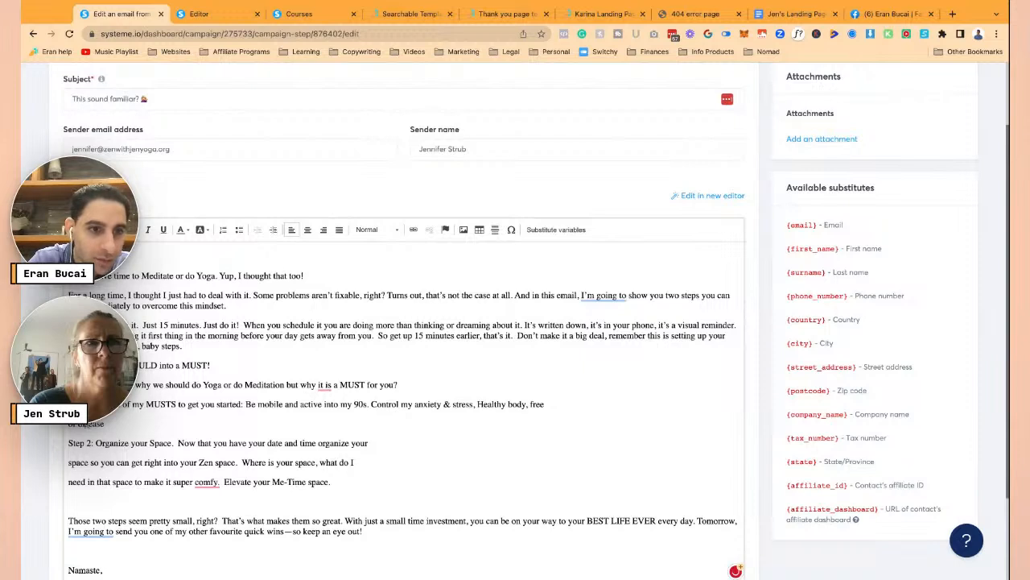
key("Delete")
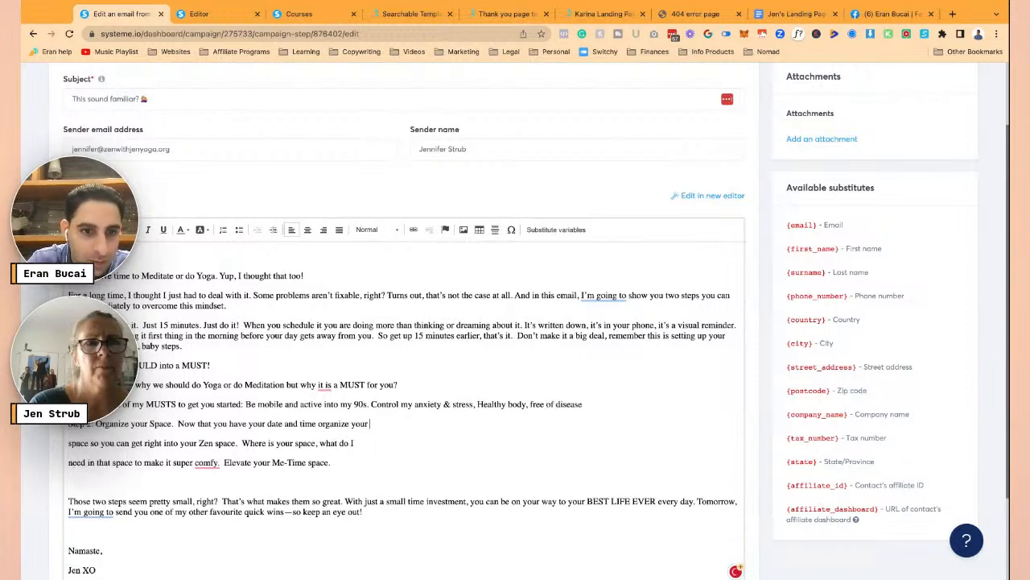
- Rejoin the broken Zen space line, and give 'Now that you have your date' and 'Elevate your Me-Time space' their own lines
key("BackSpace")
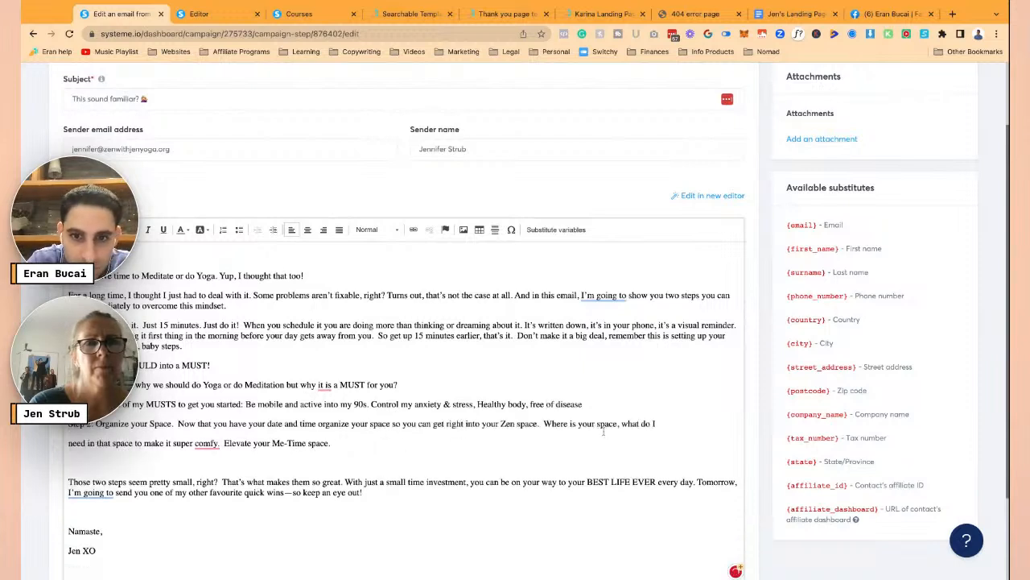
left_click(545, 423)
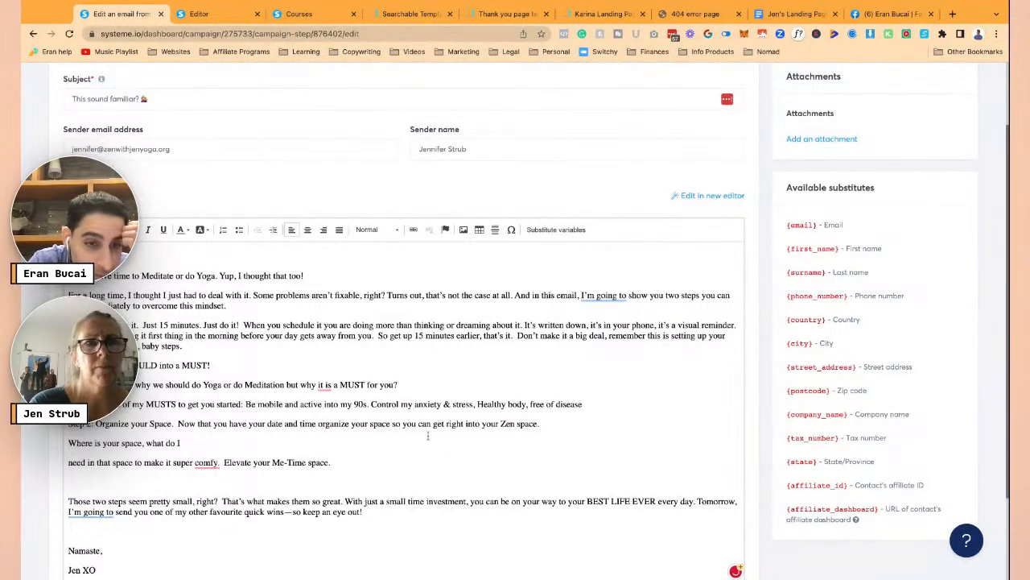
left_click(178, 424)
key("Return")
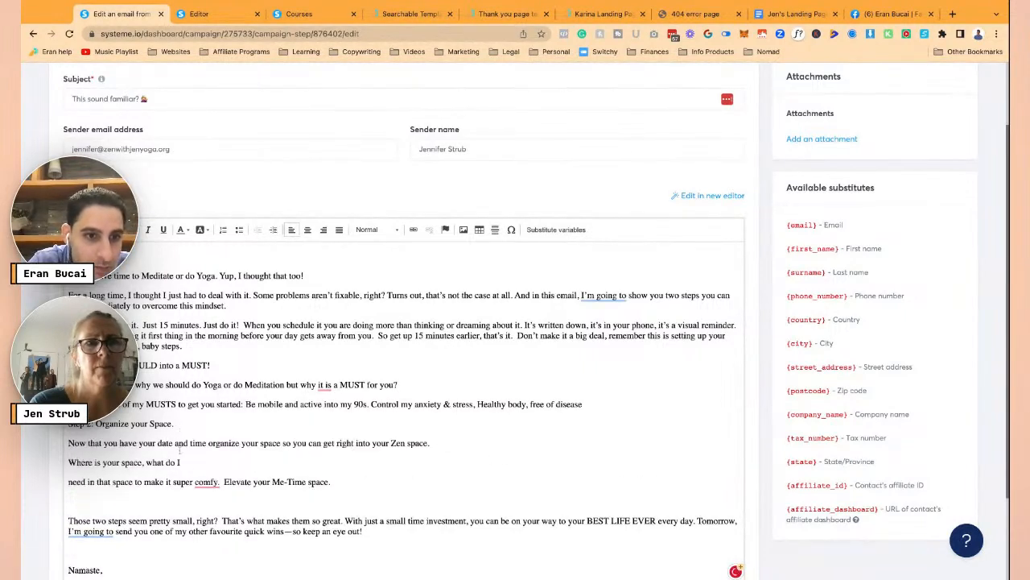
key("BackSpace")
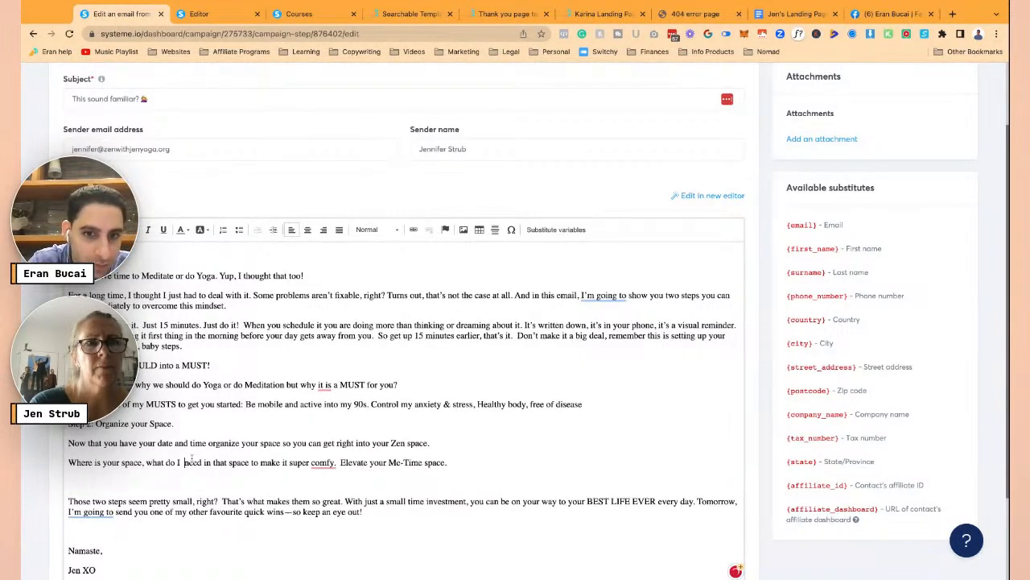
left_click(338, 462)
key("Return")
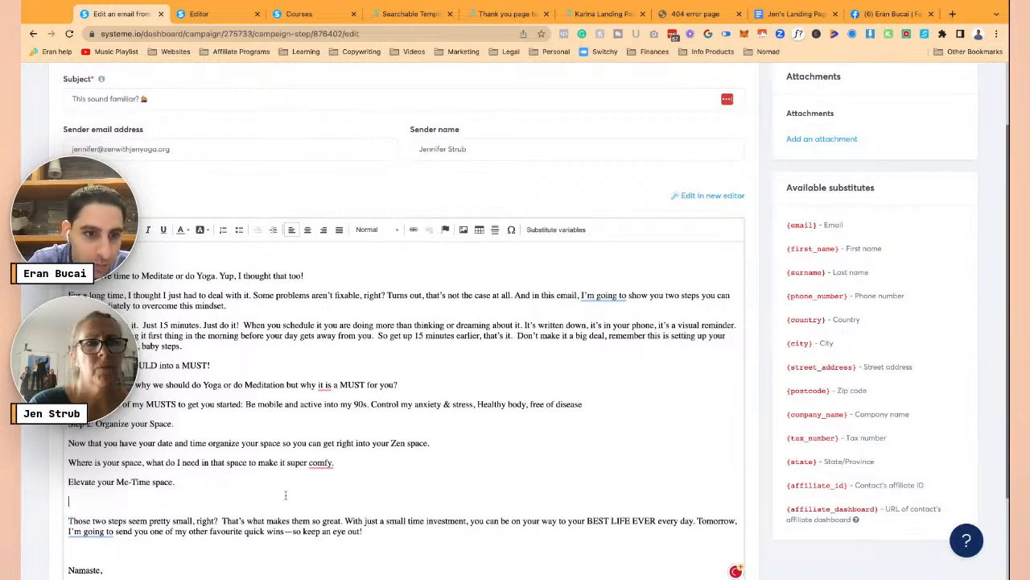
key("BackSpace")
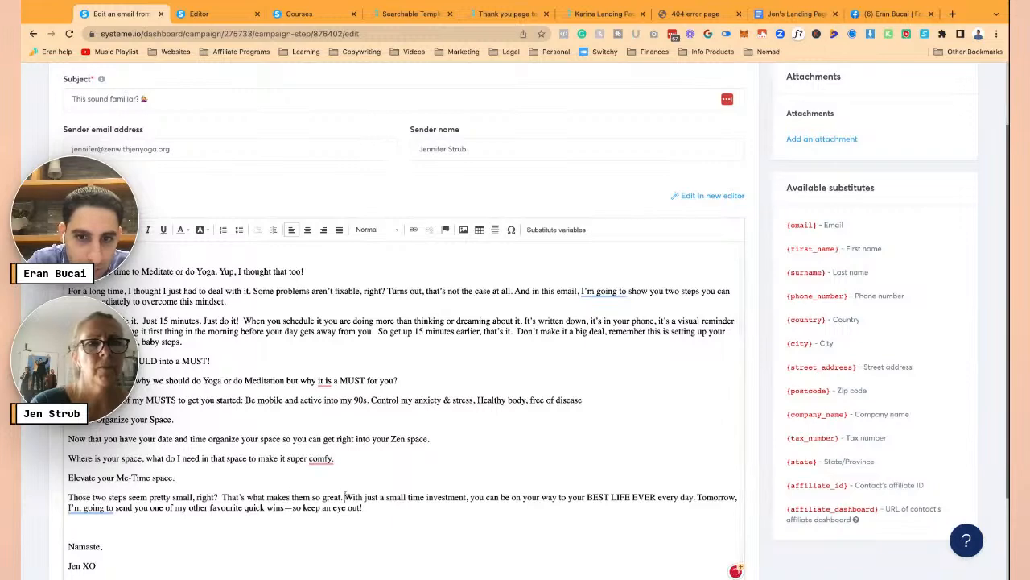
- Split 'With just a small time investment', 'Tomorrow, I'm going to send' and 'Don't make it a big deal' onto separate lines
left_click(344, 497)
key("Return")
scroll(403, 483, "down", 1)
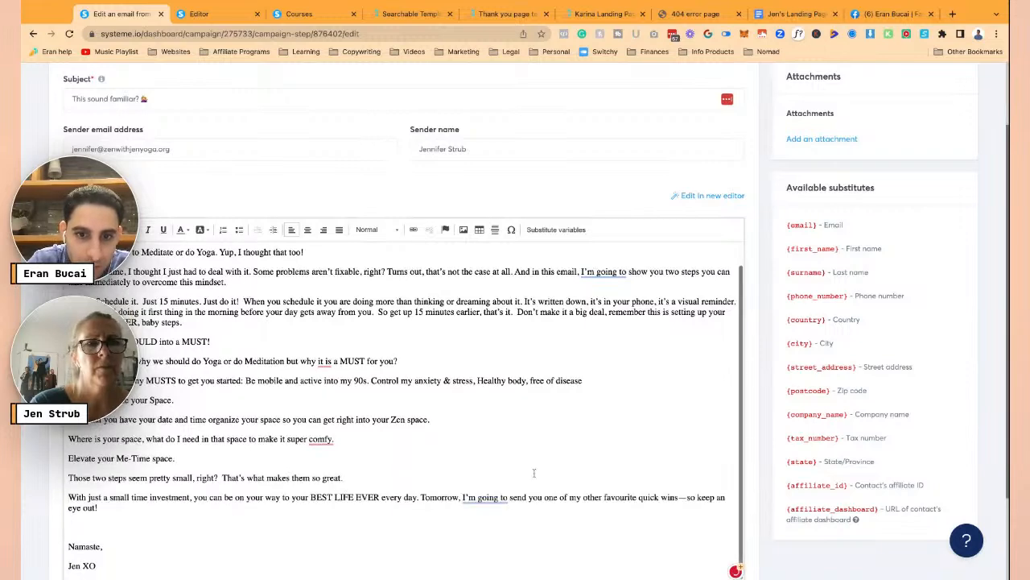
left_click(419, 496)
key("Return")
scroll(403, 442, "down", 3)
scroll(403, 443, "up", 2)
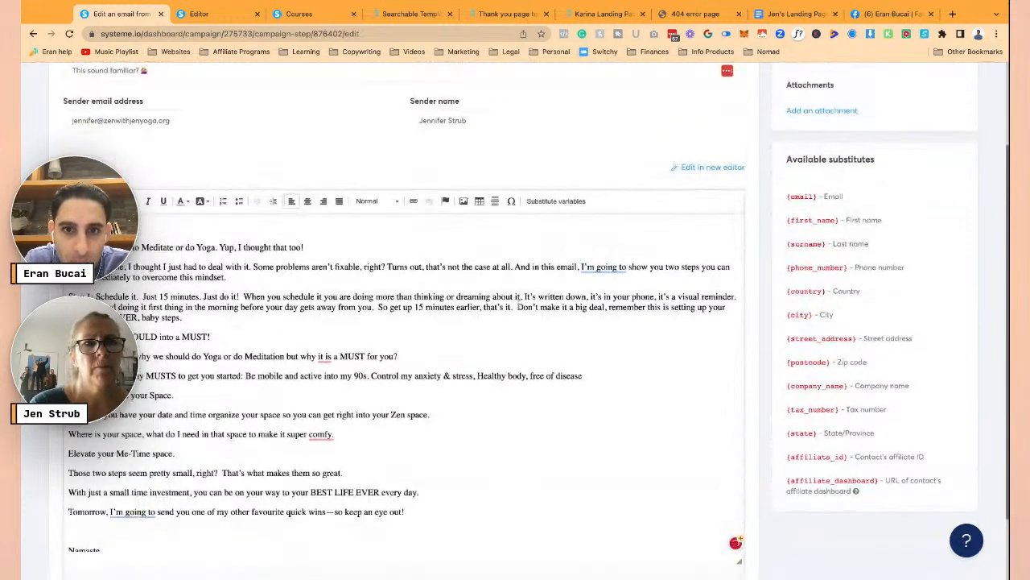
left_click(517, 307)
key("Return")
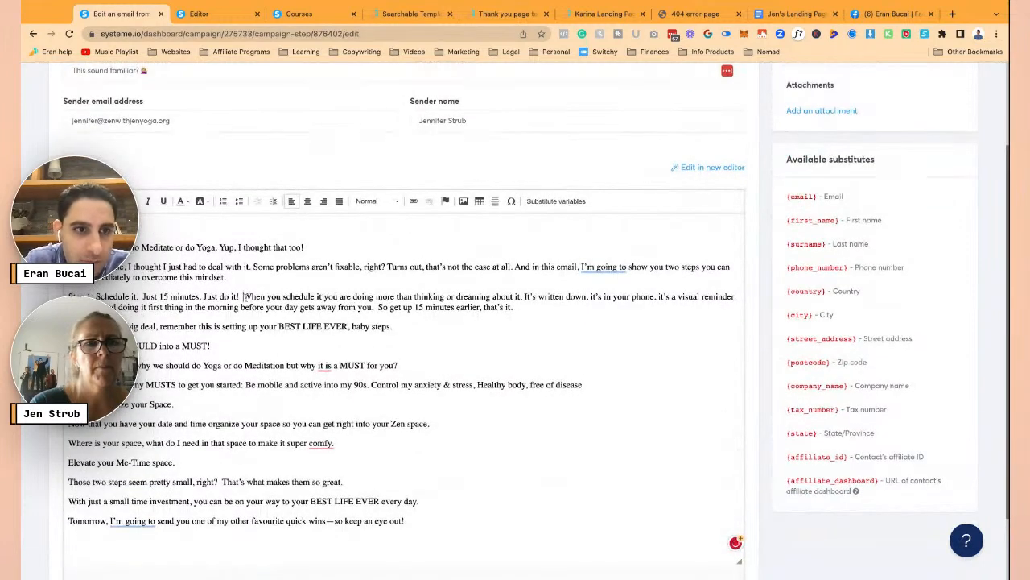
- Break the Step 1 paragraph into sentence lines and make 'Step 1: Schedule it.' bold
left_click(244, 296)
key("Return")
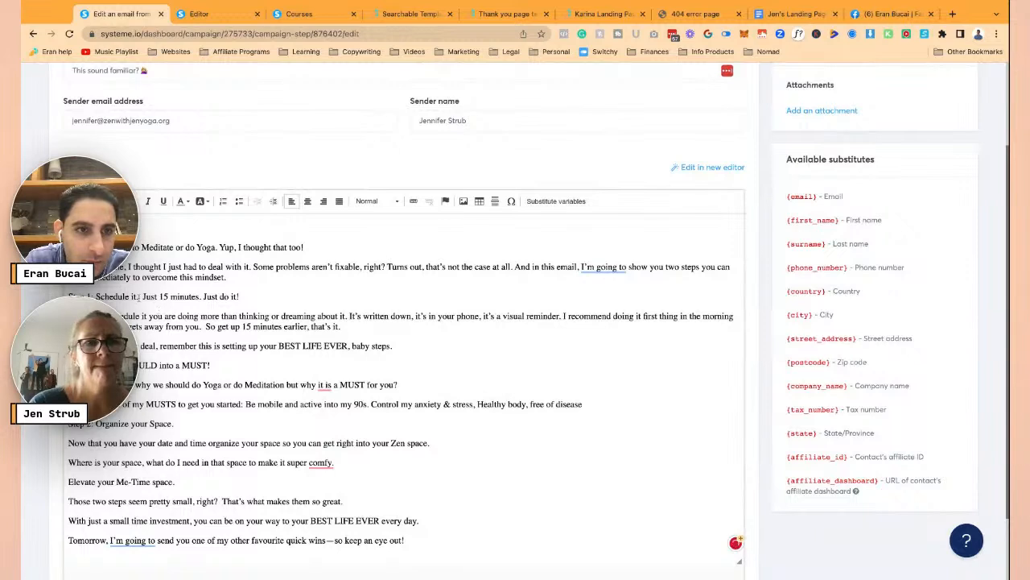
left_click(142, 296)
key("Return")
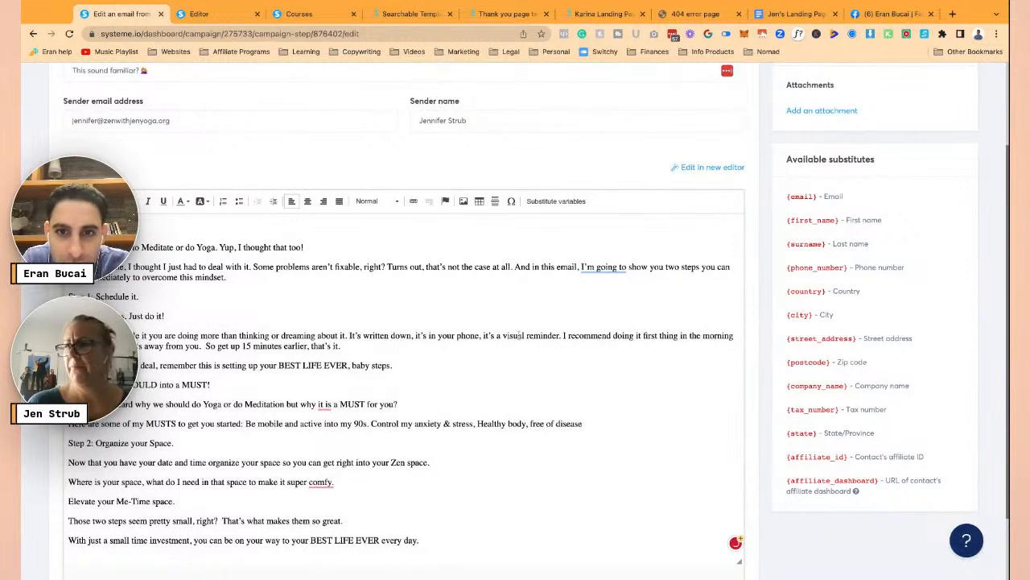
left_click(562, 335)
key("Return")
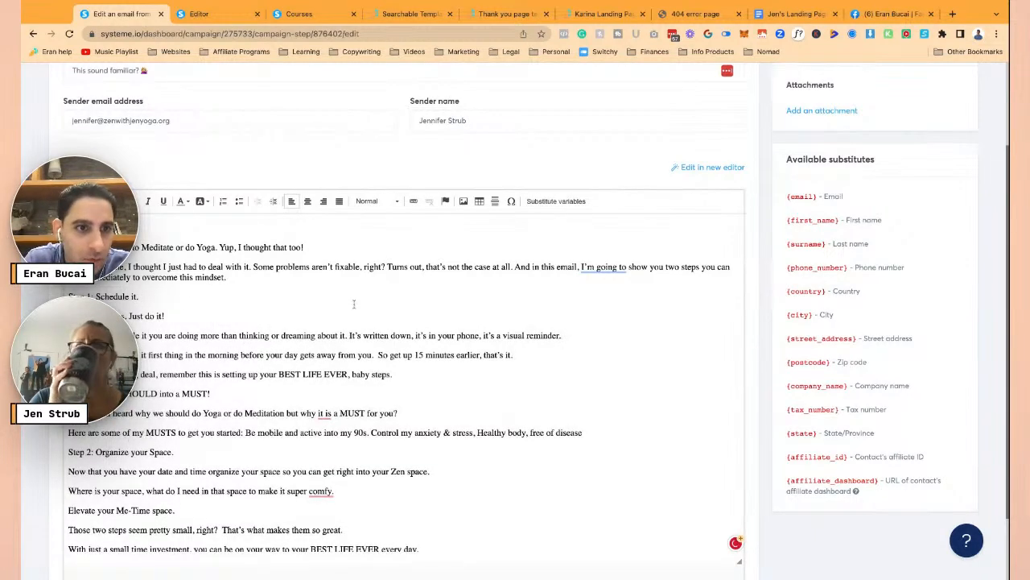
left_click_drag(144, 297, 69, 296)
key("ctrl+b")
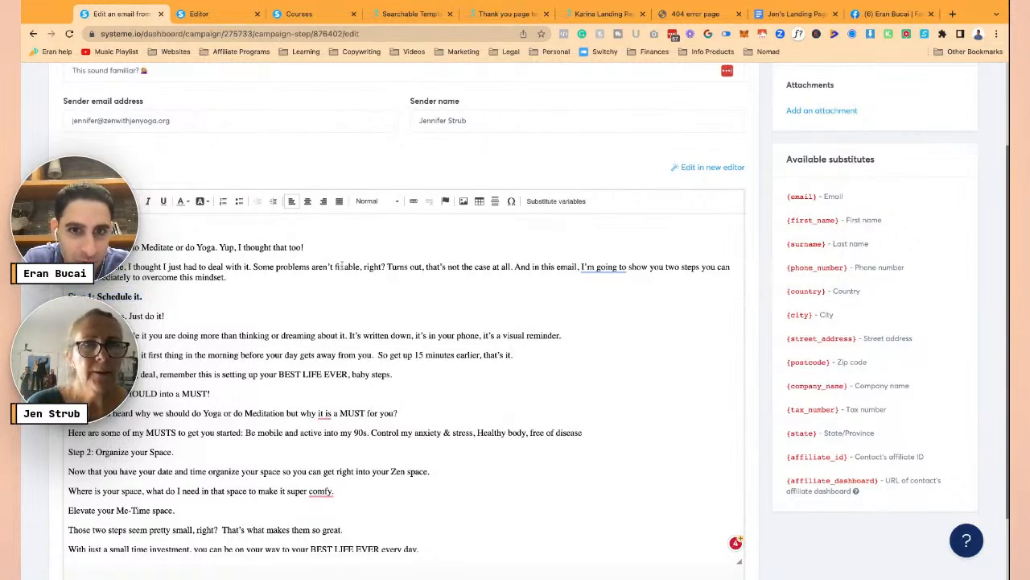
- Move 'Some problems aren't fixable' and 'And in this email' onto their own lines
left_click(253, 267)
key("Return")
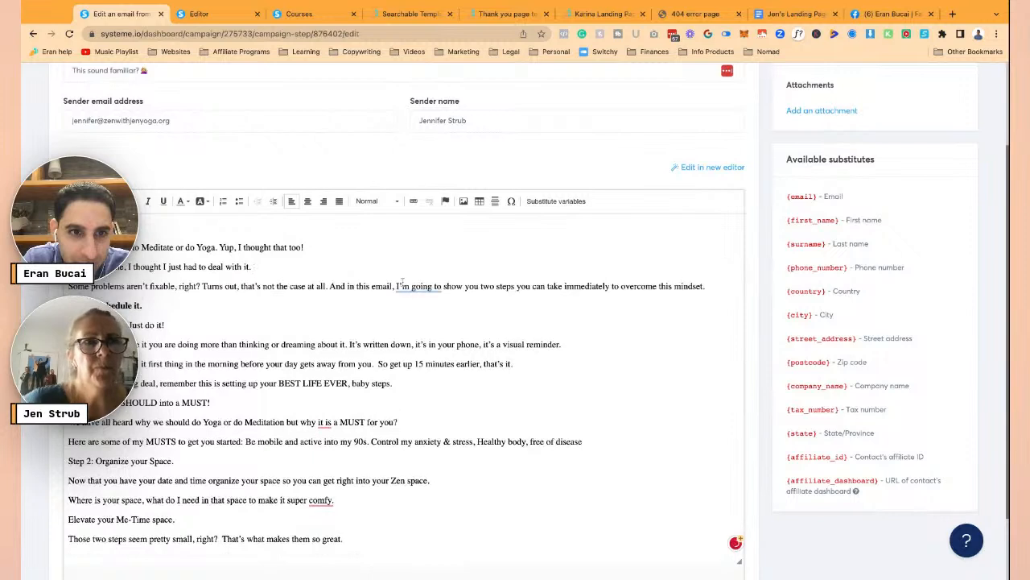
left_click(330, 286)
key("Return")
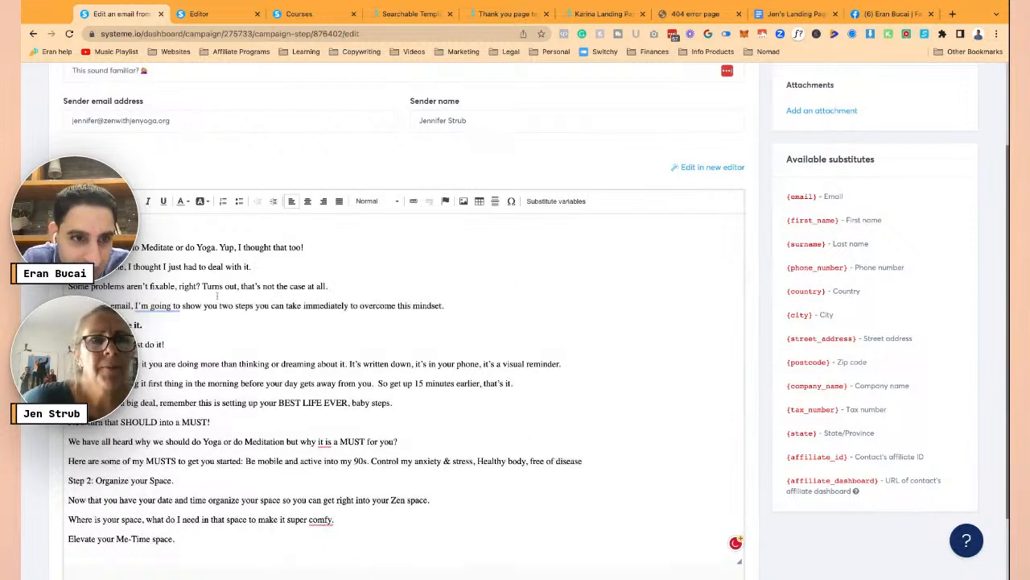
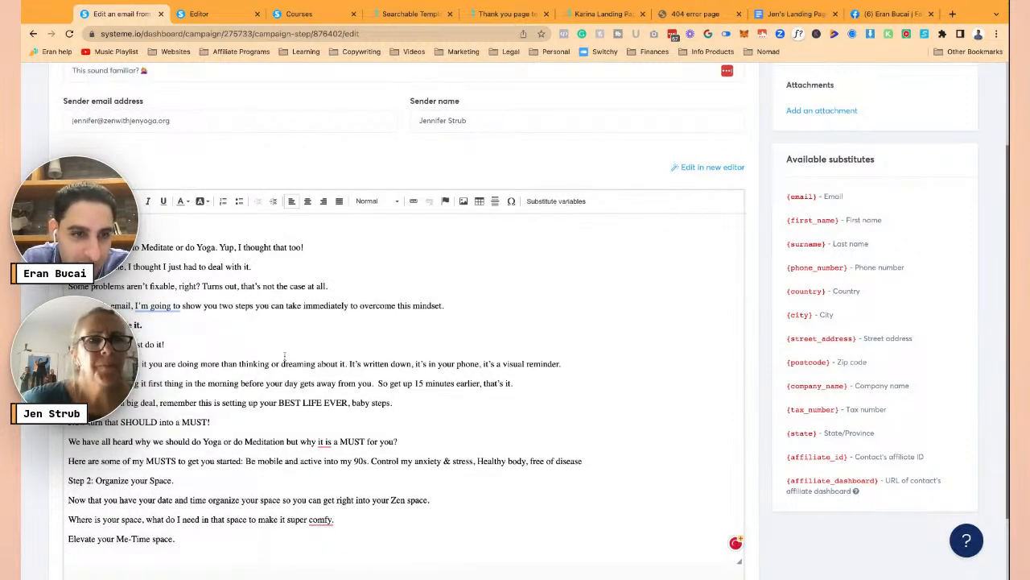
- Split the email's opening paragraph after 'Meditate or do Yoga.'
left_click(219, 247)
key("Return")
scroll(98, 466, "down", 1)
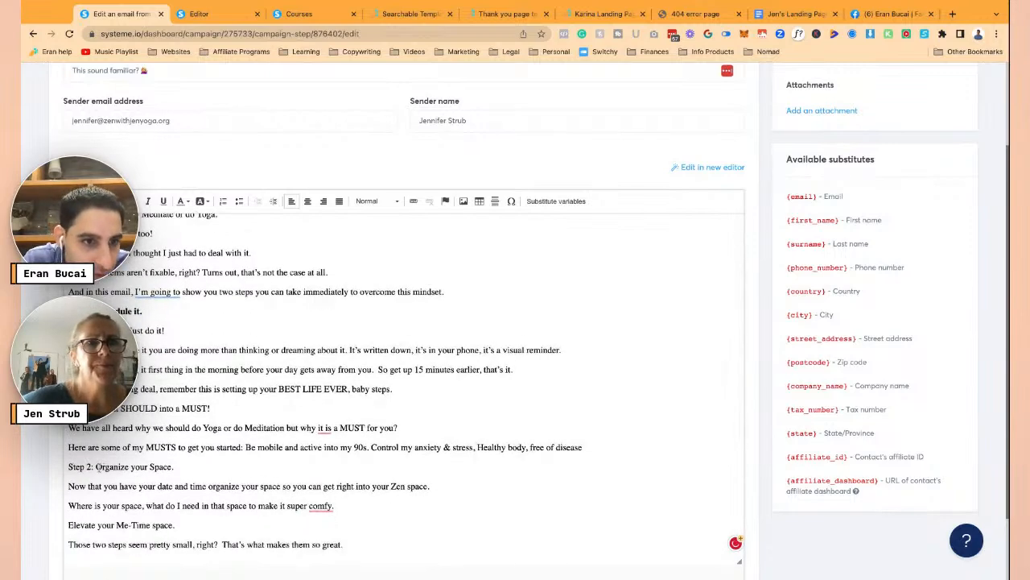
- Bold the 'Step 2: Organize your Space.' line and save the email
triple_click(185, 467)
key("ctrl+b")
left_click(184, 445)
scroll(209, 429, "up", 1)
scroll(272, 400, "down", 3)
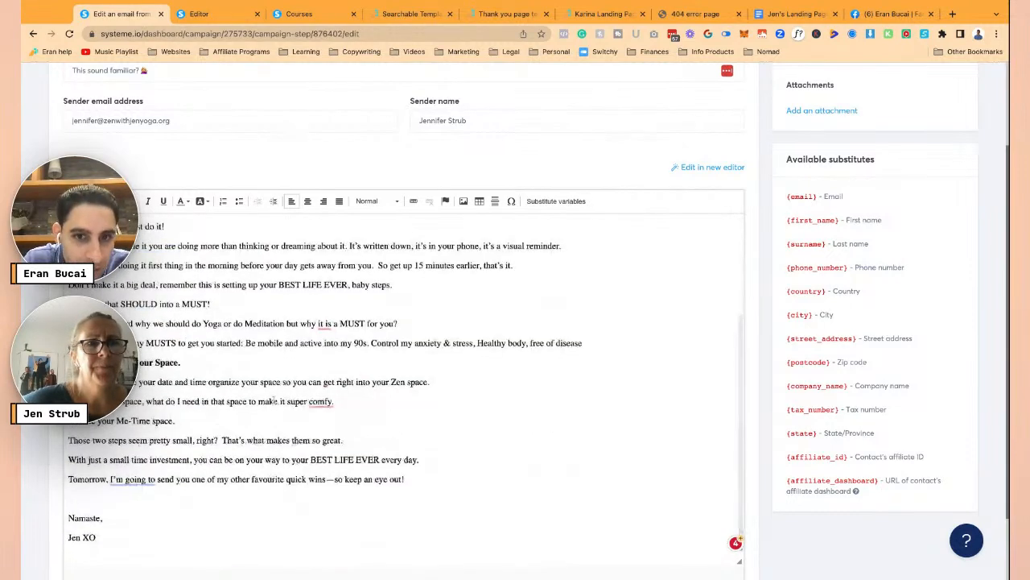
scroll(272, 400, "up", 3)
scroll(537, 333, "up", 3)
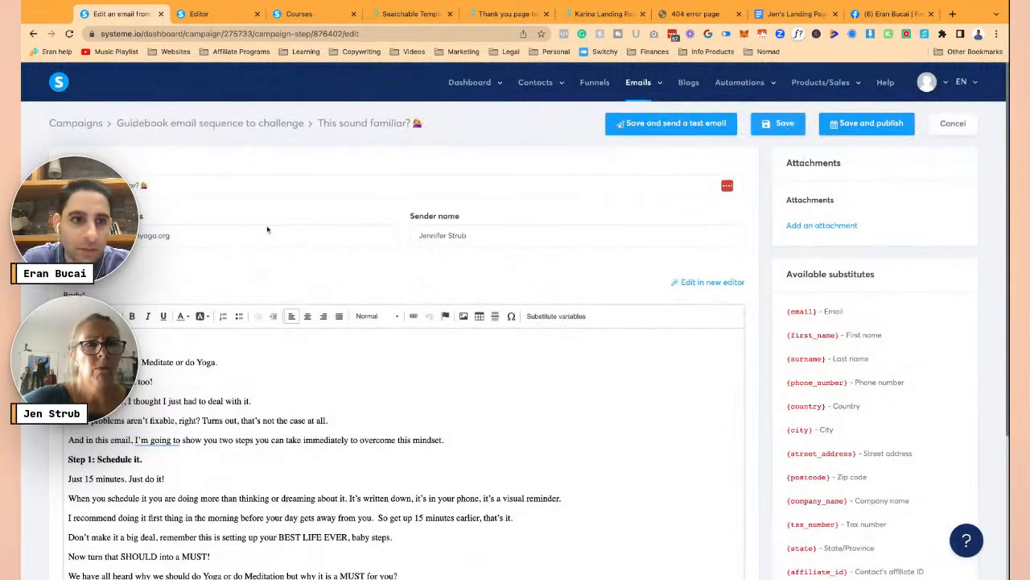
triple_click(235, 237)
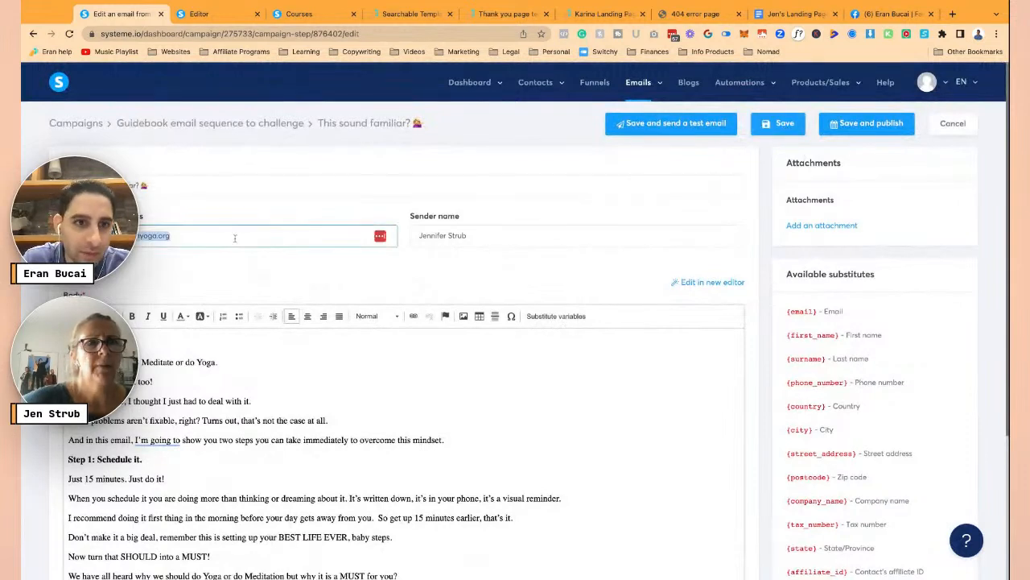
left_click(764, 124)
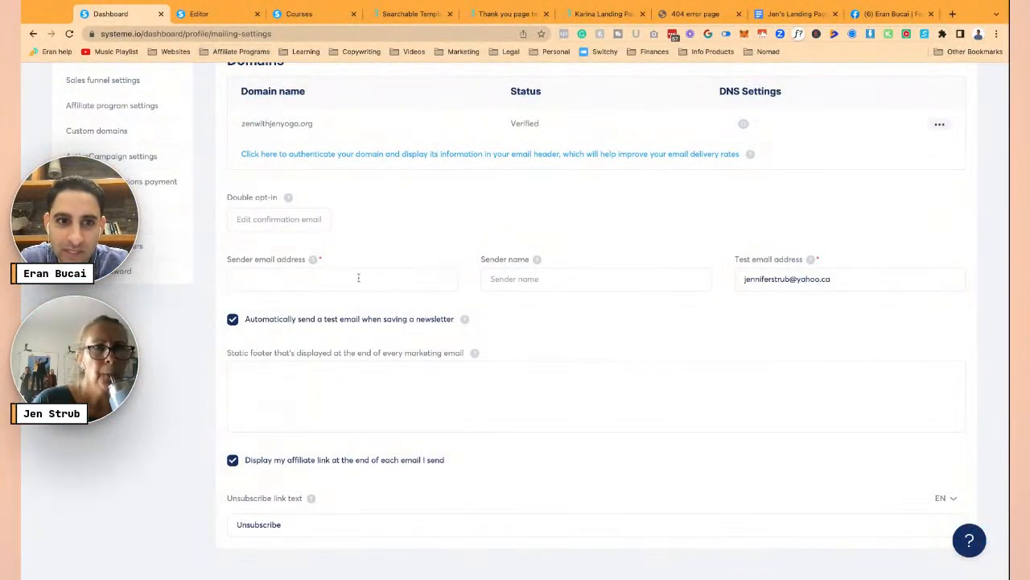
- Paste the default sender email address, enter the sender name, and save the mailing settings
key("super+v")
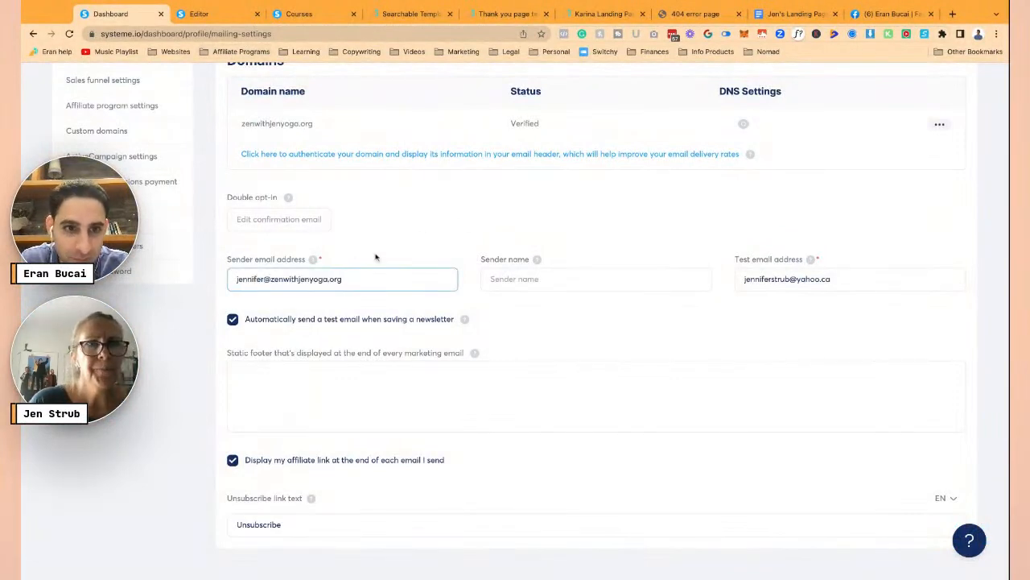
key("super+a")
left_click(589, 281)
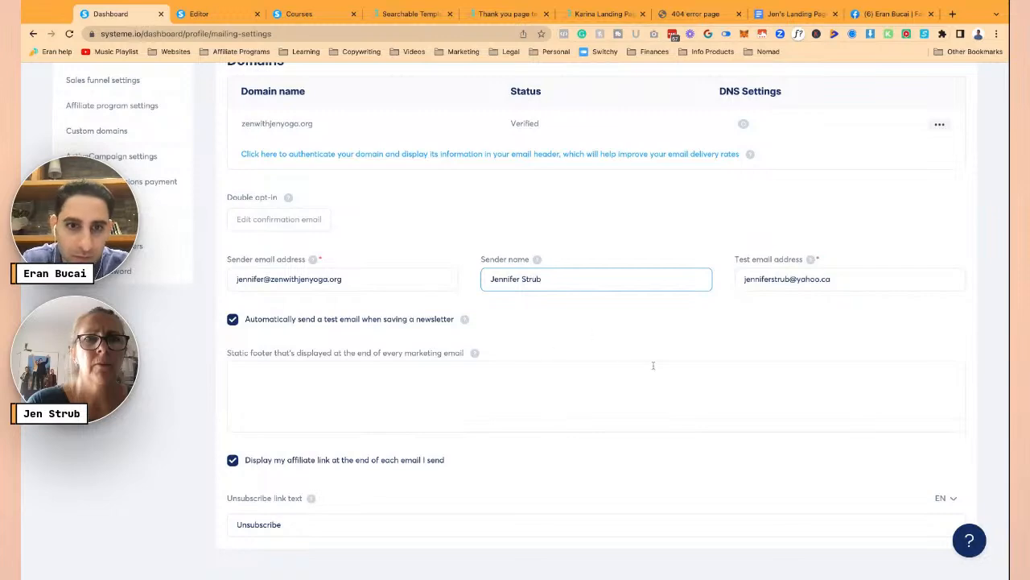
scroll(660, 366, "up", 4)
scroll(675, 363, "down", 4)
scroll(725, 338, "up", 4)
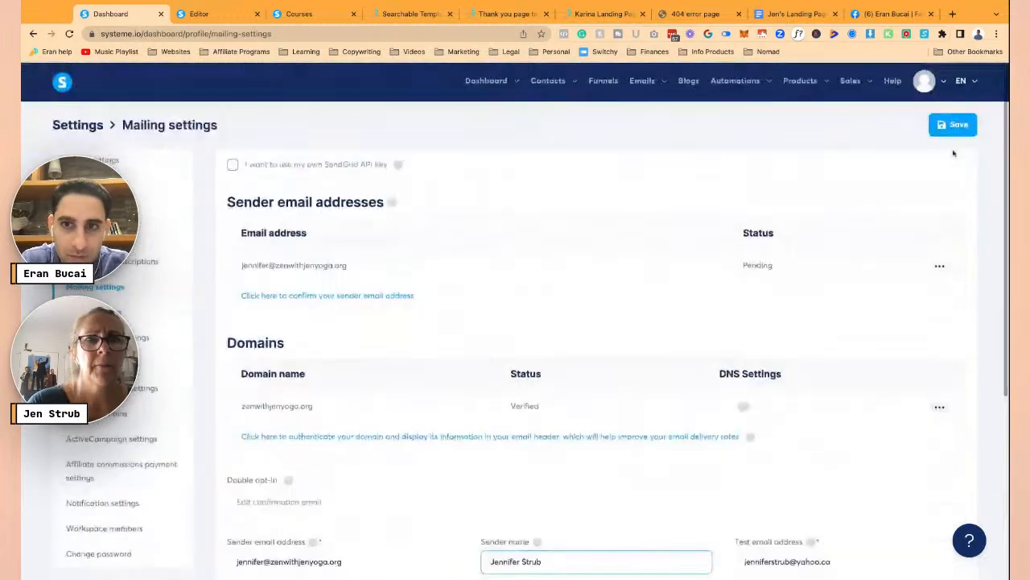
left_click(954, 125)
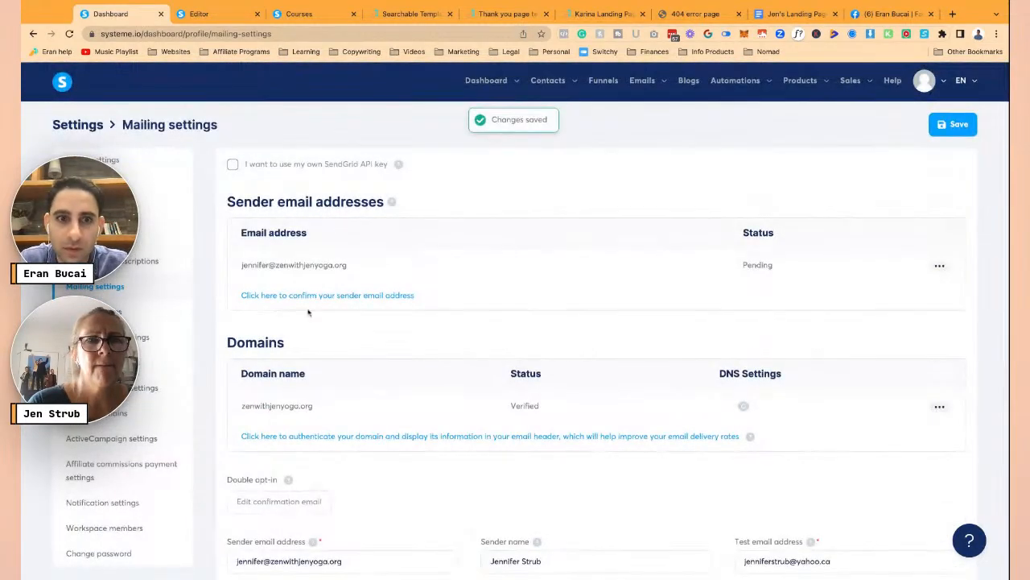
- Re-send and confirm the confirmation email for the pending sender address
left_click(940, 267)
left_click(885, 274)
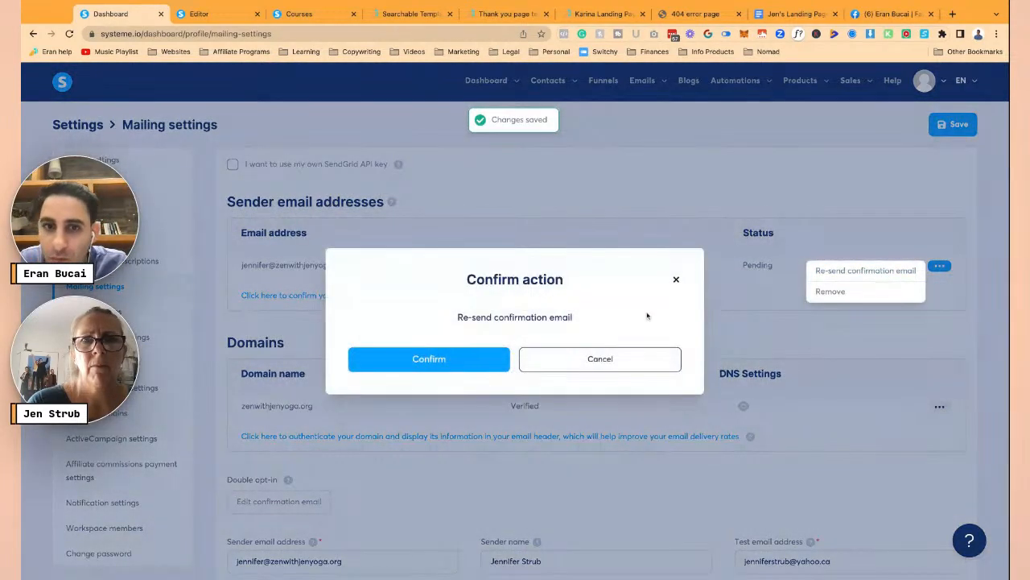
left_click(453, 367)
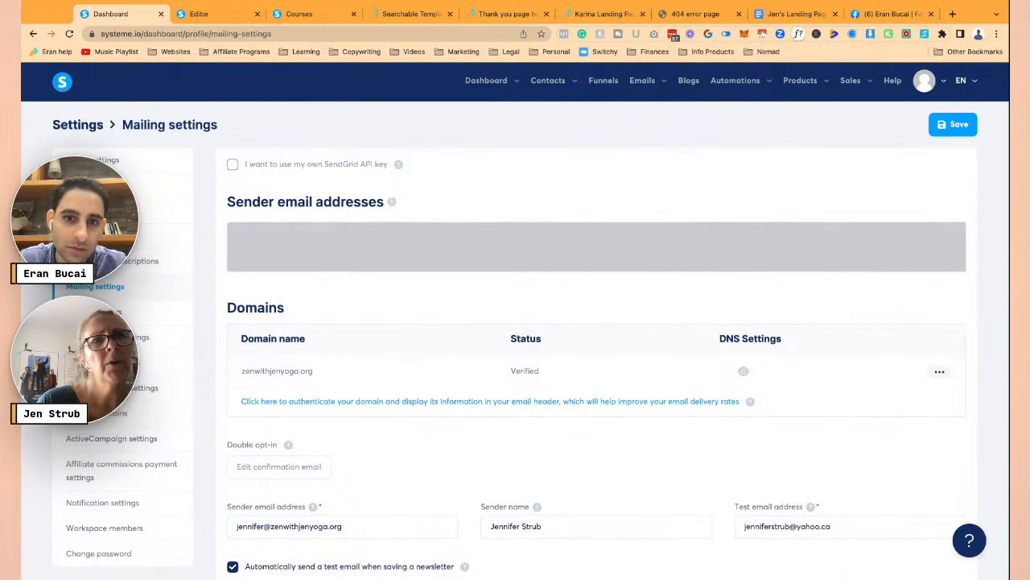
scroll(596, 322, "down", 3)
scroll(491, 351, "up", 3)
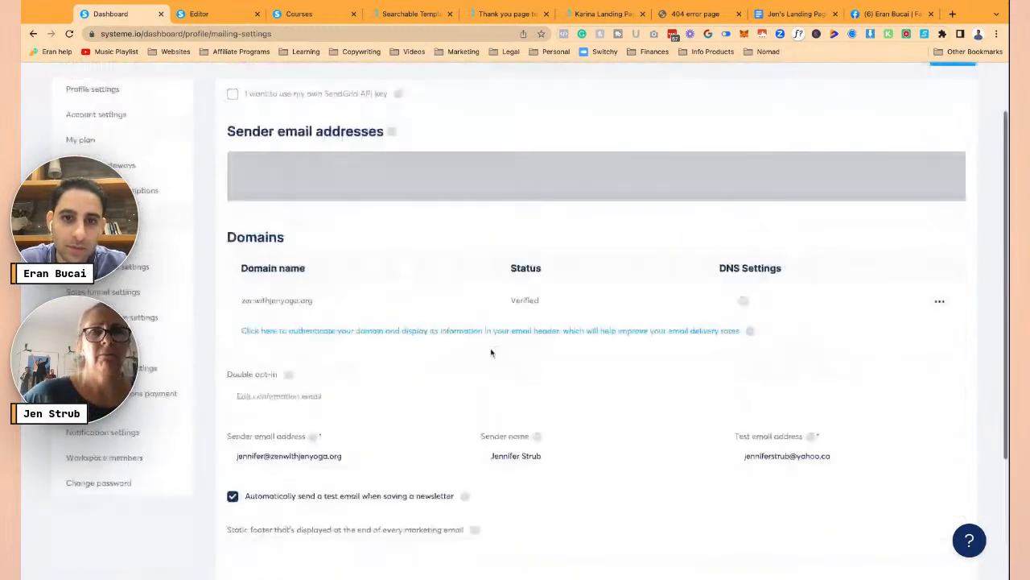
scroll(491, 352, "down", 3)
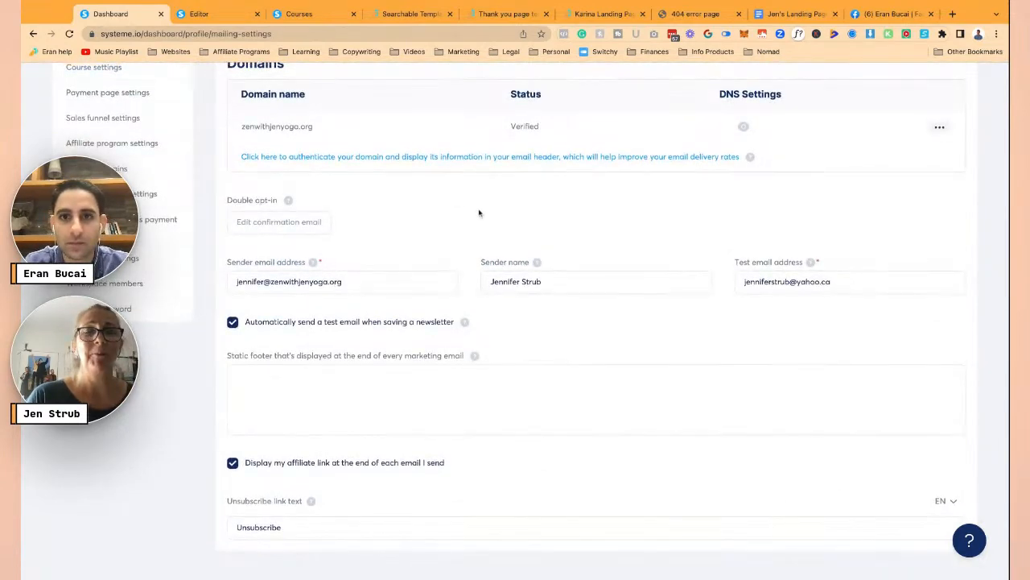
scroll(479, 212, "up", 4)
scroll(479, 213, "down", 1)
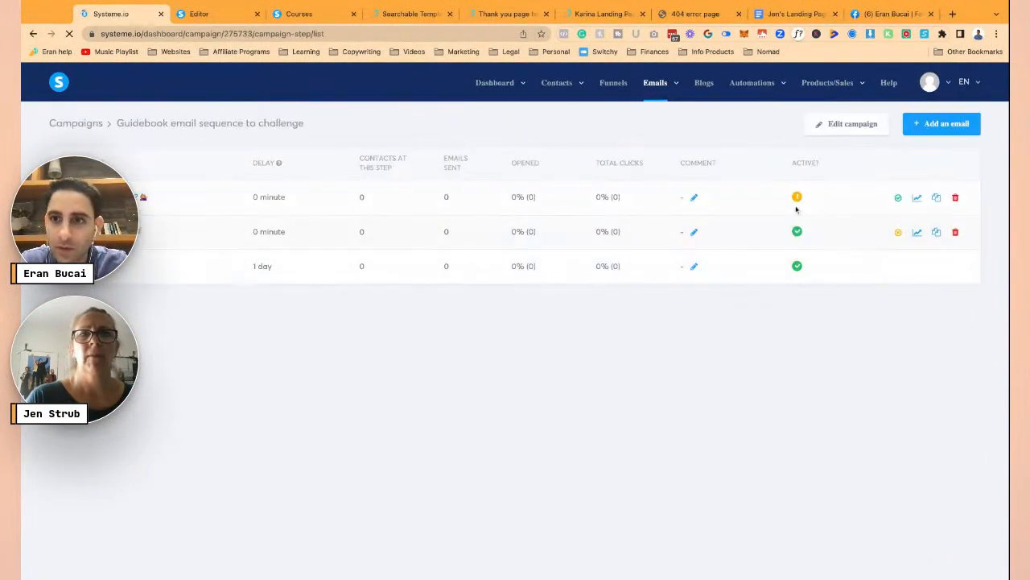
- Publish the unpublished email with a 1 Days delay after the 'My bad' email
left_click(898, 201)
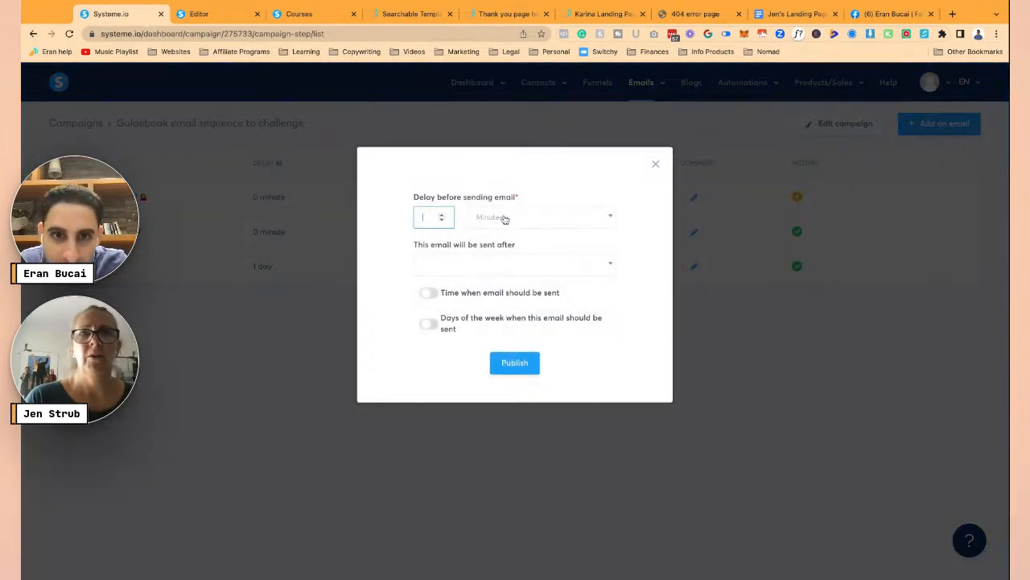
left_click(505, 219)
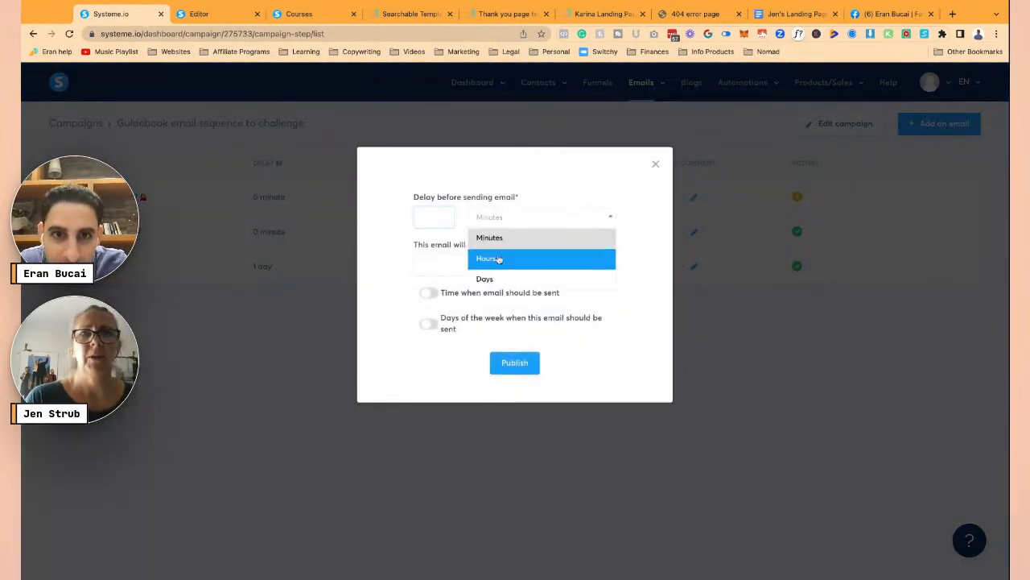
left_click(491, 279)
left_click(455, 272)
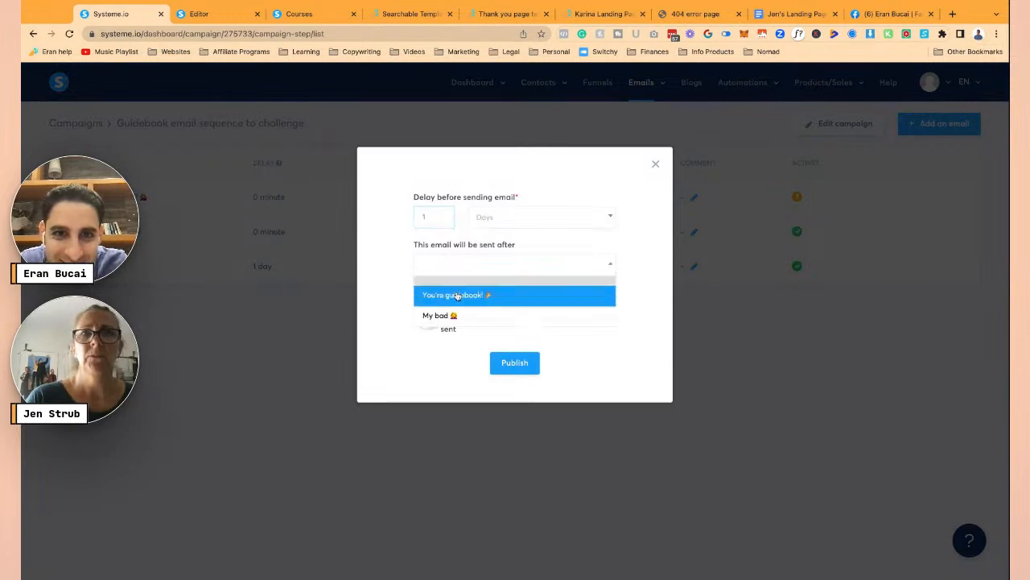
left_click(455, 314)
left_click(515, 364)
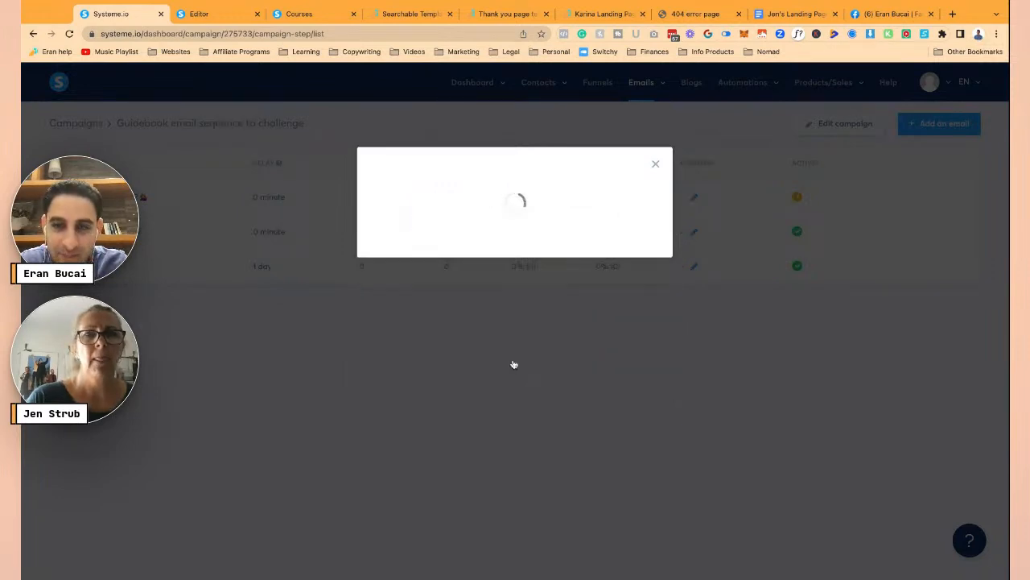
- Select the Email #4 subject line 'Do you love Surprises? Well guess what.....' in the Jen's Landing Page doc
left_click(793, 13)
scroll(597, 417, "down", 5)
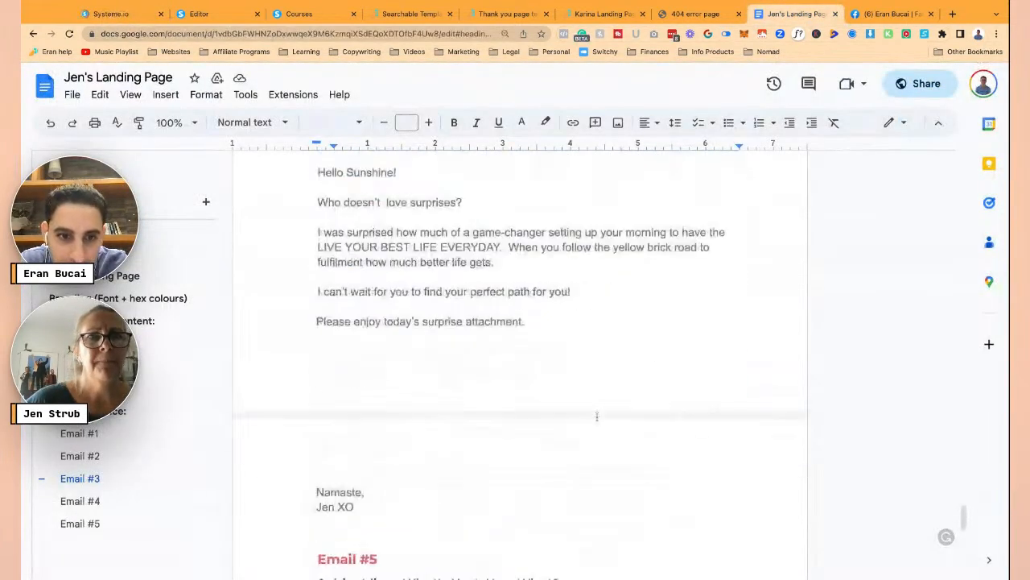
scroll(341, 266, "up", 2)
left_click(319, 275)
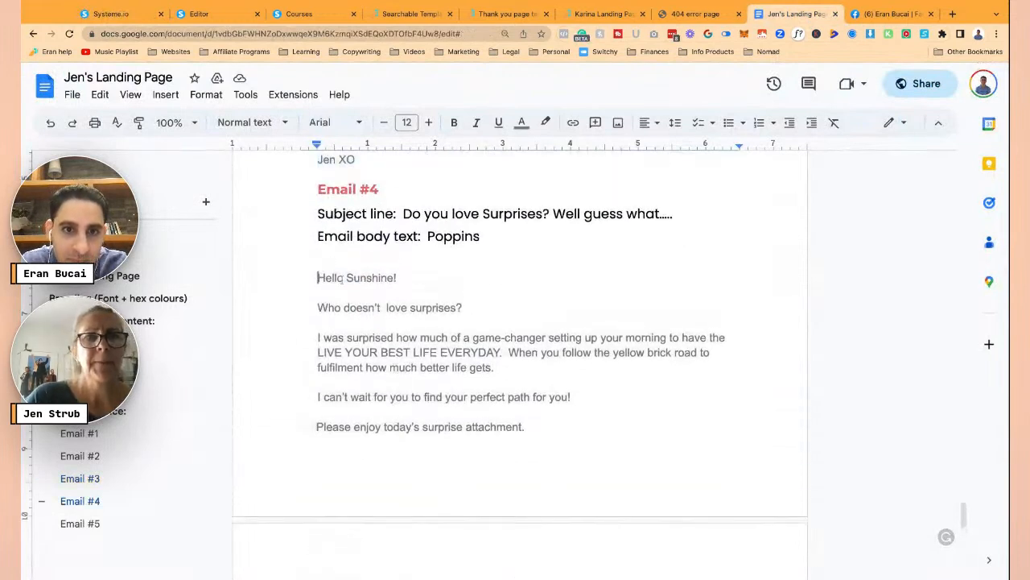
left_click_drag(402, 213, 671, 213)
key("ctrl+c")
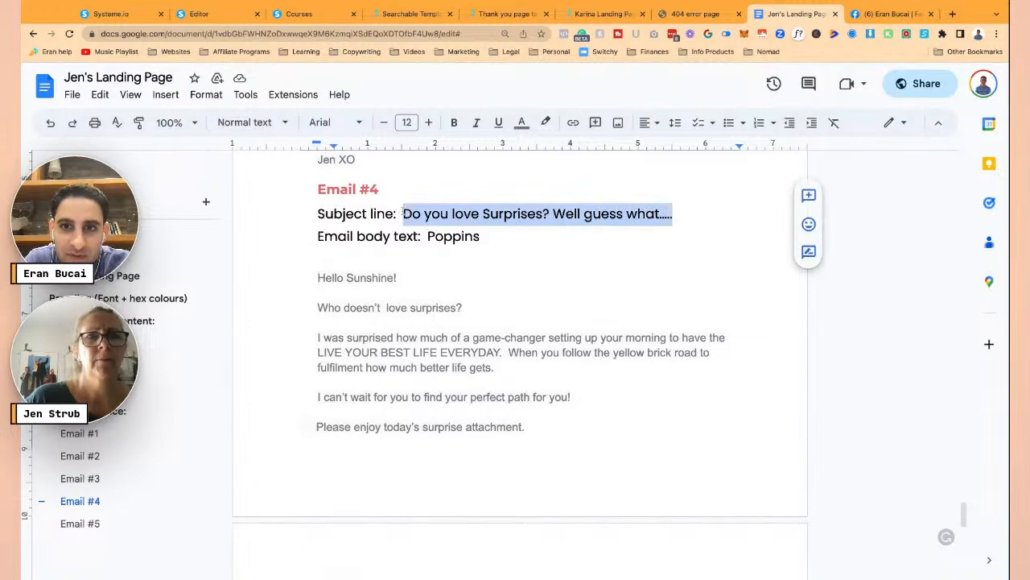
left_click(112, 13)
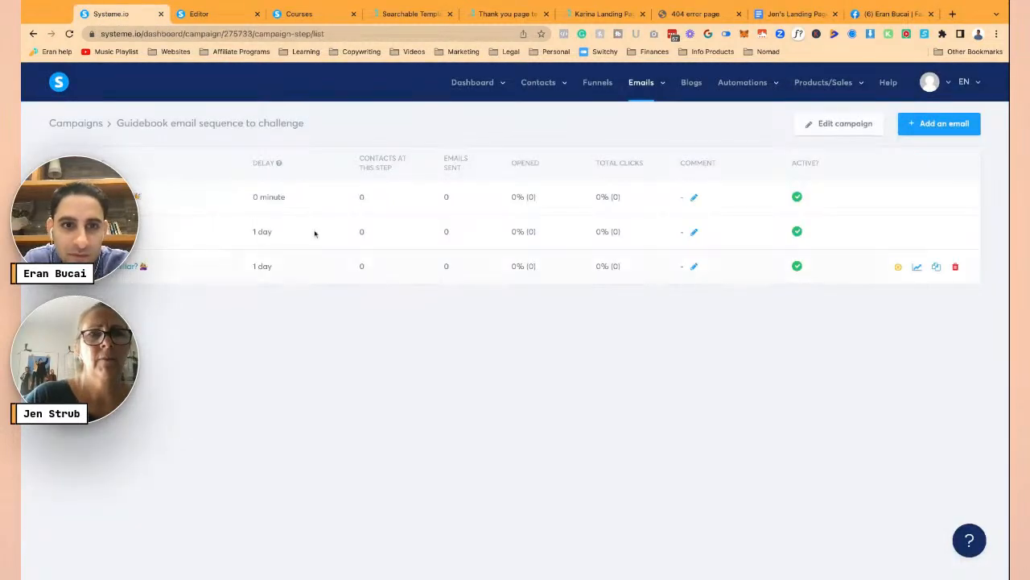
- Create a classic-editor email with the subject 'Do you love Surprises? Well guess what.....'
left_click(936, 123)
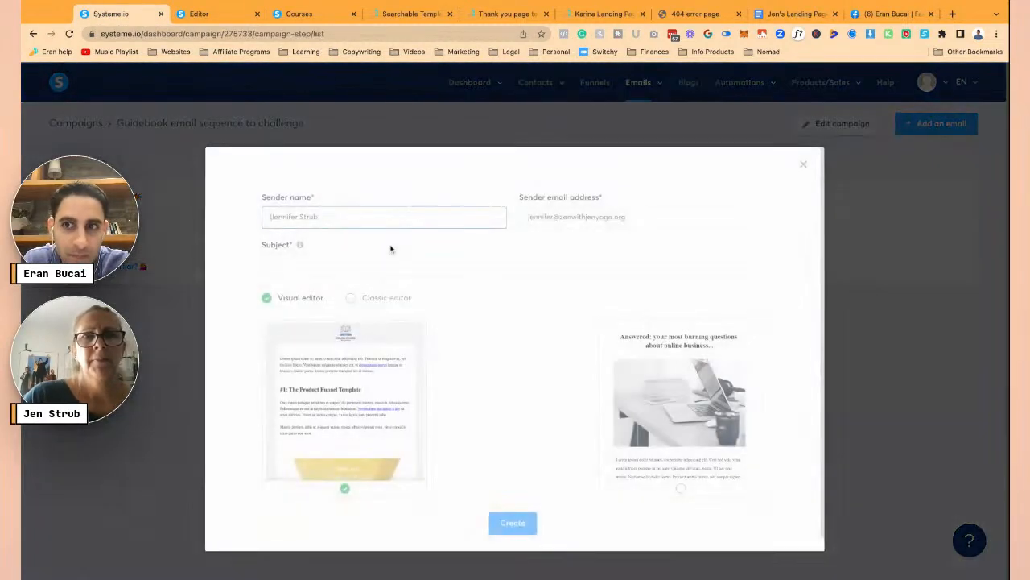
left_click(322, 266)
key("ctrl+v")
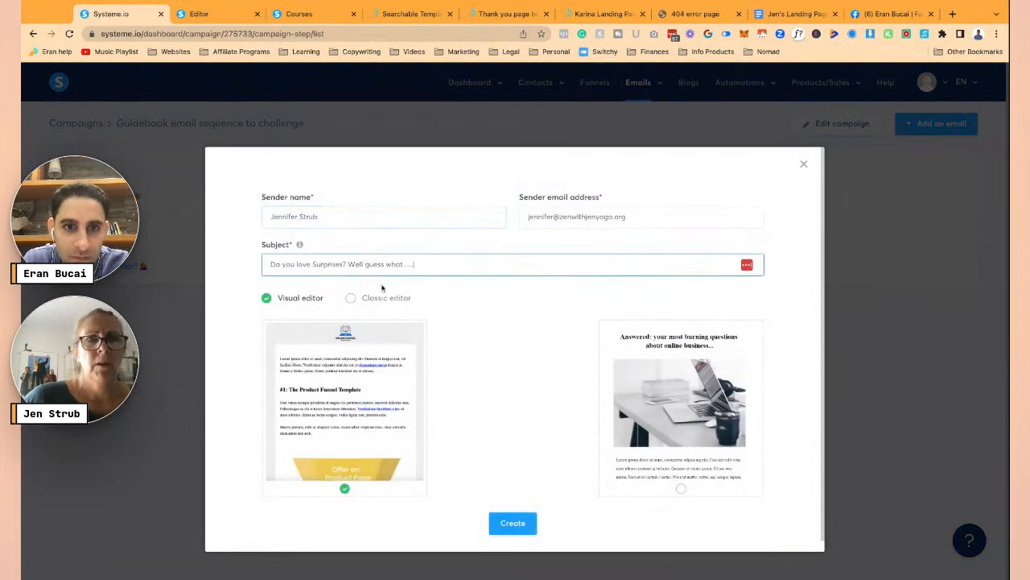
left_click(355, 298)
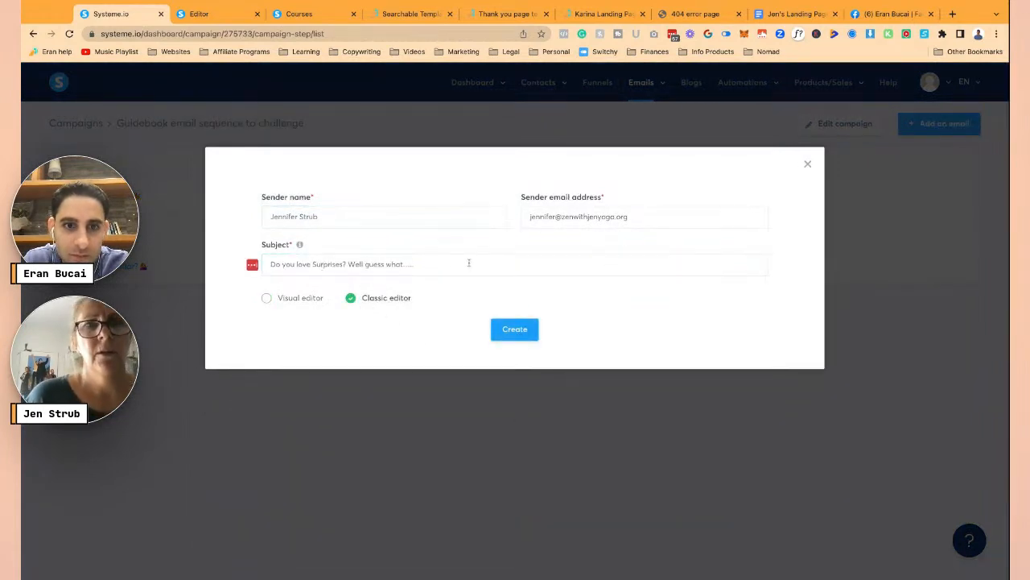
left_click(520, 333)
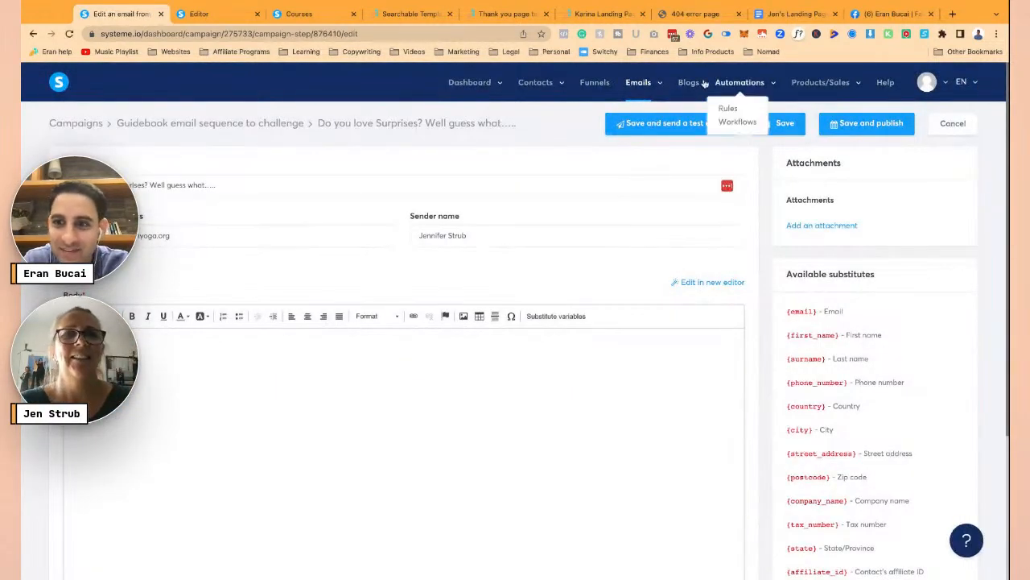
- Select Email #4's body from 'Hello Sunshine!' through 'Jen XO' in the Google Doc
left_click(783, 6)
scroll(327, 229, "down", 2)
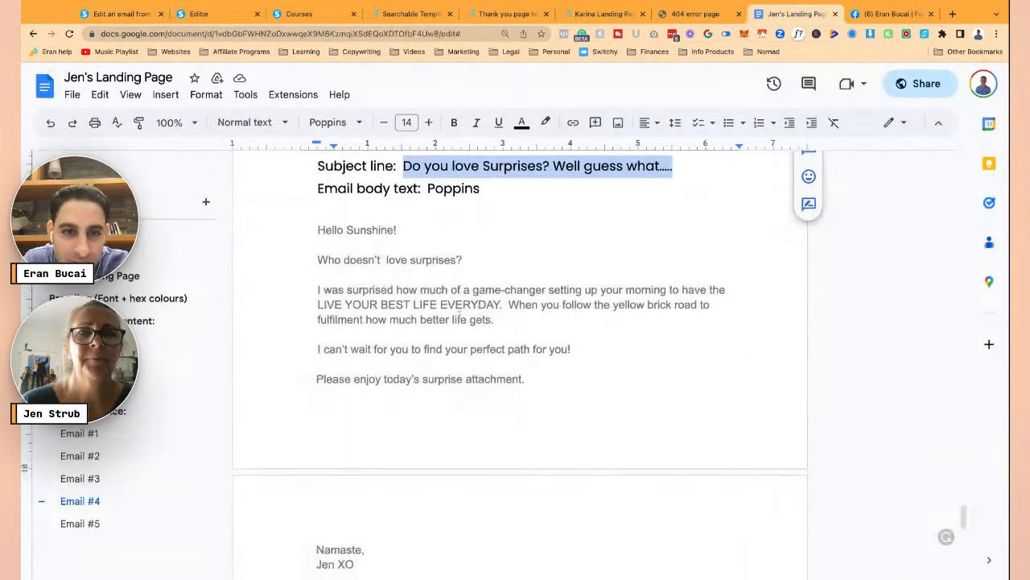
left_click(316, 230)
scroll(481, 377, "down", 3)
left_click_drag(480, 378, 481, 376)
left_click_drag(321, 346, 355, 346)
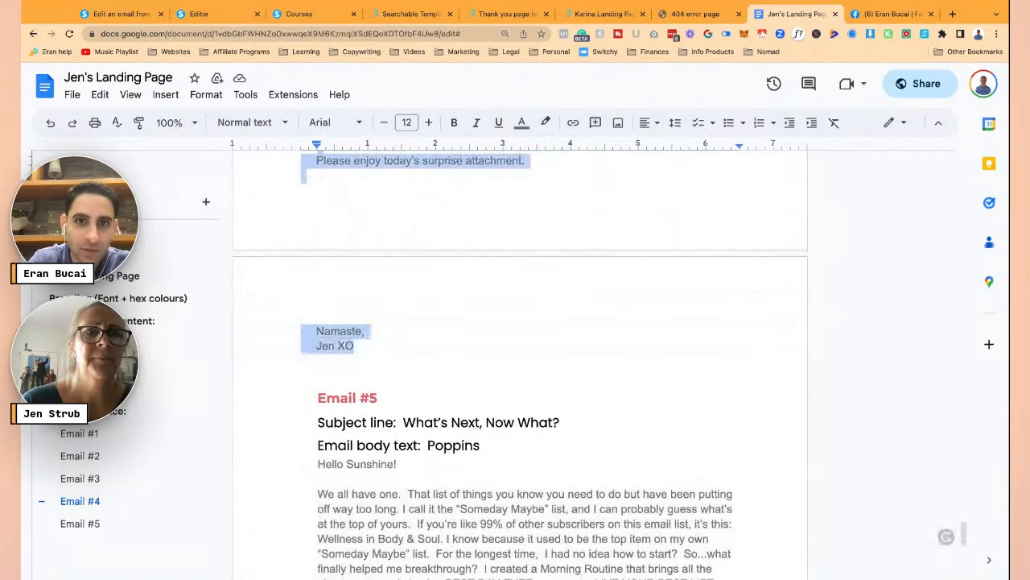
scroll(612, 427, "up", 3)
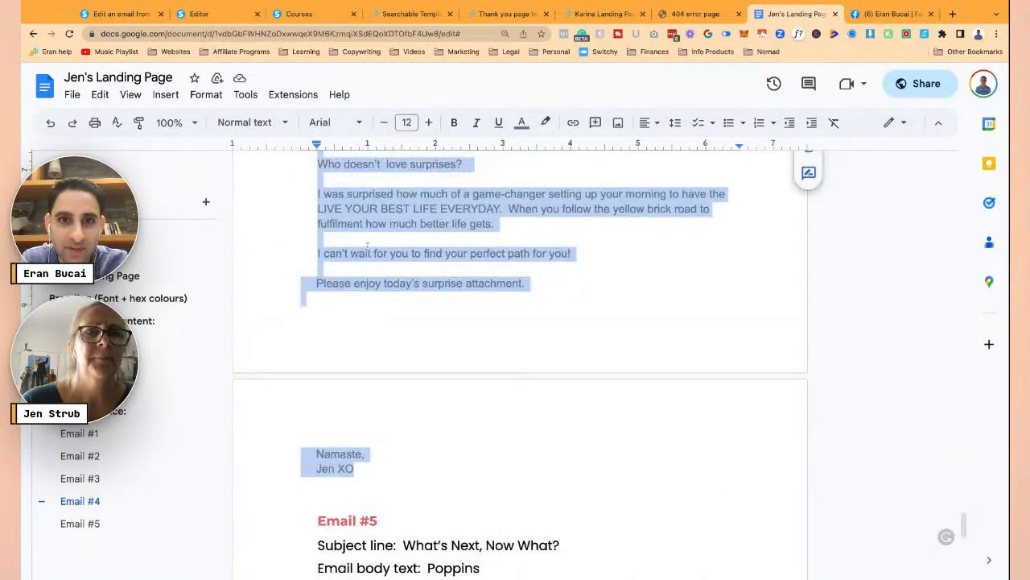
left_click(121, 14)
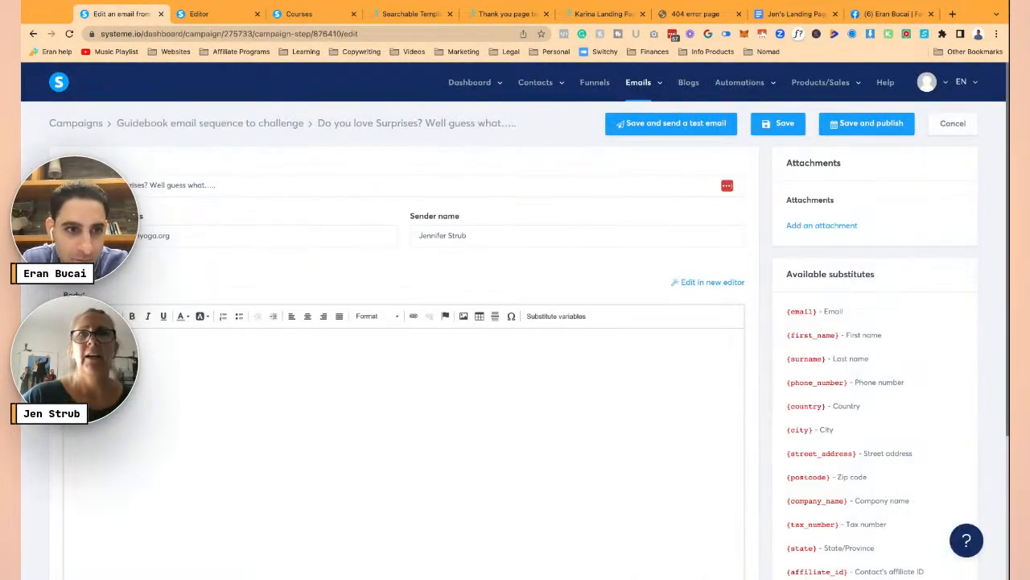
- Paste the Email #4 text into the body and delete its extra blank lines and leading spaces
key("super+v")
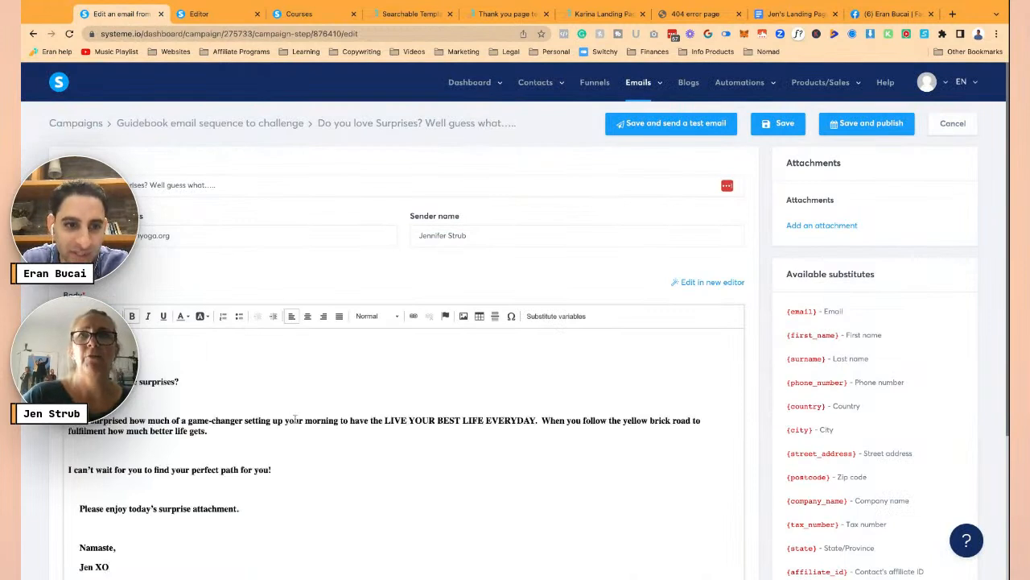
left_click(275, 398)
key("BackSpace")
scroll(275, 398, "down", 1)
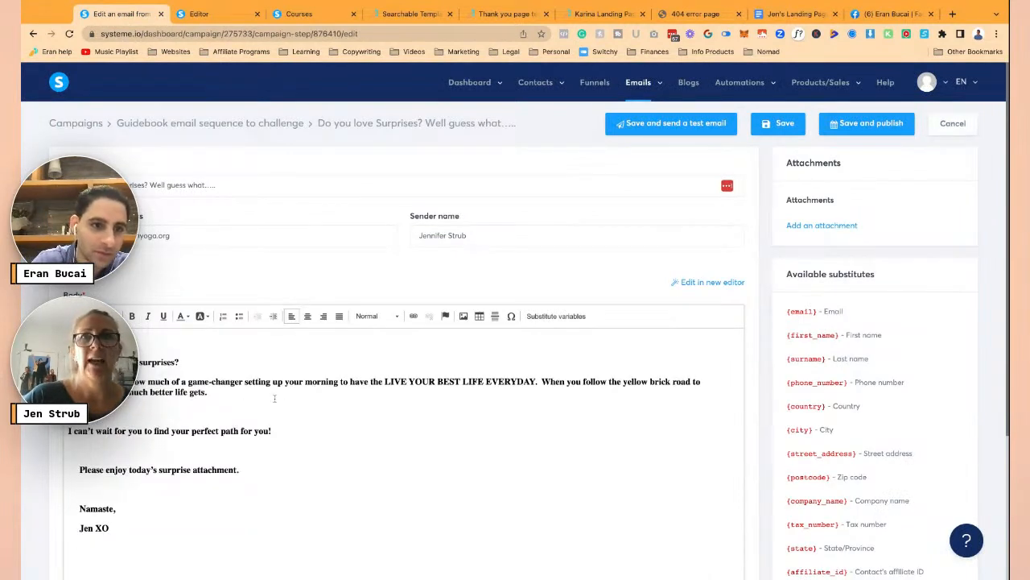
left_click(275, 398)
key("BackSpace")
key("BackSpace")
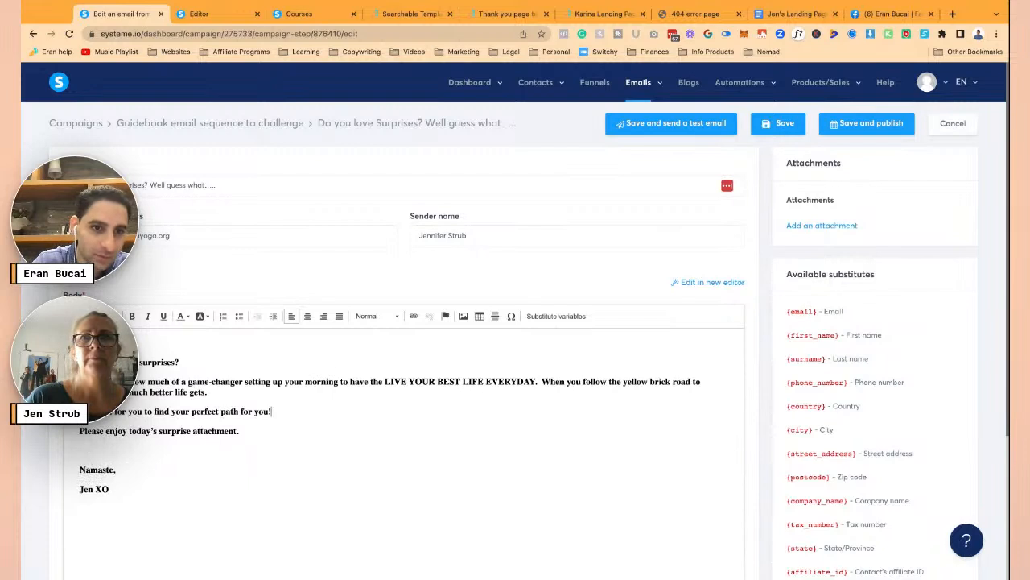
key("BackSpace")
key("BackSpace")
key("BackSpace")
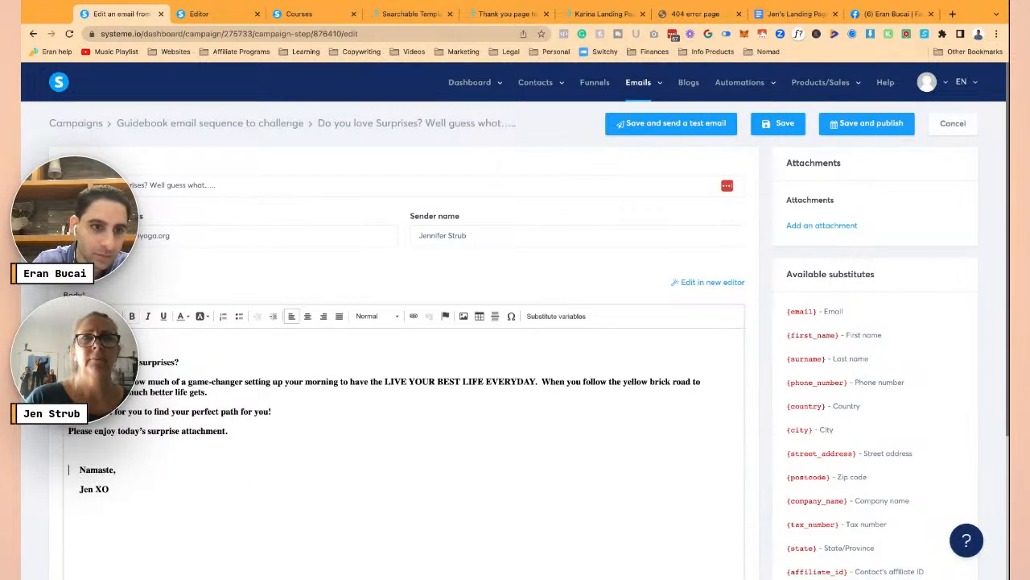
key("BackSpace")
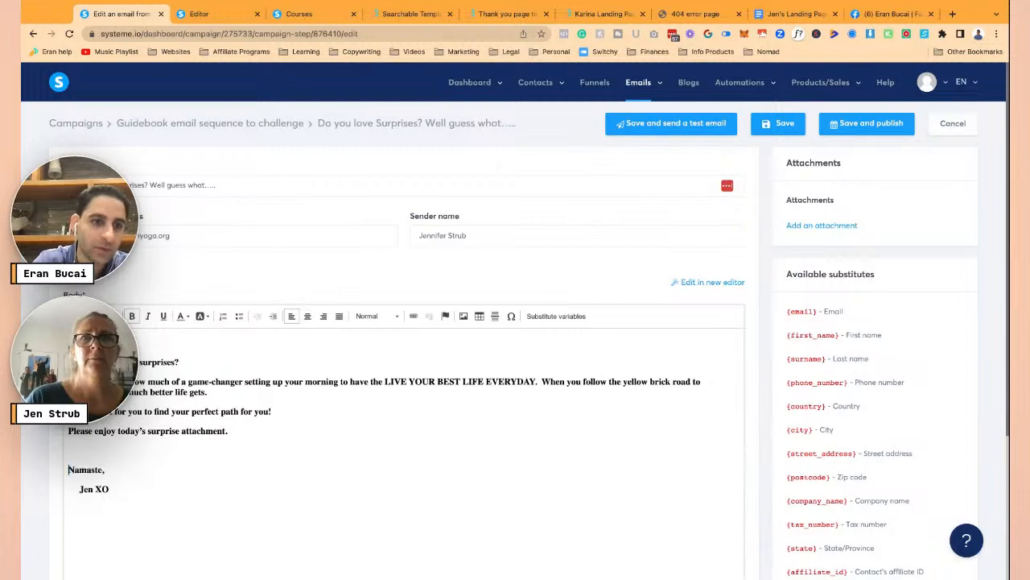
key("BackSpace")
- Unbold the whole body, enlarge the text size, and accept the spelling fix on 'love'
key("ctrl+a")
key("ctrl+b")
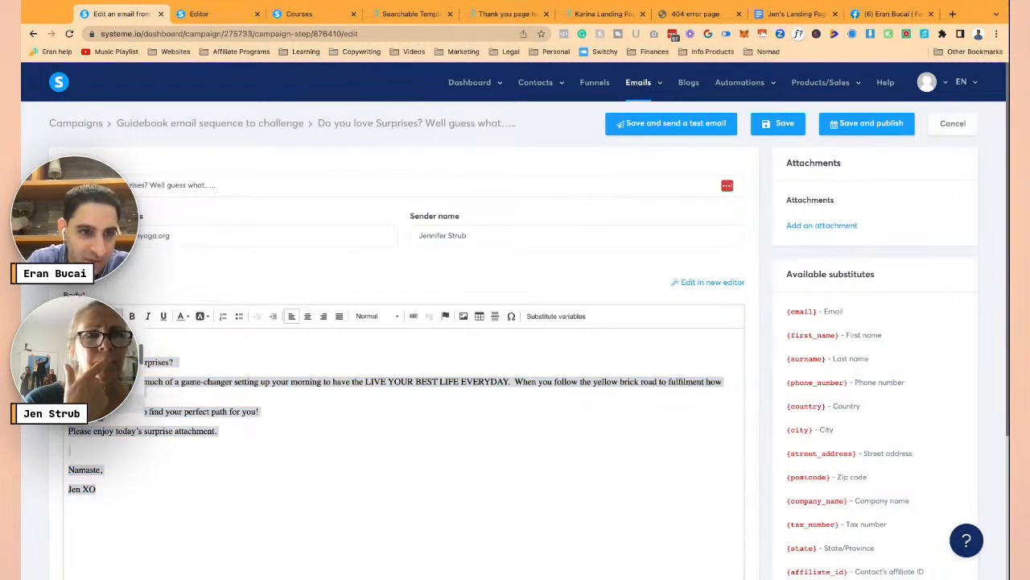
left_click(108, 379)
left_click(129, 368)
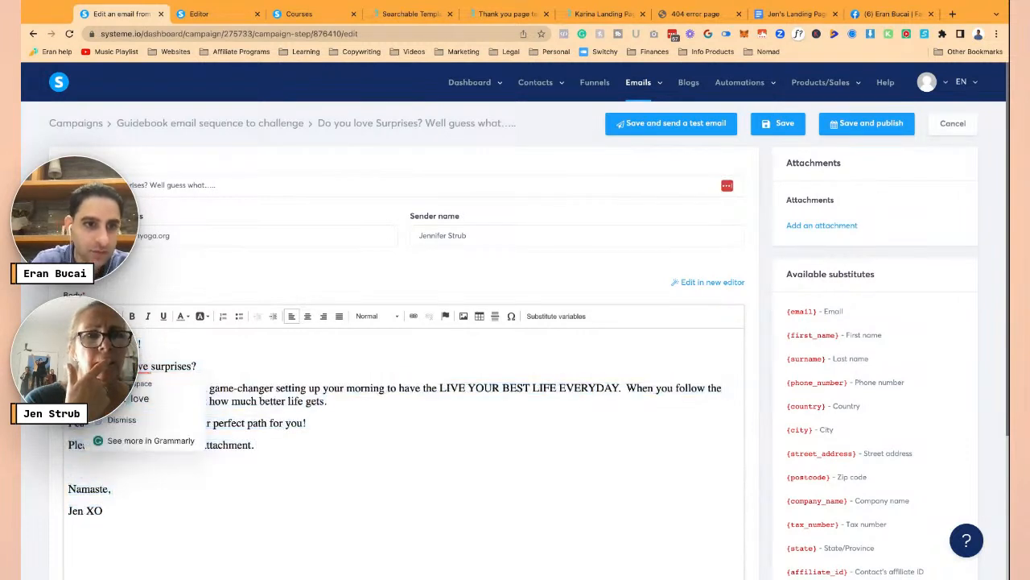
left_click(139, 398)
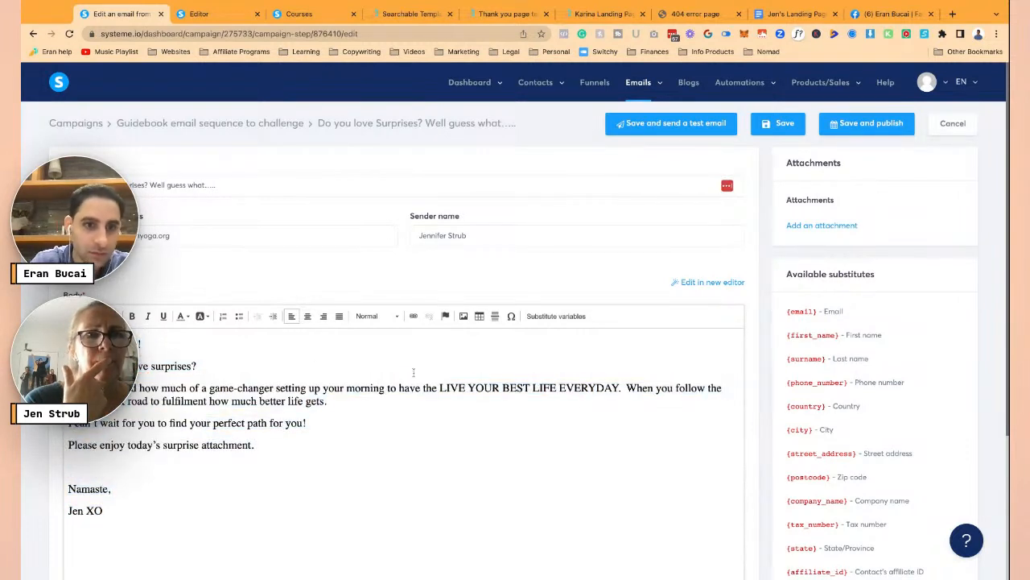
- Break the paragraph after 'EVERYDAY.' and select 'LIVE YOUR BEST LIFE EVERYDAY.'
left_click(627, 388)
key("Return")
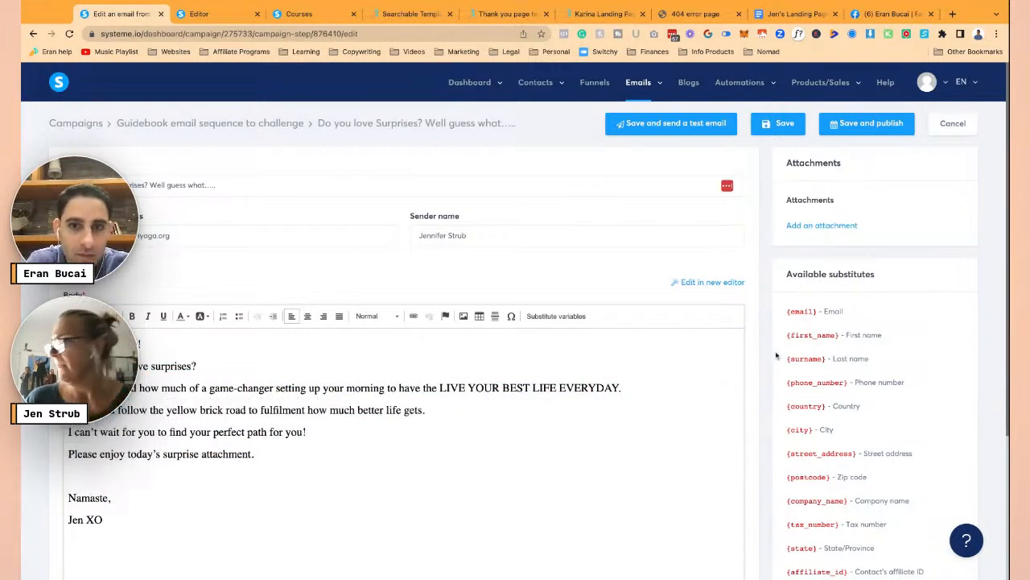
left_click_drag(622, 388, 458, 388)
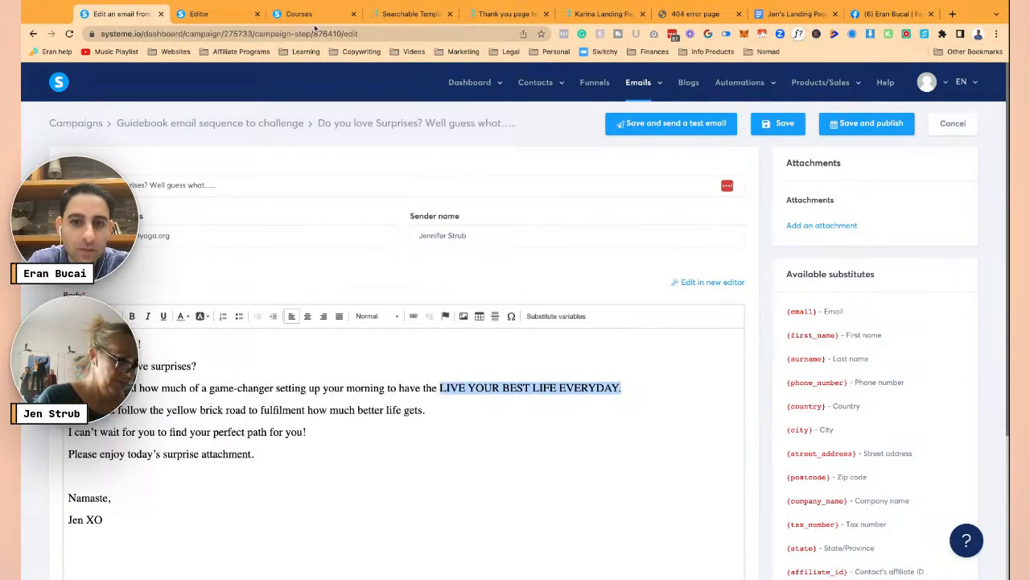
- Link 'LIVE YOUR BEST LIFE EVERYDAY.' to the guide PDF URL and save the email
left_click(223, 14)
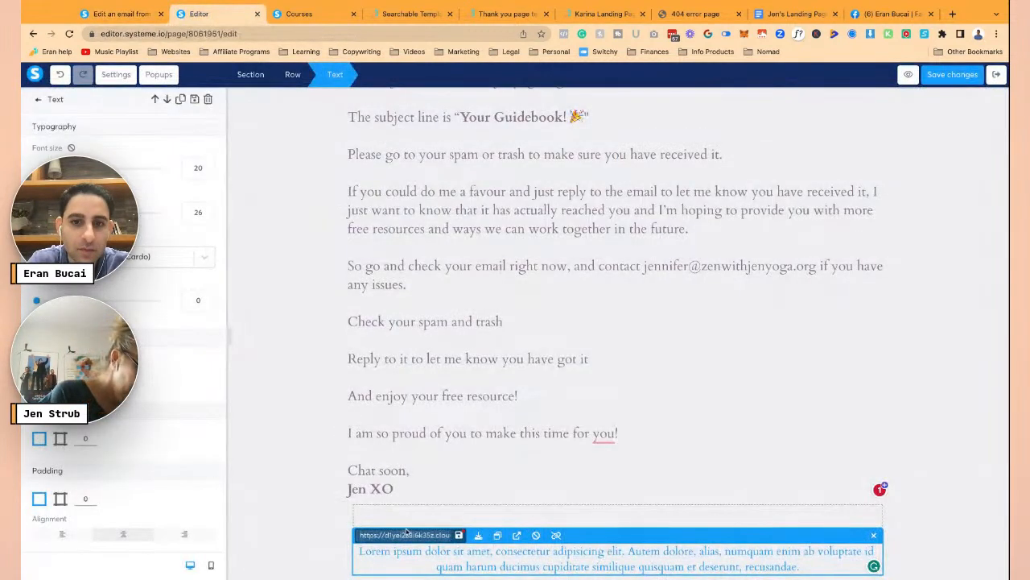
left_click(121, 14)
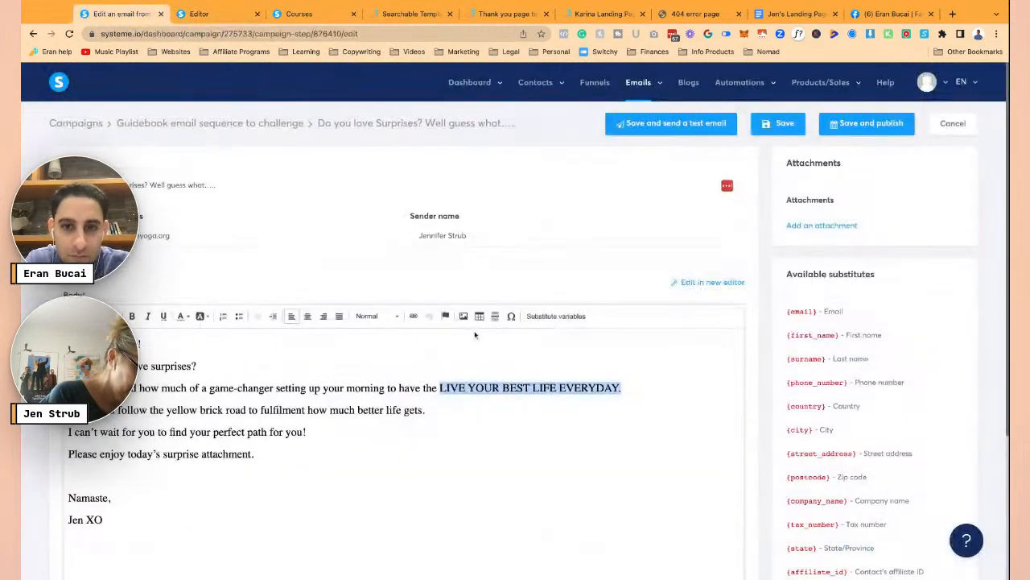
left_click(413, 318)
key("ctrl+v")
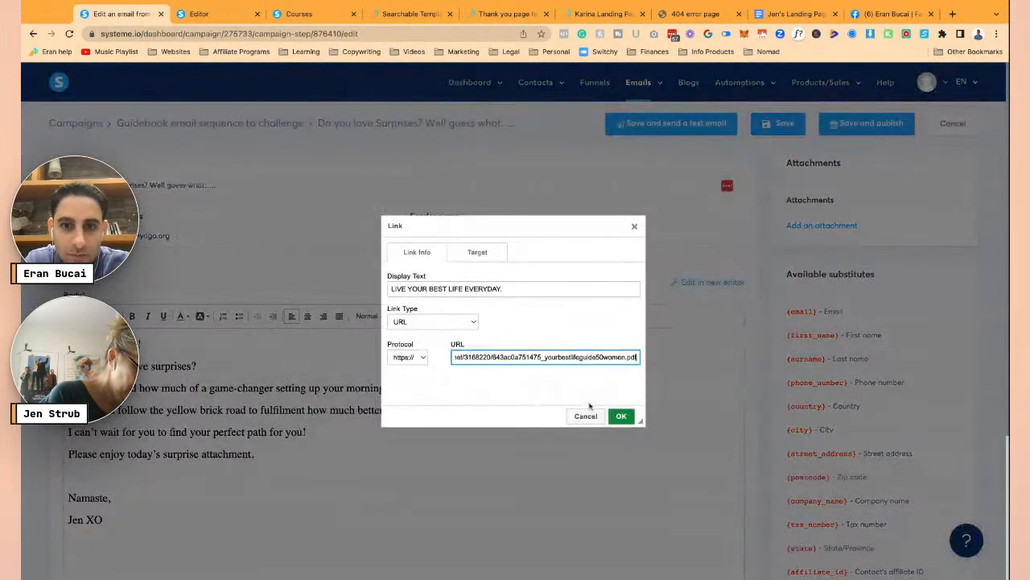
left_click(620, 416)
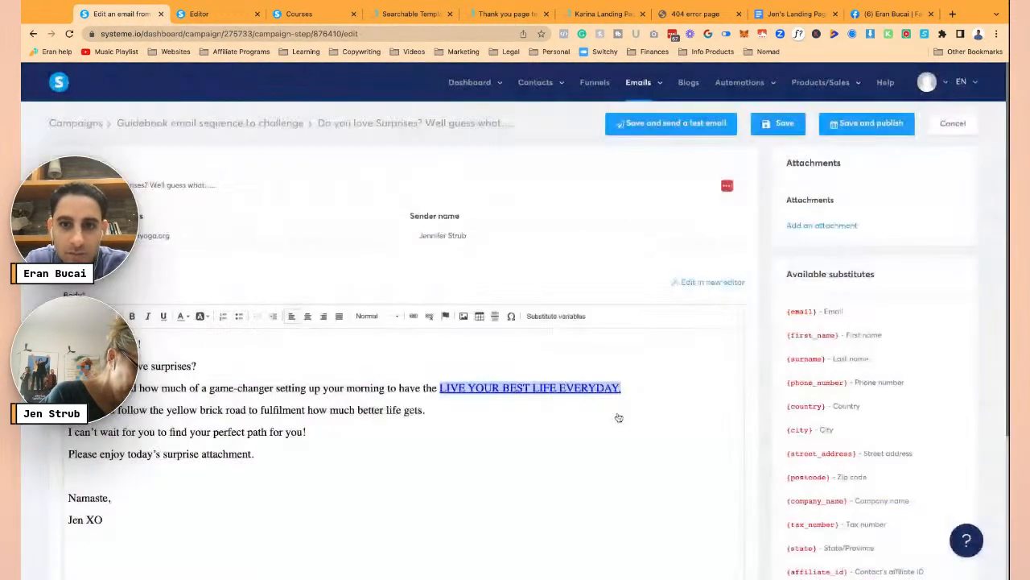
left_click(792, 132)
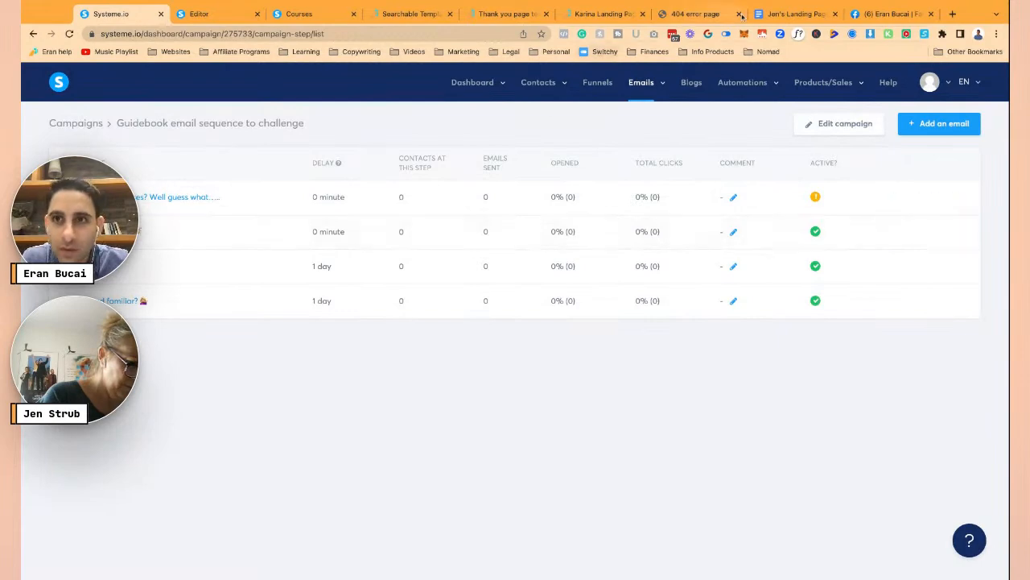
- Add a classic-editor campaign email with the Email #5 subject 'What's Next, Now What?'
left_click(793, 14)
scroll(516, 400, "down", 3)
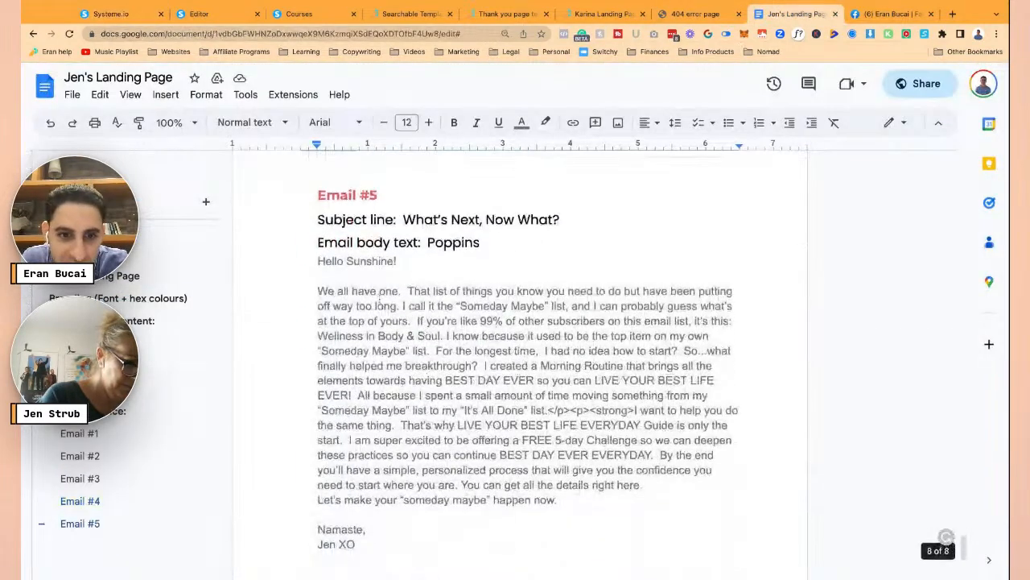
left_click_drag(385, 193, 560, 219)
key("ctrl+c")
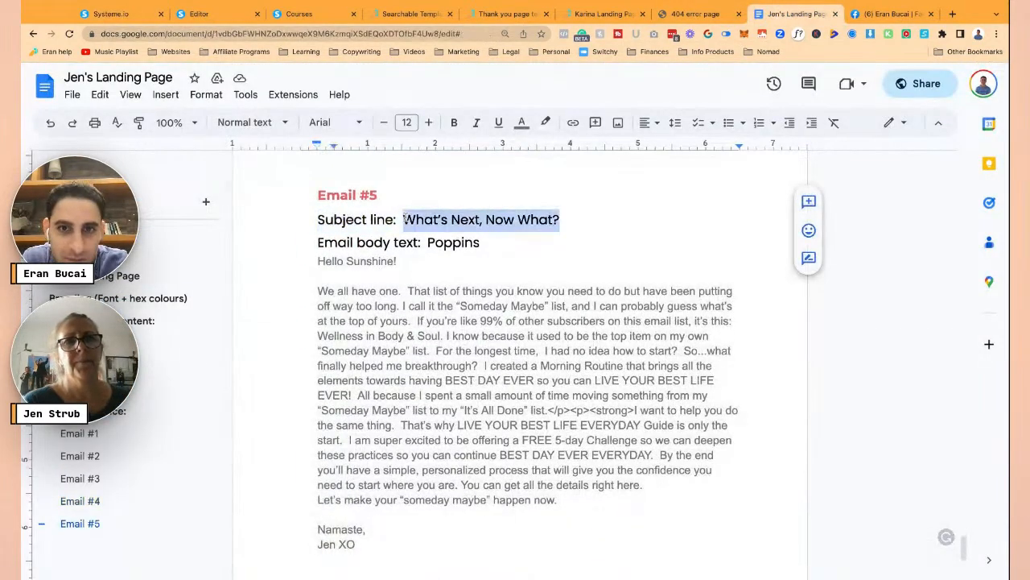
key("ctrl+1")
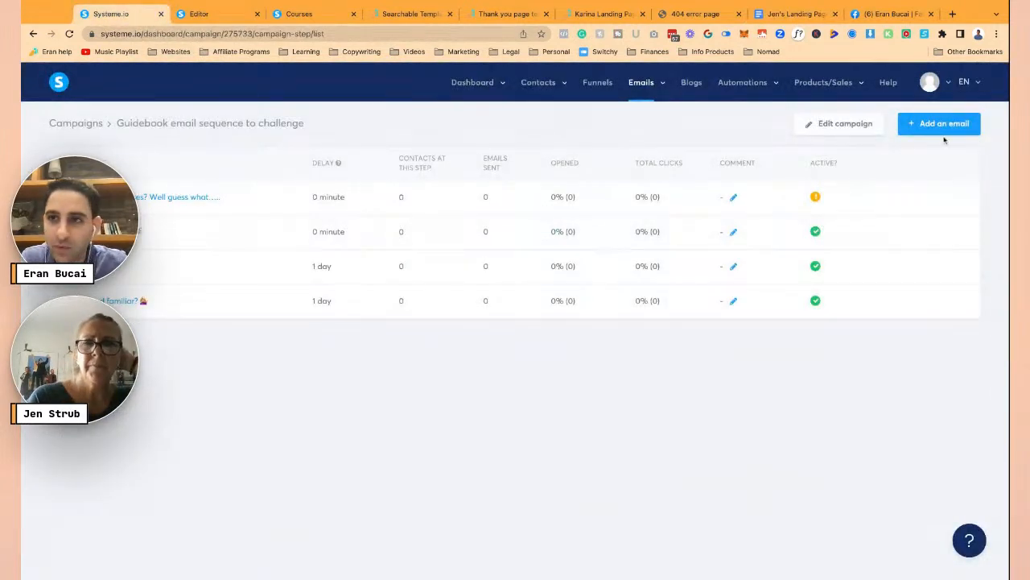
left_click(937, 123)
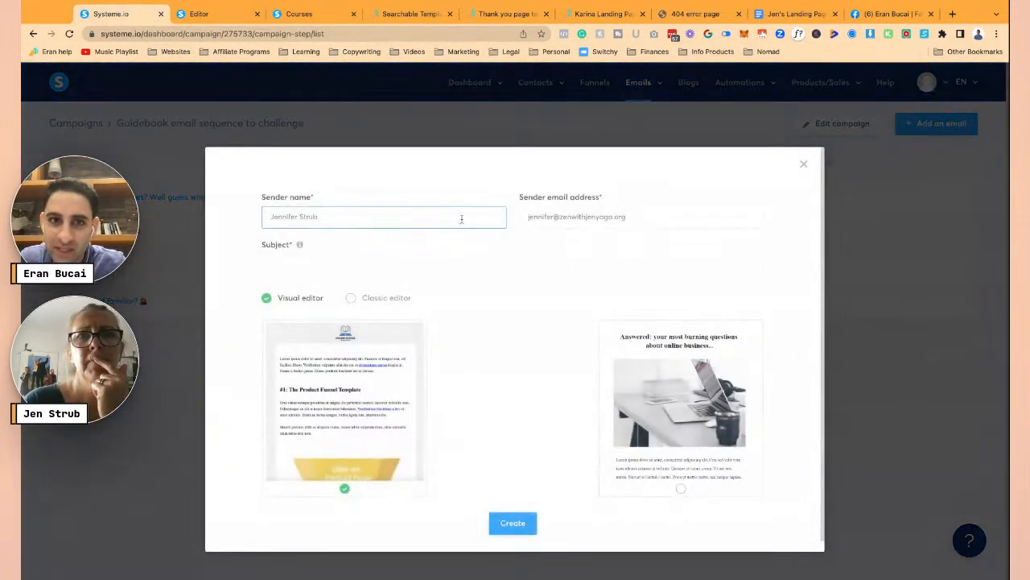
left_click(448, 264)
key("ctrl+v")
left_click(378, 300)
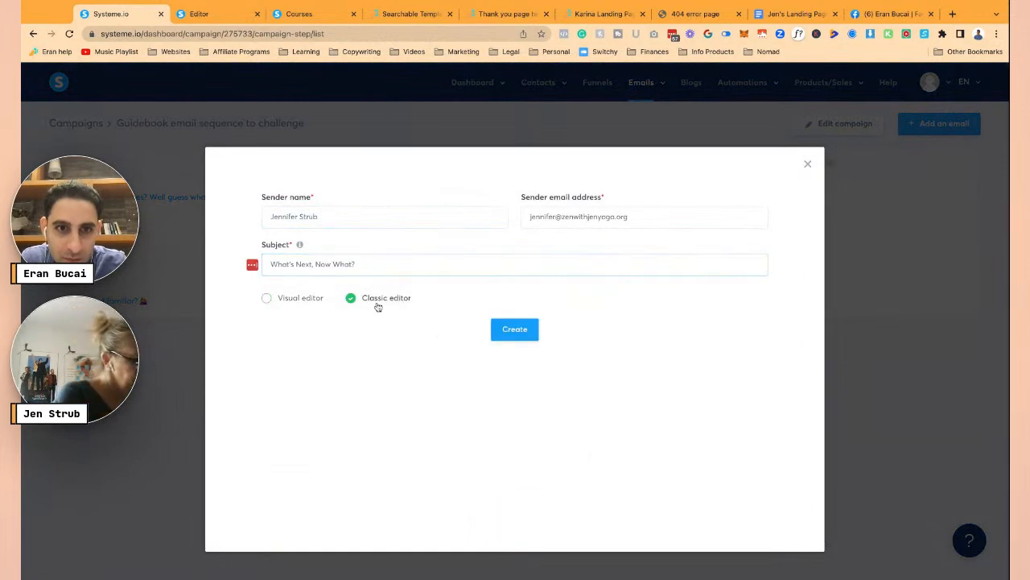
left_click(520, 333)
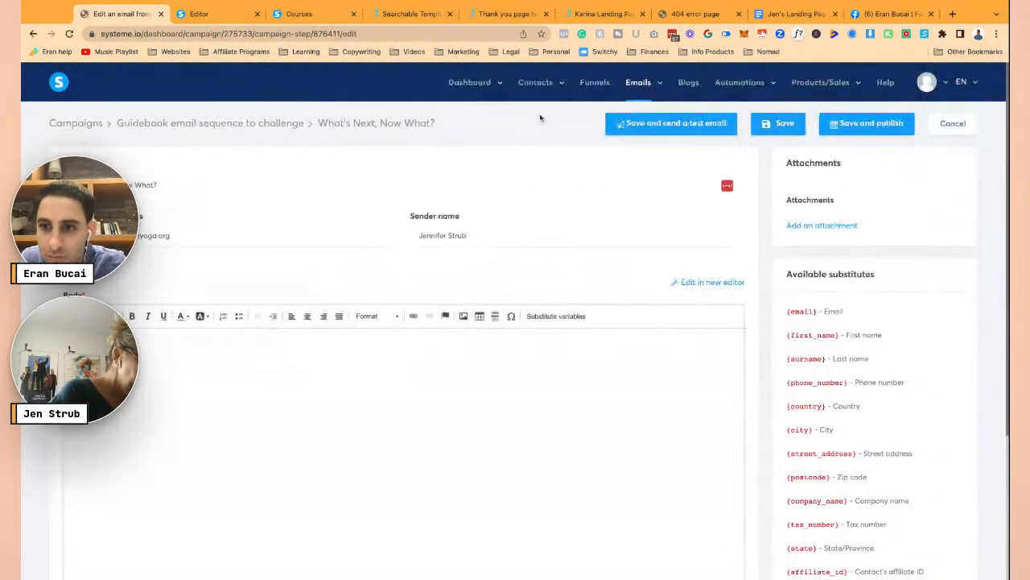
- Paste the Email #5 body from 'Hello Sunshine!' to 'Jen XO', remove the bold, and save
left_click(793, 13)
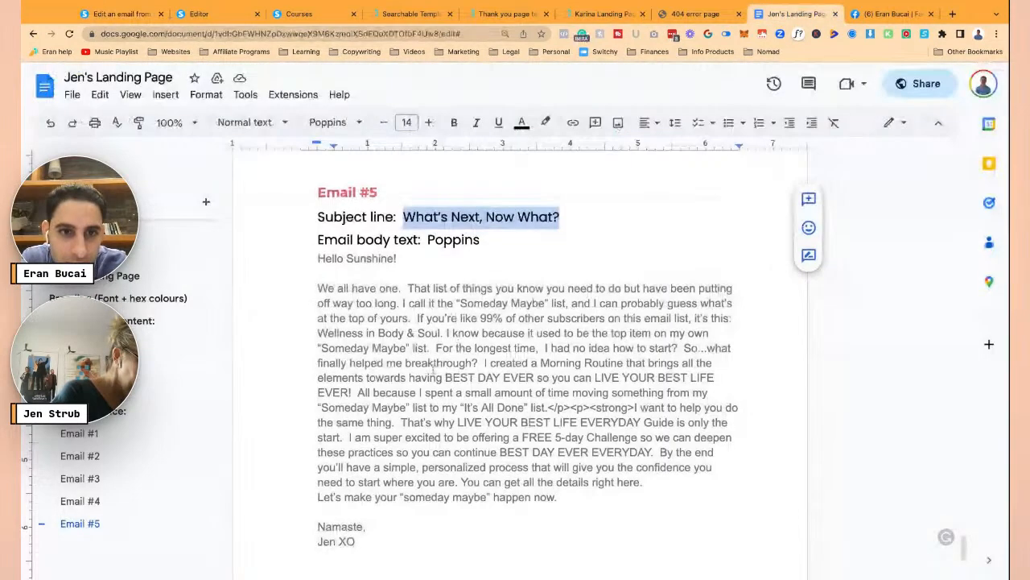
scroll(403, 322, "down", 1)
left_click_drag(316, 209, 375, 506)
key("ctrl+c")
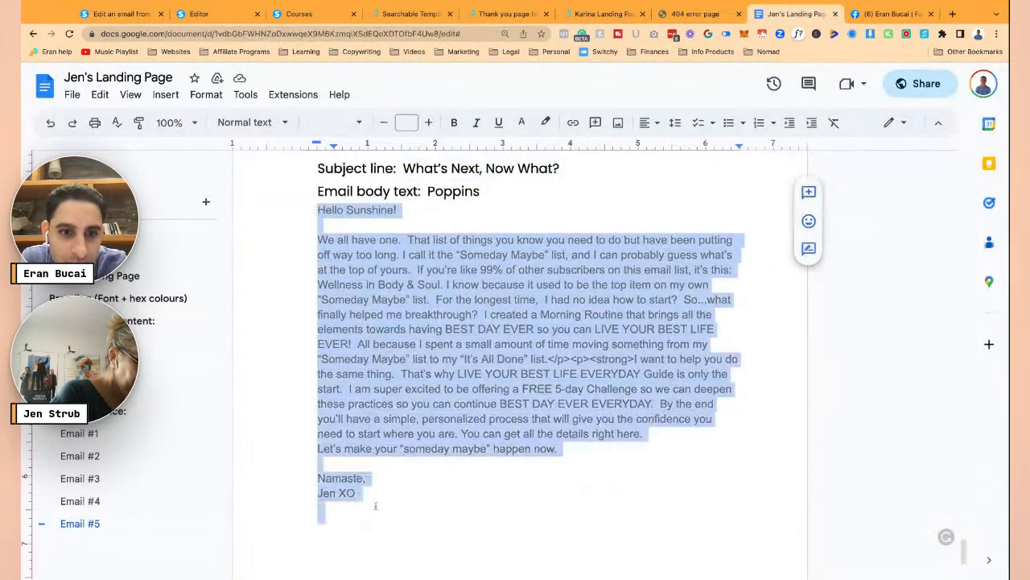
left_click(121, 14)
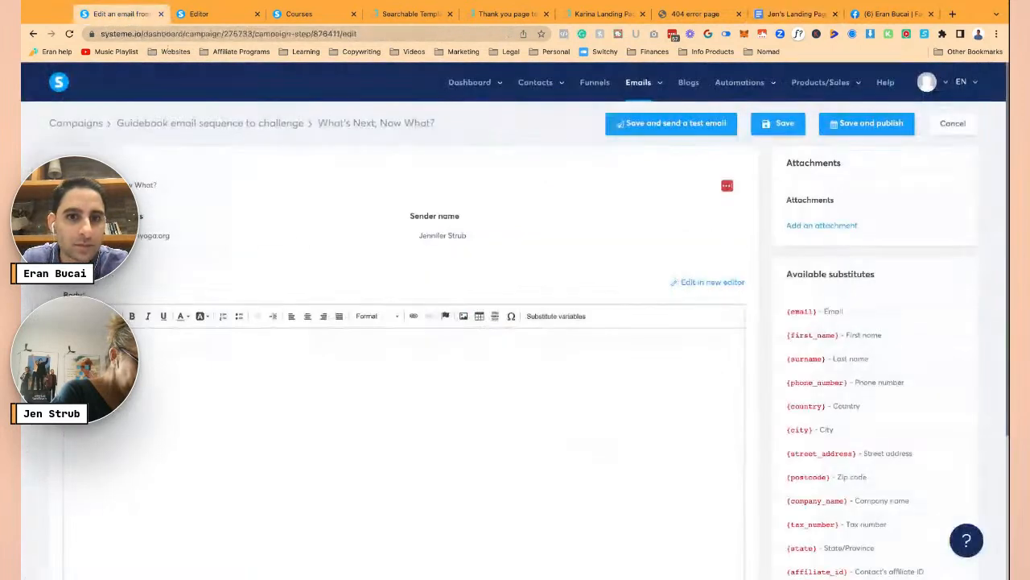
left_click(329, 358)
key("ctrl+v")
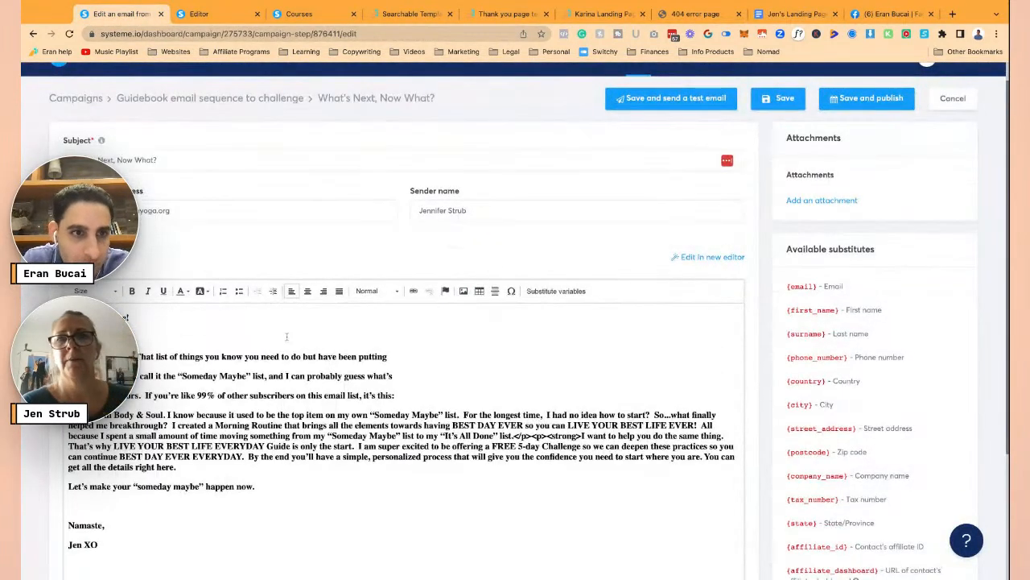
scroll(448, 408, "down", 1)
key("ctrl+a")
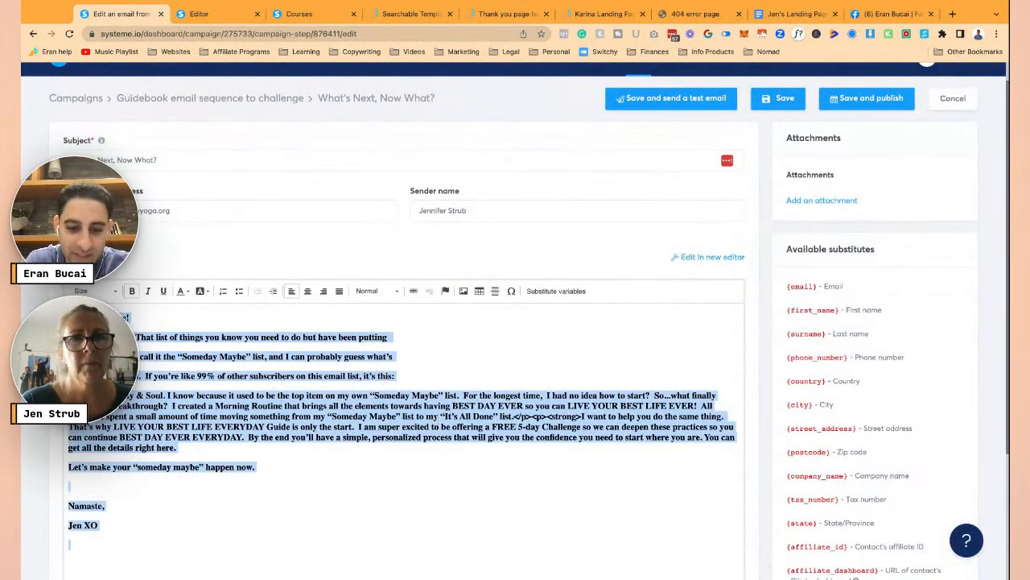
key("ctrl+b")
left_click(389, 371)
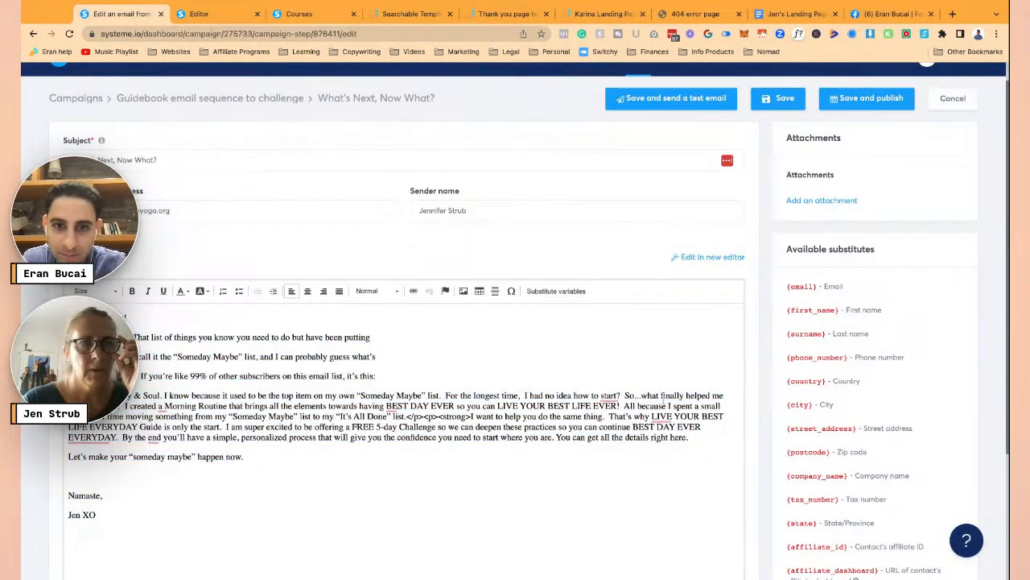
left_click(777, 103)
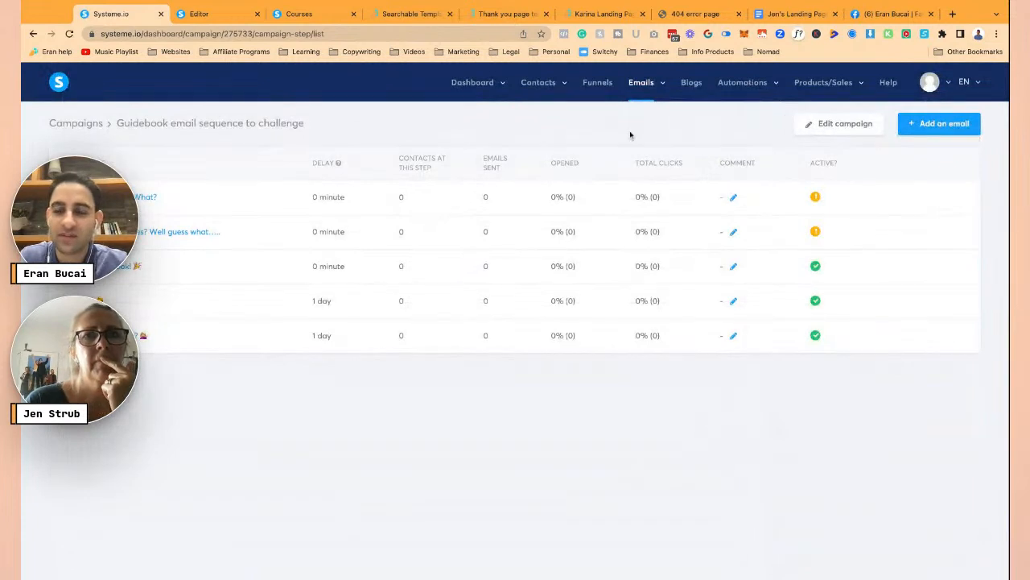
- Add a contact tag named 'Your Best Life Guidebook (lead)' under Contacts > Tags
mouse_move(530, 86)
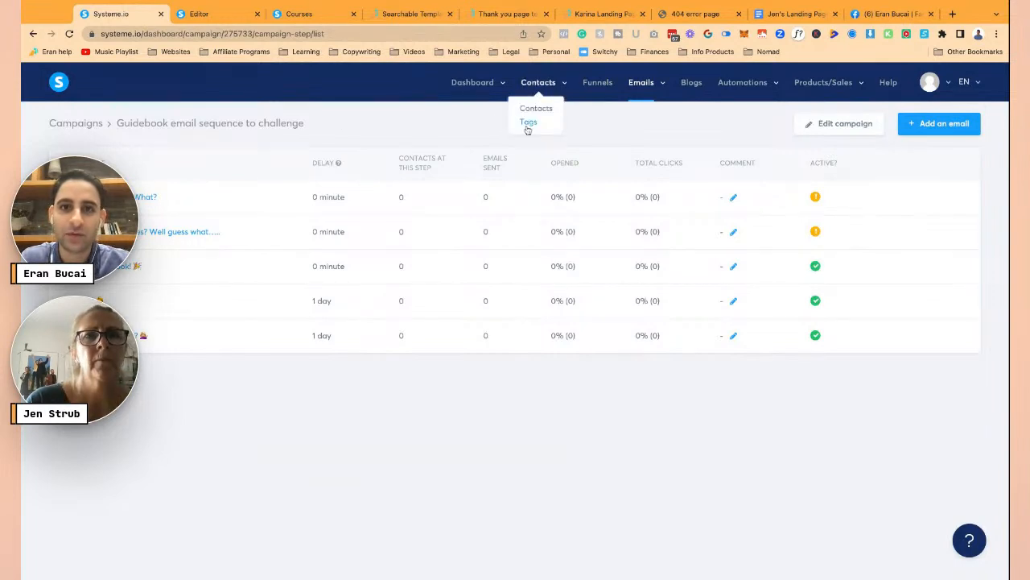
left_click(528, 122)
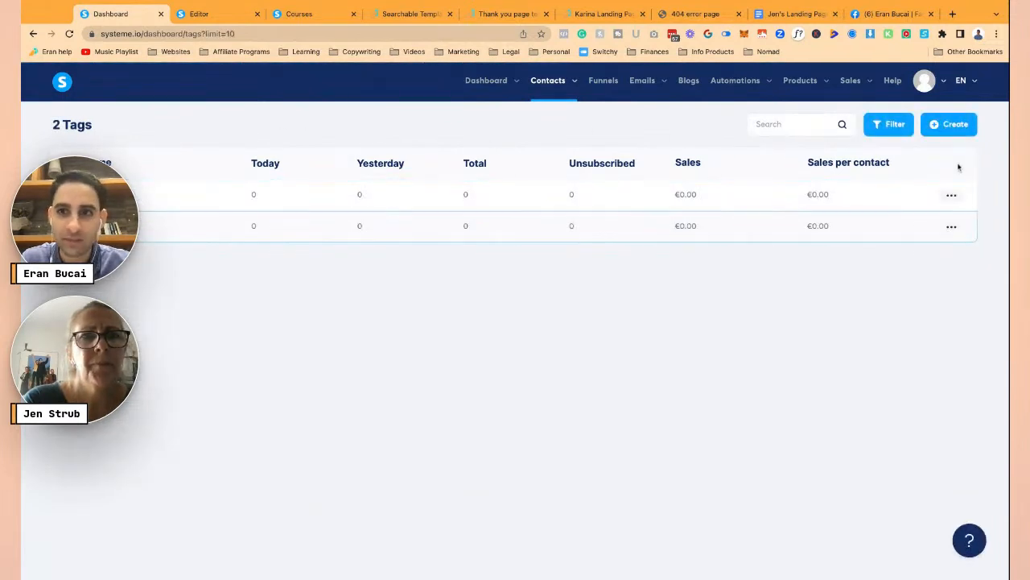
left_click(946, 129)
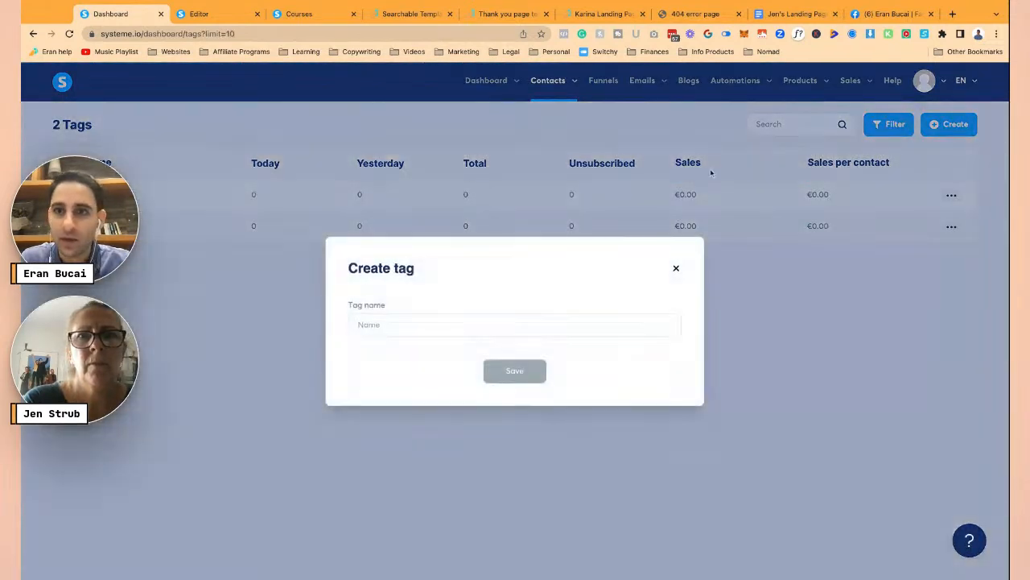
left_click(439, 328)
type("Guidebook")
key("super+Left")
type("Your Best L")
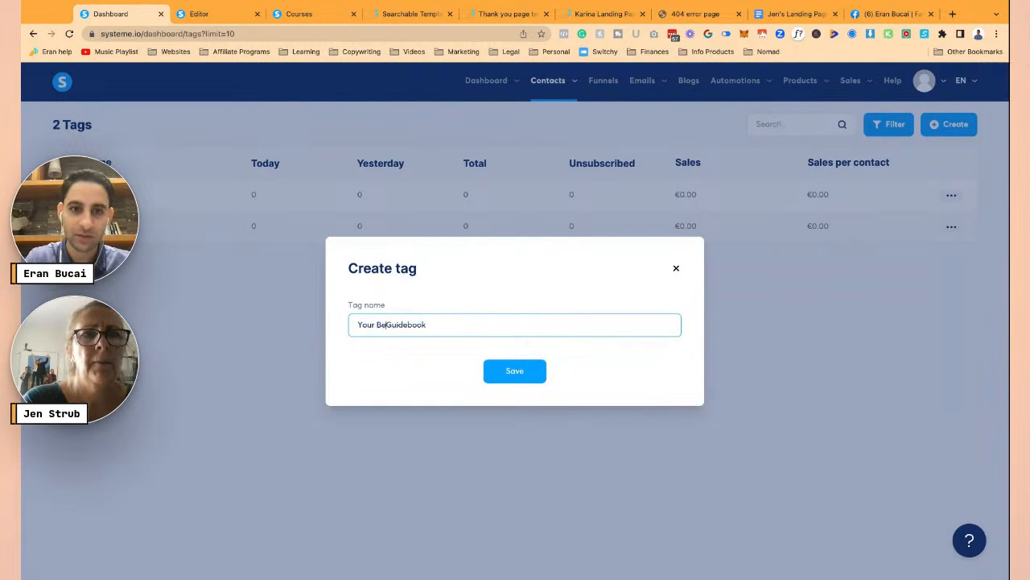
type("ife")
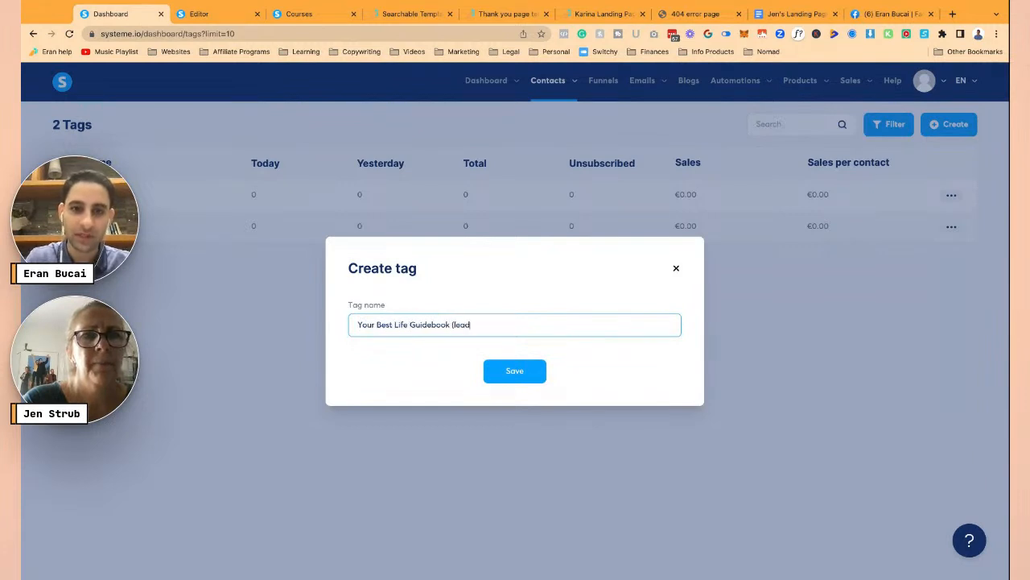
left_click(518, 370)
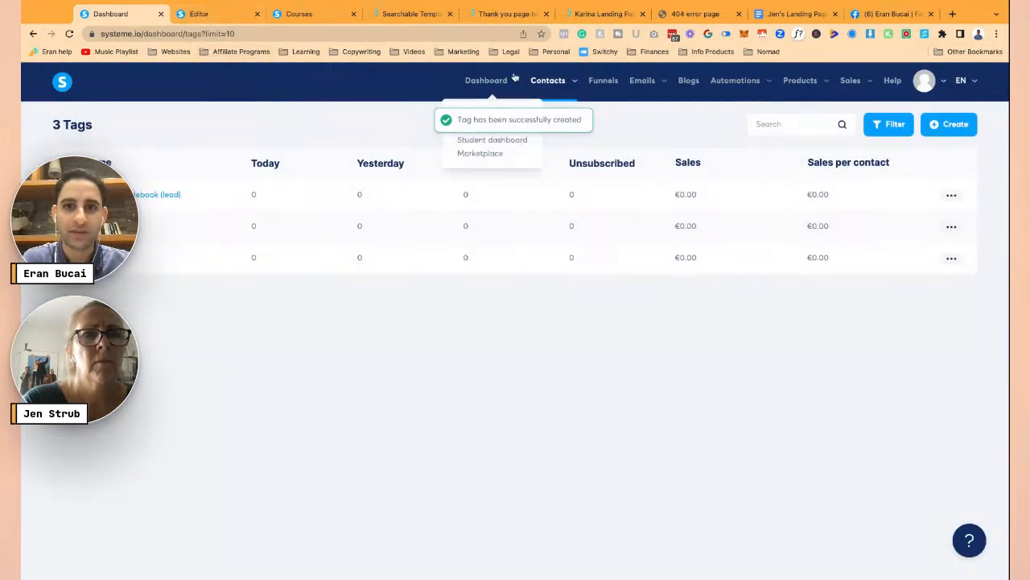
- Delete the empty row and the Lorem ipsum row from the thank-you page, then save it
left_click(222, 10)
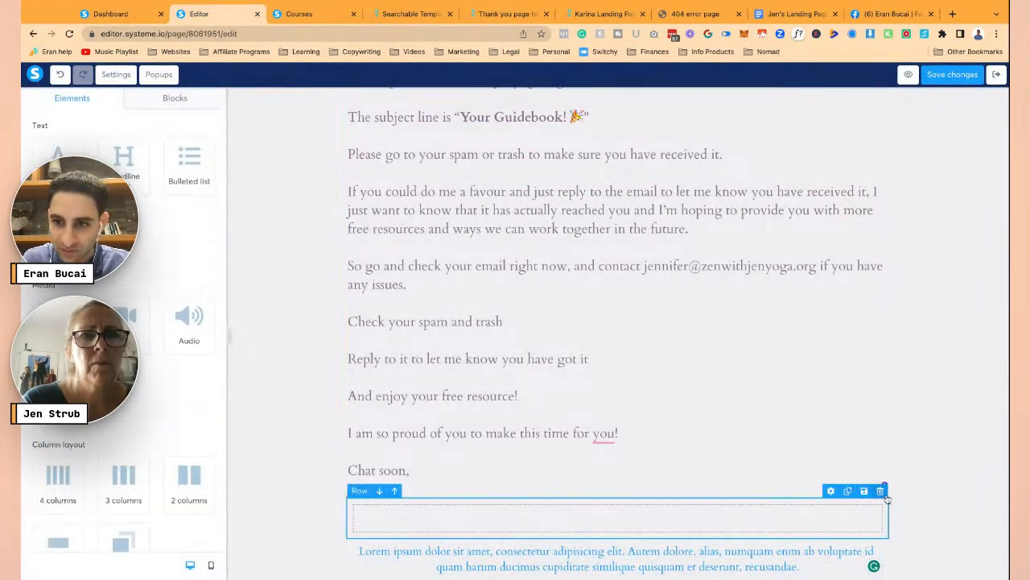
left_click(880, 490)
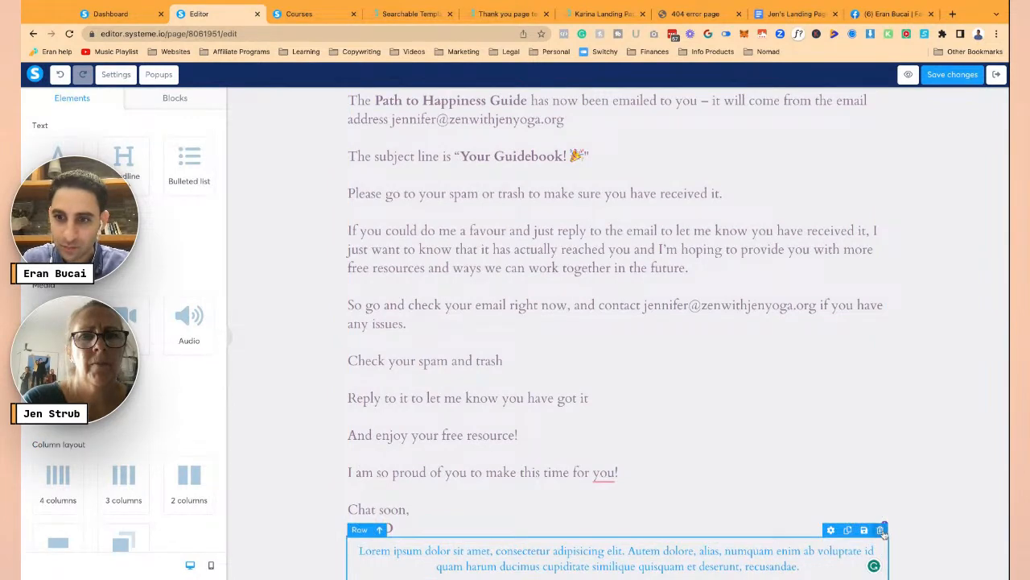
left_click(945, 78)
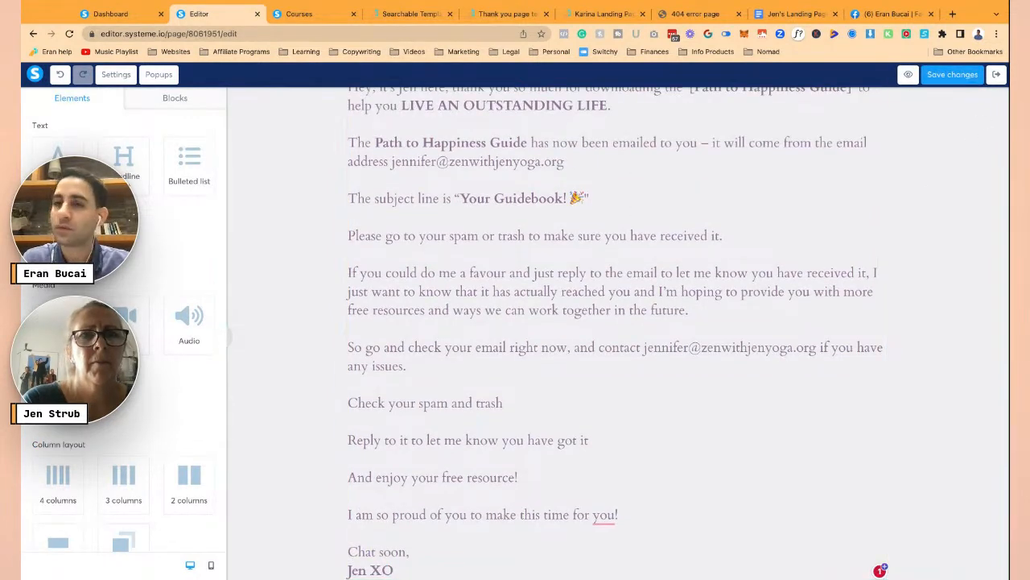
left_click(972, 75)
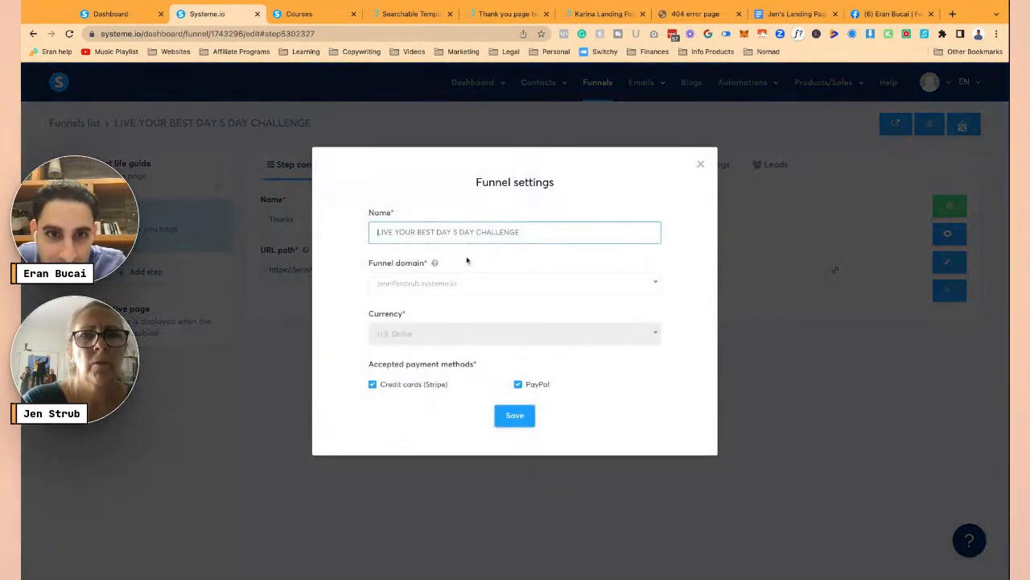
- Assign the zenwithjenyoga.org domain to the funnel and save the funnel settings
left_click(462, 282)
left_click(455, 322)
left_click(514, 414)
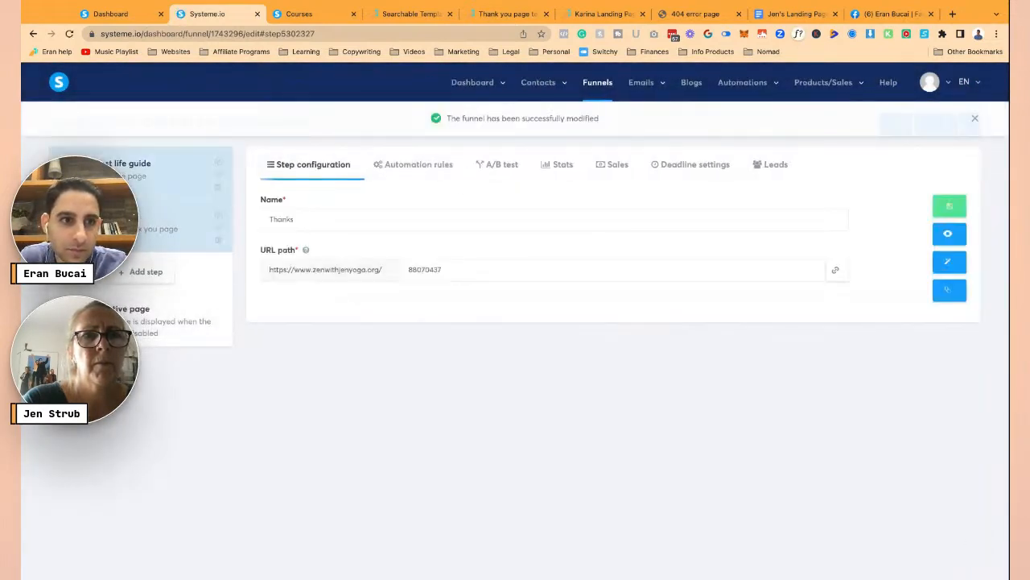
- Update the Thanks step's URL path and clear the Best life guide step's path to serve it at the root
left_click(461, 268)
type("-thanks-123rhf8vd90n23r")
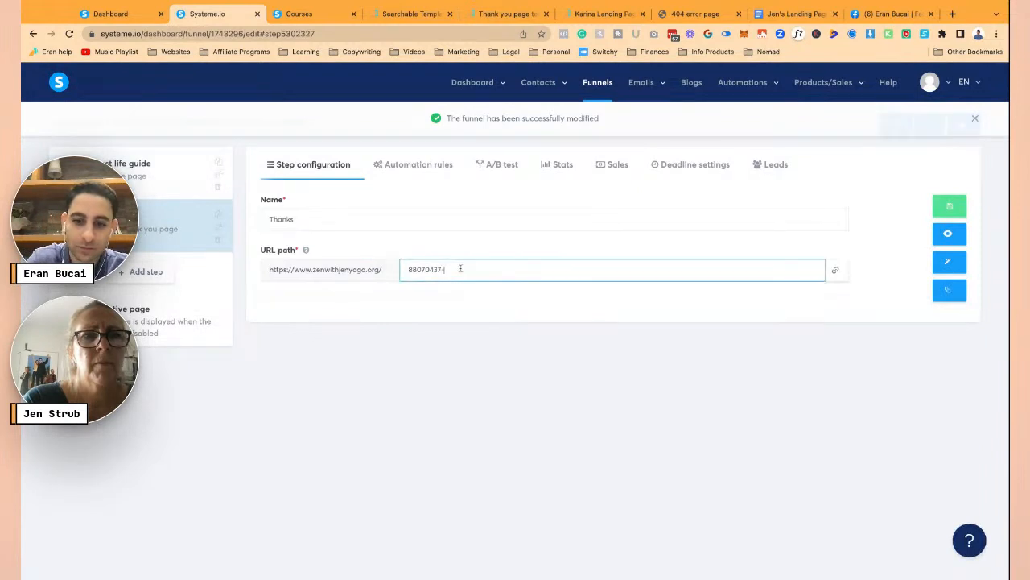
left_click(950, 211)
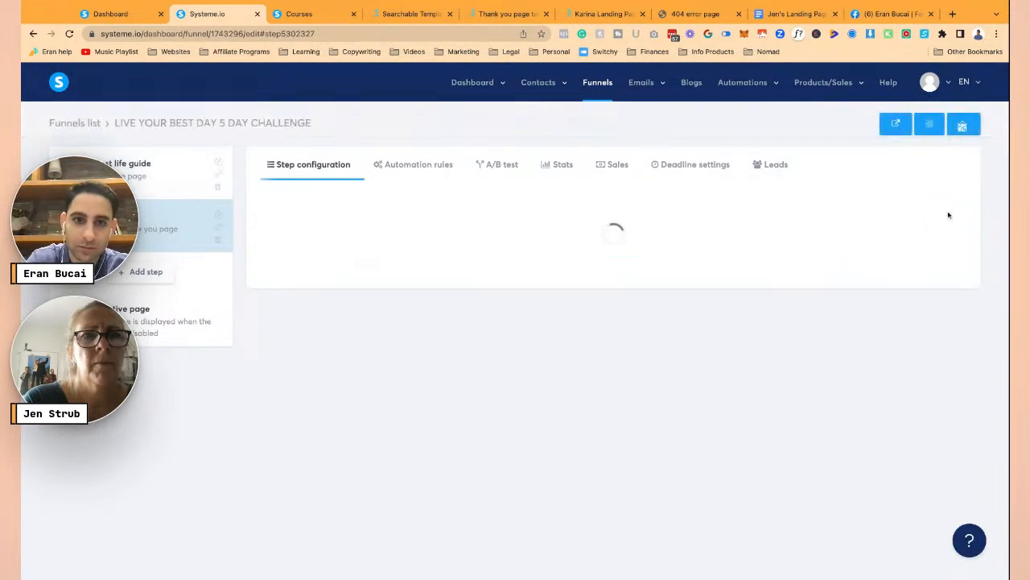
left_click(134, 180)
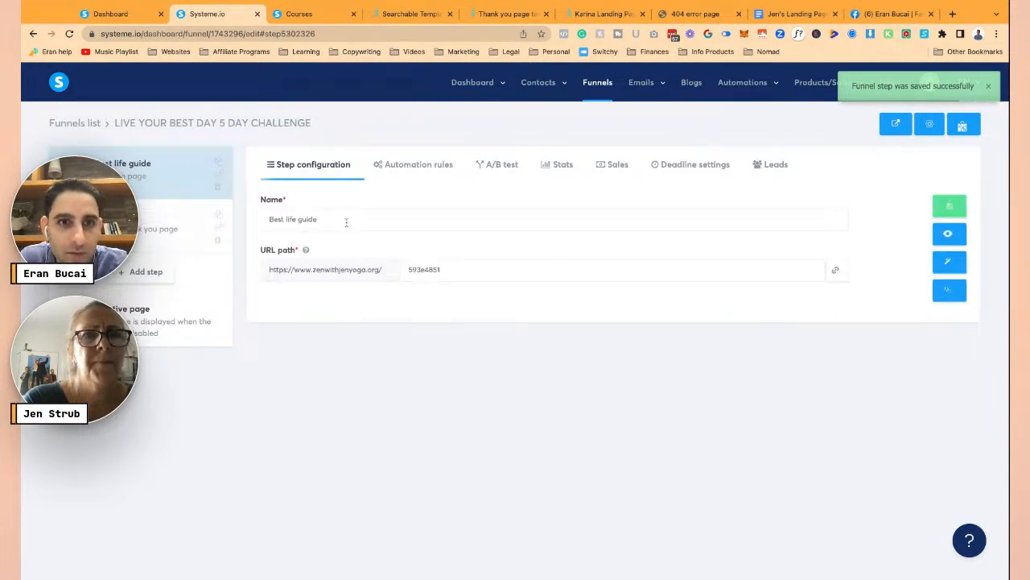
double_click(433, 270)
key("BackSpace")
key("Return")
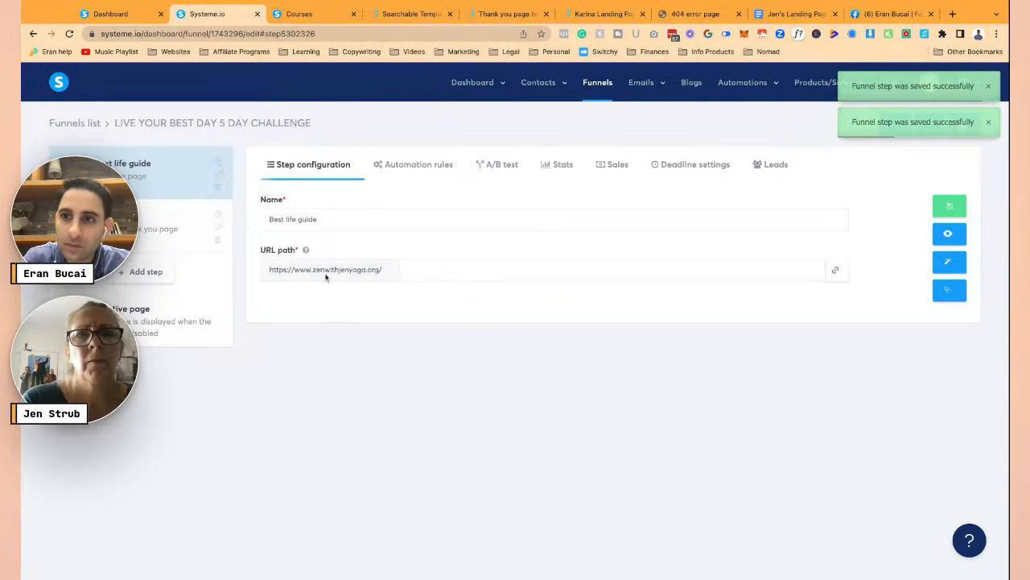
- Copy the Best life guide step's public link and open the live opt-in page in another tab
left_click(836, 269)
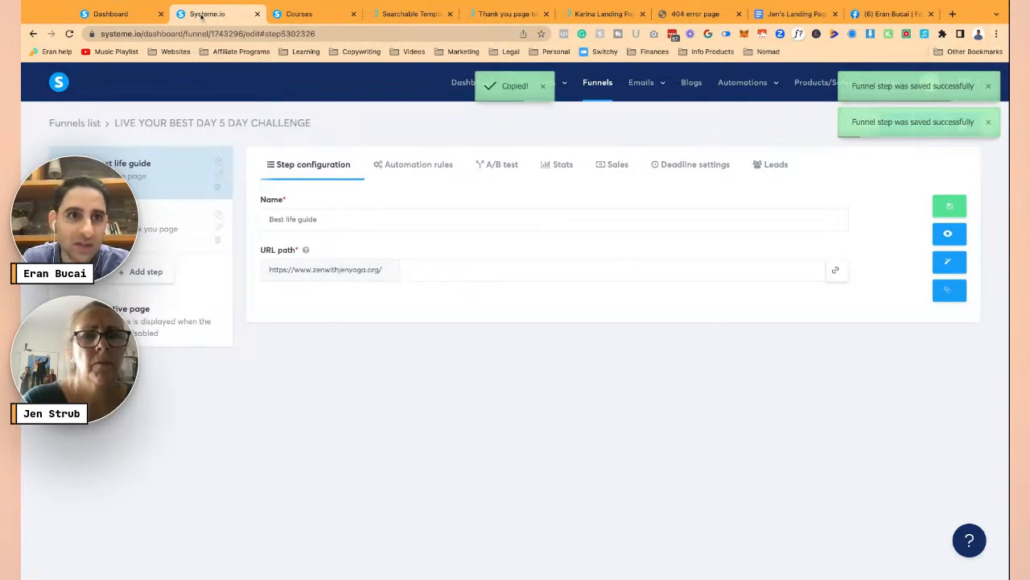
left_click(883, 14)
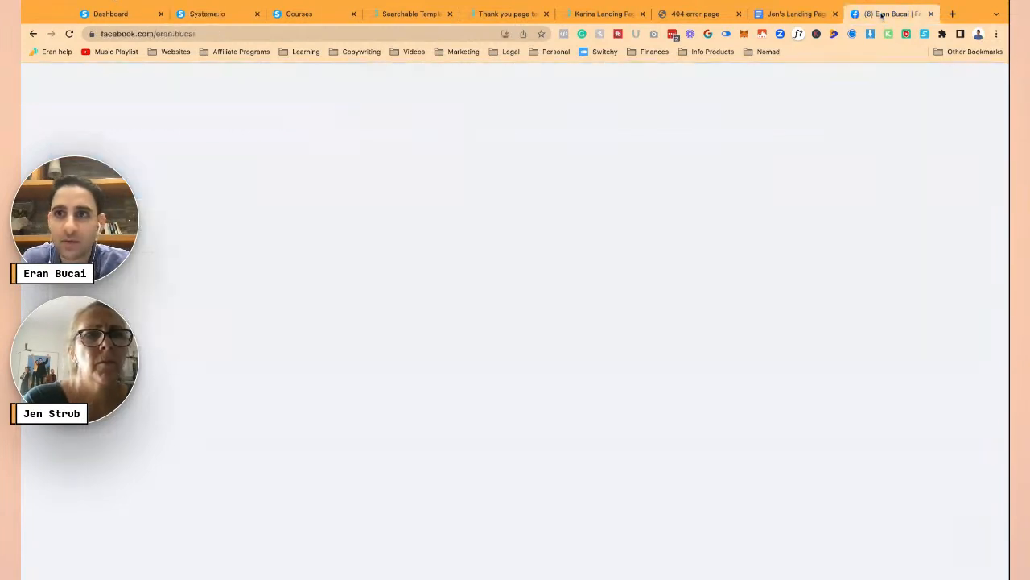
left_click(404, 34)
key("ctrl+v")
key("Return")
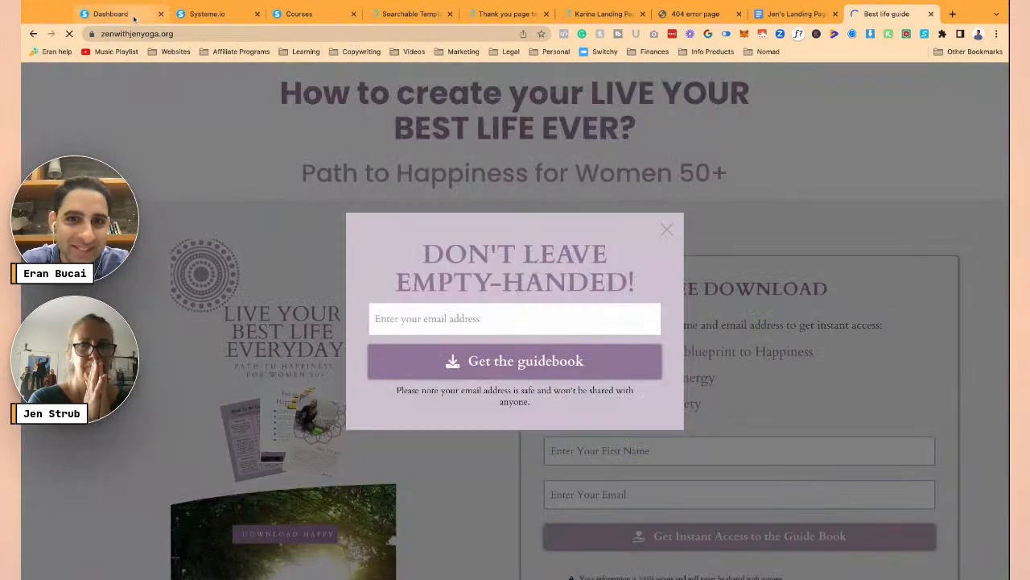
left_click(135, 18)
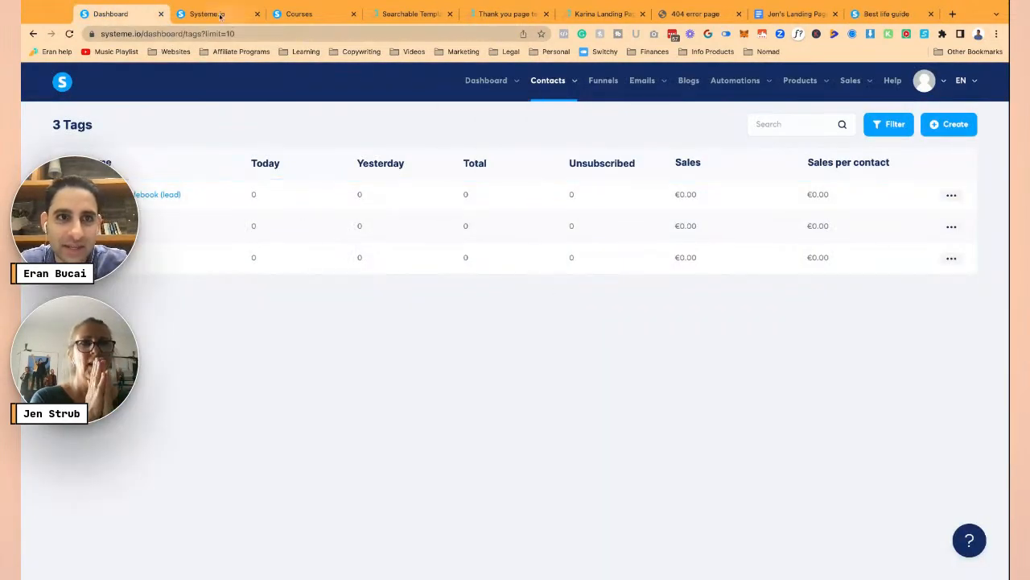
left_click(212, 15)
- Start a funnel form-subscription rule subscribing contacts to the Guidebook email sequence to challenge campaign
left_click(406, 165)
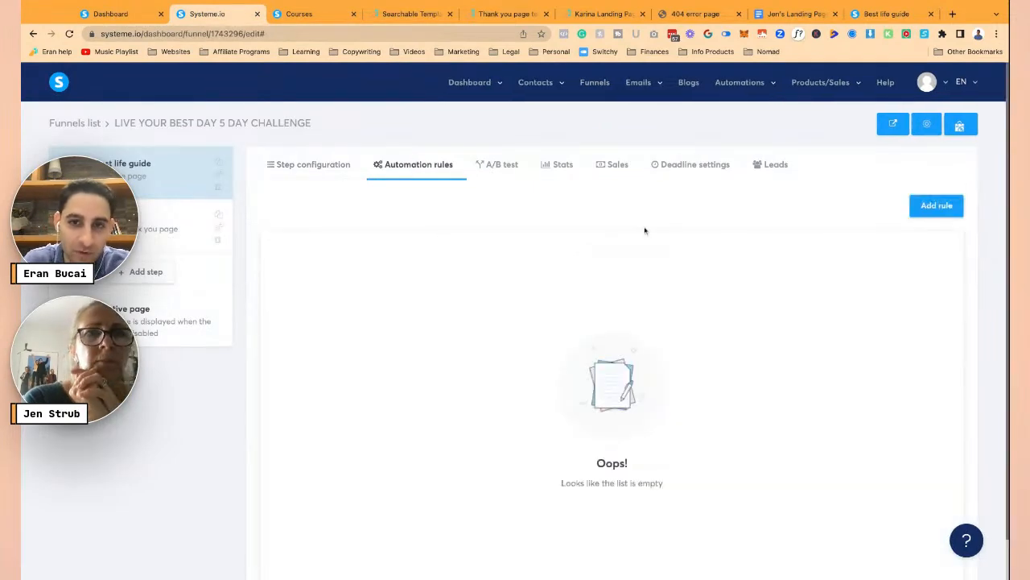
left_click(926, 207)
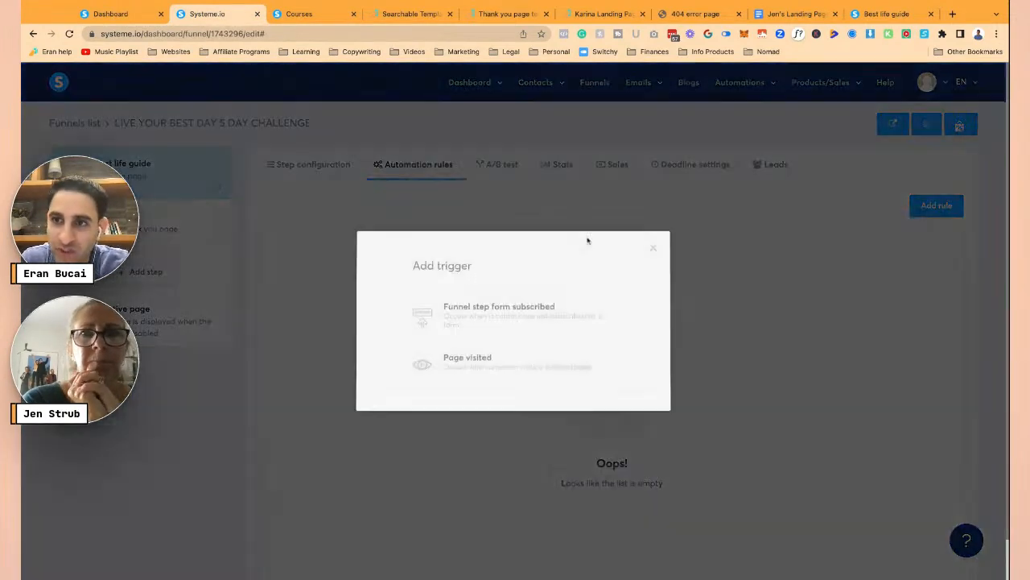
left_click(494, 312)
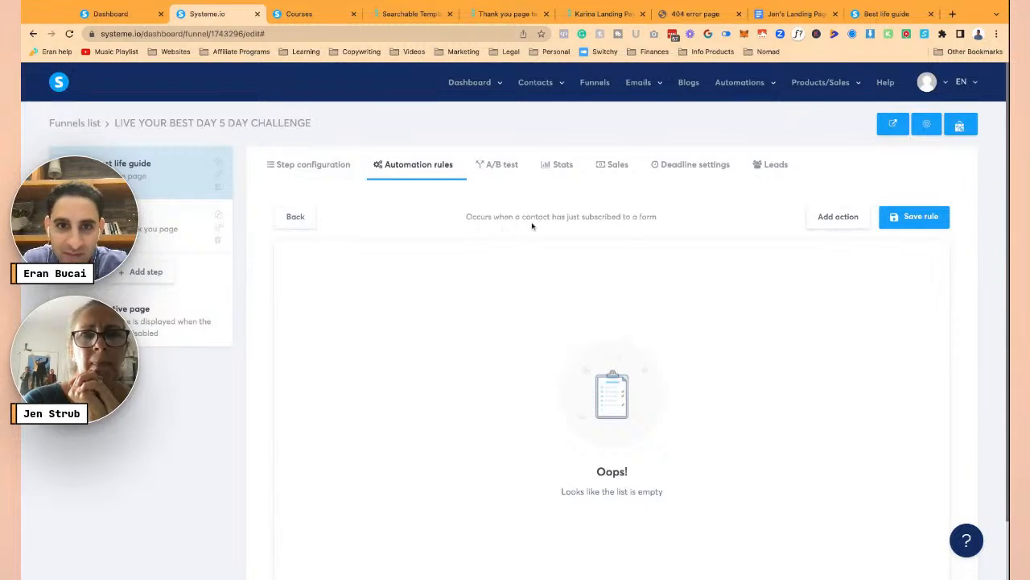
left_click(835, 217)
key("Escape")
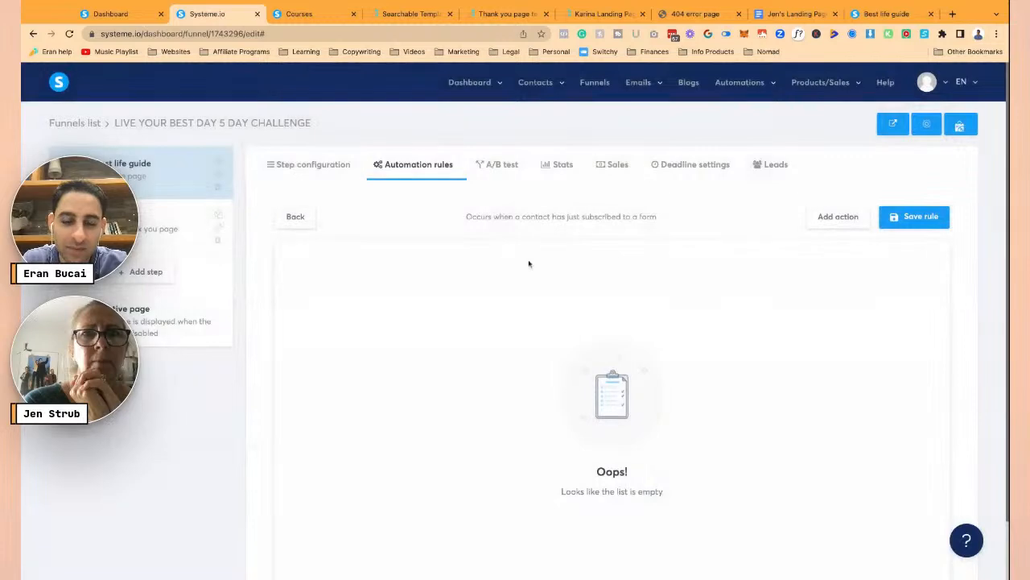
left_click(656, 287)
left_click(638, 324)
- Add an action tagging contacts 'Your Best Life Guidebook (lead)' and save the rule
left_click(842, 219)
key("Escape")
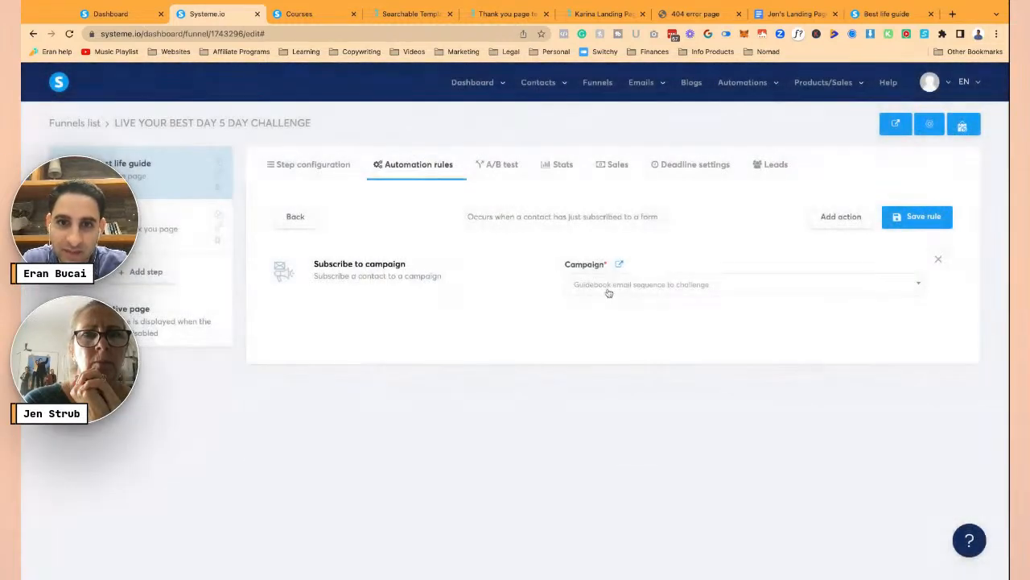
left_click(616, 286)
left_click(600, 367)
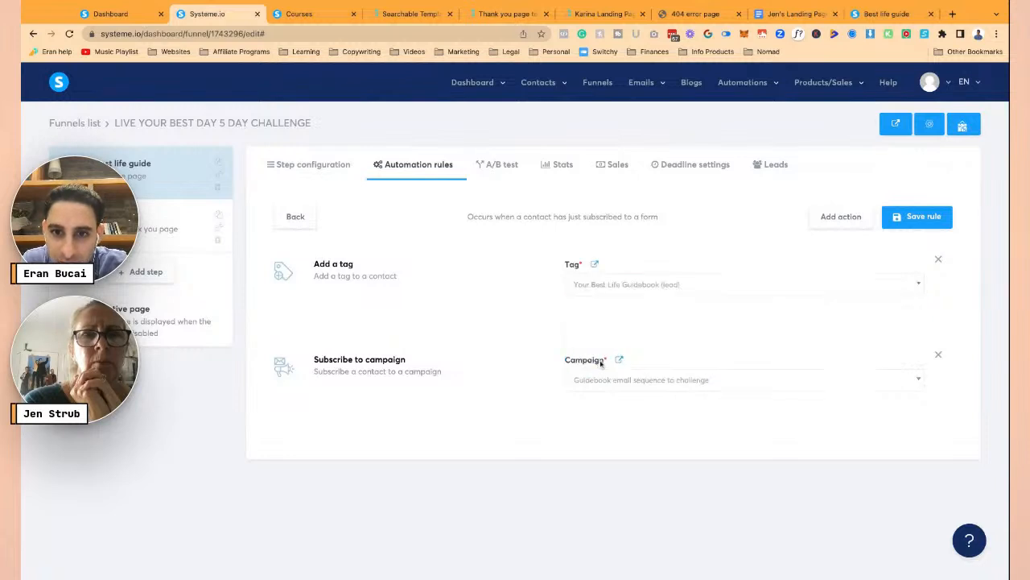
left_click(916, 217)
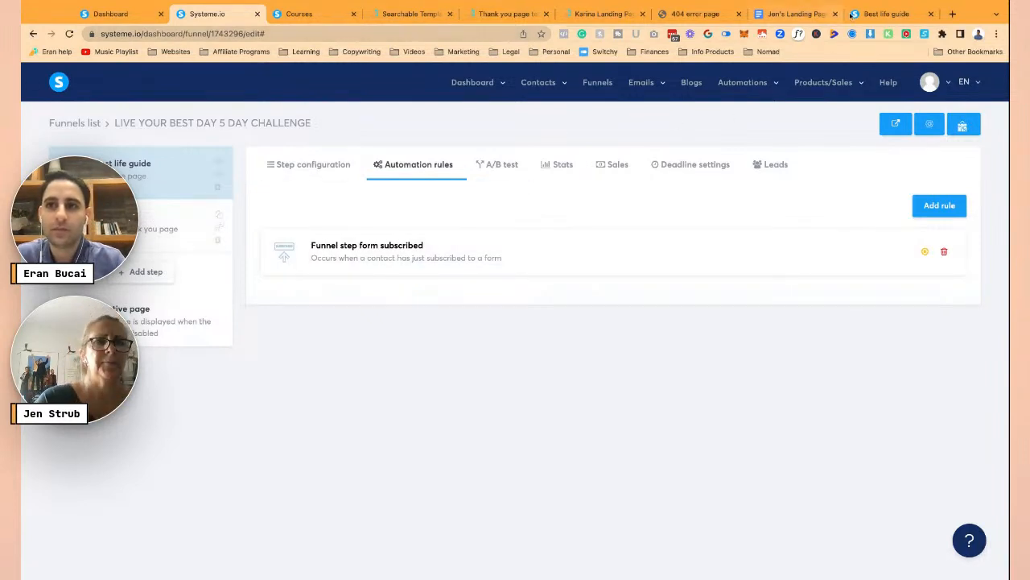
left_click(886, 13)
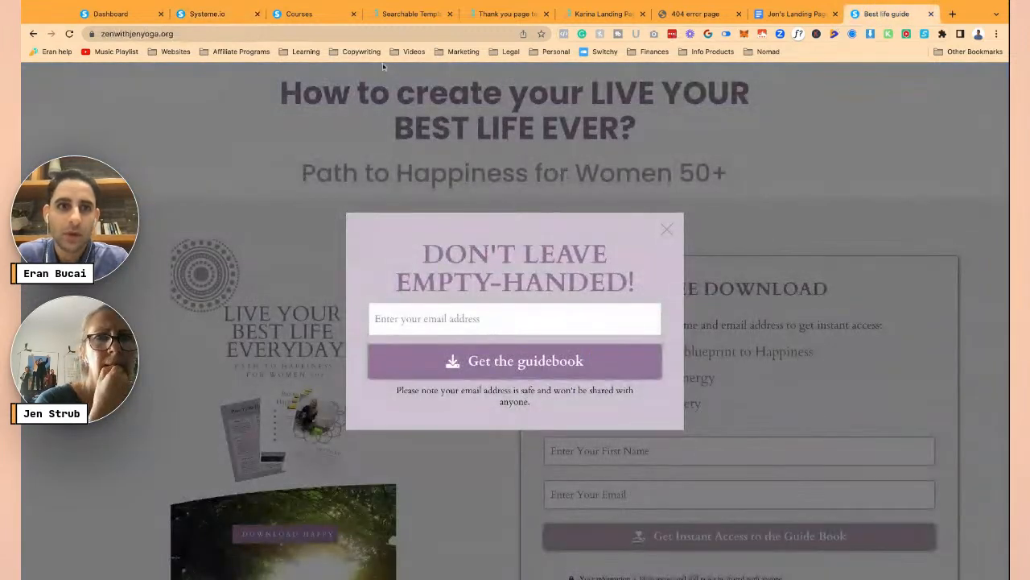
- Reload the live landing page and dismiss the exit-intent email popup
left_click(323, 33)
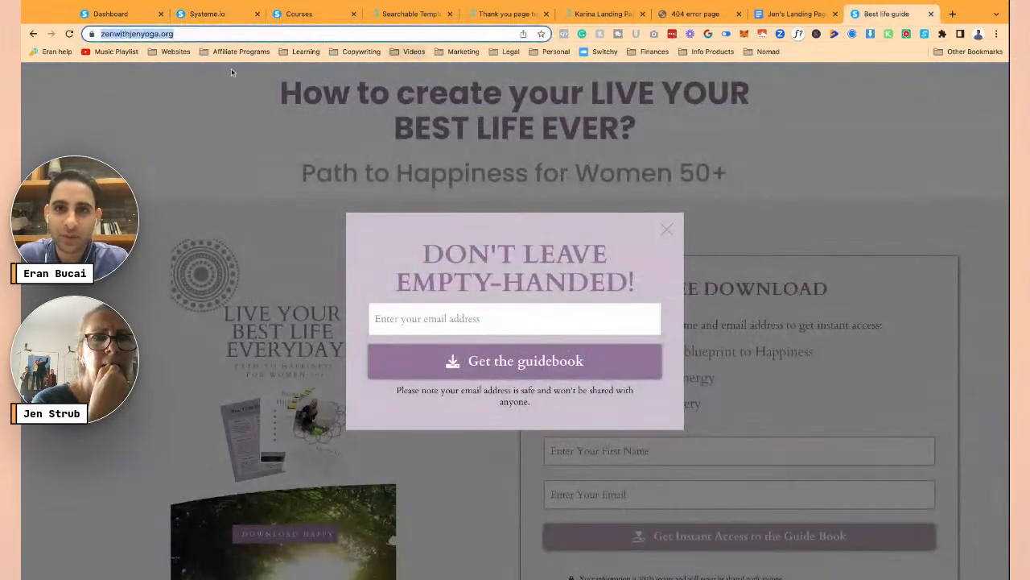
key("Return")
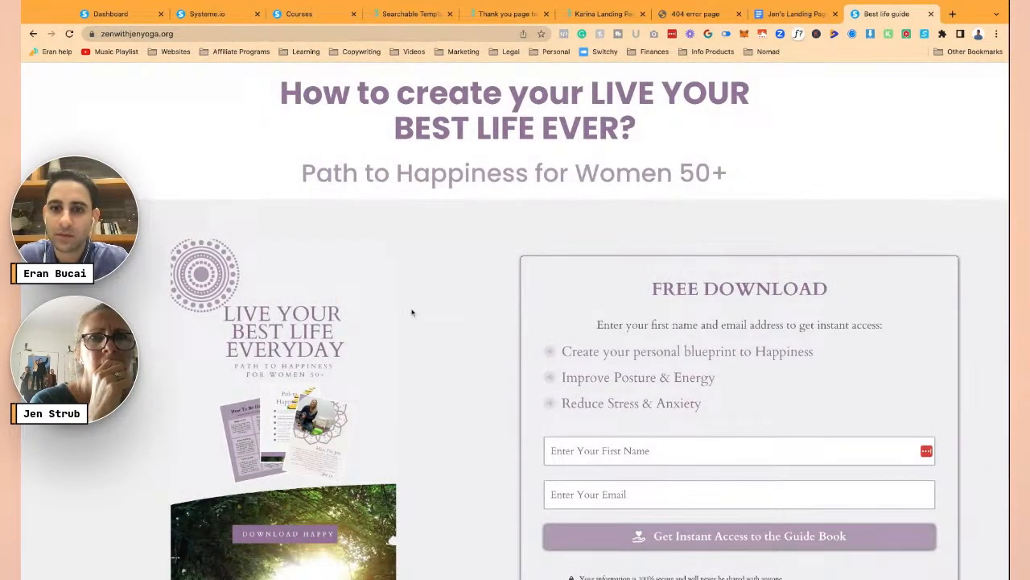
scroll(412, 312, "down", 2)
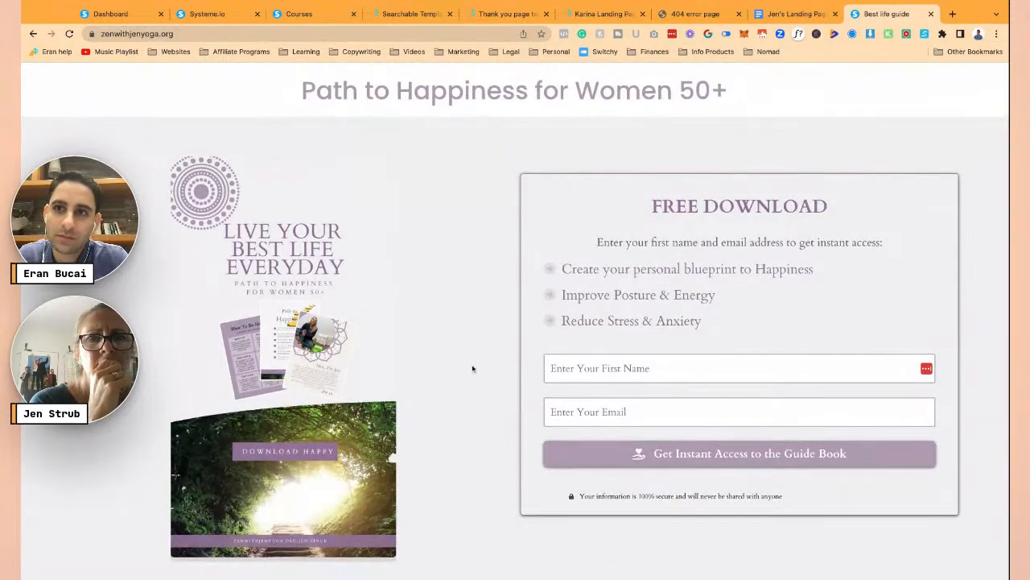
mouse_move(790, 49)
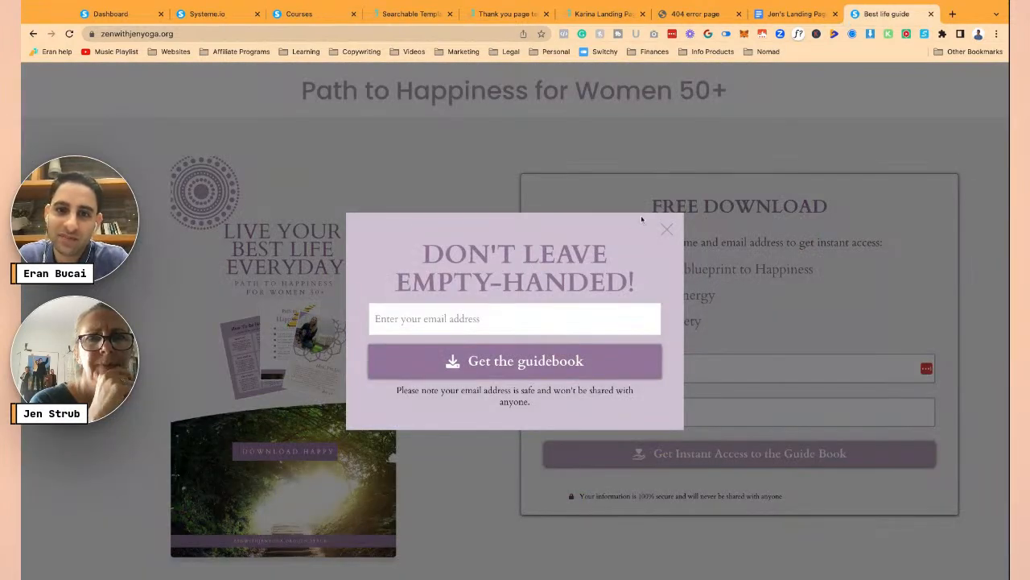
left_click(668, 231)
- Submit the opt-in form with first name Test and a test email address
type("Test")
key("Tab")
key("super+a")
type("funnel")
left_click(630, 442)
left_click(631, 454)
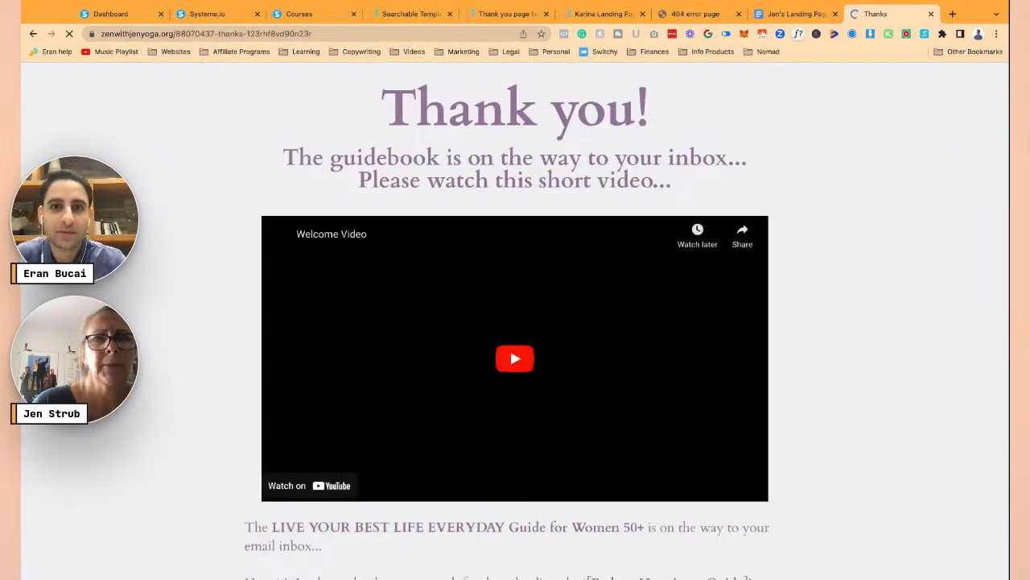
- Look over the resulting thank-you page and open a fresh browser tab
scroll(419, 207, "down", 4)
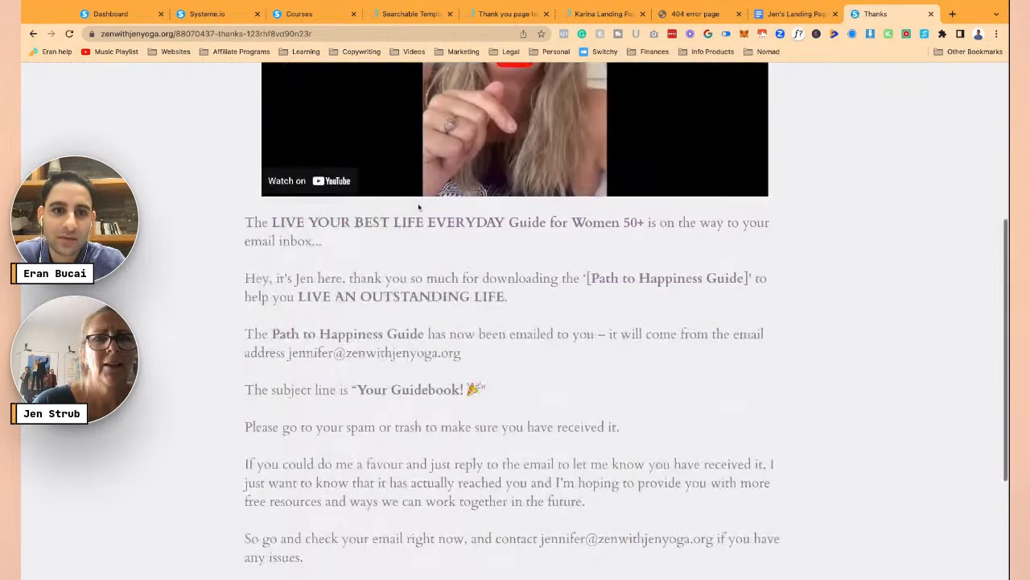
scroll(419, 206, "up", 5)
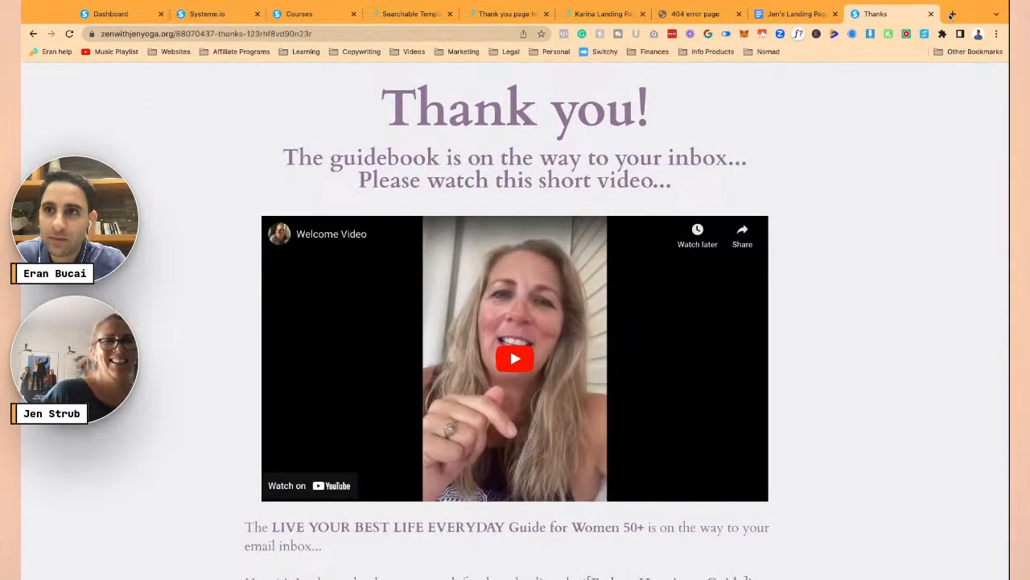
left_click(953, 15)
type("funn")
key("BackSpace")
key("BackSpace")
key("BackSpace")
key("BackSpace")
key("BackSpace")
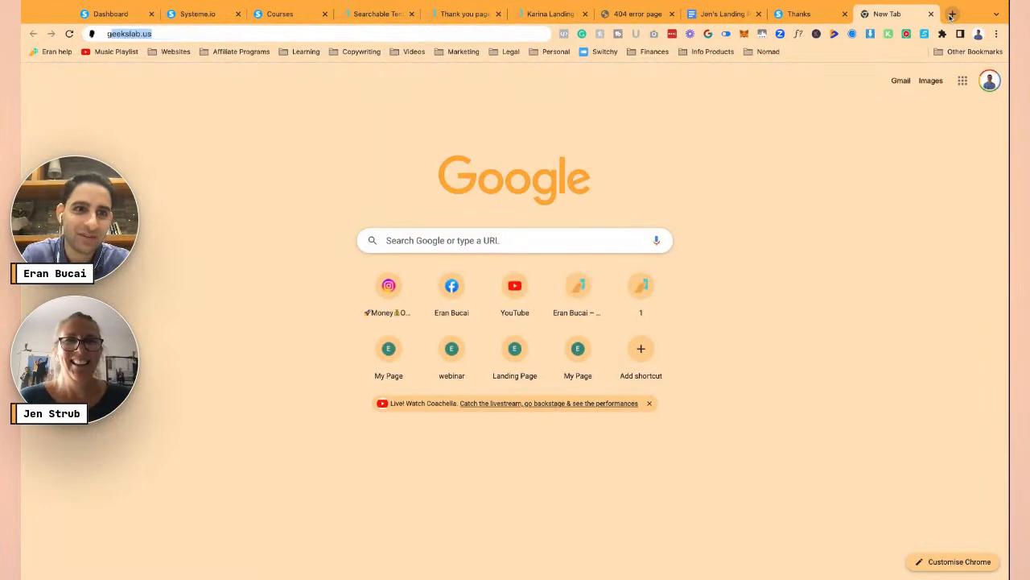
- Load Gmail and switch to the Google account used for the test sign-up
type("gmail")
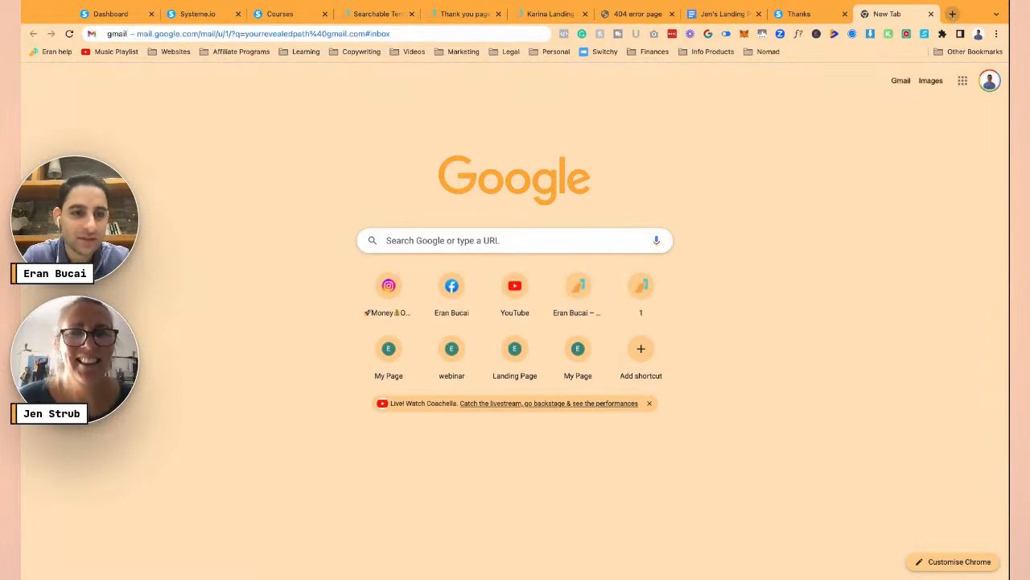
key("Return")
left_click(125, 14)
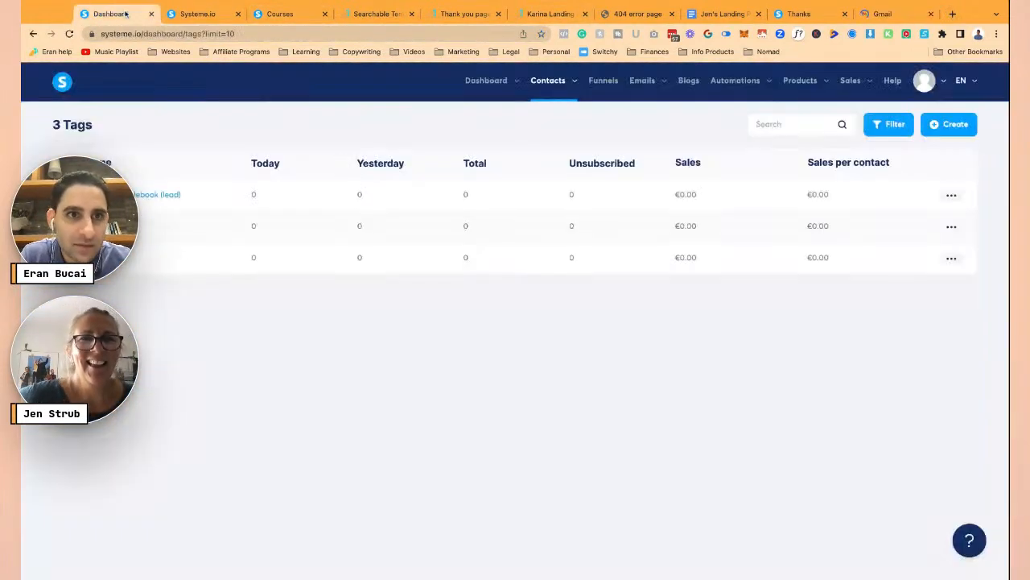
left_click(889, 15)
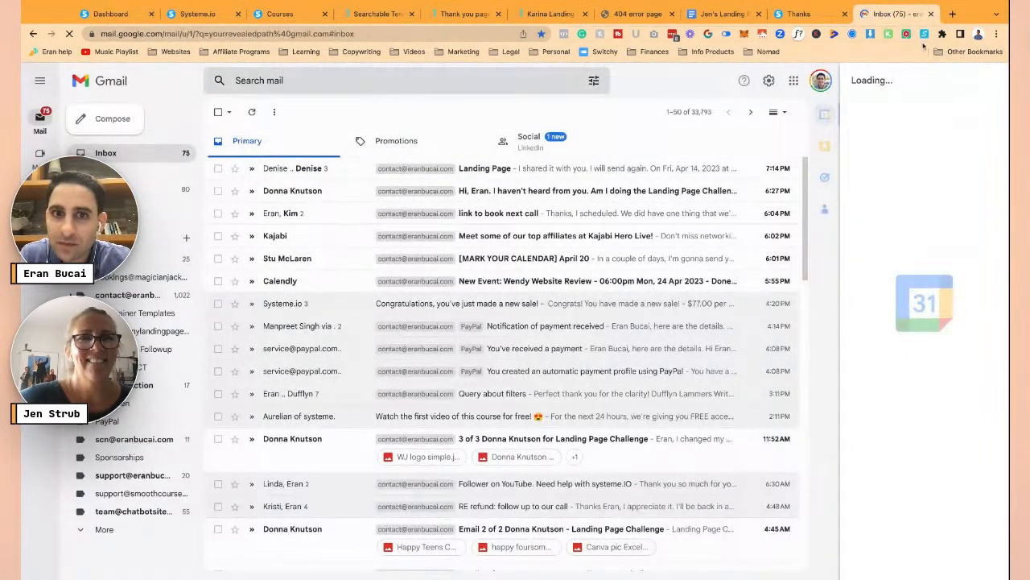
left_click(820, 81)
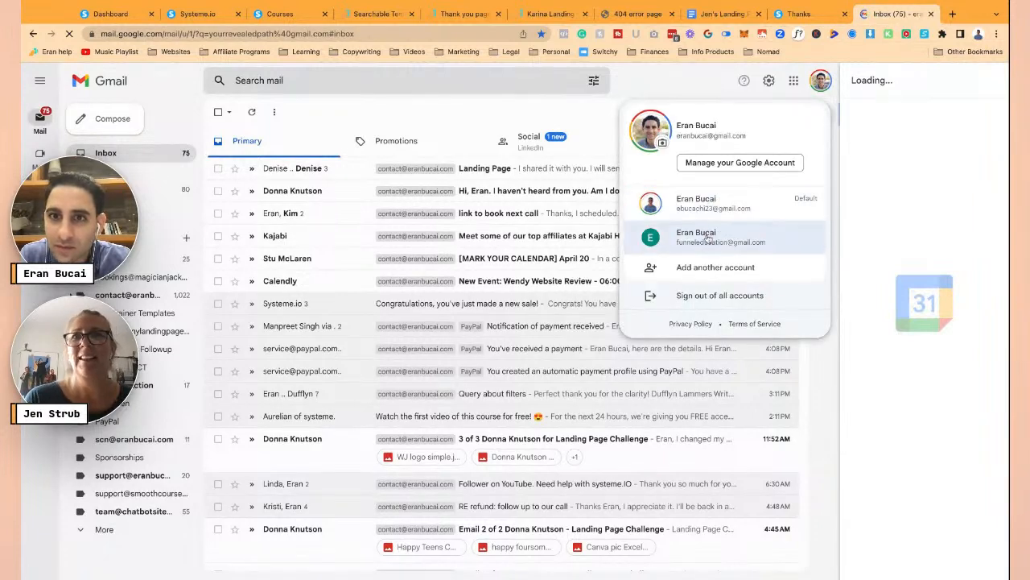
left_click(709, 236)
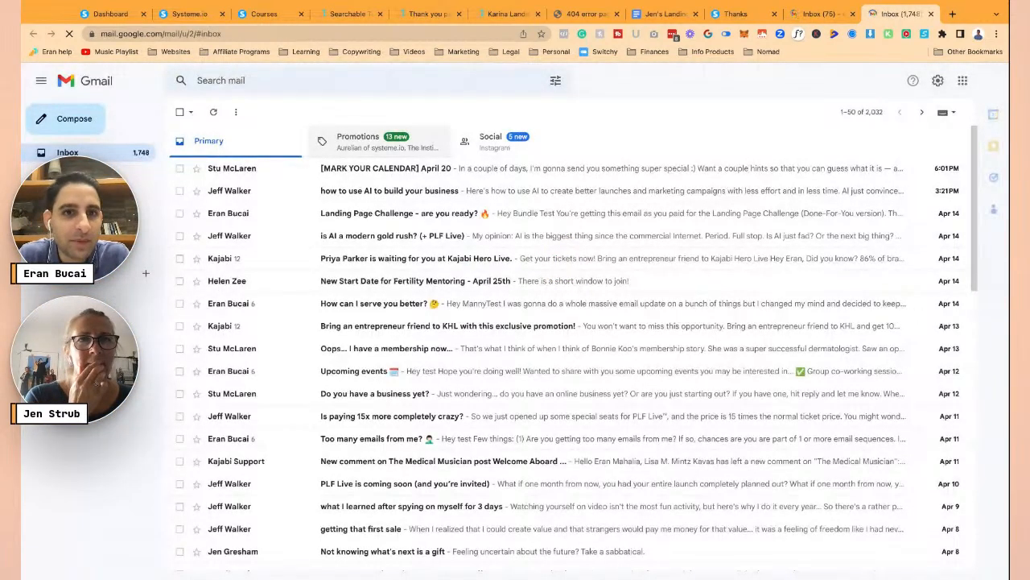
- Flip between the Promotions and Primary inbox categories
left_click(371, 142)
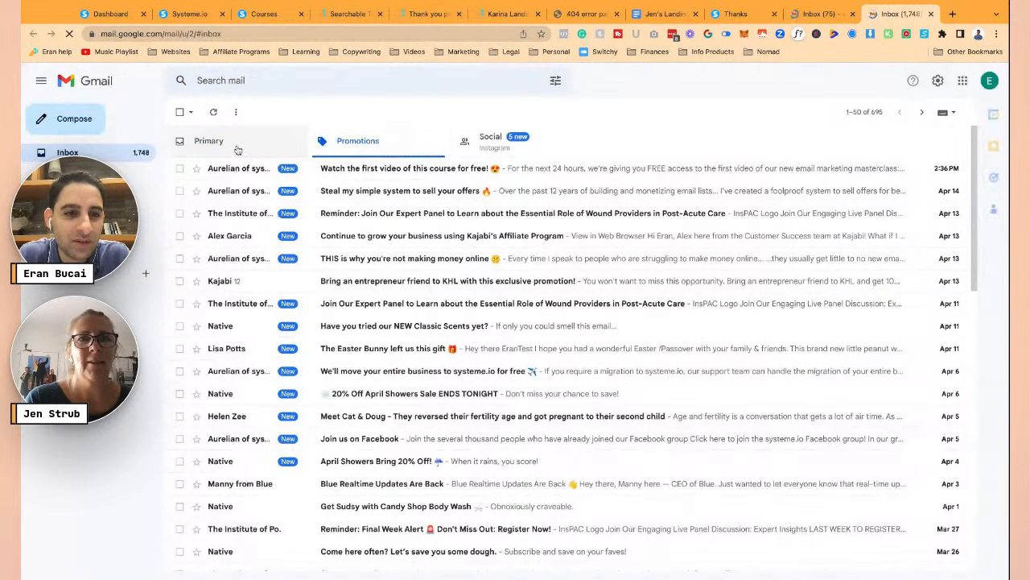
left_click(238, 149)
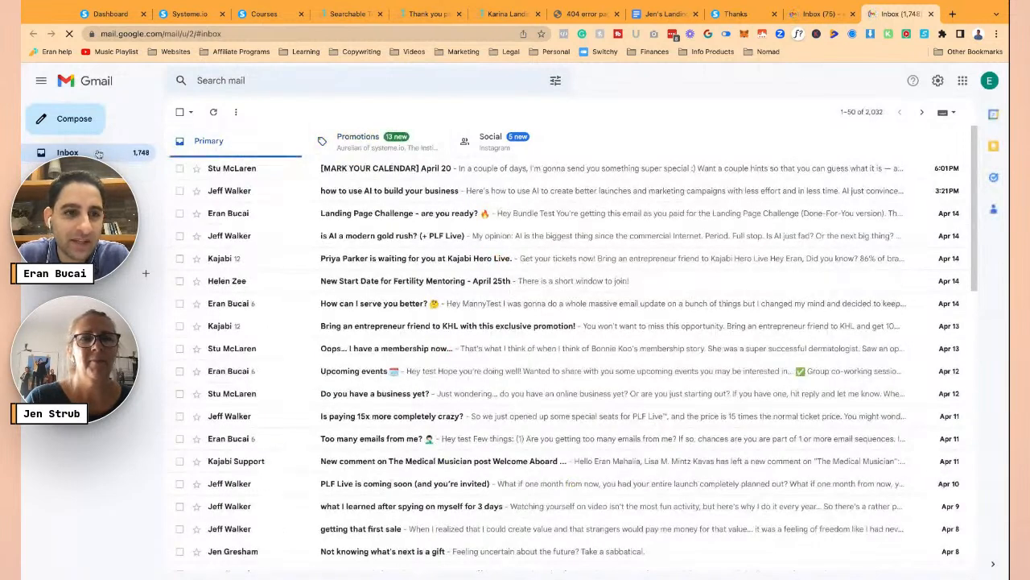
left_click(348, 145)
left_click(221, 144)
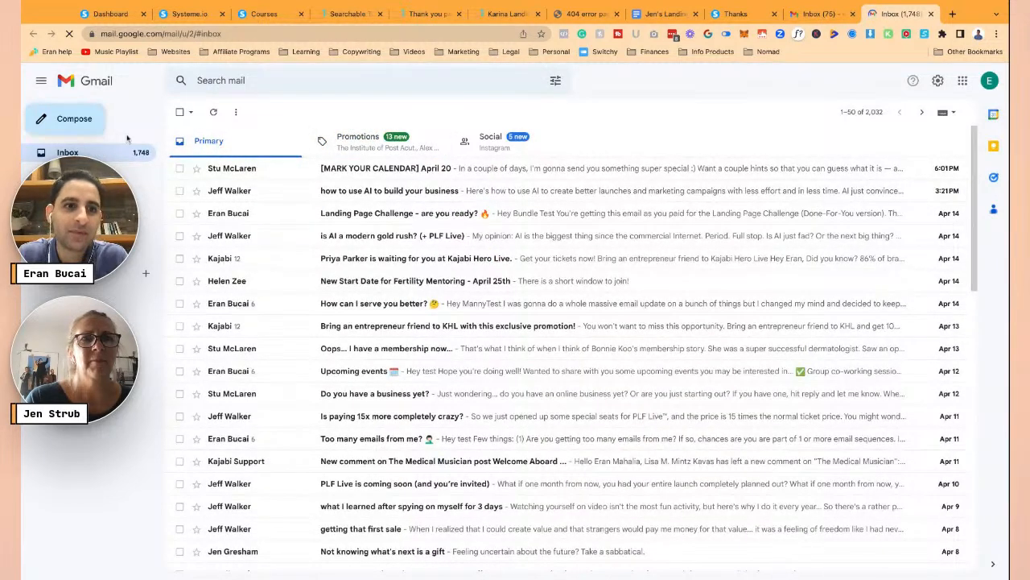
- Open the LIVE YOUR BEST DAY 5 DAY CHALLENGE funnel from the Funnels list and view its Leads
left_click(111, 13)
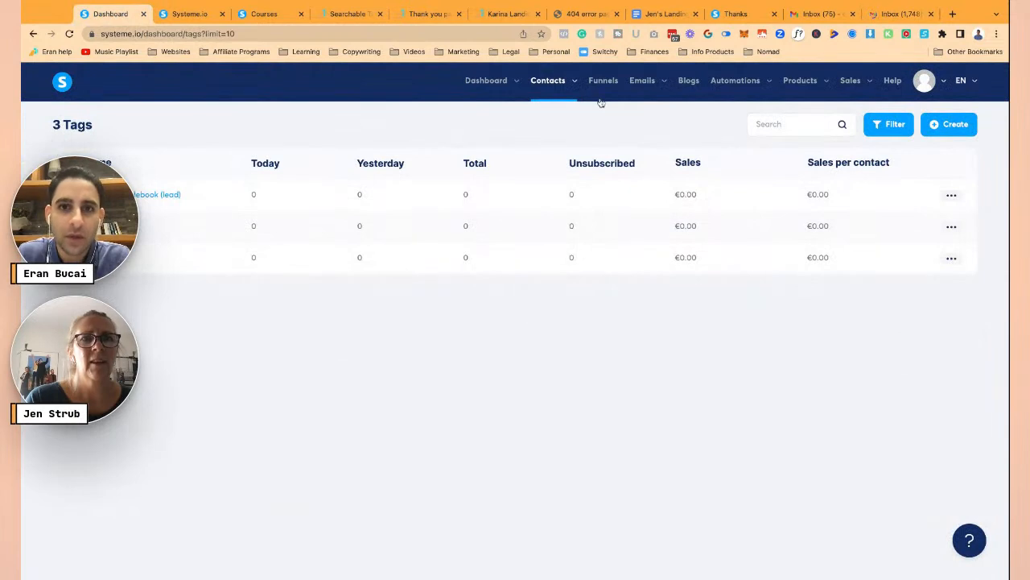
mouse_move(542, 83)
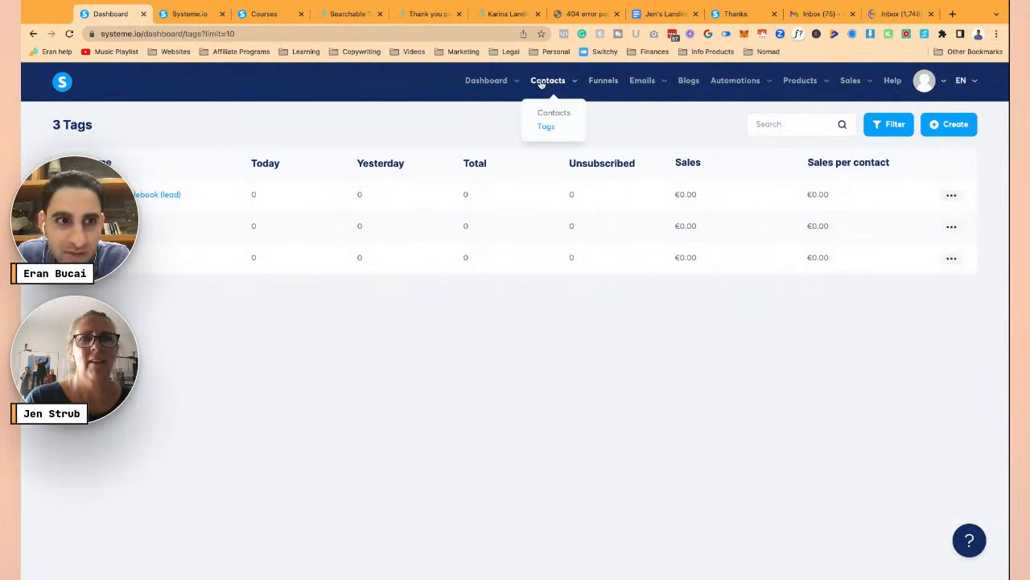
mouse_move(644, 82)
left_click(640, 128)
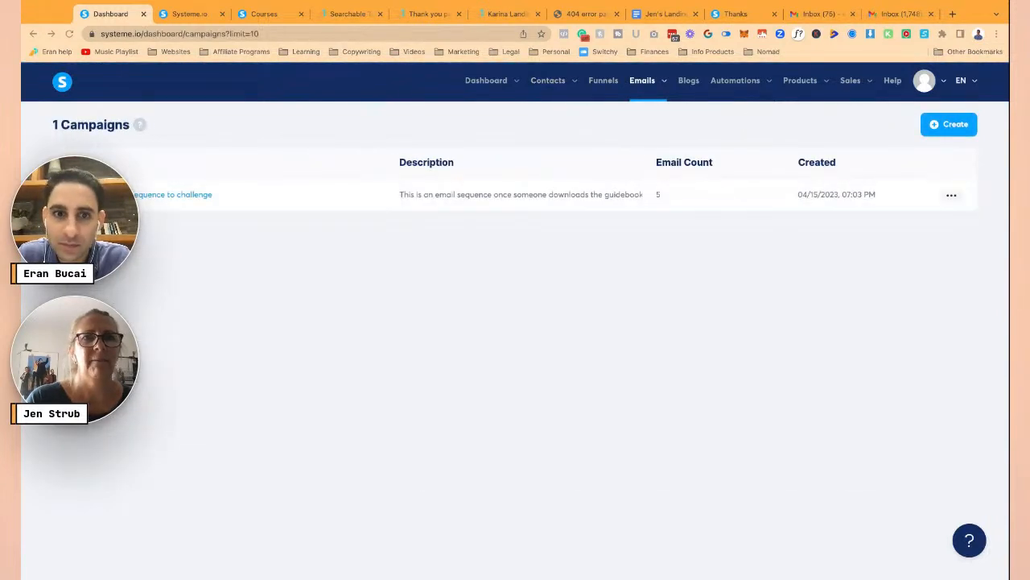
left_click(163, 202)
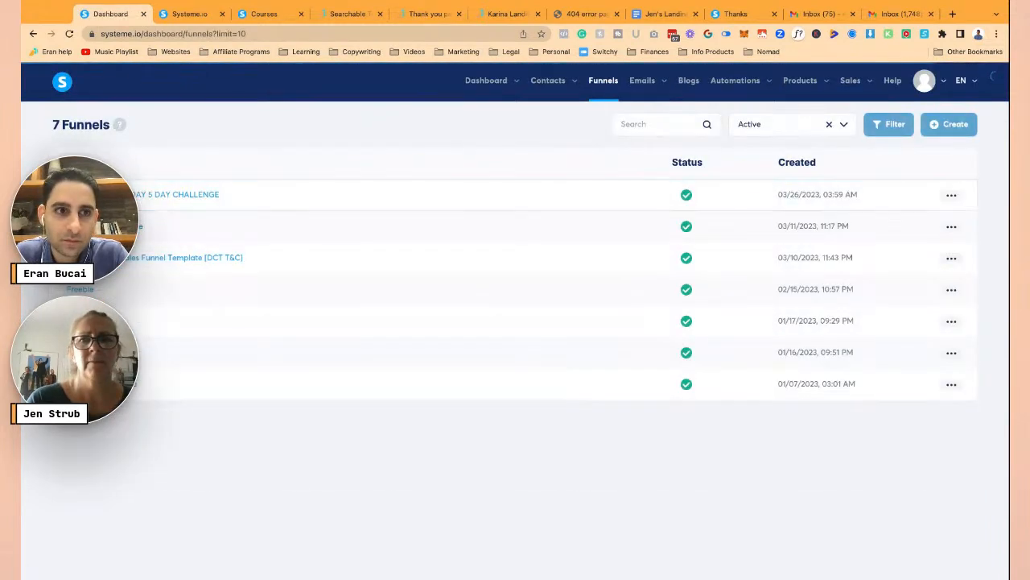
left_click(112, 195)
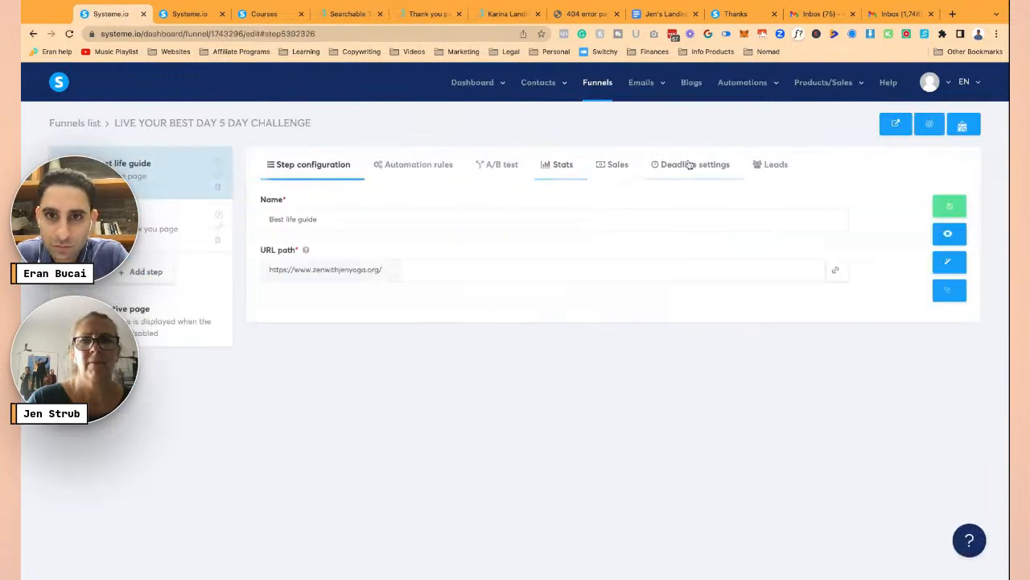
left_click(773, 164)
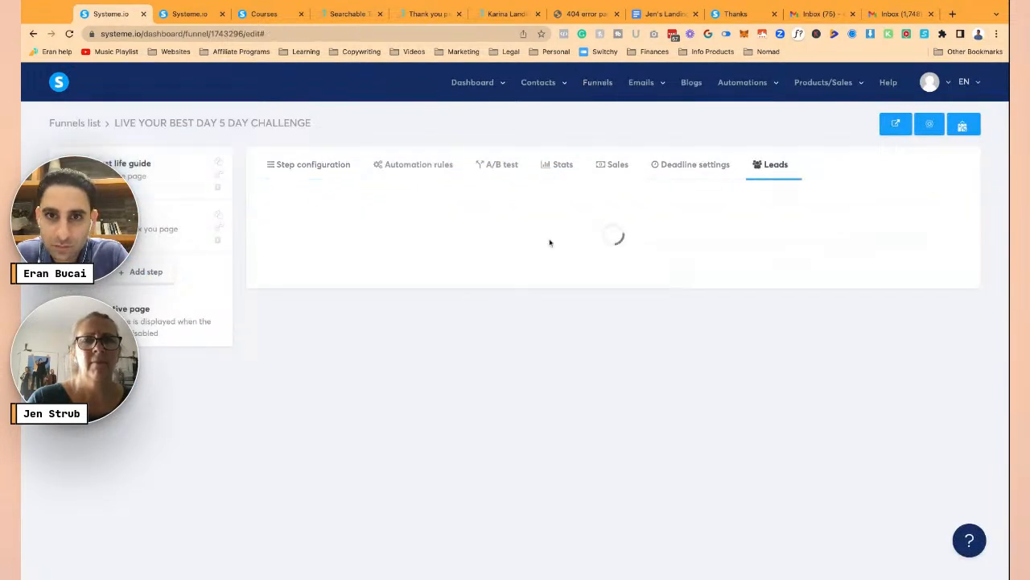
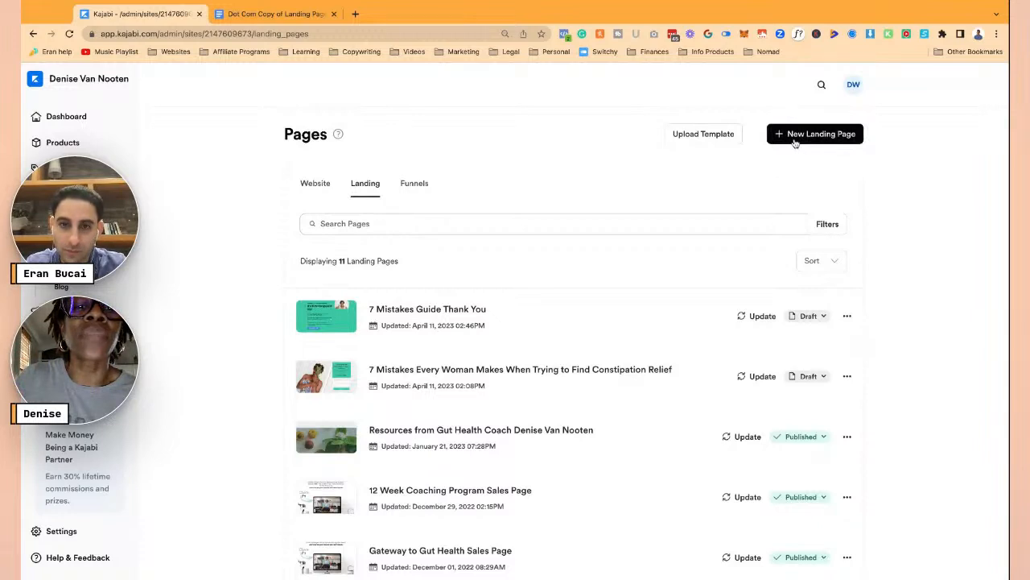
- Copy part of the constipation relief page title and show all opt-in landing page templates
left_click_drag(673, 370, 376, 370)
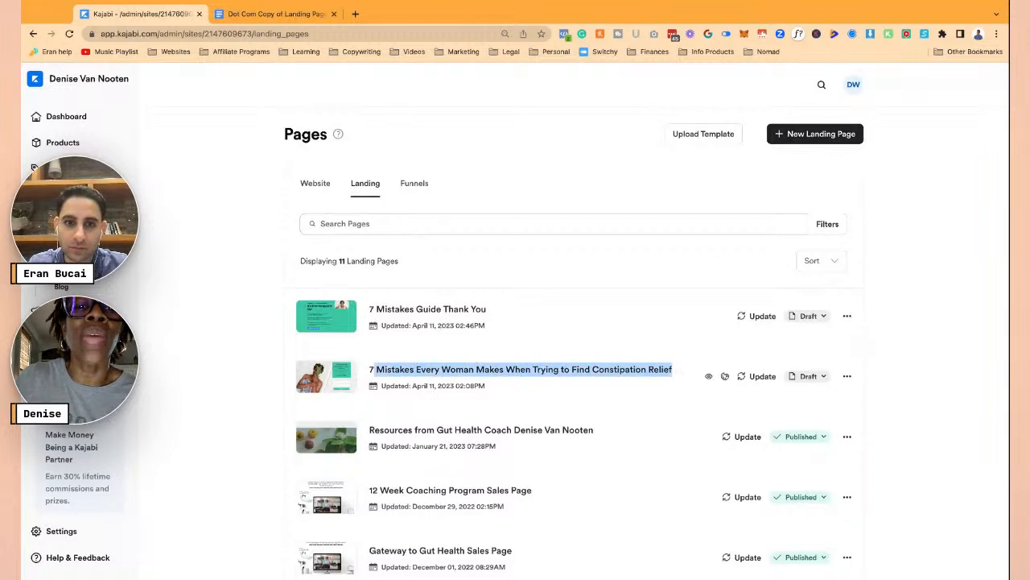
left_click(801, 141)
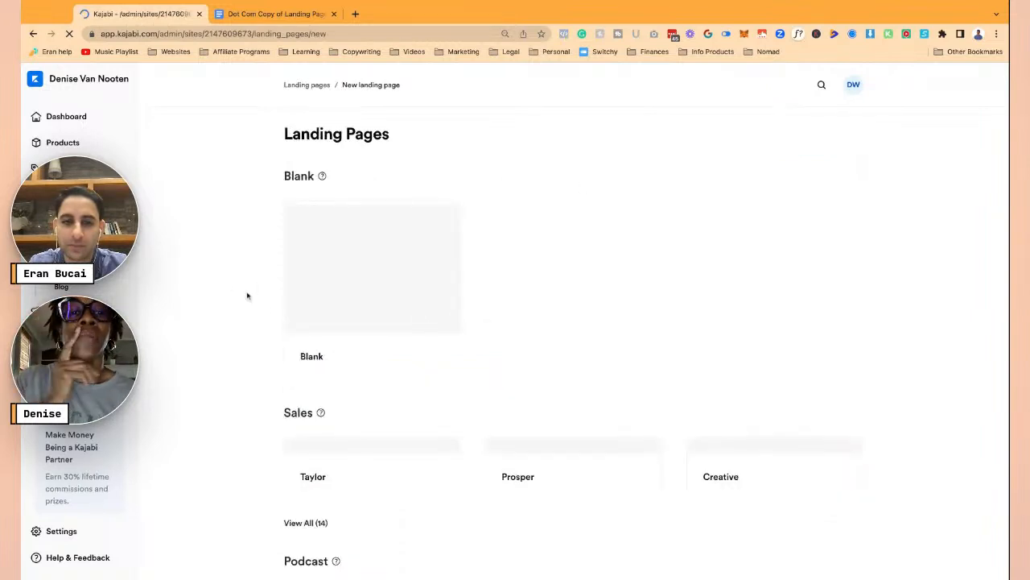
scroll(249, 237, "down", 4)
scroll(249, 237, "down", 5)
mouse_move(326, 276)
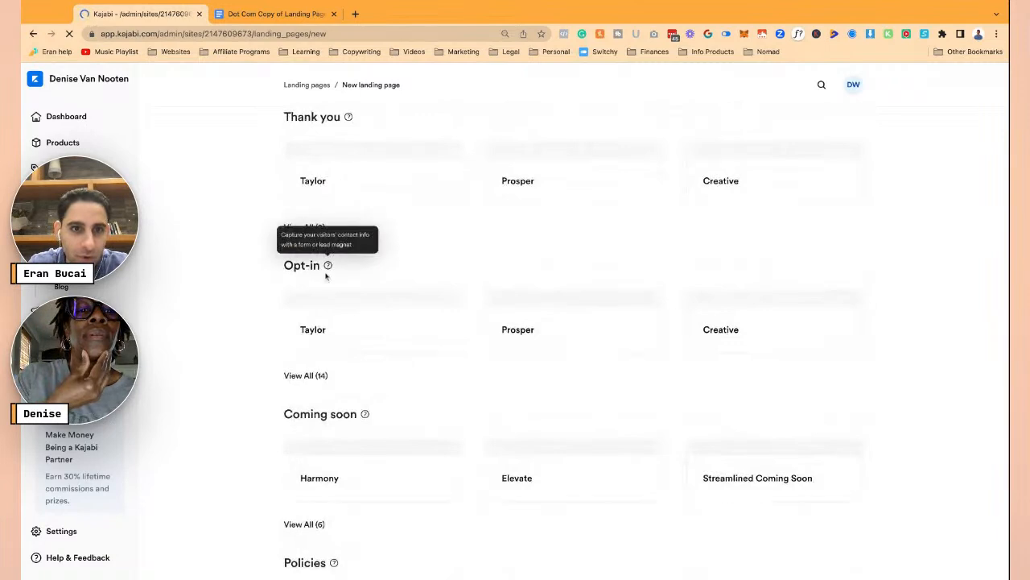
left_click(306, 376)
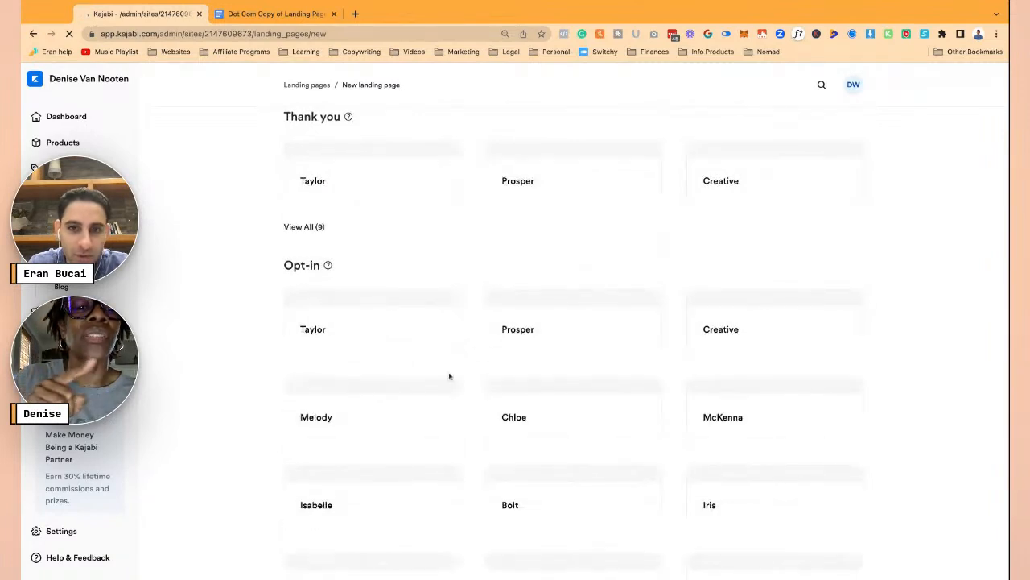
- Browse the full set of 14 opt-in templates, then bring up the landing page copy document
scroll(476, 369, "down", 3)
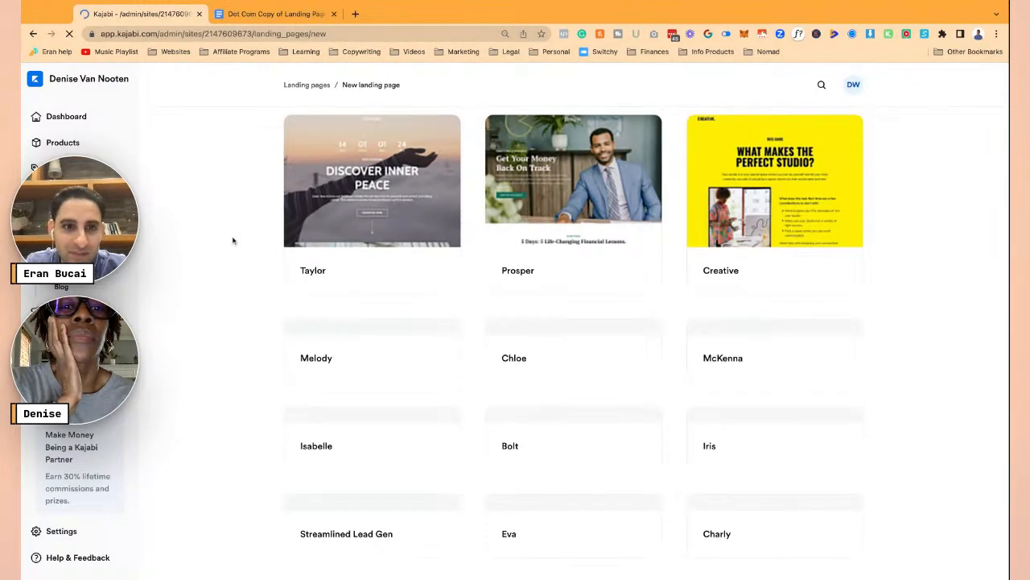
scroll(435, 338, "down", 3)
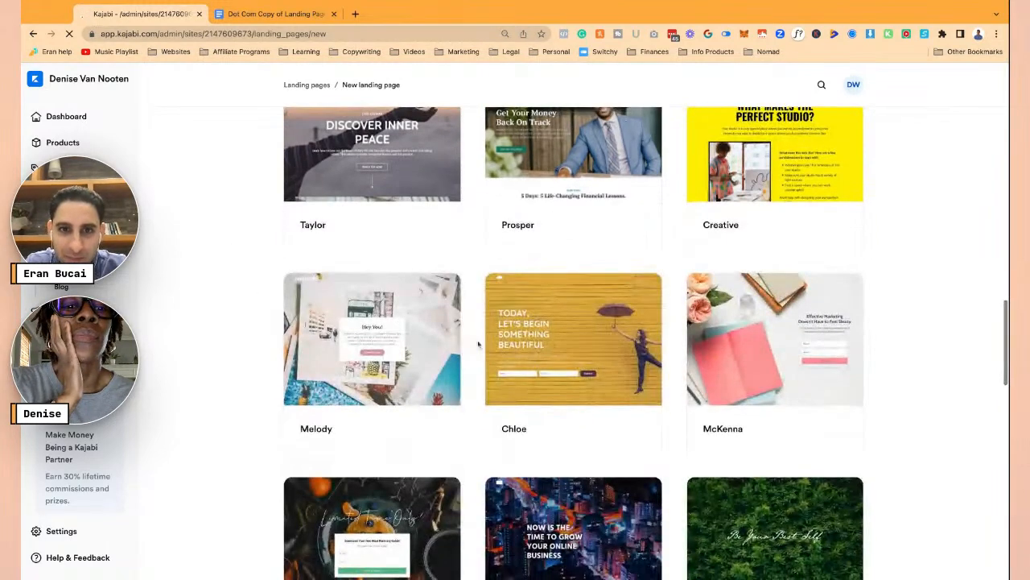
scroll(478, 344, "down", 3)
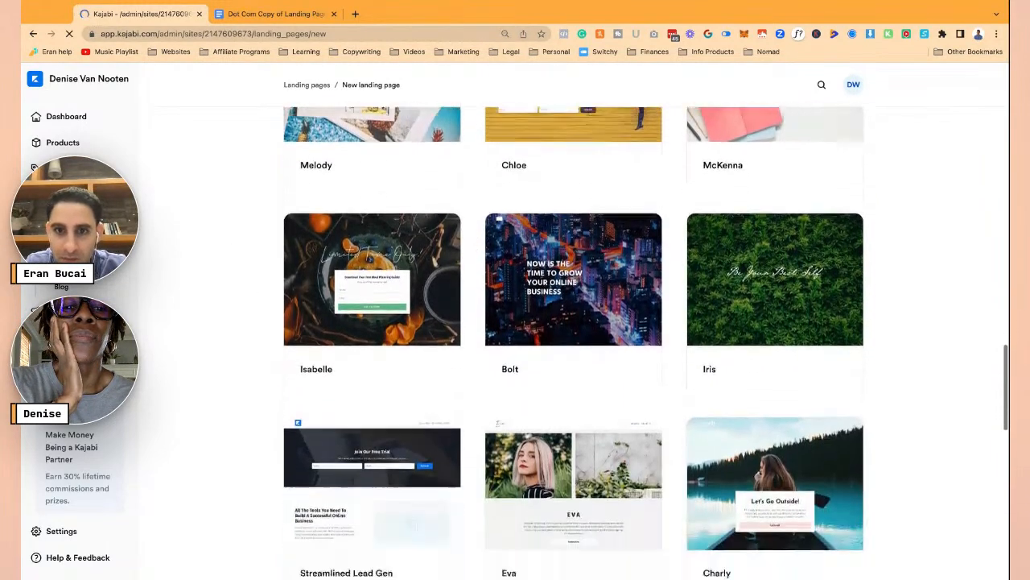
scroll(574, 341, "down", 2)
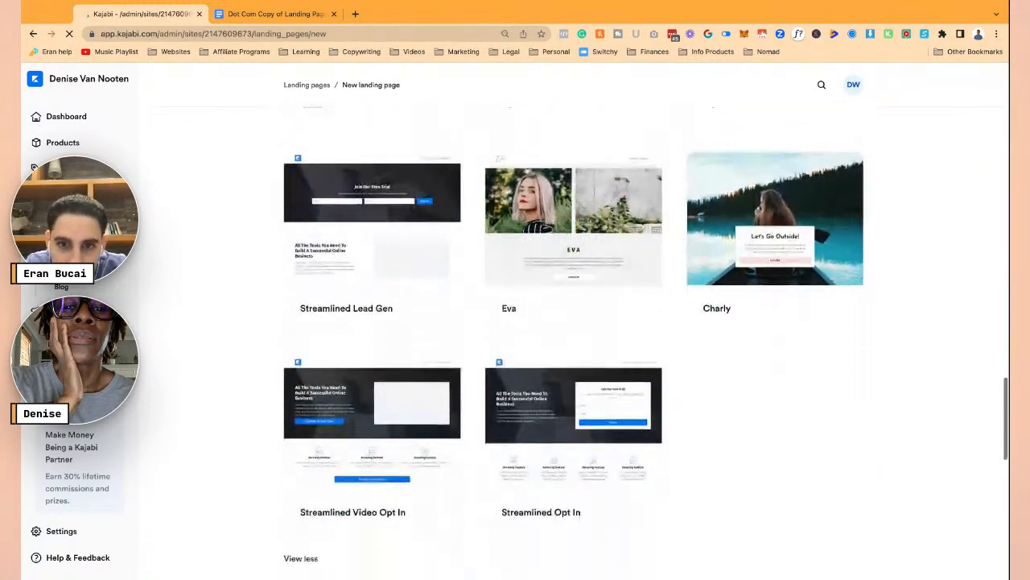
left_click(270, 16)
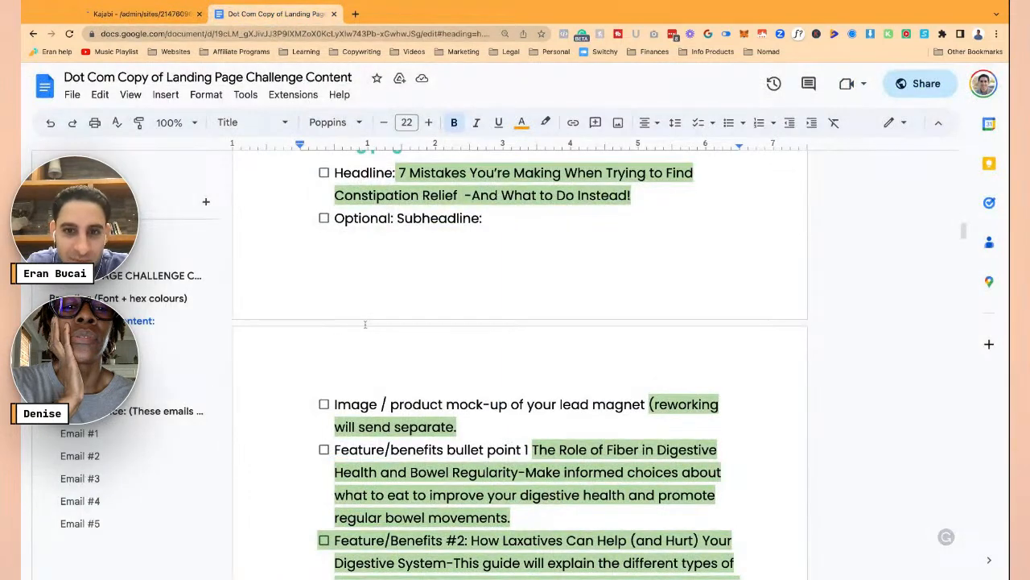
- Review the three feature/benefit bullets in the Dot Com Copy document, then return to Kajabi
scroll(365, 323, "up", 2)
scroll(520, 364, "down", 3)
scroll(520, 364, "down", 3)
scroll(520, 363, "down", 3)
scroll(520, 363, "up", 1)
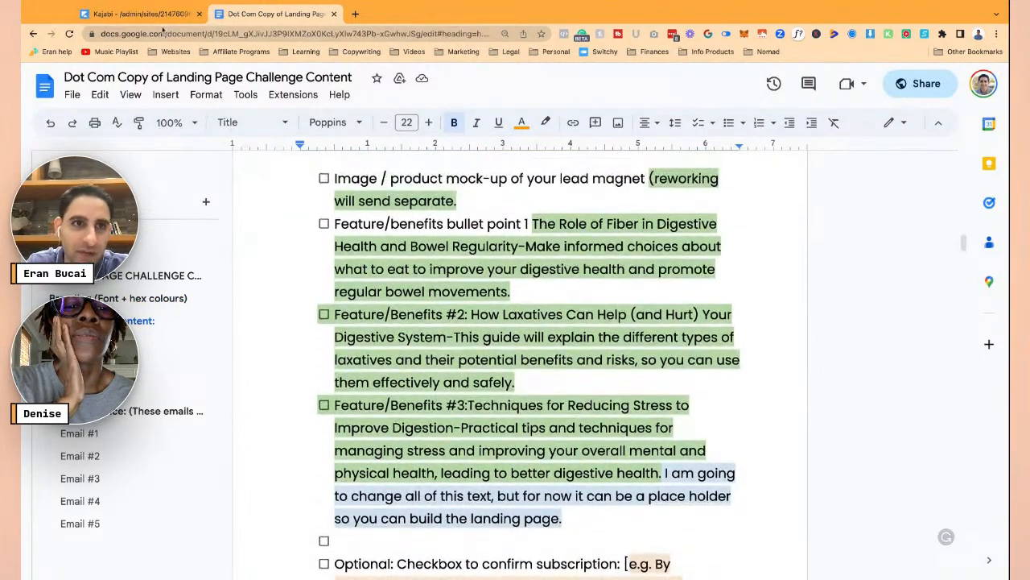
left_click(151, 15)
- Preview and close the Creative and Isabelle opt-in templates
scroll(796, 345, "up", 3)
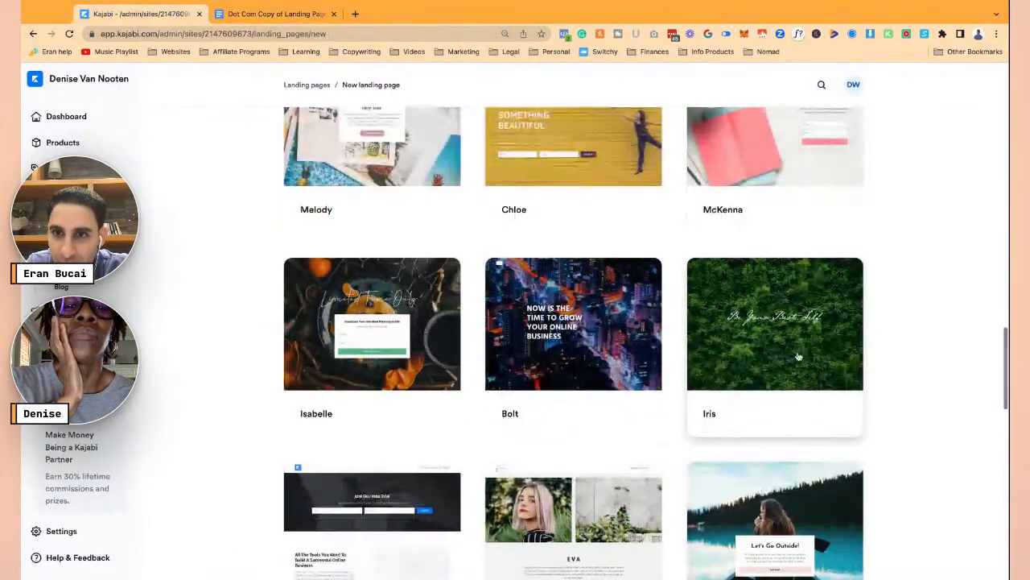
scroll(795, 345, "up", 3)
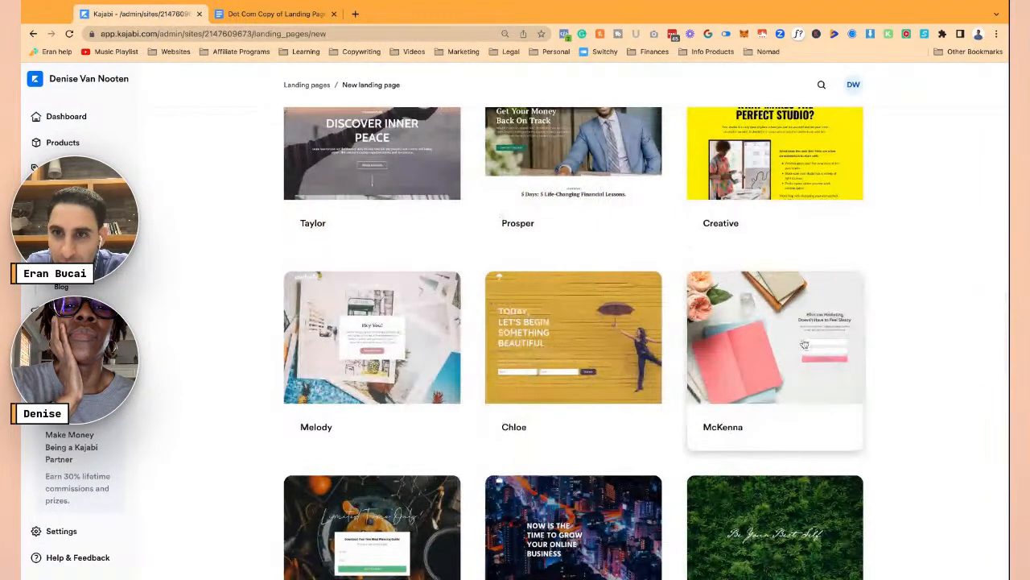
scroll(804, 344, "up", 1)
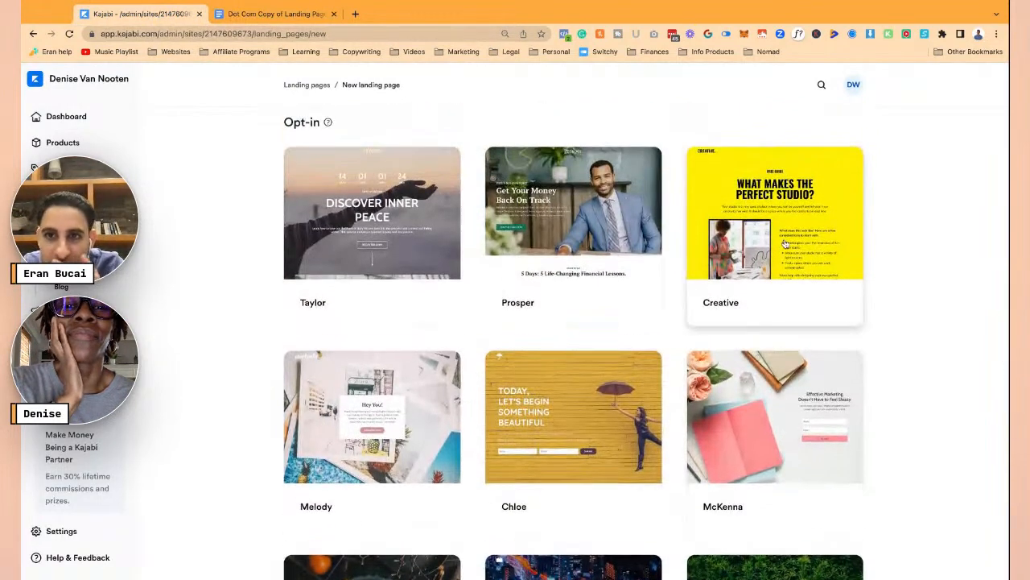
left_click(778, 207)
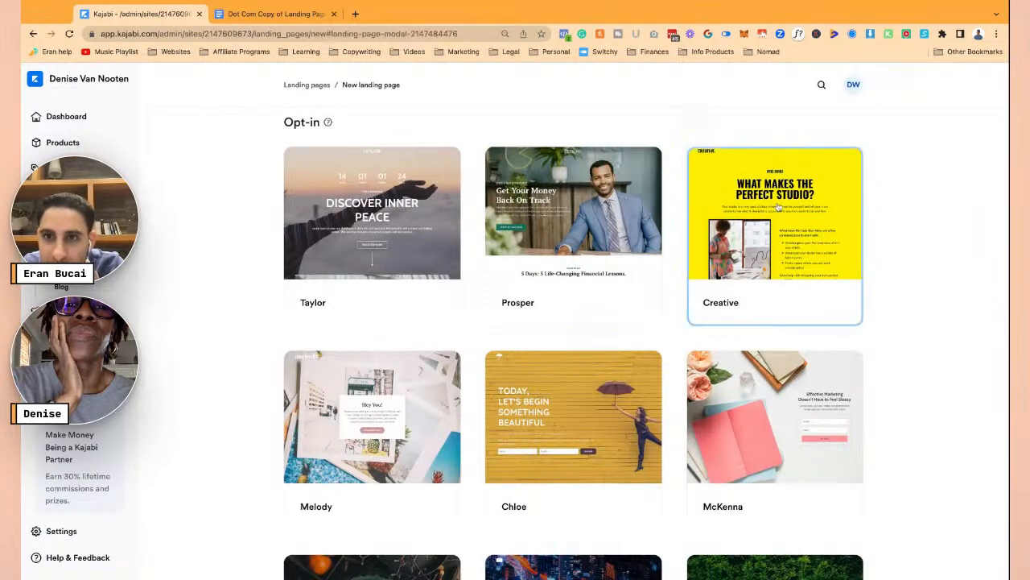
scroll(516, 333, "down", 3)
scroll(514, 333, "down", 5)
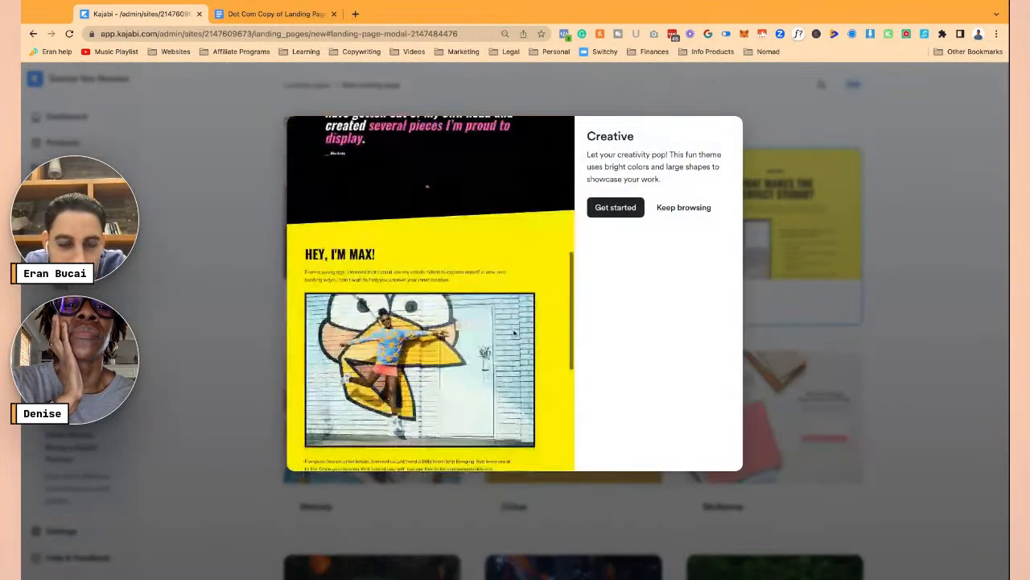
scroll(510, 338, "up", 10)
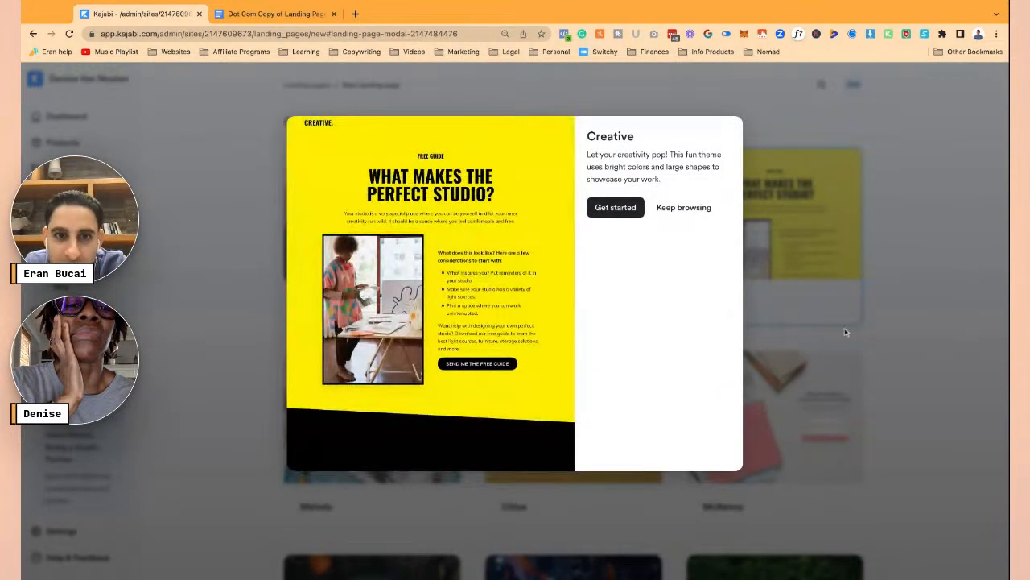
left_click(850, 333)
scroll(573, 326, "down", 5)
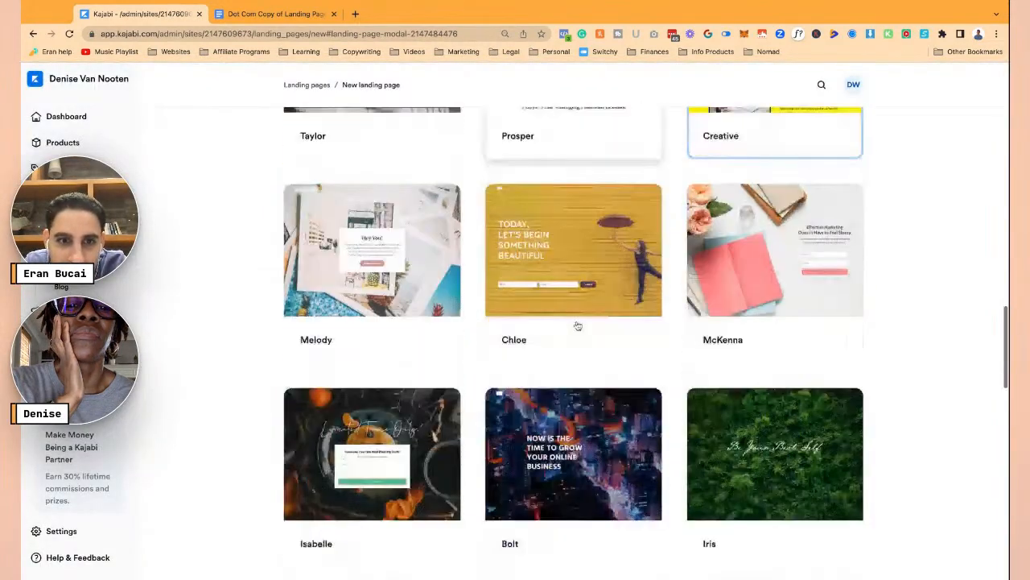
scroll(491, 325, "down", 2)
left_click(391, 322)
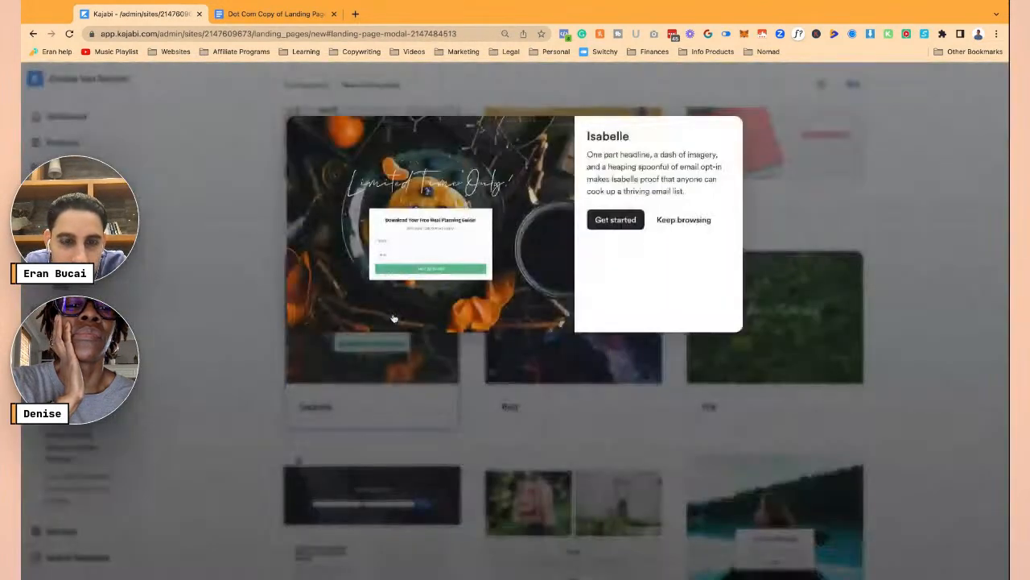
left_click(211, 271)
- Preview the Streamlined Opt In and Charly templates, then reopen the Creative preview
scroll(367, 338, "down", 5)
scroll(534, 338, "down", 1)
left_click(572, 339)
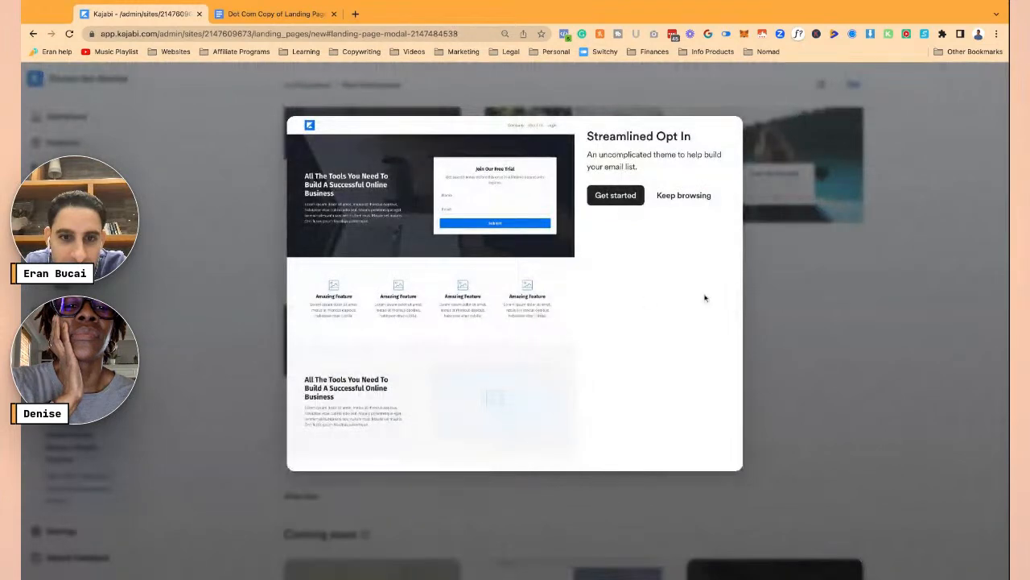
left_click(788, 307)
scroll(585, 357, "down", 1)
scroll(812, 281, "up", 3)
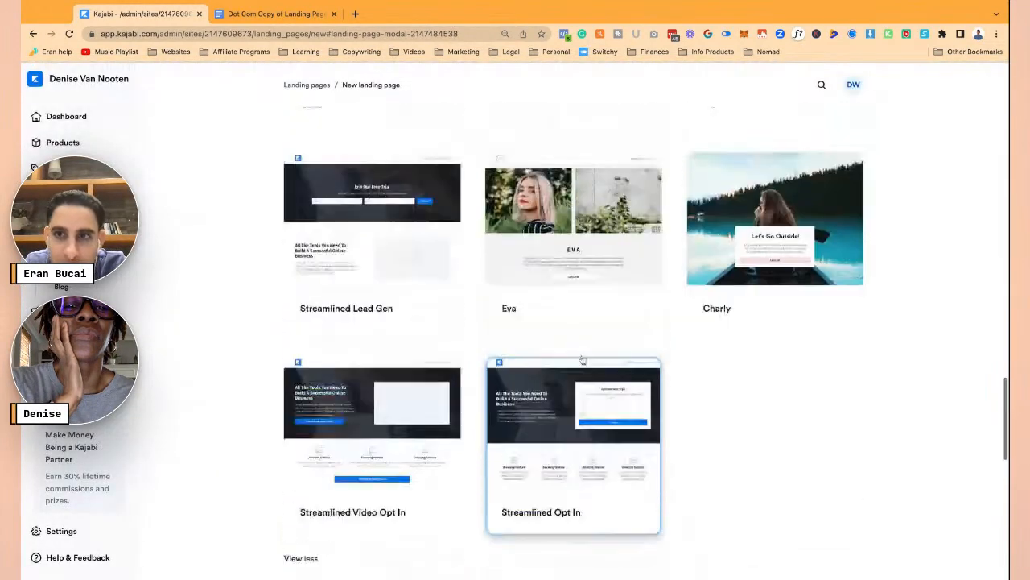
left_click(811, 282)
scroll(521, 333, "down", 3)
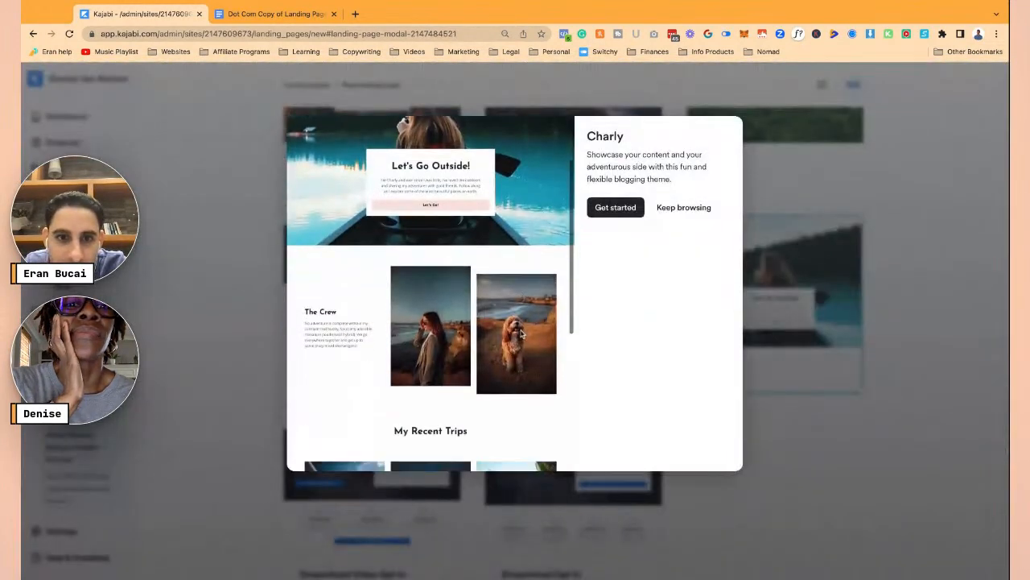
scroll(521, 334, "up", 3)
left_click(794, 371)
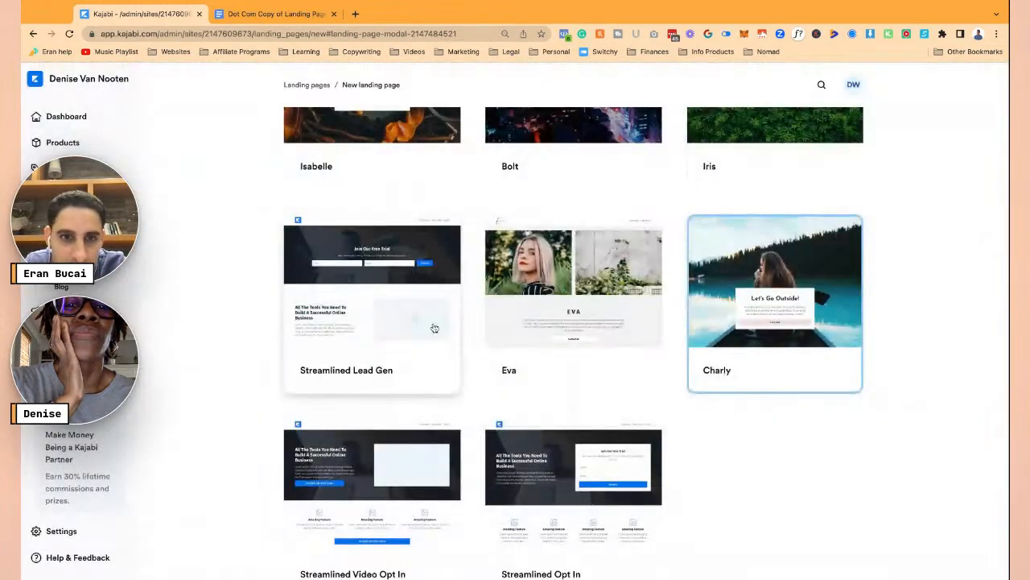
scroll(604, 298, "up", 1)
scroll(605, 298, "up", 6)
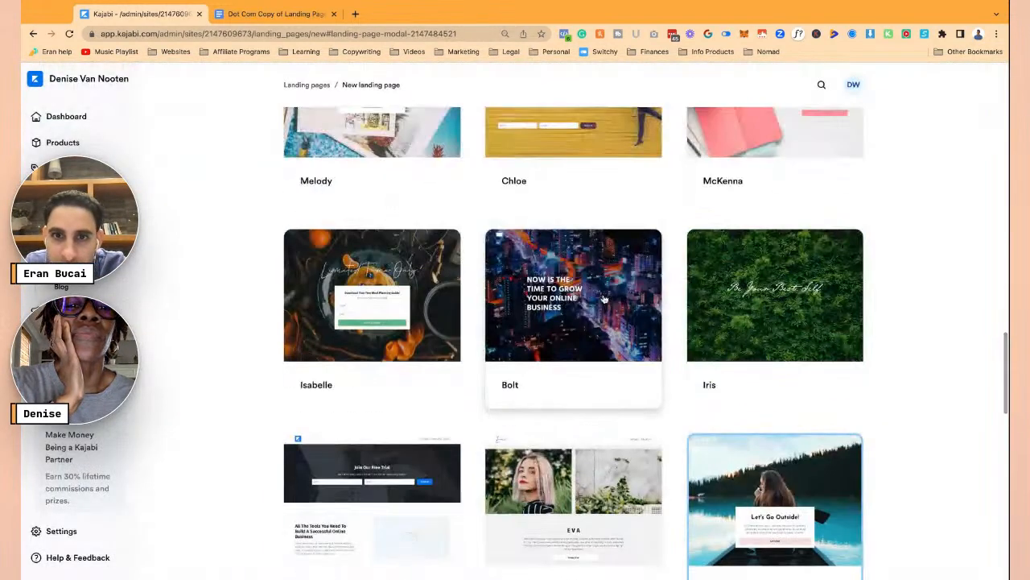
left_click(766, 161)
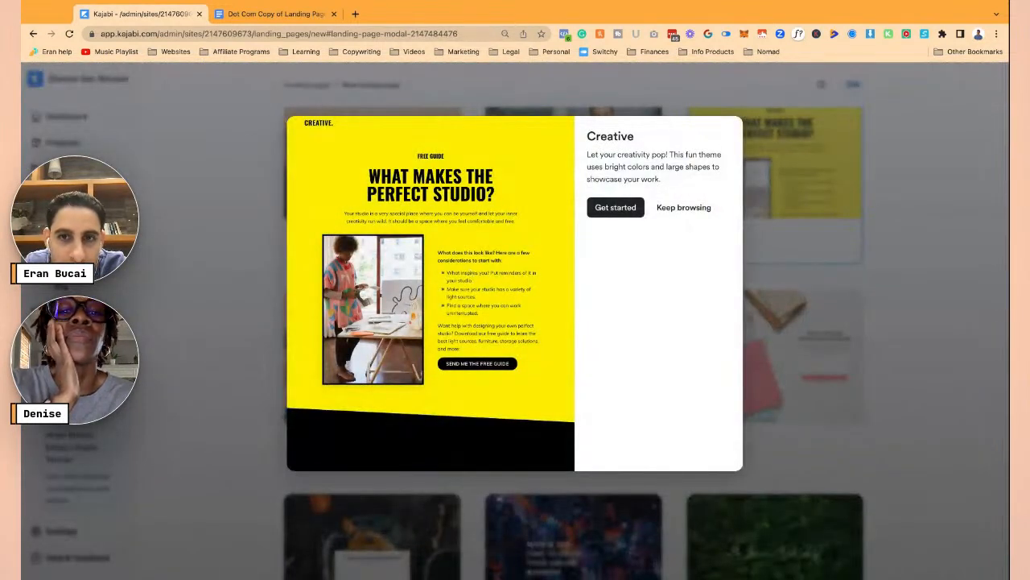
- Create a landing page from the Creative template titled with the pasted '7 Mistakes…' page name
left_click(628, 211)
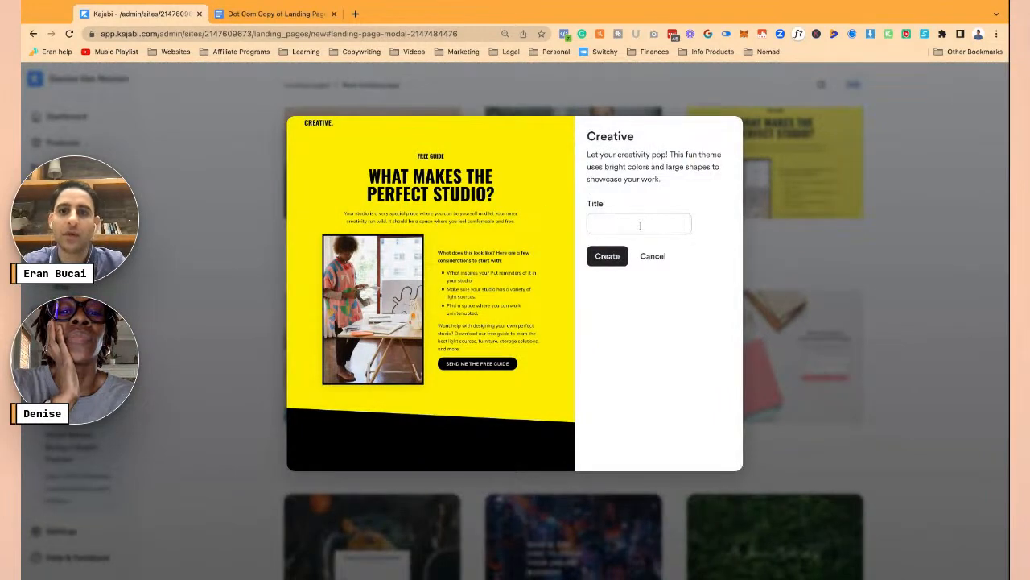
type("Find Constipation Relief")
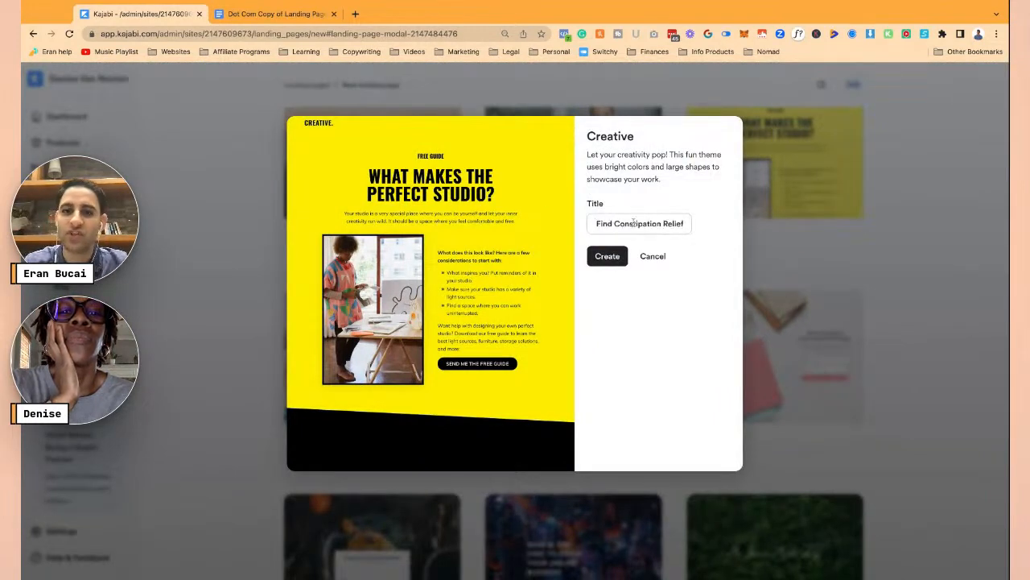
key("super+a")
key("super+v")
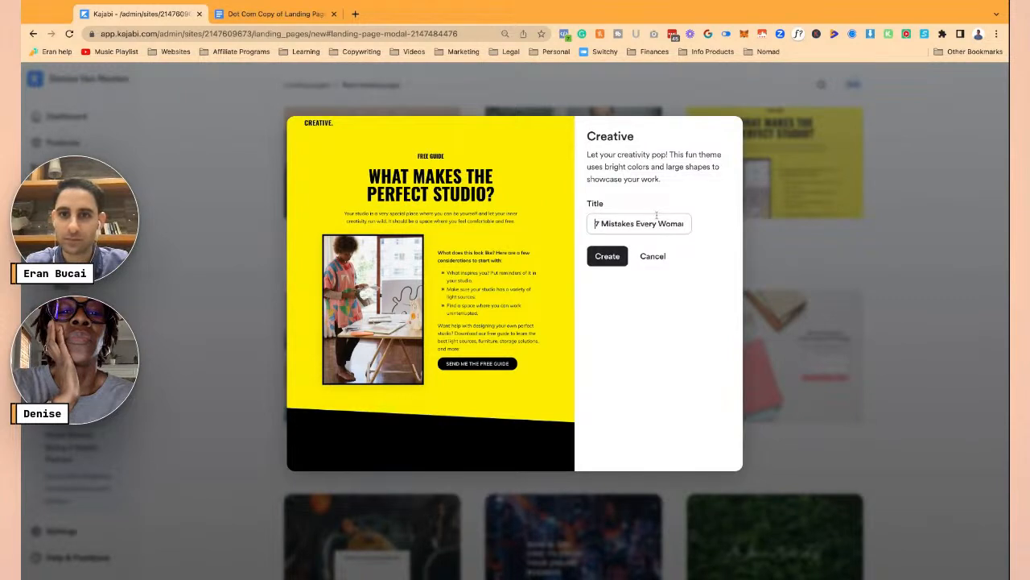
left_click(610, 256)
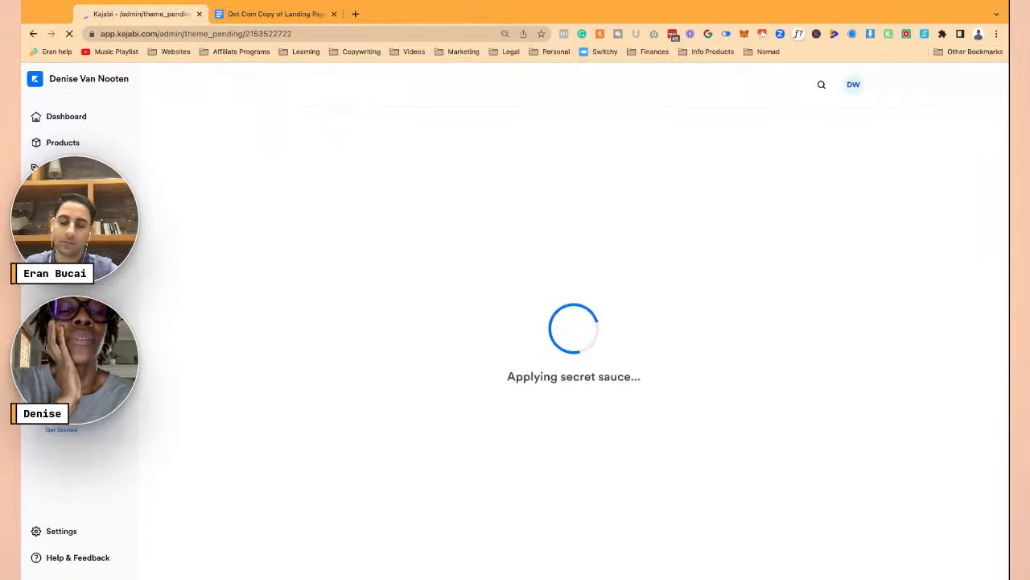
left_click(276, 19)
- Select the full '7 Mistakes…And What to Do Instead!' headline in the copy document and return to Kajabi
scroll(541, 260, "up", 5)
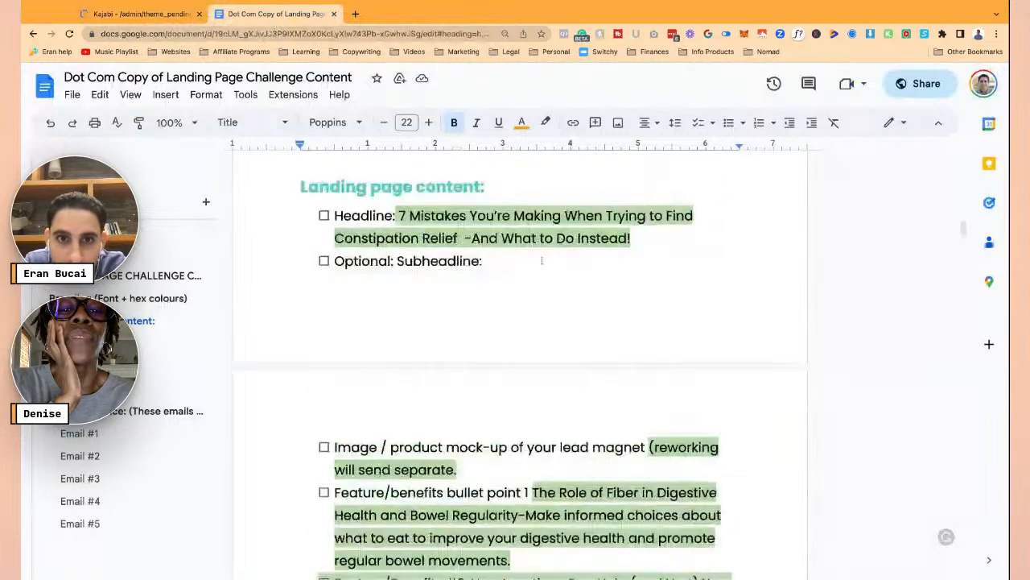
scroll(542, 261, "up", 5)
scroll(437, 343, "down", 2)
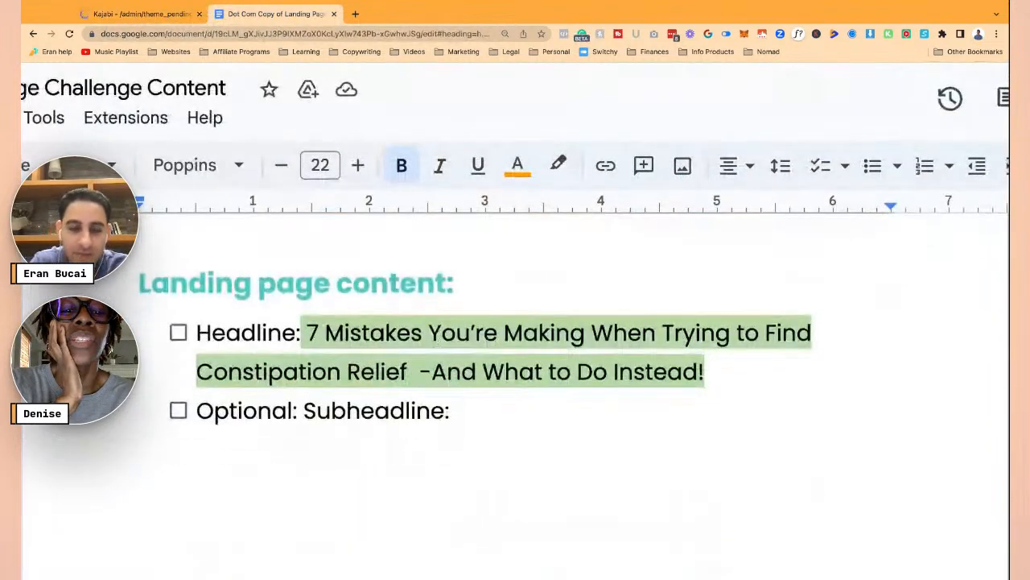
scroll(438, 343, "down", 3)
left_click(368, 262)
left_click(341, 261)
key("shift+Down")
key("shift+Down")
key("shift+Up")
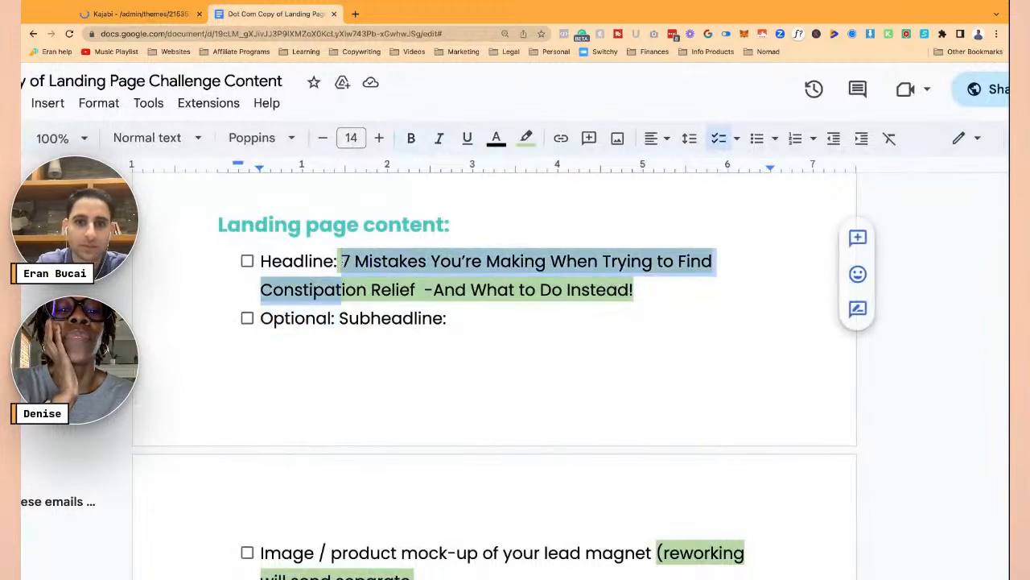
key("shift+Right")
key("shift+Right")
key("shift+Right")
key("shift+Right")
key("shift+Right")
key("shift+Right")
key("shift+Right")
key("shift+Right")
key("shift+Right")
key("shift+Right")
key("shift+Right")
key("shift+Right")
key("shift+Right")
key("shift+Right")
key("shift+Right")
key("shift+Right")
key("shift+Right")
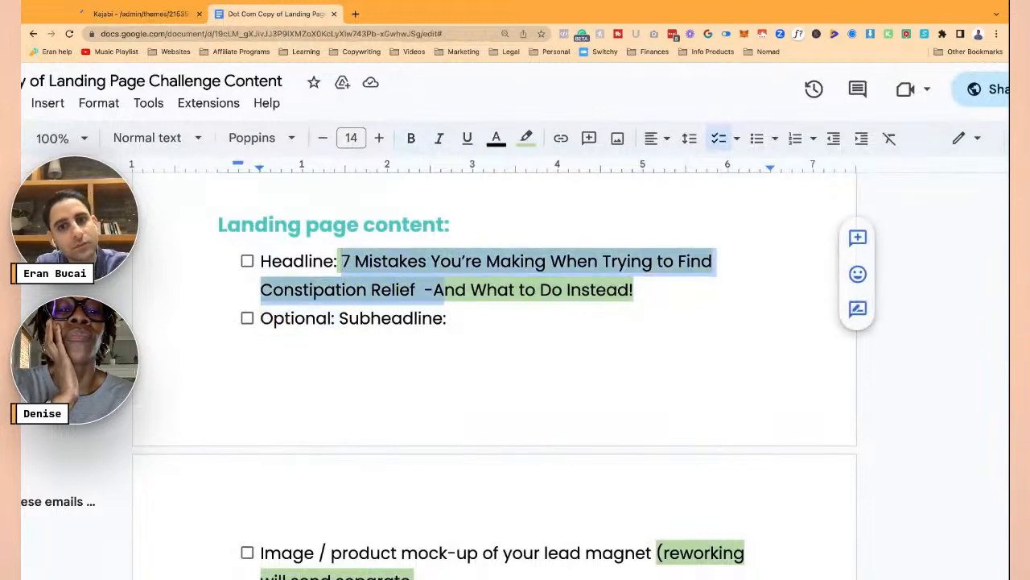
key("shift+Right")
key("shift+Right")
key("shift+Right")
key("shift+Right")
key("shift+Right")
key("shift+Right")
key("shift+Right")
key("shift+Right")
key("shift+Right")
key("shift+Right")
key("shift+Right")
key("shift+Right")
key("shift+Right")
key("shift+Right")
key("shift+Right")
key("shift+Right")
key("shift+Right")
key("super+c")
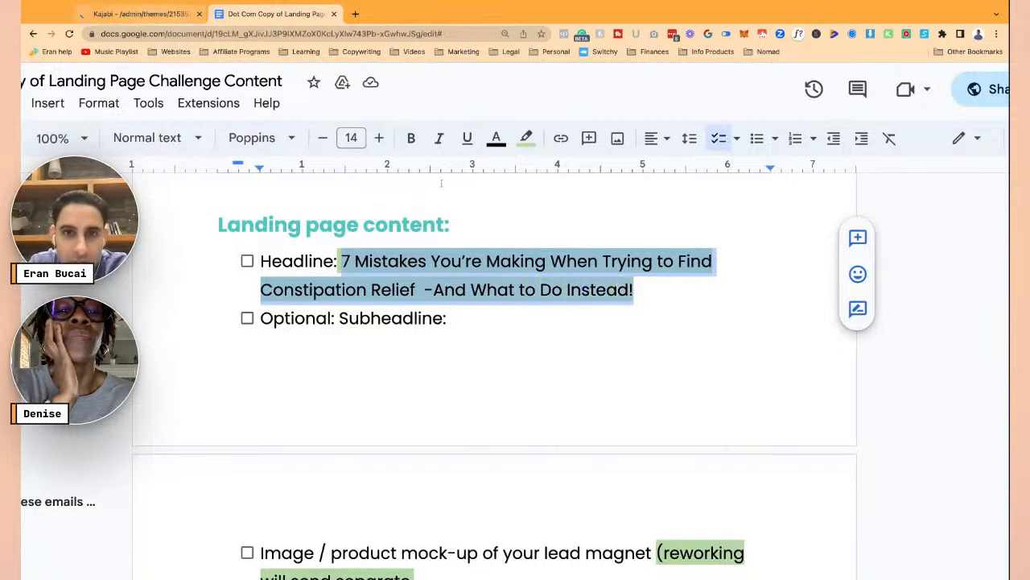
left_click(143, 13)
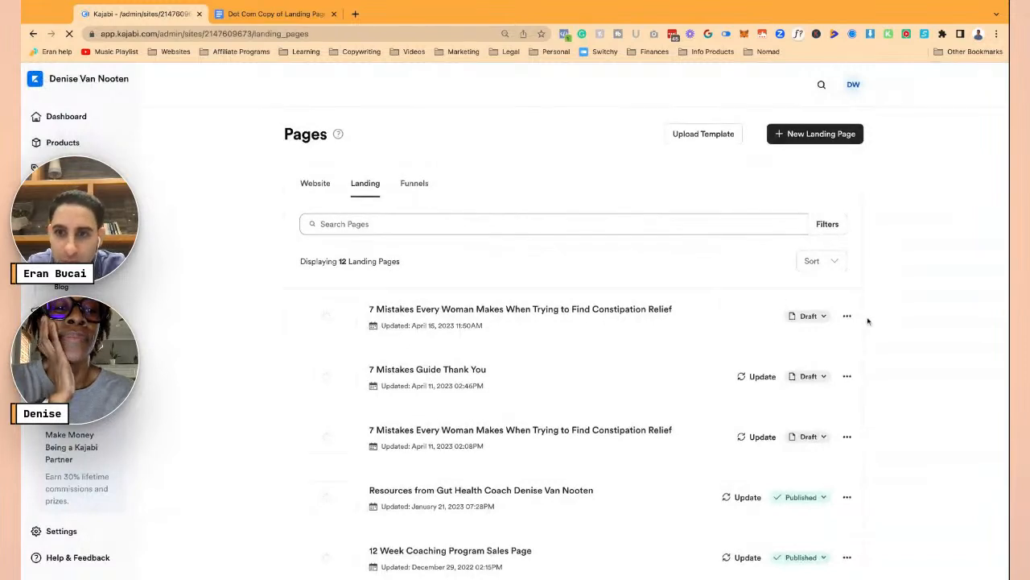
- Paste the headline as the page's title and trim off 'And What to Do Instead!' to fit 70 characters
left_click(847, 316)
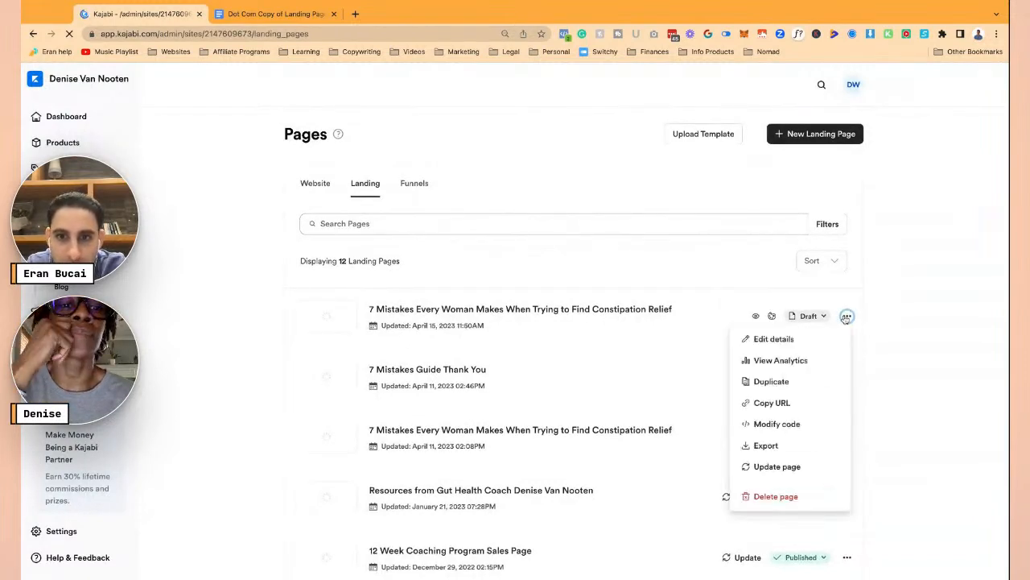
left_click(784, 345)
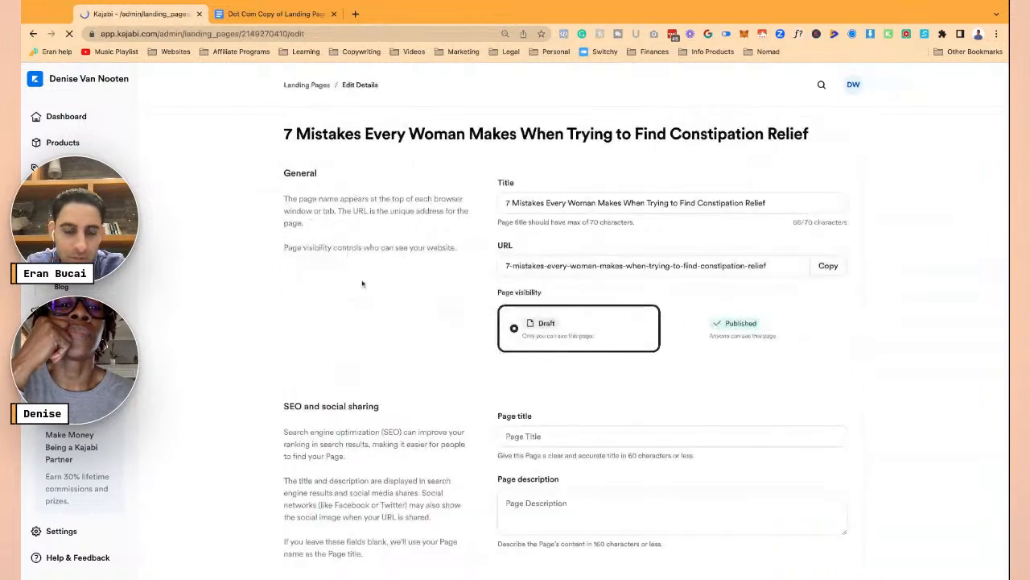
triple_click(562, 202)
key("super+v")
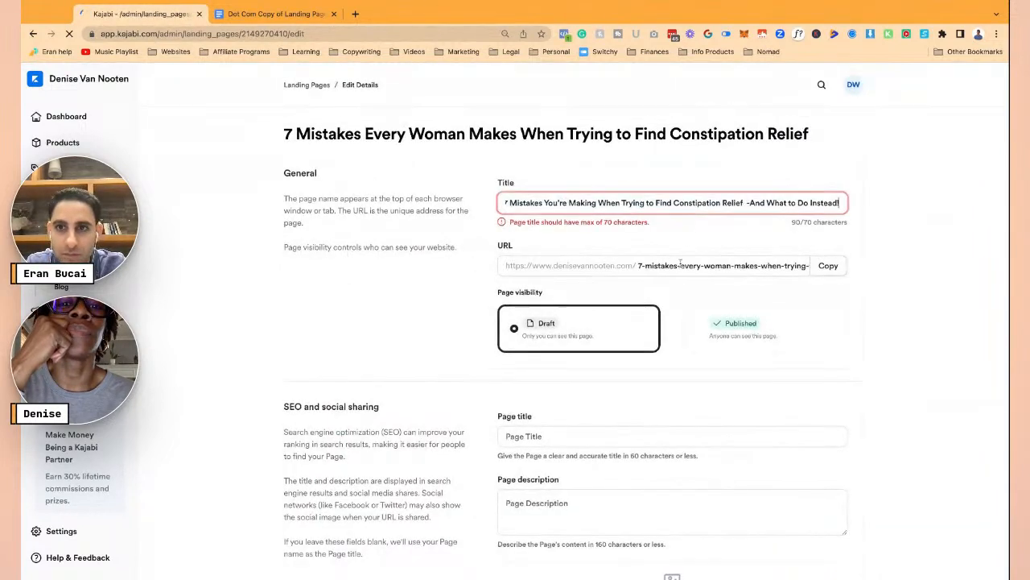
left_click(749, 203)
key("BackSpace")
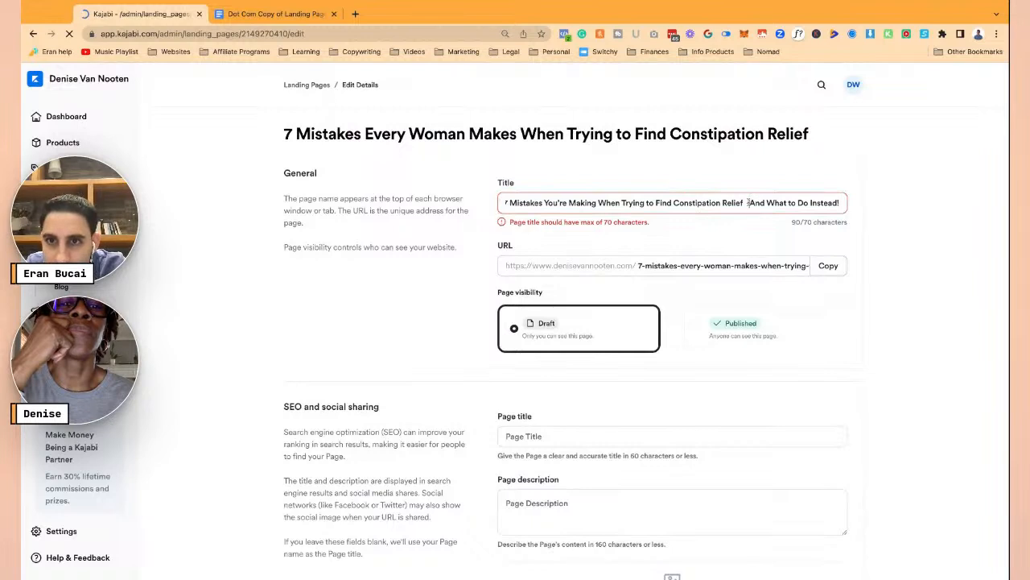
key("shift+super+Right")
key("BackSpace")
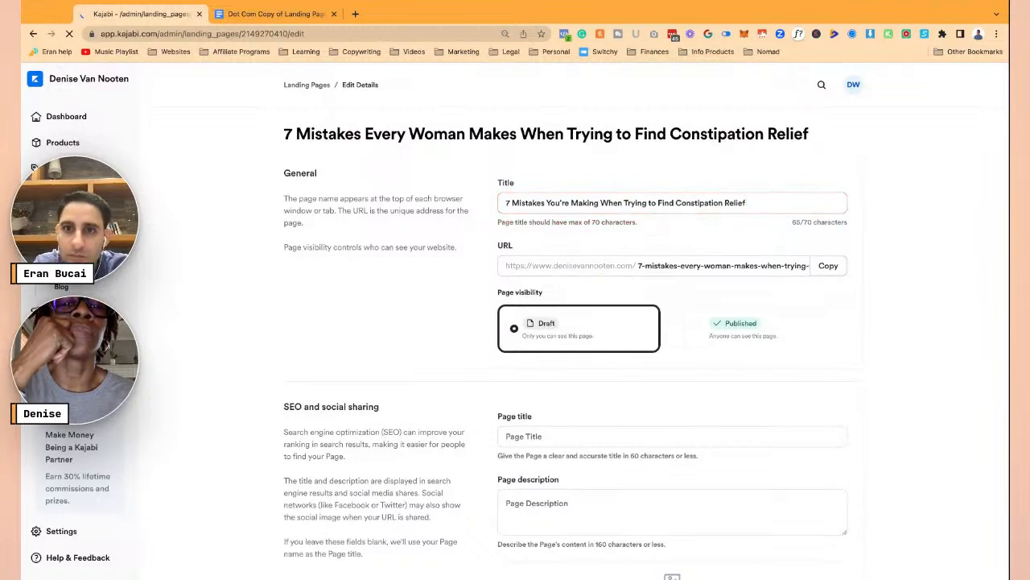
- Start converting the URL slug to lowercase hyphenated words and save the details
left_click(748, 266)
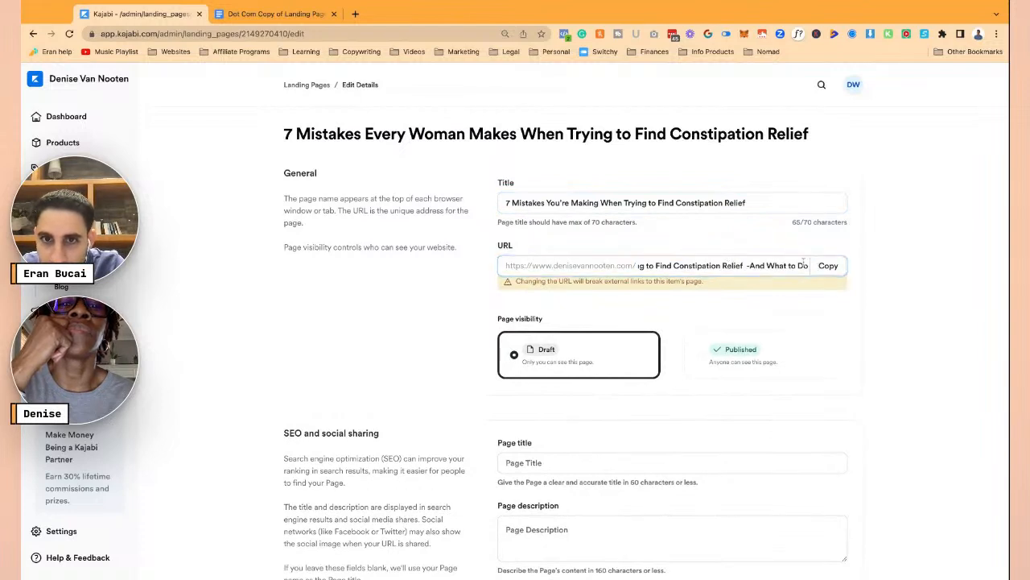
key("super+Left")
key("Delete")
type("-")
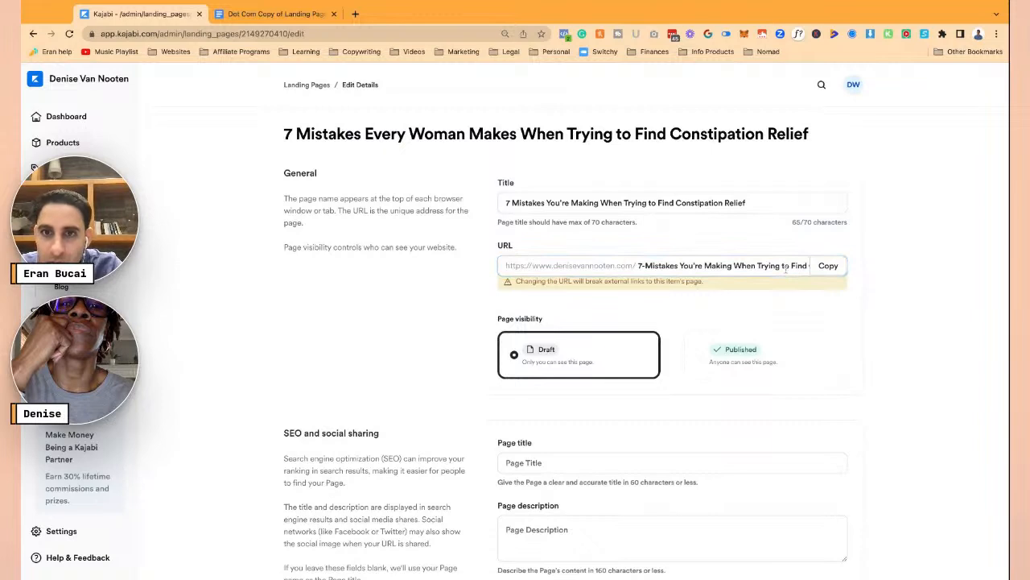
key("BackSpace")
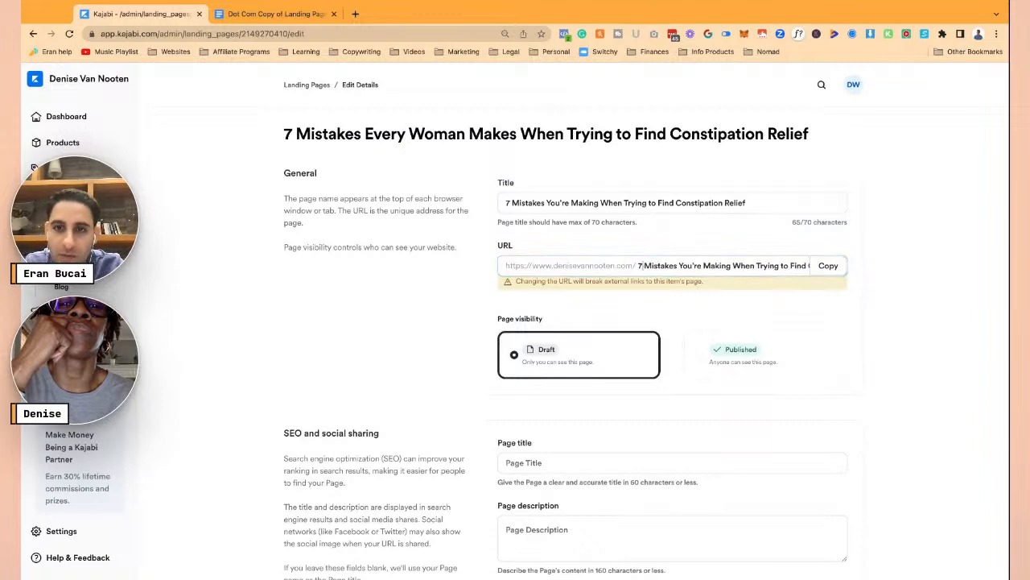
type("-")
key("Delete")
type("m")
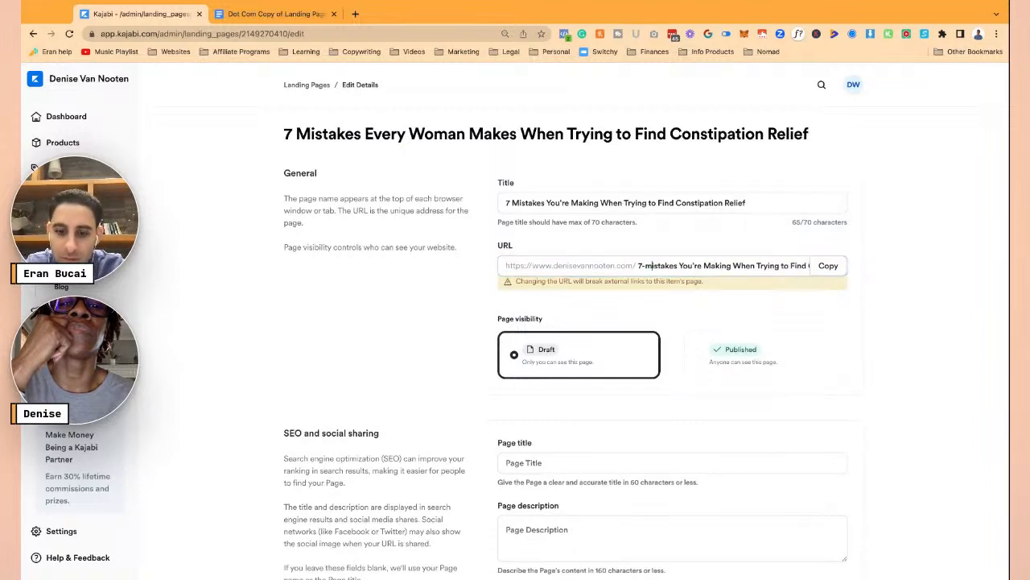
left_click(844, 306)
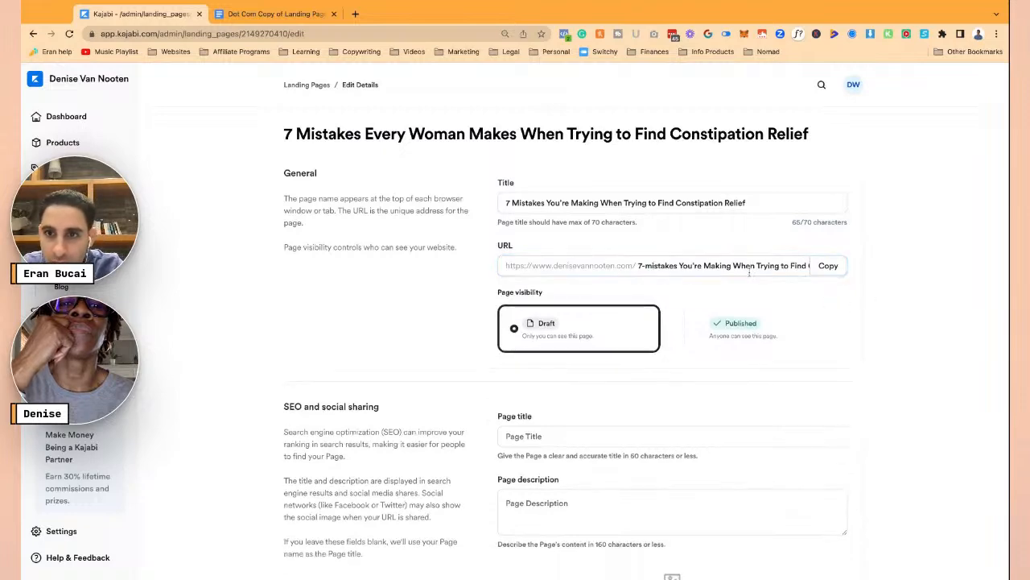
scroll(756, 276, "down", 3)
left_click(840, 553)
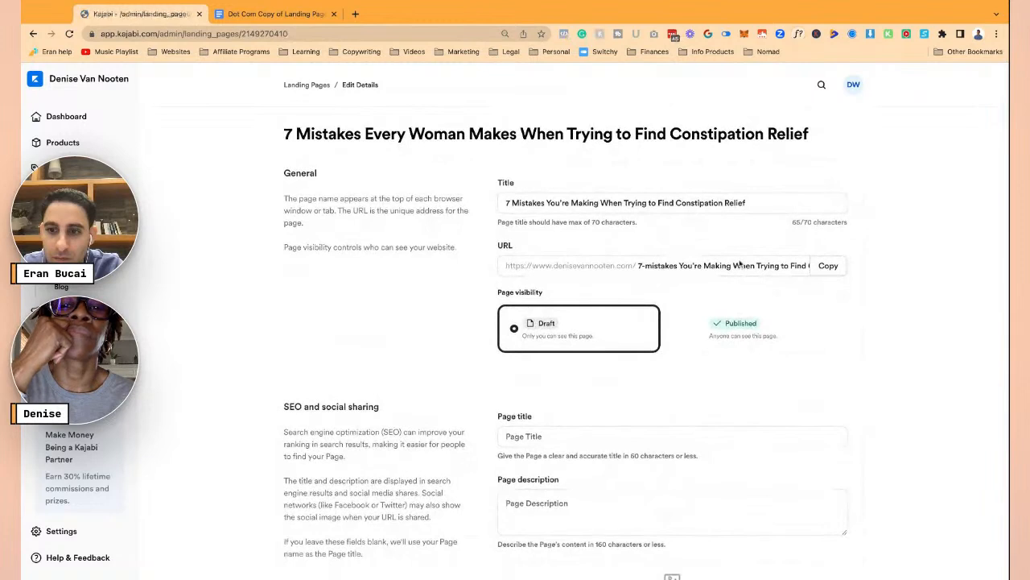
- Continue lowercasing and hyphenating the URL slug word by word
left_click(707, 263)
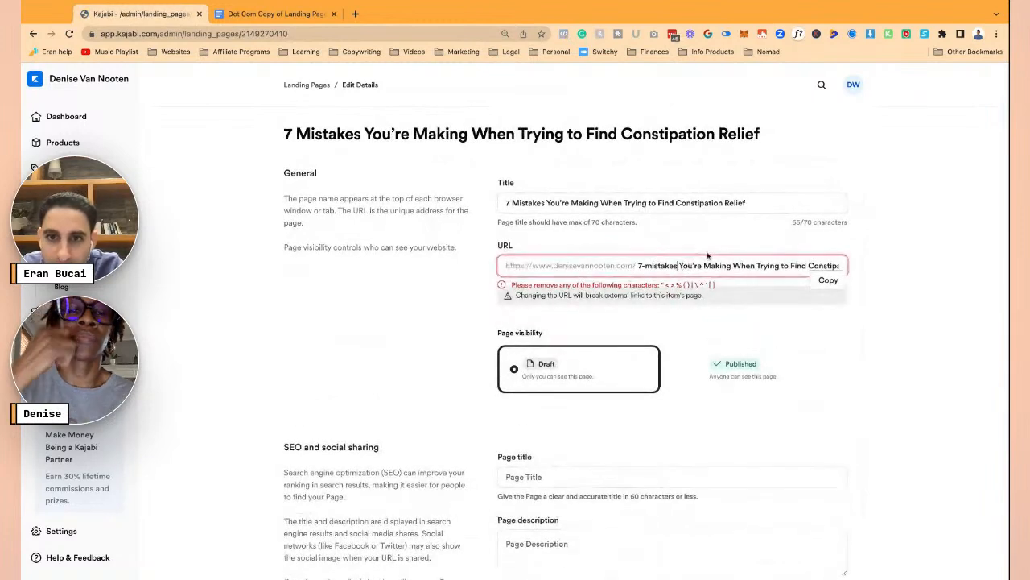
key("BackSpace")
type("-")
key("Delete")
type("y")
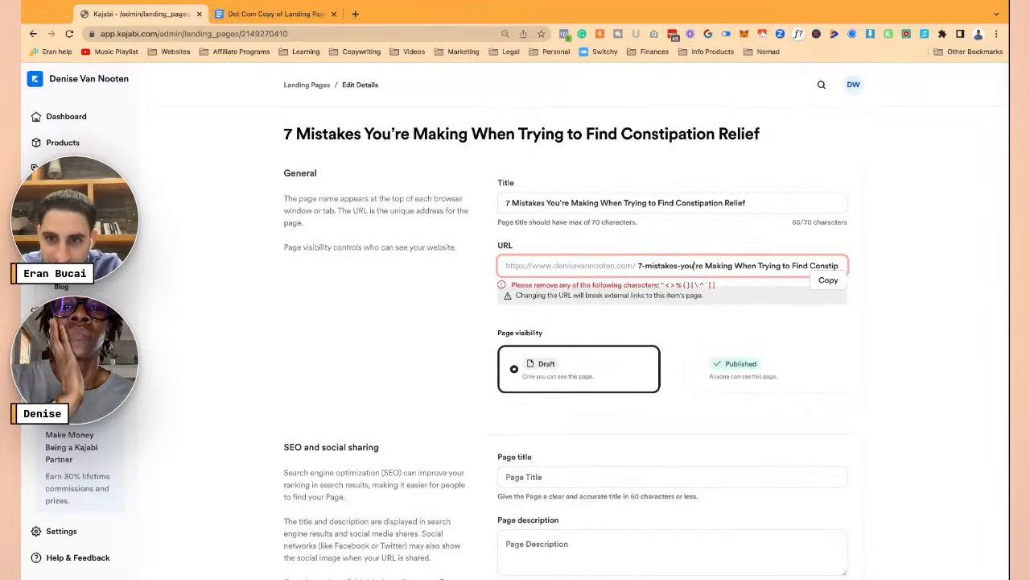
key("BackSpace")
key("BackSpace")
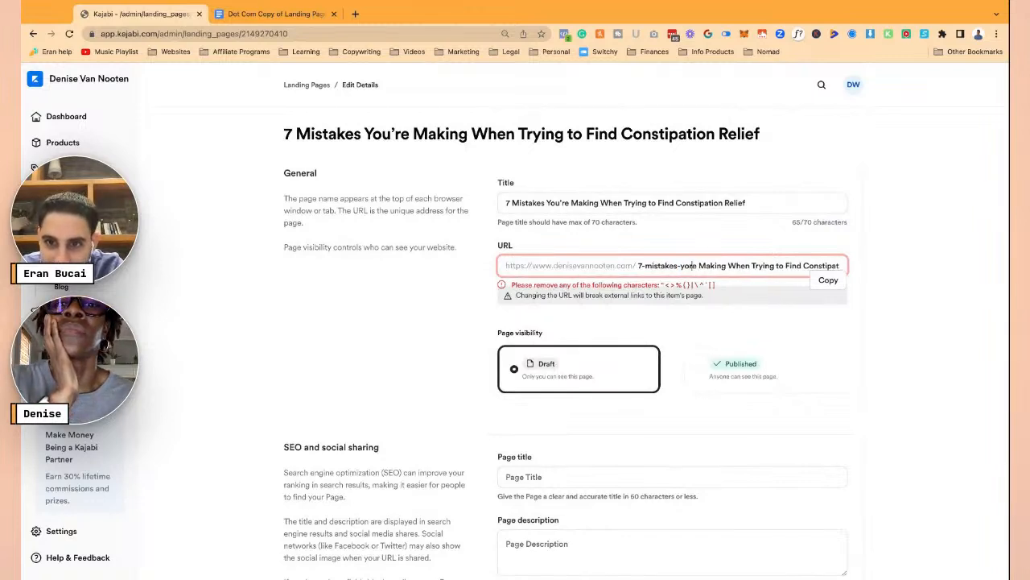
type("u")
key("BackSpace")
type("-")
key("Delete")
type("m")
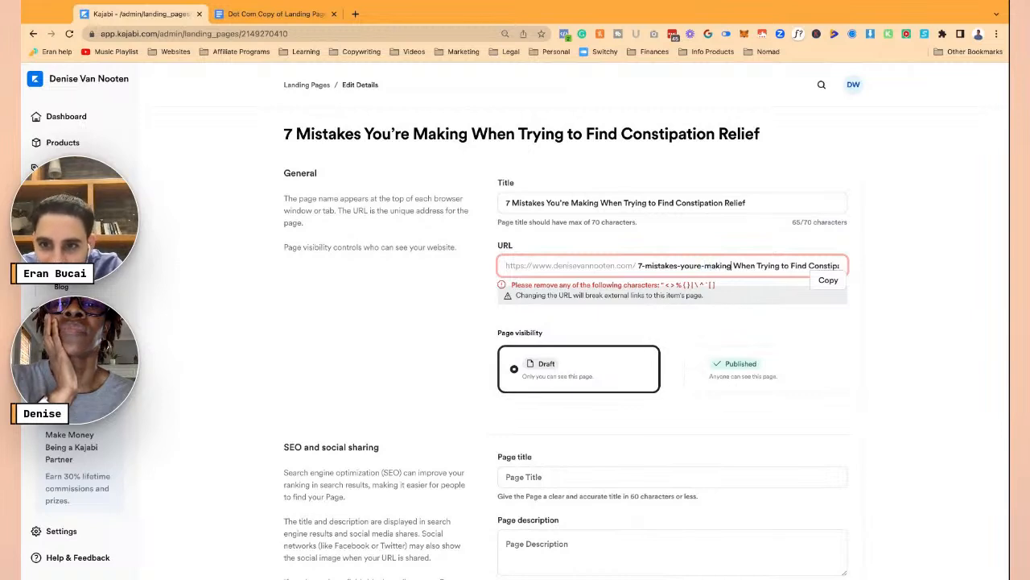
type("-w")
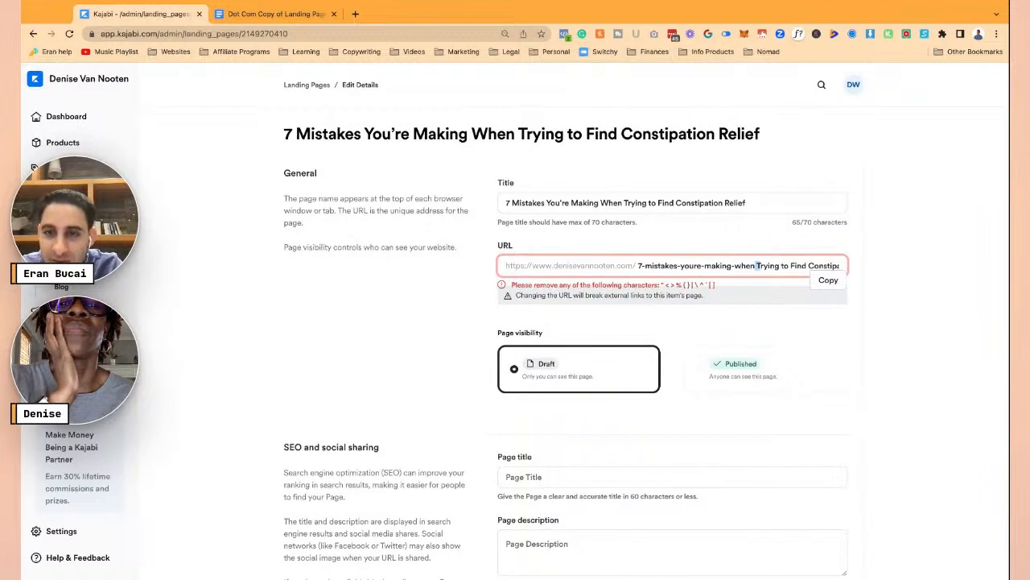
key("BackSpace")
type("-t")
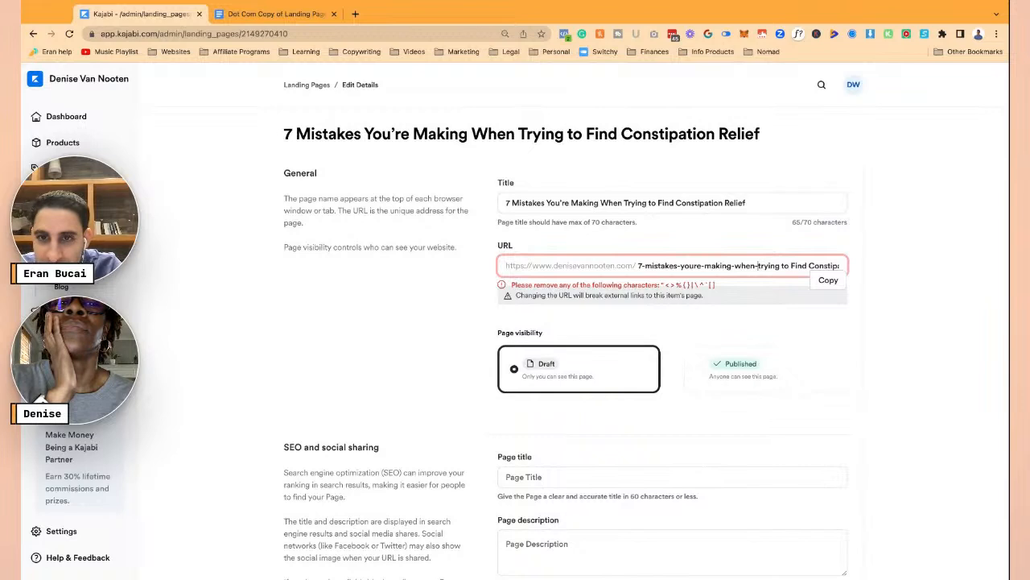
- Cut the URL slug down to 7mistakes and save the page details
key("shift+super+Right")
key("BackSpace")
key("Down")
key("Return")
key("shift+super+Right")
key("BackSpace")
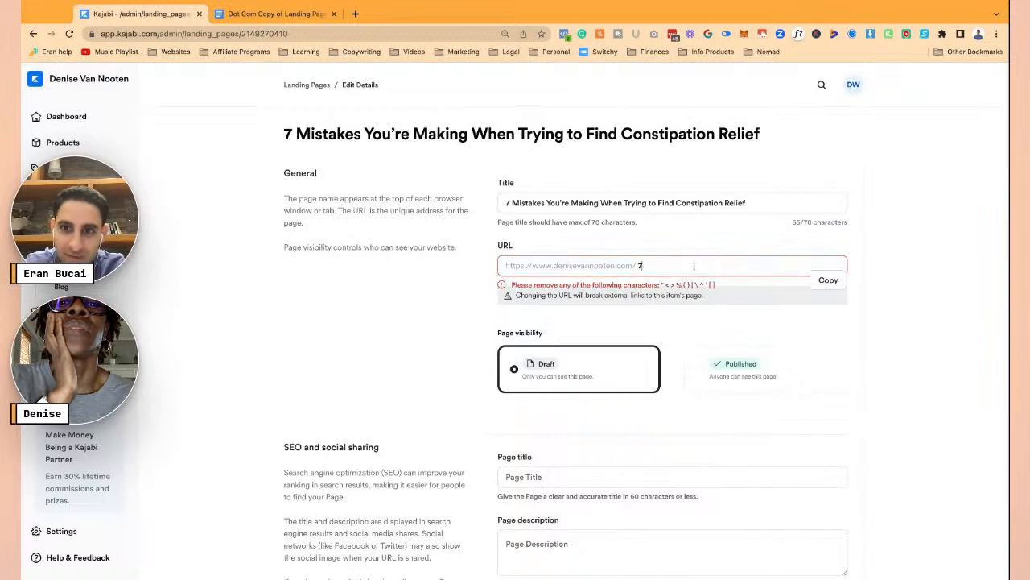
left_click(882, 318)
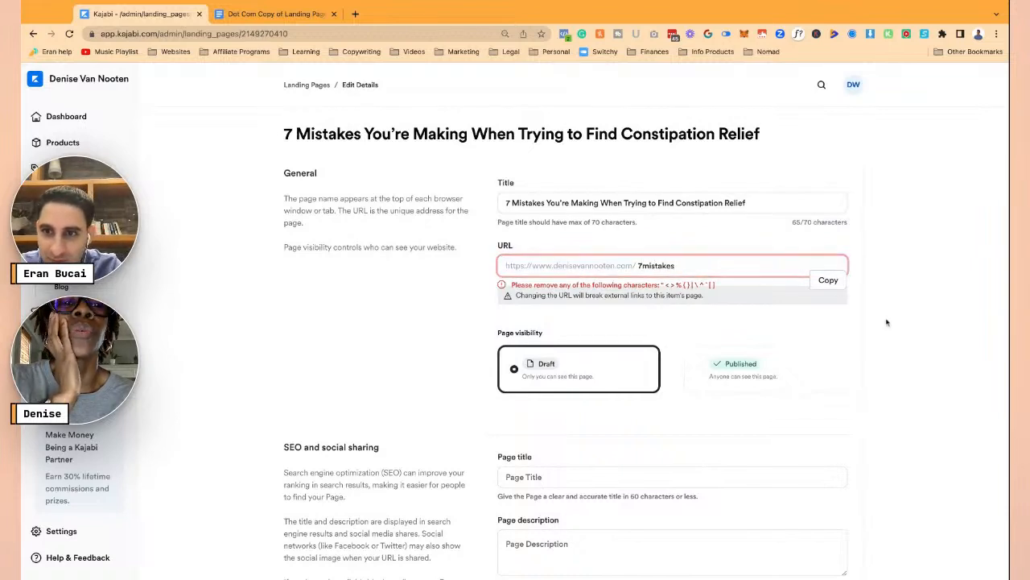
scroll(842, 393, "down", 5)
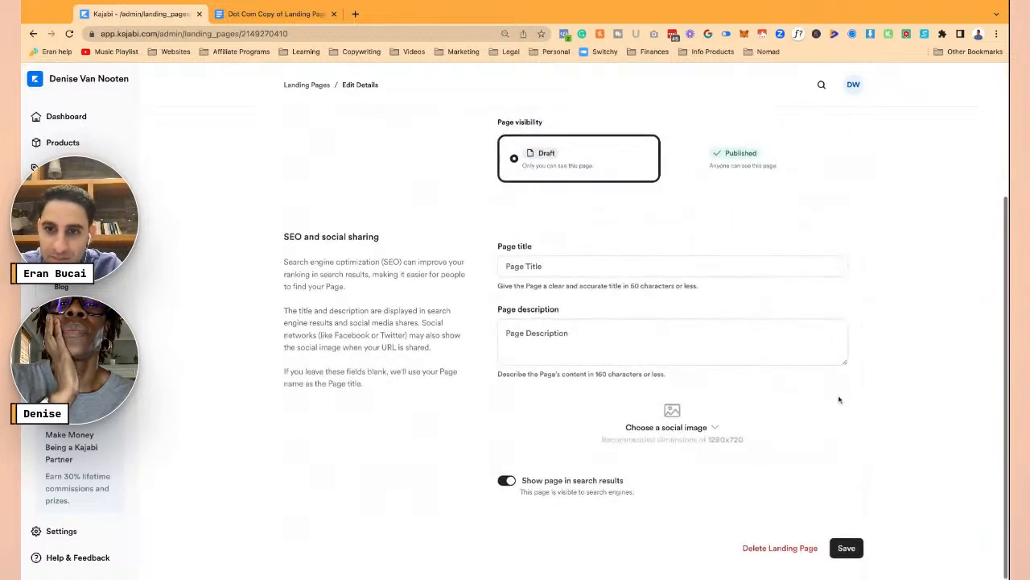
left_click(848, 554)
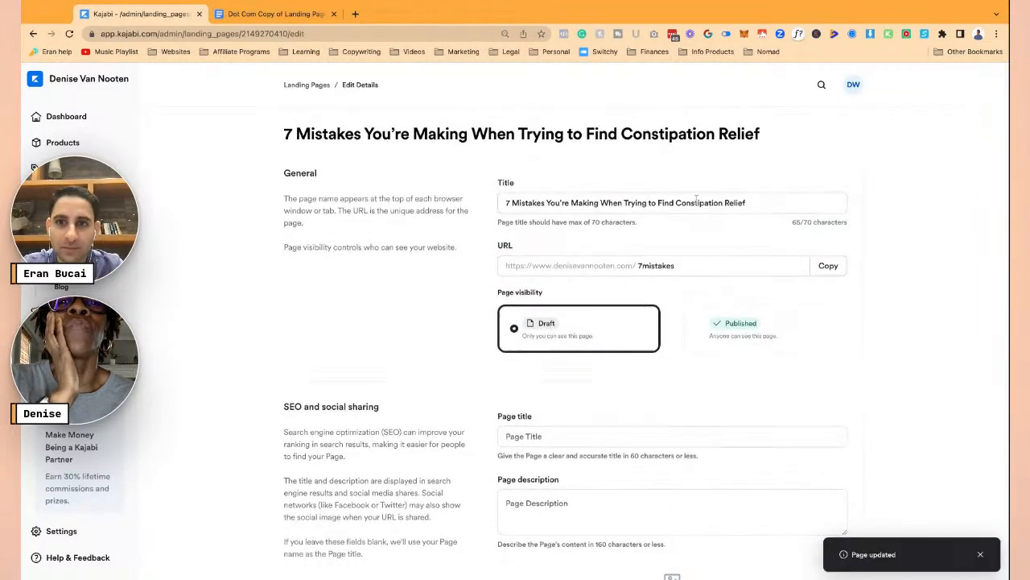
- Paste the headline as the SEO page title and remove the '-And What to Do Instead!' suffix
left_click(747, 204)
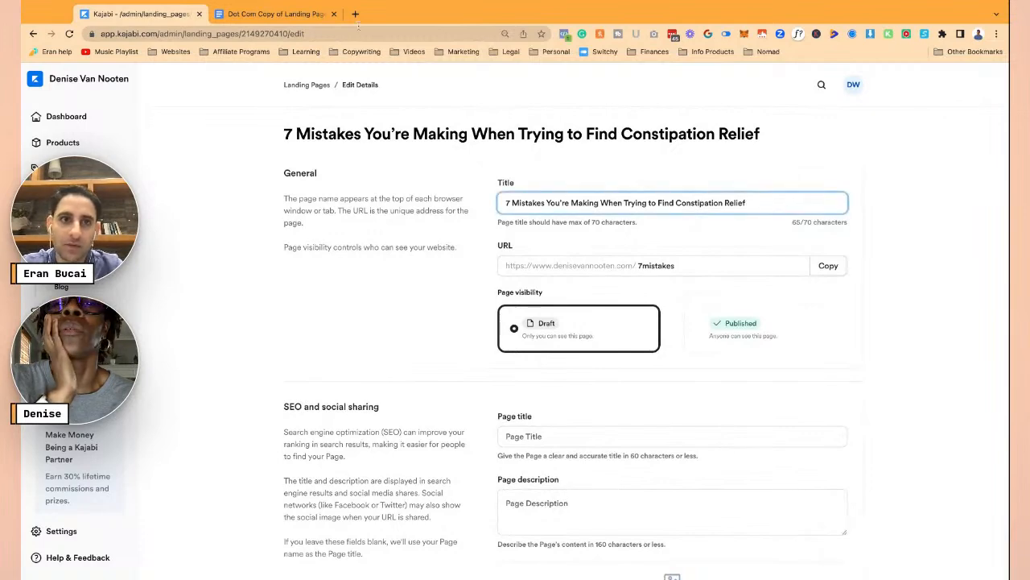
left_click(300, 11)
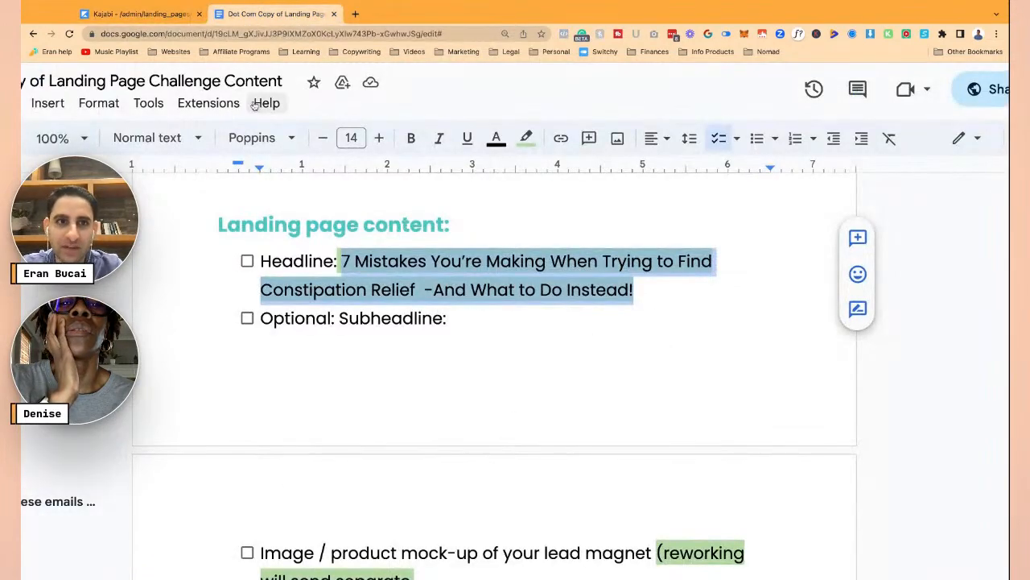
left_click(141, 13)
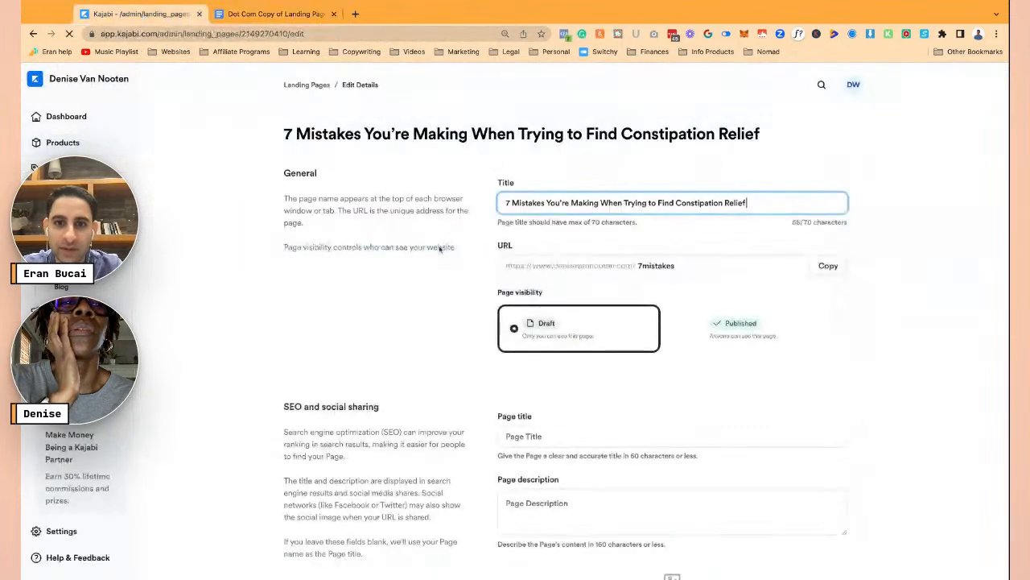
left_click(564, 437)
type("7 Mistakes You’re Making When Trying to Find Constipation Relief -And What to Do Instead!")
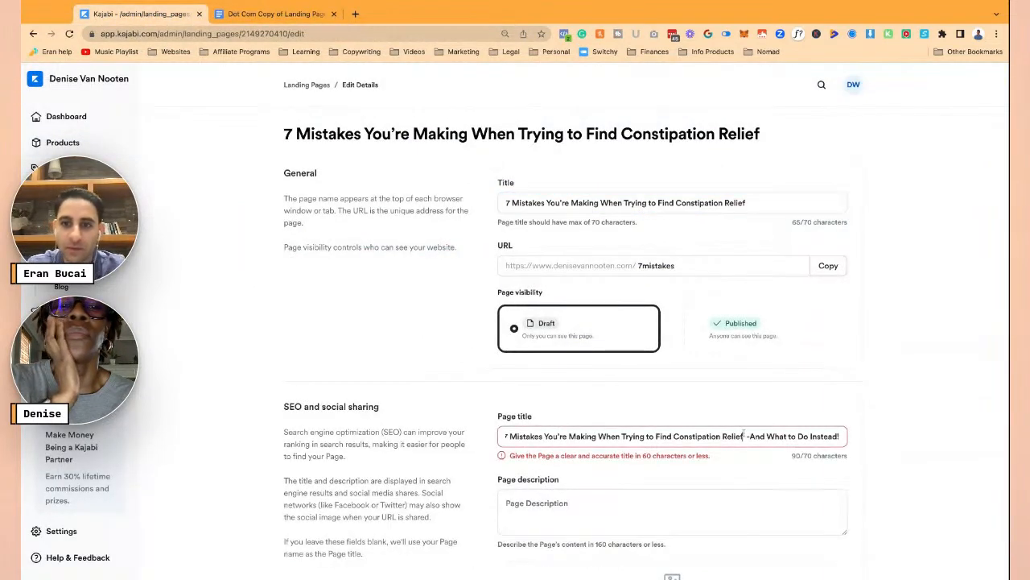
left_click_drag(743, 436, 840, 435)
key("BackSpace")
key("Tab")
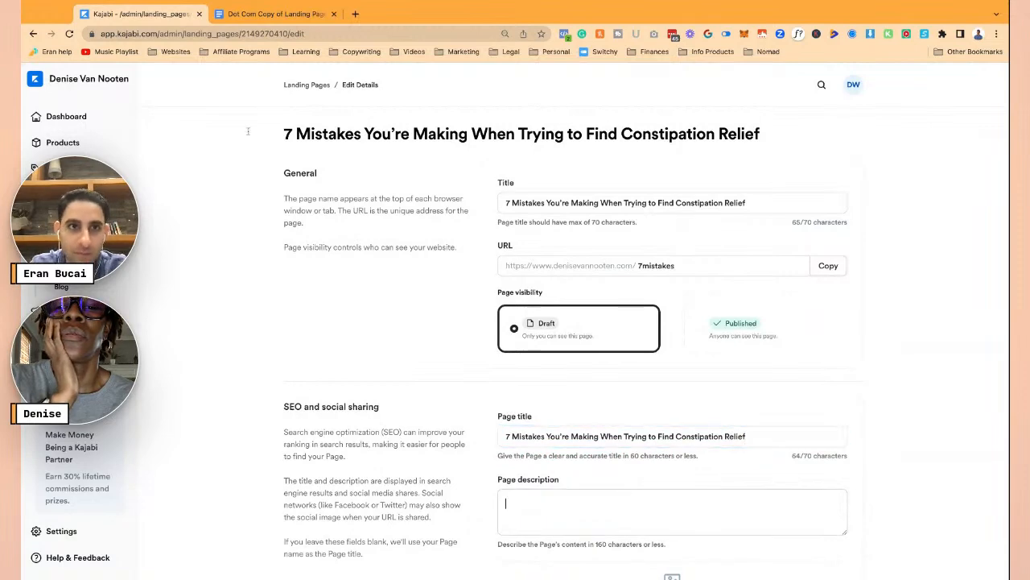
- Paste the full headline into the SEO page description and trim the title's leading words
left_click(274, 16)
scroll(446, 379, "down", 2)
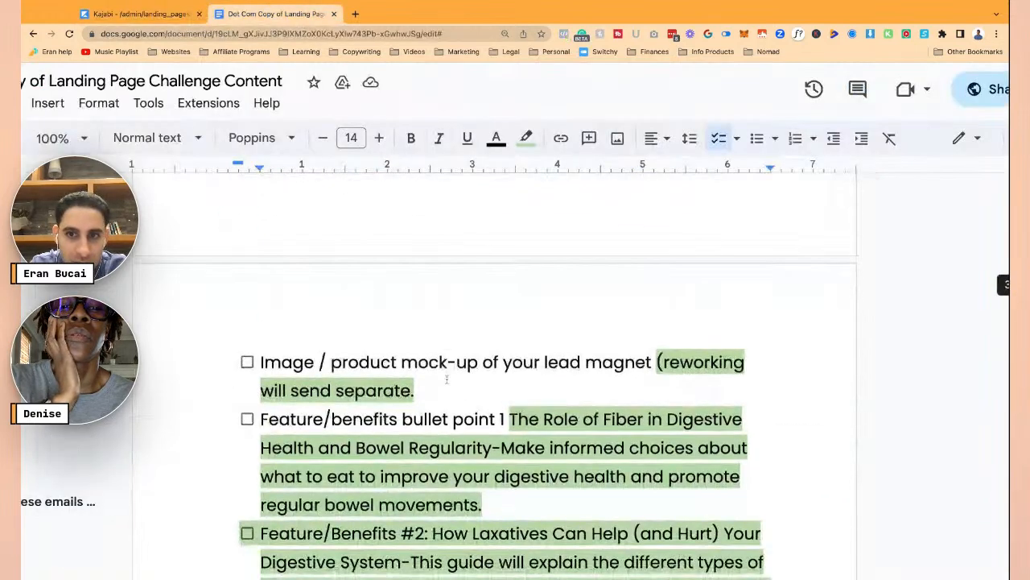
scroll(545, 418, "down", 2)
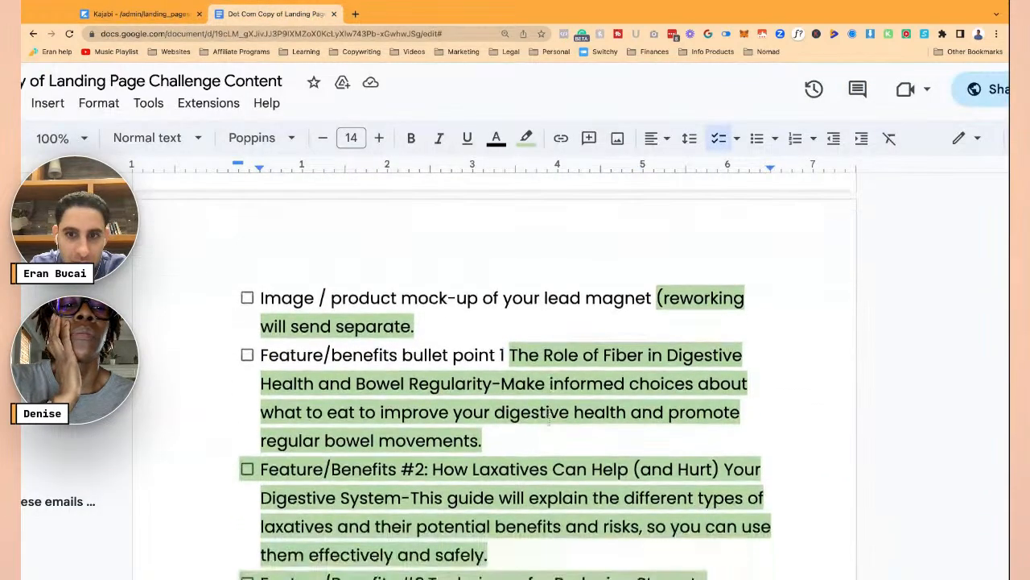
left_click(137, 14)
left_click(596, 507)
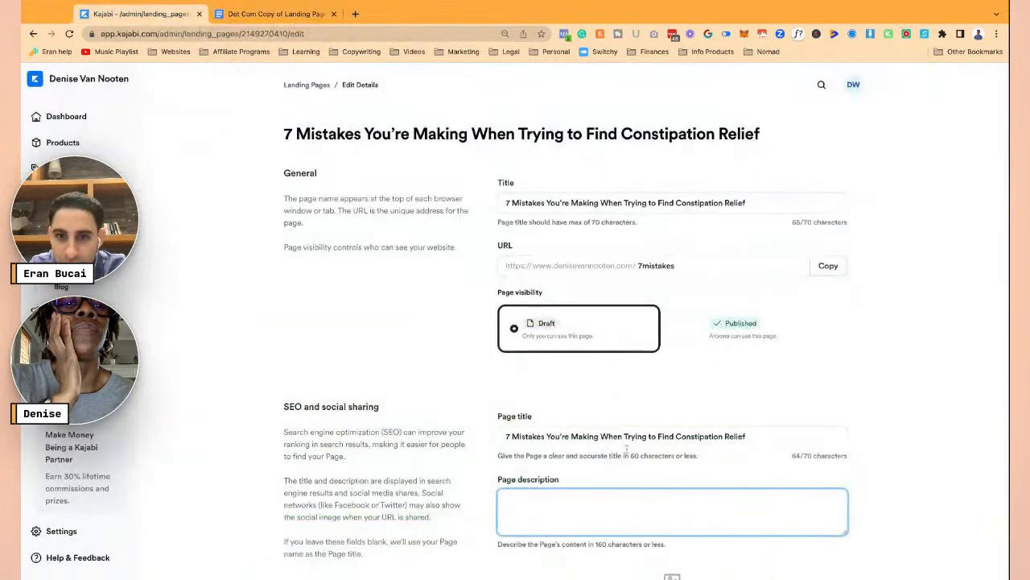
type("7 Mistakes You're Making When Trying to Find Constipation Relief  -And What to Do Instead!")
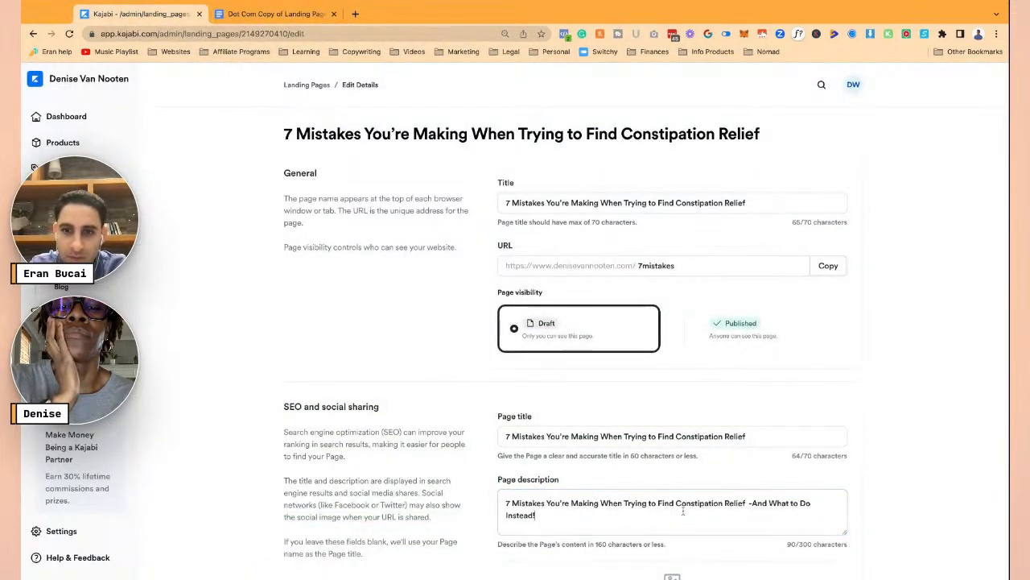
left_click(750, 503)
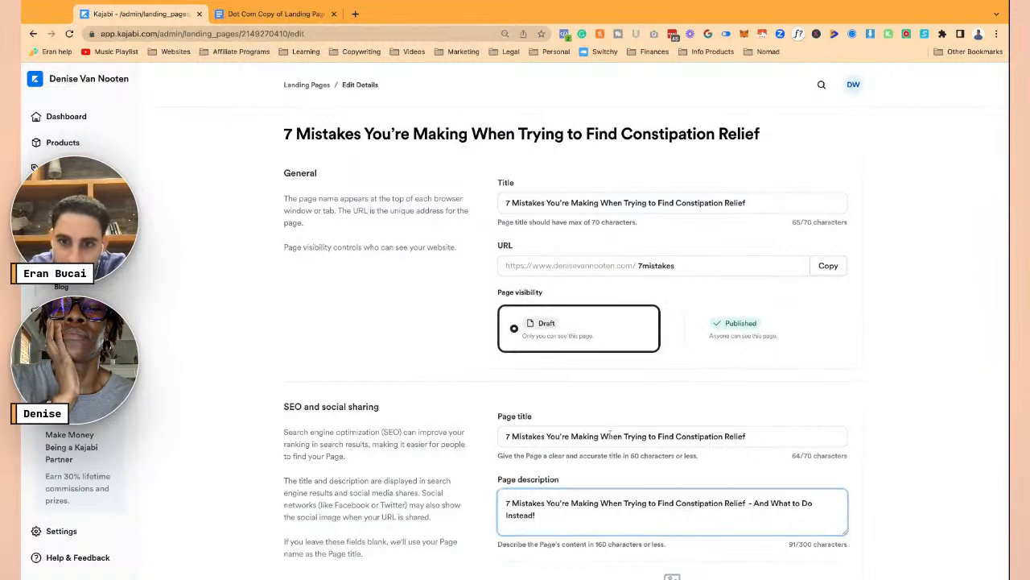
left_click(678, 436)
key("super+shift+Left")
key("BackSpace")
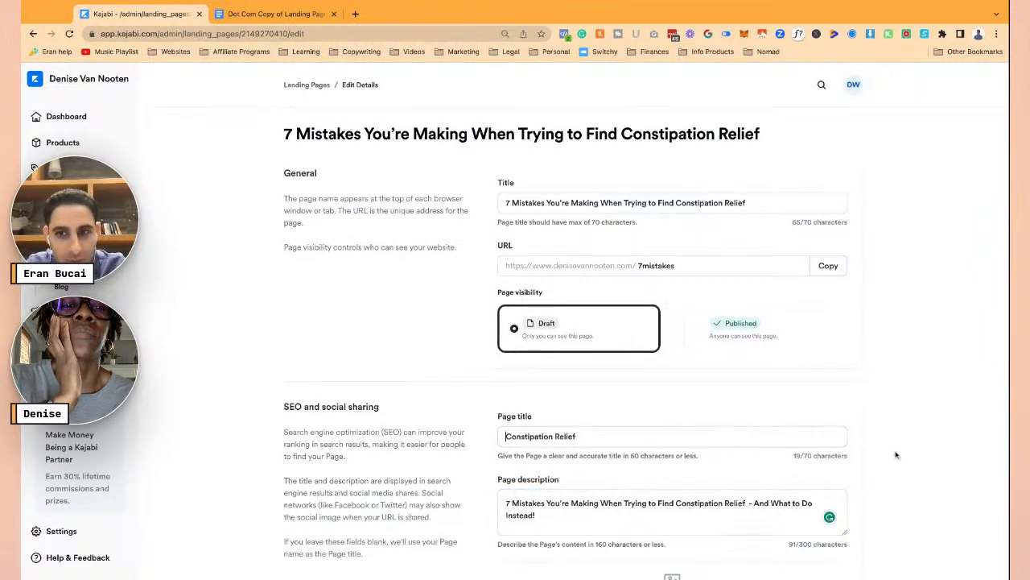
- Hide the page from search results, set SEO title '7 mistakes preventing Constipation Relief', and save
scroll(833, 515, "down", 3)
left_click(545, 397)
scroll(622, 407, "down", 1)
left_click(507, 486)
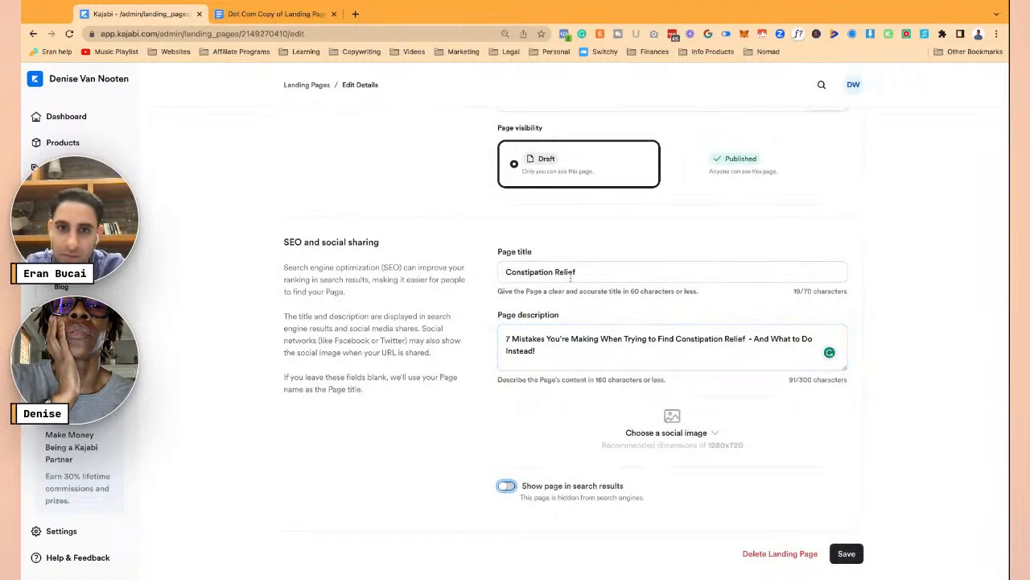
left_click(506, 272)
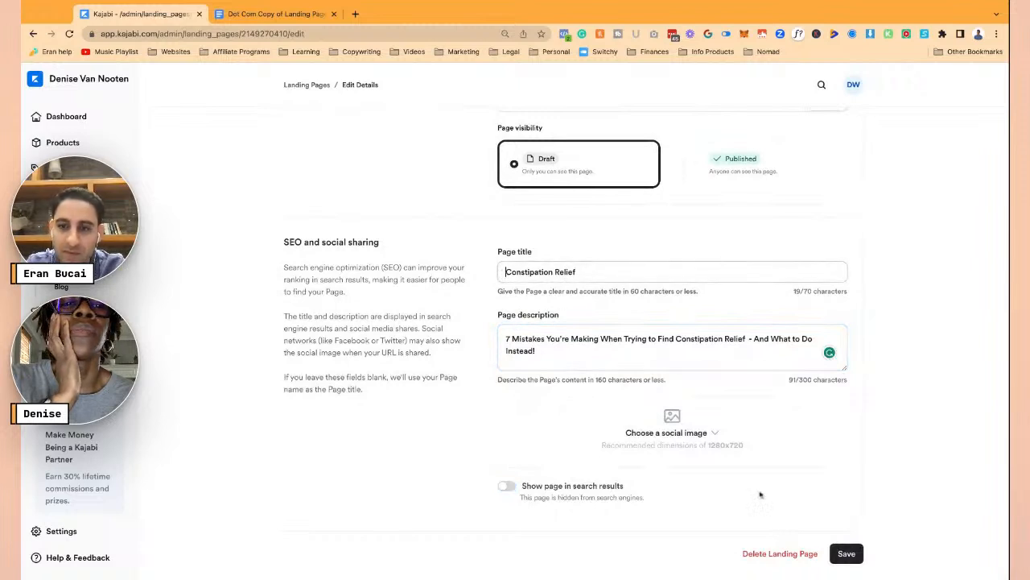
type("7 mistakes ")
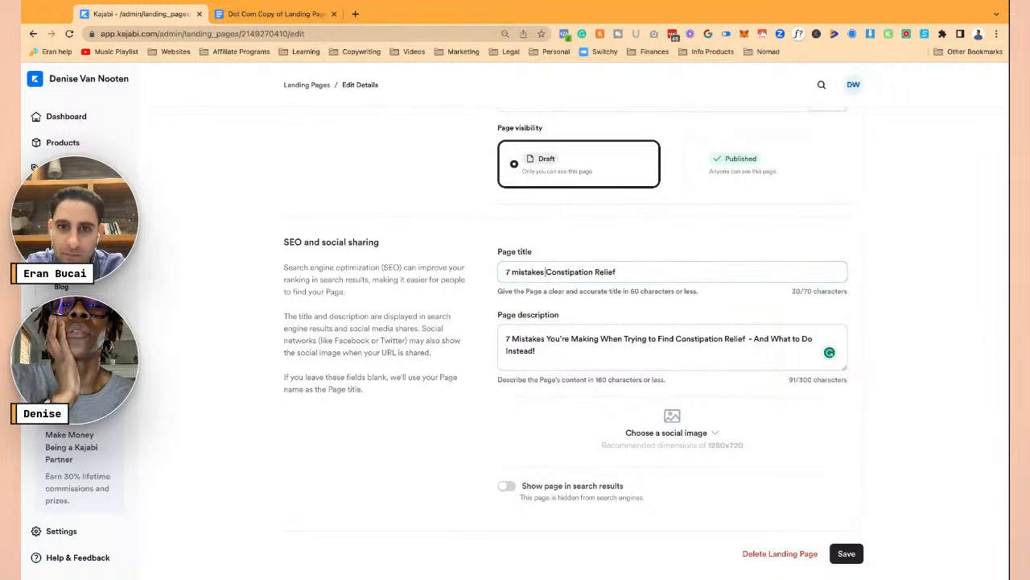
type("preventing c")
key("Delete")
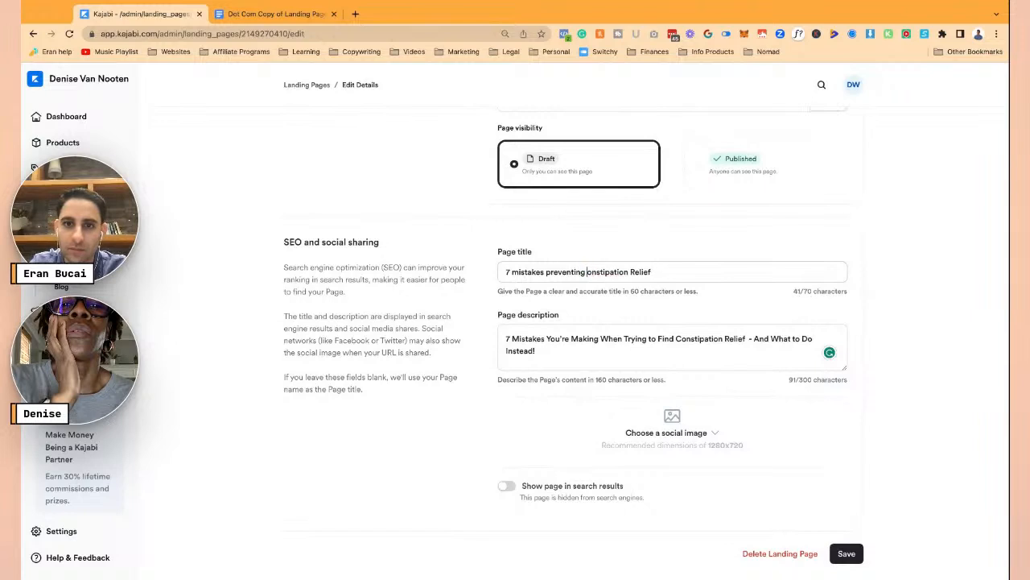
left_click(845, 554)
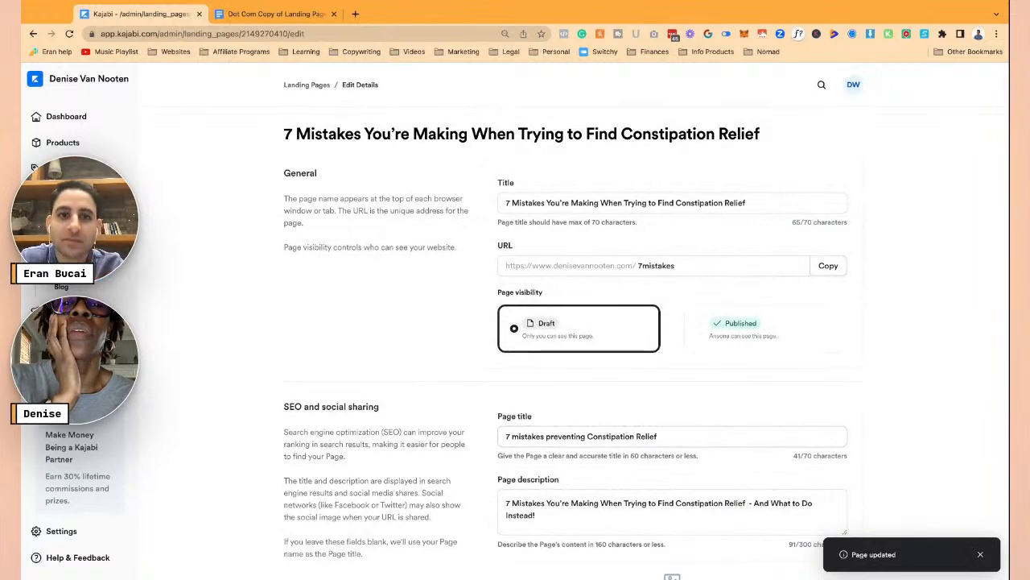
scroll(483, 300, "down", 3)
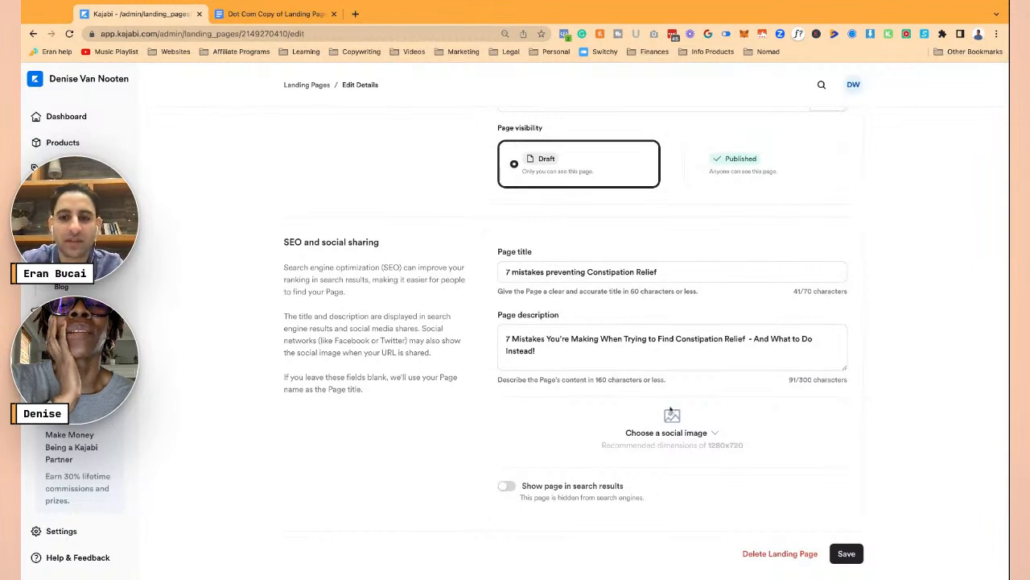
left_click(847, 553)
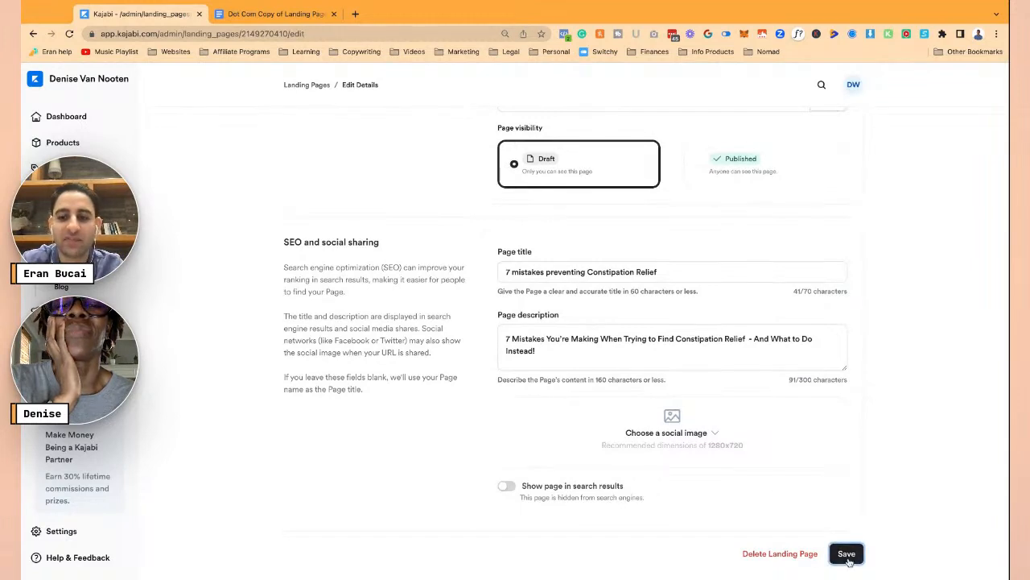
- Open Facebook in a new tab and copy the Kajabi landing page's web address
left_click(355, 13)
key("Return")
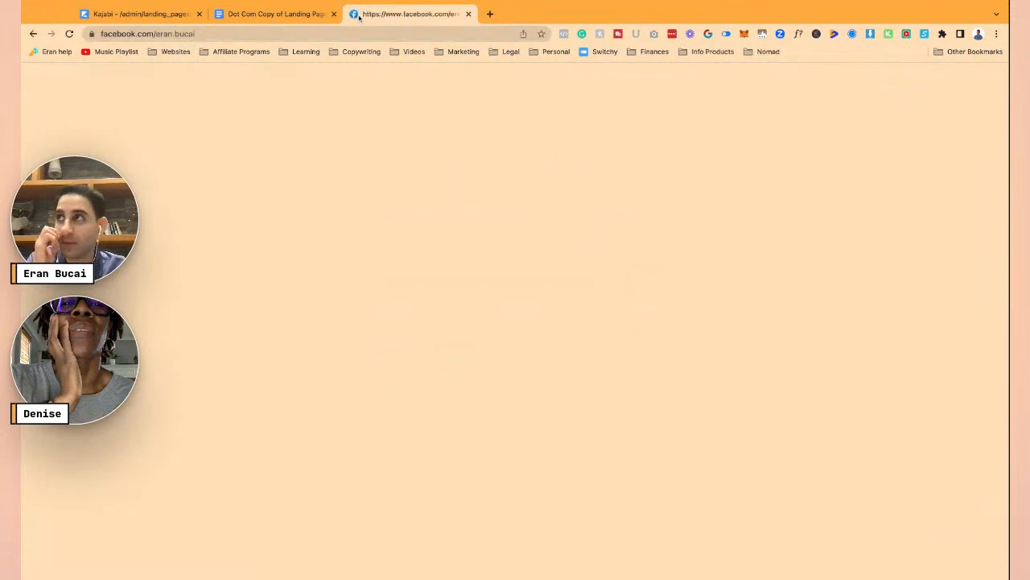
left_click(165, 14)
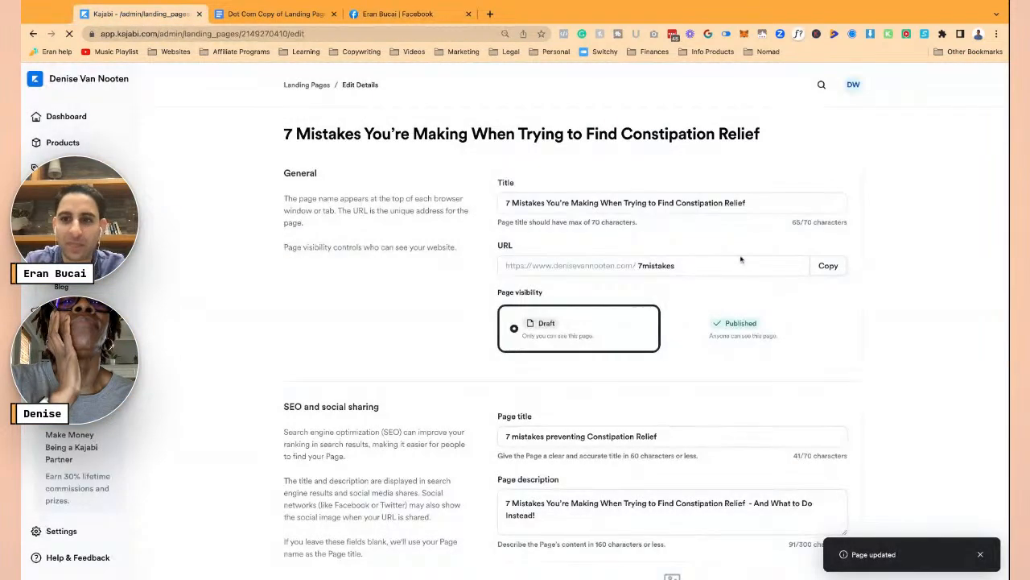
left_click(824, 268)
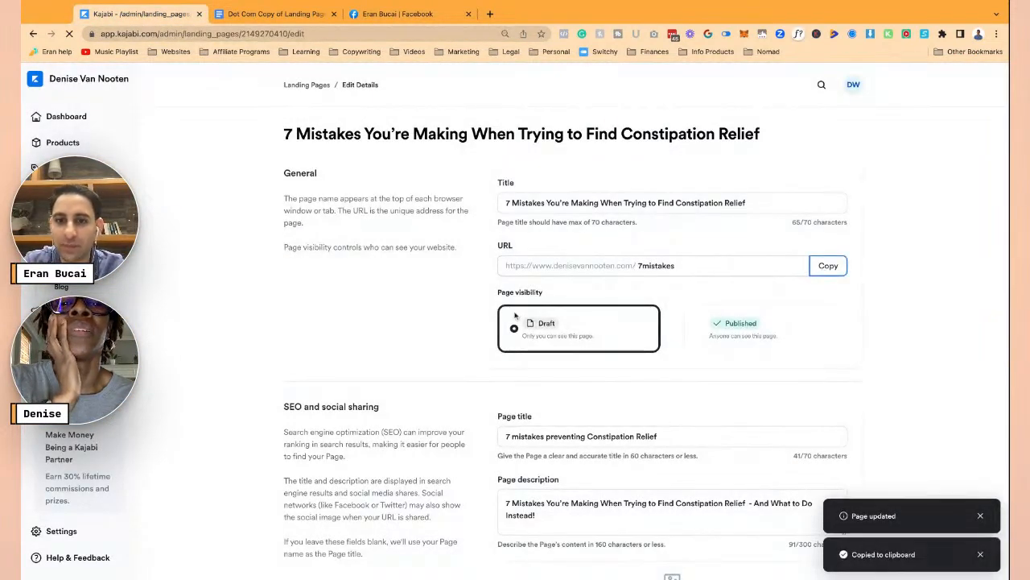
left_click(419, 14)
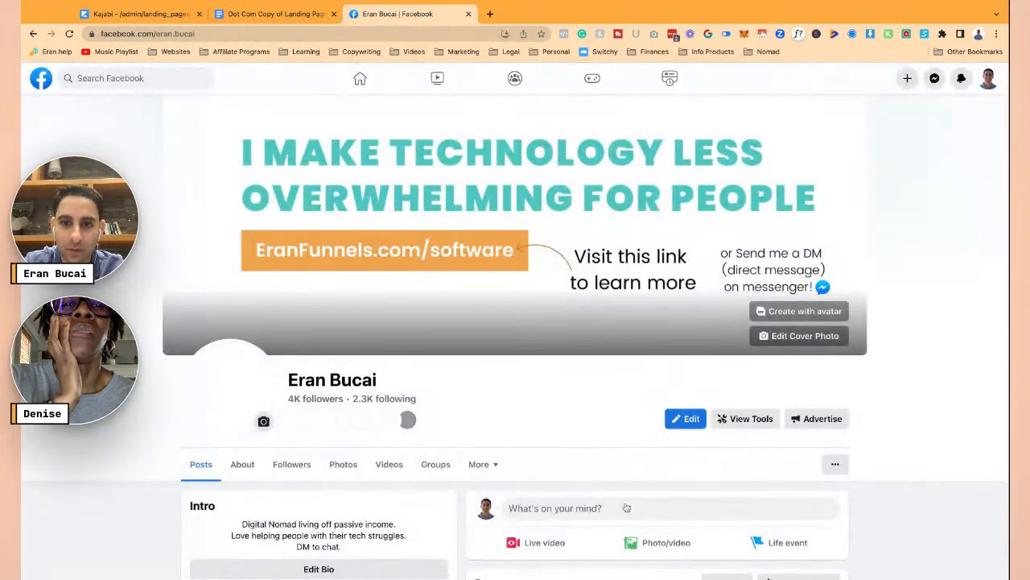
left_click(627, 505)
type("ww")
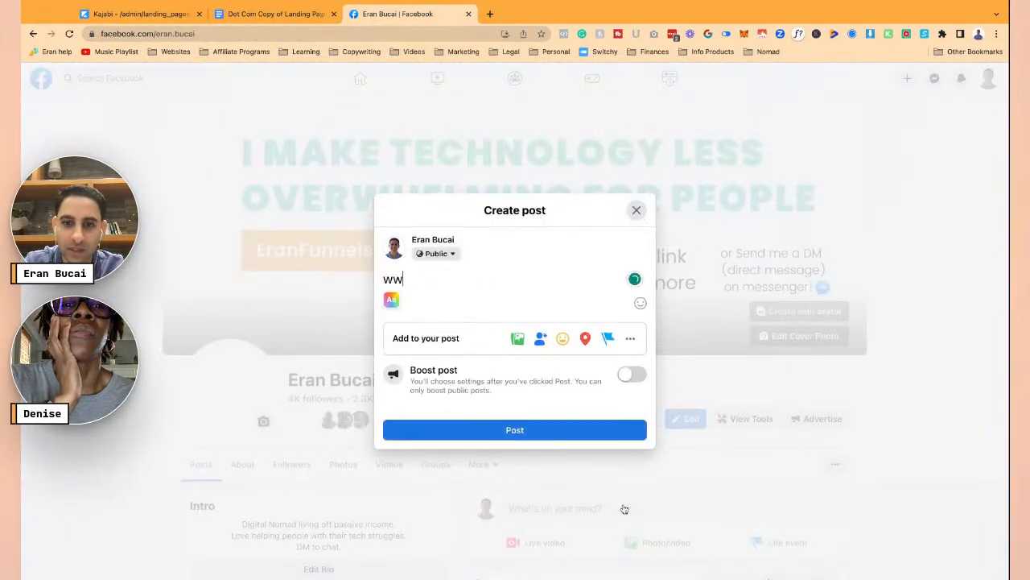
type("w.dotcomtrut")
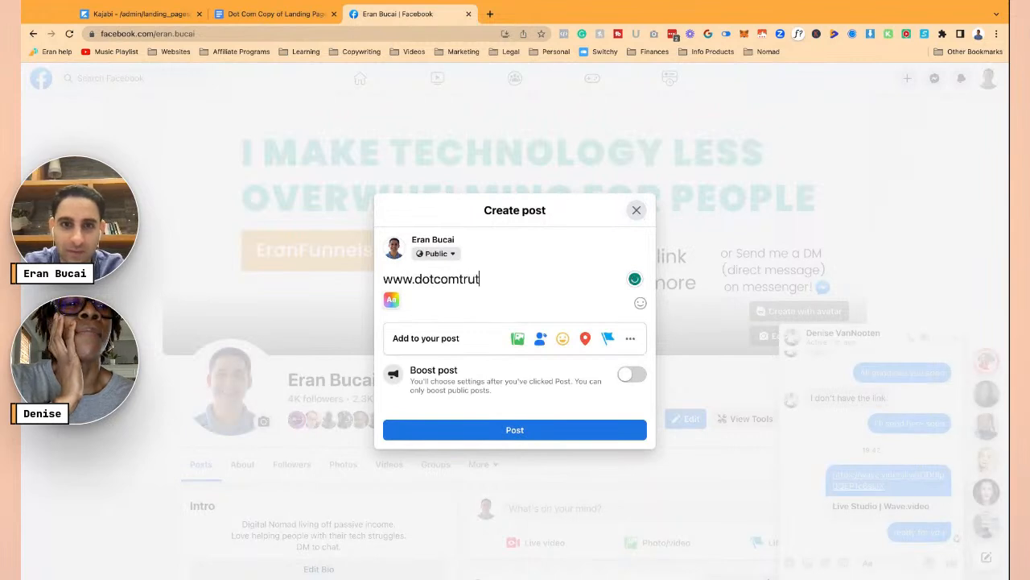
type("hs")
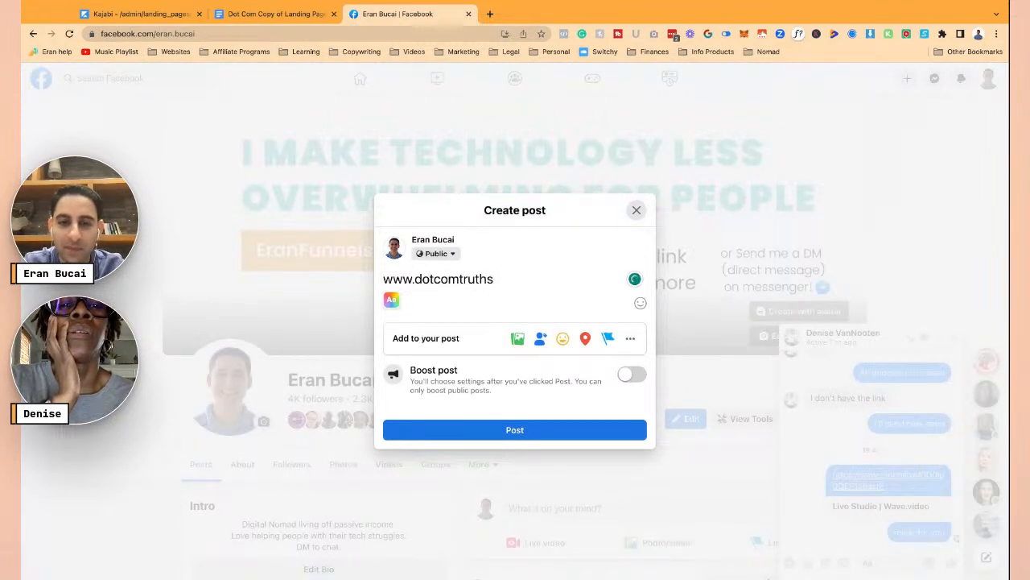
type("blog.com")
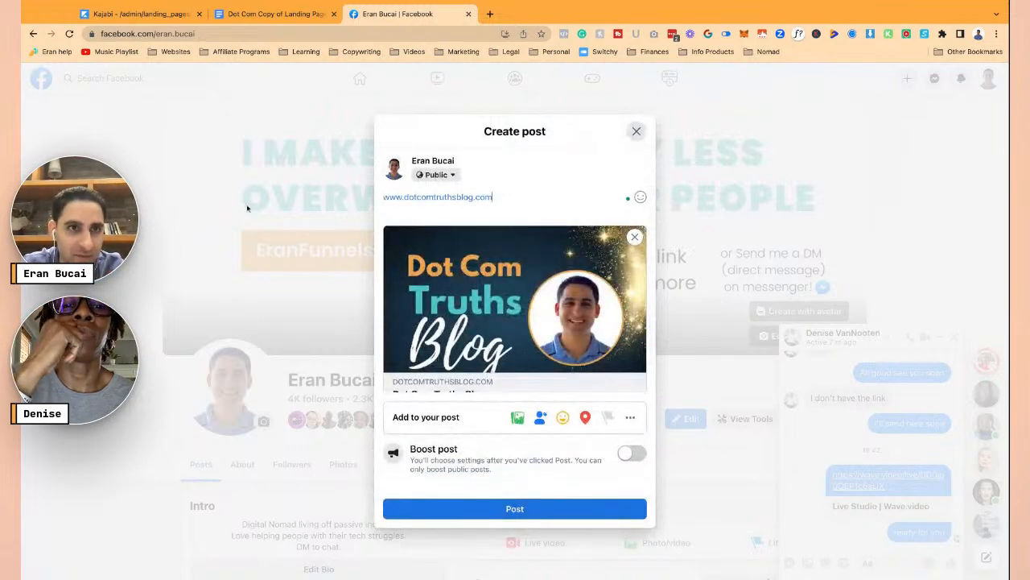
scroll(503, 287, "down", 1)
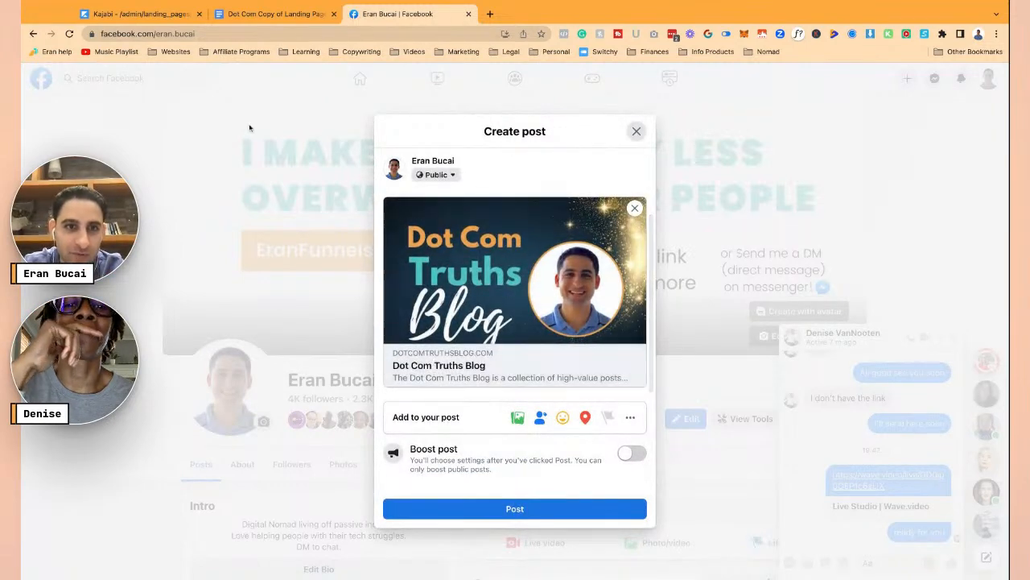
left_click(137, 14)
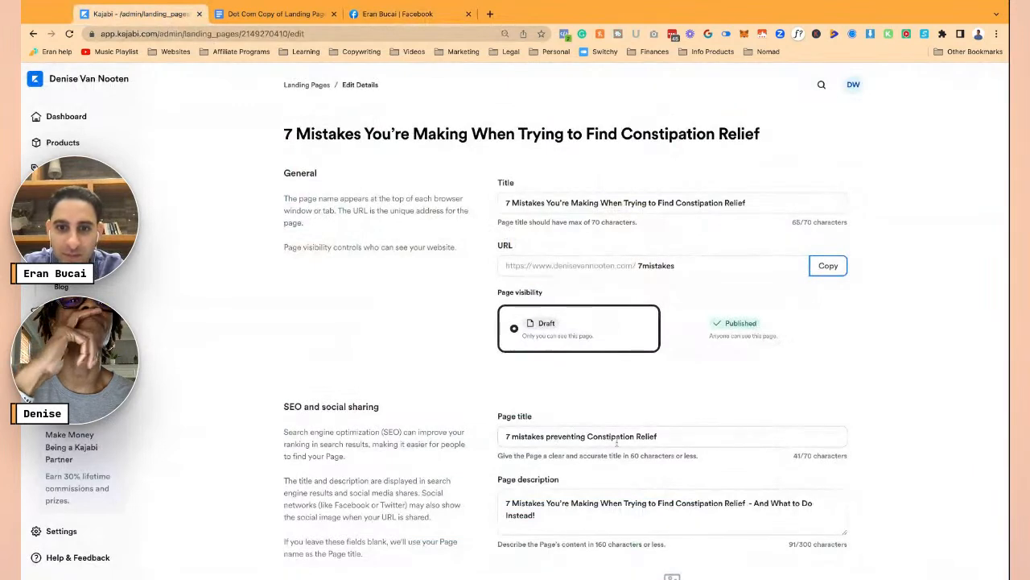
left_click(398, 14)
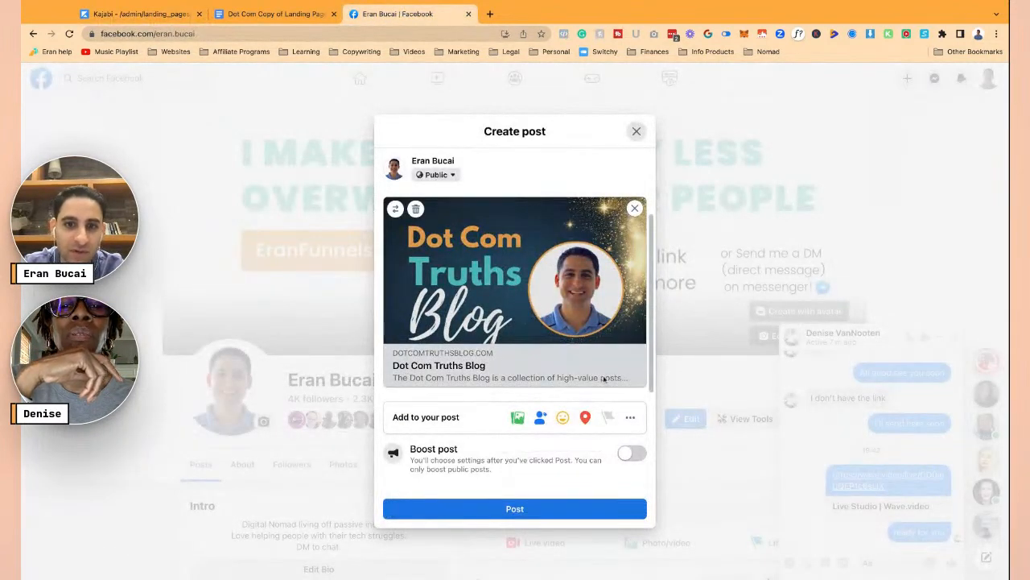
left_click(141, 14)
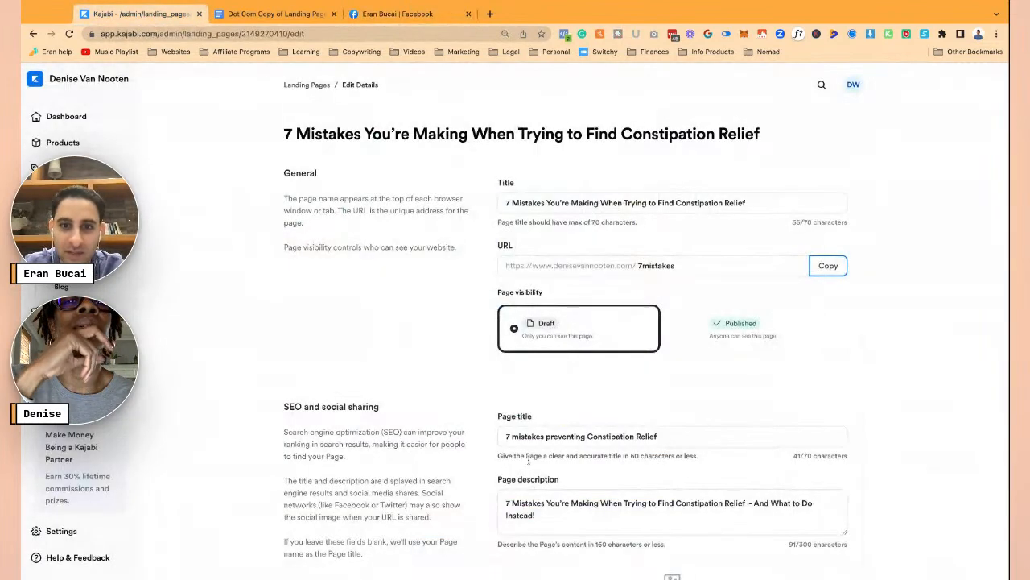
left_click(540, 514)
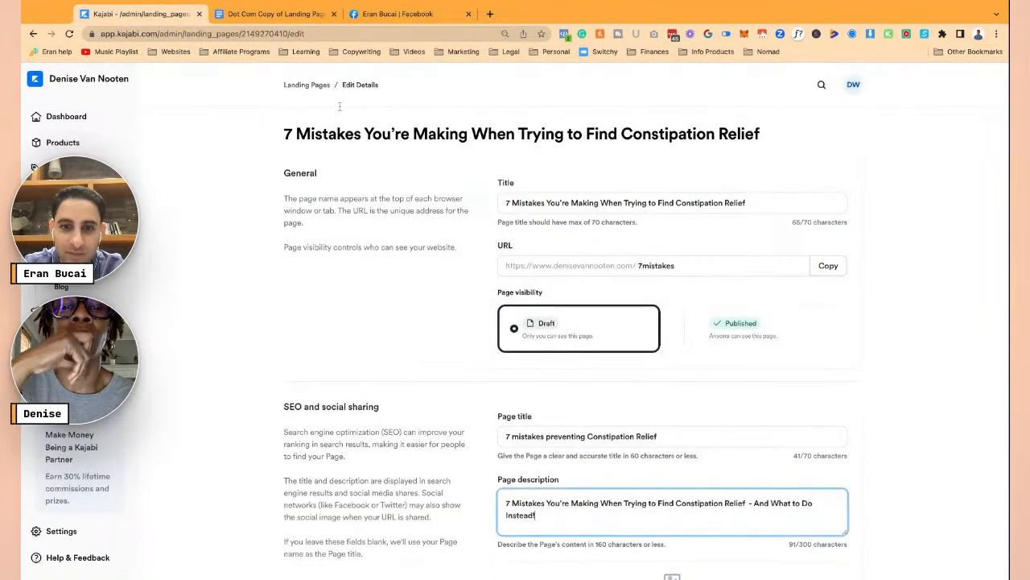
left_click(398, 14)
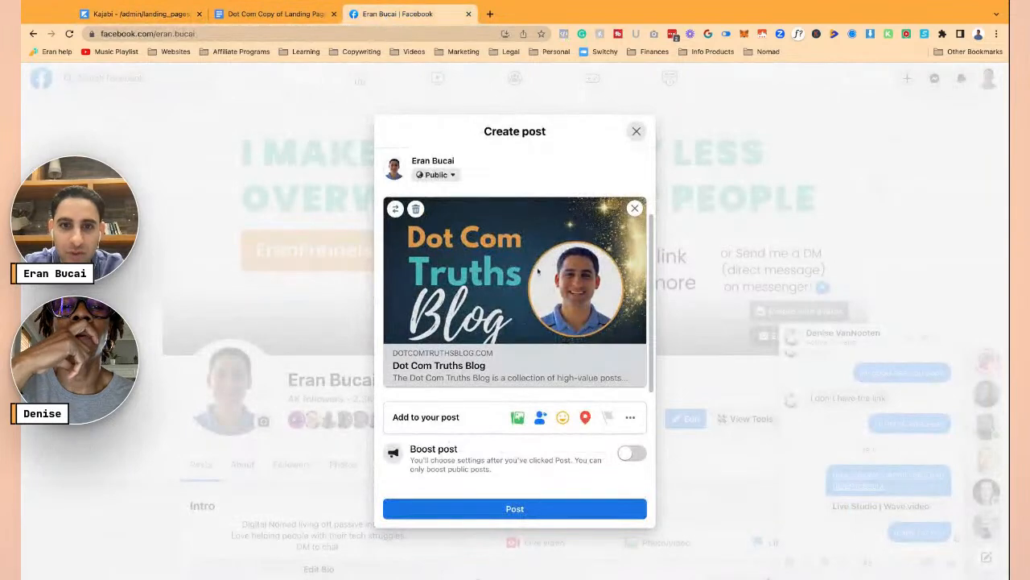
- Reload the Kajabi landing page settings and review the saved details
left_click(141, 14)
scroll(586, 340, "down", 2)
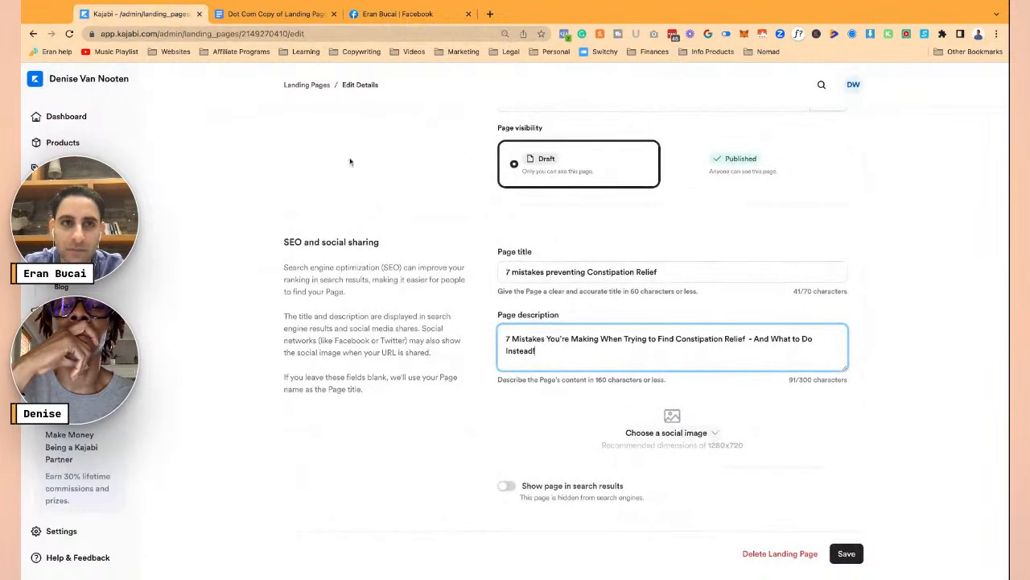
scroll(475, 288, "up", 2)
scroll(478, 292, "down", 2)
scroll(342, 146, "up", 2)
key("super+r")
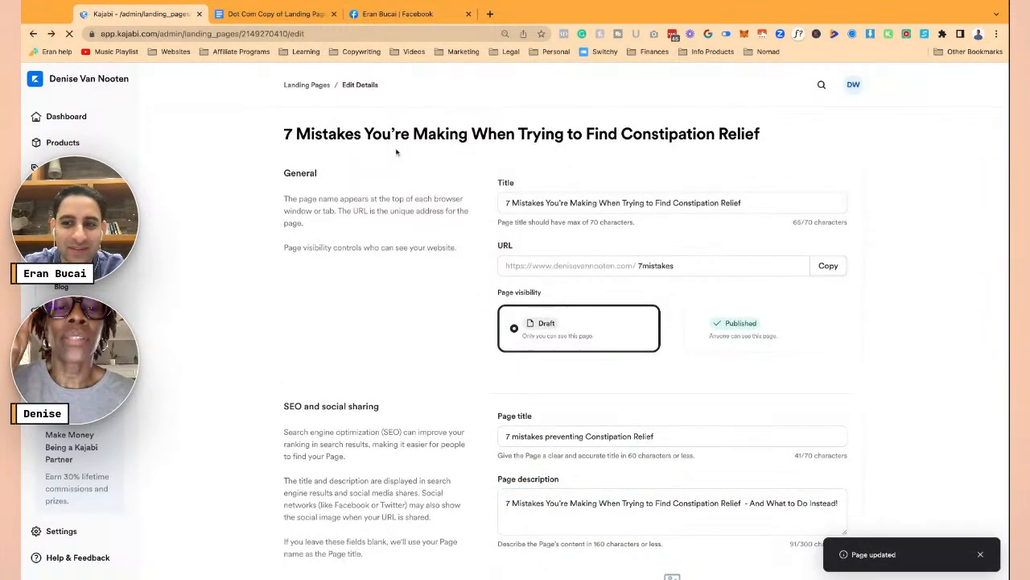
scroll(425, 232, "down", 2)
scroll(370, 193, "up", 2)
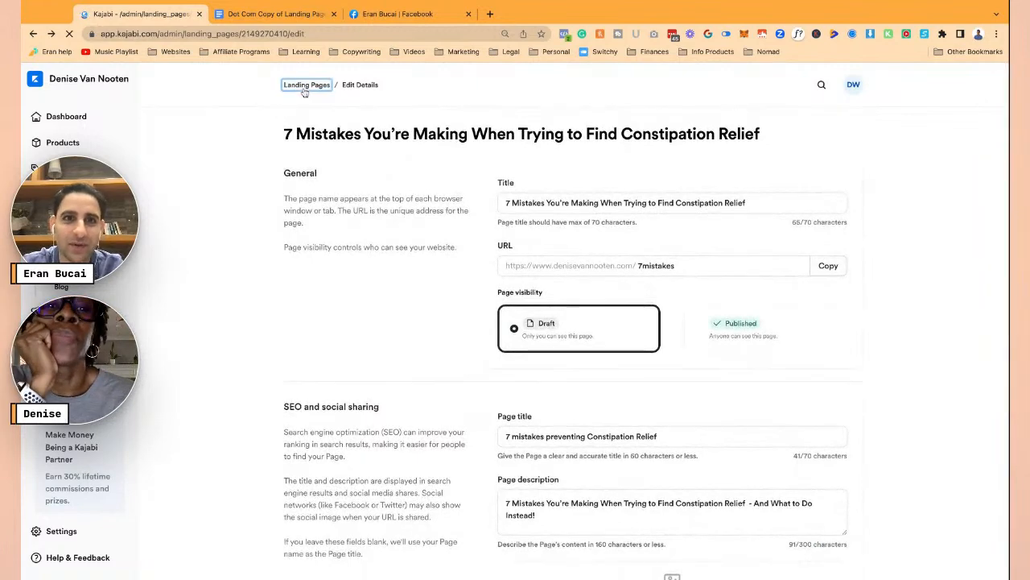
- Select the full 7 Mistakes headline in the landing page content Google Doc
left_click(269, 14)
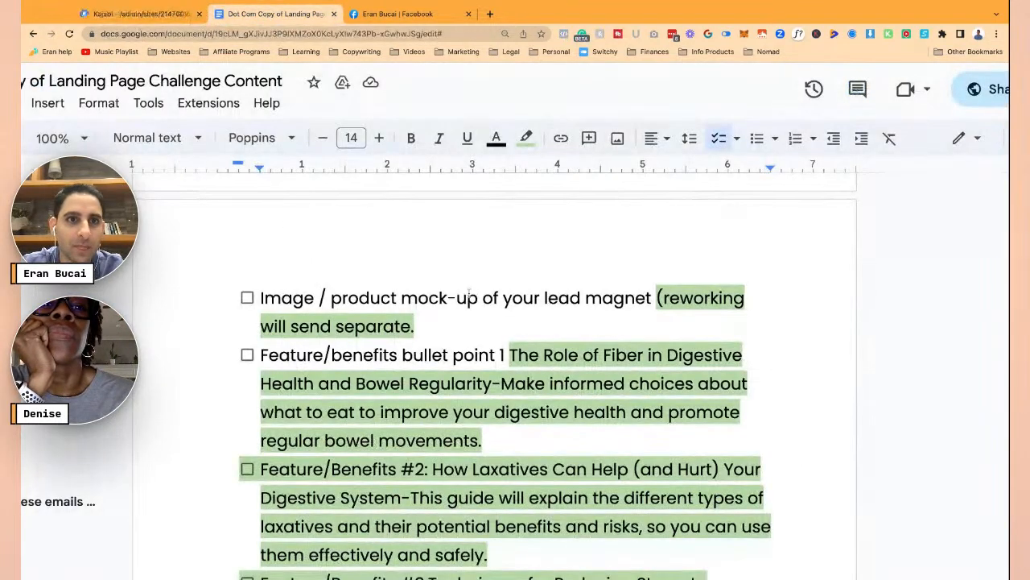
scroll(533, 368, "up", 3)
scroll(534, 369, "up", 1)
left_click(432, 286)
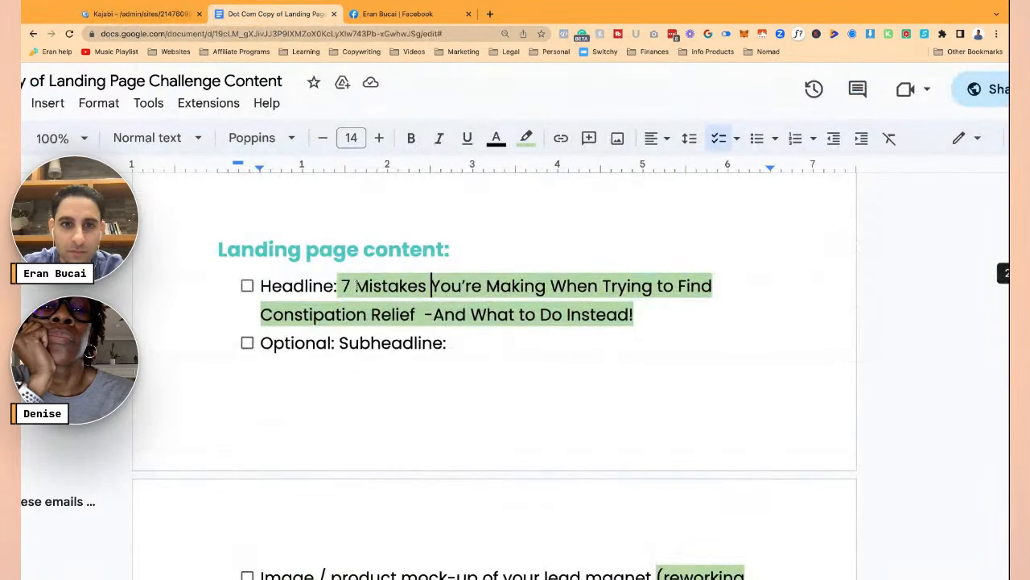
left_click_drag(341, 286, 633, 314)
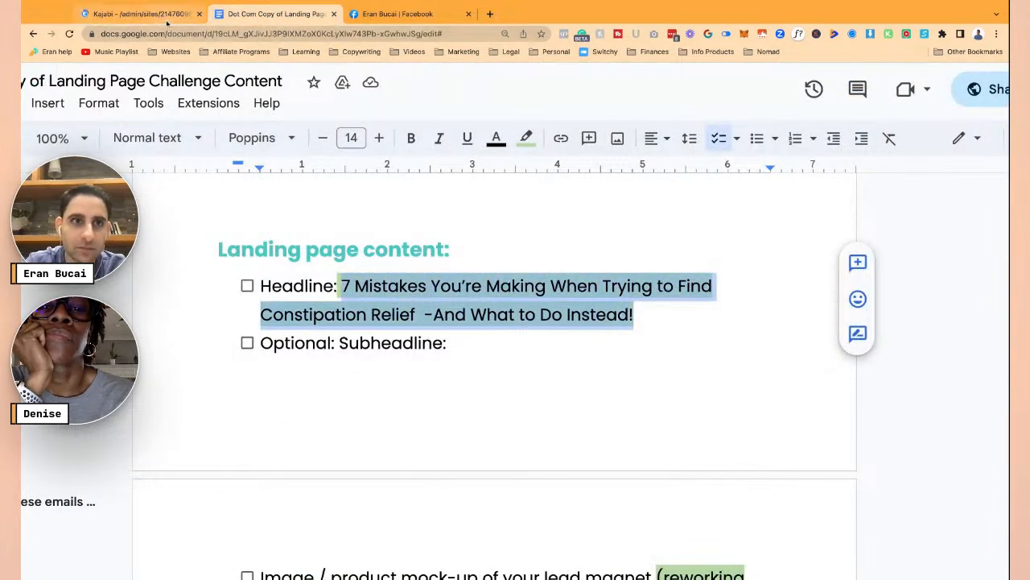
left_click(139, 14)
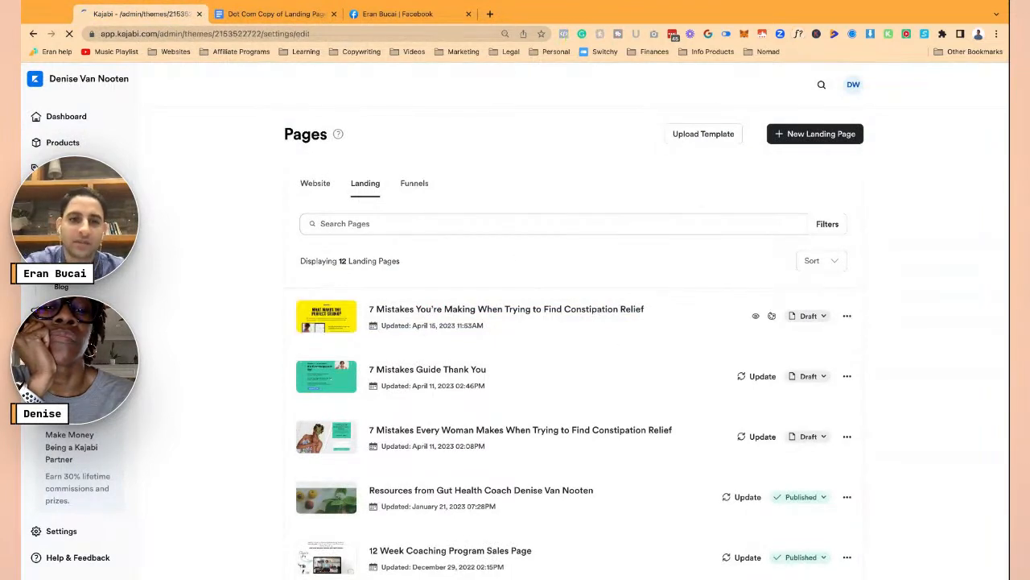
- Open the 7 Mistakes landing page in the page editor and reload the editor
left_click(599, 313)
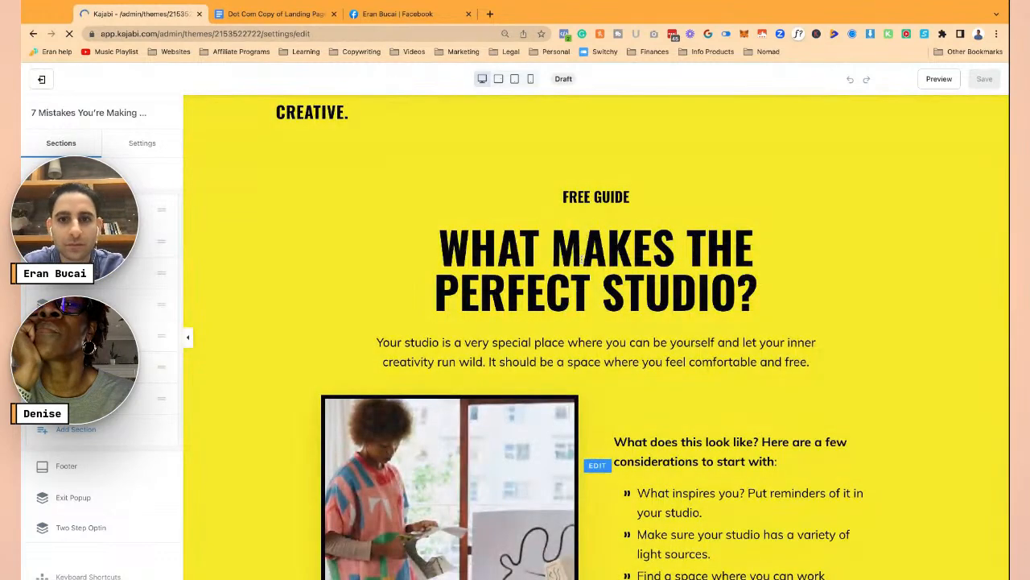
left_click(597, 466)
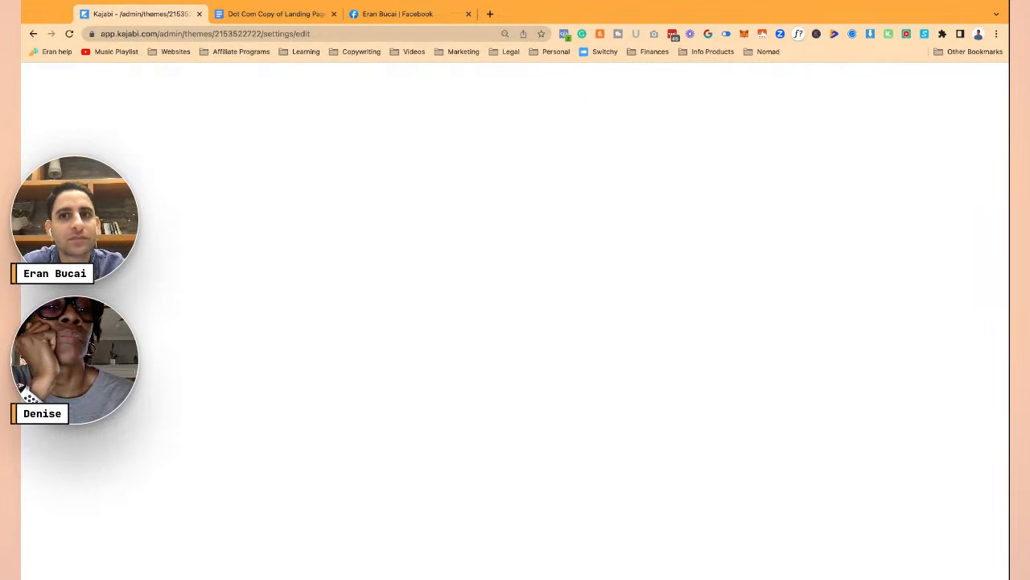
left_click(69, 34)
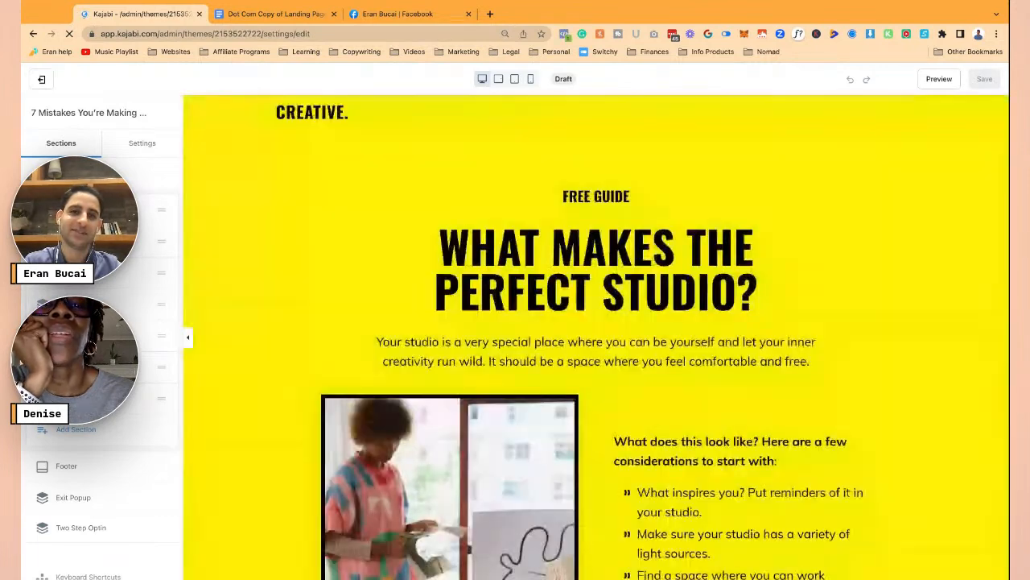
- Paste the new '7 Mistakes… - And What to Do Instead!' headline and fix the dash spacing
left_click(512, 272)
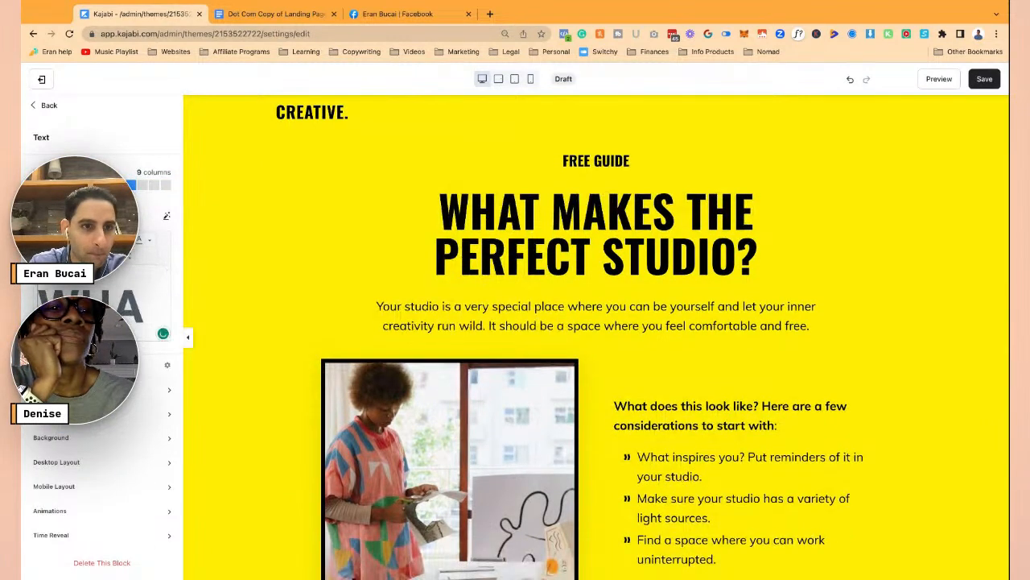
mouse_move(97, 322)
left_mouse_down()
mouse_move(97, 345)
mouse_move(97, 322)
left_mouse_up()
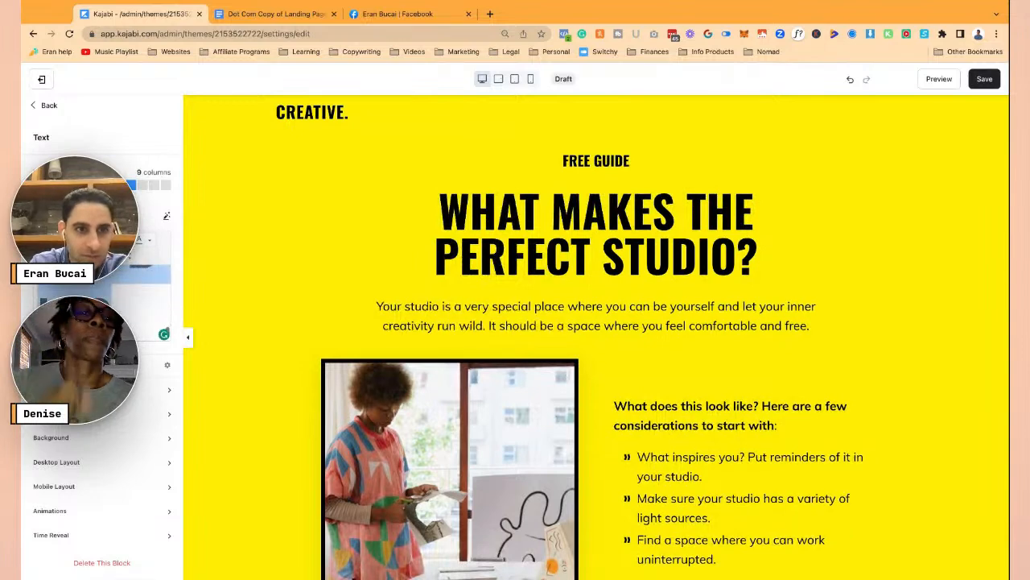
key("super+v")
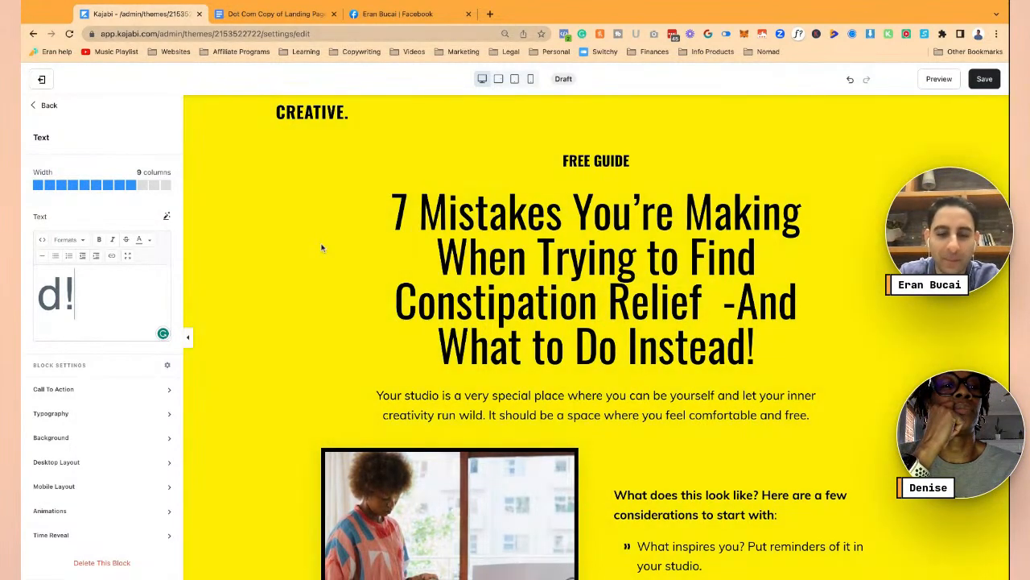
scroll(123, 304, "up", 5)
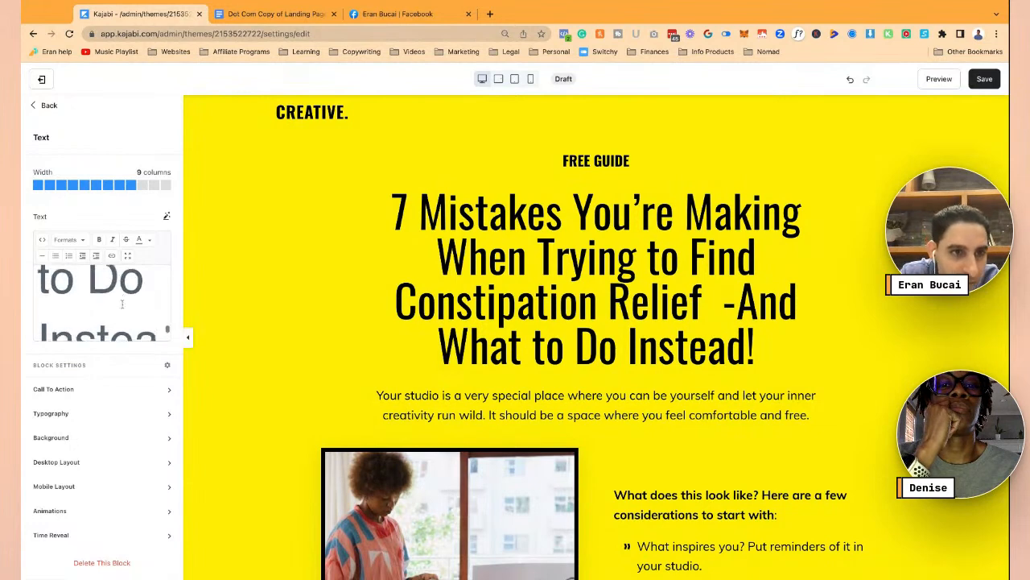
scroll(122, 304, "up", 2)
left_click(50, 312)
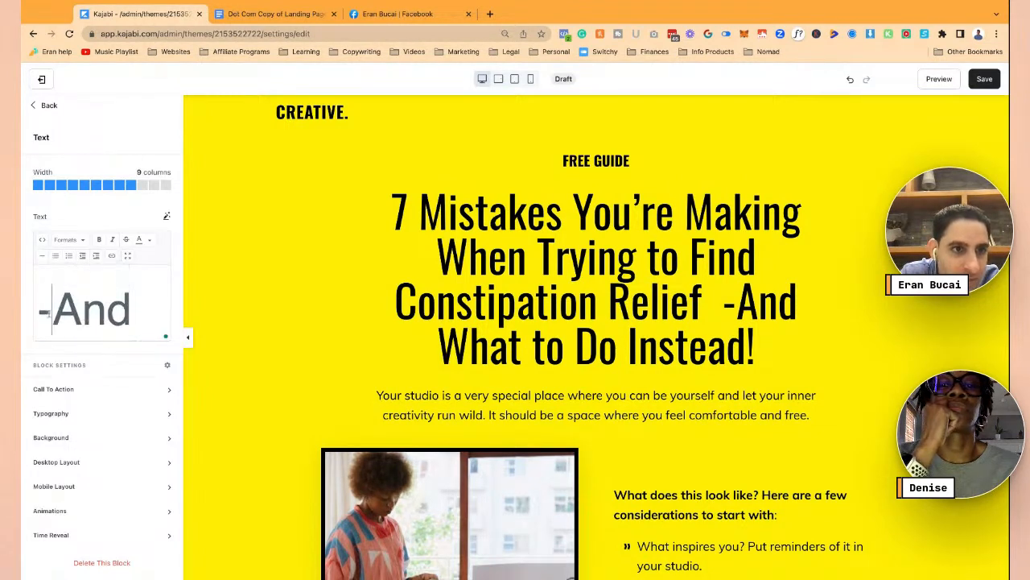
key("Left")
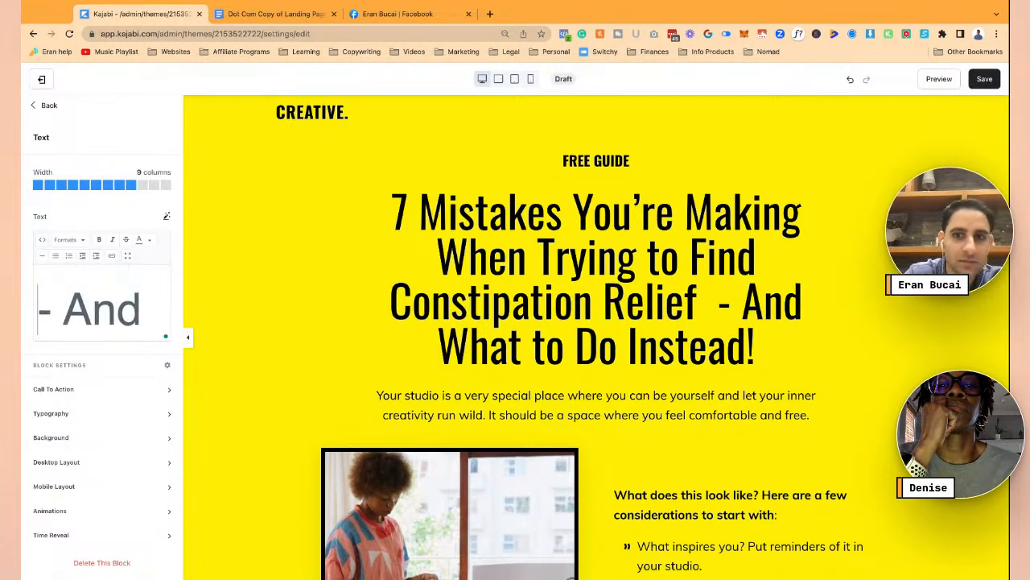
key("BackSpace")
key("BackSpace")
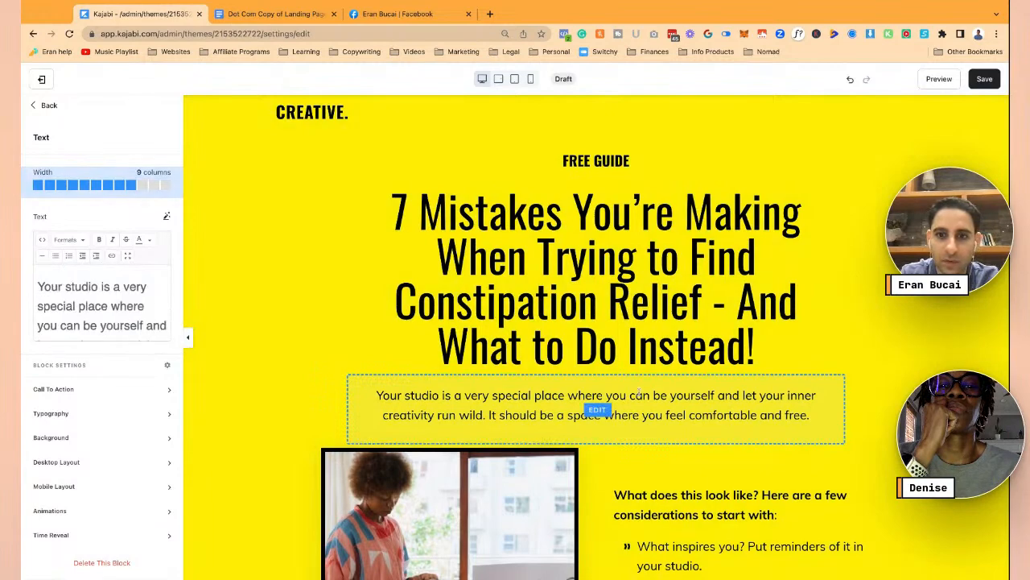
- Select the considerations text block and select the Fiber bullet text in the Google Doc
scroll(563, 403, "down", 3)
left_click(497, 412)
scroll(497, 411, "down", 2)
left_click(724, 354)
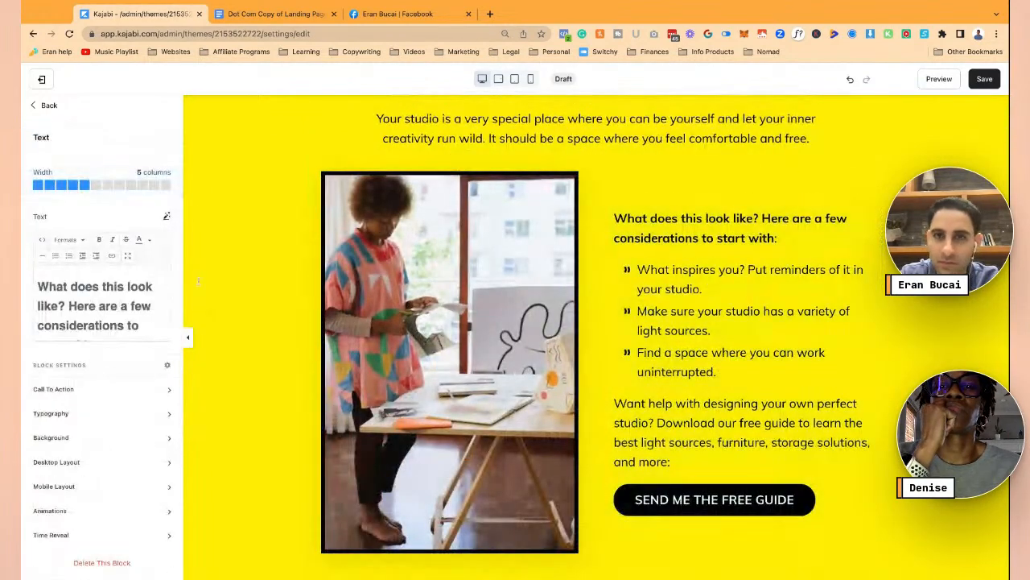
left_click(282, 14)
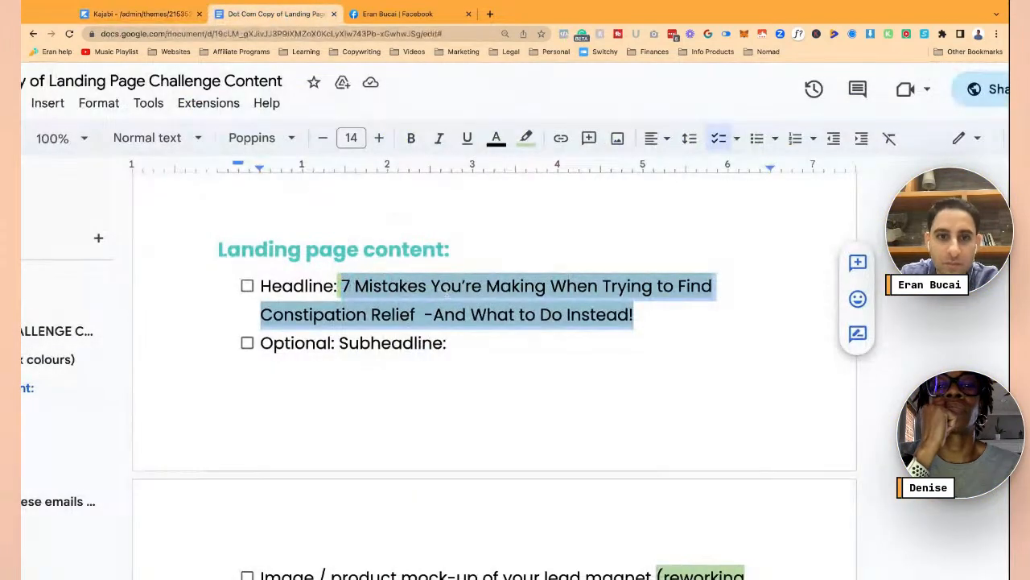
scroll(447, 292, "down", 3)
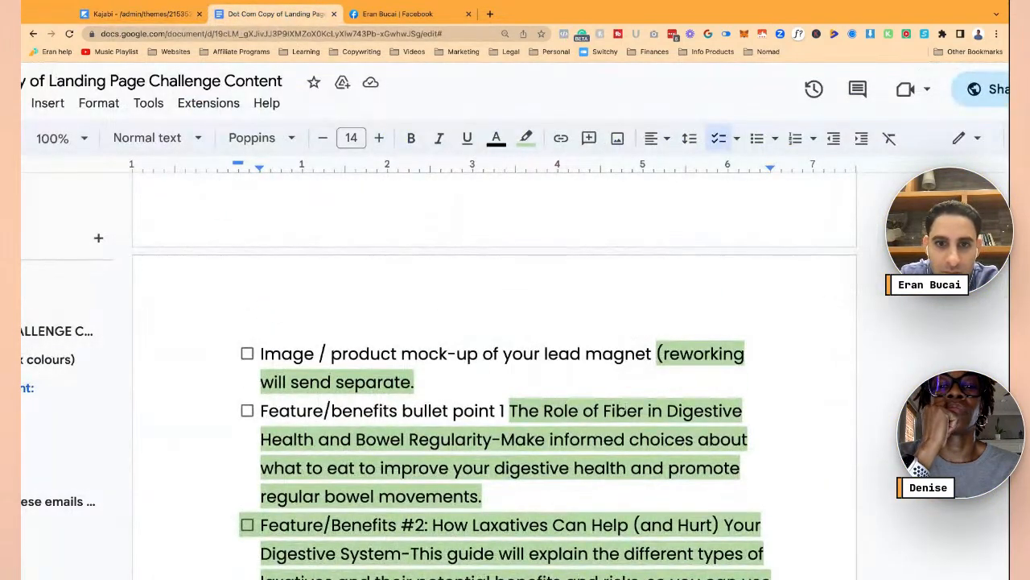
scroll(644, 362, "down", 1)
left_click_drag(510, 323, 515, 353)
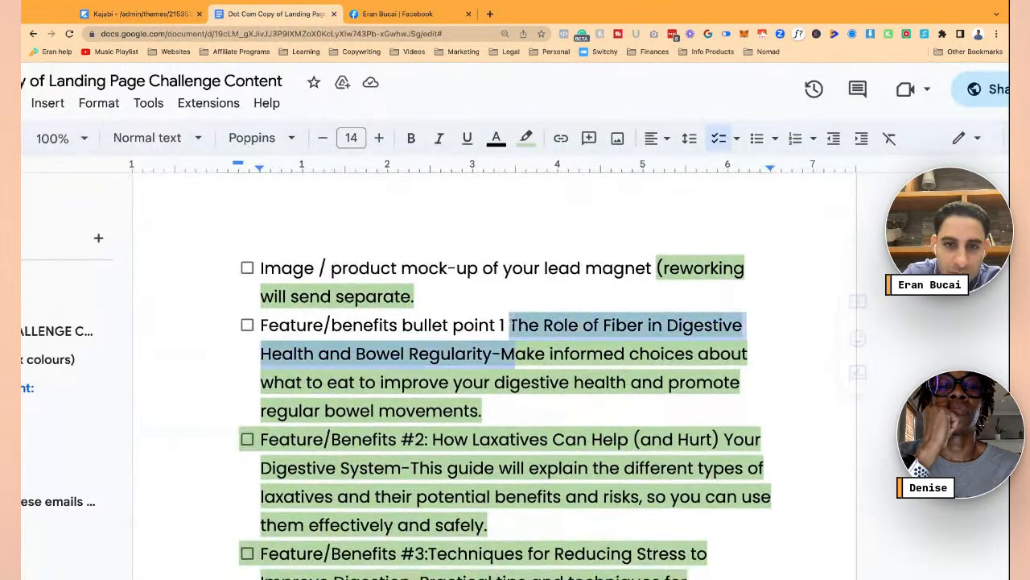
key("shift+Down")
key("shift+Down")
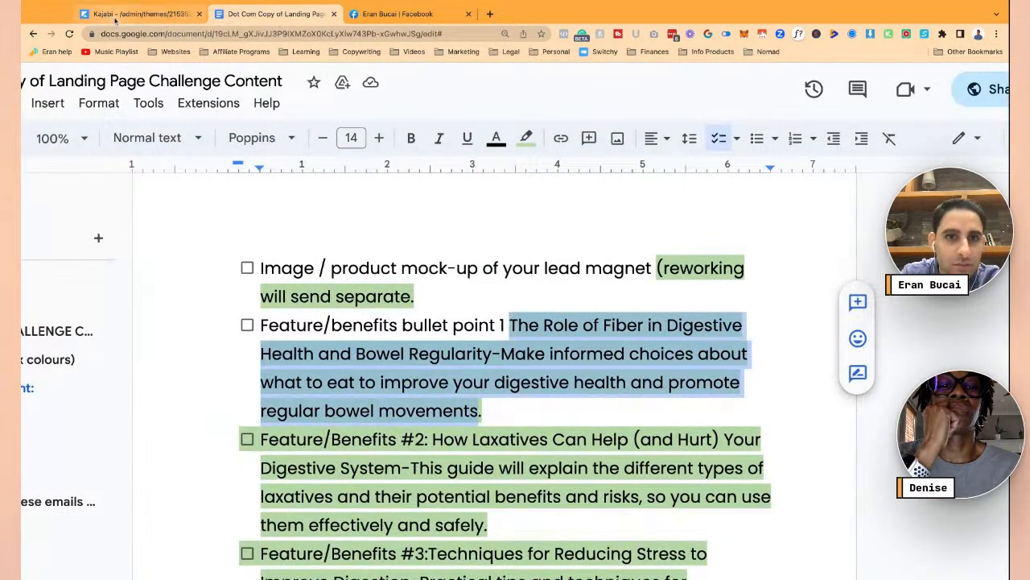
- Paste the Role of Fiber in Digestive Health bullet over the first placeholder bullet
left_click(117, 15)
scroll(99, 302, "down", 1)
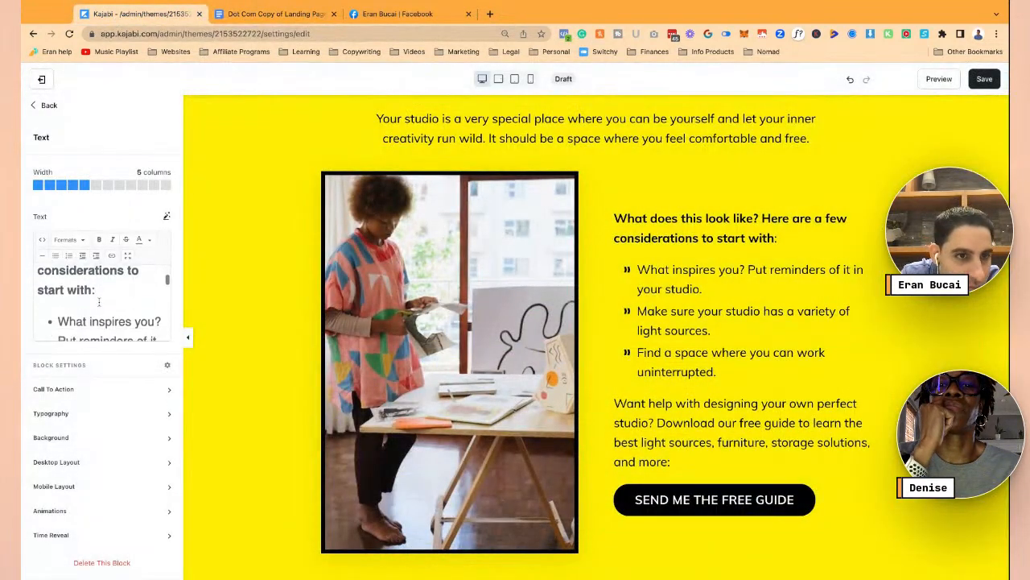
left_click(90, 303)
key("shift+Down")
key("shift+Down")
key("shift+Down")
key("shift+Up")
scroll(100, 303, "down", 1)
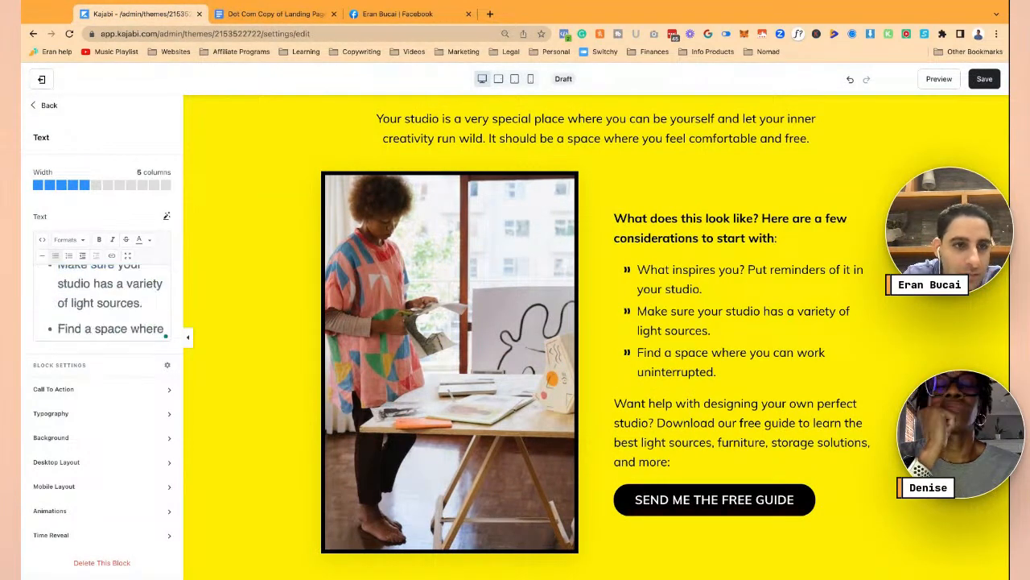
key("super+v")
- Delete the leftover old words so the bullet ends with 'bowel movements.'
scroll(98, 306, "up", 3)
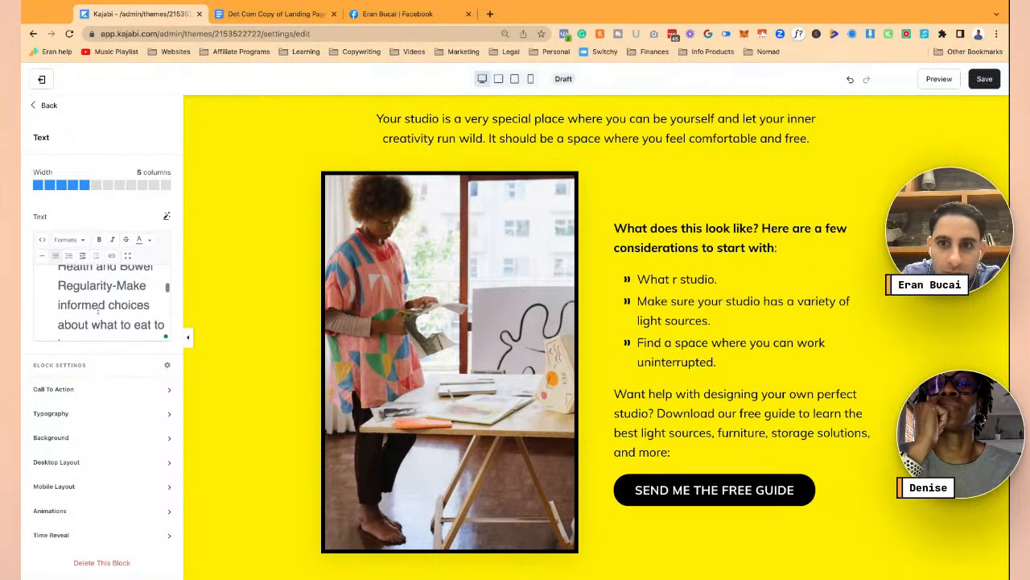
scroll(128, 293, "up", 5)
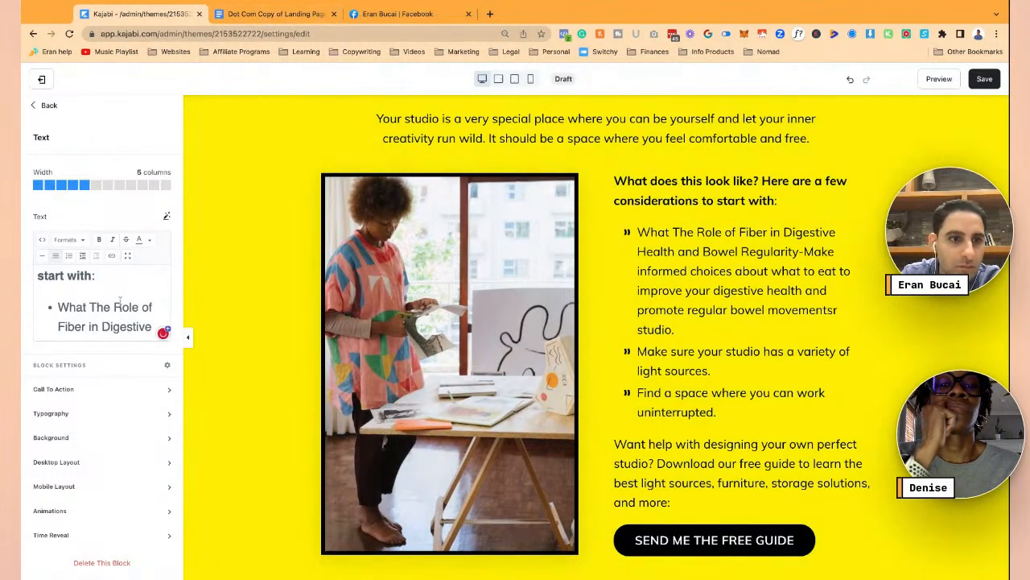
key("BackSpace")
key("BackSpace")
key("BackSpace")
key("BackSpace")
key("BackSpace")
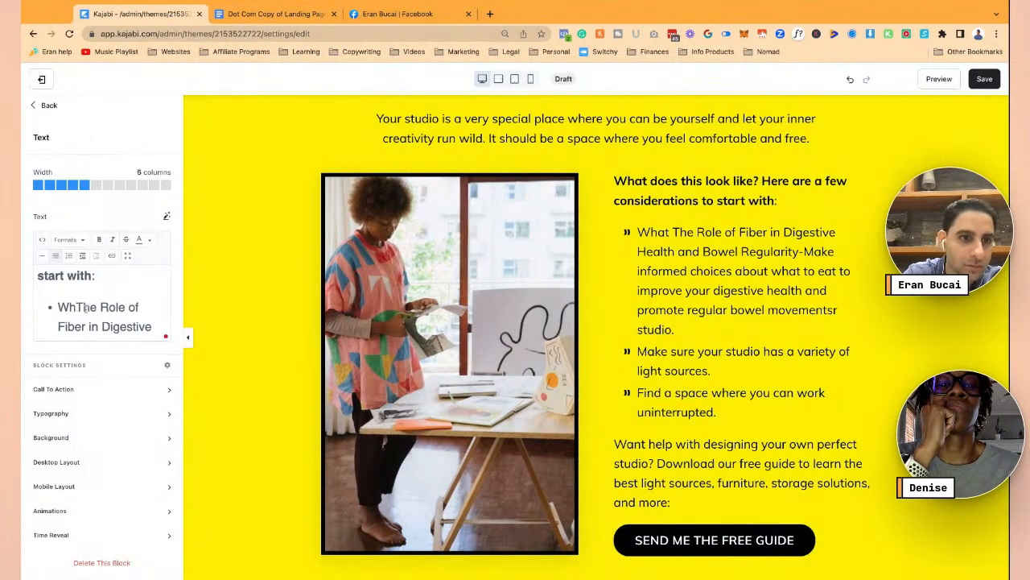
scroll(102, 277, "down", 1)
scroll(101, 278, "down", 3)
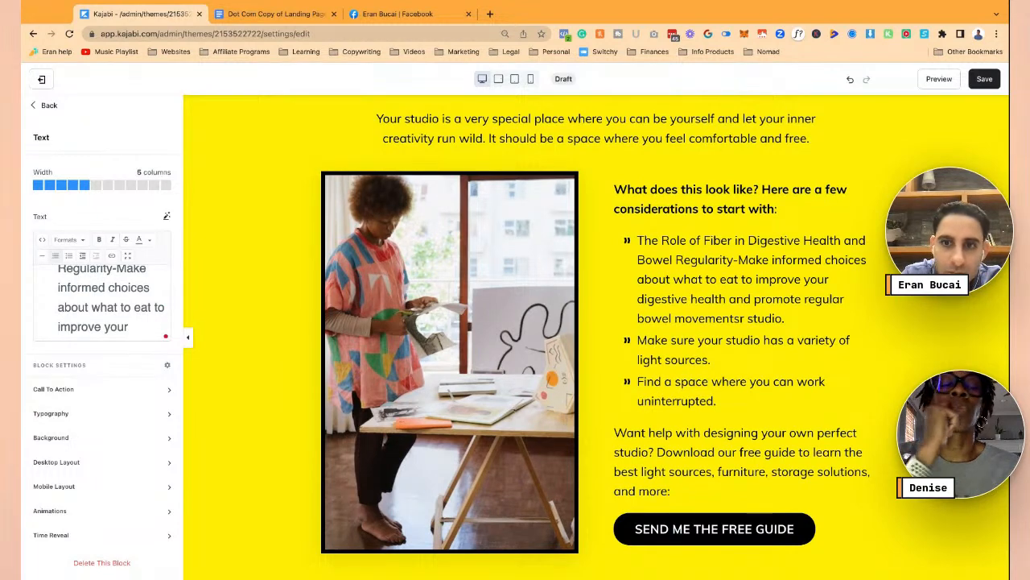
scroll(118, 299, "down", 3)
scroll(118, 300, "down", 1)
mouse_move(153, 309)
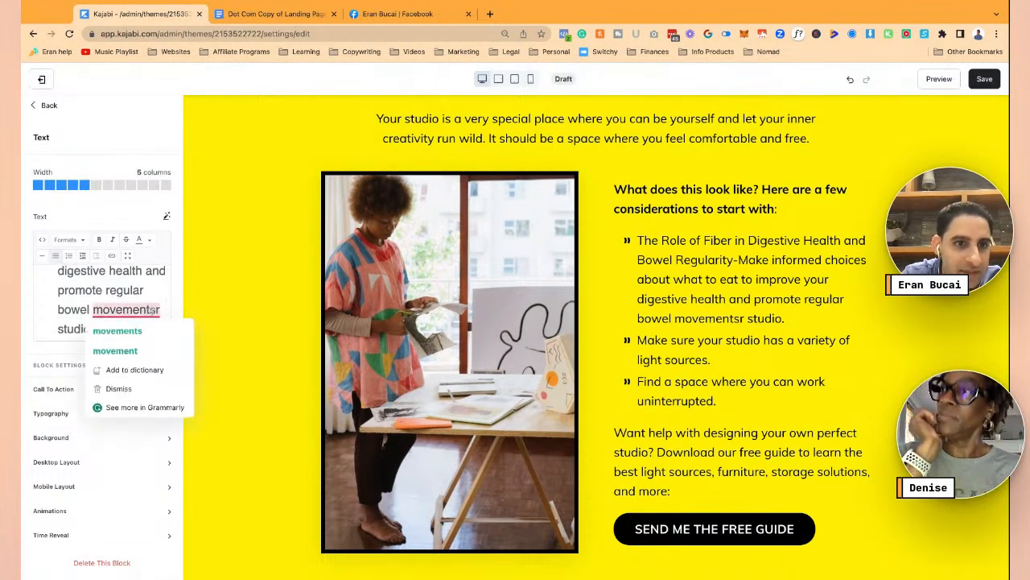
key("BackSpace")
key("BackSpace")
key("BackSpace")
key("BackSpace")
key("BackSpace")
key("BackSpace")
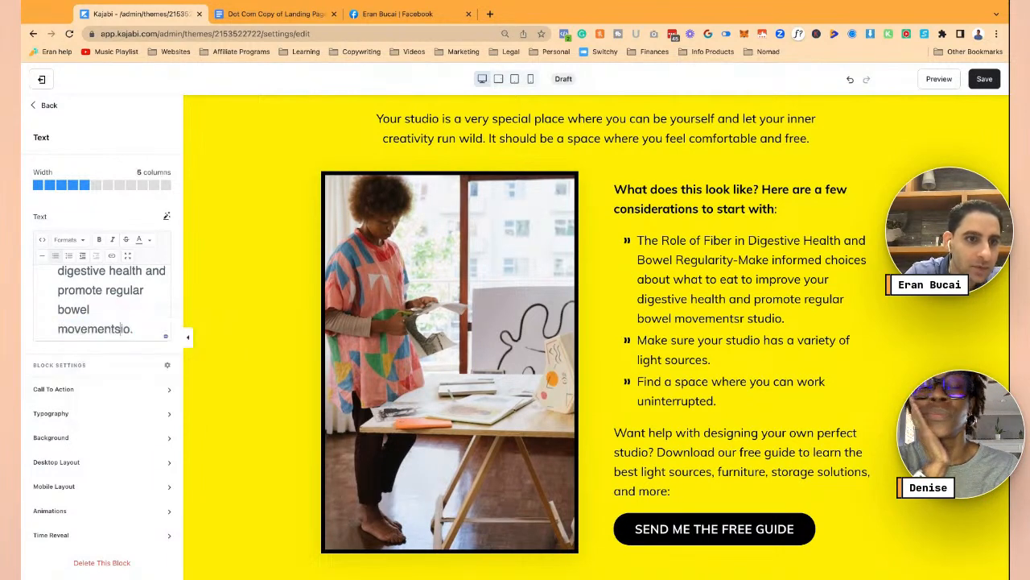
key("Delete")
key("Delete")
scroll(112, 305, "down", 2)
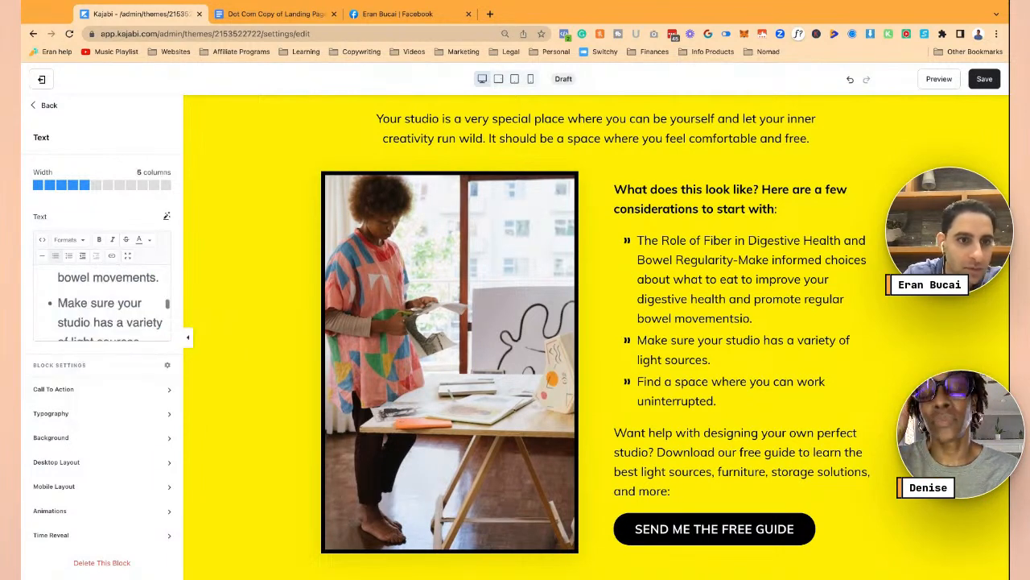
- Replace the second placeholder bullet with the laxatives benefits and risks text from the doc
left_click(321, 11)
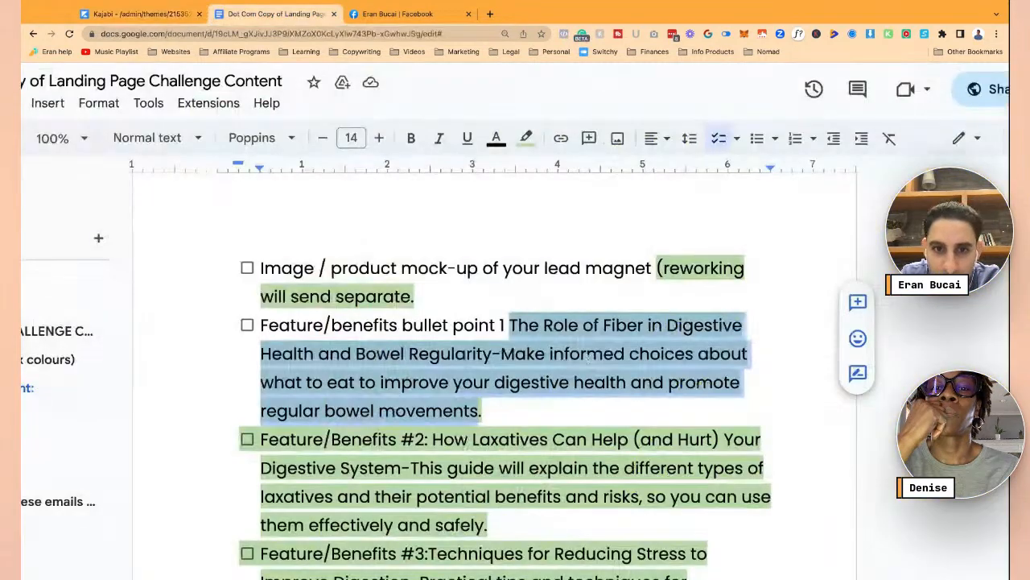
scroll(441, 359, "down", 2)
double_click(434, 357)
key("ctrl+shift+Down")
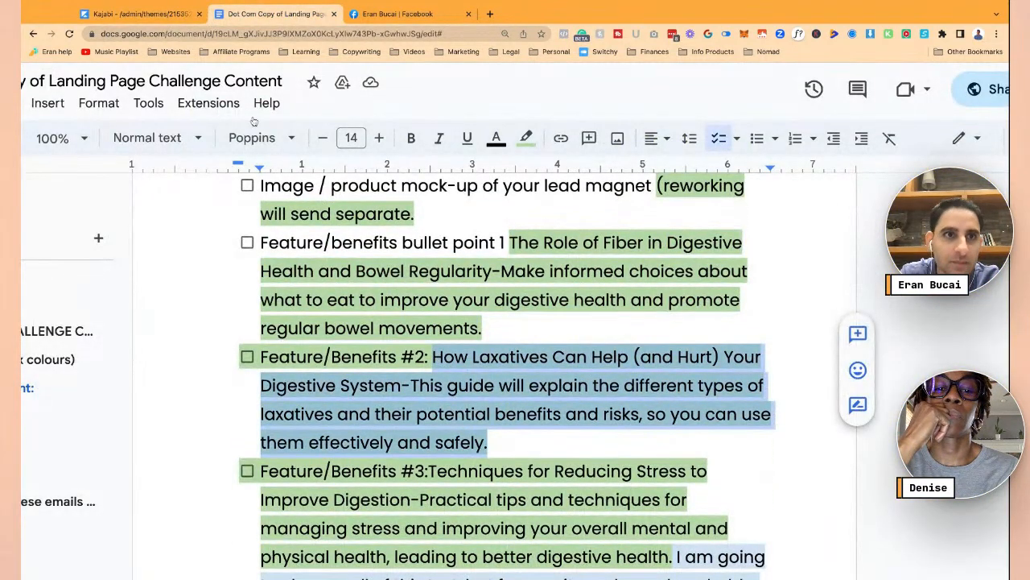
left_click(137, 14)
scroll(101, 303, "down", 1)
left_click_drag(58, 282, 145, 330)
key("ctrl+v")
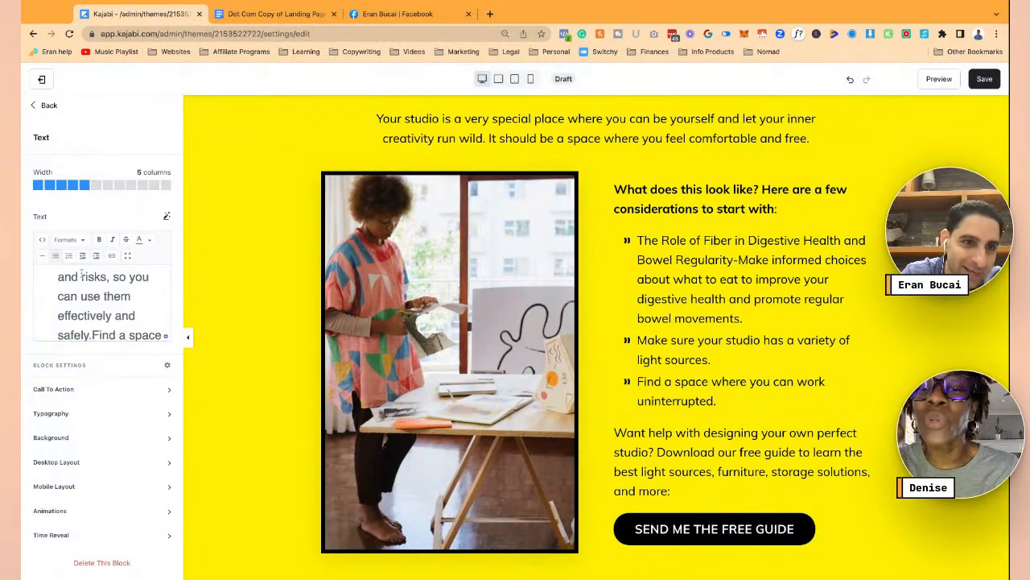
key("Return")
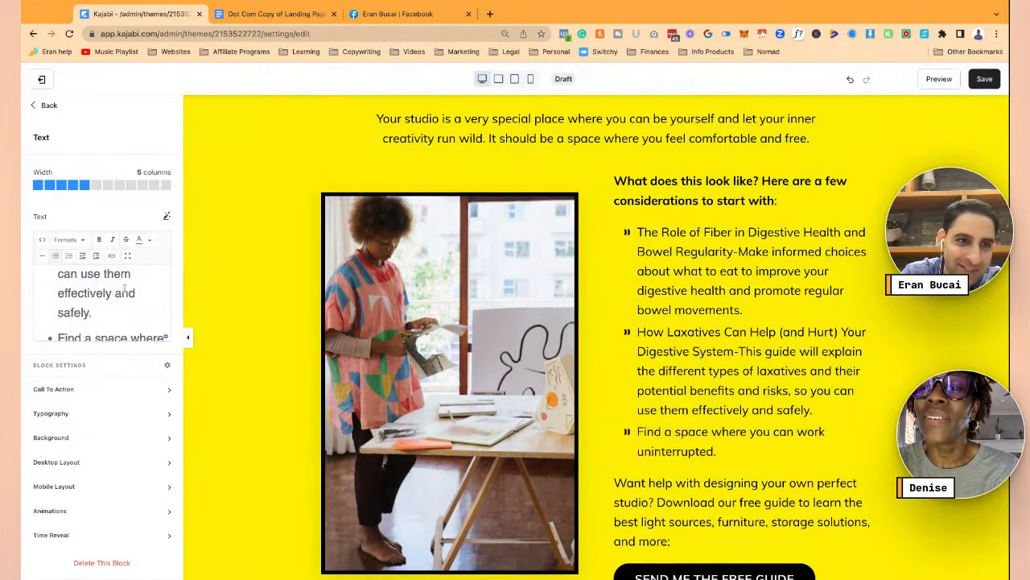
- Replace the last placeholder bullet with the stress-reduction techniques text from the doc
left_click(262, 13)
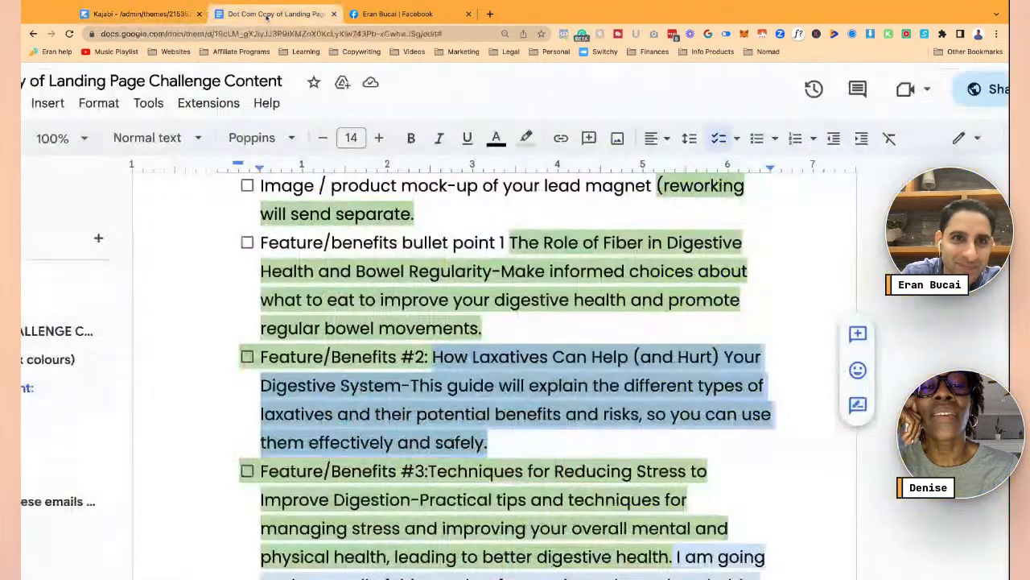
scroll(507, 371, "down", 2)
mouse_move(429, 381)
left_mouse_down()
mouse_move(471, 384)
mouse_move(628, 468)
mouse_move(672, 468)
left_mouse_up()
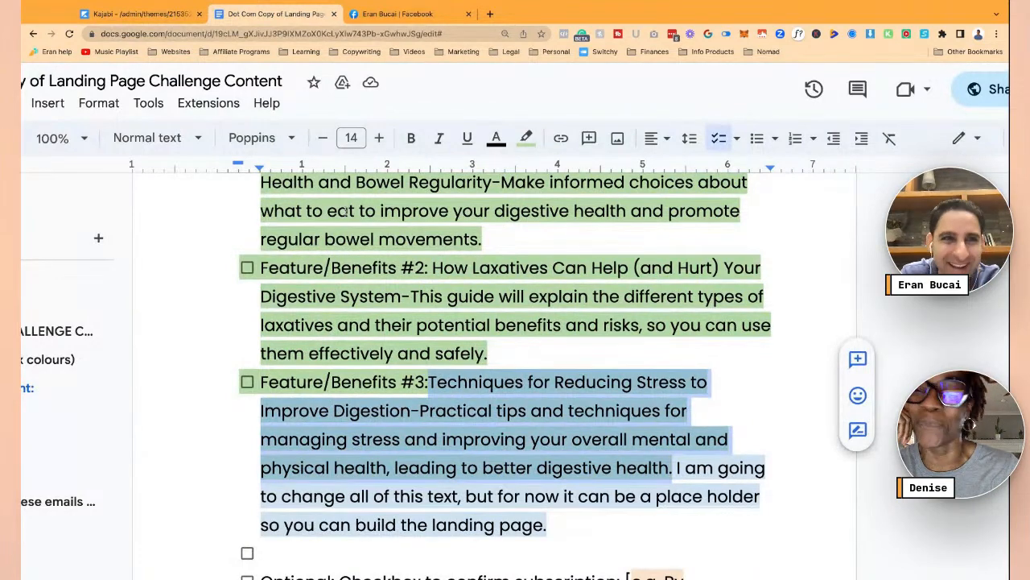
left_click(137, 14)
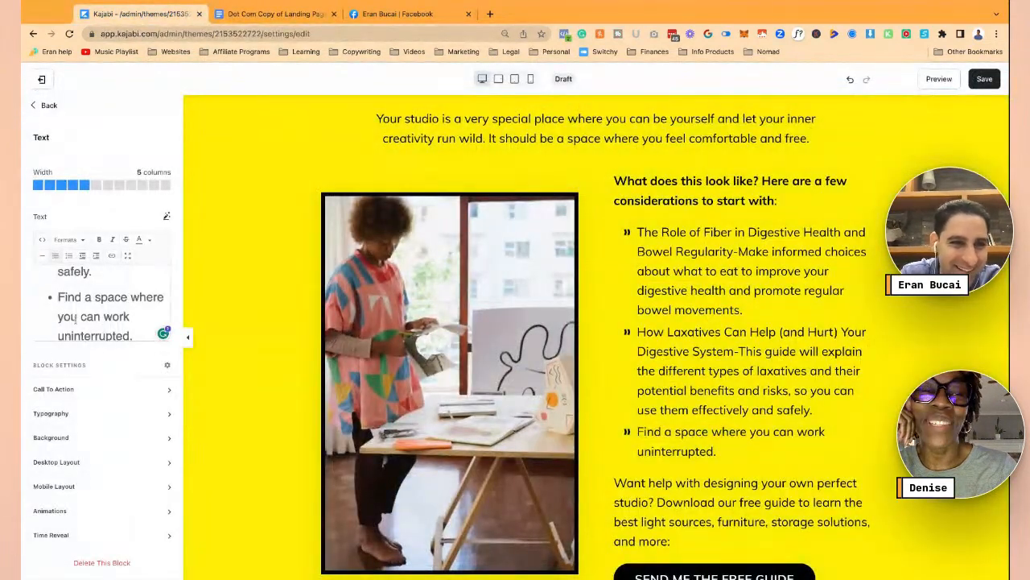
scroll(74, 320, "down", 1)
left_click_drag(57, 273, 134, 303)
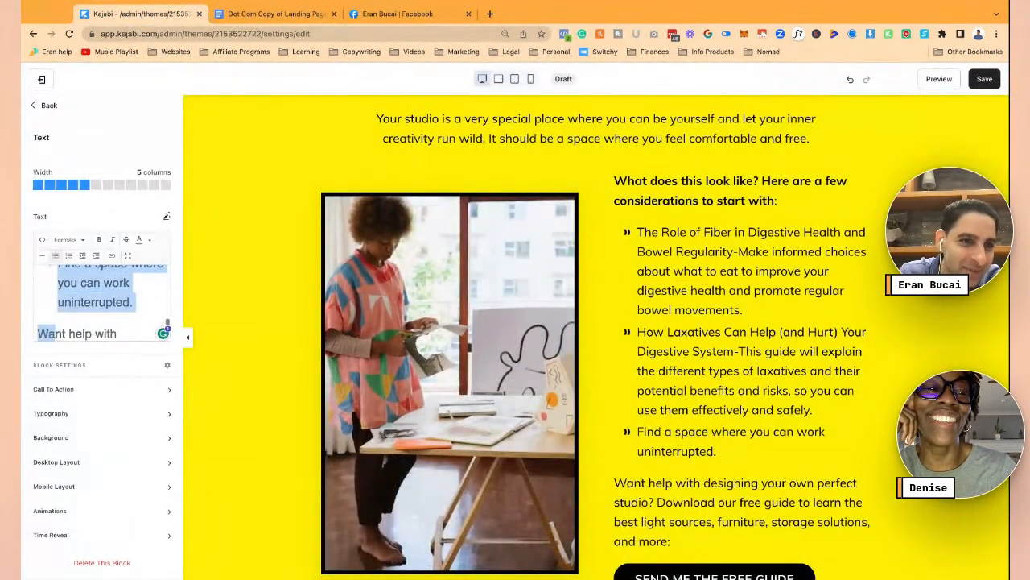
key("ctrl+v")
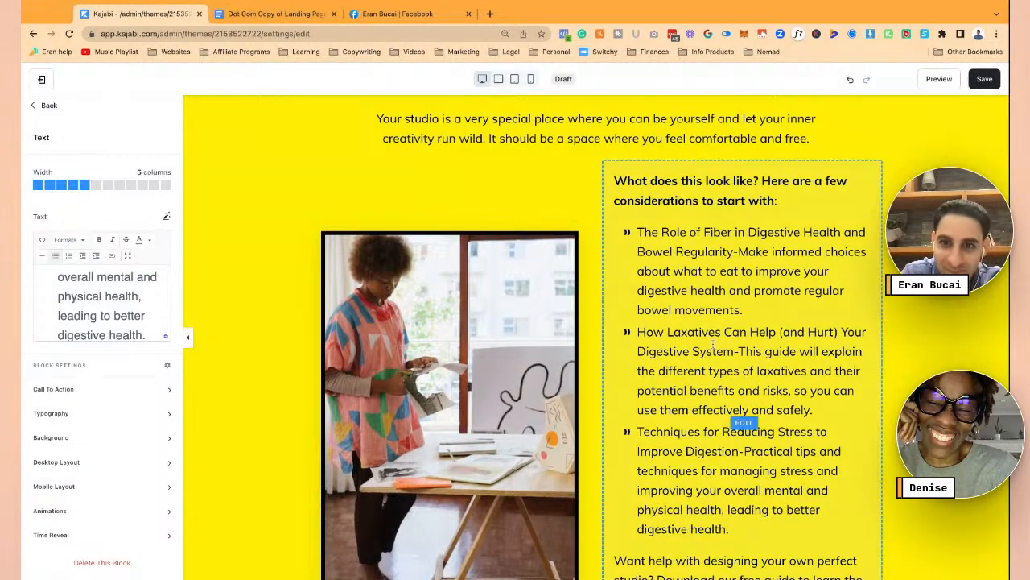
- Delete the 'Want help with designing' paragraph and its leftover empty line
scroll(600, 322, "down", 3)
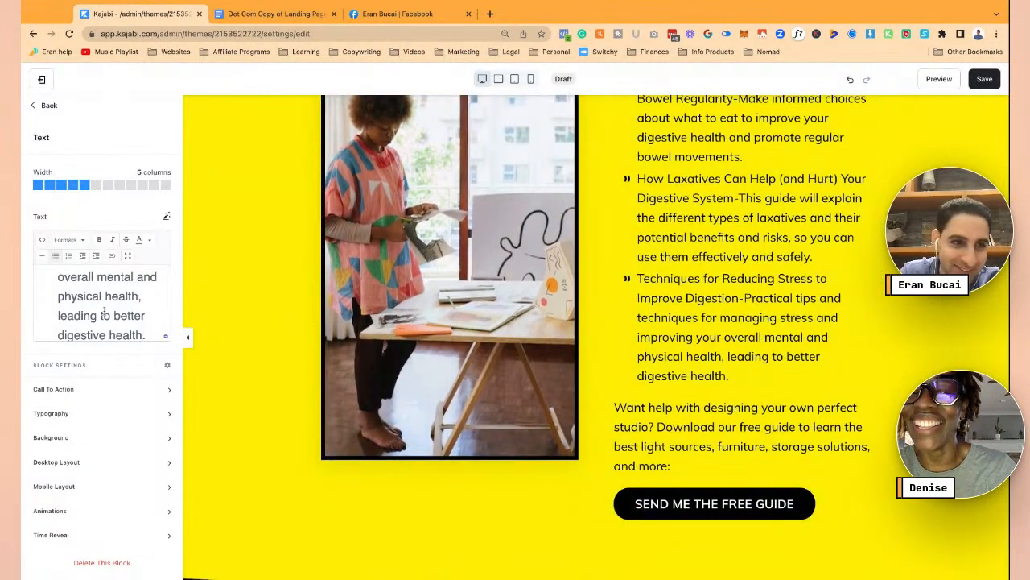
scroll(104, 311, "down", 2)
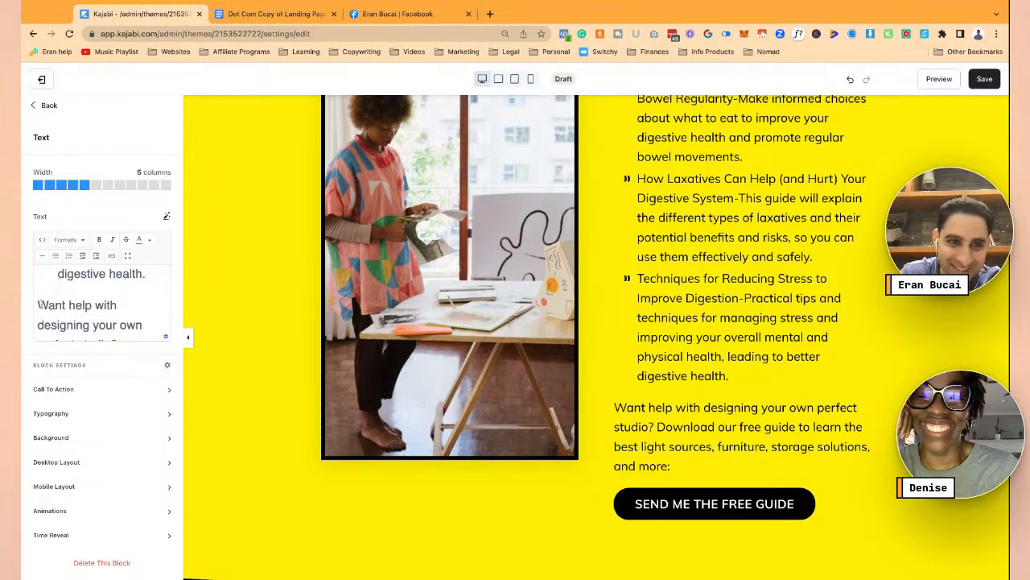
left_click_drag(38, 305, 153, 342)
key("BackSpace")
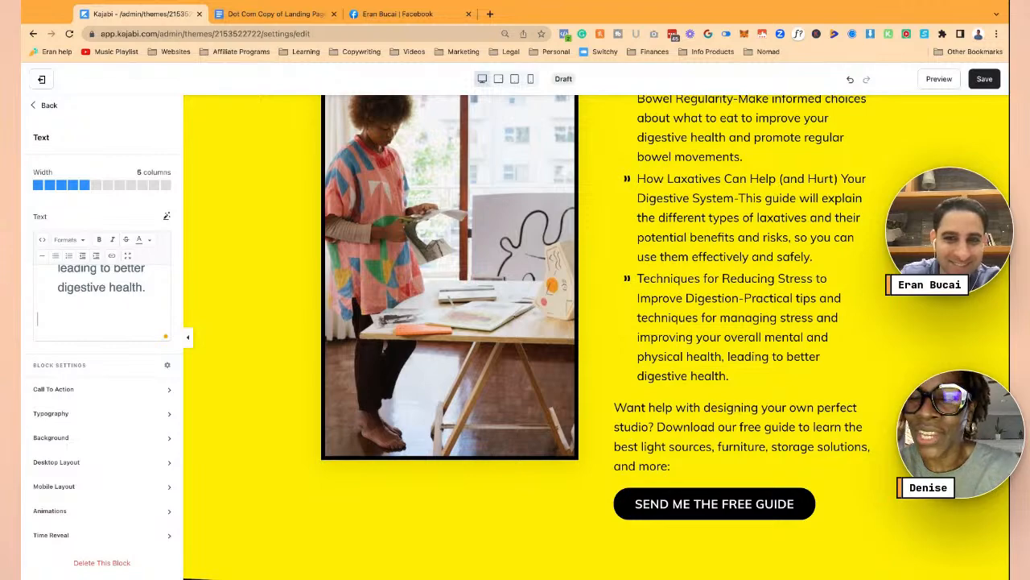
key("BackSpace")
scroll(612, 349, "up", 4)
left_click(591, 405)
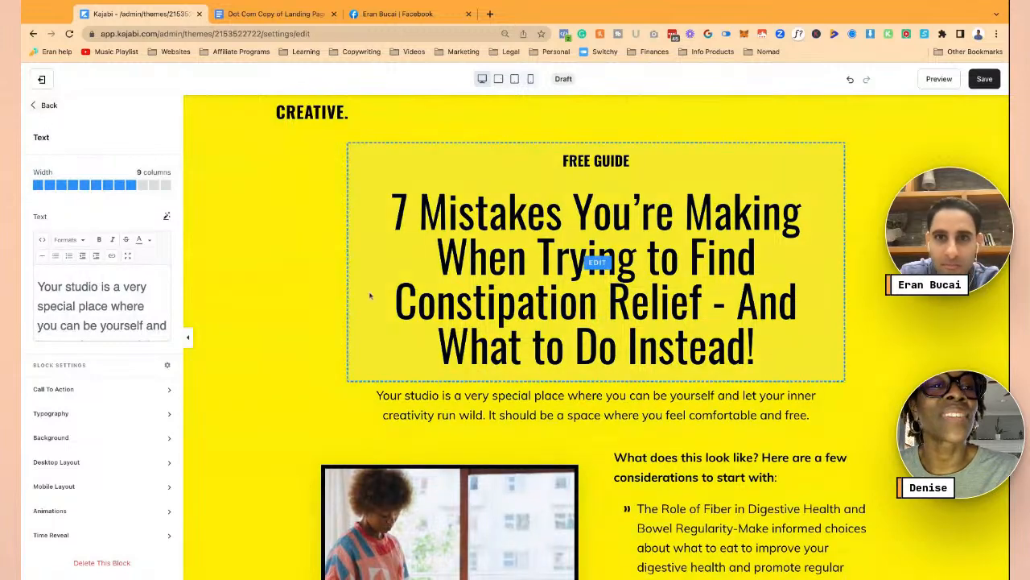
- Replace the call-to-action button text SEND ME THE FREE GUIDE with 'GET THE GUIDE'
scroll(340, 294, "down", 3)
scroll(339, 295, "down", 10)
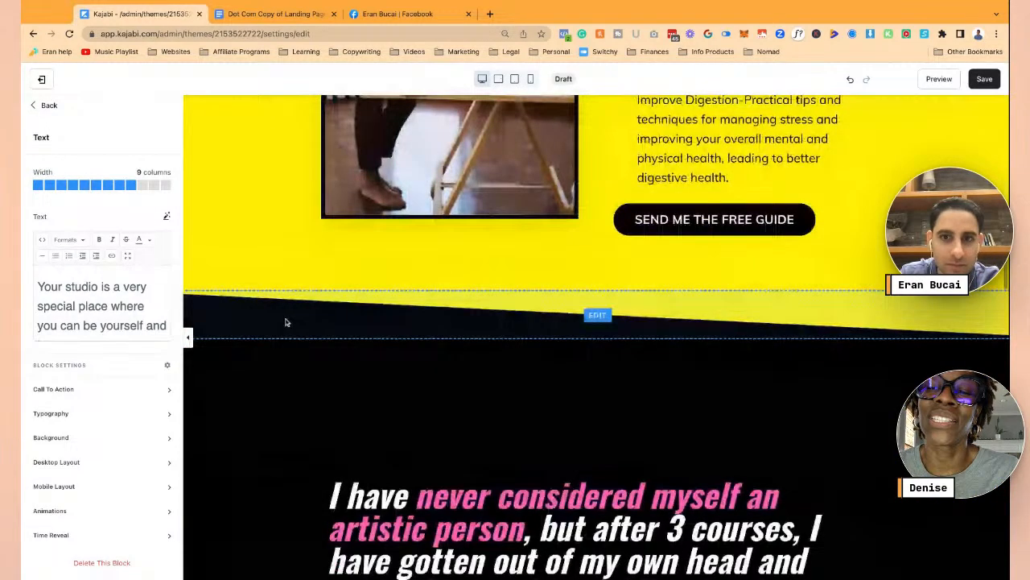
scroll(405, 423, "up", 5)
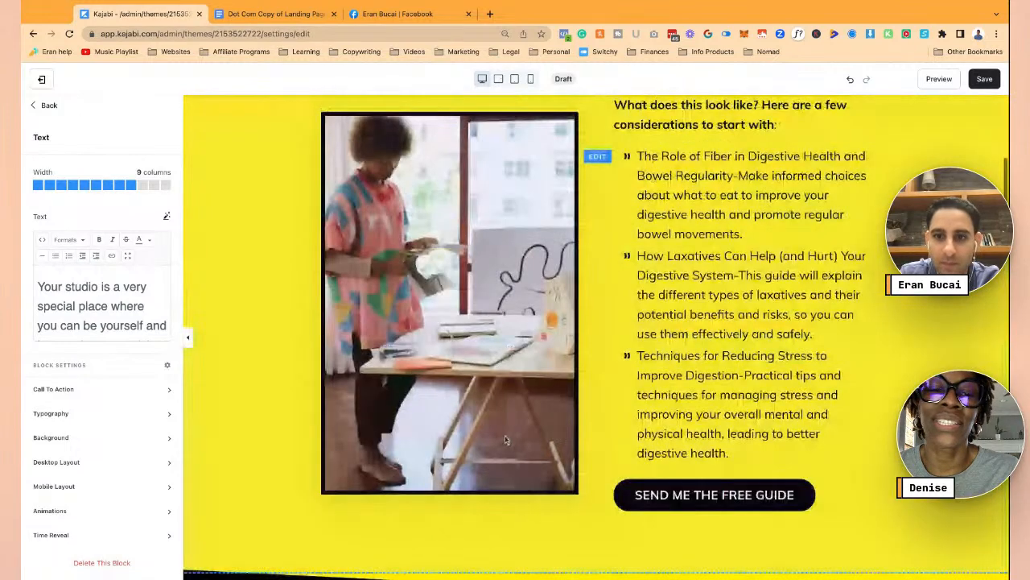
left_click(694, 505)
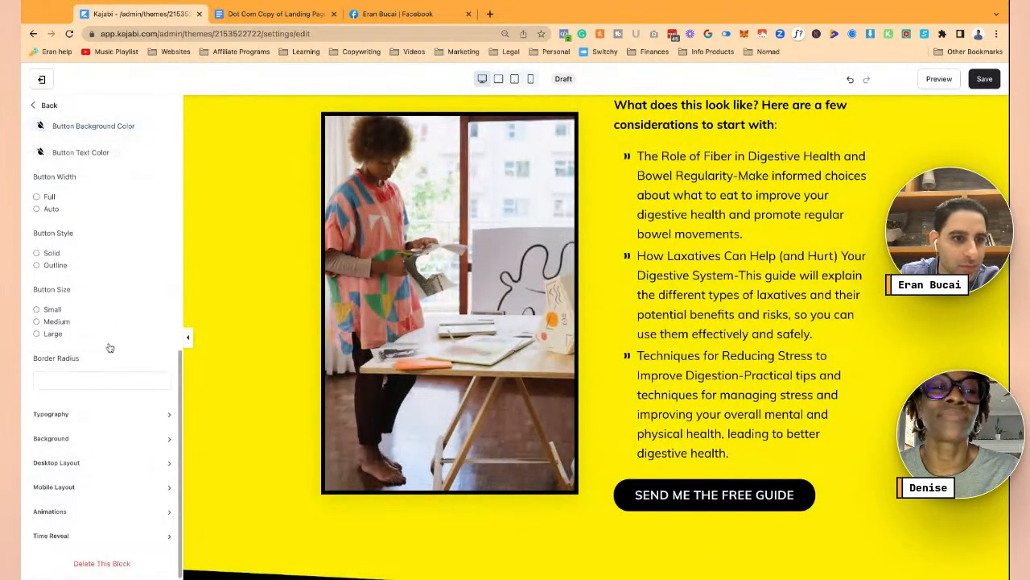
scroll(110, 325, "up", 10)
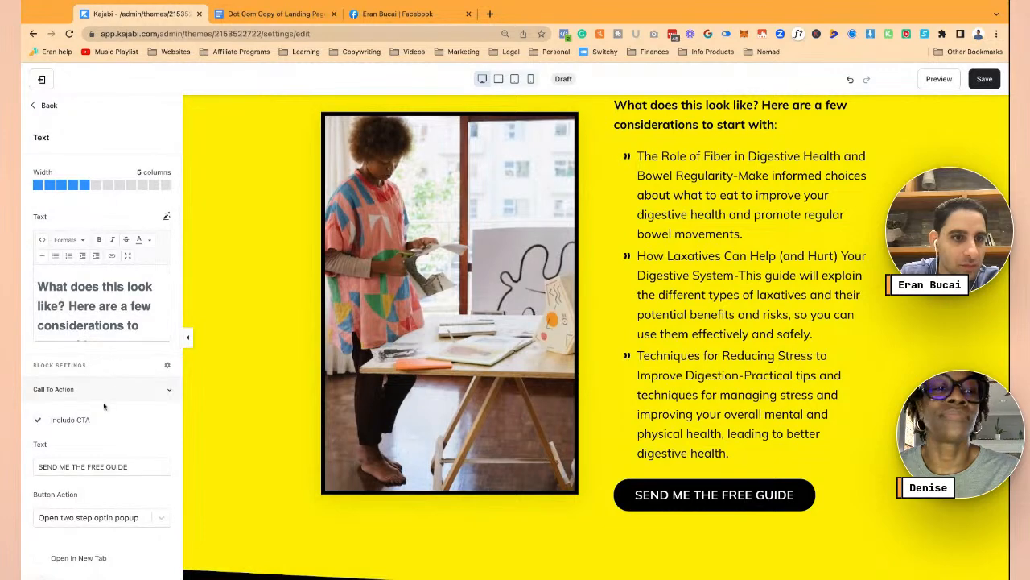
scroll(110, 401, "down", 3)
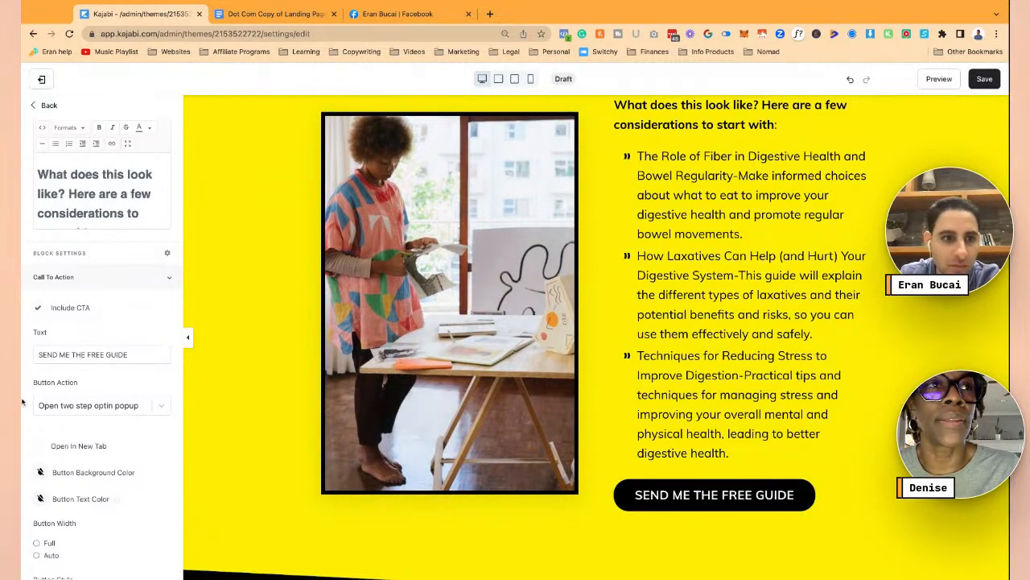
left_click(73, 354)
key("super+a")
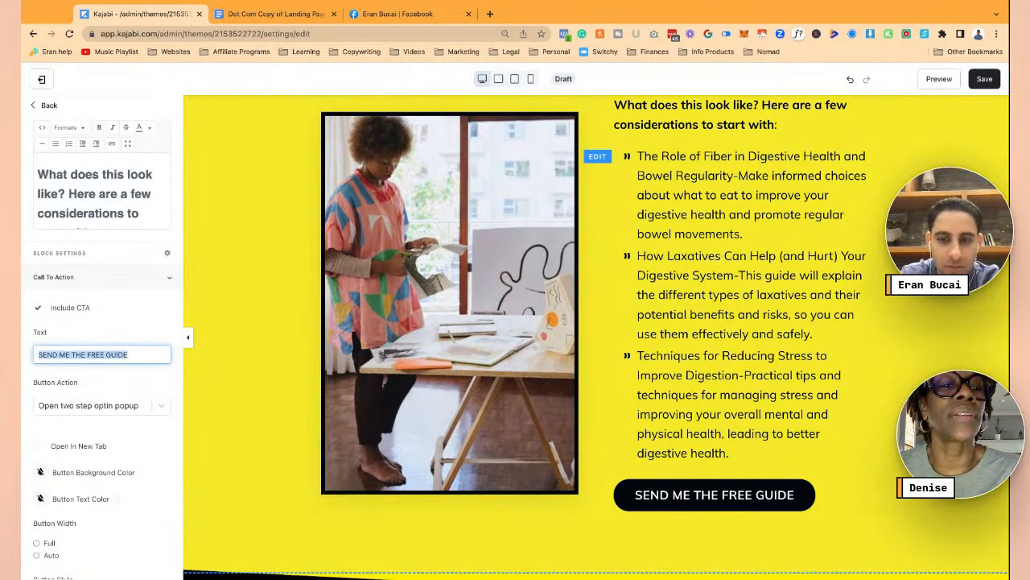
type("GET TH")
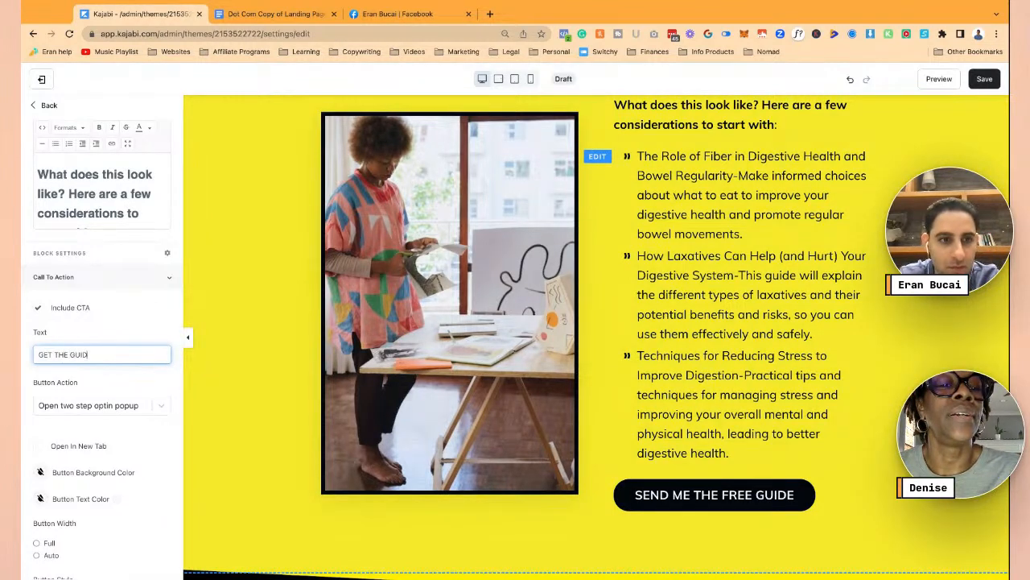
left_click(172, 328)
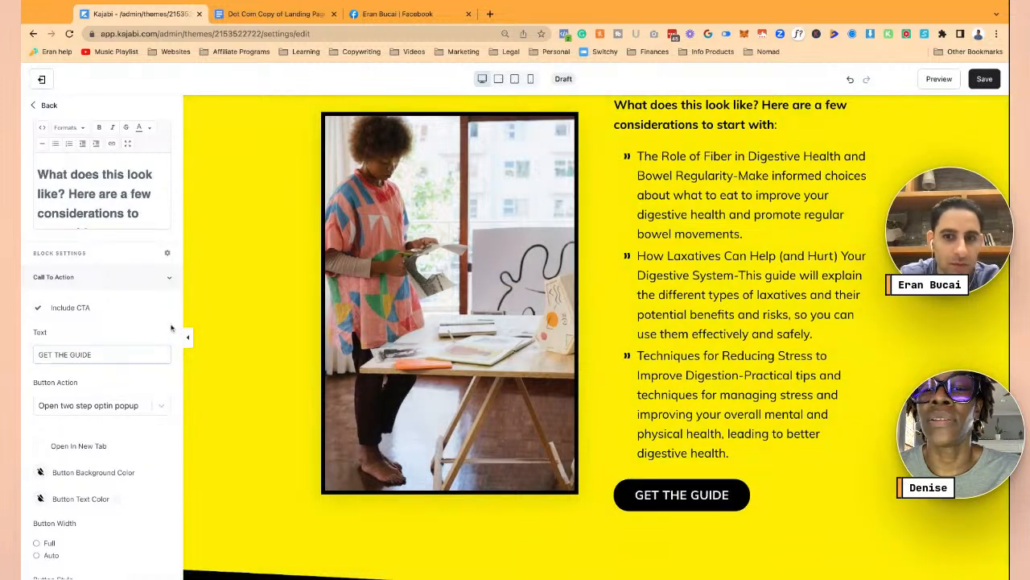
scroll(115, 400, "down", 3)
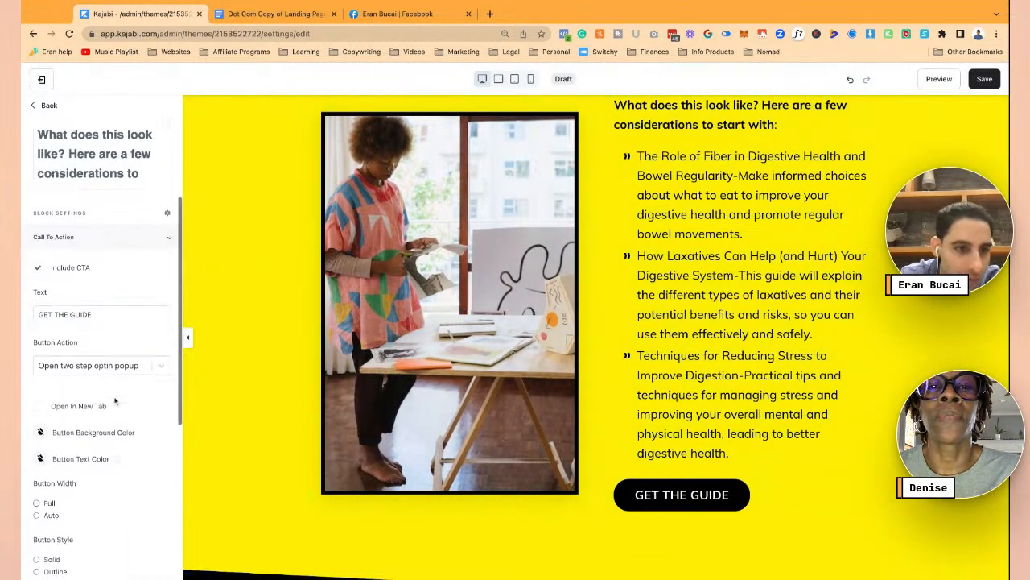
- Try the brand colour #F1F1F2 from the doc as the button background hex
left_click(40, 307)
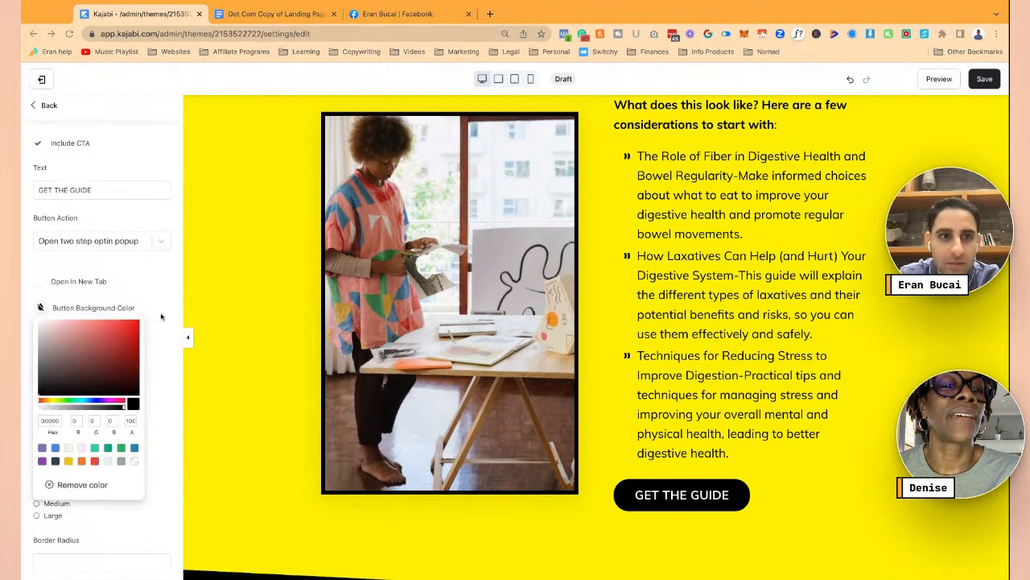
left_click(274, 14)
scroll(497, 215, "up", 10)
scroll(496, 215, "up", 7)
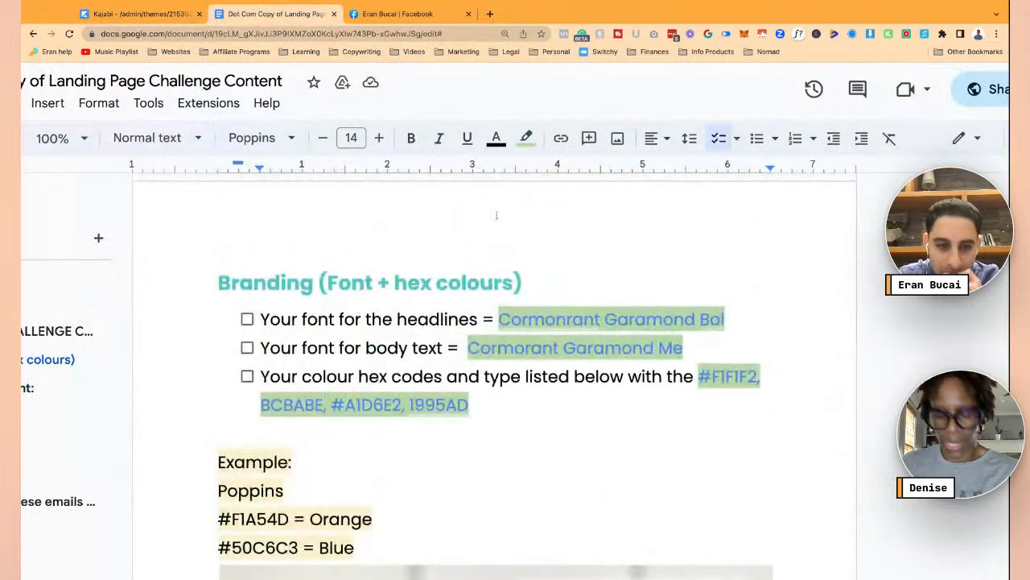
scroll(259, 292, "down", 2)
left_click_drag(218, 347, 288, 347)
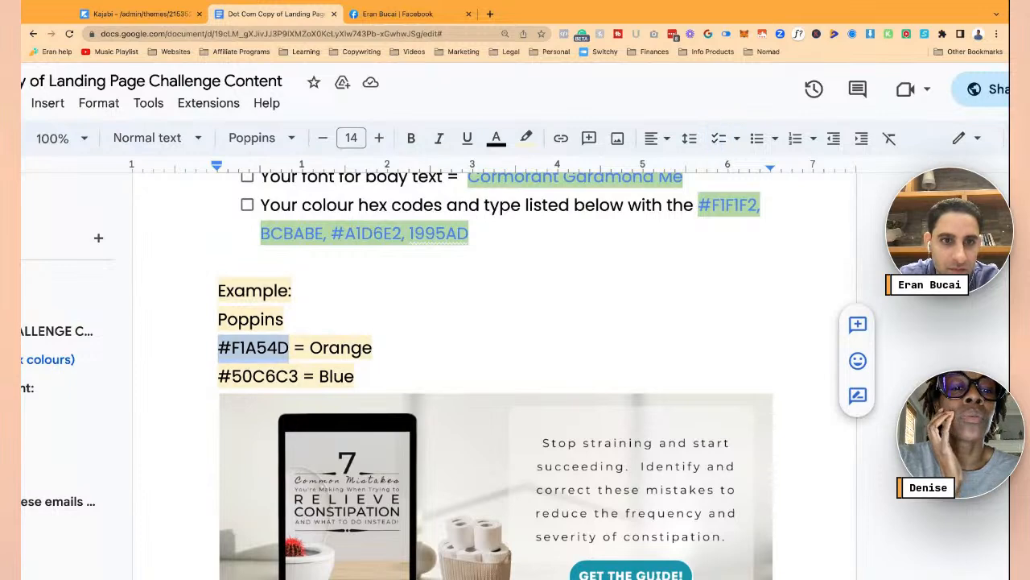
left_click(324, 275)
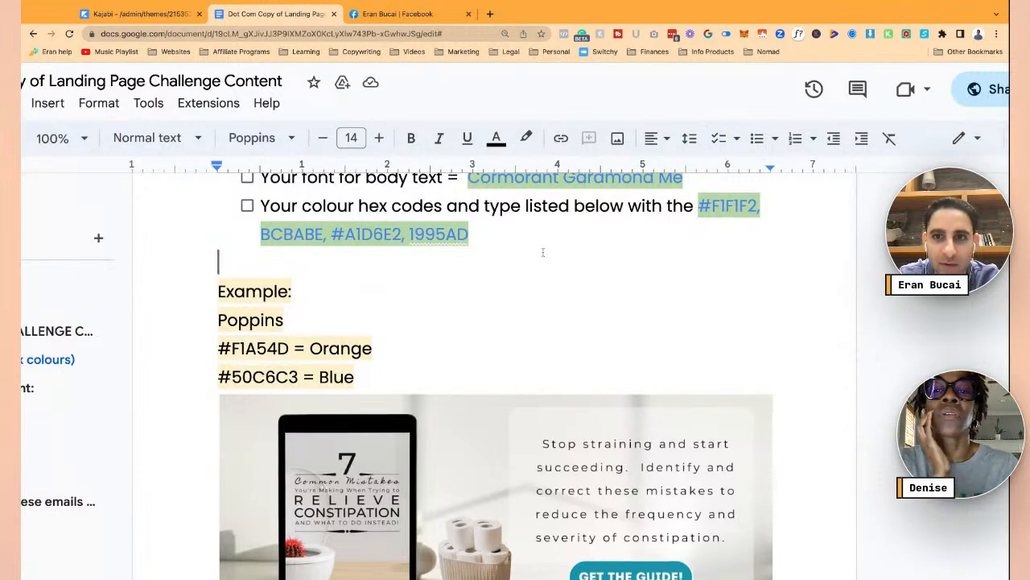
scroll(668, 279, "up", 1)
left_click_drag(697, 294, 758, 294)
key("super+c")
key("super+Tab")
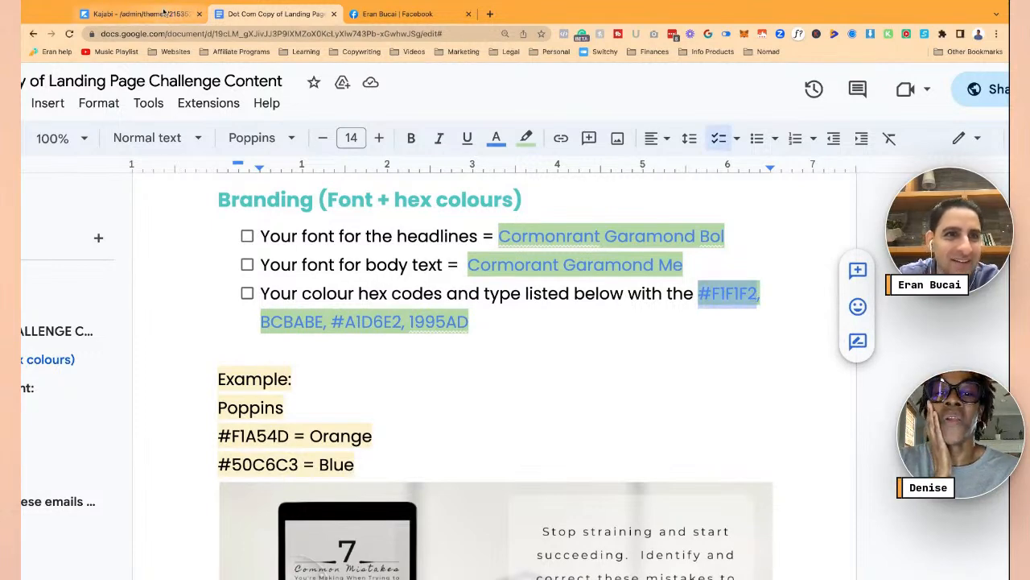
left_click(137, 14)
double_click(53, 422)
key("super+v")
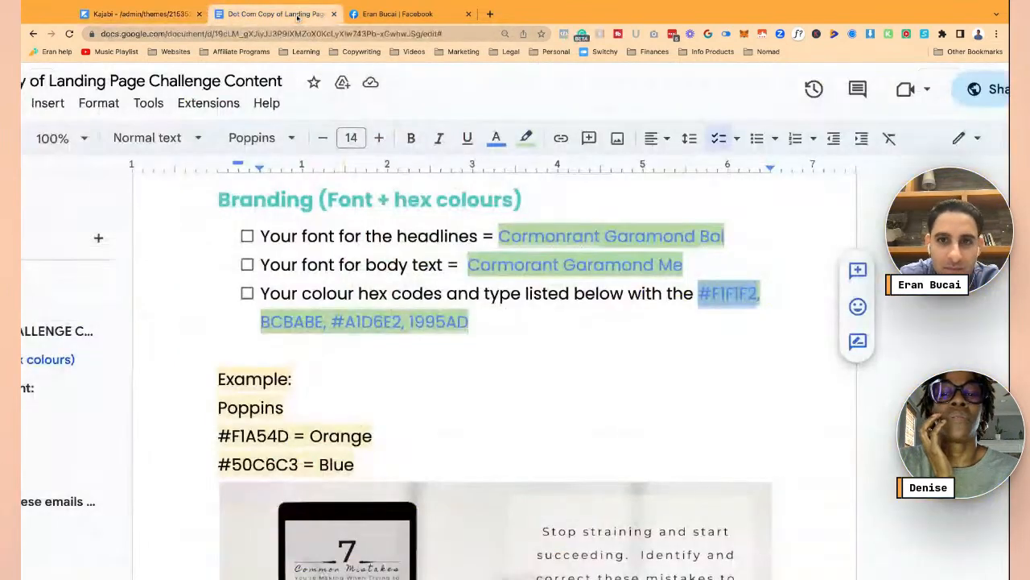
- Select the BCBABE code in the doc and close the picker, keeping the grey button
left_click(298, 17)
left_click(305, 321)
left_click(316, 323)
left_click_drag(294, 322, 260, 322)
left_click(316, 323)
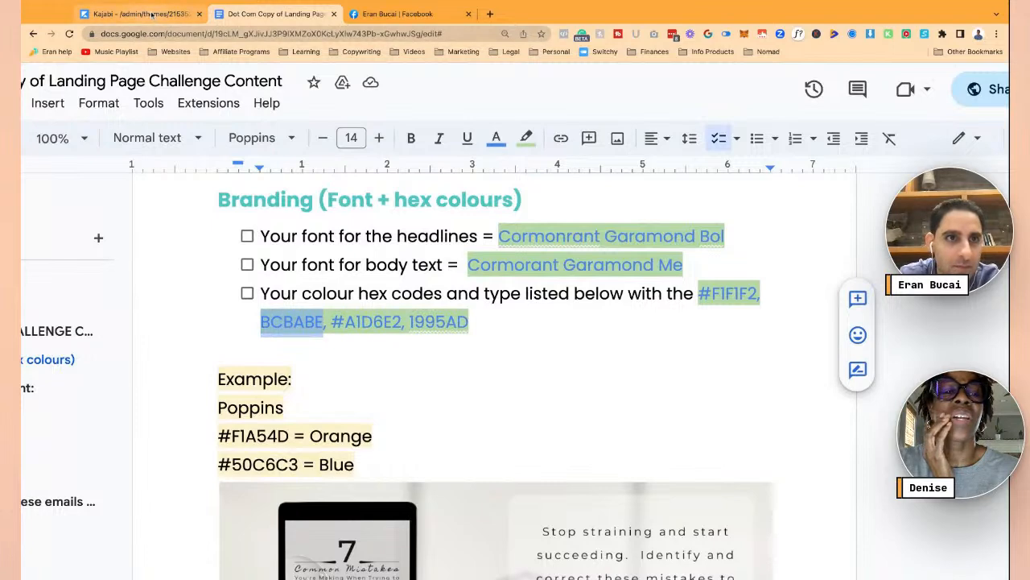
left_click(137, 14)
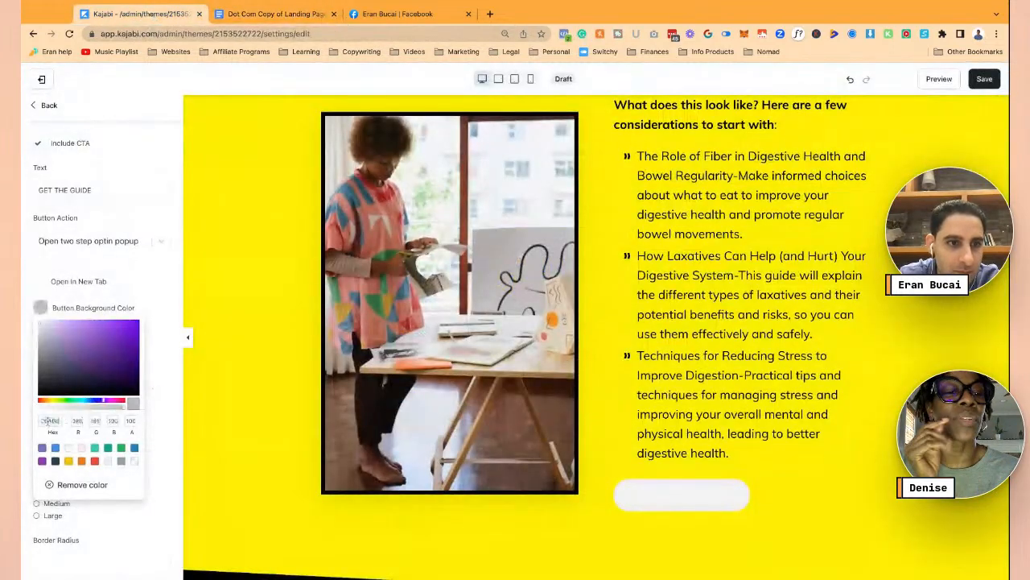
left_click(161, 301)
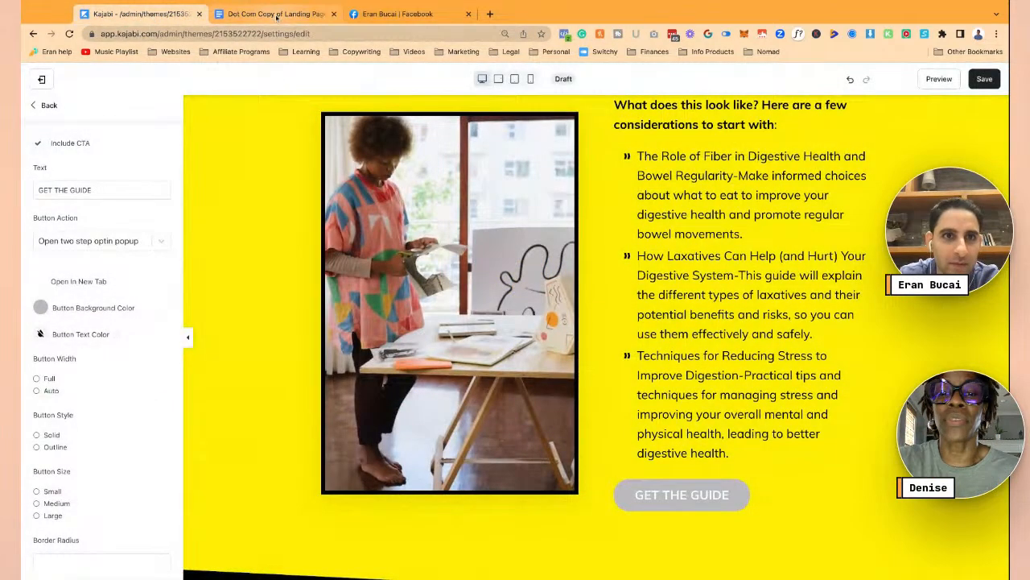
- Copy #A1D6E2 from the branding codes and apply it as the button background colour
left_click(272, 13)
left_click_drag(332, 321, 404, 321)
key("ctrl+c")
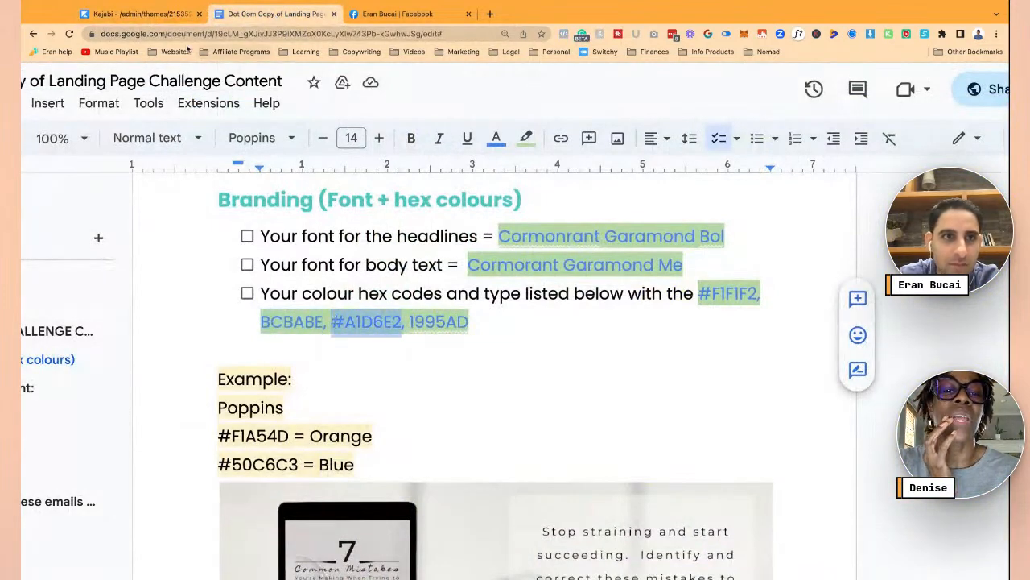
left_click(156, 14)
left_click(52, 310)
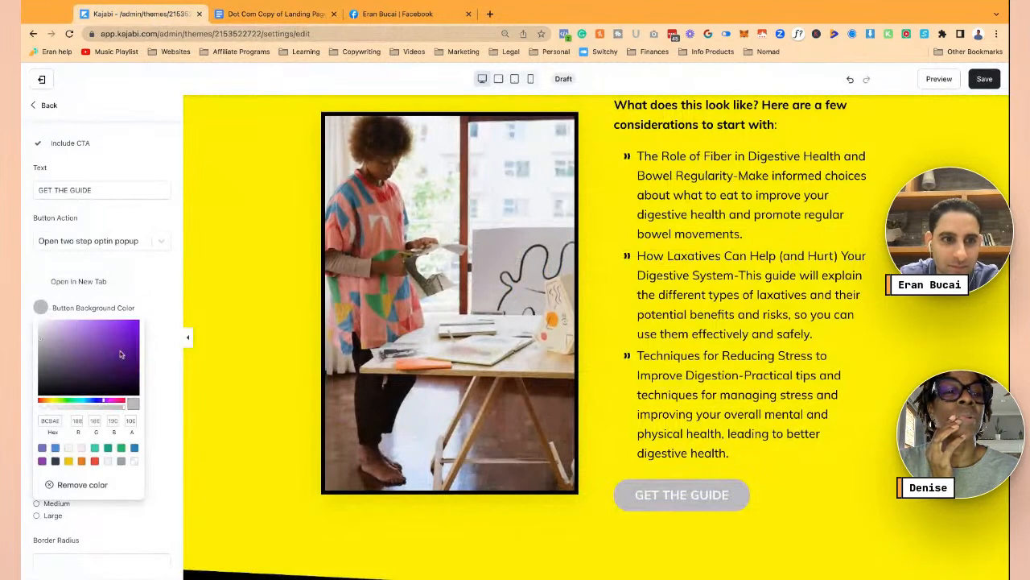
double_click(55, 420)
key("ctrl+v")
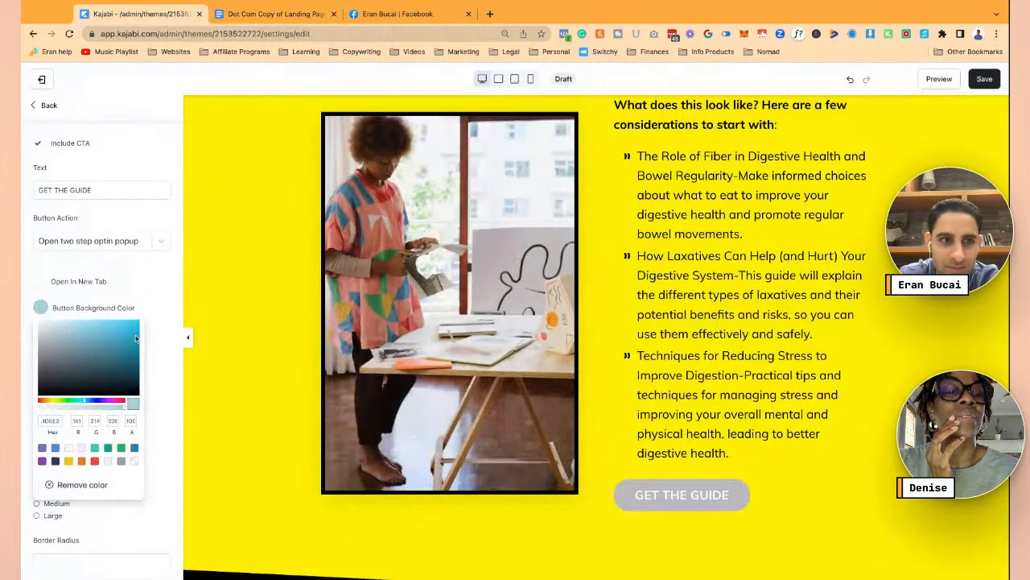
left_click(155, 329)
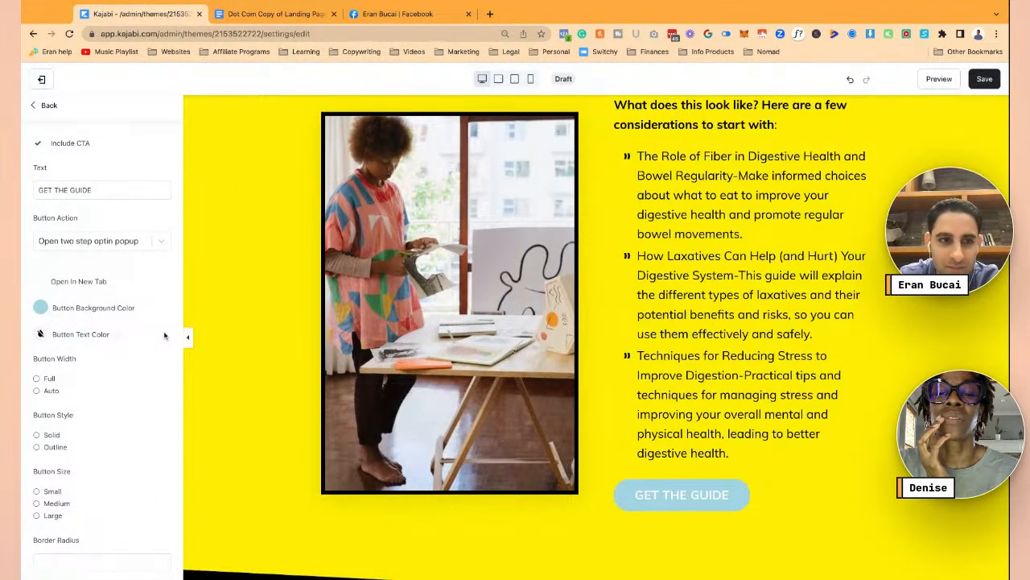
scroll(223, 145, "up", 5)
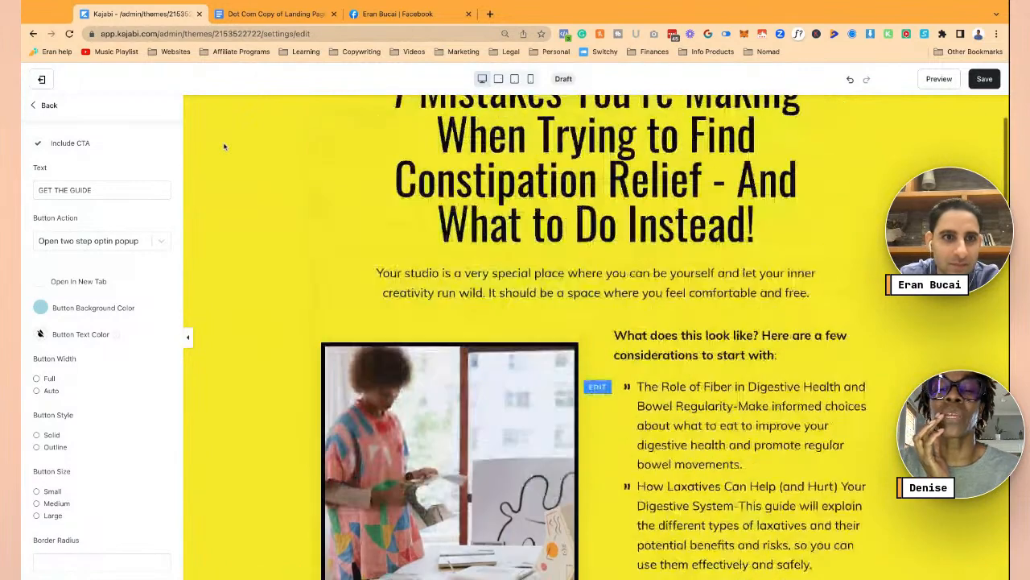
- Change the hero section's background colour to cream F8F4E6
left_click(211, 137)
scroll(211, 138, "down", 3)
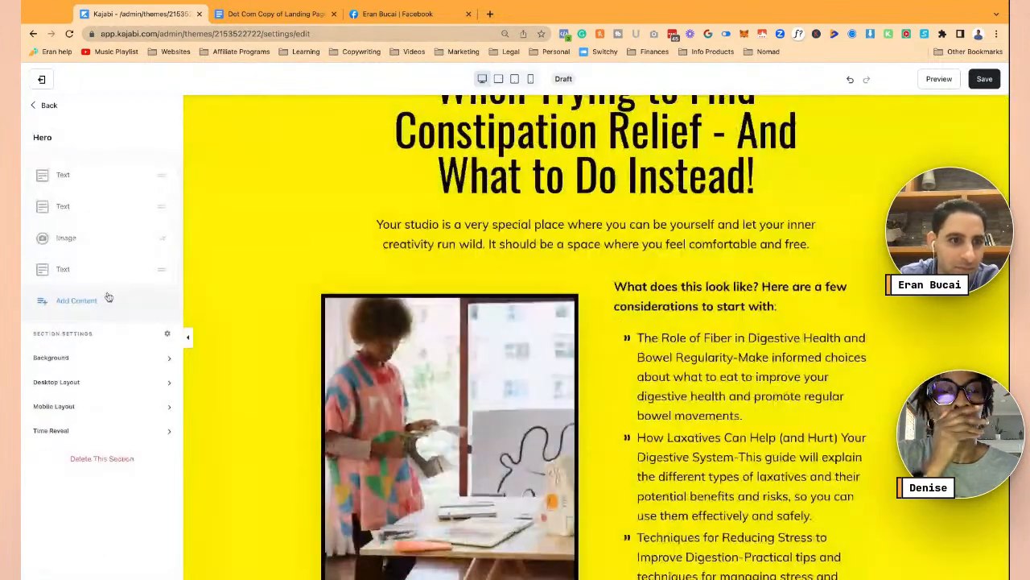
left_click(80, 359)
scroll(72, 386, "down", 3)
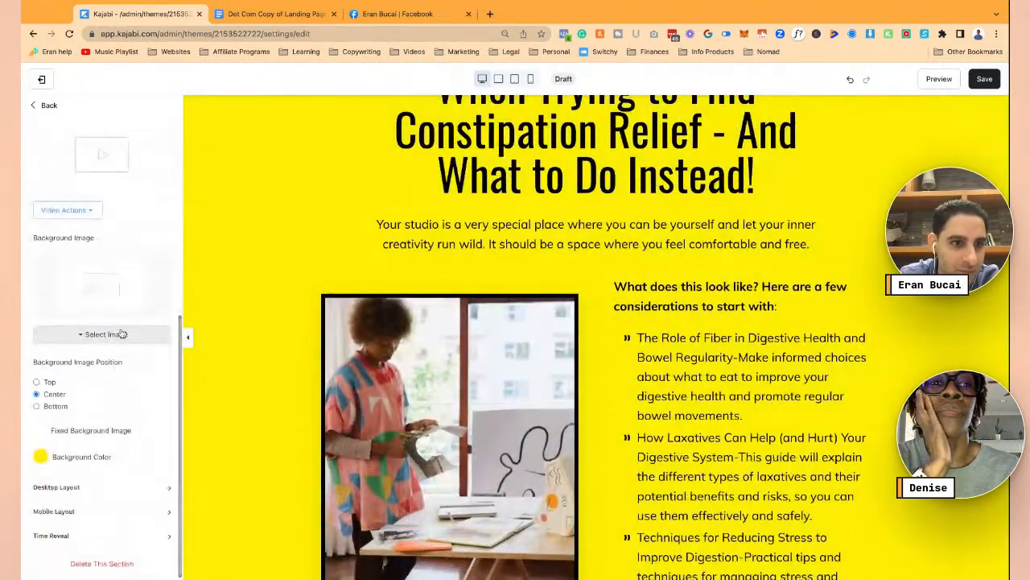
left_click(40, 456)
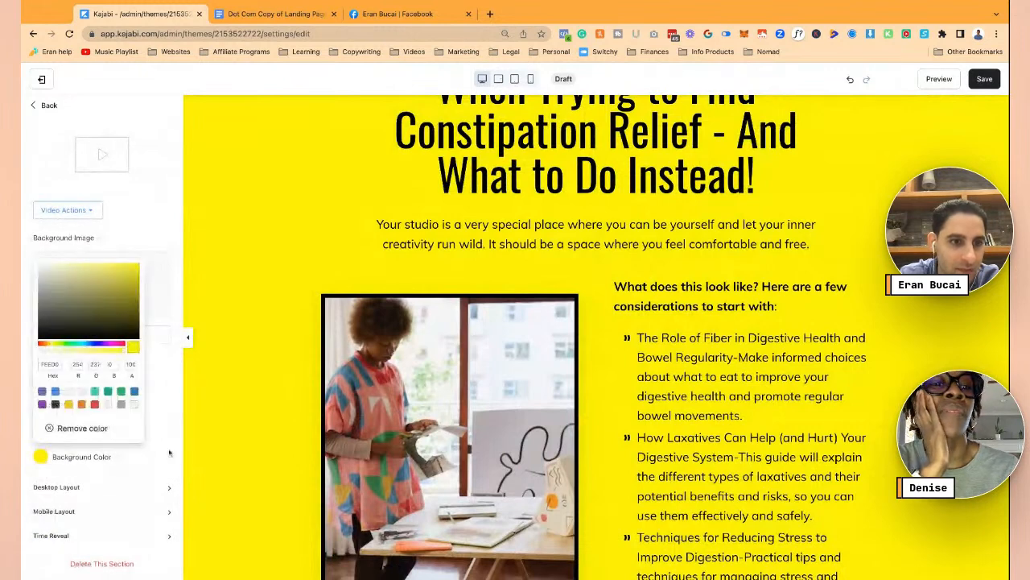
left_click(69, 392)
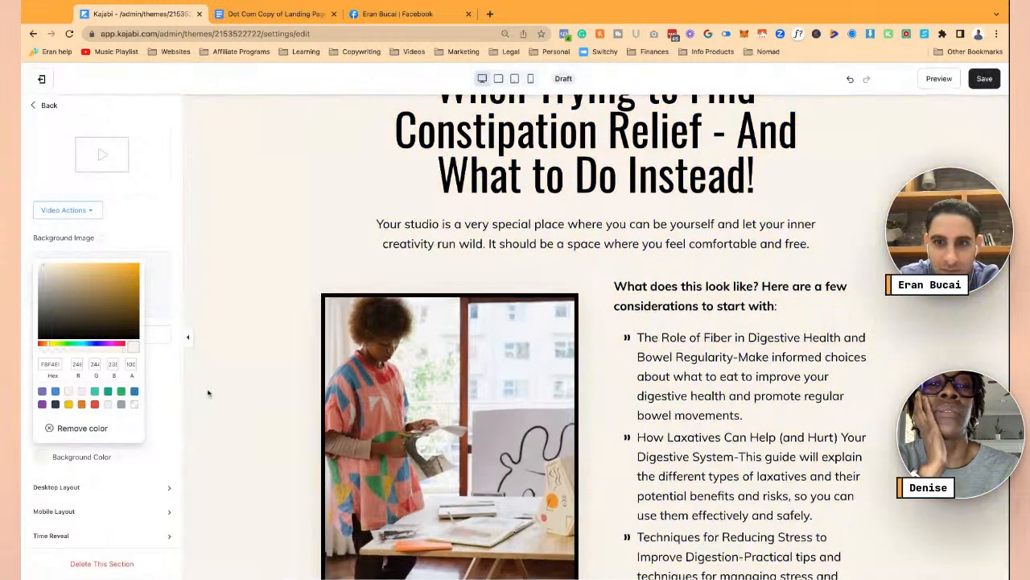
left_click(262, 412)
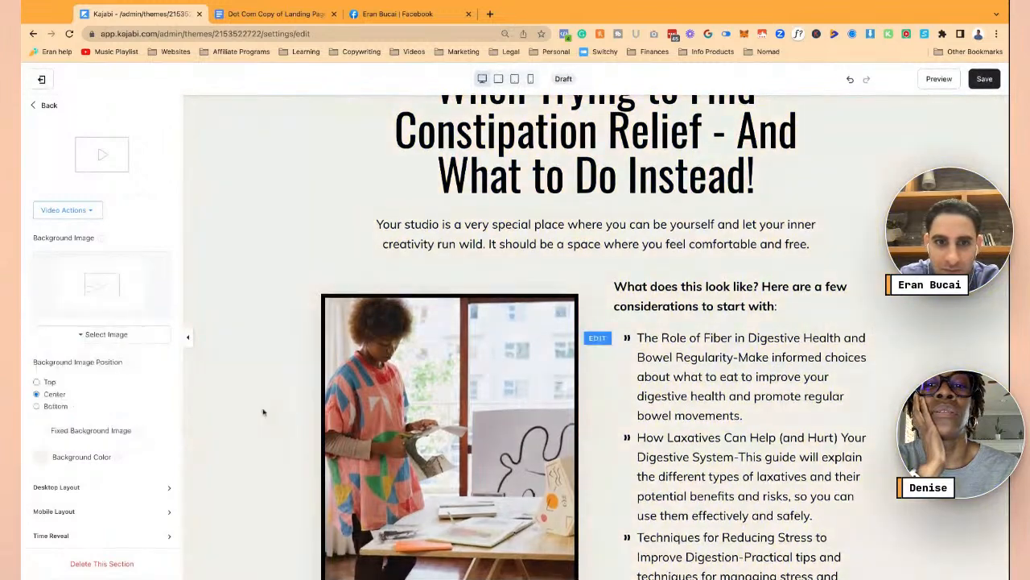
scroll(262, 413, "down", 5)
scroll(262, 413, "up", 7)
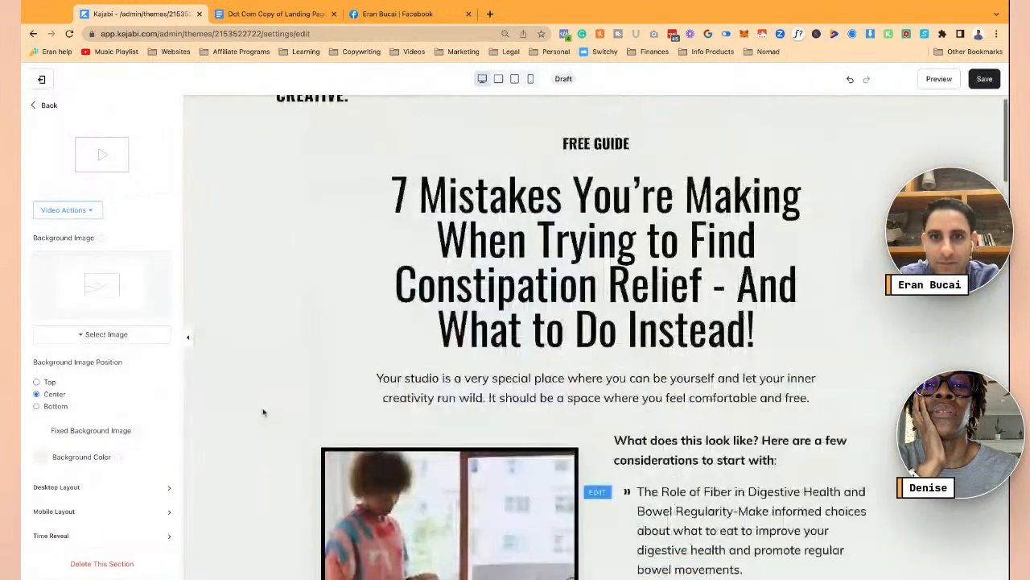
scroll(434, 338, "up", 1)
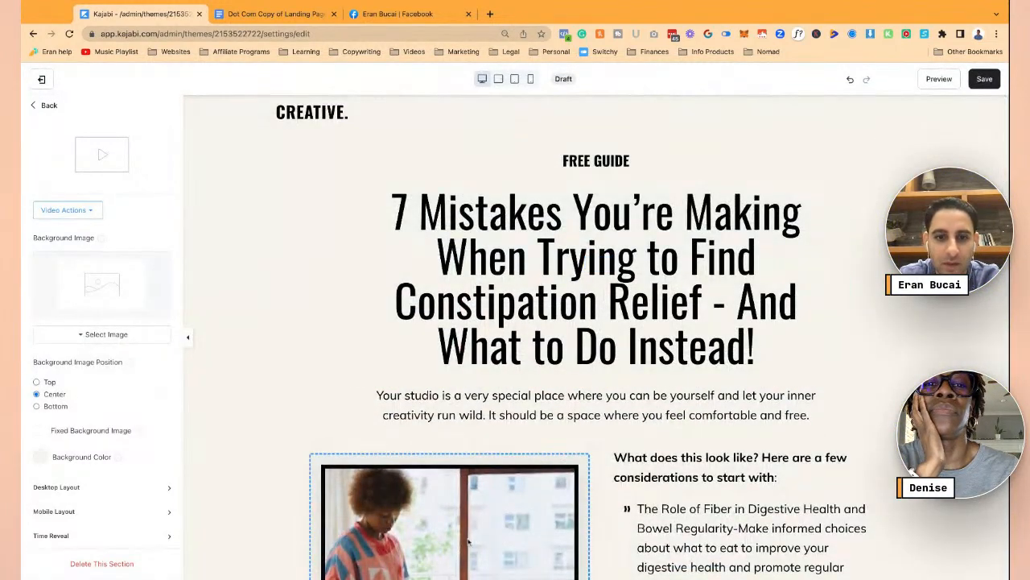
- Check the guide mockup image in the copy document, then return to the hero settings
left_click(468, 543)
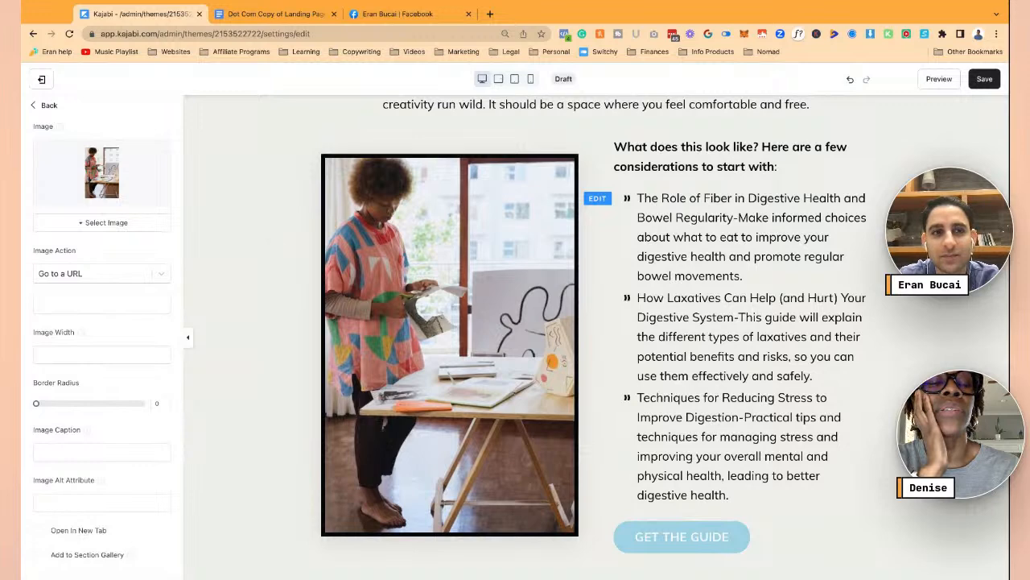
left_click(270, 14)
scroll(402, 338, "down", 5)
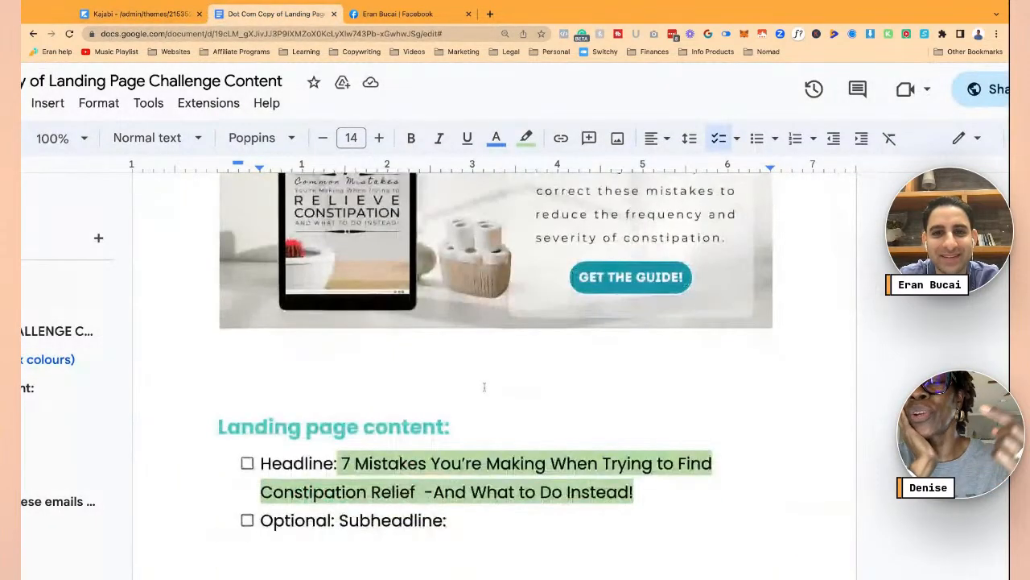
scroll(467, 368, "up", 2)
left_click(467, 367)
scroll(467, 368, "down", 3)
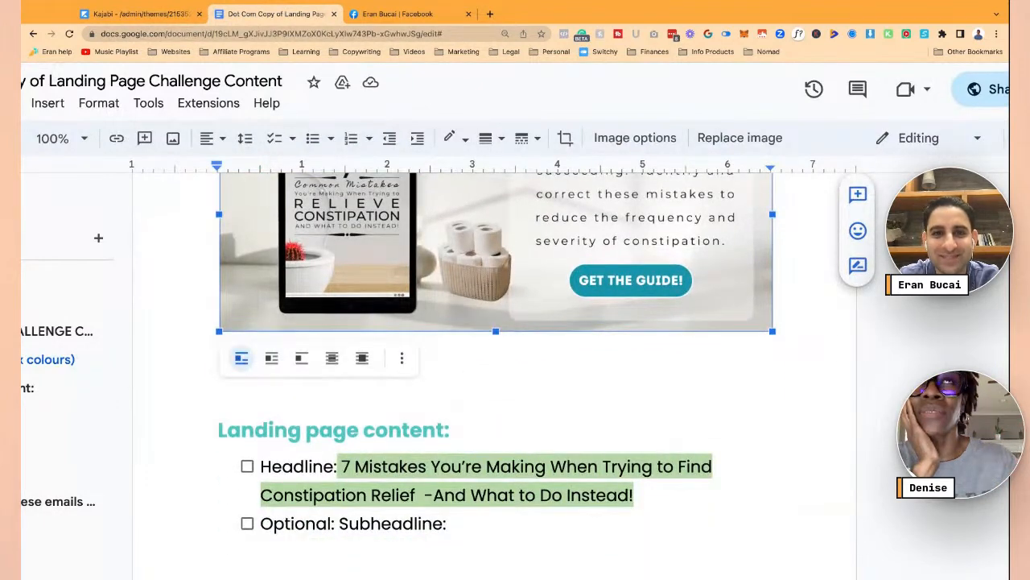
scroll(495, 322, "up", 3)
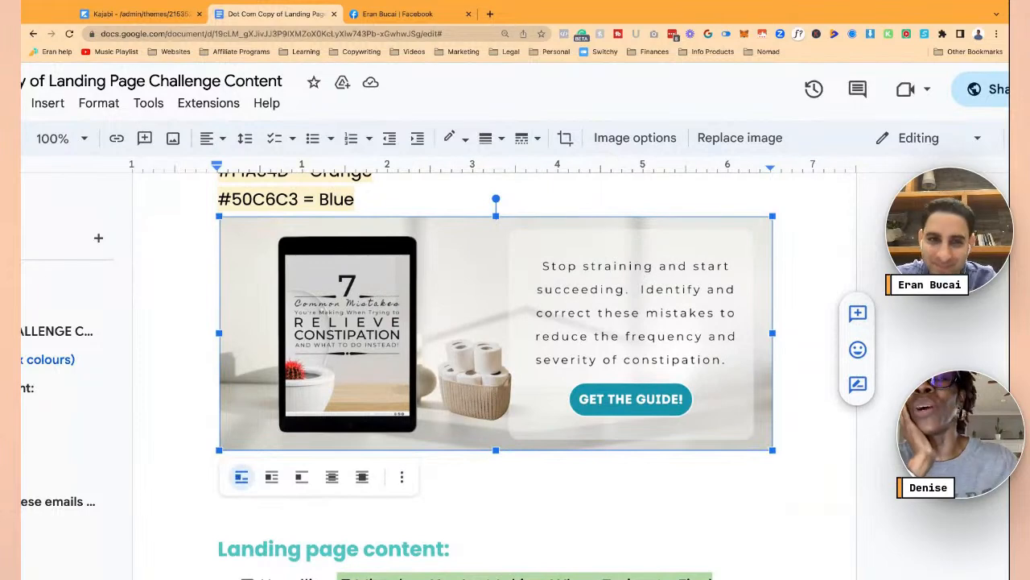
left_click(141, 14)
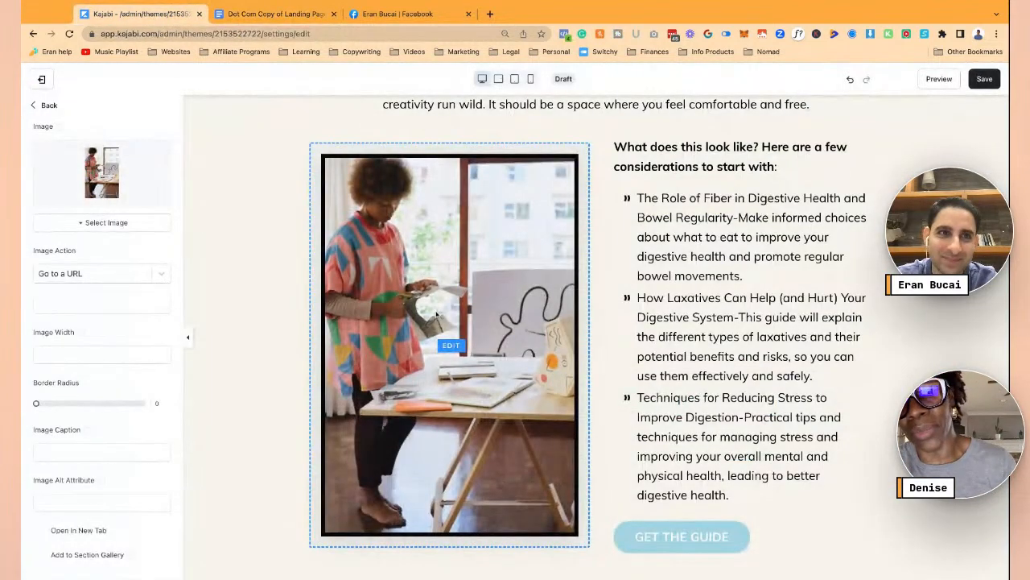
left_click(295, 320)
scroll(597, 350, "up", 5)
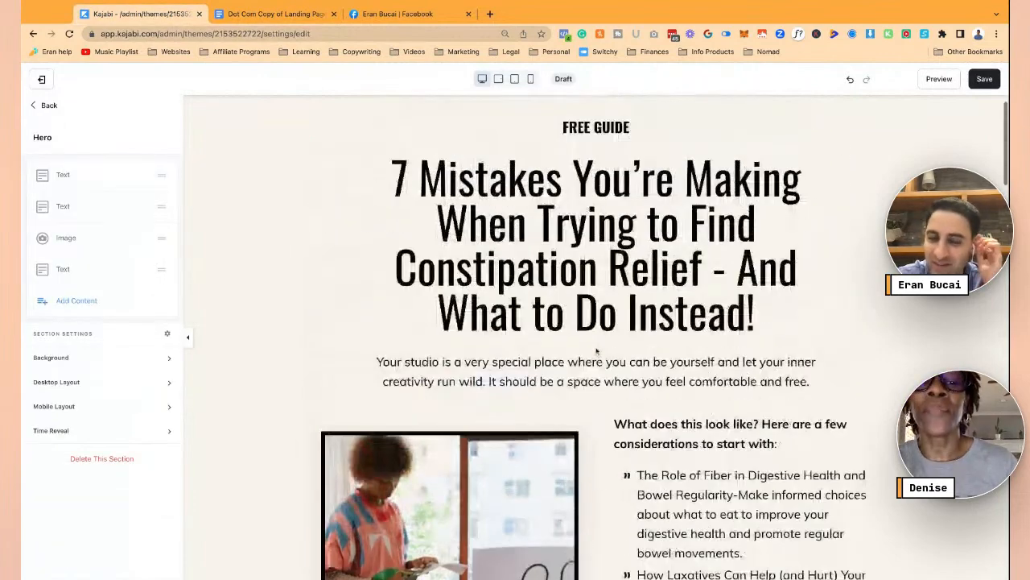
scroll(598, 352, "down", 1)
- Replace the 'What does this look like?' heading with 'Here is what you will learn'
left_click(597, 355)
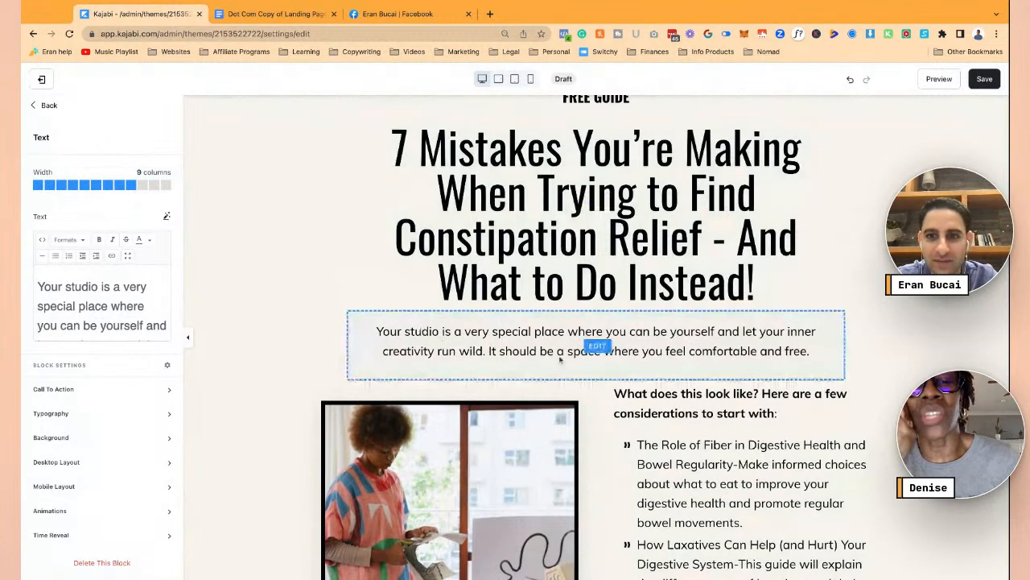
left_click(685, 402)
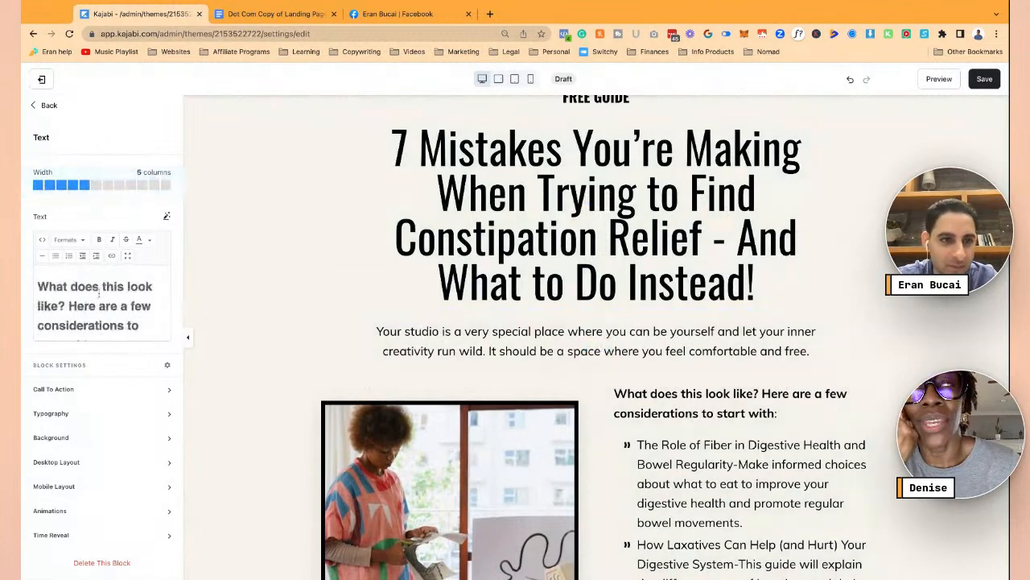
scroll(99, 293, "down", 1)
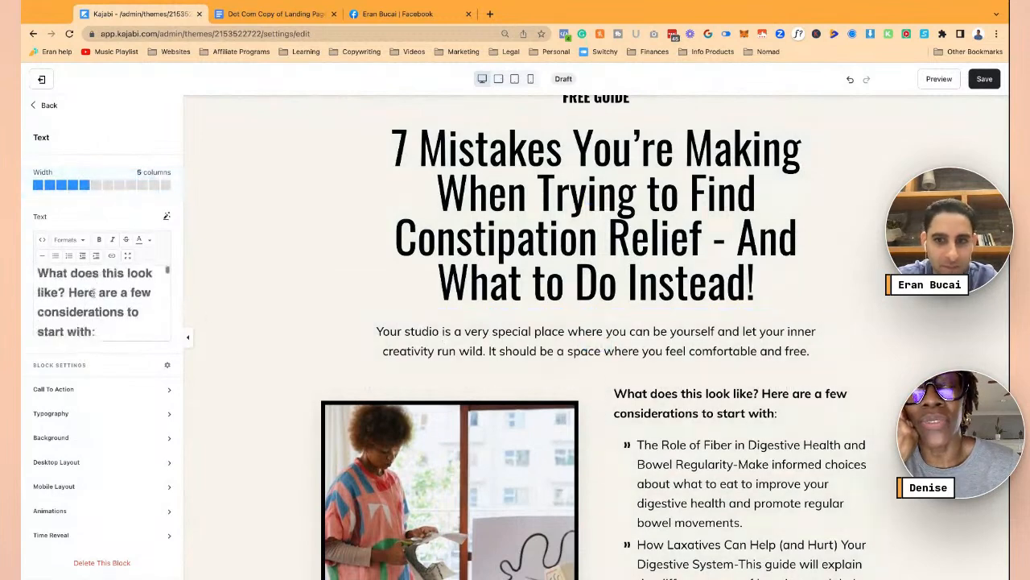
left_click(56, 275)
type("HER")
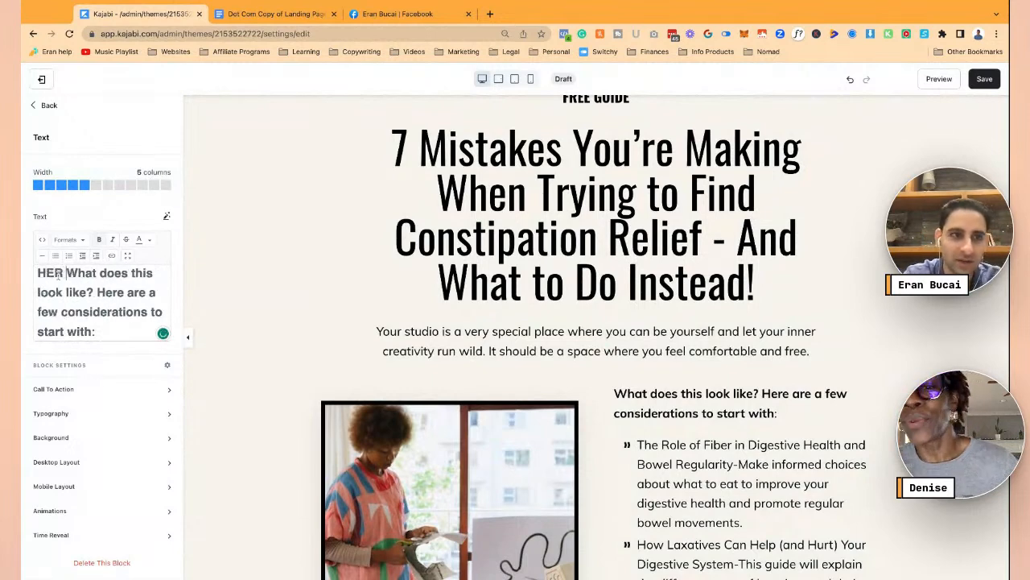
key("BackSpace")
key("BackSpace")
type("ere is what you will ")
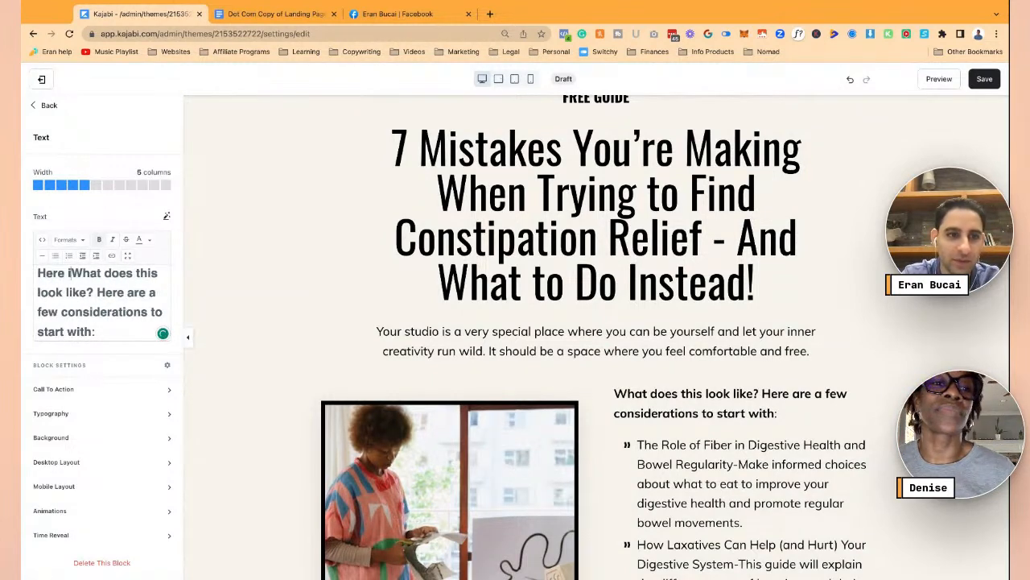
type("learn")
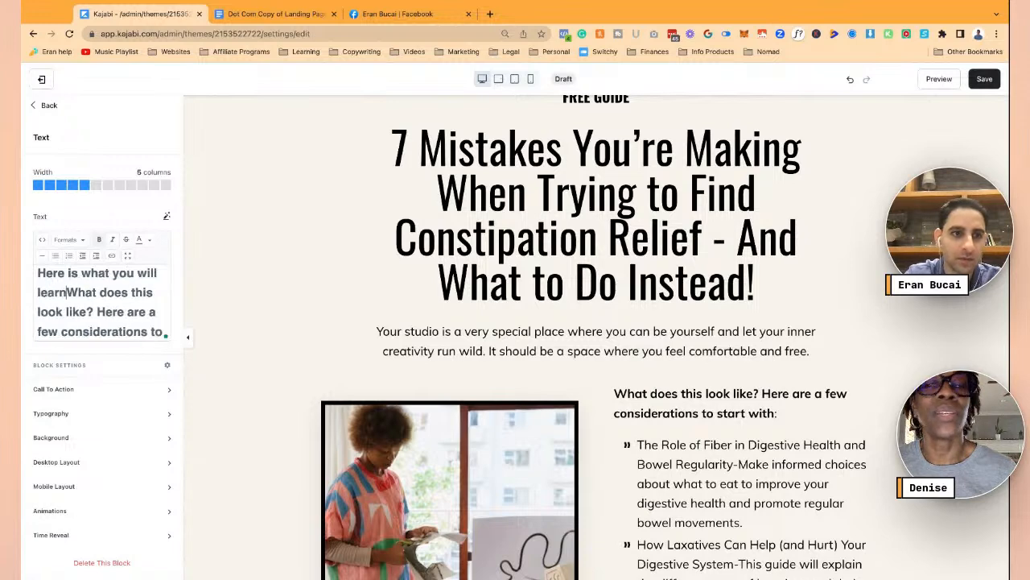
key("shift+Up")
key("shift+Home")
key("shift+Down")
key("shift+Down")
key("shift+Down")
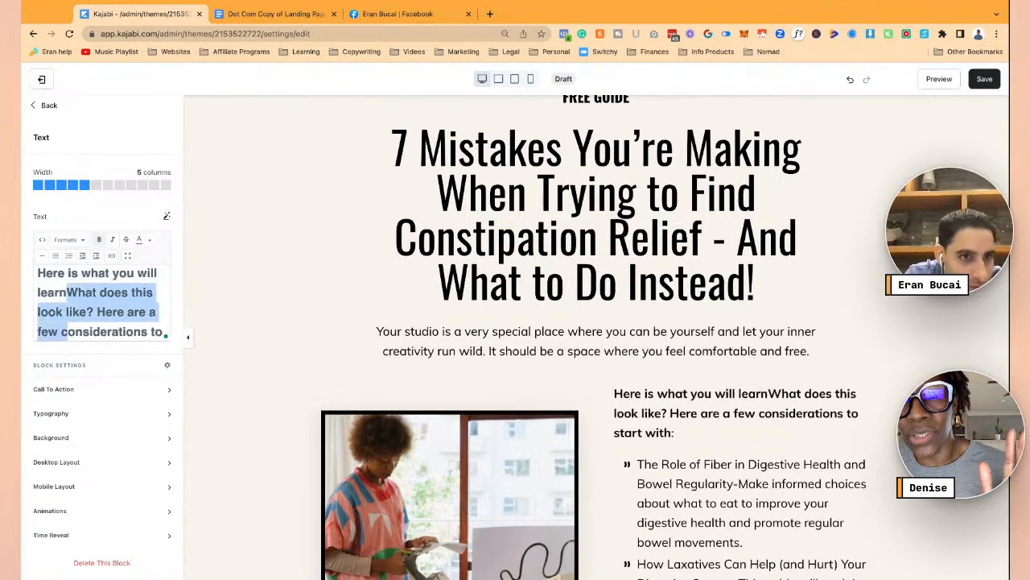
left_click_drag(80, 303, 91, 300)
key("BackSpace")
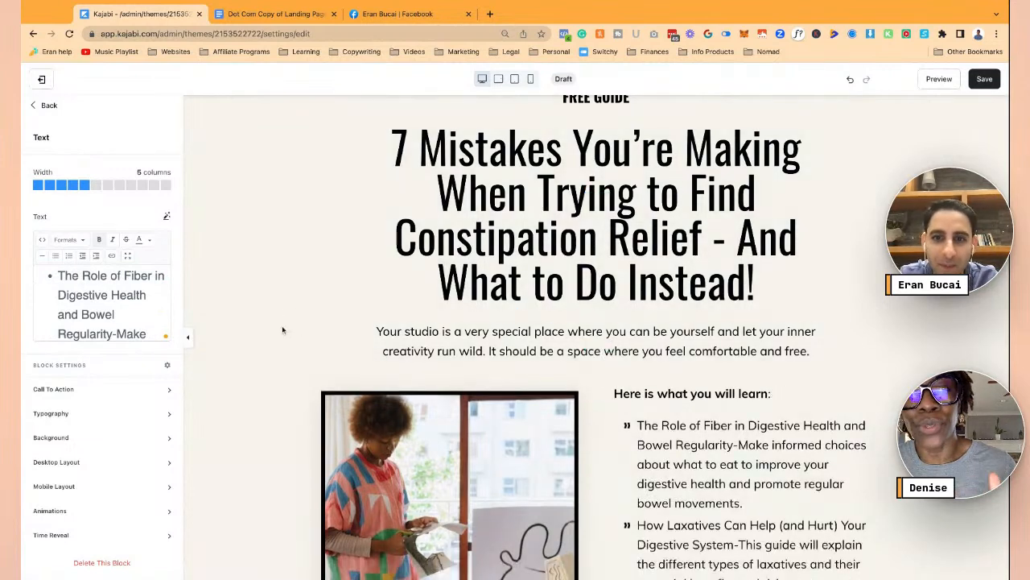
- Save the landing page text changes
left_click(503, 337)
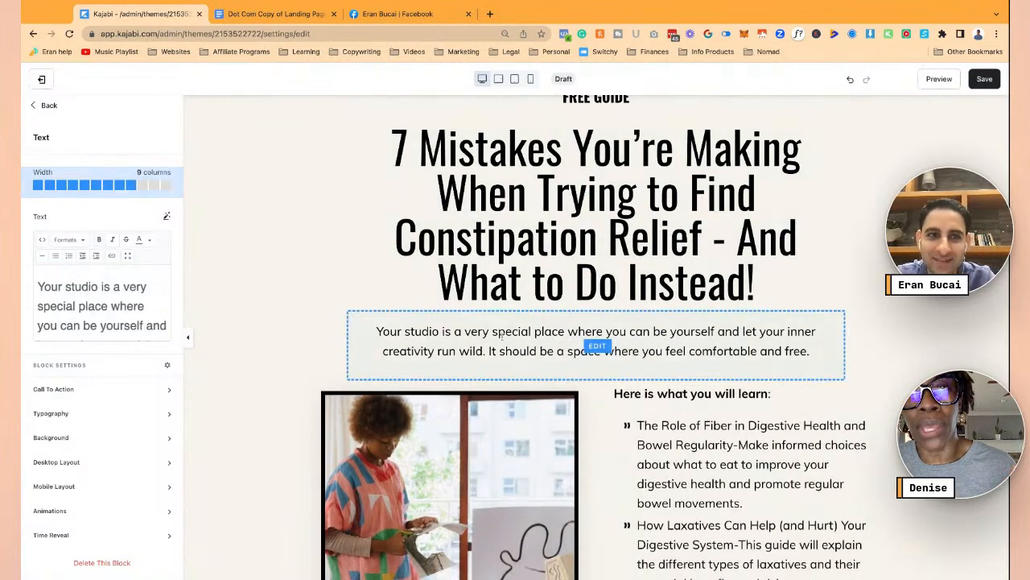
left_click(351, 288)
left_click(298, 295)
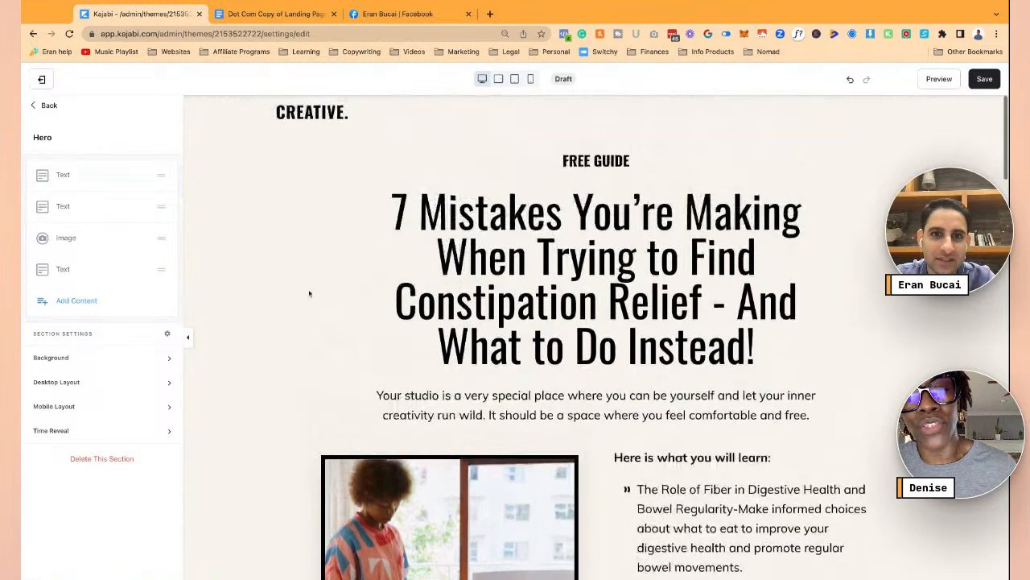
left_click(984, 79)
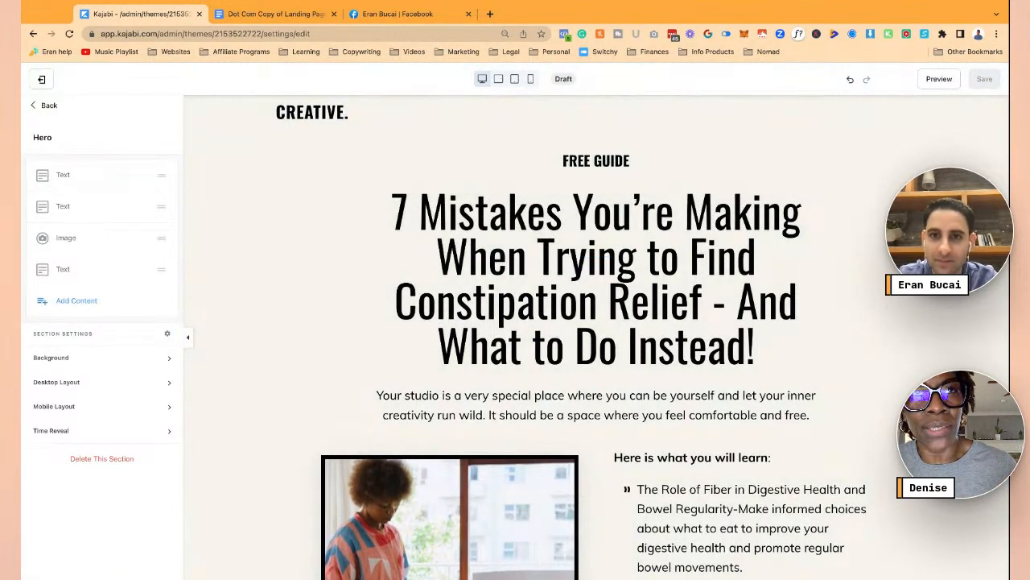
- Select the yellow and black divider image to show its Image settings
scroll(925, 298, "down", 3)
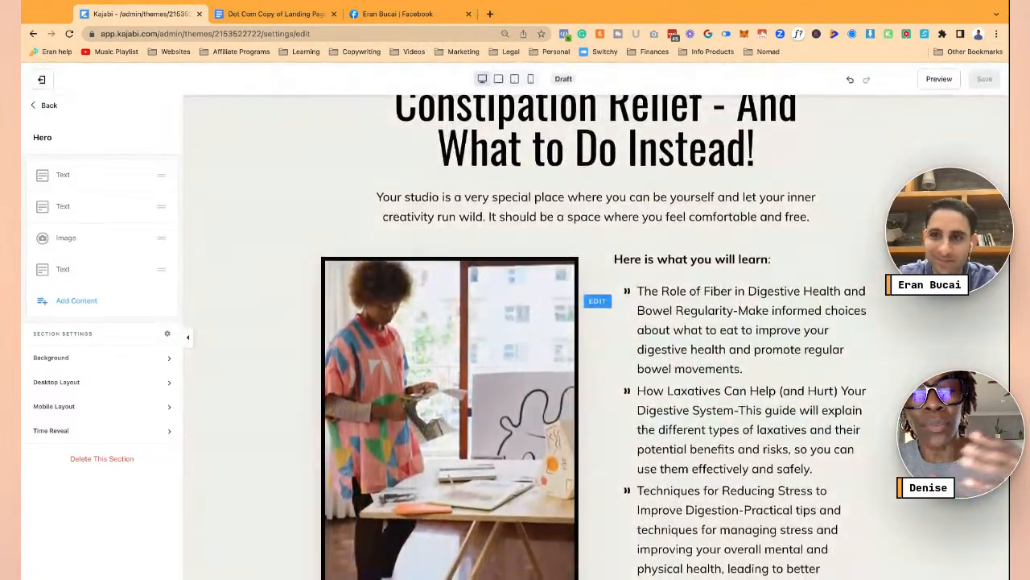
scroll(290, 464, "down", 8)
scroll(289, 464, "up", 4)
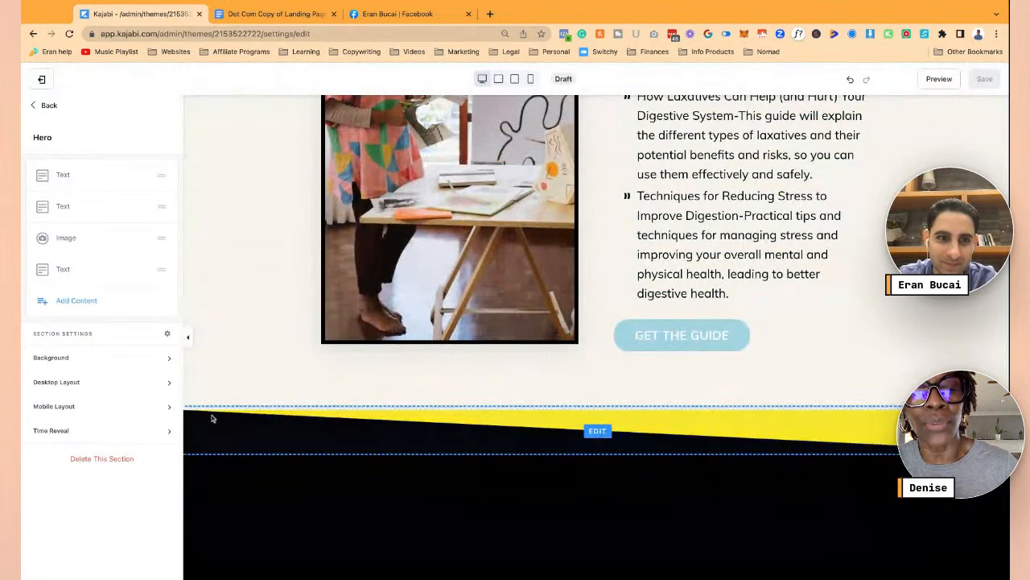
left_click(210, 418)
scroll(210, 417, "down", 1)
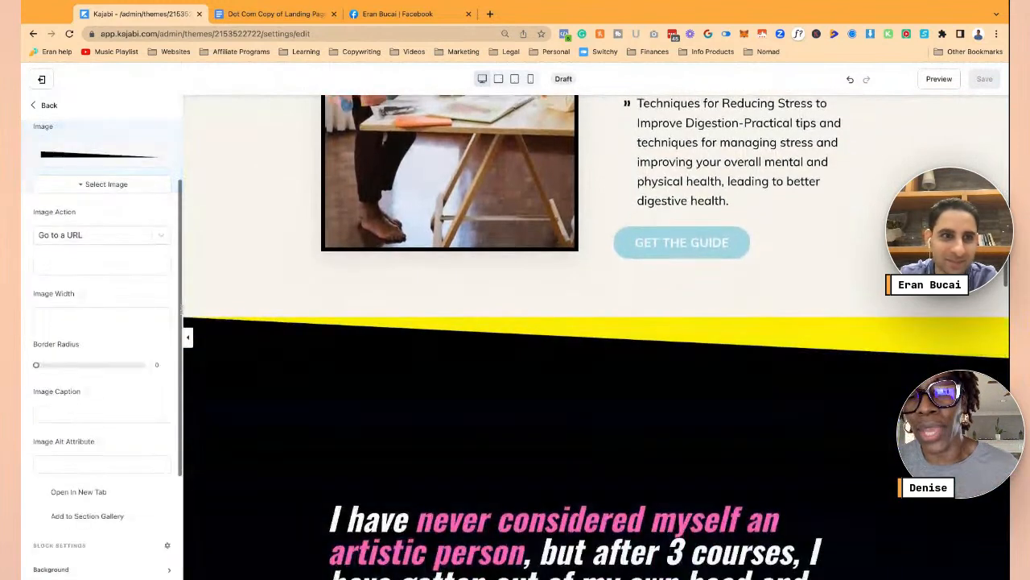
- Hide the three Triangle sections plus the Testimonial, Bio and CTA sections
left_click(45, 106)
left_click(44, 105)
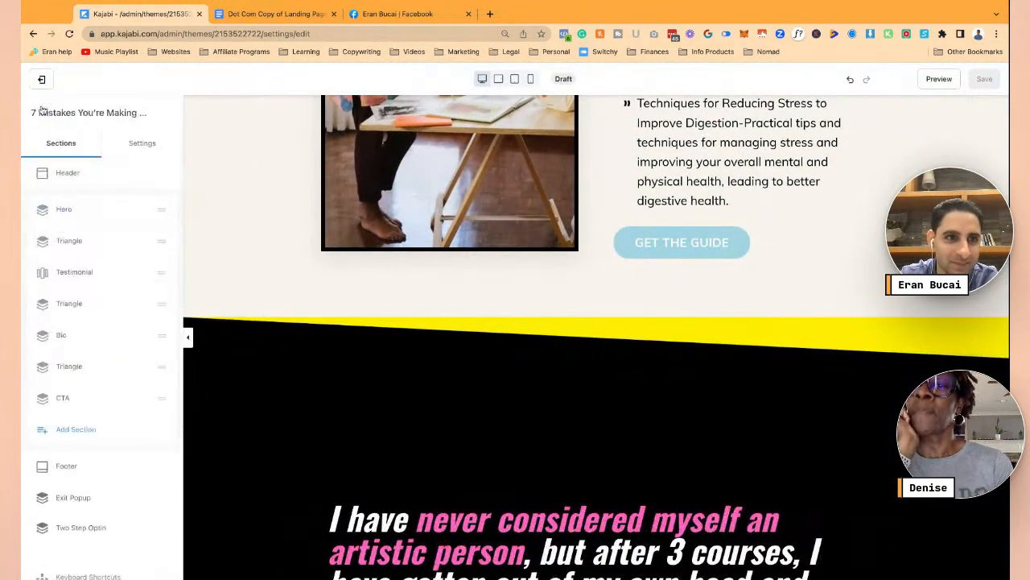
left_click(141, 246)
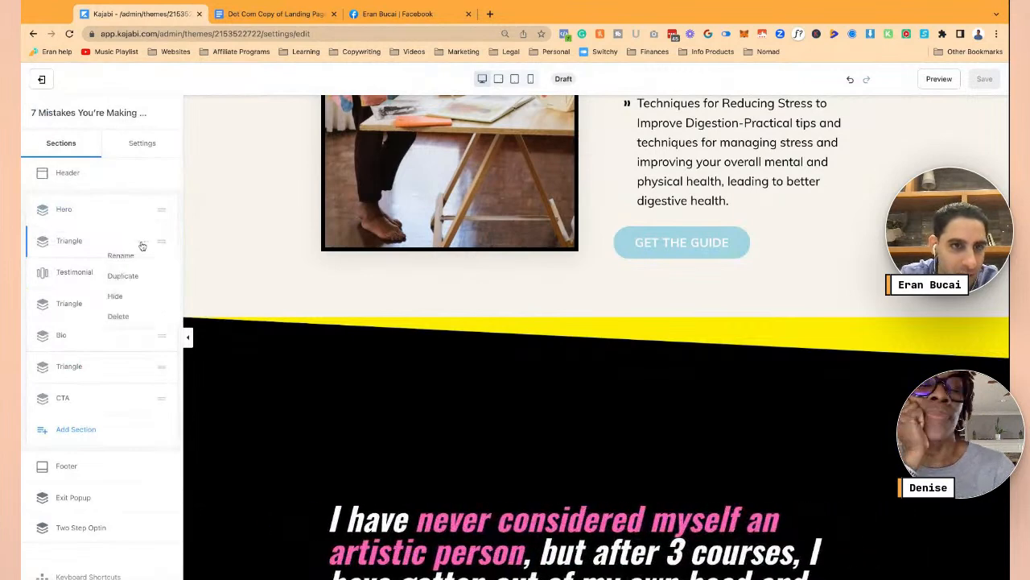
left_click(114, 298)
left_click(143, 274)
left_click(128, 321)
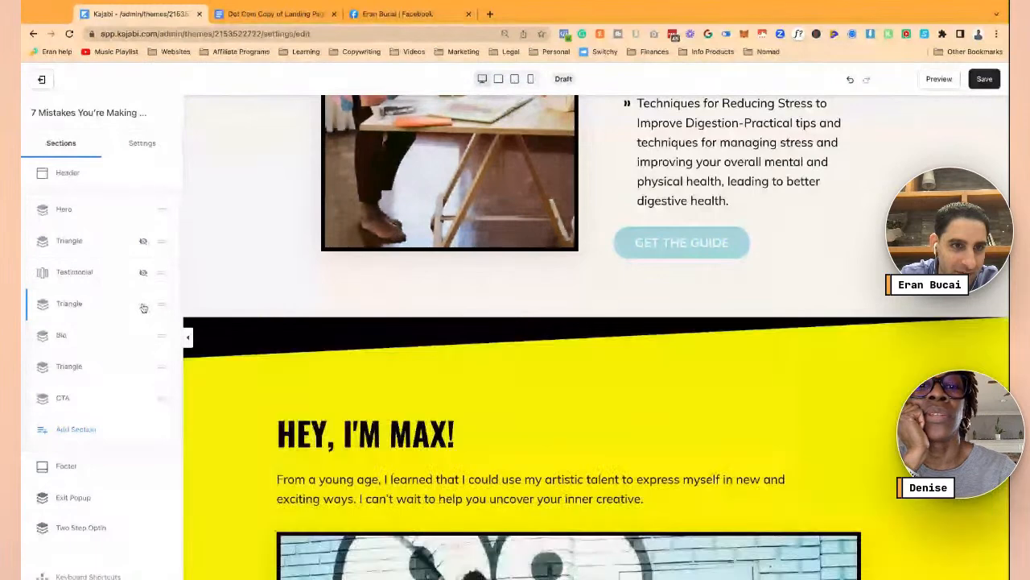
left_click(143, 304)
left_click(126, 352)
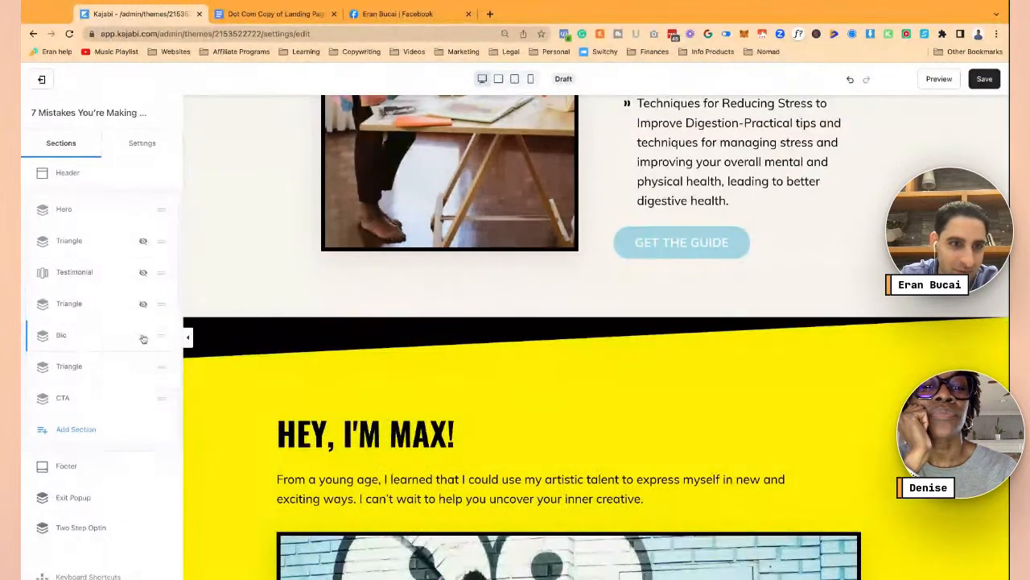
left_click(142, 337)
left_click(133, 397)
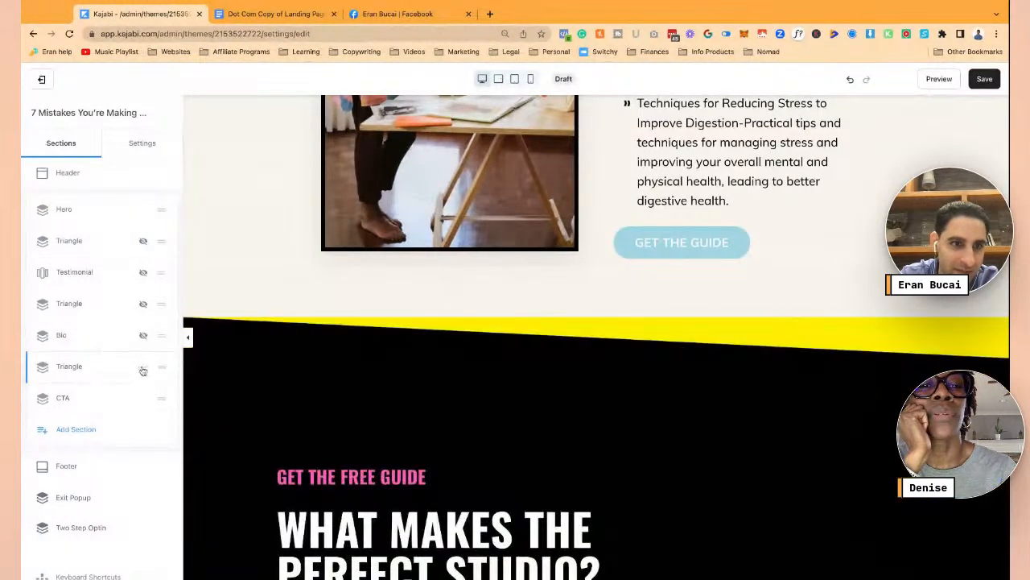
left_click(142, 368)
left_click(126, 416)
left_click(137, 400)
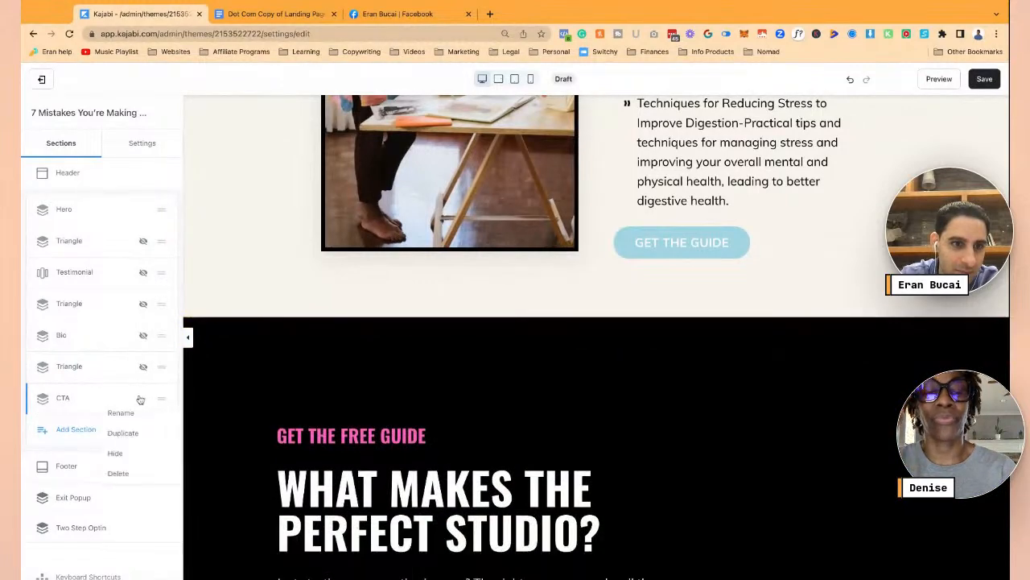
left_click(119, 449)
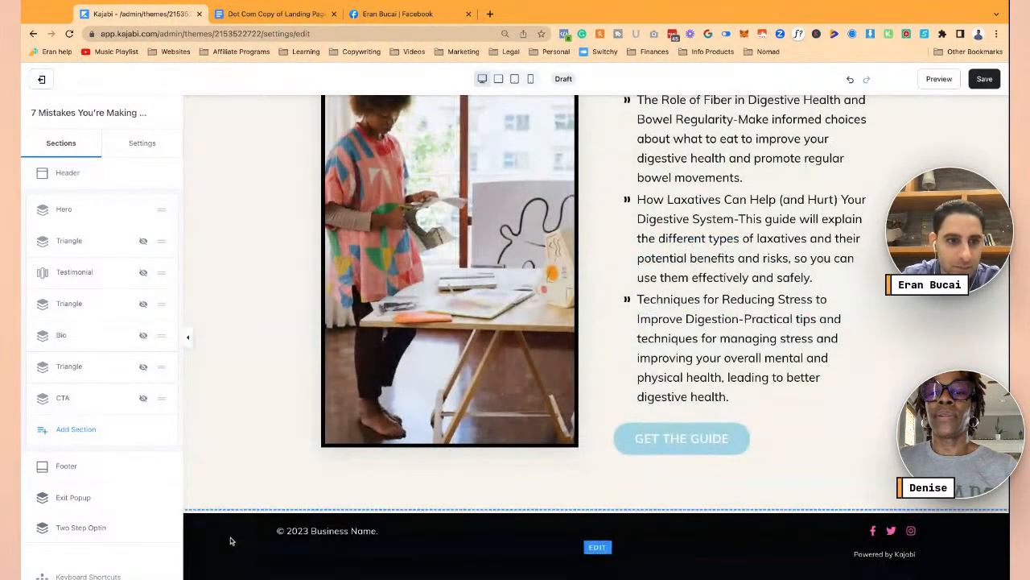
- Save the page and turn on Edit Exit Popup in the Exit Popup settings
left_click(207, 536)
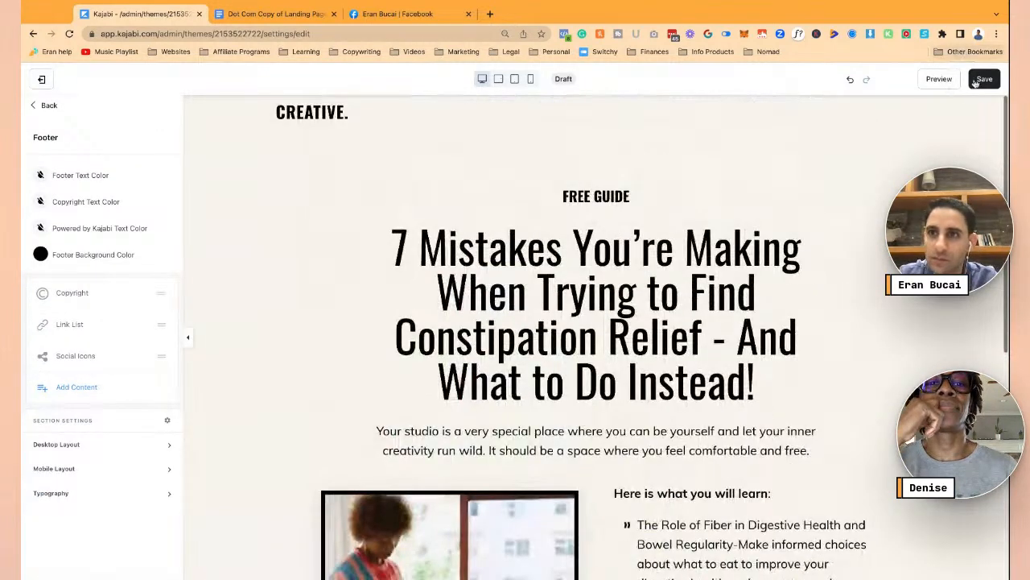
left_click(979, 81)
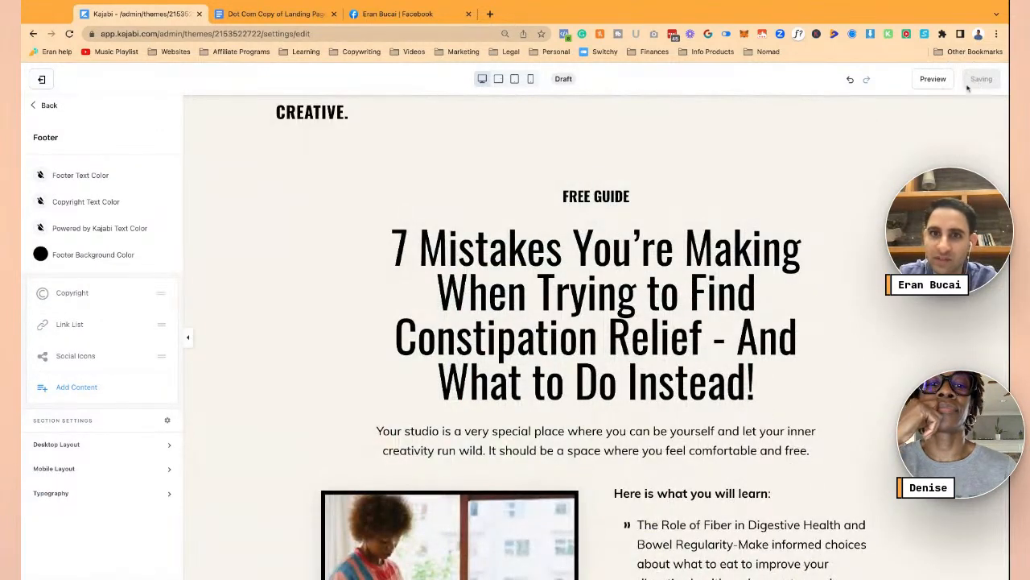
left_click(36, 106)
scroll(98, 265, "down", 1)
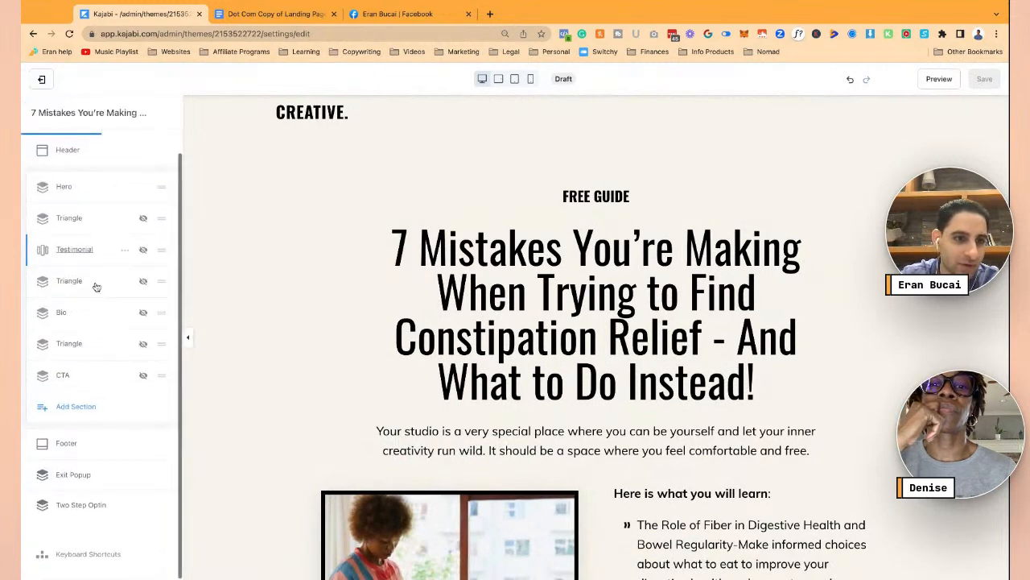
left_click(74, 475)
left_click(39, 174)
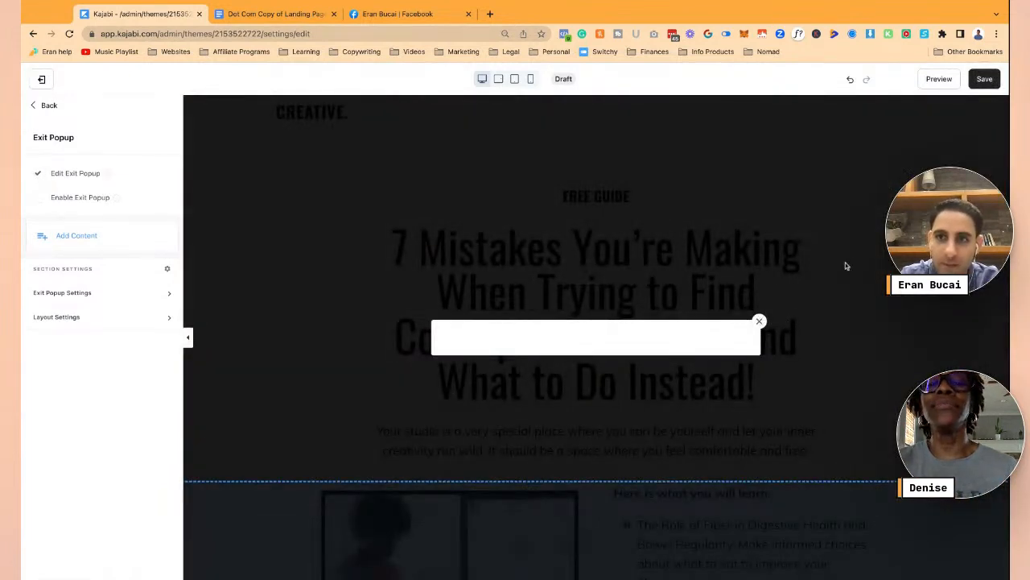
- Change the FREE GUIDE heading to GET THE GUIDE
left_click(49, 107)
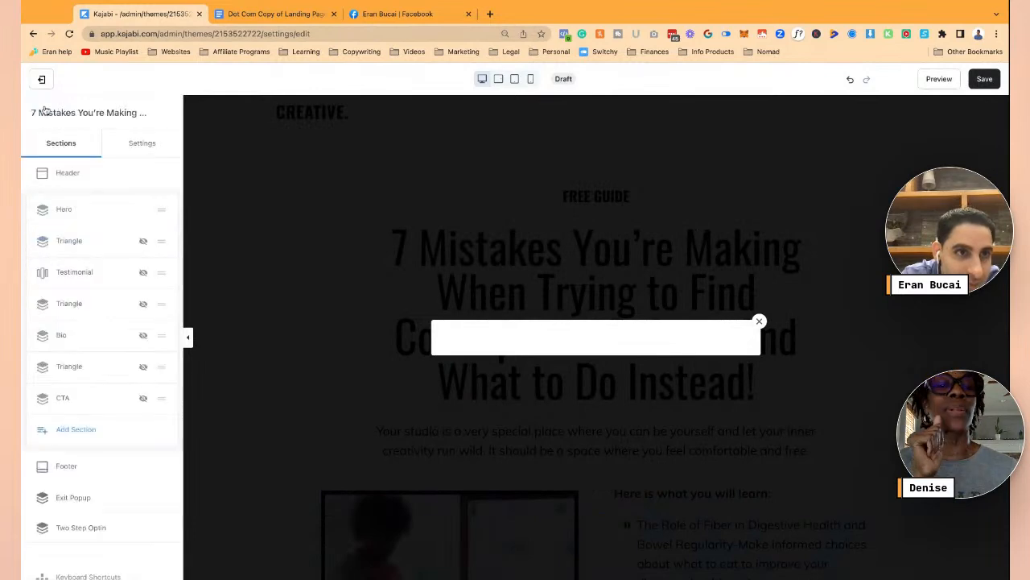
left_click(415, 260)
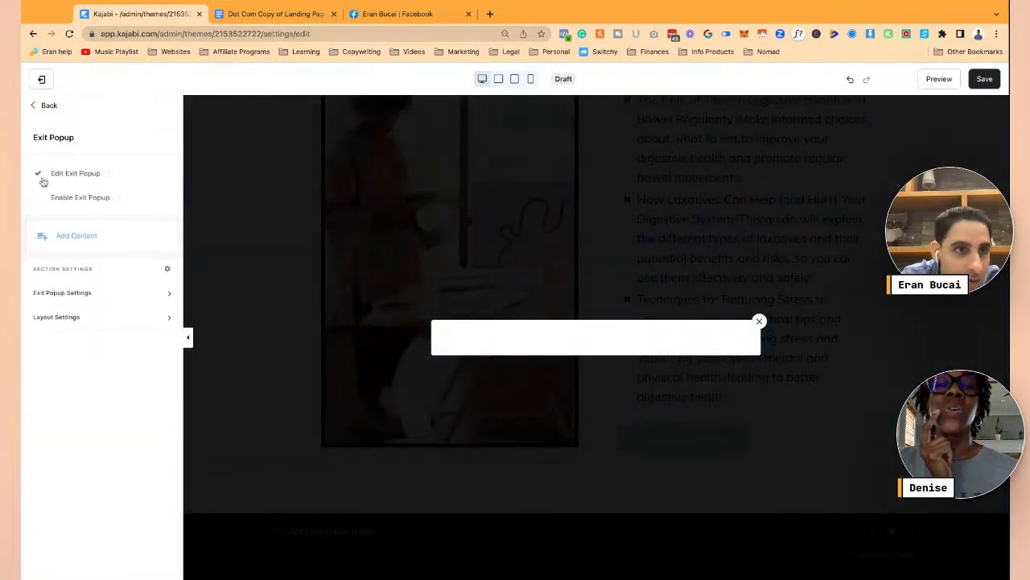
left_click(38, 106)
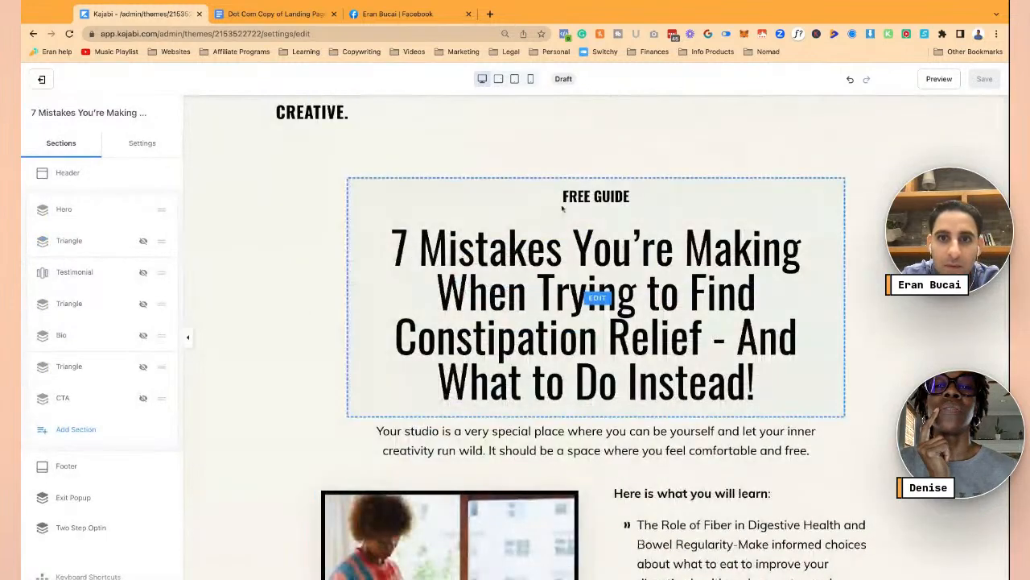
left_click(593, 295)
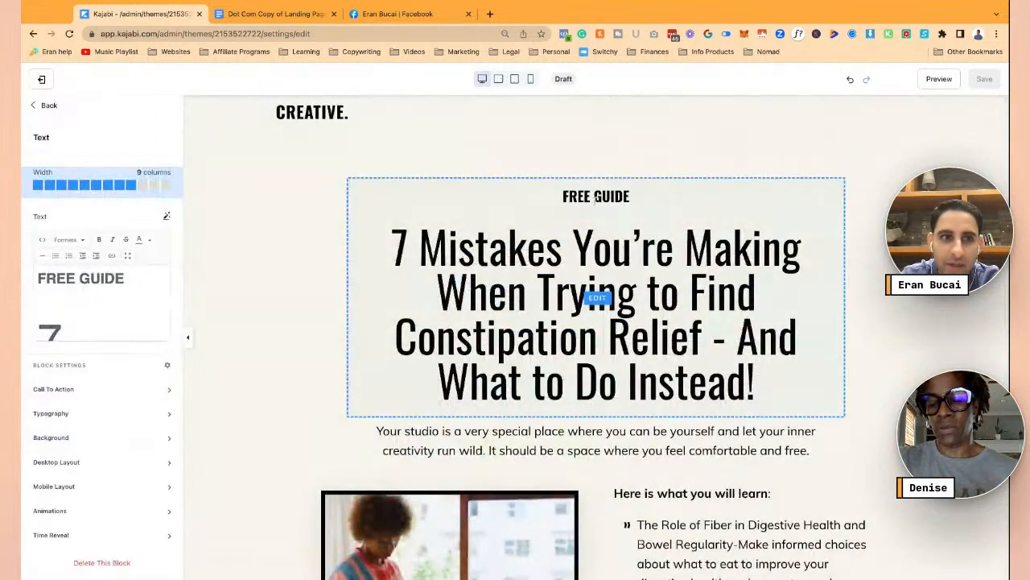
double_click(76, 278)
type("GET THE")
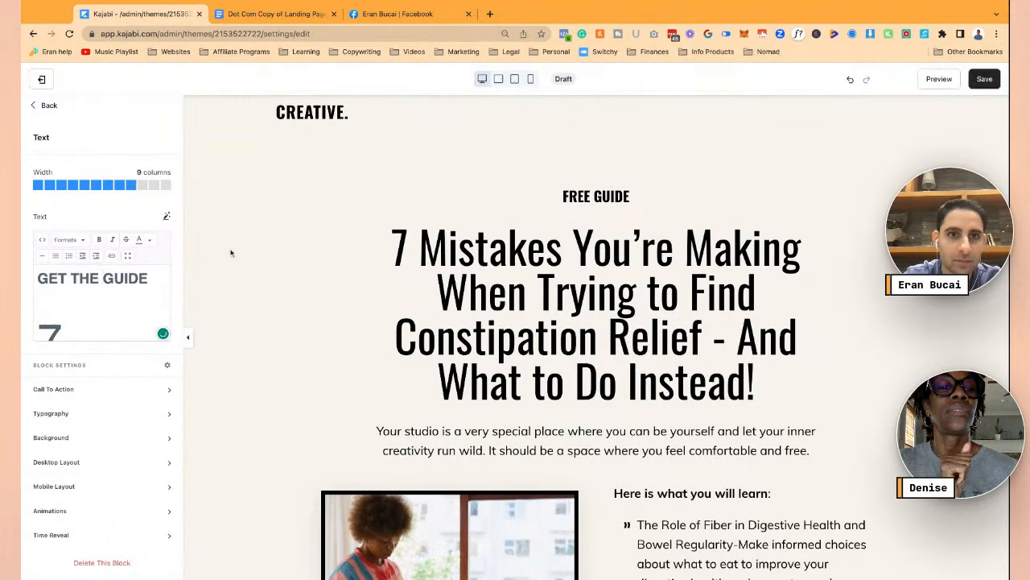
- Wrap the hero subtitle paragraph in square brackets
scroll(349, 258, "down", 3)
left_click(448, 308)
scroll(448, 308, "down", 2)
scroll(483, 322, "up", 3)
left_click(530, 330)
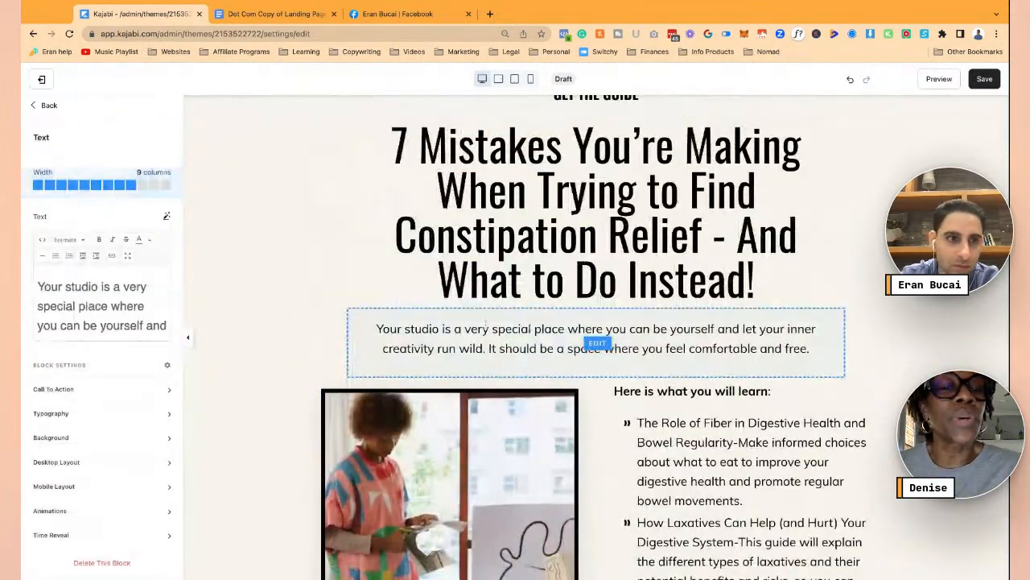
left_click(89, 289)
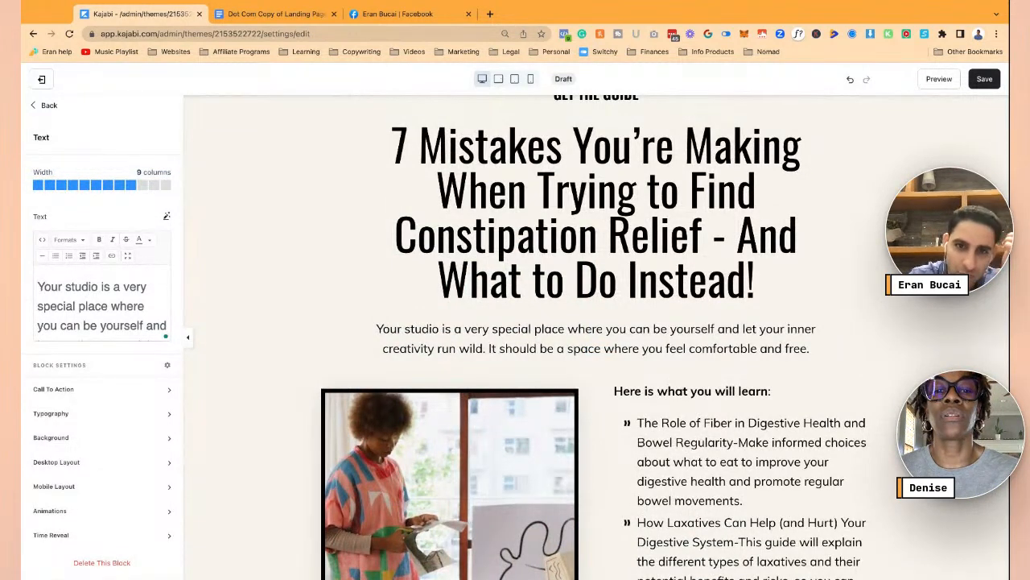
type("[")
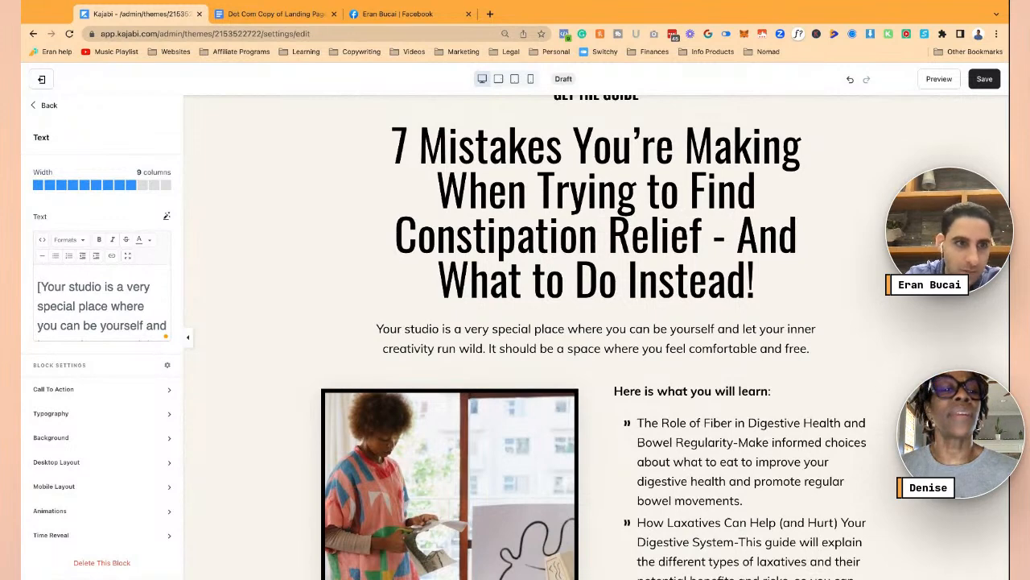
key("Down")
key("Down")
key("Down")
key("Down")
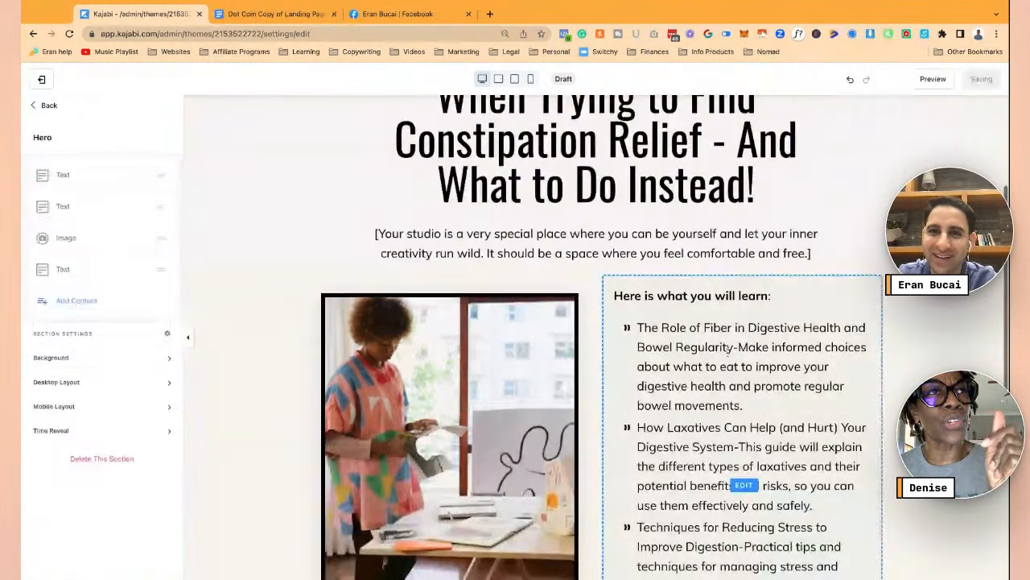
scroll(728, 352, "down", 3)
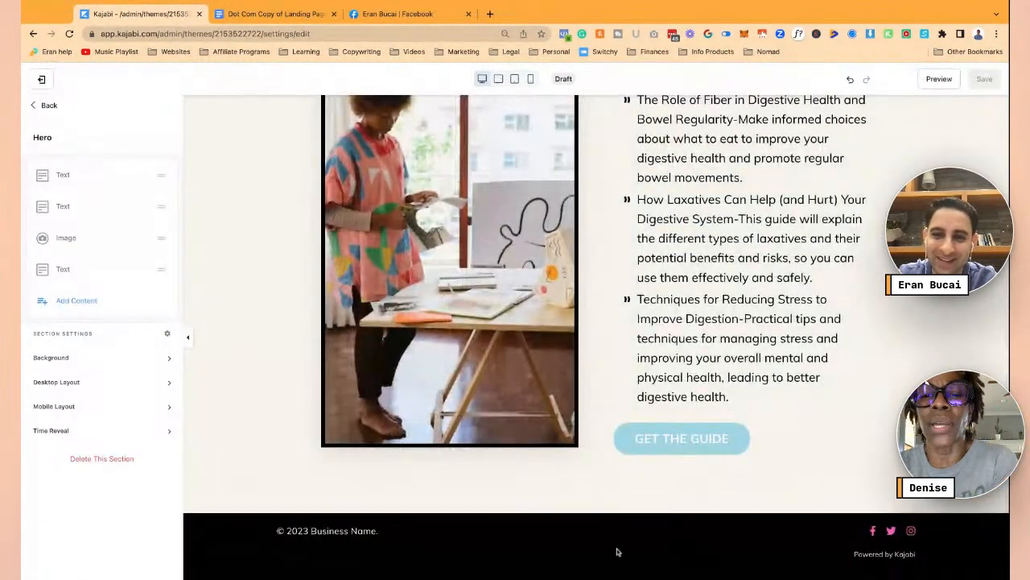
left_click(44, 105)
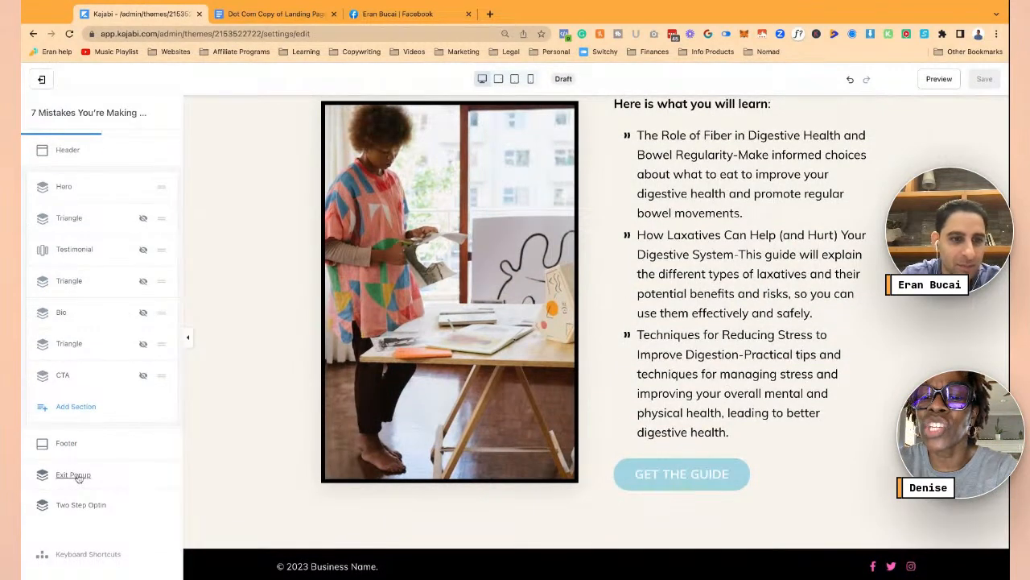
- Reopen the exit popup in edit mode
left_click(76, 475)
left_click(39, 174)
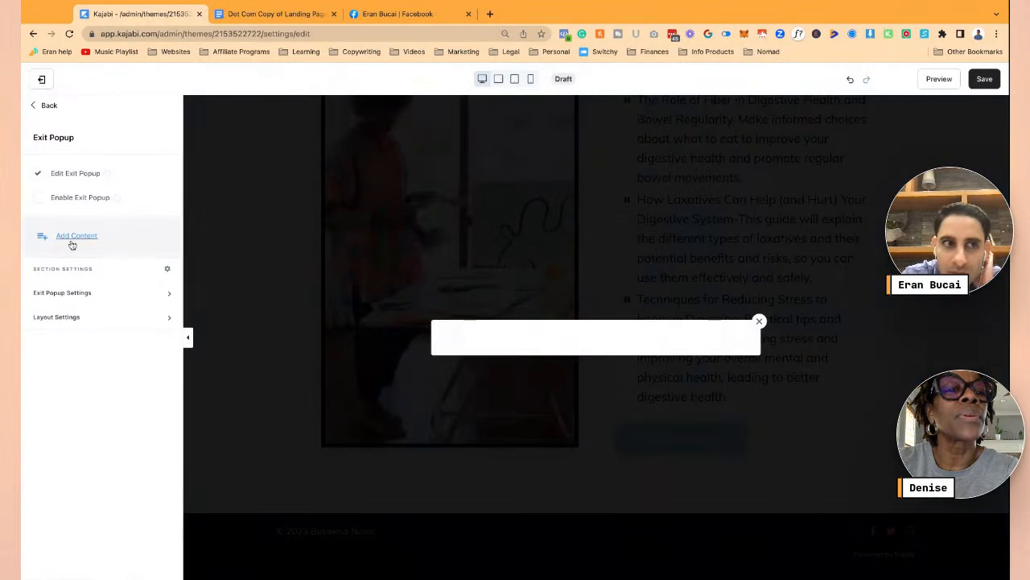
left_click(44, 108)
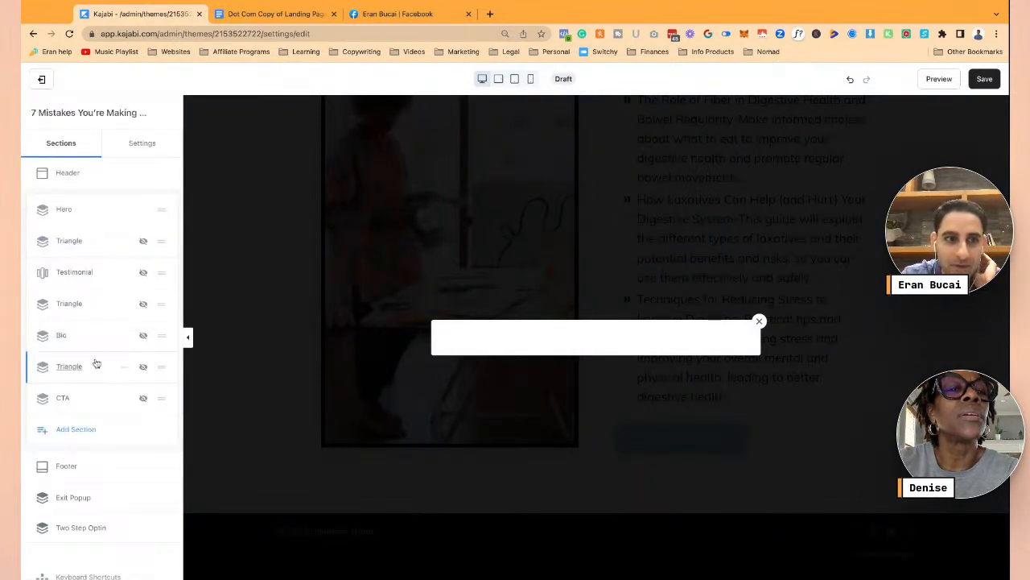
left_click(72, 497)
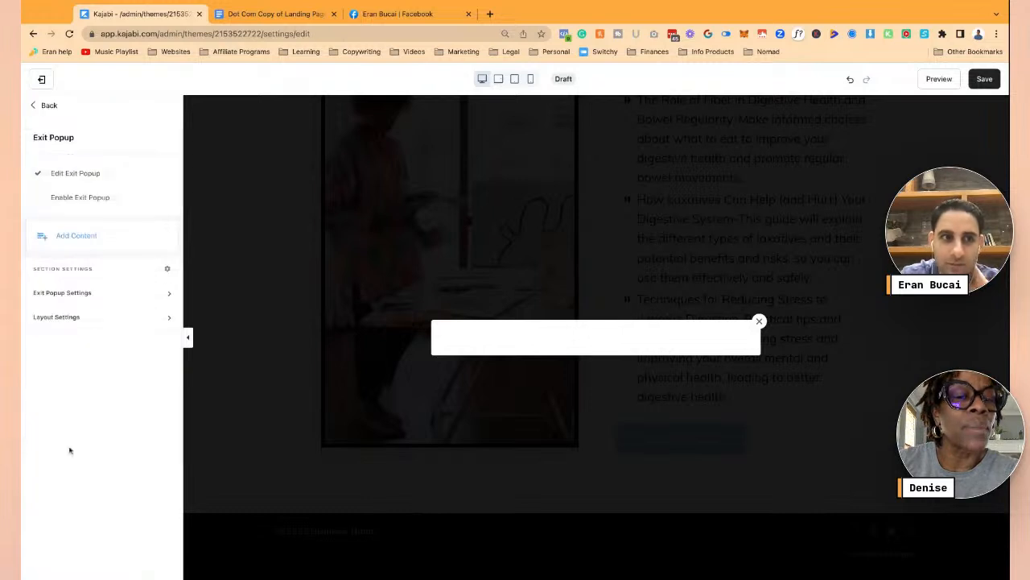
- Add a form block to the exit popup and save the page
left_click(71, 235)
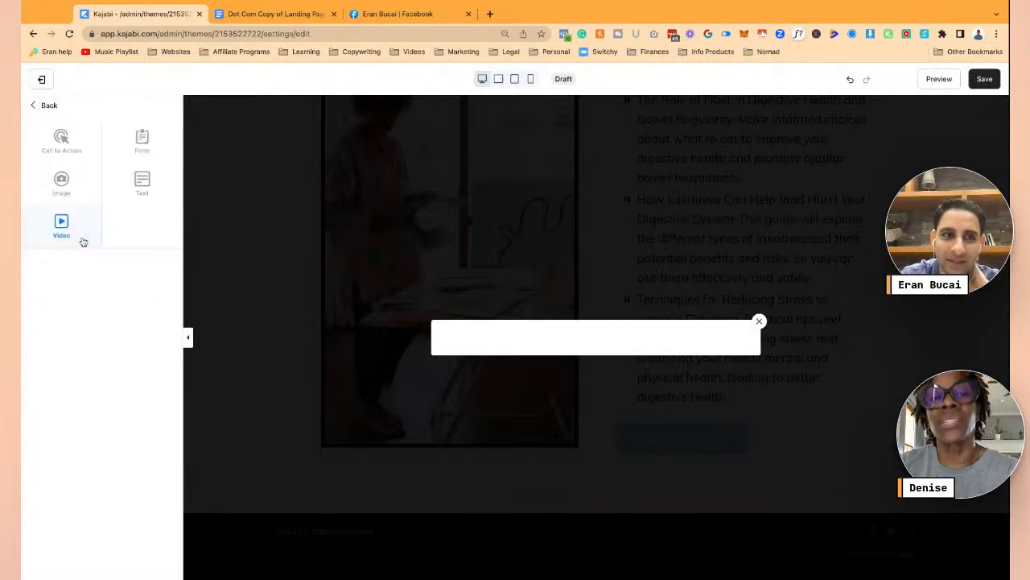
left_click(141, 149)
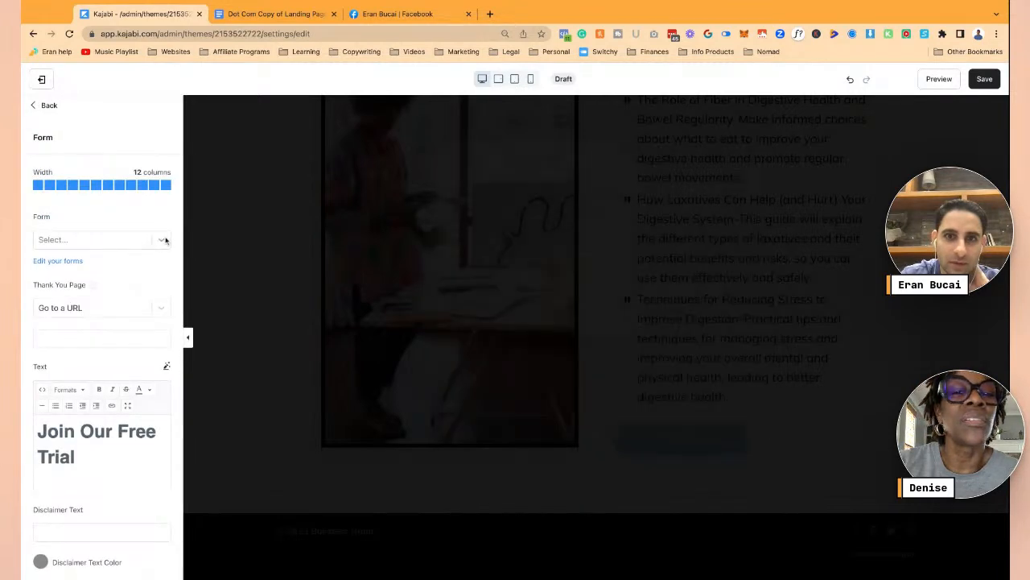
left_click(164, 240)
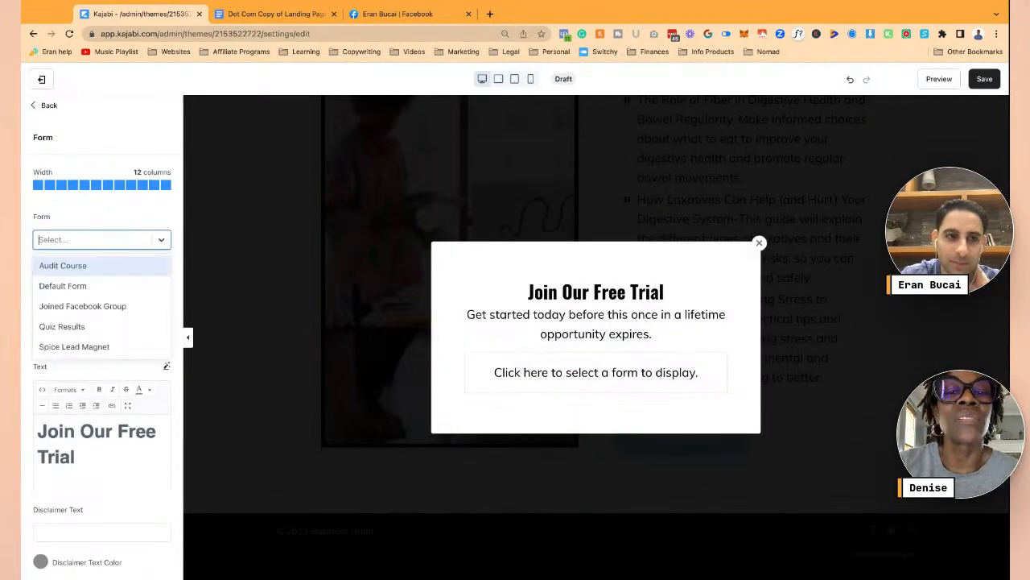
left_click(132, 201)
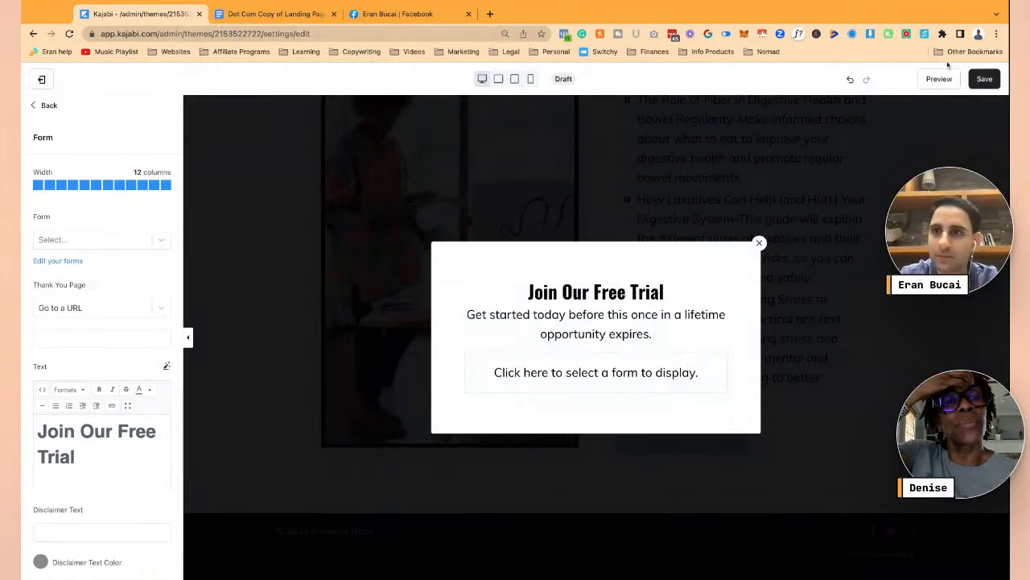
left_click(983, 80)
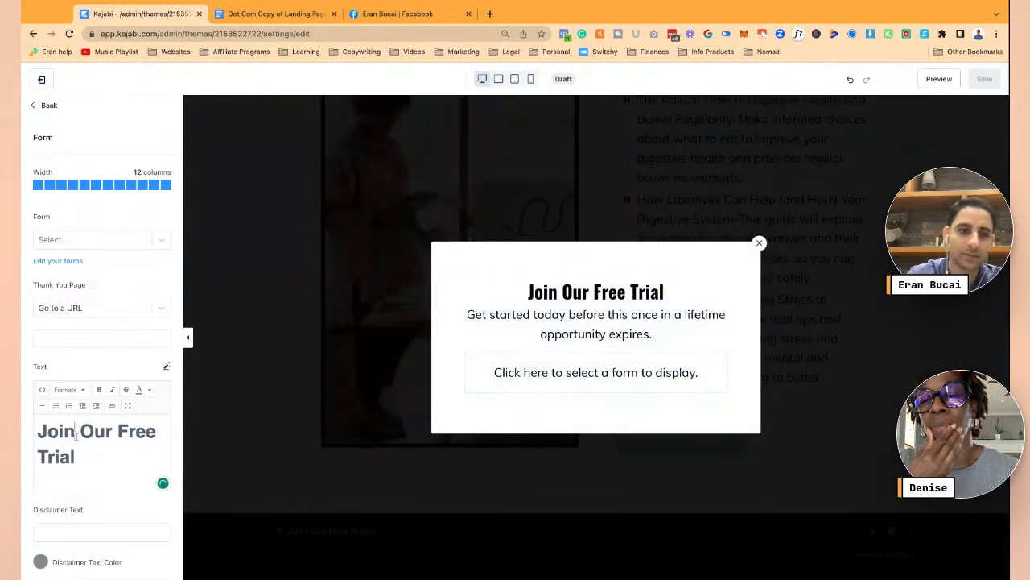
left_click(279, 398)
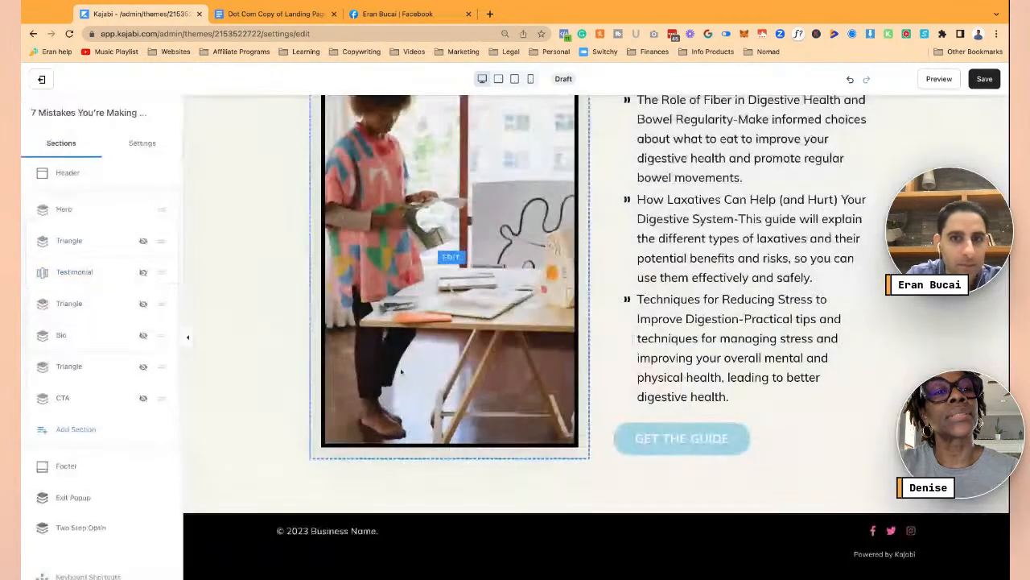
- Clear the footer's Twitter link so only Facebook and Instagram icons remain, and save
left_click(36, 105)
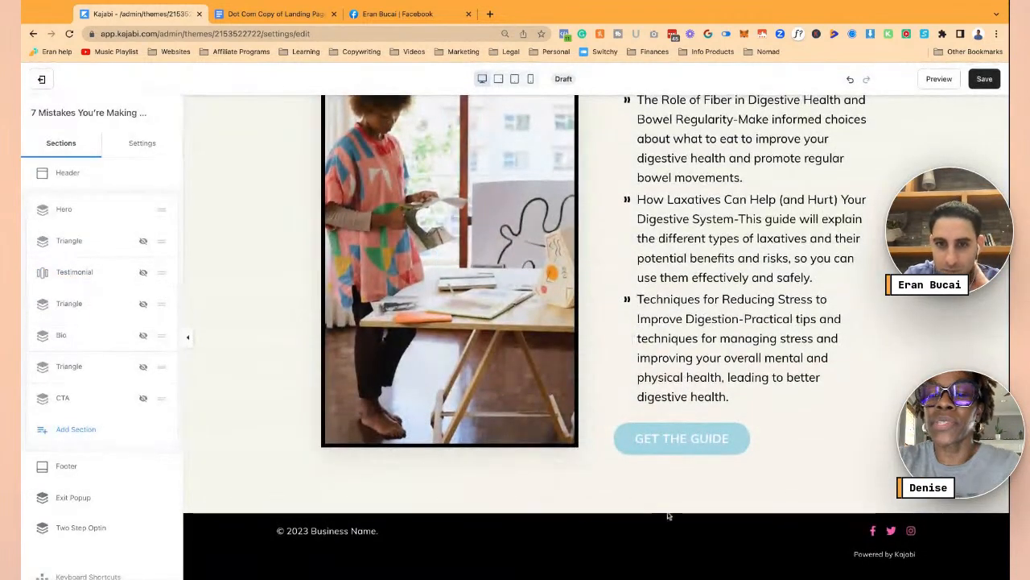
left_click(738, 524)
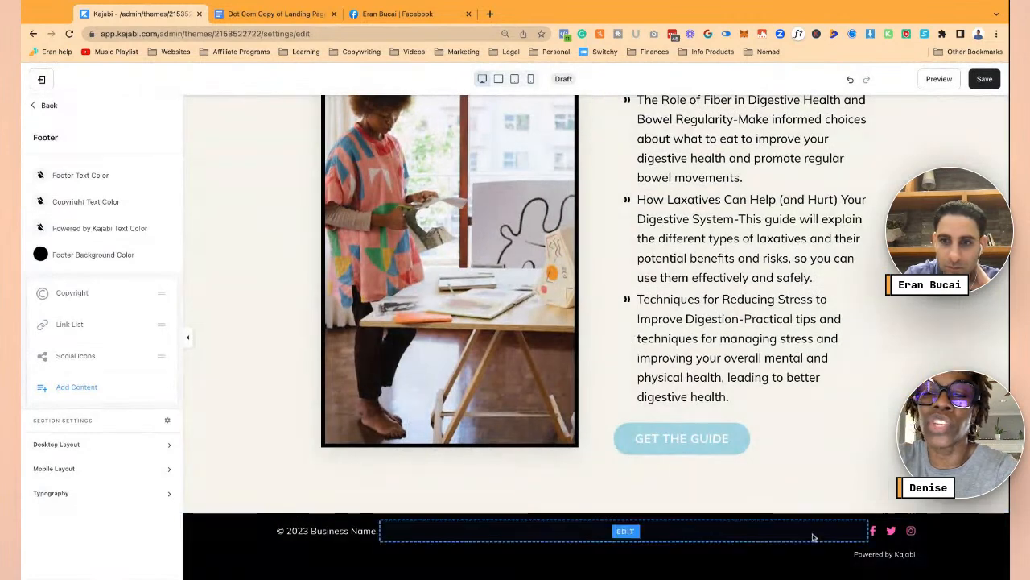
left_click(889, 533)
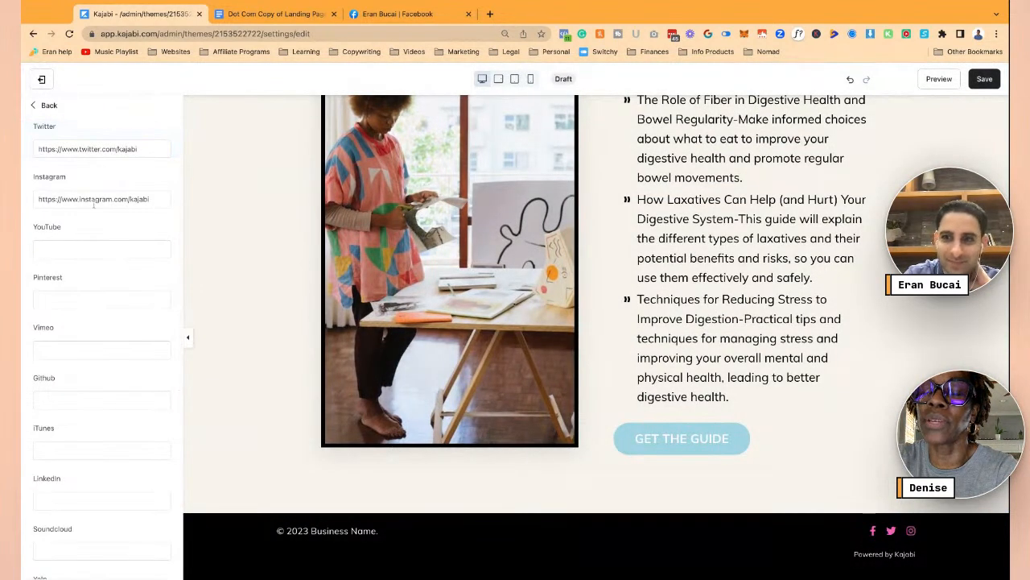
scroll(134, 253, "down", 8)
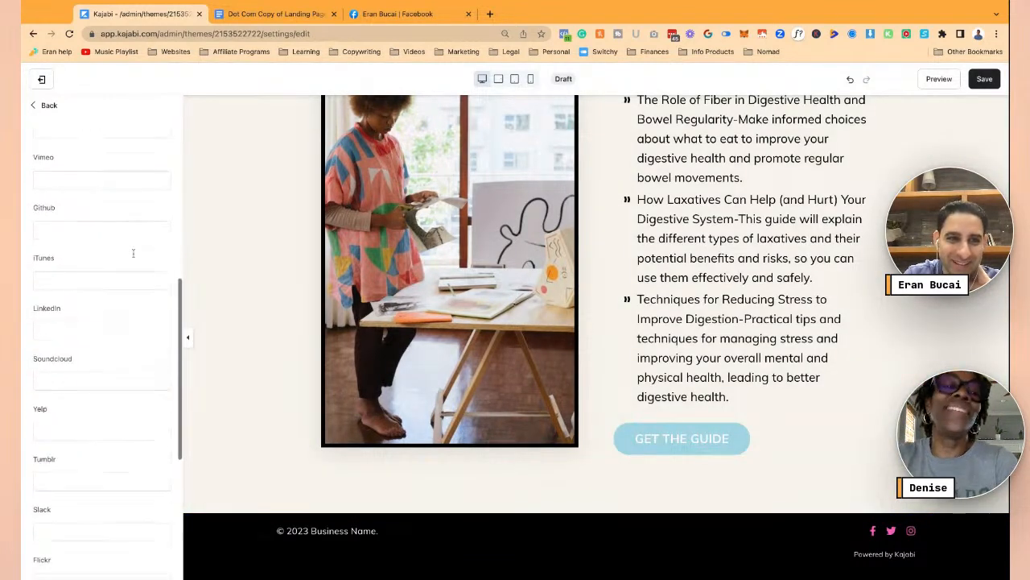
scroll(134, 253, "up", 8)
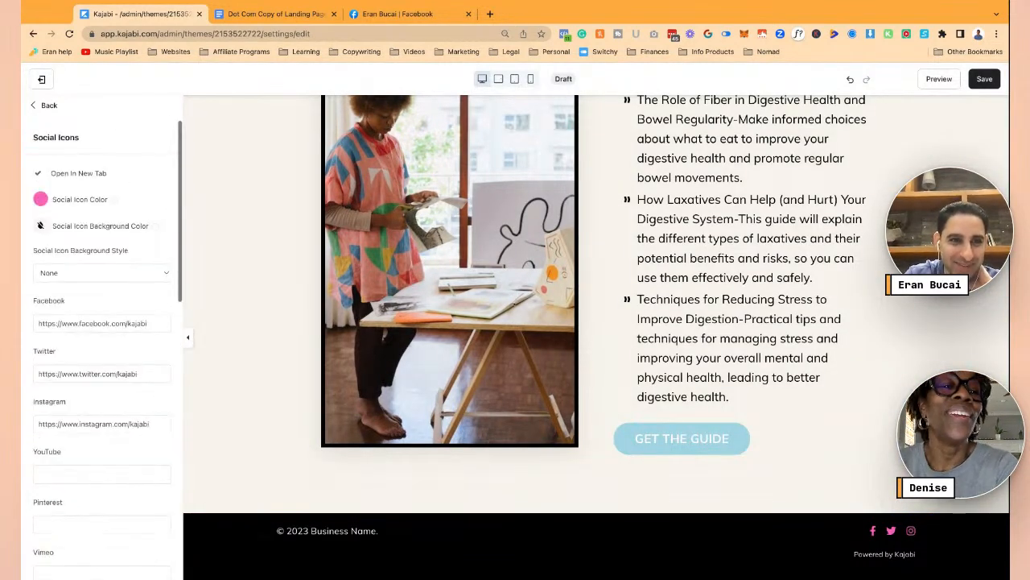
left_click(88, 373)
key("super+a")
key("BackSpace")
left_click(105, 318)
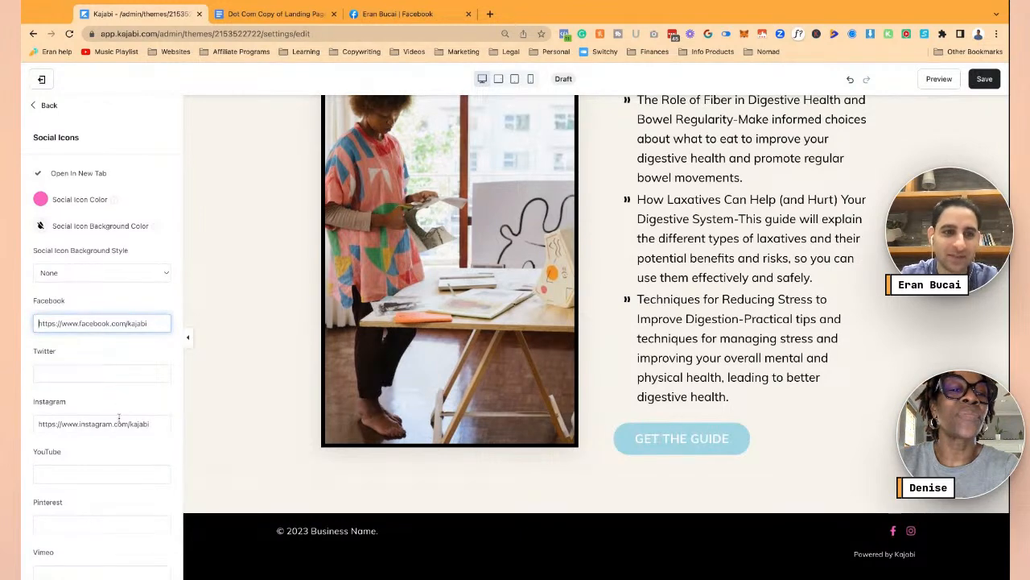
left_click(147, 423)
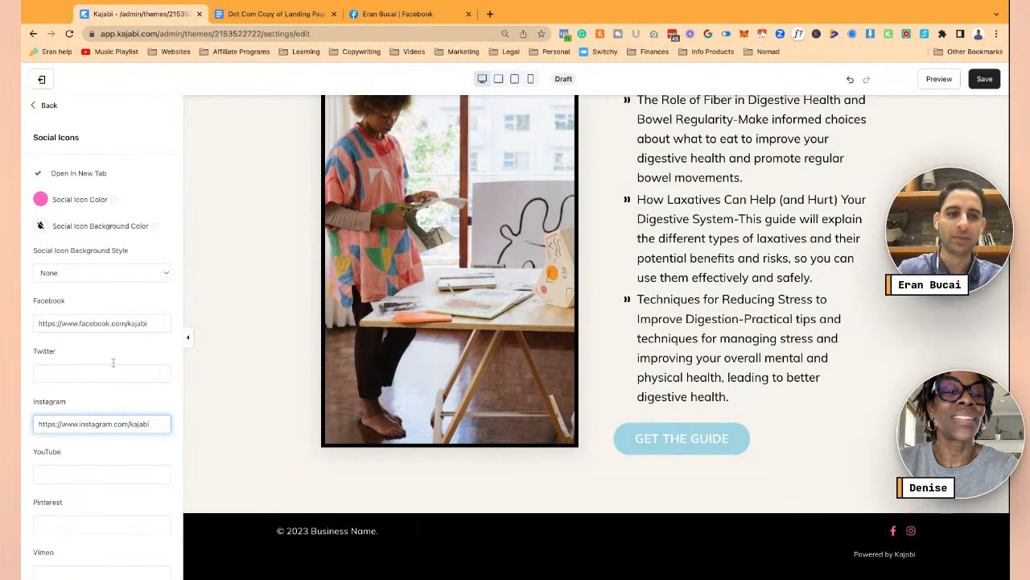
left_click(83, 279)
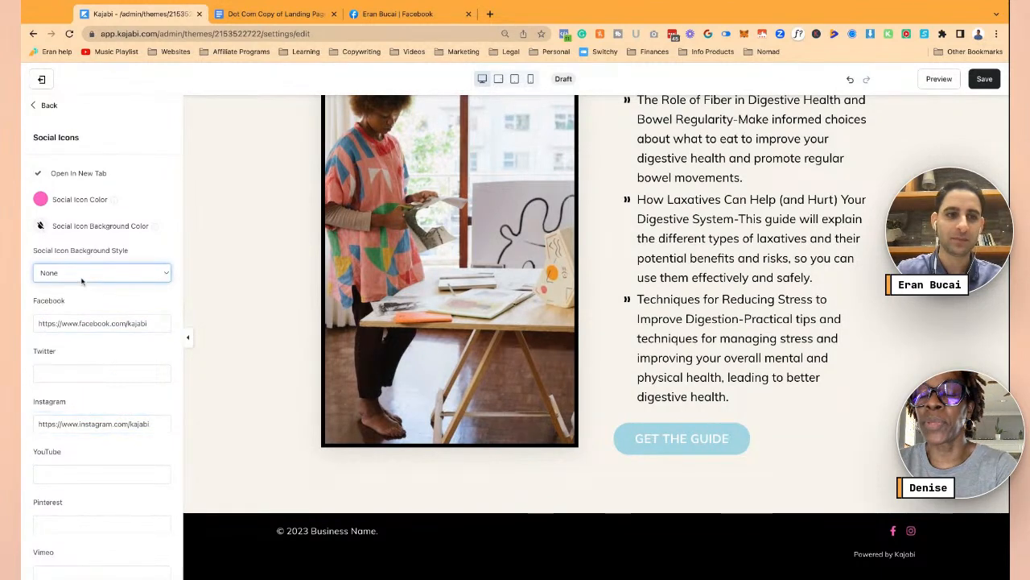
left_click(984, 79)
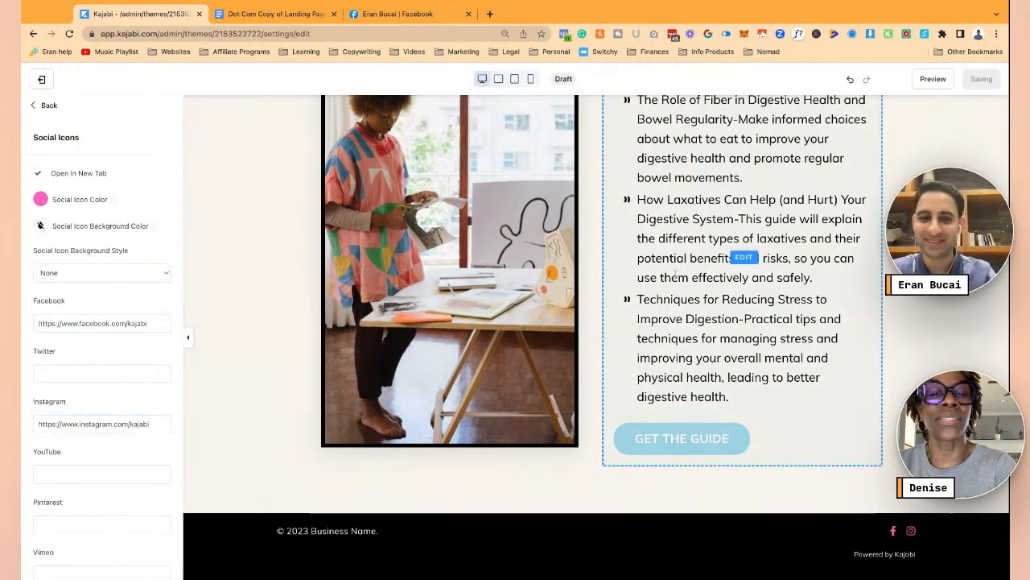
- Select the footer's copyright business name, then reopen the hero section settings
left_click(317, 533)
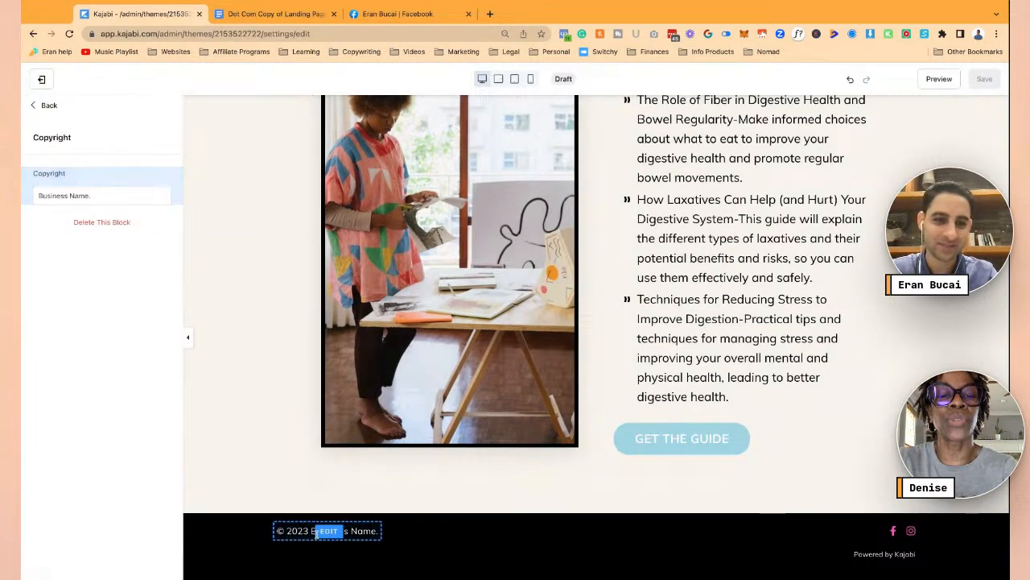
left_click(104, 188)
key("ctrl+a")
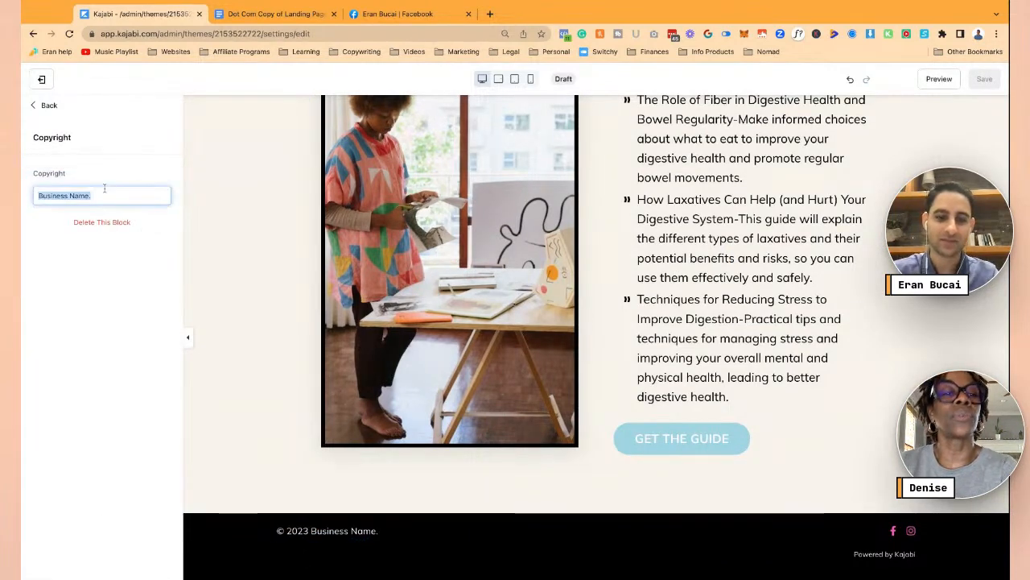
scroll(329, 230, "up", 5)
left_click(329, 230)
scroll(329, 230, "down", 5)
scroll(266, 223, "up", 5)
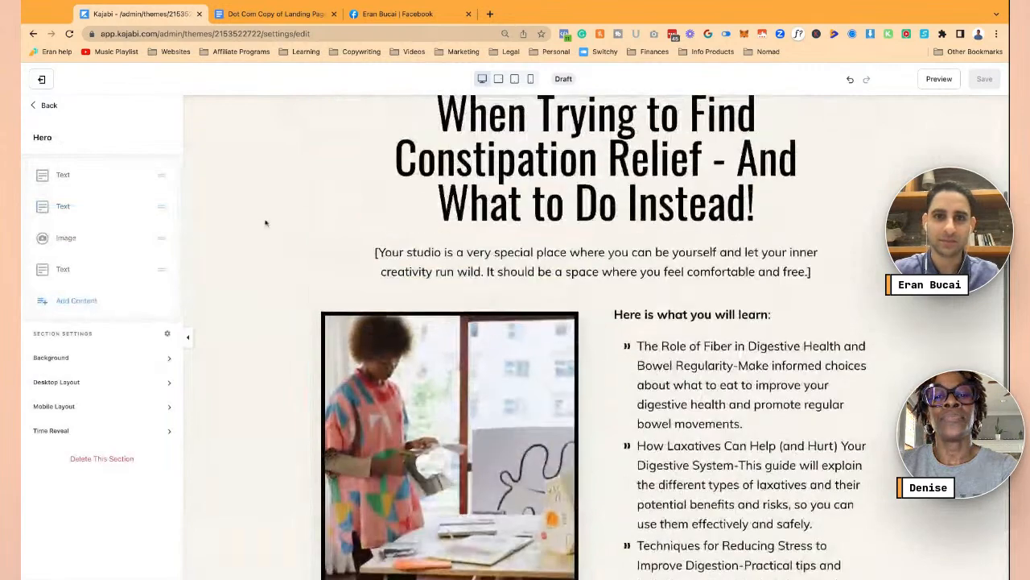
- Leave the page editor, start a new form under Marketing > Forms, and go to the copy doc
left_click(42, 79)
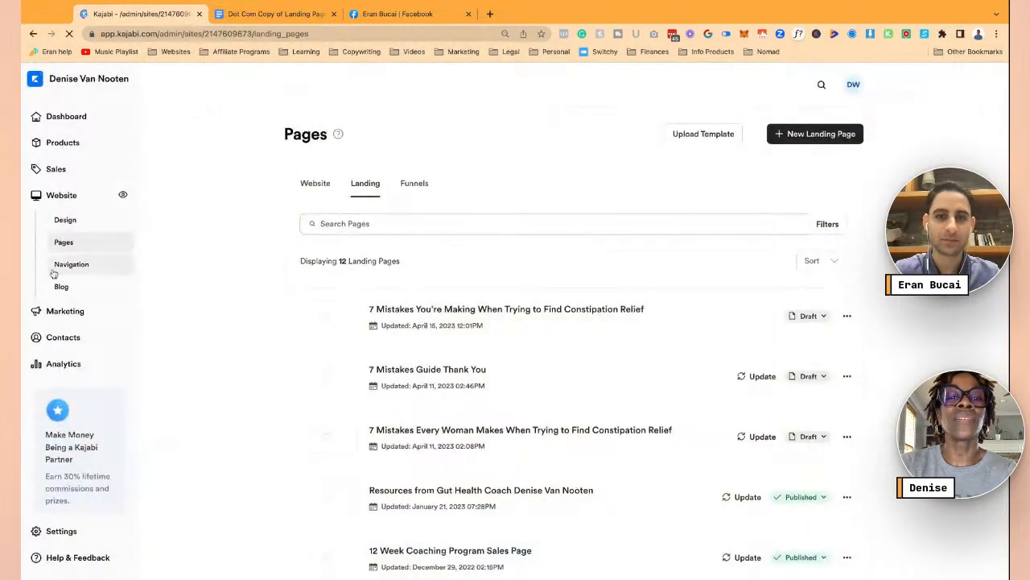
left_click(67, 313)
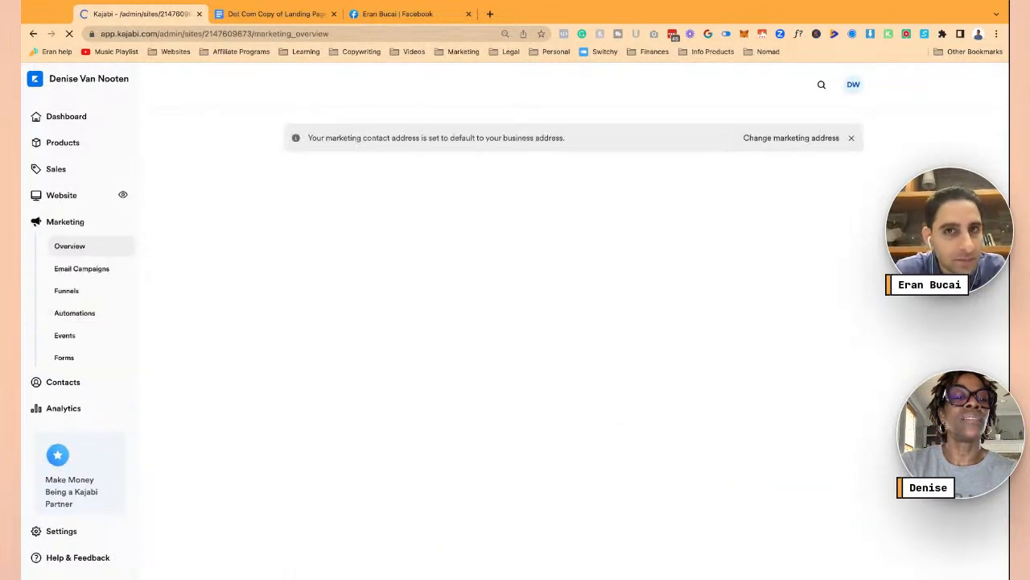
left_click(112, 357)
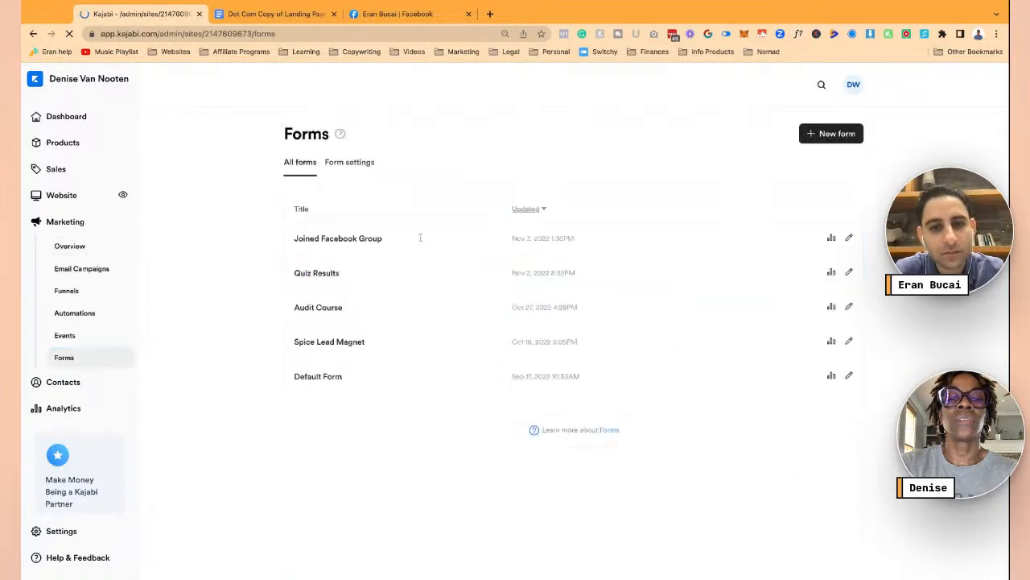
left_click(819, 136)
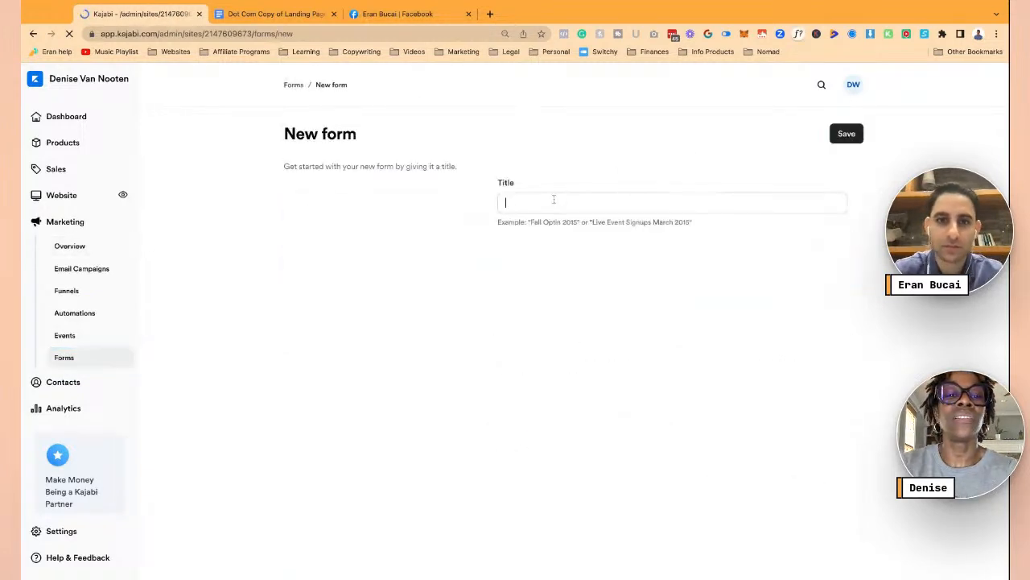
left_click(276, 14)
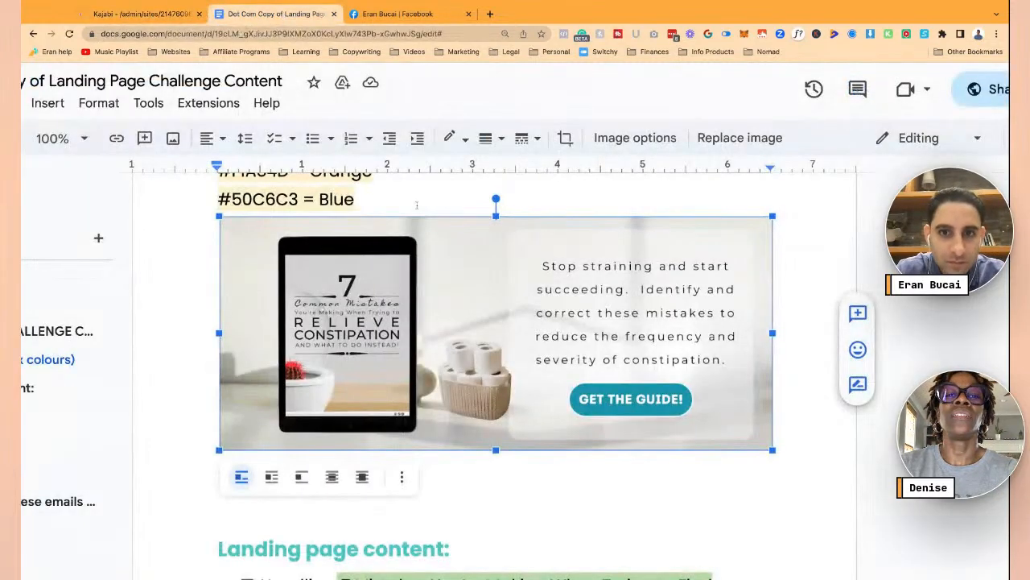
- Copy the 7 Mistakes headline from the doc and paste it as the new form's title
scroll(421, 219, "down", 6)
scroll(421, 219, "up", 9)
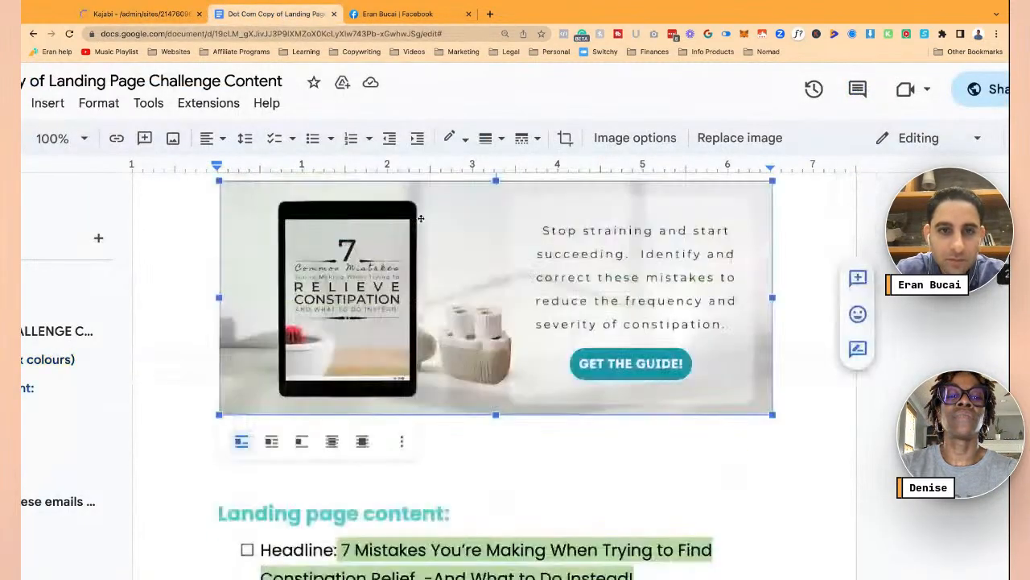
scroll(548, 374, "down", 15)
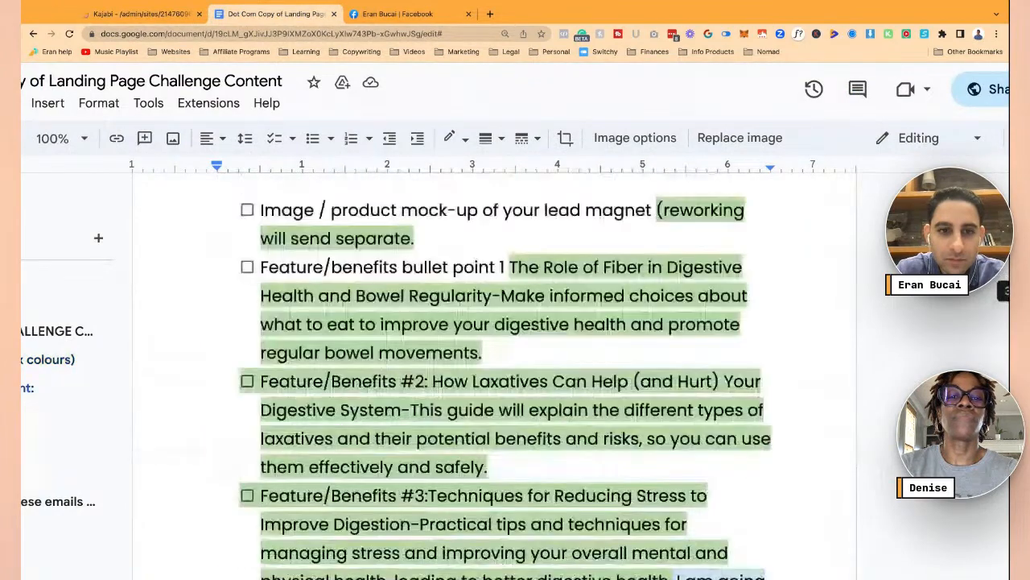
scroll(506, 374, "up", 6)
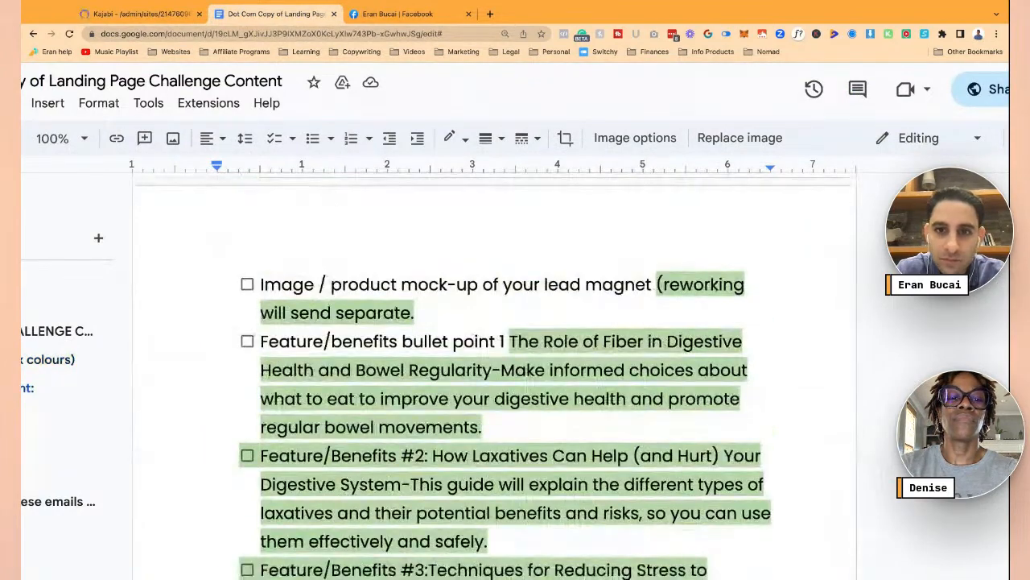
scroll(494, 370, "up", 5)
left_click(341, 304)
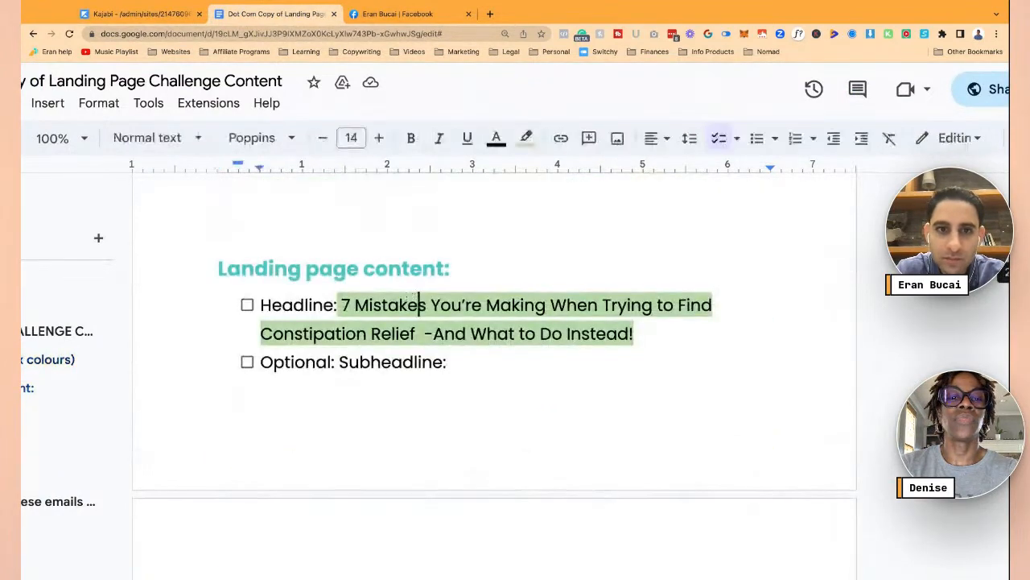
left_click_drag(342, 305, 635, 334)
key("ctrl+c")
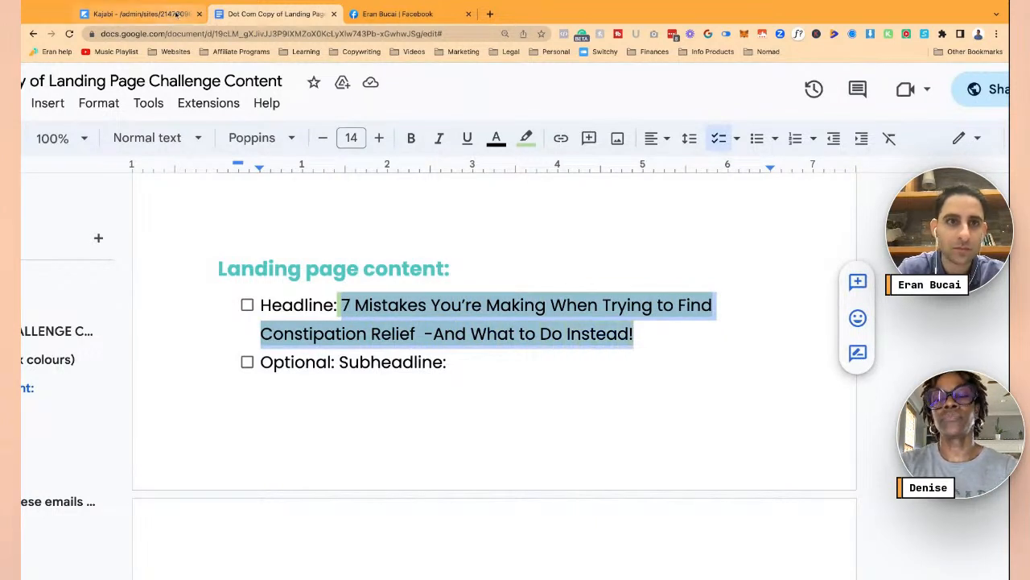
left_click(180, 14)
left_click(524, 202)
key("ctrl+v")
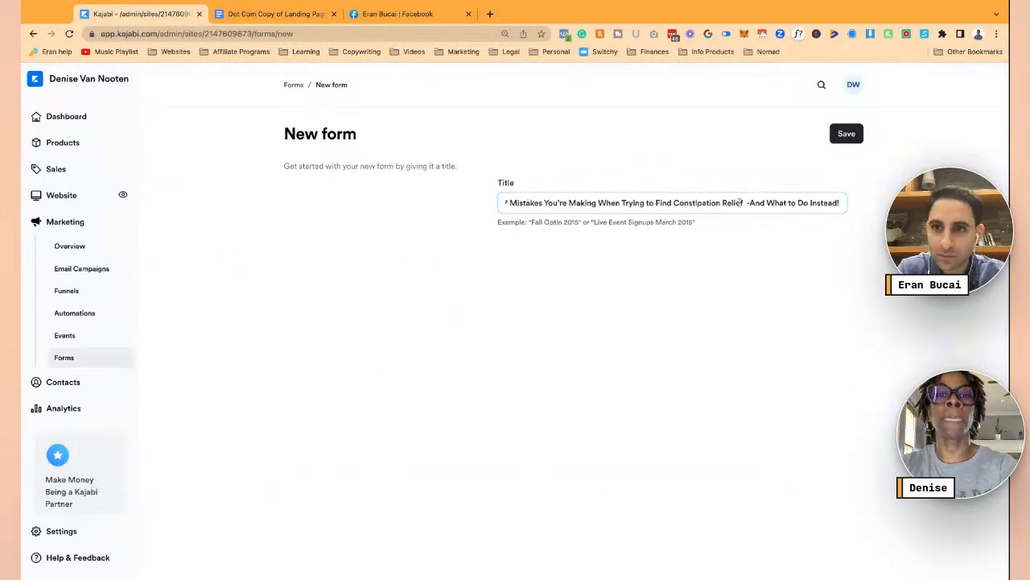
- Tidy the title spacing, save the 7 Mistakes form, and set it to Single Opt-In
left_click(748, 202)
key("Home")
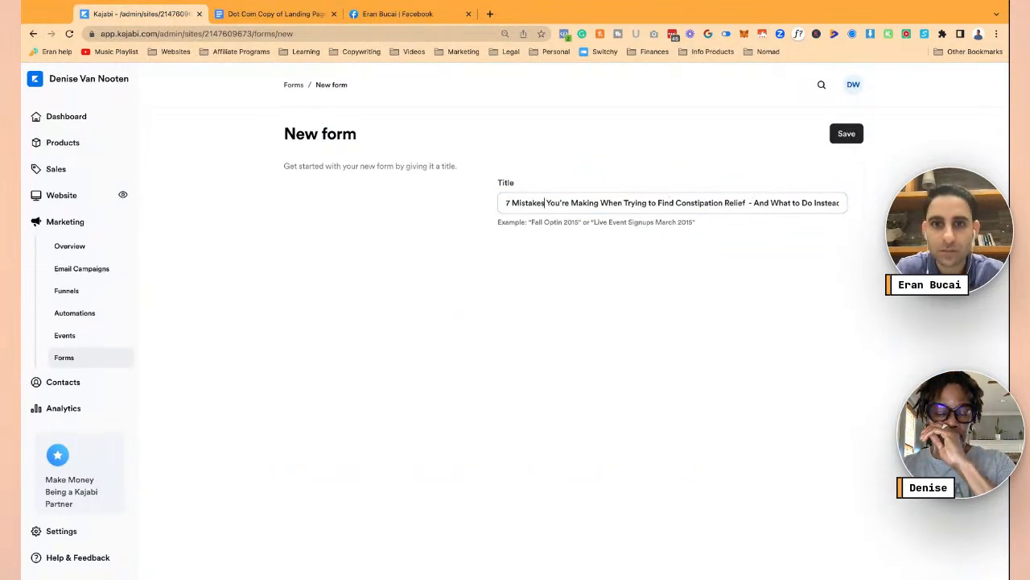
left_click(846, 134)
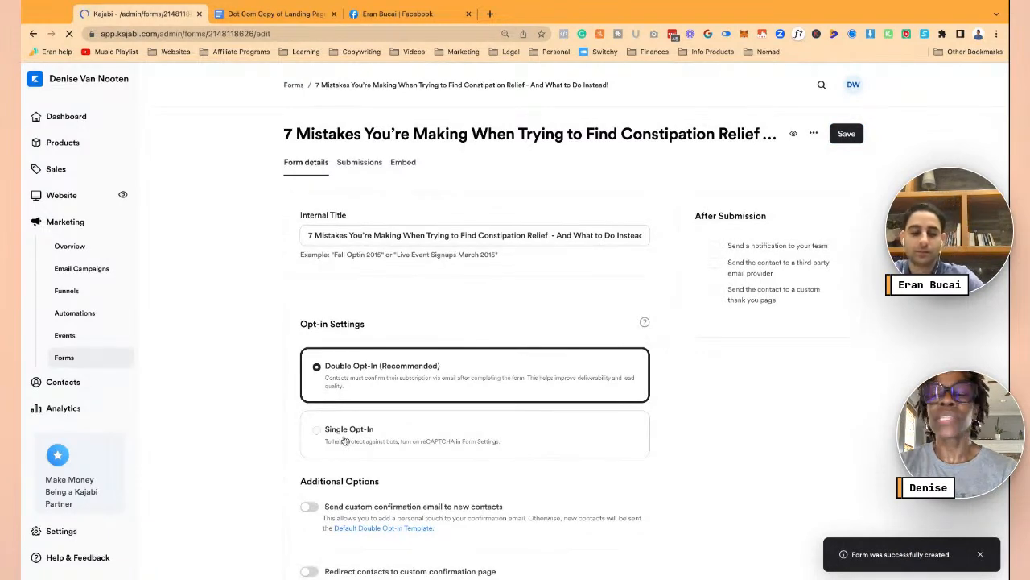
left_click(344, 441)
scroll(732, 279, "down", 3)
scroll(733, 278, "up", 3)
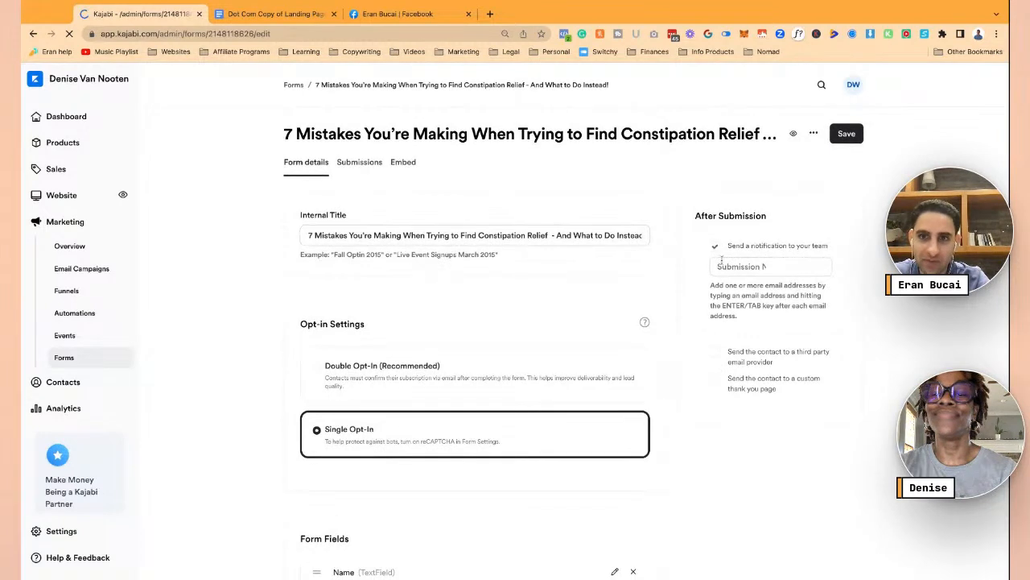
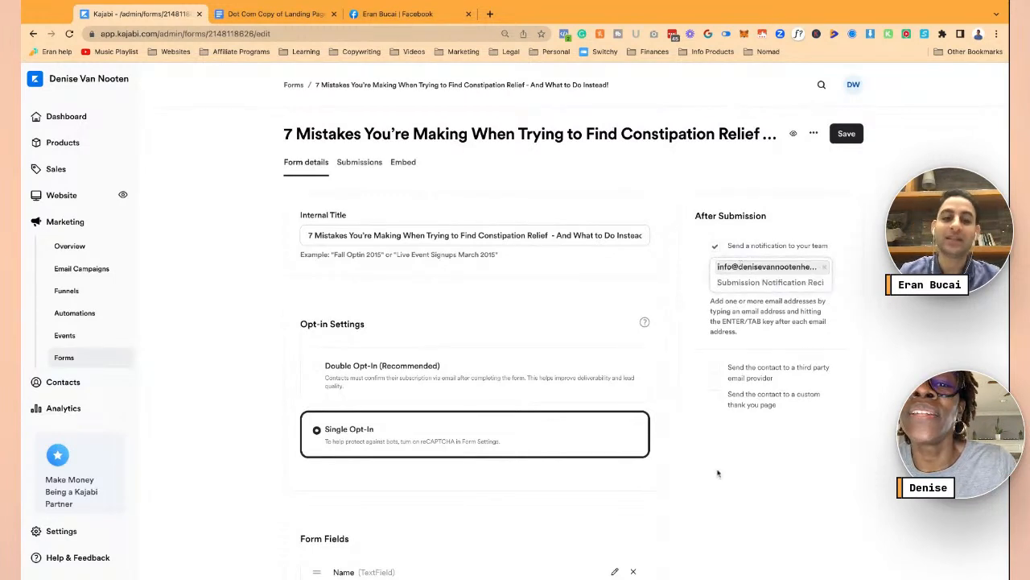
- Save the 7 Mistakes opt-in form and open Email Campaigns in a new tab
scroll(644, 362, "down", 5)
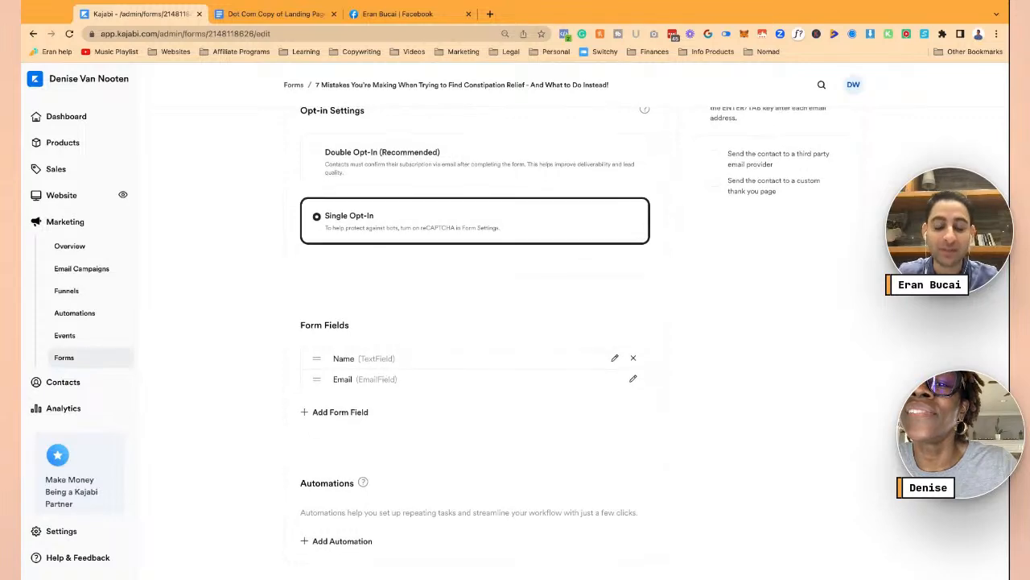
scroll(833, 144, "up", 5)
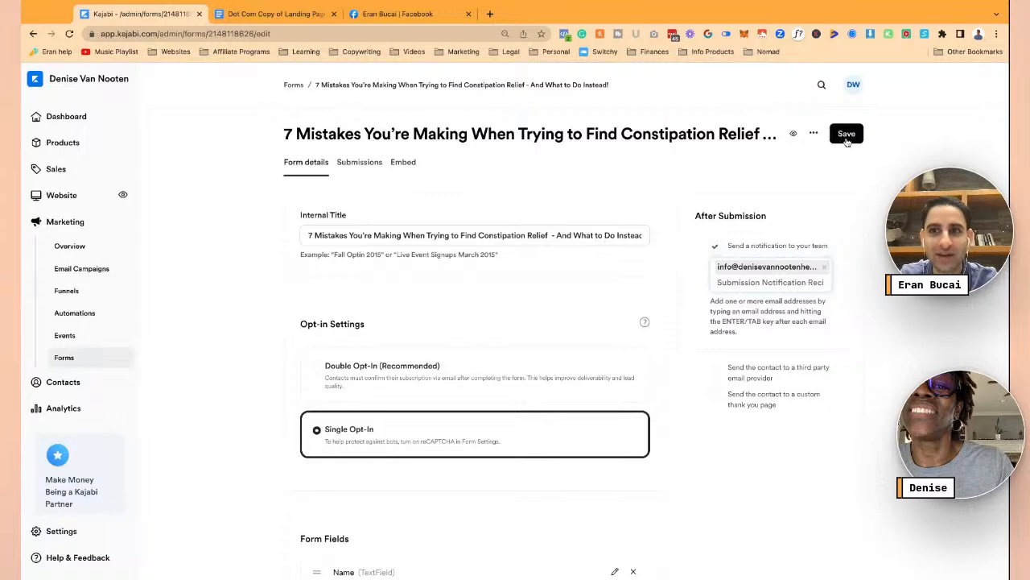
left_click(846, 141)
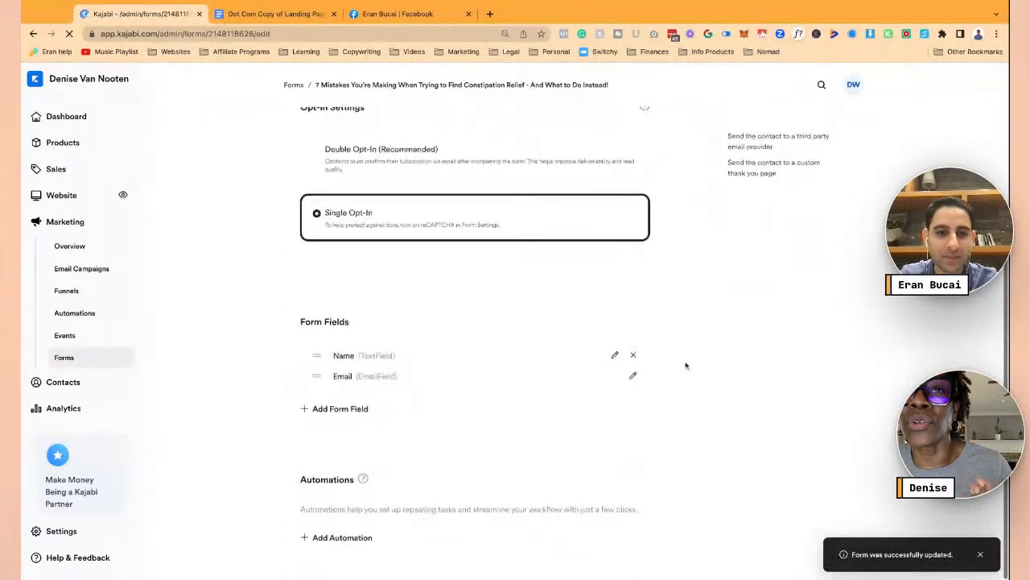
left_click(84, 271, "super")
- Start a new email campaign of type Email Sequence
left_click(272, 14)
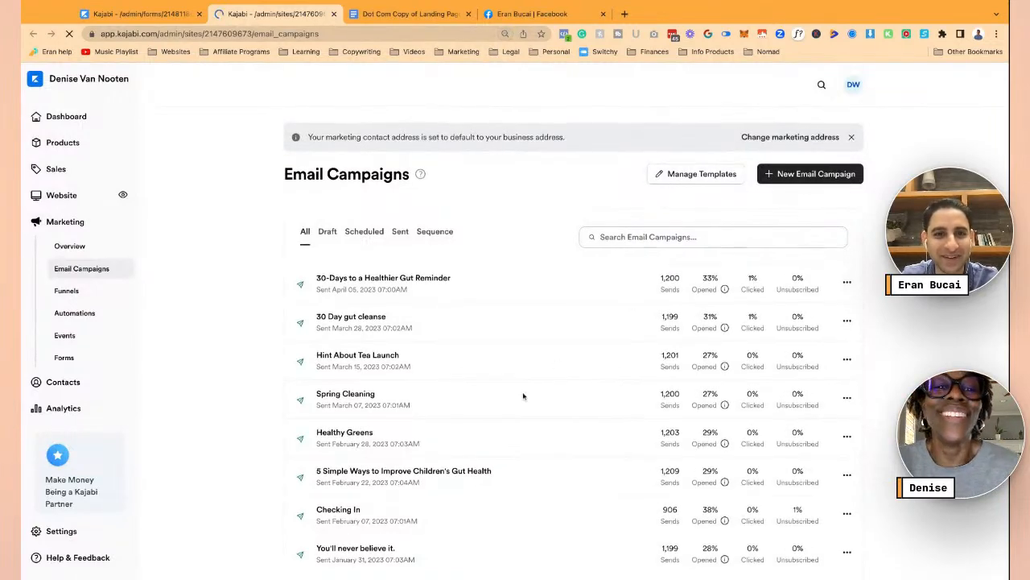
scroll(523, 396, "down", 15)
scroll(523, 396, "up", 15)
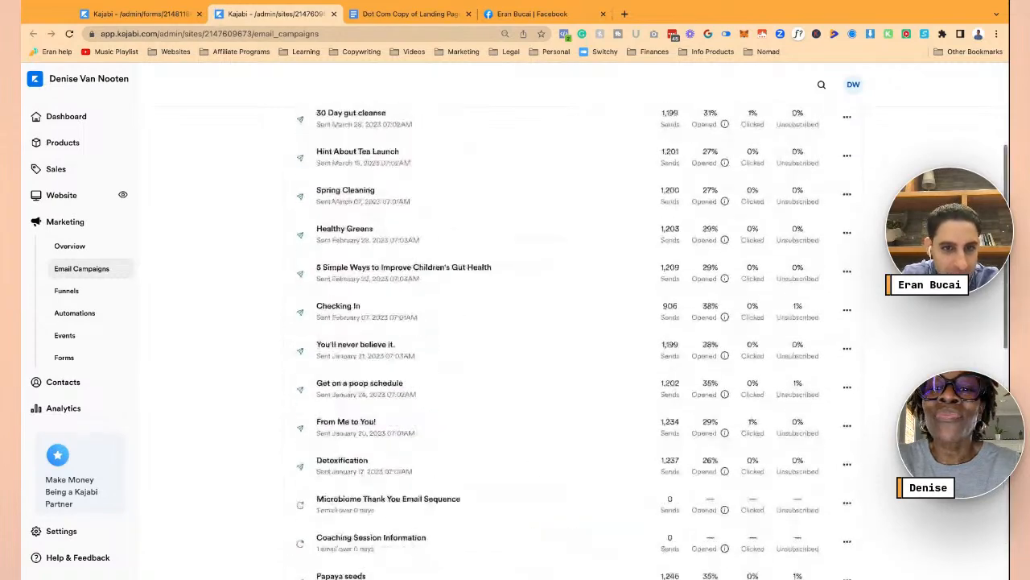
left_click(779, 175)
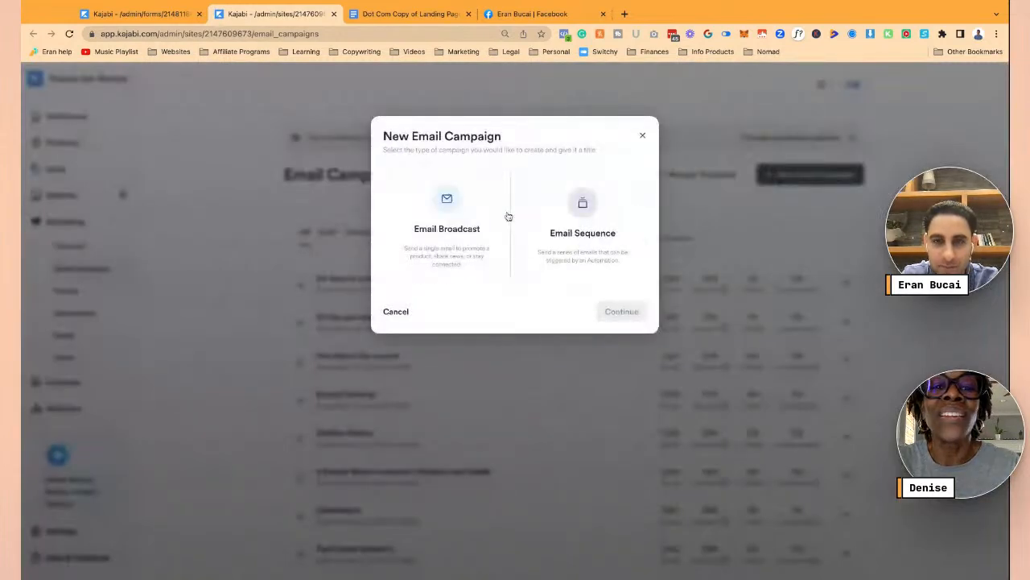
left_click(587, 221)
- Title the sequence with the 7 Mistakes headline copied from the doc and continue
left_click(563, 327)
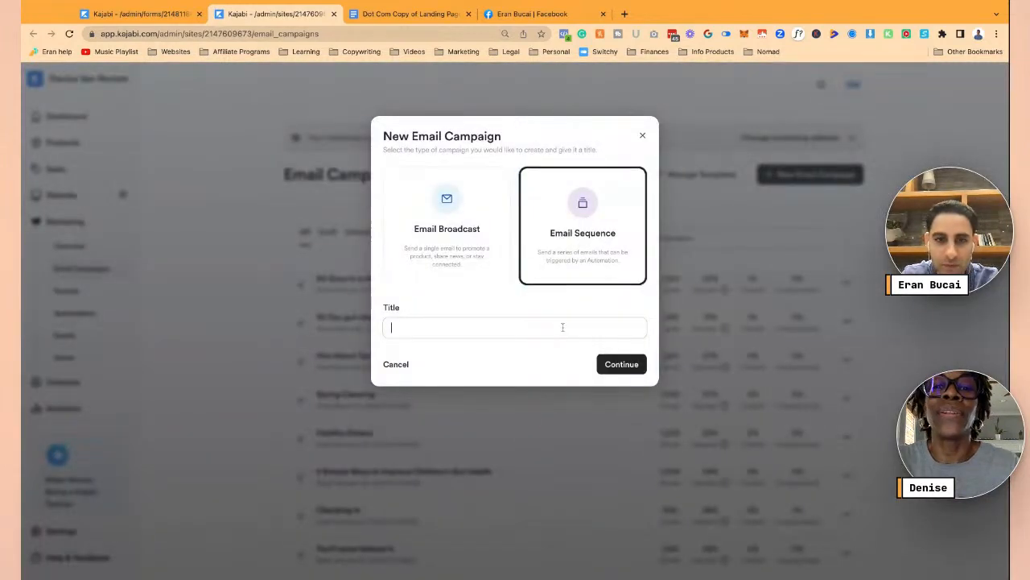
key("ctrl+v")
key("ctrl+a")
key("BackSpace")
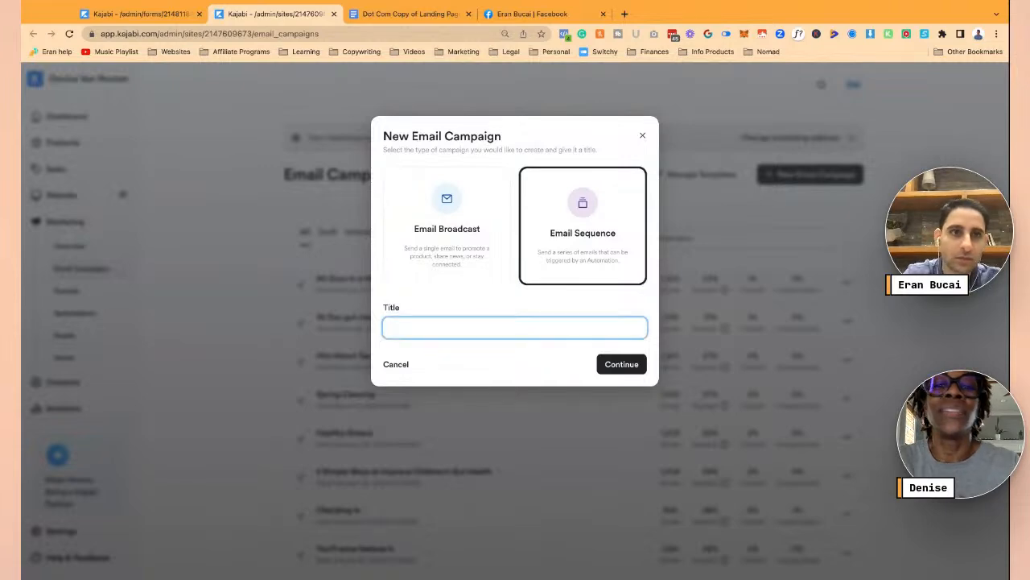
left_click(352, 6)
key("ctrl+c")
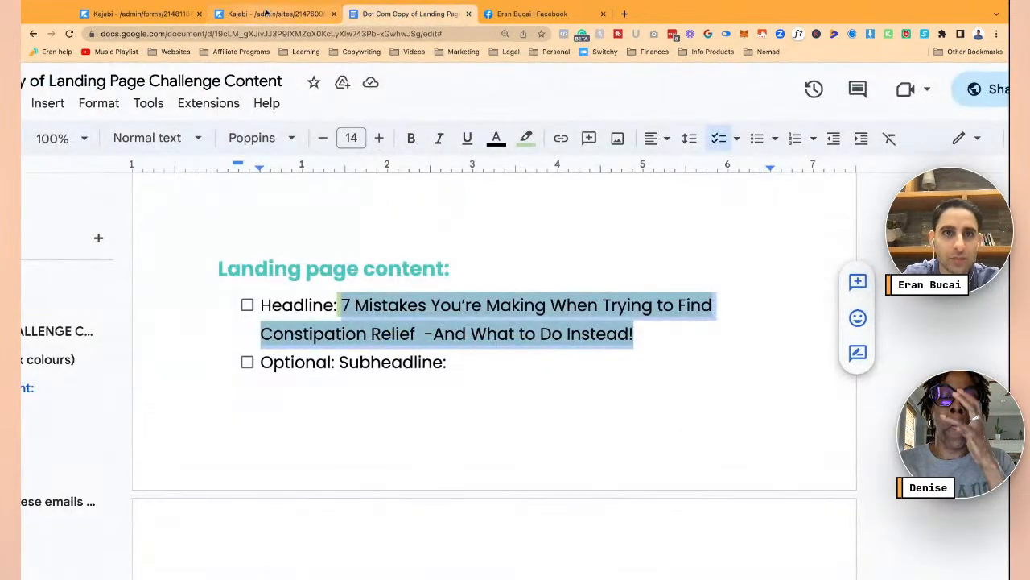
left_click(274, 14)
key("ctrl+v")
left_click(622, 364)
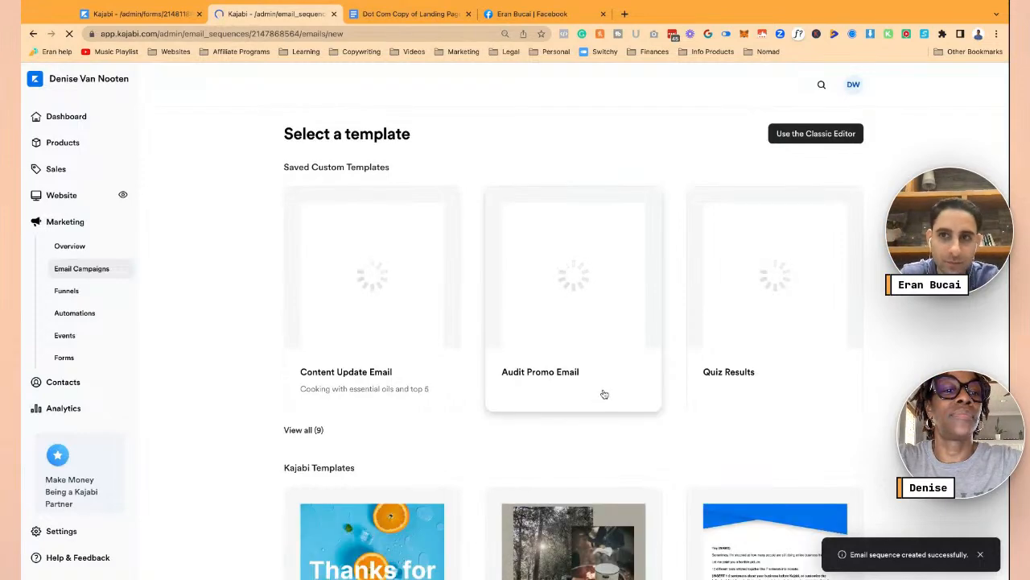
- Show all nine custom templates and preview the Basic Email no images template
scroll(826, 343, "down", 1)
scroll(788, 223, "down", 1)
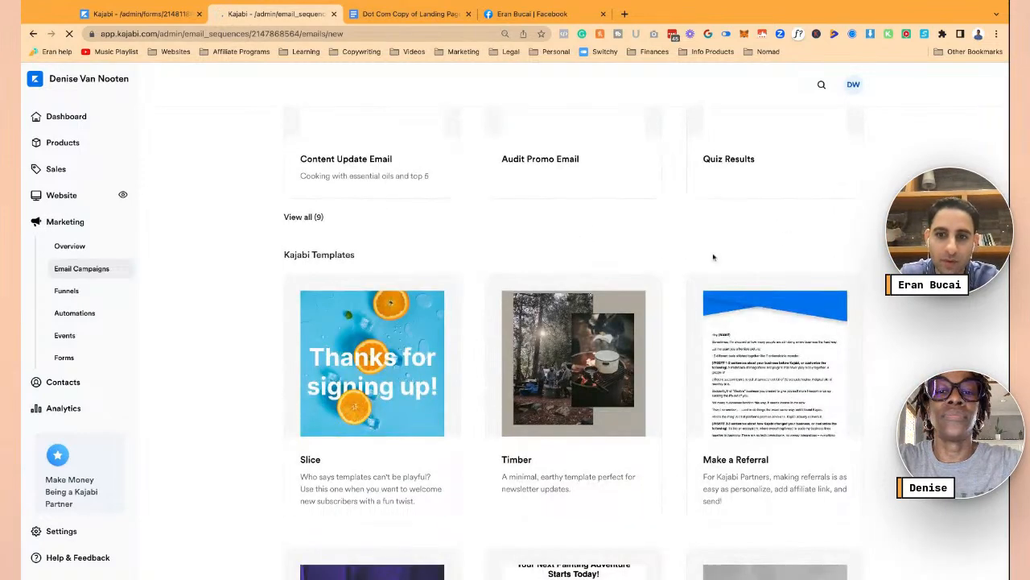
scroll(713, 256, "down", 5)
scroll(713, 256, "down", 6)
scroll(713, 256, "up", 5)
scroll(573, 376, "up", 4)
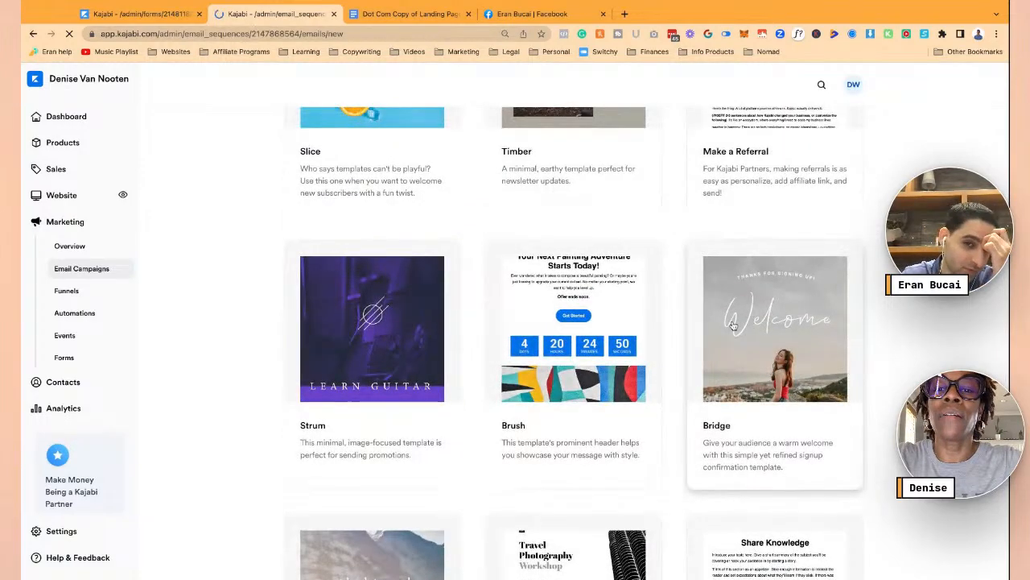
scroll(732, 325, "up", 4)
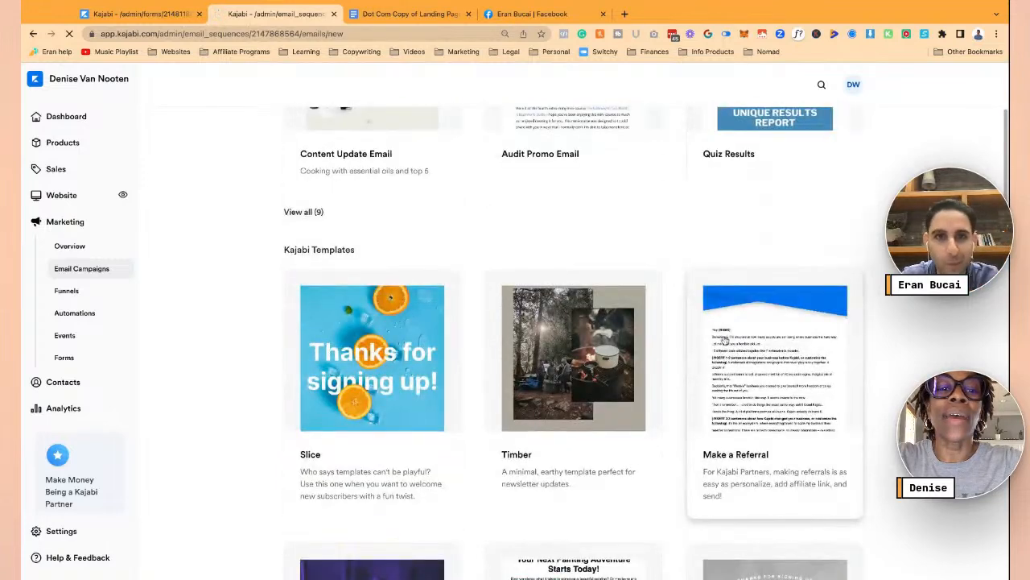
scroll(724, 340, "up", 3)
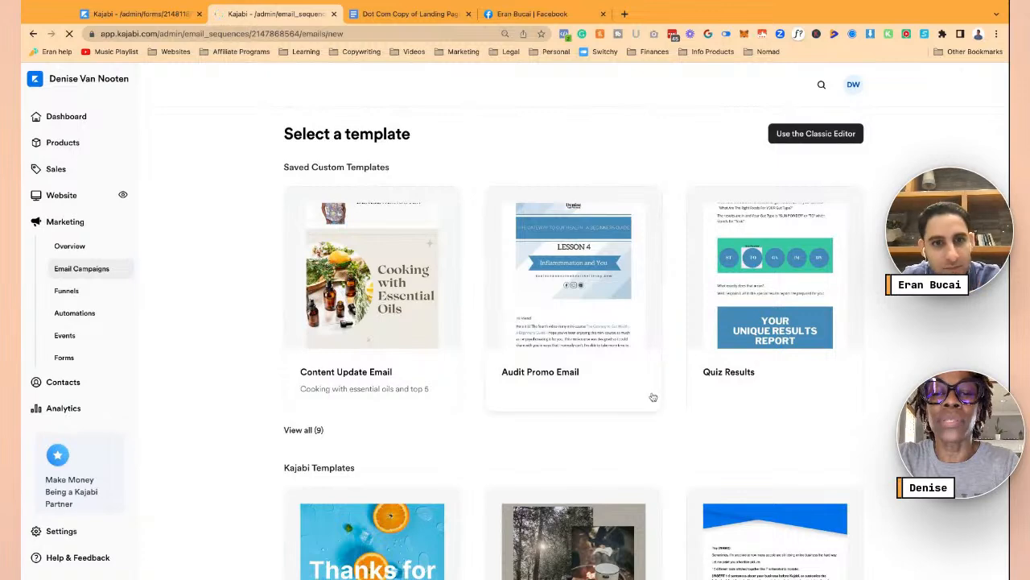
left_click(306, 429)
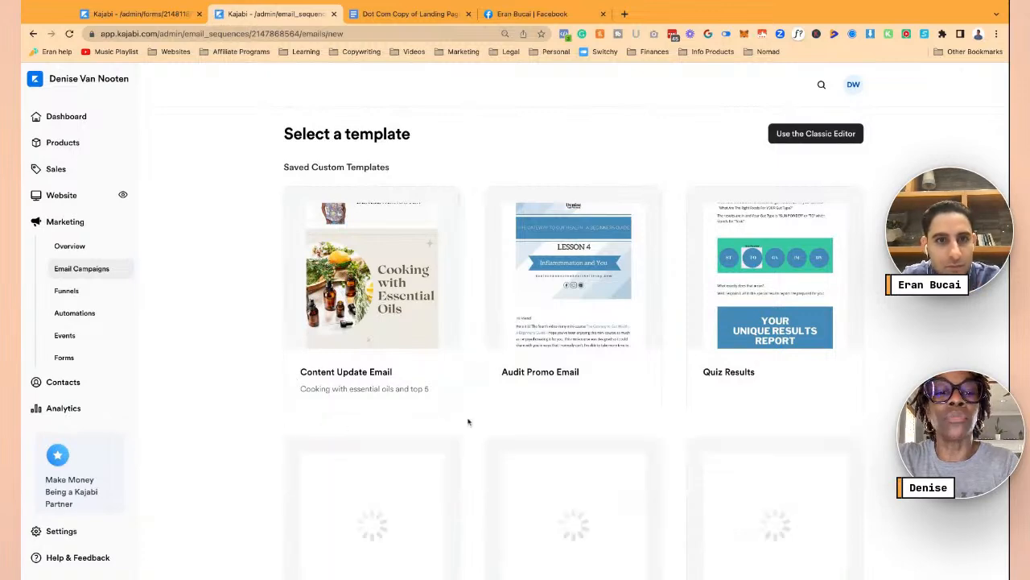
scroll(497, 437, "down", 4)
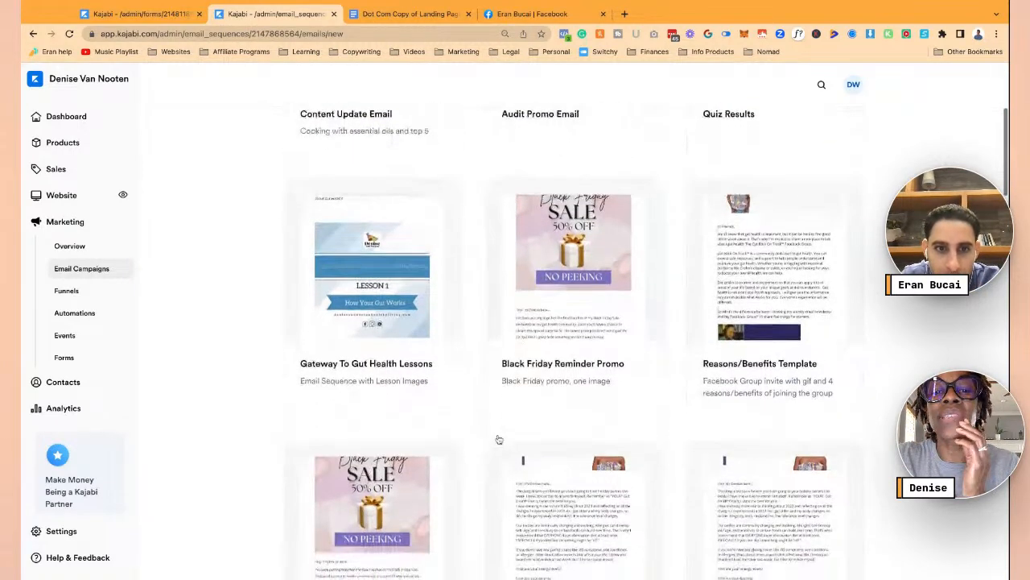
scroll(472, 422, "down", 5)
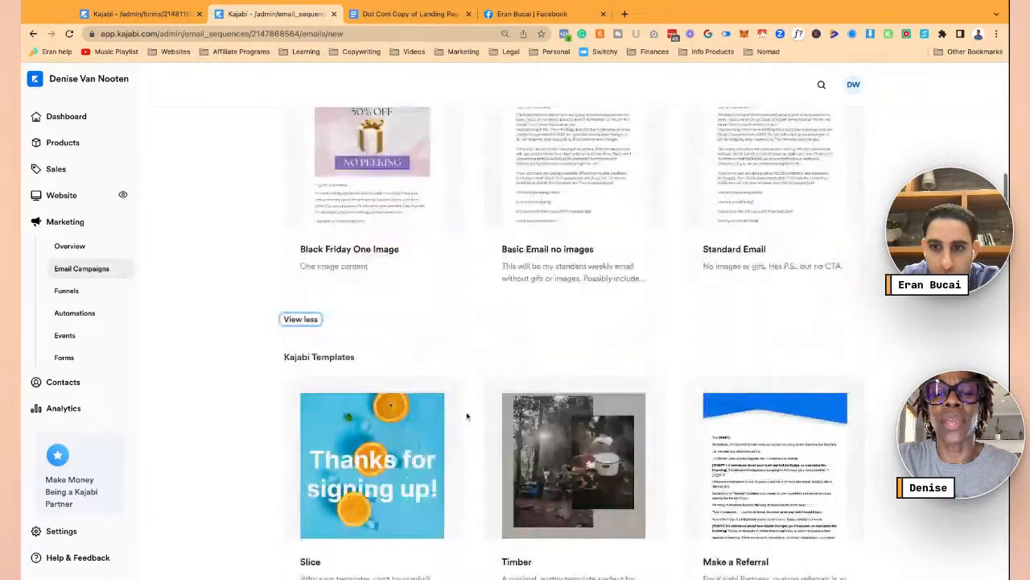
scroll(467, 416, "up", 2)
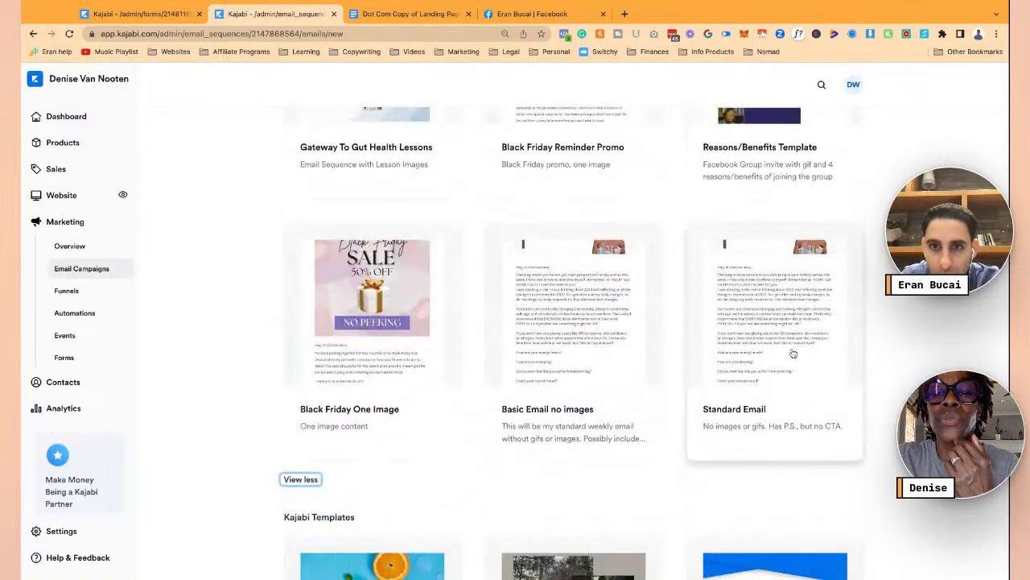
left_click(572, 334)
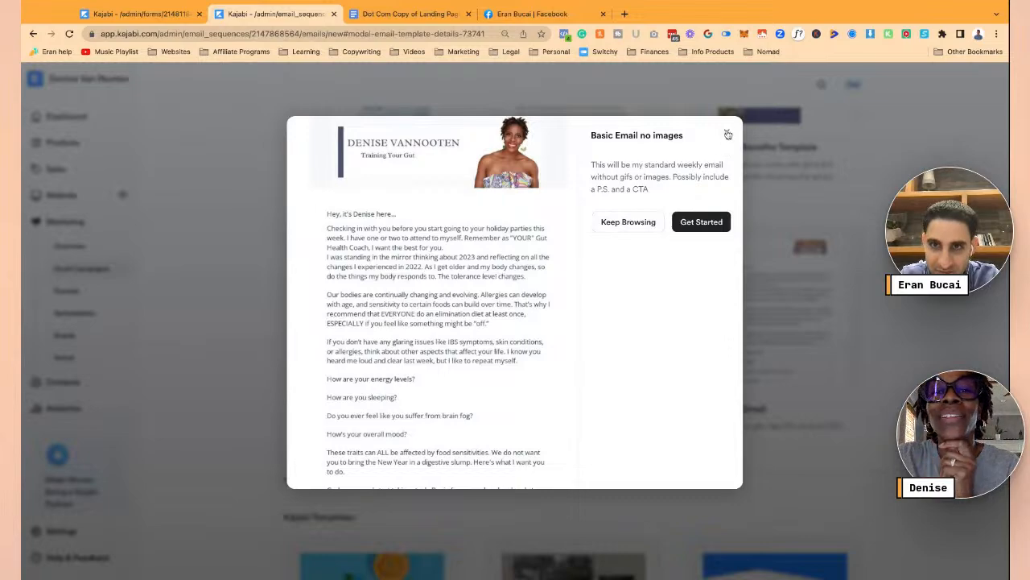
left_click(728, 135)
- Start a new email from the Simple Text template, then return to the landing-page copy
scroll(765, 375, "down", 8)
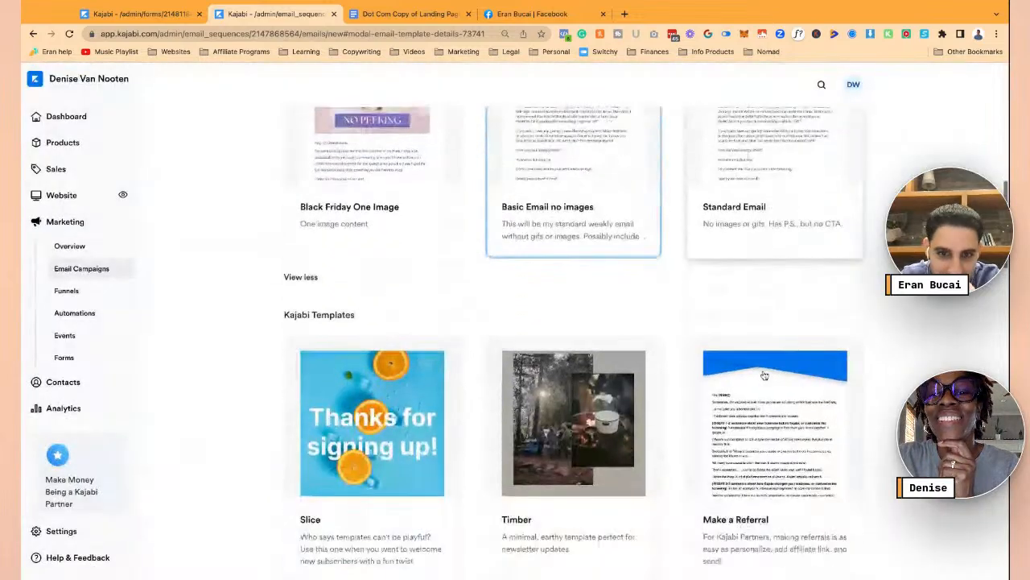
scroll(764, 375, "down", 12)
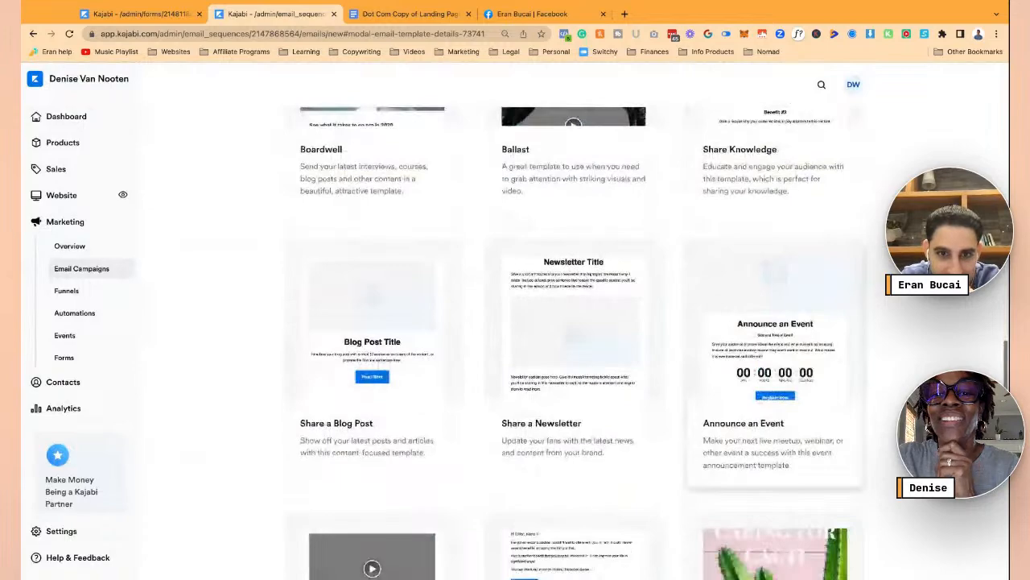
scroll(764, 375, "down", 7)
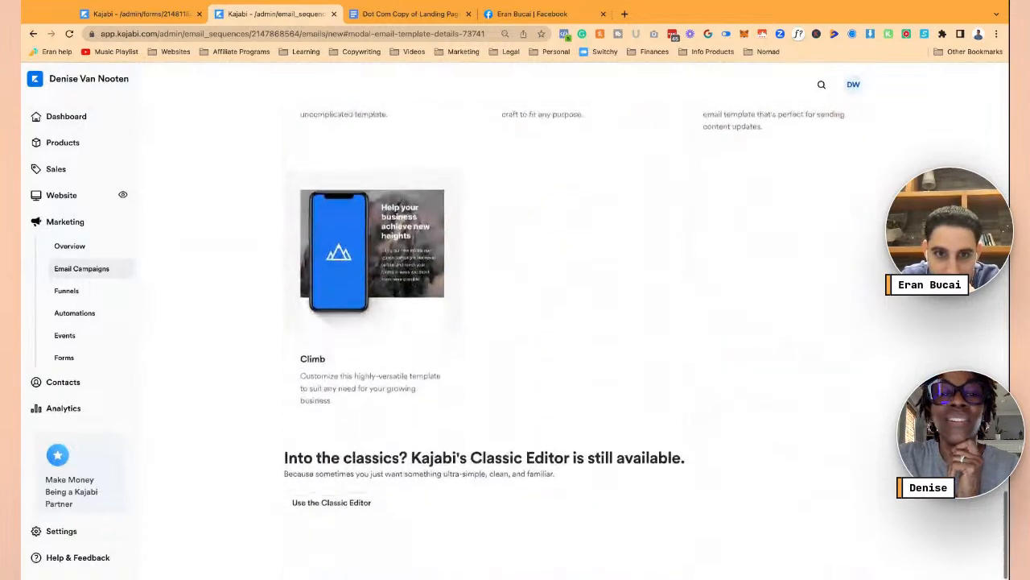
scroll(712, 356, "up", 8)
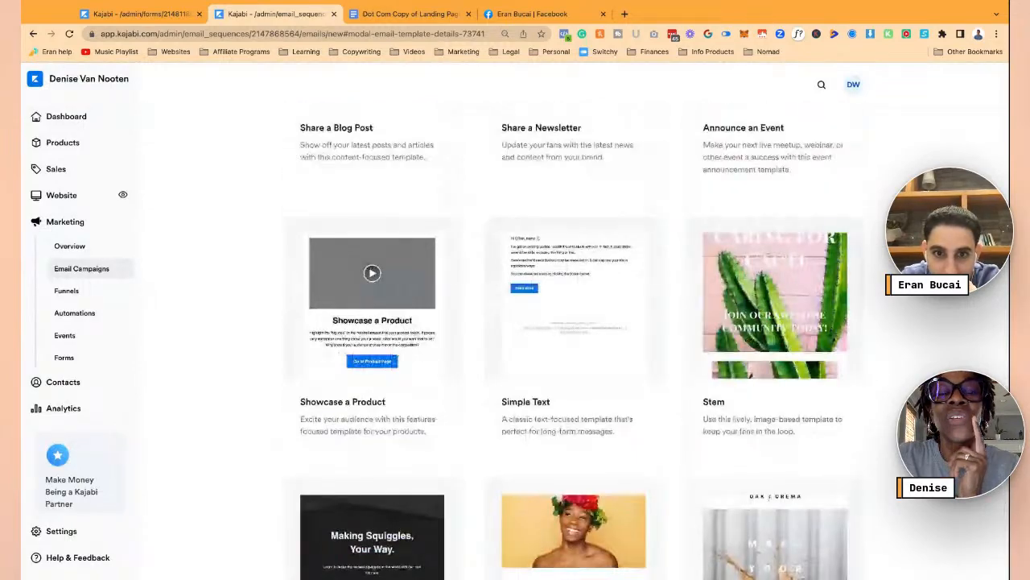
left_click(540, 282)
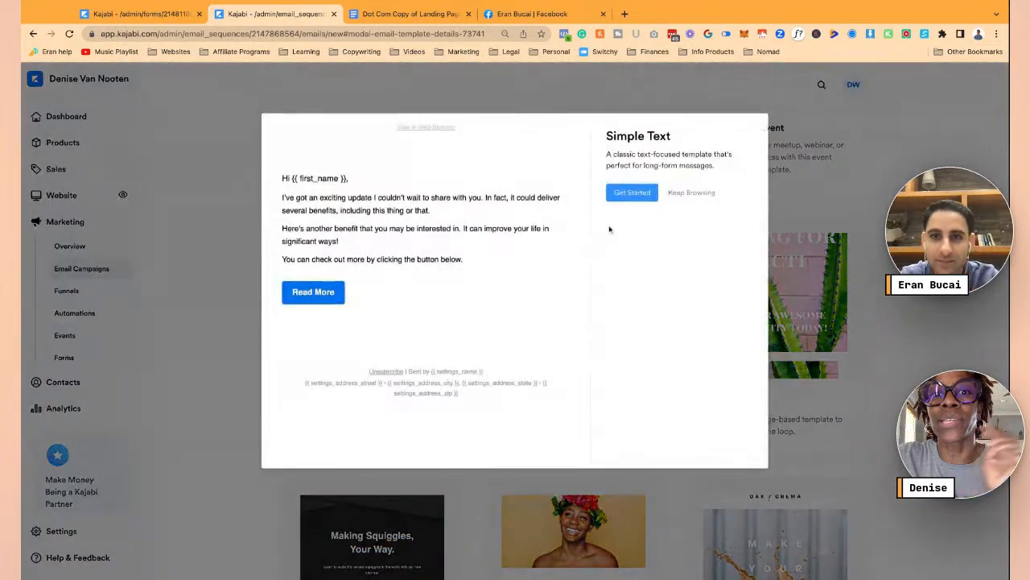
left_click(632, 192)
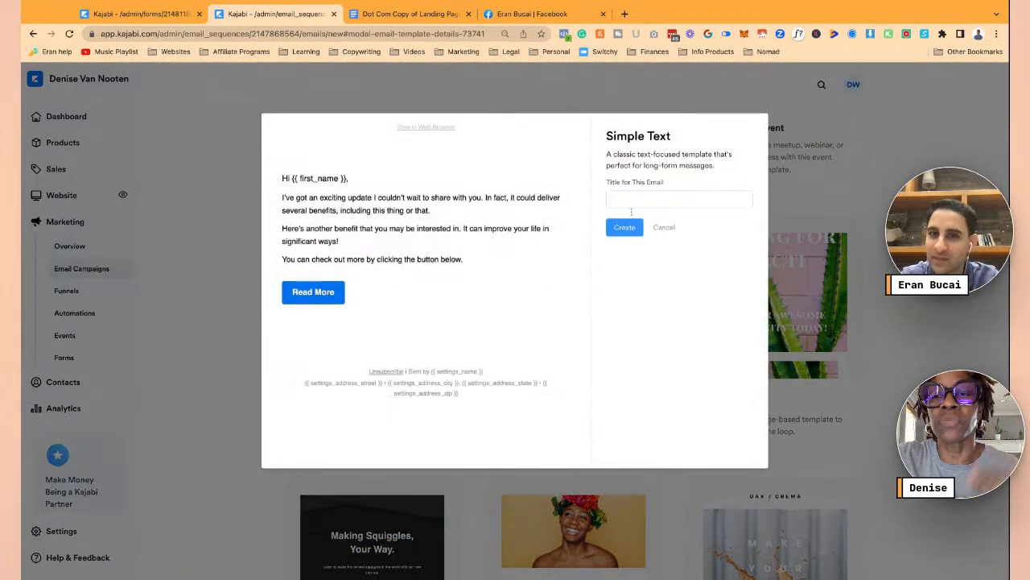
left_click(633, 198)
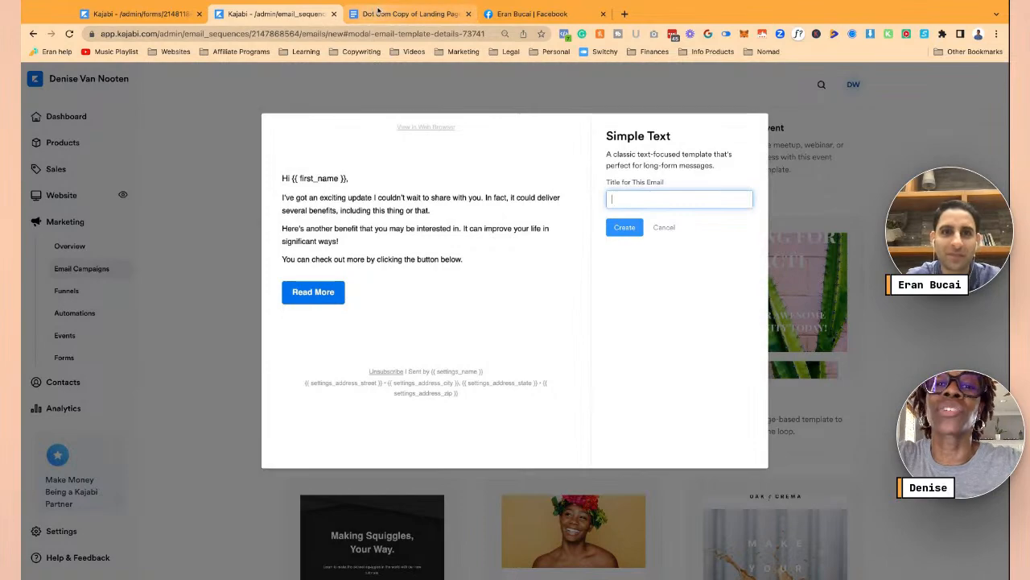
left_click(411, 14)
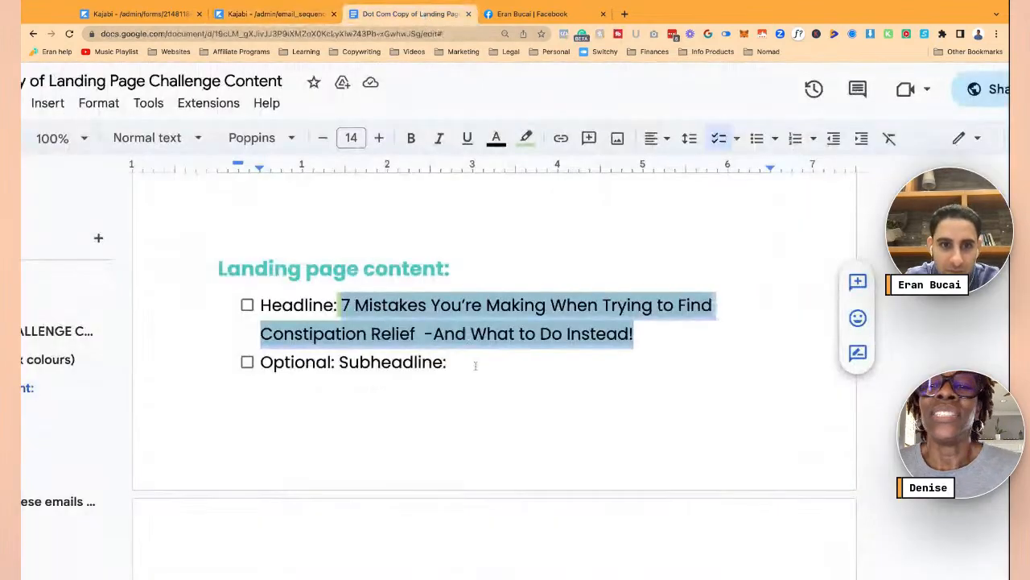
- Copy the Email #1 subject line 'Here is the guide you requested.'
scroll(475, 367, "down", 5)
scroll(475, 366, "down", 10)
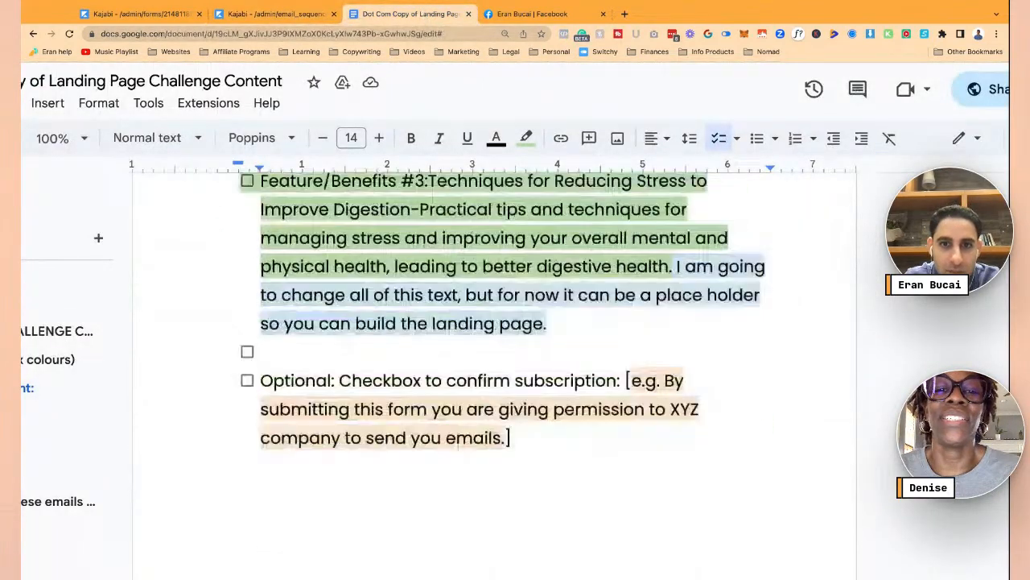
scroll(495, 366, "down", 9)
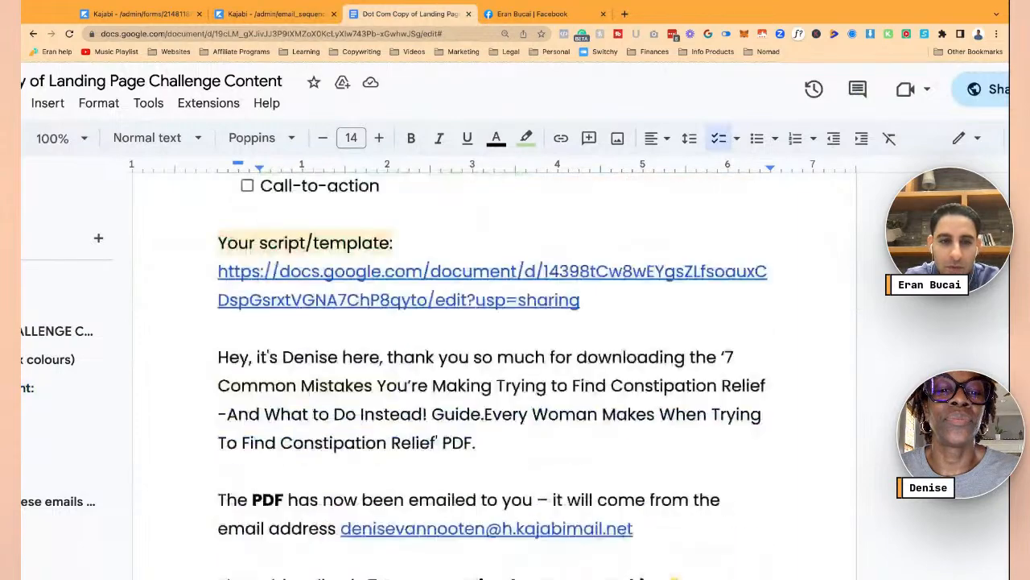
scroll(495, 366, "down", 10)
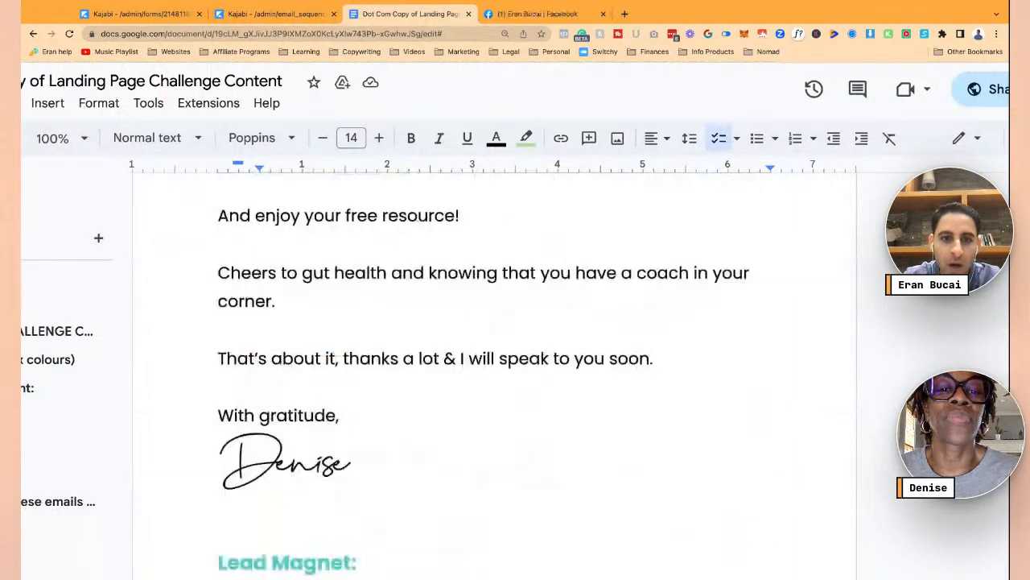
scroll(335, 392, "down", 4)
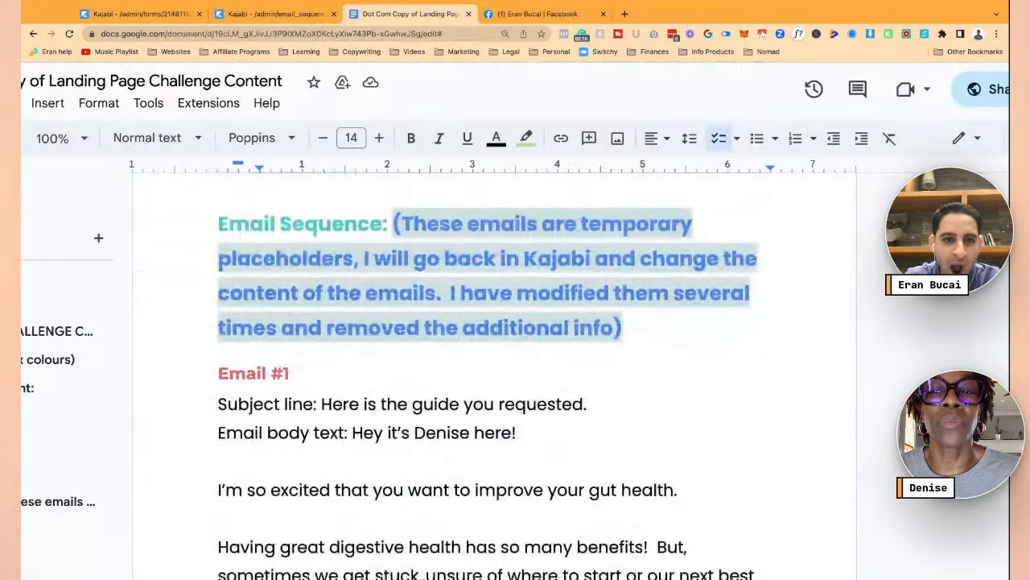
left_click(324, 392)
key("shift+Right")
key("shift+Right")
key("shift+Right")
key("shift+Right")
key("shift+Right")
key("shift+Right")
key("shift+Right")
key("shift+Right")
key("shift+Right")
key("shift+Right")
key("shift+Right")
key("shift+Right")
key("shift+Right")
key("shift+Right")
key("shift+Right")
key("shift+Right")
key("shift+Right")
key("shift+Right")
key("shift+Right")
key("shift+Right")
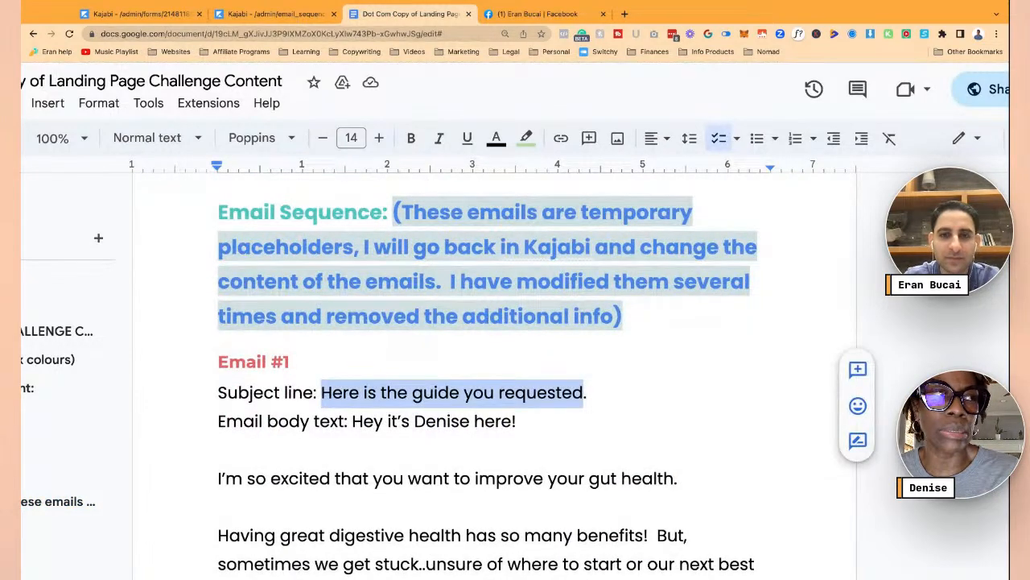
key("ctrl+c")
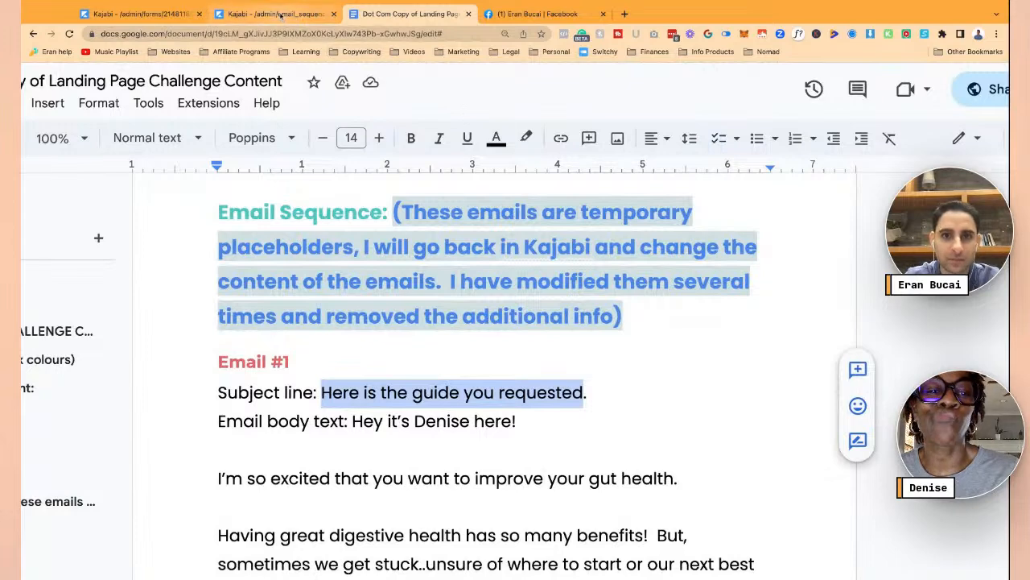
- Create the Simple Text email titled 'Here is the guide you requested' and return to the doc
left_click(274, 13)
key("ctrl+v")
left_click(626, 227)
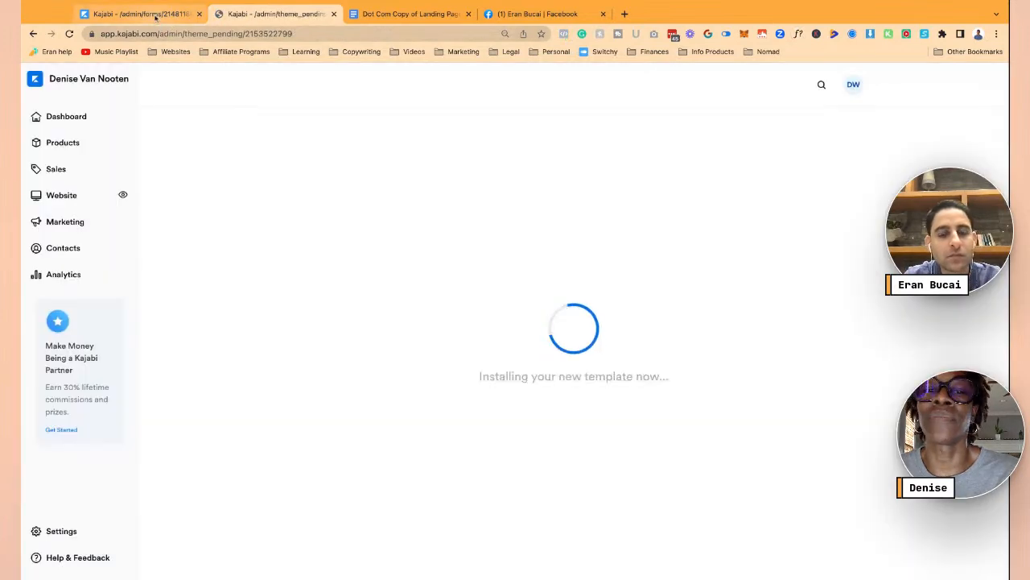
left_click(155, 16)
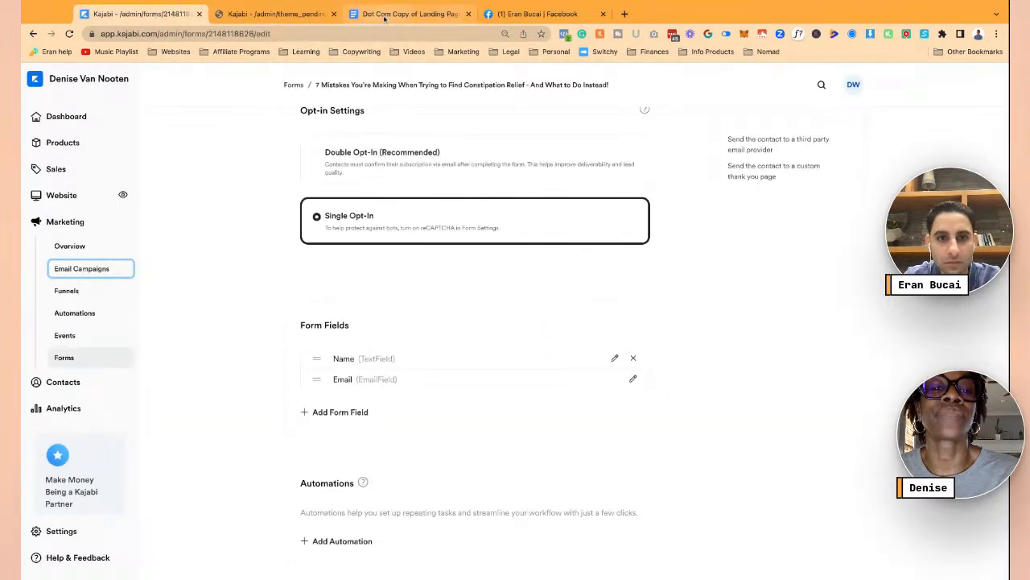
left_click(385, 12)
scroll(381, 314, "down", 3)
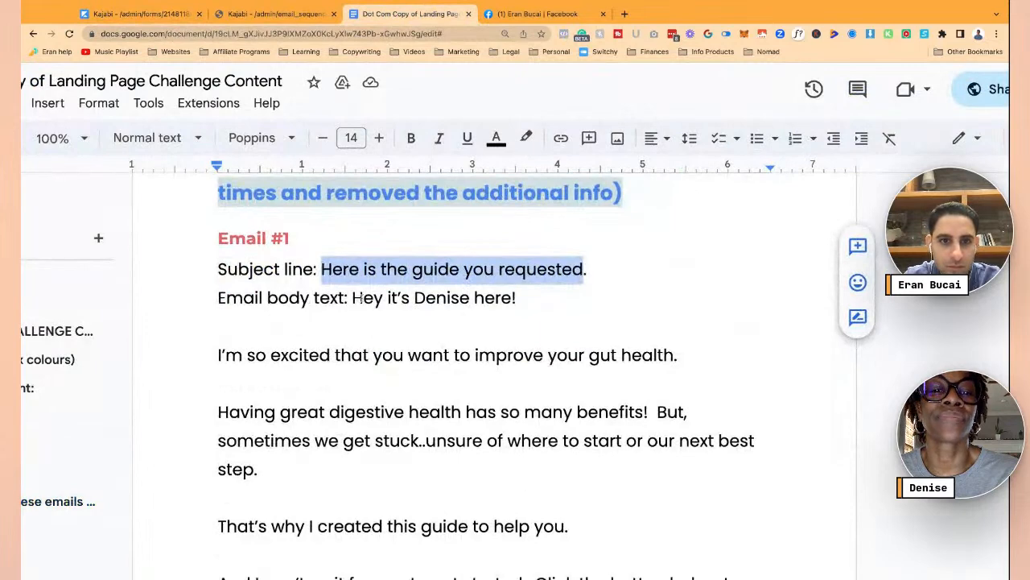
- Select and copy the Email #1 body from 'Hey' through the P.S. paragraph
mouse_move(354, 297)
left_mouse_down()
mouse_move(472, 443)
mouse_move(475, 362)
mouse_move(515, 491)
mouse_move(515, 579)
mouse_move(516, 568)
mouse_move(483, 555)
left_mouse_up()
scroll(472, 439, "down", 3)
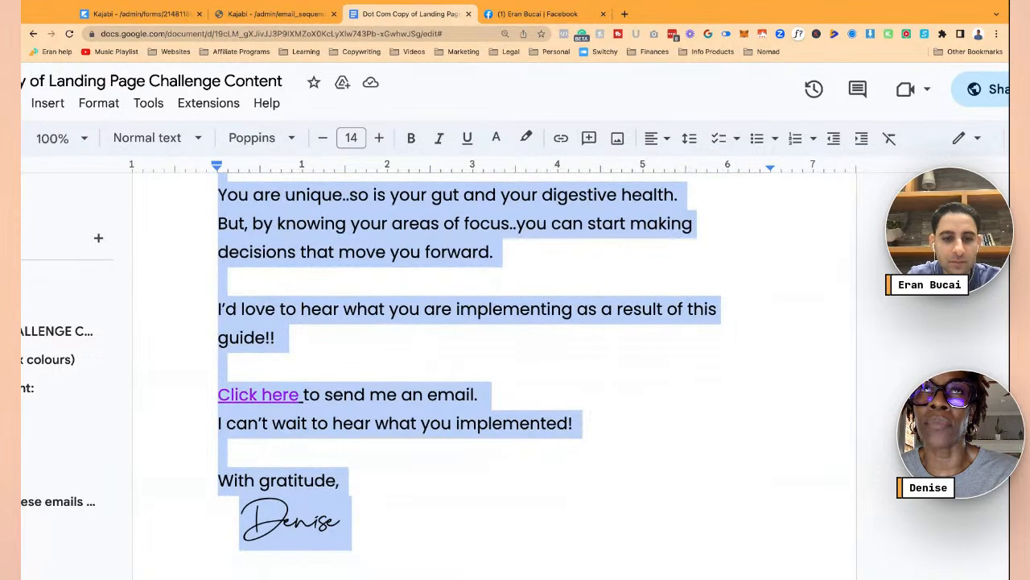
scroll(545, 396, "down", 2)
scroll(545, 396, "down", 3)
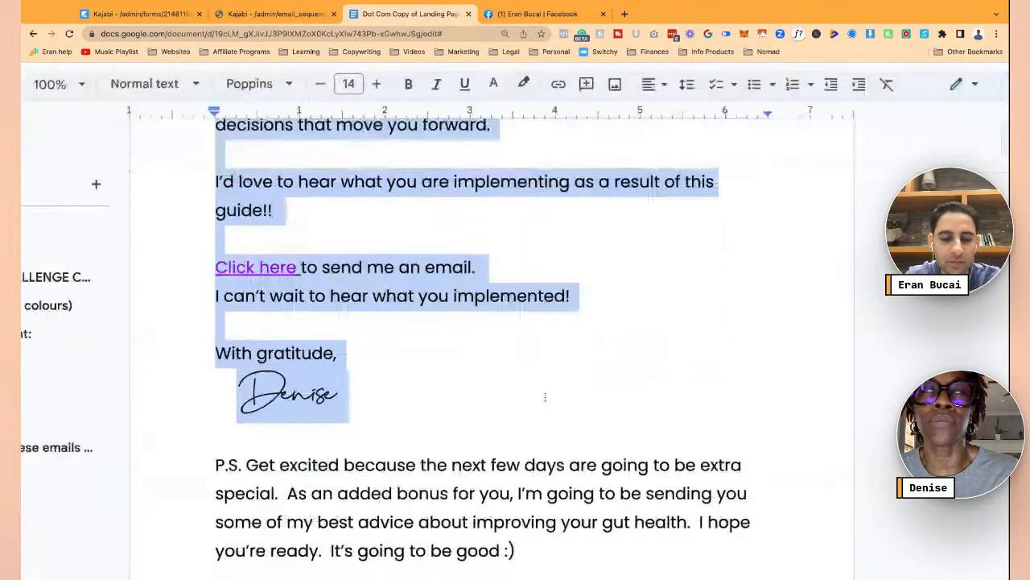
key("shift+Down")
key("shift+Down")
key("shift+Down")
key("shift+Down")
key("shift+Down")
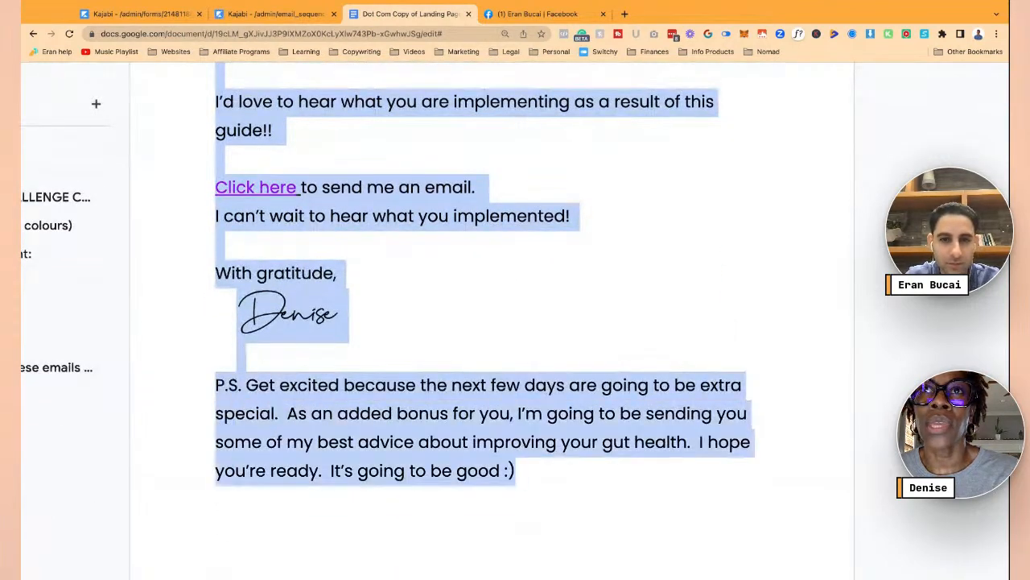
scroll(545, 396, "down", 8)
scroll(492, 320, "up", 7)
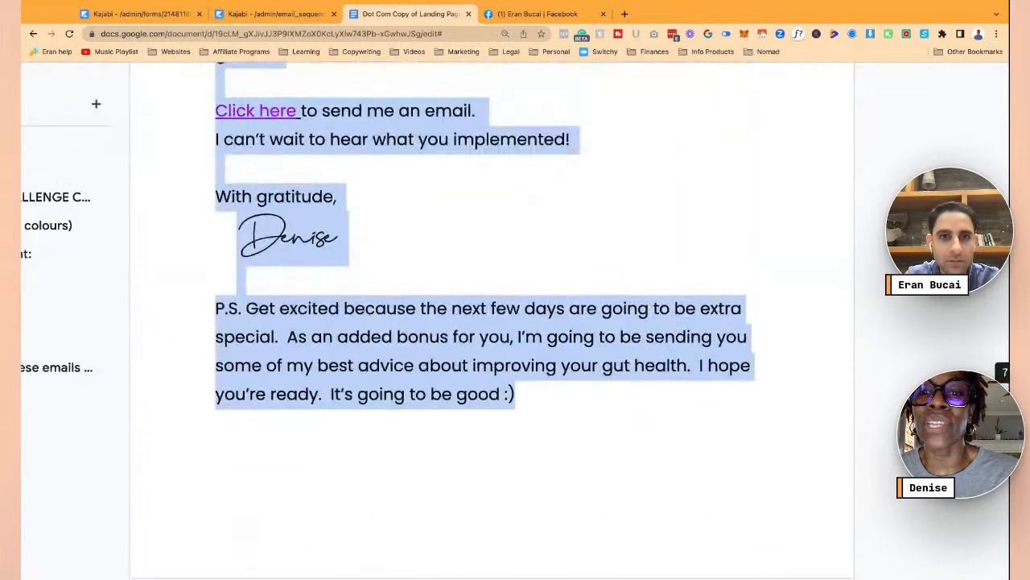
- Change the sequence email's send day from 1 to Day 0
left_click(304, 14)
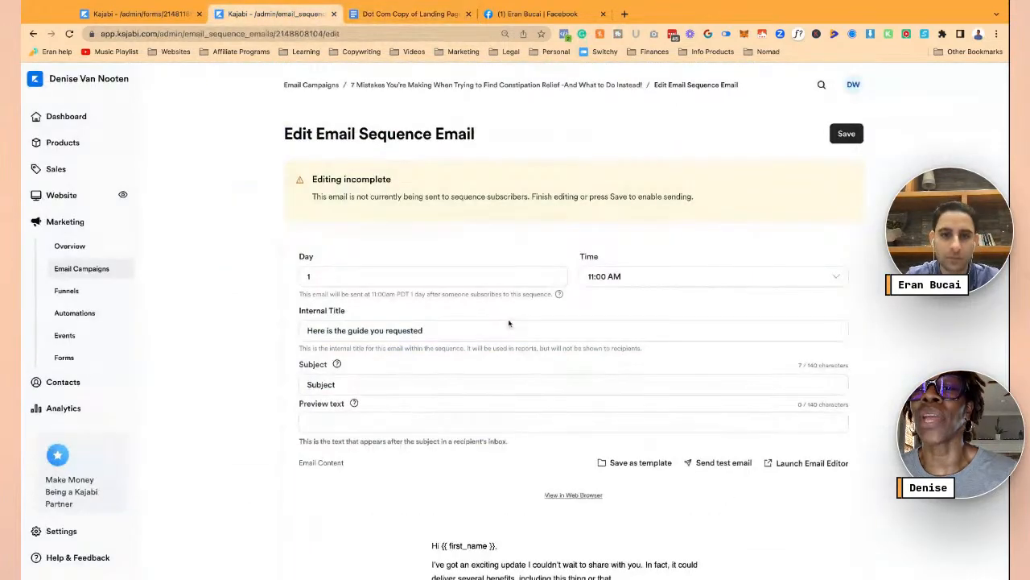
left_click(555, 279)
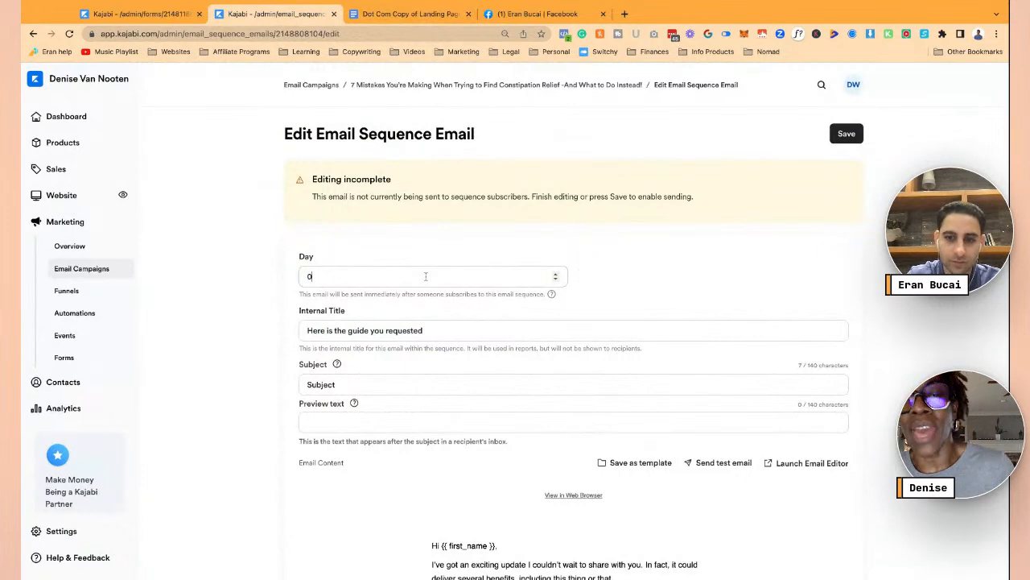
scroll(621, 302, "down", 1)
scroll(620, 302, "down", 3)
left_click(394, 256)
left_click(384, 292)
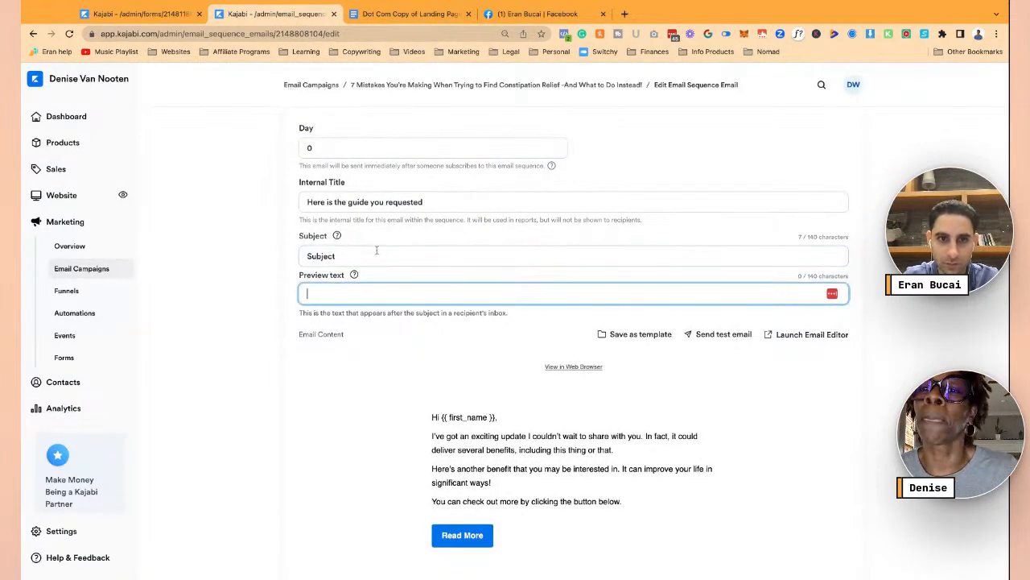
- Open the email body in the content editor
left_click(553, 411)
scroll(564, 378, "down", 2)
left_click(572, 339)
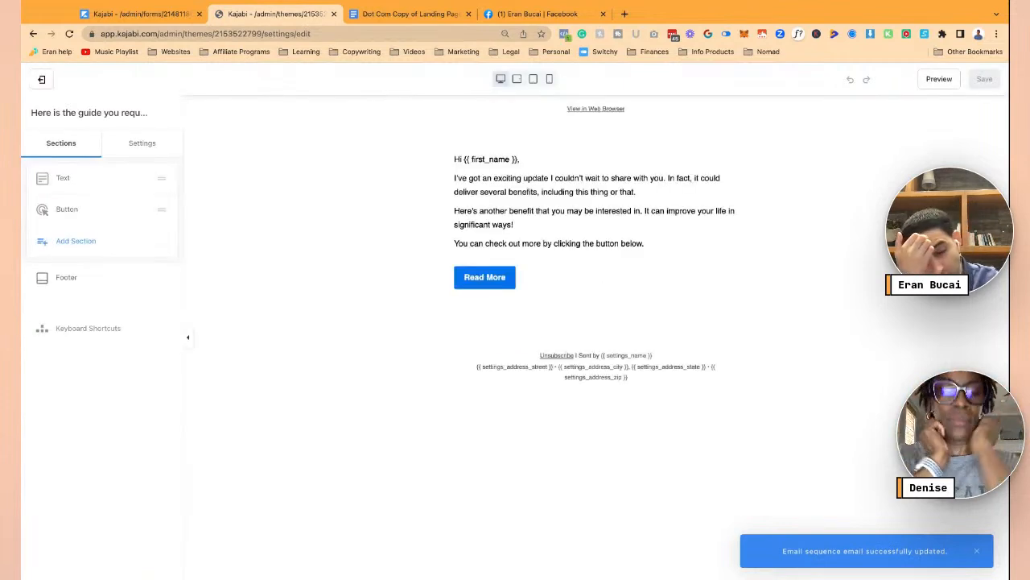
- Replace the Text block's placeholder body with the copied Email #1 copy
left_click(552, 205)
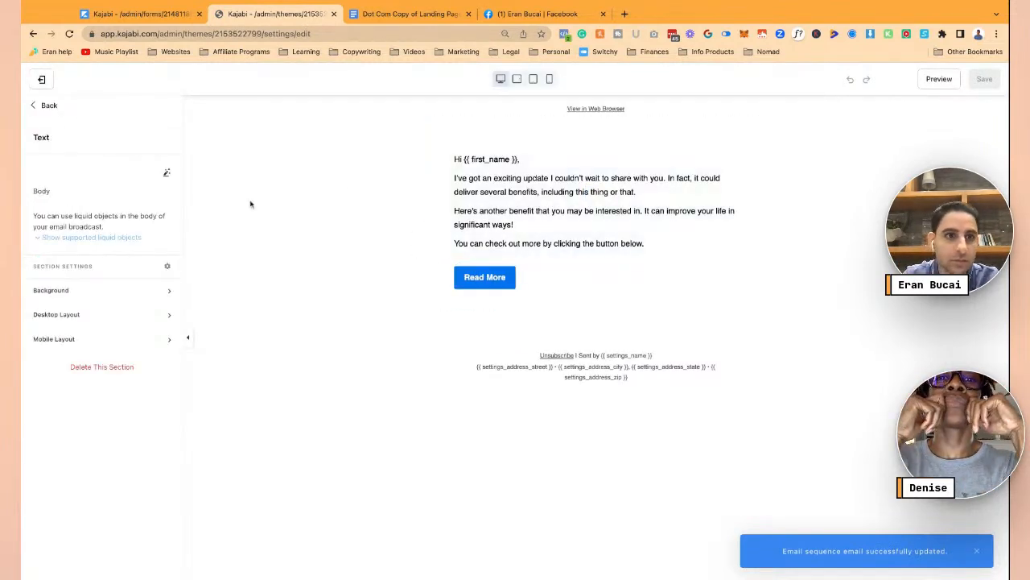
left_click(599, 190)
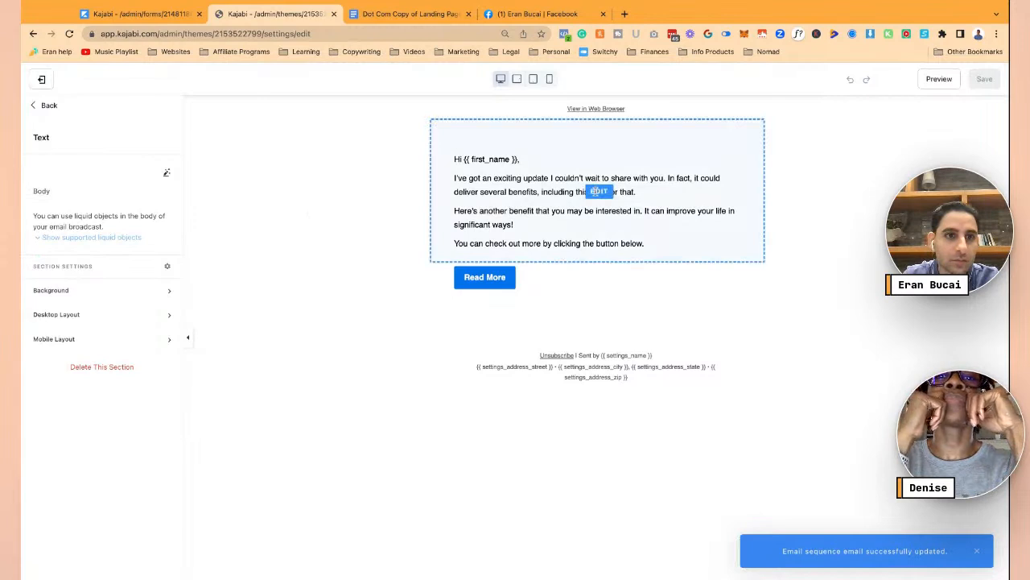
left_click(123, 253)
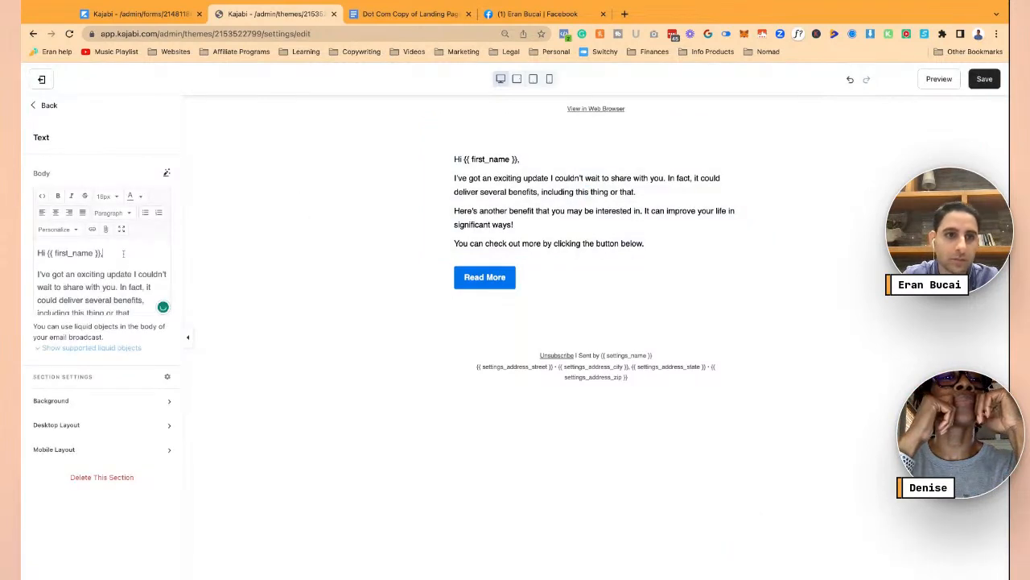
key("shift+Down")
key("shift+Down")
key("shift+Down")
key("shift+Down")
key("shift+Down")
key("shift+Down")
key("shift+Down")
key("shift+Down")
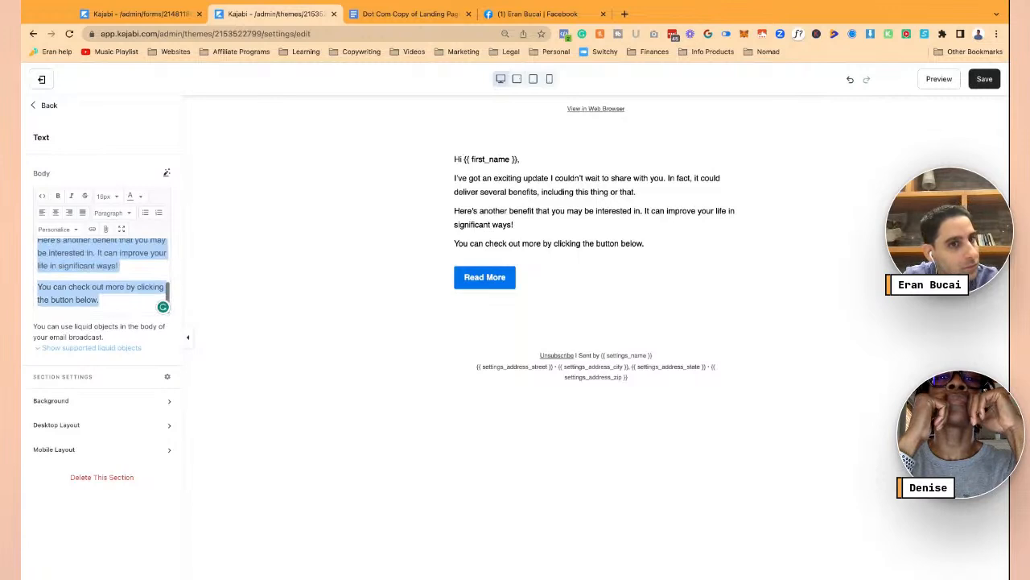
key("super+v")
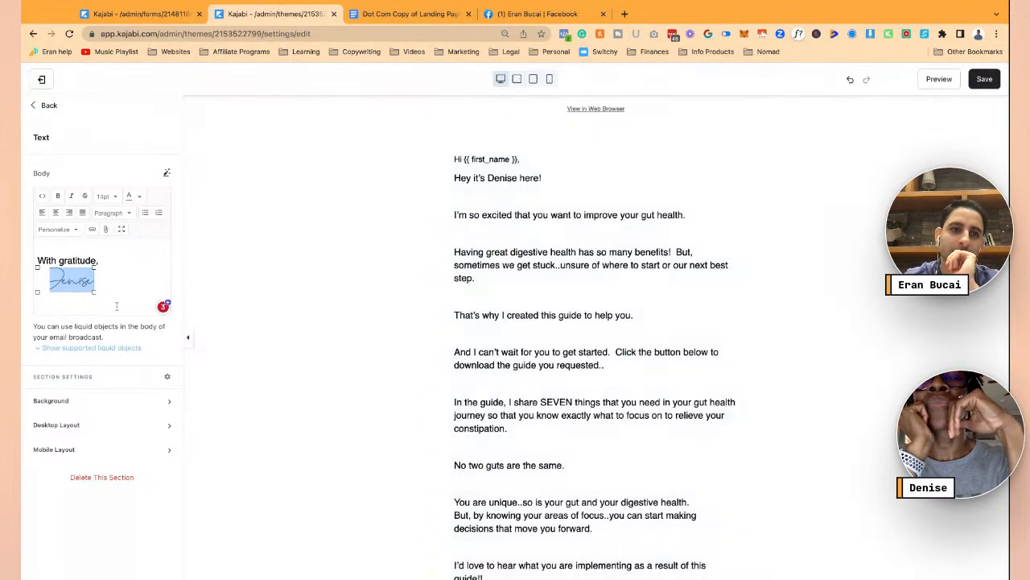
- Fix the blank-line spacing between the pasted body's opening lines
scroll(131, 272, "up", 15)
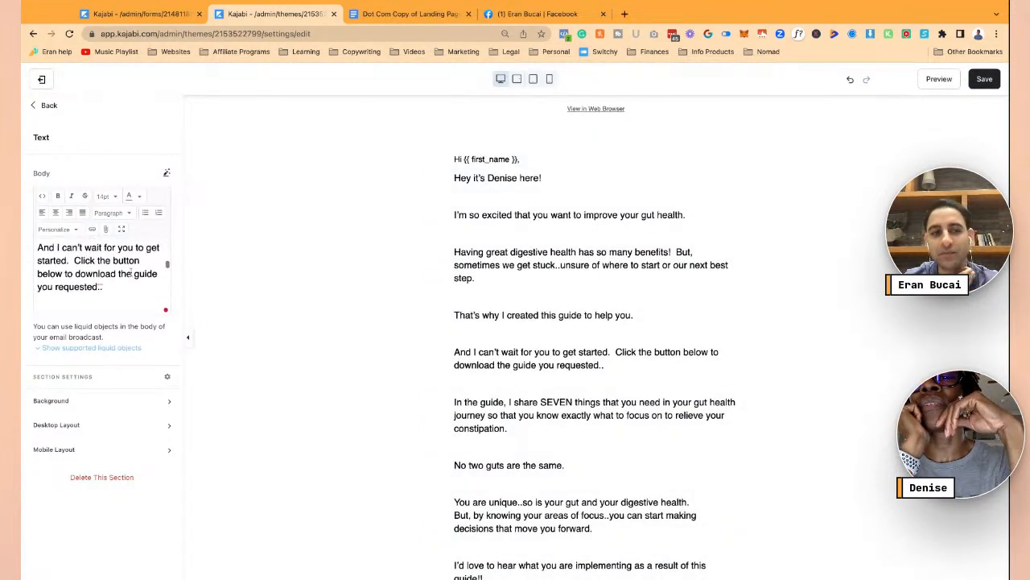
key("BackSpace")
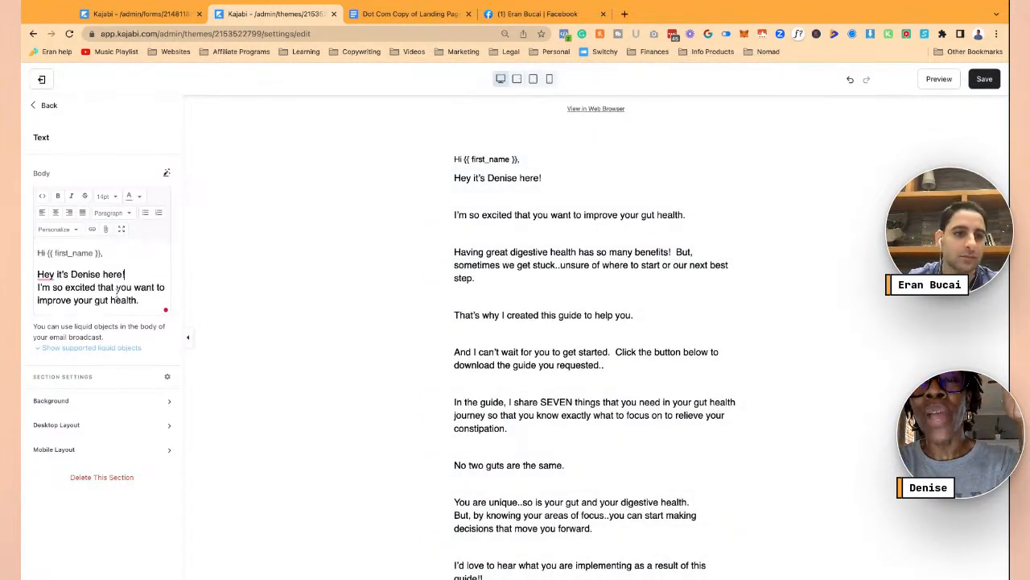
key("BackSpace")
key("Return")
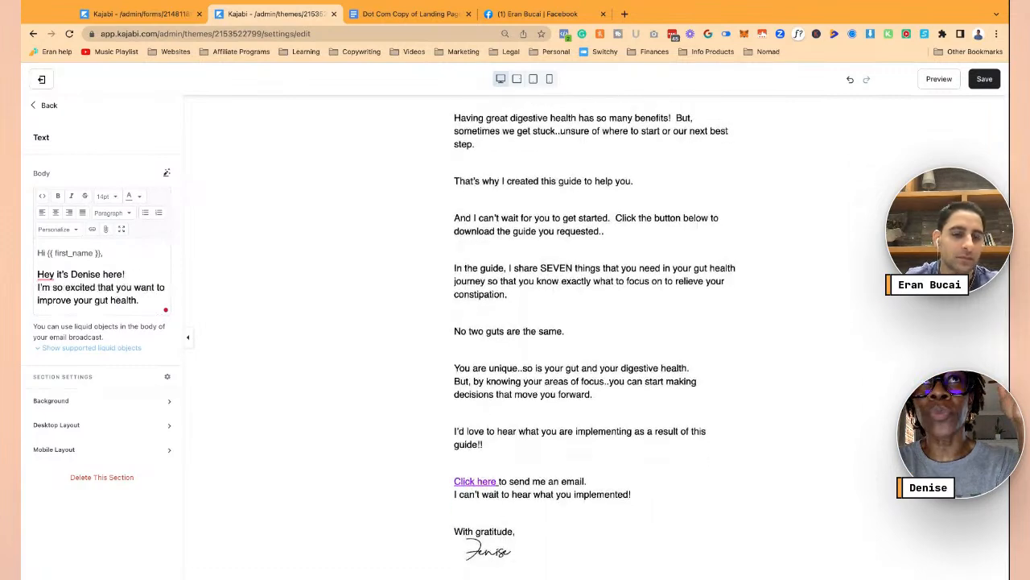
key("Return")
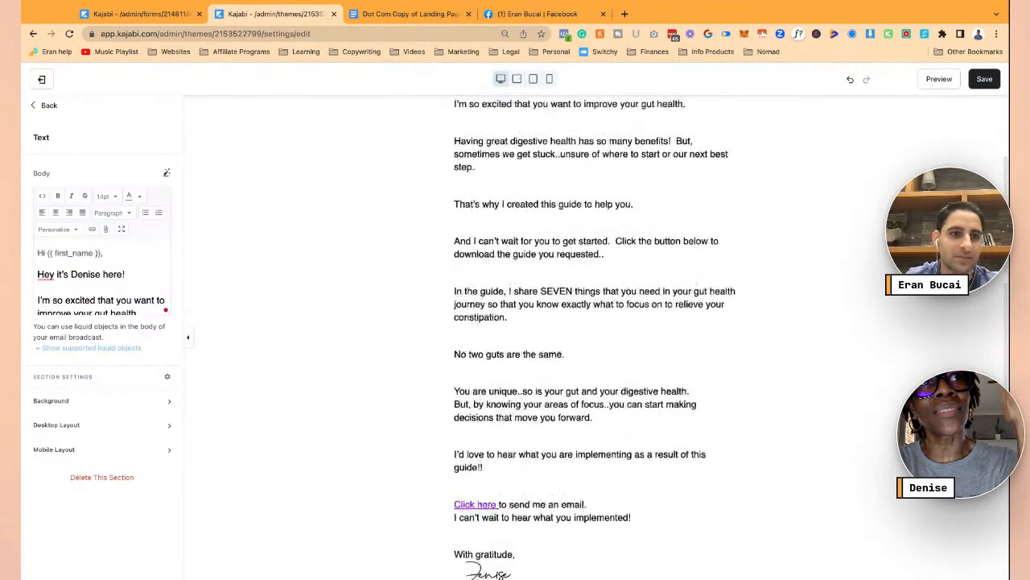
left_click(126, 256)
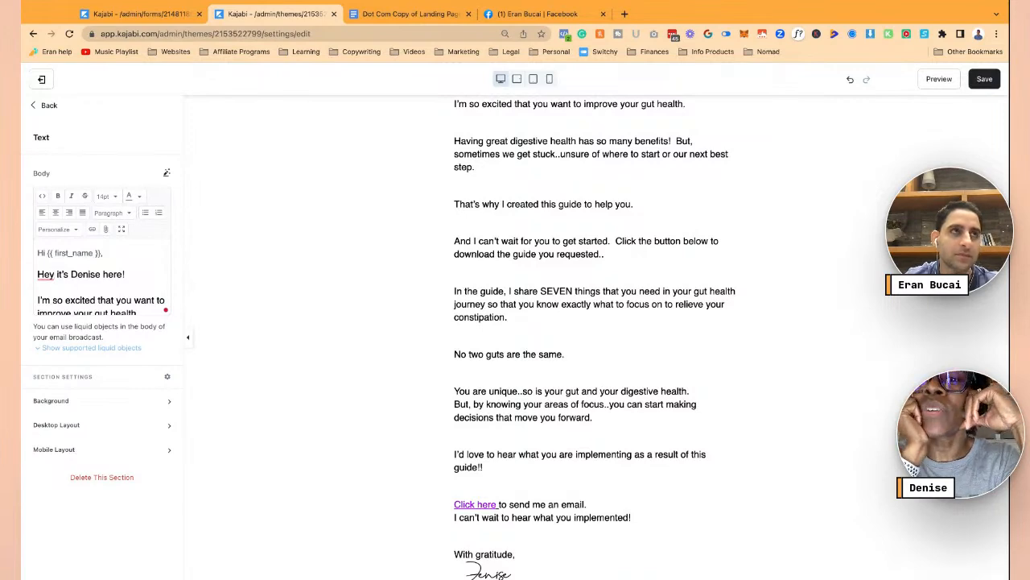
- Make the greeting 'Hey there' followed by the First Name merge field
key("Return")
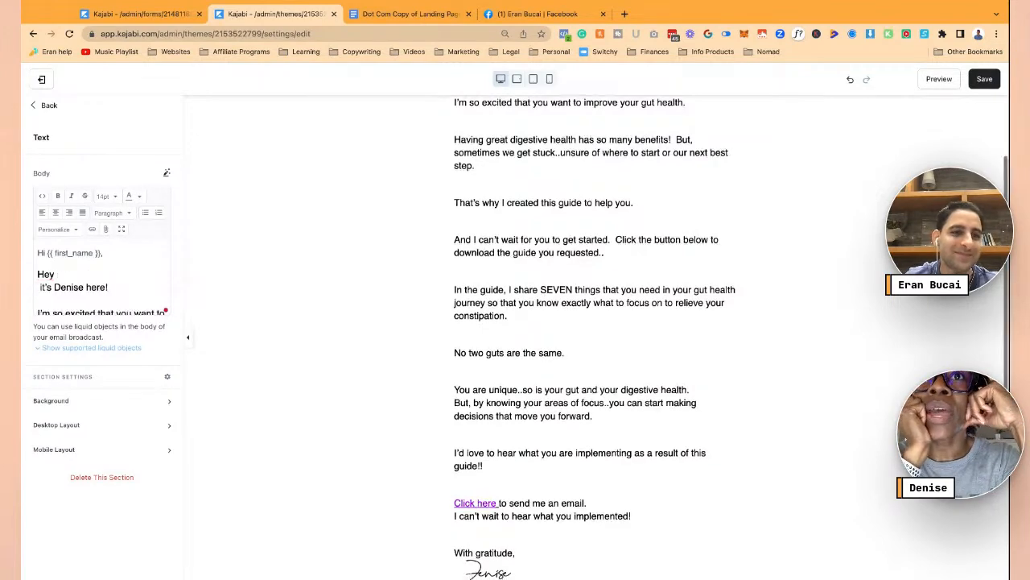
type("THERE")
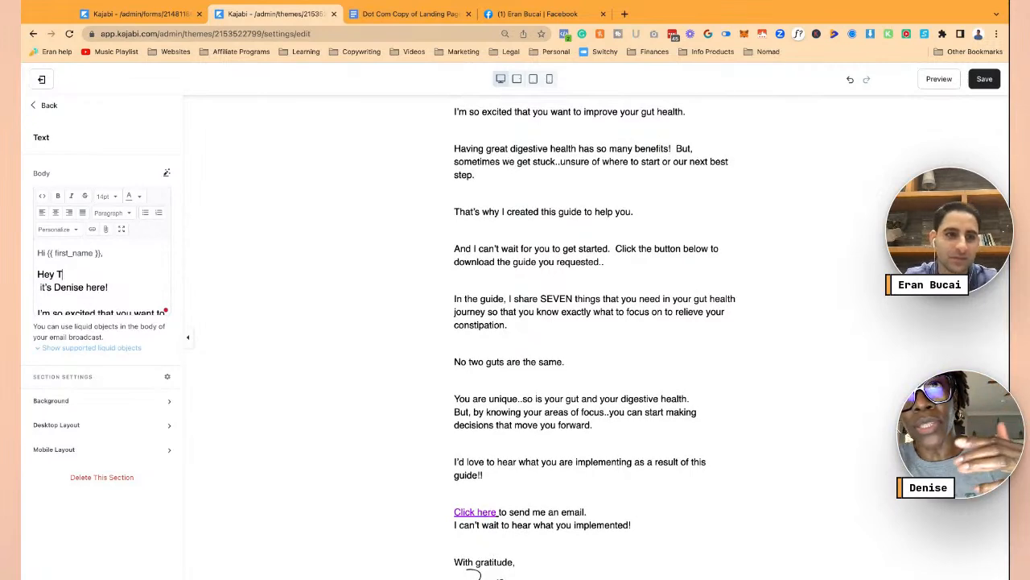
key("BackSpace")
key("BackSpace")
key("BackSpace")
key("BackSpace")
key("BackSpace")
type("tr")
key("BackSpace")
type("er")
key("BackSpace")
key("BackSpace")
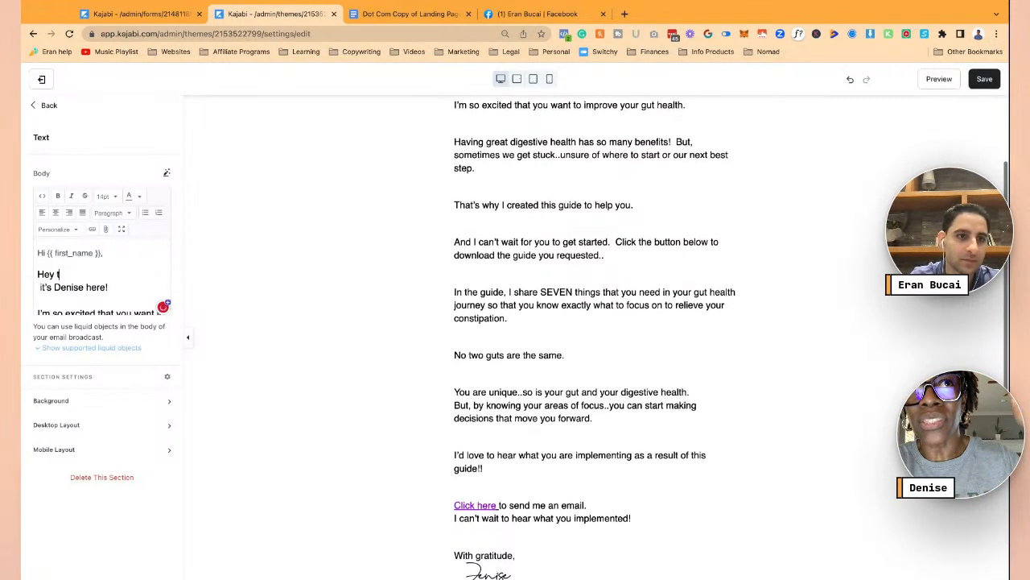
type("gors")
key("BackSpace")
key("BackSpace")
key("BackSpace")
key("BackSpace")
type("here")
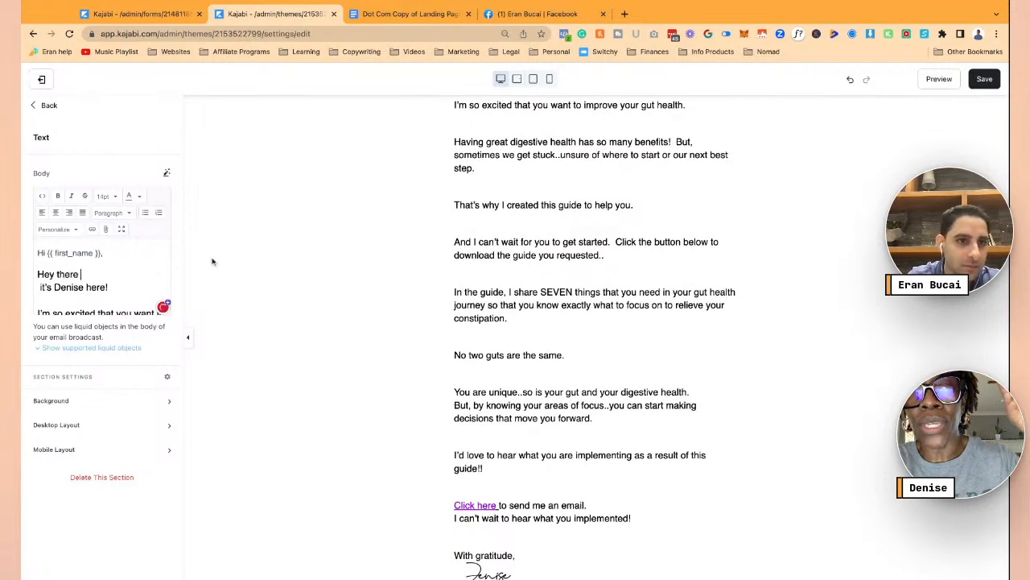
left_click(76, 230)
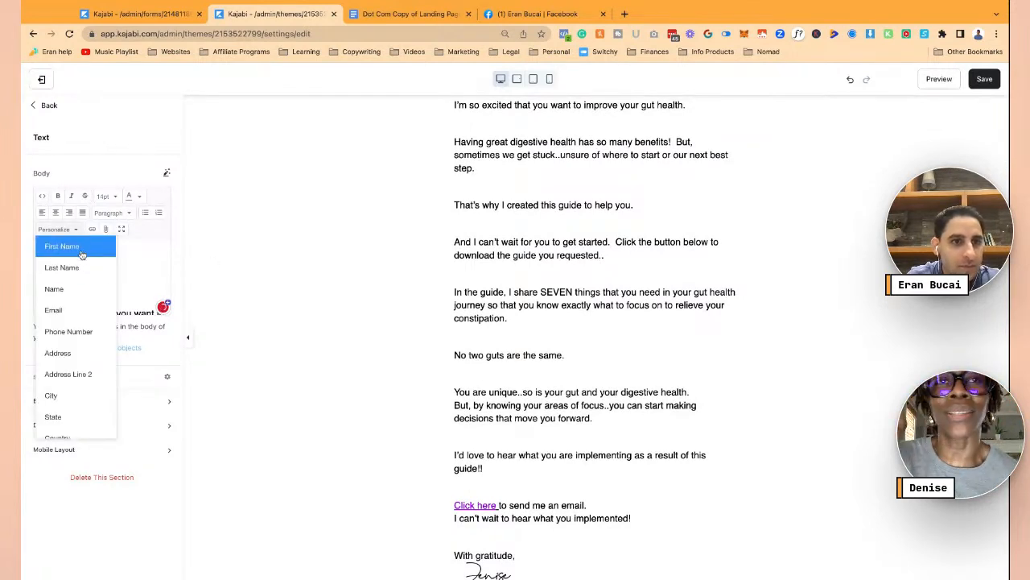
left_click(64, 246)
- Delete the old 'Hi {{ first_name }}' line and capitalise the next line's 'I'
triple_click(113, 255)
key("BackSpace")
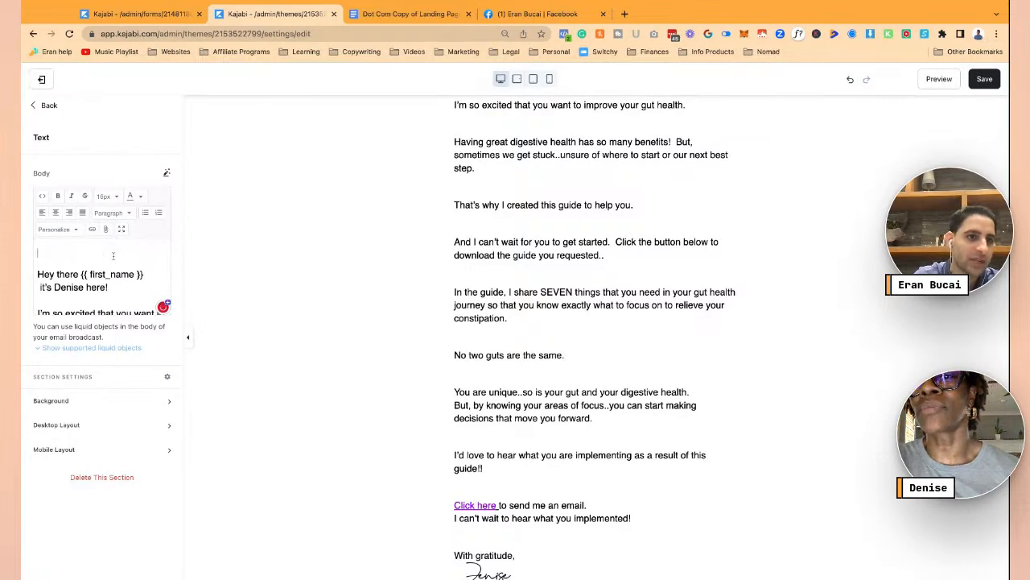
key("Return")
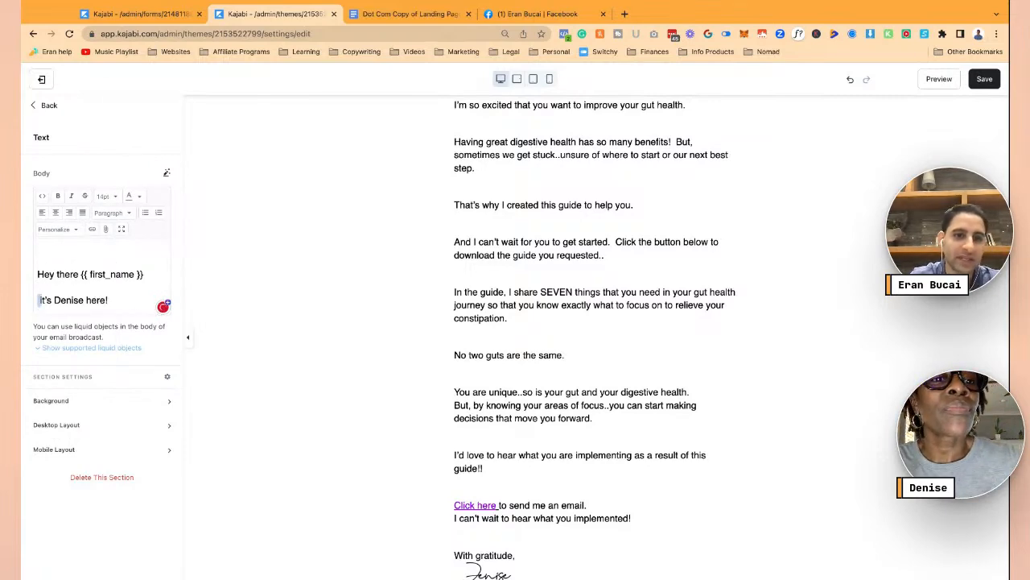
key("Delete")
type("I")
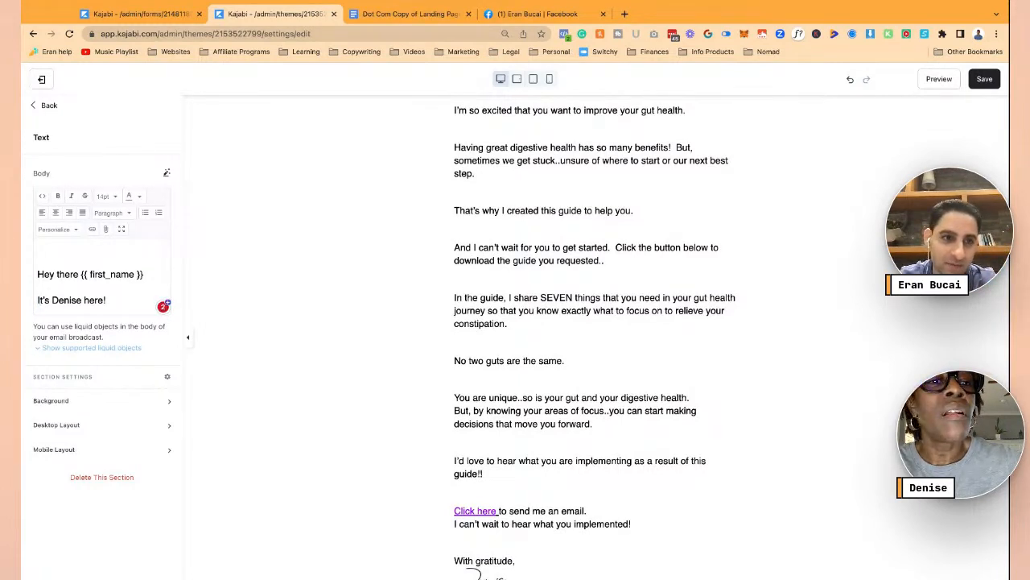
- Expand the email body text into the full-width editor
scroll(105, 277, "down", 1)
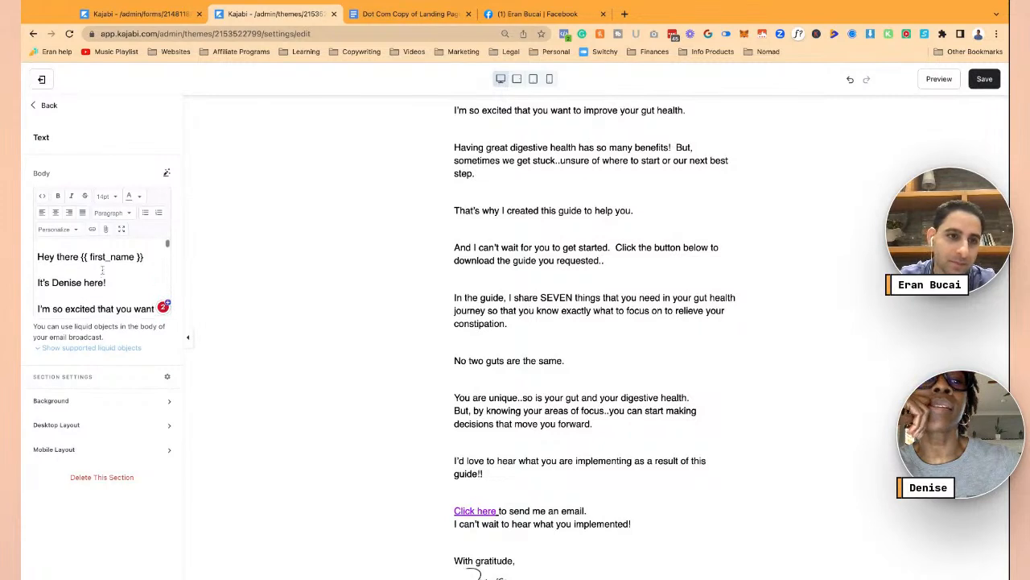
left_click(116, 269)
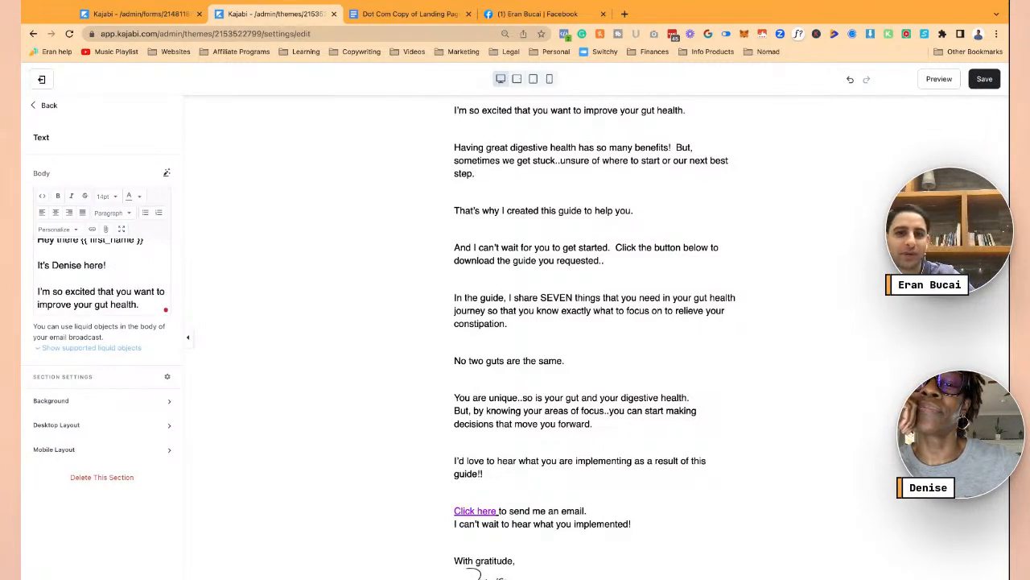
scroll(121, 279, "down", 2)
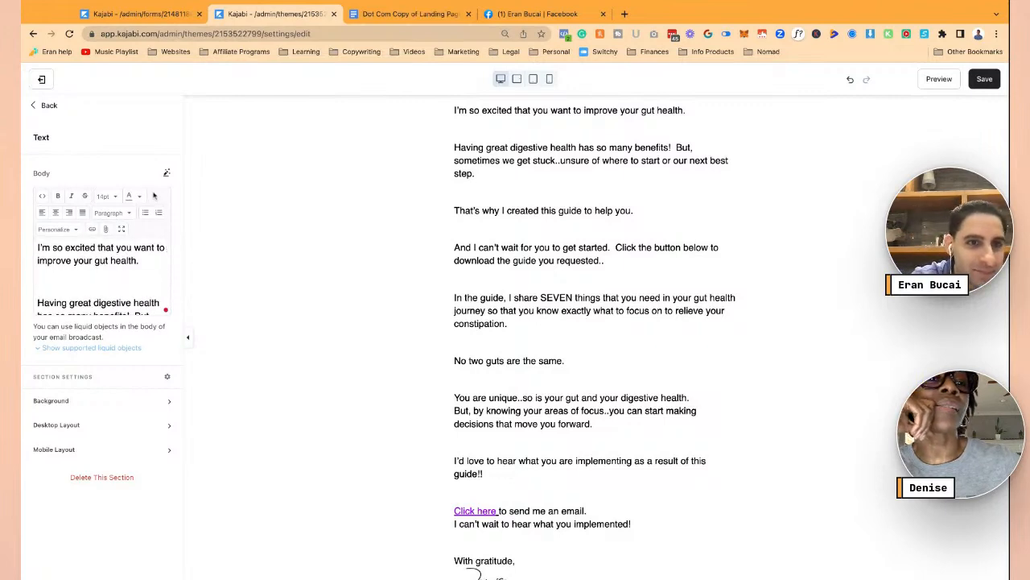
left_click(122, 229)
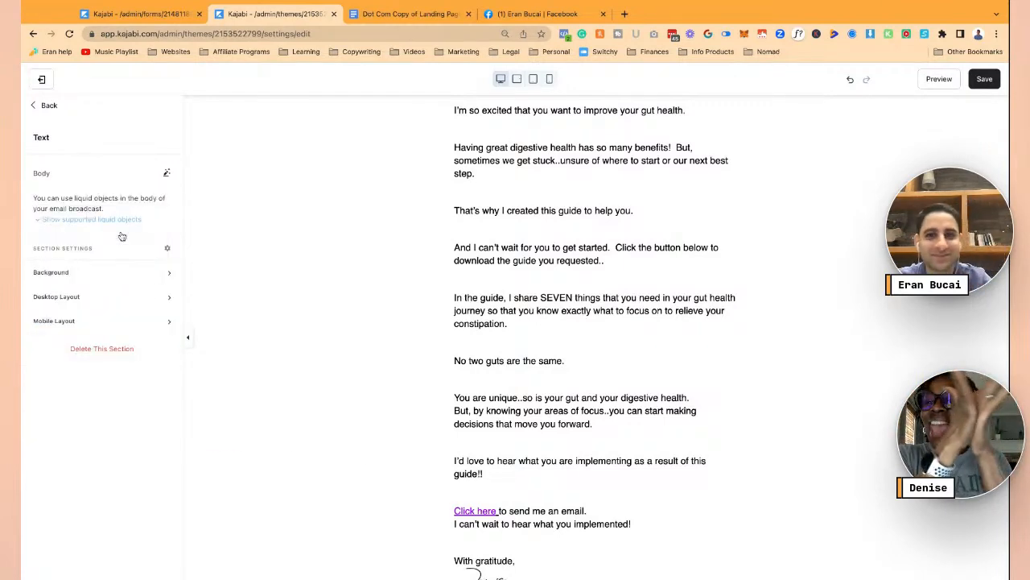
scroll(388, 255, "up", 2)
- Cut the big gaps between the opening paragraphs, 'I'm so excited…' through 'In the guide…', to single breaks
left_click(296, 207)
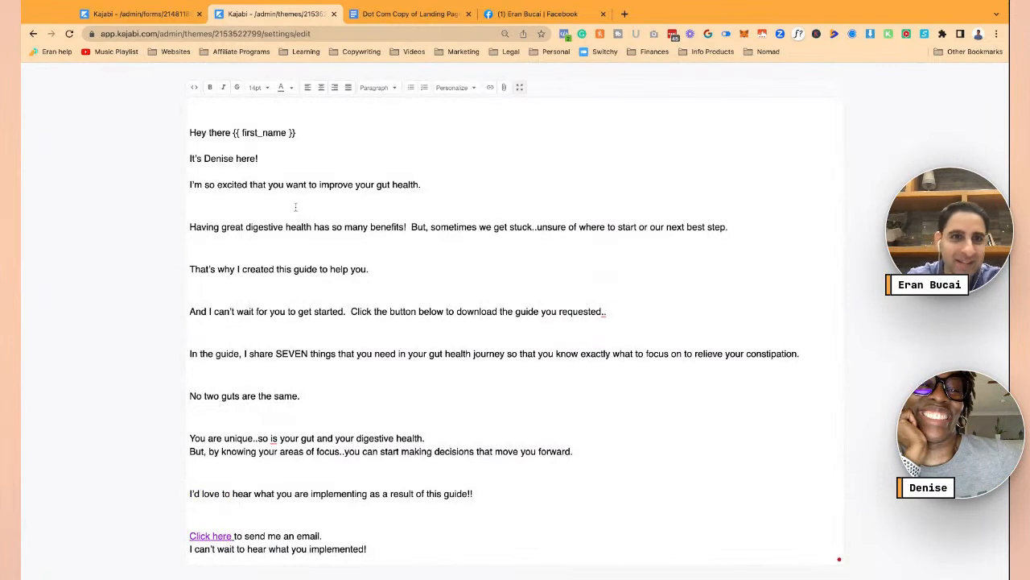
key("BackSpace")
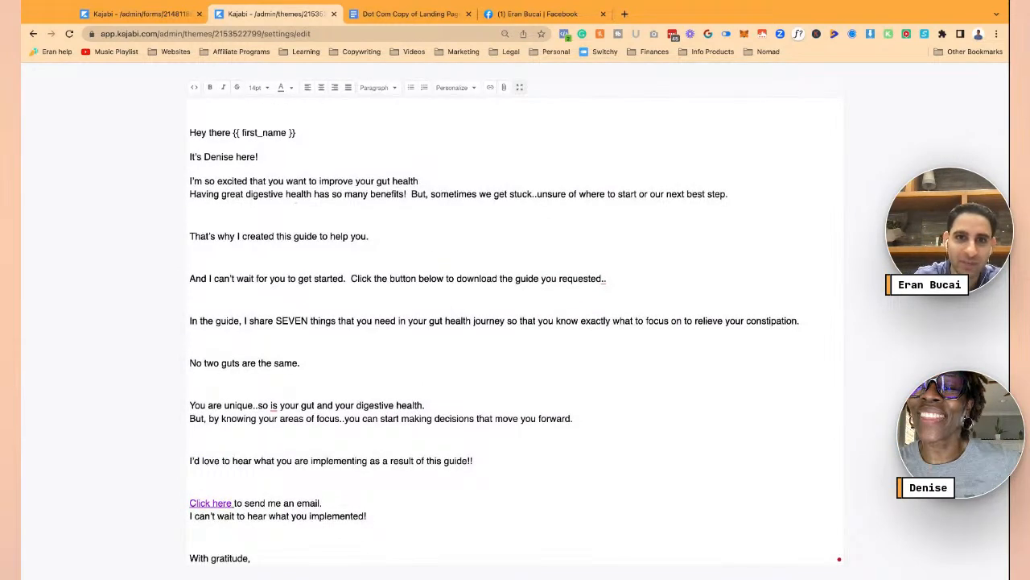
key("Delete")
key("Return")
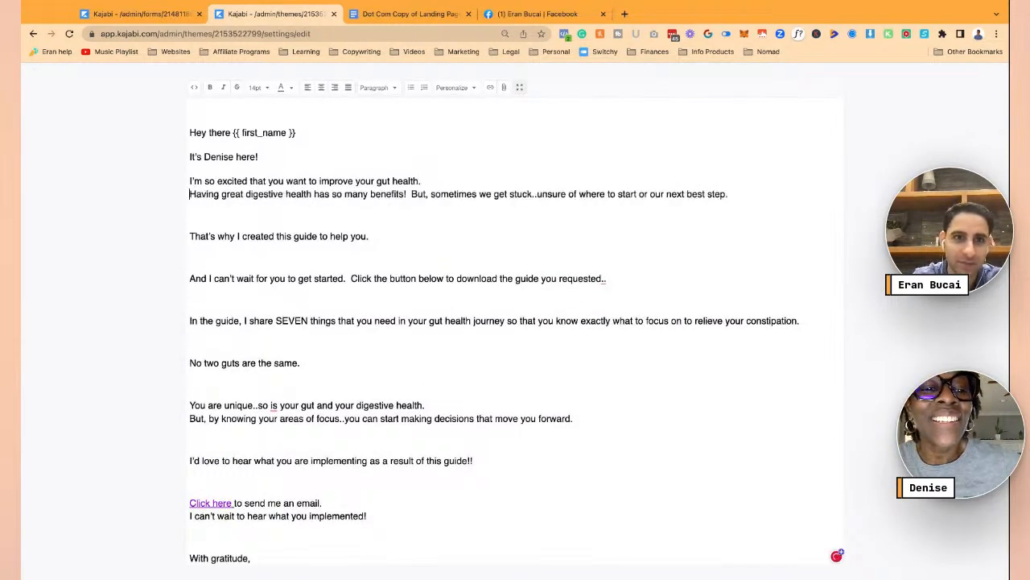
key("Return")
key("Down")
key("Down")
key("BackSpace")
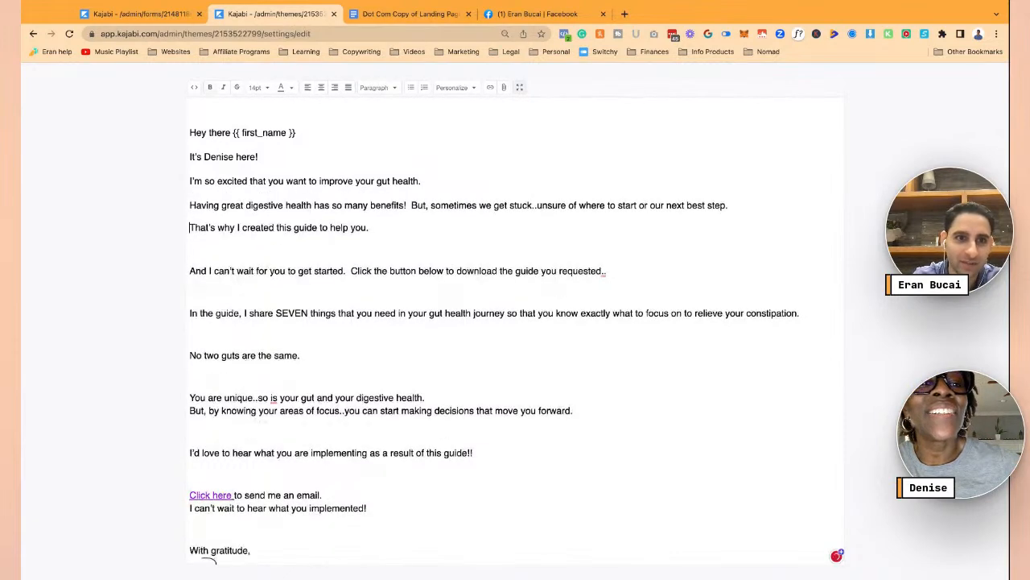
key("BackSpace")
key("Return")
key("Down")
key("Down")
key("Down")
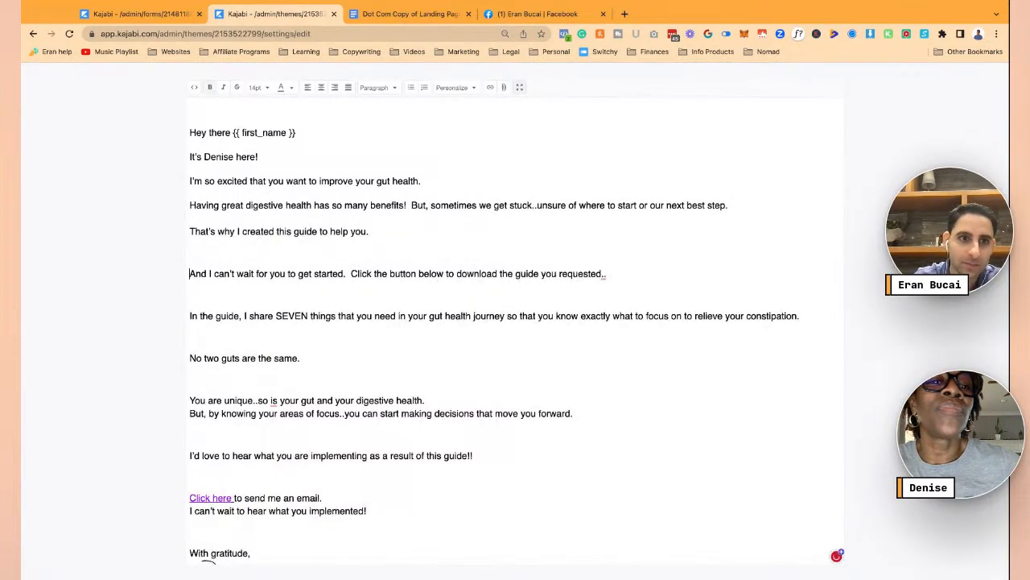
key("Up")
key("BackSpace")
key("BackSpace")
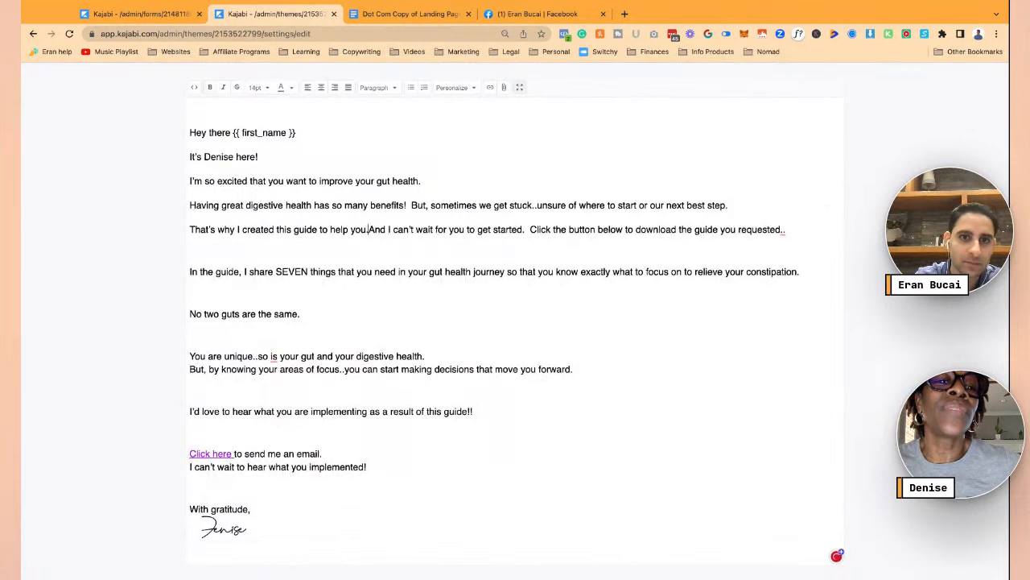
key("shift+Return")
key("BackSpace")
key("Return")
key("Down")
key("Down")
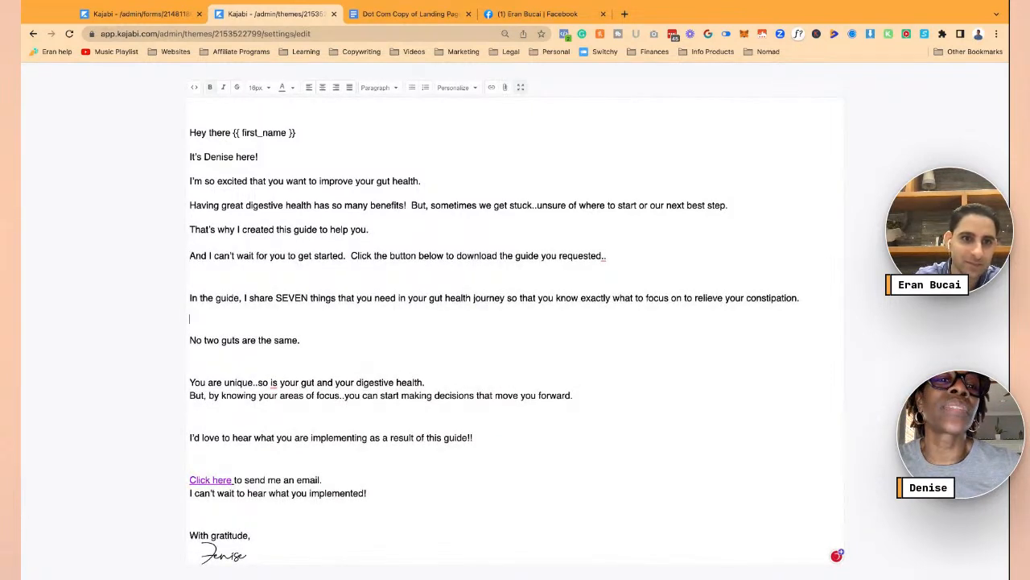
key("BackSpace")
key("BackSpace")
key("shift+Return")
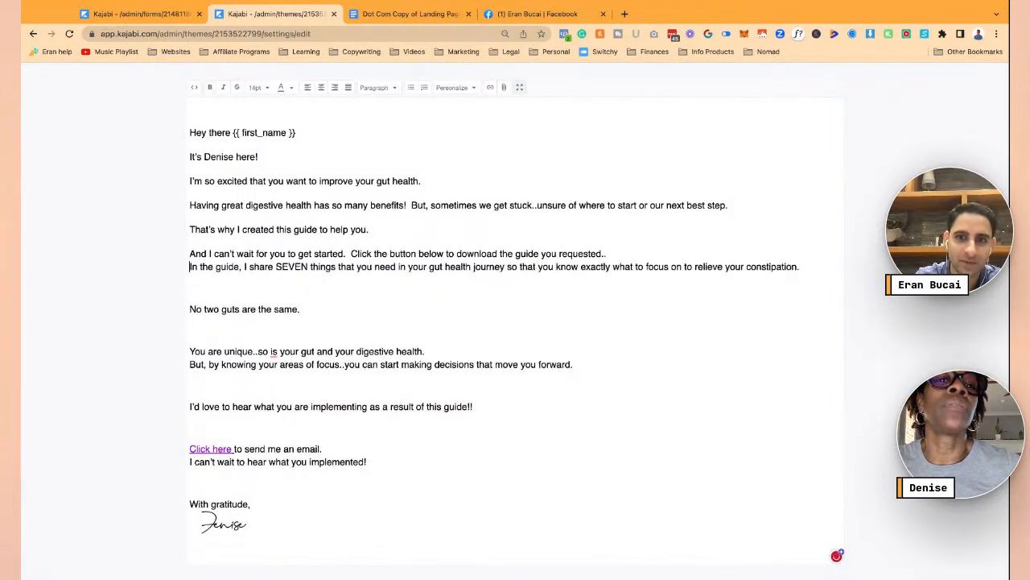
key("BackSpace")
key("Return")
- Reduce the gaps before 'No two guts…', 'You are unique…', 'But, by knowing…', 'I'd love to hear…' and 'Click here' to one break
key("Down")
key("Down")
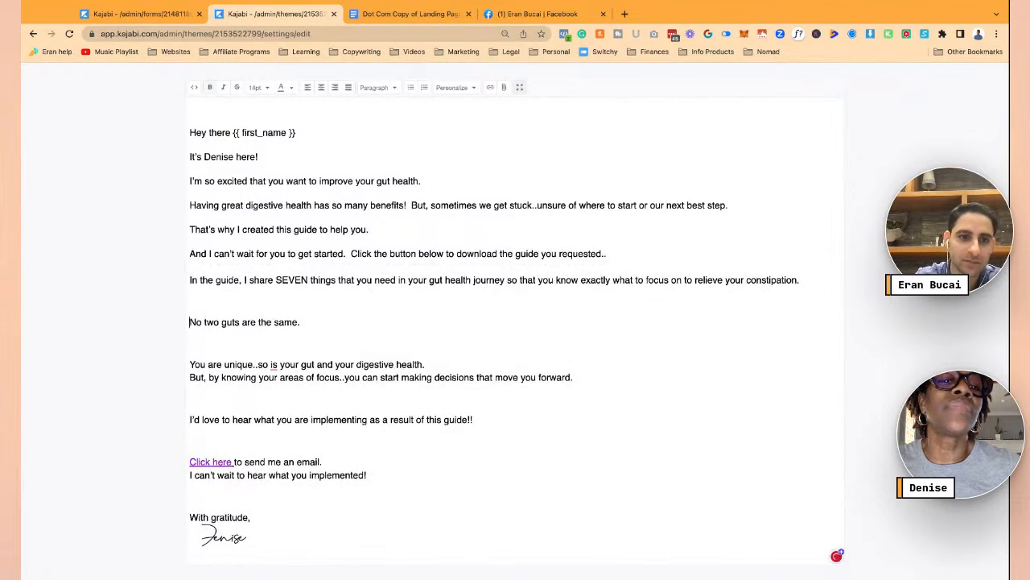
key("BackSpace")
key("BackSpace")
key("shift+Return")
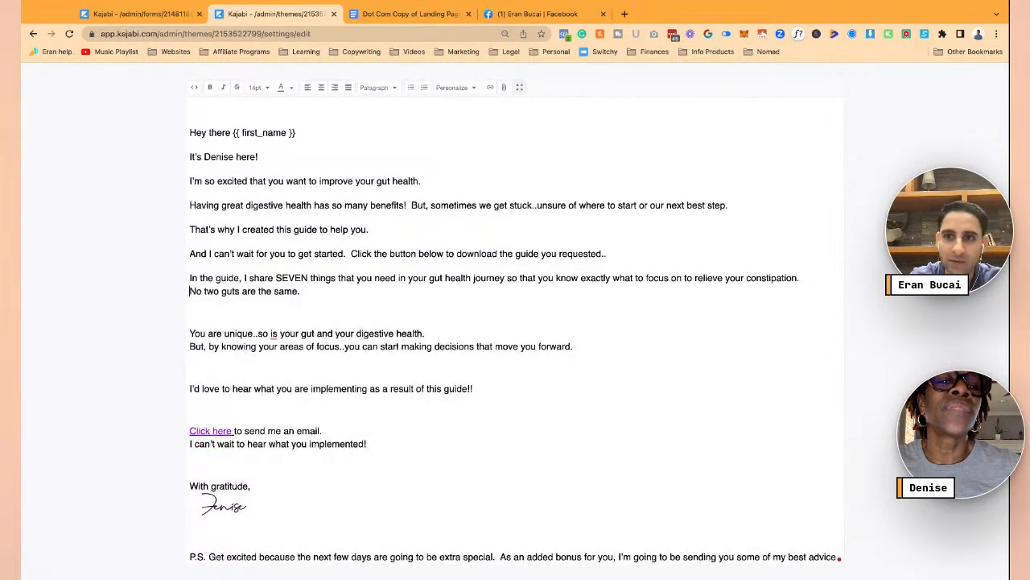
key("BackSpace")
key("Return")
key("Down")
key("Down")
key("Down")
key("BackSpace")
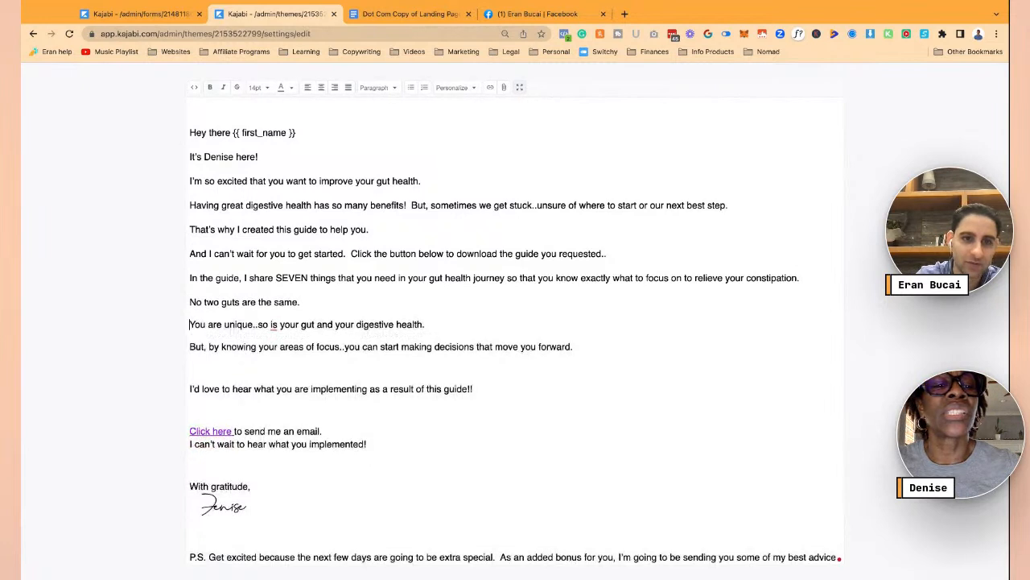
key("BackSpace")
key("shift+Return")
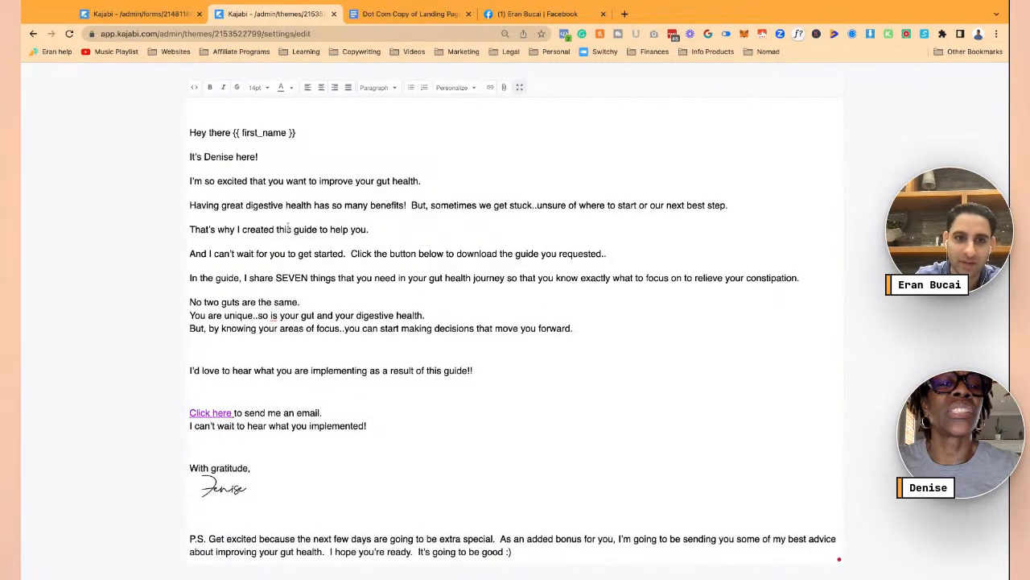
key("BackSpace")
key("Return")
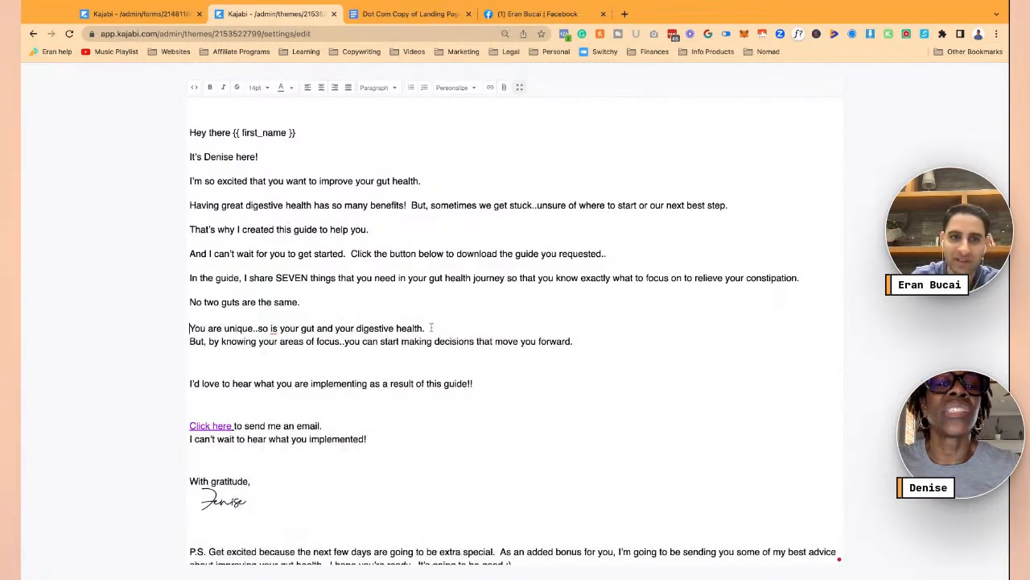
key("Down")
key("BackSpace")
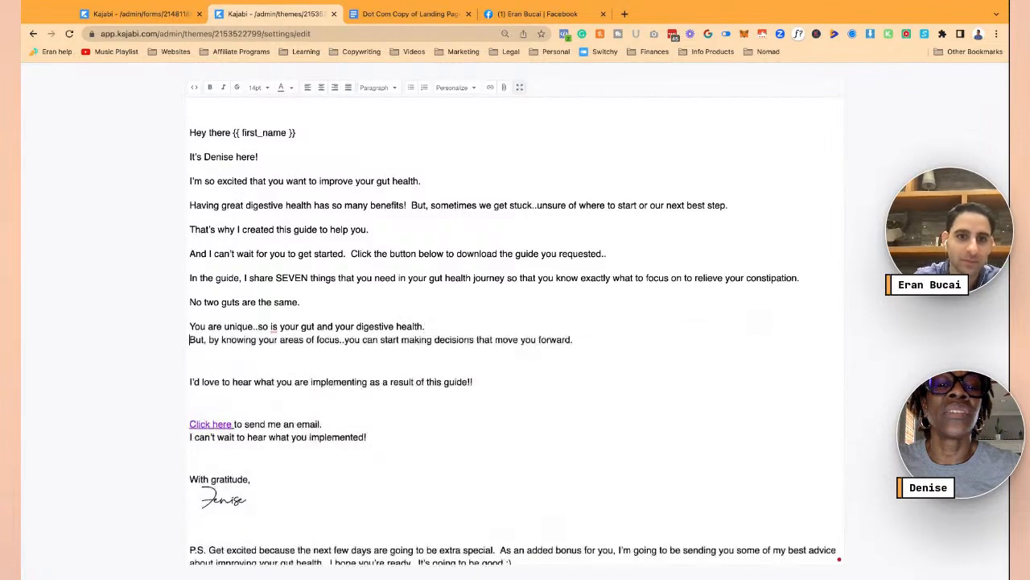
key("Return")
key("Down")
key("Down")
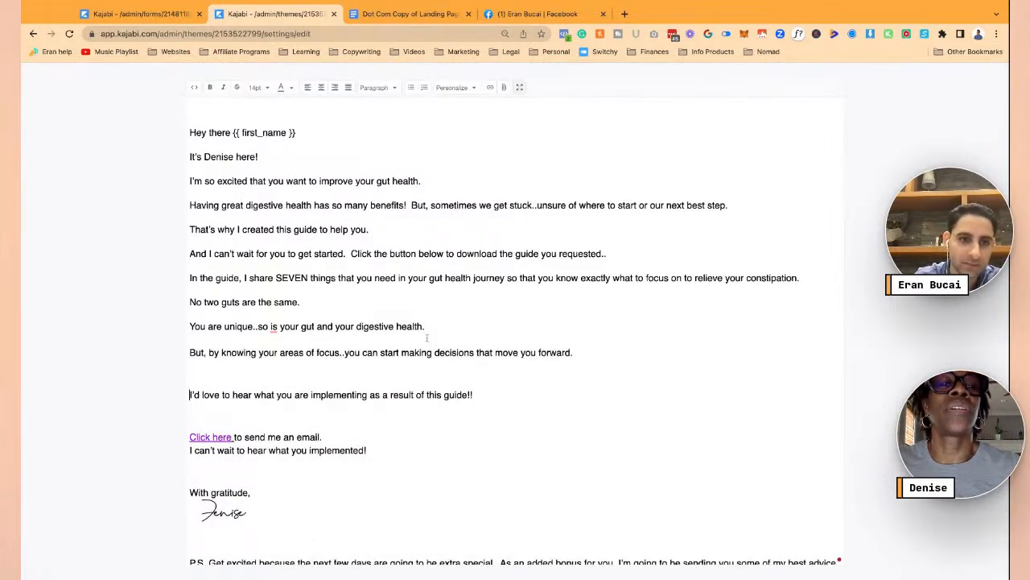
key("BackSpace")
key("BackSpace")
key("Return")
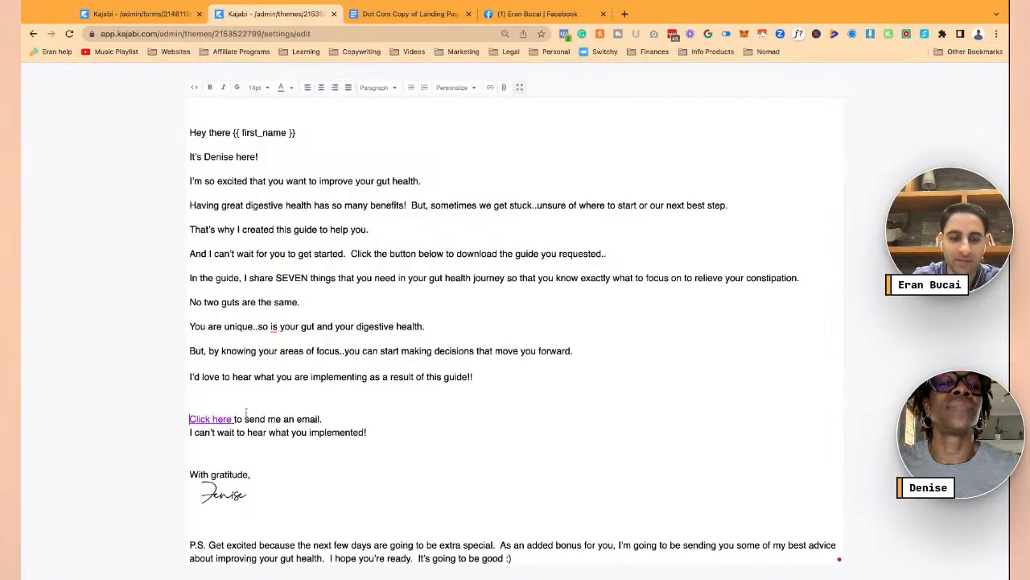
key("Down")
key("Down")
key("BackSpace")
key("BackSpace")
key("Return")
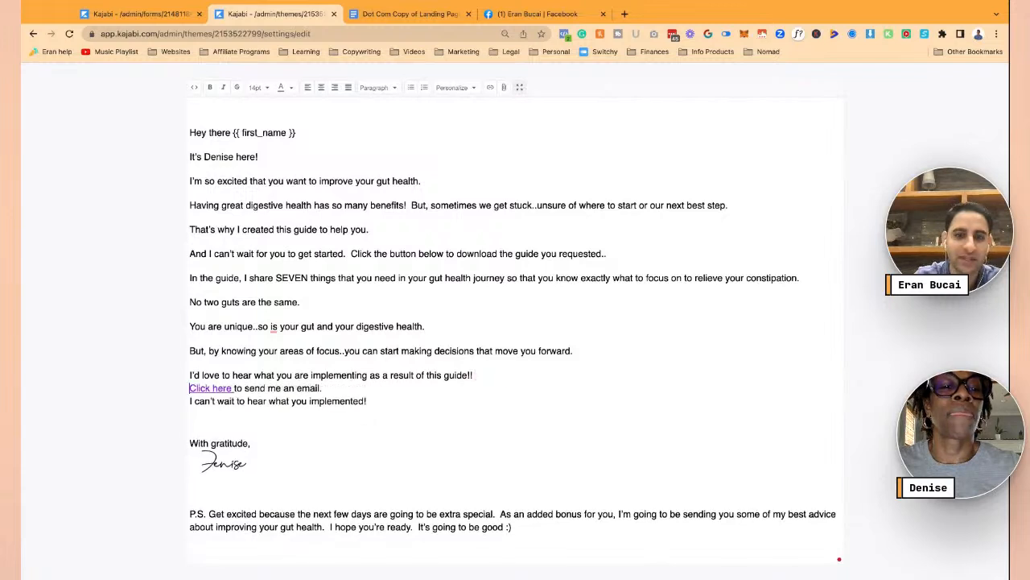
key("Return")
key("Down")
key("Return")
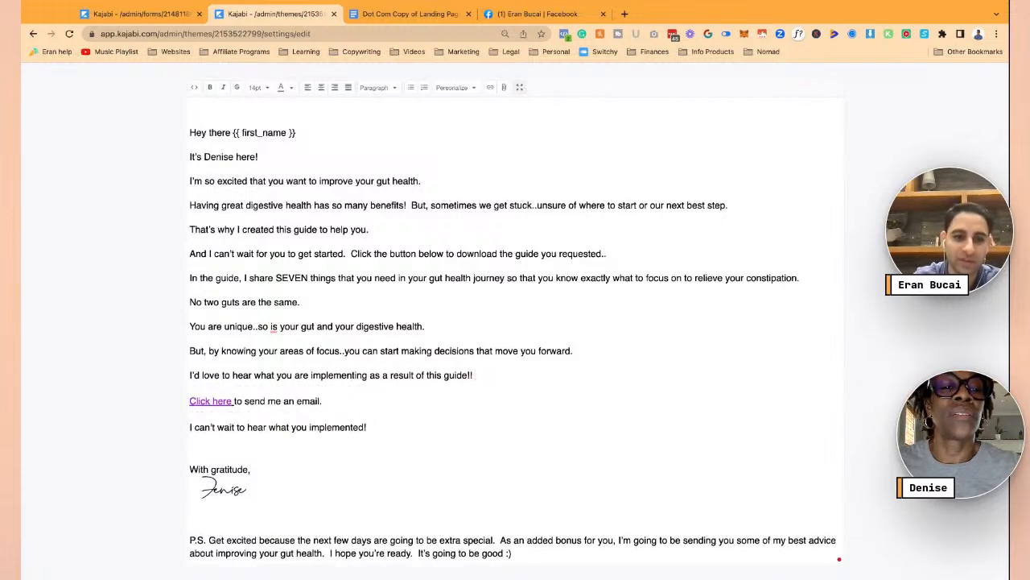
- Remove the empty lines above and below the greeting, keeping the intro line on its own line
left_click(296, 118)
key("Down")
key("BackSpace")
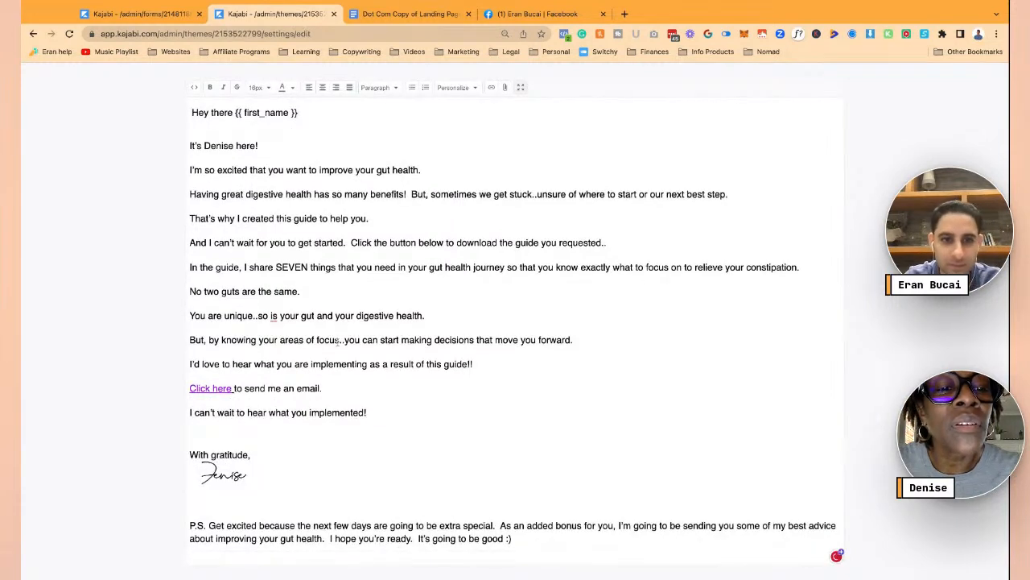
left_click_drag(234, 388, 191, 388)
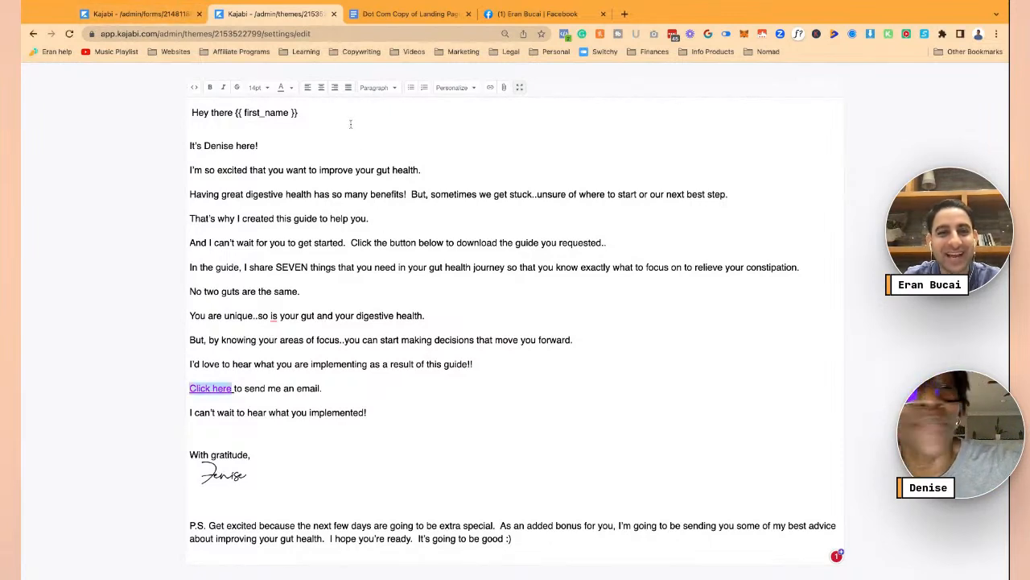
left_click(286, 126)
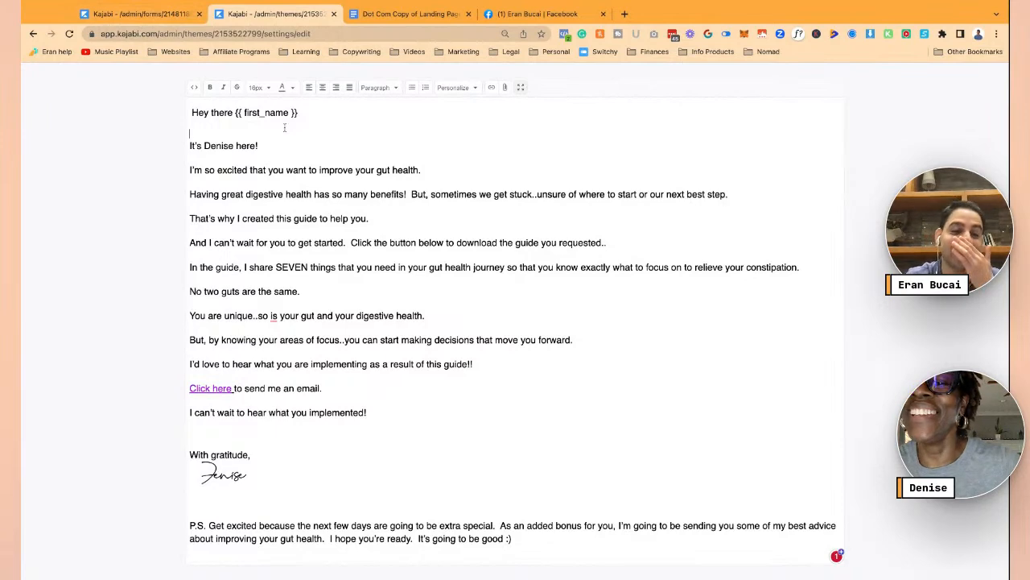
key("Delete")
key("BackSpace")
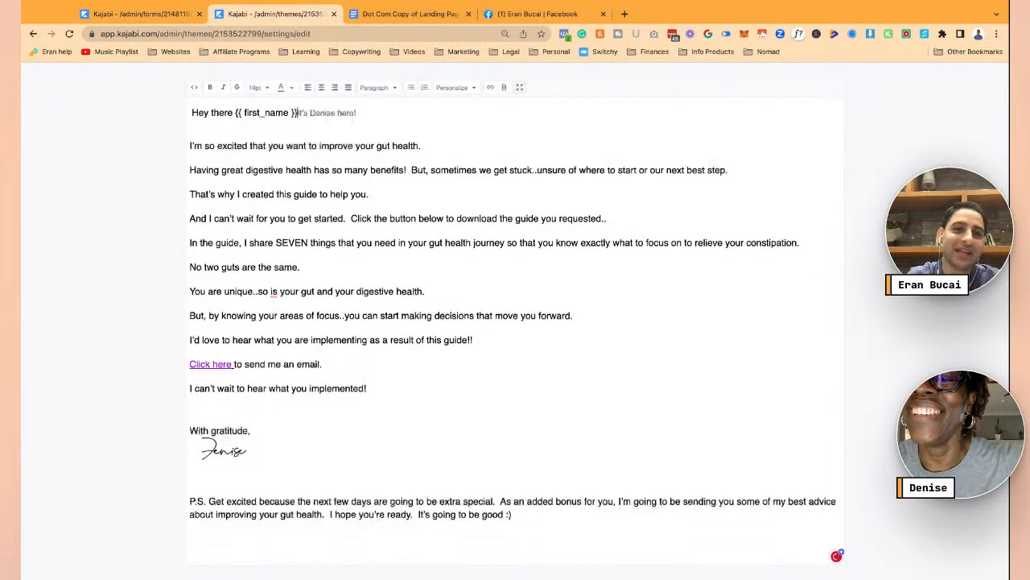
key("Return")
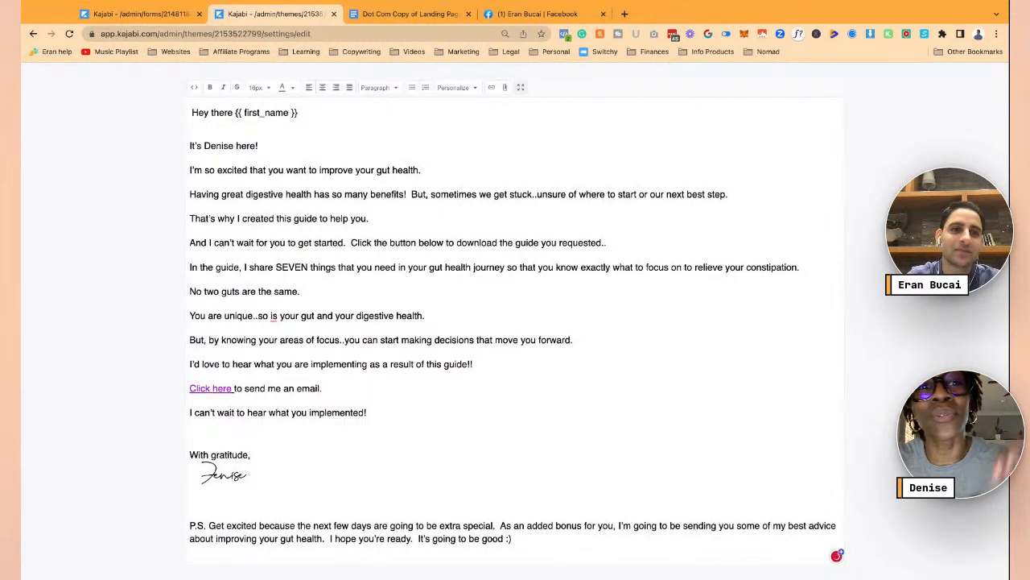
key("BackSpace")
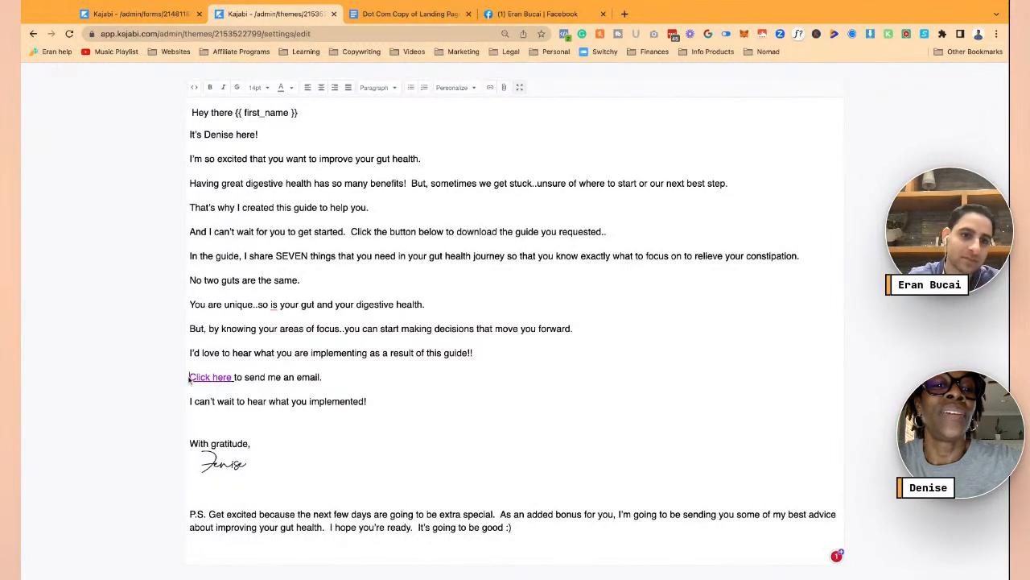
left_click_drag(190, 380, 233, 379)
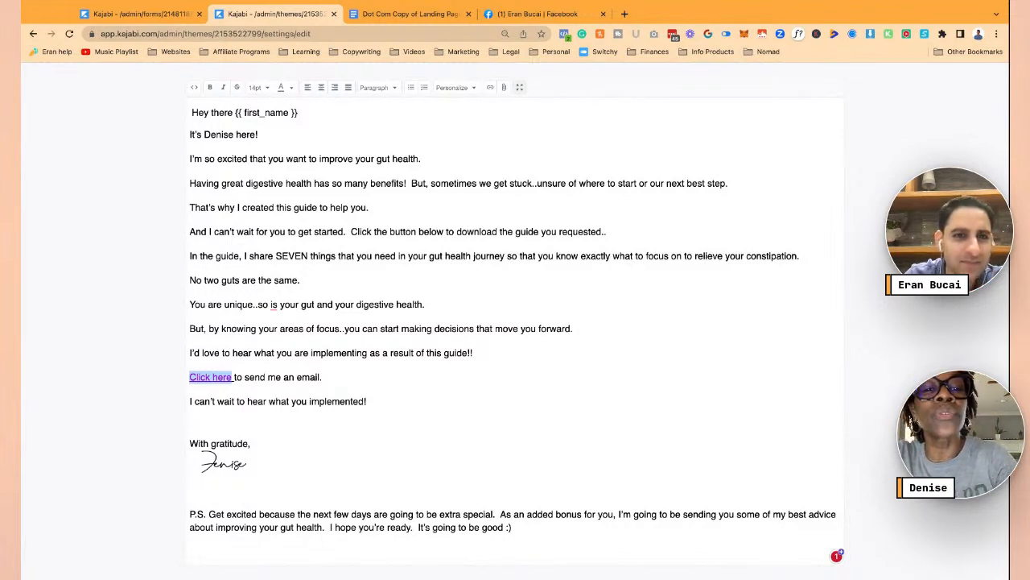
- Delete the 'Click here to send me an email.' line and its leftover empty line
left_click(485, 346)
key("Down")
key("Down")
key("Down")
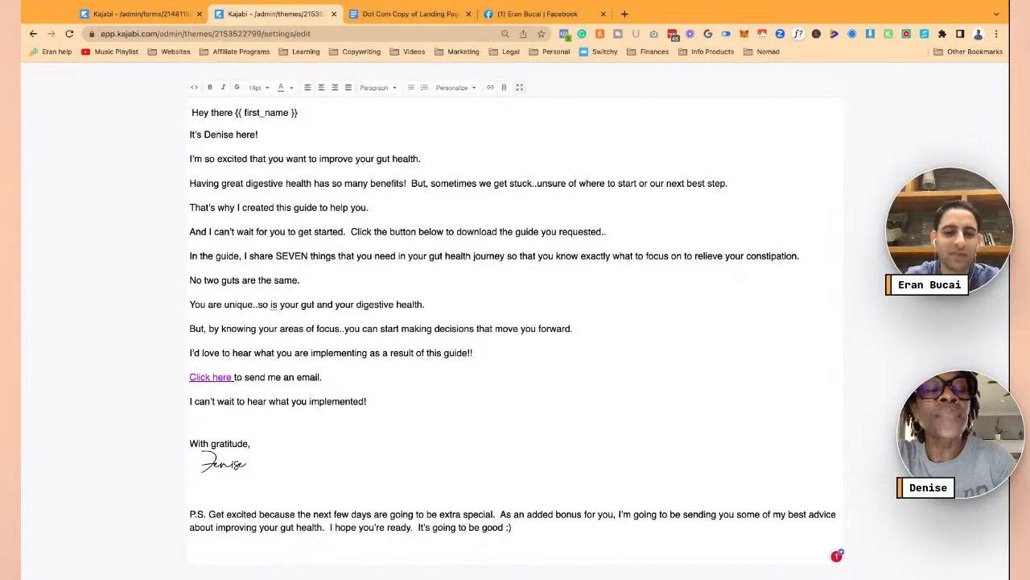
key("shift+Down")
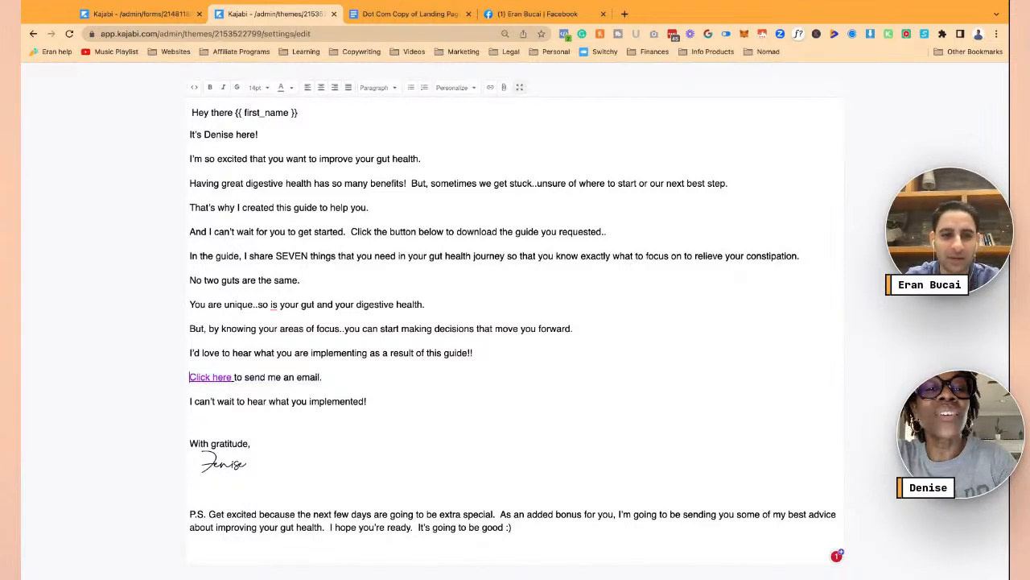
type("==> old")
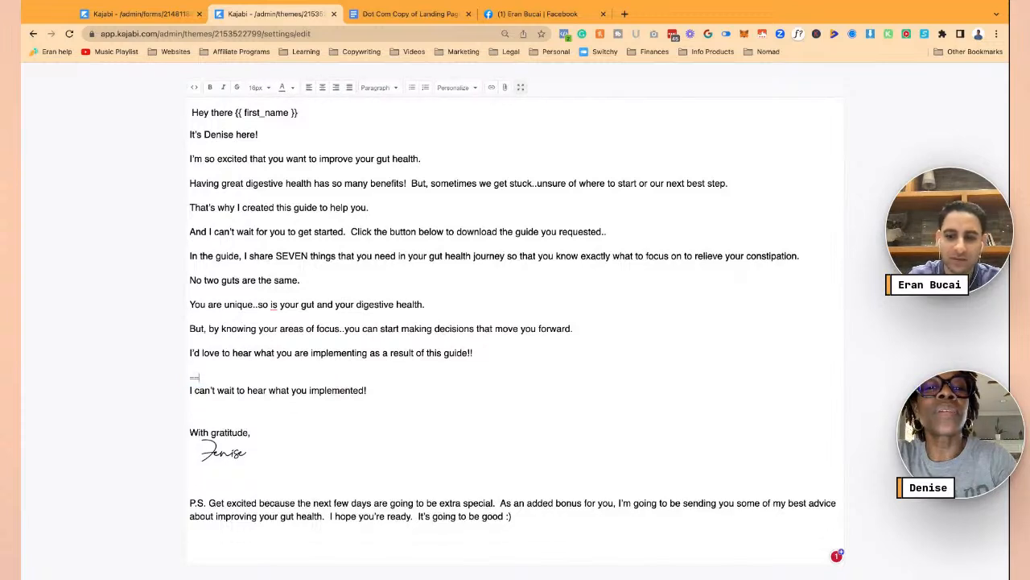
key("BackSpace")
key("BackSpace")
key("BackSpace")
key("BackSpace")
key("BackSpace")
key("BackSpace")
key("BackSpace")
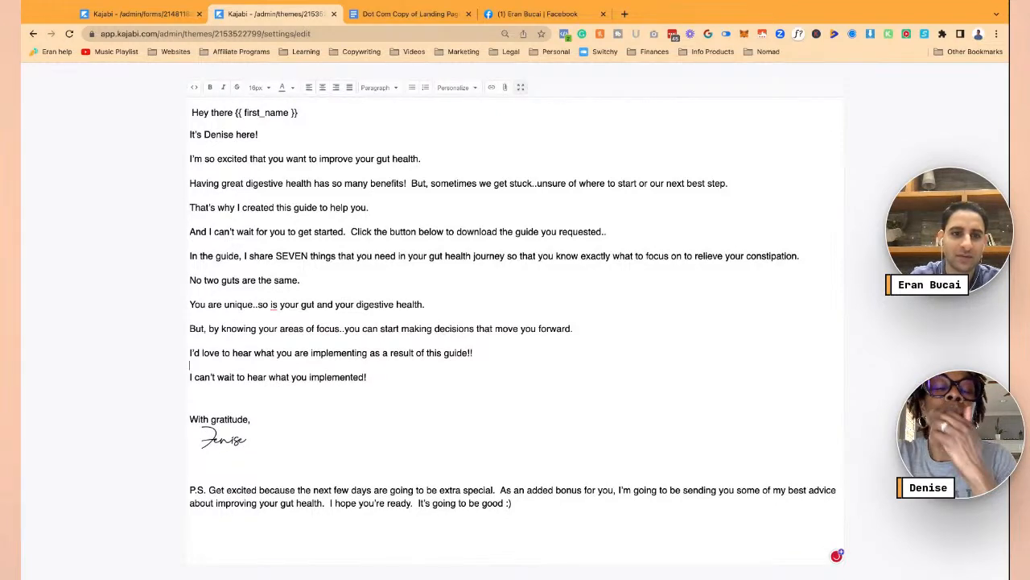
key("BackSpace")
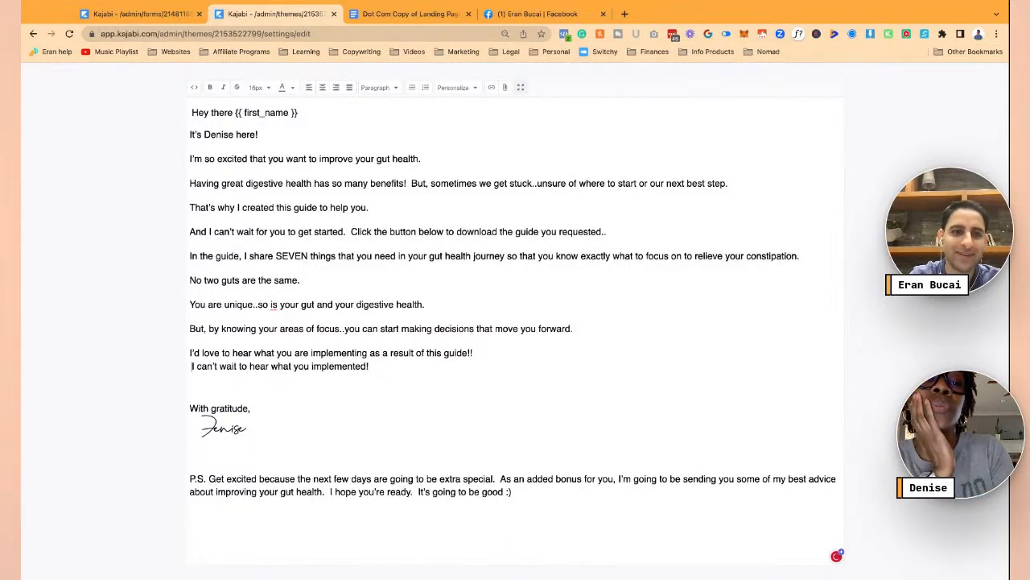
key("Delete")
key("Return")
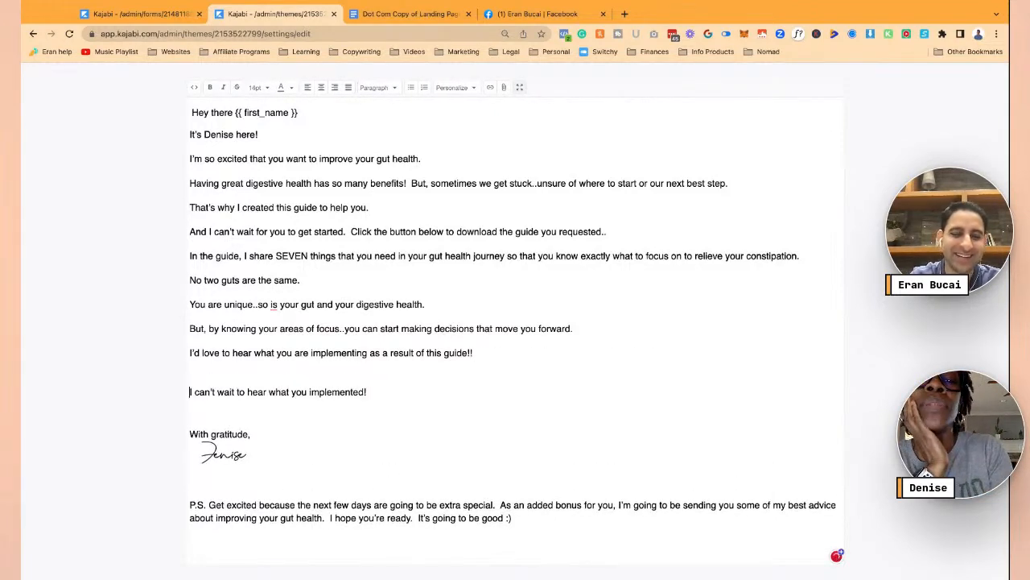
- Add '==> click here to download the guide' followed by the request to reply with thoughts on it
type("==> click ")
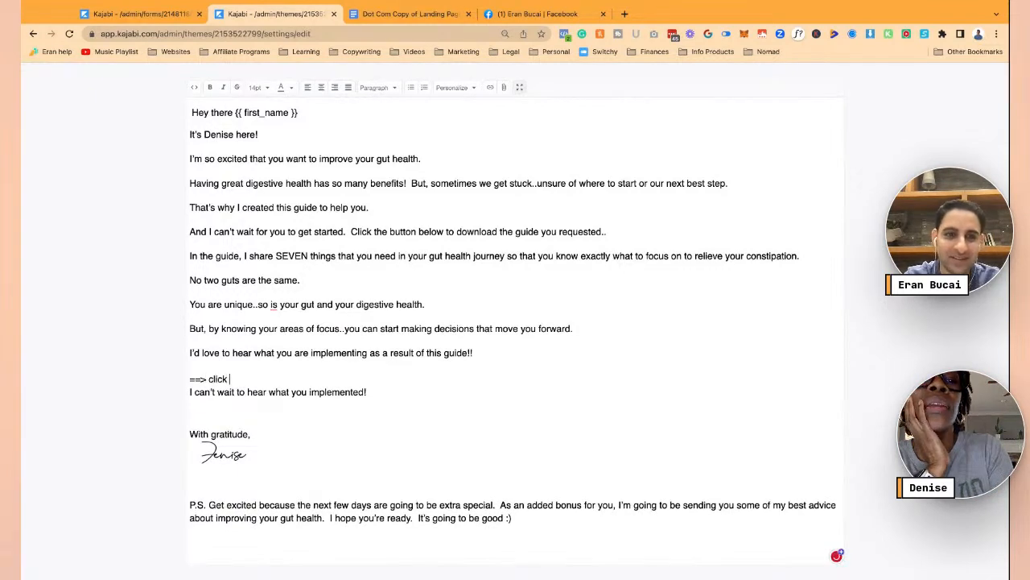
type("here to download the ")
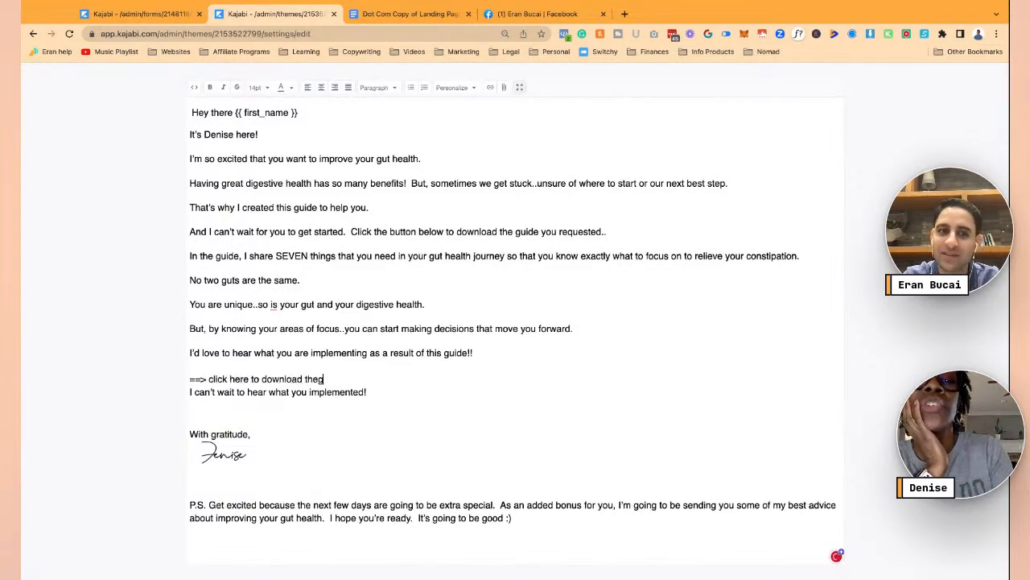
type("guide")
key("Return")
key("Return")
type("And please reply to let me know what you thought of it (just hit the reply button)")
key("Return")
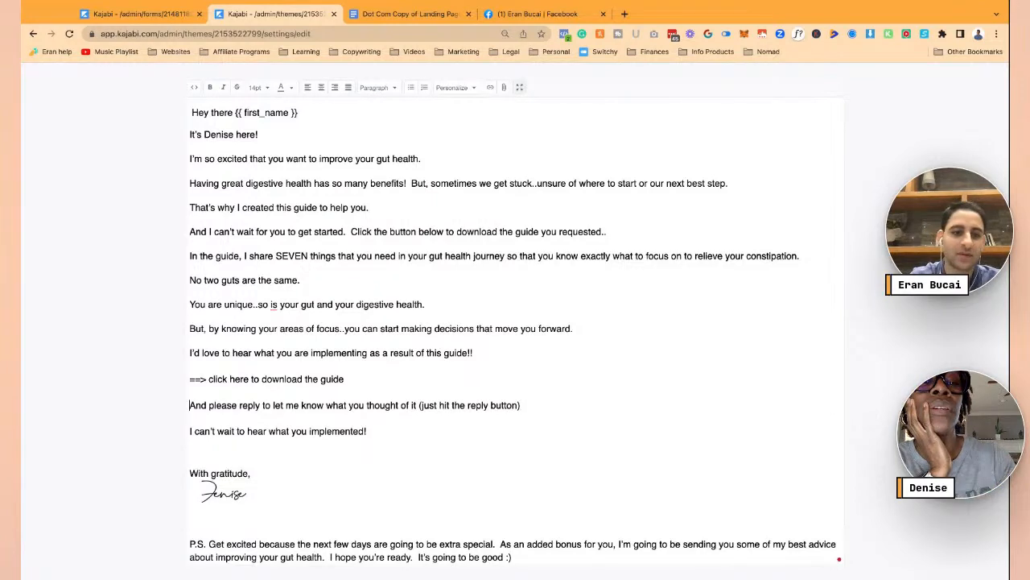
key("shift+super+Right")
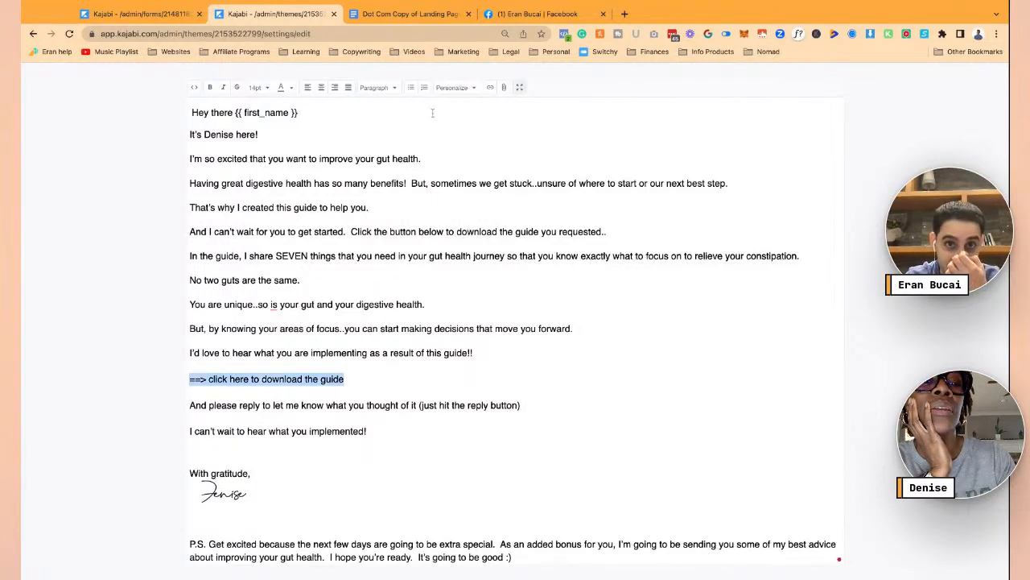
- Upload the guide PDF from this computer so it appears as a 'Download now' link
left_click(505, 88)
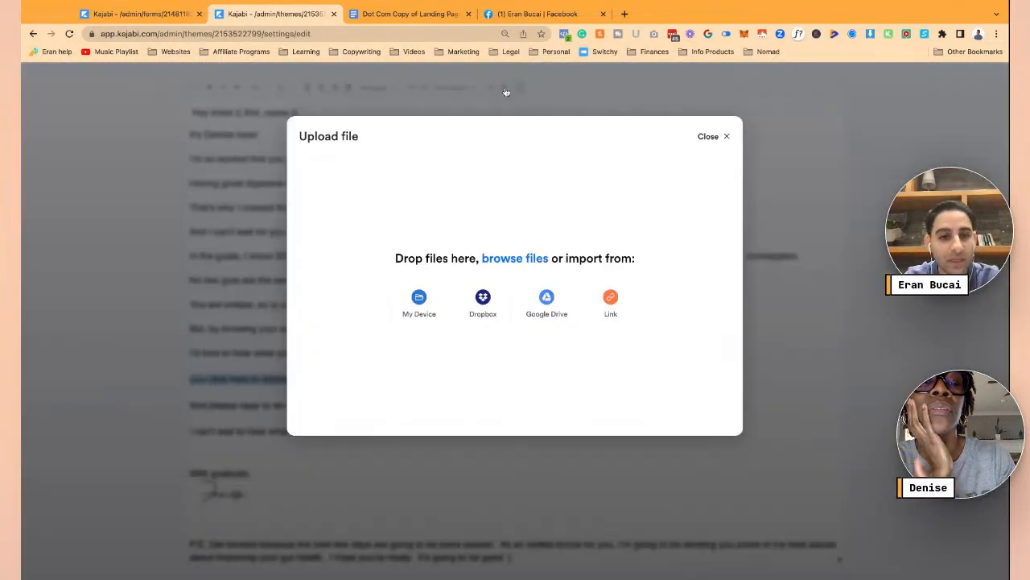
left_click(418, 301)
key("Return")
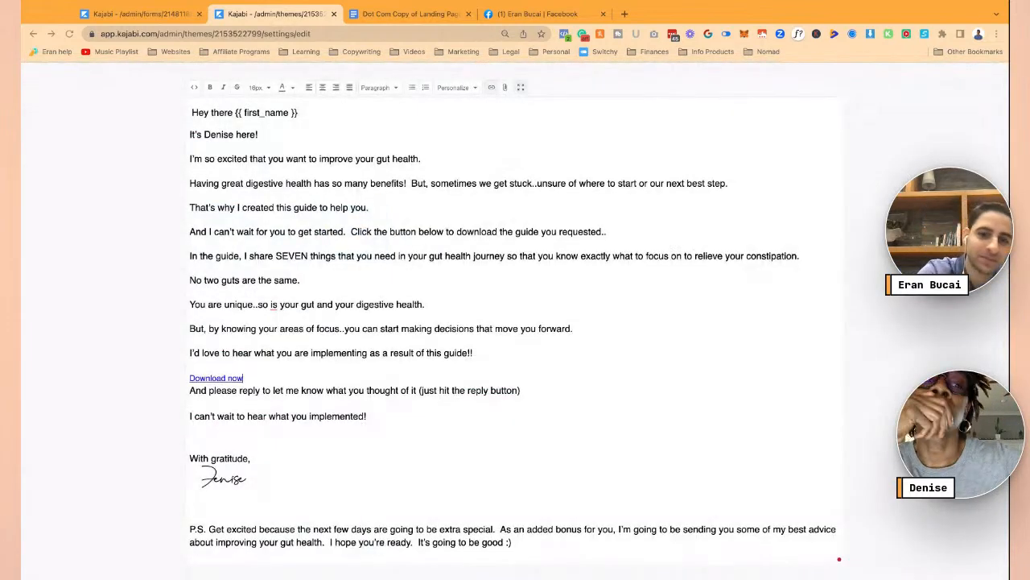
key("Return")
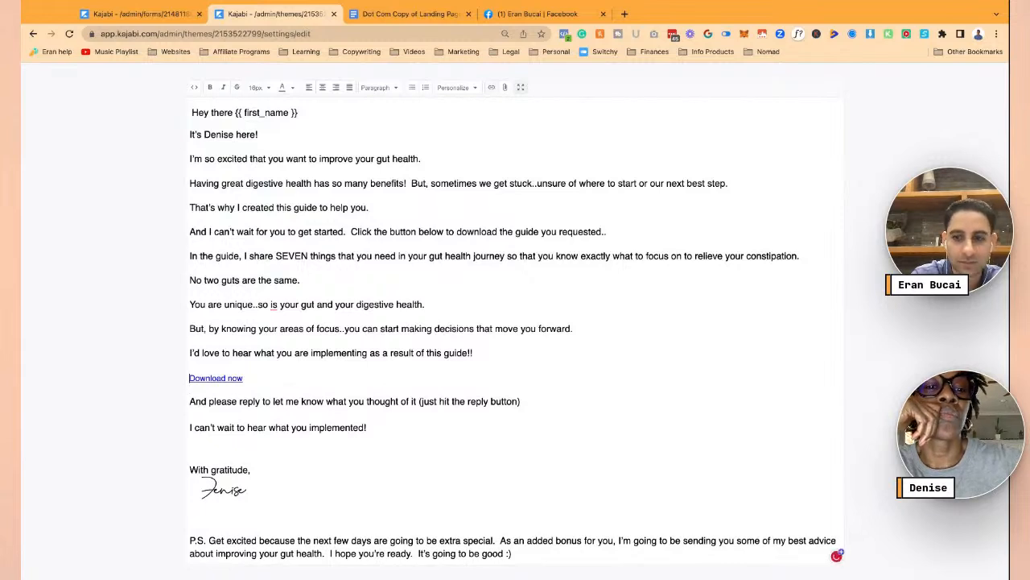
- Change the 'Download now' link text to '==> click here to download the guide' and save the body
double_click(217, 377)
left_click(247, 376)
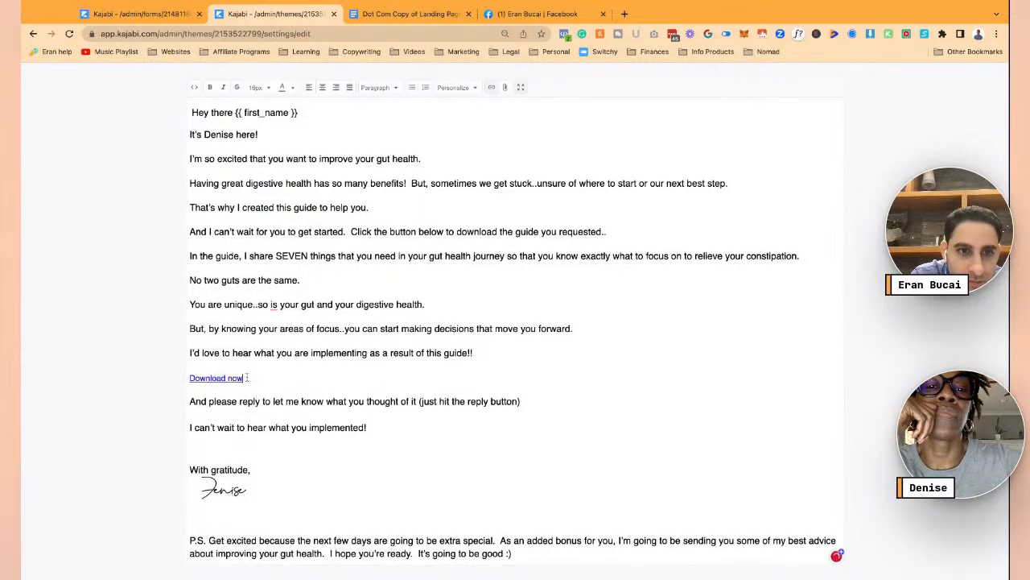
left_click(492, 87)
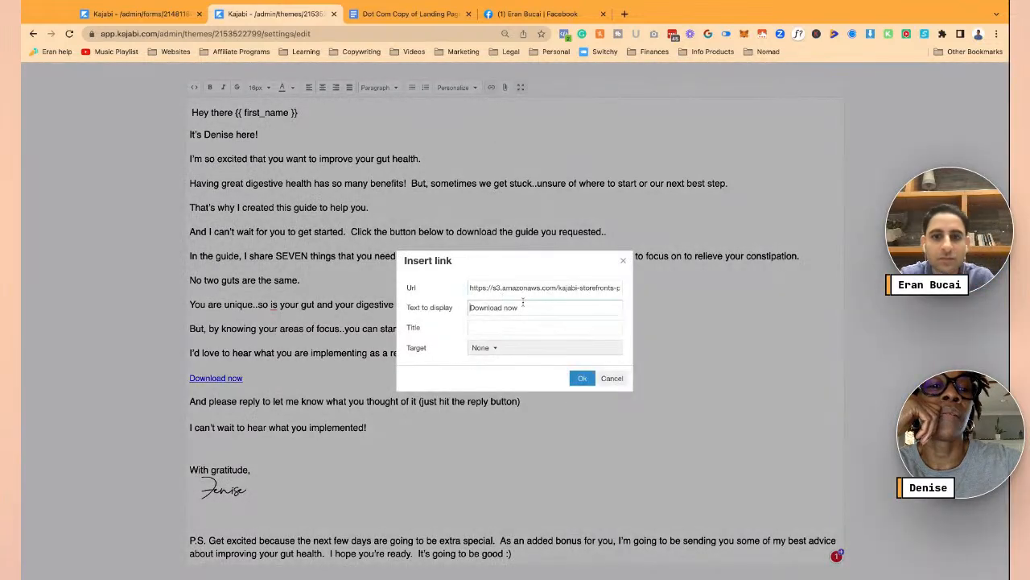
type("==> click h")
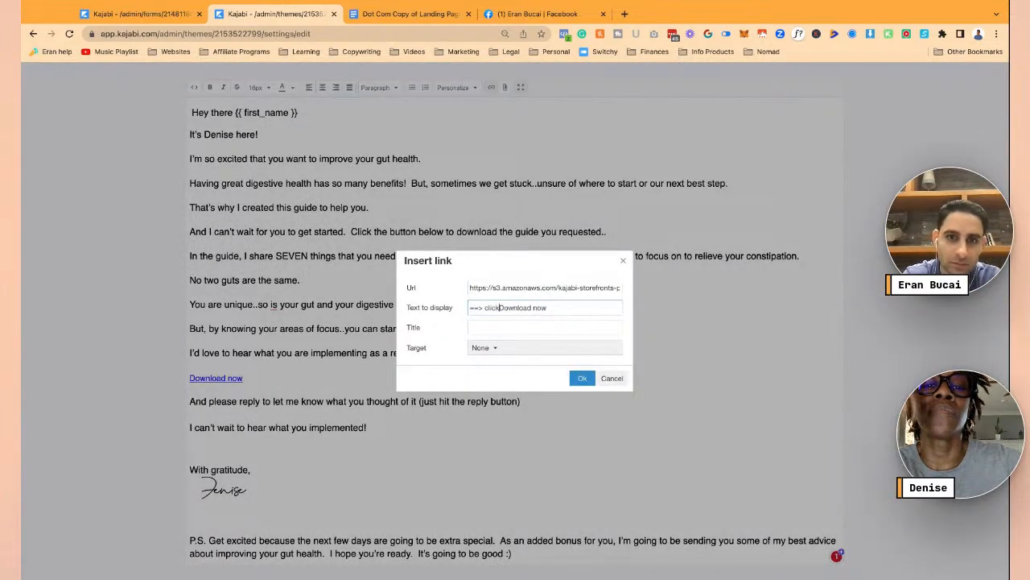
type("ere to ")
type("download the ")
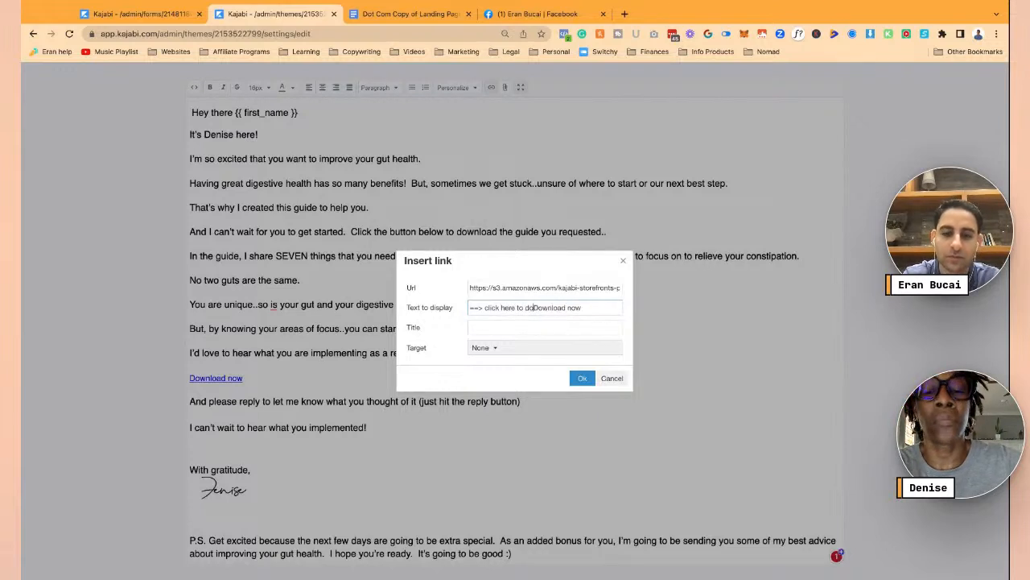
type("guide")
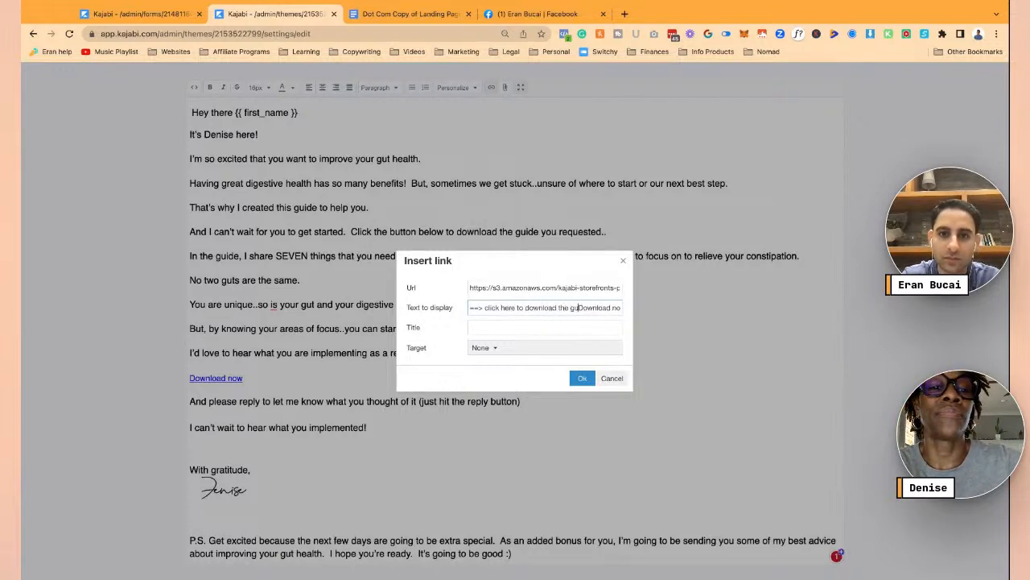
key("shift+End")
key("Delete")
left_click(583, 378)
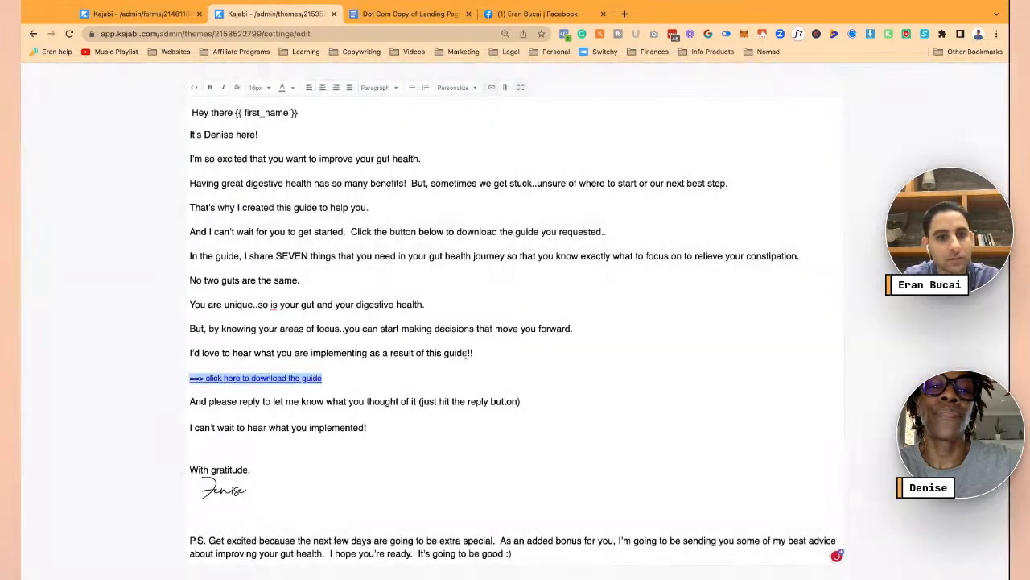
left_click(357, 339)
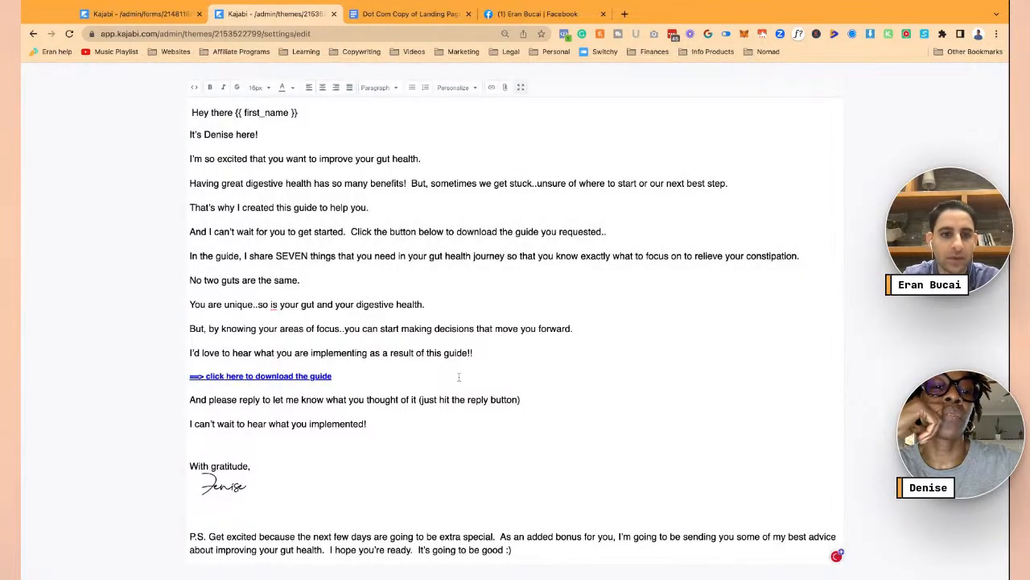
left_click(520, 87)
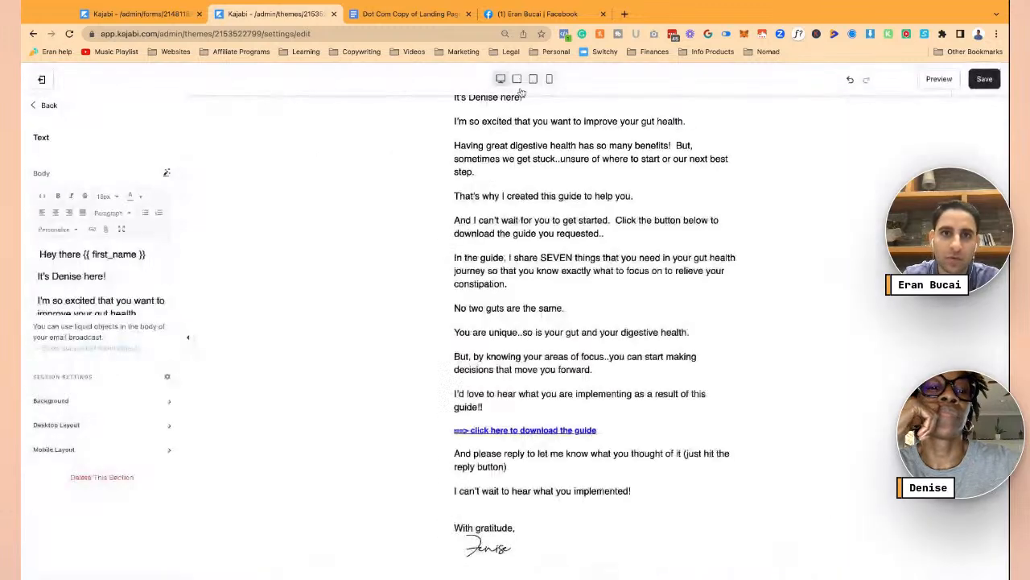
left_click(987, 80)
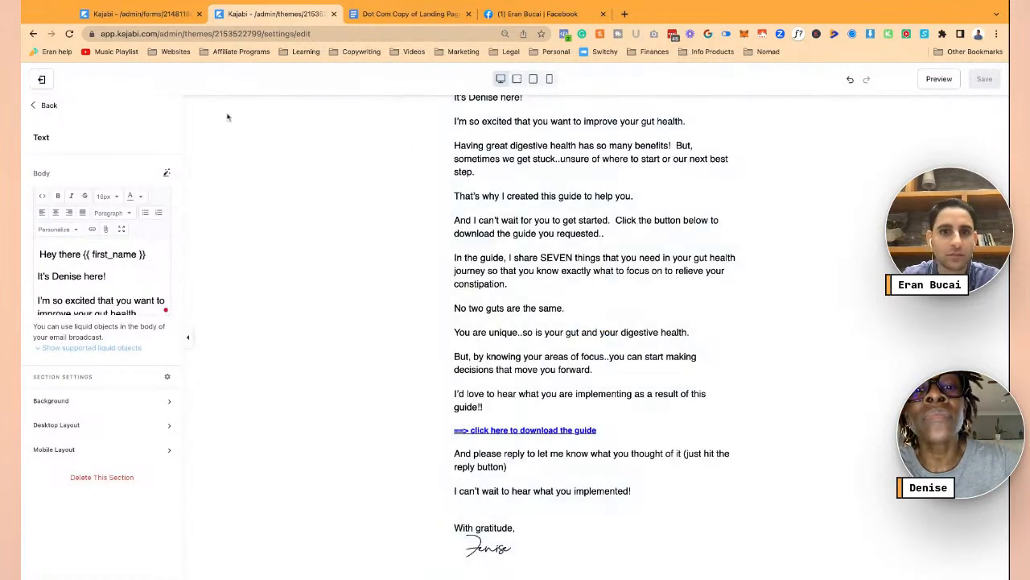
- Save and close the design editor, then copy the internal title 'Here is the guide you requested' into Subject
left_click(41, 105)
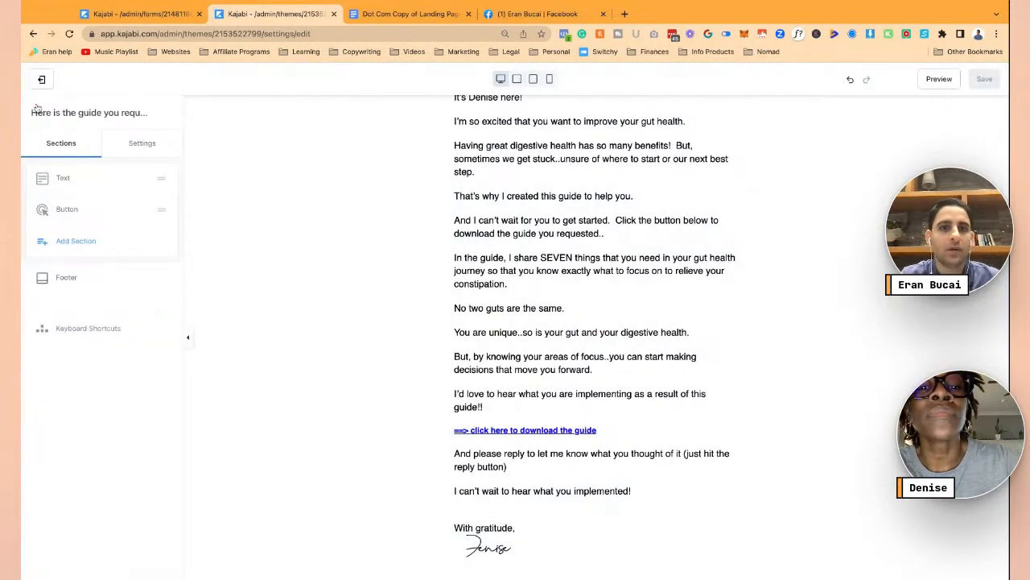
left_click(41, 84)
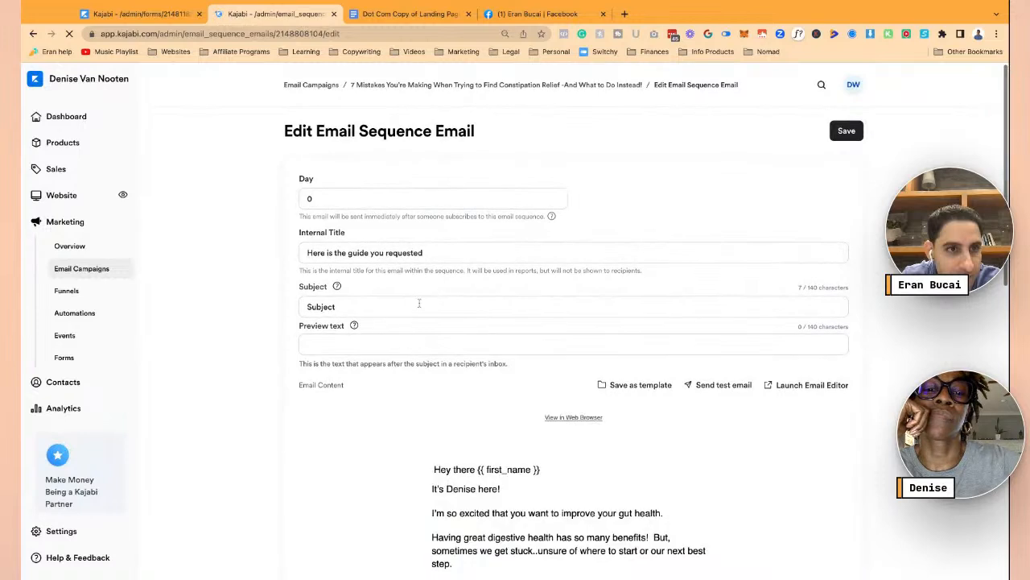
triple_click(435, 253)
triple_click(373, 306)
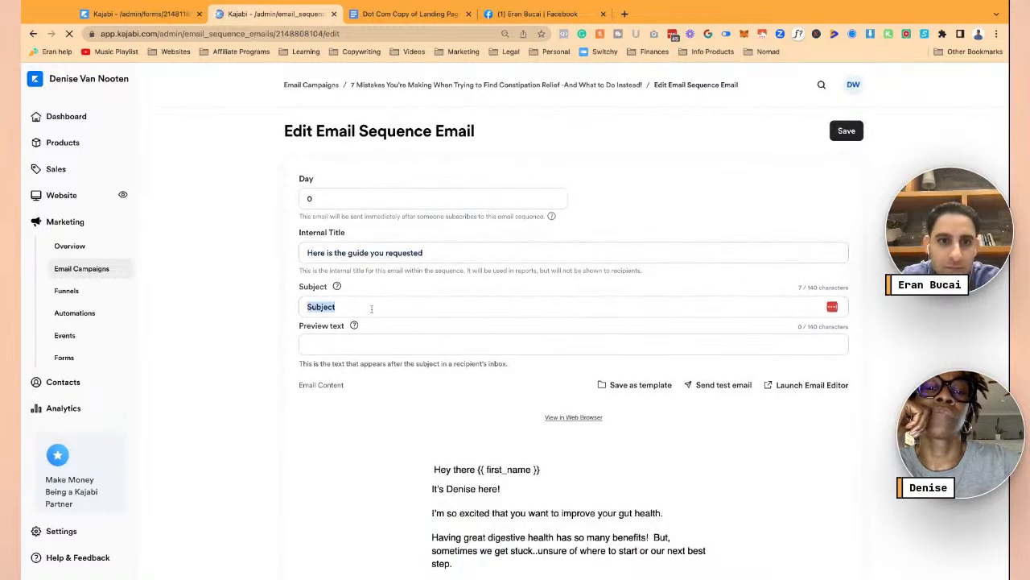
type("Hey it's Denise here!  I'm so excited that you want to improve your gut health.  Having great digestive health has so many benefits!  But, s")
triple_click(417, 252)
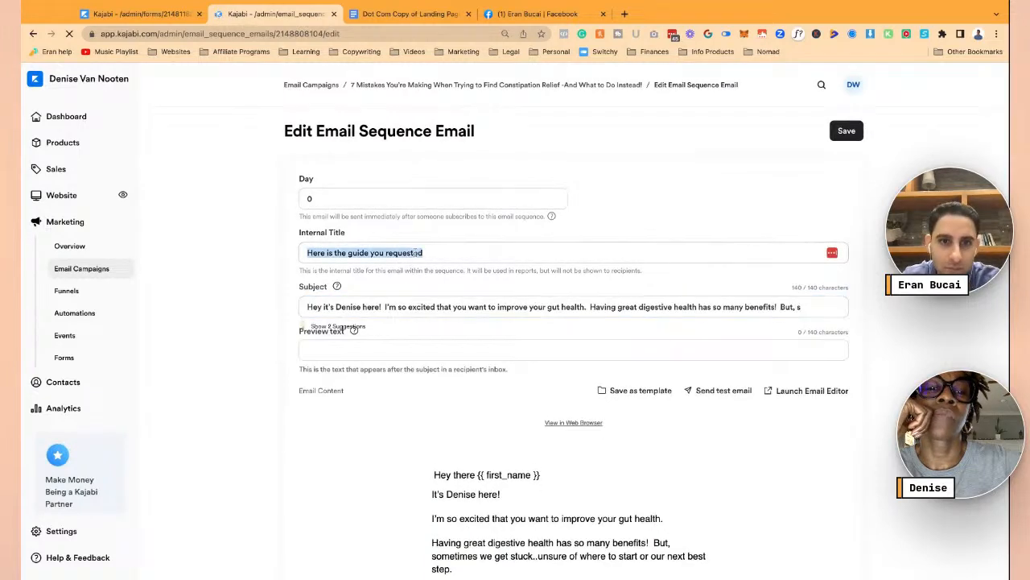
key("ctrl+c")
triple_click(384, 306)
key("ctrl+v")
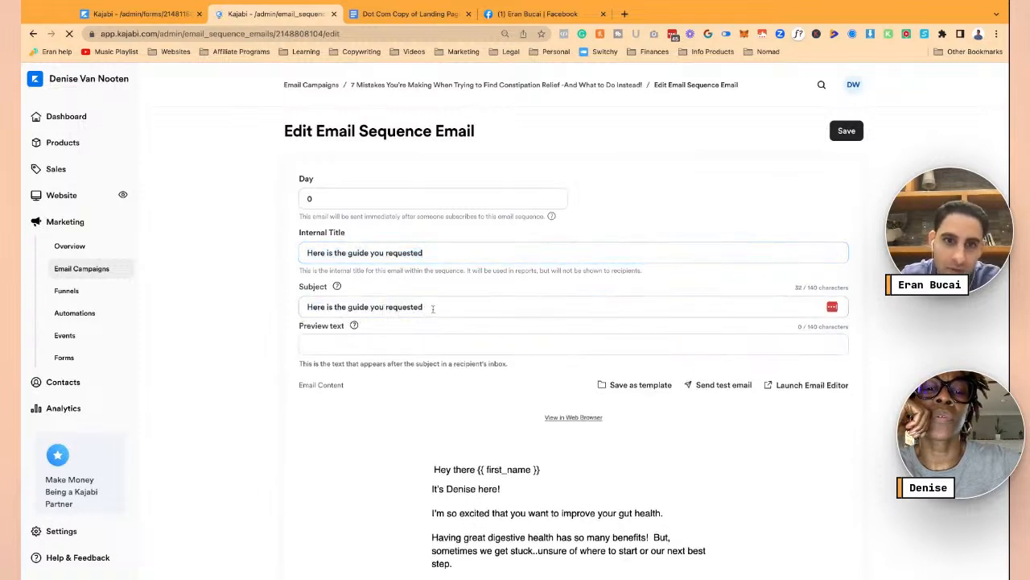
- Append a 🎉 emoji to the end of the subject line
left_click(449, 312)
left_click(456, 312)
left_click(407, 342)
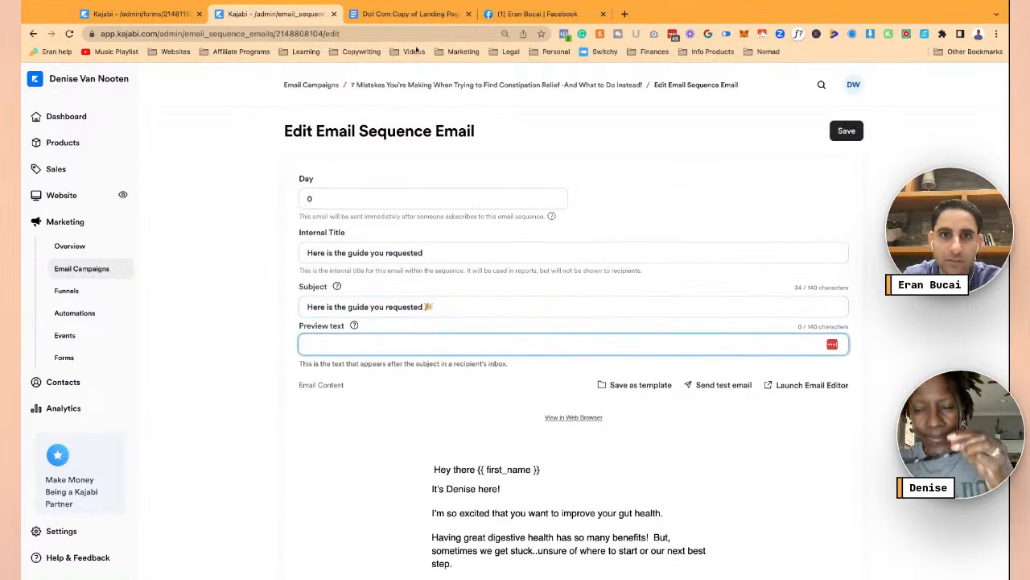
left_click(407, 14)
- Copy the constipation-relief headline from the Landing page content section of the Google Doc
scroll(350, 214, "up", 15)
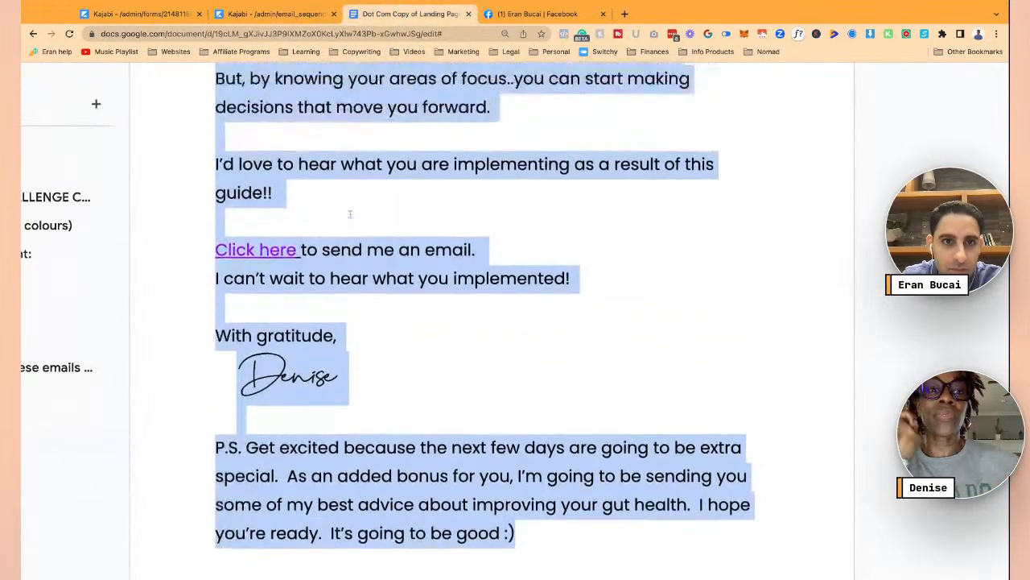
scroll(350, 213, "up", 3)
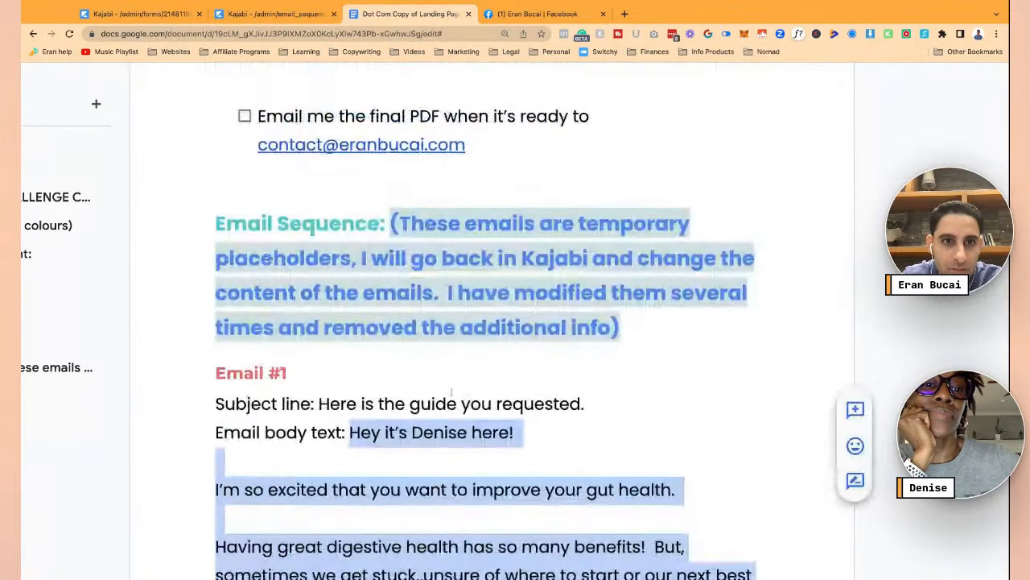
scroll(398, 481, "up", 20)
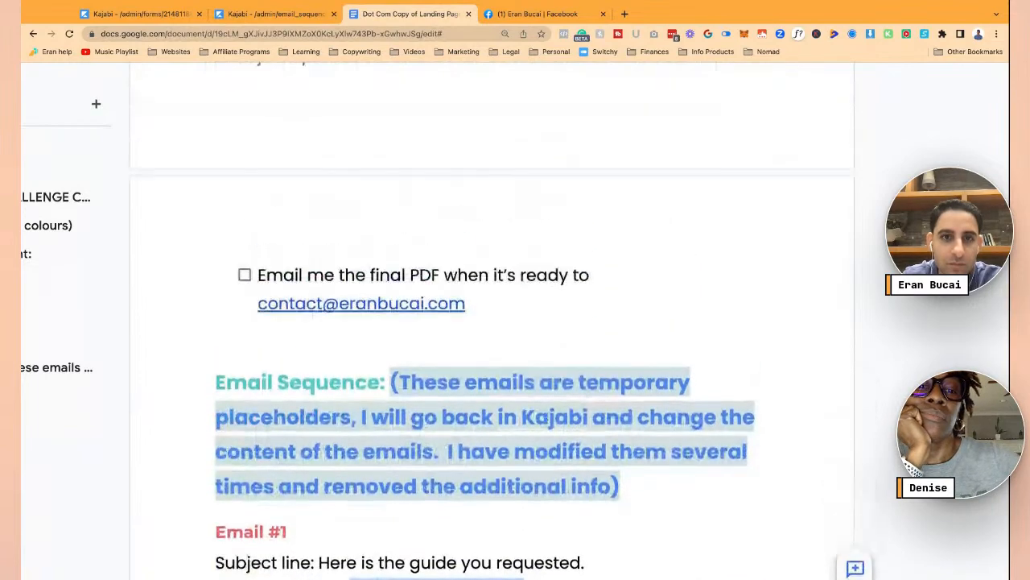
scroll(426, 424, "up", 20)
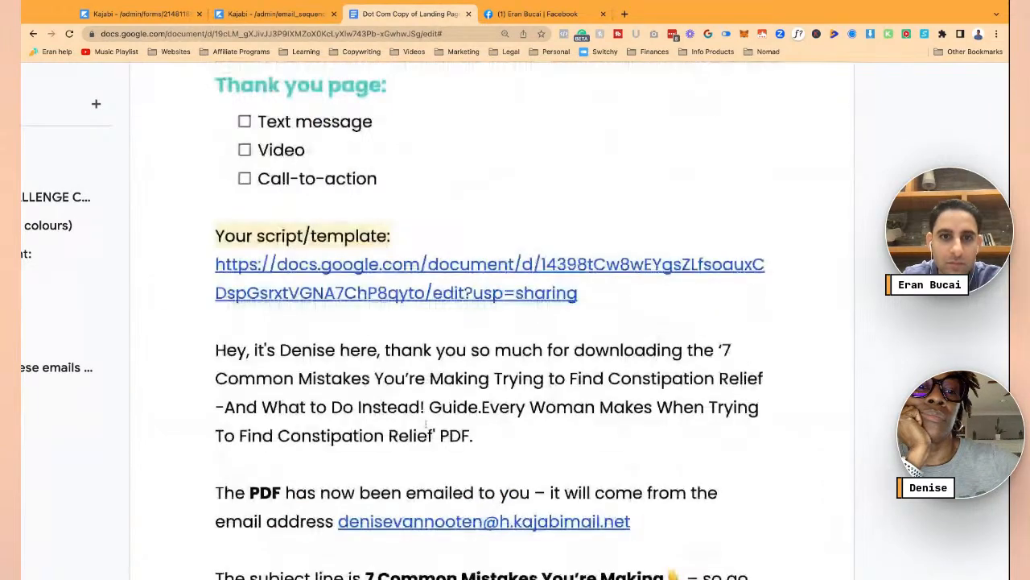
scroll(491, 322, "up", 10)
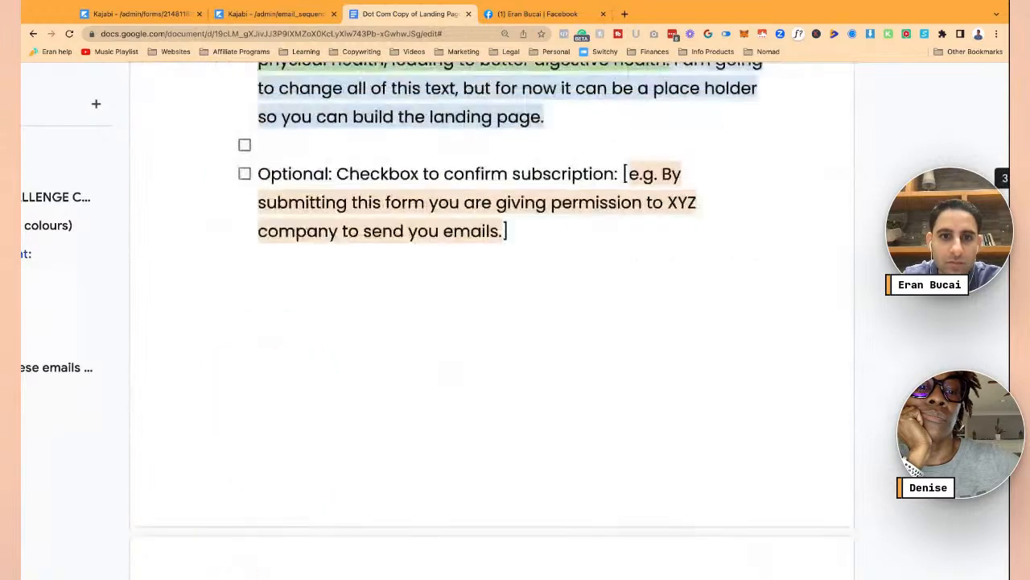
left_click_drag(339, 214, 631, 244)
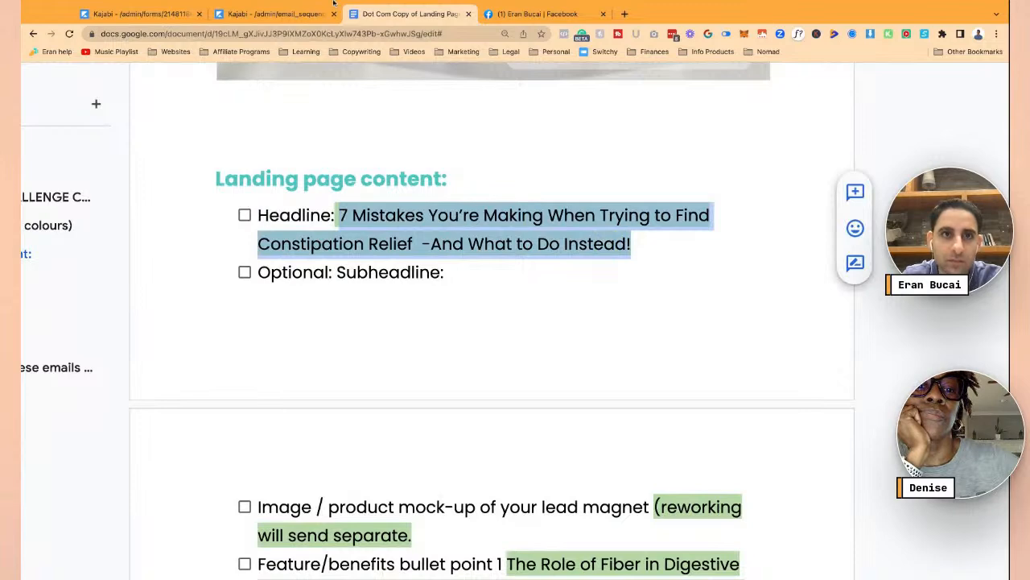
left_click(141, 14)
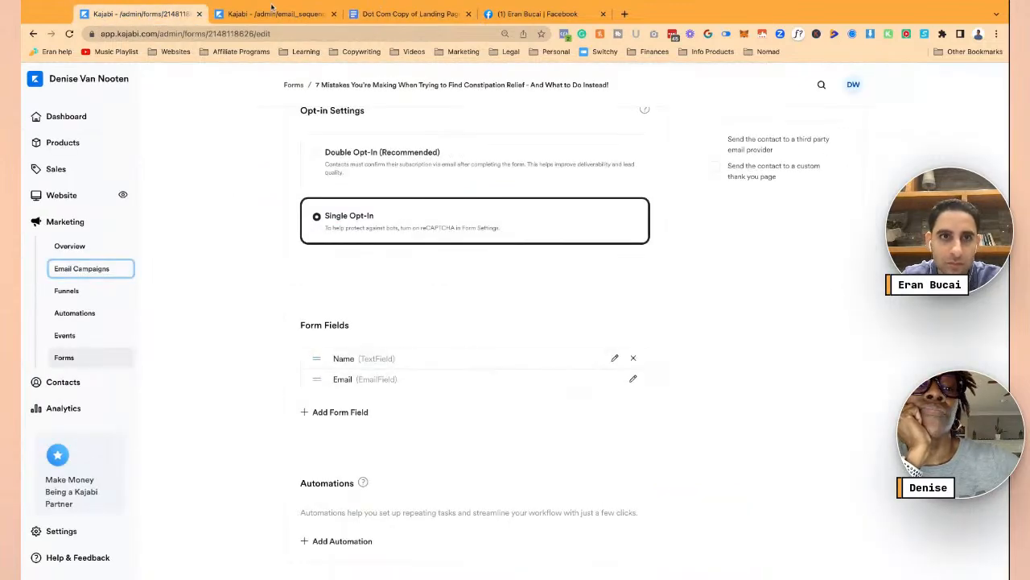
- Paste the 7 Mistakes headline as the preview text, fix the dash spacing, and save
left_click(272, 14)
key("ctrl+v")
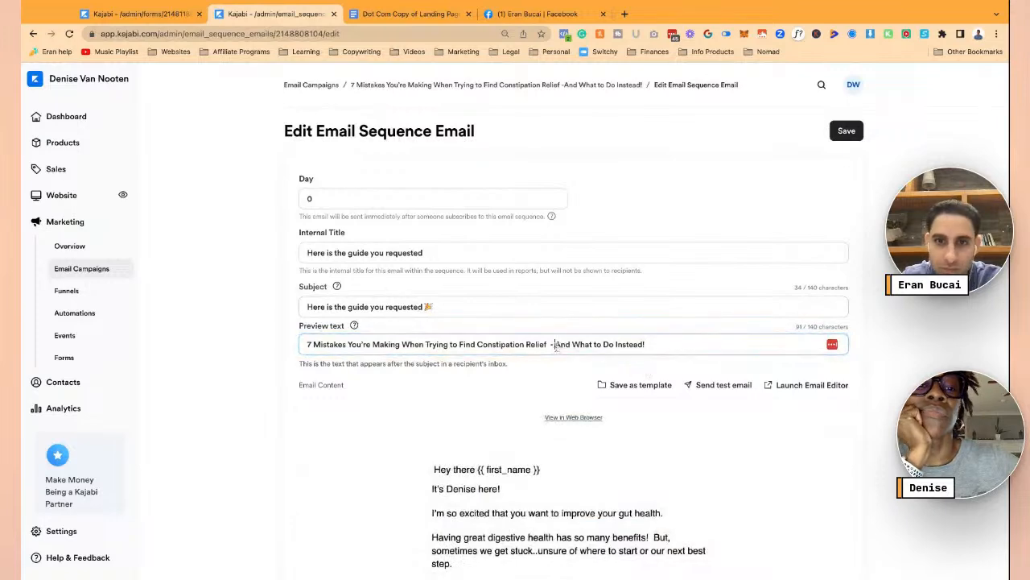
left_click(552, 343)
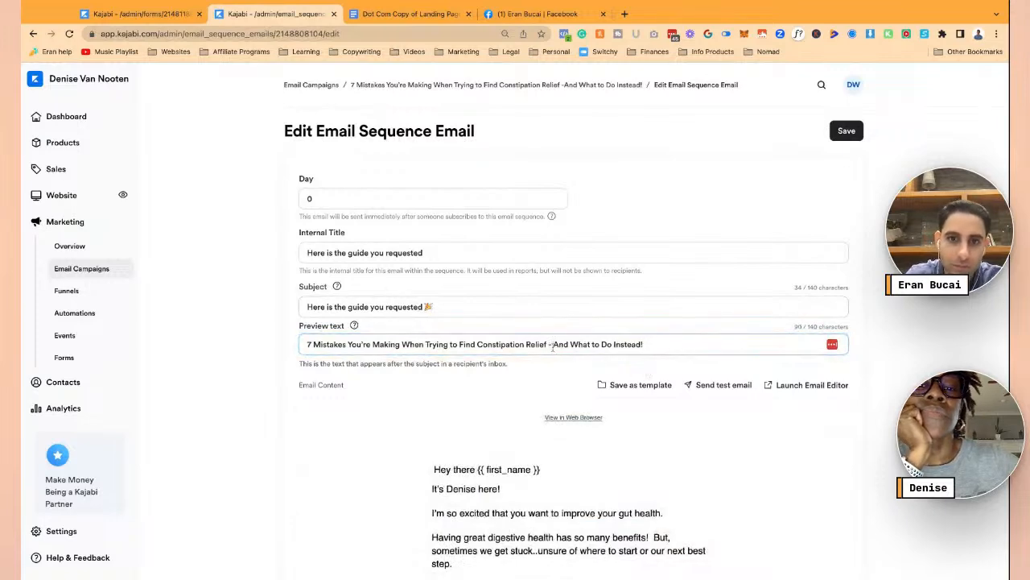
scroll(617, 355, "down", 15)
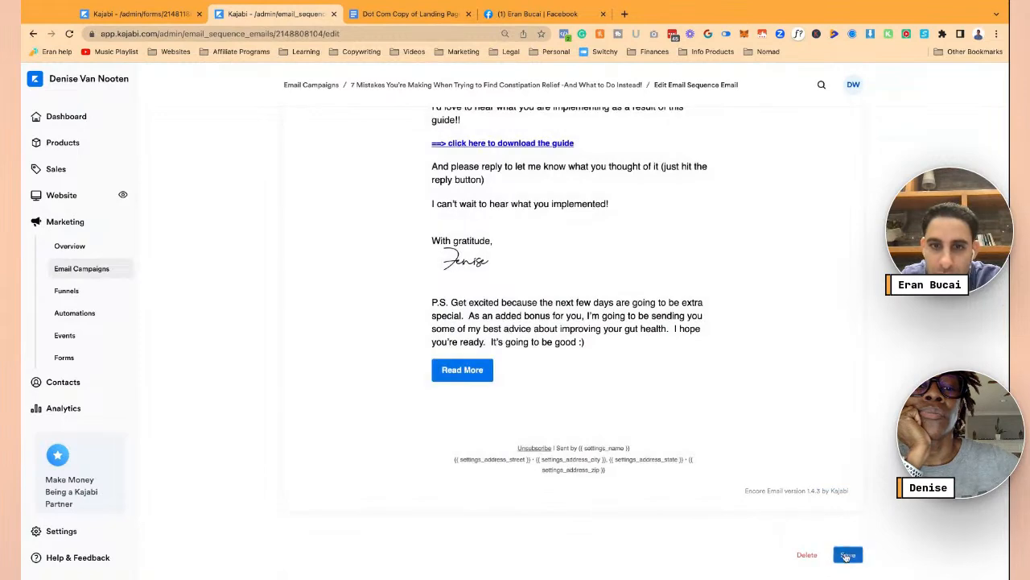
left_click(847, 550)
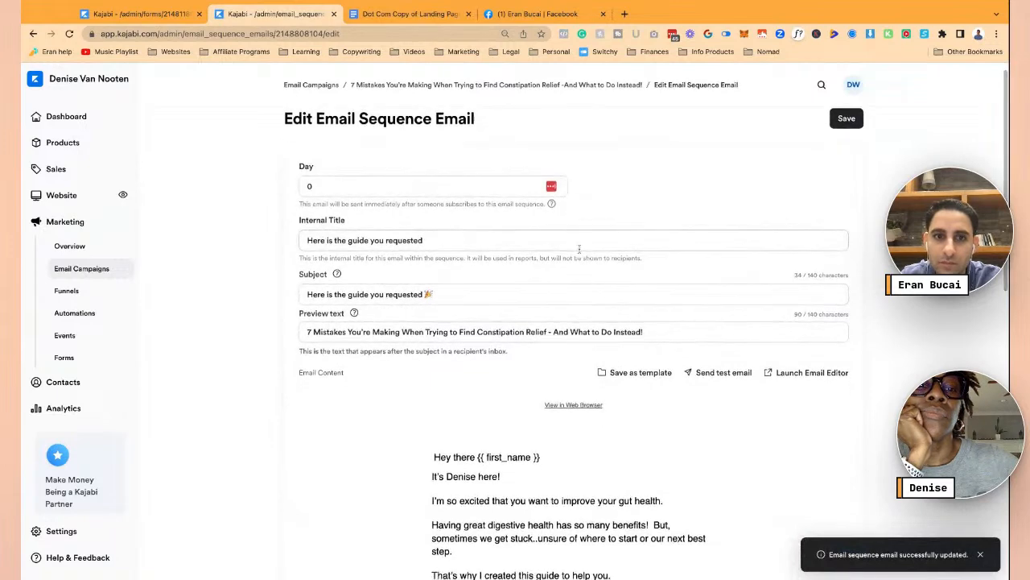
scroll(577, 250, "down", 5)
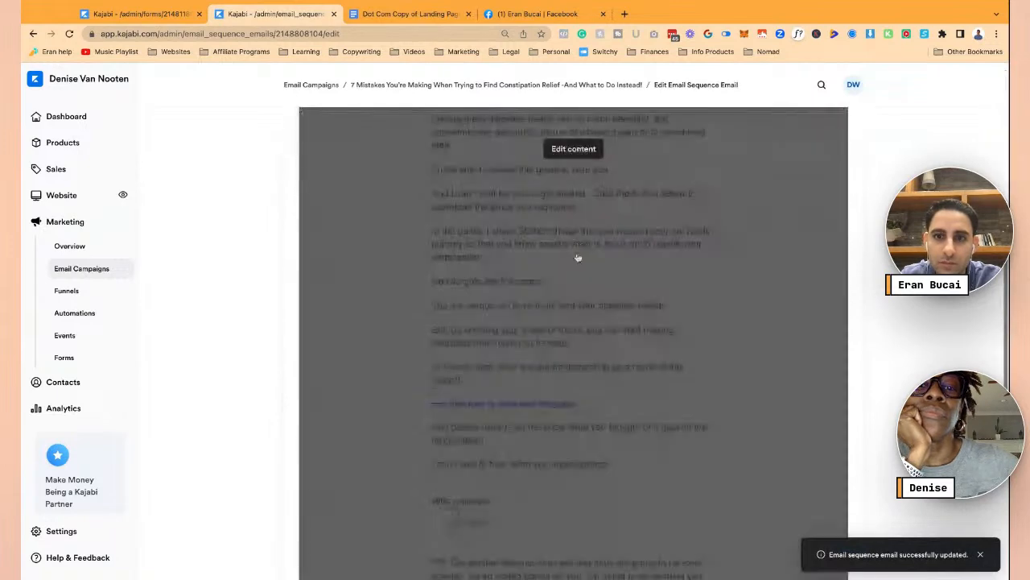
- In the full-width text editor, try enlarging the signature image, then undo the resize
left_click(574, 150)
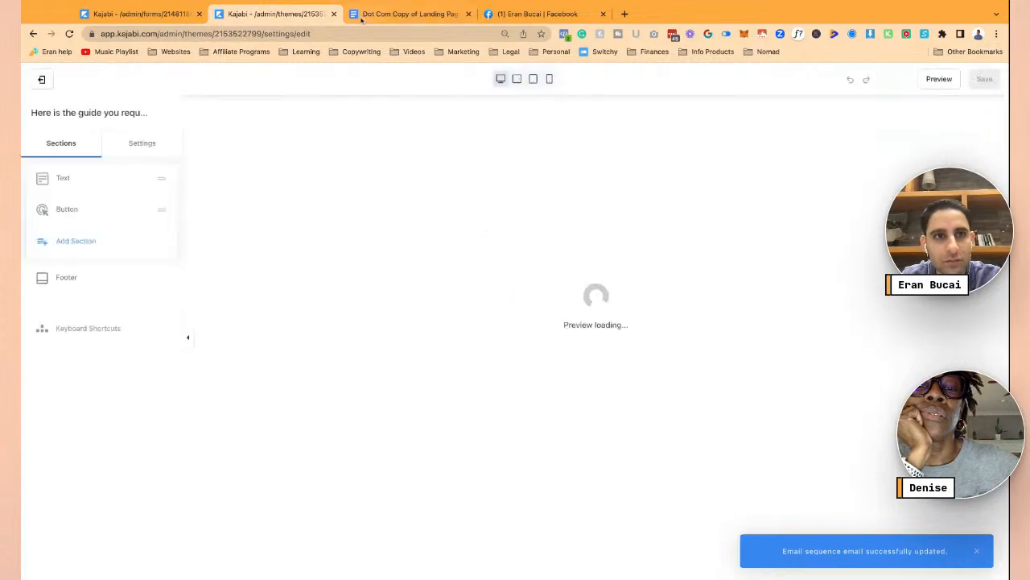
scroll(439, 295, "down", 4)
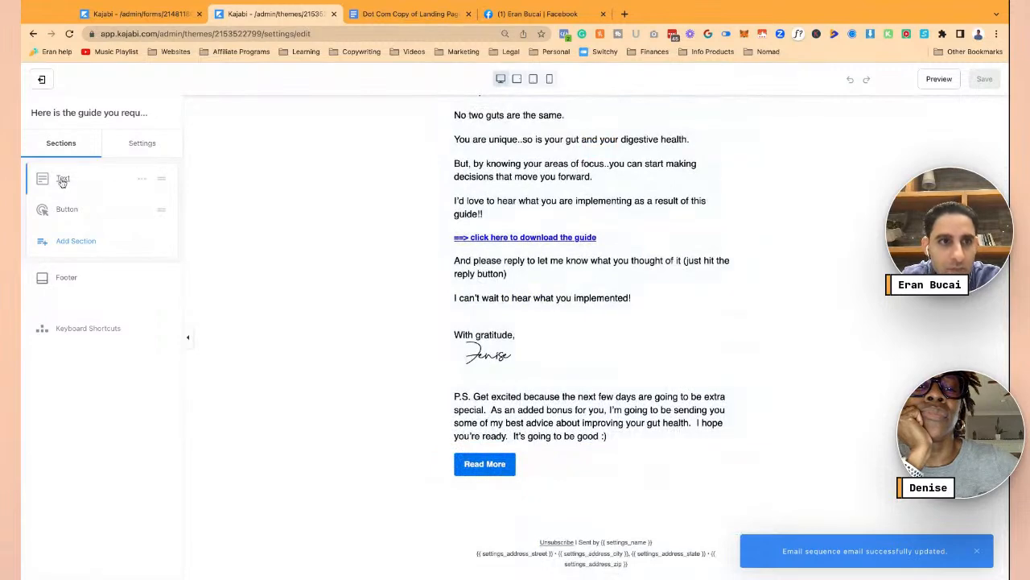
left_click(390, 283)
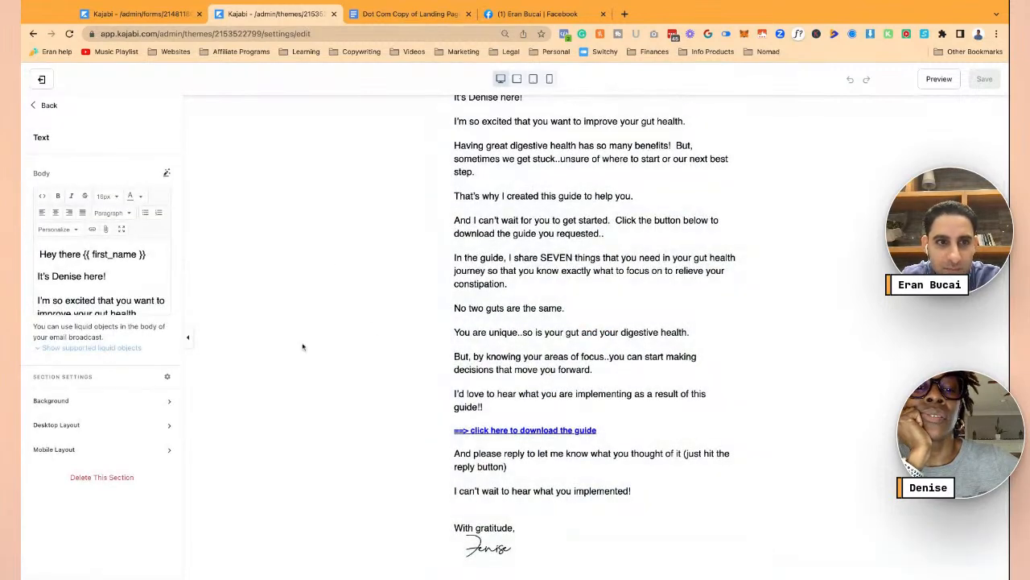
left_click(121, 229)
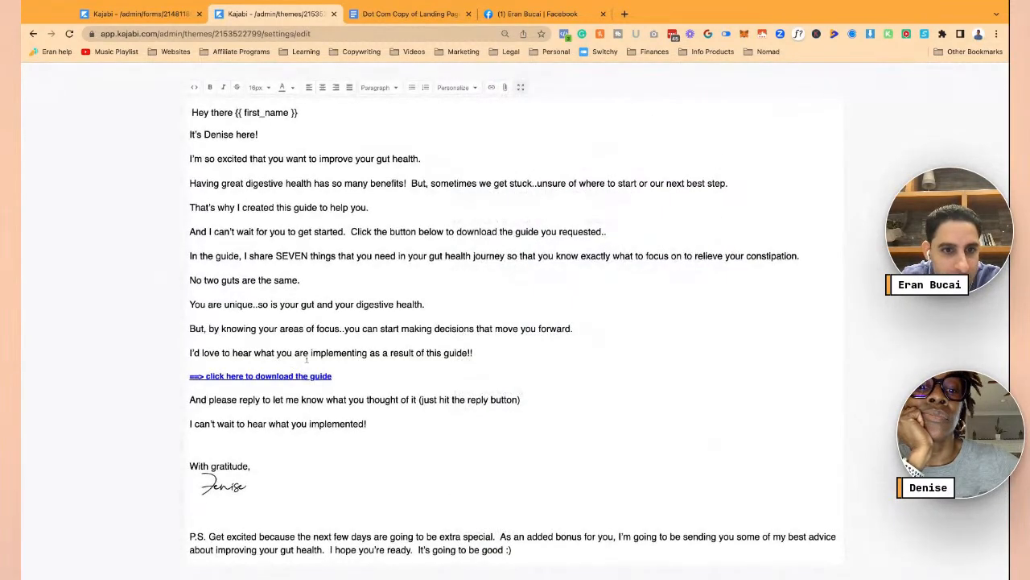
left_click(216, 478)
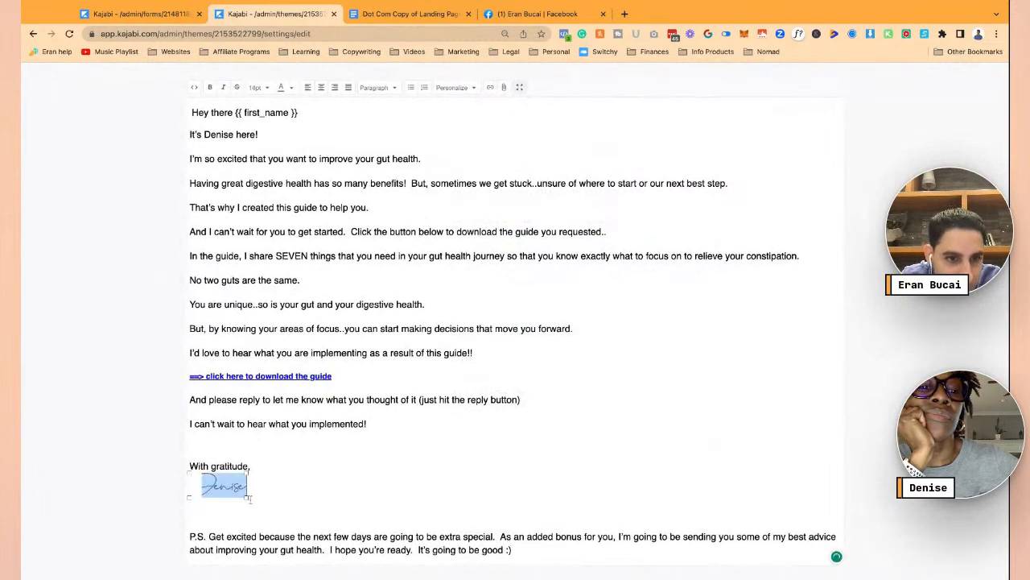
mouse_move(247, 499)
left_mouse_down()
mouse_move(248, 508)
mouse_move(235, 494)
left_mouse_up()
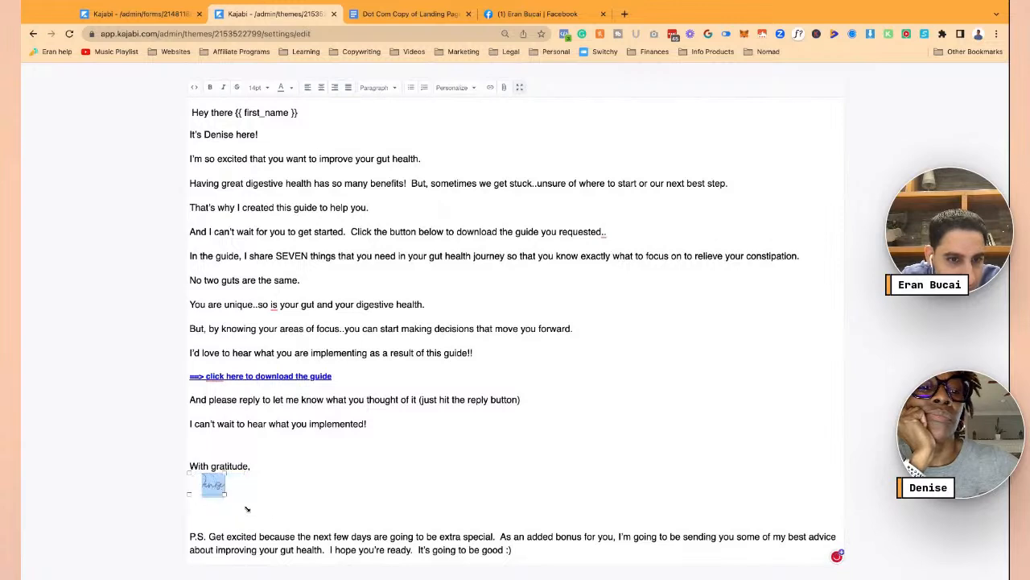
left_click(195, 480)
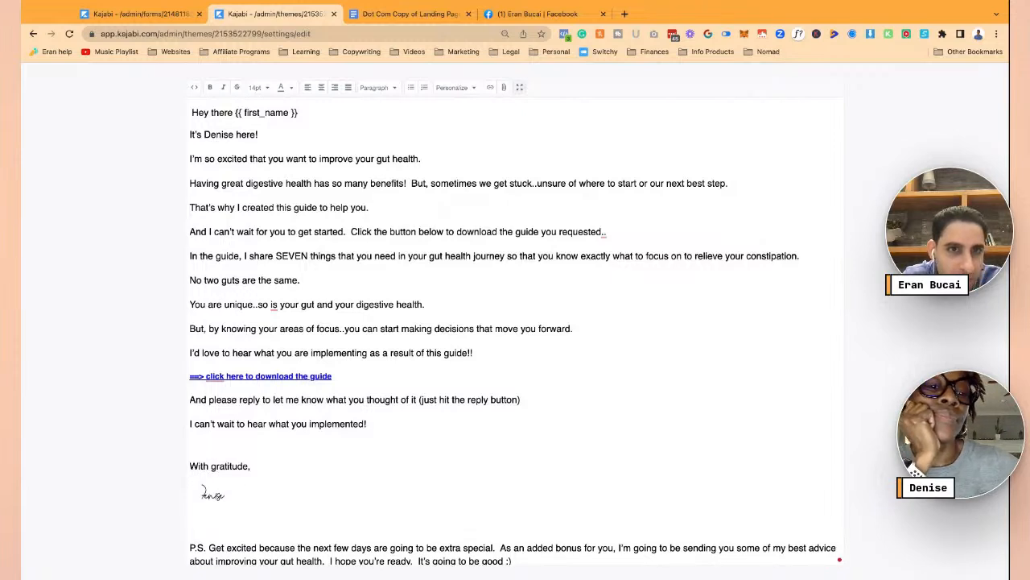
key("super+z")
- Remove the indent before the signature under 'With gratitude,' and save and close the editor
left_click(260, 470)
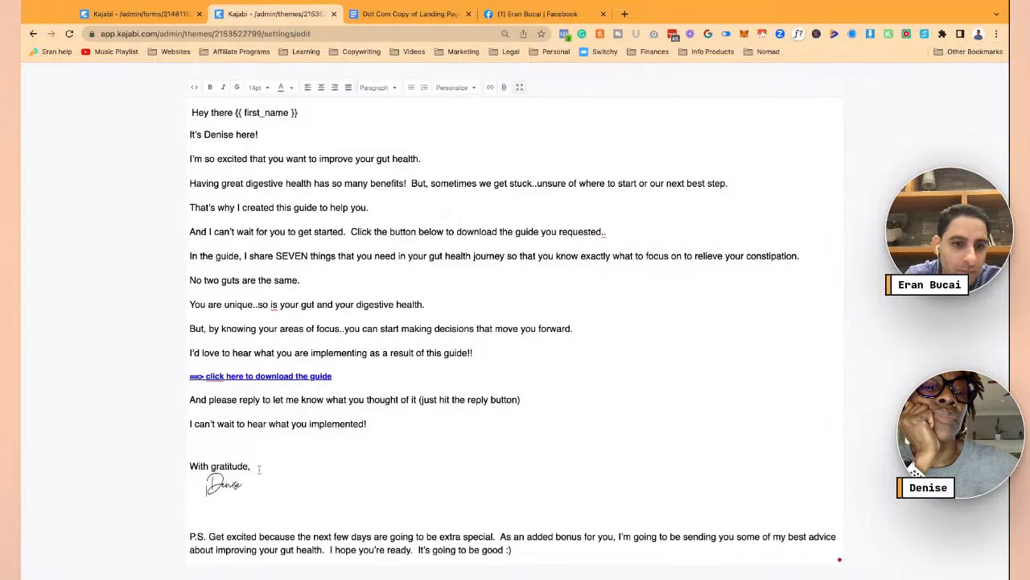
key("super+z")
key("super+z")
left_click(314, 427)
left_click(306, 467)
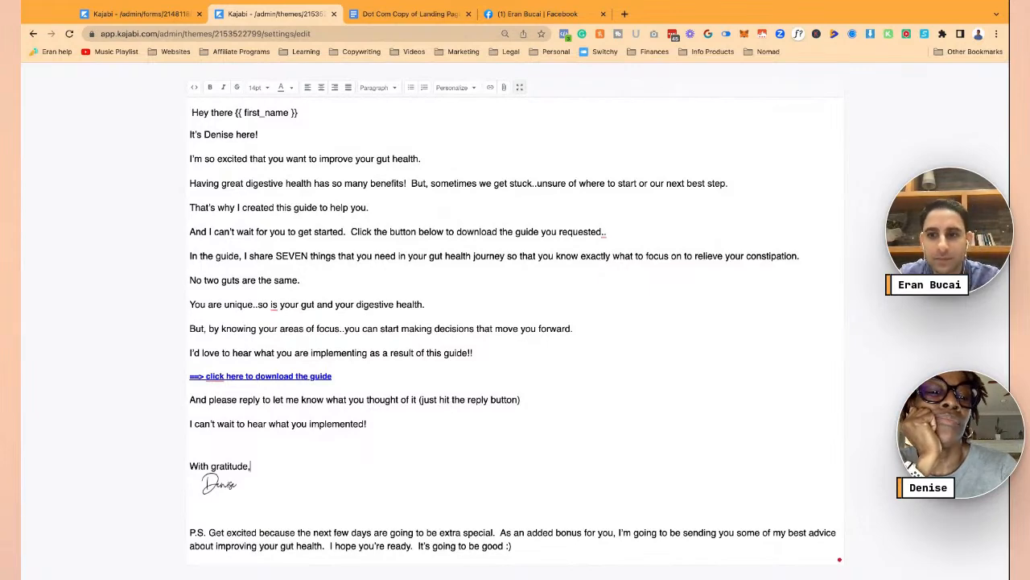
left_click(519, 87)
left_click(984, 82)
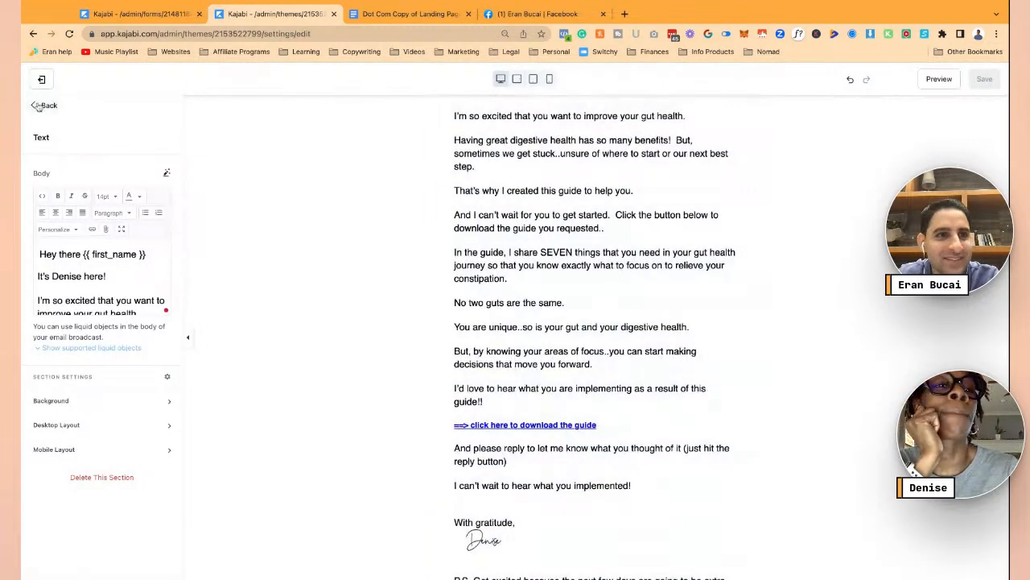
left_click(42, 80)
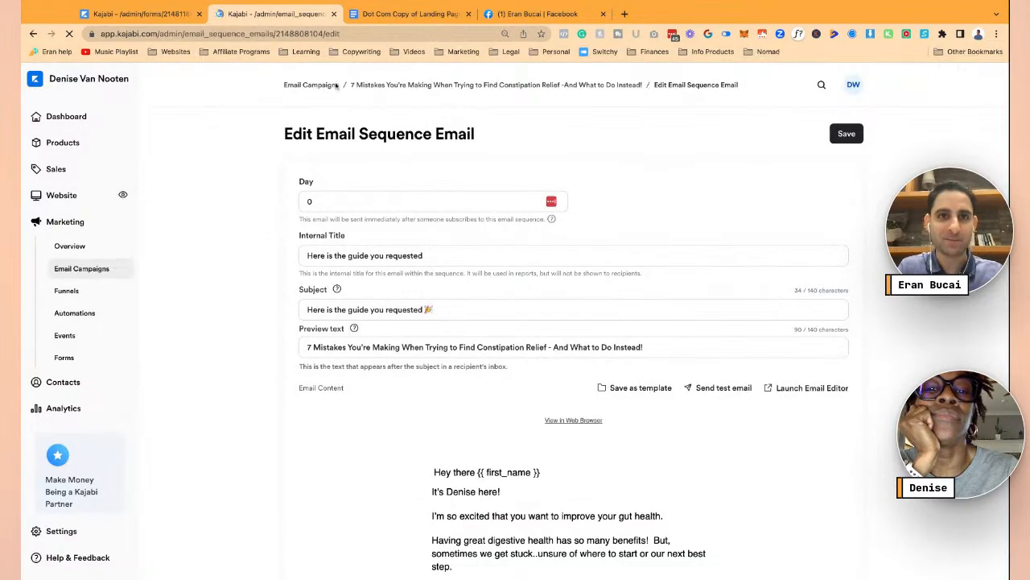
- Select the Email #2 subject line in the Google Doc, then return to Kajabi's Email Campaigns list
left_click(396, 18)
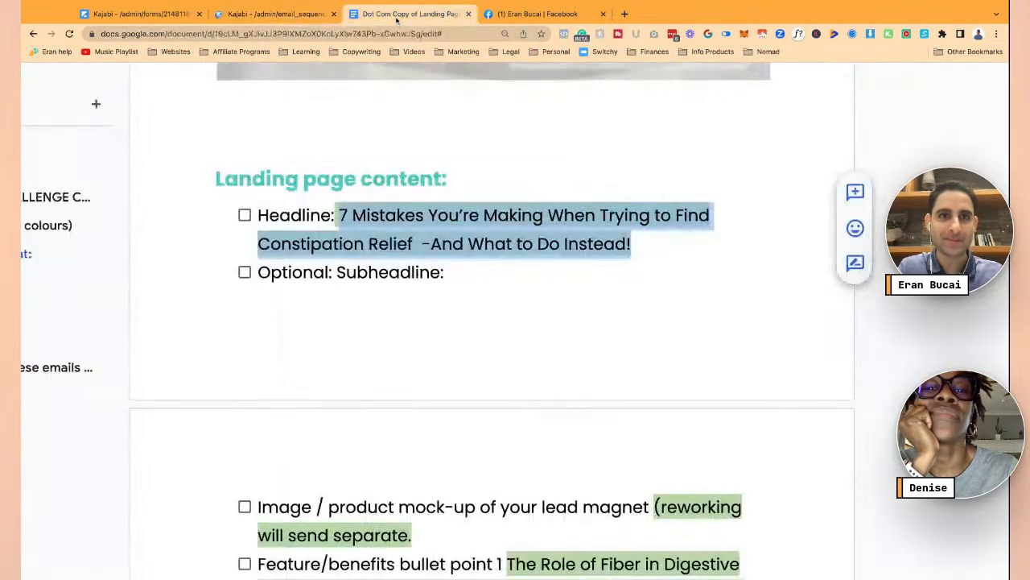
scroll(477, 326, "down", 10)
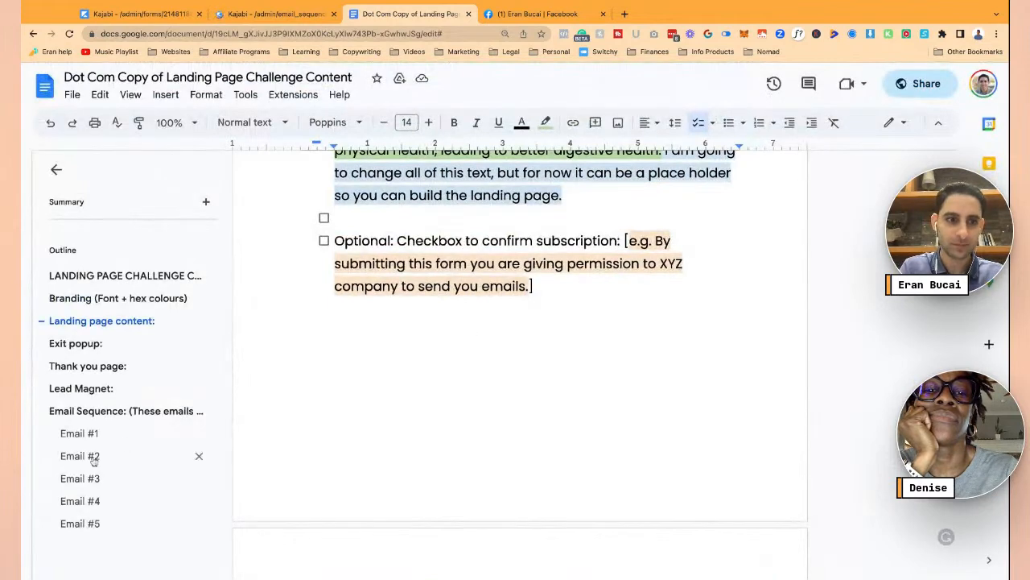
left_click(94, 457)
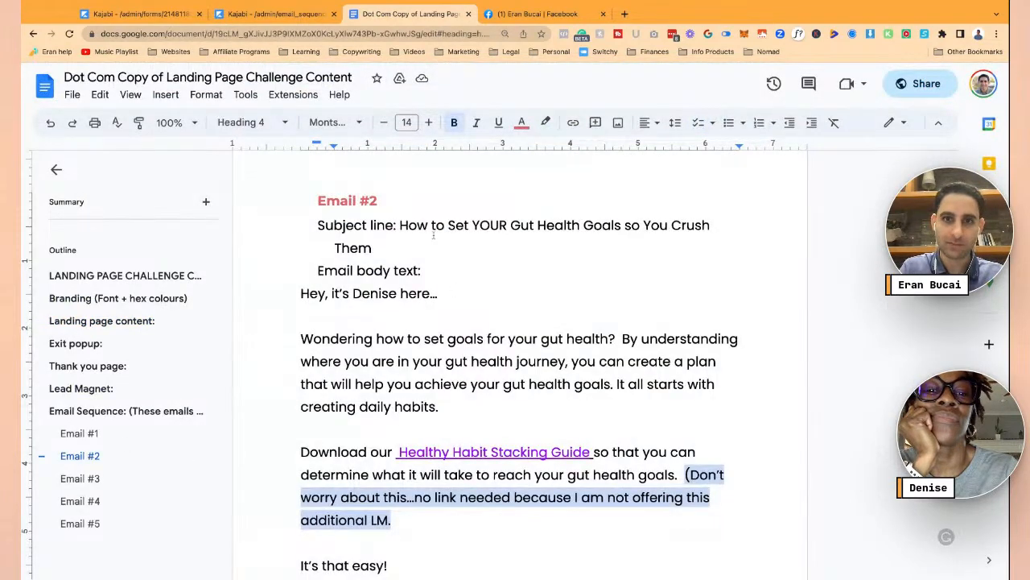
left_click_drag(401, 225, 409, 240)
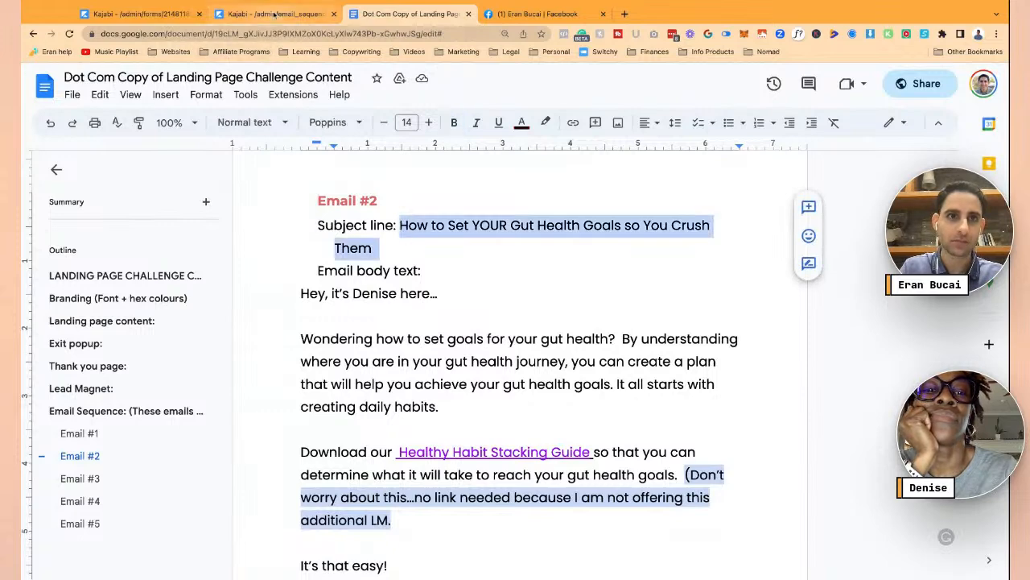
left_click(274, 14)
left_click(99, 272)
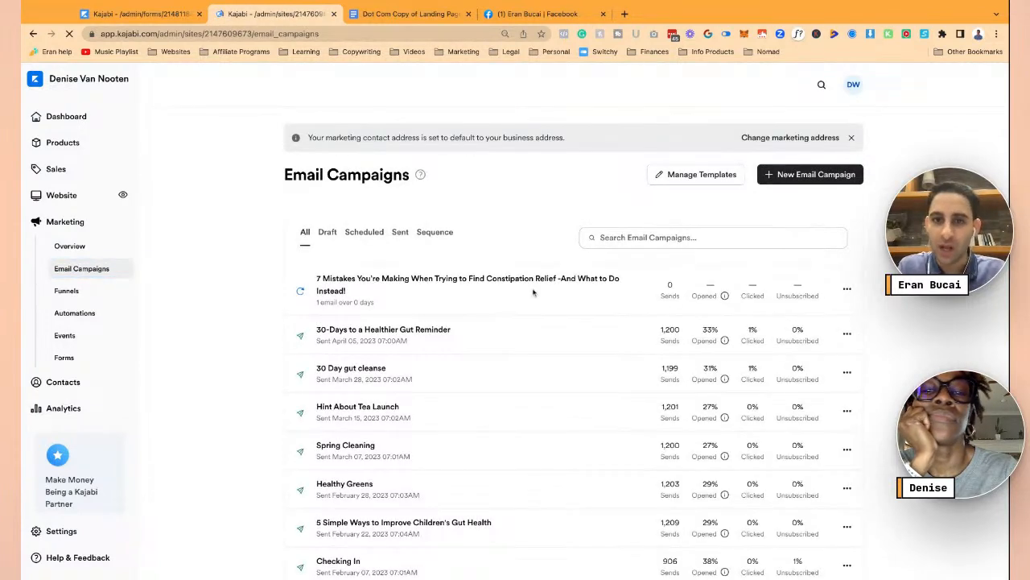
- Browse the 7 Mistakes sequence and new-email templates, then open the 'Here is the guide you requested' email
left_click(533, 278)
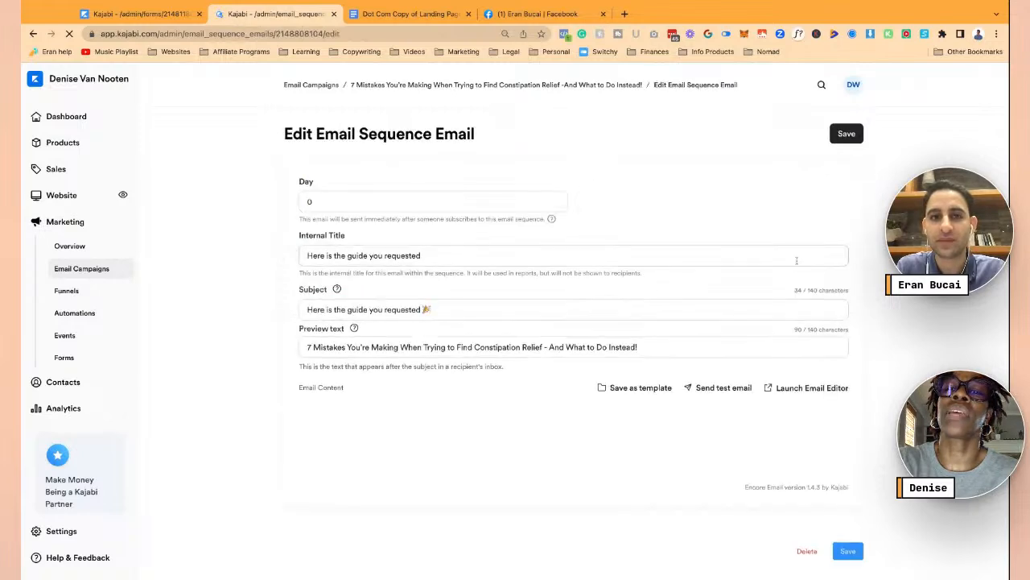
scroll(805, 312, "down", 4)
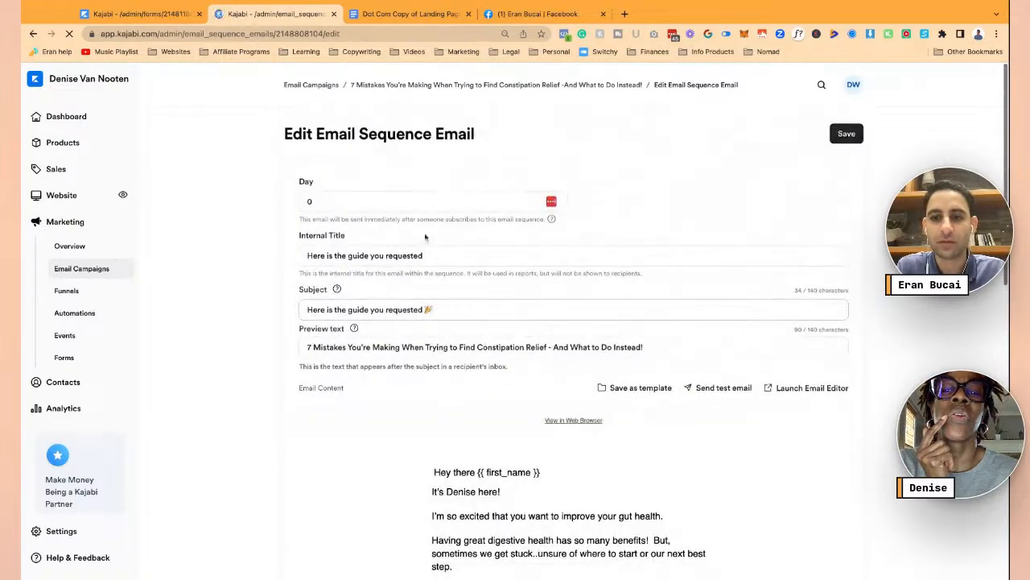
scroll(472, 319, "down", 6)
scroll(474, 323, "down", 3)
scroll(473, 323, "up", 9)
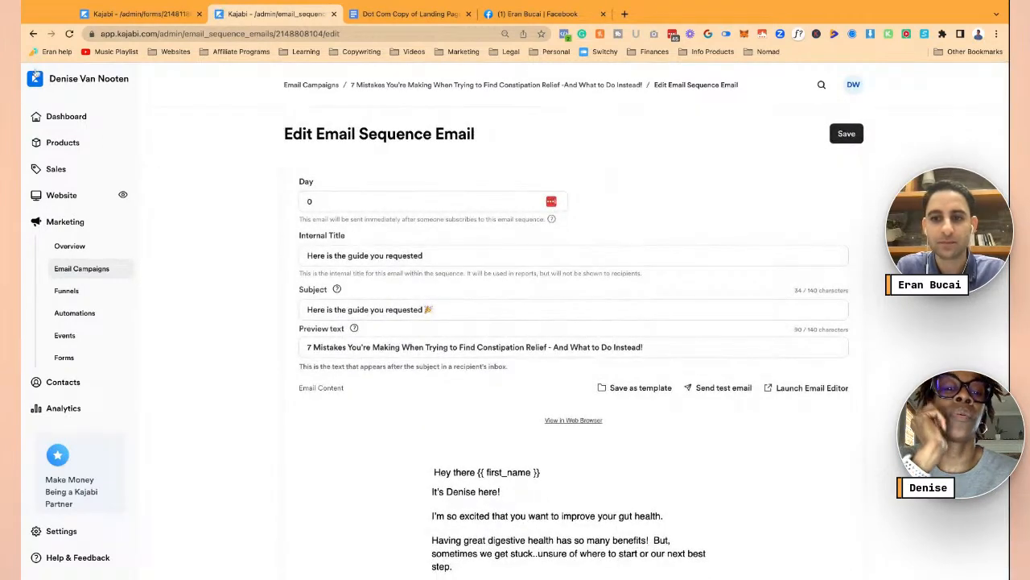
left_click(33, 34)
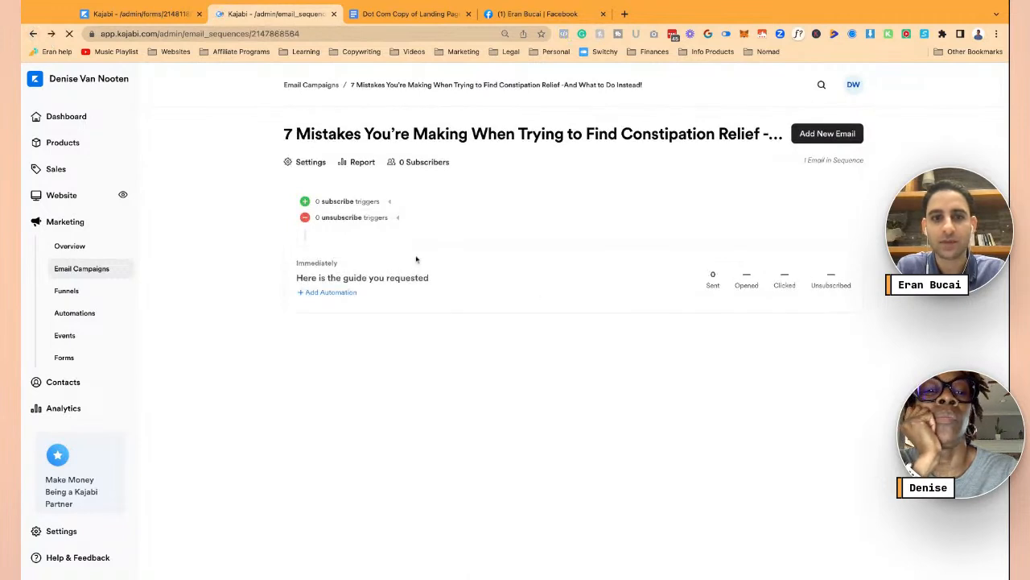
left_click(816, 138)
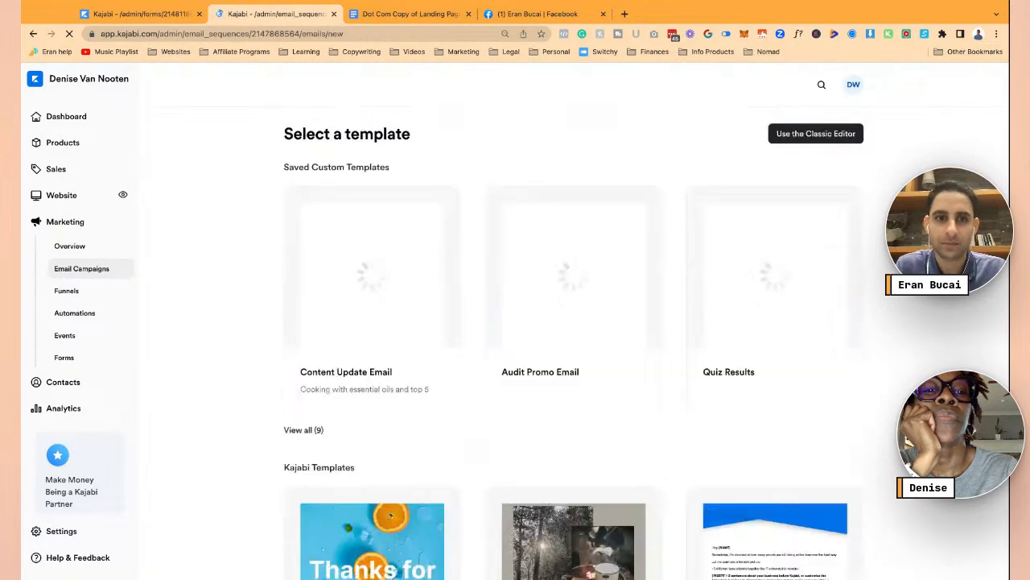
scroll(678, 362, "down", 10)
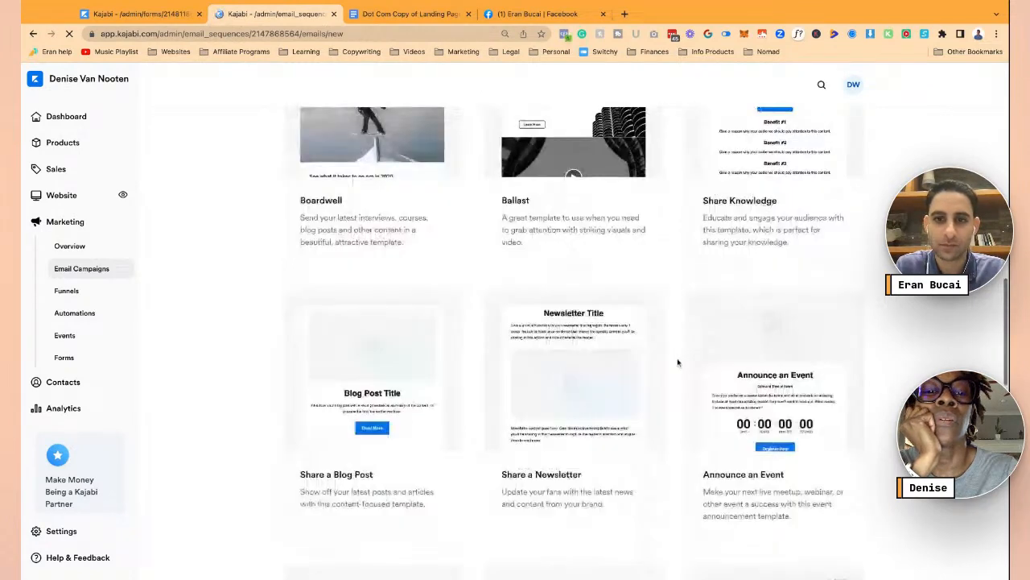
scroll(678, 362, "down", 10)
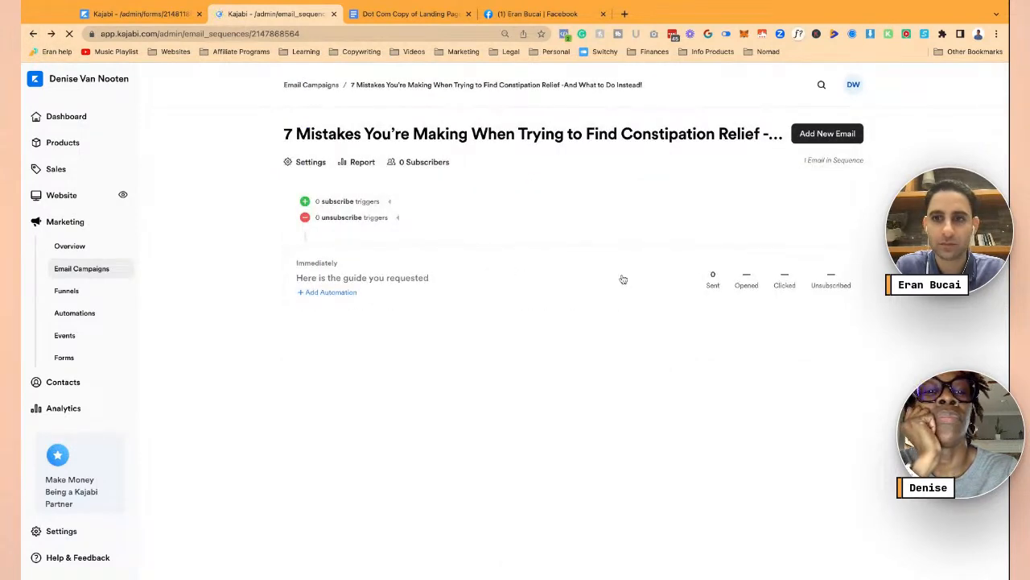
left_click(621, 279)
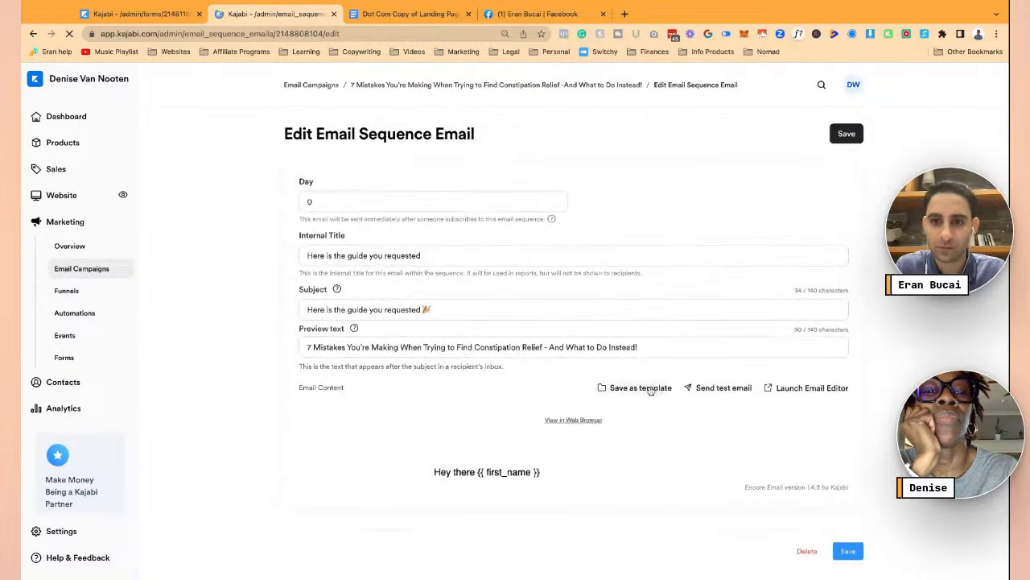
- Save the email as a custom LPC template, described as created during the Landing Page challenge live
left_click(653, 389)
left_click(487, 225)
type("Eran's LPC")
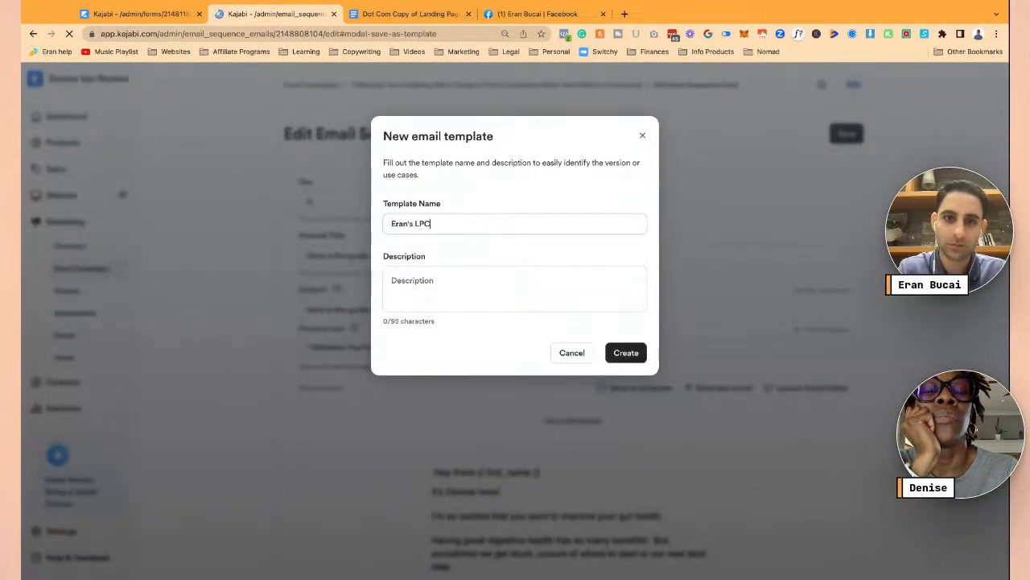
key("Tab")
type("This is the email template created with Eran during the Landing Page challenge live.")
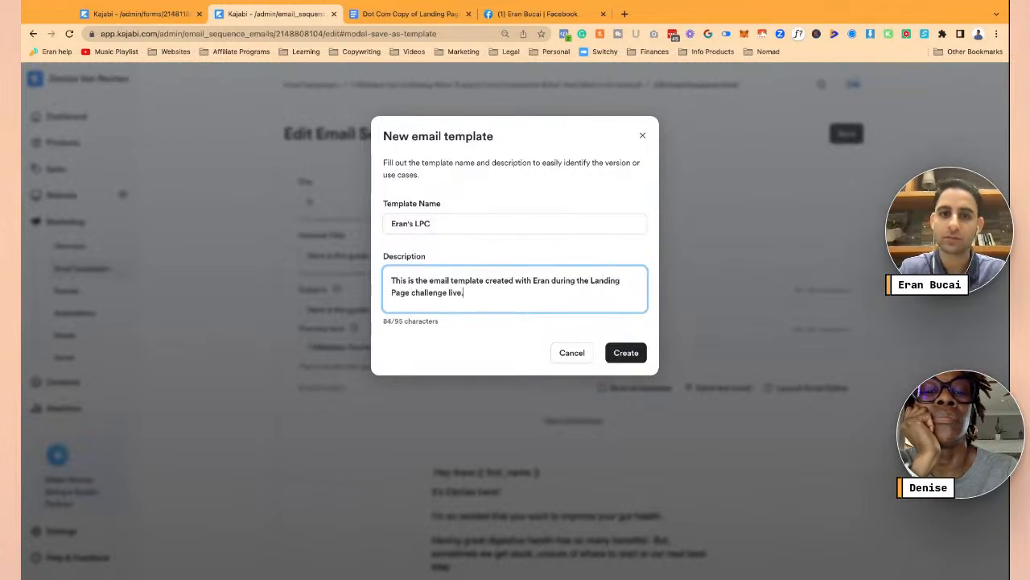
left_click(626, 352)
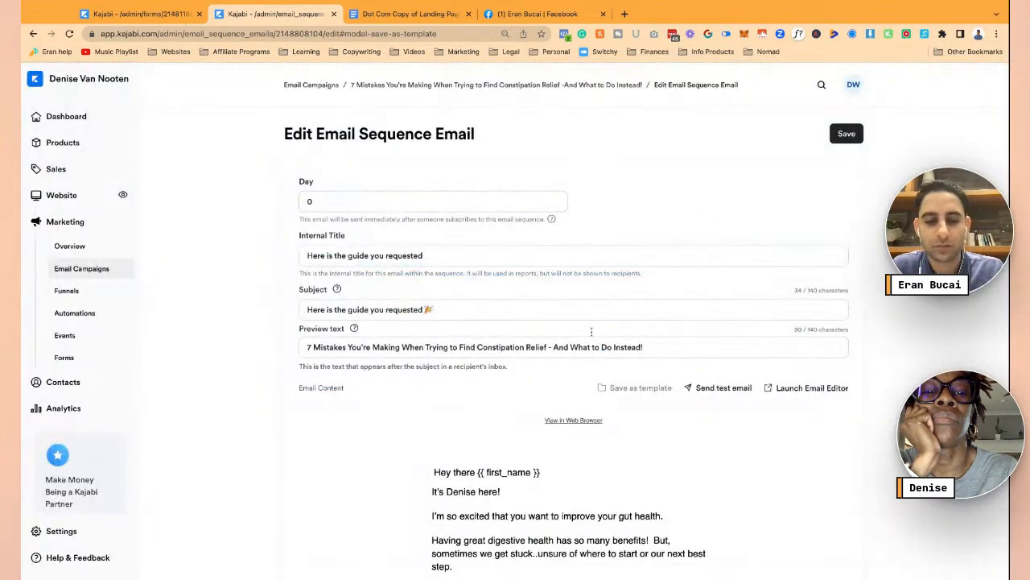
- Save the edited email and open the constipation relief campaign's email sequence
left_click(846, 137)
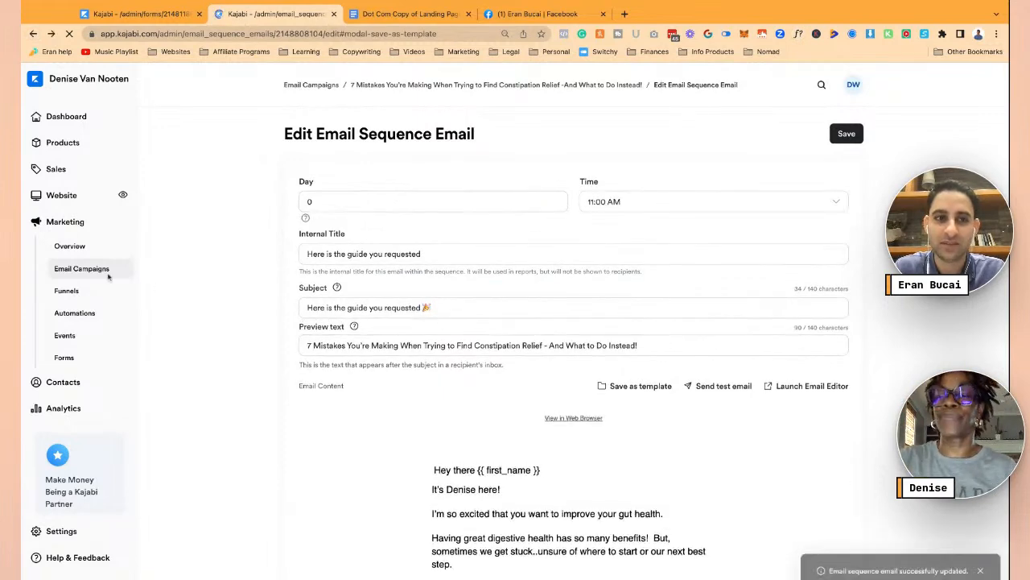
left_click(81, 269)
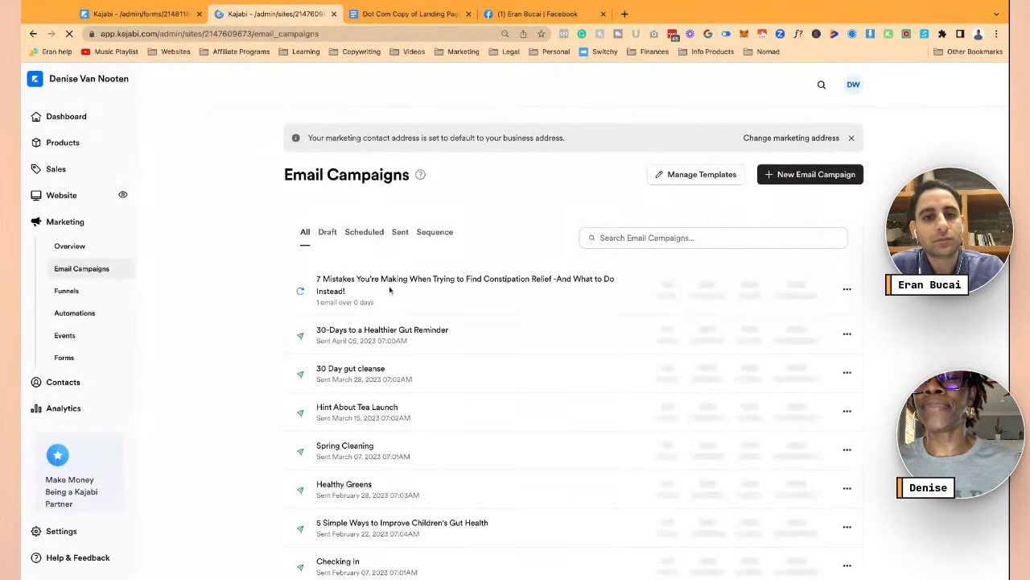
left_click(501, 302)
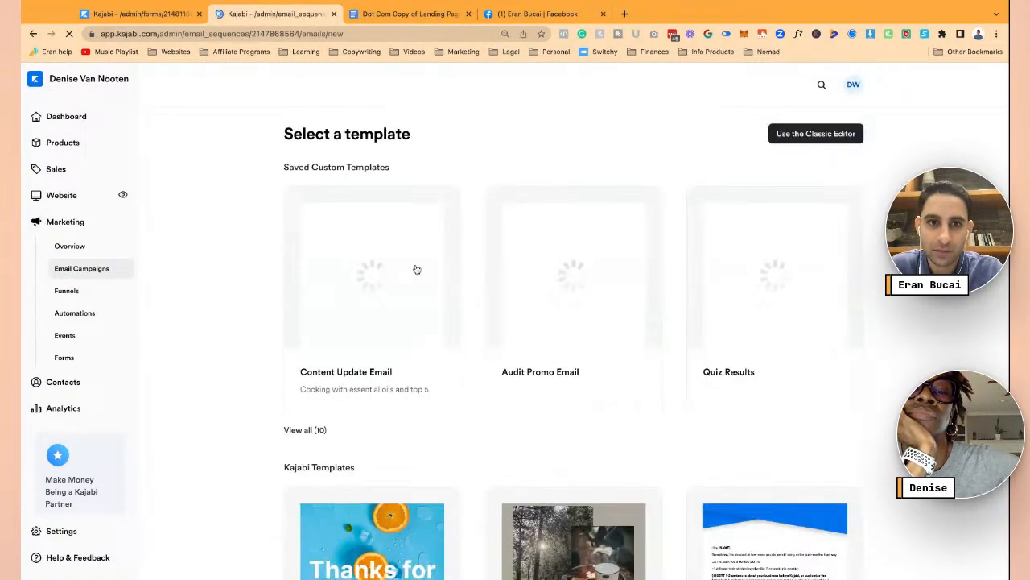
- Create a new email from the saved custom template, titled 'How to Set YOUR Gut Health Goals so You Crush Them'
left_click(314, 431)
scroll(485, 396, "down", 5)
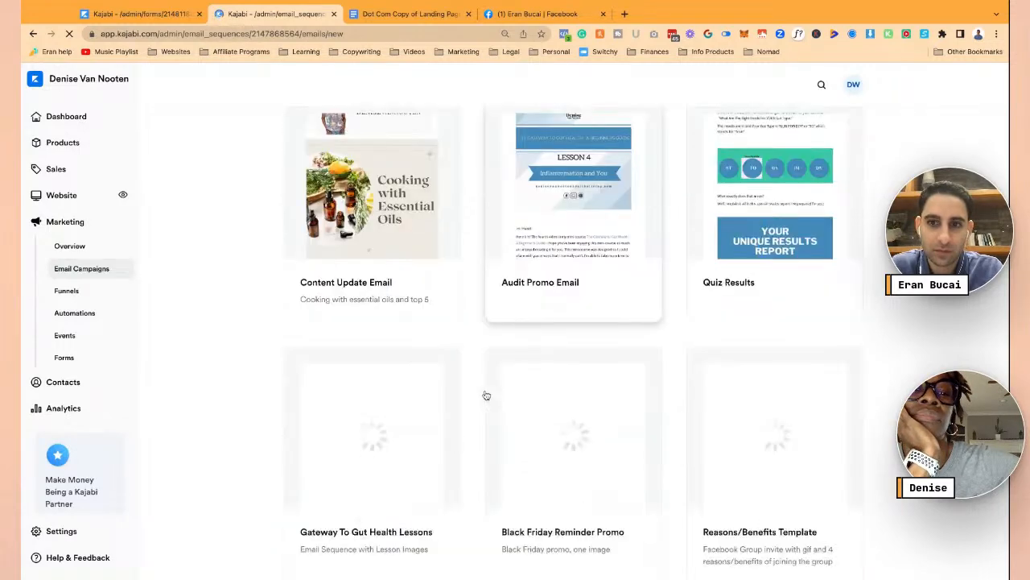
scroll(485, 395, "down", 3)
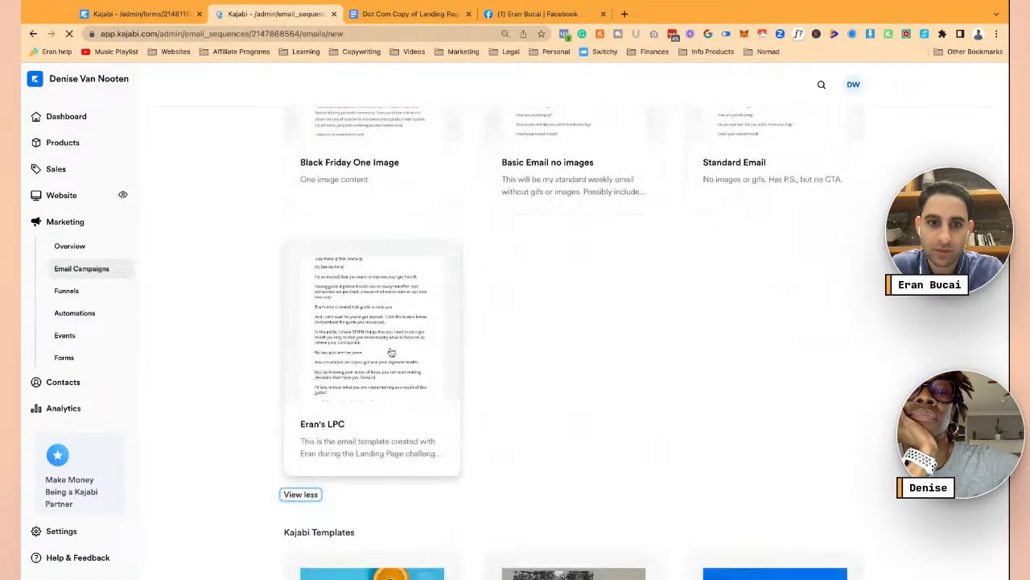
left_click(392, 352)
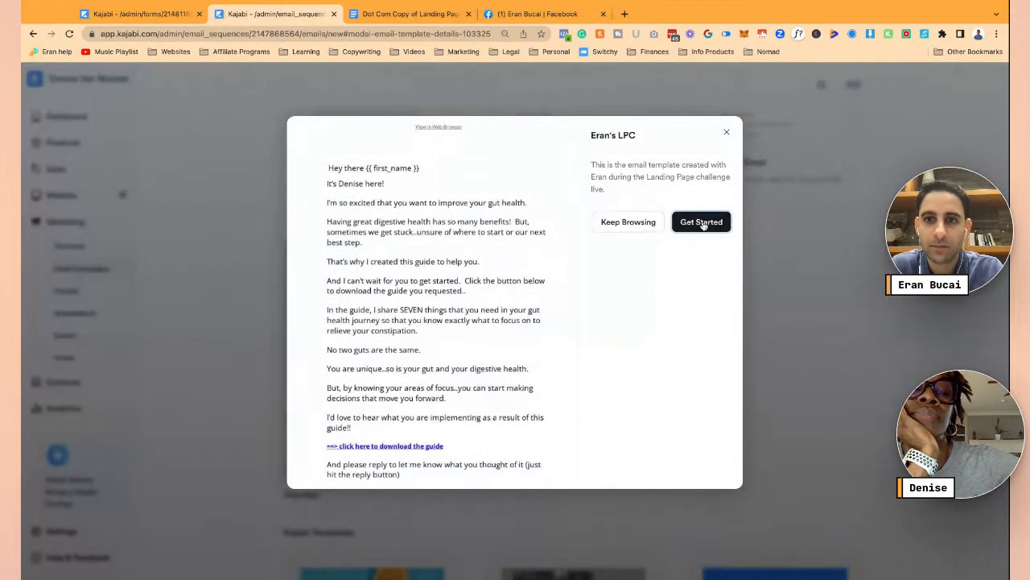
left_click(701, 223)
left_click(616, 238)
key("super+v")
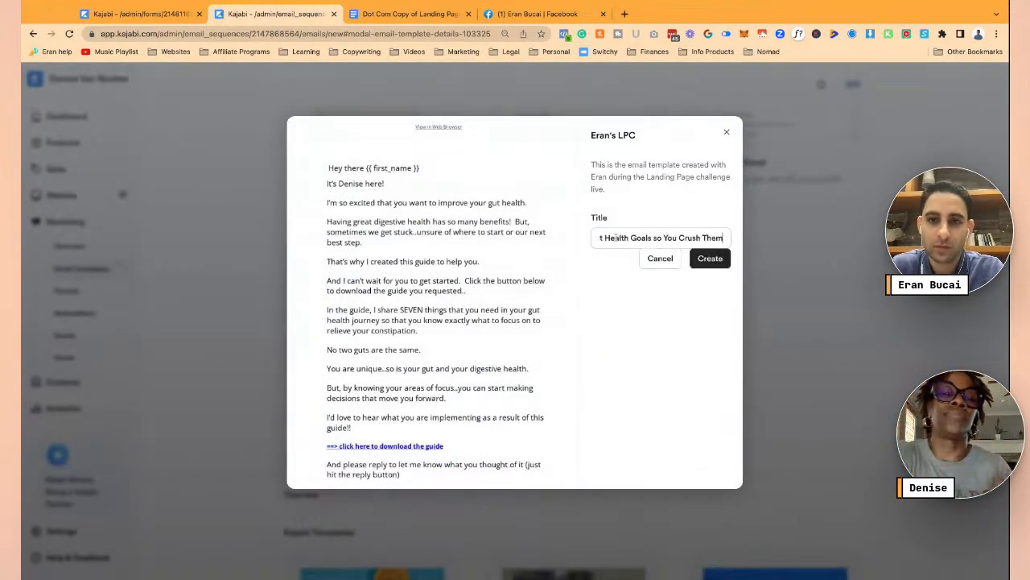
left_click(710, 259)
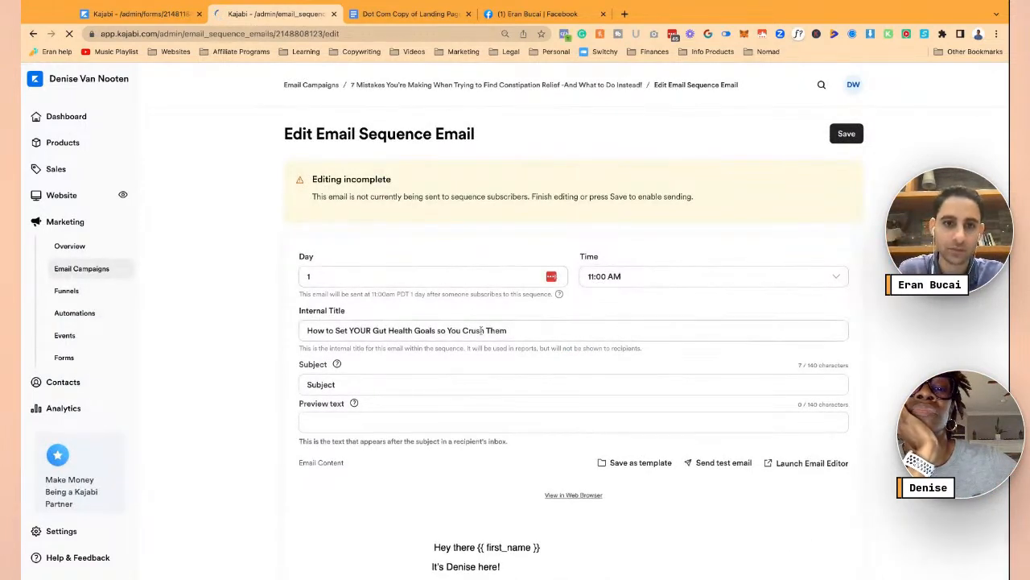
- Paste the title 'How to Set YOUR Gut Health Goals so You Crush Them' in as the email subject
left_click(378, 385)
type("How to Set YOUR Gut Health Goals so You Crush Them")
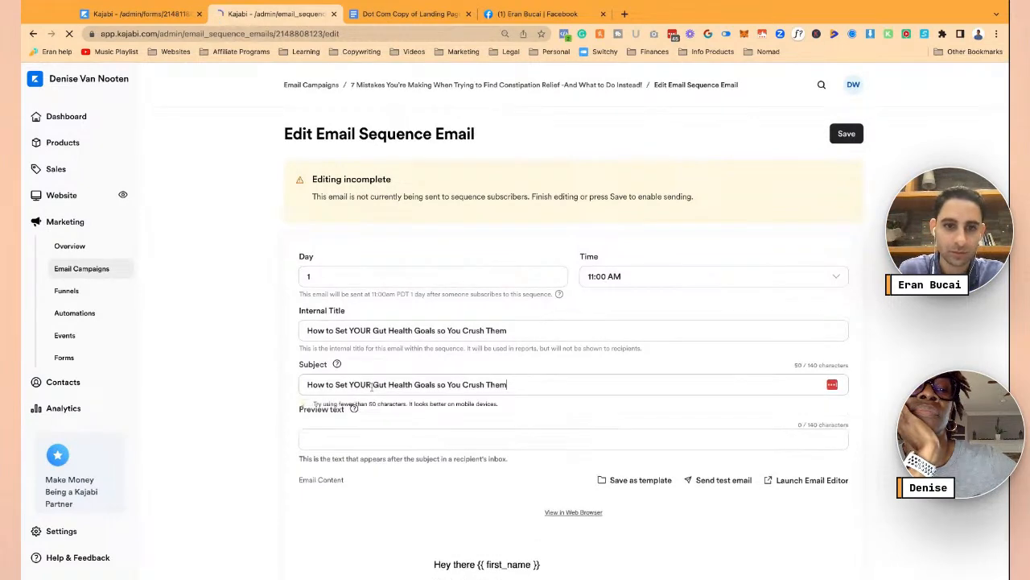
left_click(364, 435)
scroll(530, 385, "down", 3)
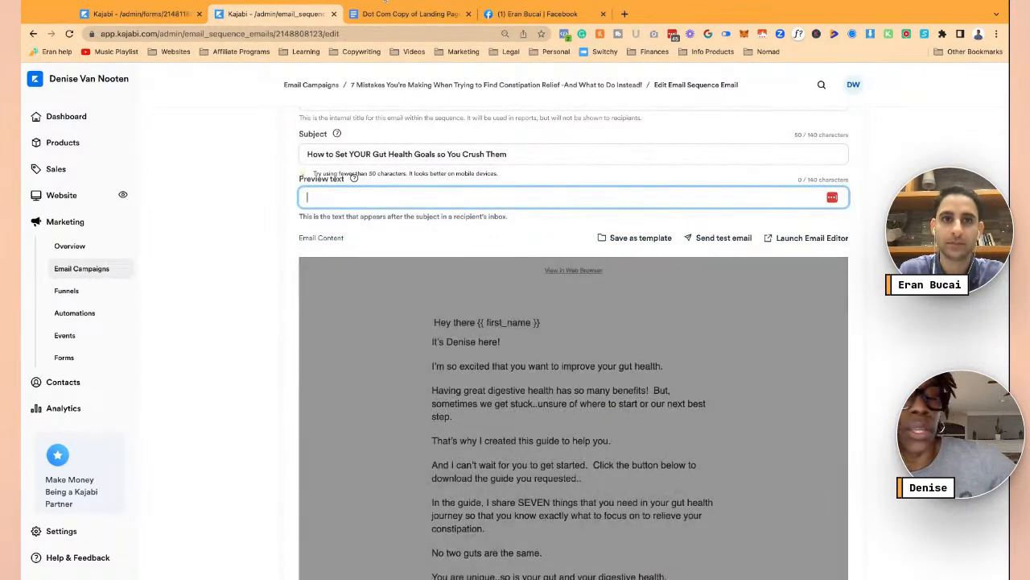
scroll(650, 278, "up", 3)
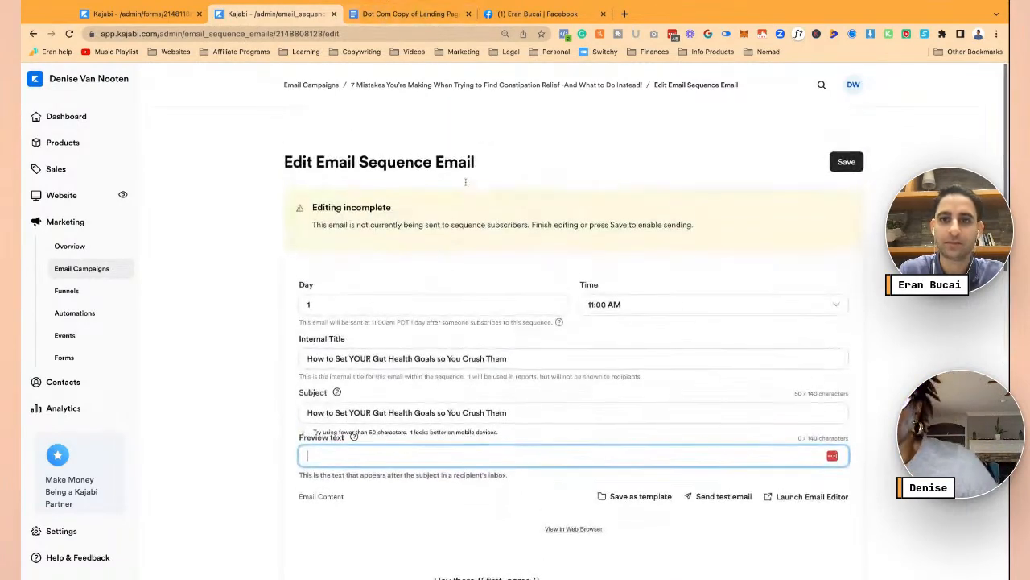
- Schedule the email for day 1 at 07:00 AM and save it
left_click(650, 278)
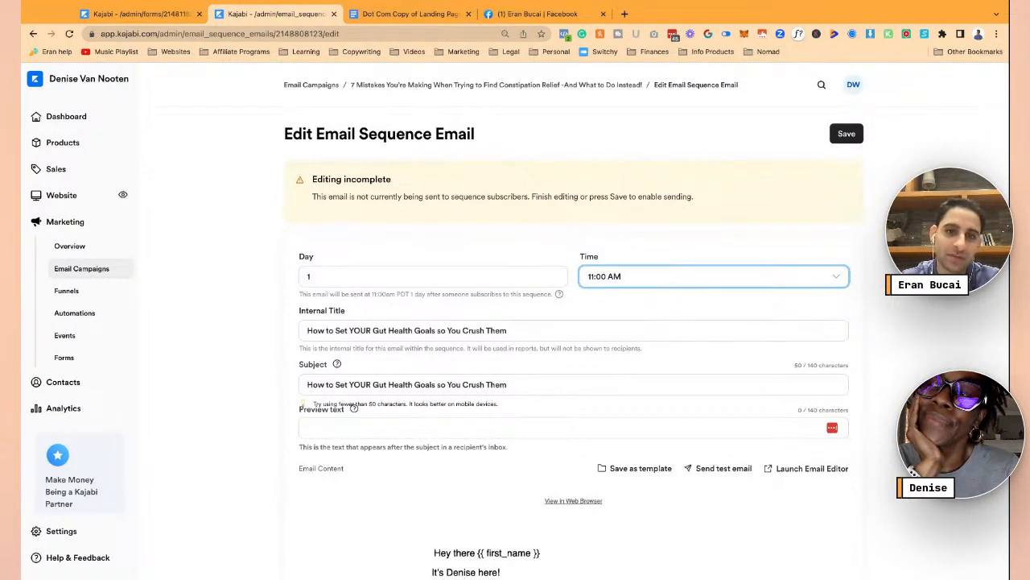
left_click(585, 280)
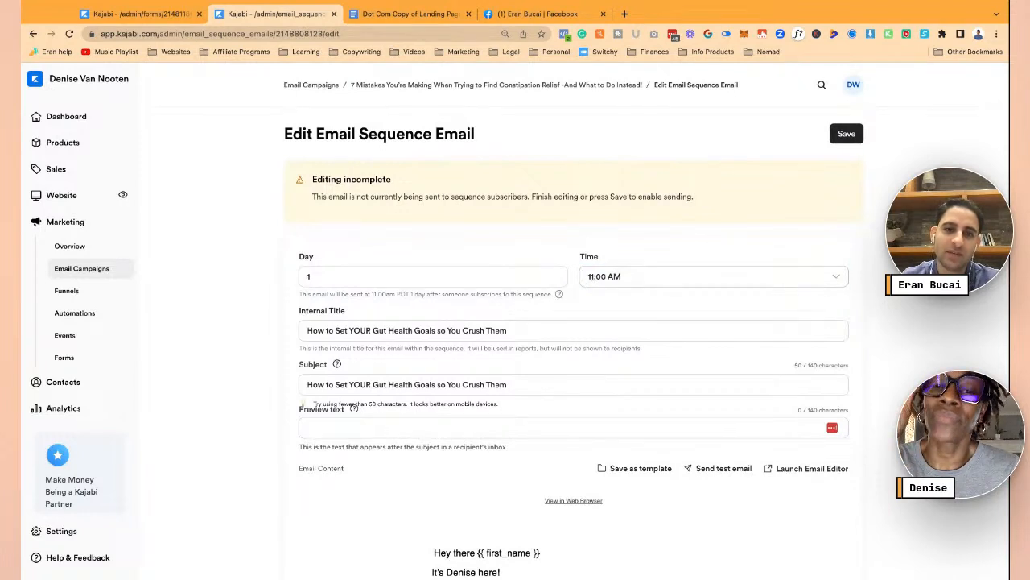
left_click(517, 261)
left_click(543, 276)
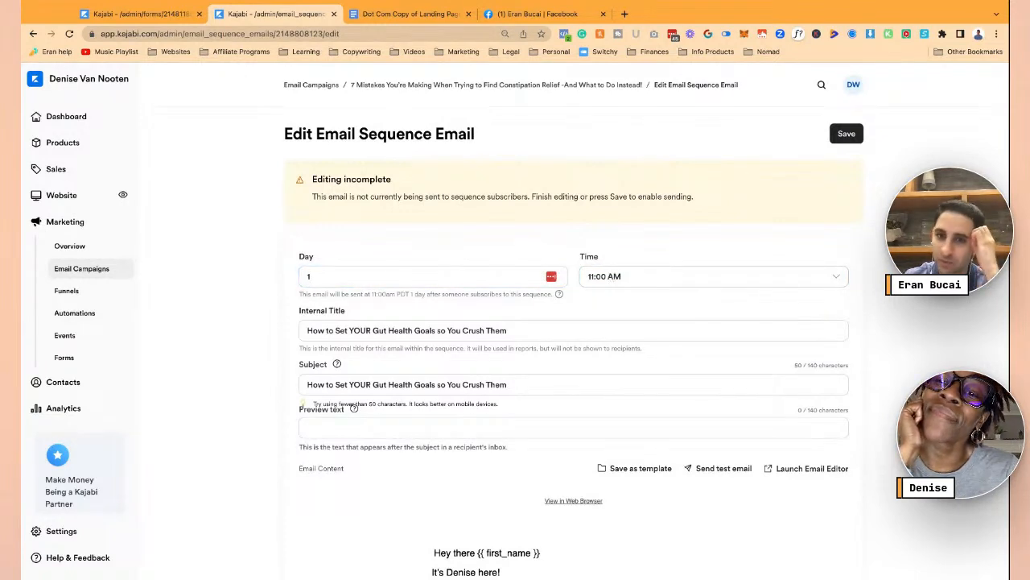
left_click(714, 276)
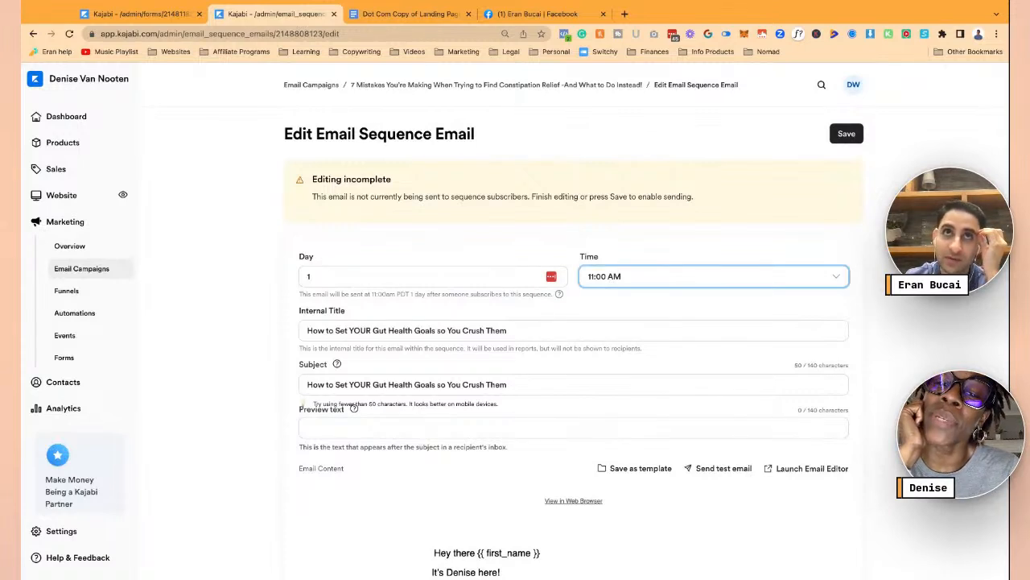
left_click(533, 279)
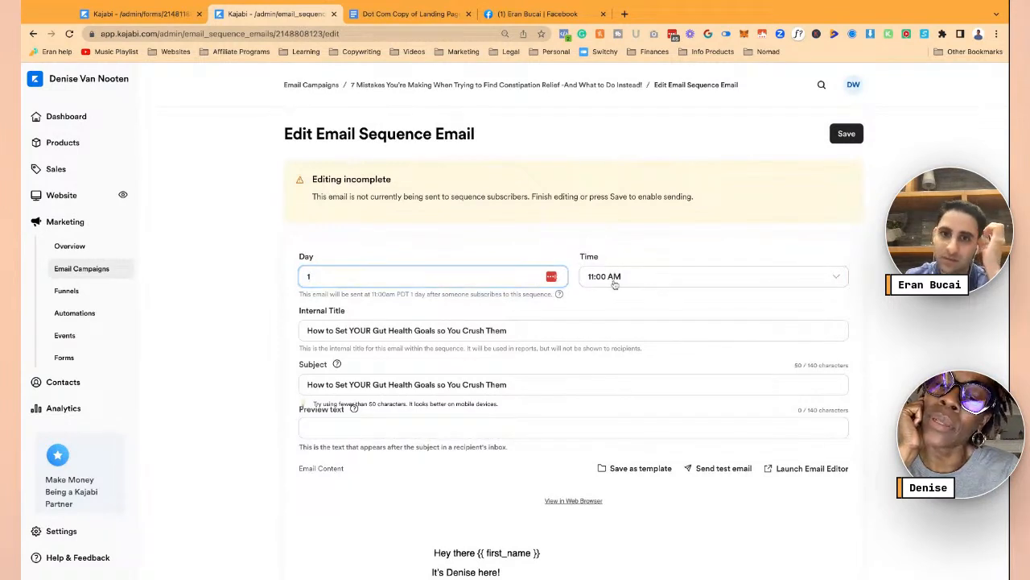
left_click(605, 218)
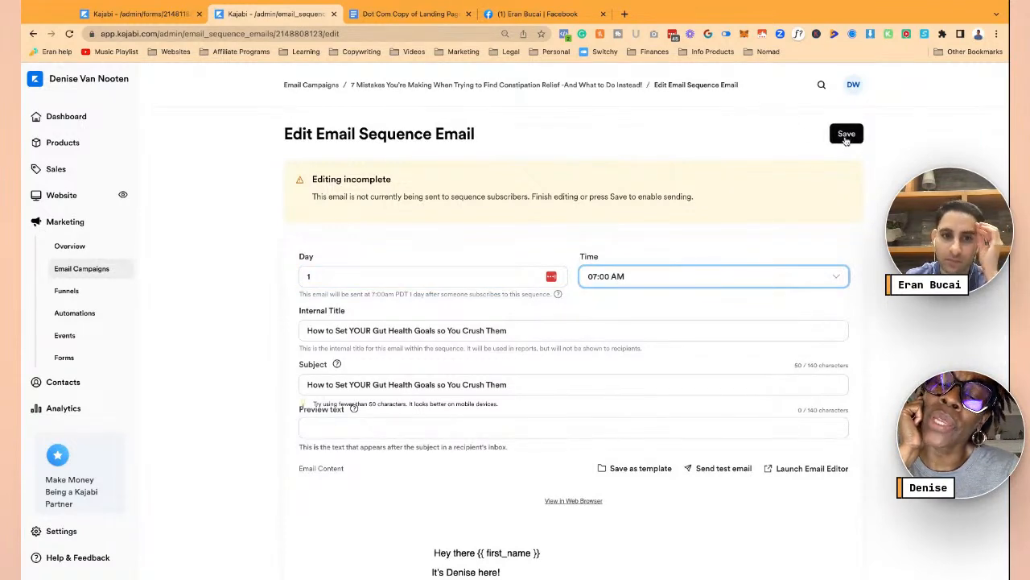
left_click(845, 137)
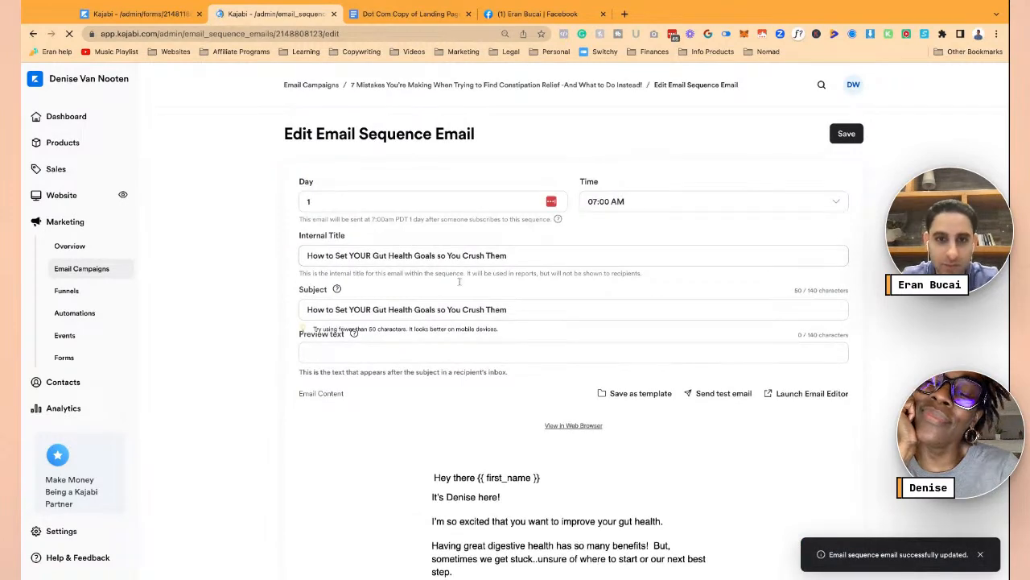
scroll(515, 290, "down", 3)
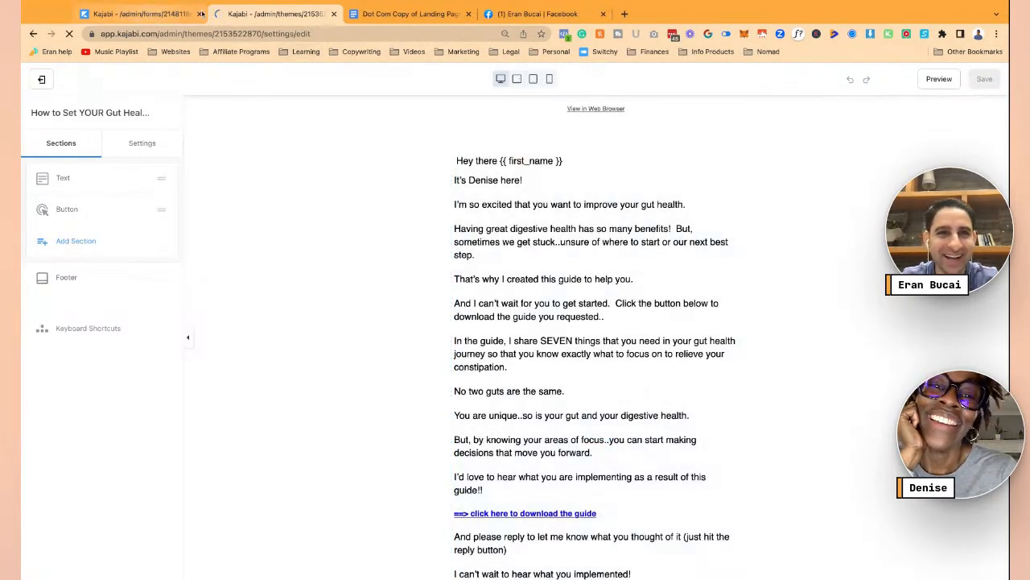
- Copy the Email #2 body from 'Wondering how to set goals…' through 'let me know.' in the Google Doc
left_click(432, 12)
scroll(466, 281, "down", 1)
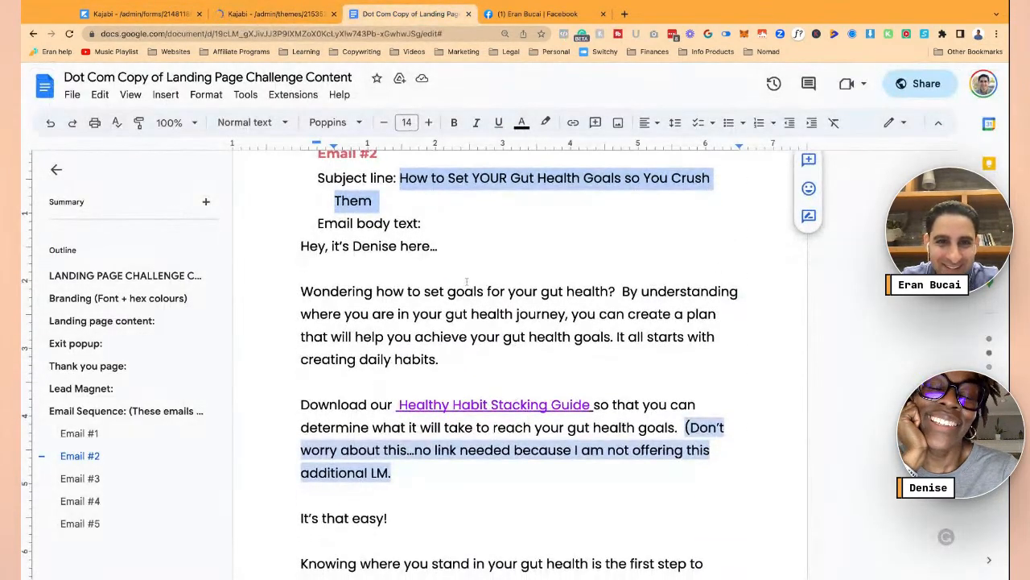
left_click_drag(304, 248, 339, 291)
left_click(332, 291)
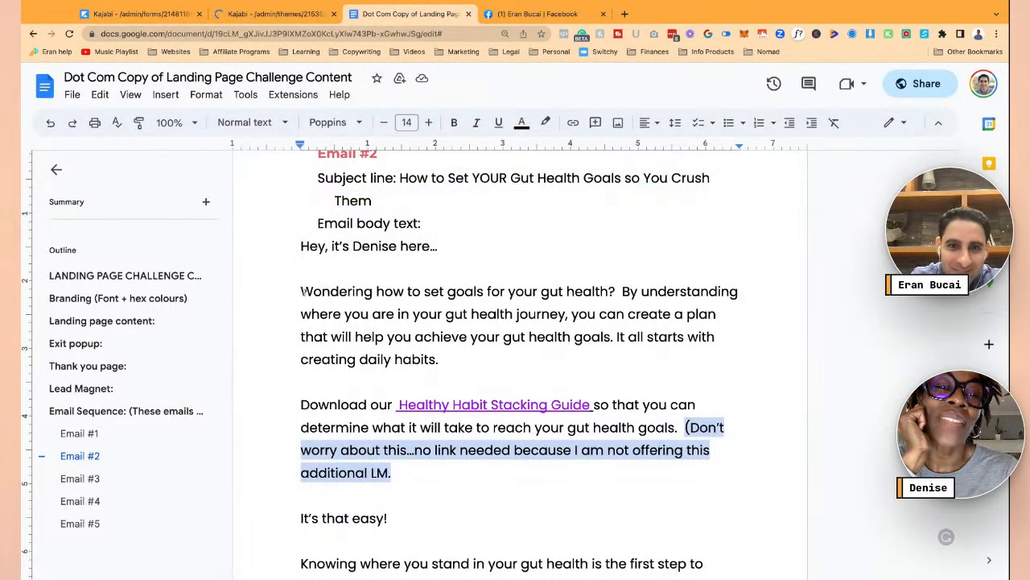
key("BackSpace")
key("shift+Down")
key("shift+Down")
key("shift+Down")
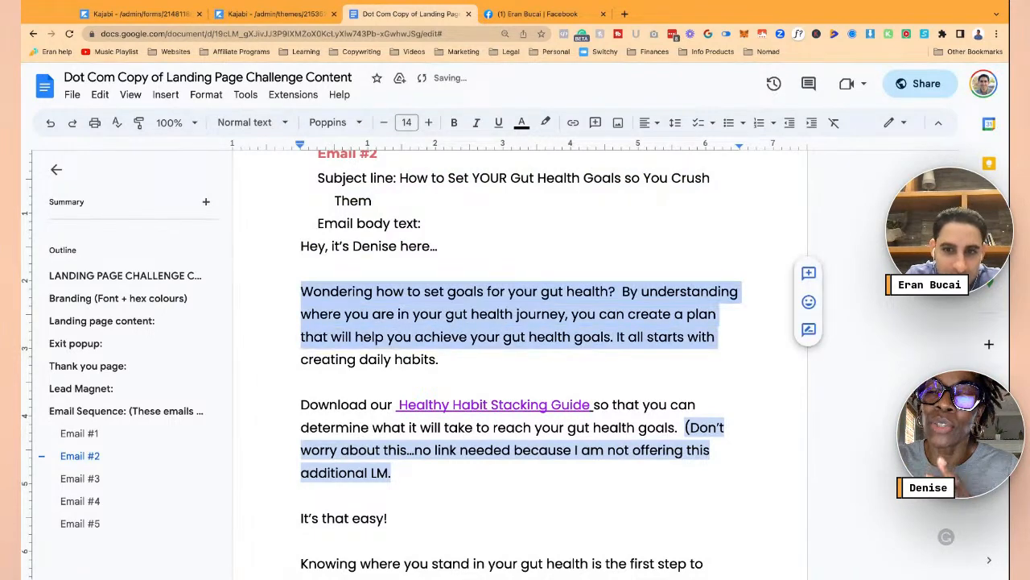
key("shift+Down")
key("shift+Down")
key("shift+Down")
key("shift+Down")
key("shift+Down")
key("shift+Down")
key("shift+Down")
key("shift+Down")
key("shift+Down")
key("shift+Down")
key("shift+Down")
key("shift+Down")
key("shift+Down")
key("shift+Down")
key("shift+Down")
key("shift+Down")
key("shift+Down")
key("shift+Down")
key("shift+Up")
key("shift+Up")
key("shift+Up")
key("shift+Left")
key("shift+Left")
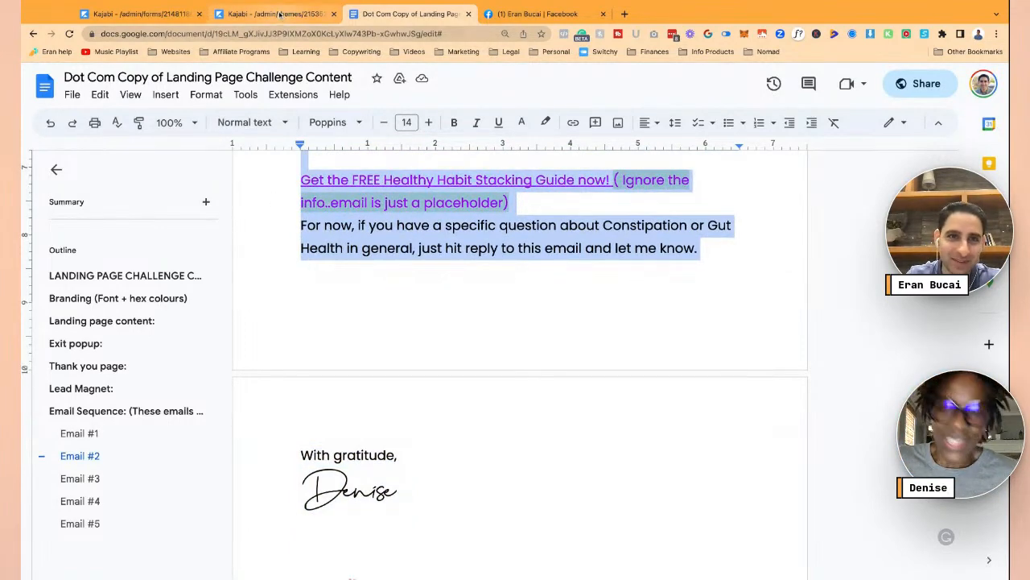
left_click(273, 14)
- Replace the email's old body paragraphs with the copied Email #2 text in the full-width editor
left_click(593, 415)
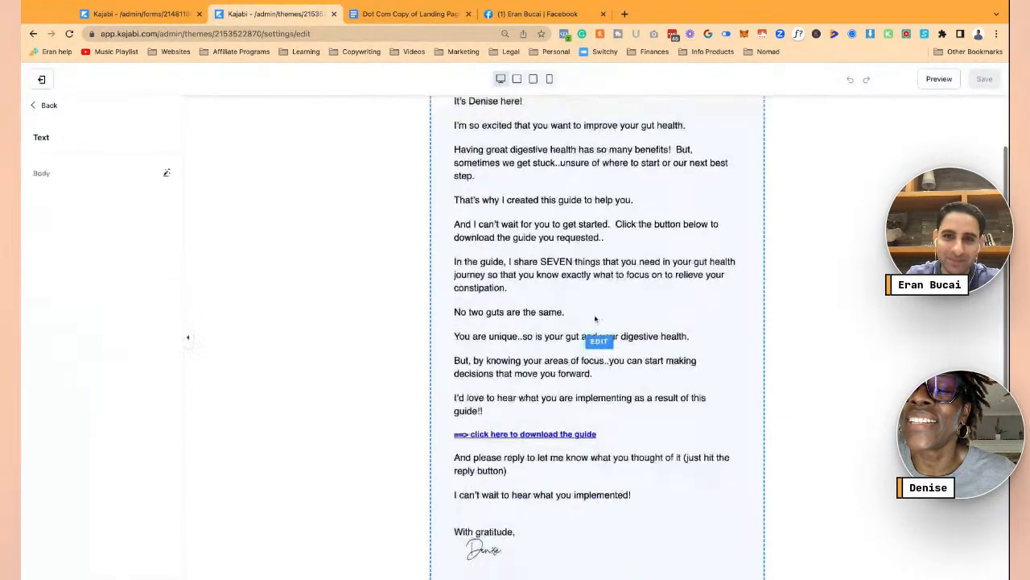
left_click(122, 229)
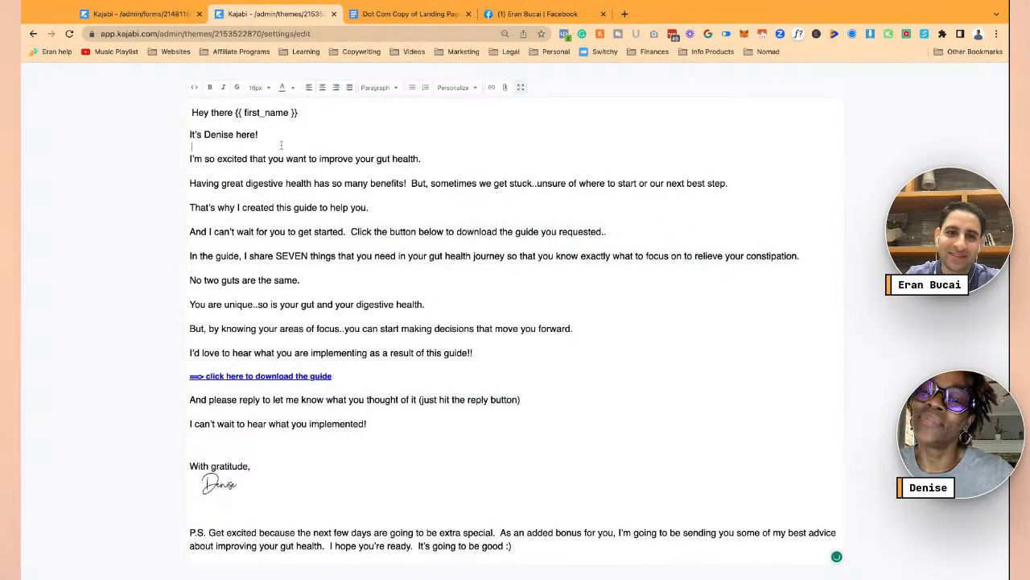
left_click_drag(190, 159, 367, 424)
type("Wondering how to set goals for your gut health?  By understanding where you are in your gut health journey, you can create a plan that will help you achieve your gut health goals. It all starts with creating daily habits. Download our  Healthy Habit Stacking Guide so that you can determine what it will take to reach your gut health goals.  (Don't worry about this...no link needed because I am not offering this additional LM. It's that easy! Knowing where you stand in your gut health is the first step to crushing your goals because you can make a plan! Get the FREE Healthy Habit Stacking Guide now! ( Ignore the info..email is just a placeholder) For now, if you have a specific question about Constipation or Gut Health in general, just hit reply to this email and let me know.")
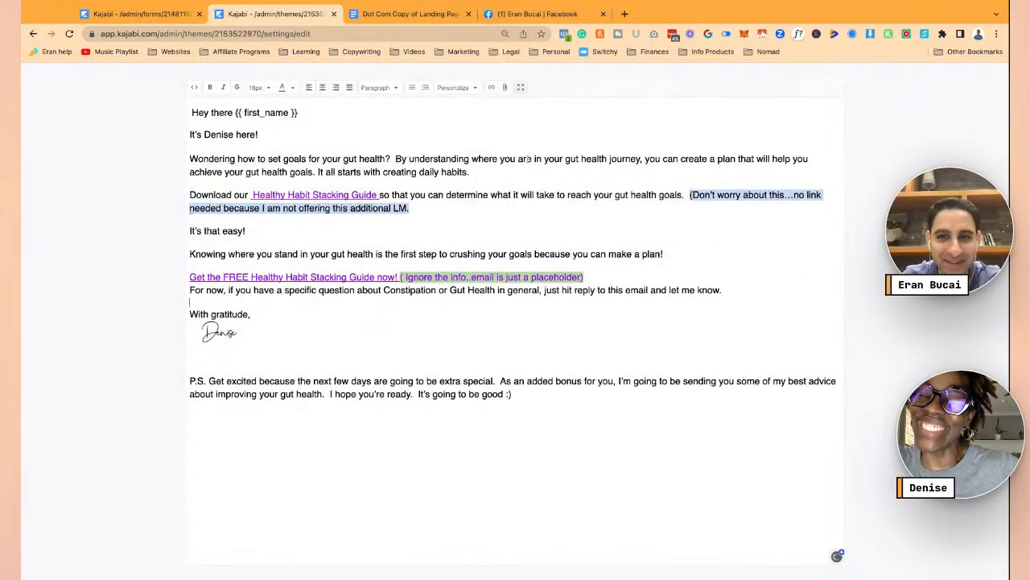
key("super+z")
key("super+z")
key("super+z")
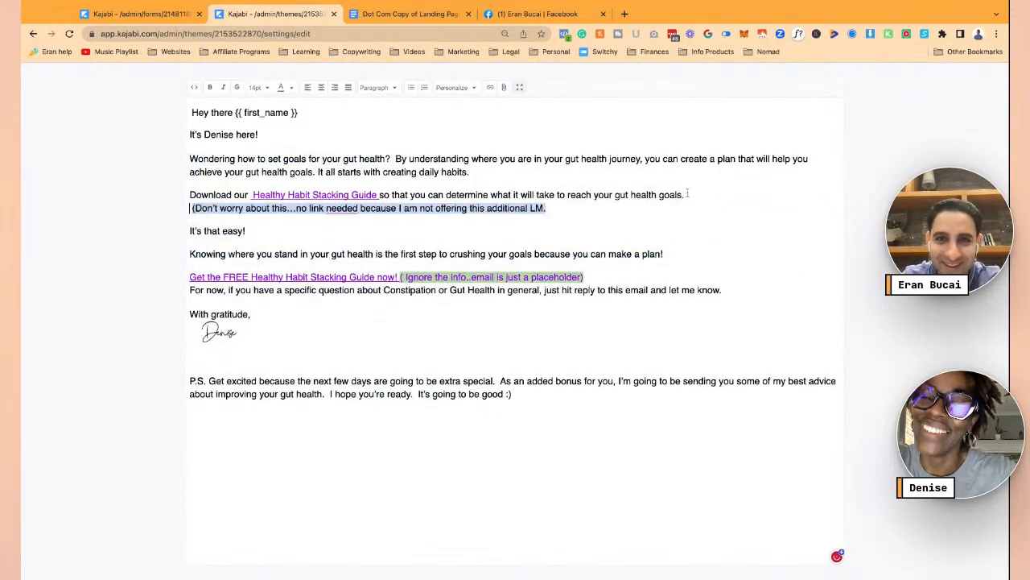
- Fix blank lines around the 'Download our', 'It's that easy!', 'Knowing' and 'For now' paragraphs
left_click(190, 193)
key("BackSpace")
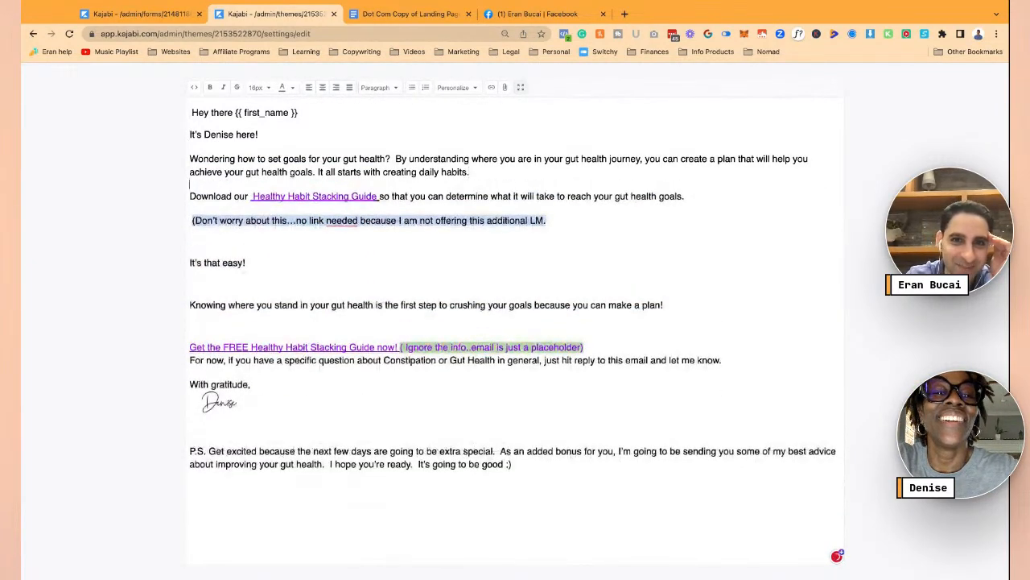
key("Delete")
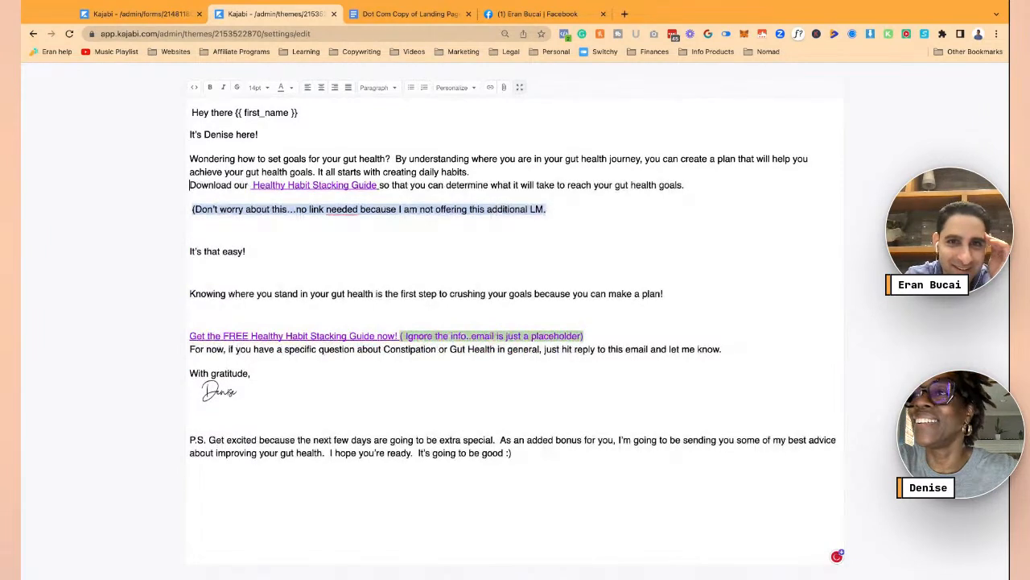
key("Return")
left_click(190, 264)
key("BackSpace")
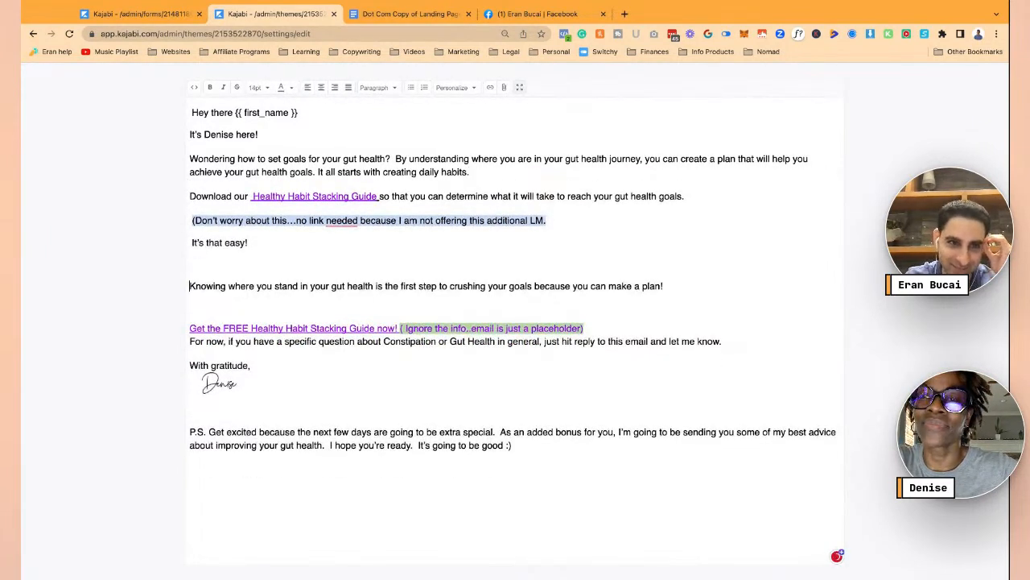
left_click(190, 286)
key("BackSpace")
key("BackSpace")
key("Return")
left_click(190, 288)
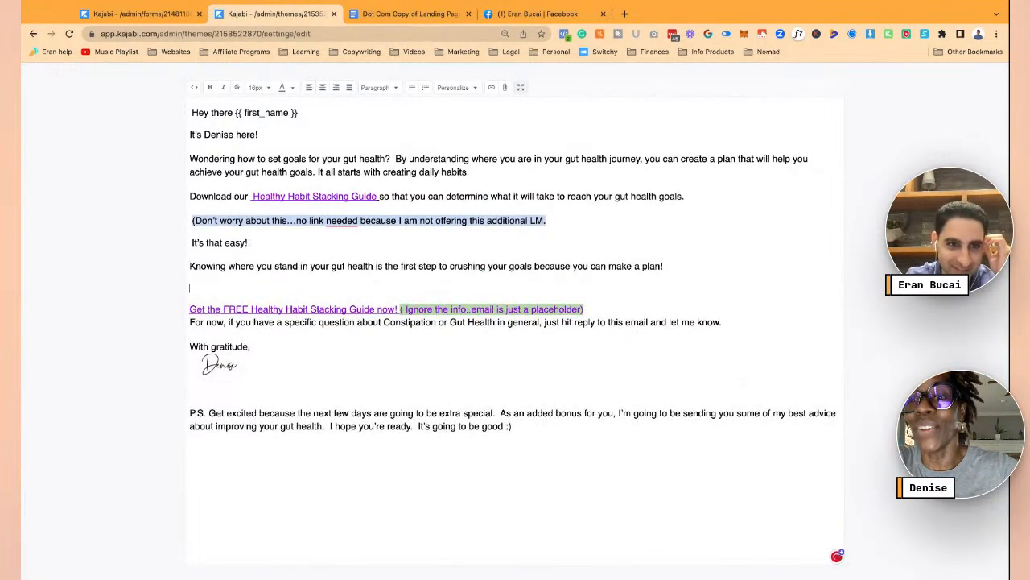
key("BackSpace")
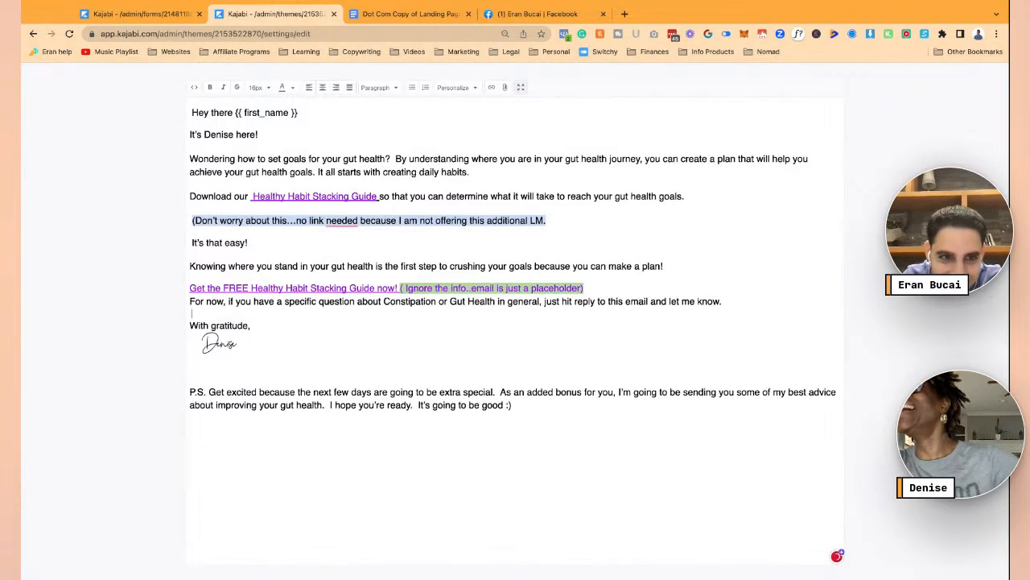
left_click(190, 301)
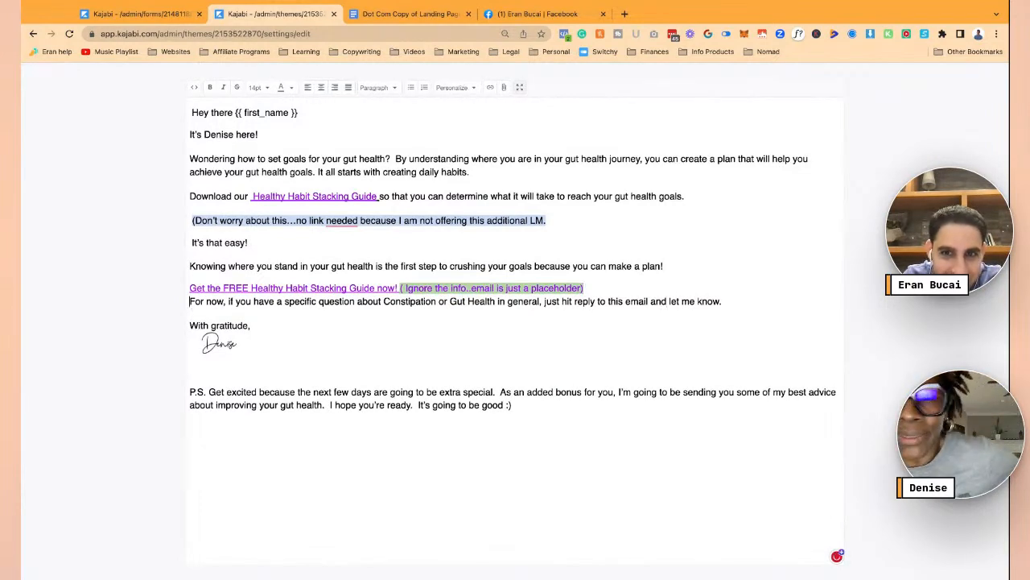
key("Return")
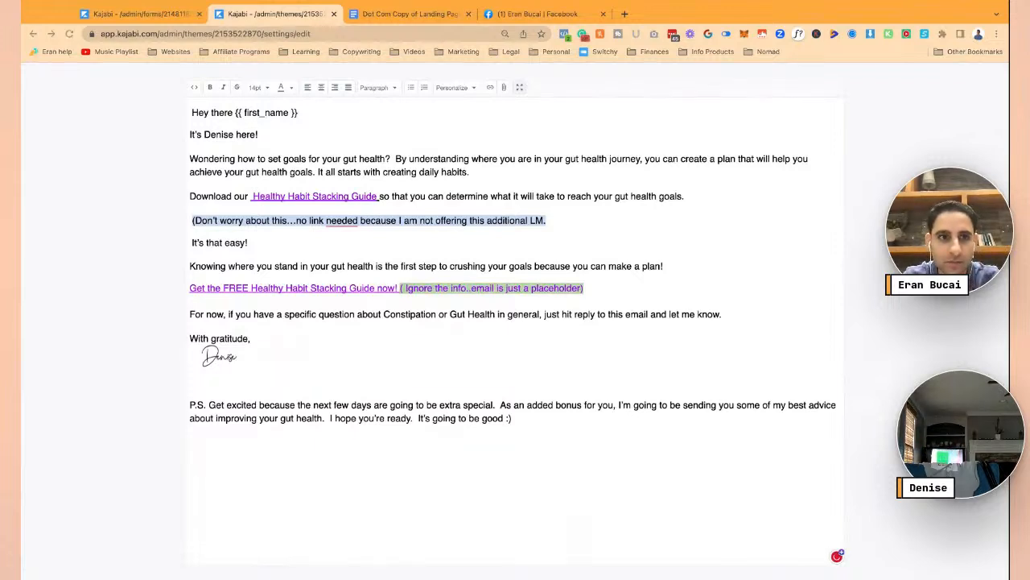
- Check the copy in the Google Doc, delete the P.S. paragraph, and exit full-screen editing
left_click(409, 14)
scroll(406, 321, "down", 2)
scroll(406, 320, "down", 2)
scroll(406, 321, "up", 3)
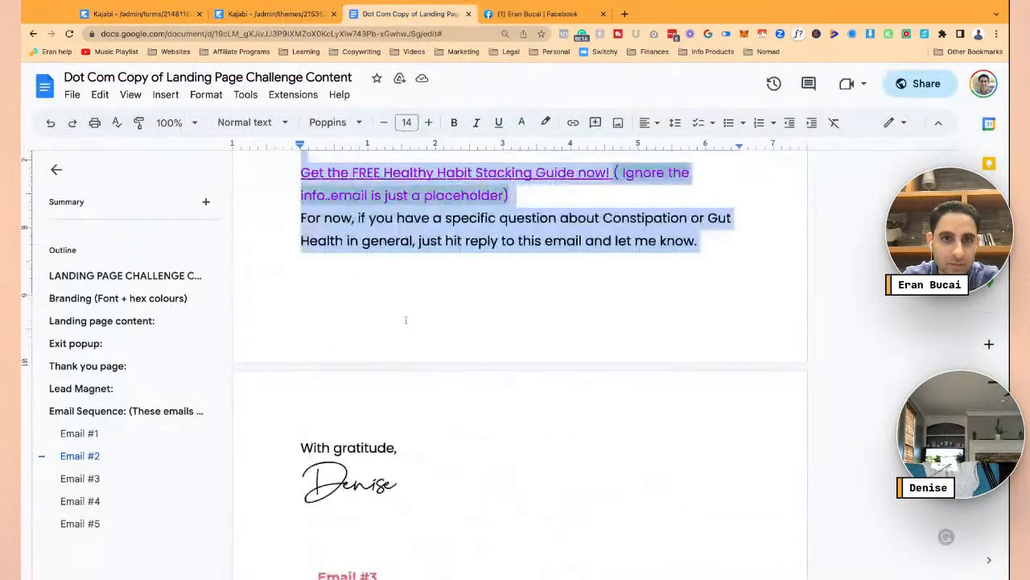
left_click(272, 13)
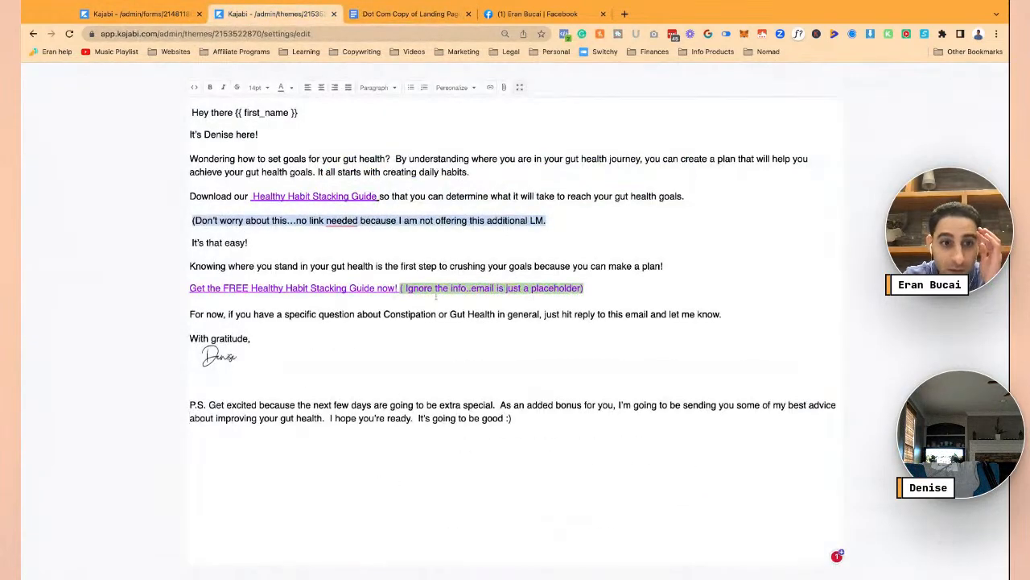
key("shift+Down")
key("shift+Down")
key("BackSpace")
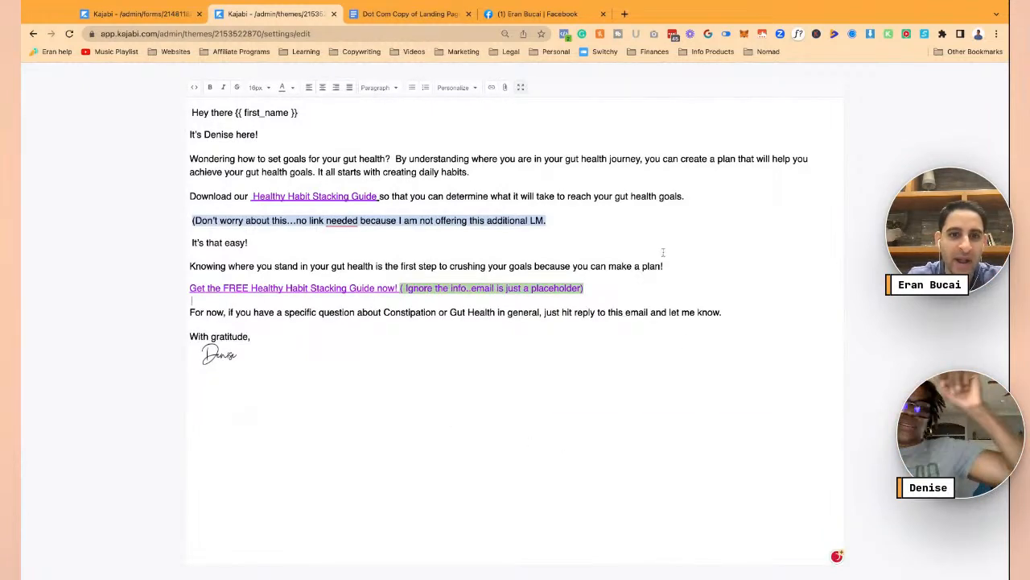
left_click(521, 88)
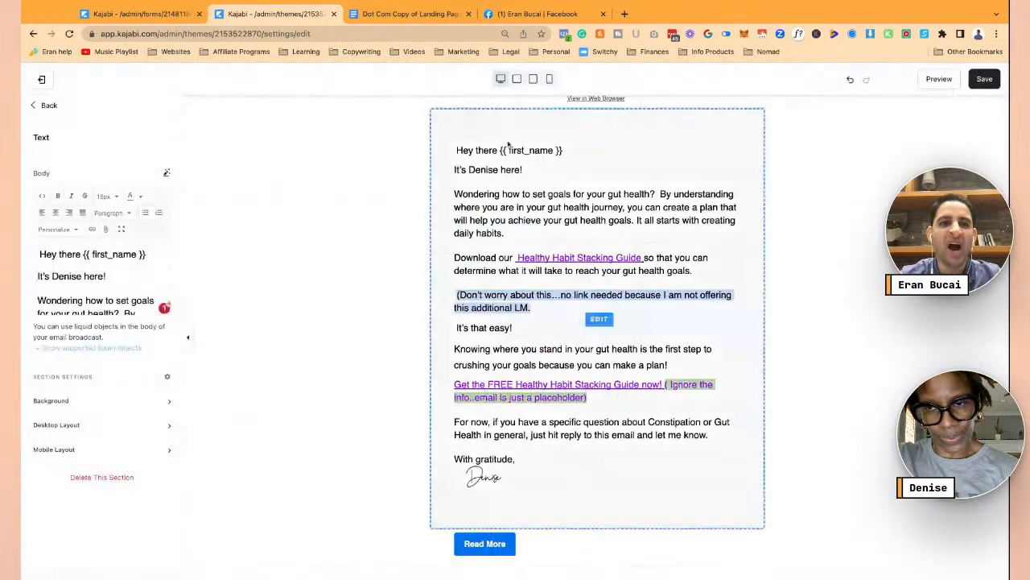
- Hide the Read More button section, save the email, and close the content editor
left_click(984, 80)
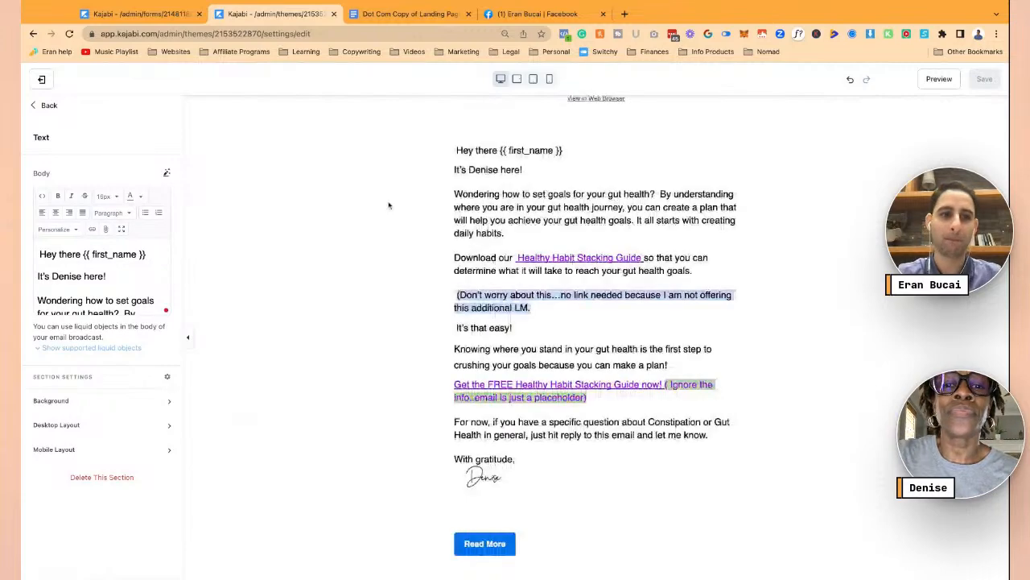
left_click(485, 546)
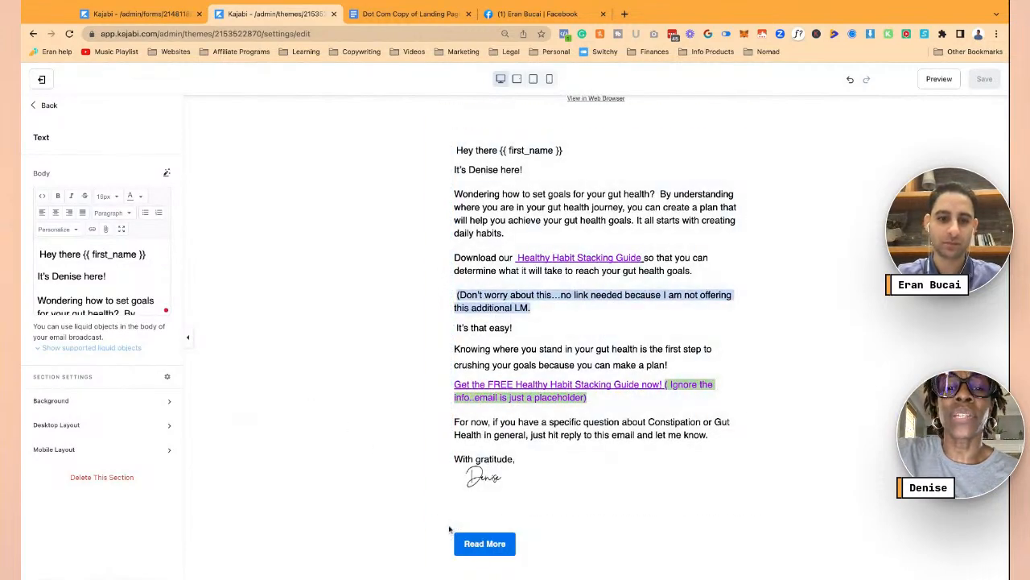
left_click(37, 106)
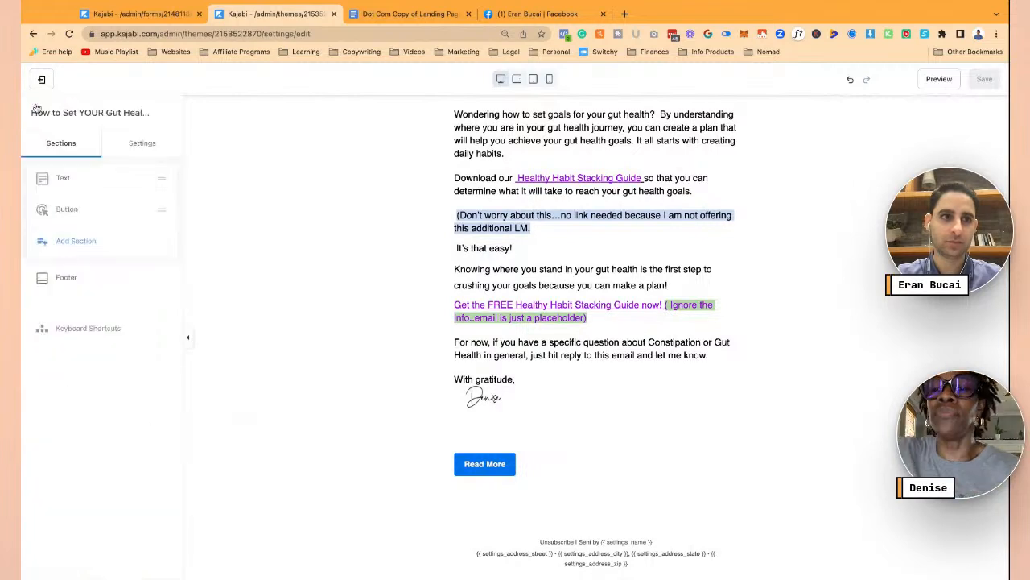
left_click(143, 211)
left_click(116, 266)
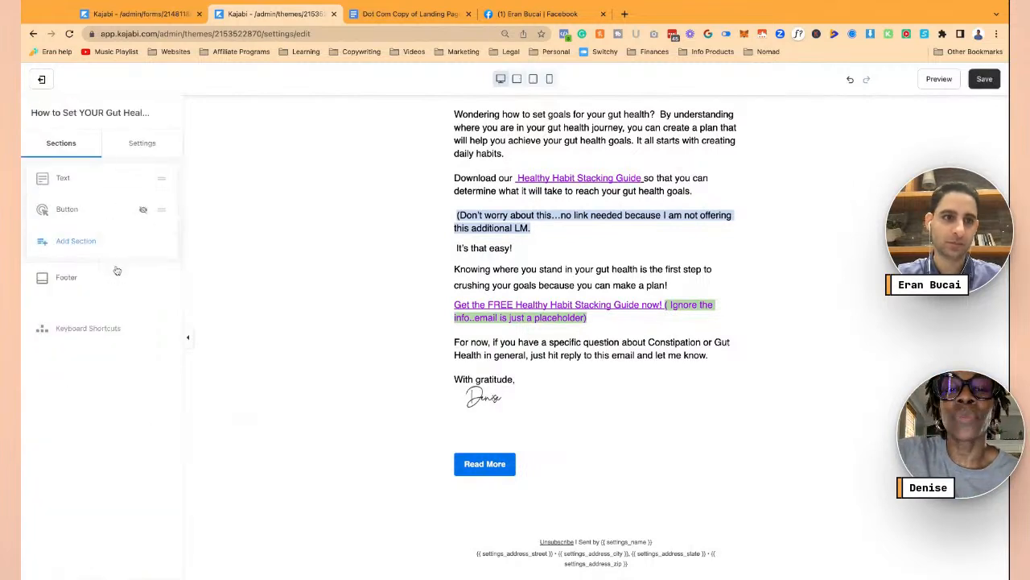
scroll(483, 322, "up", 1)
left_click(985, 79)
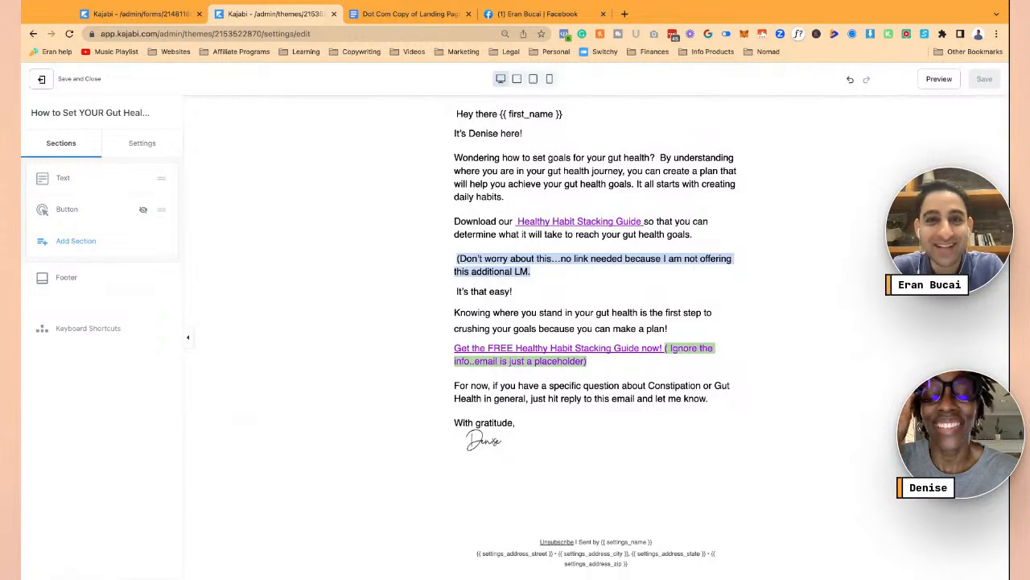
left_click(41, 78)
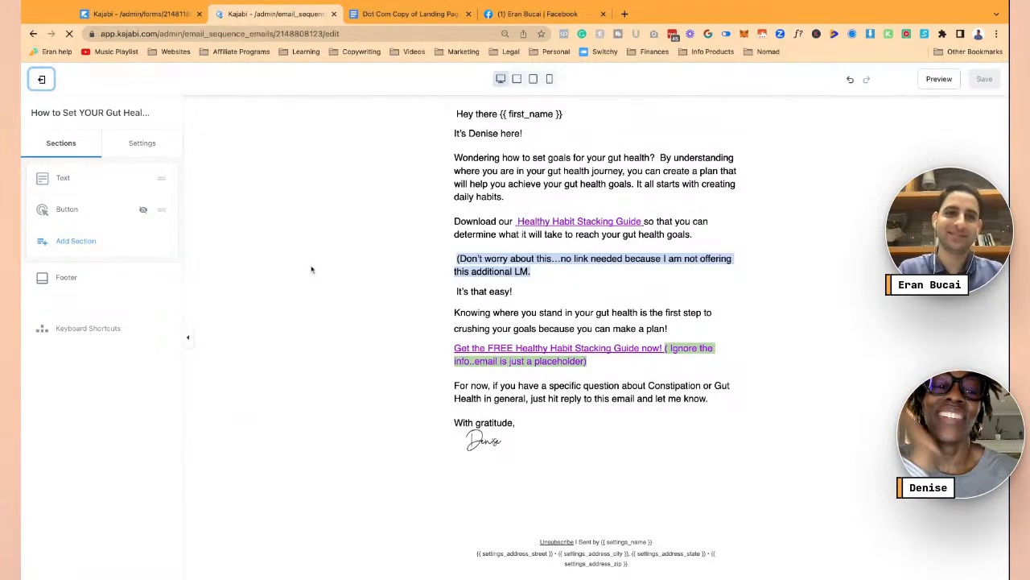
- Highlight the Email #3 subject line 'Let's come up with your Gut Health Plan' in the Google Doc
left_click(405, 13)
scroll(451, 339, "down", 4)
scroll(452, 348, "down", 1)
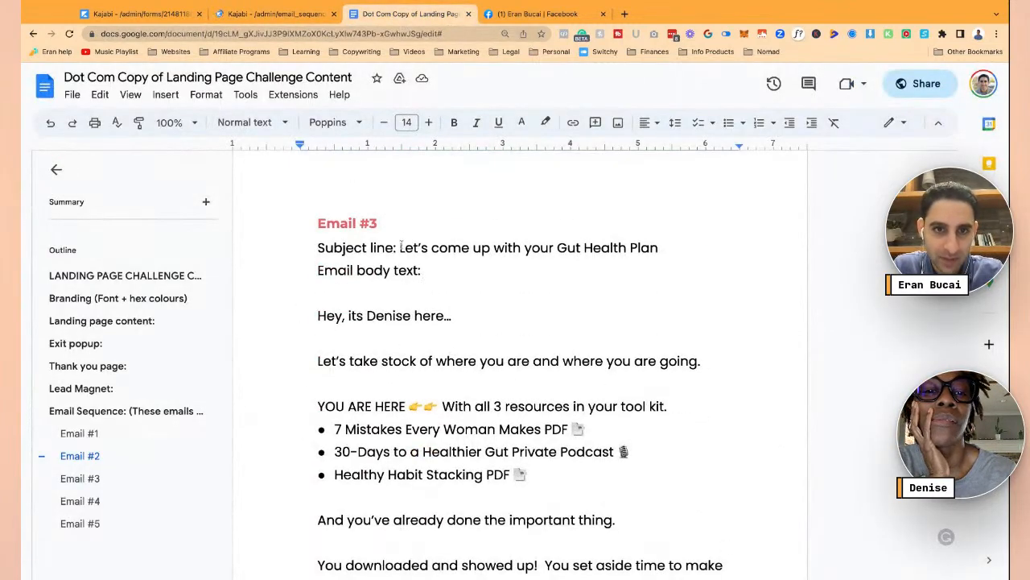
left_click_drag(400, 247, 658, 248)
key("ctrl+c")
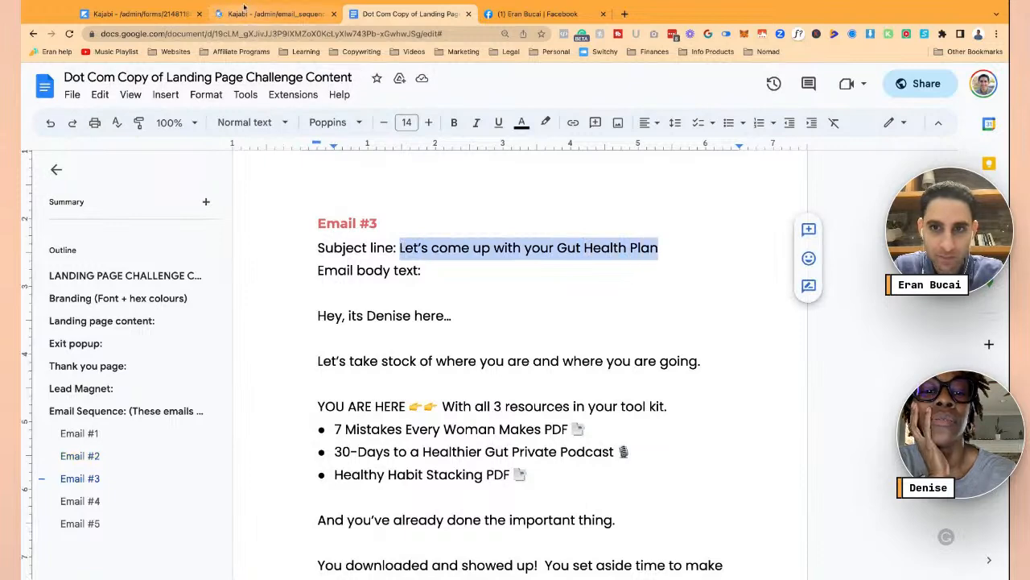
left_click(244, 14)
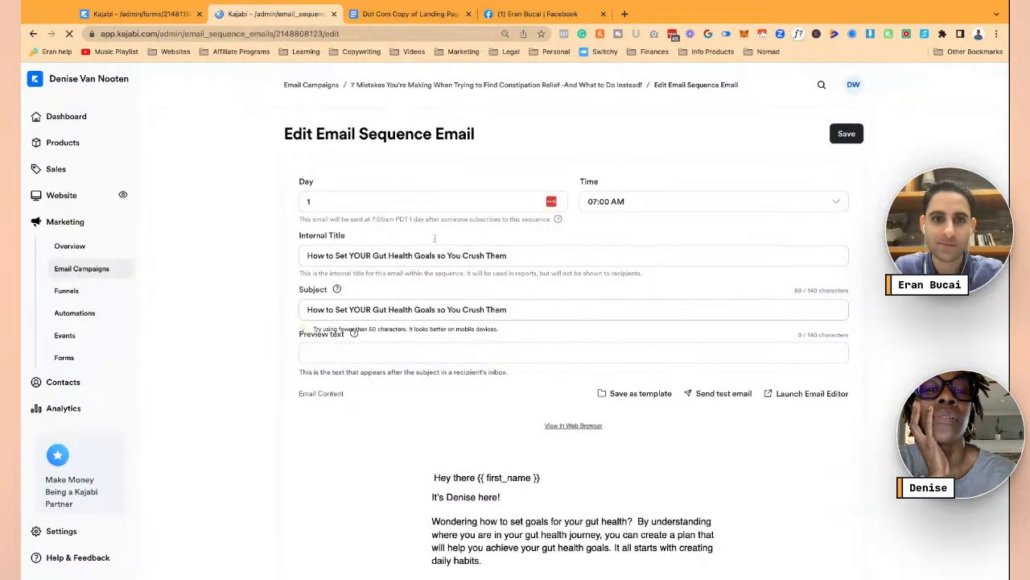
- Return to the '7 Mistakes You're Making…' sequence overview through the breadcrumb link
left_click(419, 87)
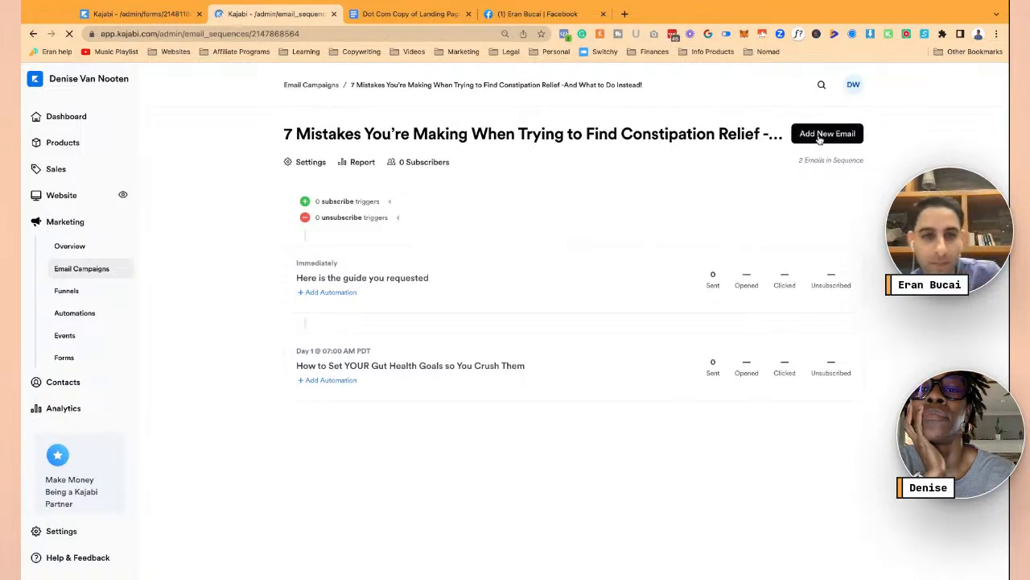
- Add a sequence email from the saved LPC custom template, titled 'Let's come up with your Gut Health Plan'
left_click(828, 133)
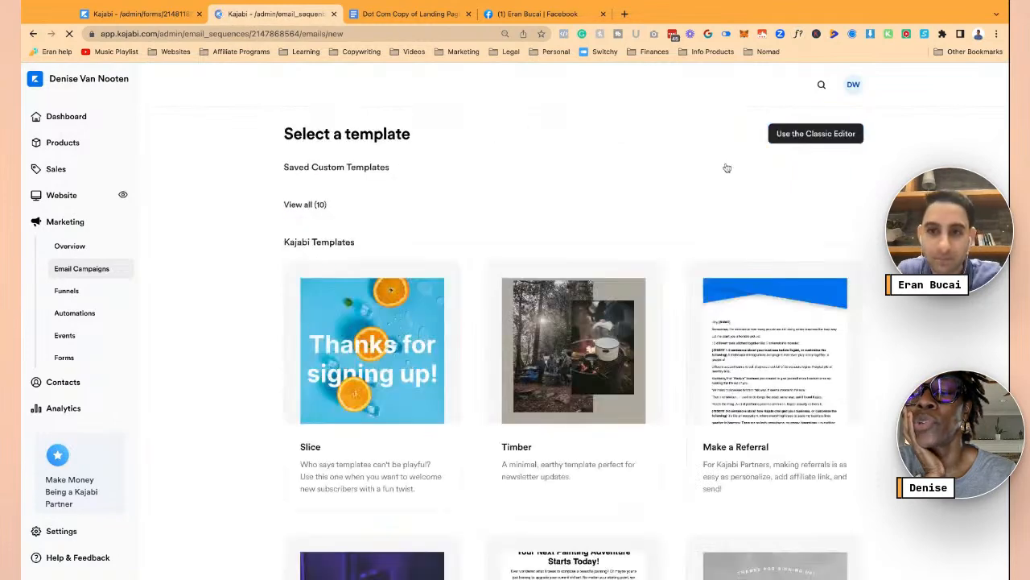
left_click(313, 430)
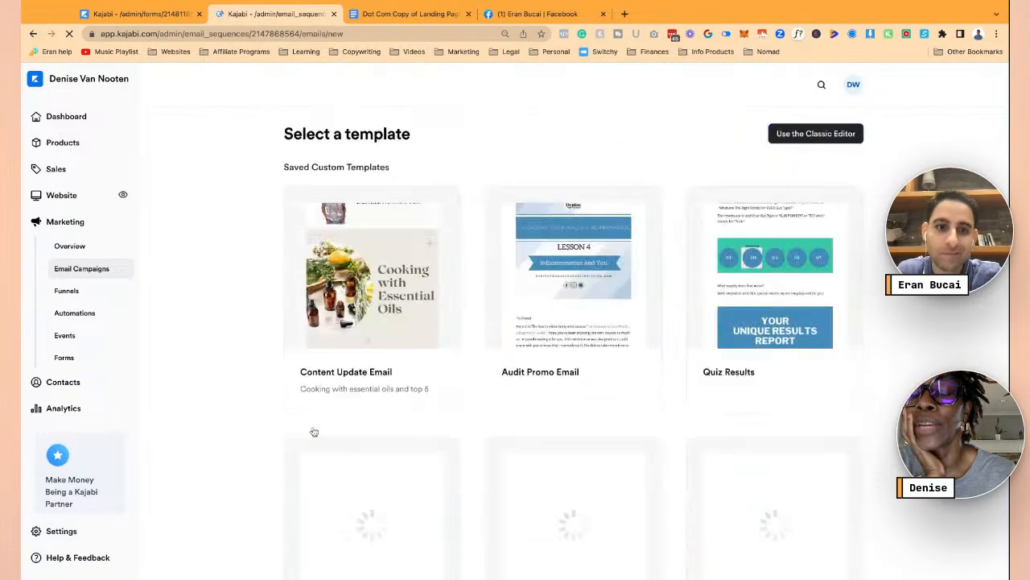
scroll(413, 448, "down", 1)
scroll(413, 448, "down", 8)
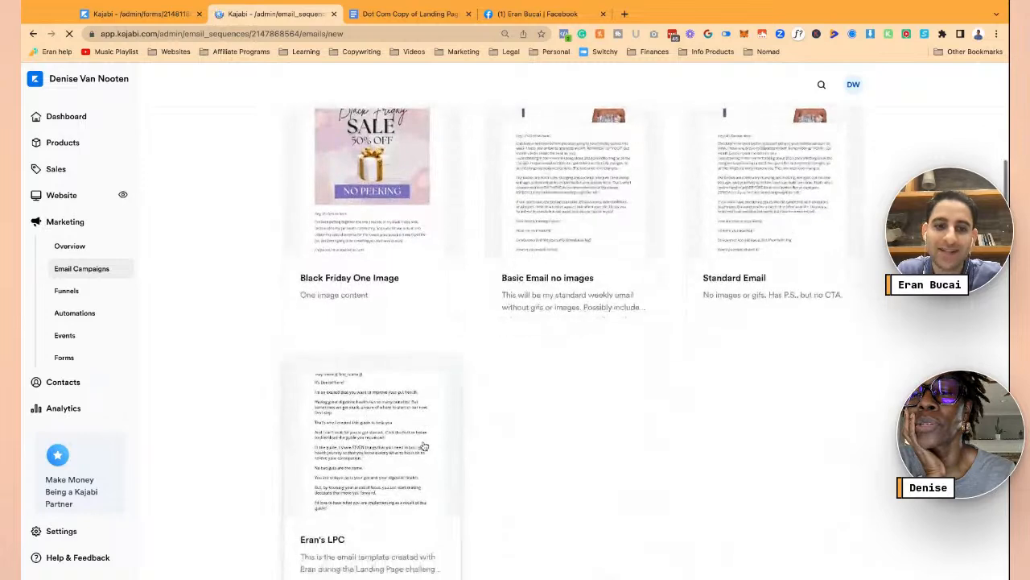
left_click(381, 391)
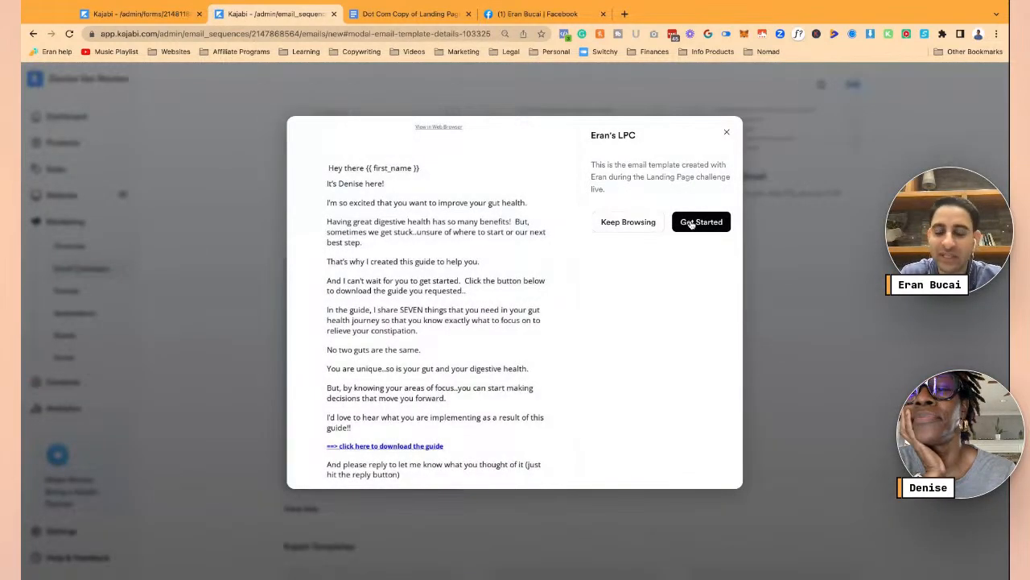
left_click(691, 225)
left_click(693, 236)
key("ctrl+v")
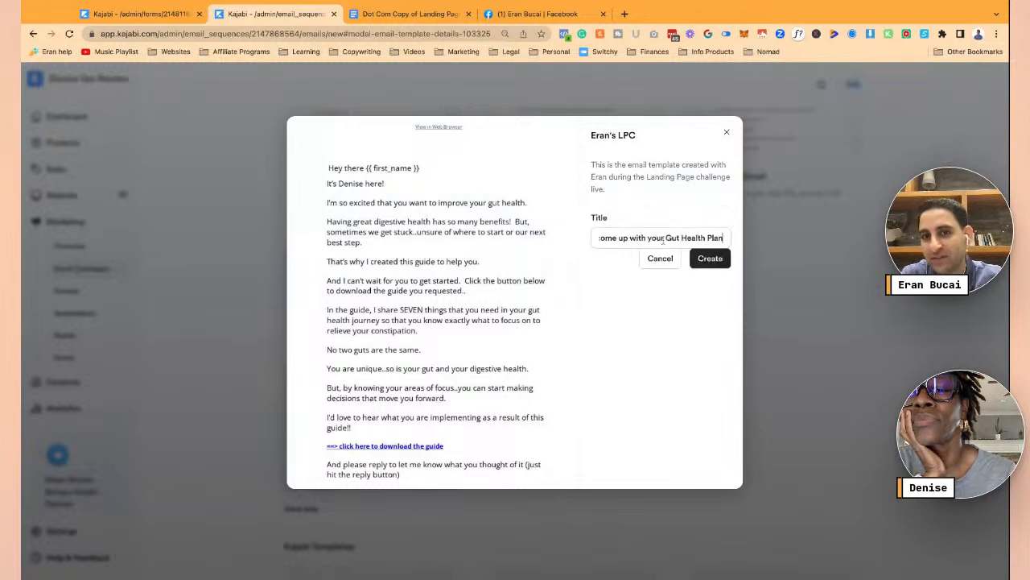
left_click(708, 259)
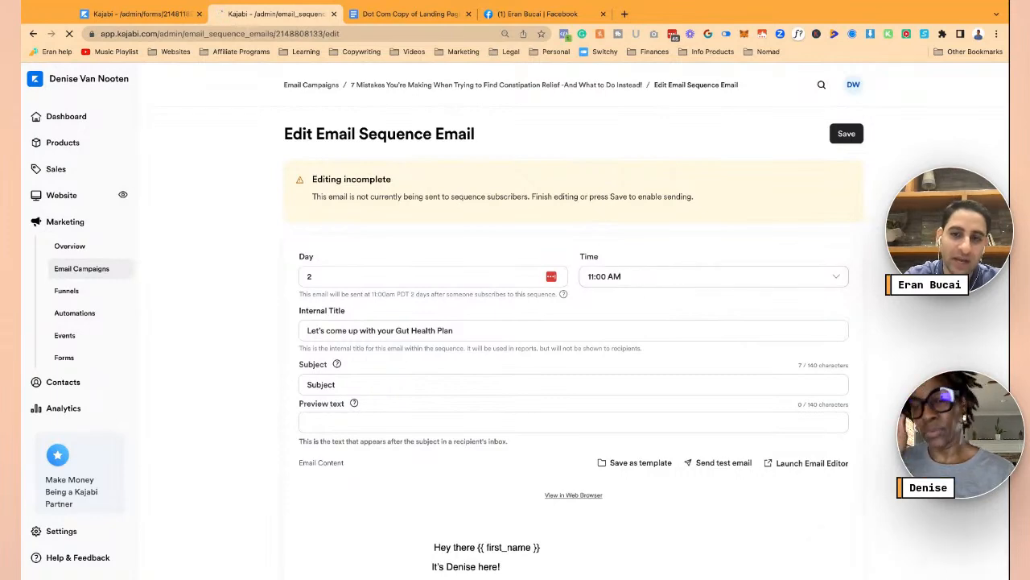
- Copy the internal title 'Let's come up with your Gut Health Plan' into the Subject field
scroll(869, 298, "down", 3)
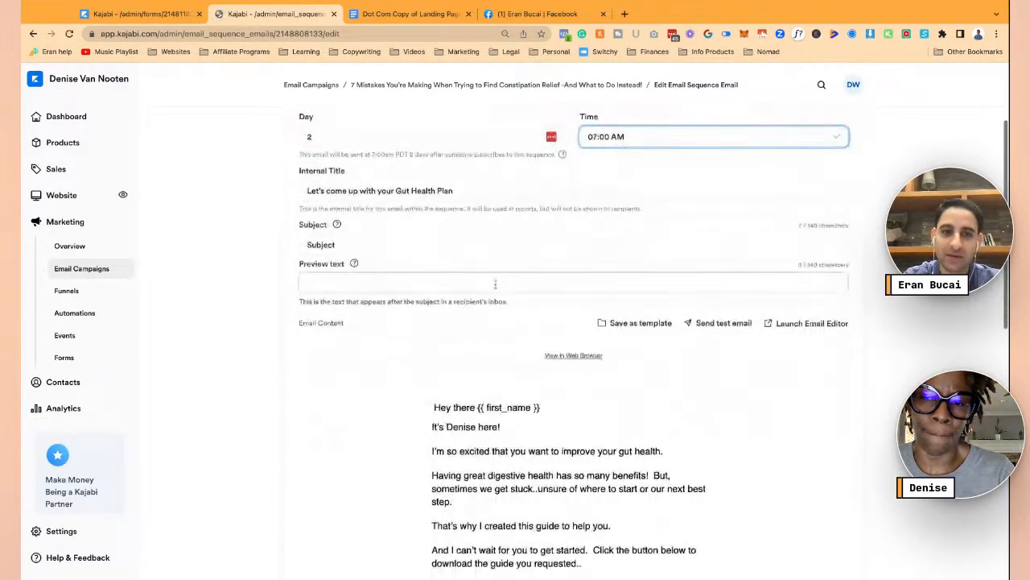
mouse_move(506, 362)
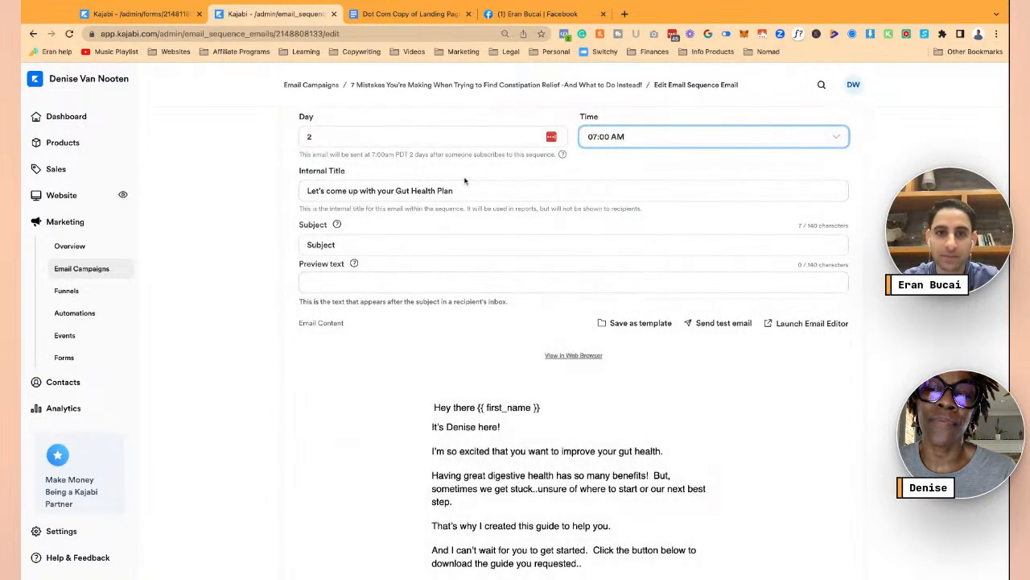
left_click(459, 188)
key("ctrl+a")
key("ctrl+c")
key("Tab")
key("ctrl+v")
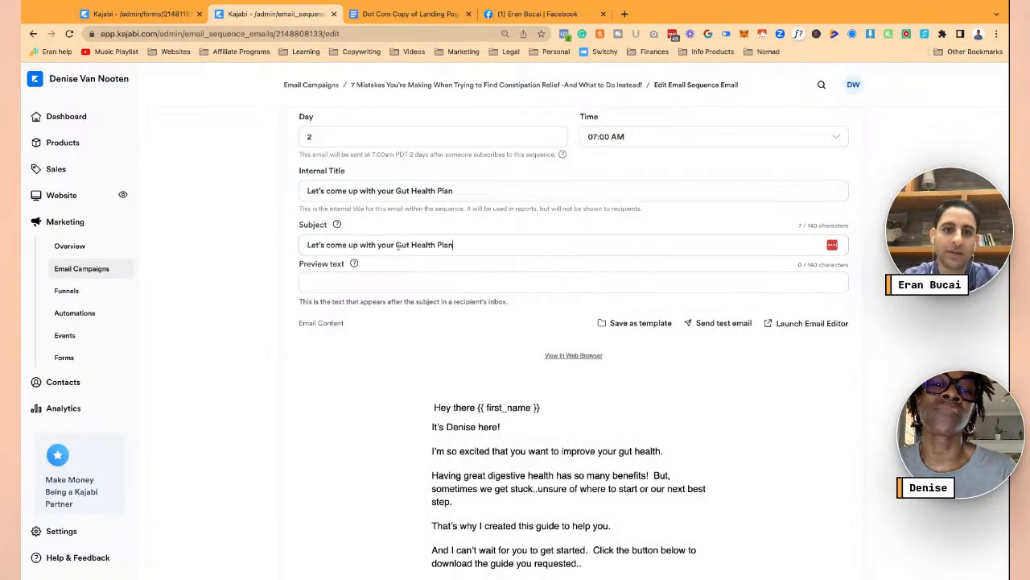
left_click(410, 13)
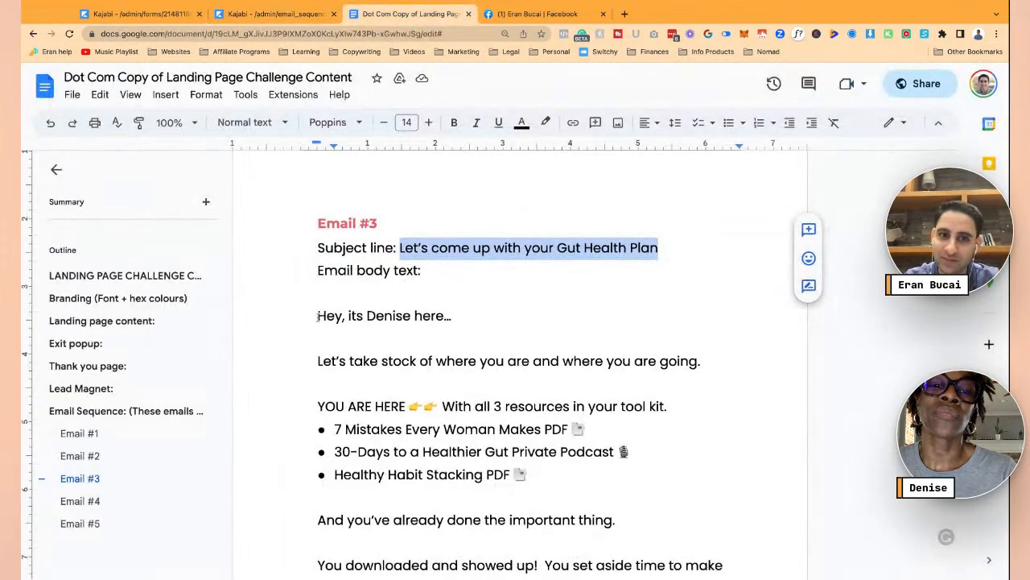
- Copy the Email #3 body from Google Docs without the 'With gratitude,' sign-off, then return to Kajabi
left_click(318, 359)
left_click_drag(319, 359, 725, 538)
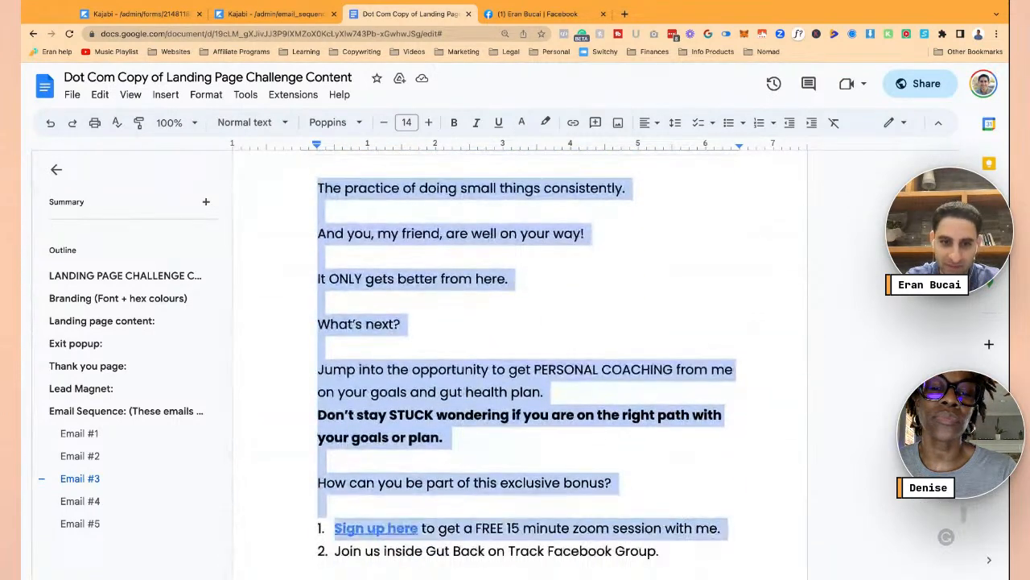
key("shift+Down")
key("shift+Down")
key("shift+Down")
key("shift+Down")
key("shift+Down")
key("shift+Down")
key("shift+Down")
key("shift+Down")
key("shift+Down")
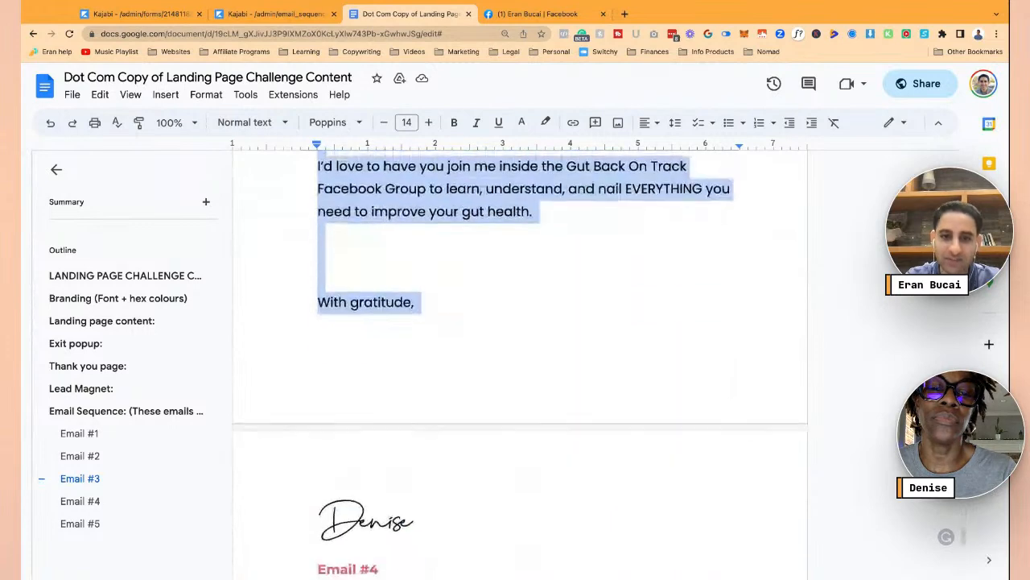
key("shift+Up")
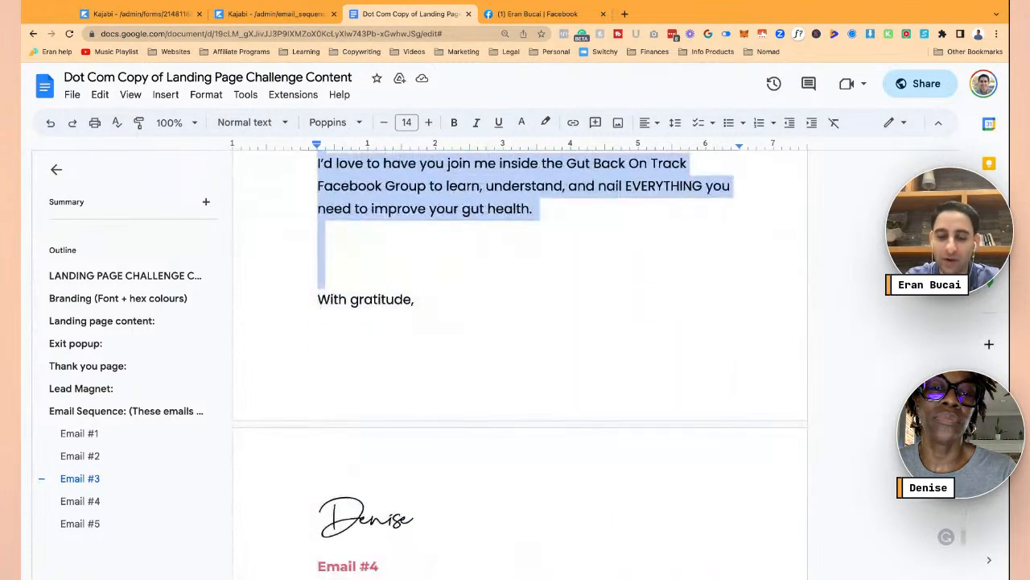
left_click(273, 14)
scroll(585, 297, "down", 2)
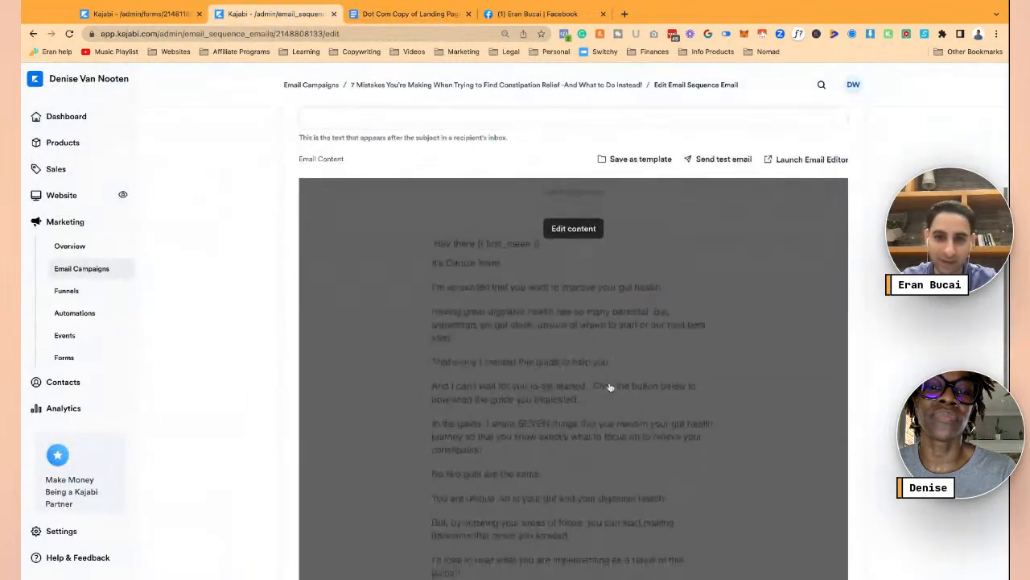
- Edit the third email's content and reload the builder after the Changes Detected warning
left_click(576, 231)
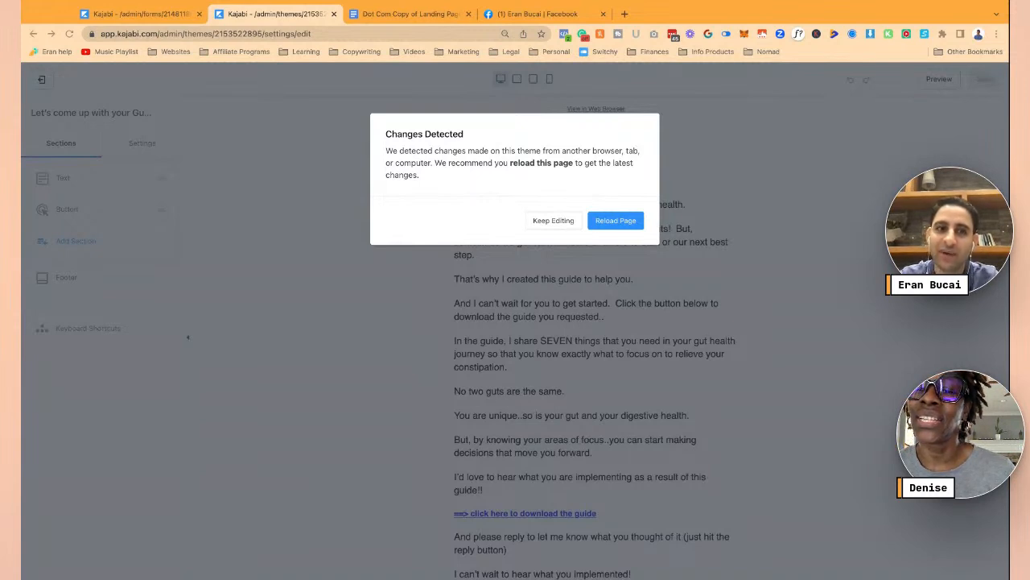
left_click(613, 223)
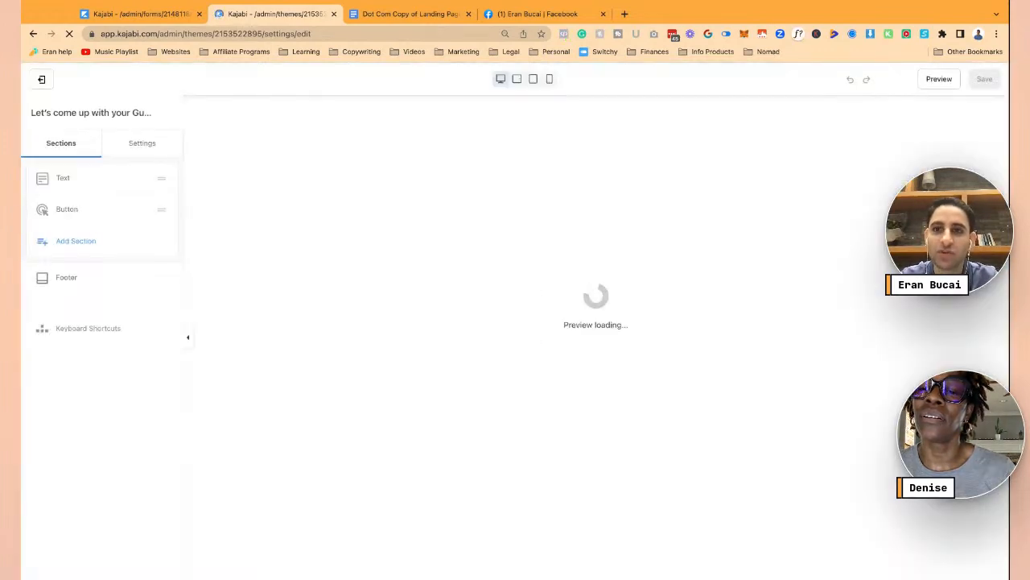
- Open the Text section's Body editor in fullscreen, reloading when changes are detected
left_click(574, 237)
scroll(574, 237, "down", 2)
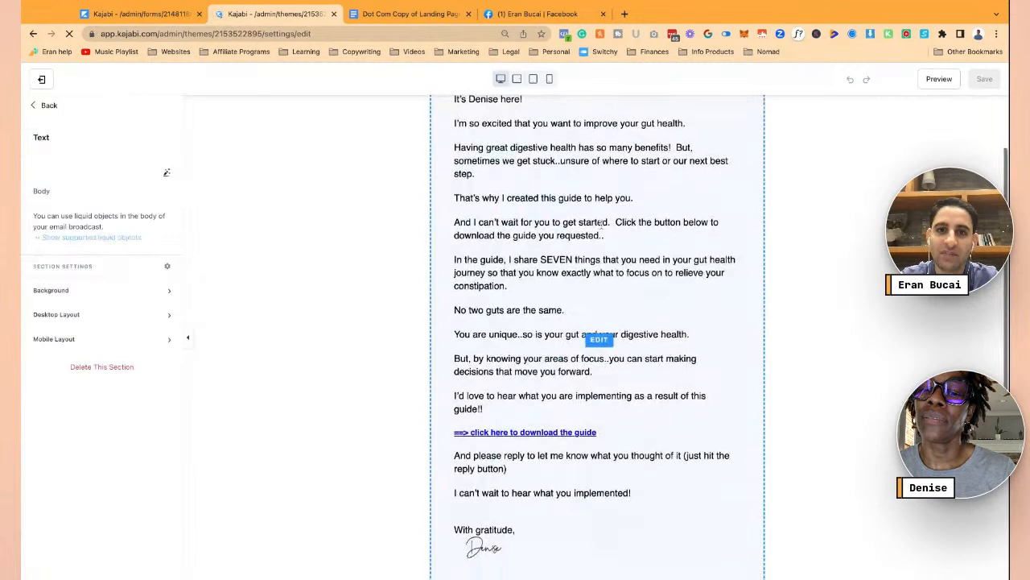
scroll(575, 238, "up", 2)
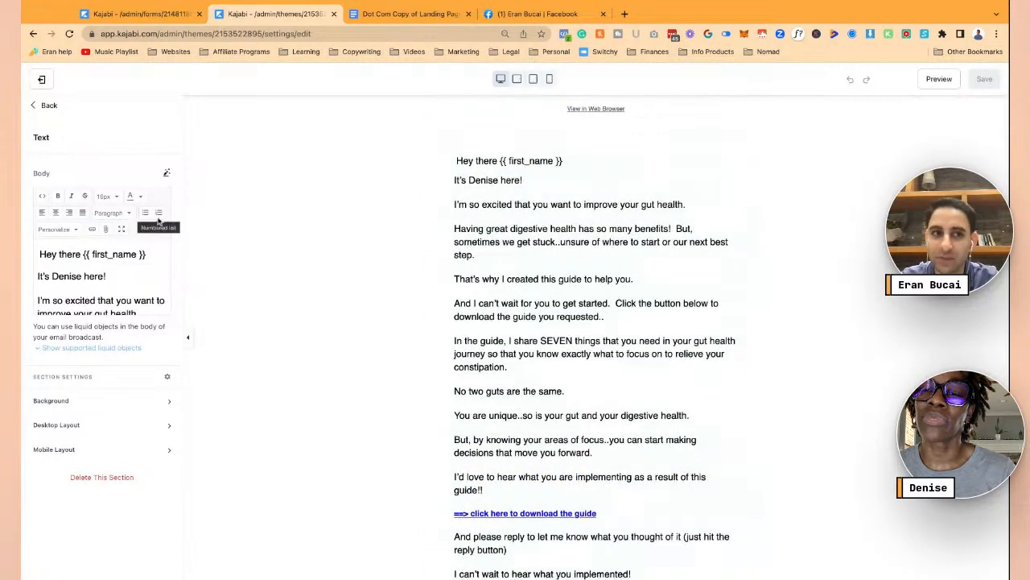
left_click(121, 229)
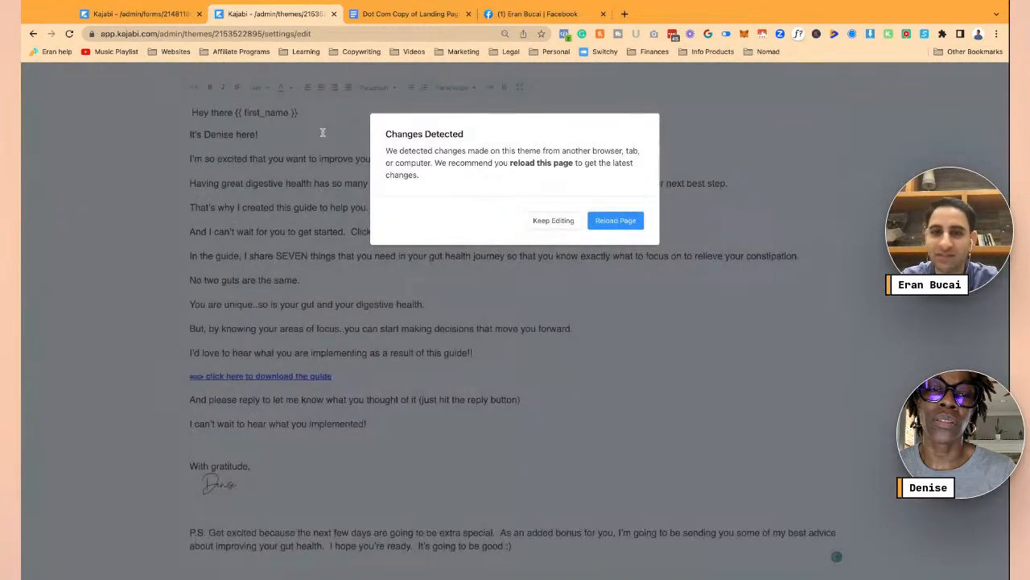
left_click(618, 221)
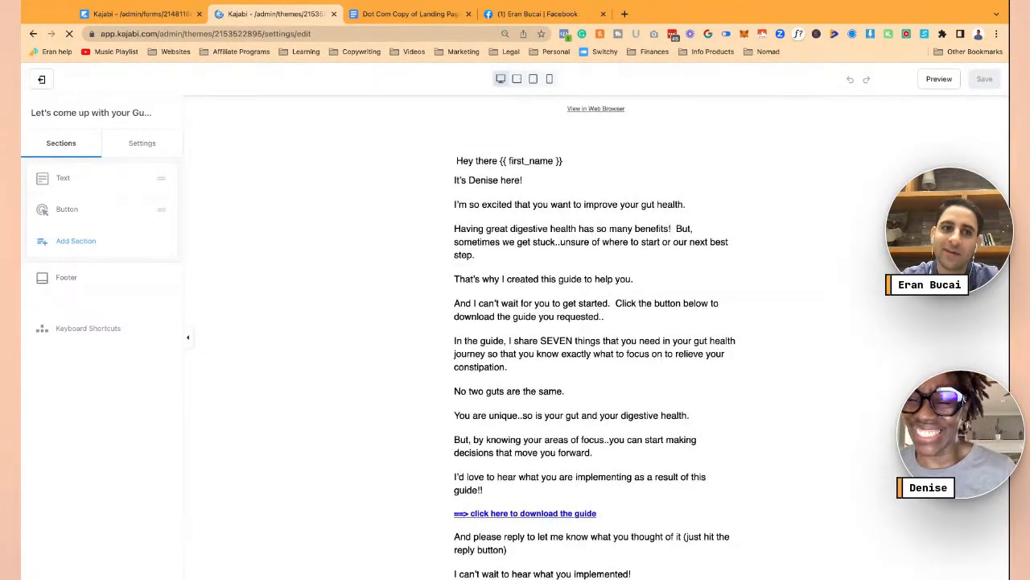
- Reopen the Body editor full-width after another reload and select its first paragraph
left_click(71, 184)
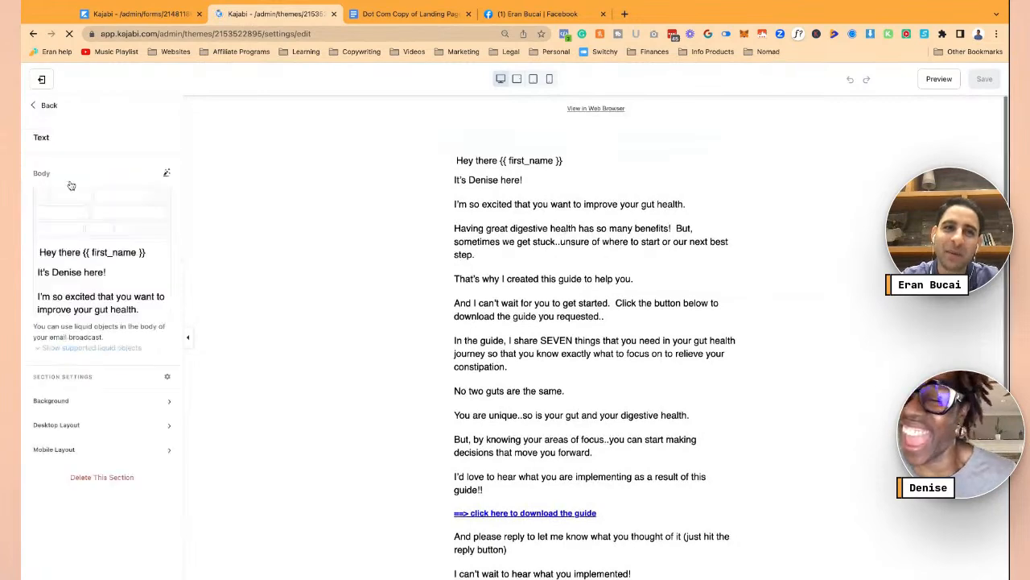
left_click(124, 229)
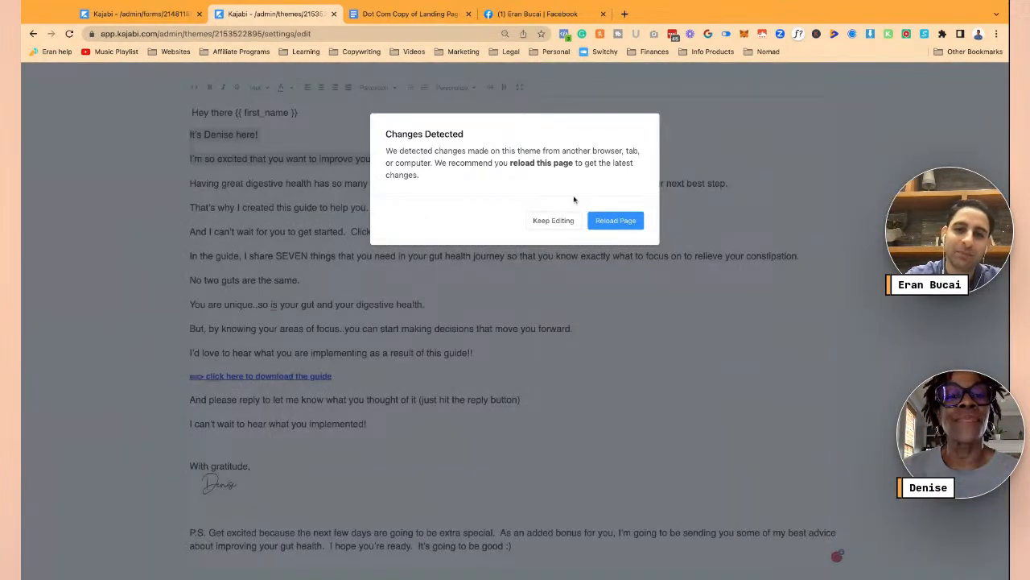
left_click(603, 223)
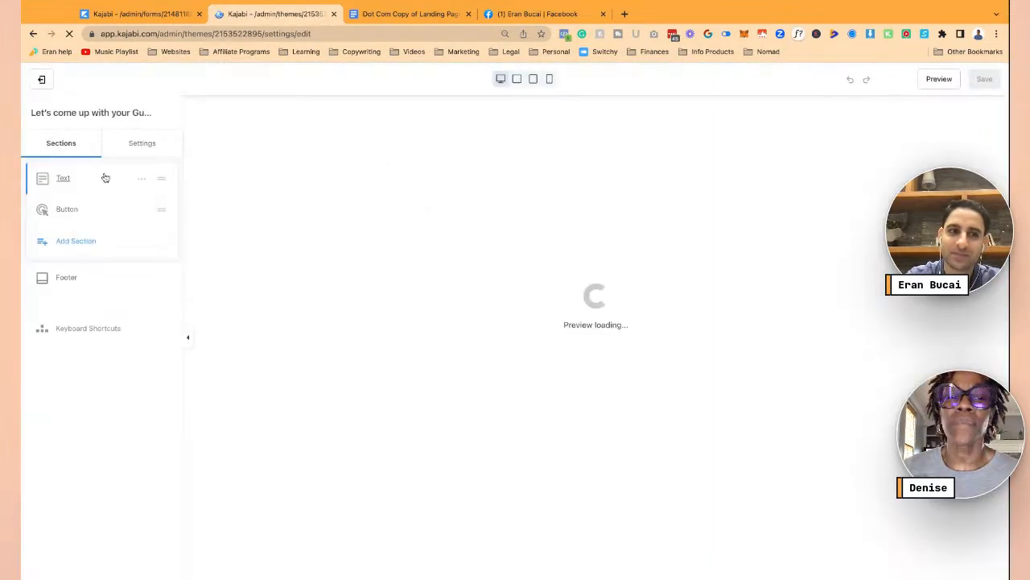
left_click(63, 178)
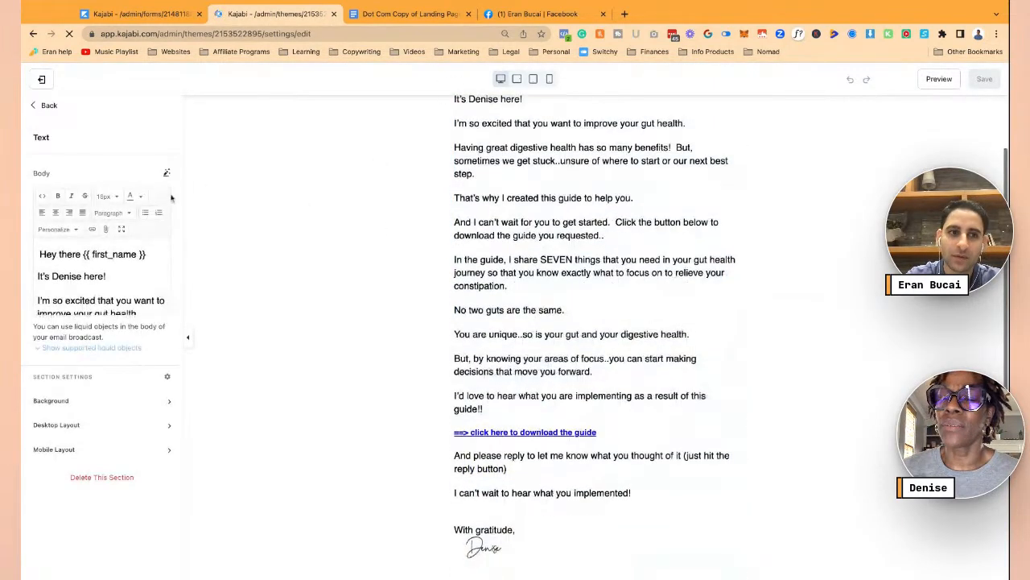
left_click(126, 231)
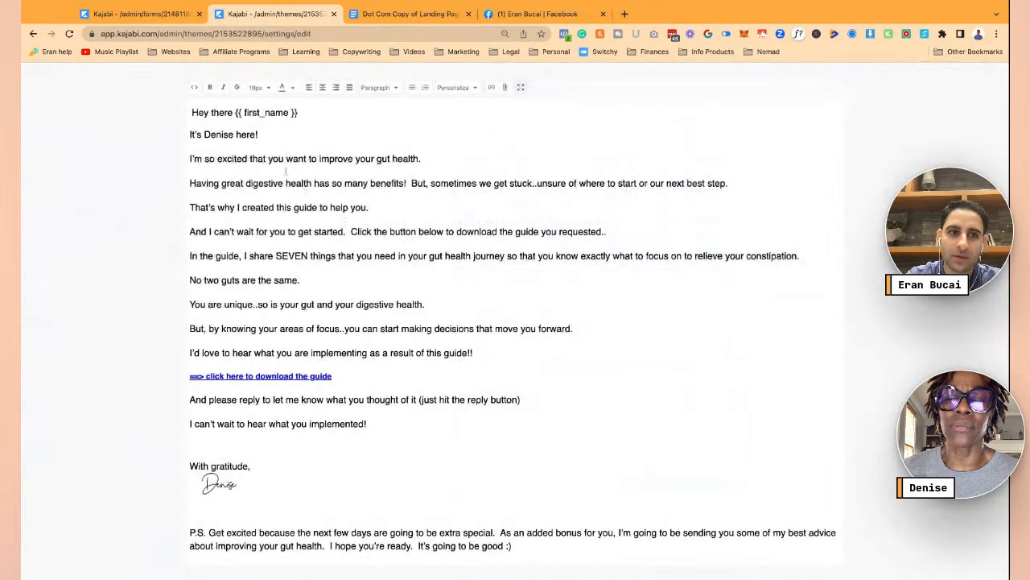
left_click(191, 135)
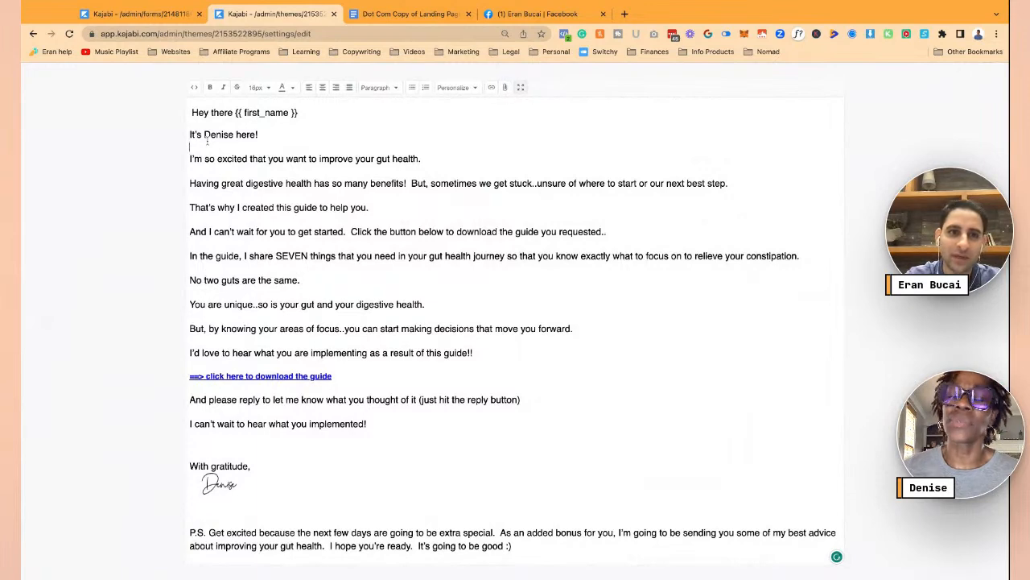
triple_click(208, 153)
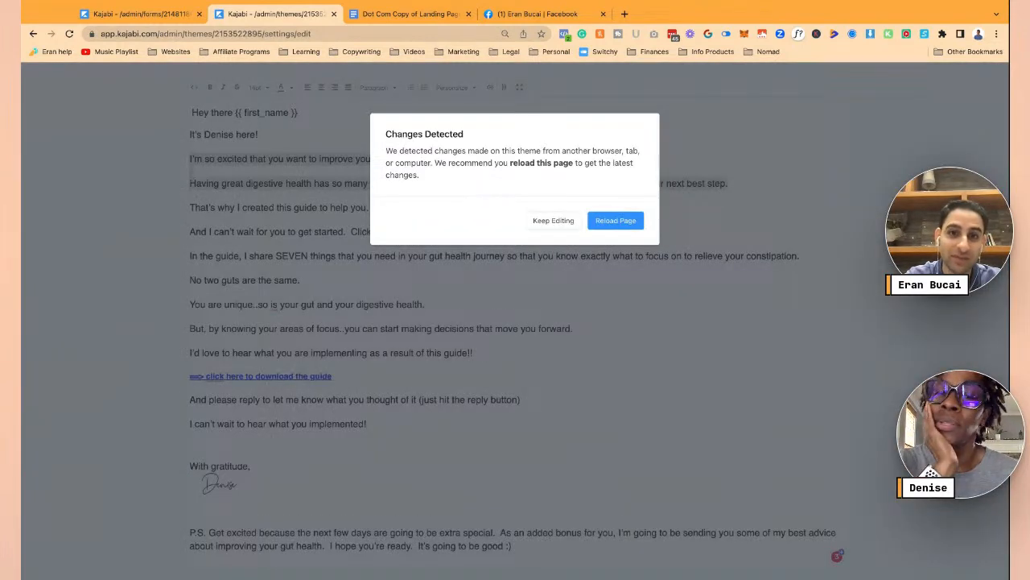
- Replace the old body paragraphs with the pasted Email #3 text and delete the old P.S
left_click(533, 221)
left_click(216, 159)
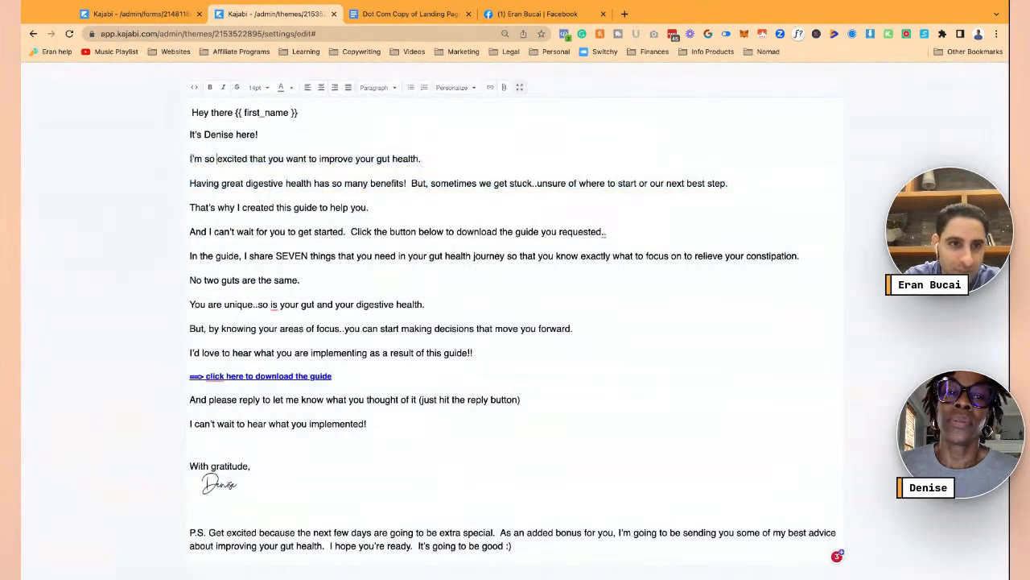
left_click_drag(190, 158, 367, 423)
key("ctrl+v")
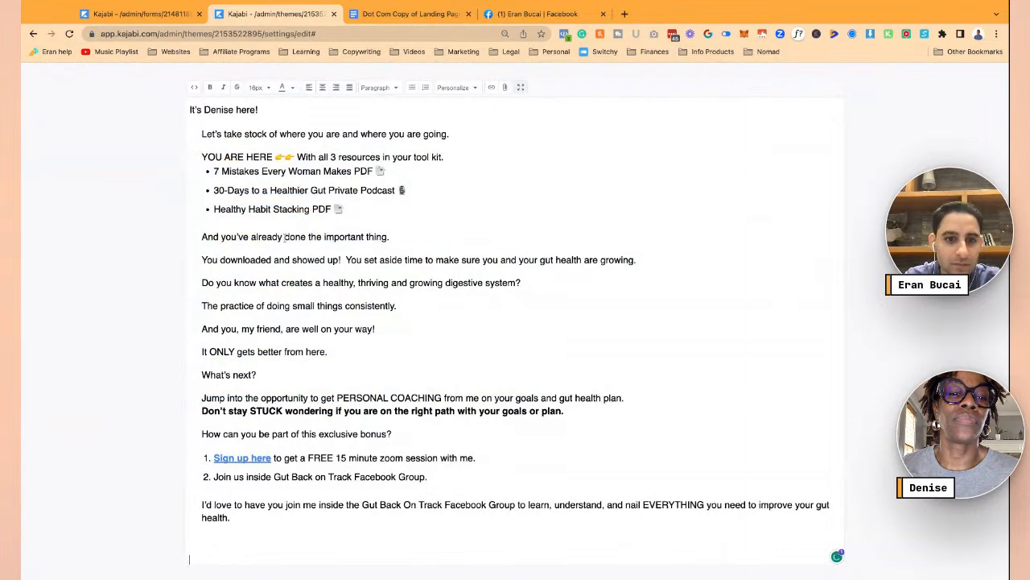
scroll(292, 489, "down", 2)
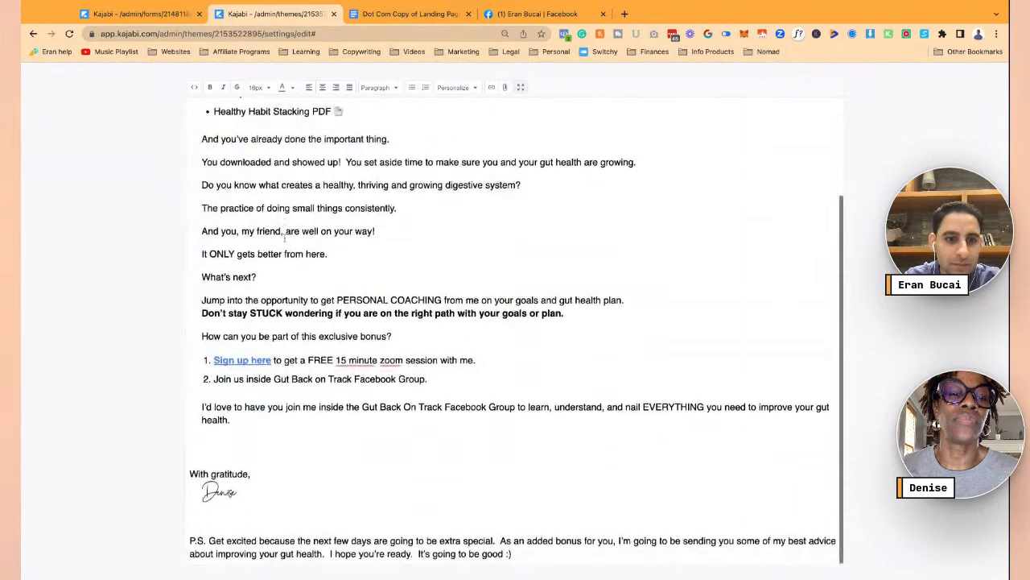
triple_click(263, 517)
key("BackSpace")
scroll(338, 317, "up", 2)
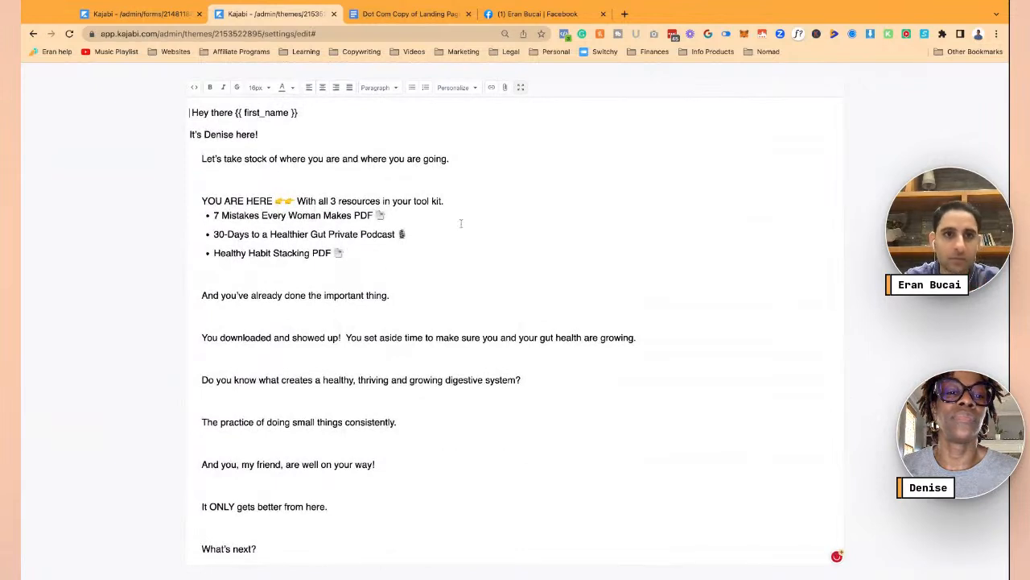
- Exit fullscreen, save the email content, and save and close the builder
left_click(520, 87)
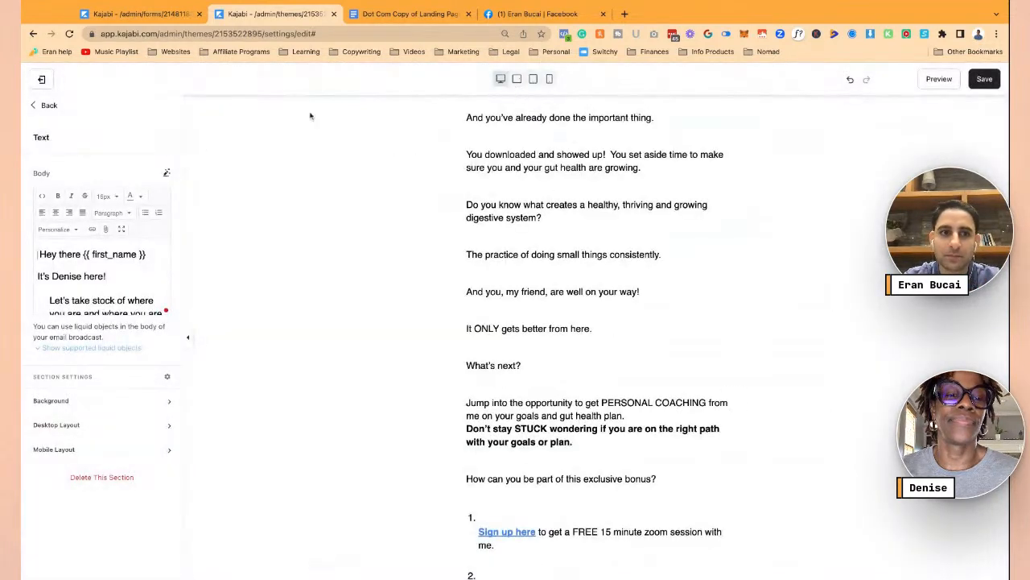
left_click(995, 78)
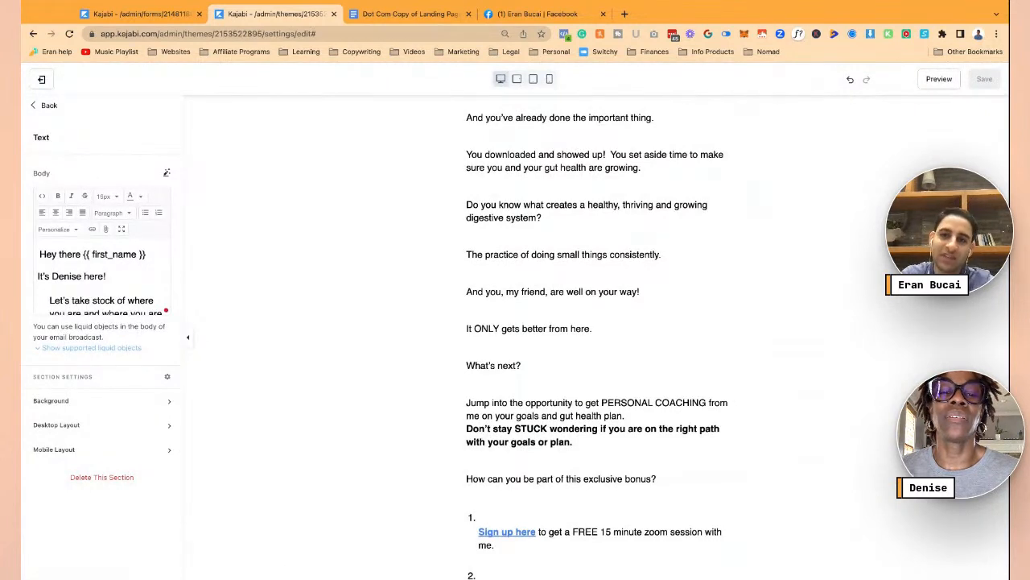
left_click(41, 79)
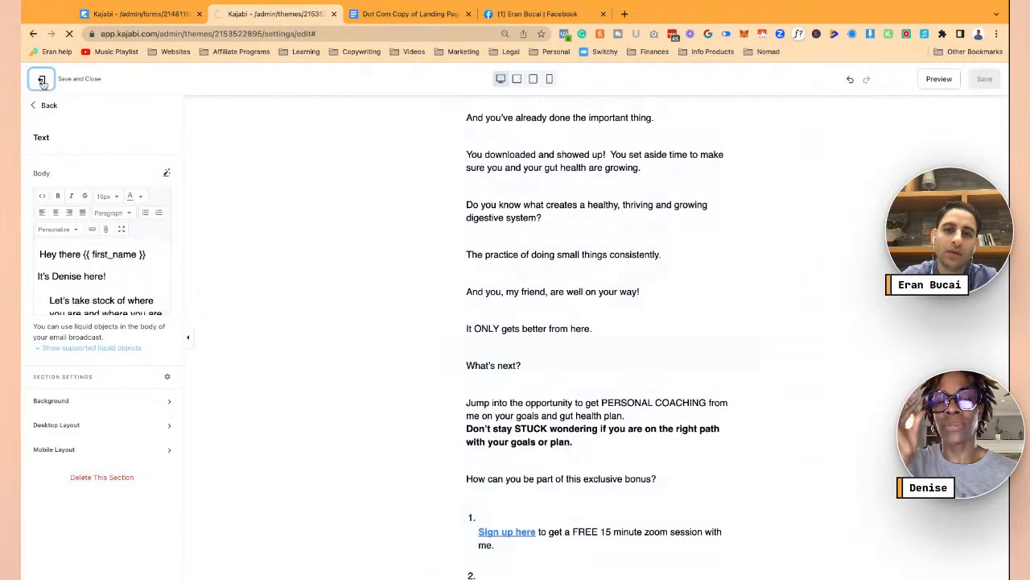
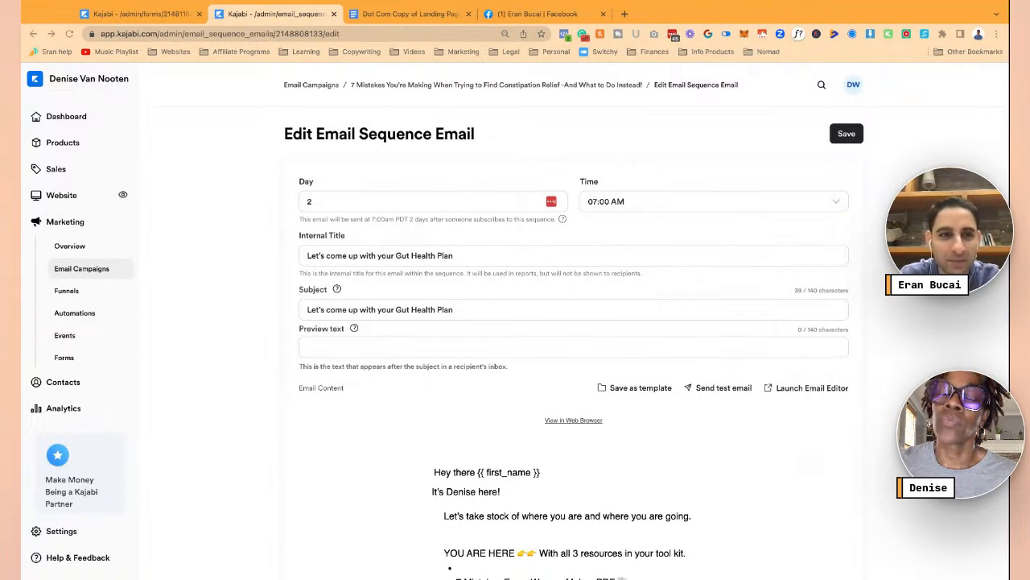
- Leave the Day 2 email via the breadcrumb and return to the '7 Mistakes…' sequence overview
scroll(416, 329, "down", 5)
scroll(343, 322, "up", 5)
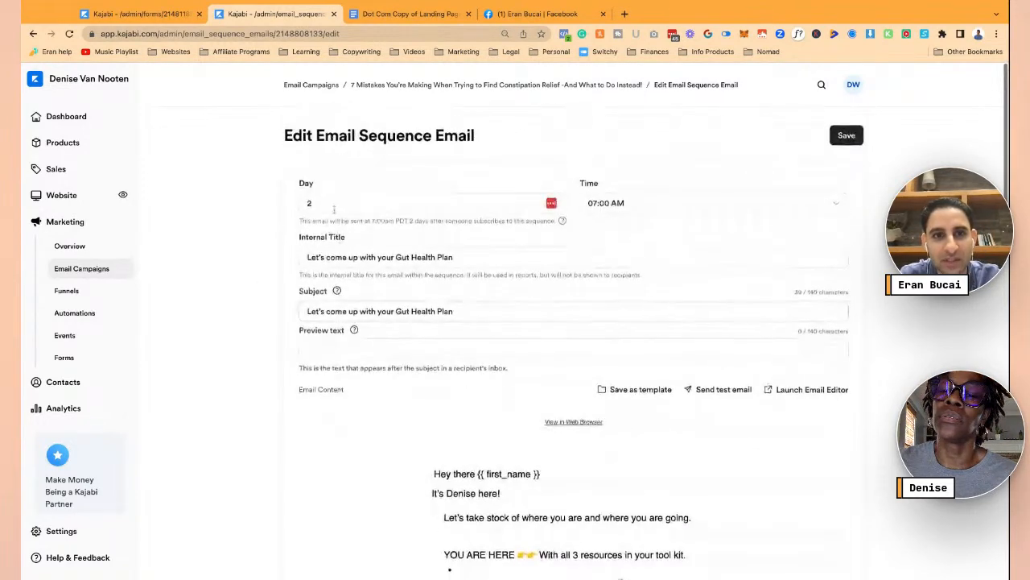
left_click(406, 85)
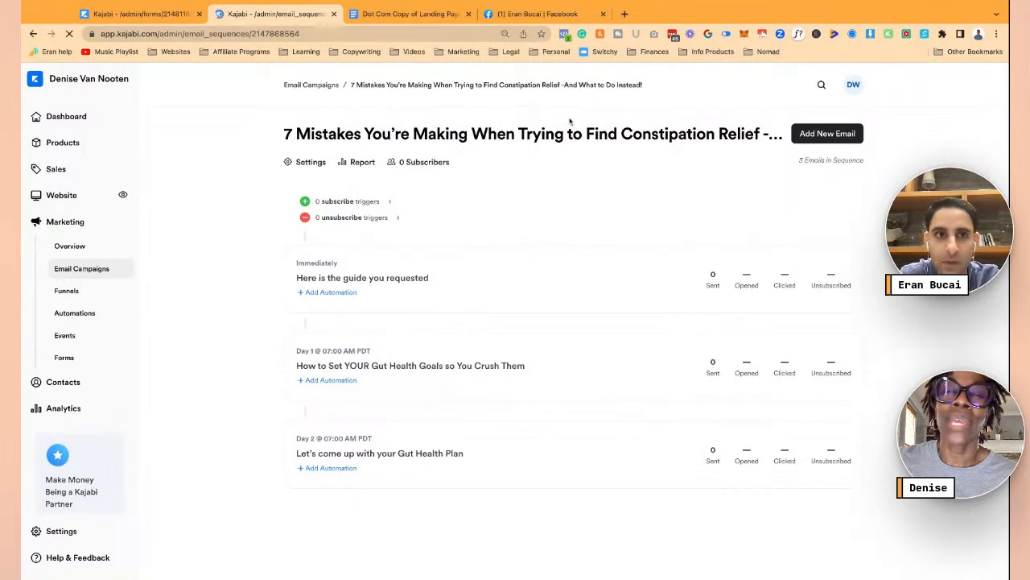
- Check the Email #3 copy in Google Docs, then open Kajabi's Marketing > Forms list
left_click(406, 13)
scroll(459, 362, "down", 5)
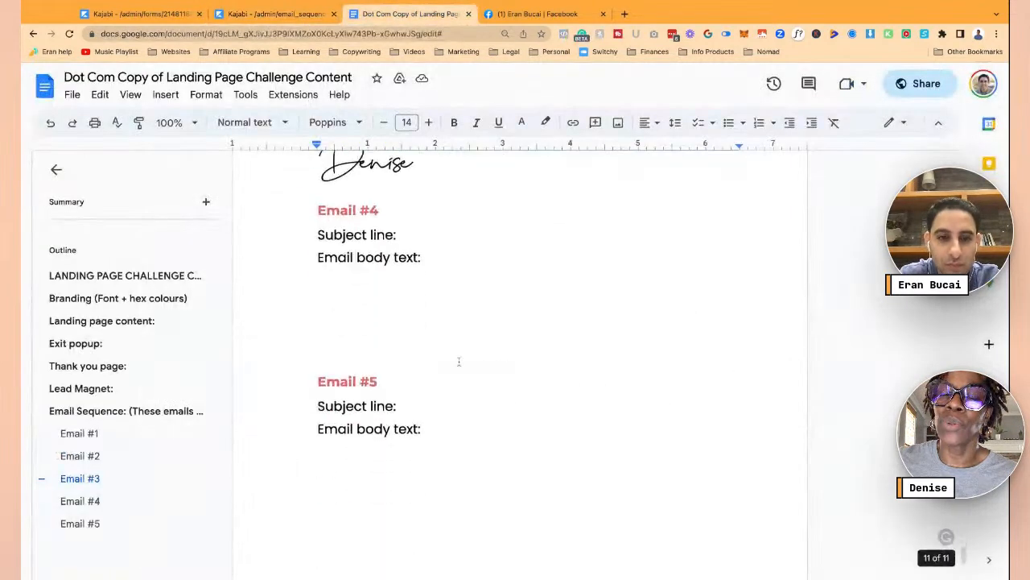
scroll(459, 361, "down", 2)
scroll(459, 362, "up", 10)
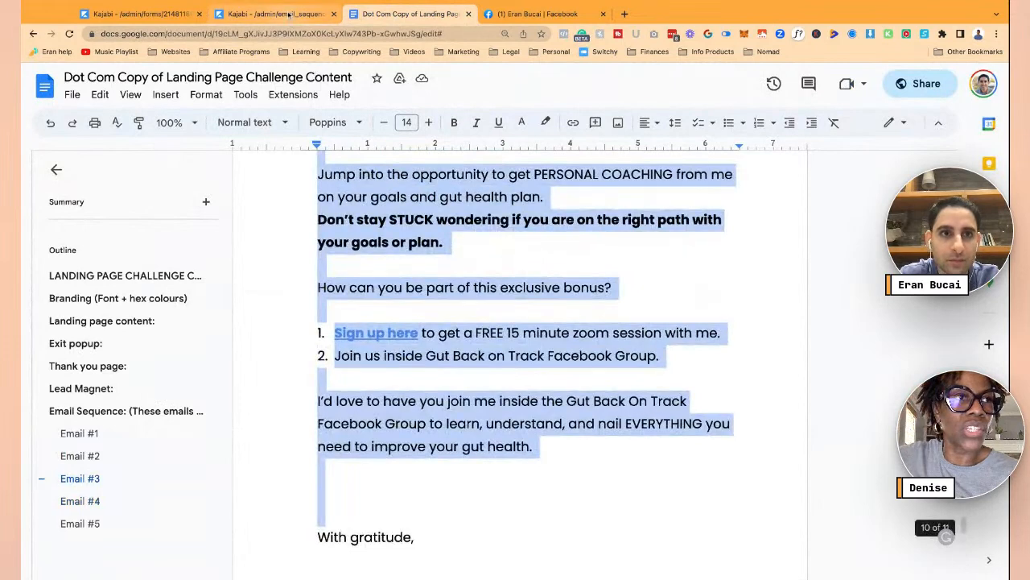
left_click(274, 14)
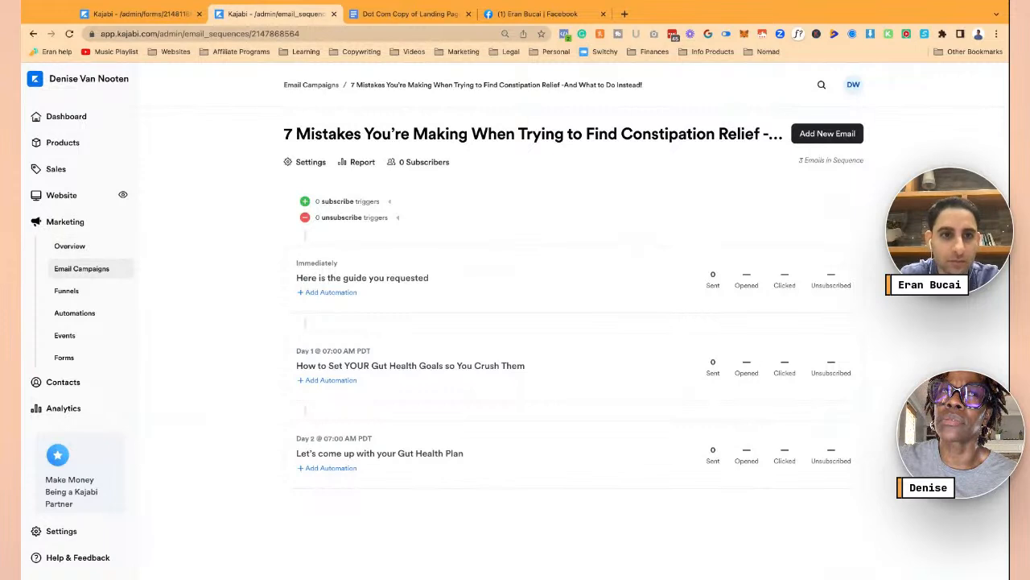
left_click(65, 356)
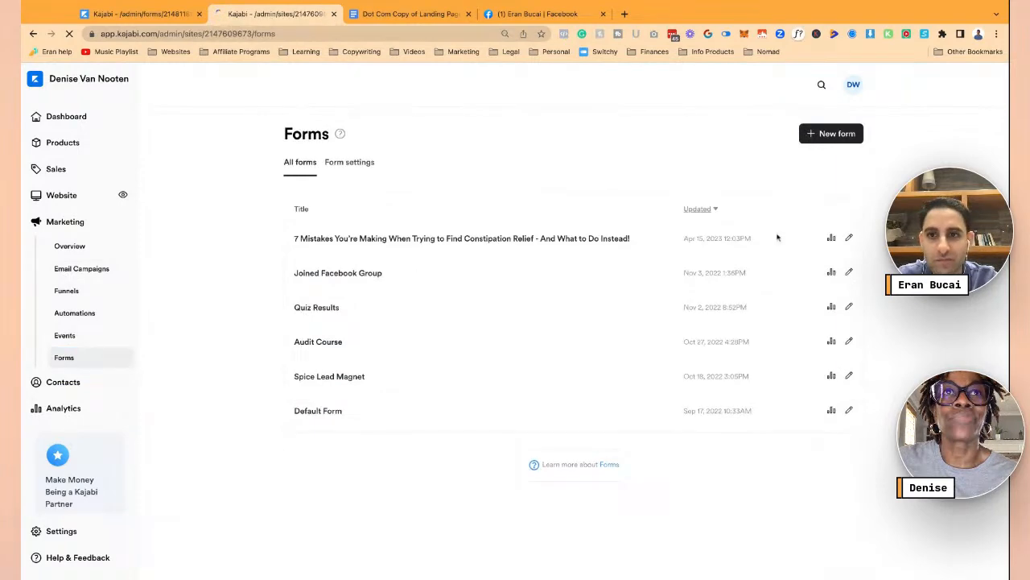
- Add an automation subscribing submitters of the Constipation Relief form to the 7 Mistakes email sequence
left_click(849, 238)
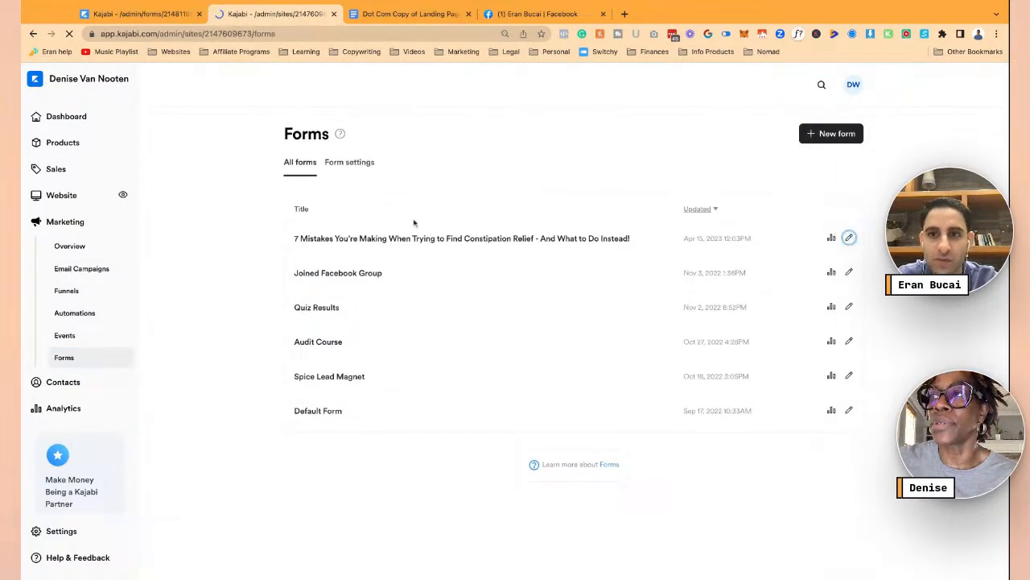
scroll(452, 410, "down", 2)
scroll(452, 410, "down", 2)
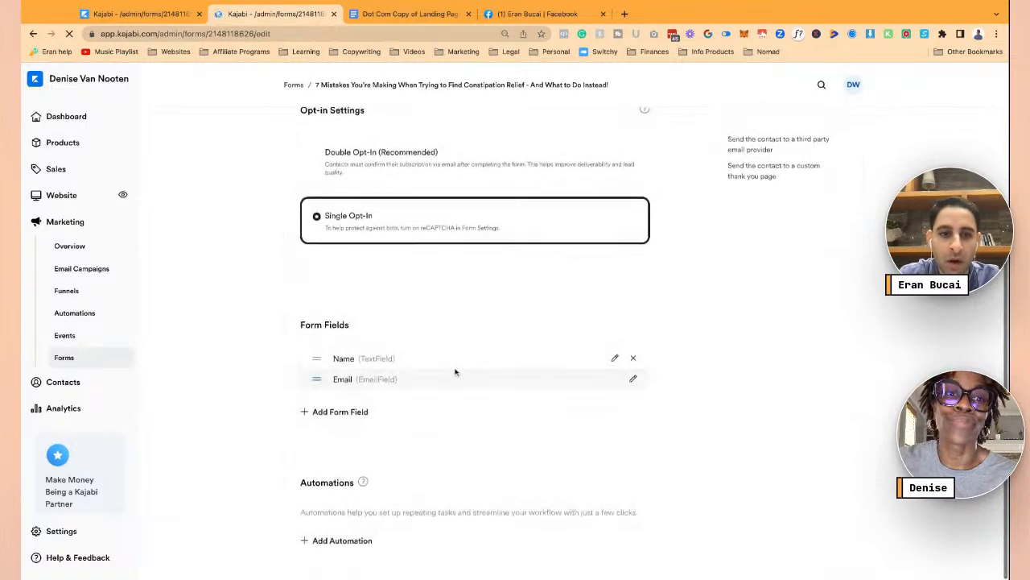
left_click(340, 541)
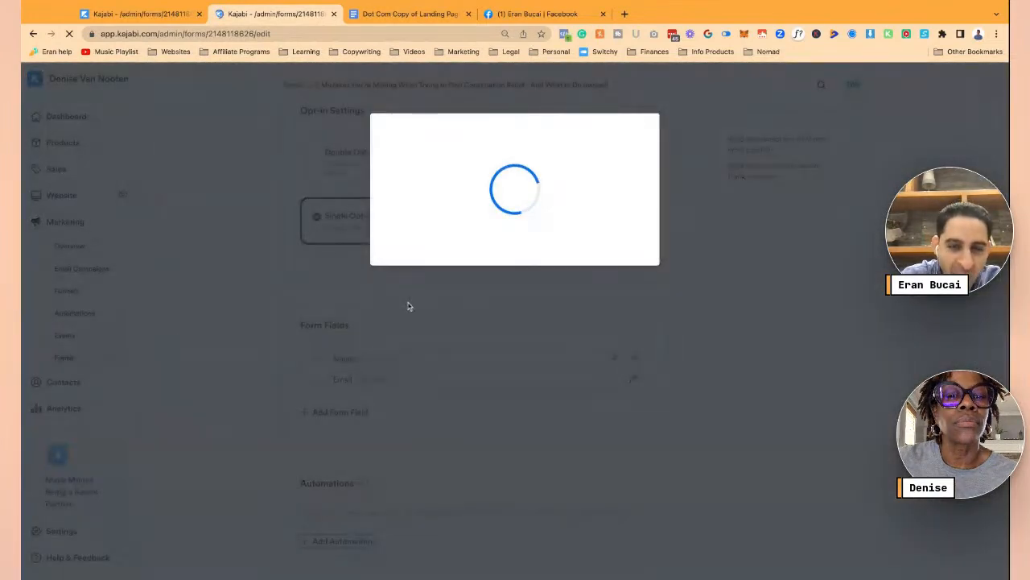
left_click(497, 272)
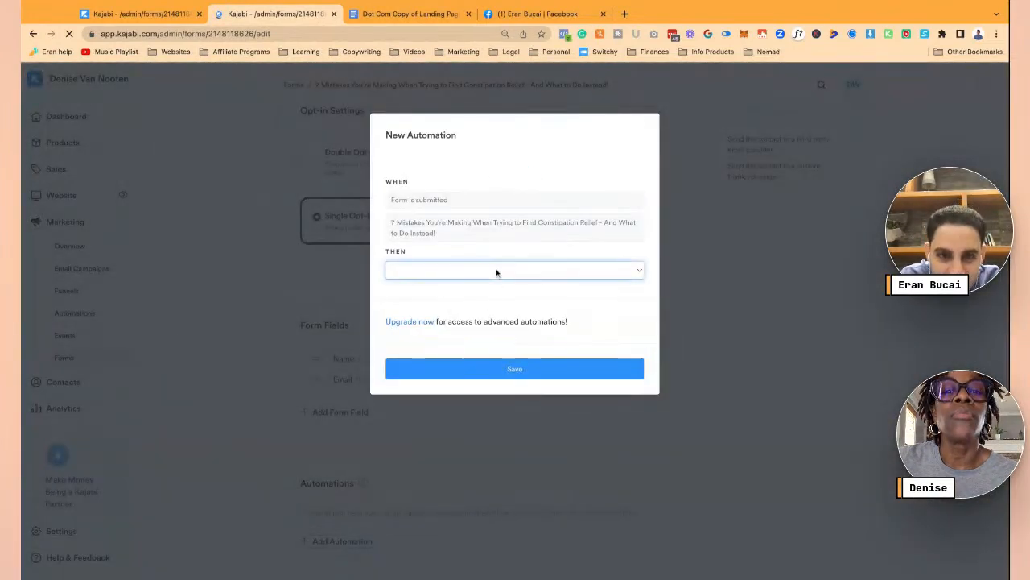
left_click(493, 282)
left_click(487, 294)
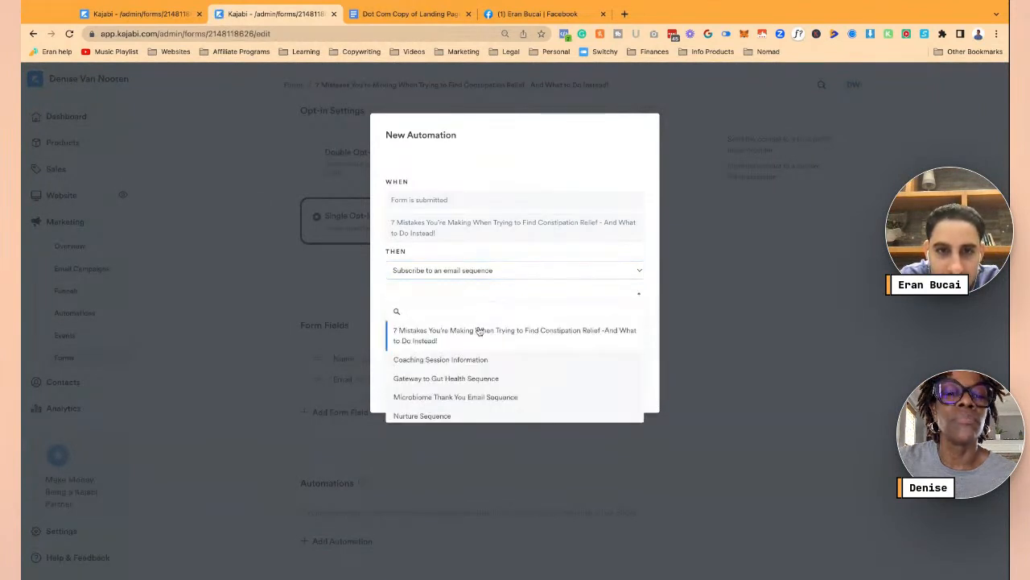
left_click(478, 331)
left_click(516, 387)
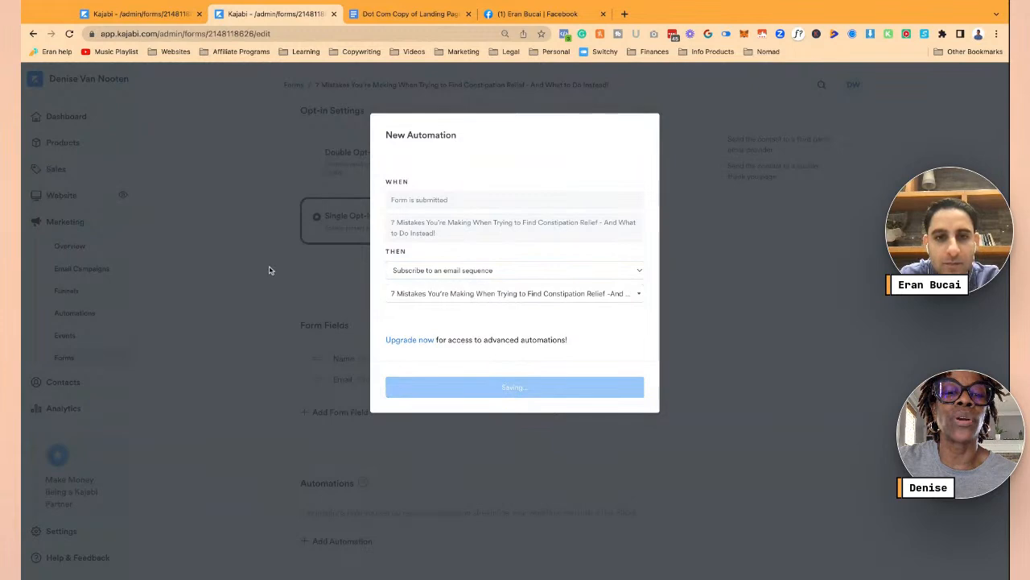
- Save the updated '7 Mistakes…Constipation Relief' form
scroll(270, 270, "down", 2)
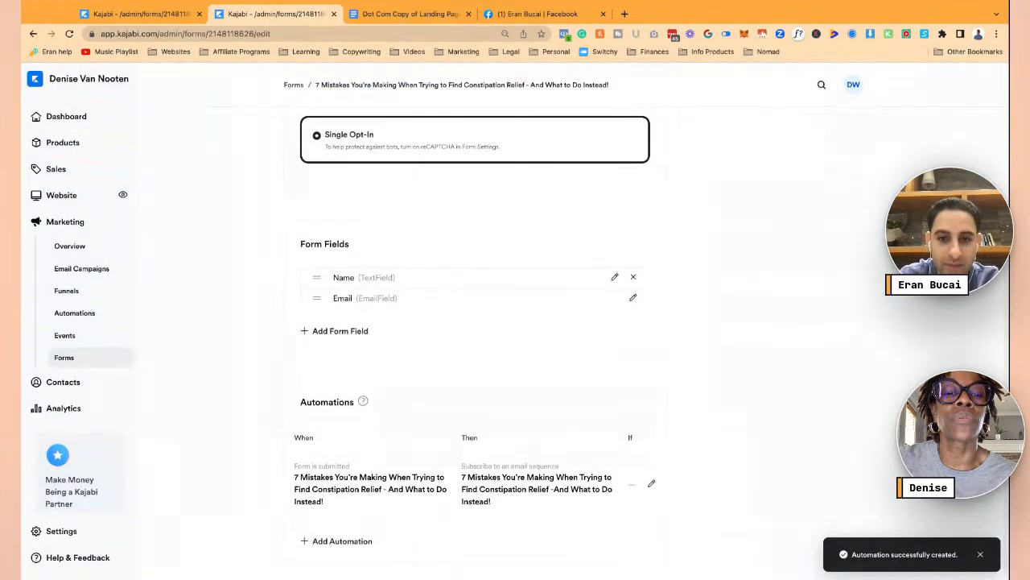
scroll(847, 133, "up", 4)
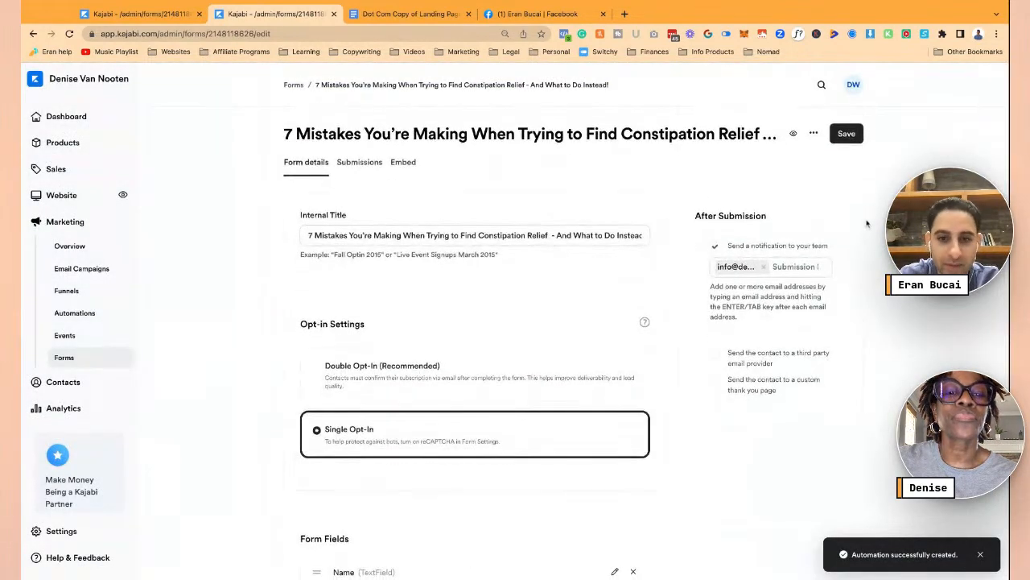
left_click(846, 135)
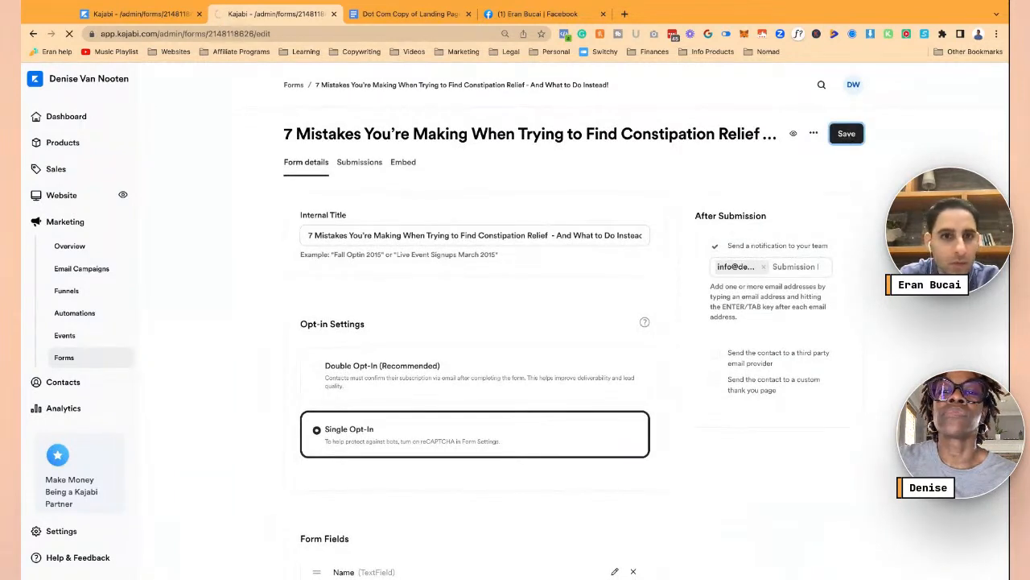
left_click(372, 20)
- Review the Exit popup guide title and example wording in the Google Doc, then return to Kajabi
scroll(405, 318, "down", 10)
scroll(404, 318, "up", 15)
scroll(519, 362, "up", 6)
scroll(519, 363, "up", 10)
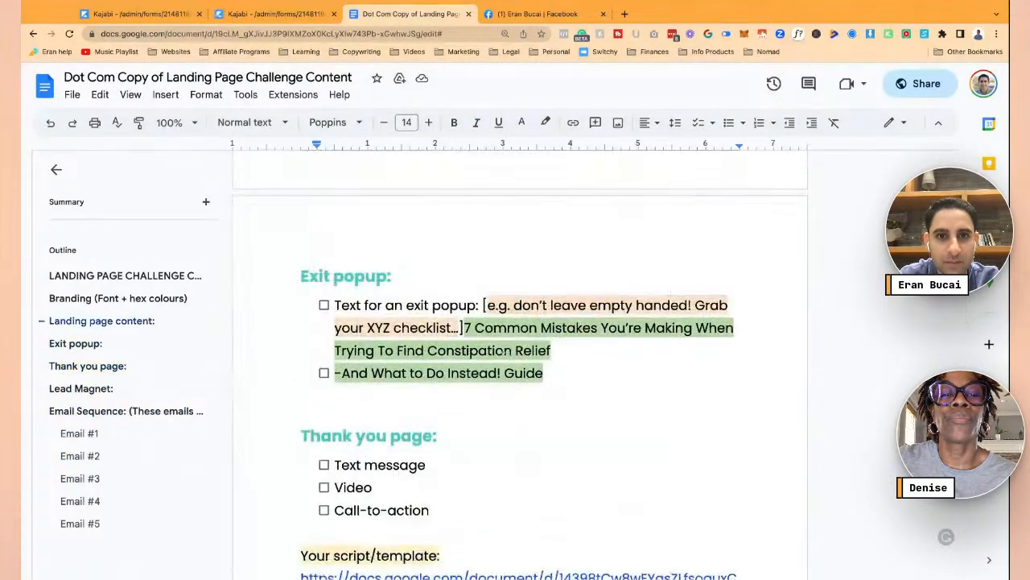
left_click_drag(465, 329, 544, 373)
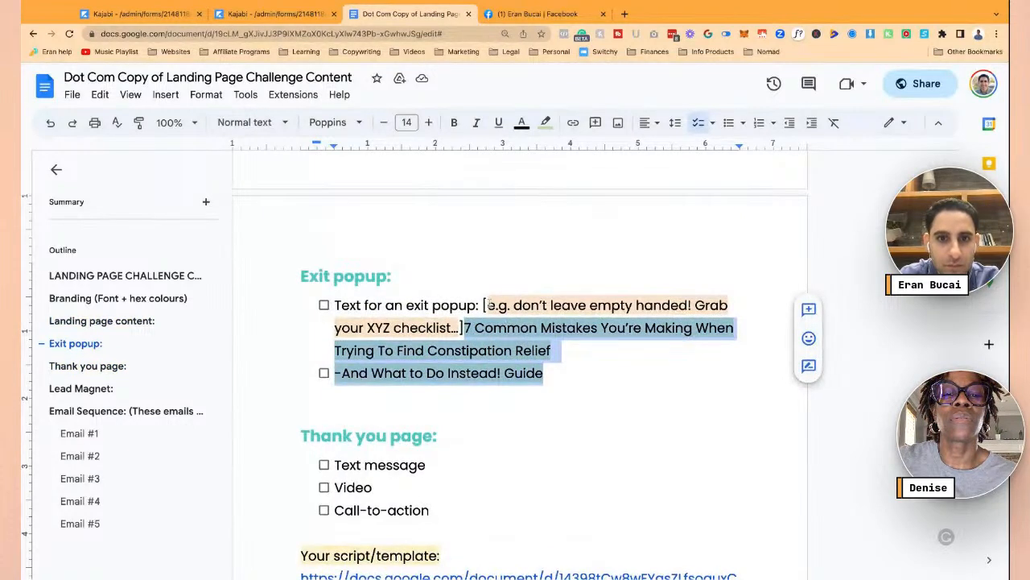
left_click(487, 305)
left_click_drag(484, 305, 664, 305)
left_click(484, 305)
left_click(636, 305)
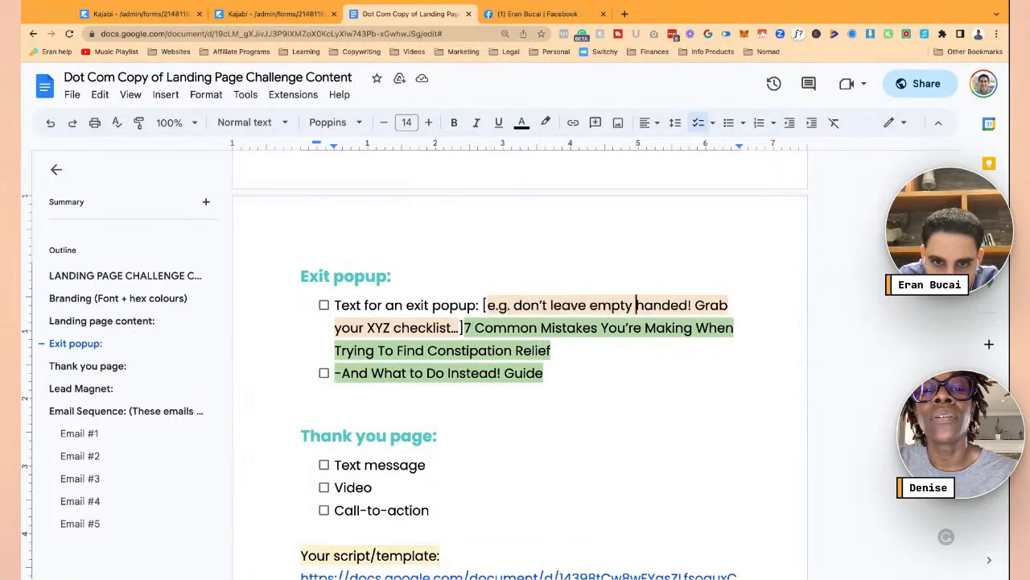
left_click_drag(466, 328, 552, 351)
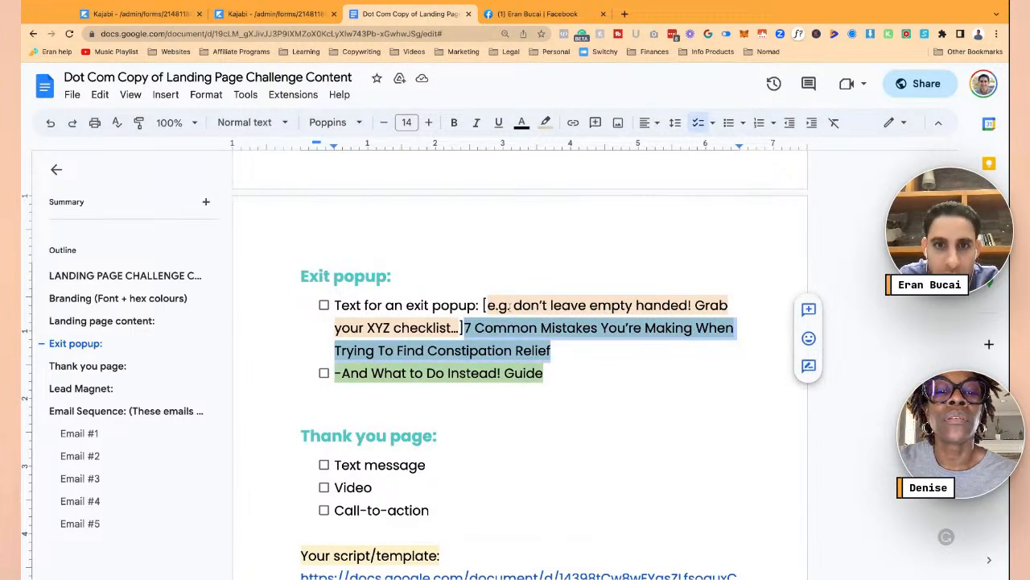
left_click(512, 305)
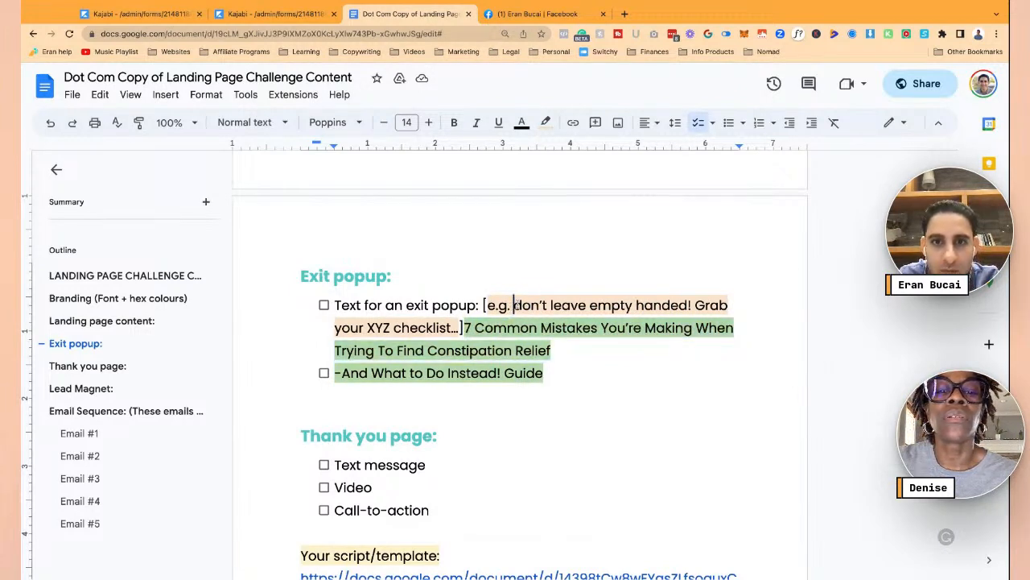
left_click_drag(514, 305, 691, 305)
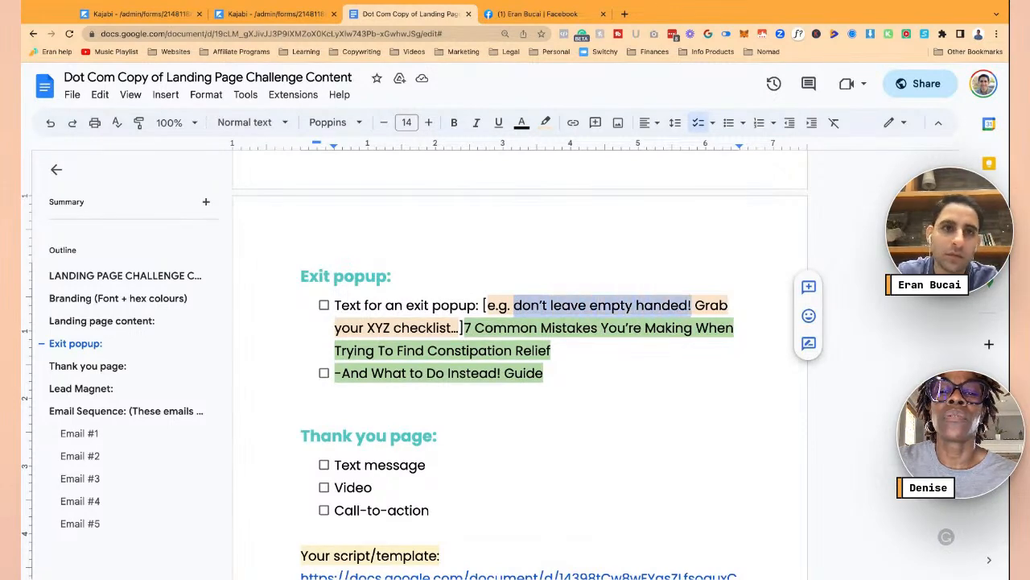
left_click(277, 14)
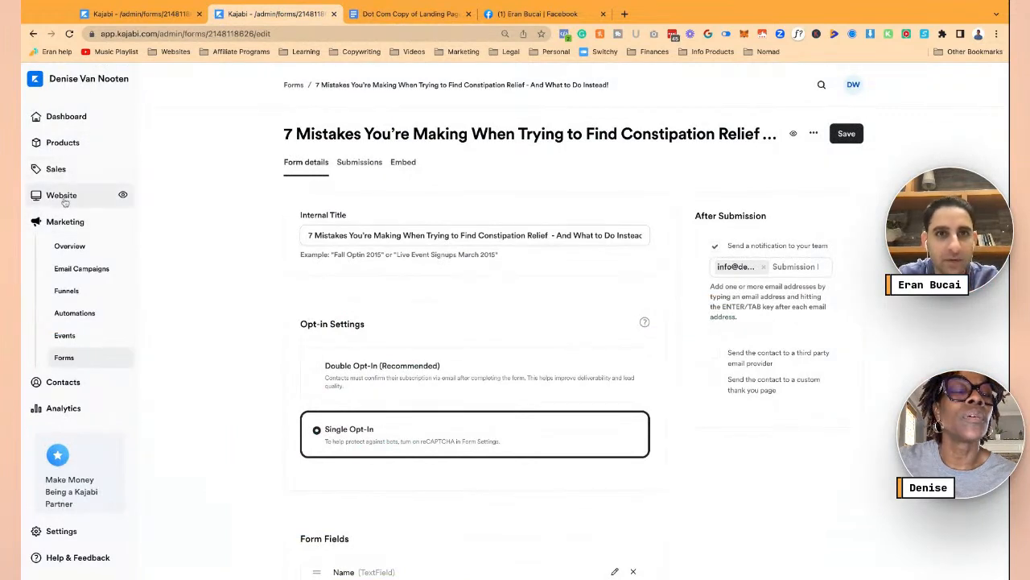
- In the other Kajabi tab, go to Website > Pages to list the 12 landing pages
left_click(140, 15)
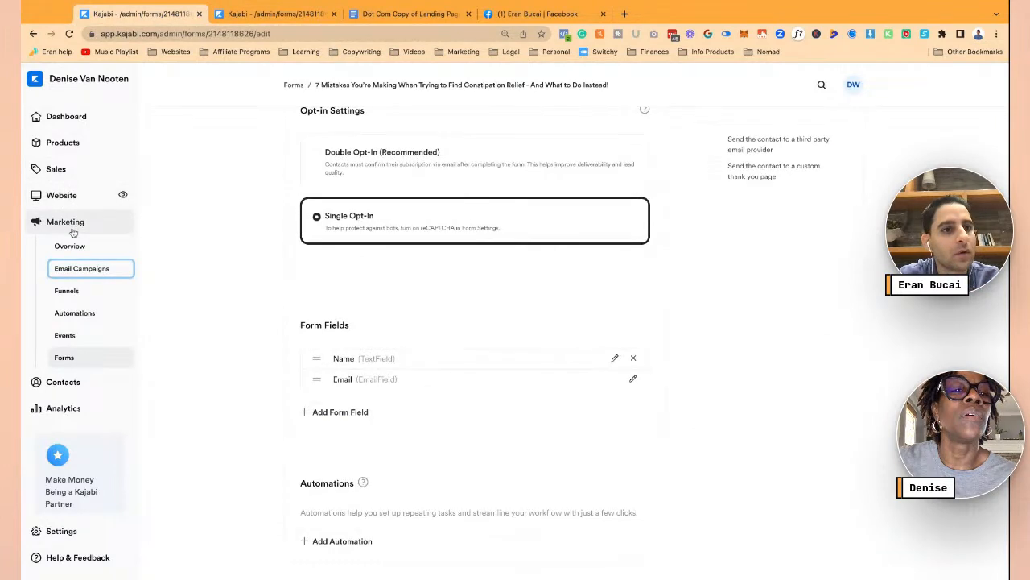
left_click(72, 203)
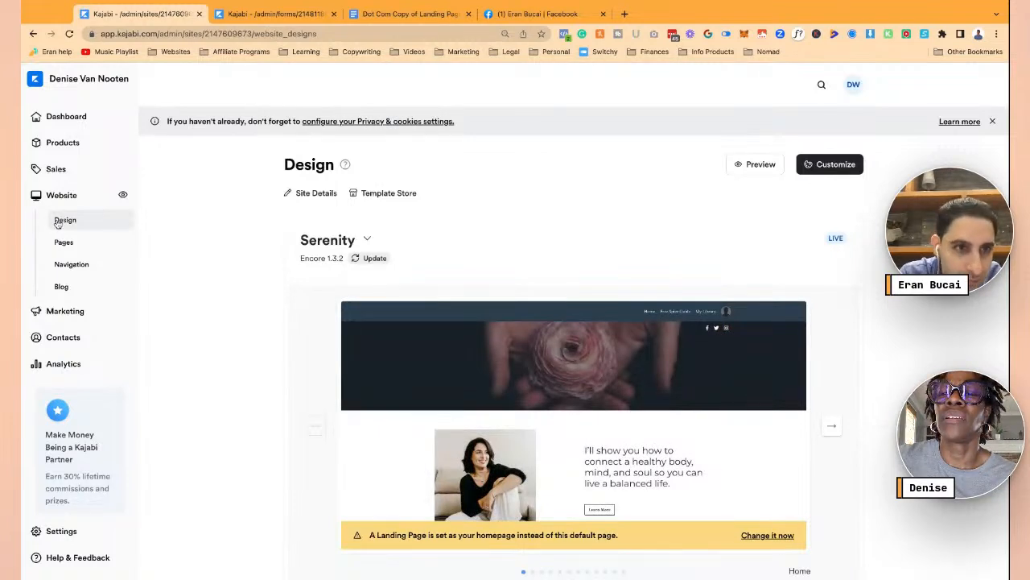
left_click(72, 241)
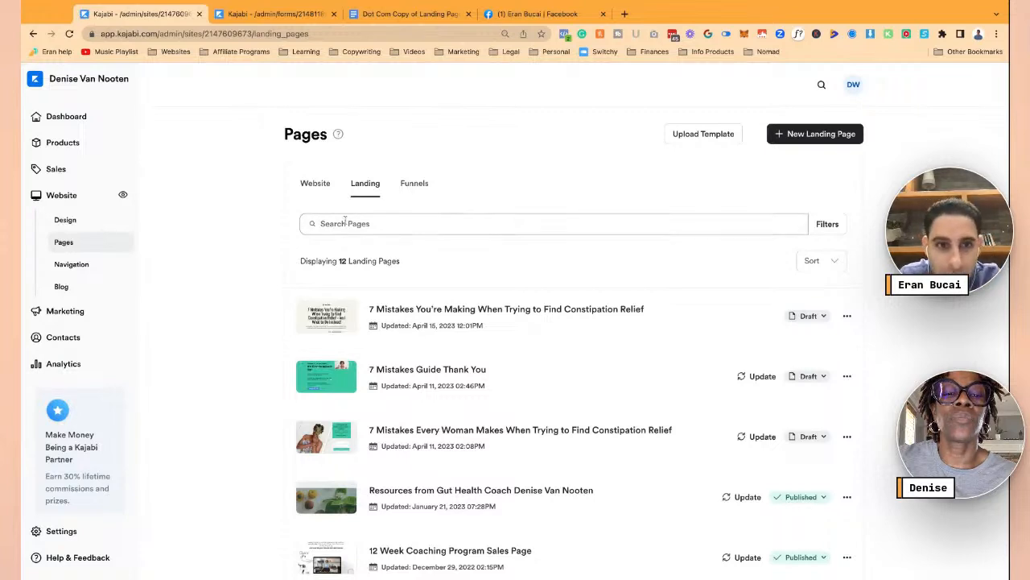
- Browse all Thank you landing page templates, then go back to Website > Pages without creating one
left_click(783, 141)
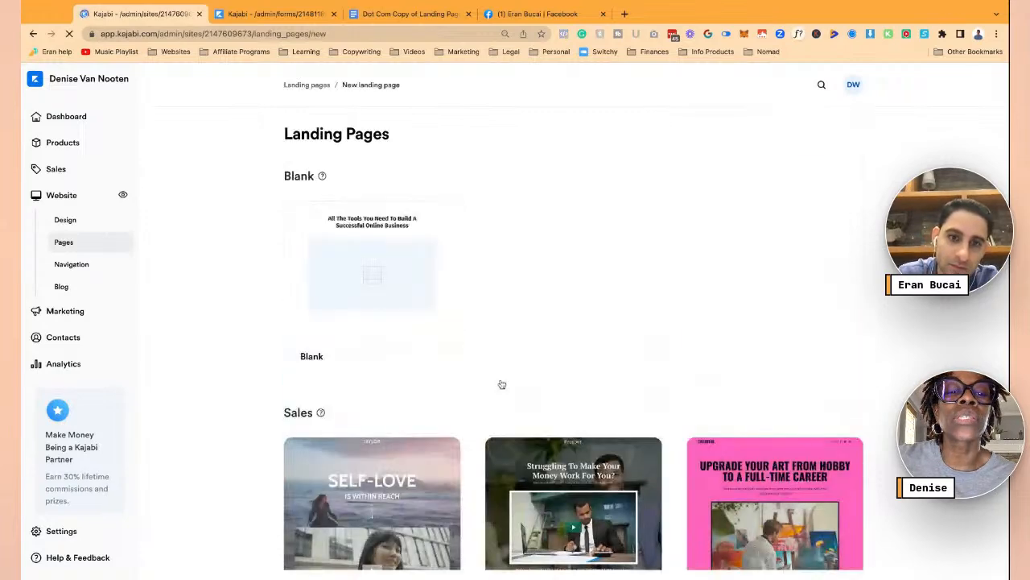
scroll(501, 384, "down", 2)
scroll(500, 384, "down", 11)
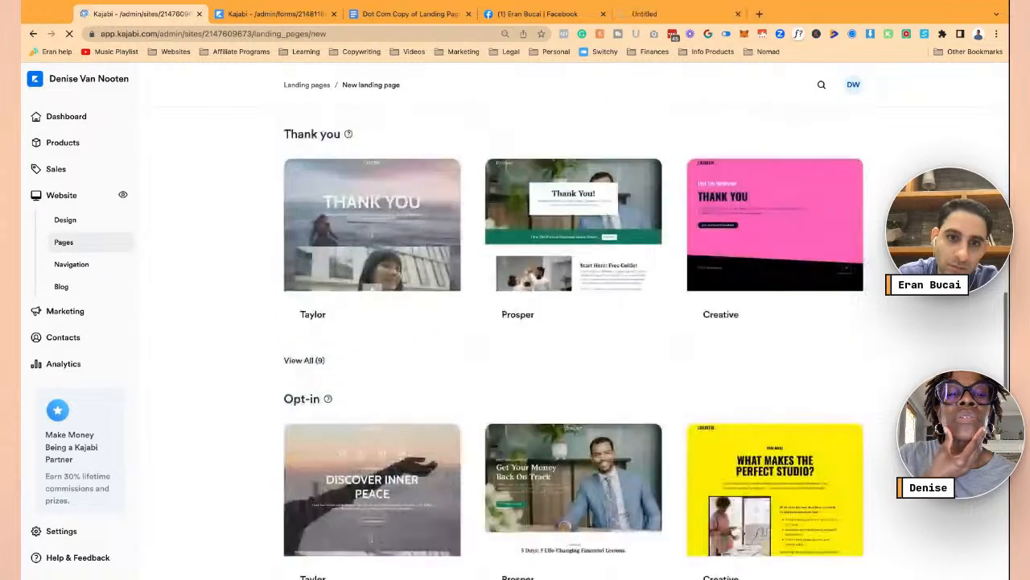
left_click(314, 360)
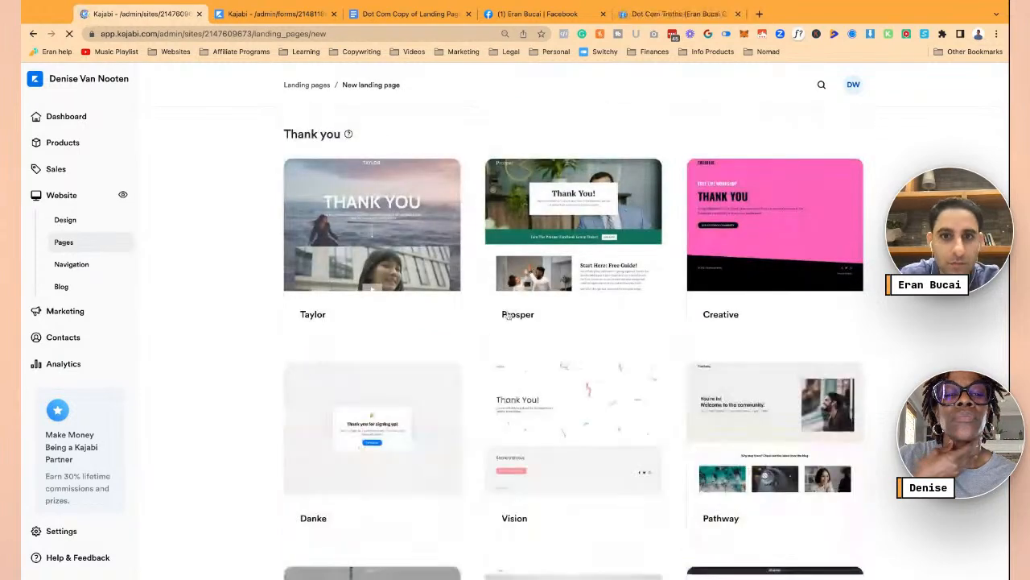
scroll(473, 356, "down", 4)
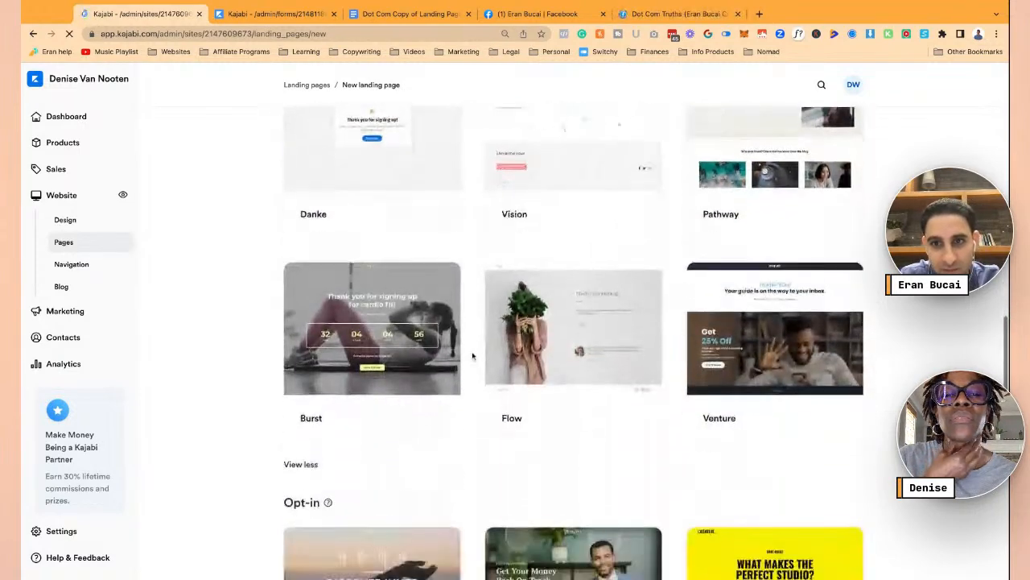
scroll(472, 356, "down", 1)
scroll(573, 347, "down", 2)
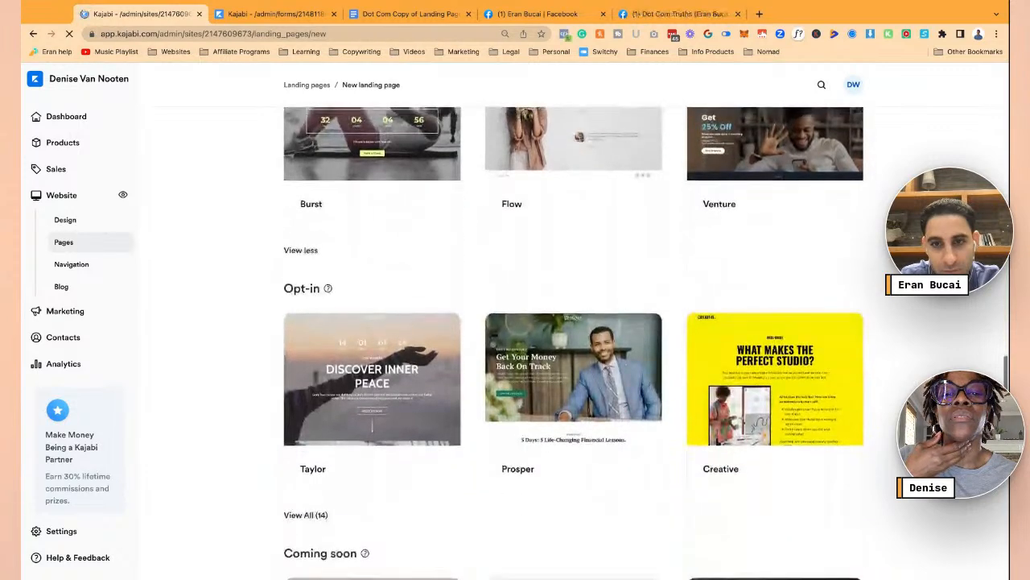
scroll(573, 346, "up", 4)
scroll(372, 274, "up", 12)
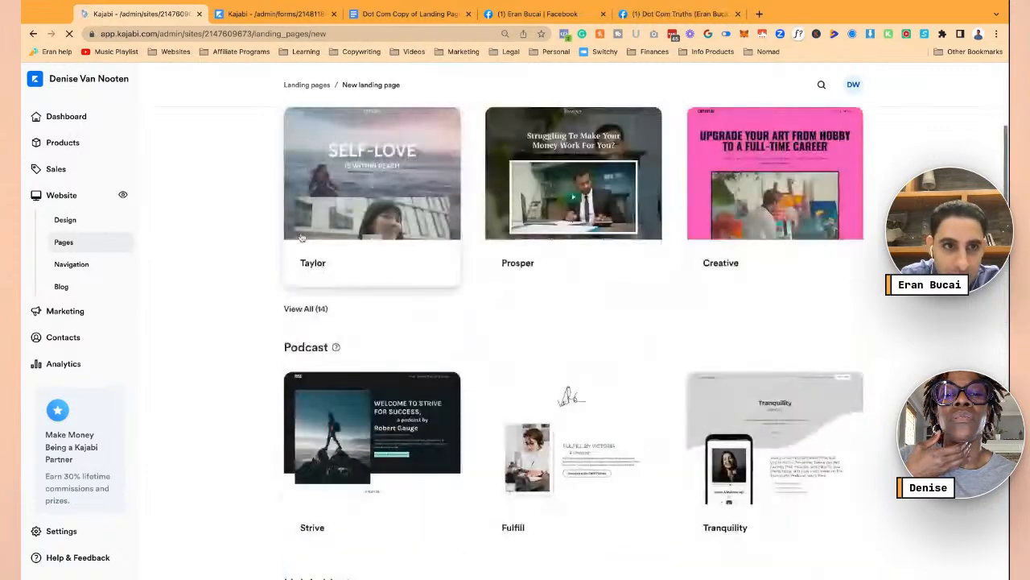
left_click(75, 241)
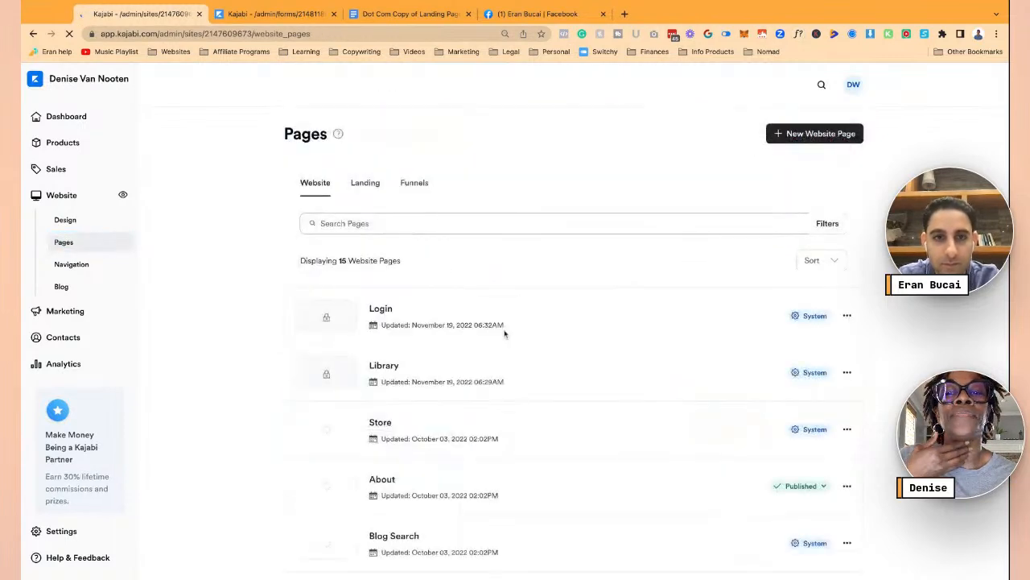
- Duplicate the 7 Mistakes Guide Thank You landing page and set the copy to Draft
left_click(365, 187)
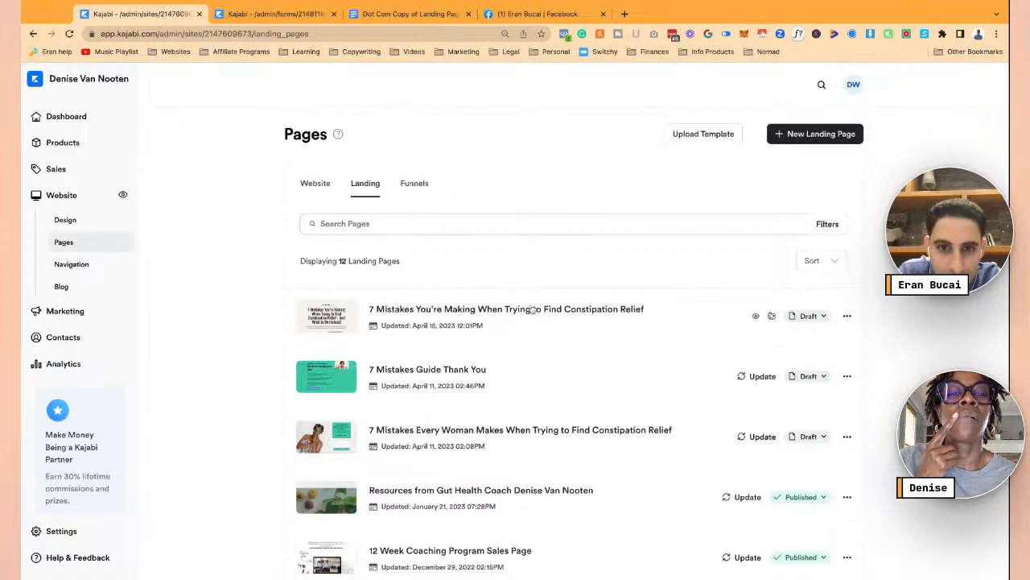
scroll(668, 355, "down", 1)
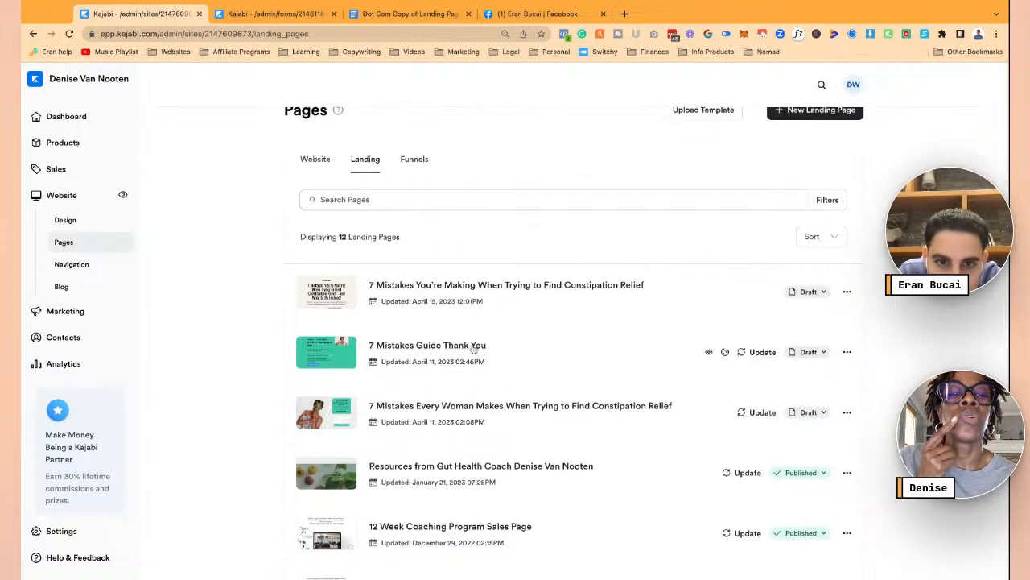
left_click(847, 353)
left_click(772, 419)
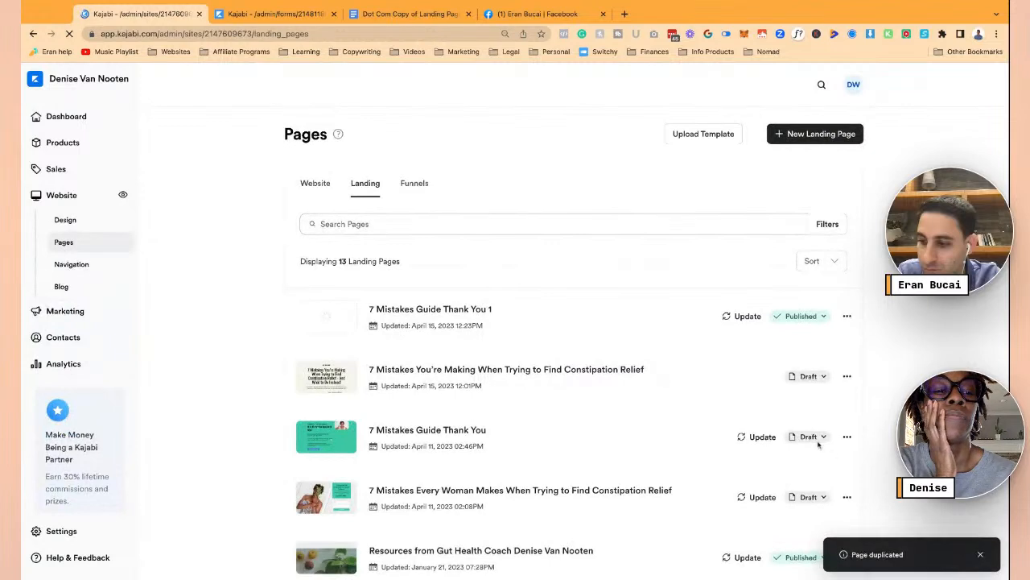
left_click(832, 315)
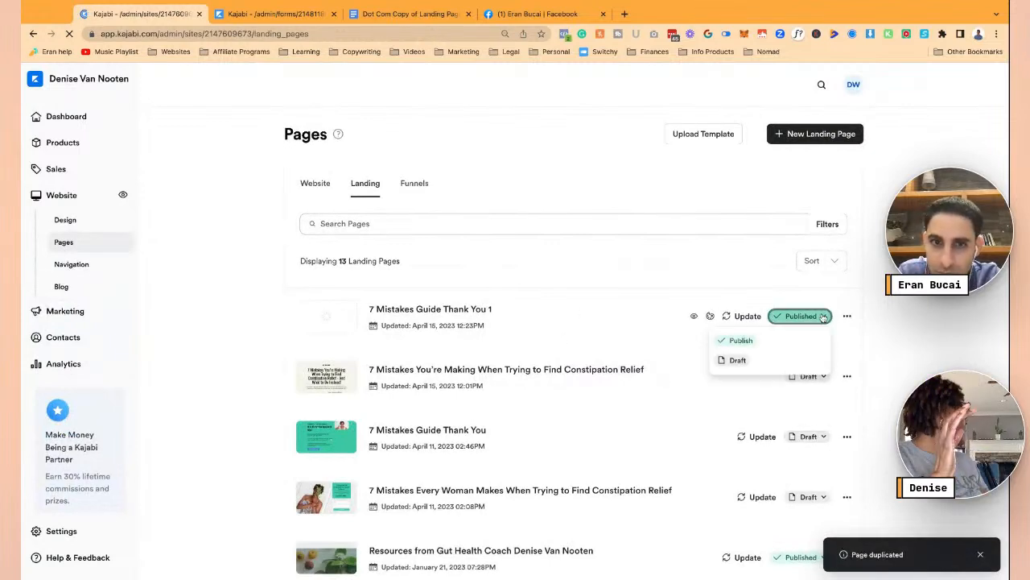
left_click(743, 364)
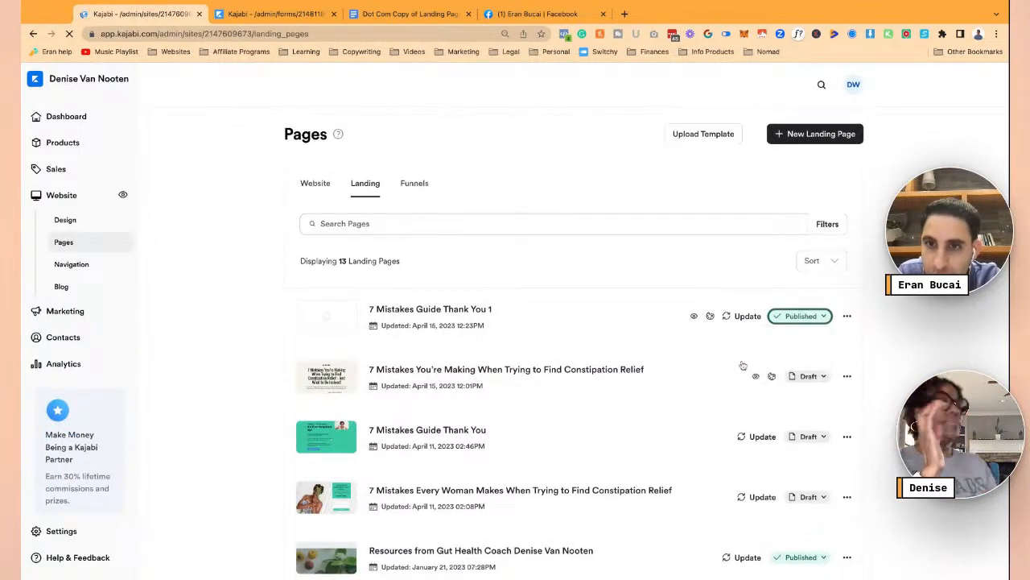
- Rename the duplicated page's title to '7 Mistakes Guide Thanks' in its details
left_click(848, 318)
left_click(776, 343)
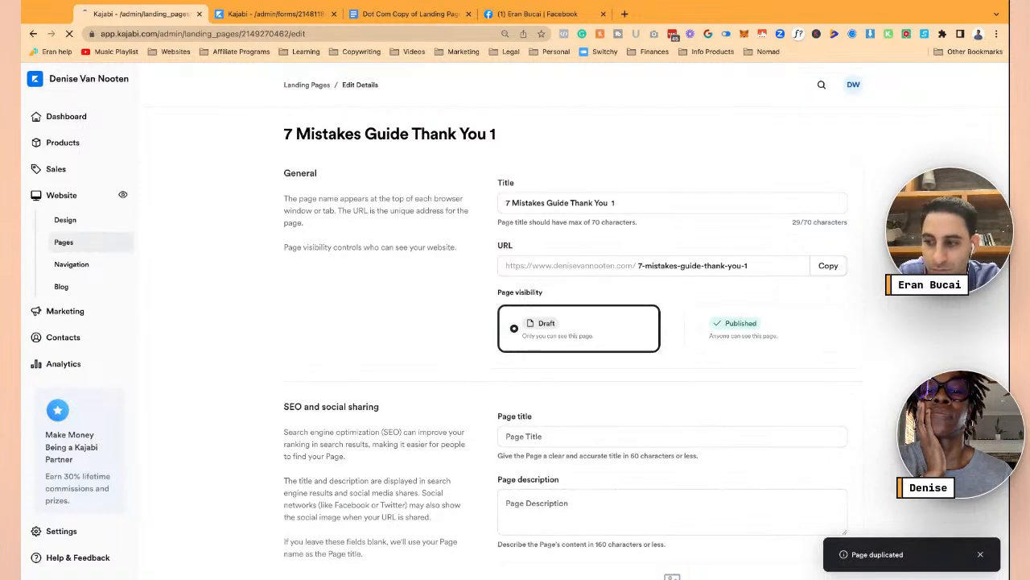
triple_click(649, 207)
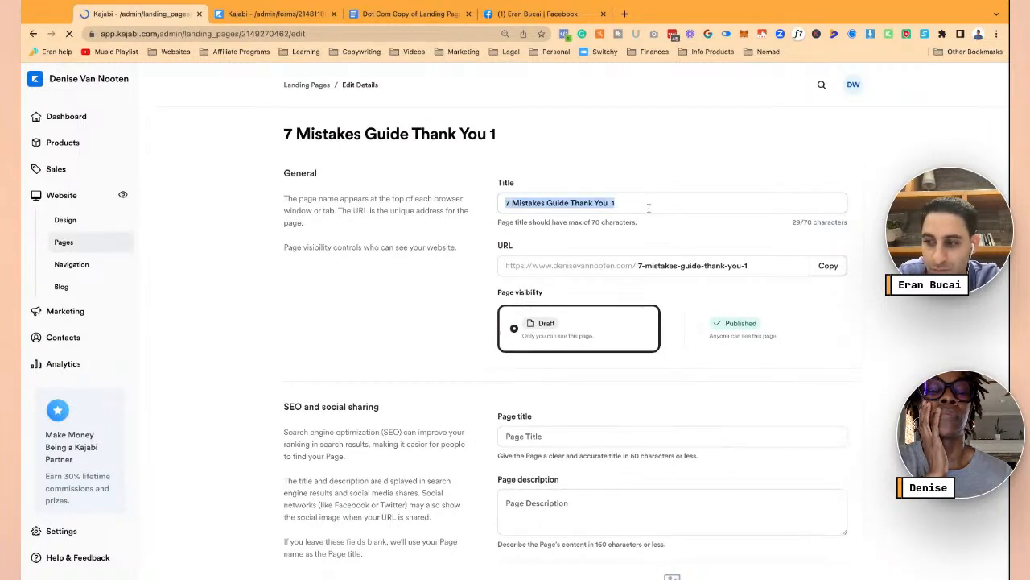
left_click(274, 13)
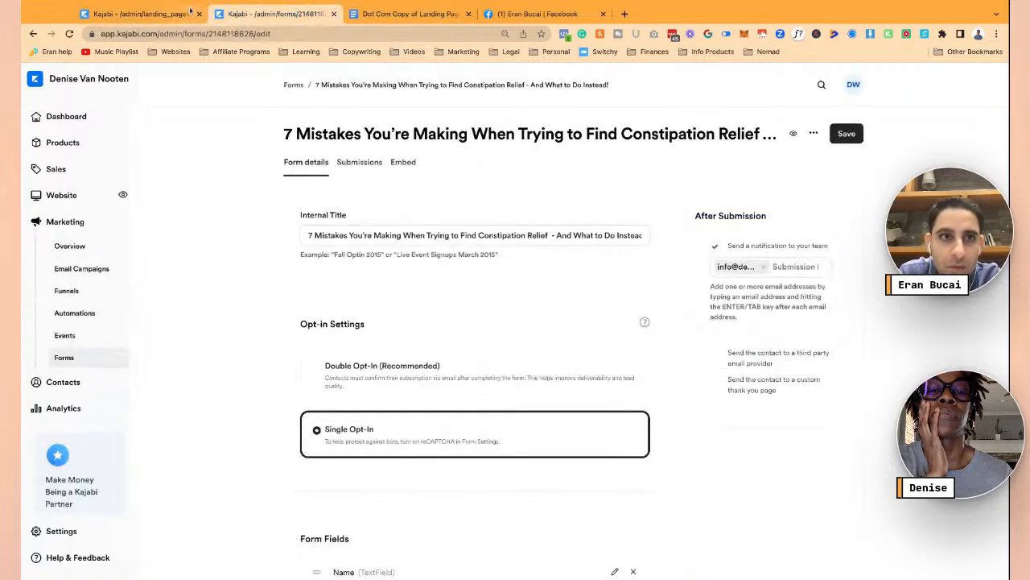
left_click(137, 14)
left_click(614, 203)
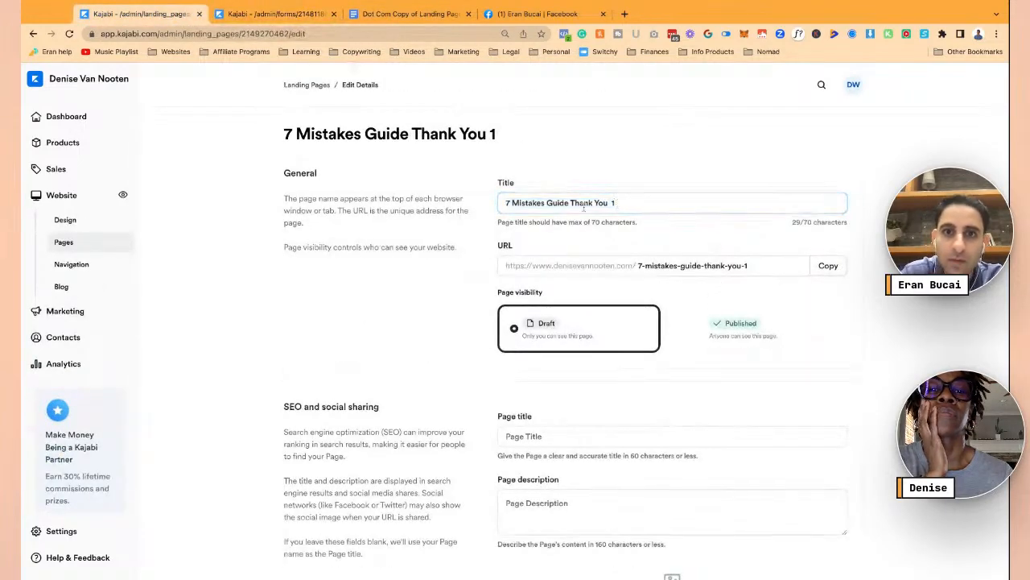
left_click_drag(570, 203, 632, 210)
left_click(628, 203)
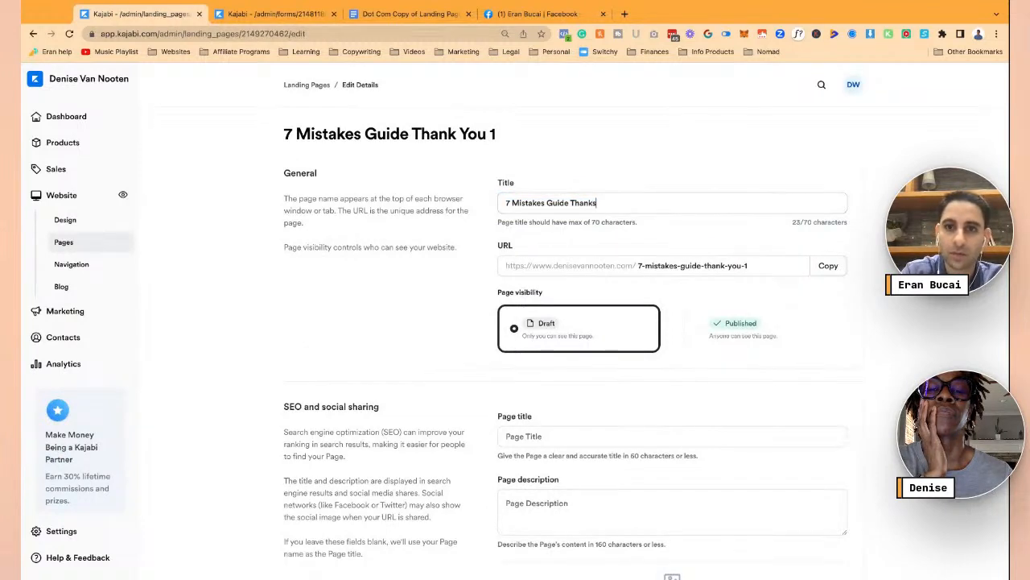
- Change the URL slug to '7-mistakes-guide-thank-you-page'
left_click(755, 267)
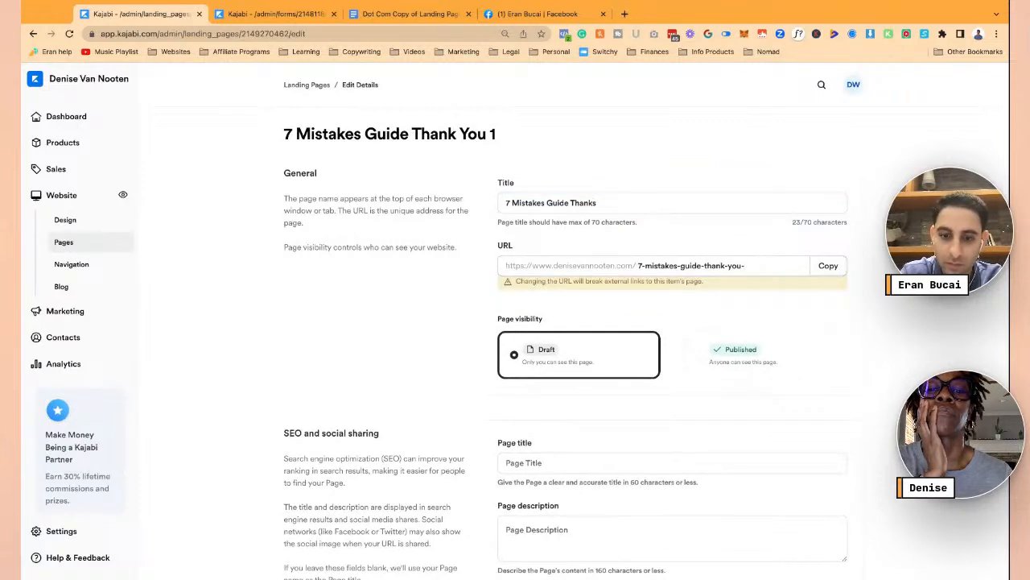
type("page")
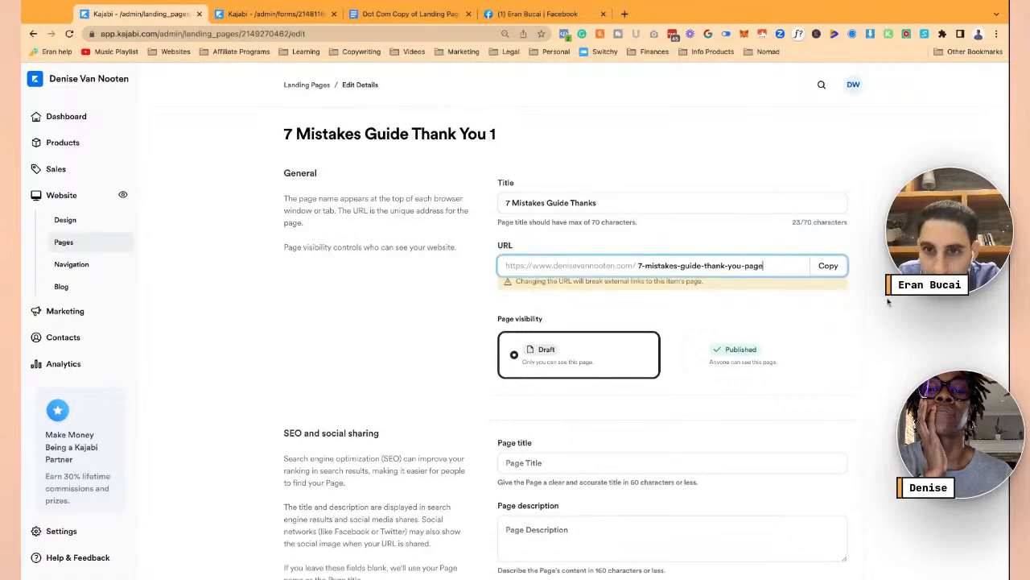
left_click(871, 302)
scroll(856, 345, "down", 3)
scroll(644, 201, "up", 3)
- Check the Headline text in the landing page copy document, then return to the page details
left_click(399, 14)
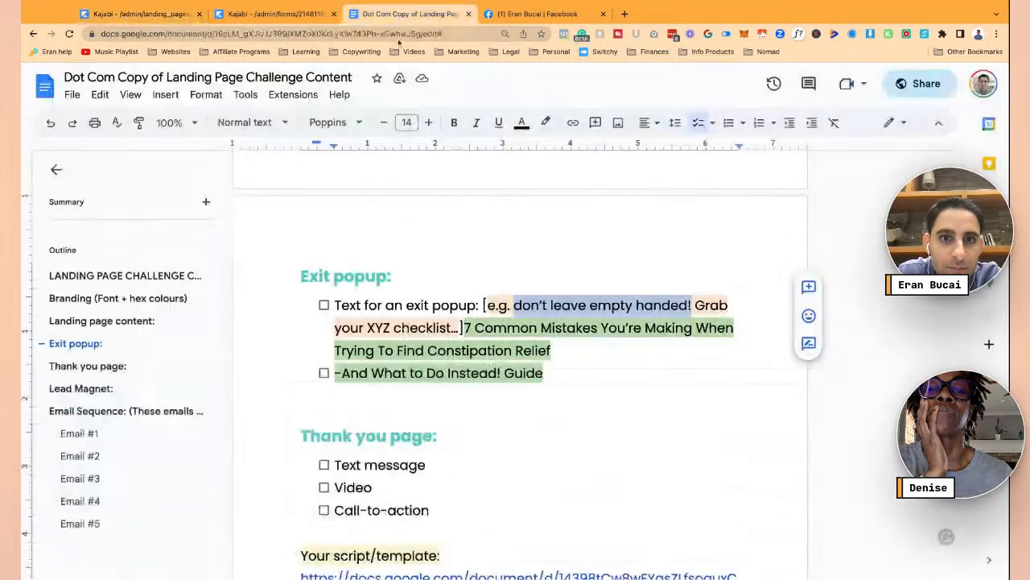
scroll(536, 348, "down", 1)
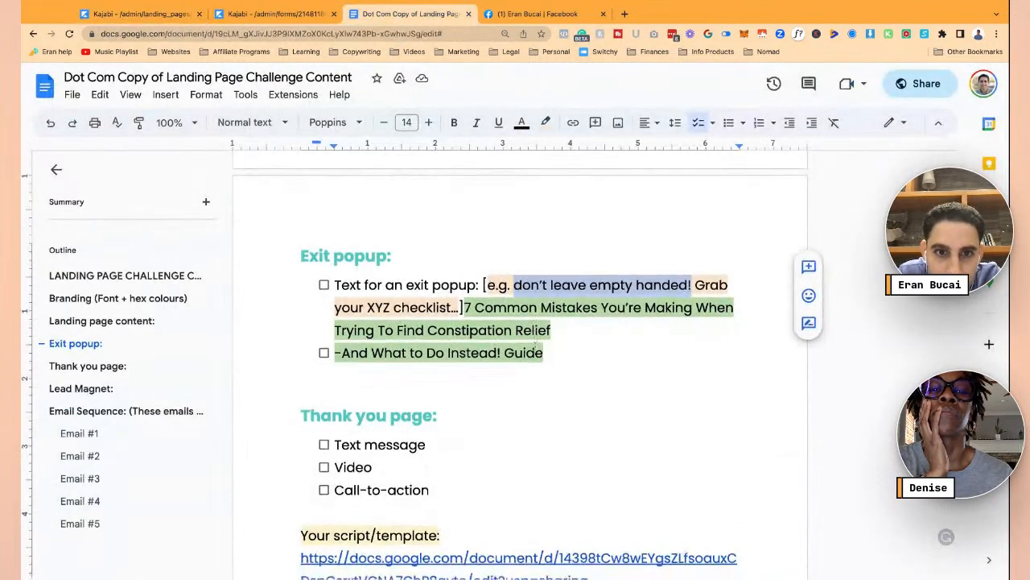
scroll(503, 342, "down", 2)
scroll(504, 342, "up", 8)
scroll(520, 362, "up", 5)
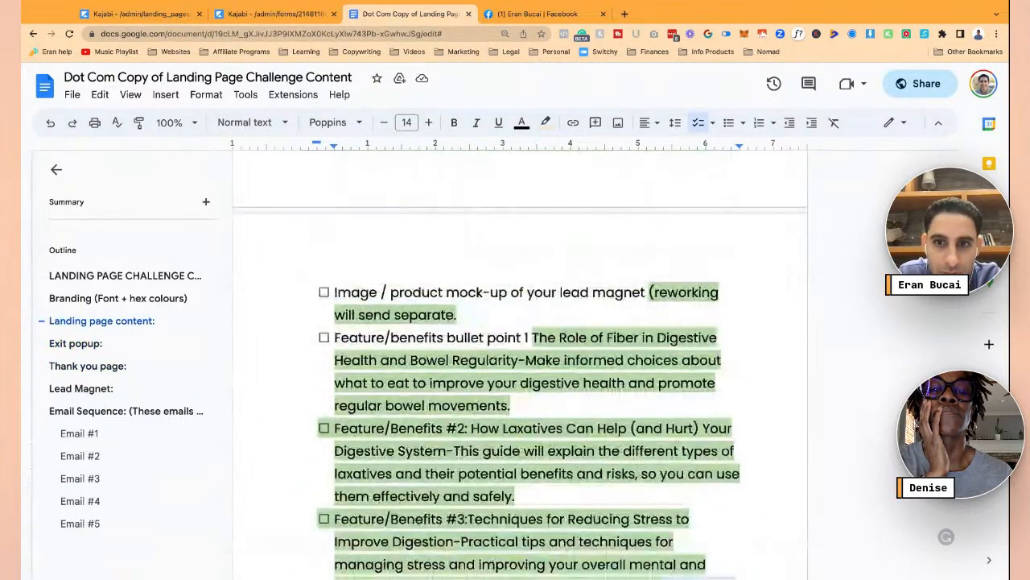
left_click(400, 378)
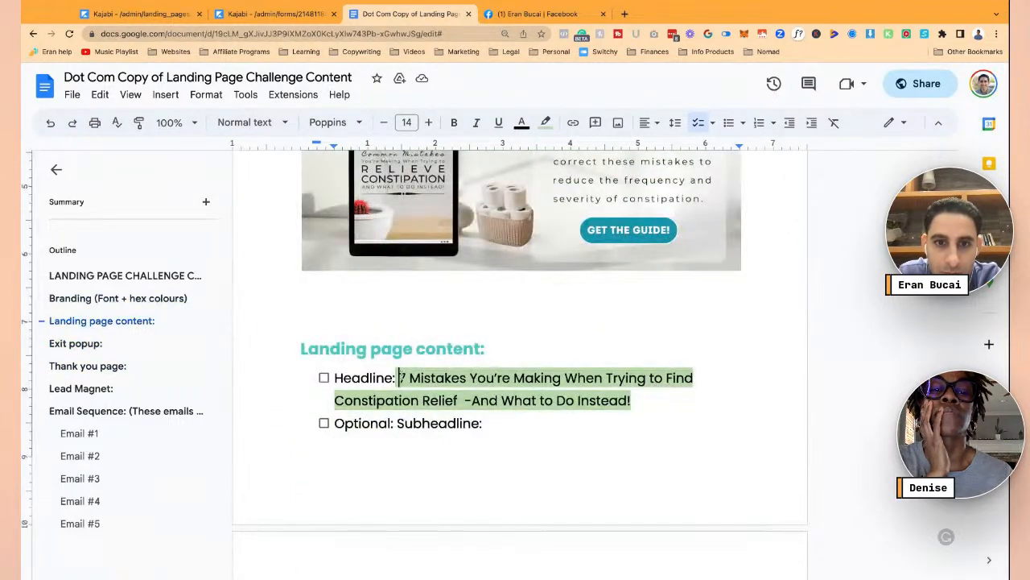
left_click_drag(400, 378, 632, 400)
left_click(259, 13)
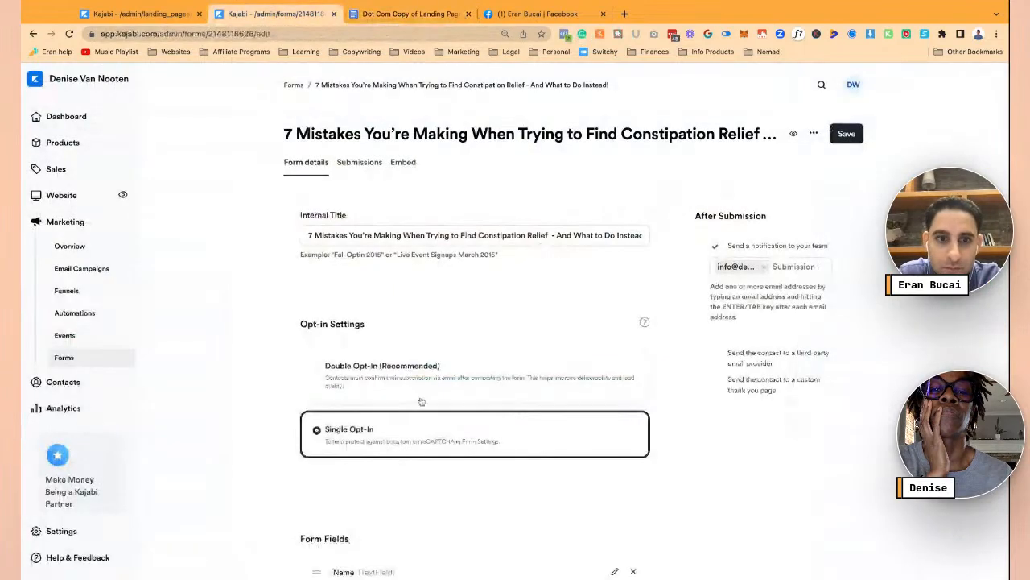
left_click(163, 16)
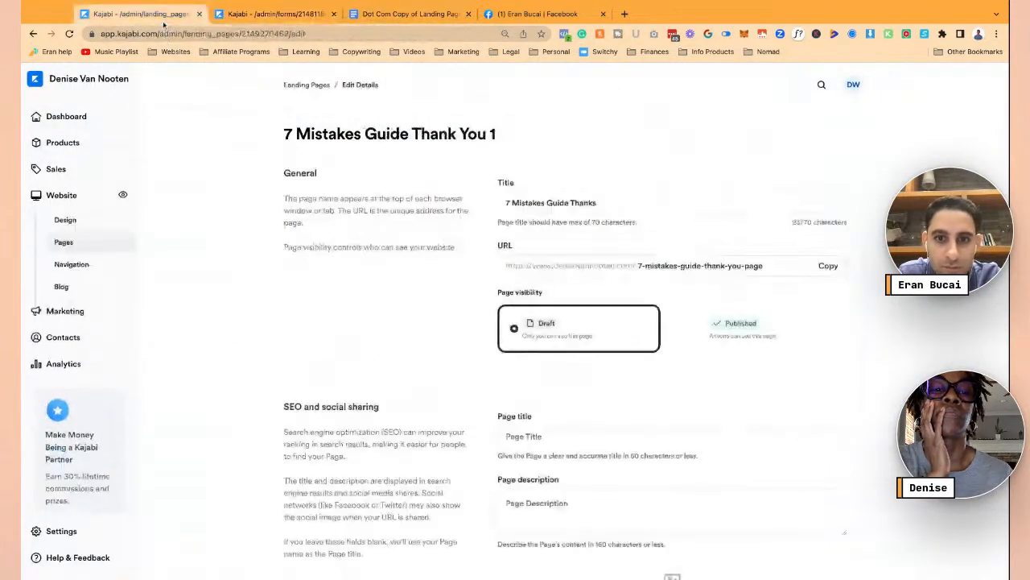
- Set the SEO page title to 'Thanks!' and save the page details
scroll(563, 362, "down", 2)
left_click(564, 346)
type("Thanks!")
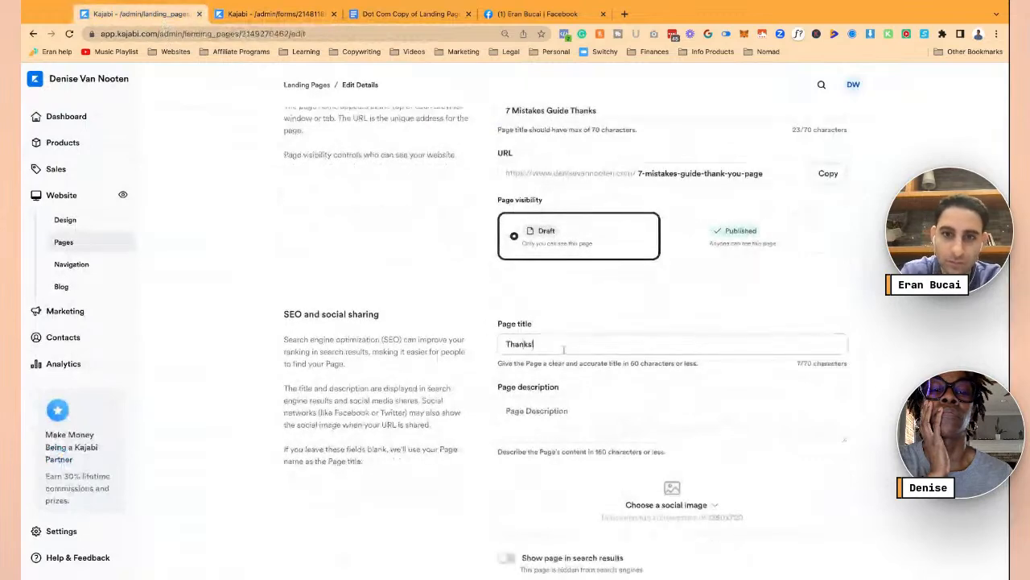
left_click(592, 419)
scroll(483, 394, "down", 2)
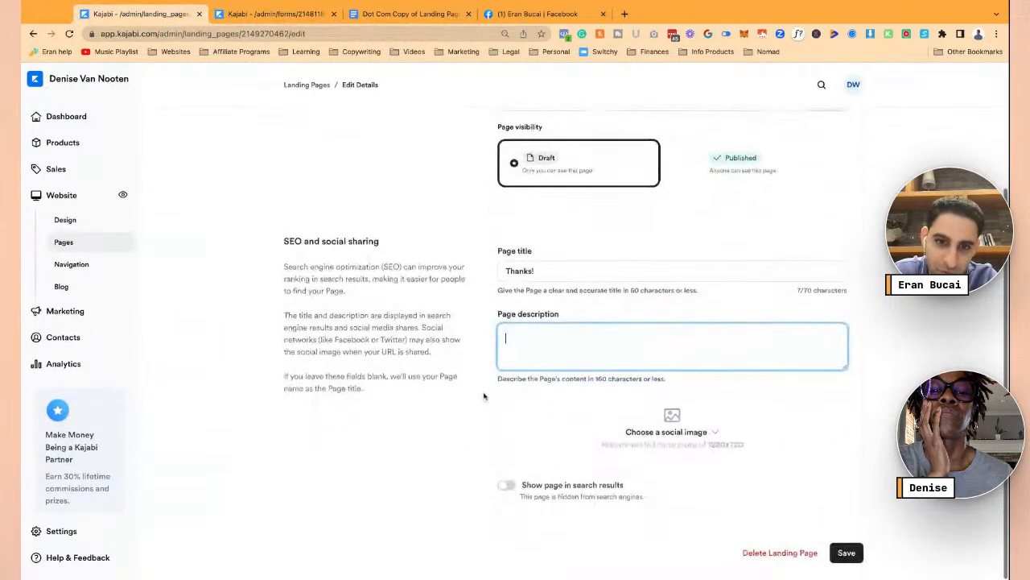
left_click(848, 555)
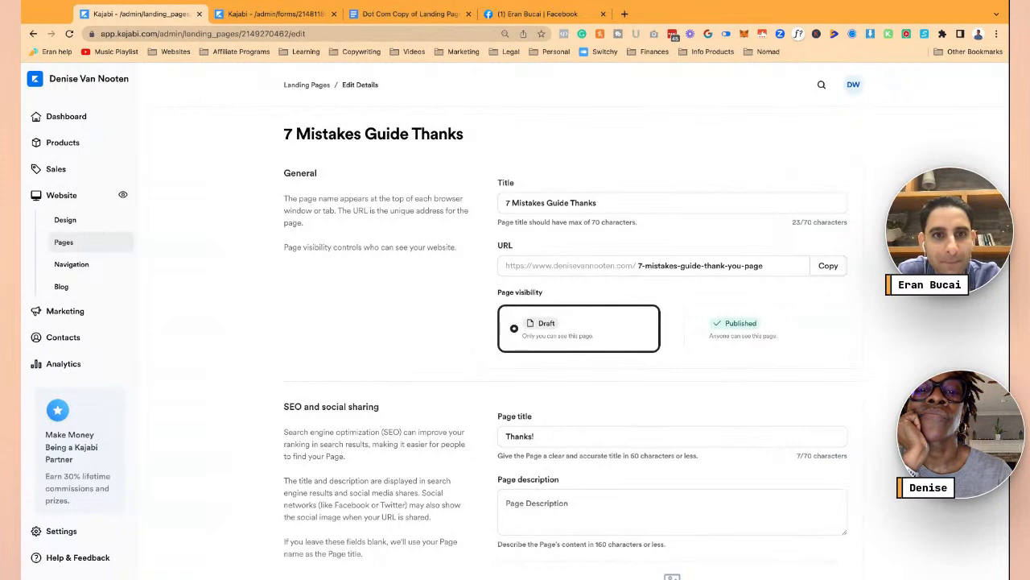
left_click(314, 87)
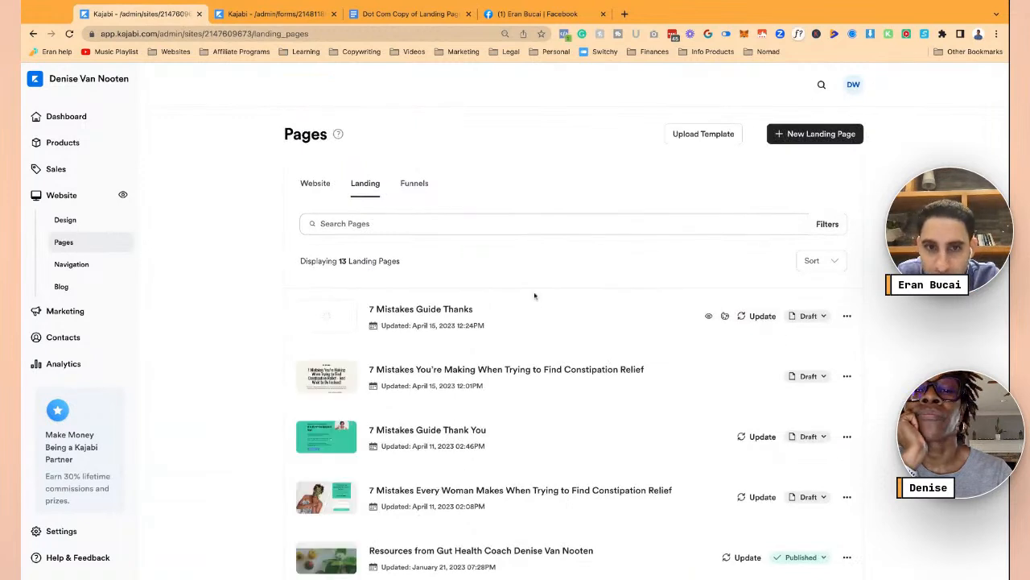
- Open the 7 Mistakes Guide Thanks page in the editor and copy the thank-you script from the Google Doc
left_click(429, 313)
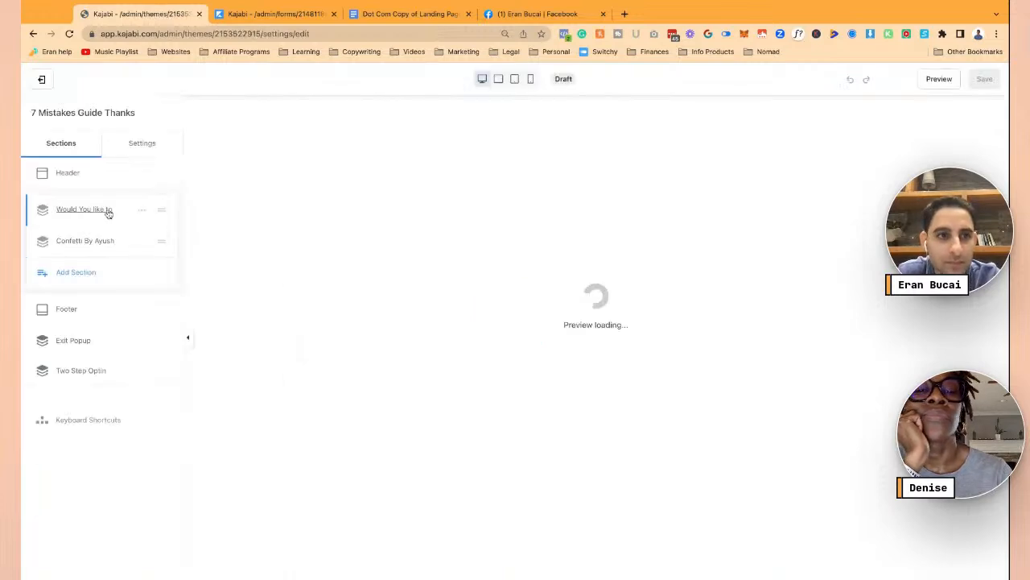
left_click(408, 13)
scroll(443, 281, "down", 15)
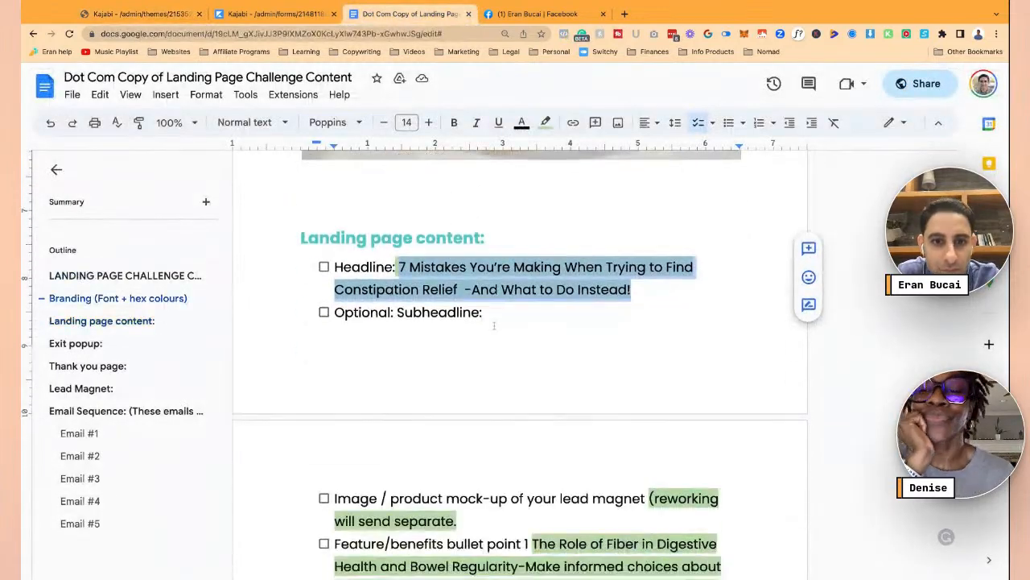
scroll(494, 325, "down", 1)
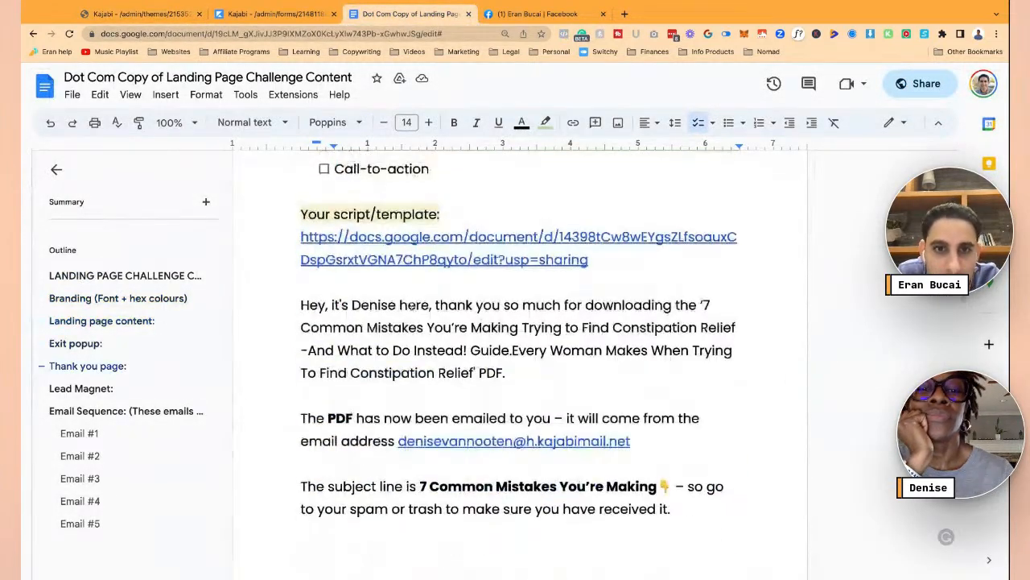
mouse_move(302, 305)
left_mouse_down()
mouse_move(715, 313)
mouse_move(734, 355)
mouse_move(727, 563)
mouse_move(648, 512)
mouse_move(414, 548)
left_mouse_up()
left_click(274, 14)
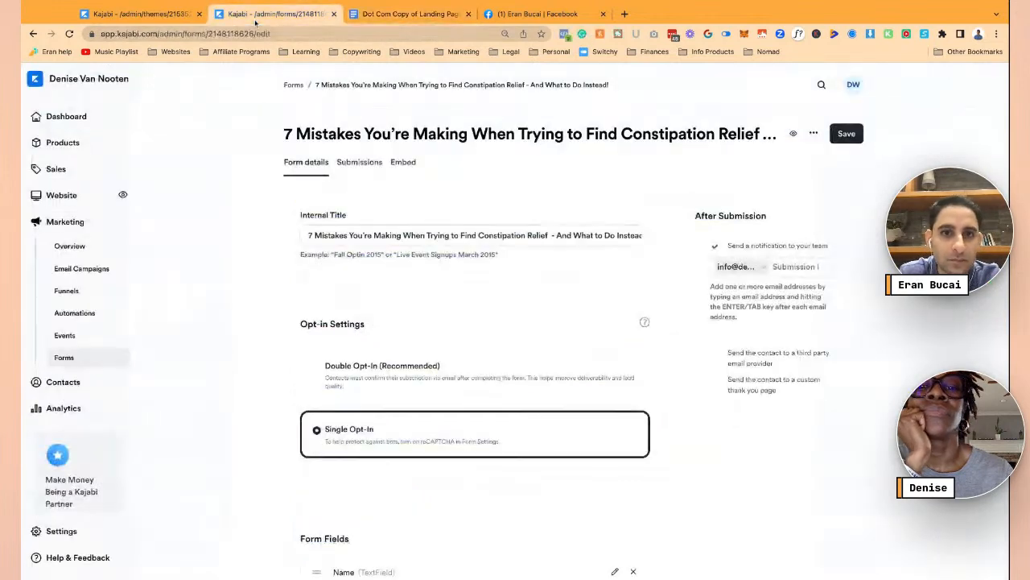
left_click(137, 14)
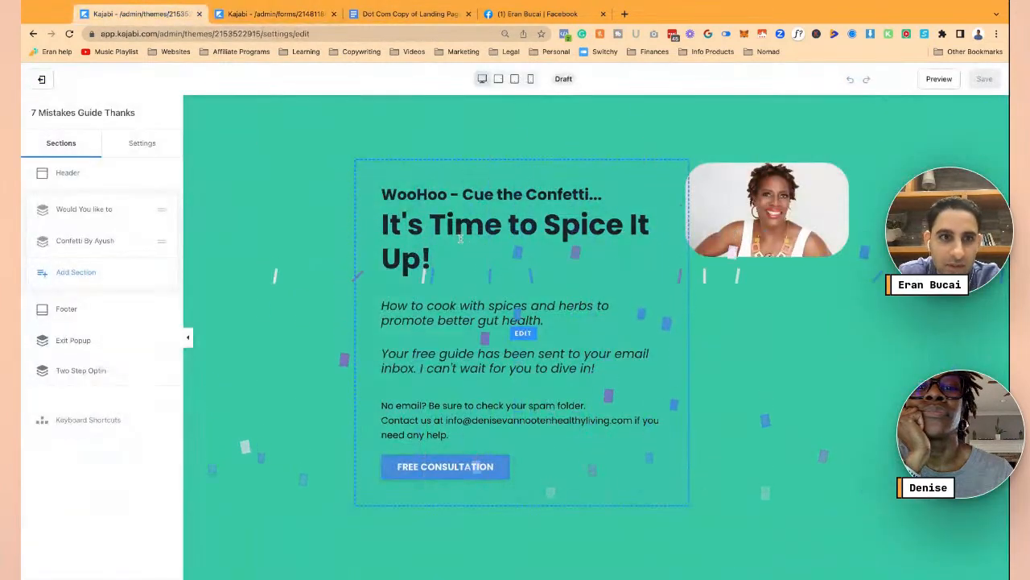
- Replace the text block's old body with the copied thank-you script
left_click(514, 255)
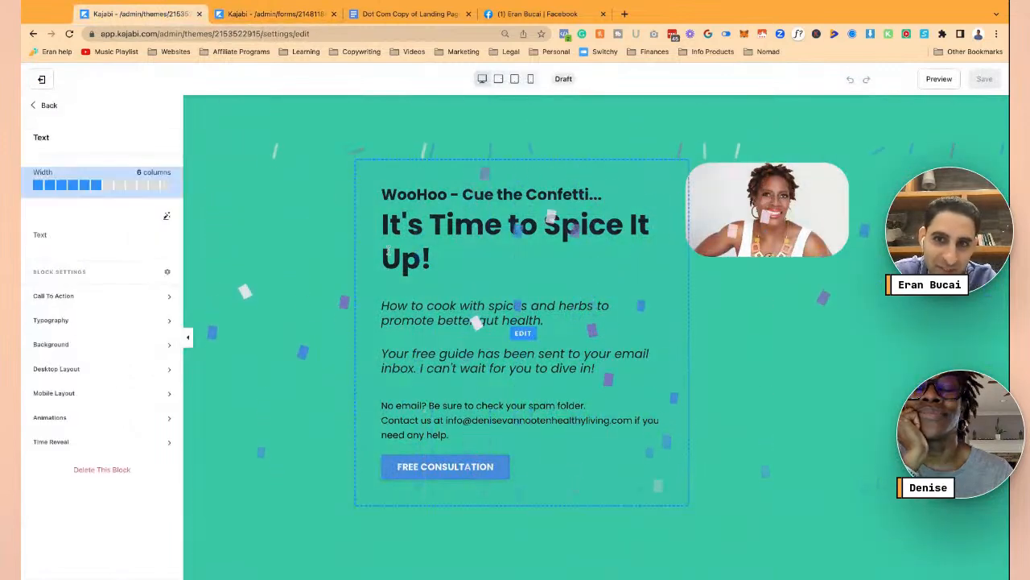
scroll(97, 306, "down", 5)
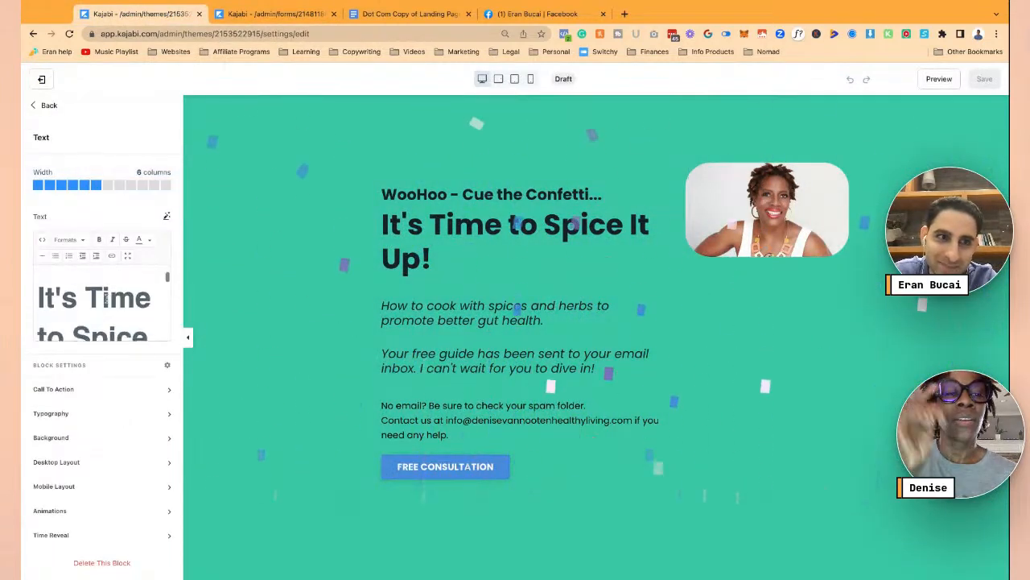
scroll(106, 298, "down", 3)
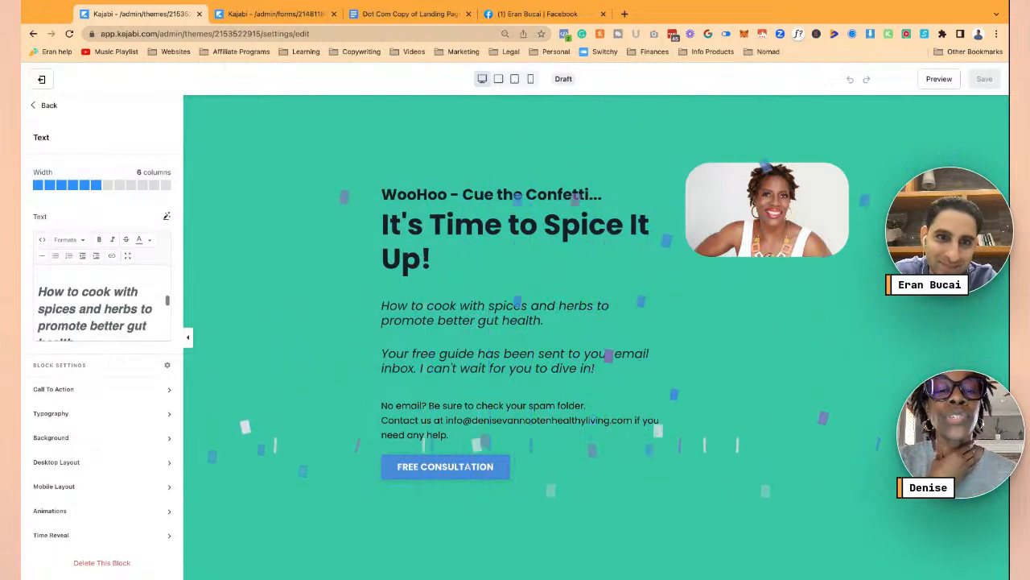
left_click(37, 288)
left_click_drag(37, 288, 167, 335)
key("BackSpace")
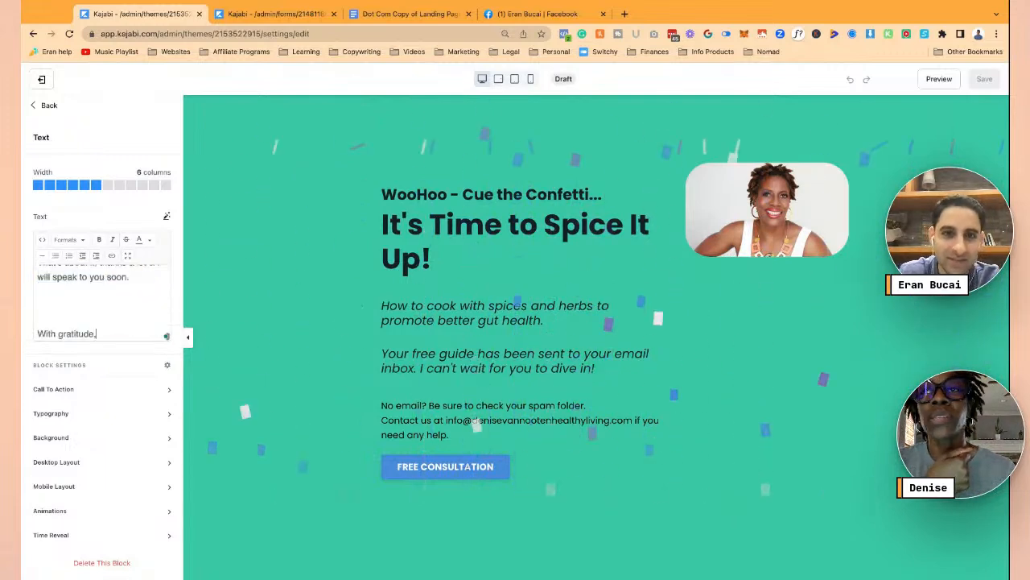
key("BackSpace")
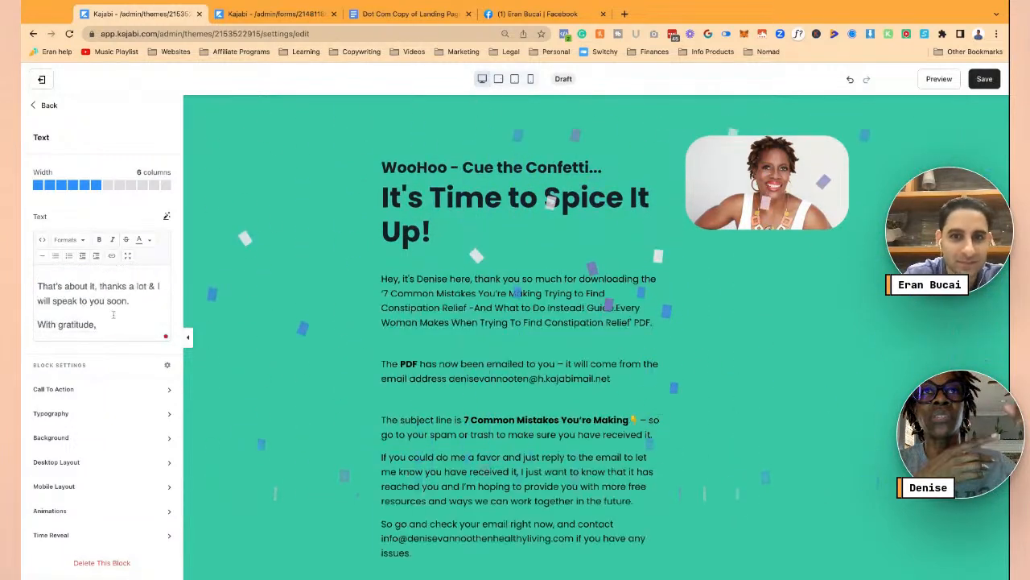
- Remove the blank lines above and below the Cheers paragraph
scroll(97, 321, "up", 2)
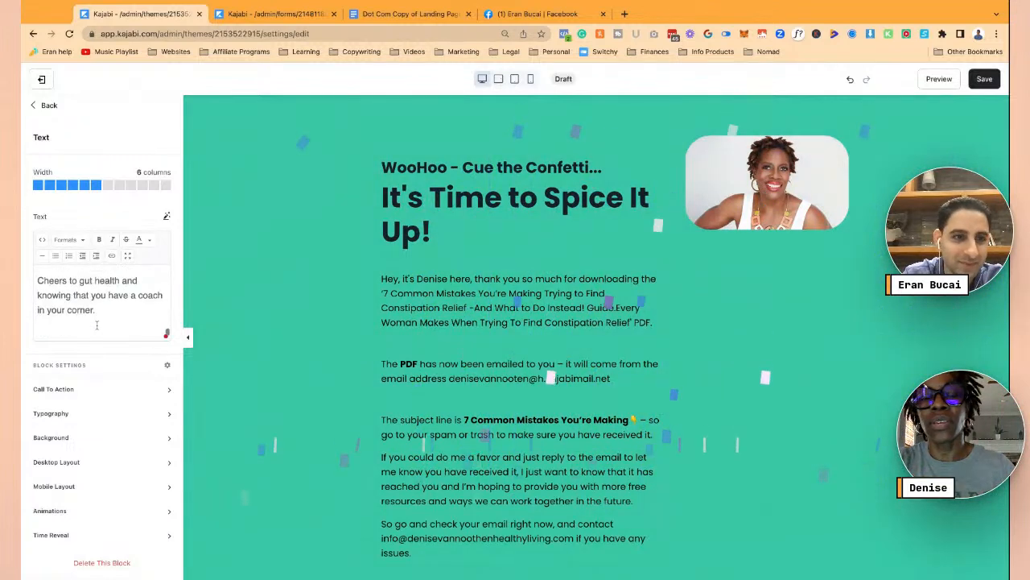
key("BackSpace")
scroll(97, 320, "up", 2)
left_click(89, 310)
key("BackSpace")
key("BackSpace")
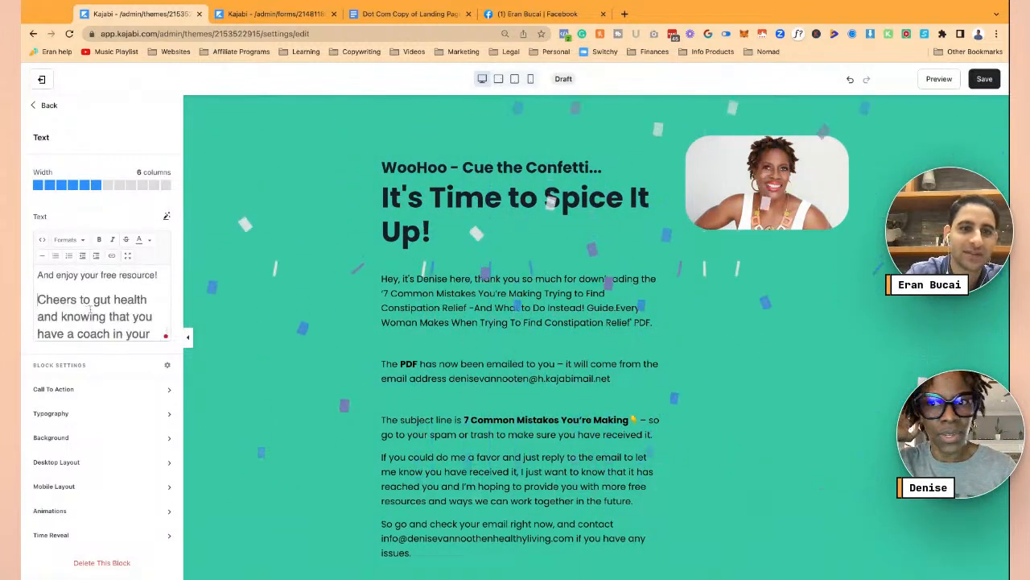
- Adjust the bold formatting of the Cheers sign-off paragraph
key("shift+Down")
key("shift+Down")
key("shift+Down")
key("shift+Down")
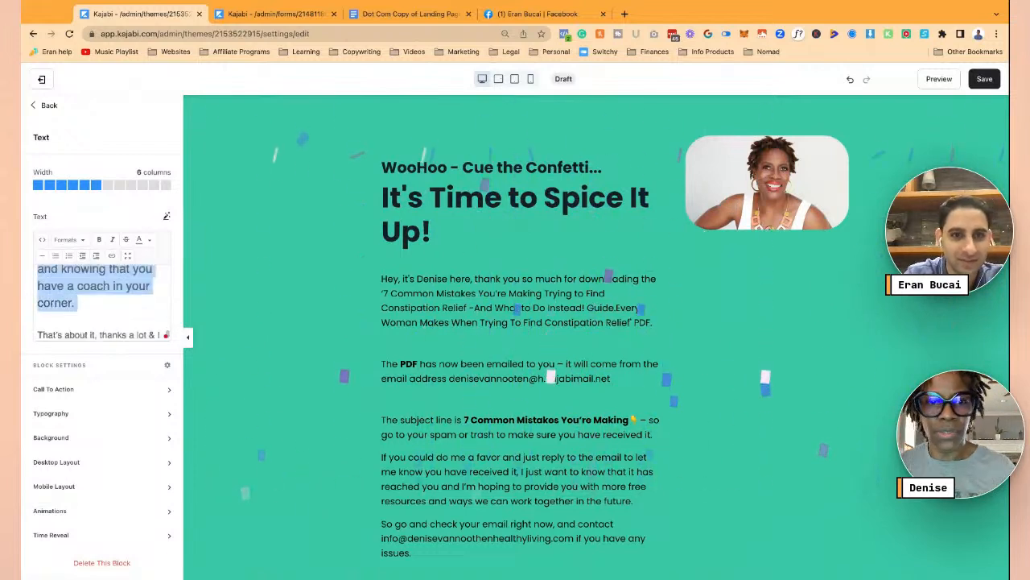
key("super+b")
left_click(81, 304)
key("shift+Up")
key("shift+Up")
key("shift+Up")
key("shift+Left")
key("shift+Left")
key("shift+Left")
key("shift+Left")
key("shift+Left")
key("shift+Left")
key("shift+Left")
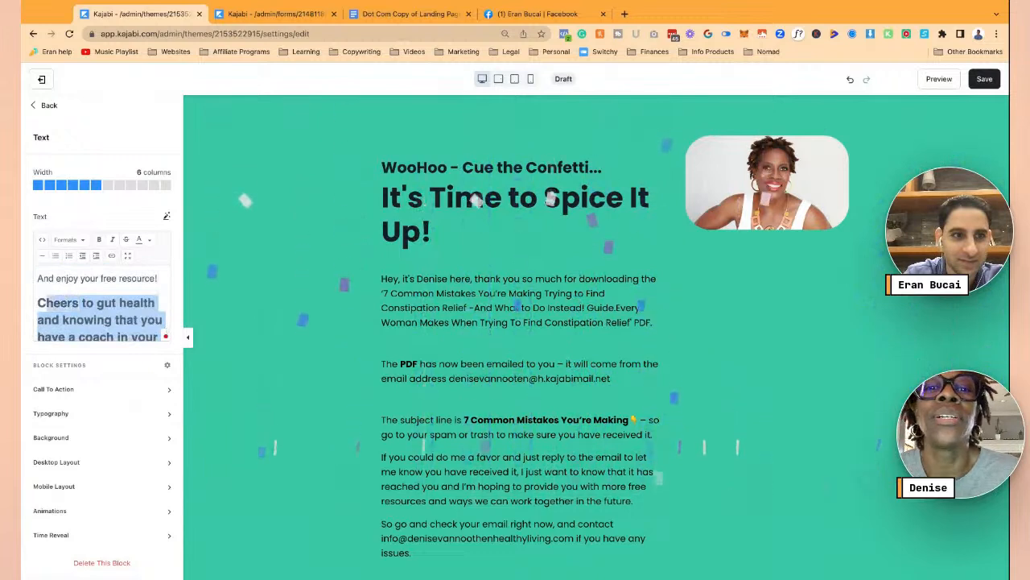
left_click(99, 243)
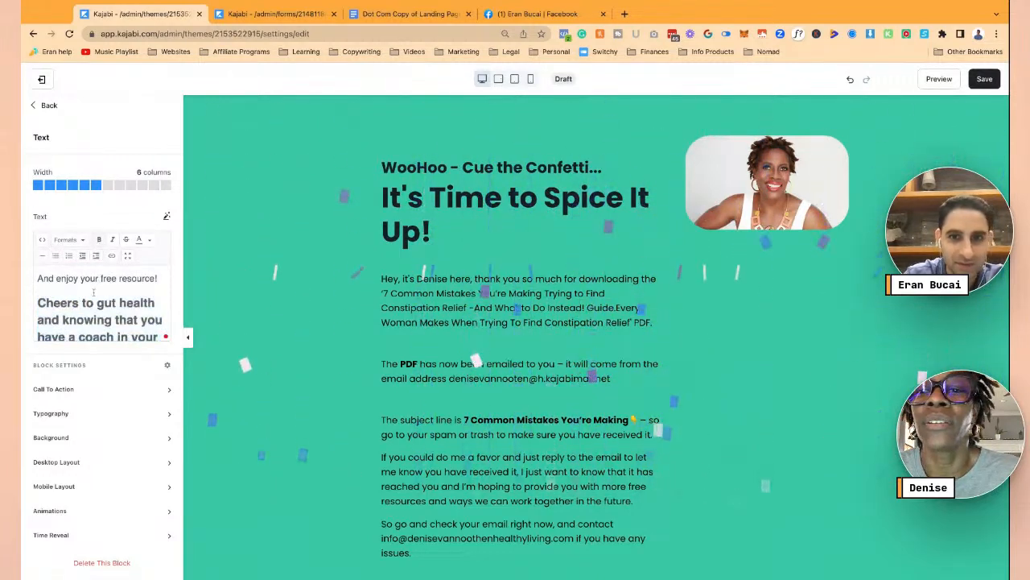
- Save the thank-you page changes and scroll through the result
scroll(105, 320, "down", 1)
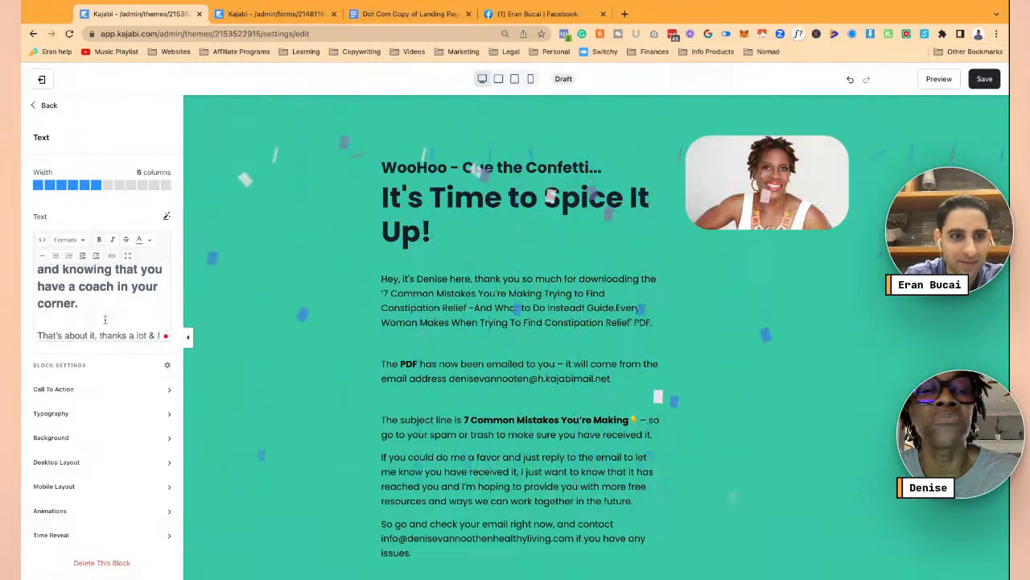
left_click(981, 79)
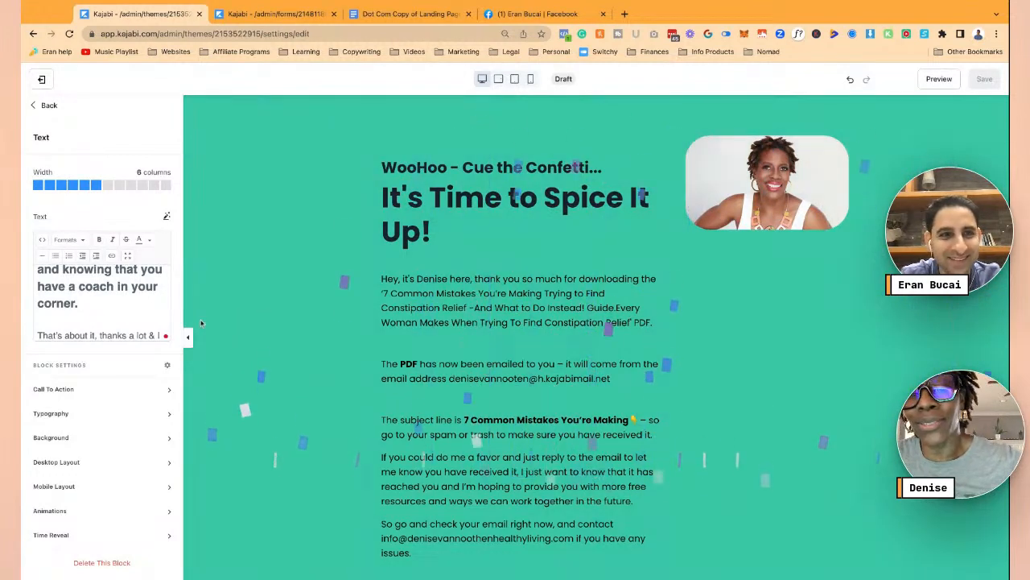
scroll(118, 315, "up", 1)
scroll(278, 363, "down", 5)
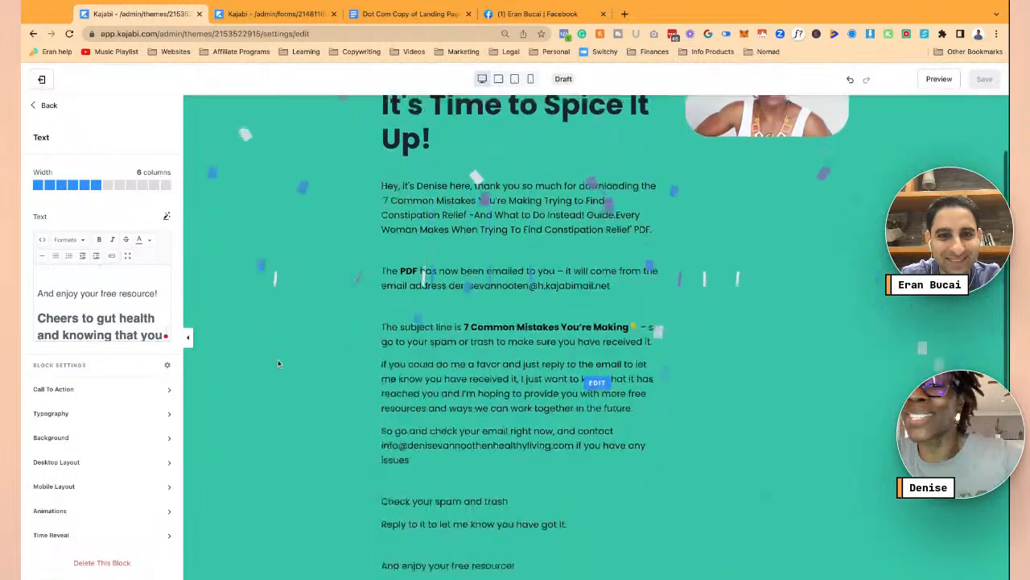
scroll(117, 318, "down", 2)
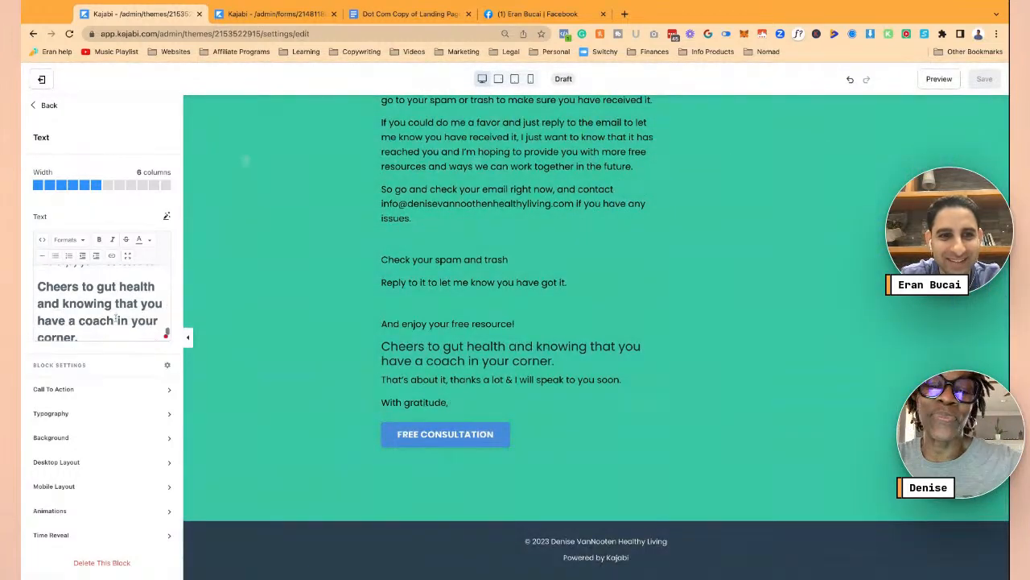
scroll(117, 318, "down", 2)
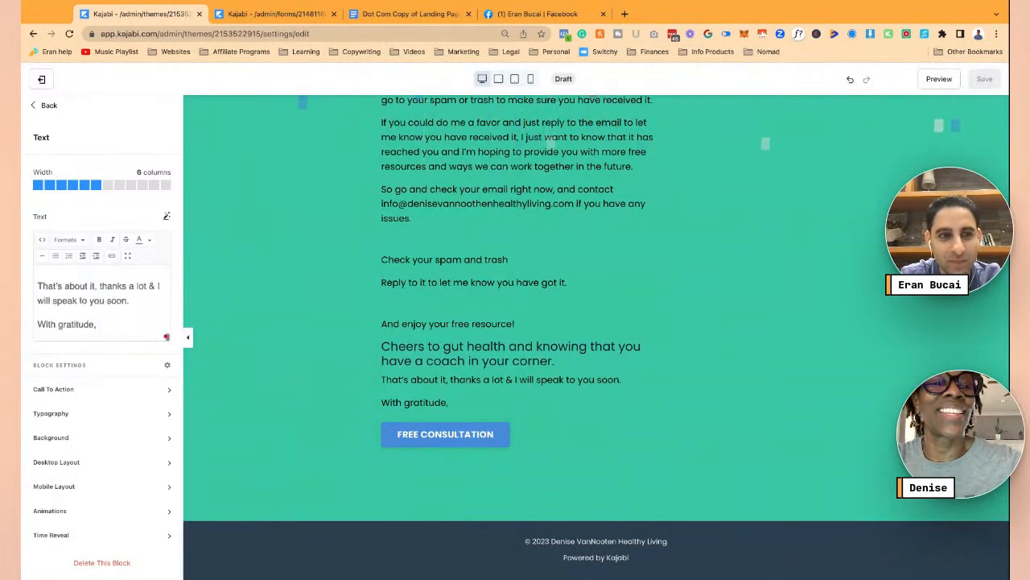
scroll(314, 324, "up", 6)
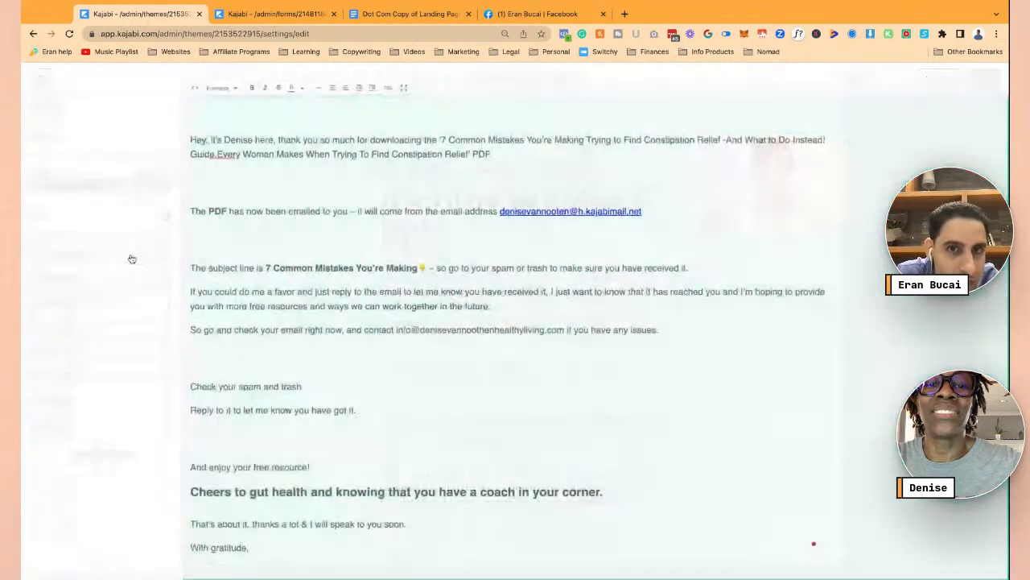
- In the full-screen text editor, delete the empty lines below the email address line and intro paragraph
left_click(132, 256)
key("BackSpace")
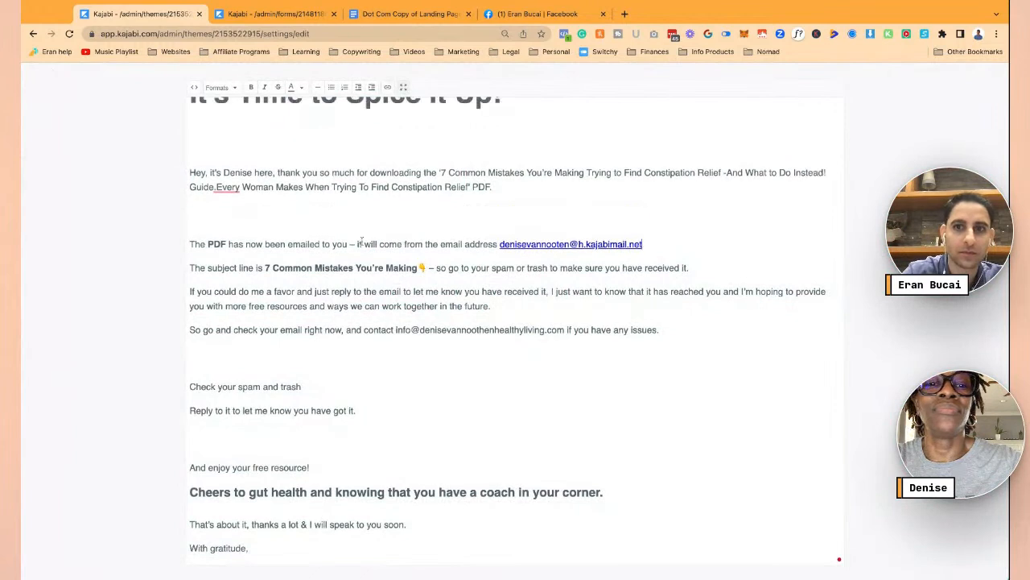
key("BackSpace")
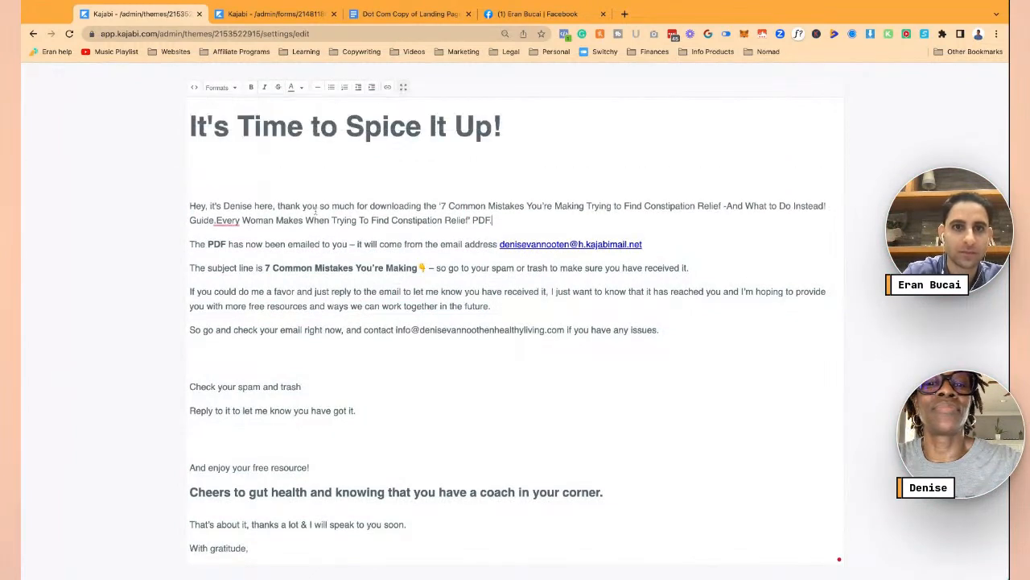
scroll(290, 181, "up", 1)
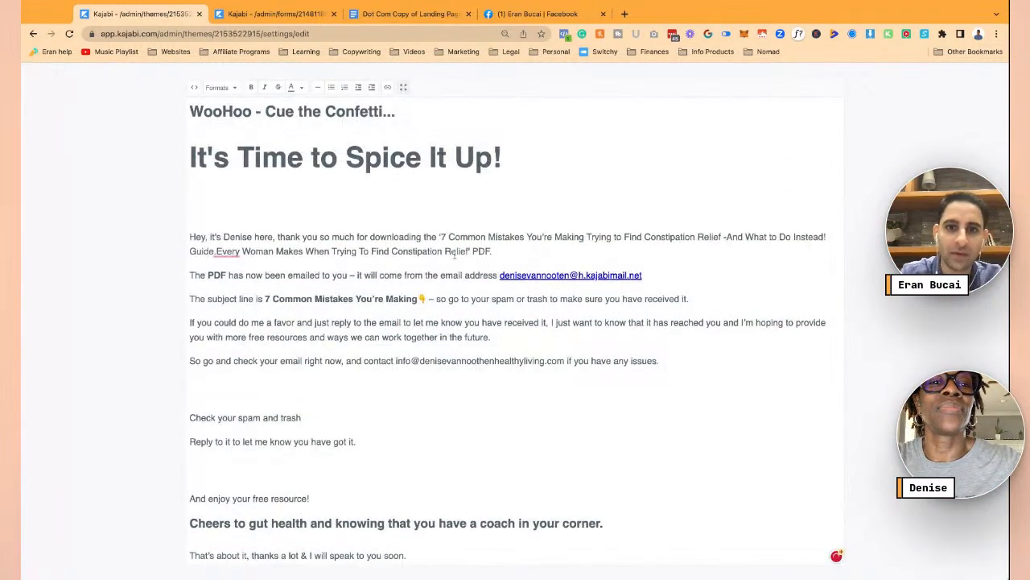
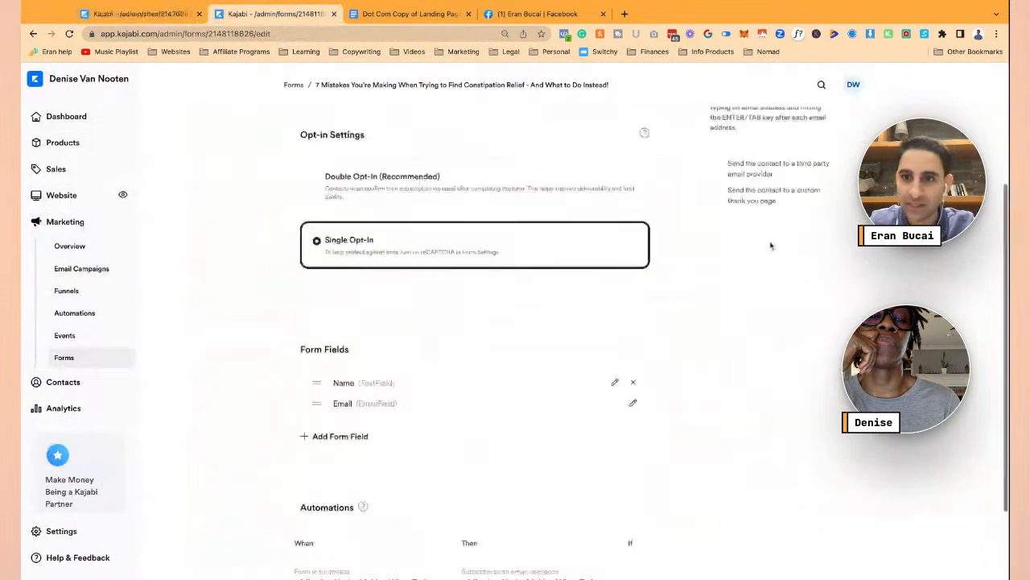
- Redirect form submissions to the 7 Mistakes thank-you page with submission data passed, and save
left_click(717, 282)
left_click(736, 310)
type("7")
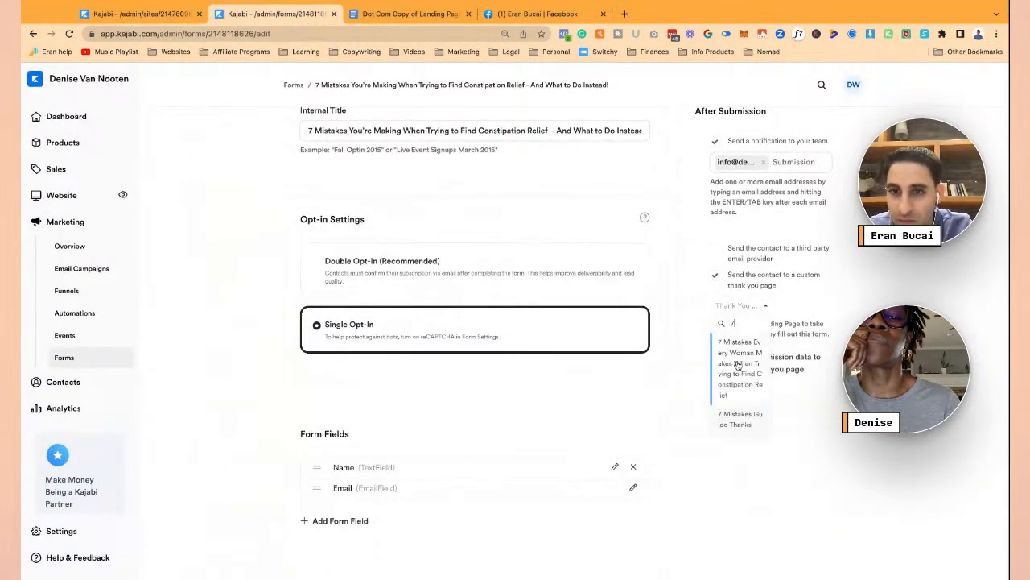
left_click(737, 418)
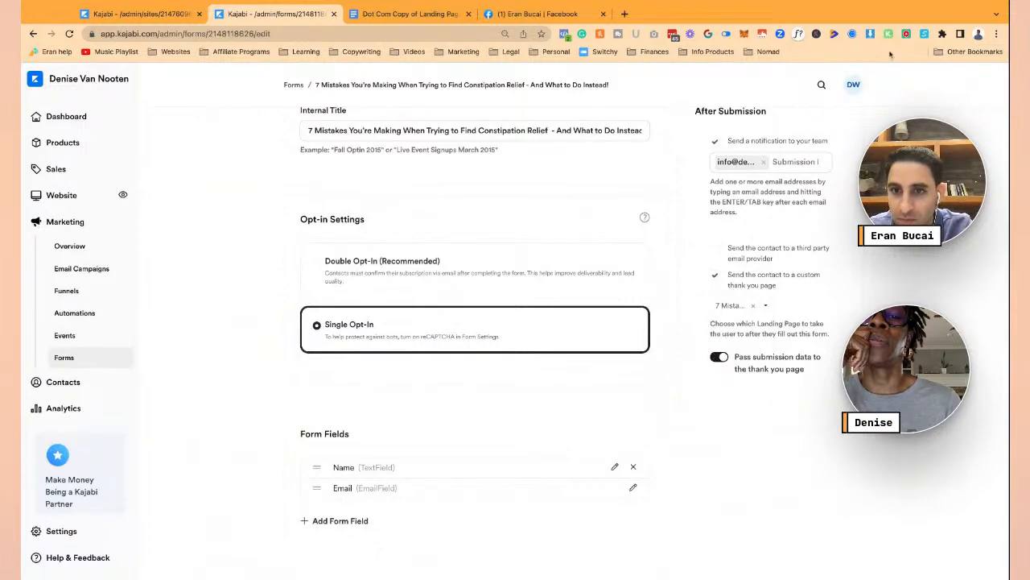
scroll(683, 220, "down", 2)
scroll(684, 220, "up", 4)
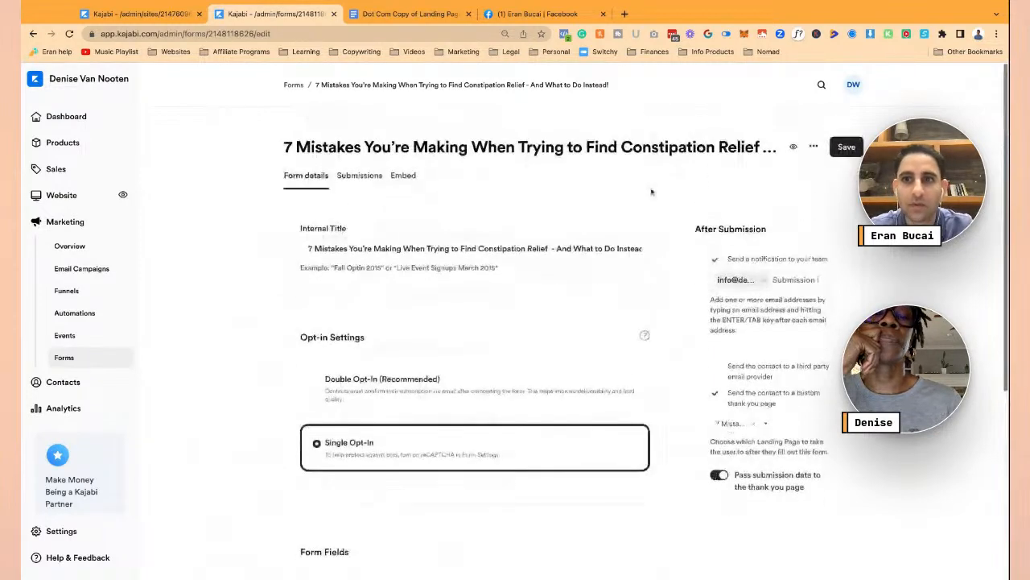
left_click(847, 134)
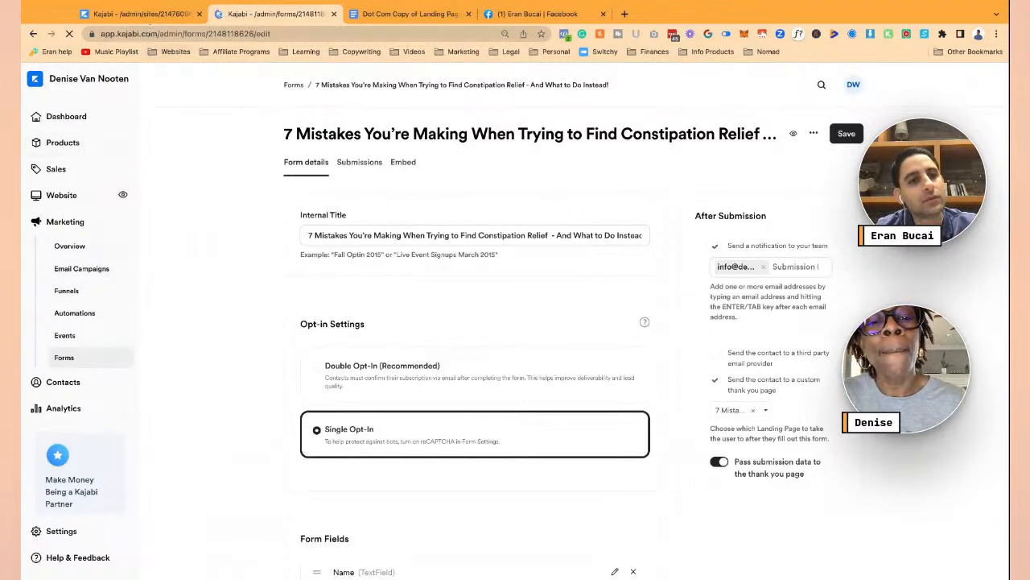
left_click(137, 14)
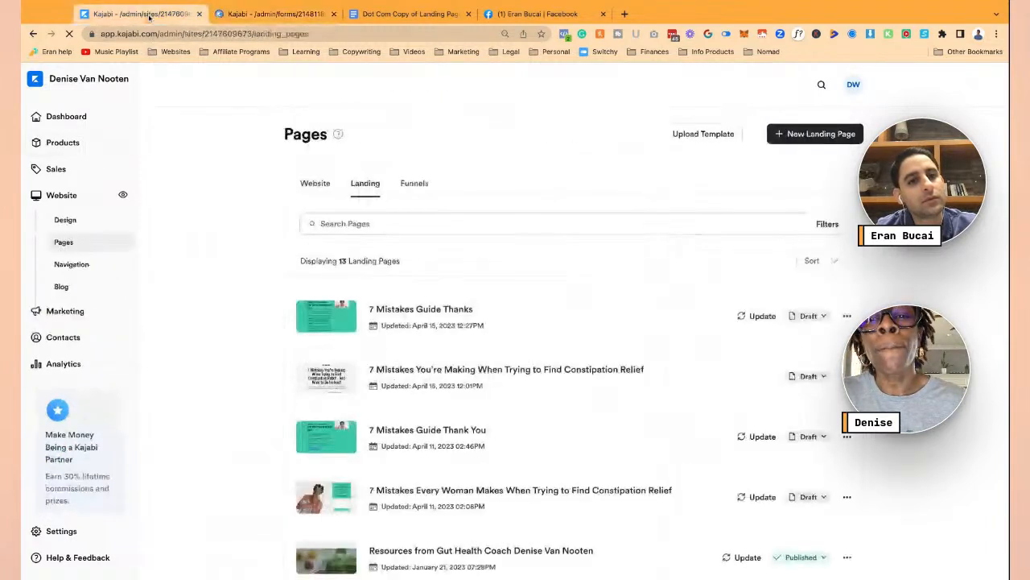
- Open the 7 Mistakes You're Making landing page and its Two Step Optin section
left_click(500, 372)
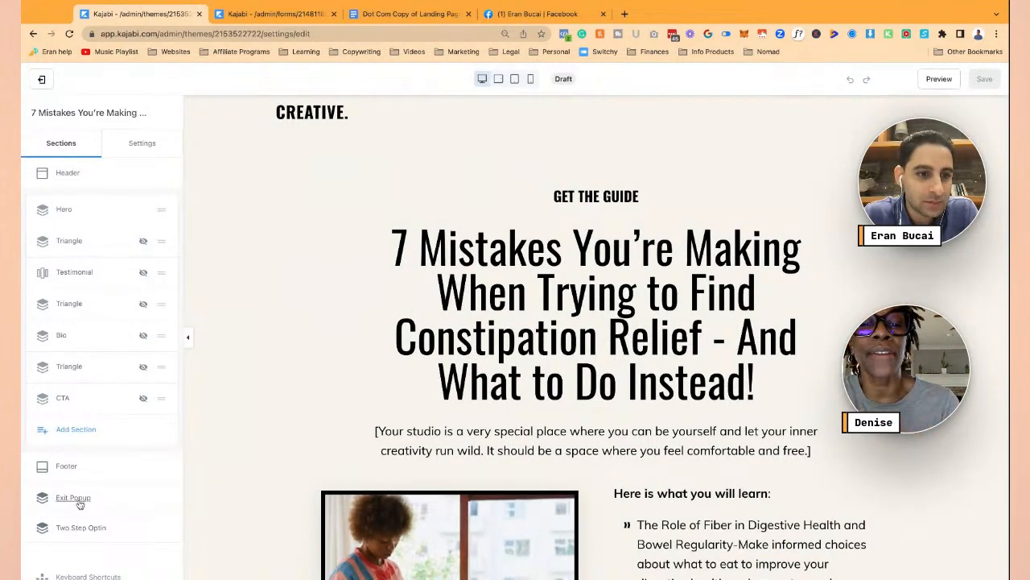
left_click(81, 528)
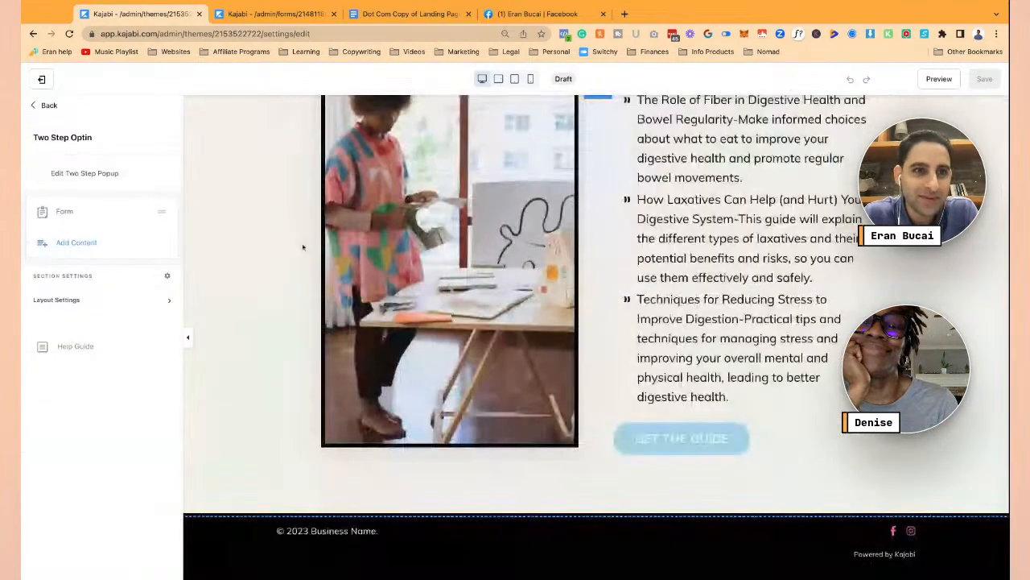
- Attach the 7 Mistakes form to the opt-in, redirecting sign-ups to 7 Mistakes Guide Thanks
left_click(69, 212)
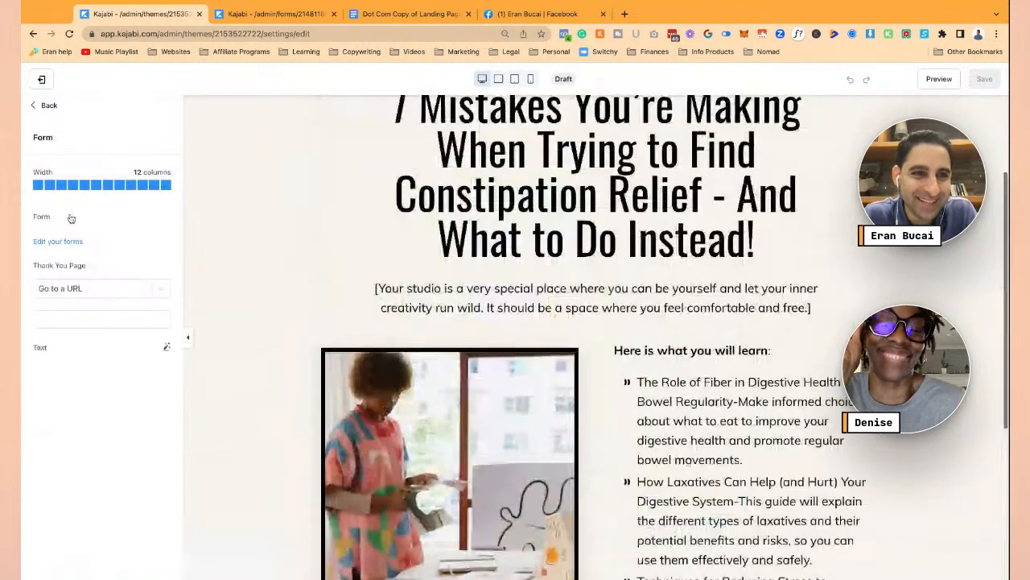
left_click(161, 240)
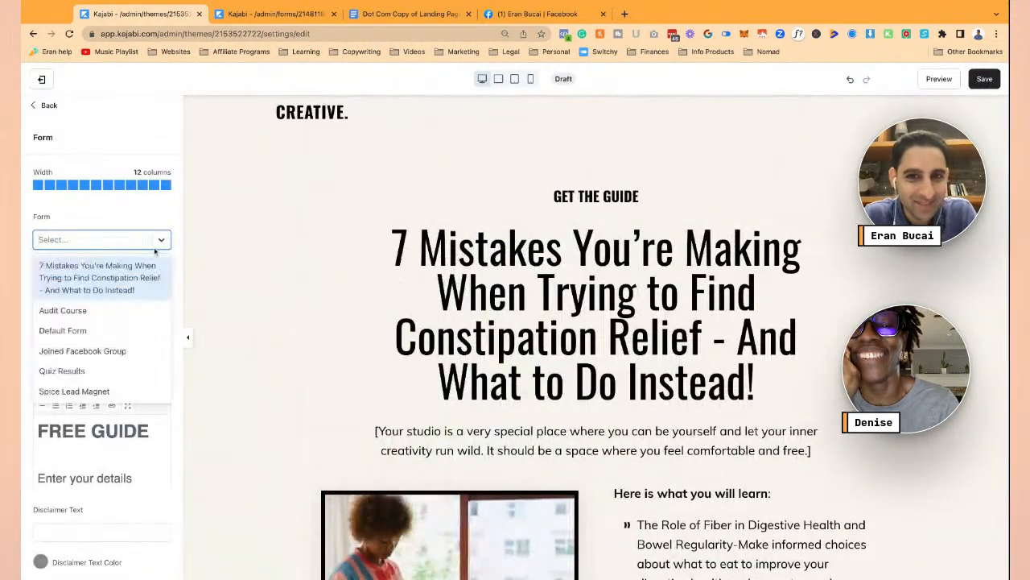
left_click(127, 288)
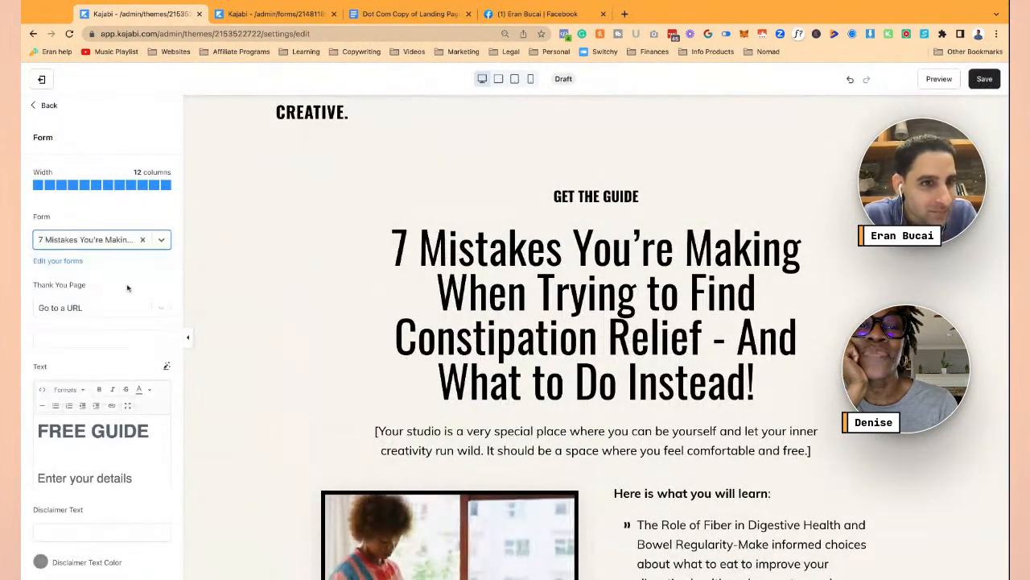
left_click(137, 312)
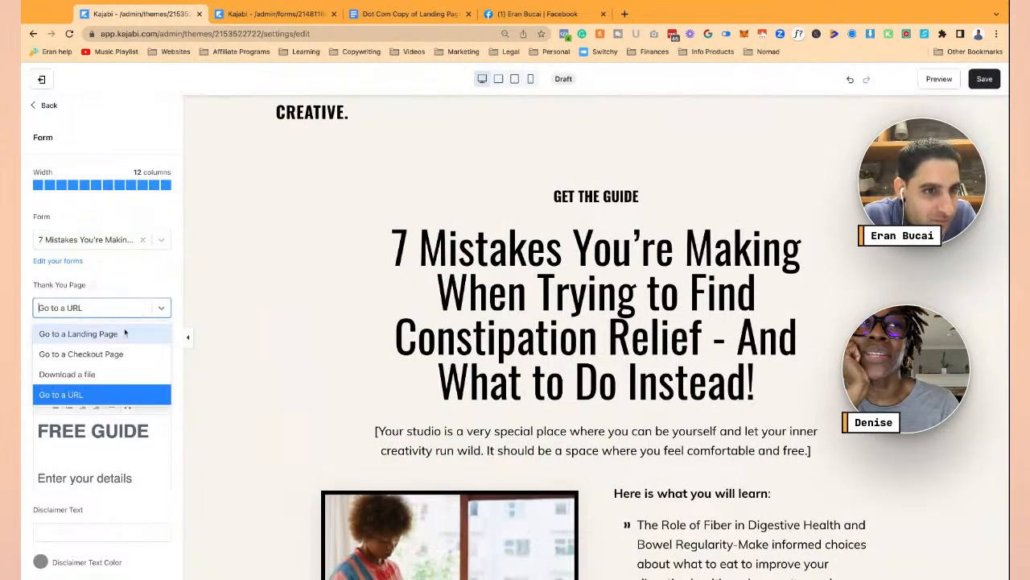
left_click(127, 332)
left_click(121, 341)
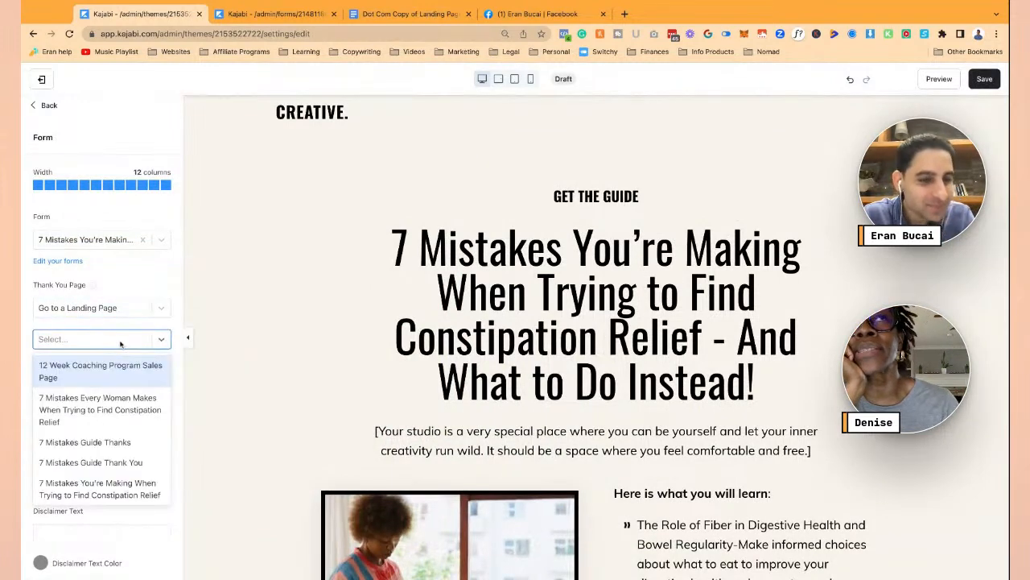
type("7")
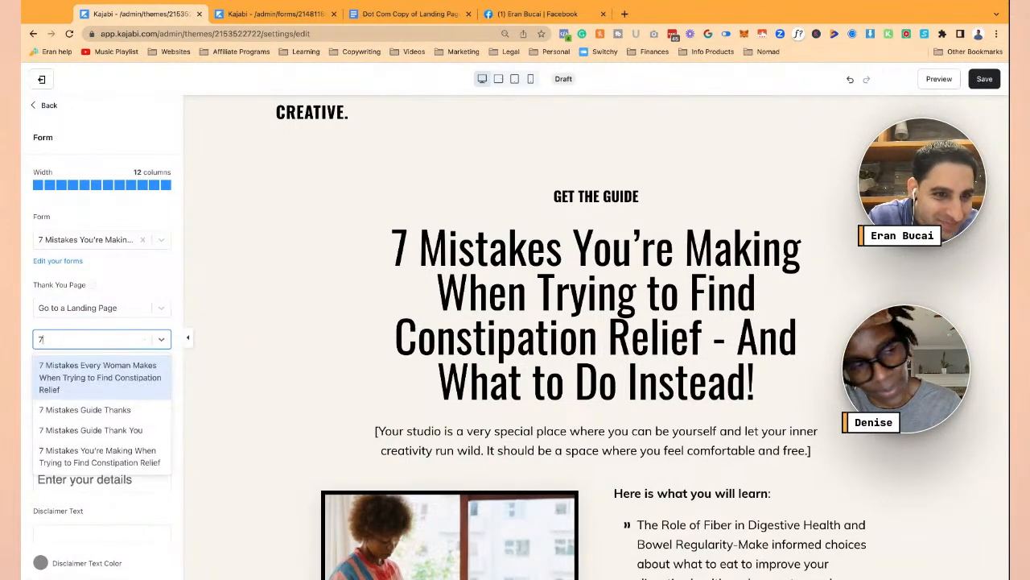
left_click(112, 410)
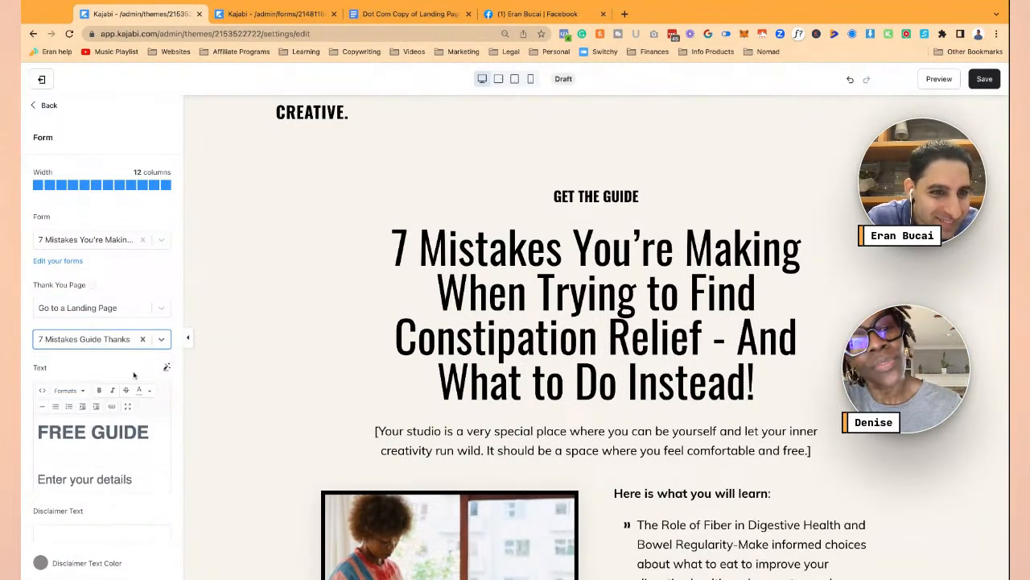
- Reword the opt-in text to 'Enter your details below to get the guide.' and save the page
scroll(129, 391, "down", 1)
scroll(133, 391, "down", 2)
scroll(140, 392, "up", 2)
scroll(140, 392, "down", 2)
scroll(139, 392, "up", 2)
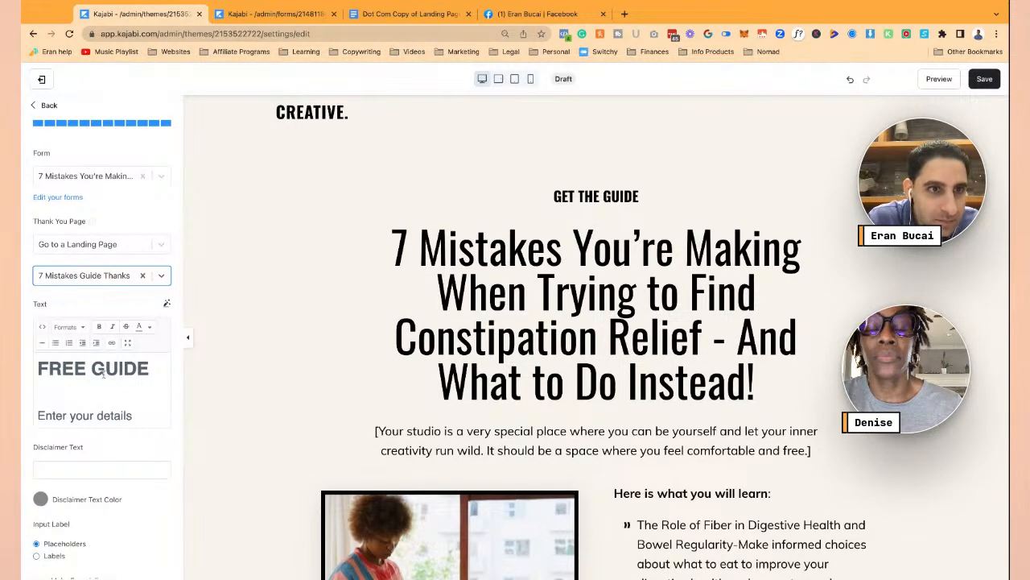
scroll(103, 385, "down", 2)
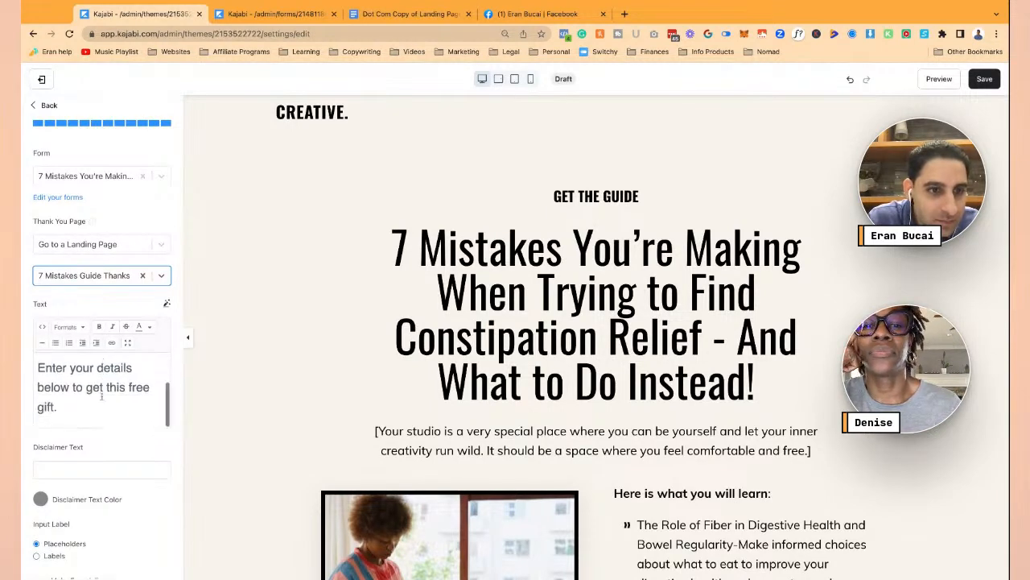
scroll(96, 385, "up", 2)
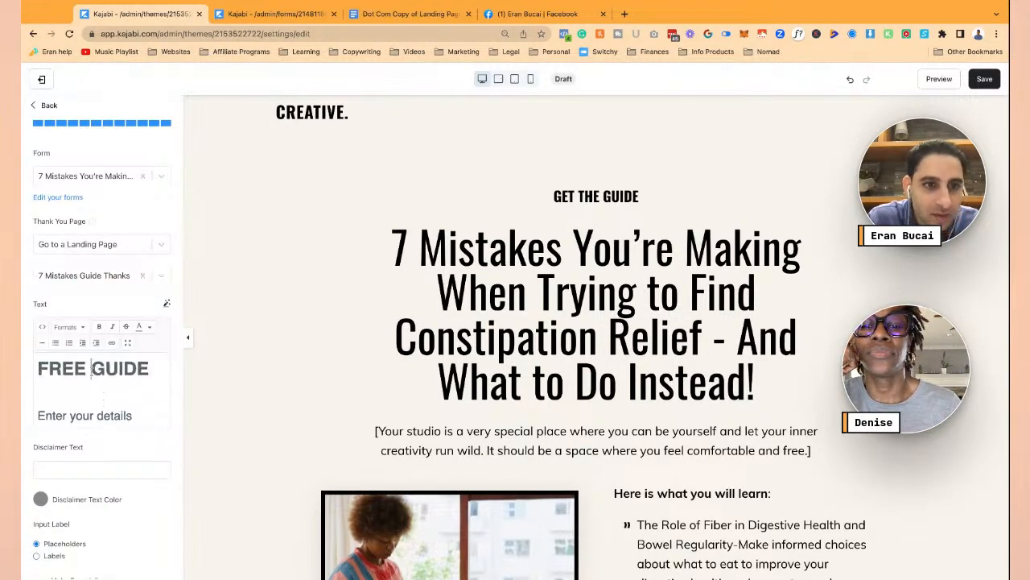
double_click(91, 368)
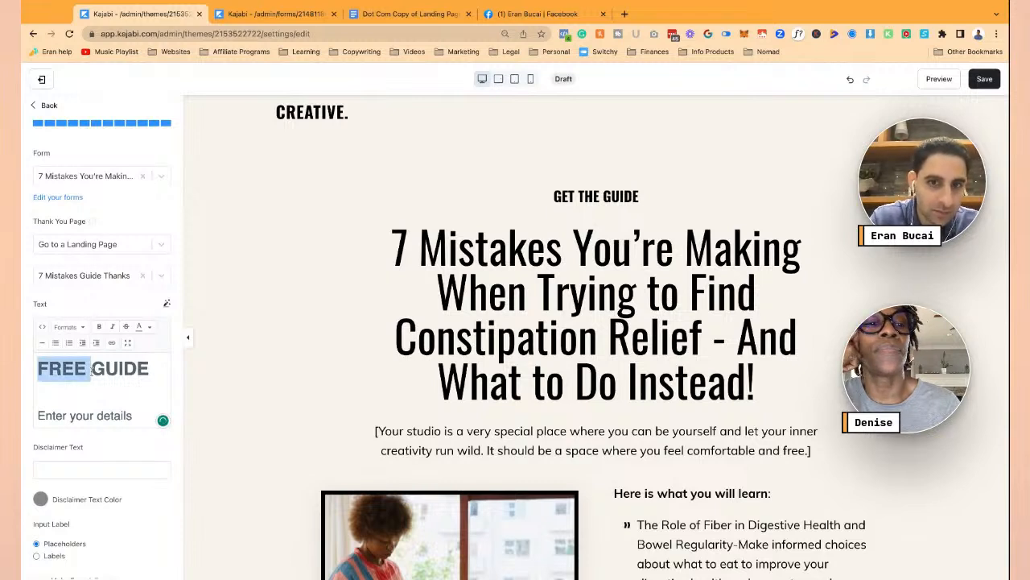
scroll(91, 371, "down", 2)
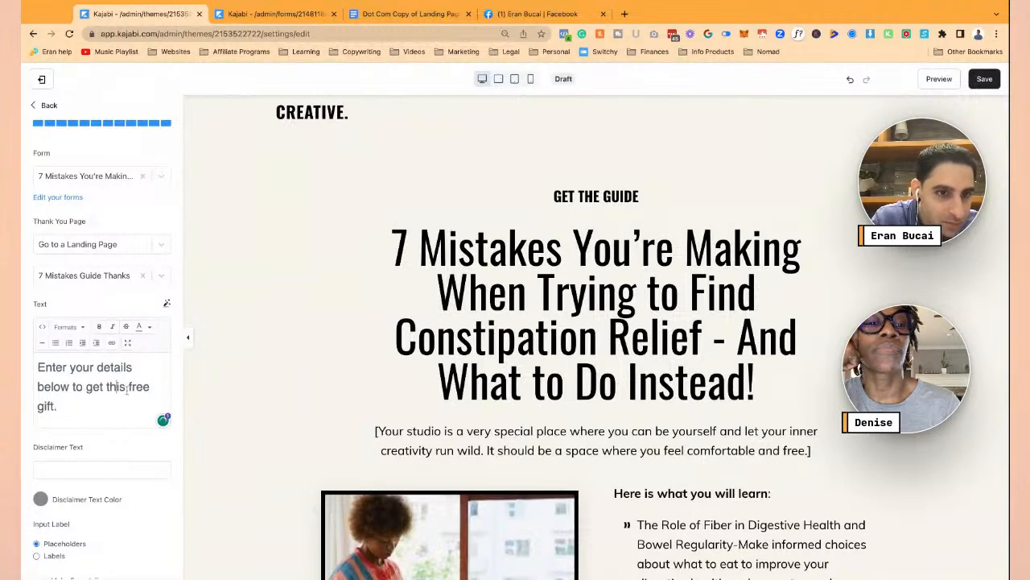
type("THE")
key("BackSpace")
key("BackSpace")
key("BackSpace")
type("e gui")
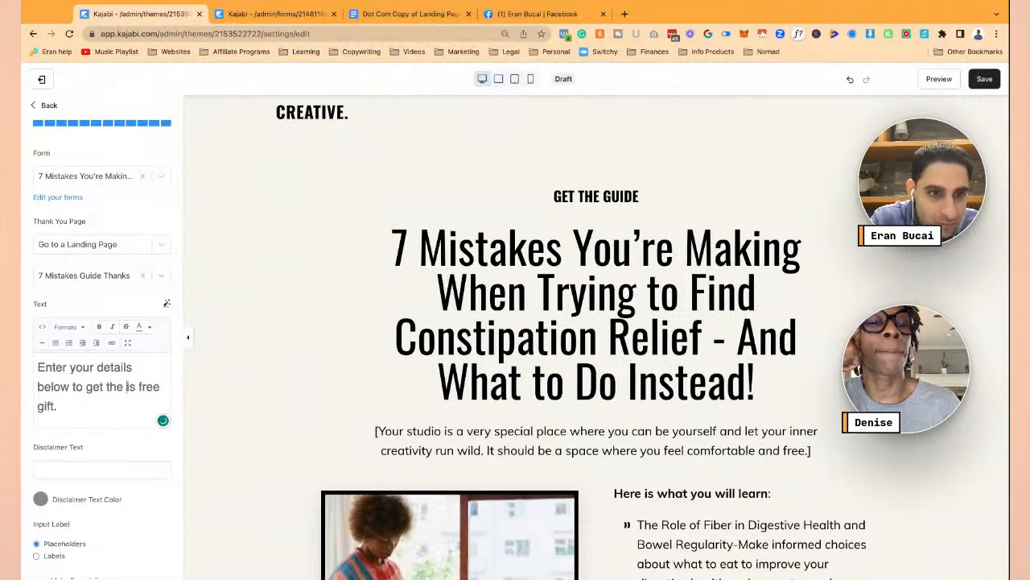
type("de")
key("shift+Down")
key("BackSpace")
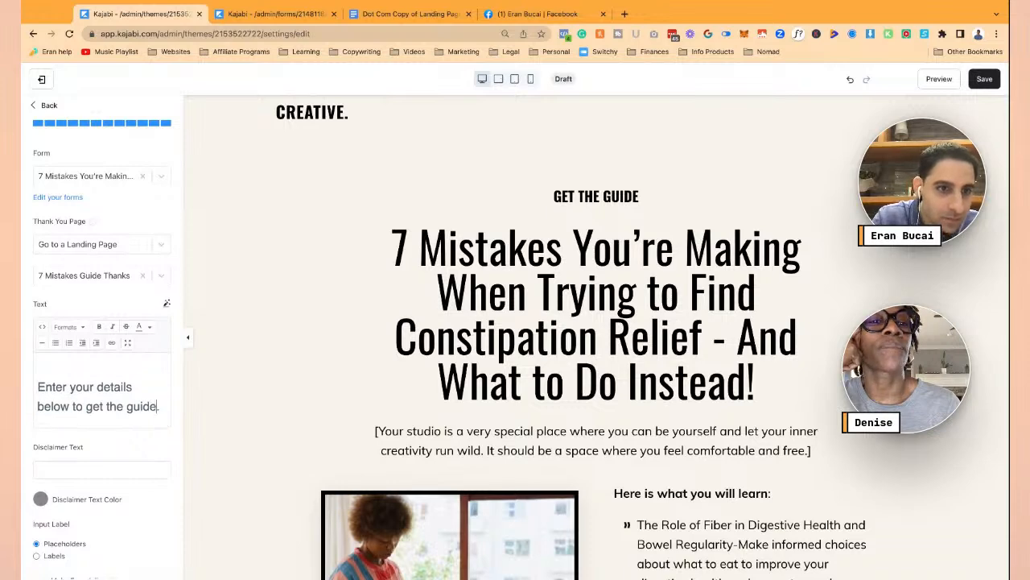
scroll(147, 419, "down", 3)
scroll(105, 362, "up", 5)
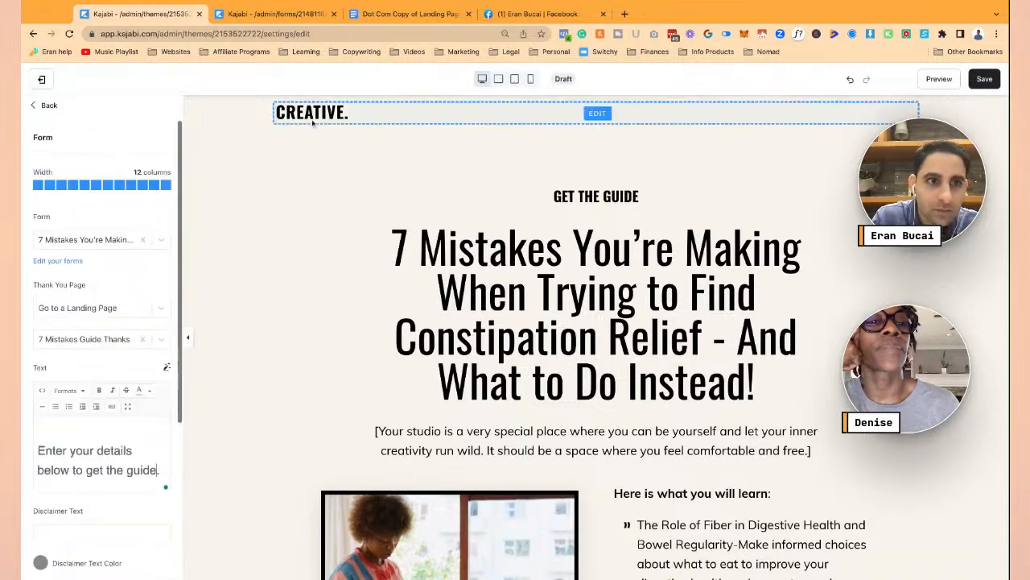
left_click(984, 84)
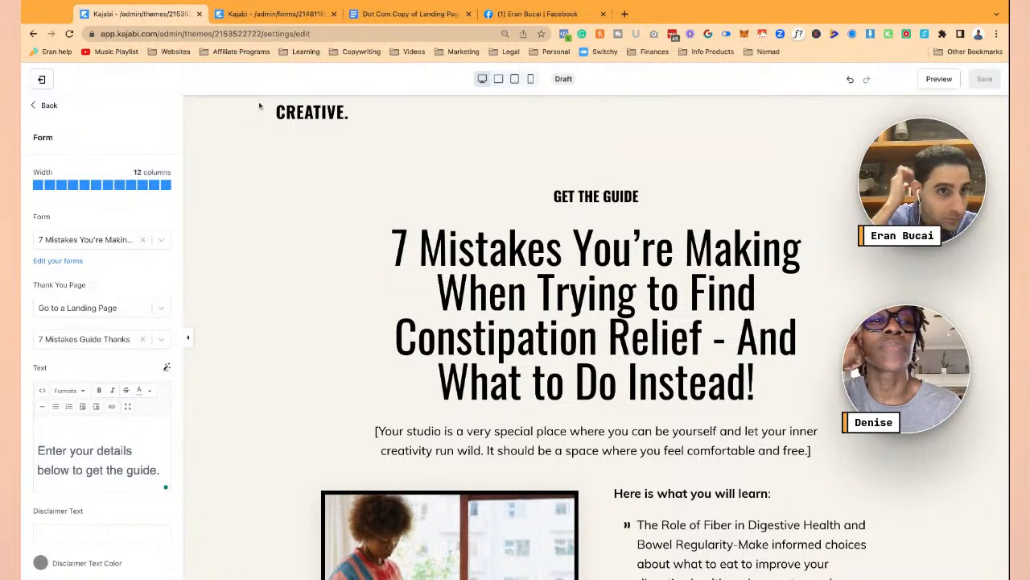
left_click(35, 109)
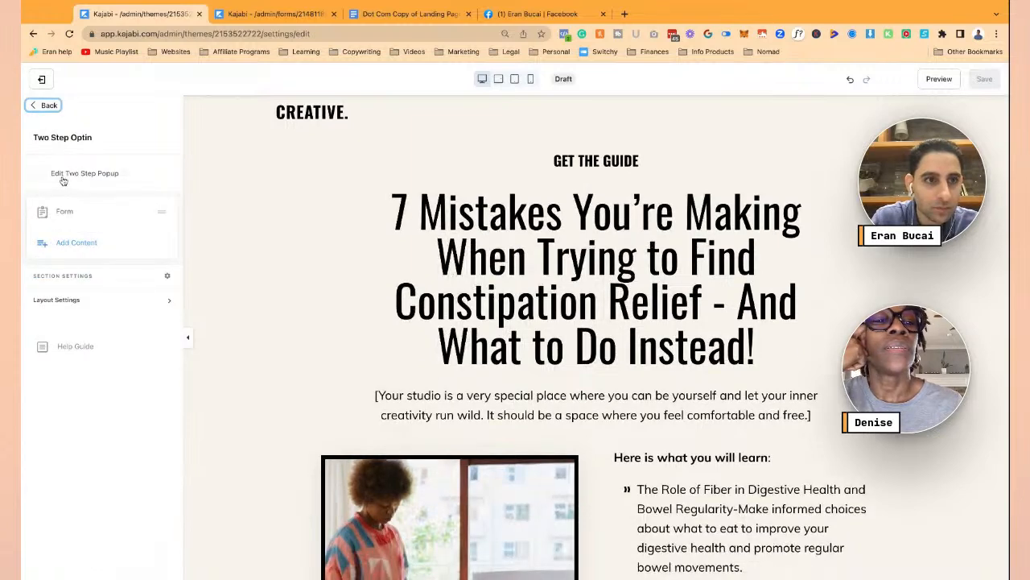
- In the Exit Popup section, attach the 7 Mistakes form and redirect to 7 Mistakes Guide Thanks
left_click(41, 109)
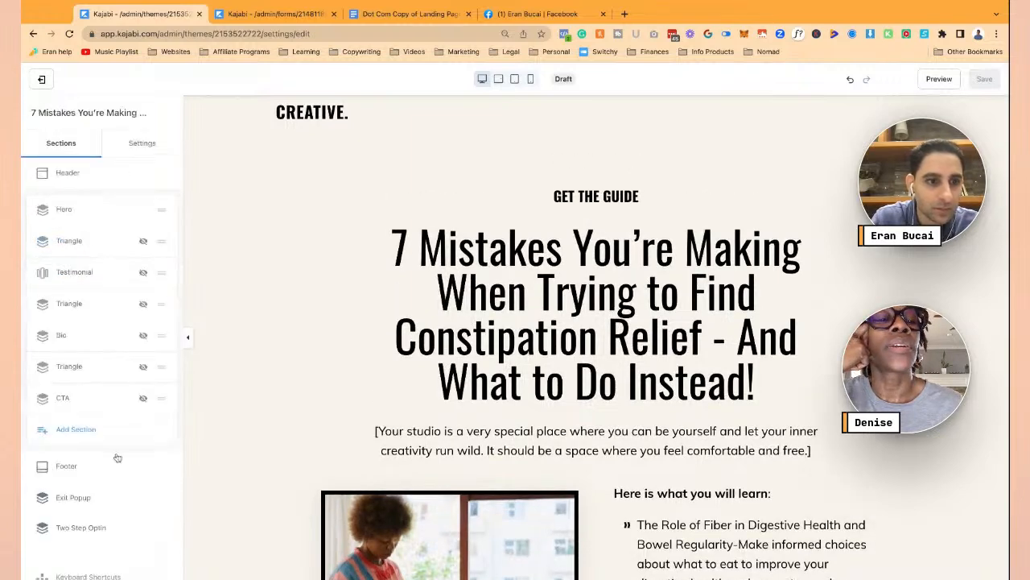
scroll(97, 467, "down", 1)
left_click(74, 475)
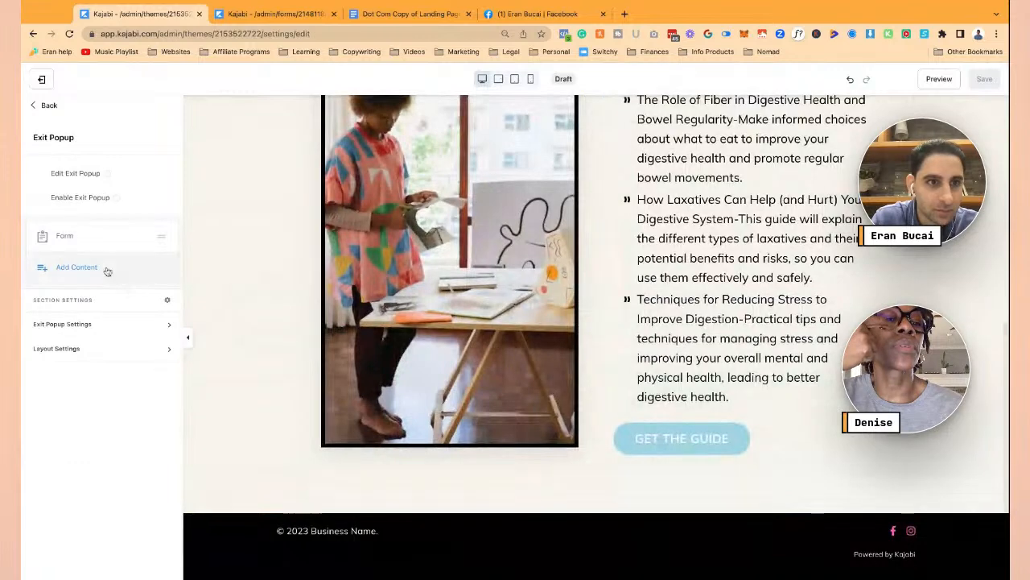
left_click(70, 236)
left_click(78, 239)
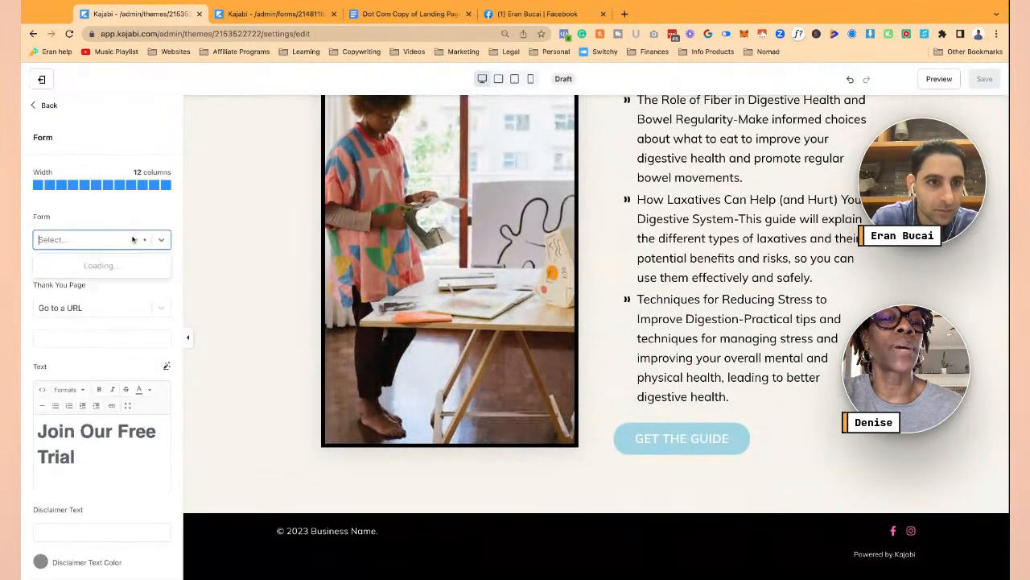
left_click(135, 273)
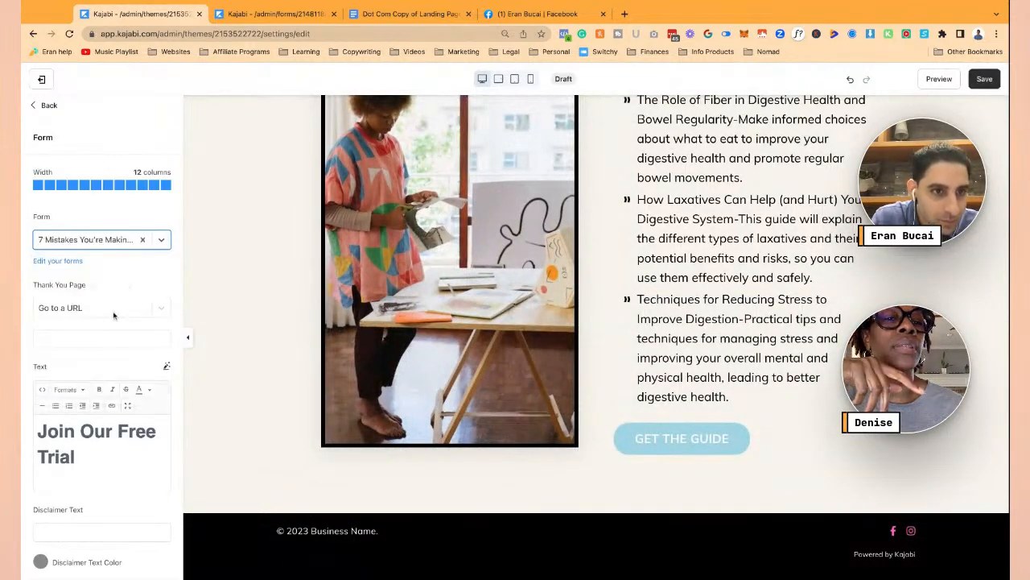
left_click(133, 311)
left_click(122, 335)
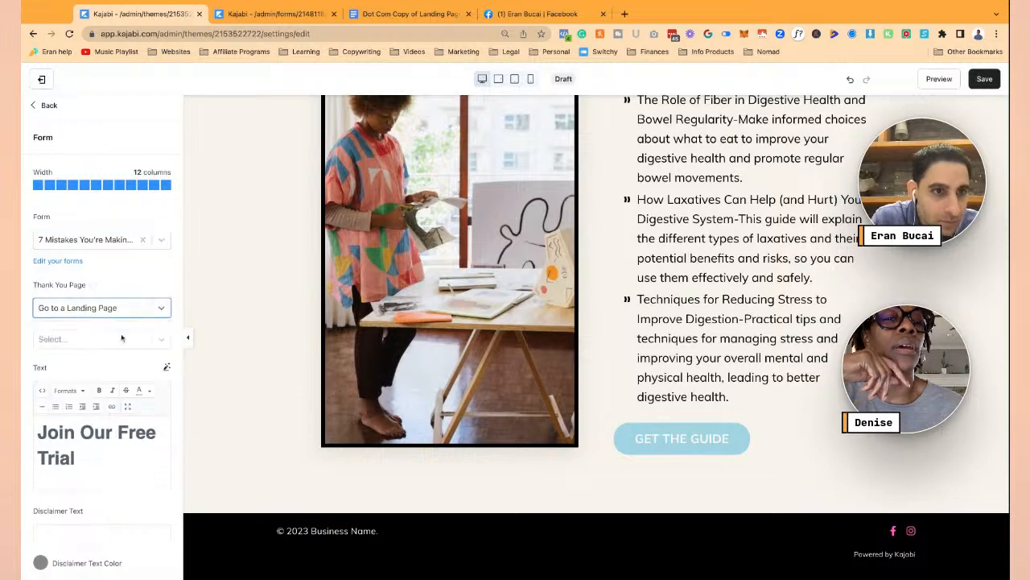
left_click(129, 339)
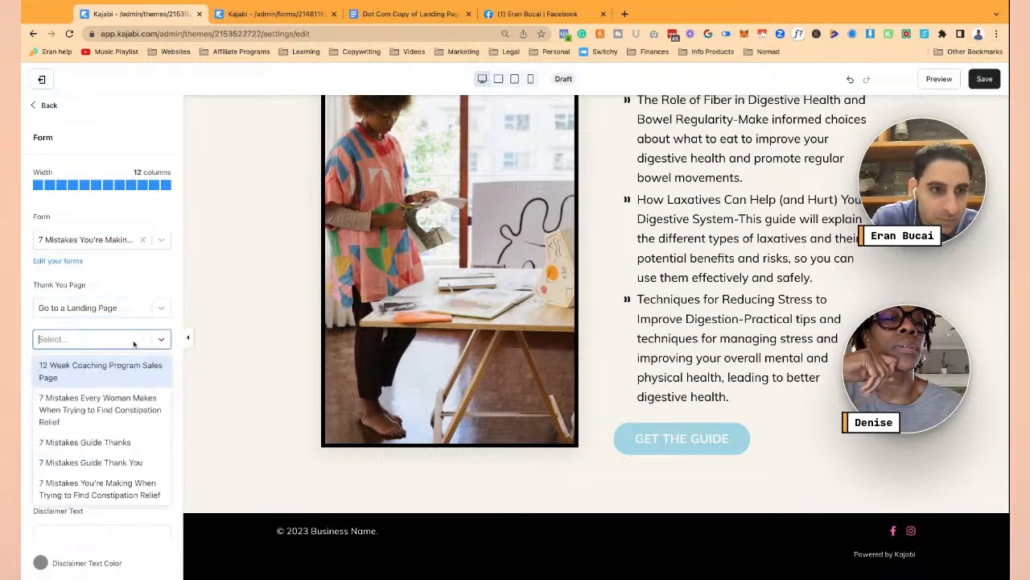
left_click(90, 442)
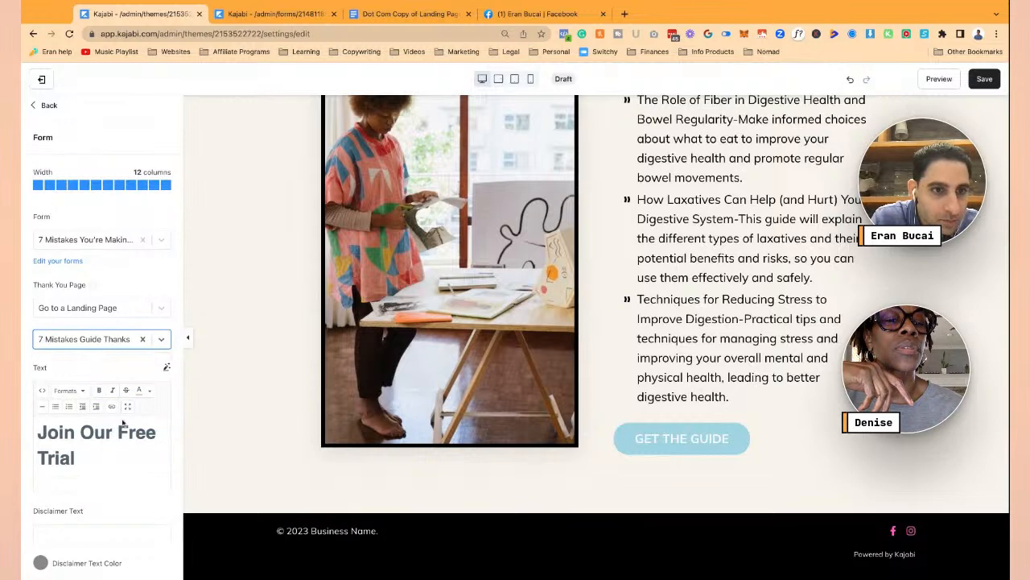
- Replace the popup heading with 'DON'T LEAVE EMPTY-HANDED'
scroll(121, 449, "down", 2)
scroll(96, 451, "up", 2)
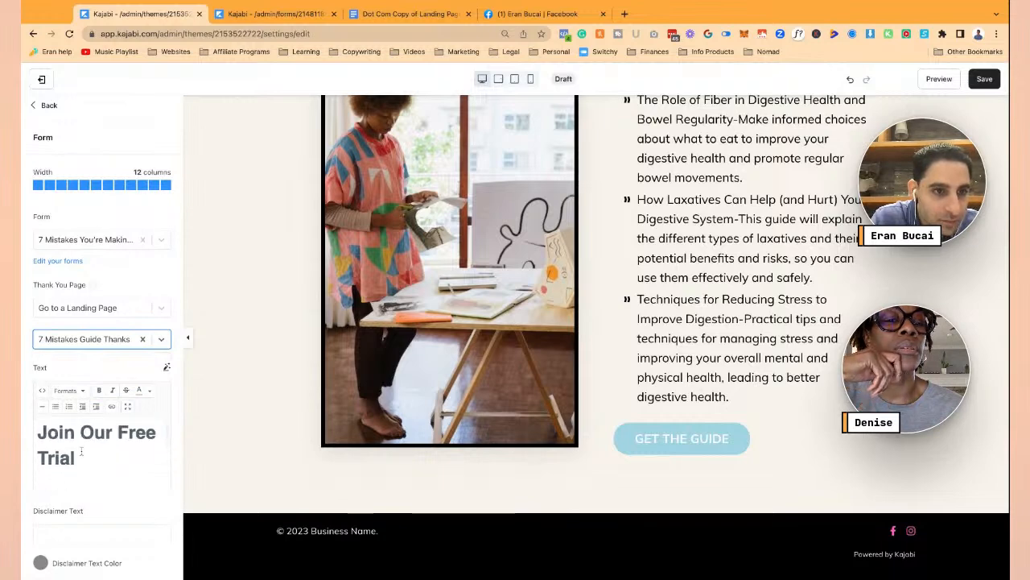
left_click_drag(72, 456, 38, 432)
type("DON")
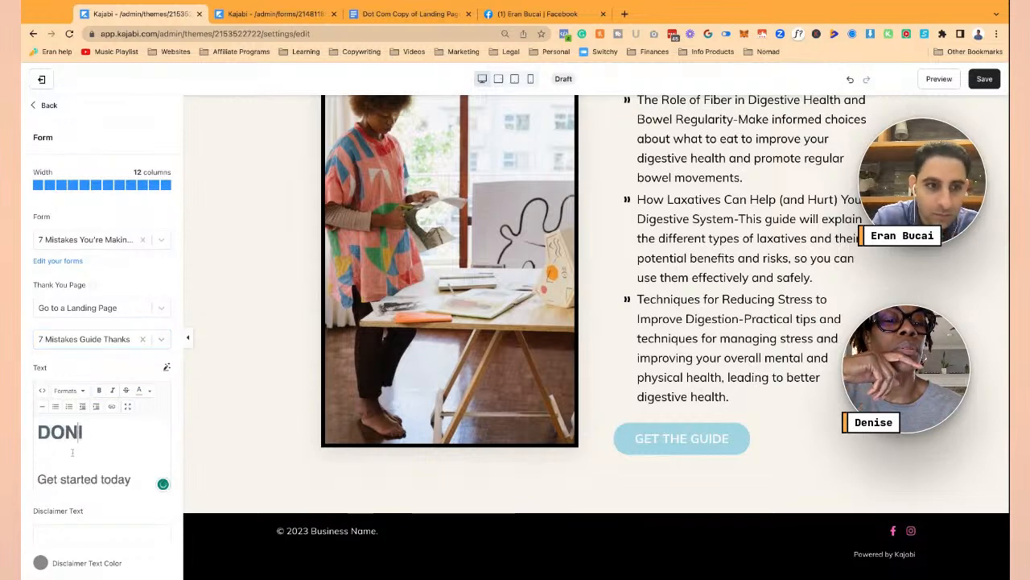
type("'T LIEAVE EMP")
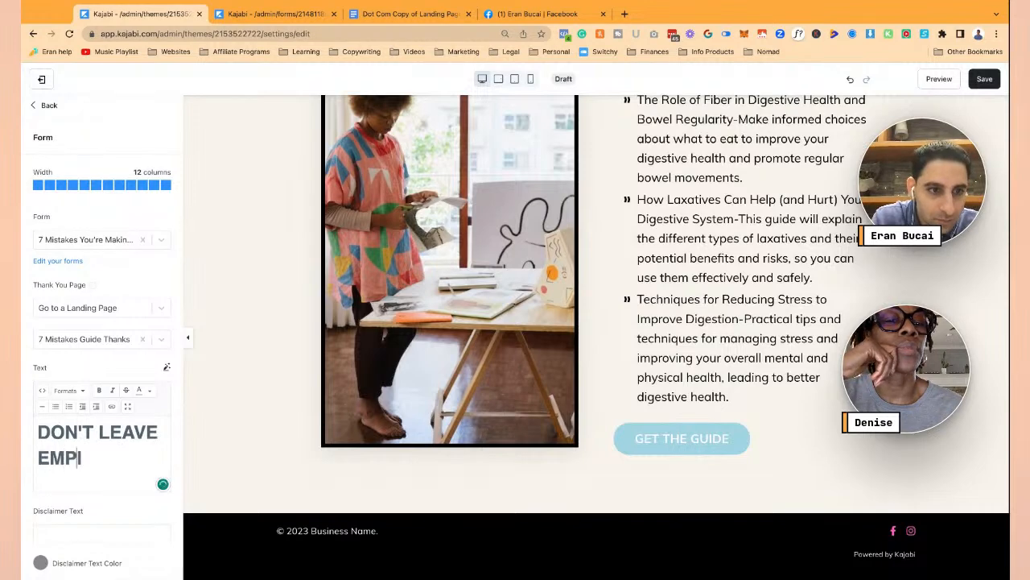
type("TY HANDED")
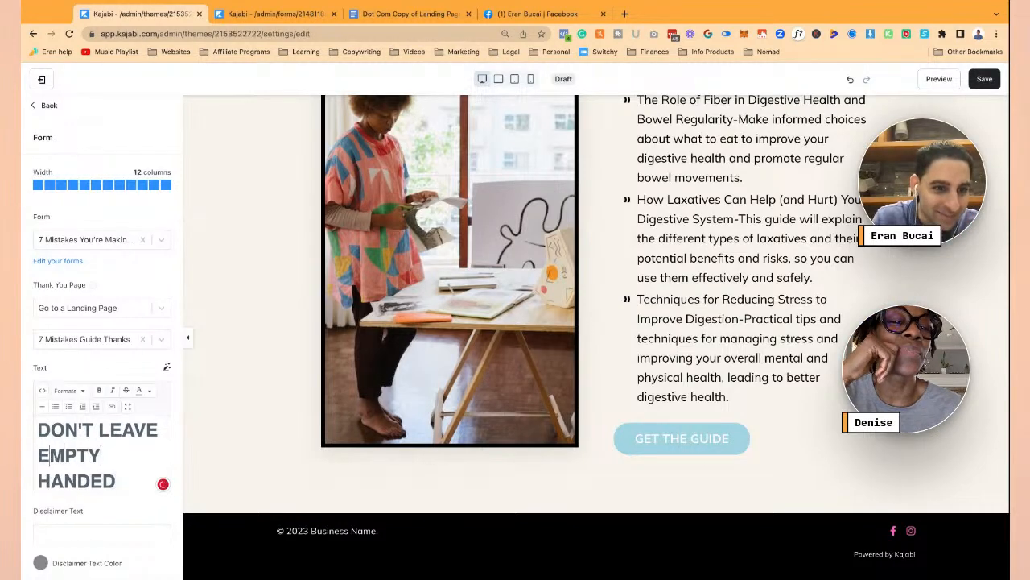
left_click(37, 481)
key("BackSpace")
type("-")
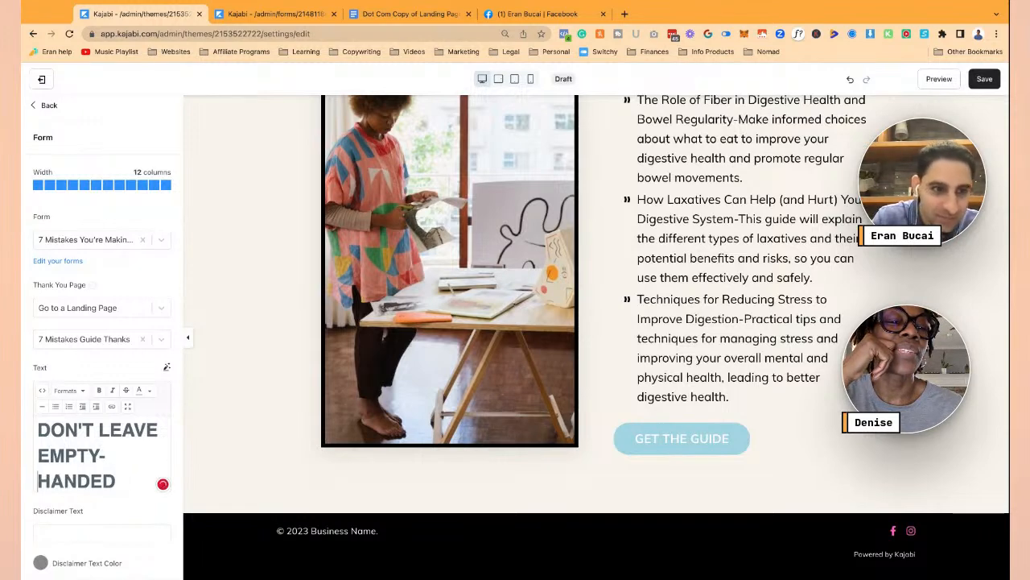
scroll(50, 439, "down", 3)
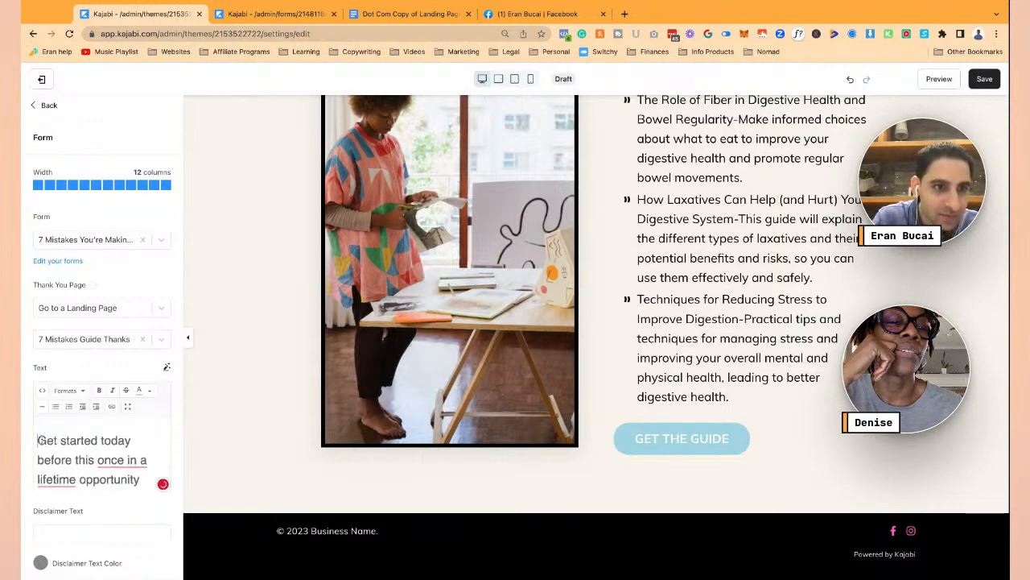
- Replace the popup paragraph with 'Get the guide before you go!' and expand the button settings
left_click_drag(39, 440, 88, 488)
type("G")
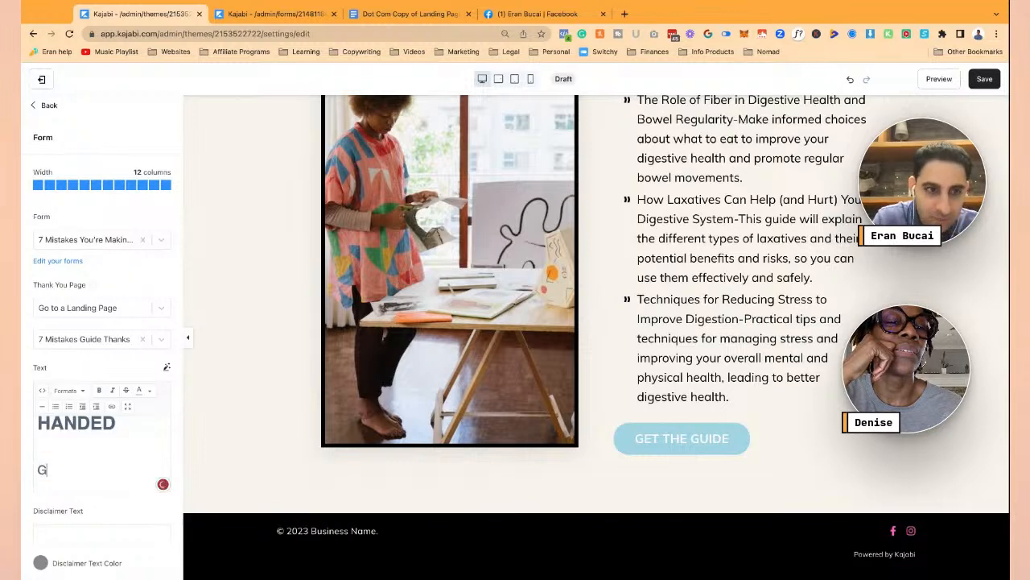
type("et the guide ")
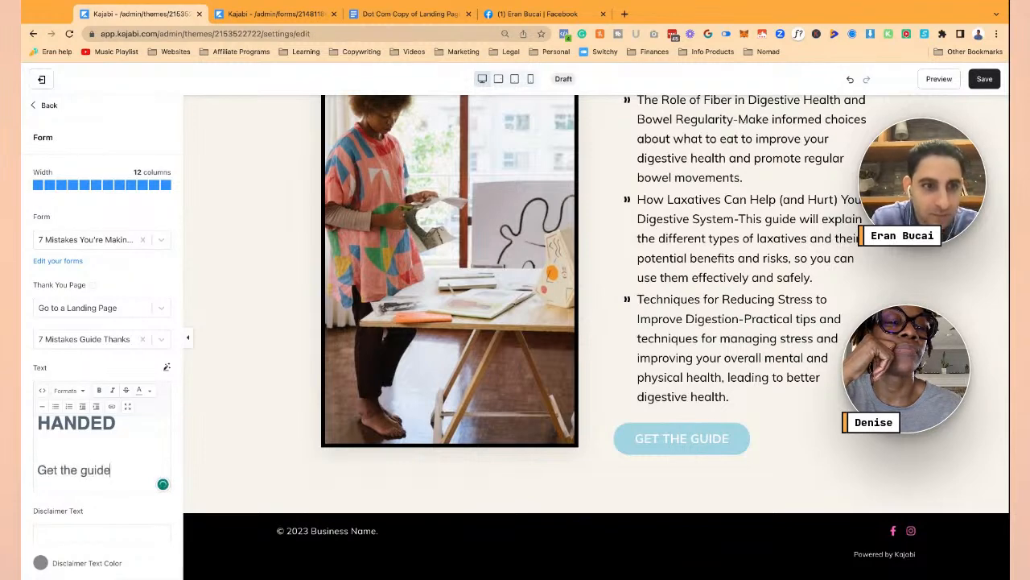
type("belore you go!")
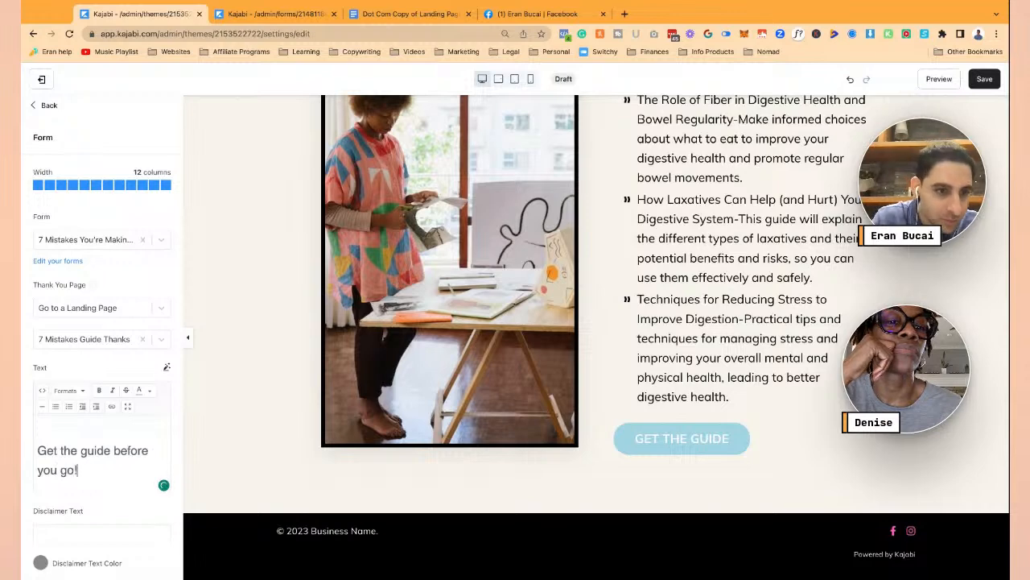
scroll(123, 431, "down", 3)
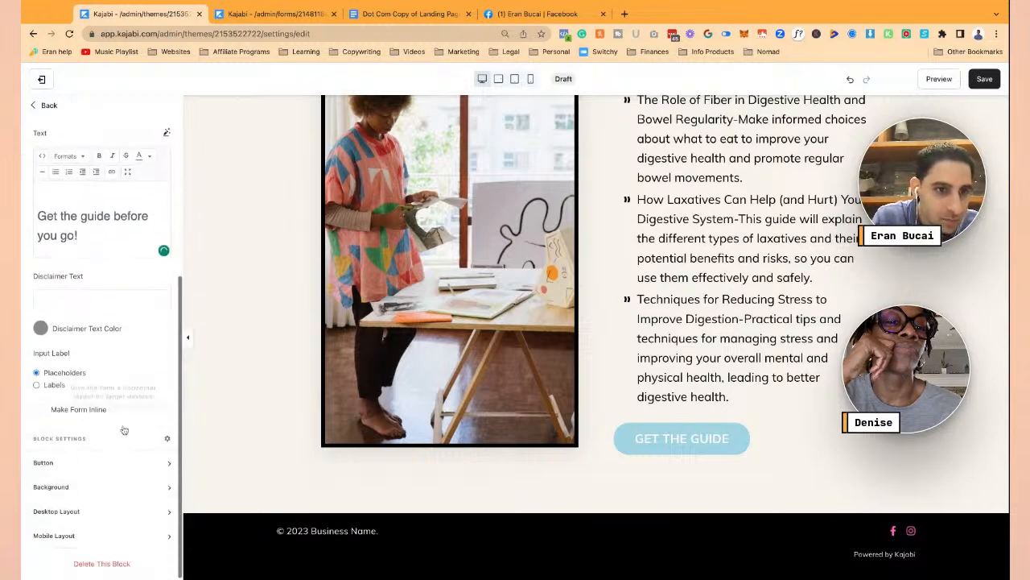
left_click(116, 464)
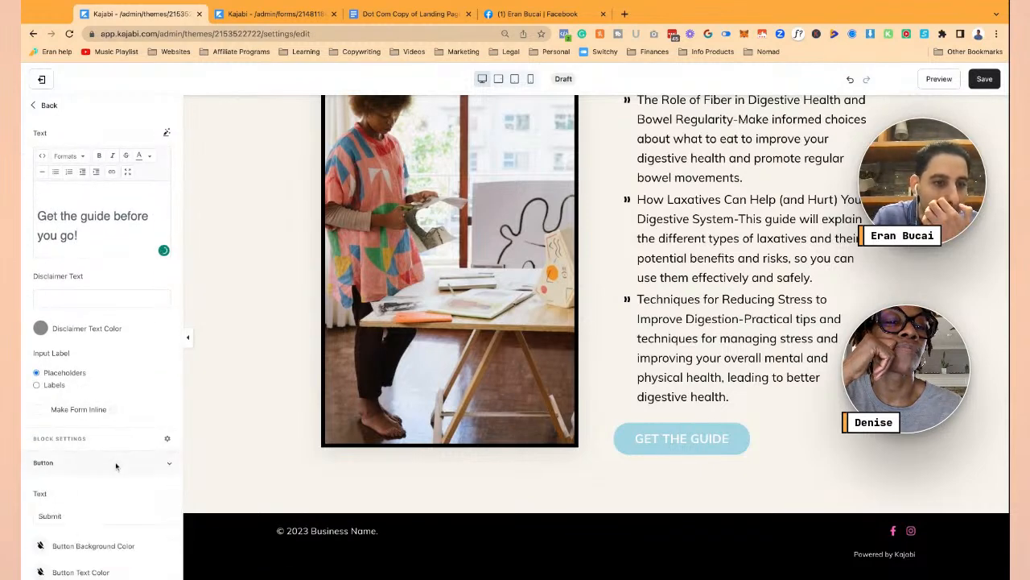
scroll(113, 461, "down", 3)
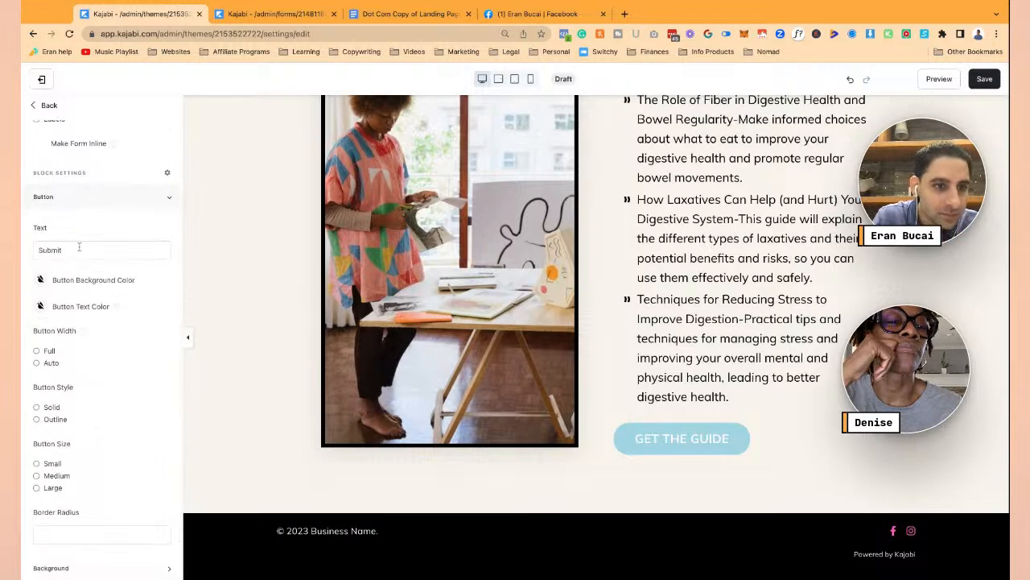
scroll(76, 264, "up", 10)
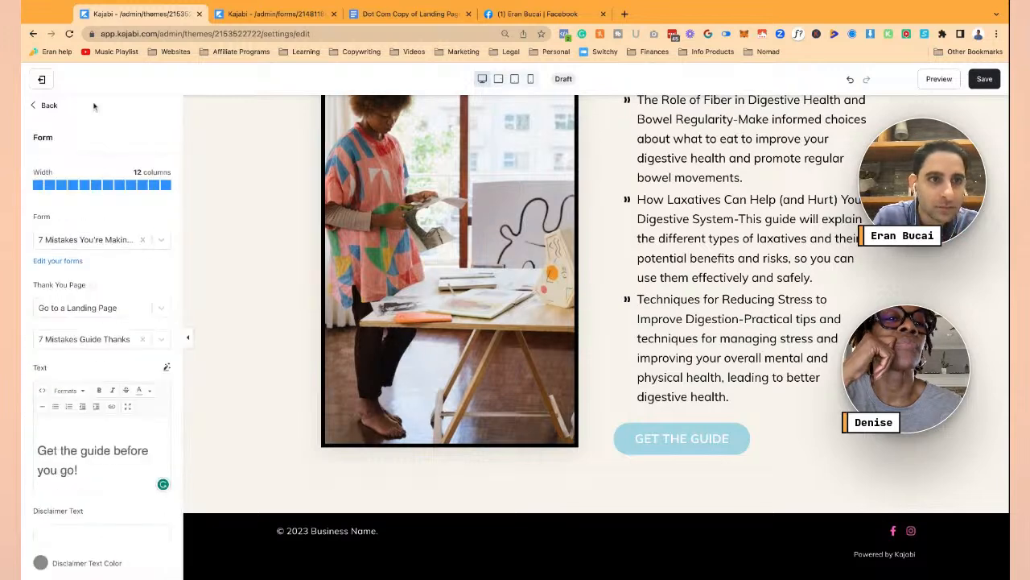
- Enable the exit popup, briefly display it over the page, and save the landing page
left_click(46, 104)
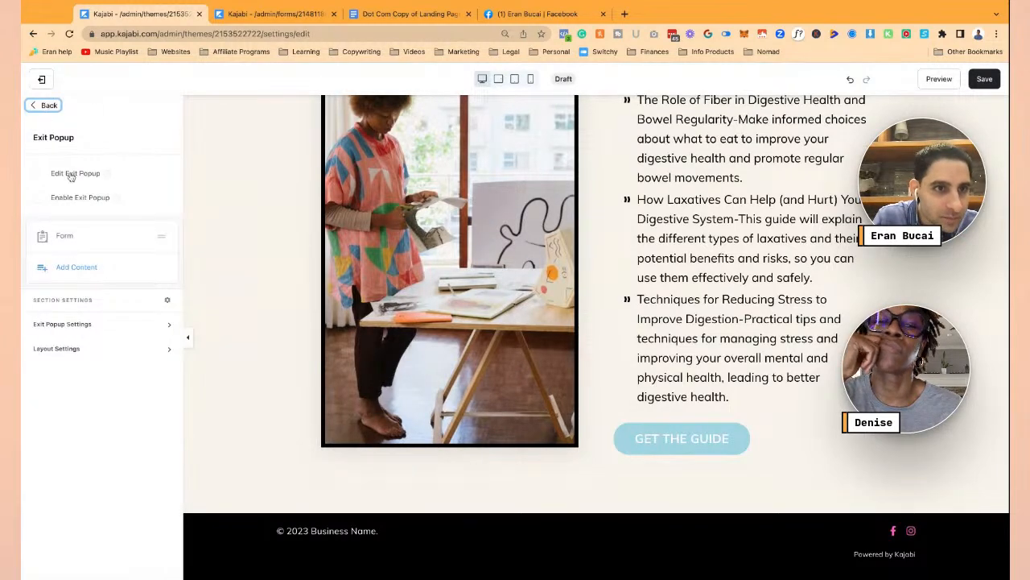
left_click(39, 199)
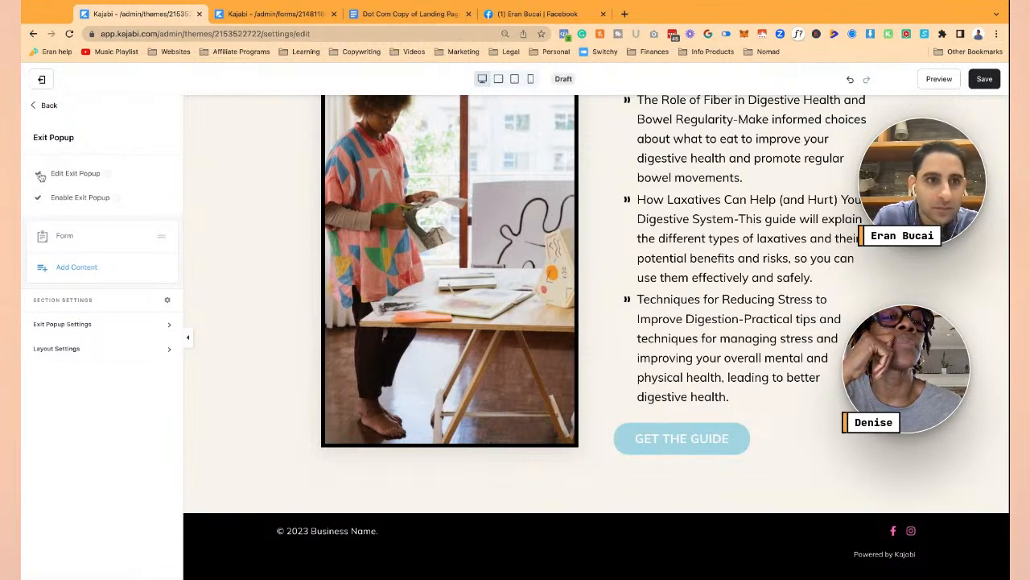
left_click(39, 174)
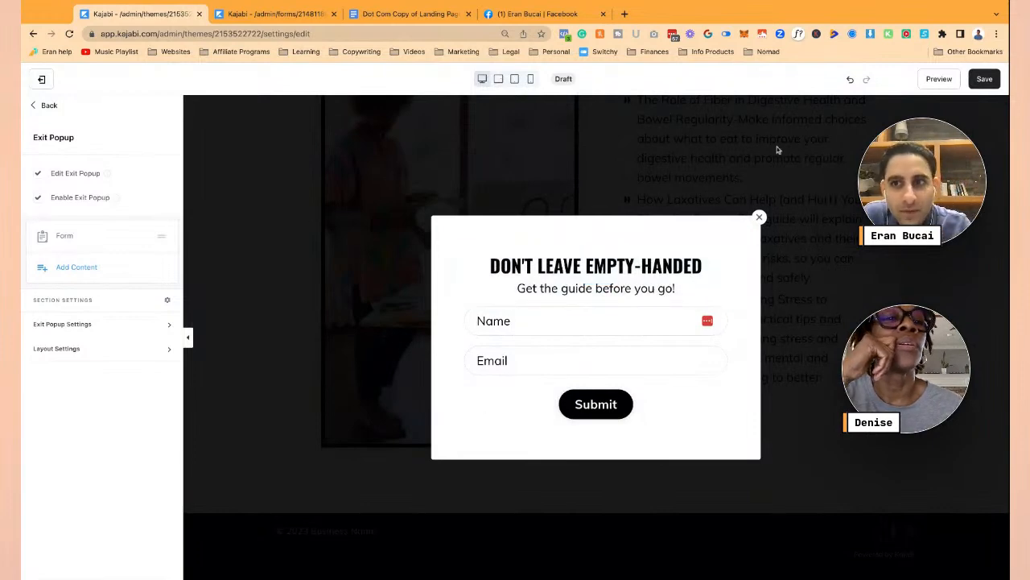
left_click(38, 175)
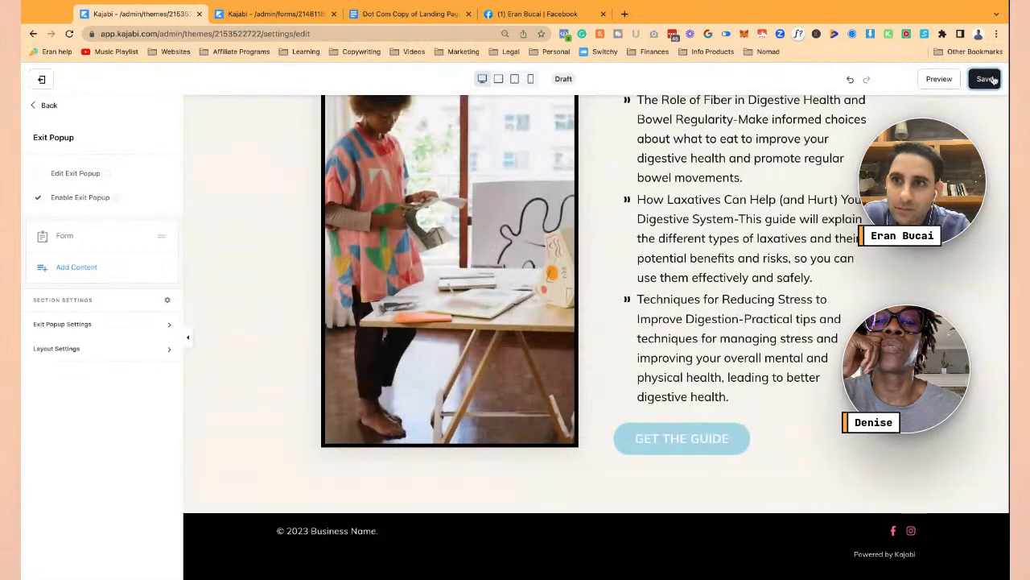
left_click(987, 79)
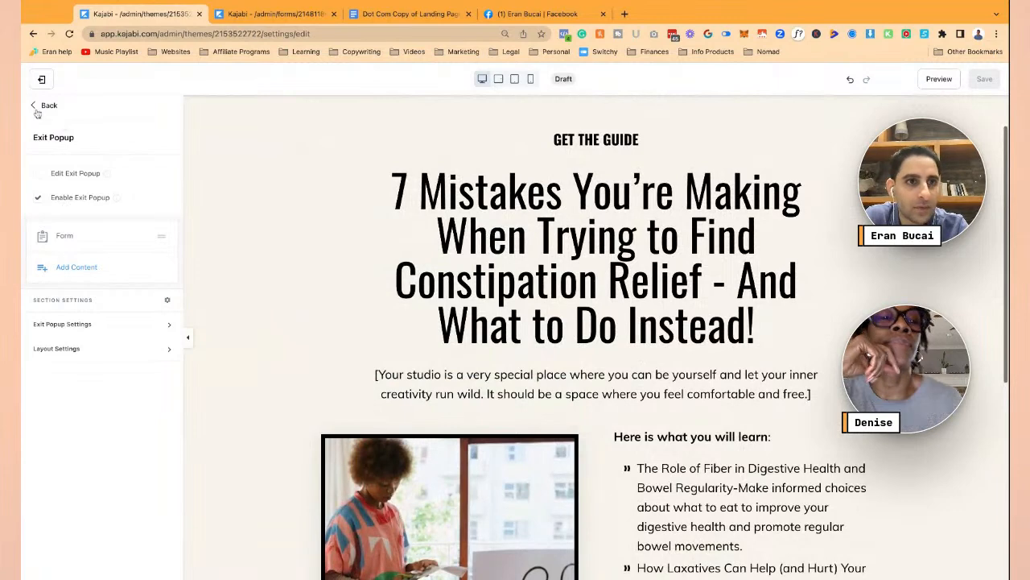
left_click(36, 105)
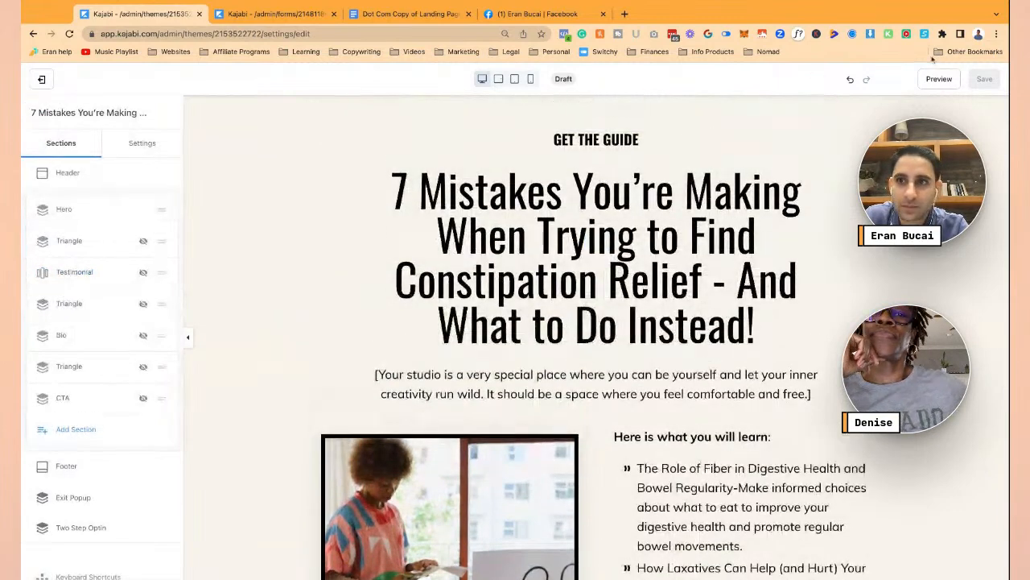
- Preview the landing page live until the 'Don't leave empty-handed' popup appears, then close it
left_click(940, 80)
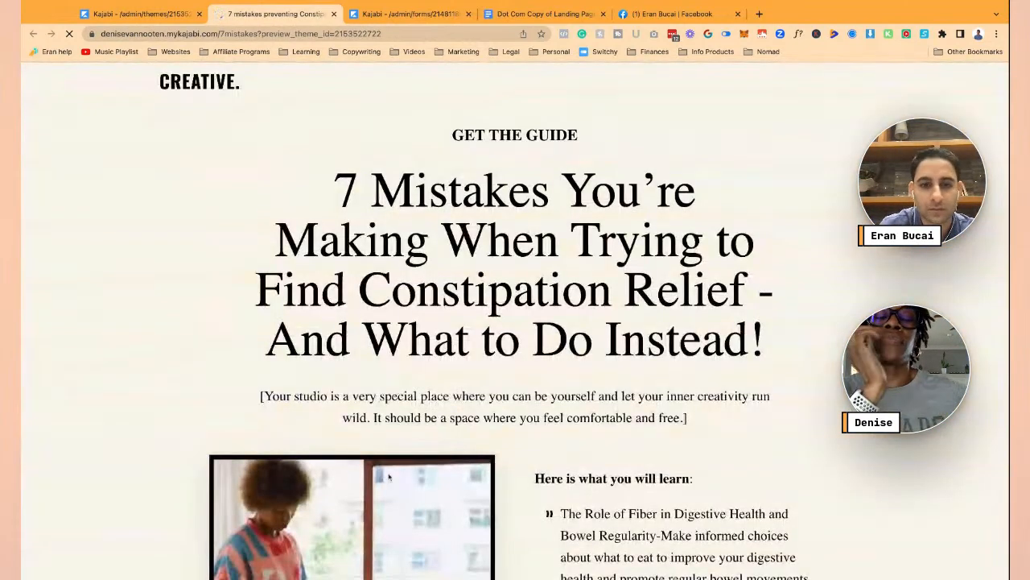
scroll(389, 477, "down", 6)
scroll(389, 477, "down", 2)
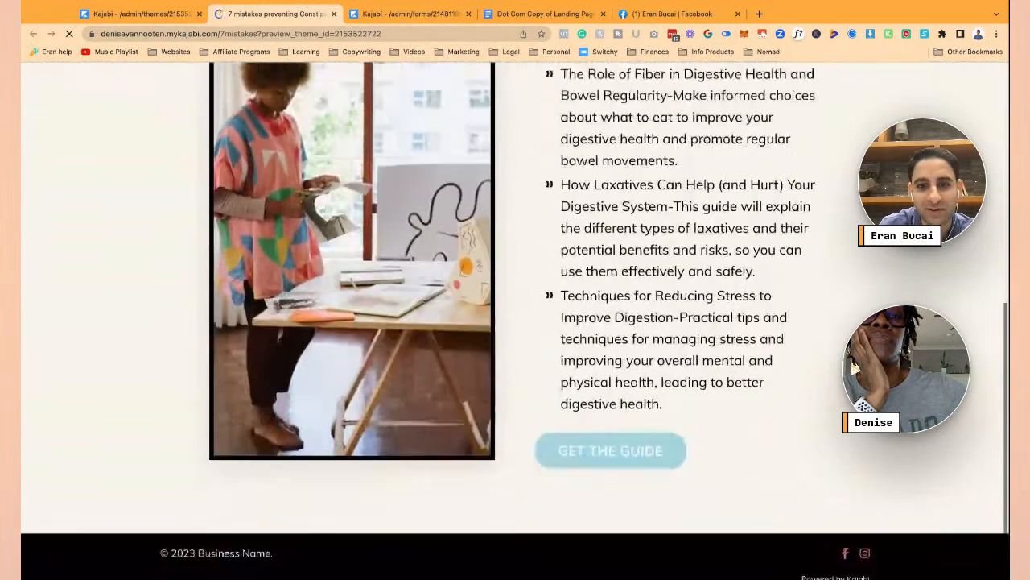
scroll(247, 371, "up", 3)
scroll(247, 370, "up", 5)
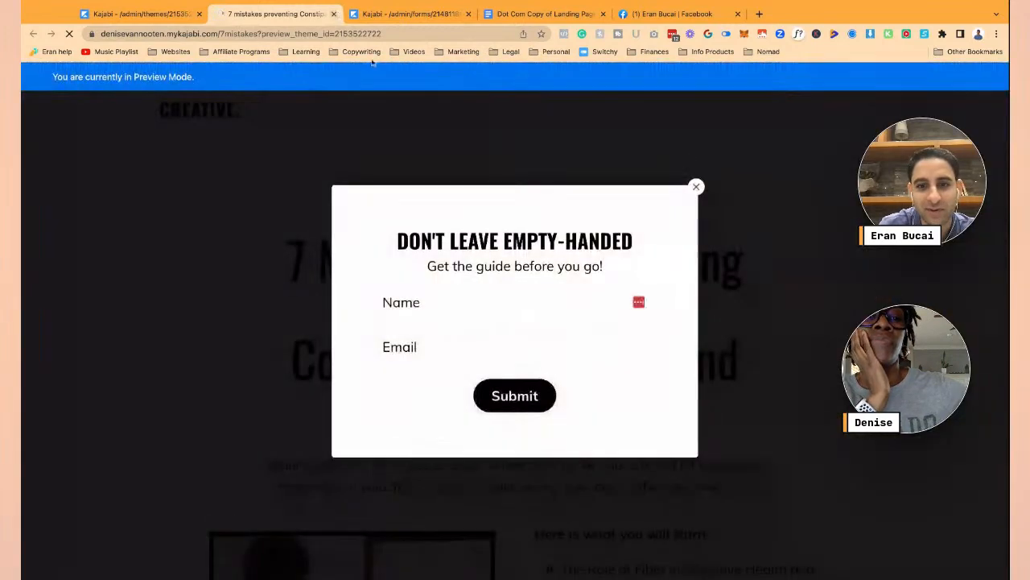
left_click(697, 187)
- Test the Get the Guide button popup, then return to the editor and its landing pages list
scroll(766, 349, "down", 5)
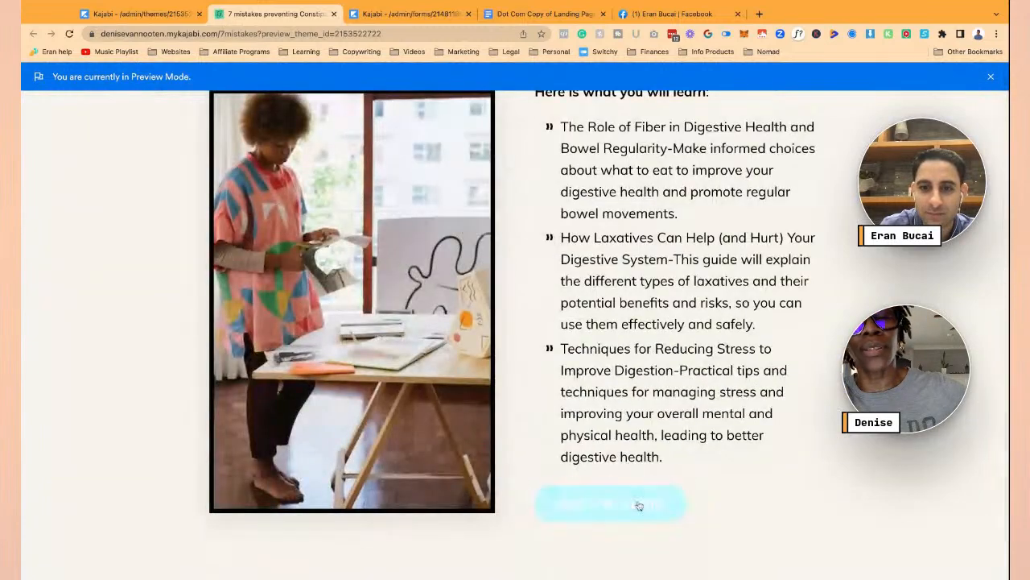
left_click(638, 502)
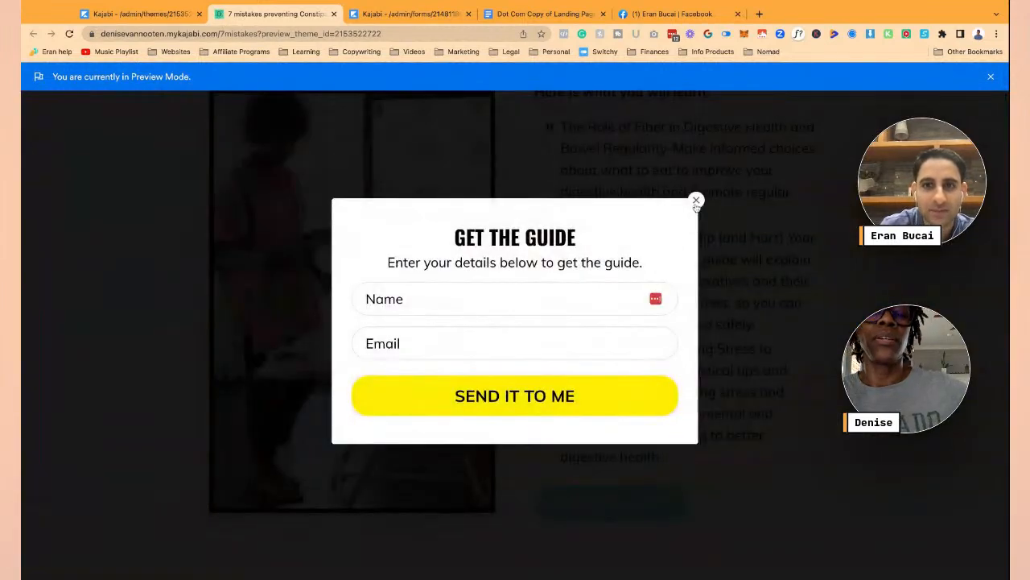
left_click(696, 201)
scroll(611, 282, "up", 5)
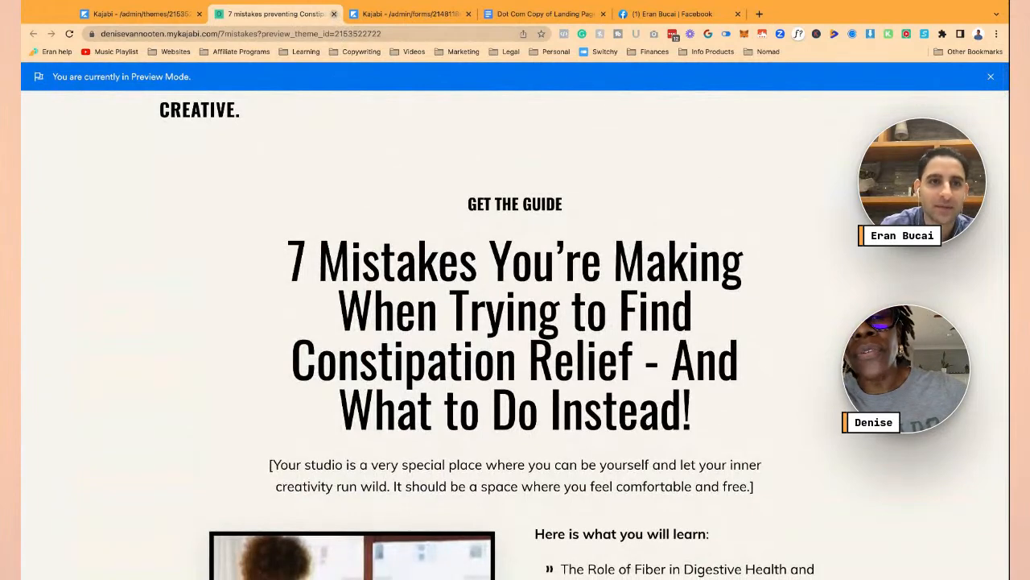
left_click(148, 16)
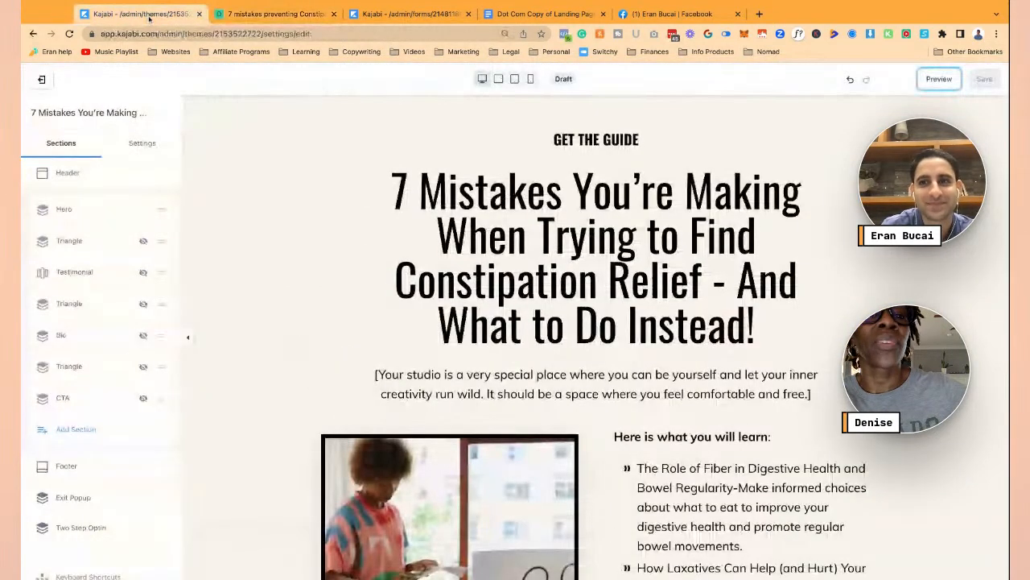
left_click(50, 78)
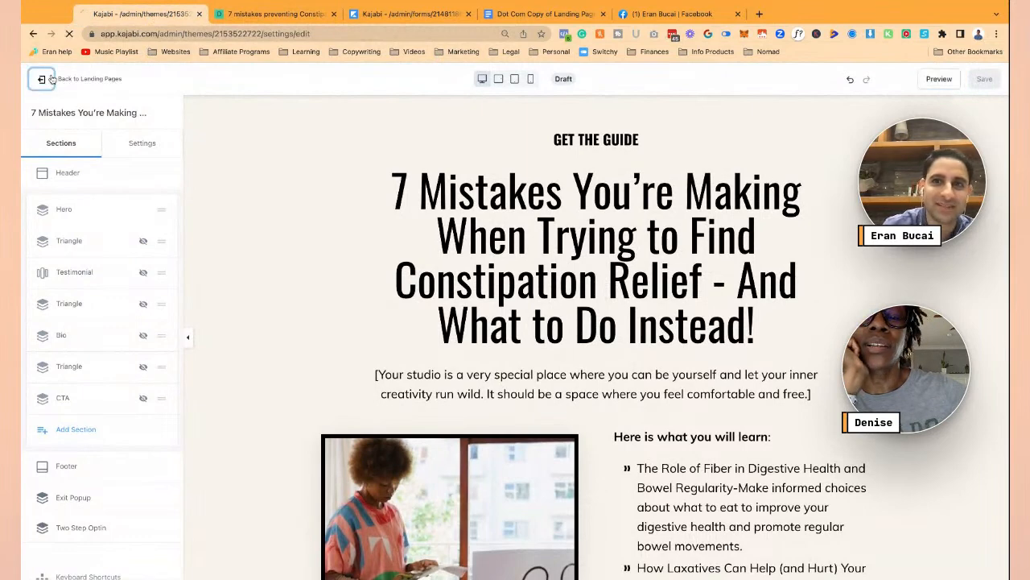
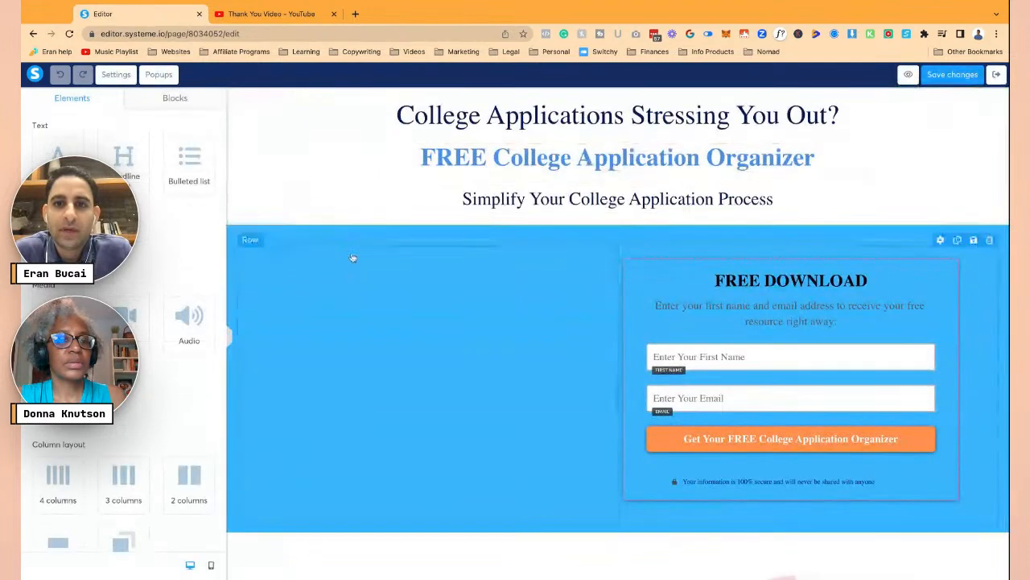
- Open the landing-page brief Google Doc in a new browser tab from the pasted link
scroll(353, 258, "down", 4)
scroll(351, 257, "up", 3)
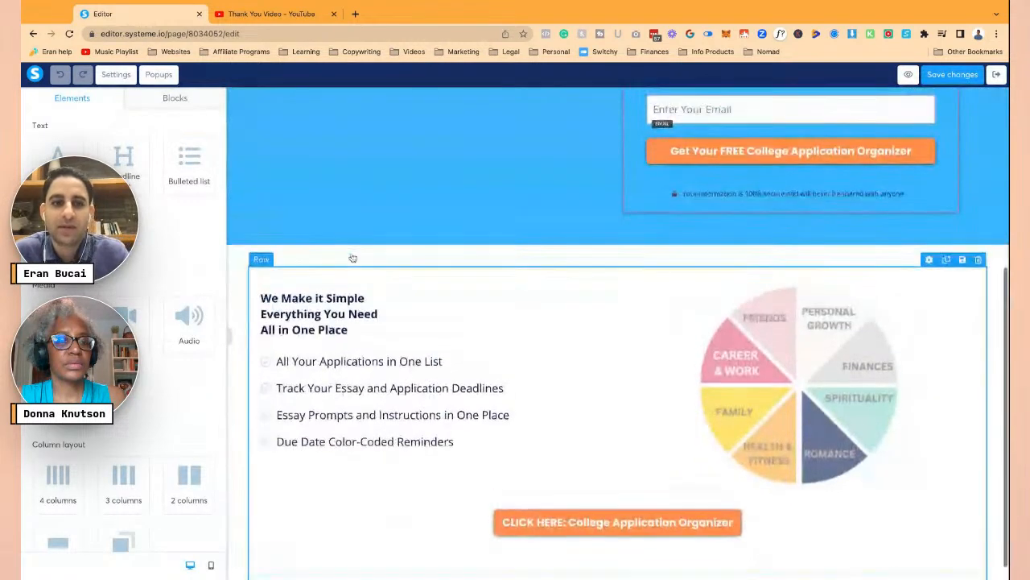
scroll(614, 239, "up", 2)
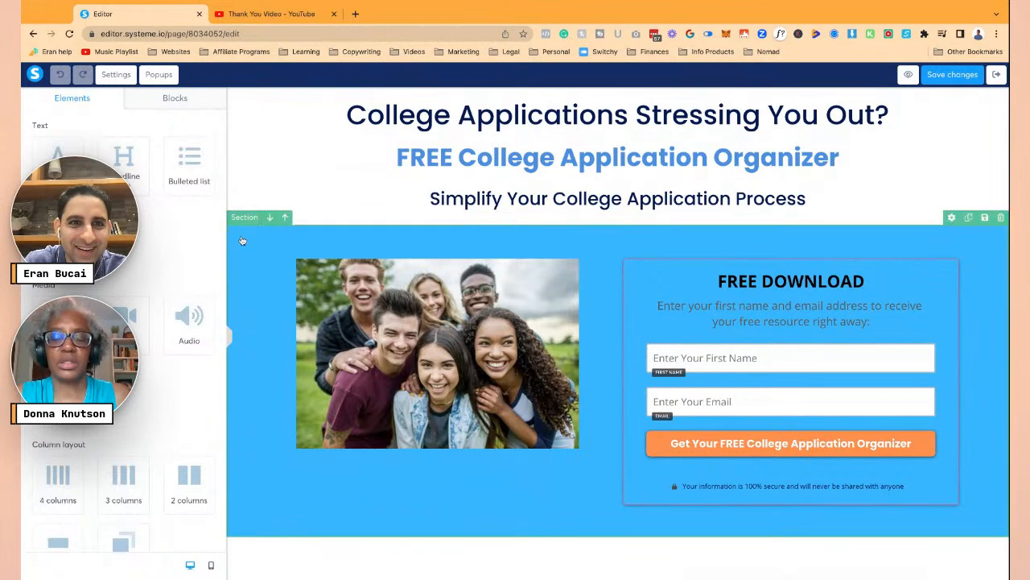
scroll(356, 306, "down", 4)
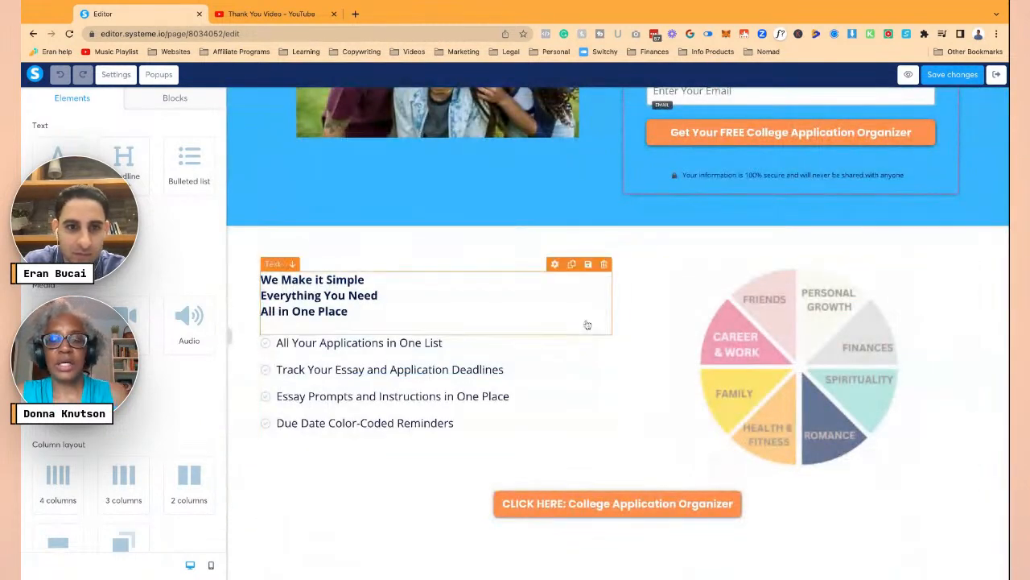
scroll(419, 265, "up", 4)
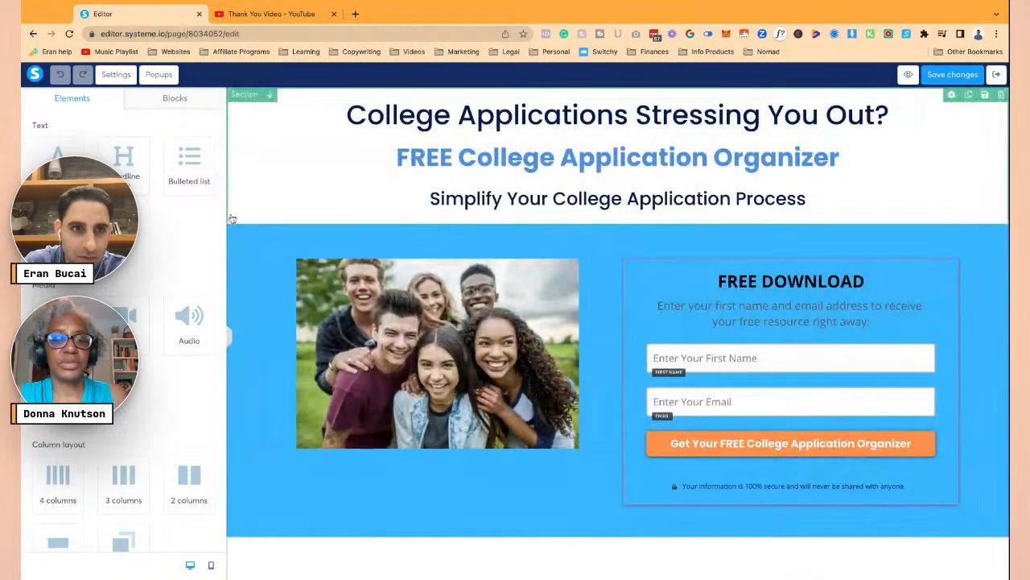
left_click(148, 19)
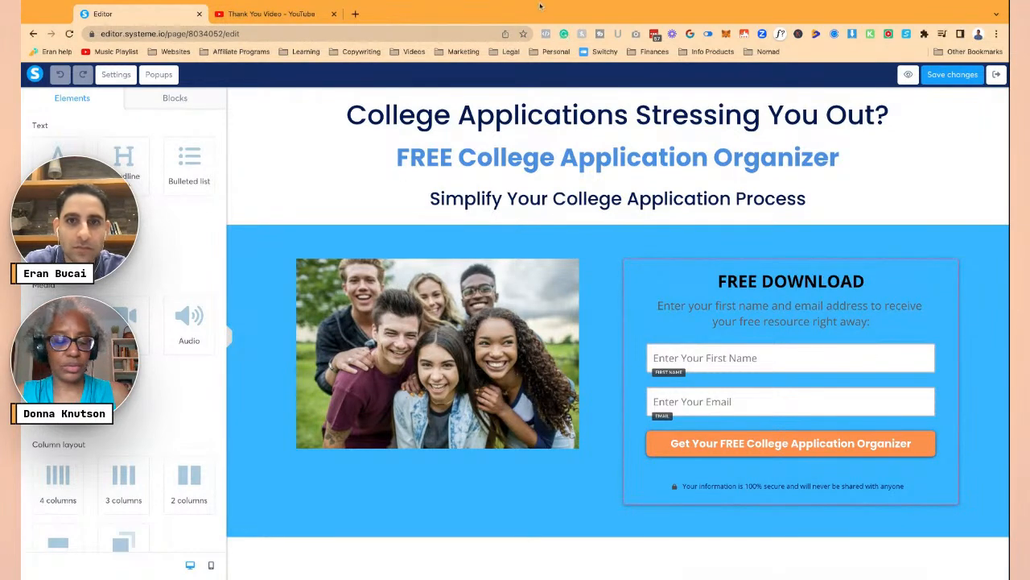
left_click(355, 14)
key("Return")
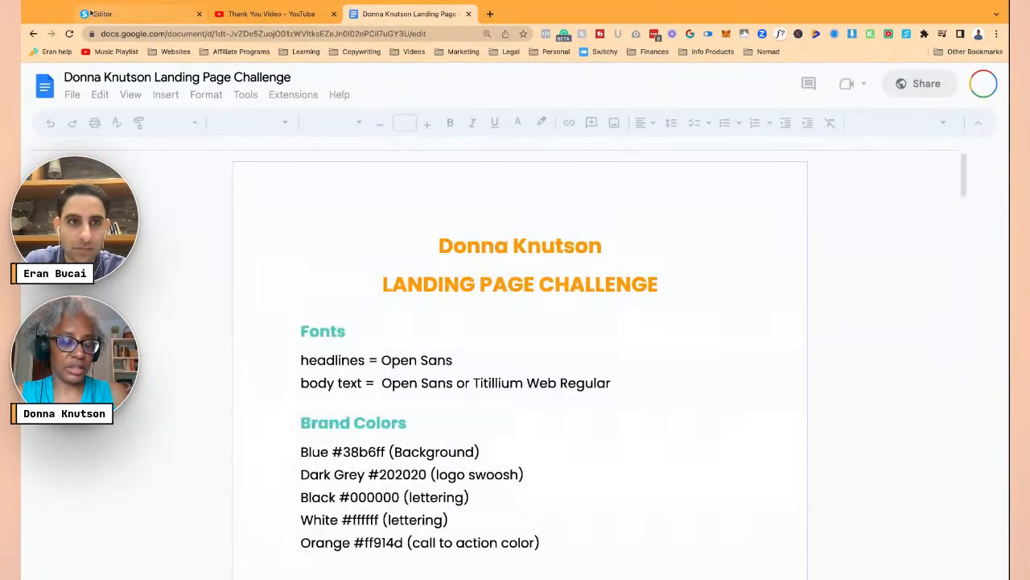
- Add a Checkbox element to the opt-in form below the email field
left_click(113, 14)
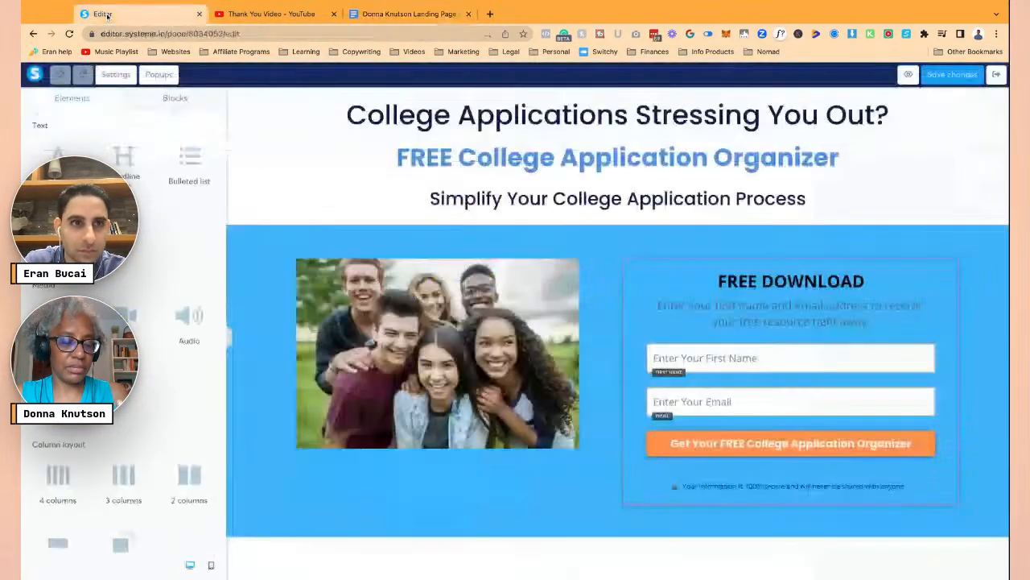
scroll(175, 342, "down", 5)
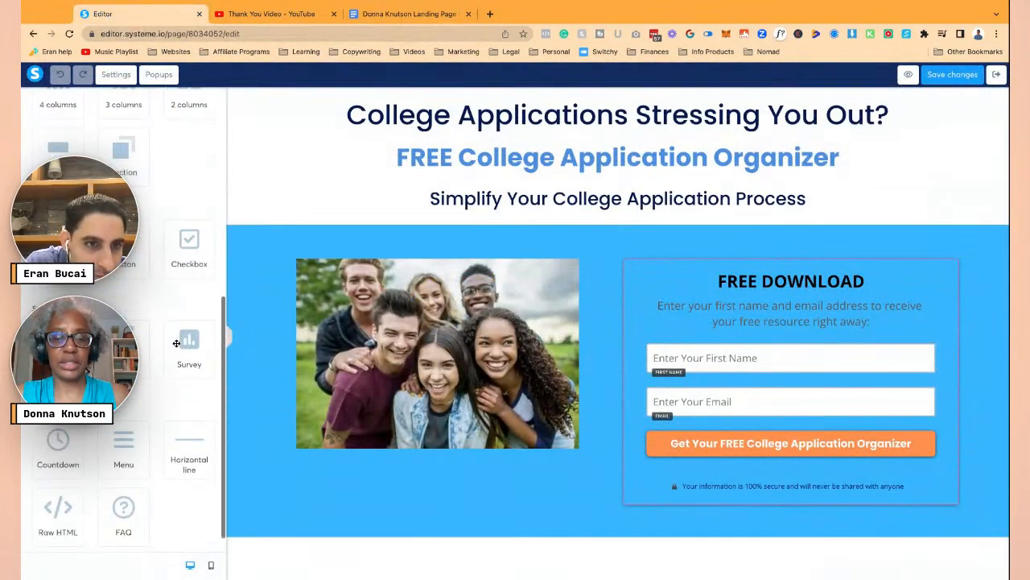
left_click_drag(185, 262, 640, 425)
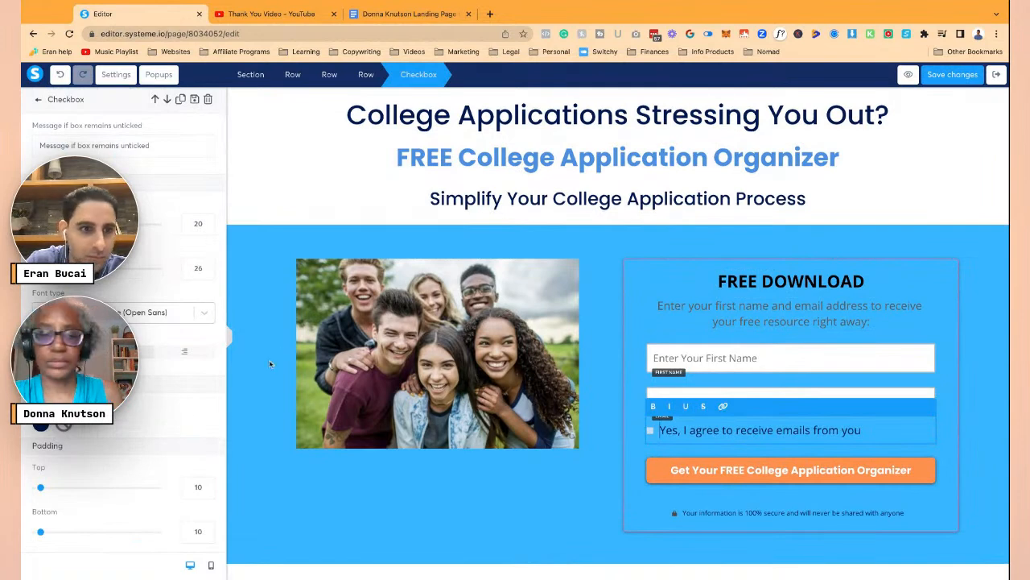
left_click(621, 224)
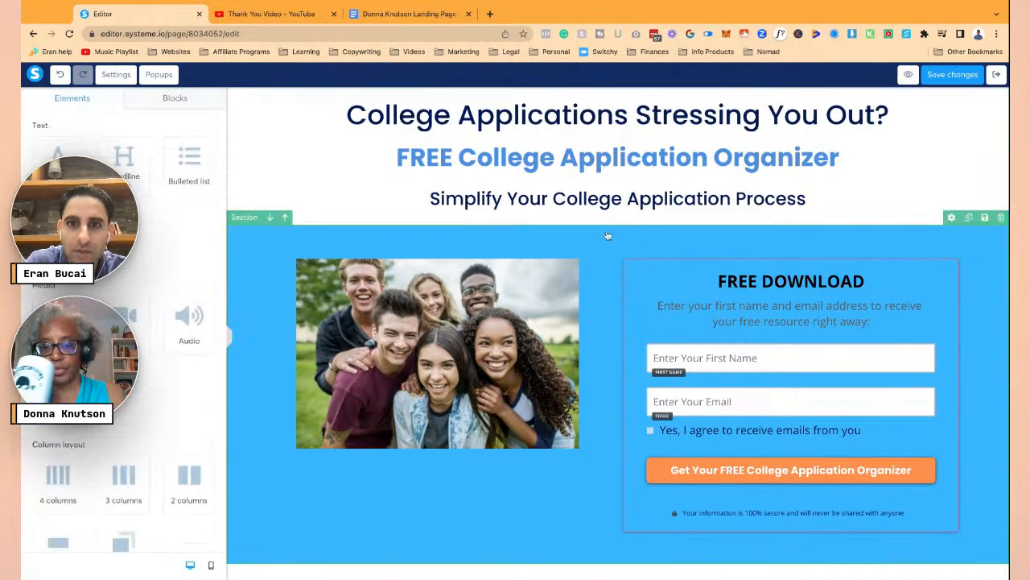
- Confirm Open Sans as the brief's headline font and apply it to the main headline
left_click(409, 14)
scroll(411, 258, "down", 1)
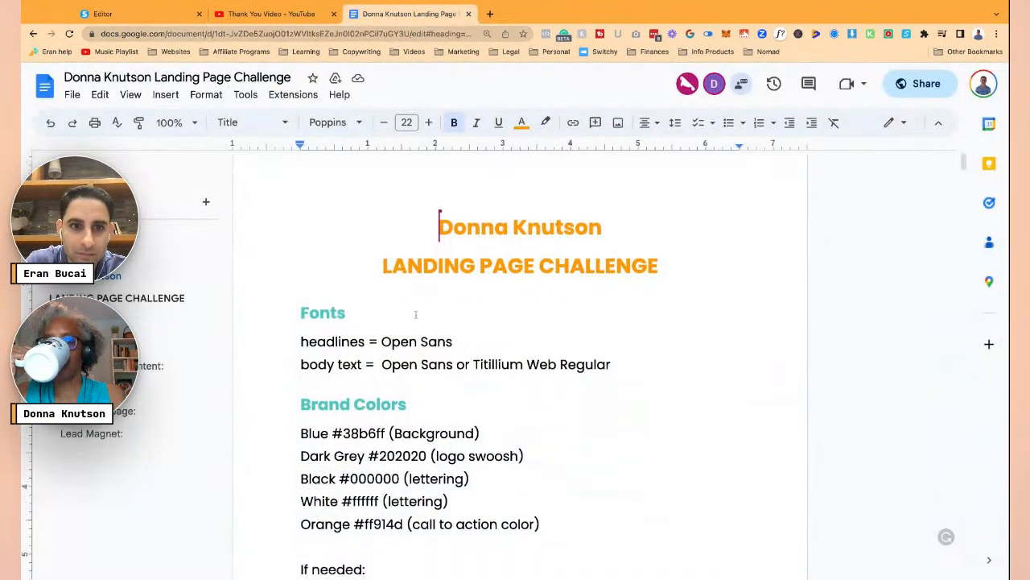
left_click_drag(383, 310, 453, 311)
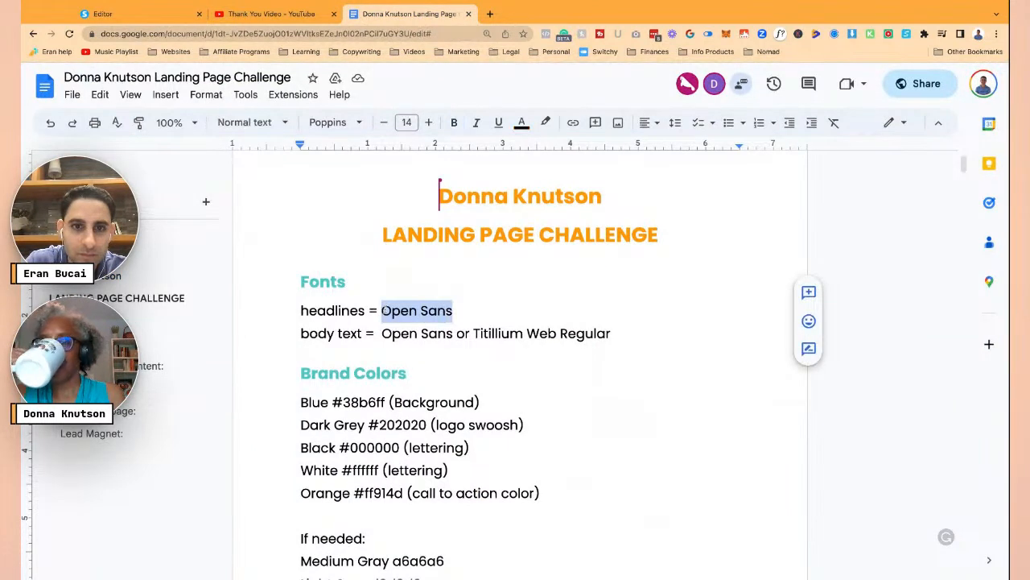
left_click(163, 5)
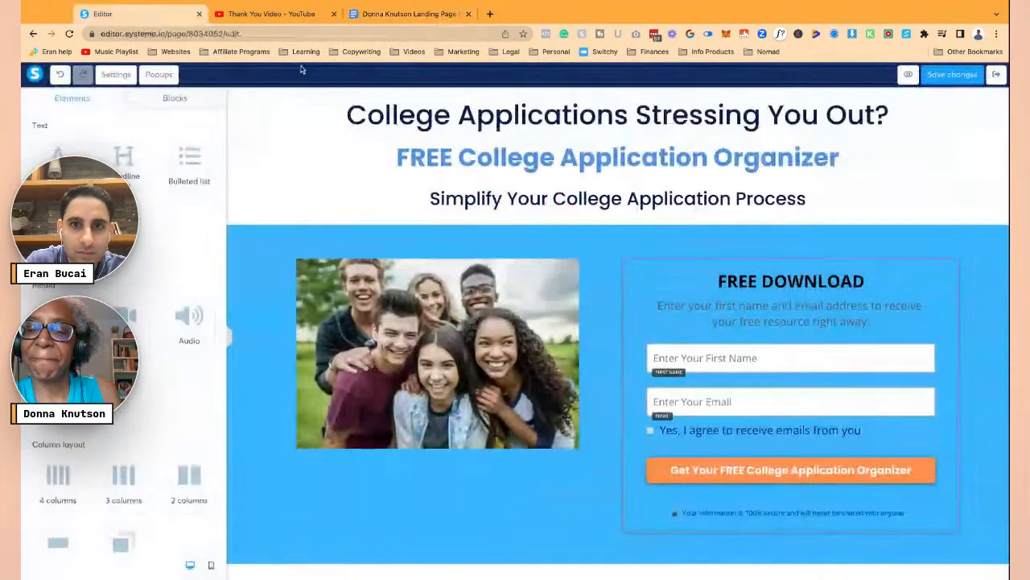
left_click(546, 107)
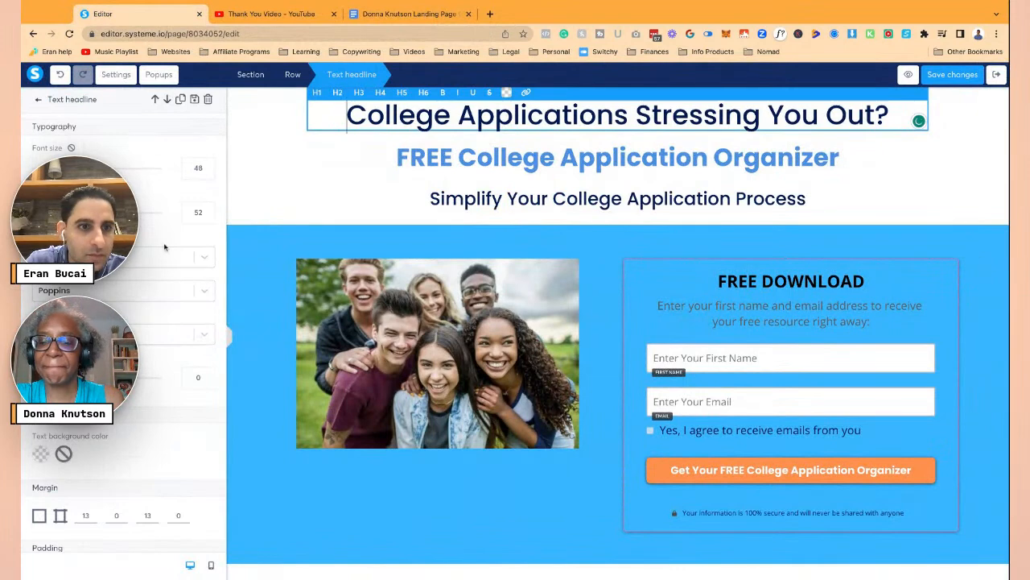
left_click(167, 290)
left_click(137, 334)
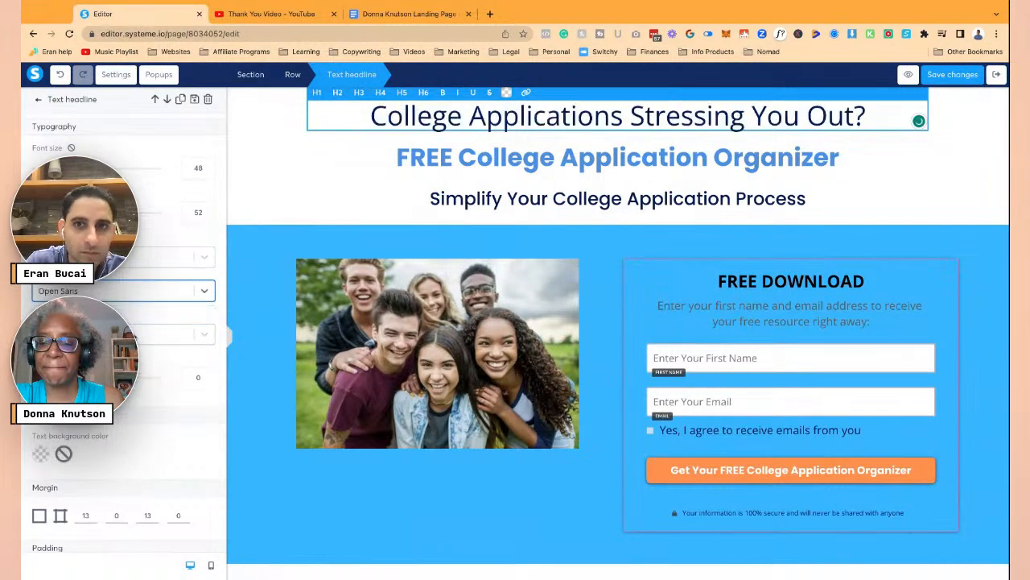
left_click(116, 75)
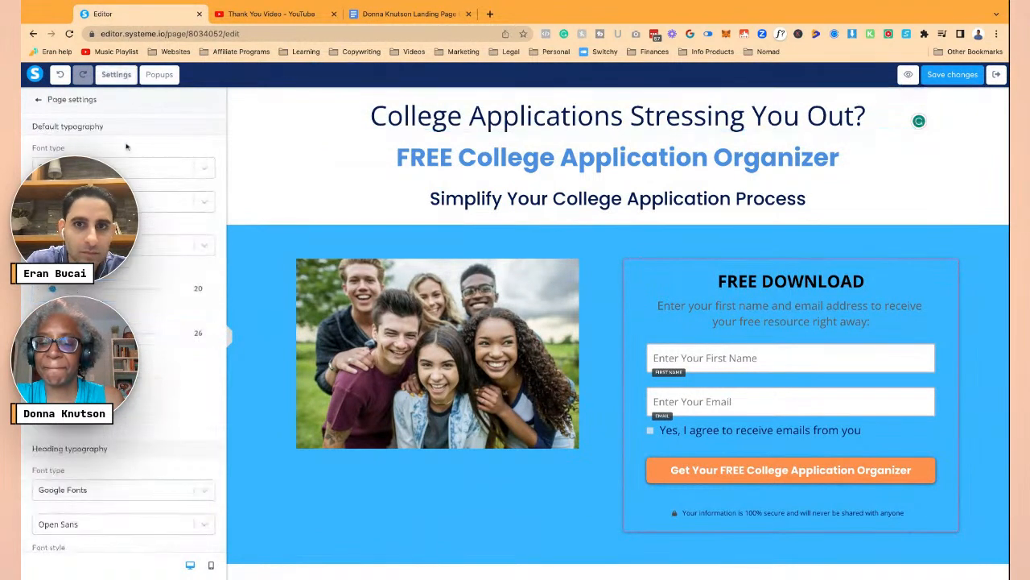
left_click(415, 111)
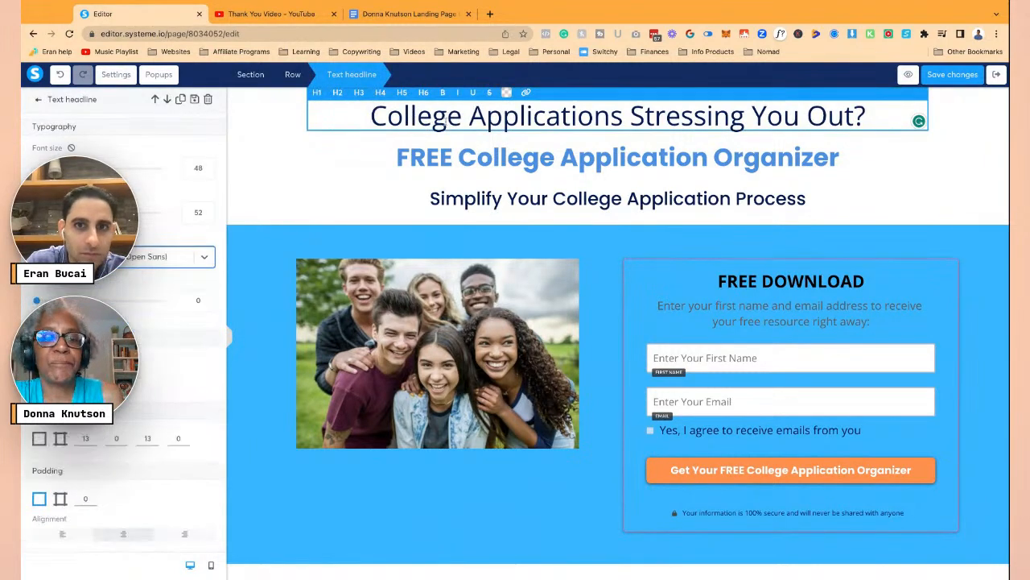
- Set the FREE College Application Organizer and Simplify Your College Application Process headlines to Open Sans
left_click(430, 165)
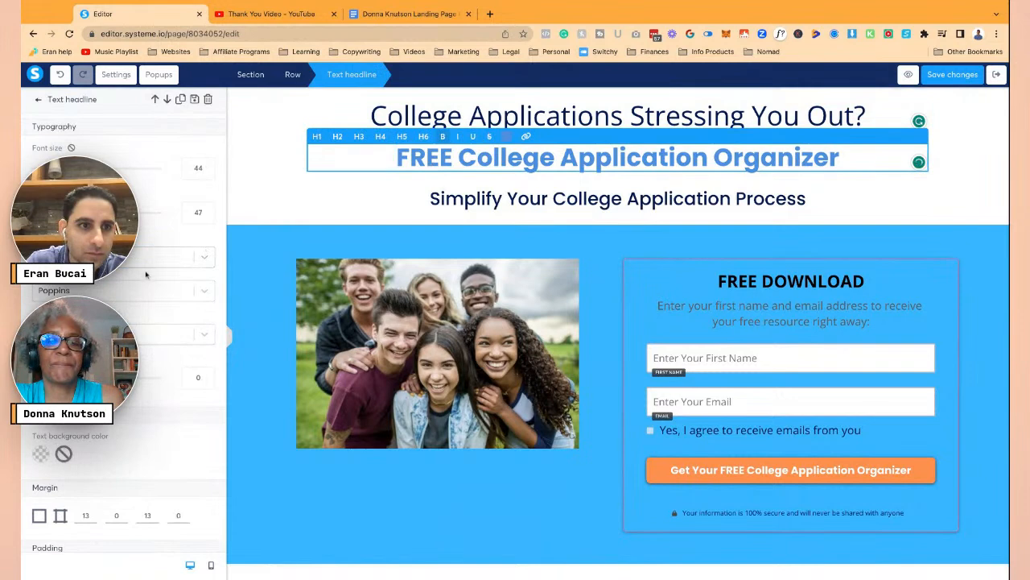
left_click(148, 261)
left_click(157, 283)
left_click(491, 201)
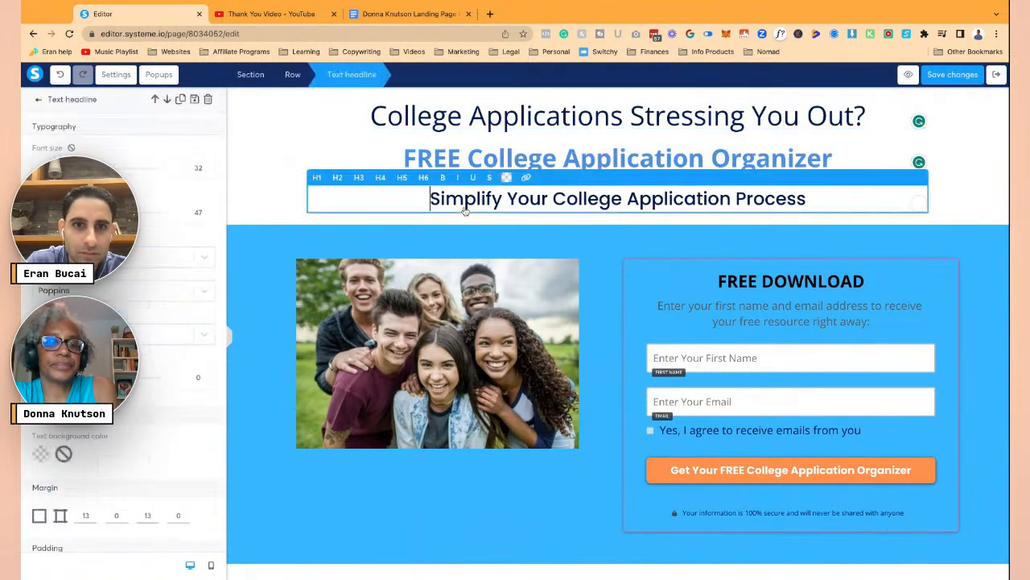
left_click(148, 261)
left_click(157, 283)
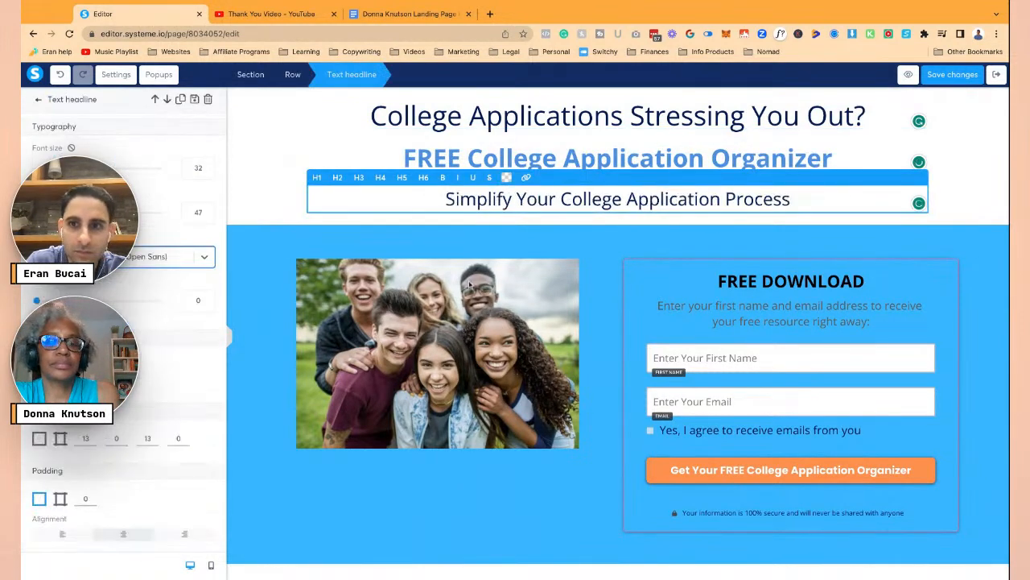
left_click(801, 260)
- Check the fonts of the FREE DOWNLOAD heading, intro paragraph, First Name field and checkbox
left_click(791, 281)
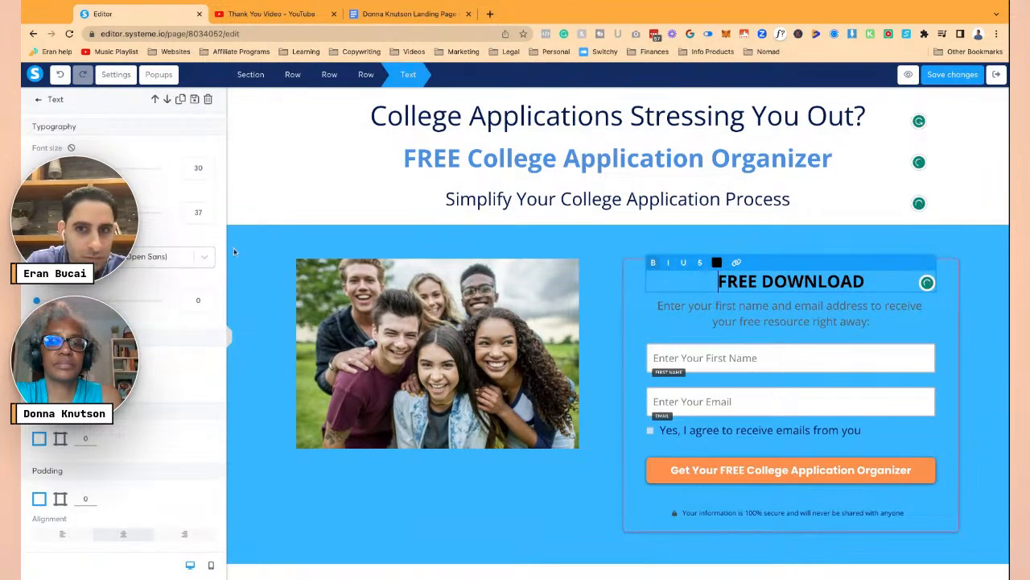
left_click(682, 308)
left_click(683, 307)
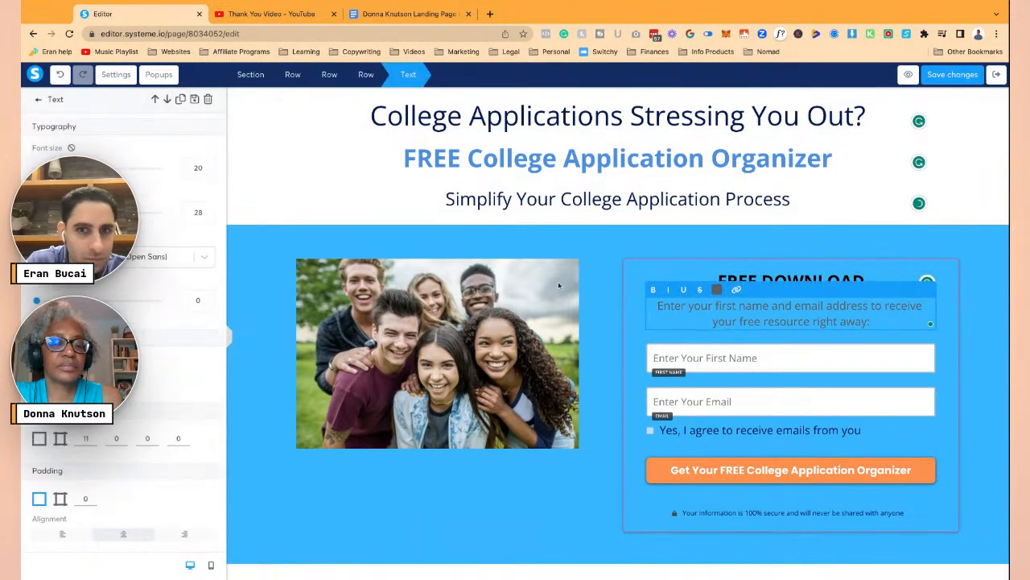
left_click(709, 358)
left_click(702, 358)
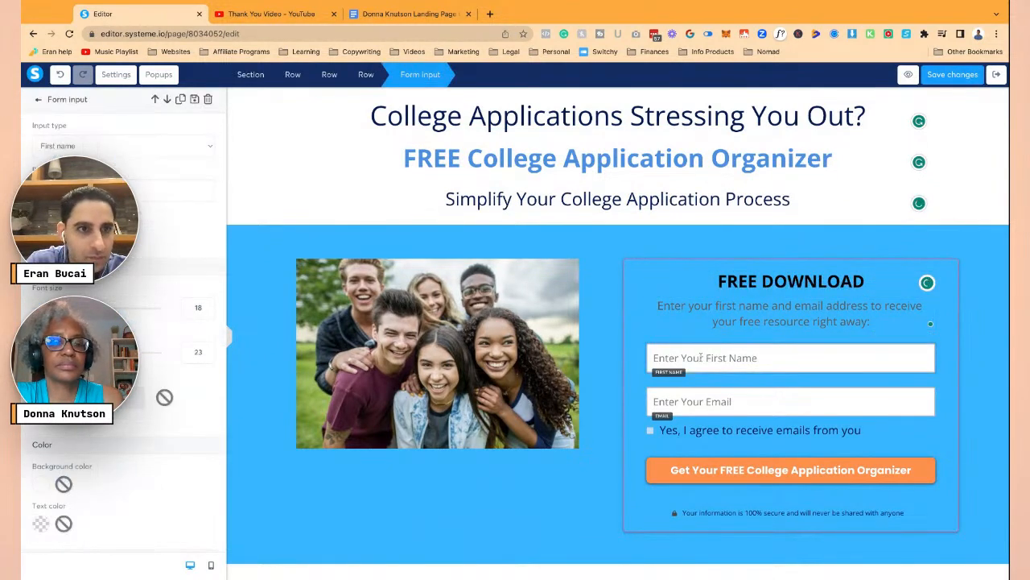
left_click(698, 432)
left_click(698, 433)
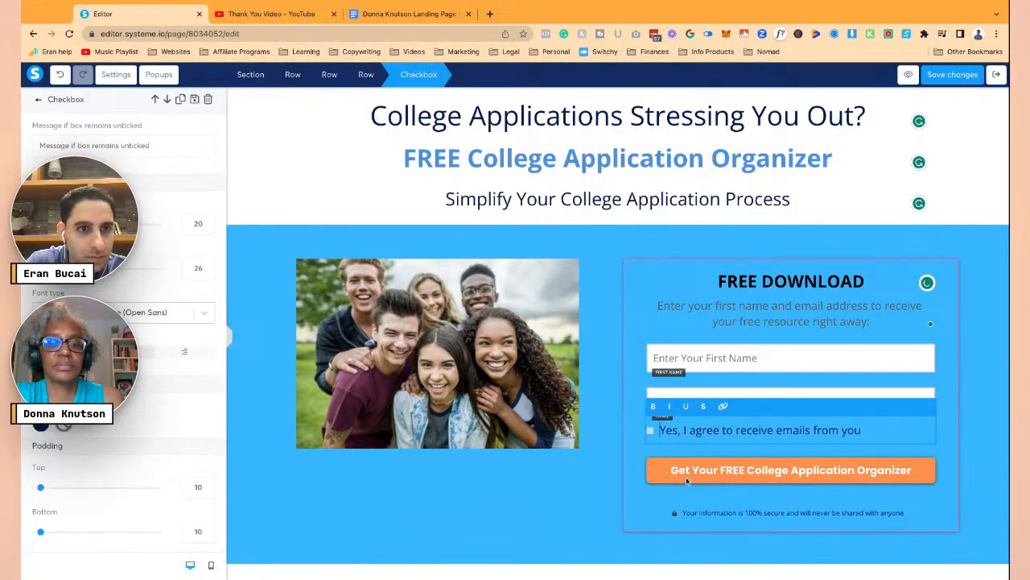
left_click(659, 476)
- Give the orange download button 'Same font as the page (Open Sans)'
left_click(659, 476)
scroll(172, 389, "down", 10)
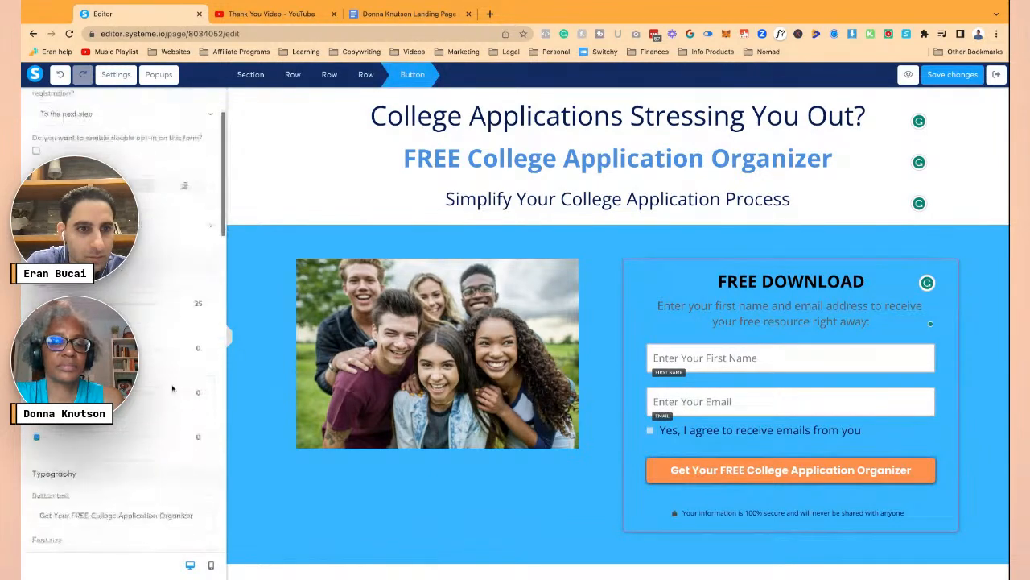
left_click(121, 294)
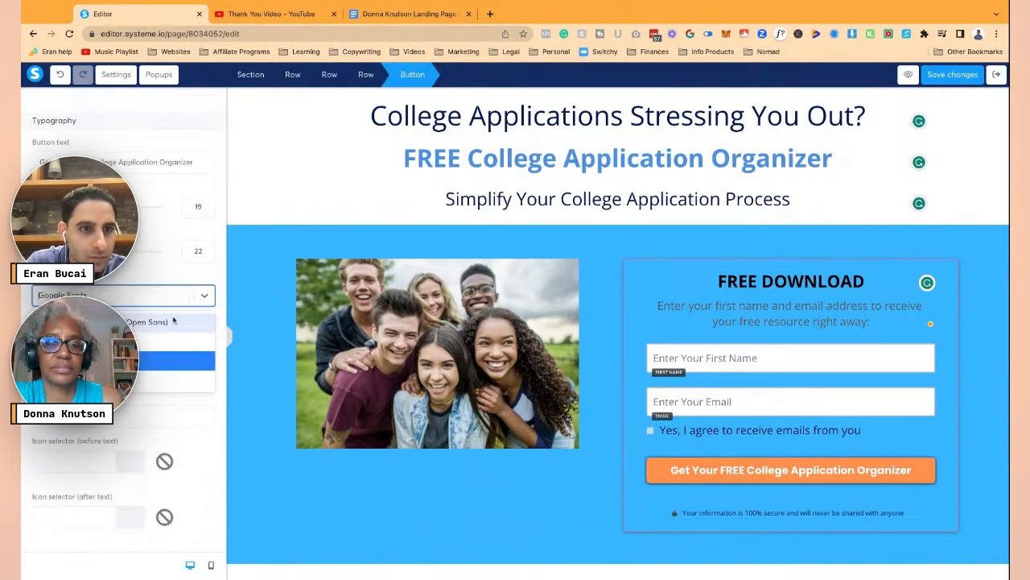
left_click(161, 361)
left_click(699, 498)
left_click(702, 505)
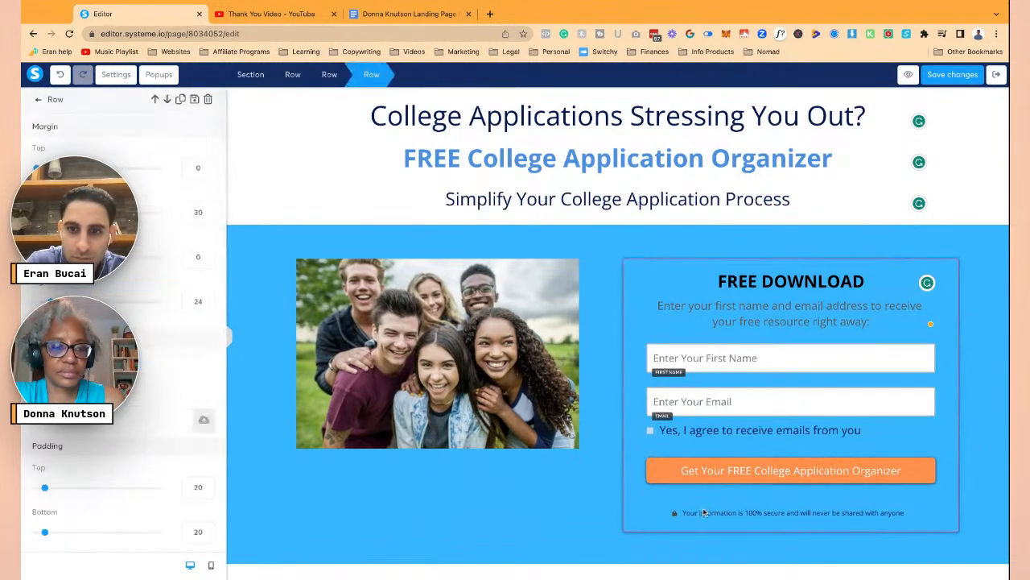
left_click(703, 510)
left_click(703, 513)
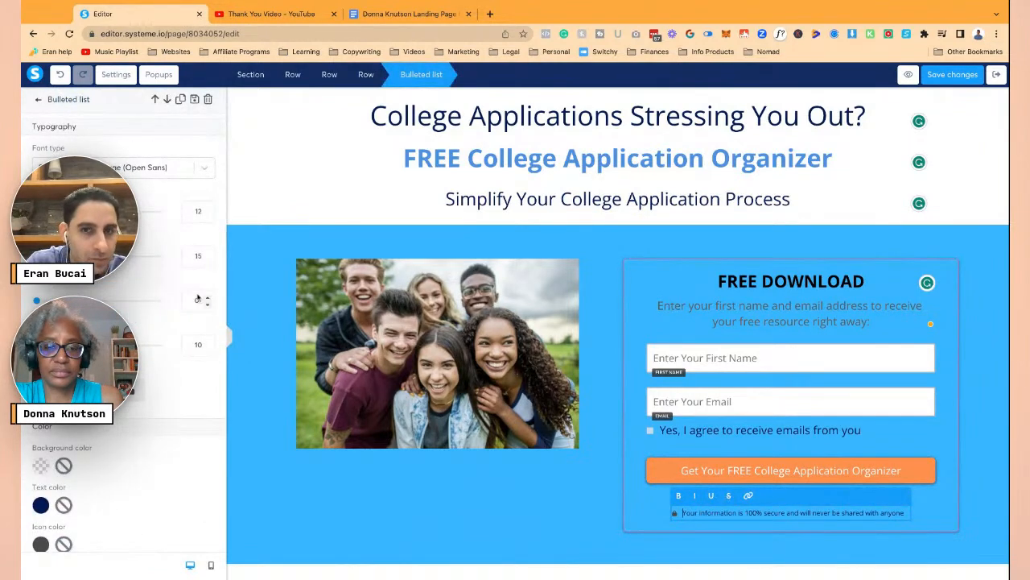
left_click(464, 354)
scroll(560, 380, "up", 1)
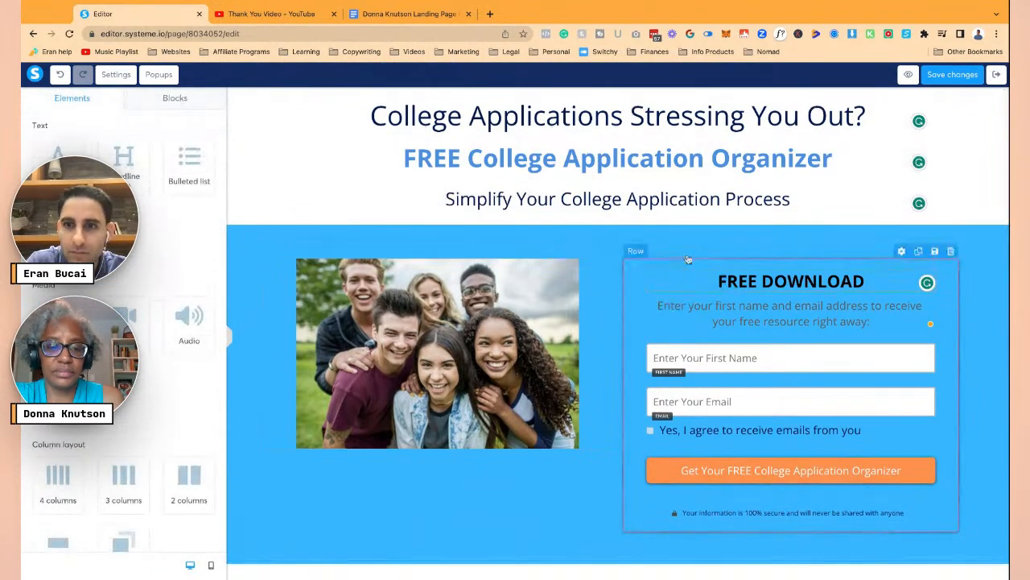
- Copy brand blue #38b6ff from the guide and save it under Your colors
left_click(407, 13)
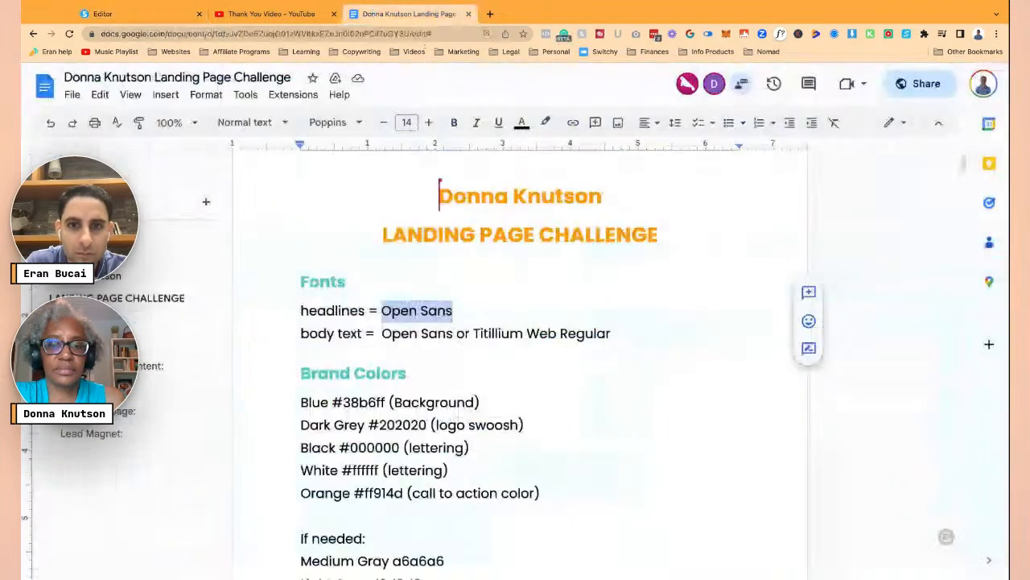
scroll(461, 383, "down", 2)
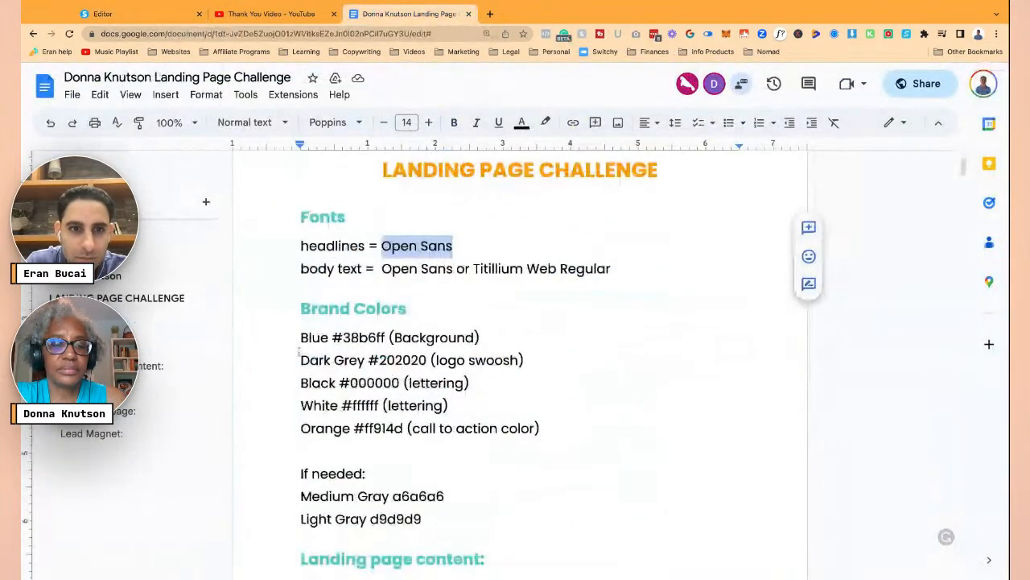
left_click_drag(333, 337, 385, 337)
left_click(102, 13)
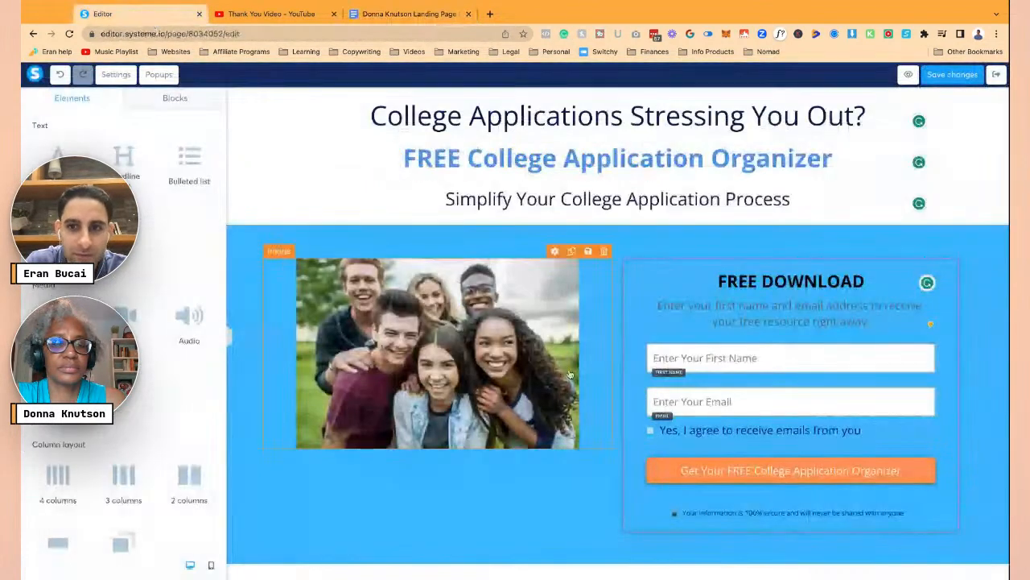
left_click(241, 235)
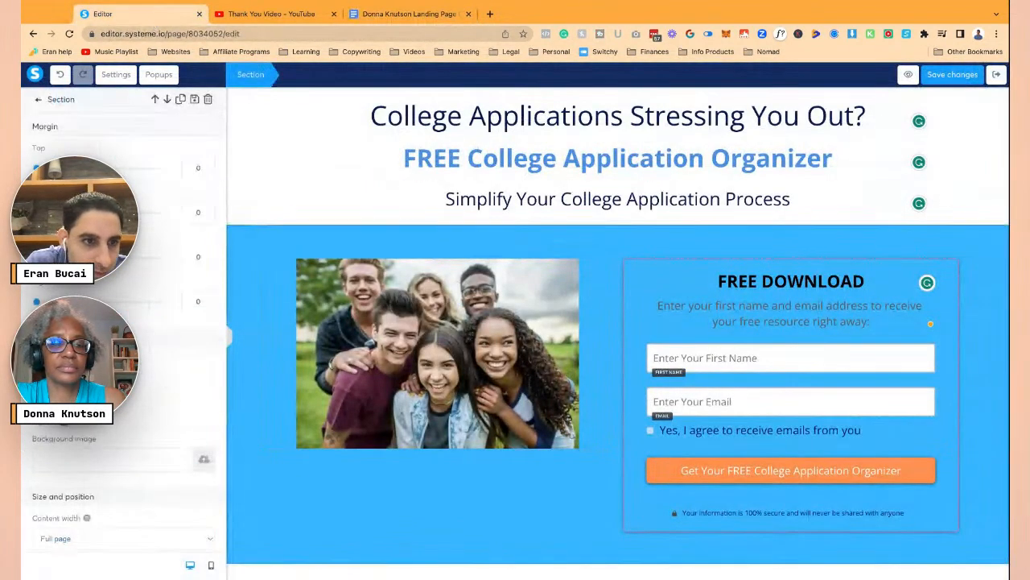
left_click(48, 379)
left_click(112, 440)
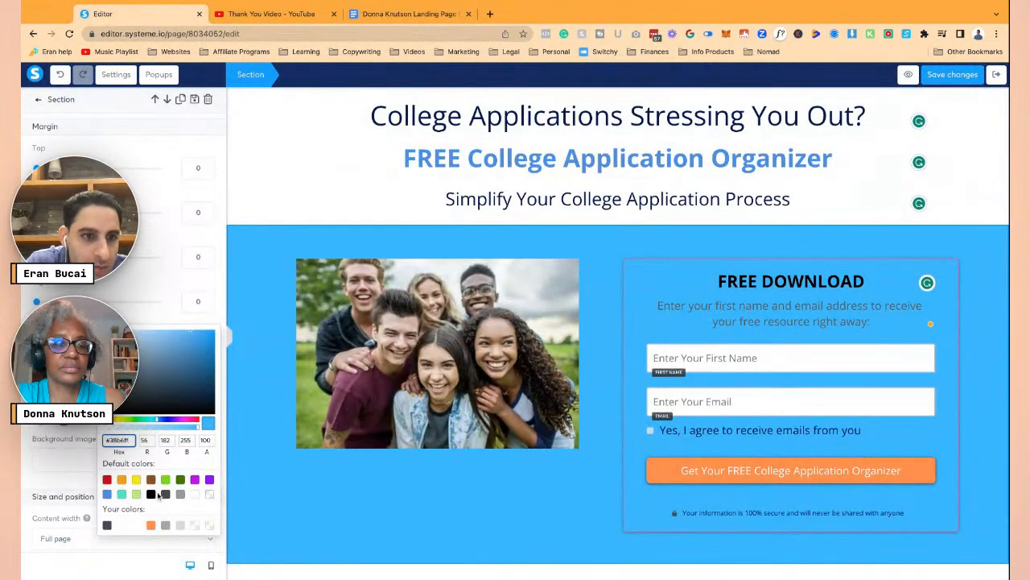
left_click(194, 525)
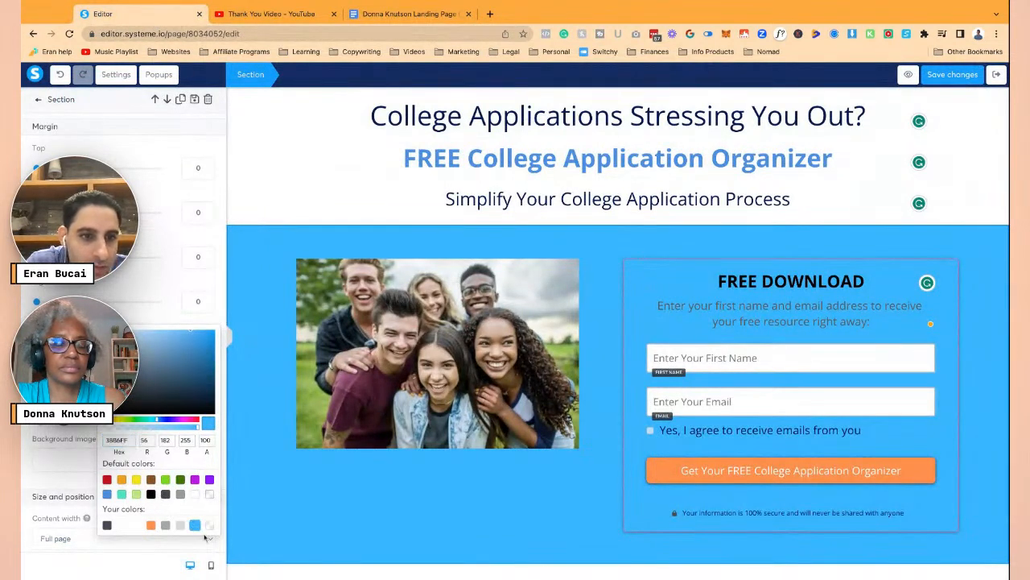
left_click(212, 239)
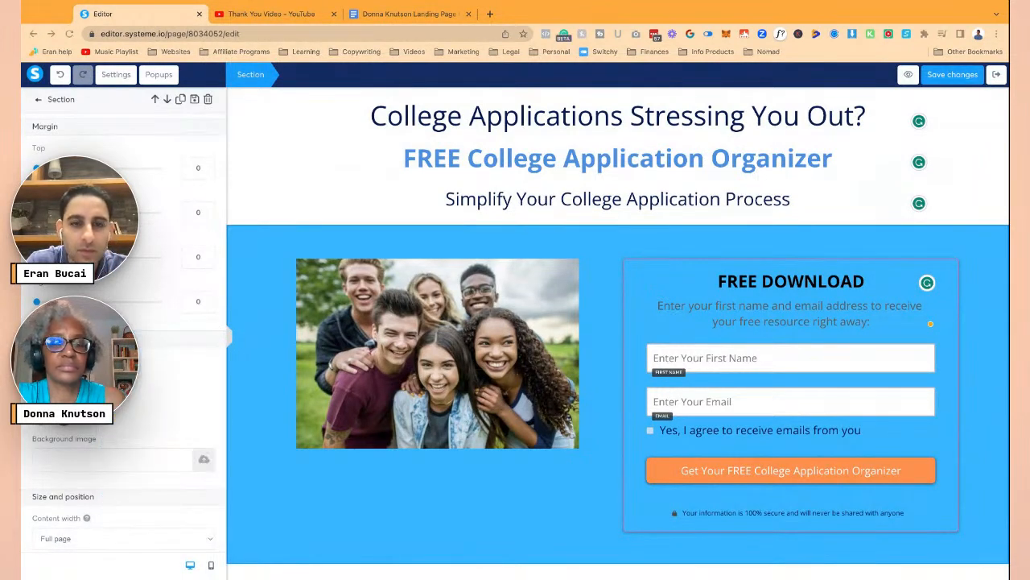
left_click(471, 143)
- Copy light gray d9d9d9 from the brand guide and make it the opt-in section's background
left_click(407, 13)
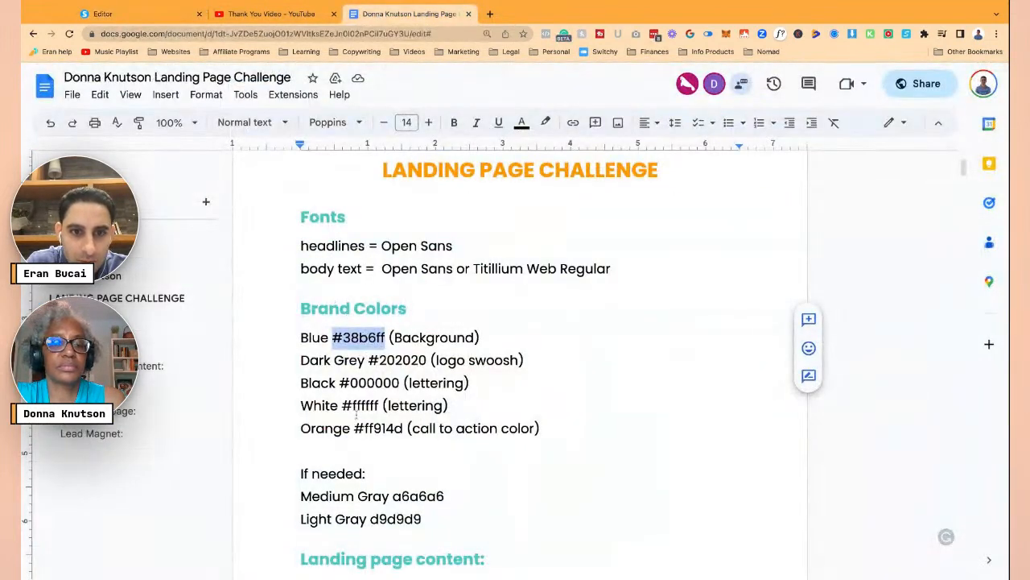
left_click_drag(342, 406, 378, 405)
left_click_drag(369, 359, 427, 361)
scroll(384, 459, "down", 1)
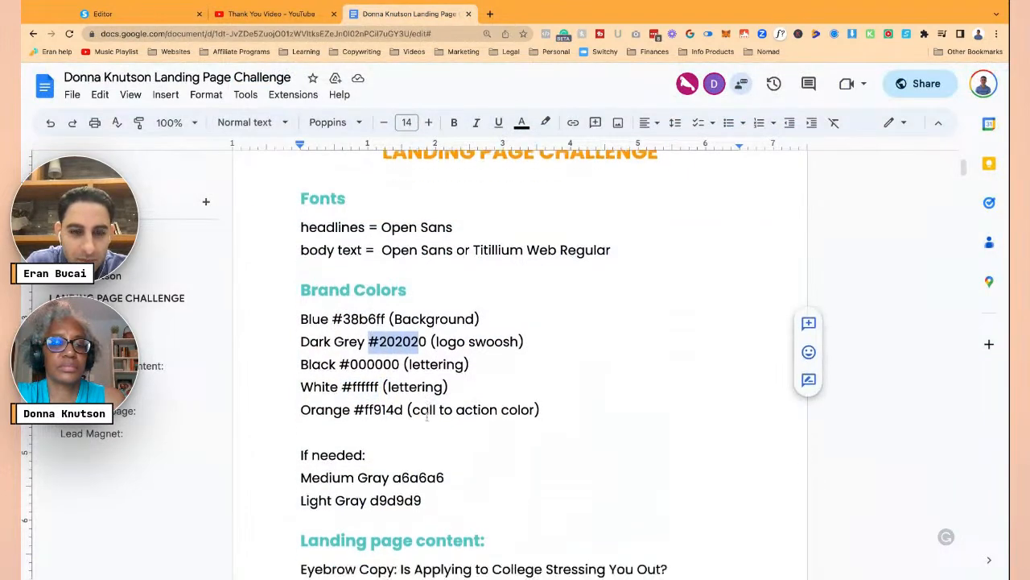
left_click_drag(369, 483, 421, 484)
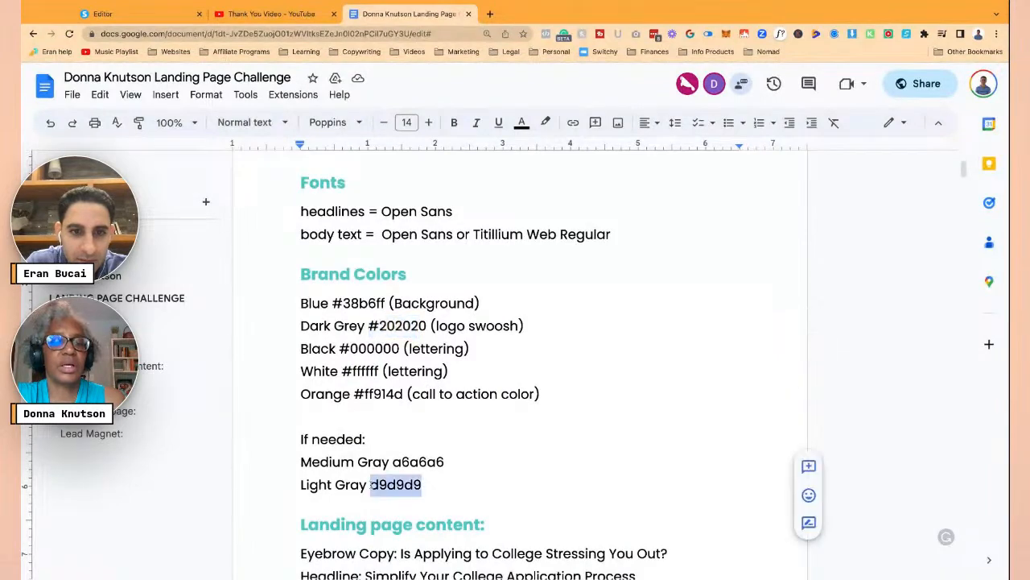
left_click(140, 14)
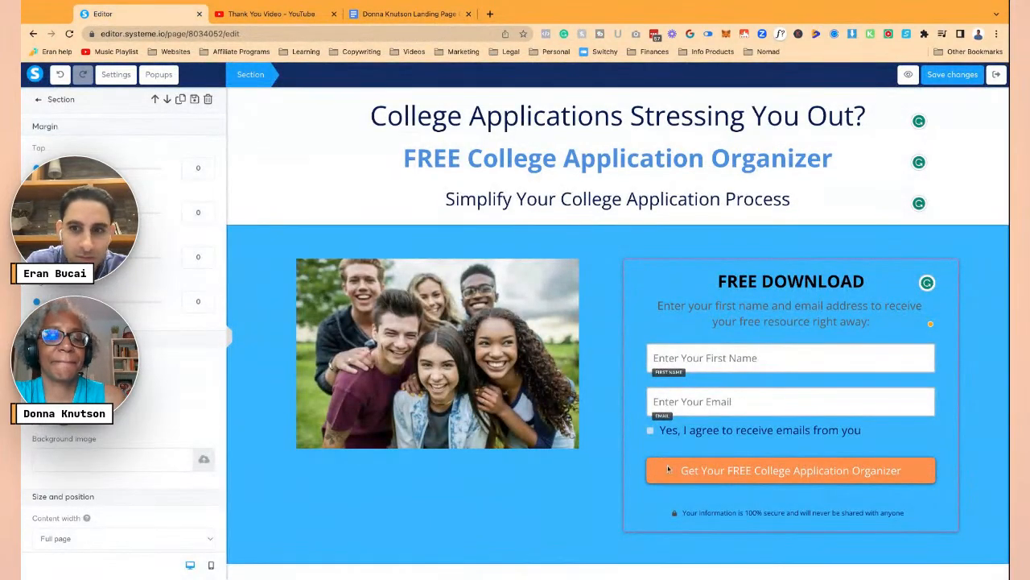
left_click(249, 251)
left_click(244, 218)
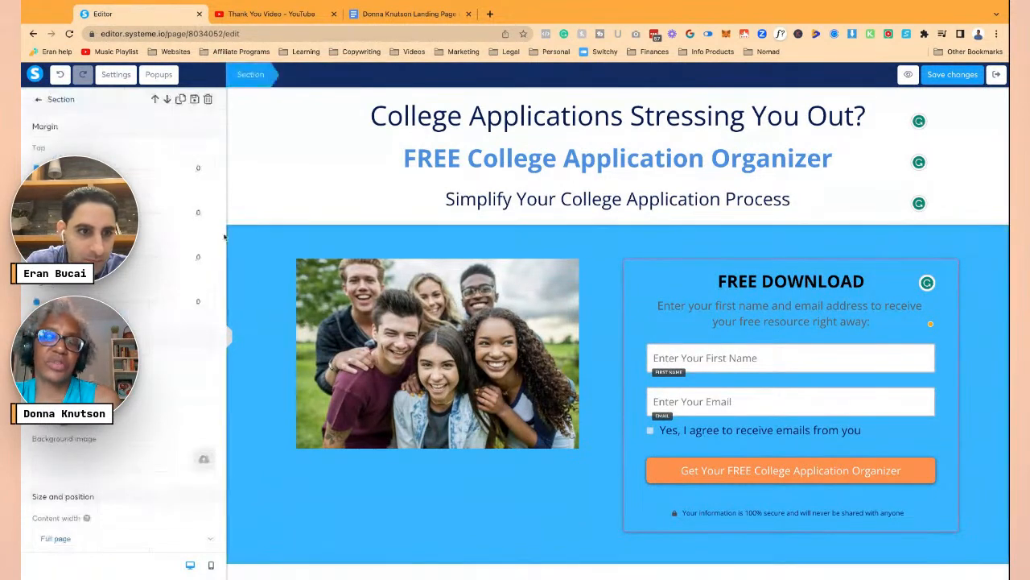
left_click(61, 388)
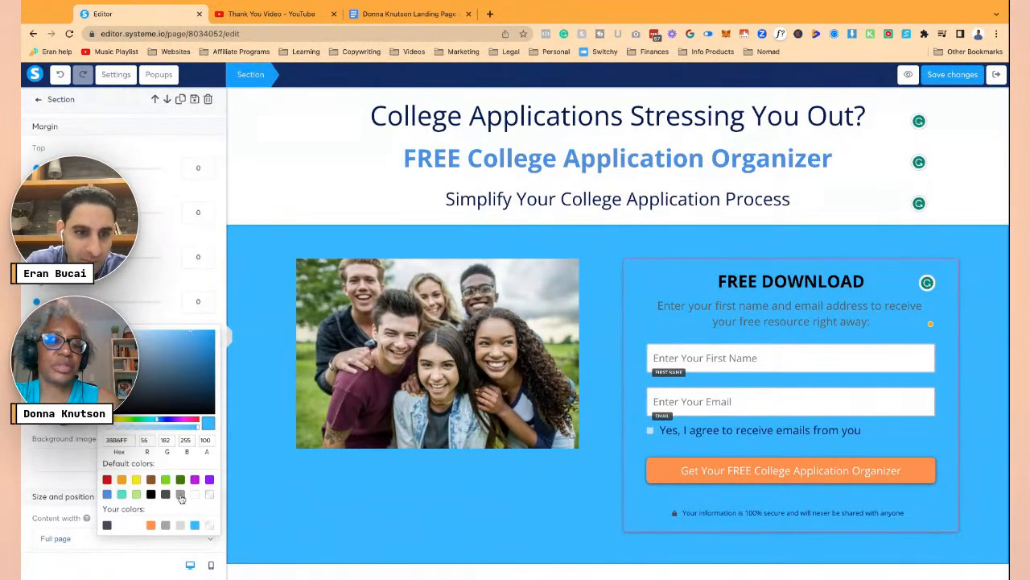
left_click(209, 526)
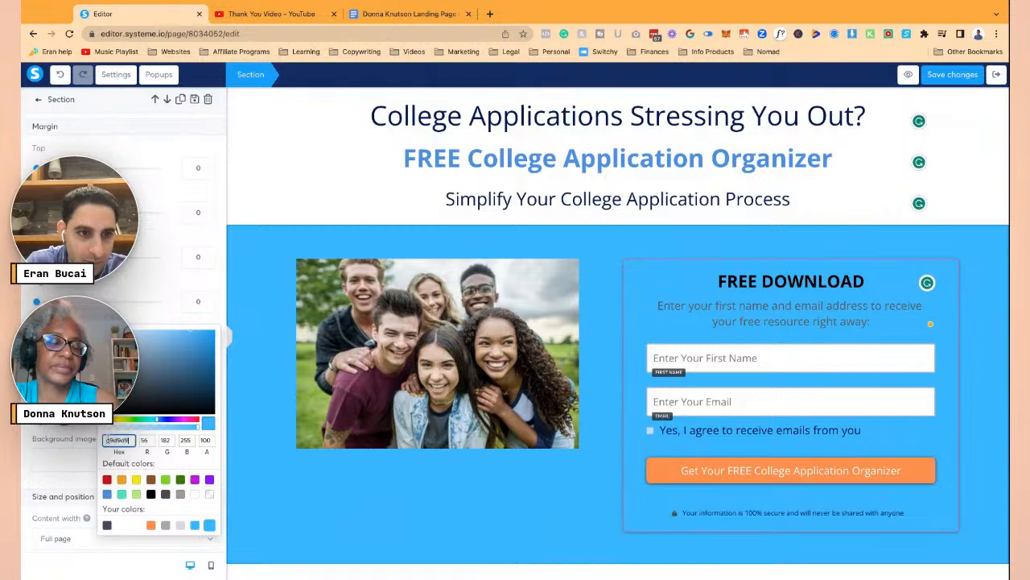
left_click(276, 274)
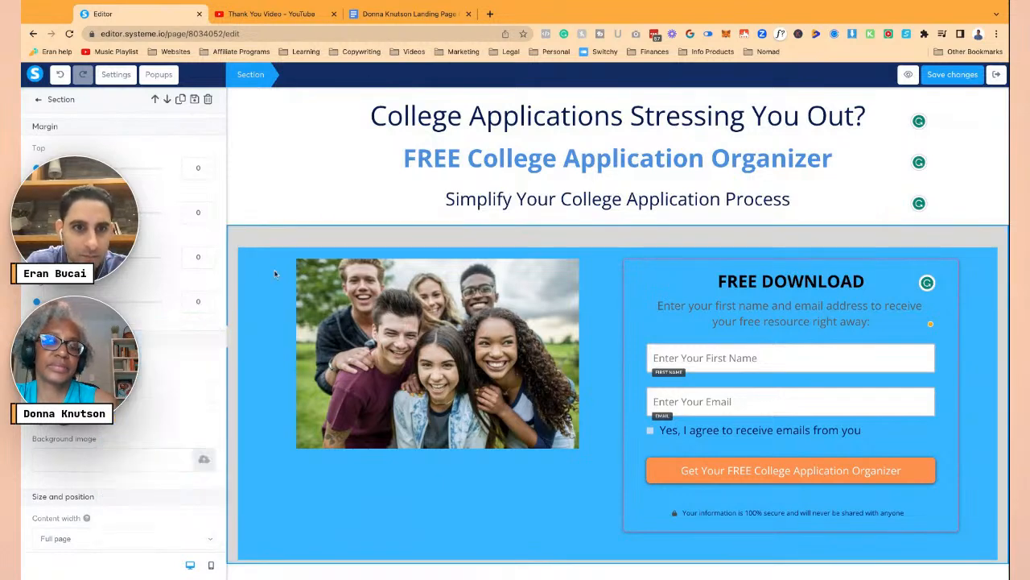
left_click(254, 262)
- Make the inner row's background grey and set the sign-up form's border to none
left_click(250, 241)
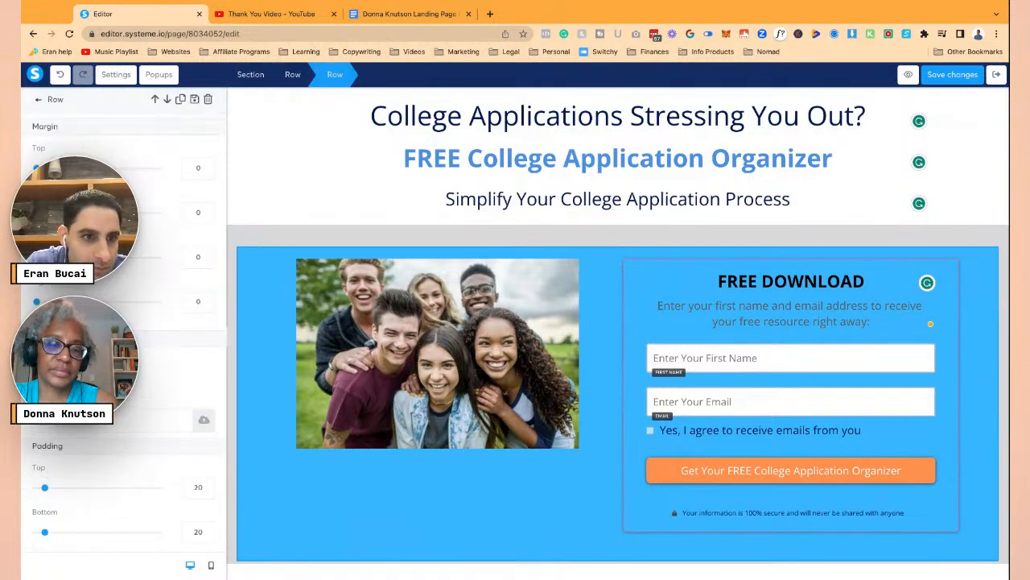
left_click(305, 387)
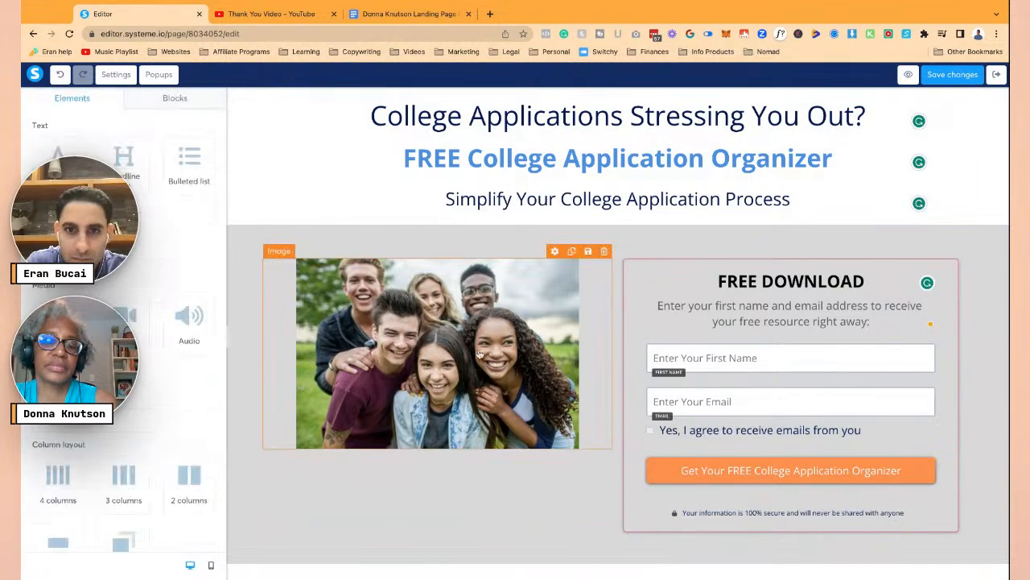
left_click(636, 265)
scroll(184, 354, "down", 10)
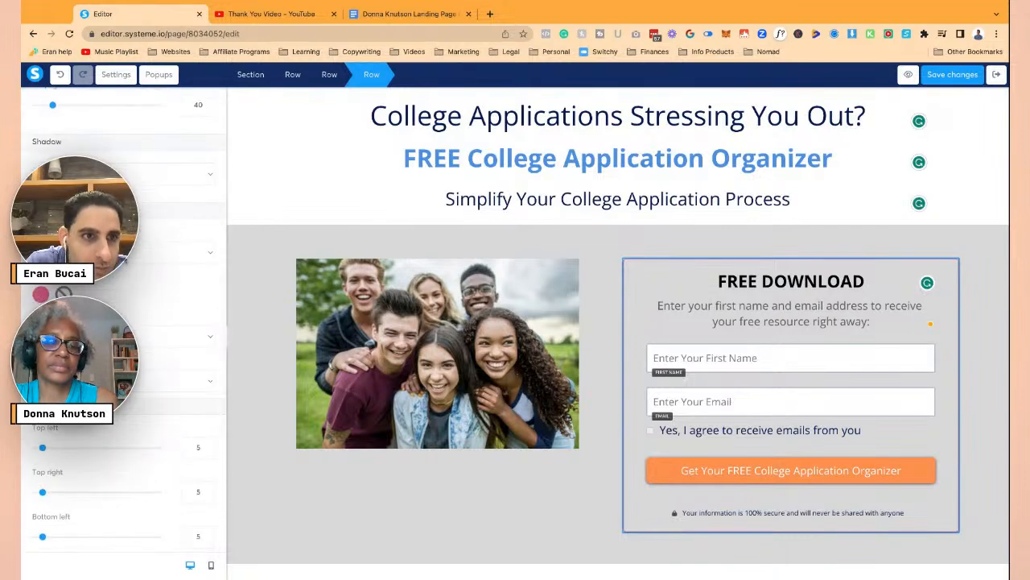
left_click(112, 240)
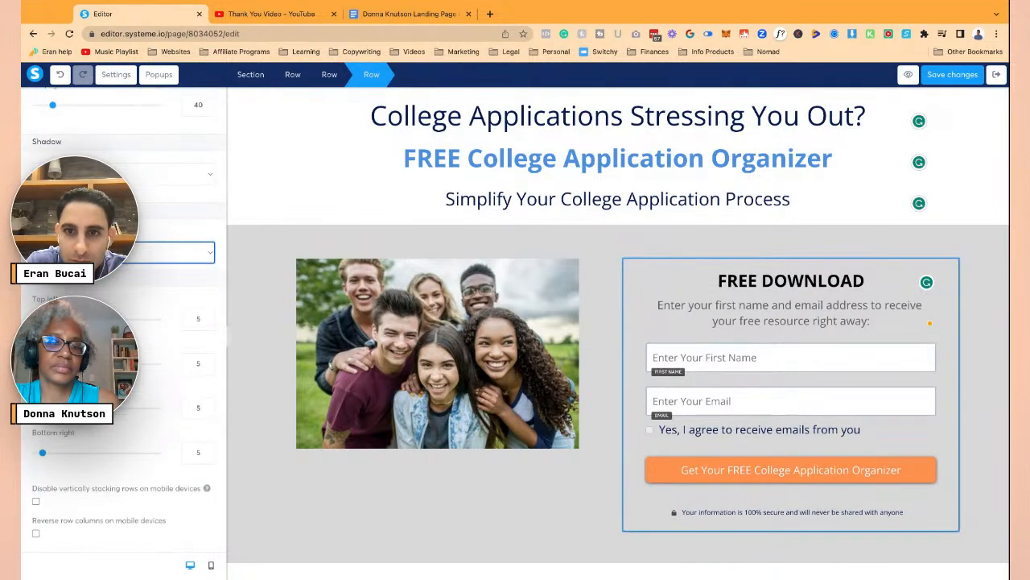
left_click(264, 319)
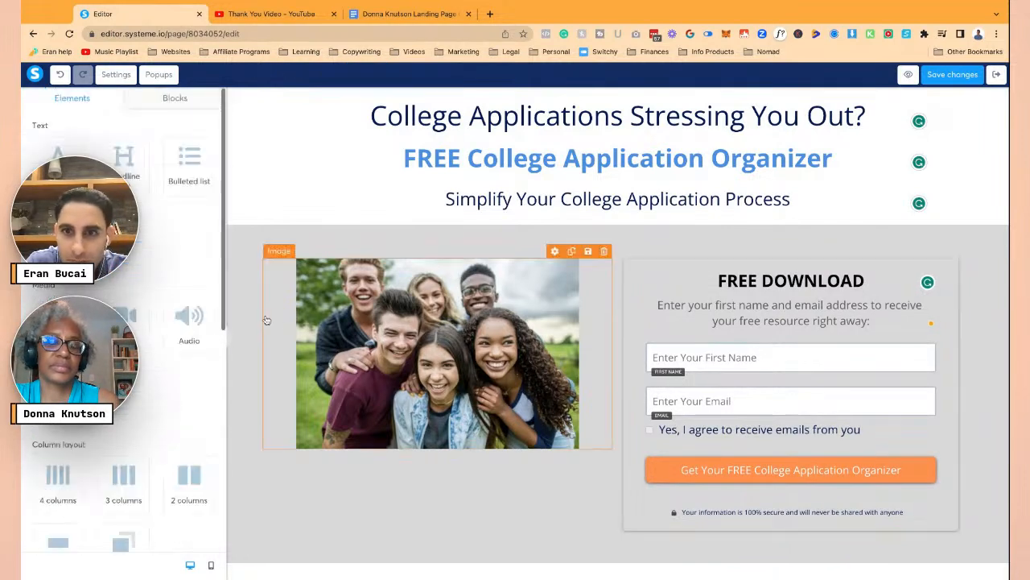
left_click(641, 273)
scroll(184, 354, "down", 10)
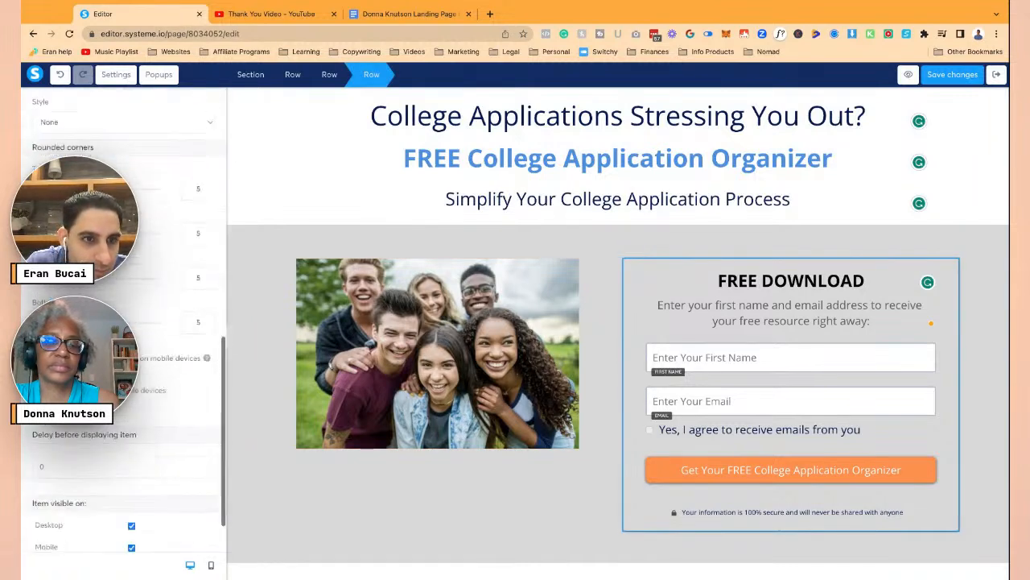
scroll(121, 322, "up", 2)
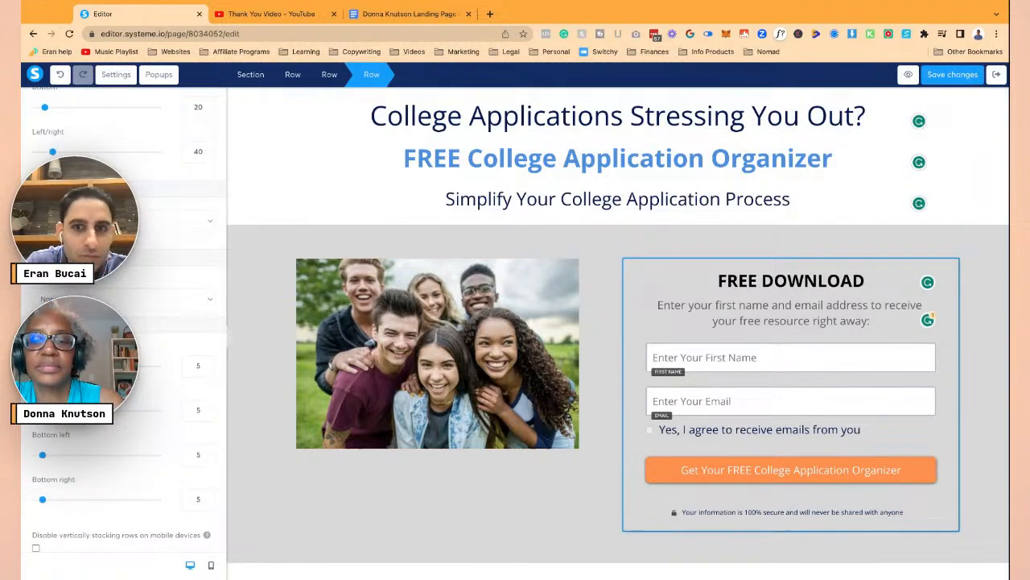
left_click(567, 242)
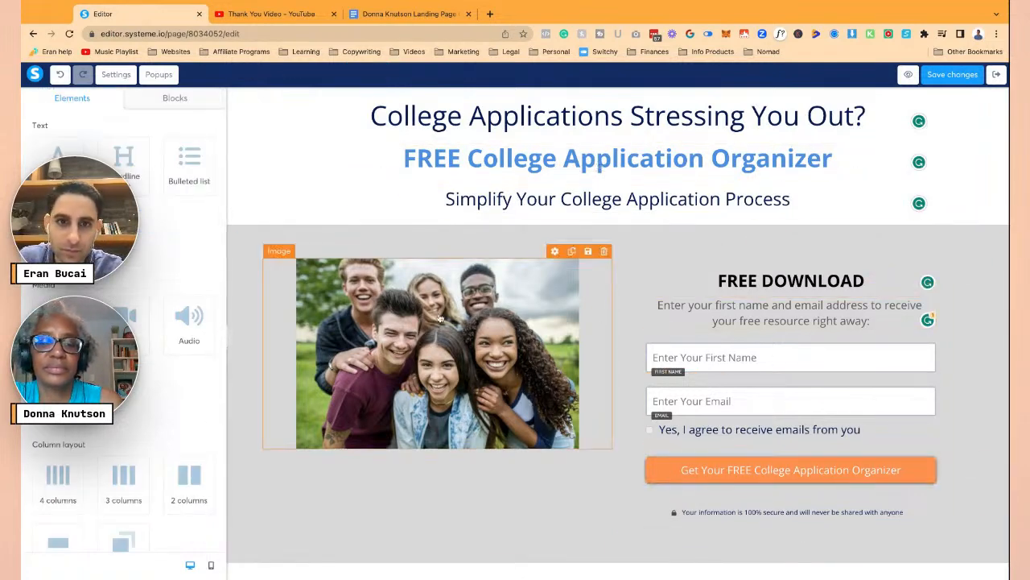
- Drag the students photo's image-size slider to width 620
left_click(382, 320)
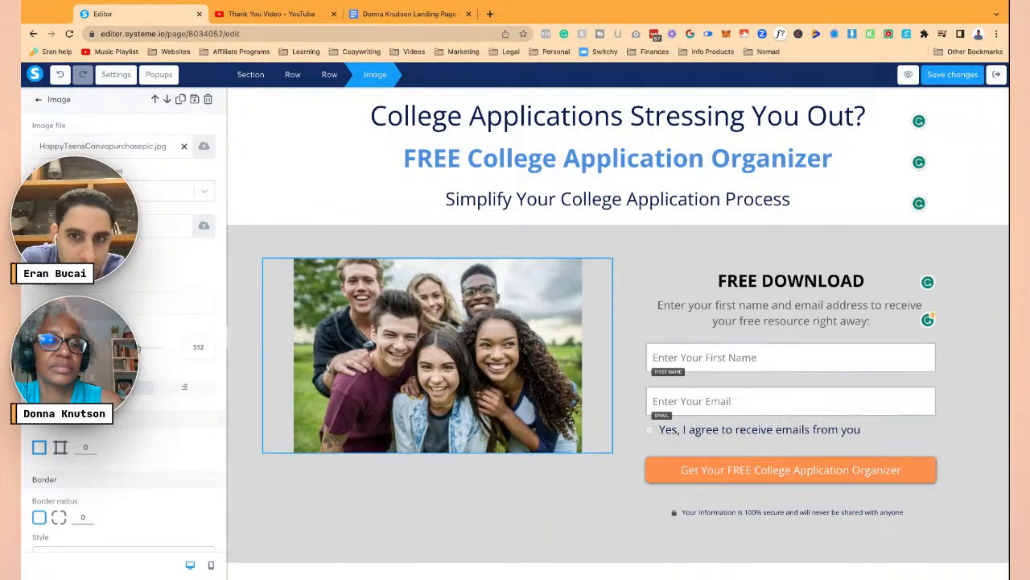
left_click_drag(142, 347, 157, 347)
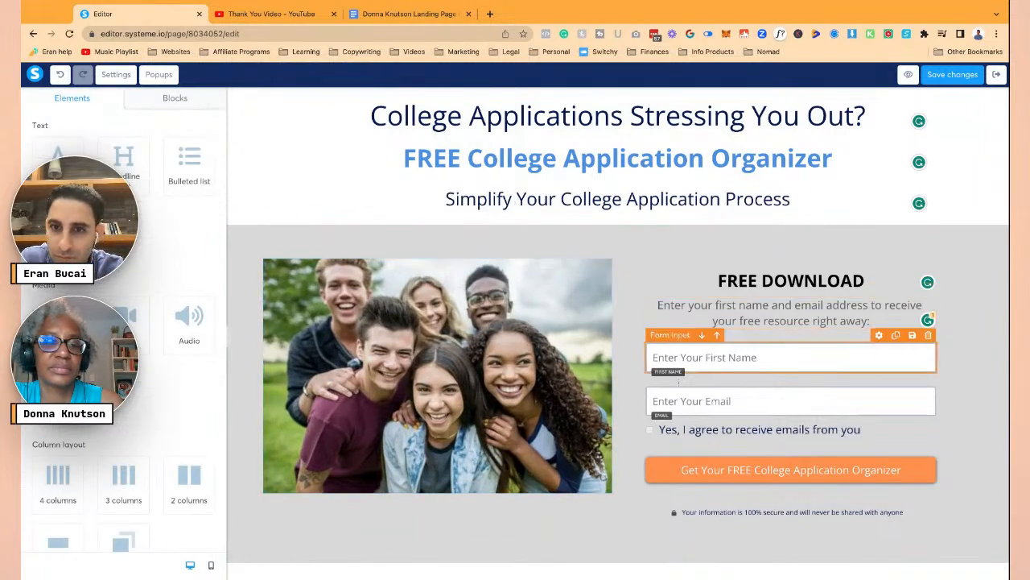
left_click(763, 480)
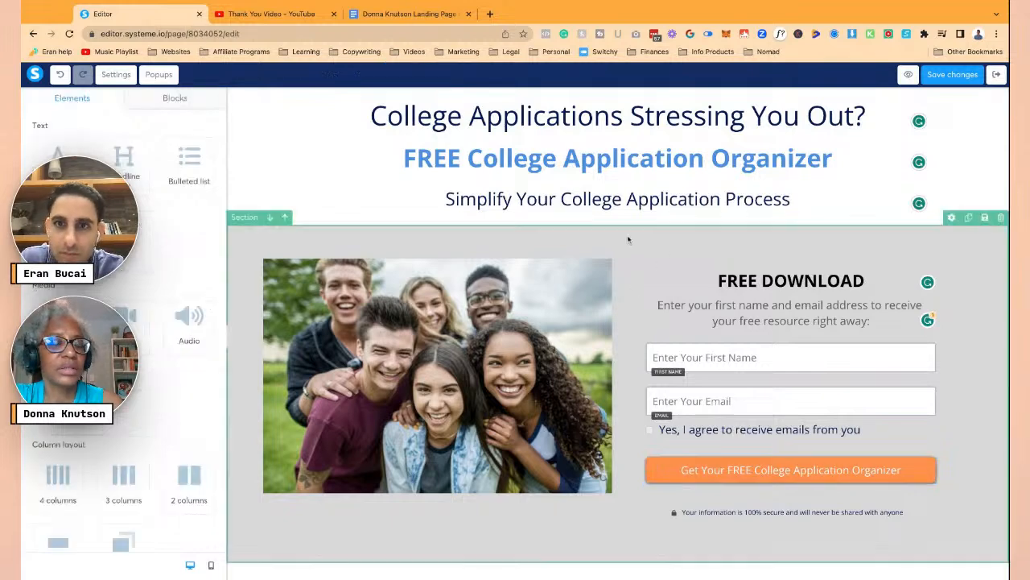
left_click(507, 303)
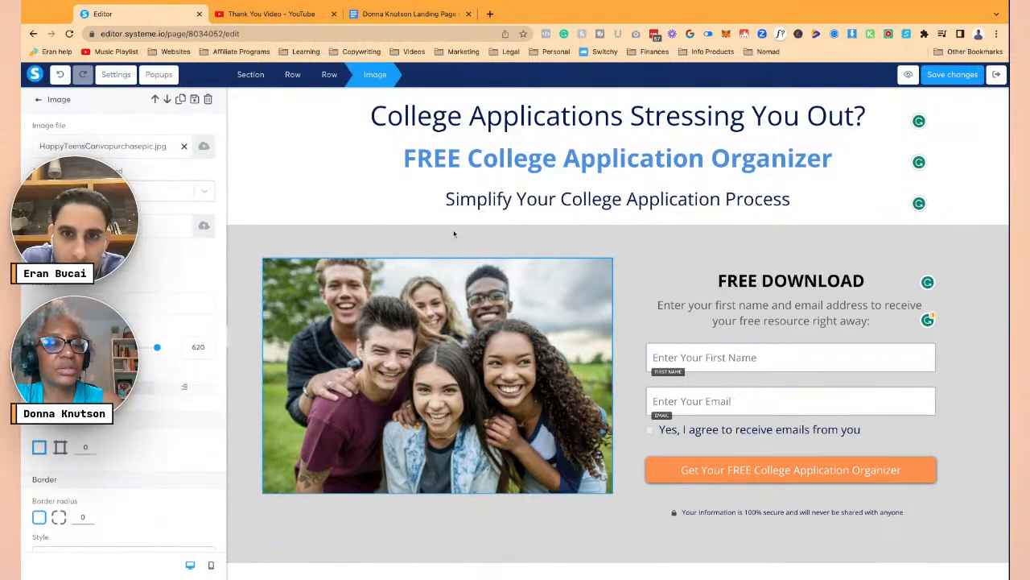
left_click(454, 234)
left_click(441, 317)
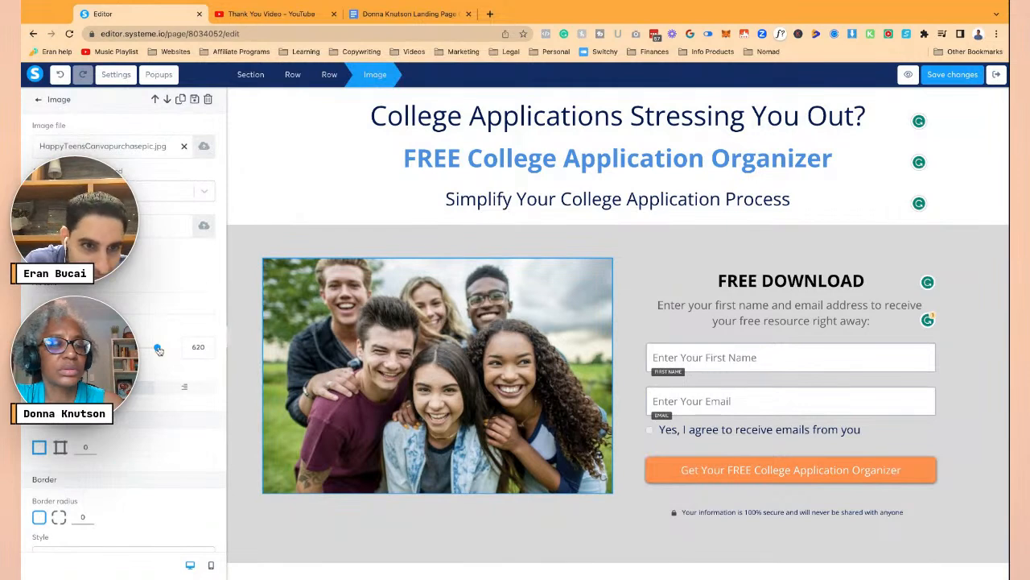
mouse_move(158, 348)
left_mouse_down()
mouse_move(72, 348)
mouse_move(159, 350)
left_mouse_up()
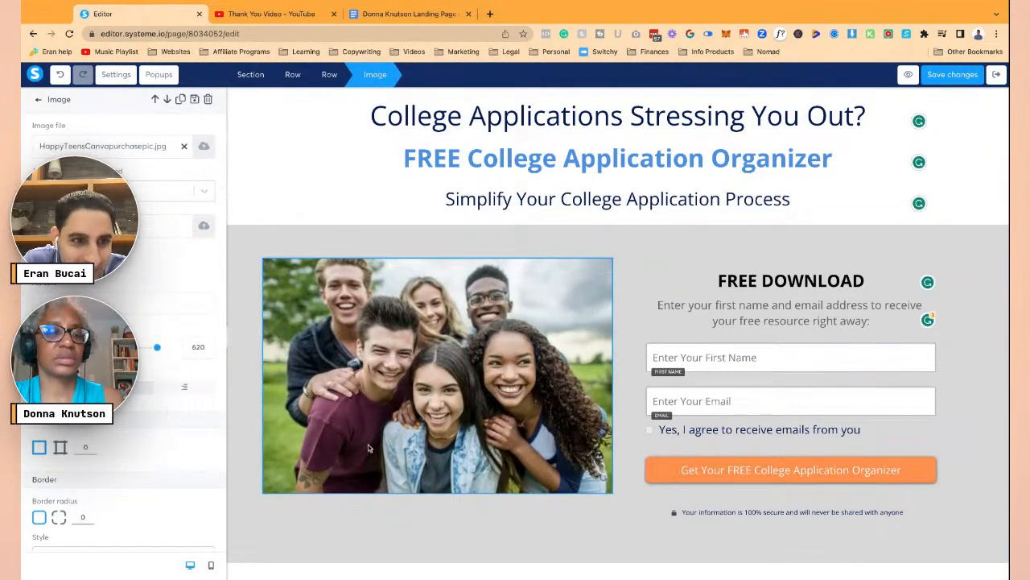
scroll(120, 467, "down", 1)
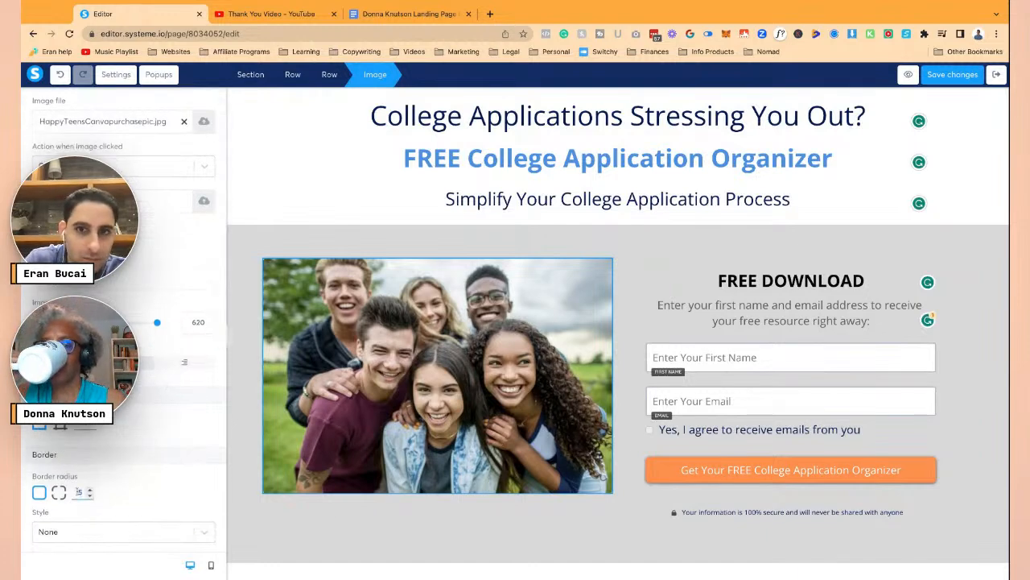
left_click(261, 446)
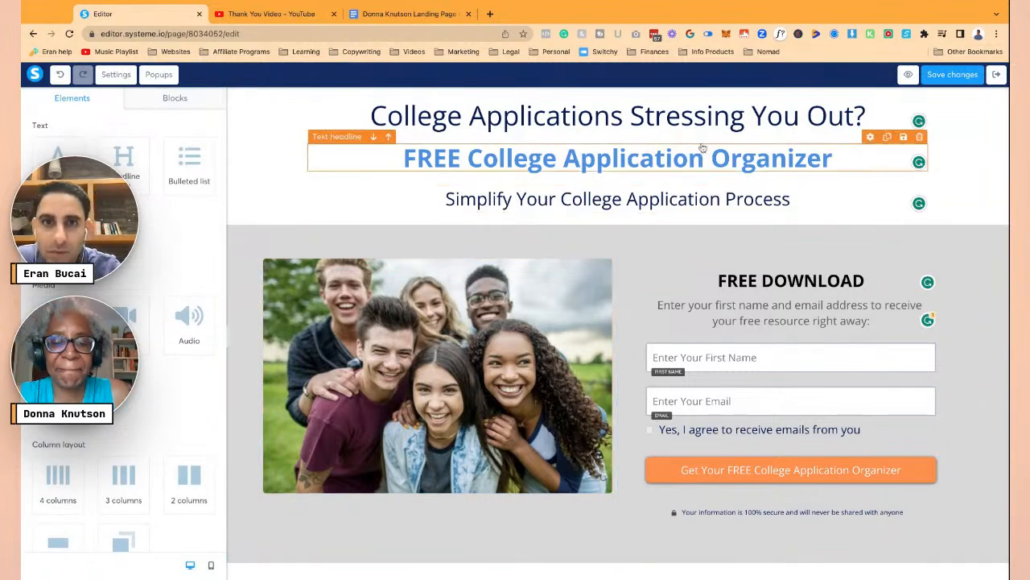
- Inspect the FREE DOWNLOAD heading and the orange signup button's settings
left_click(741, 284)
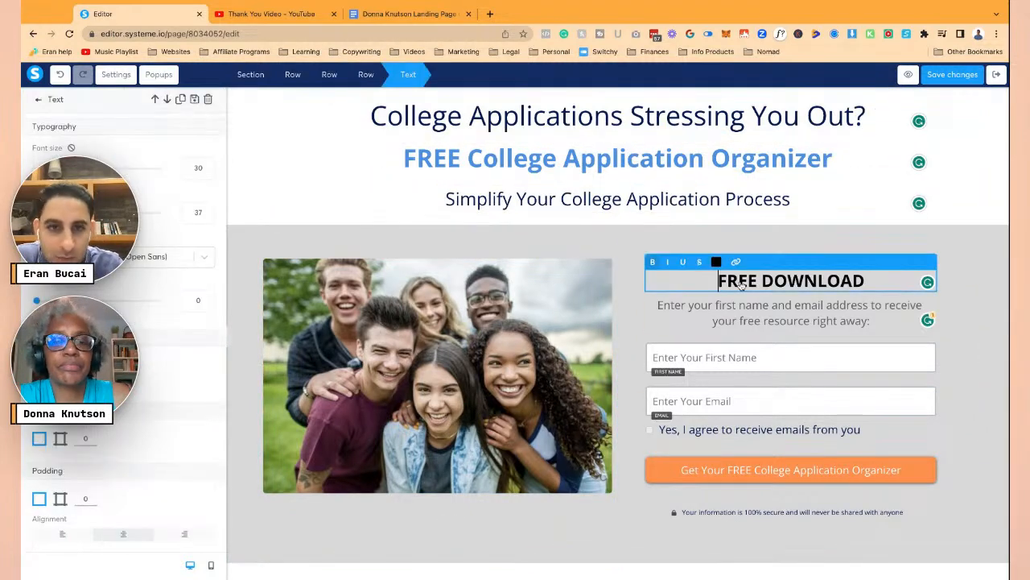
key("Escape")
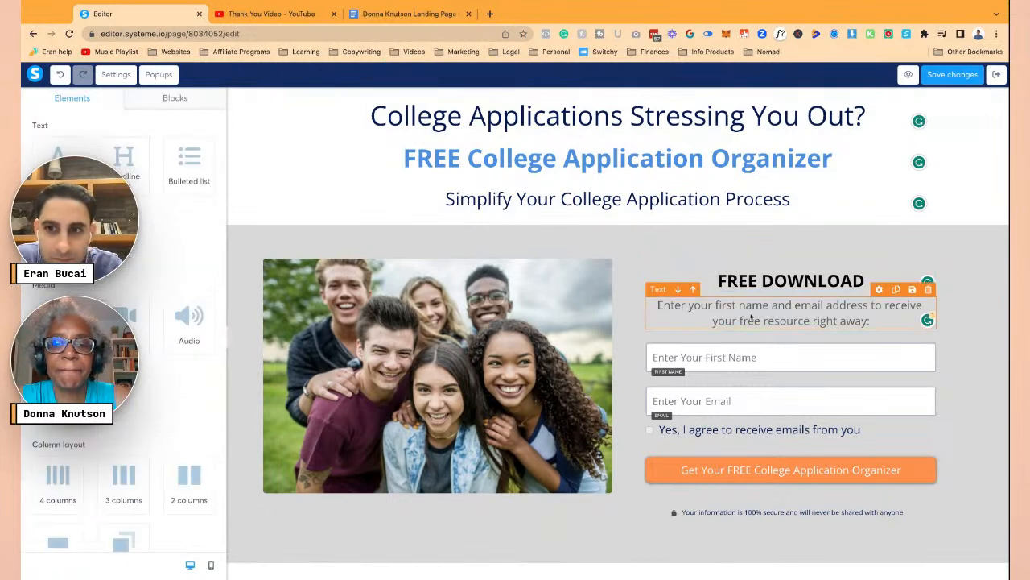
left_click(780, 379)
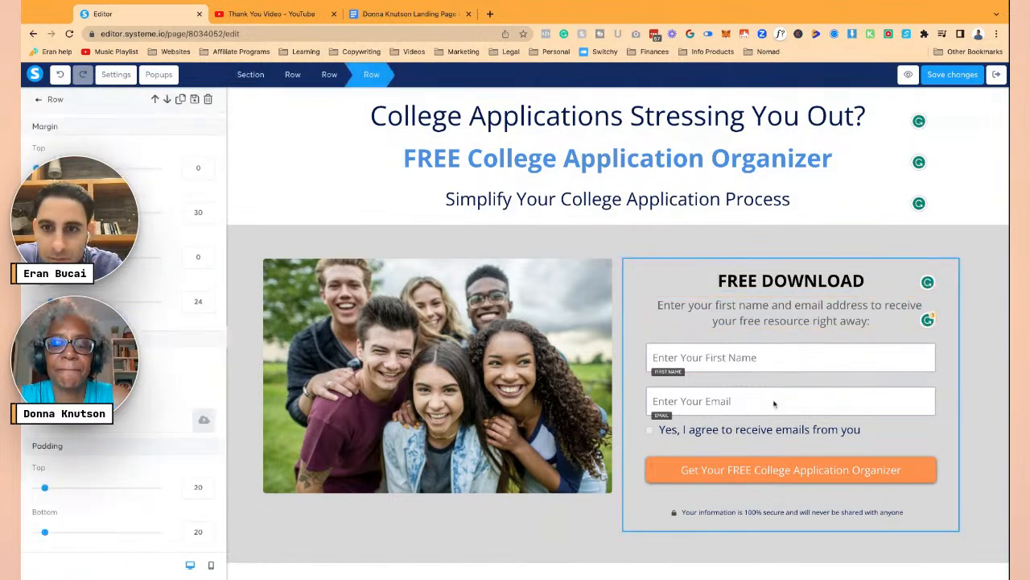
left_click(766, 472)
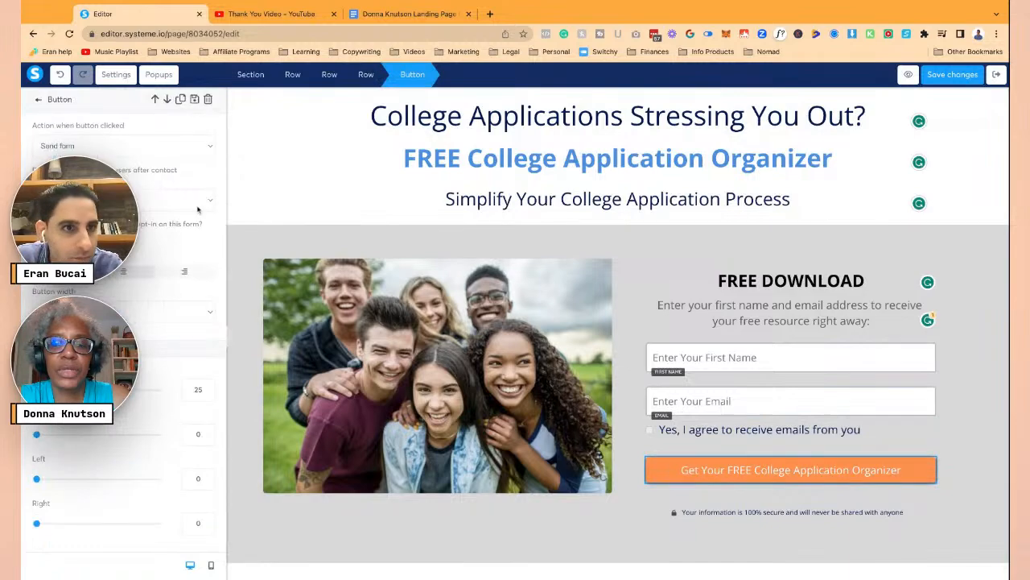
key("Escape")
scroll(531, 441, "down", 4)
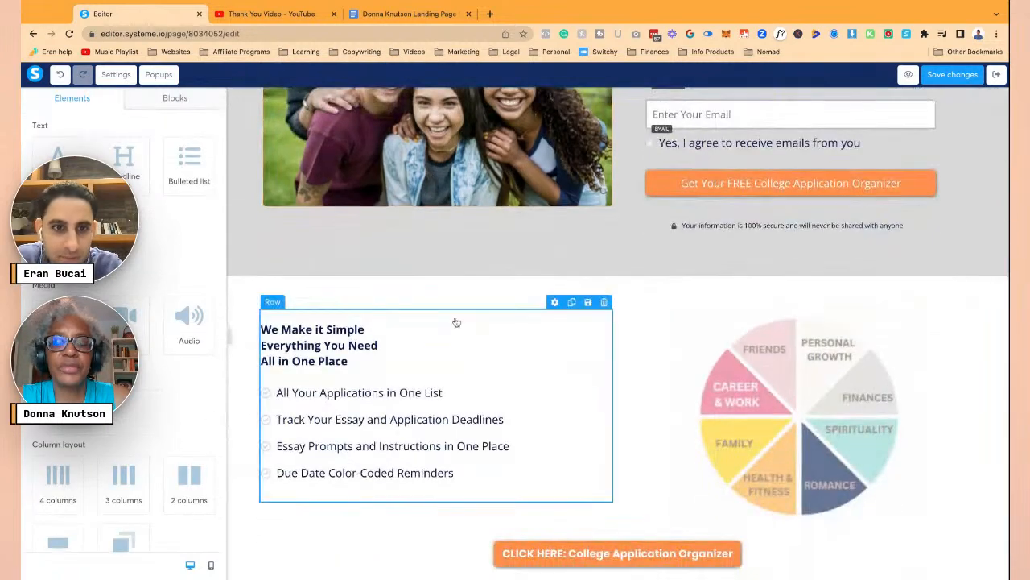
scroll(415, 277, "up", 4)
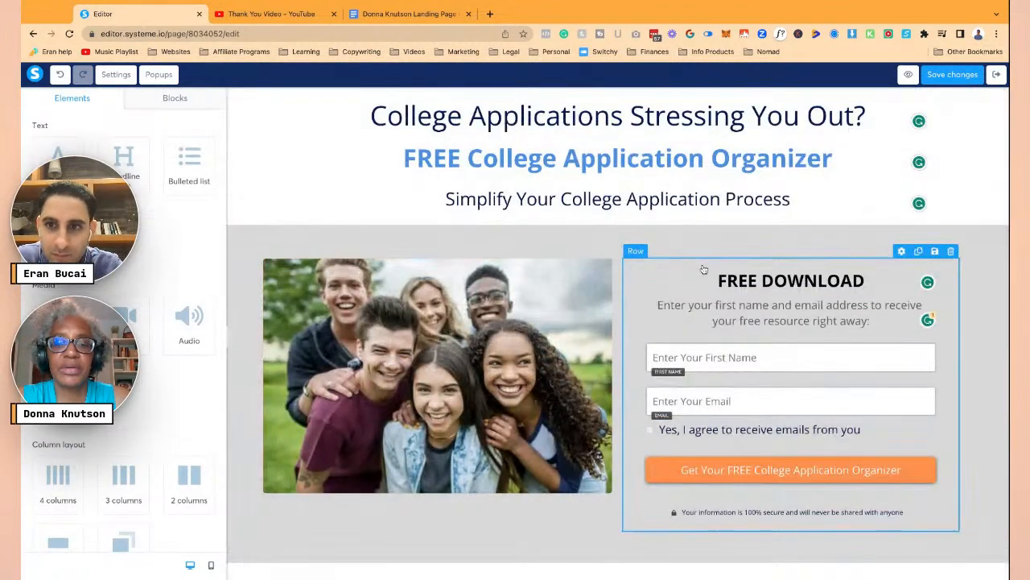
- Replace DOWNLOAD with RESOURCE in the form heading
left_click(755, 281)
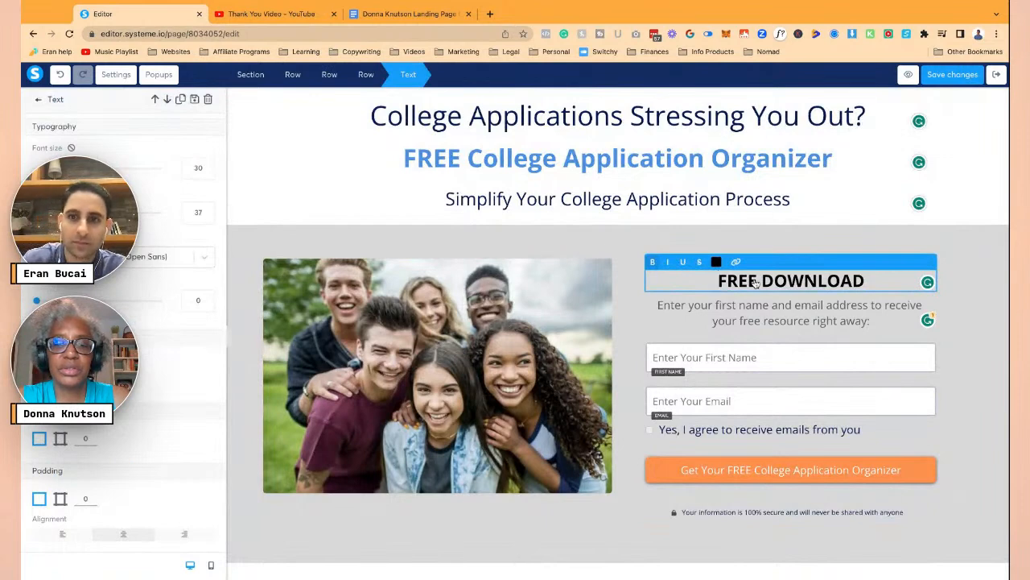
left_click(755, 281)
type("RESOURCES")
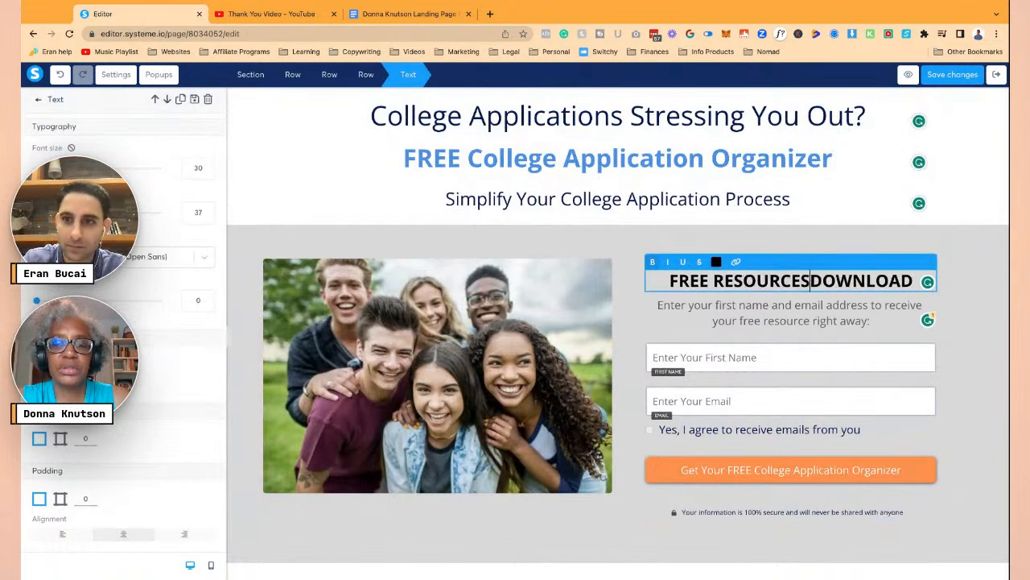
key("BackSpace")
key("BackSpace")
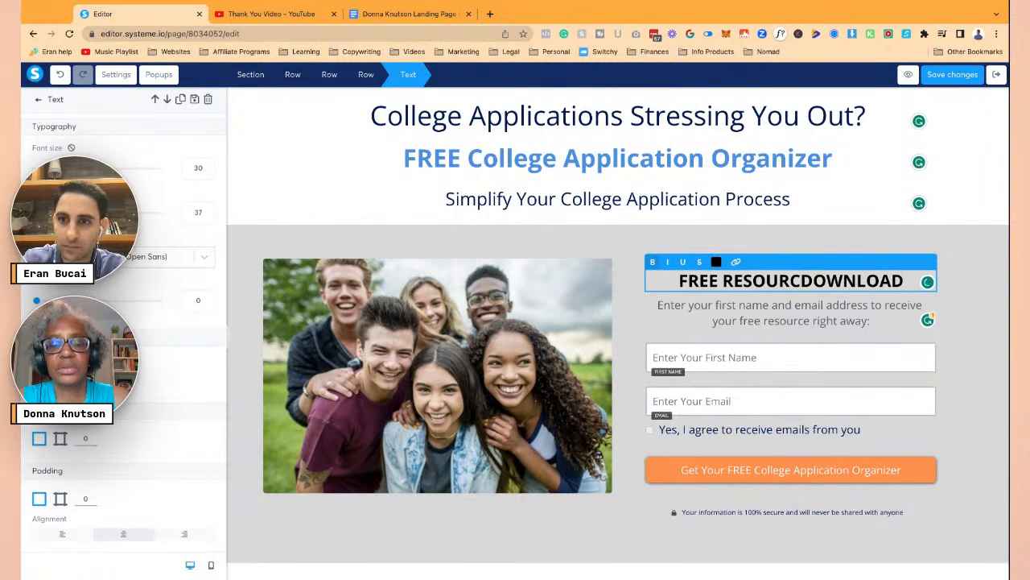
key("Delete")
key("Delete")
key("Delete")
key("Delete")
key("Delete")
key("Delete")
key("Delete")
key("Delete")
type("E")
key("Escape")
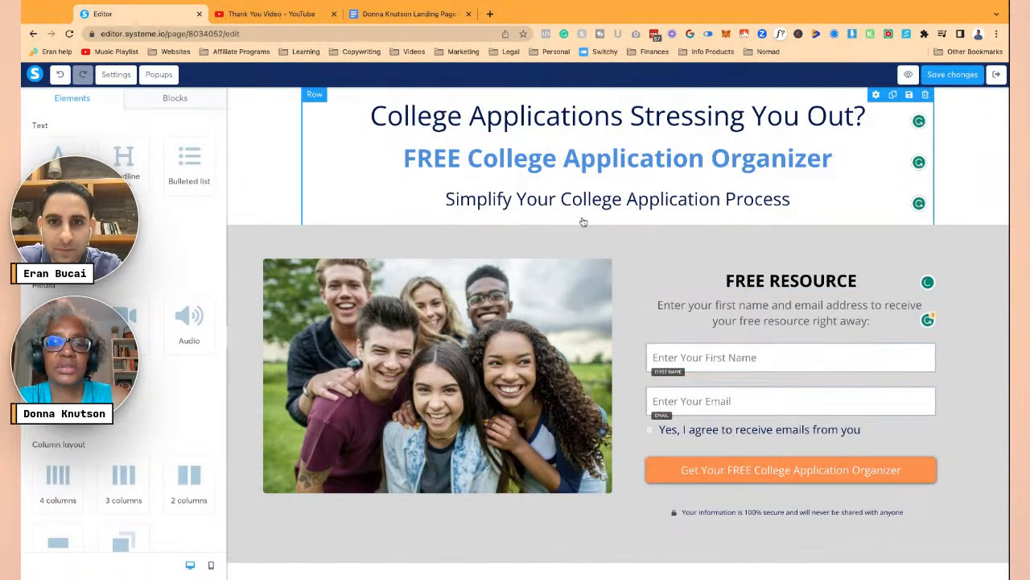
- Change the photo-and-form section's background colour from grey to white FFFFFF
scroll(620, 278, "down", 2)
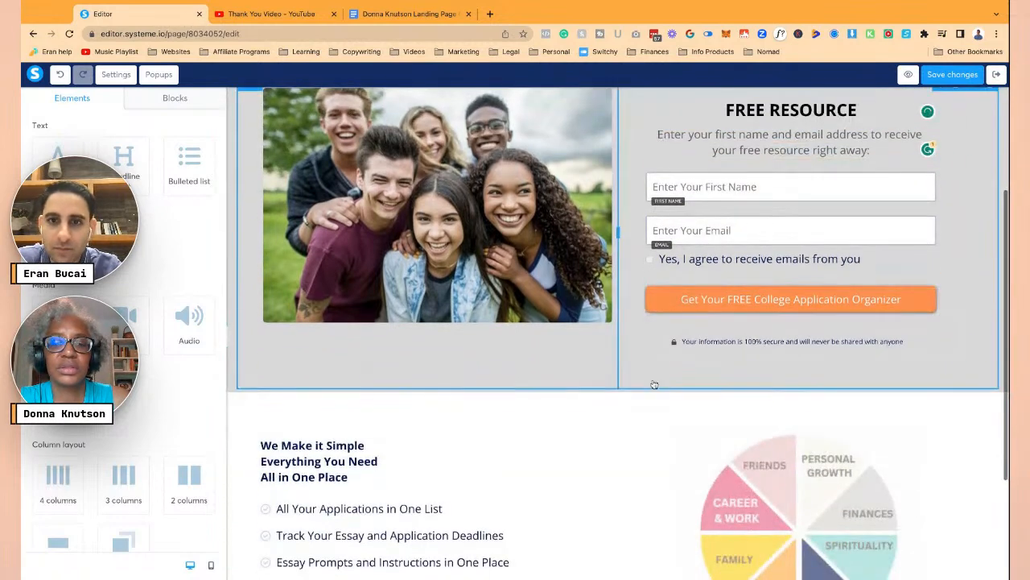
scroll(623, 283, "up", 2)
left_click(610, 230)
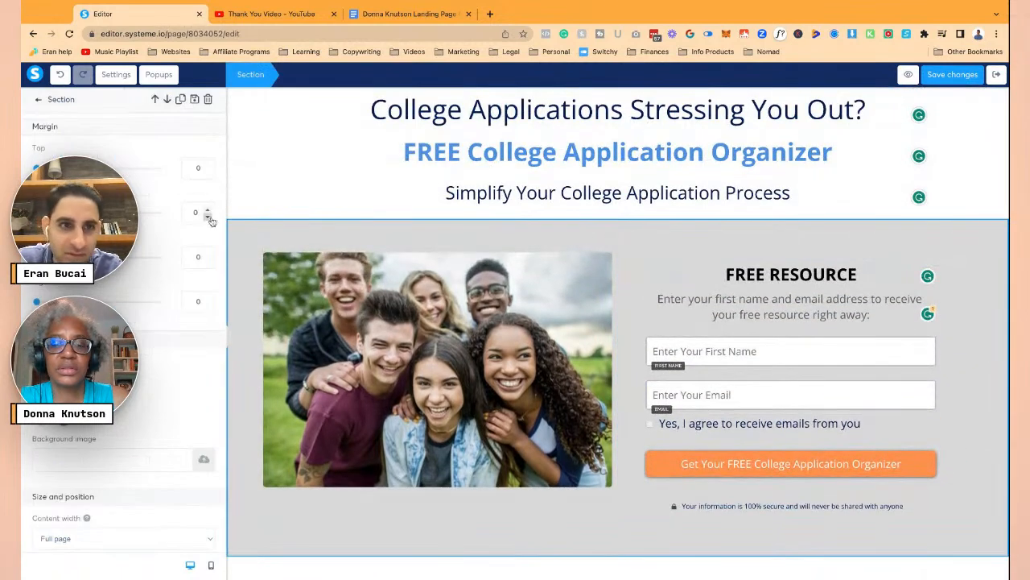
left_click(189, 419)
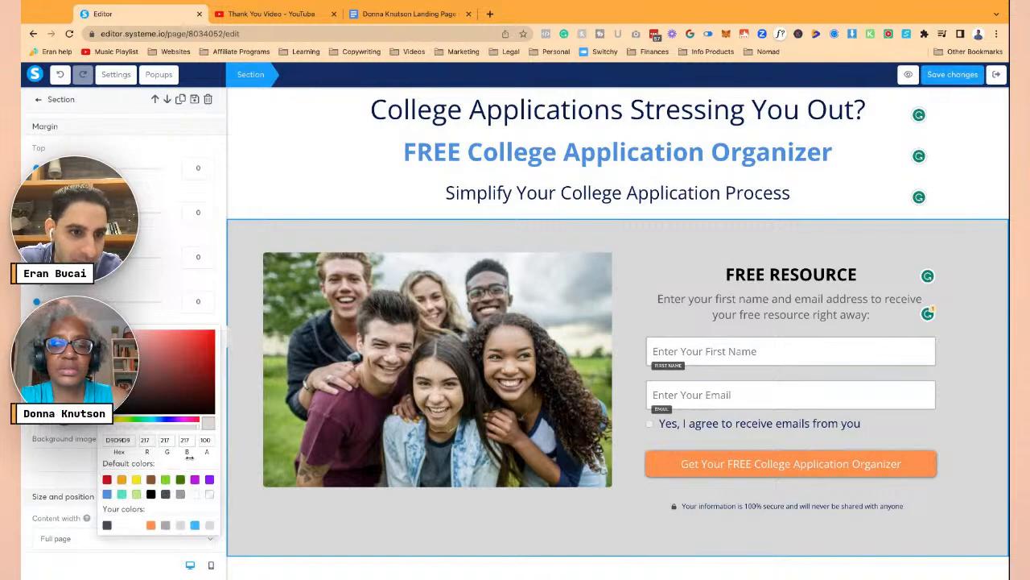
left_click(198, 495)
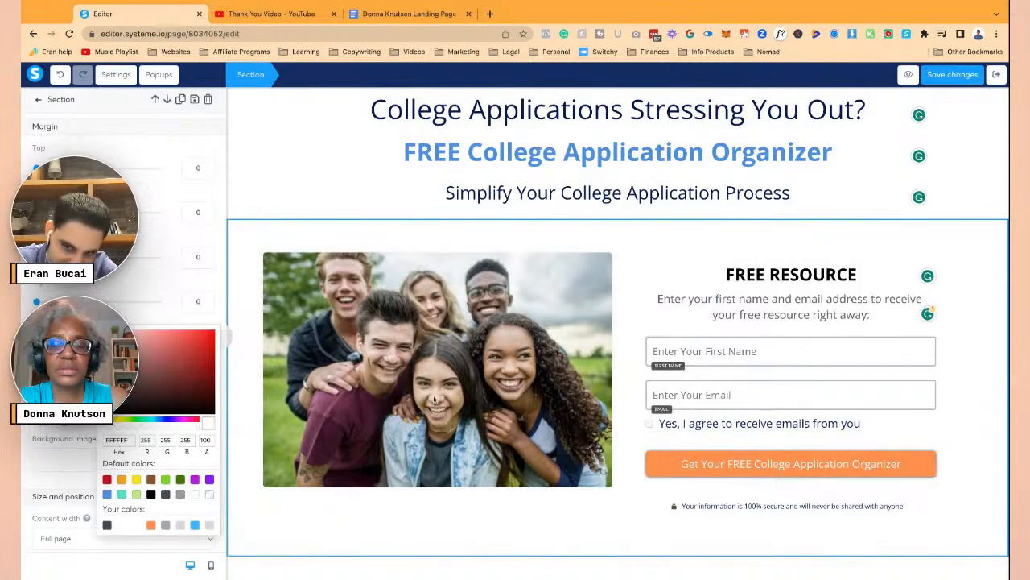
left_click(657, 238)
left_click(691, 249)
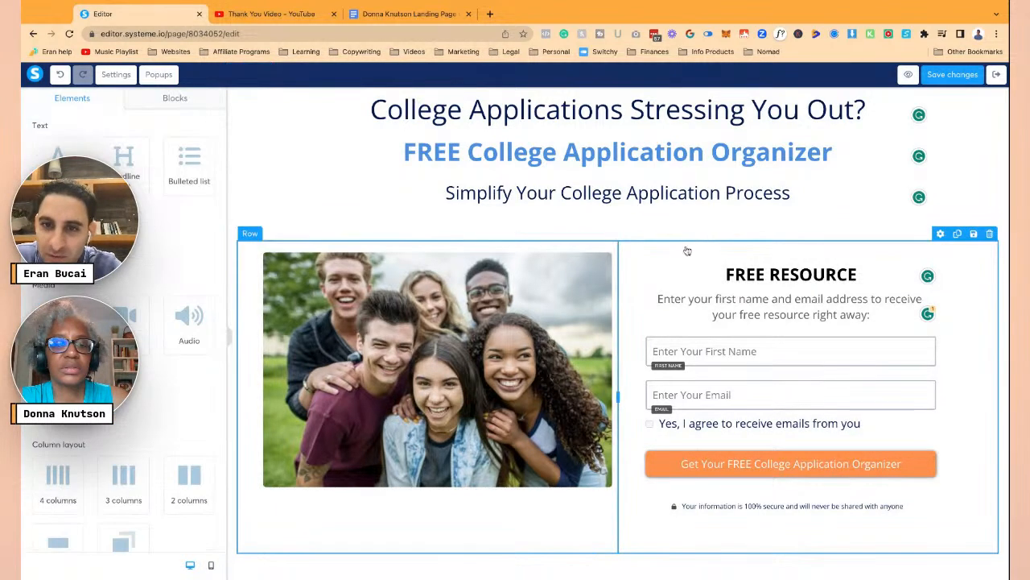
scroll(640, 230, "down", 2)
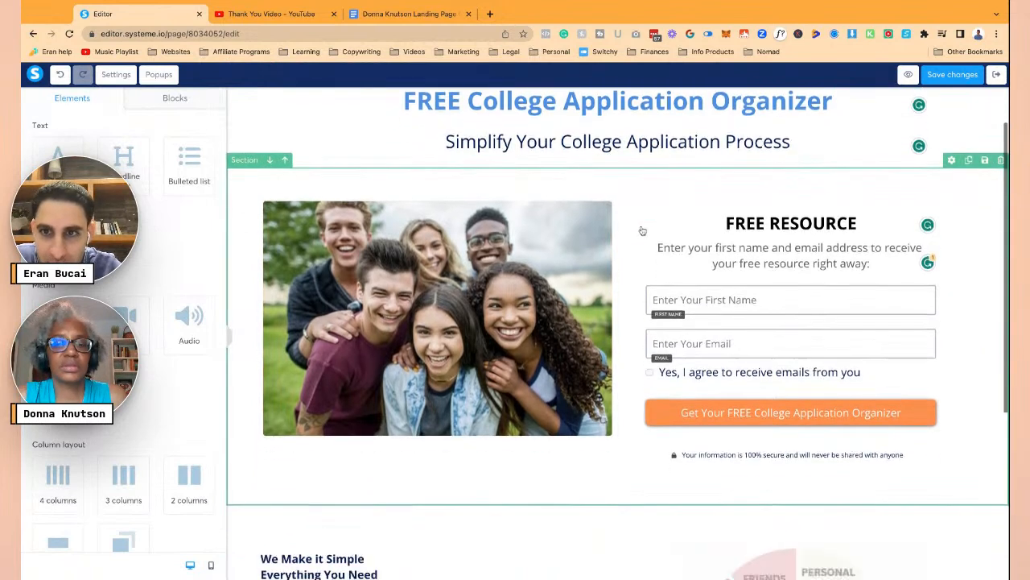
scroll(629, 303, "up", 2)
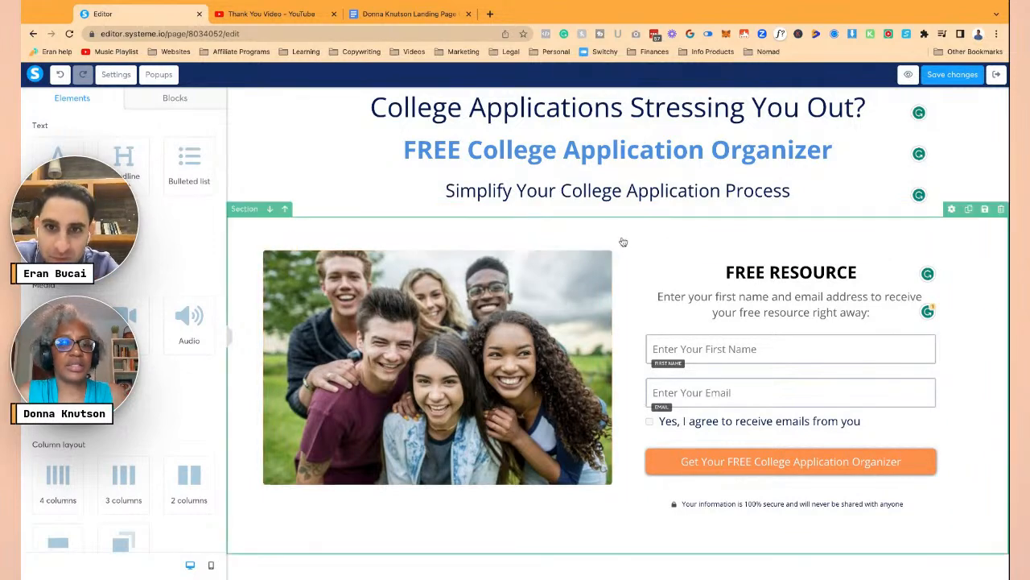
left_click(250, 224)
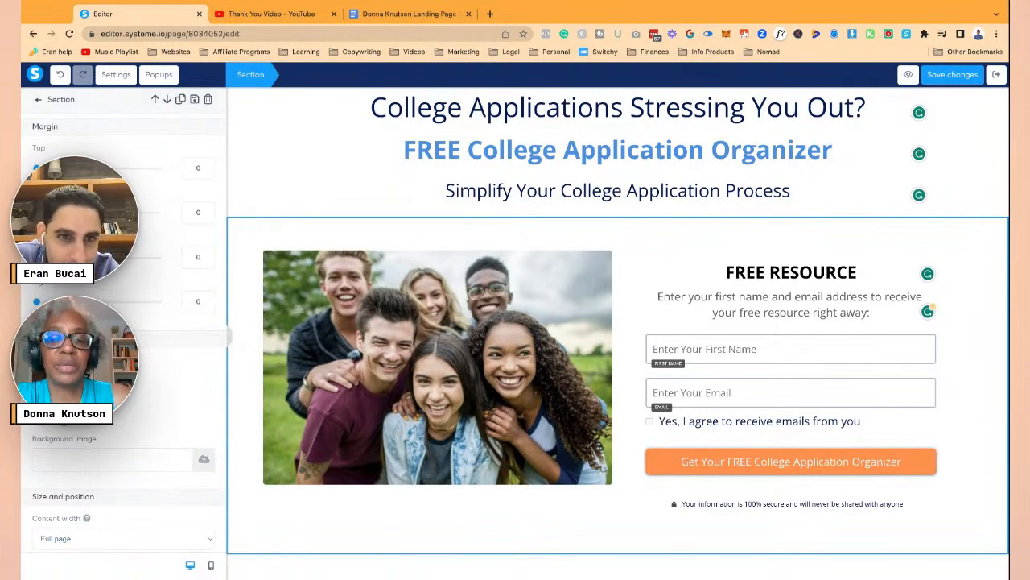
key("Escape")
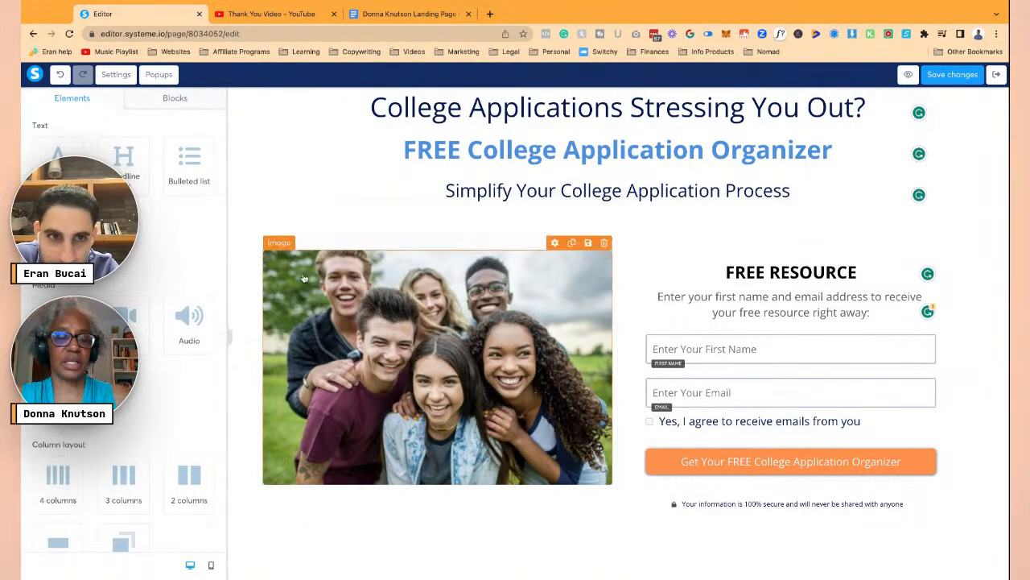
- Swap the pie-chart image for happyfoursometeens.JPG from Your Images
scroll(636, 340, "down", 3)
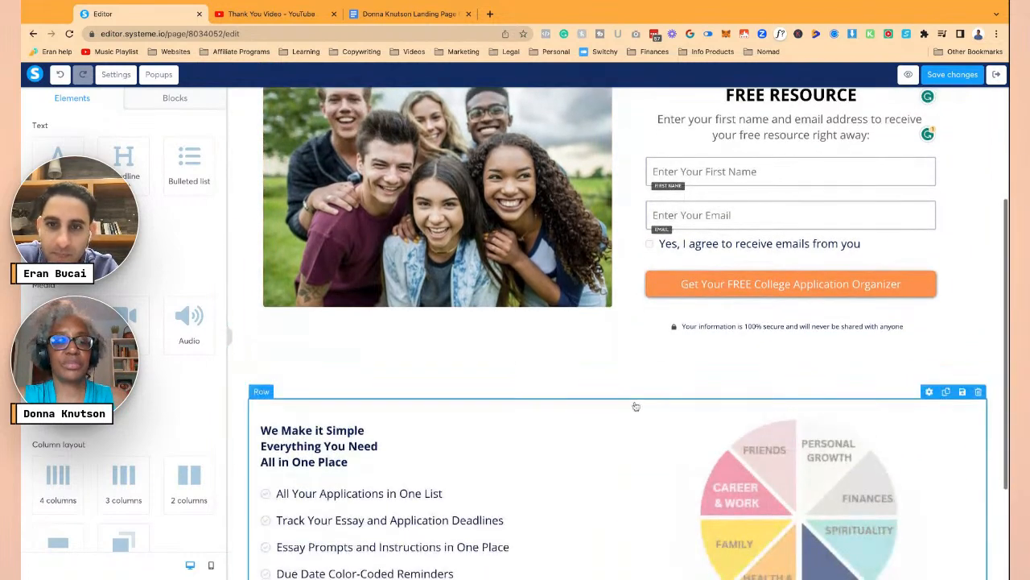
scroll(635, 403, "down", 1)
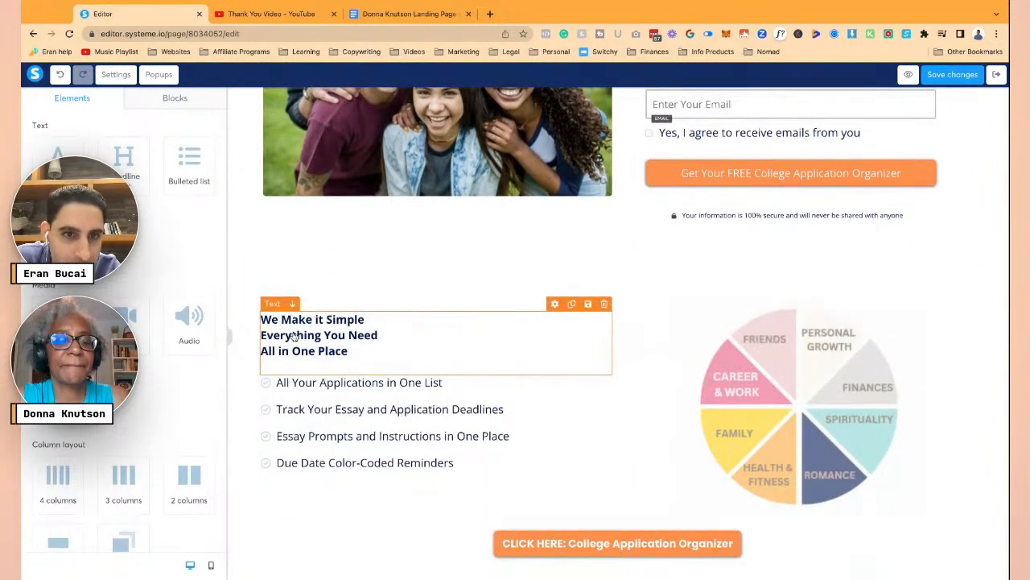
left_click(734, 389)
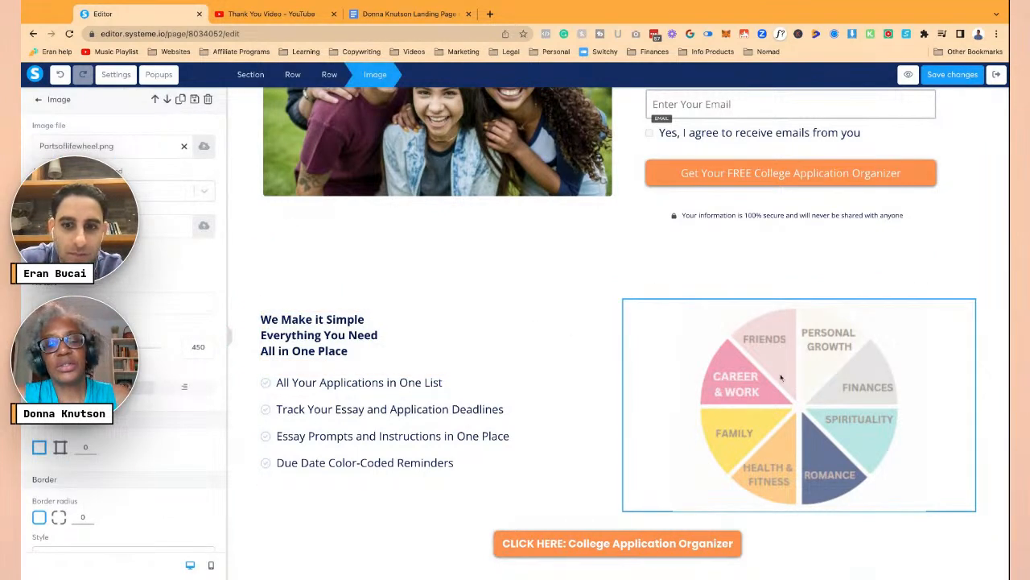
left_click(202, 148)
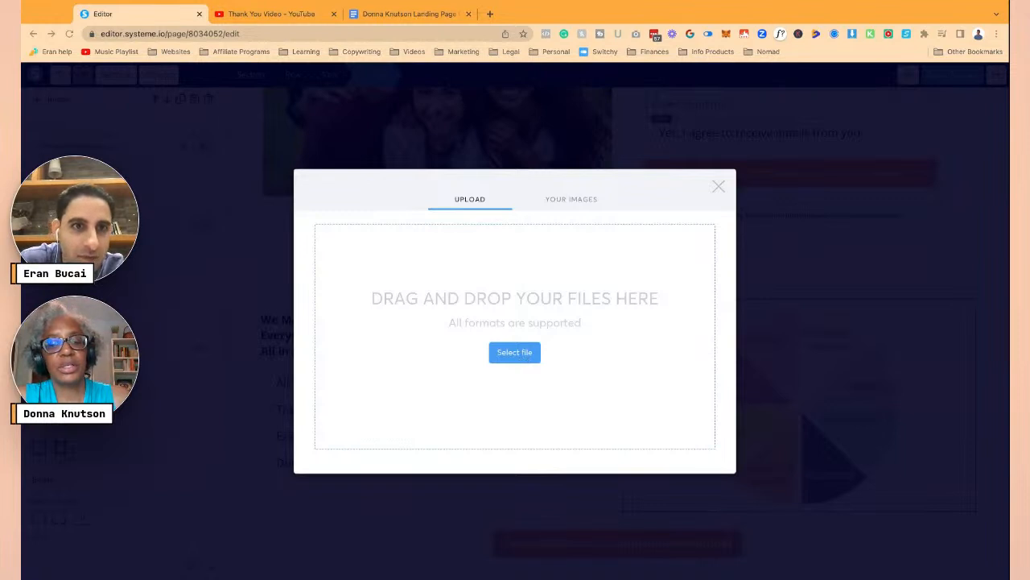
left_click(528, 347)
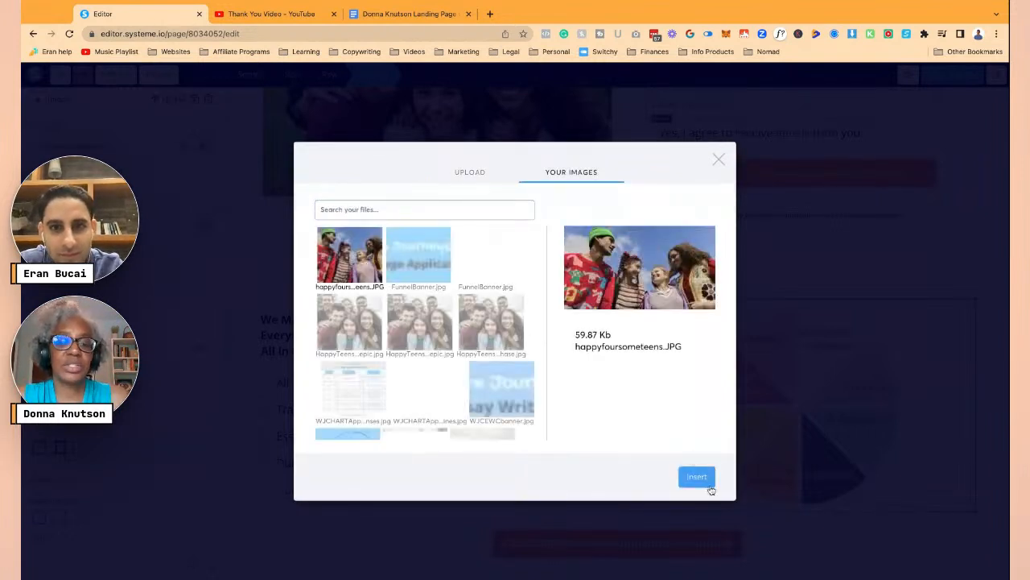
left_click(697, 478)
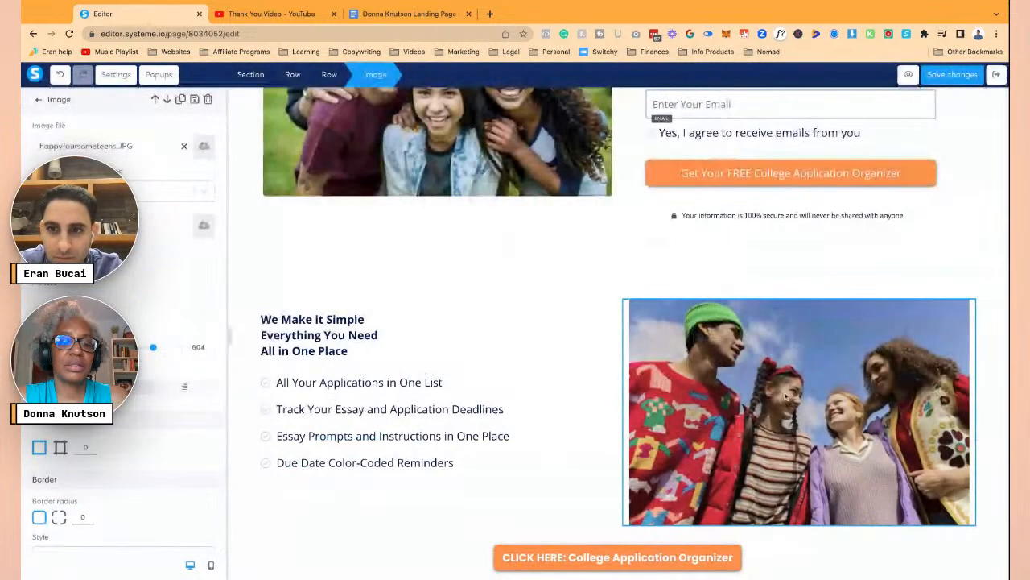
scroll(153, 392, "down", 4)
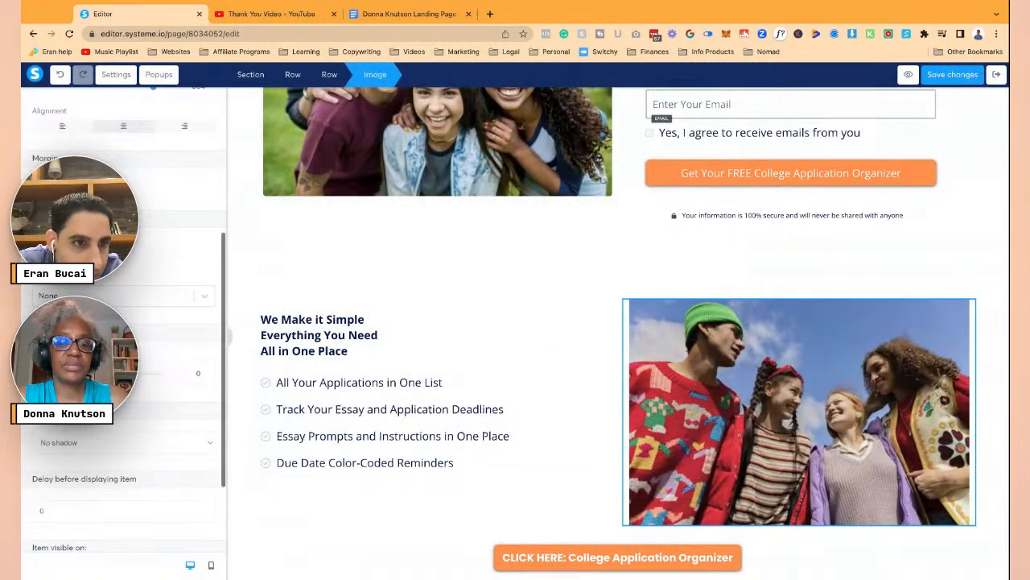
- Set the We Make it Simple heading's line height to 32
left_click(413, 354)
left_click(371, 337)
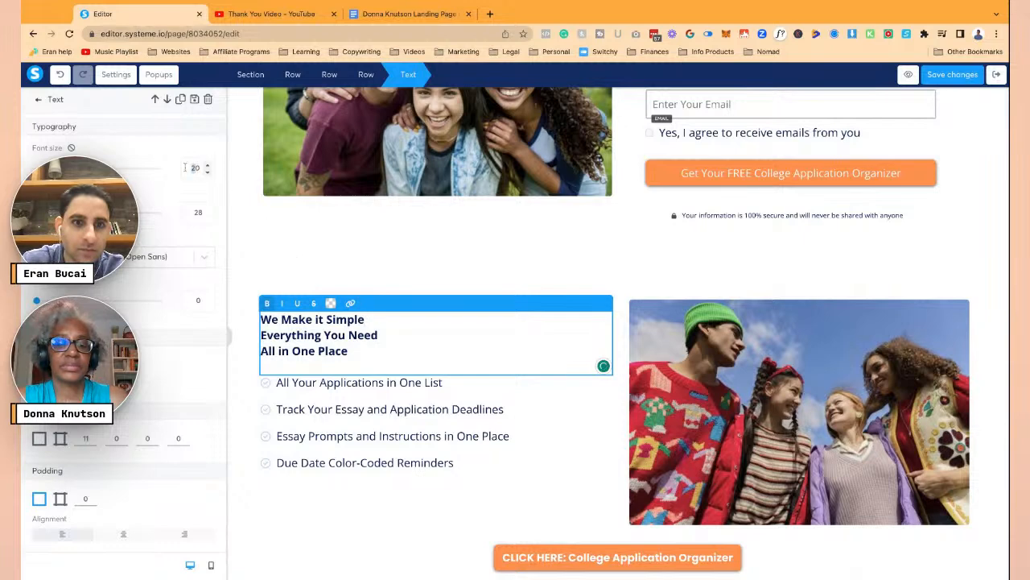
type("3")
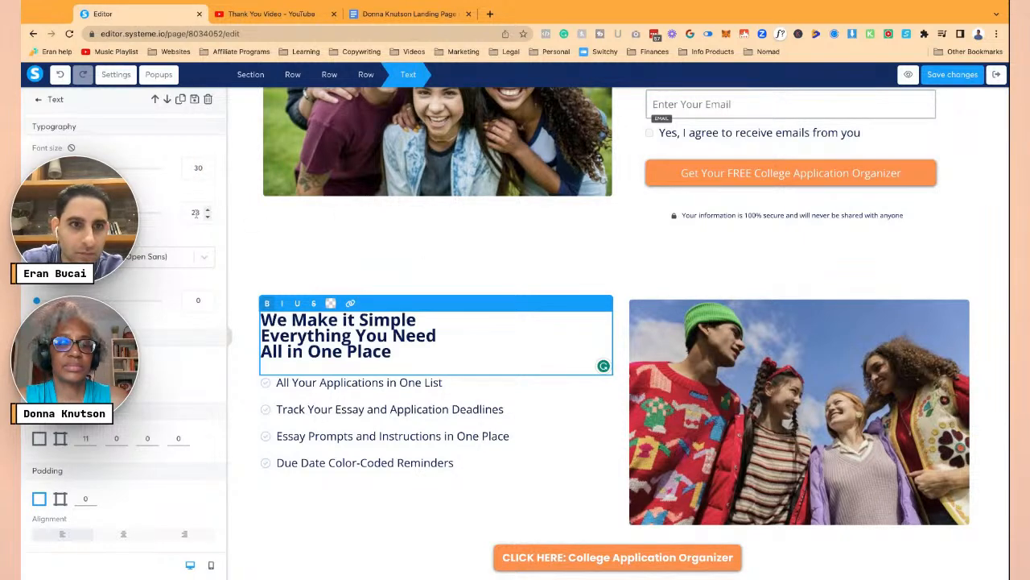
double_click(195, 212)
type("32")
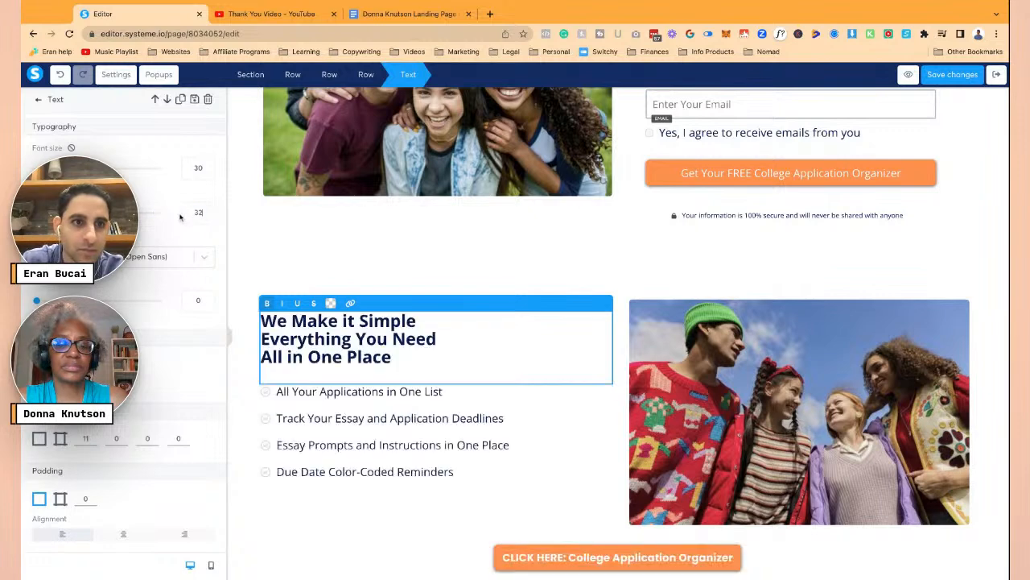
left_click(424, 439)
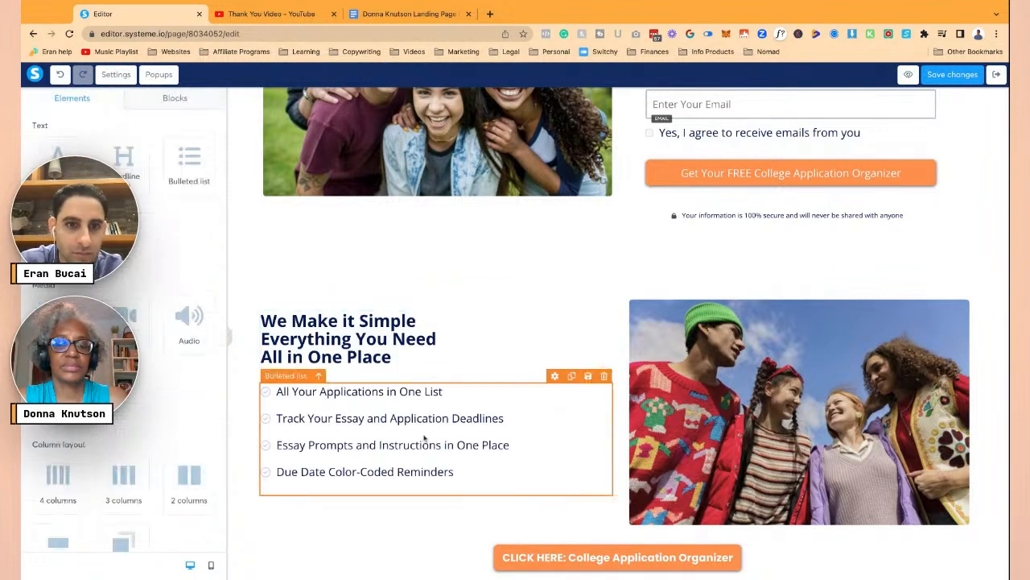
left_click(410, 377)
left_click(402, 415)
- Change the bulleted list's icon color to the orange swatch from Your colors
left_click(278, 392)
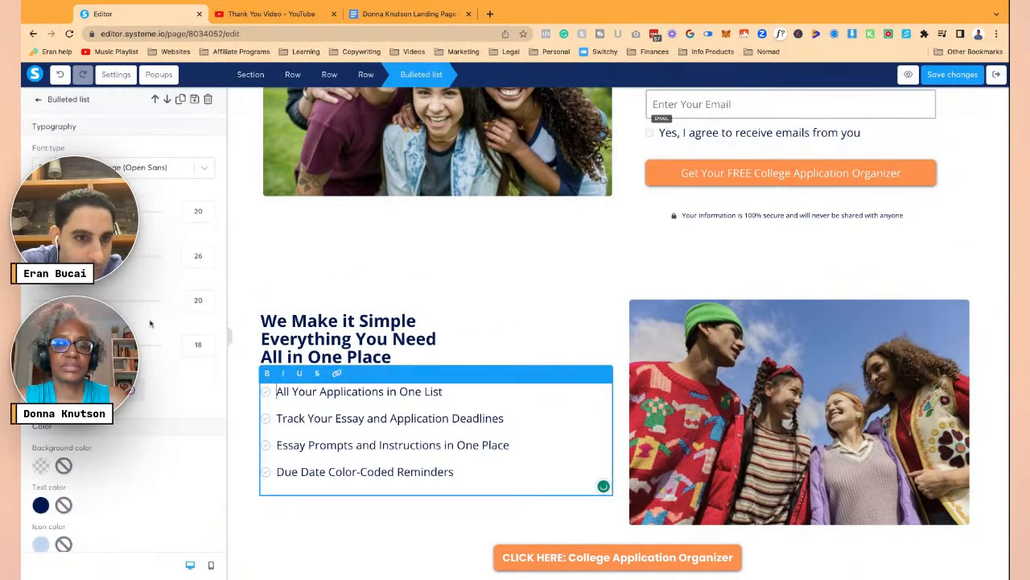
left_click(41, 425)
scroll(120, 451, "down", 2)
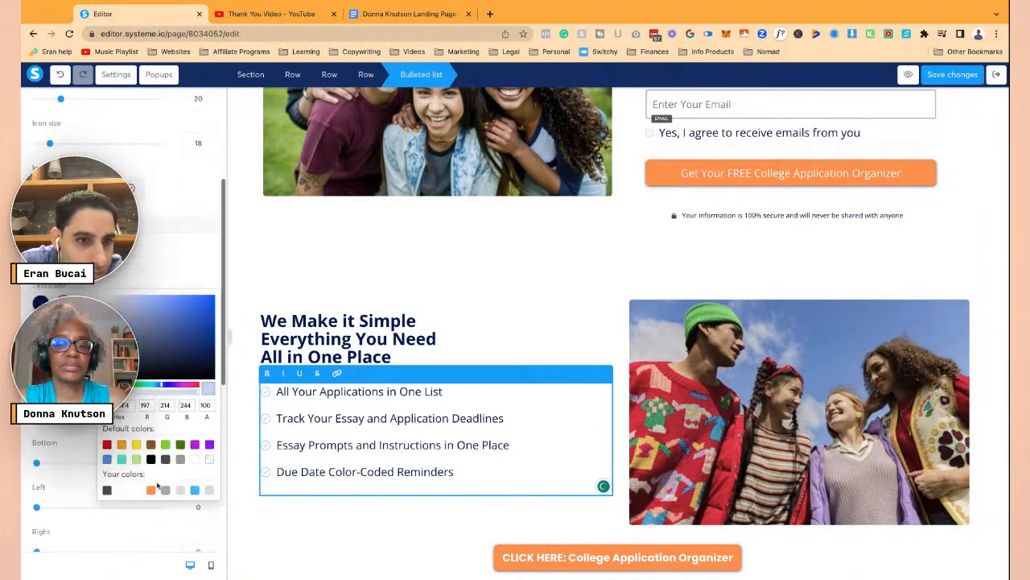
left_click(151, 489)
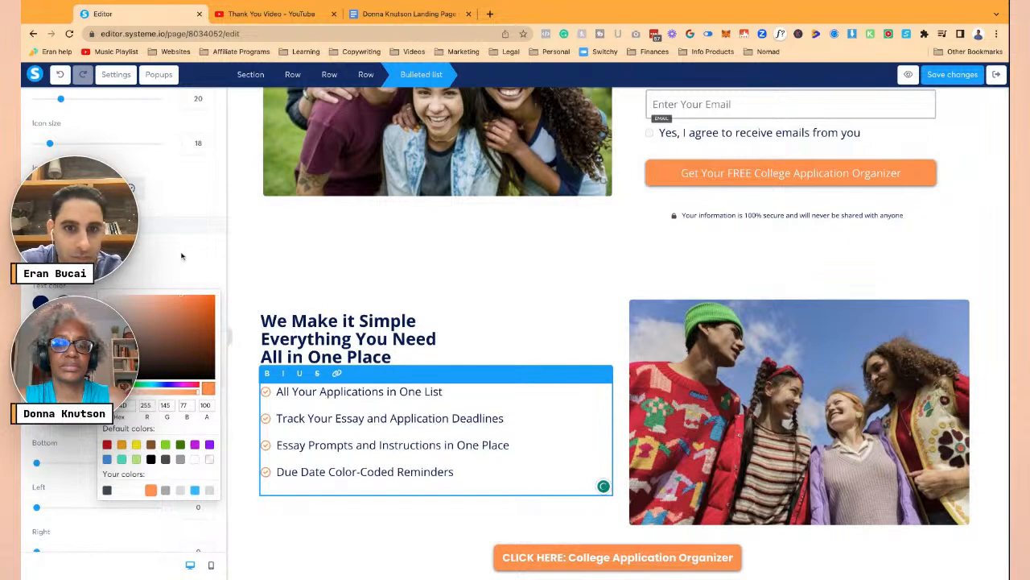
left_click(513, 330)
scroll(513, 329, "up", 4)
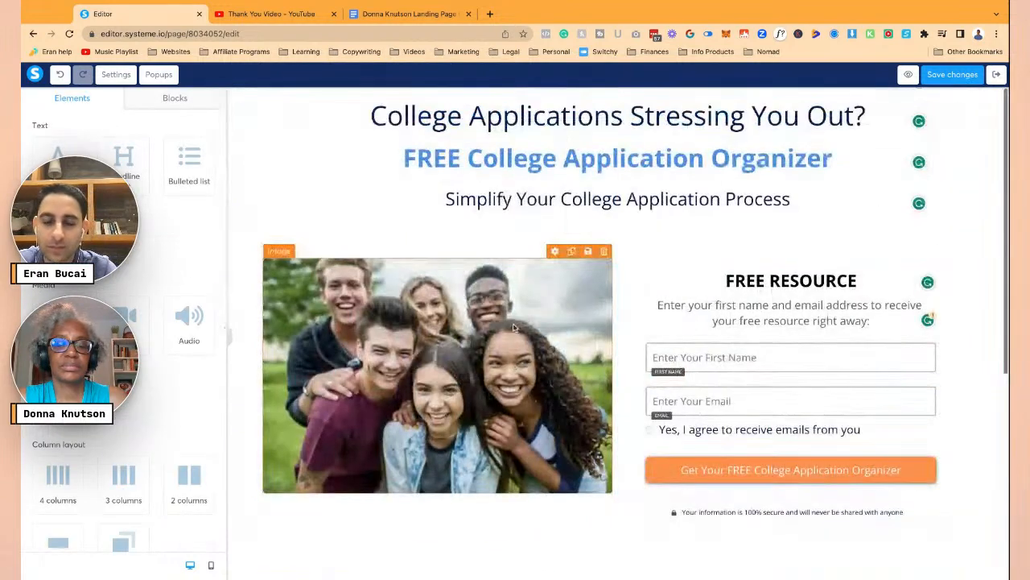
- Inspect the CLICK HERE button, the image-and-form row and the top section's settings
scroll(837, 137, "down", 2)
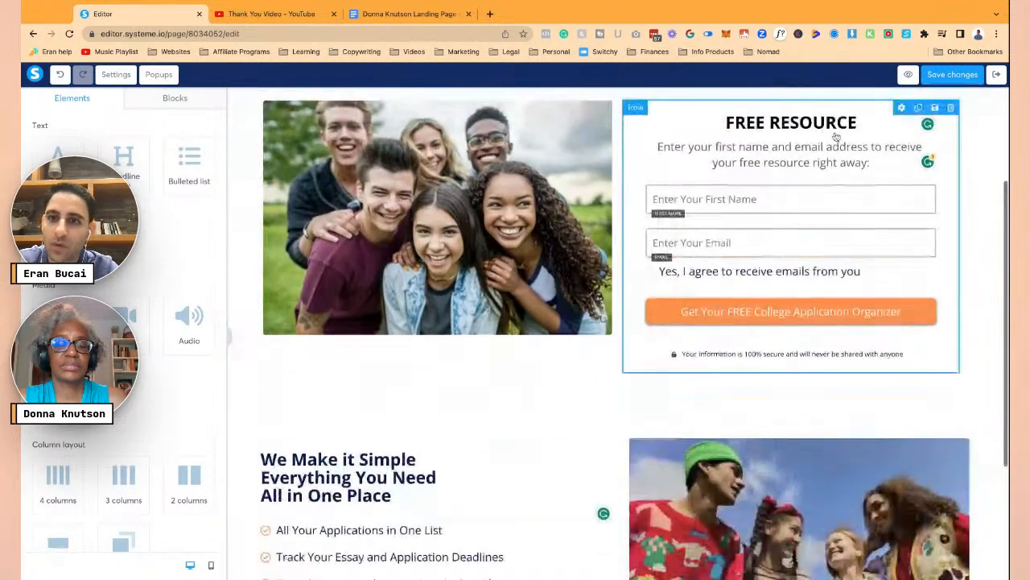
scroll(580, 396, "down", 2)
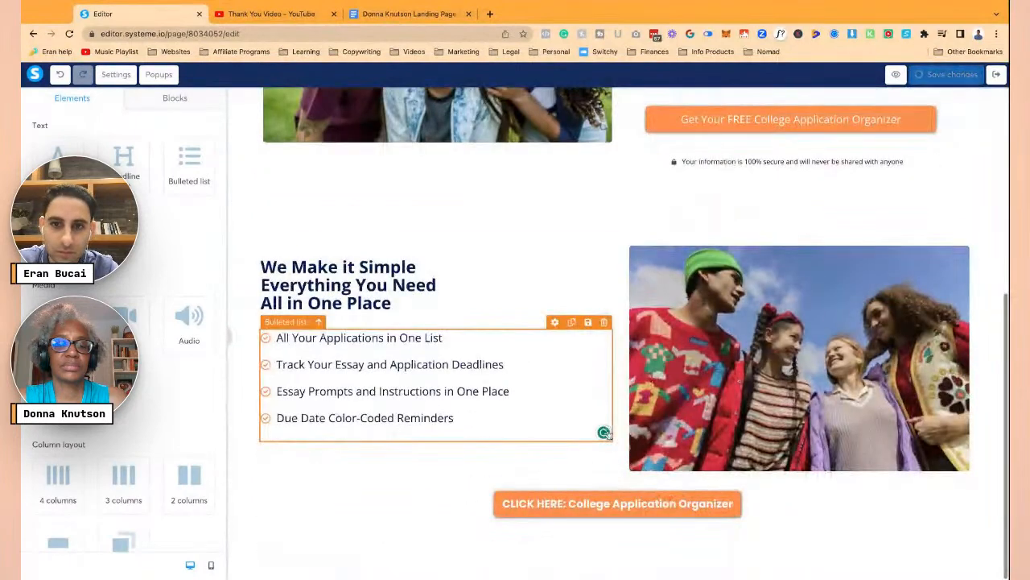
left_click(618, 503)
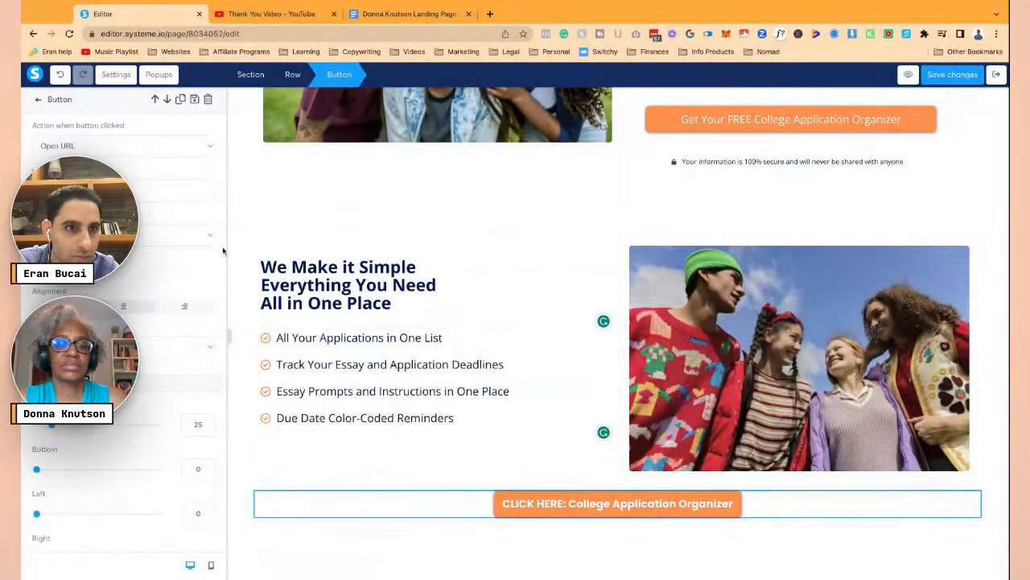
left_click(460, 203)
scroll(322, 161, "up", 3)
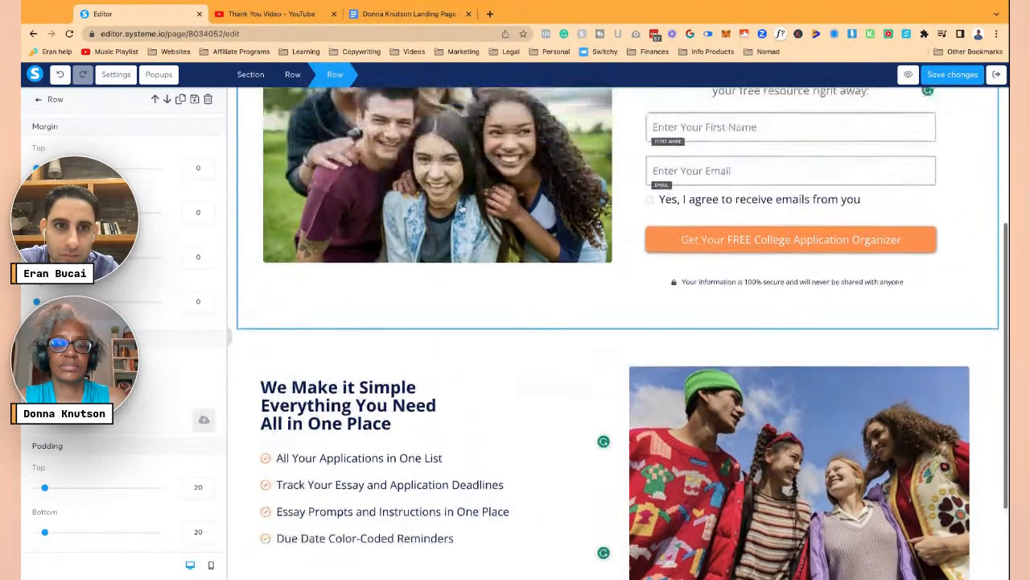
left_click(238, 148)
scroll(237, 202, "up", 3)
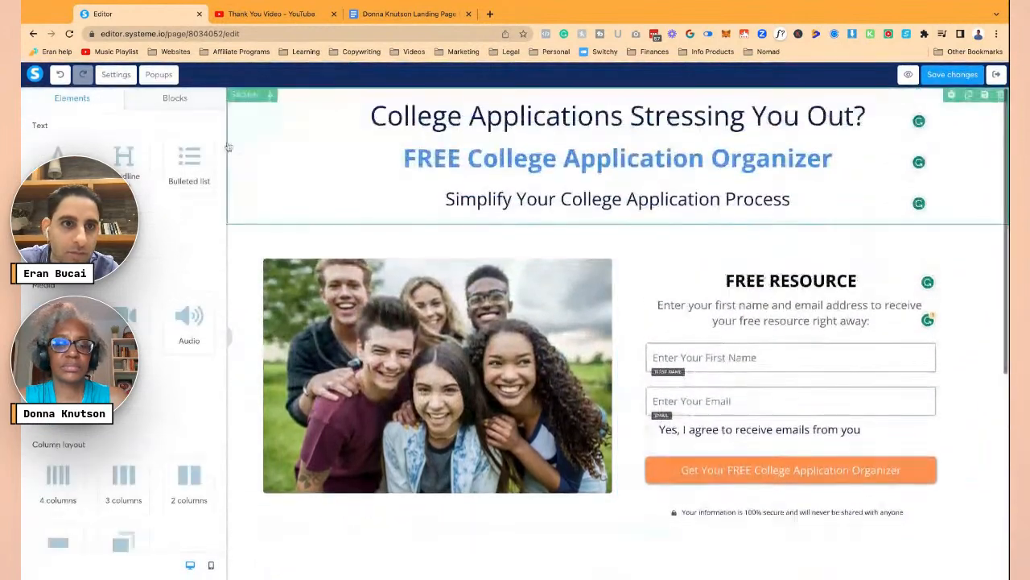
left_click(236, 268)
scroll(129, 362, "down", 10)
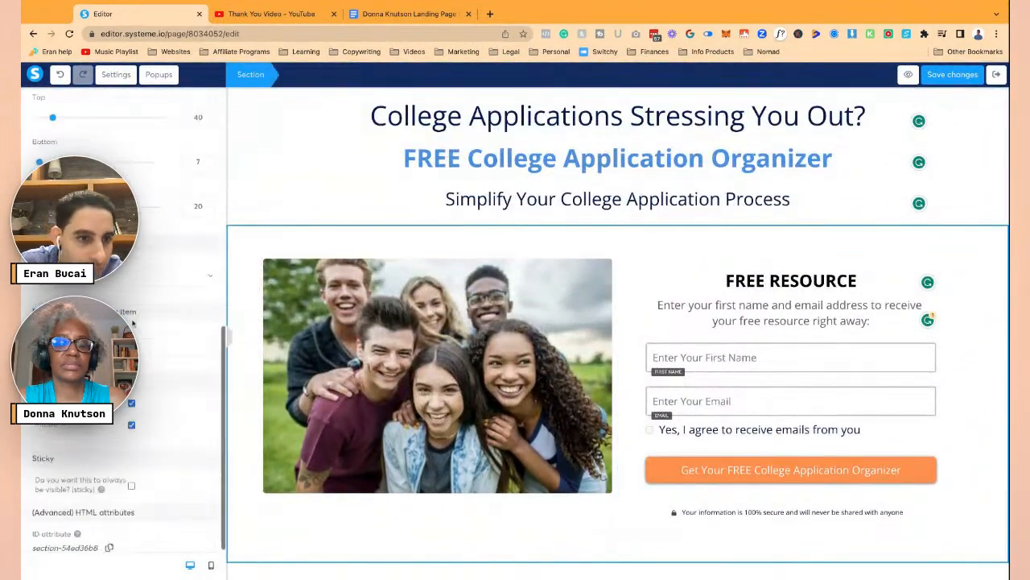
scroll(403, 510, "down", 5)
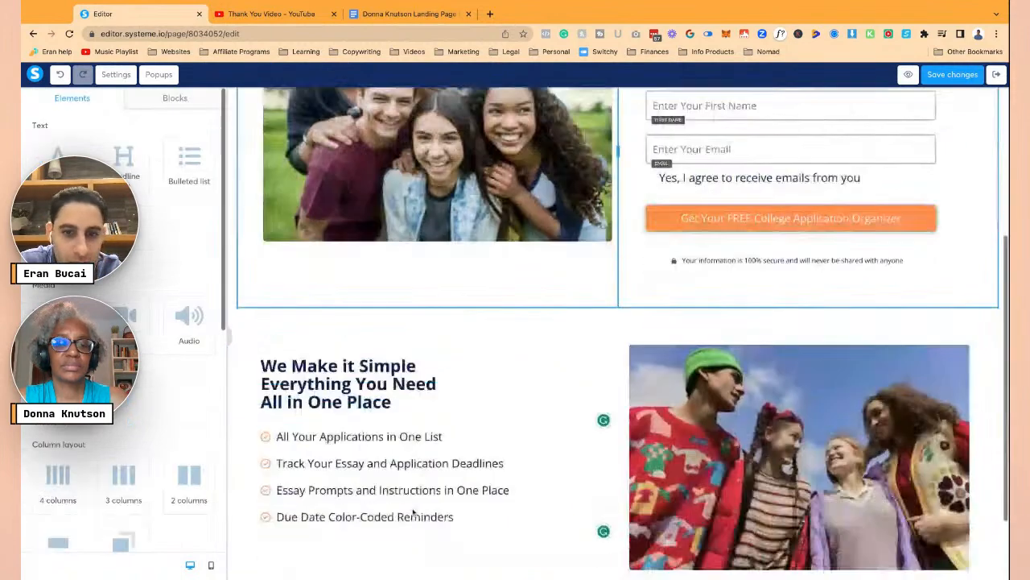
left_click(402, 503)
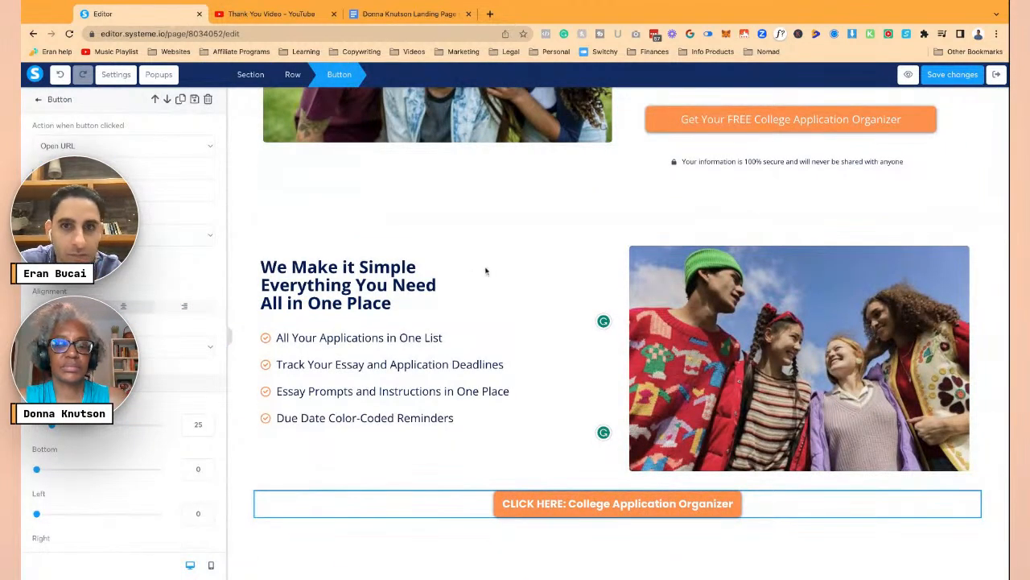
- Save the page changes and open the squeeze page preview in a new tab
left_click(952, 78)
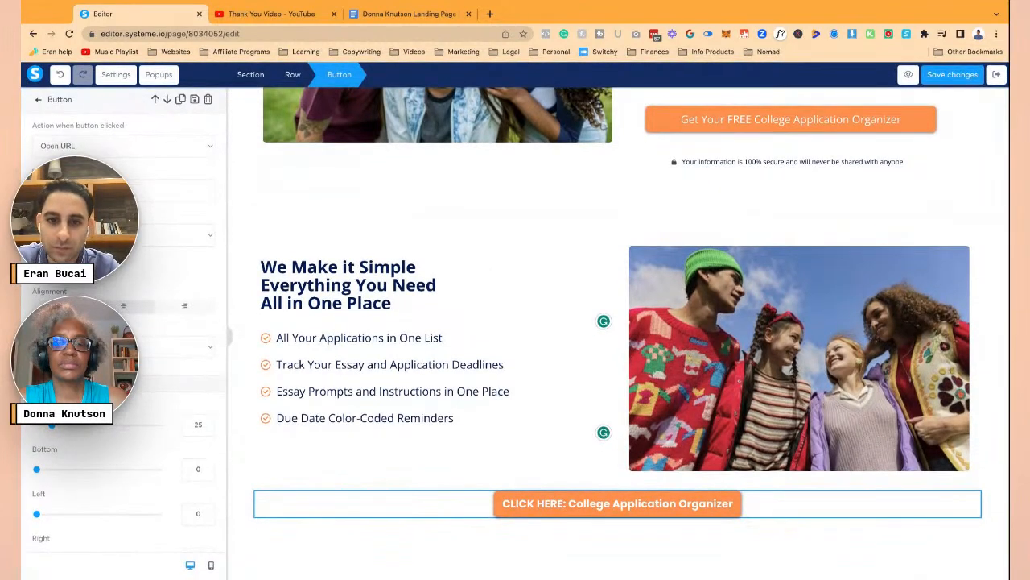
left_click(537, 503)
left_click(552, 506)
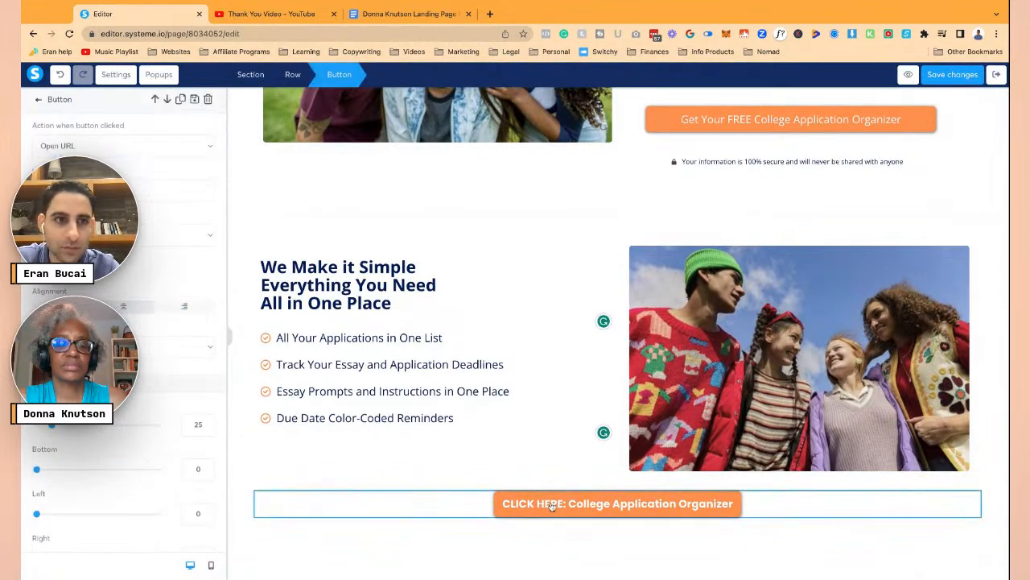
left_click(905, 77)
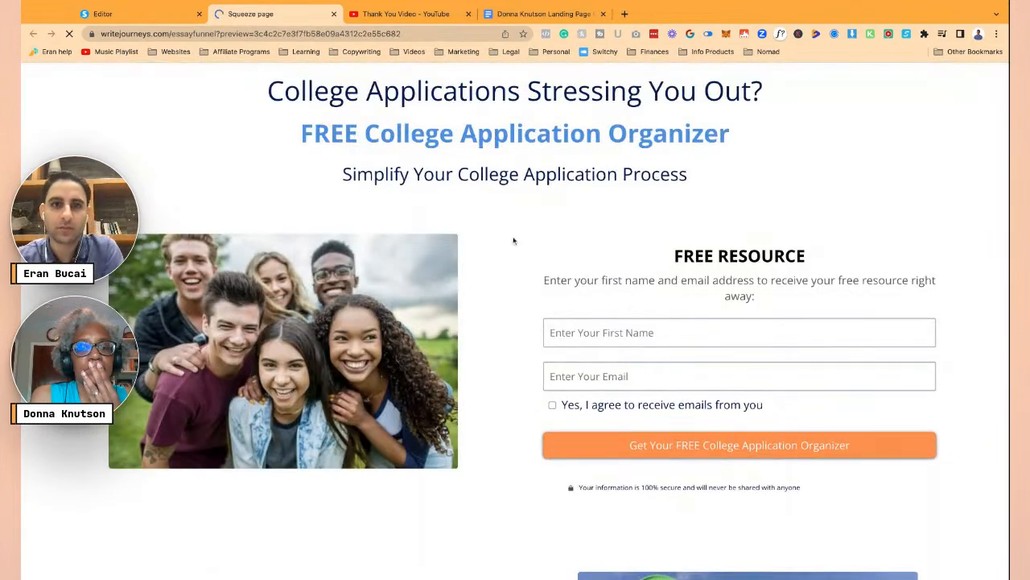
- Change the We Make it Simple section's width from Full to Medium and save
scroll(514, 239, "down", 5)
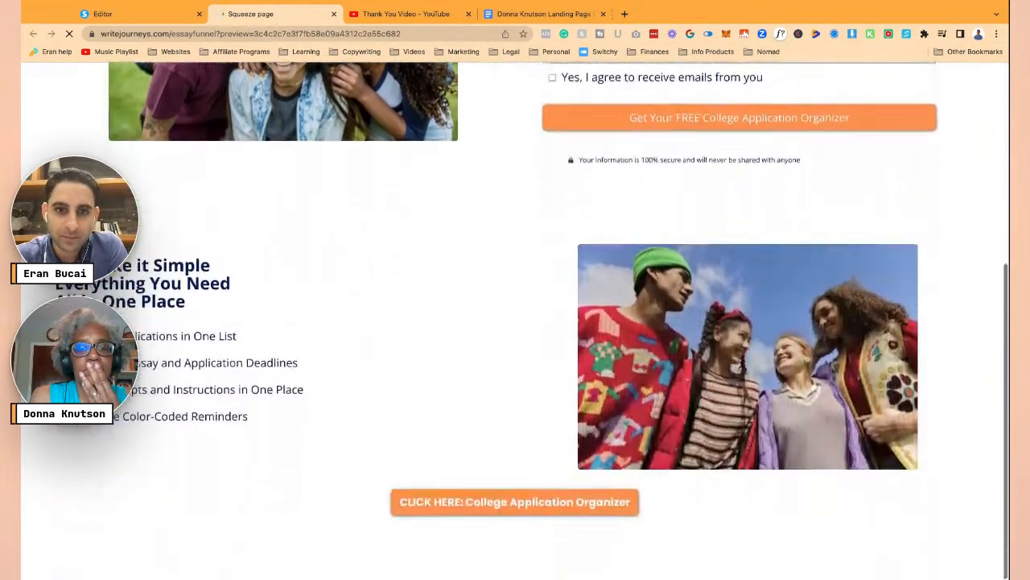
scroll(483, 211, "up", 5)
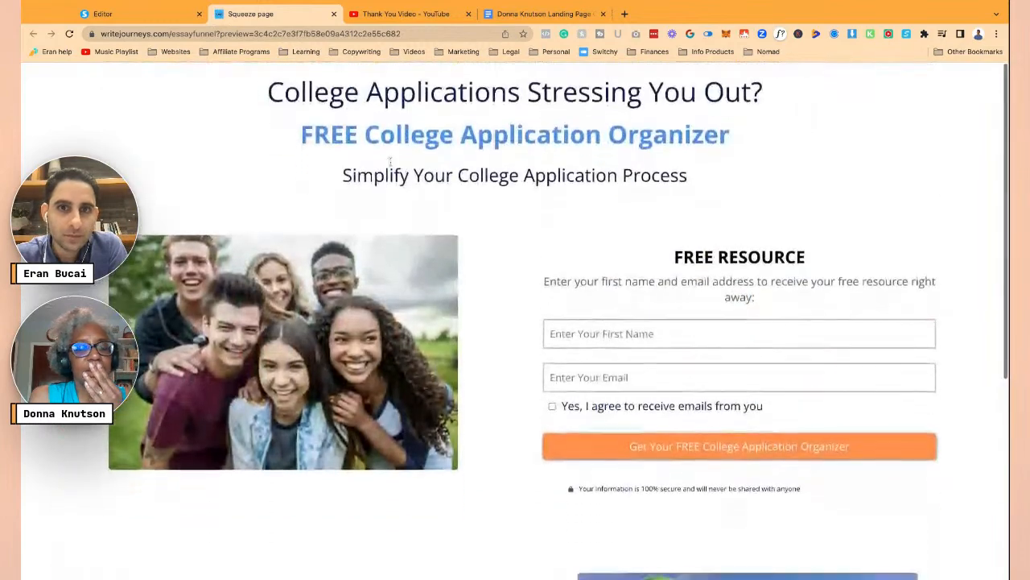
left_click(131, 18)
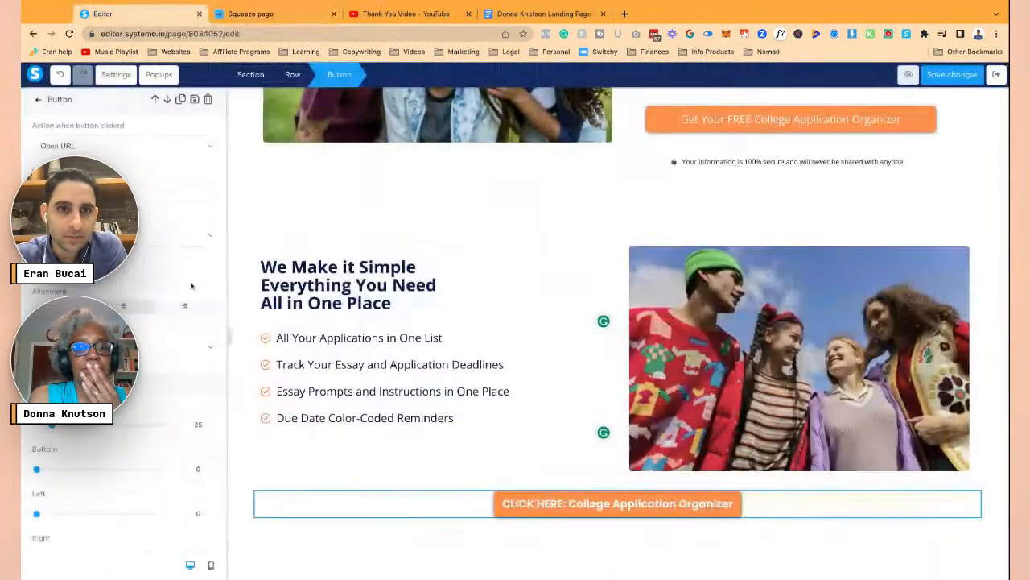
left_click(238, 291)
scroll(143, 306, "down", 3)
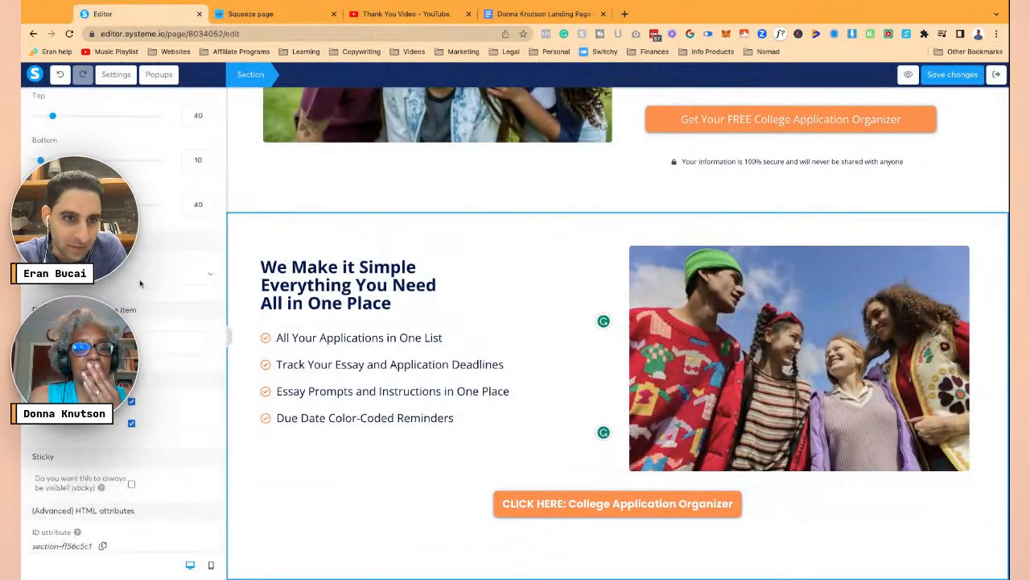
scroll(140, 284, "up", 5)
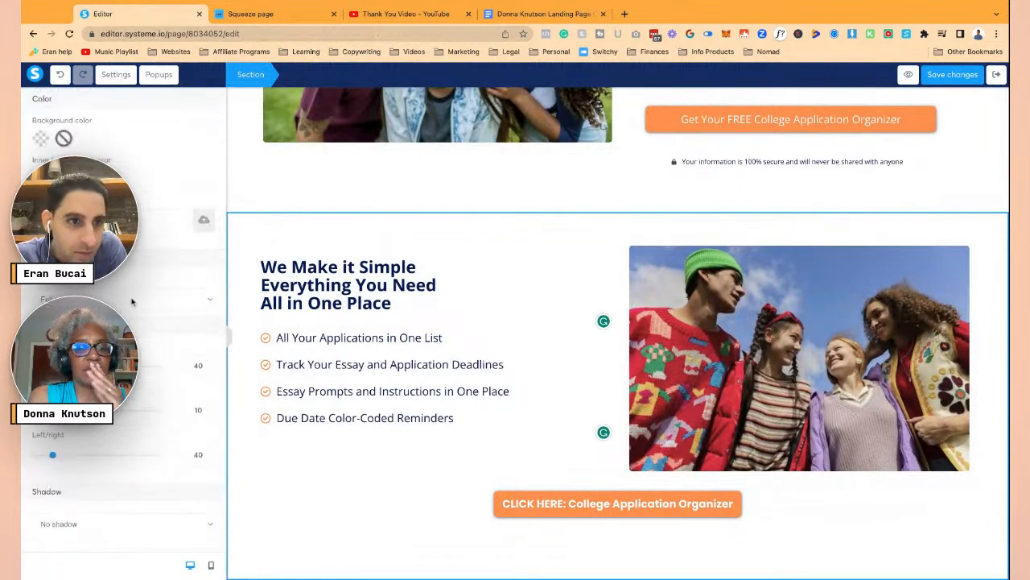
left_click(105, 316)
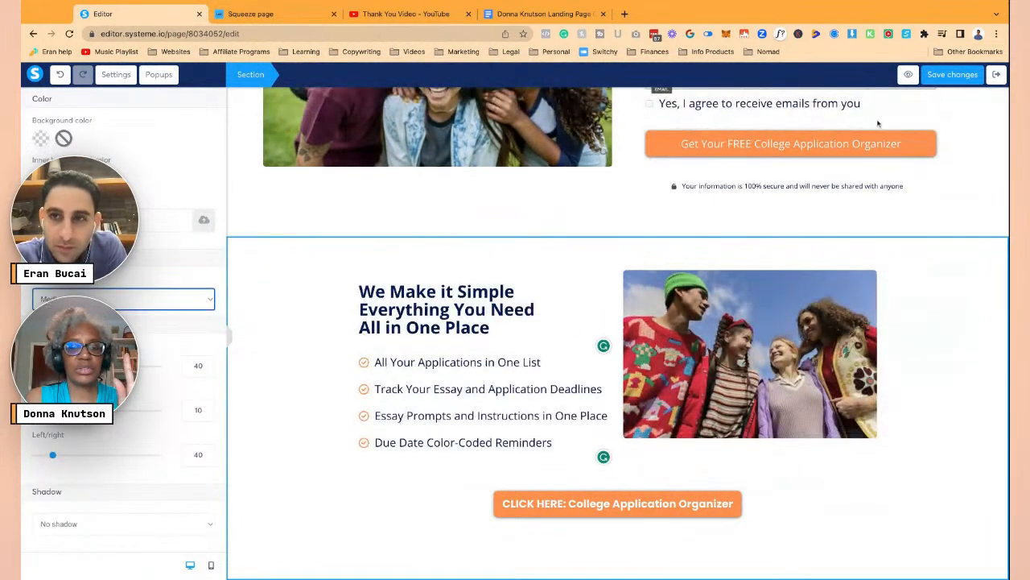
left_click(950, 74)
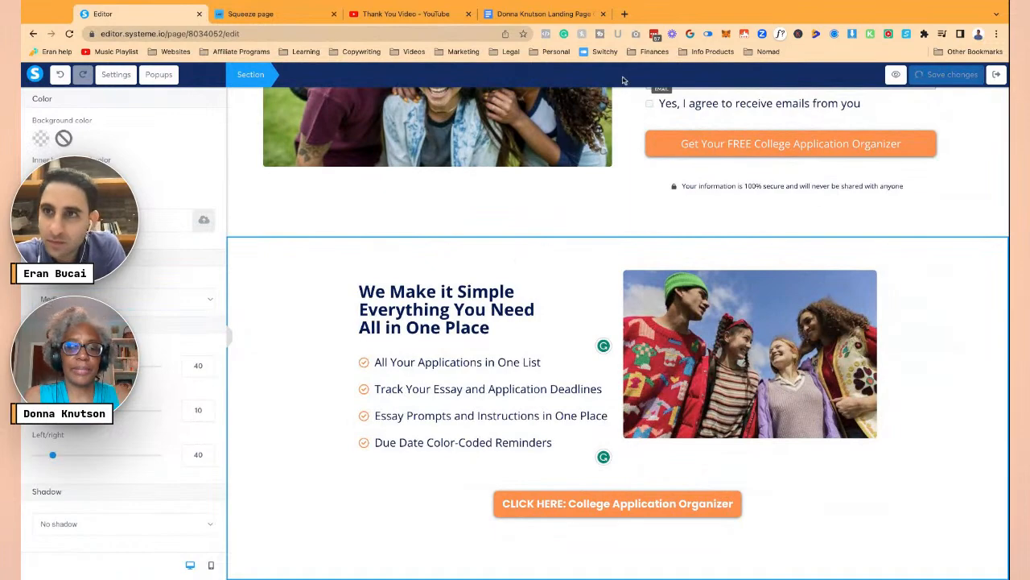
- Reload the preview tab to check the narrower section, then return to the editor
key("ctrl+Tab")
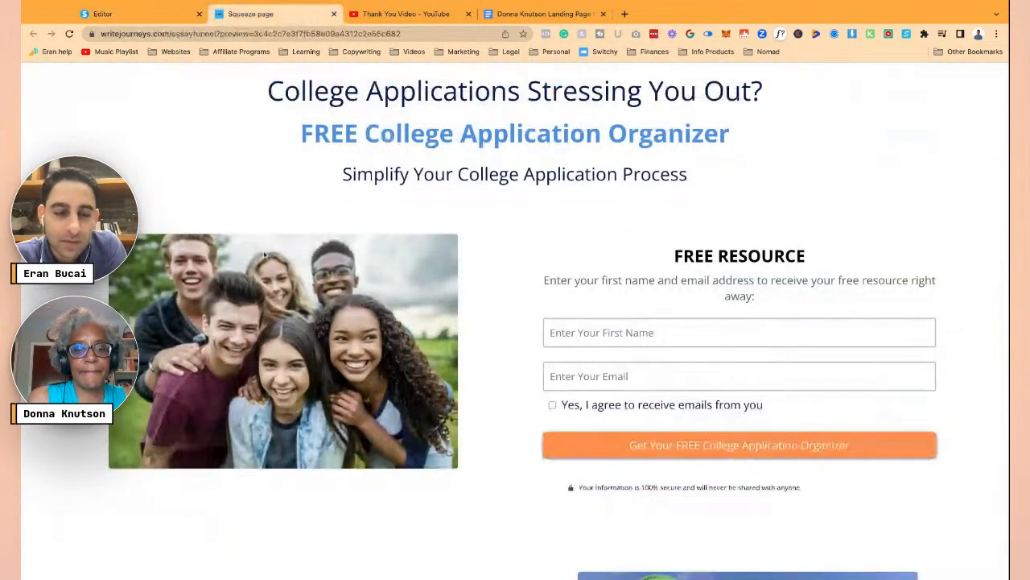
key("ctrl+r")
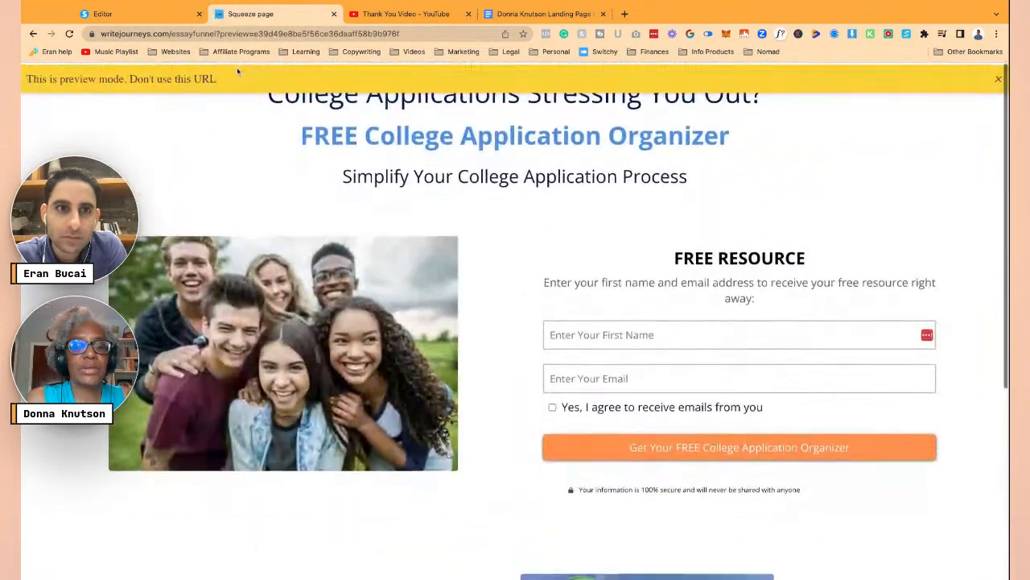
left_click(134, 15)
left_click(300, 203)
scroll(300, 203, "up", 1)
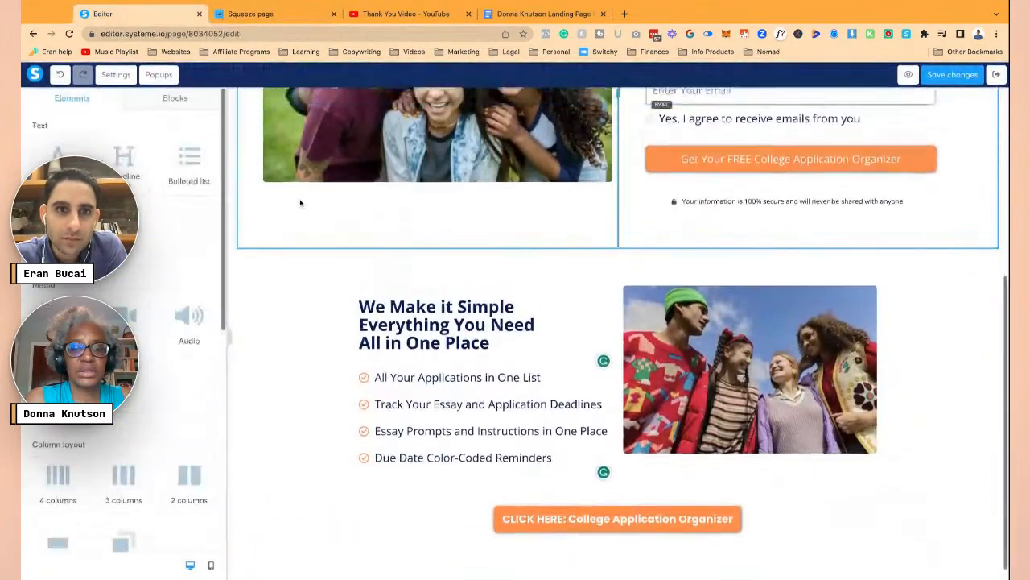
- Change the top signup section's content width, save and preview the page
scroll(301, 203, "up", 4)
left_click(232, 241)
scroll(168, 330, "down", 5)
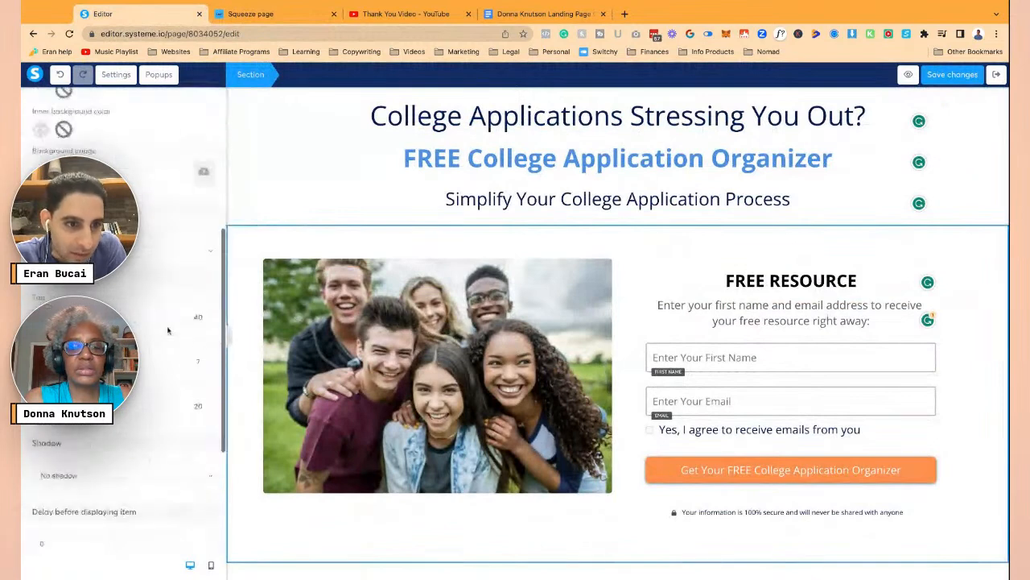
left_click(249, 255)
left_click(952, 74)
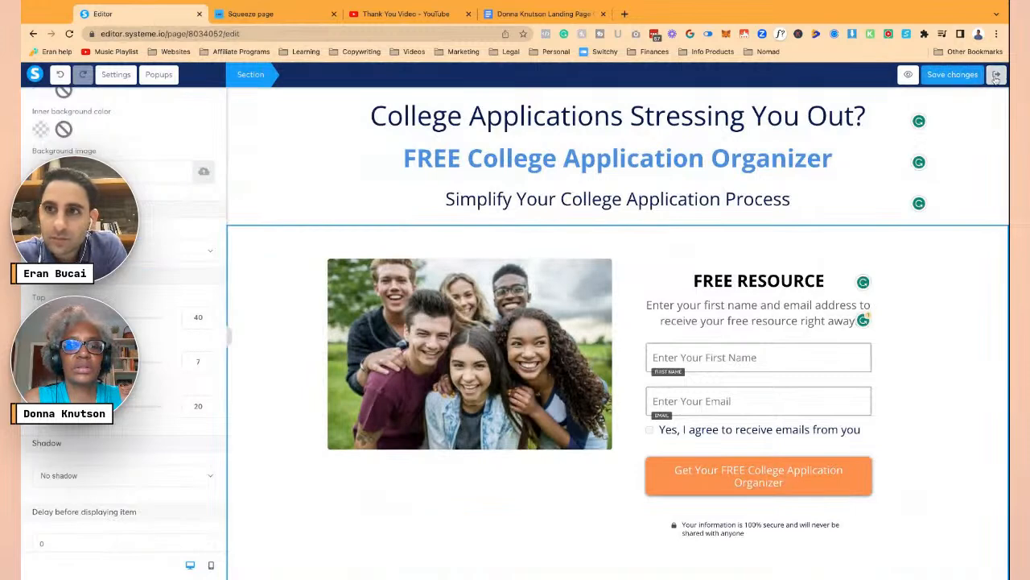
left_click(907, 75)
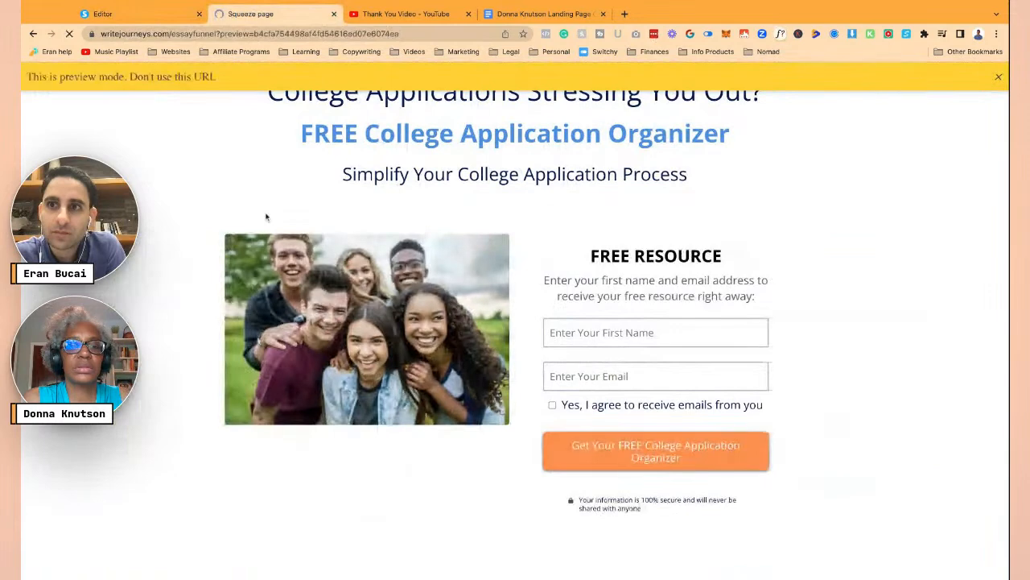
- Widen the content of the section holding the student photo and form
scroll(448, 365, "down", 3)
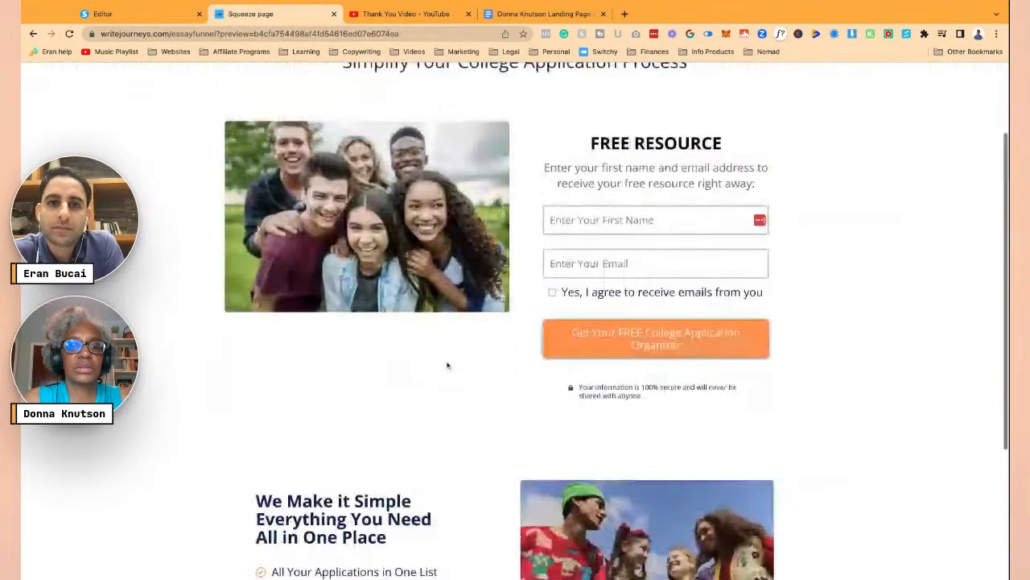
scroll(447, 366, "up", 3)
left_click(153, 19)
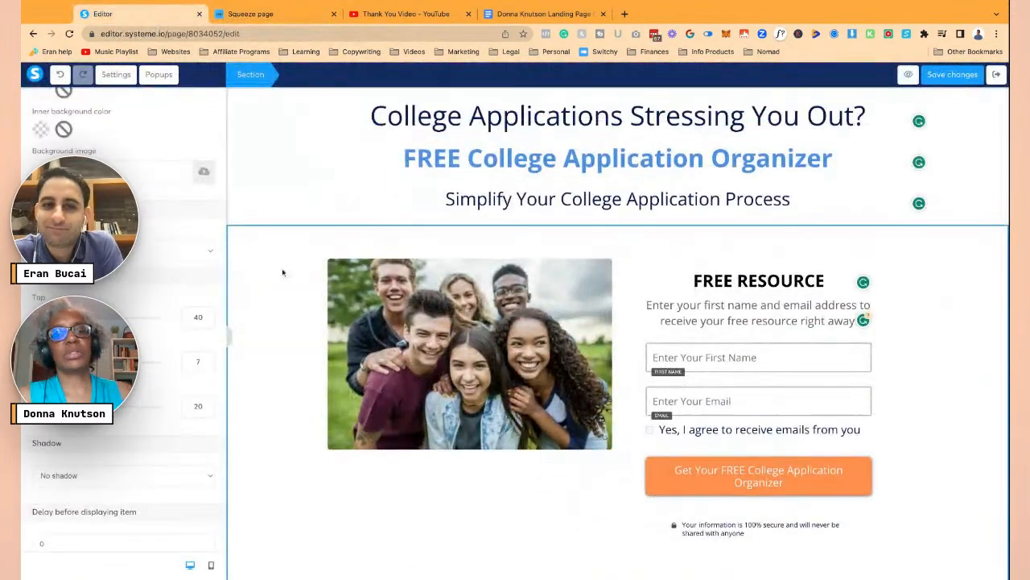
left_click(232, 271)
scroll(170, 366, "down", 2)
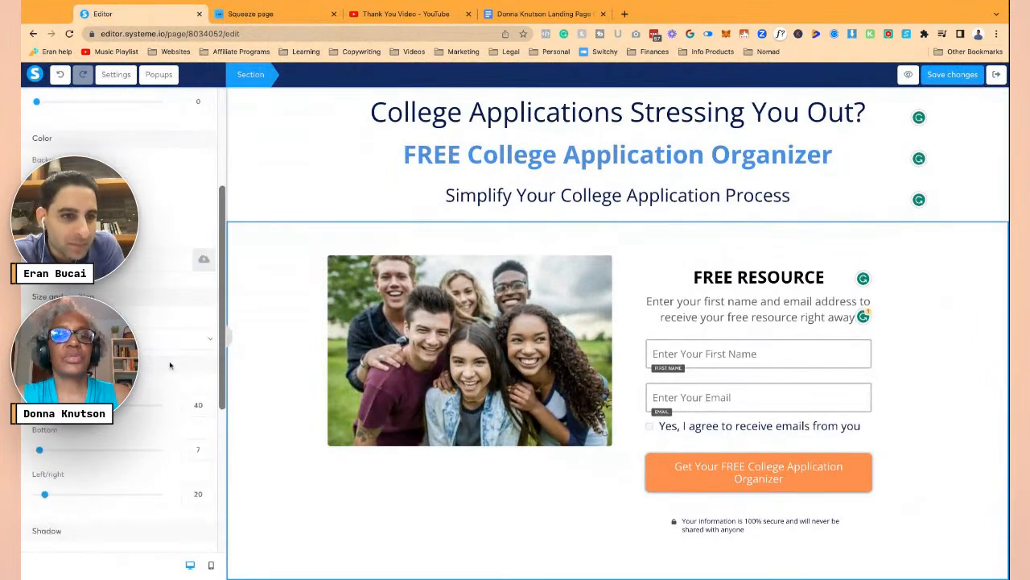
left_click(216, 334)
left_click(953, 80)
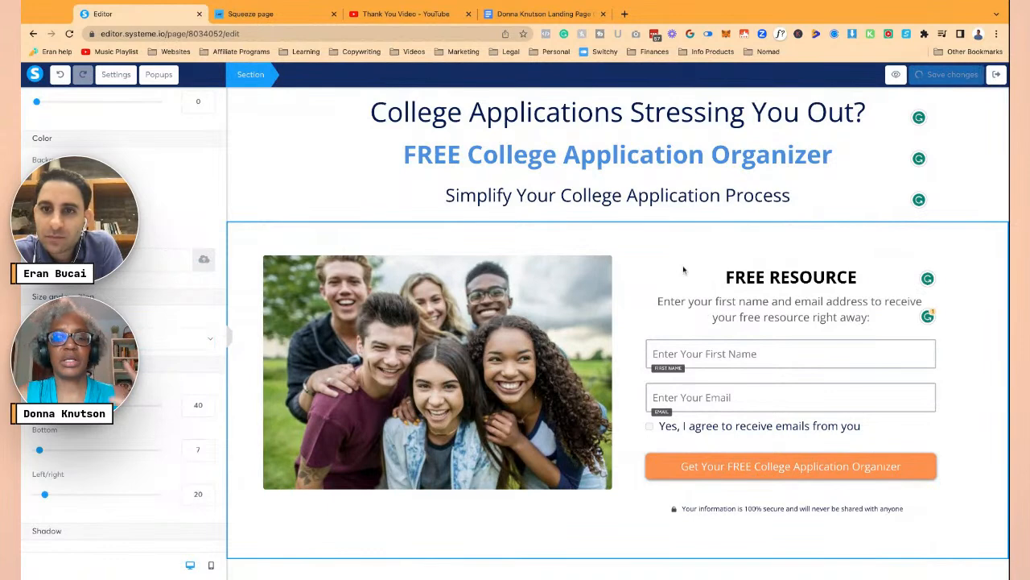
- Make the headline 'College Applications Stressing You Out?' bold
left_click(613, 121)
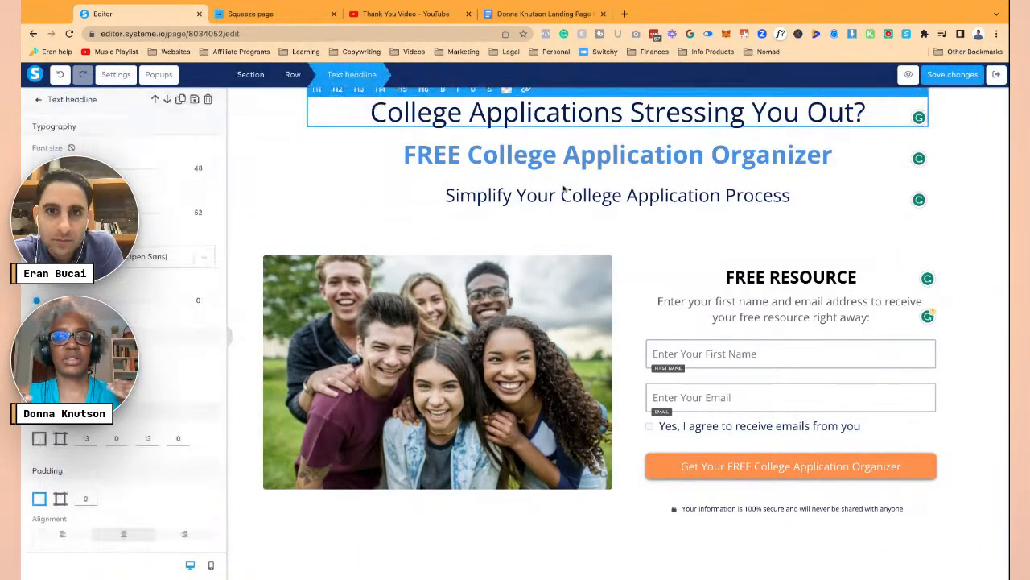
left_click(528, 127)
key("super+a")
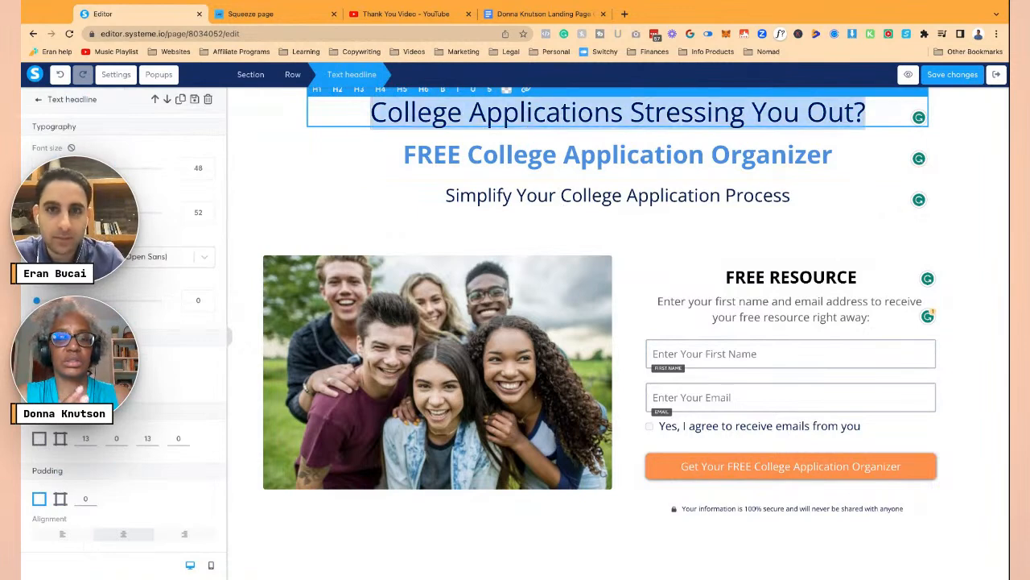
key("super+b")
scroll(198, 167, "up", 2)
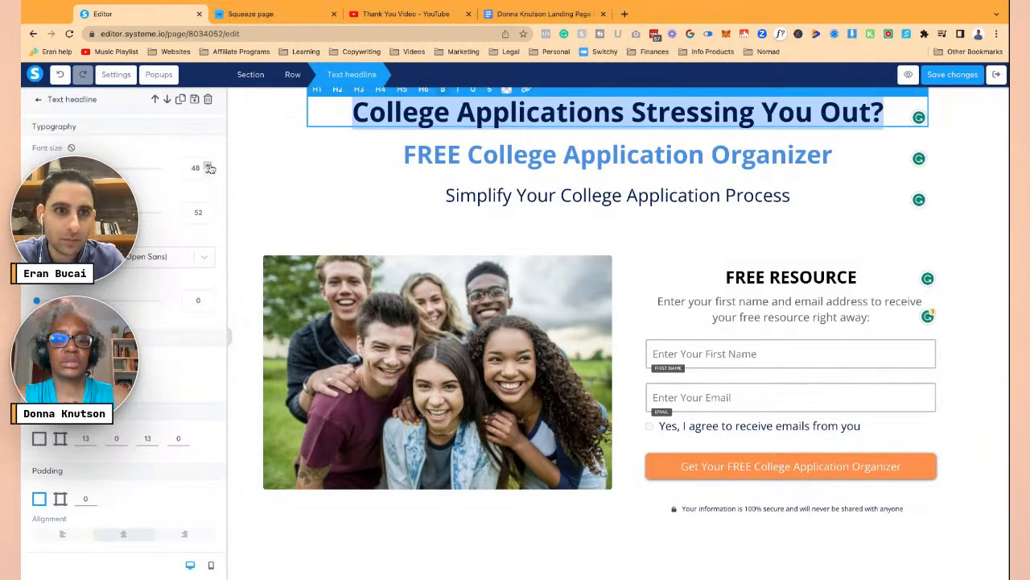
- Bold the 'FREE College Application Organizer' headline
left_click(344, 161)
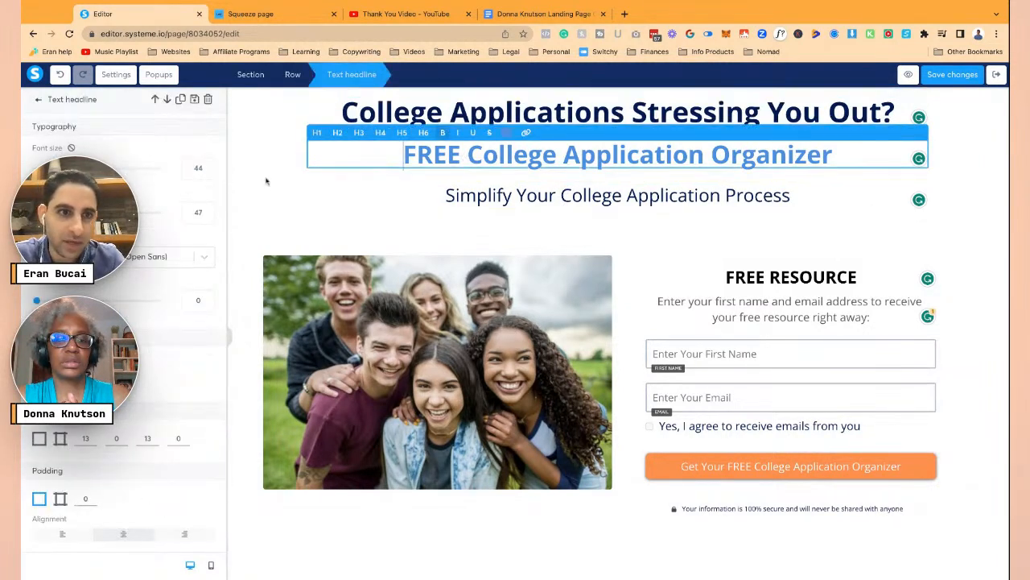
key("super+a")
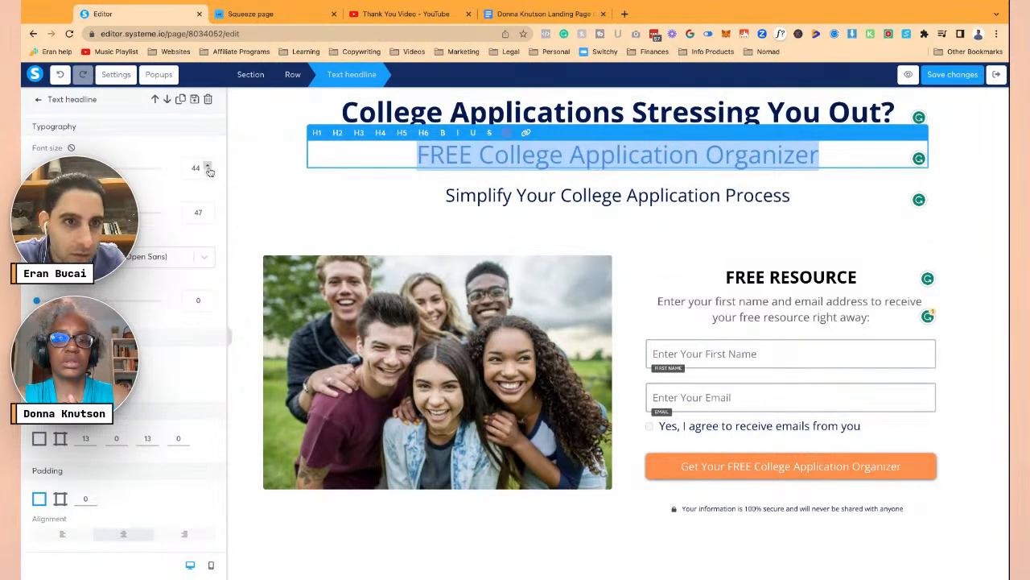
scroll(207, 174, "down", 3)
scroll(207, 173, "down", 1)
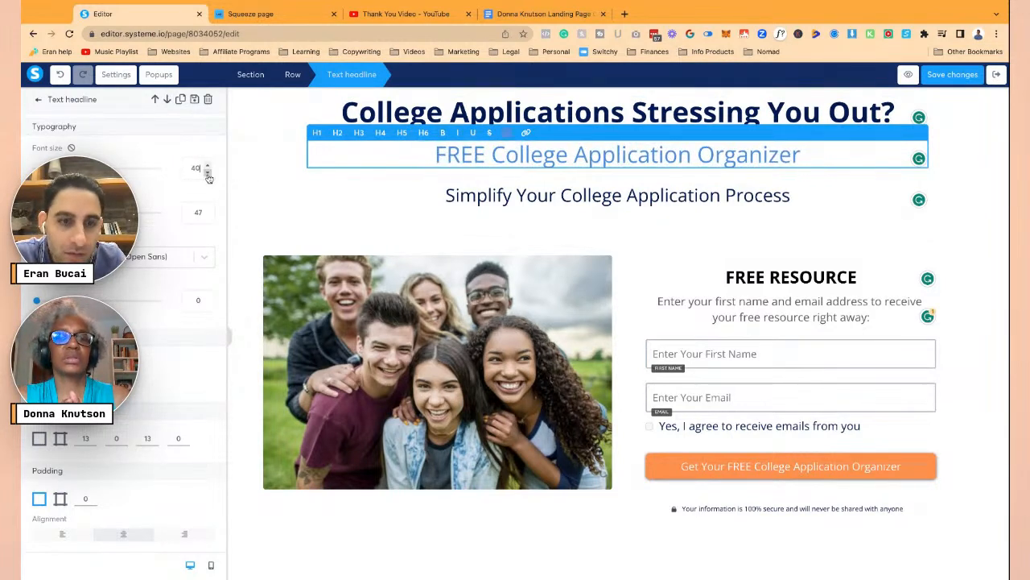
left_click(351, 160)
key("super+a")
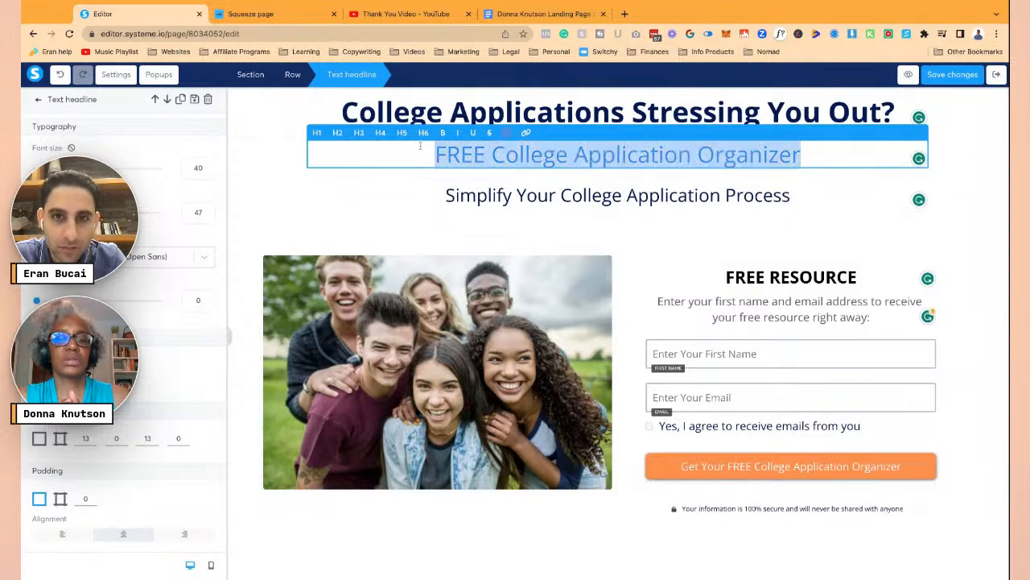
key("super+b")
- Italicize the word 'Simplify' in the subheadline
left_click(432, 194)
key("super+a")
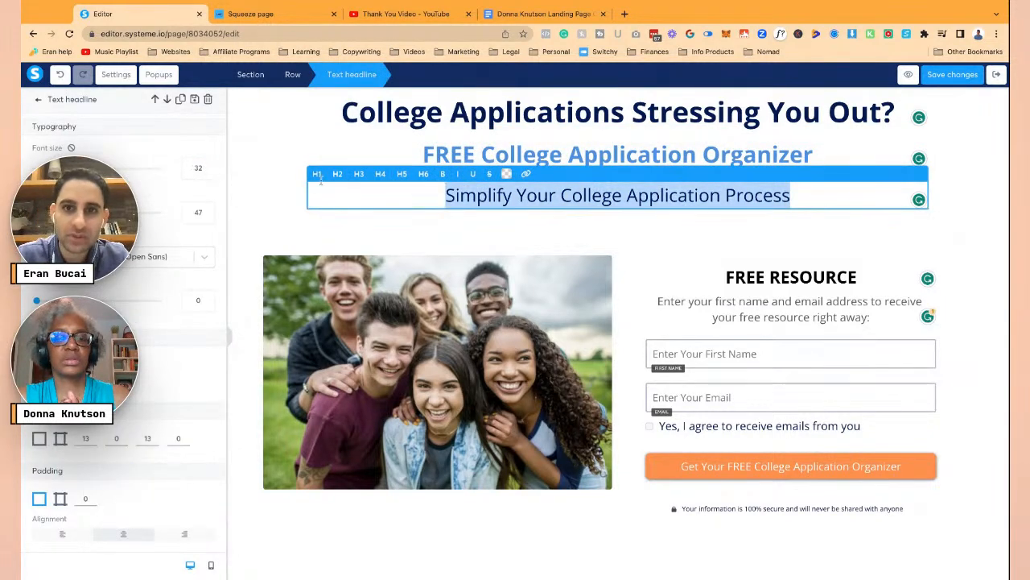
left_click_drag(512, 195, 440, 196)
left_click(458, 174)
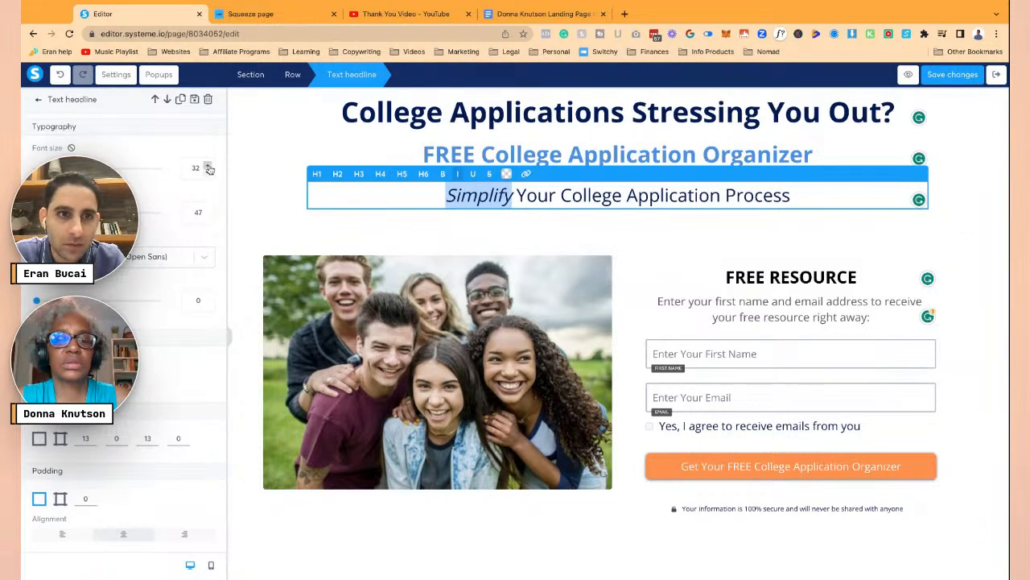
- Lower the 'Simplify Your College Application Process' line height to 43
left_click(207, 217)
left_click(207, 216)
left_click(207, 217)
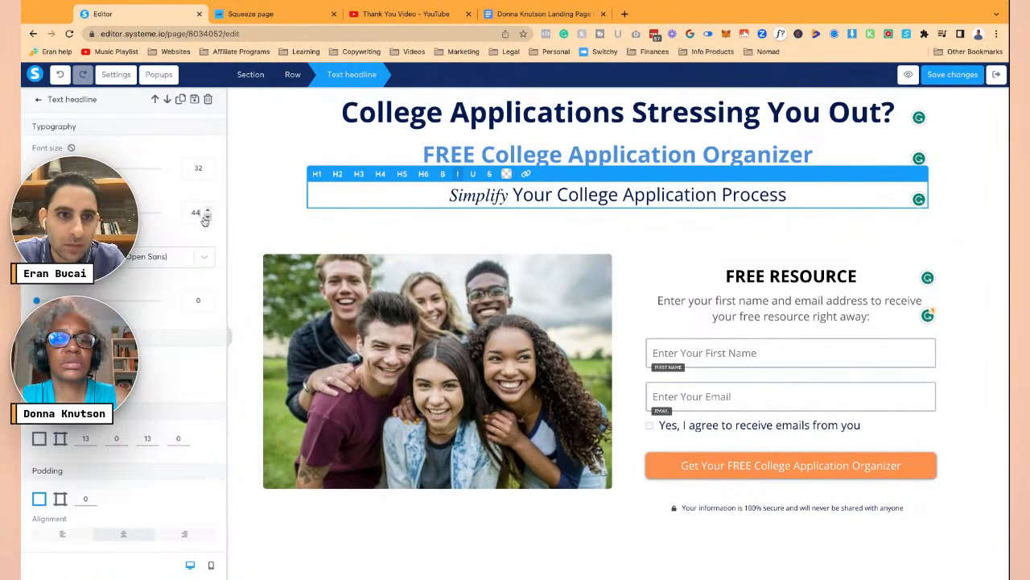
left_click(207, 217)
key("ctrl+a")
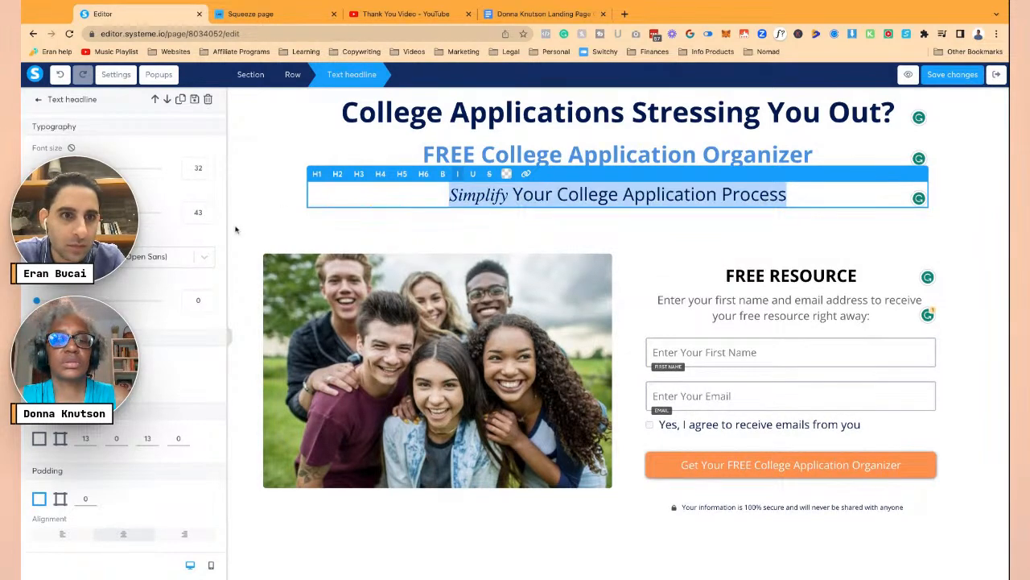
left_click(196, 213)
type("0")
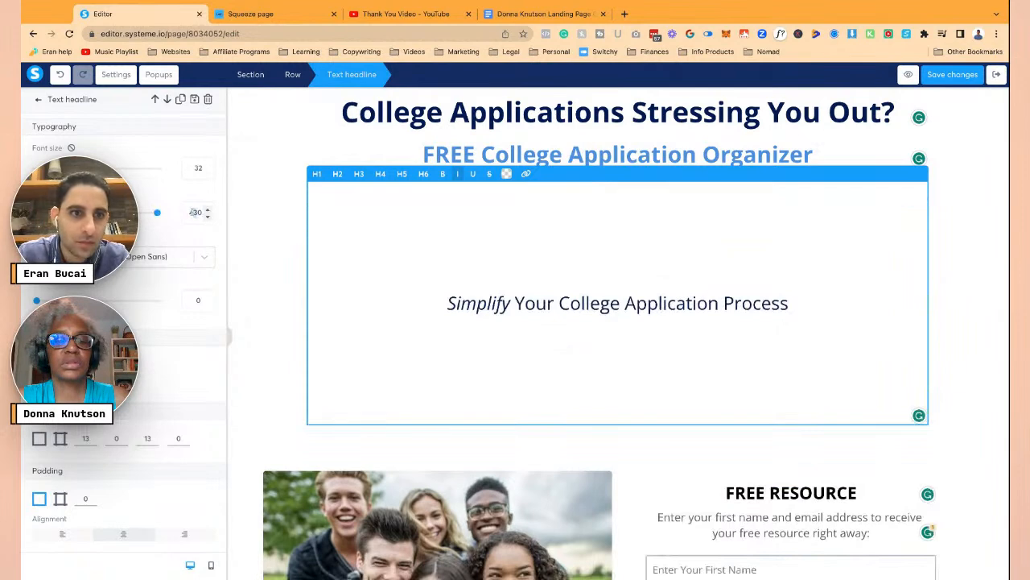
key("BackSpace")
left_click(446, 230)
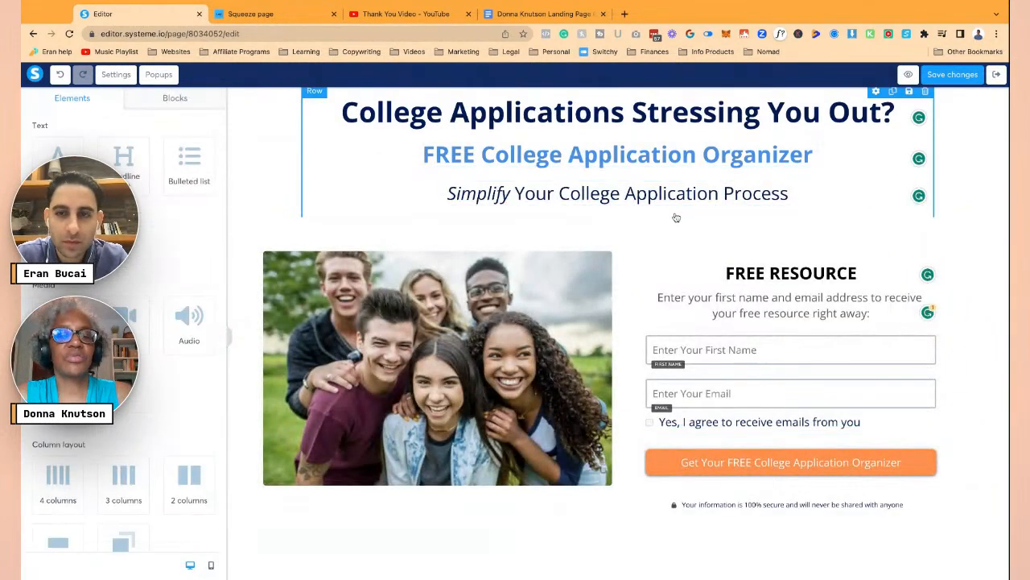
- Remove the italics from 'Simplify' so the subheadline is plain upright text
left_click(520, 201)
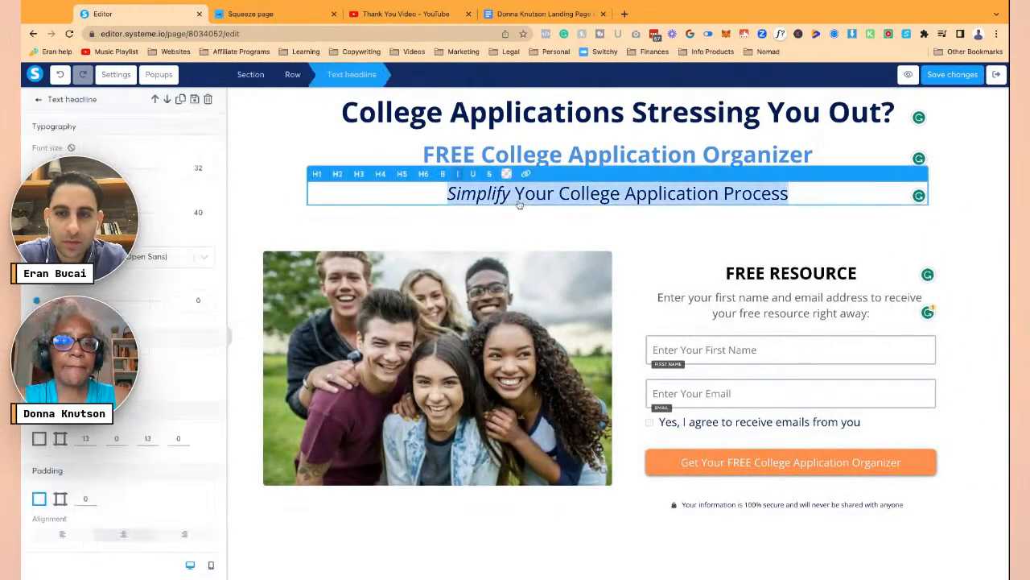
left_click(509, 200)
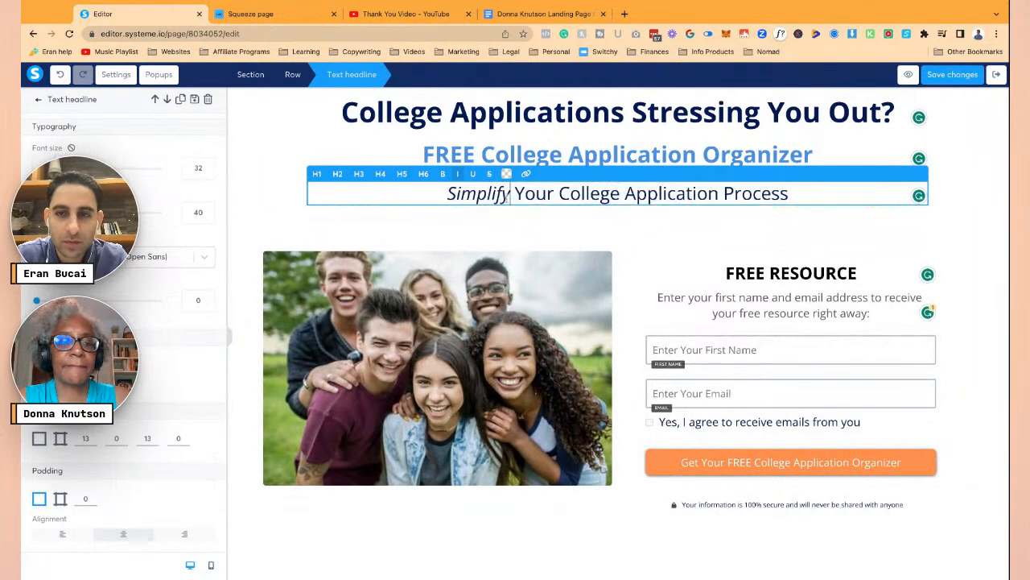
double_click(508, 198)
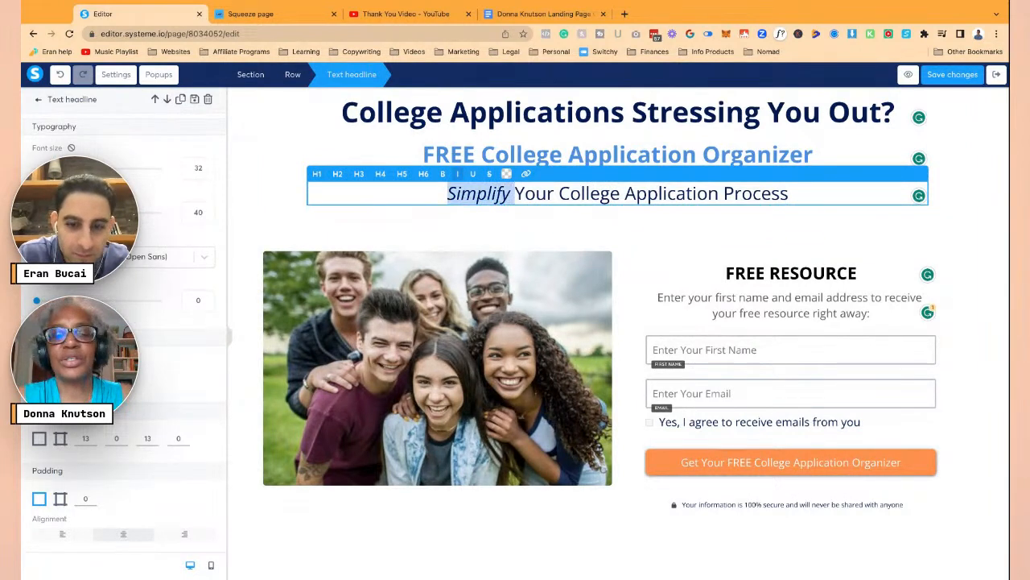
key("ctrl+i")
left_click(582, 227)
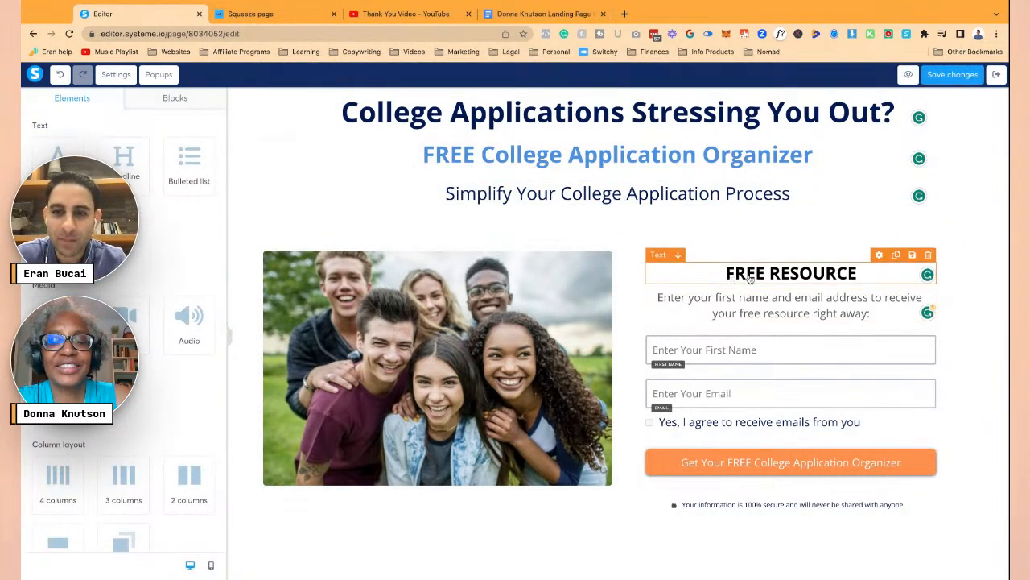
- Review the landing page, then open its page-wide SEO and tracking settings
scroll(731, 277, "down", 5)
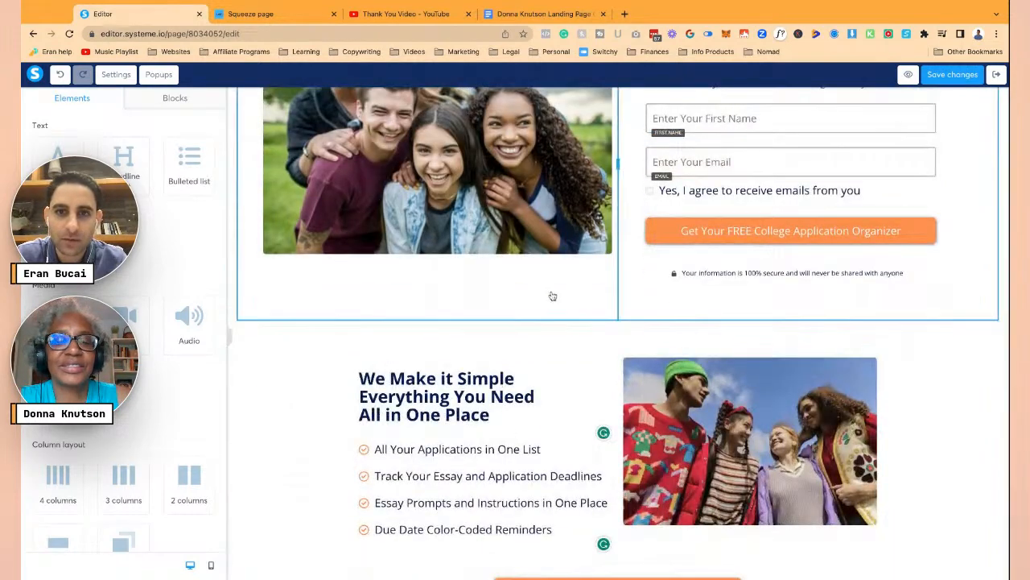
scroll(551, 295, "up", 5)
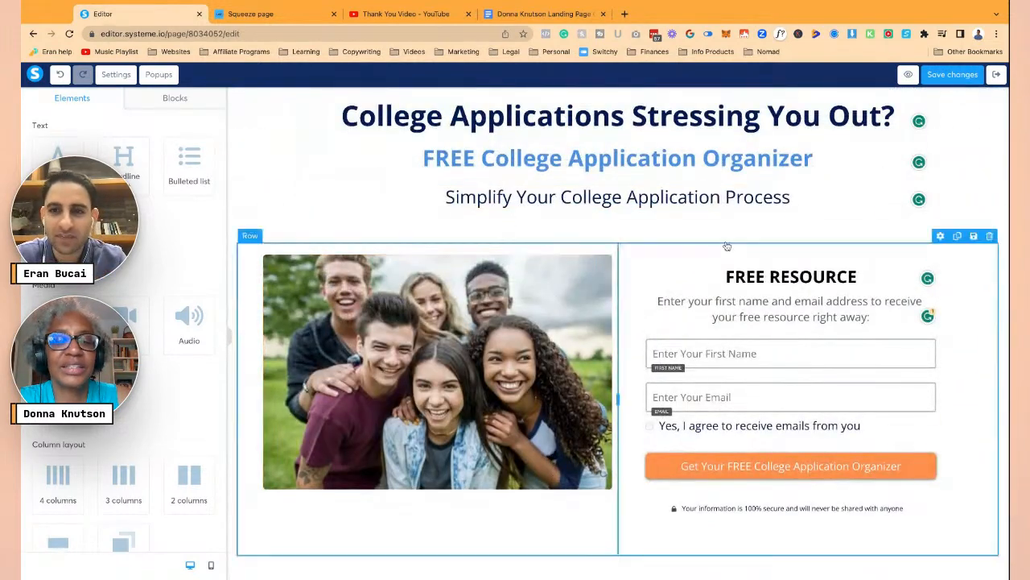
left_click(826, 282)
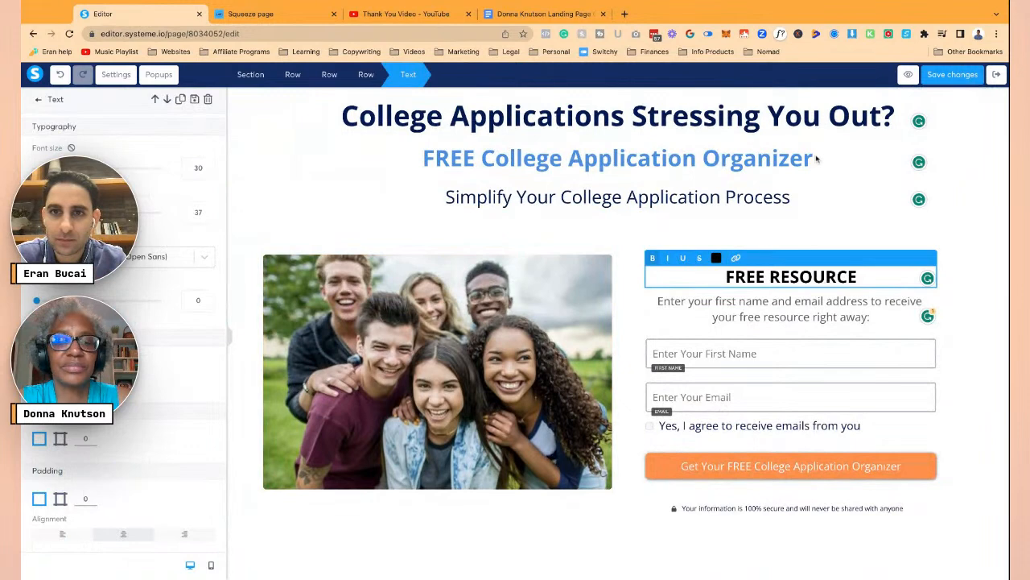
left_click(823, 219)
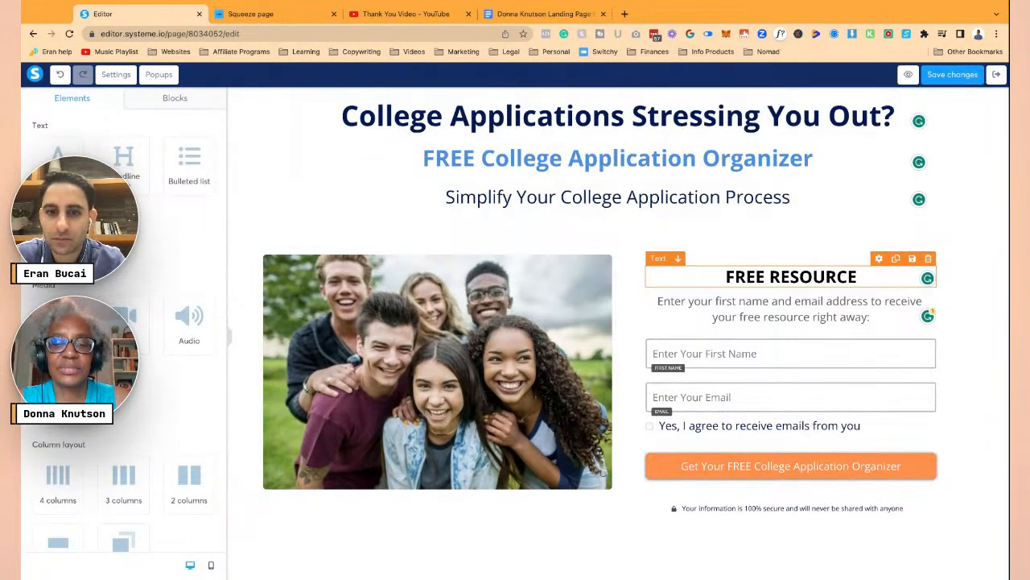
scroll(636, 322, "down", 5)
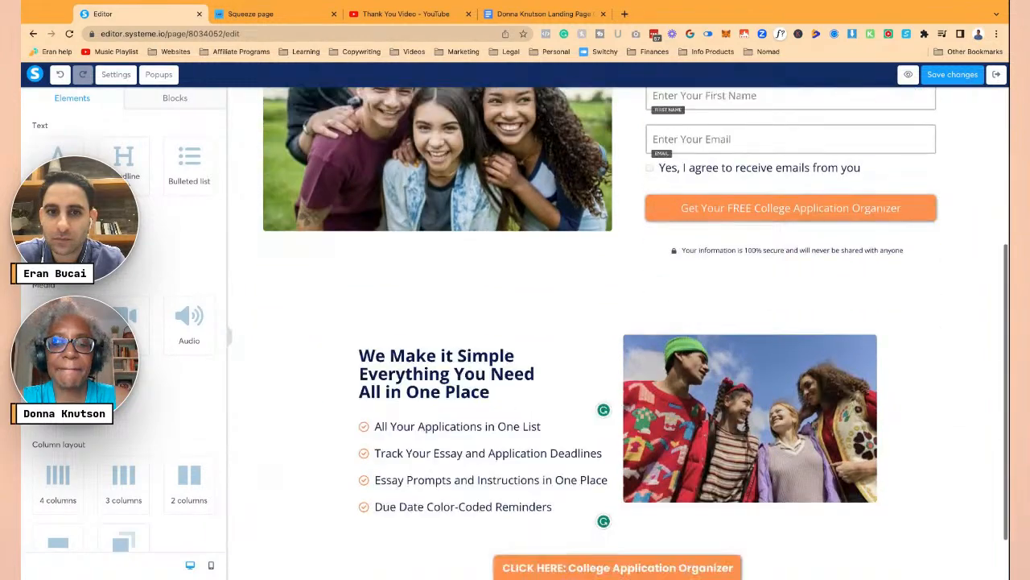
scroll(636, 322, "down", 1)
scroll(727, 270, "up", 4)
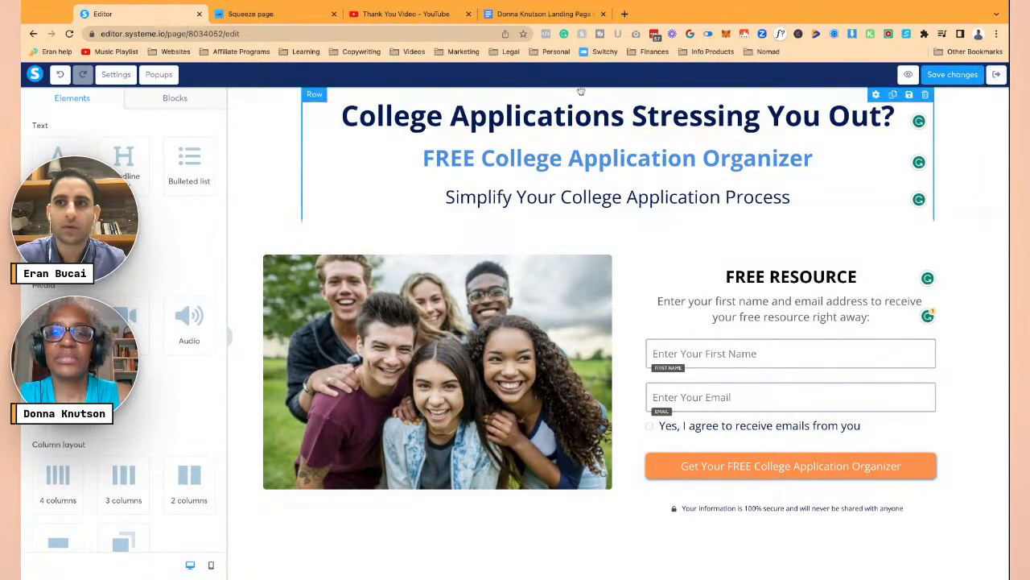
left_click(115, 74)
scroll(120, 322, "down", 10)
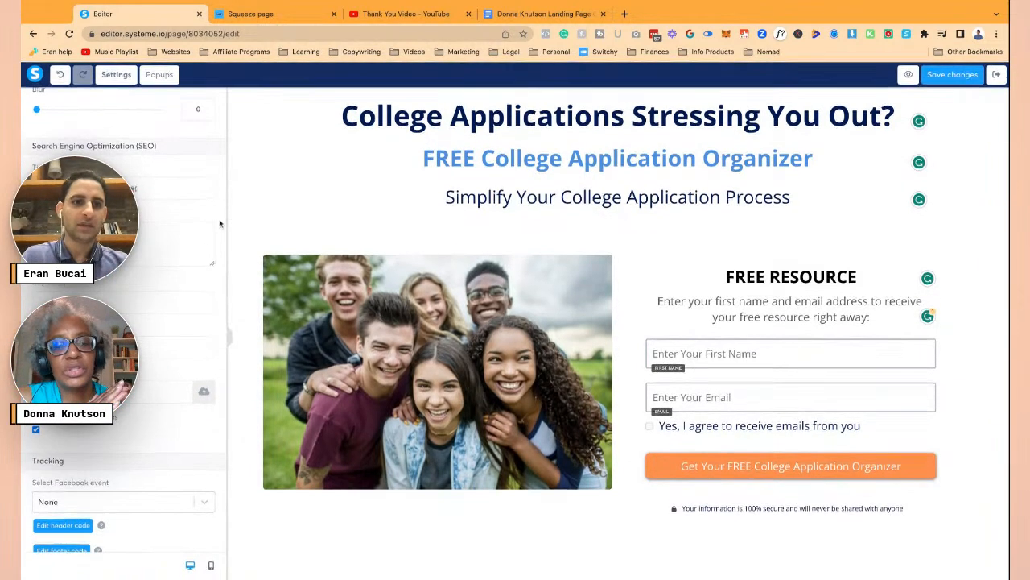
- Reopen the page Settings and select the SEO Title 'College Application Orgnizer'
scroll(195, 242, "up", 10)
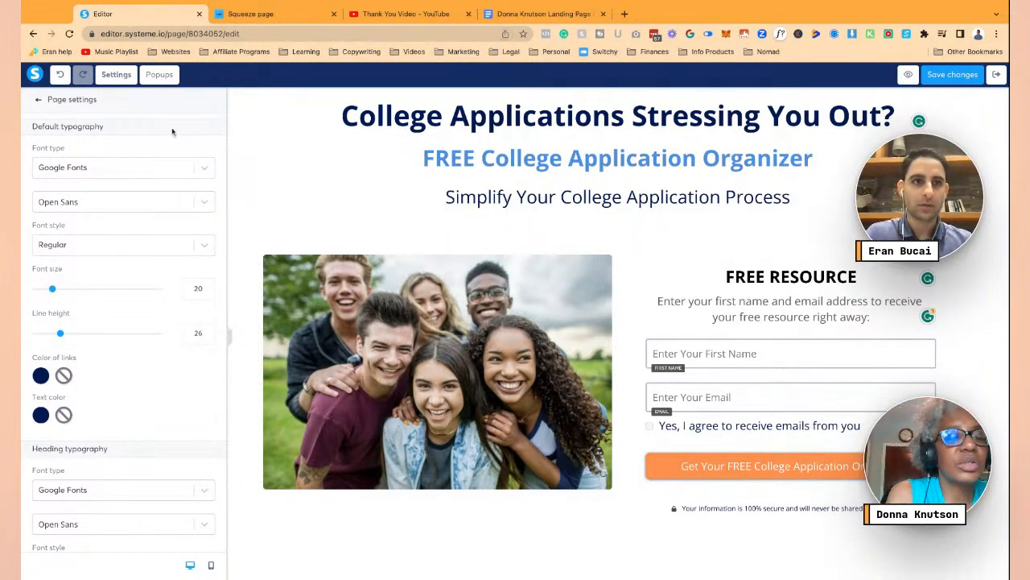
left_click(38, 101)
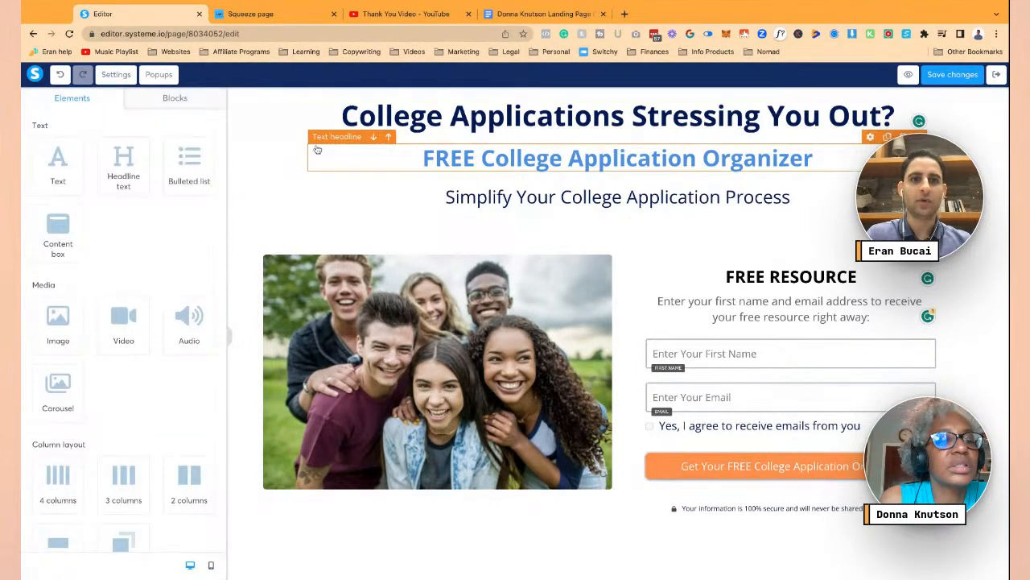
left_click(123, 79)
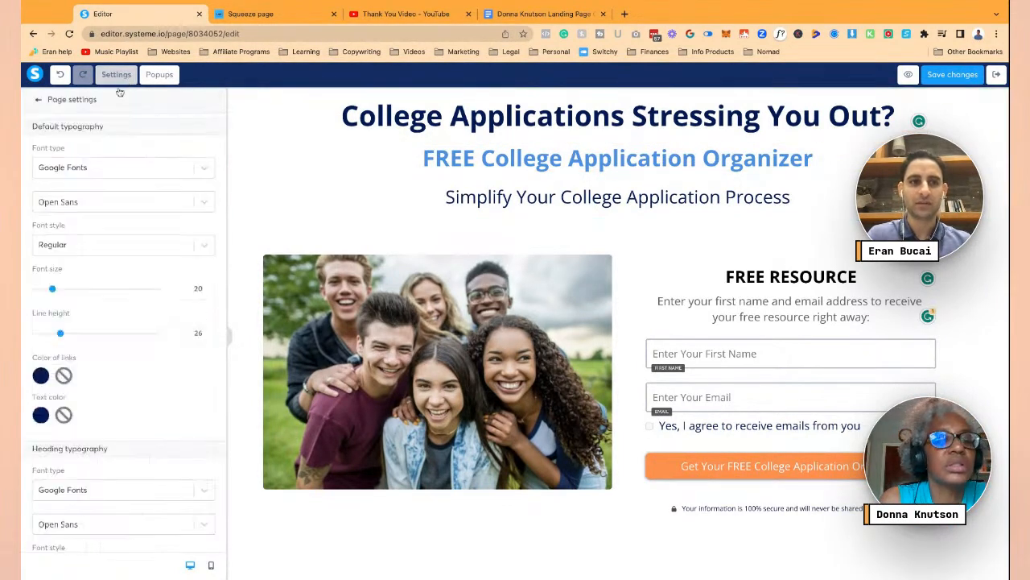
scroll(209, 284, "down", 10)
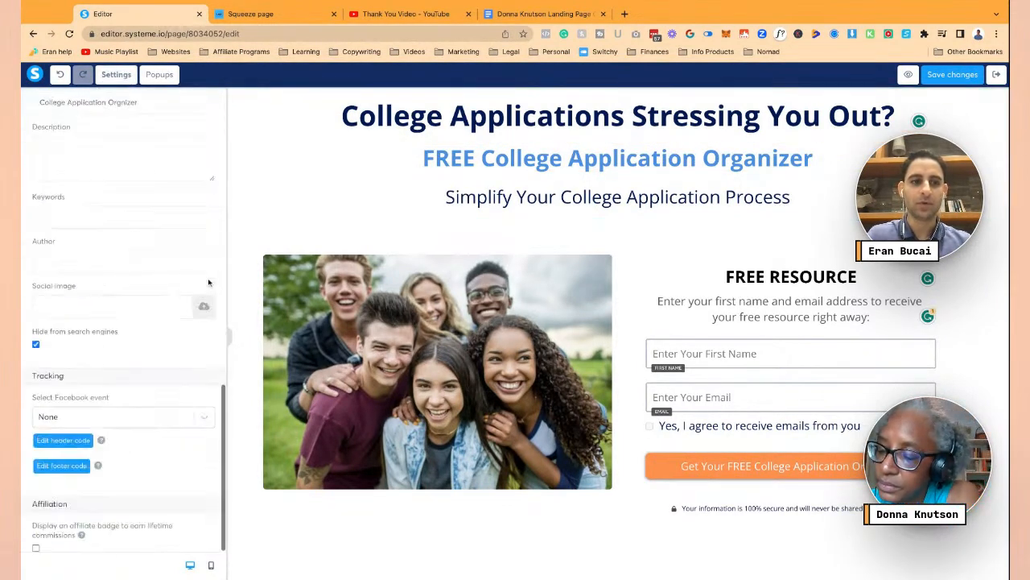
scroll(154, 185, "up", 2)
left_click(153, 185)
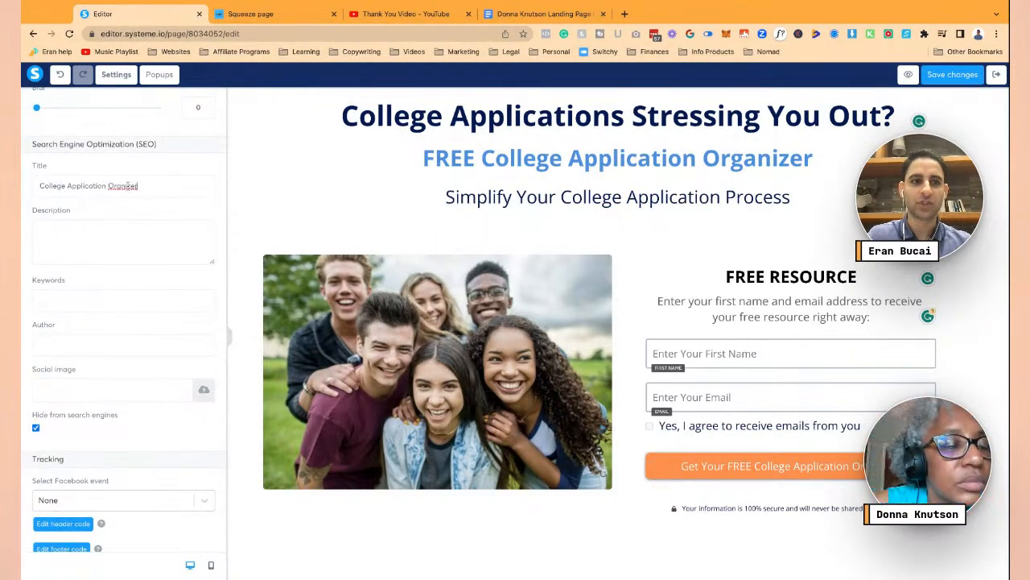
- Write the SEO description starting 'College Applications Stressing You Out?' about simplifying applications
left_click(113, 236)
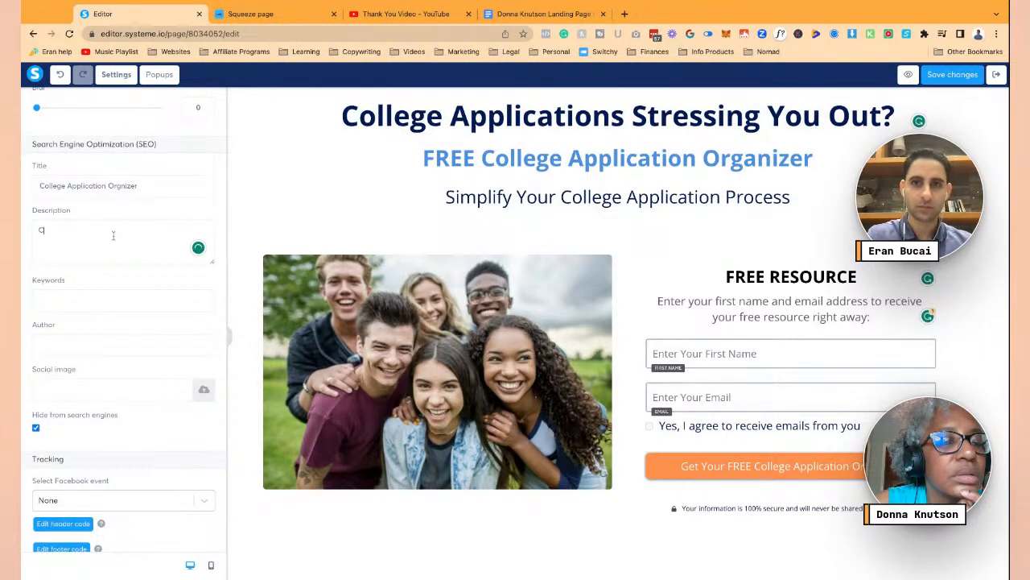
type("Collect Applica")
key("super+a")
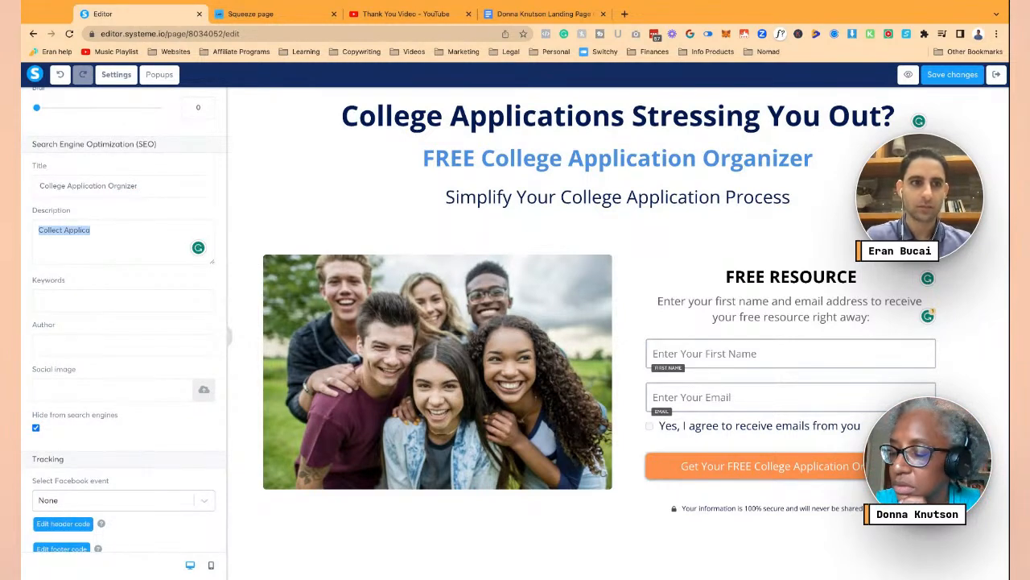
type("College Application")
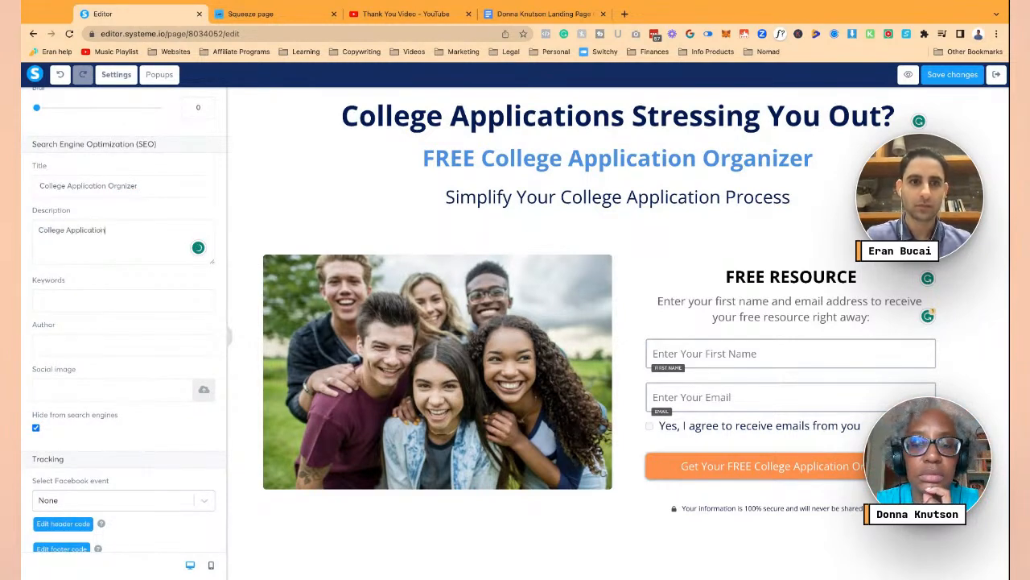
type("s Stressing ")
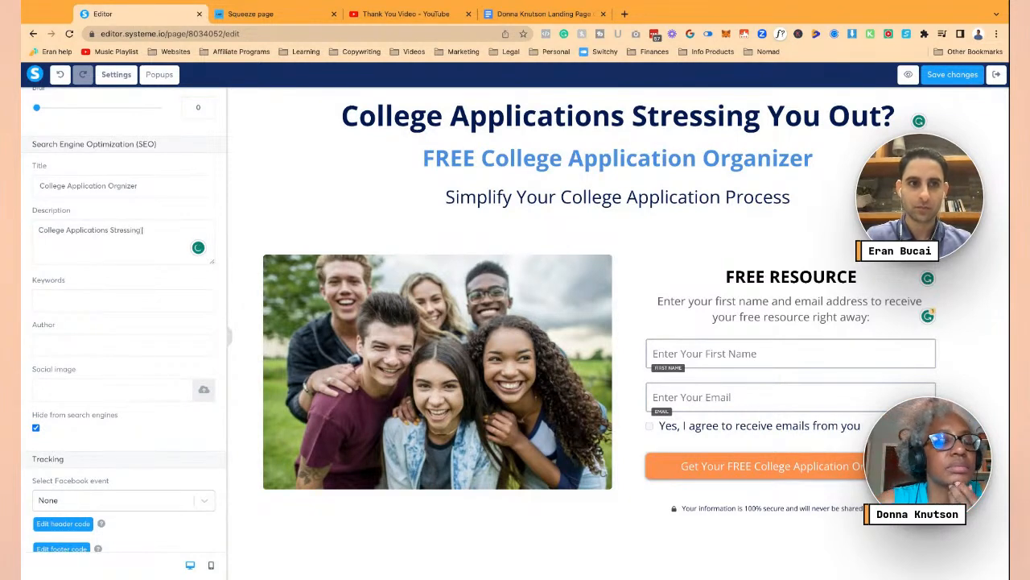
type("You Out? Le")
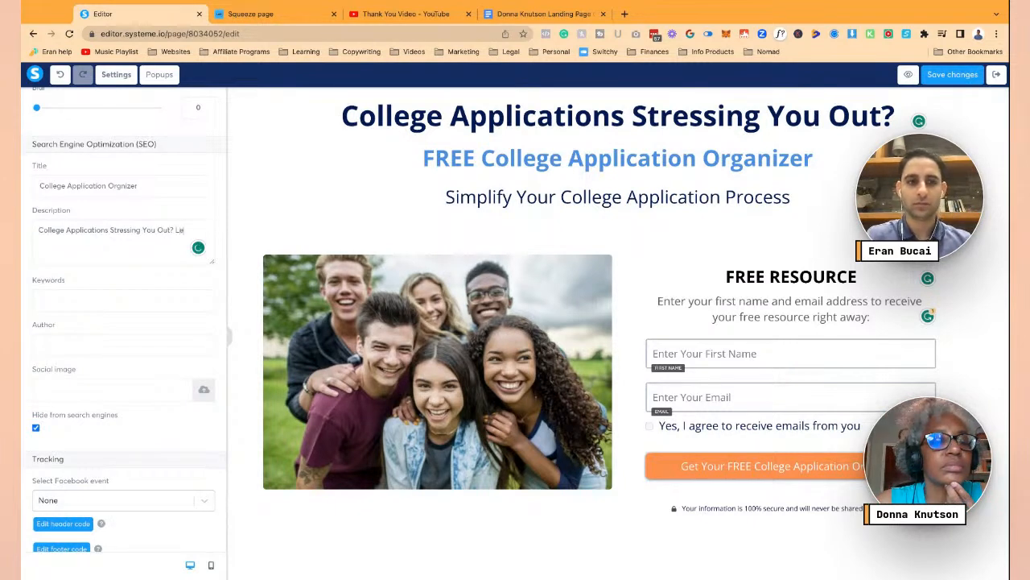
type("t's change the")
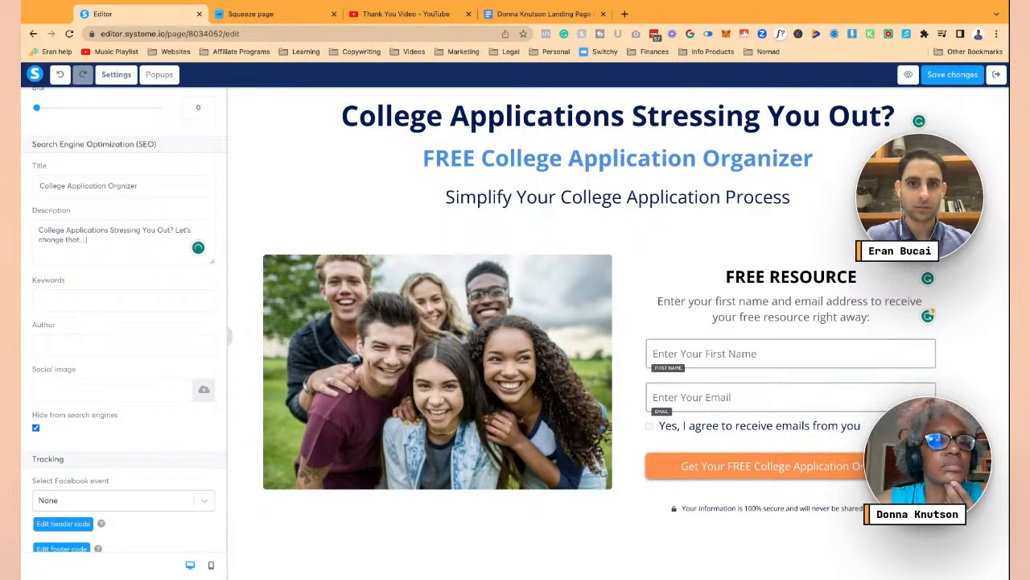
type("t... download the ")
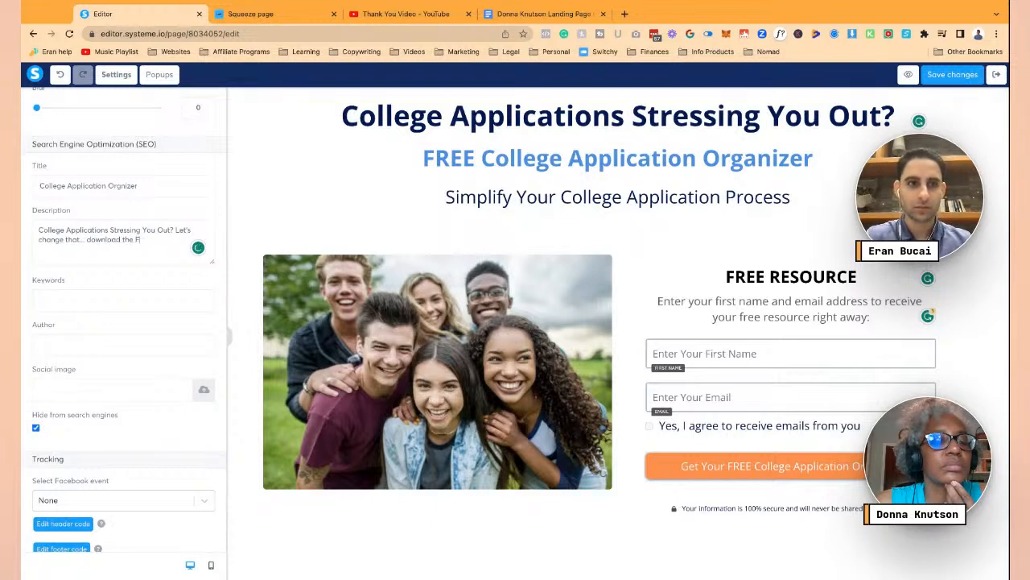
type("FREE colleg")
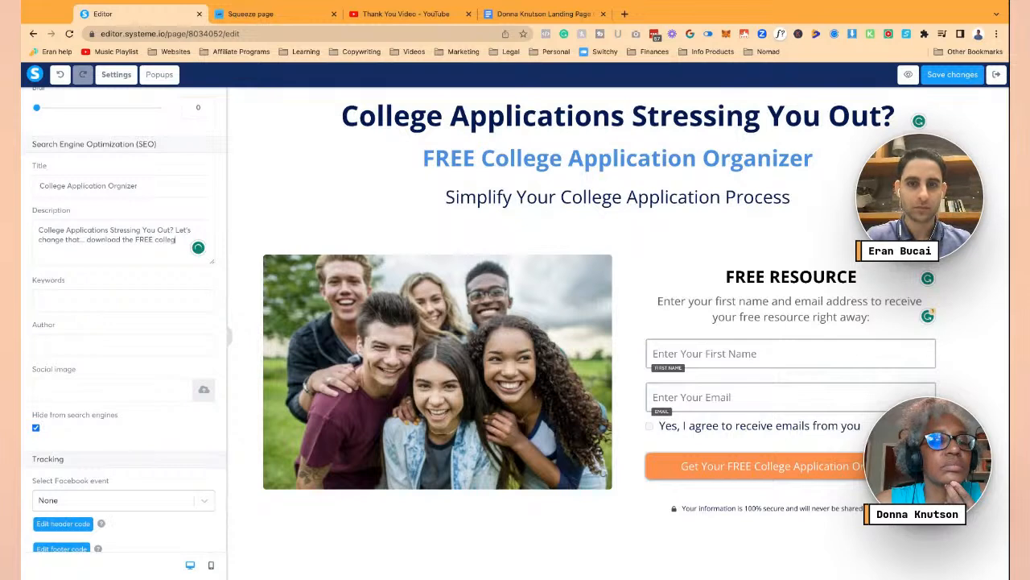
type("e application Organizer to help s")
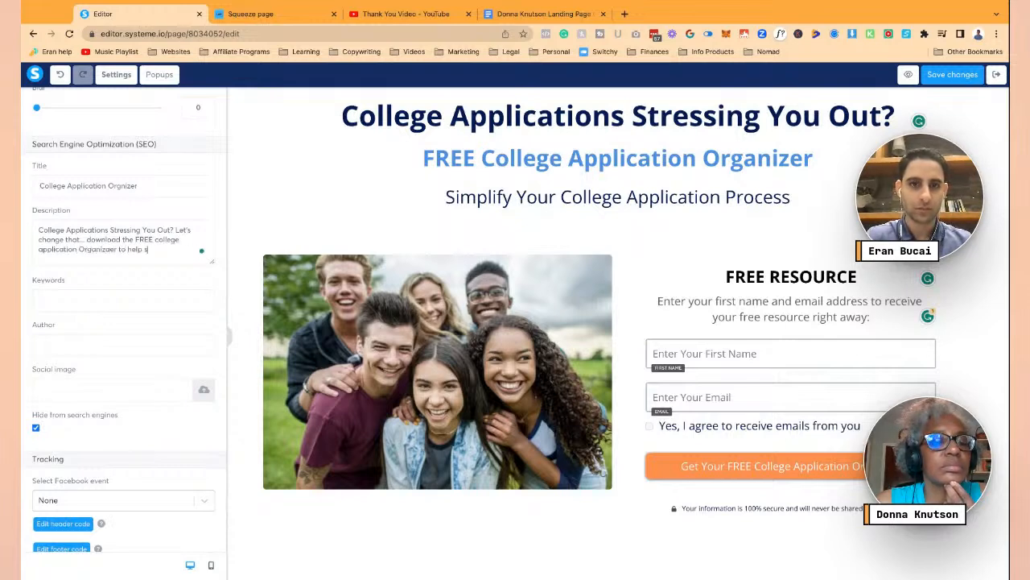
key("BackSpace")
key("BackSpace")
key("BackSpace")
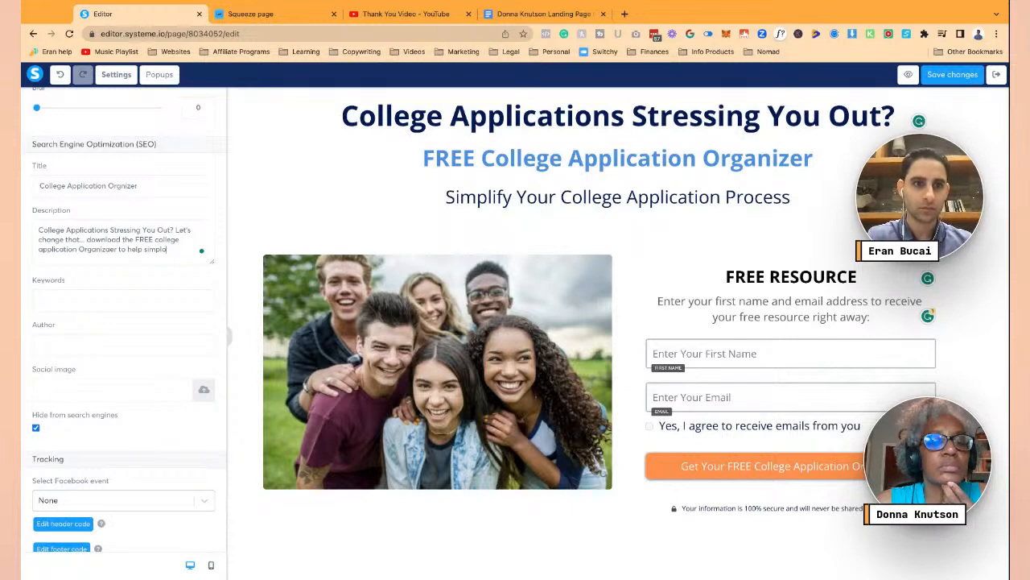
type("ify your collect")
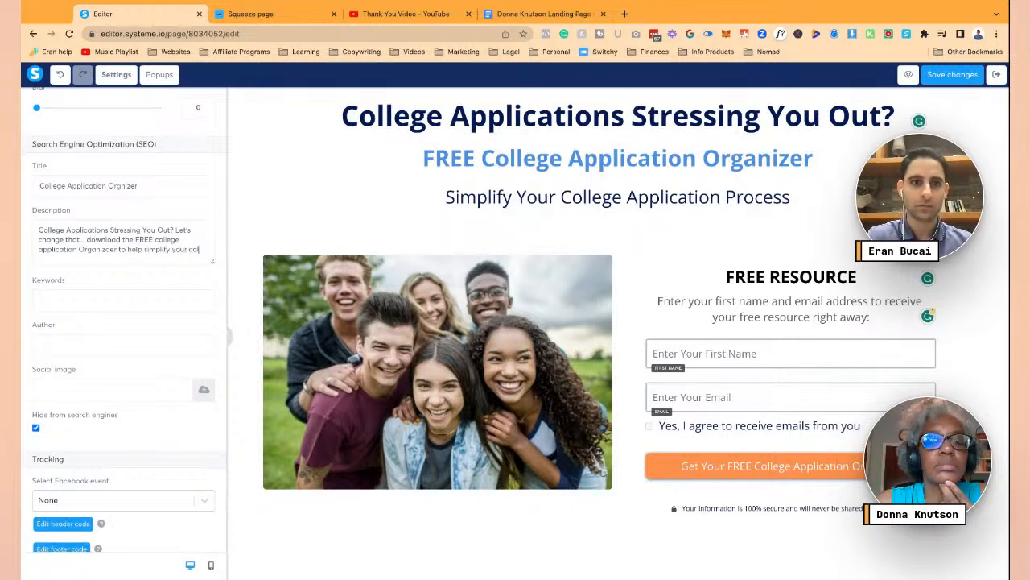
key("BackSpace")
key("BackSpace")
type("ge")
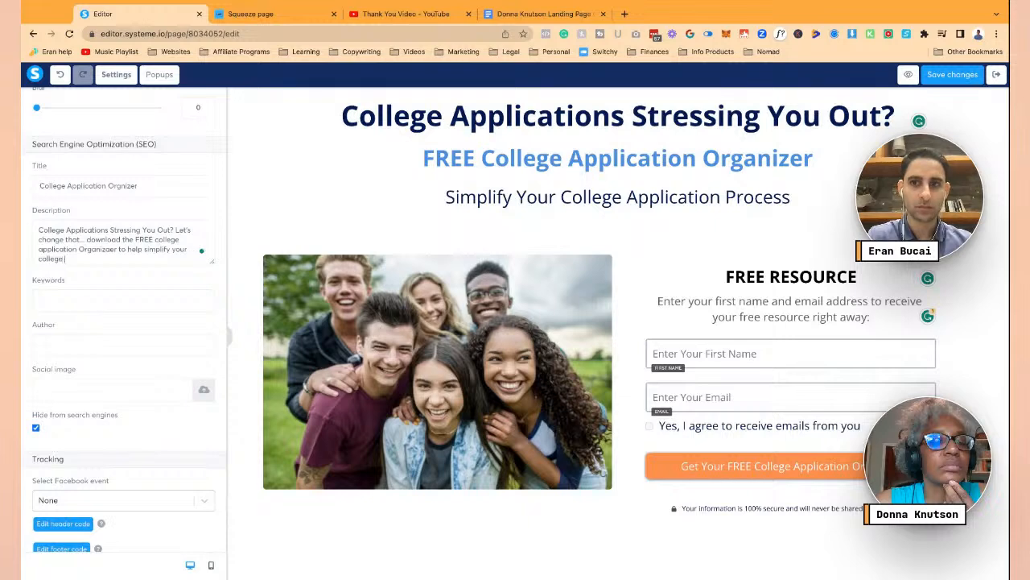
type(" application process.")
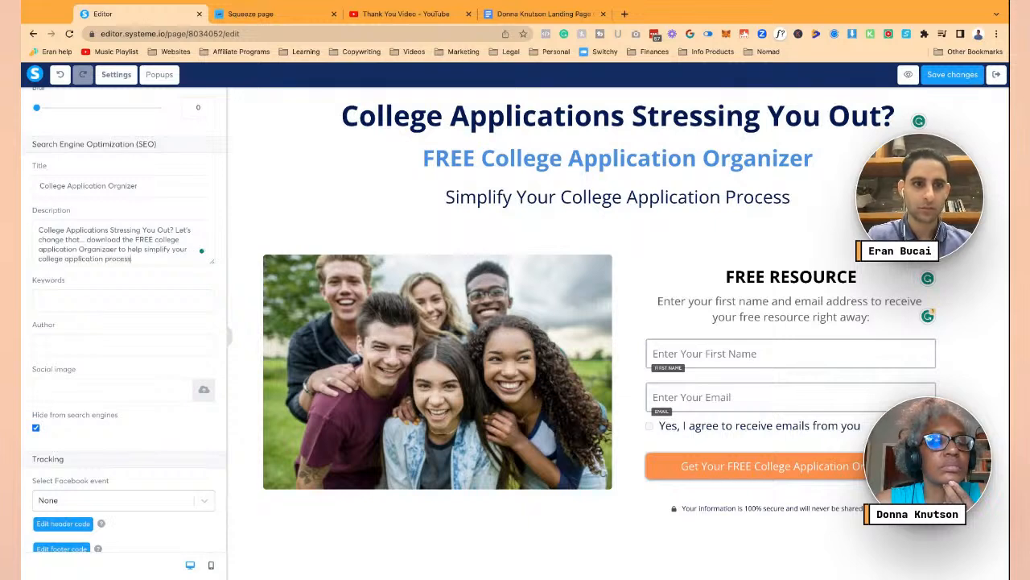
- Enter keywords 'College Application' and the author's name, then save and preview
left_click(44, 304)
type("College A")
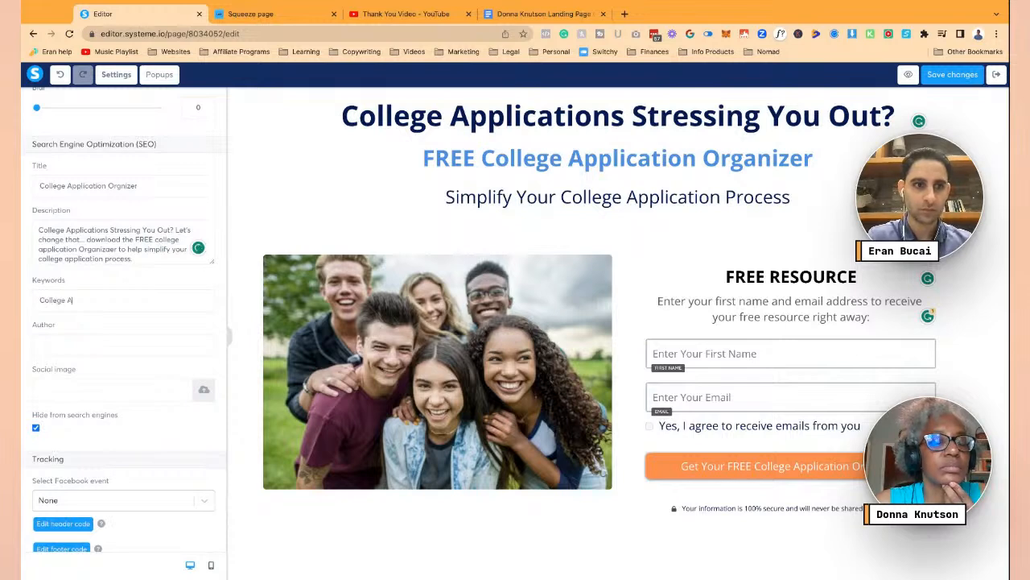
type("pplication")
left_click(40, 344)
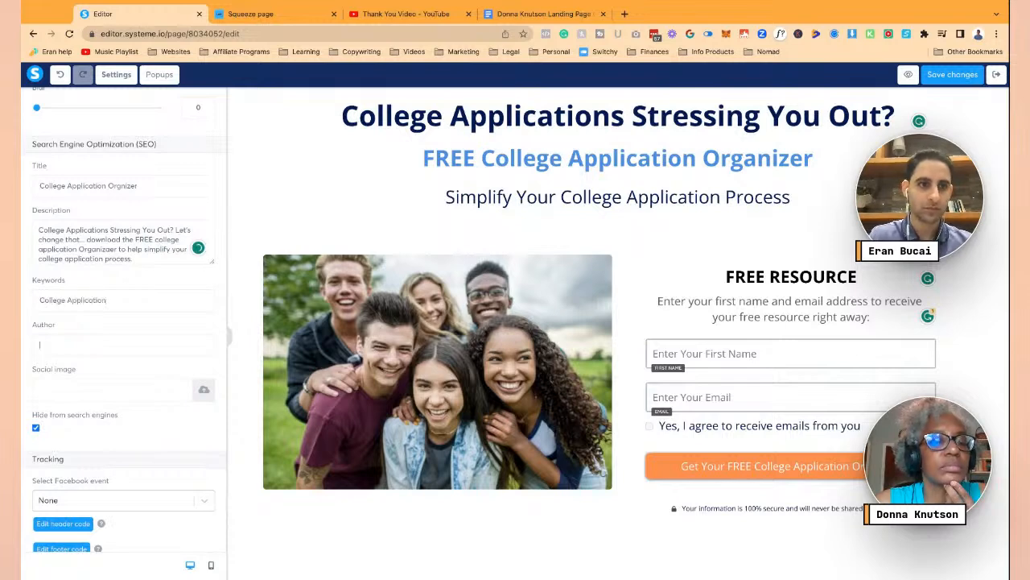
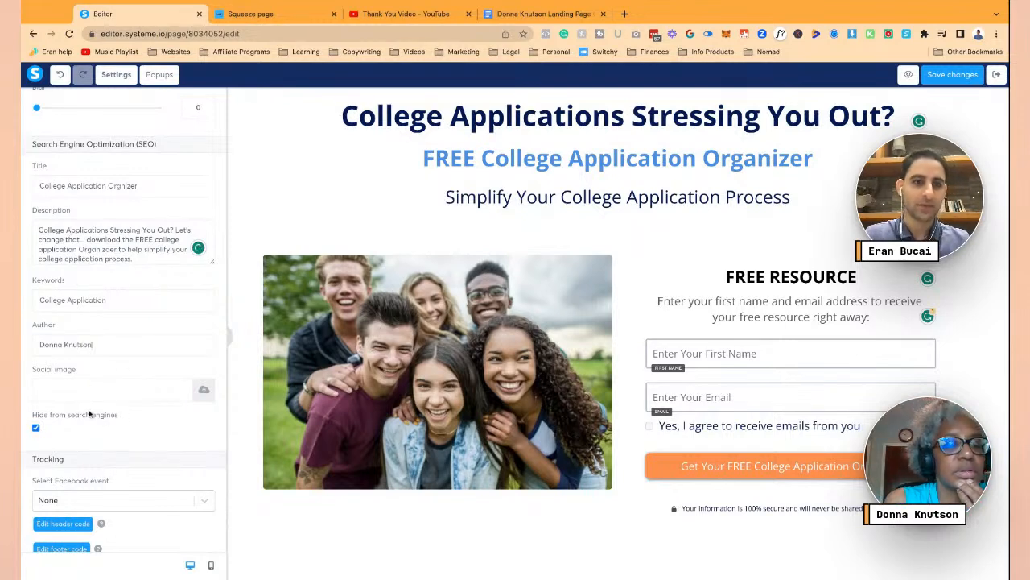
scroll(178, 435, "down", 1)
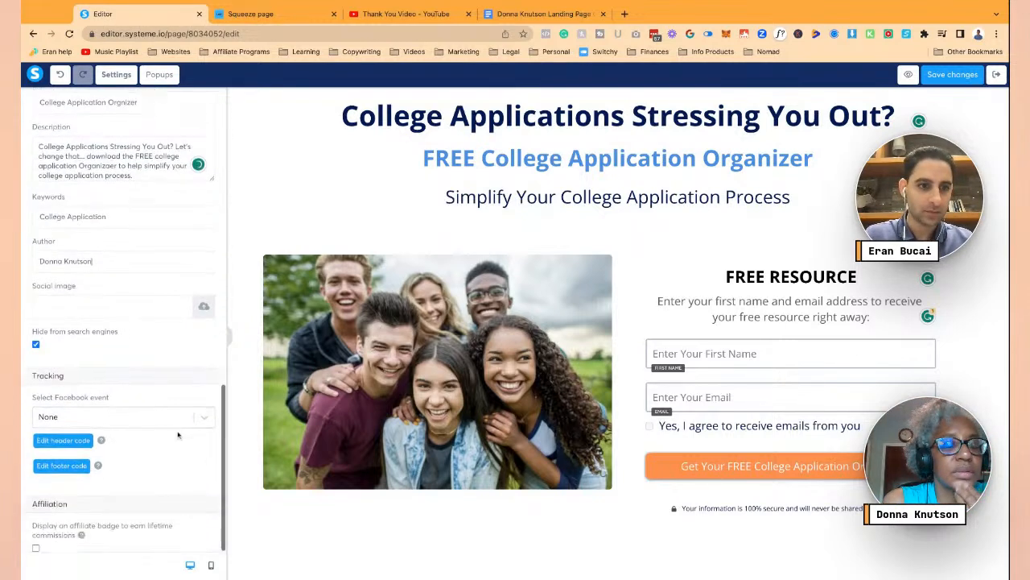
left_click(938, 74)
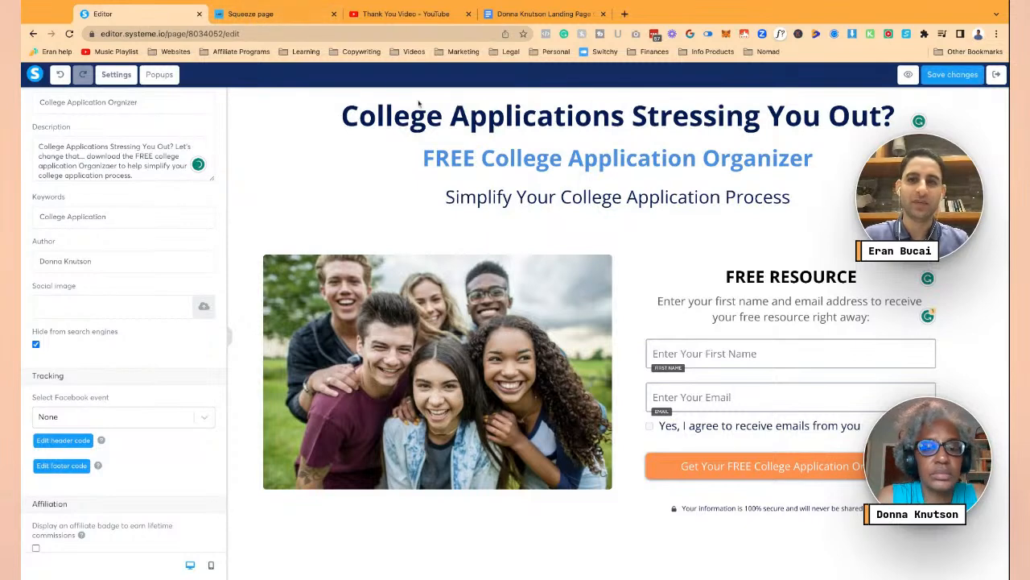
left_click(908, 76)
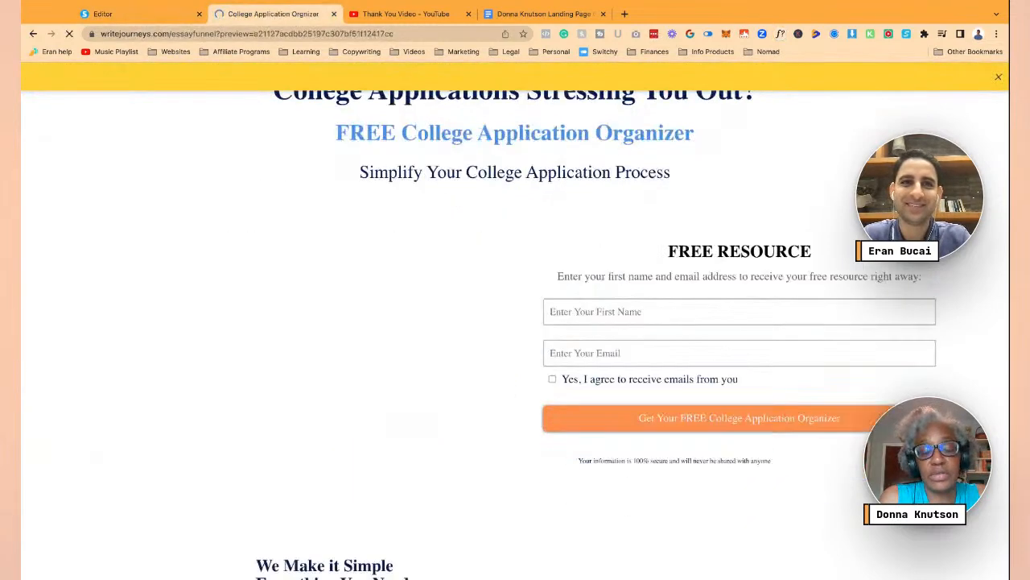
- Accept the 'organiser' spelling fix in the SEO description and save the page
scroll(262, 184, "down", 3)
scroll(515, 322, "up", 5)
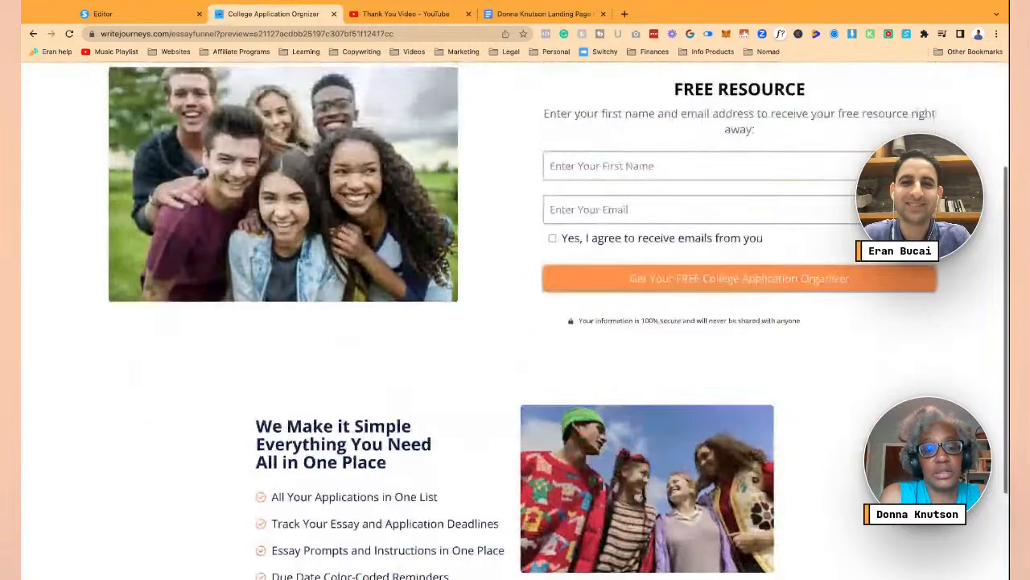
left_click(102, 13)
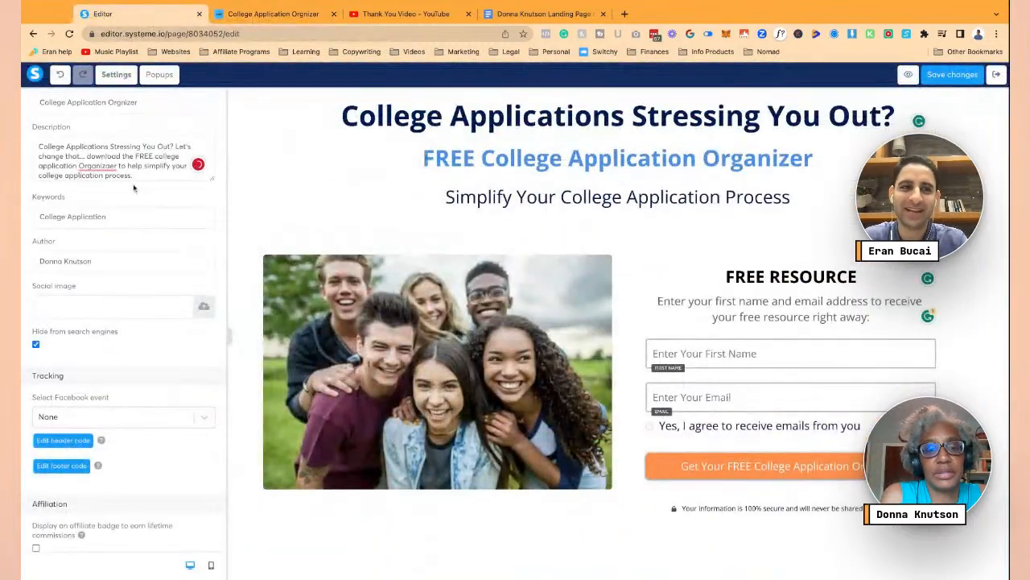
left_click(98, 166)
left_click(101, 196)
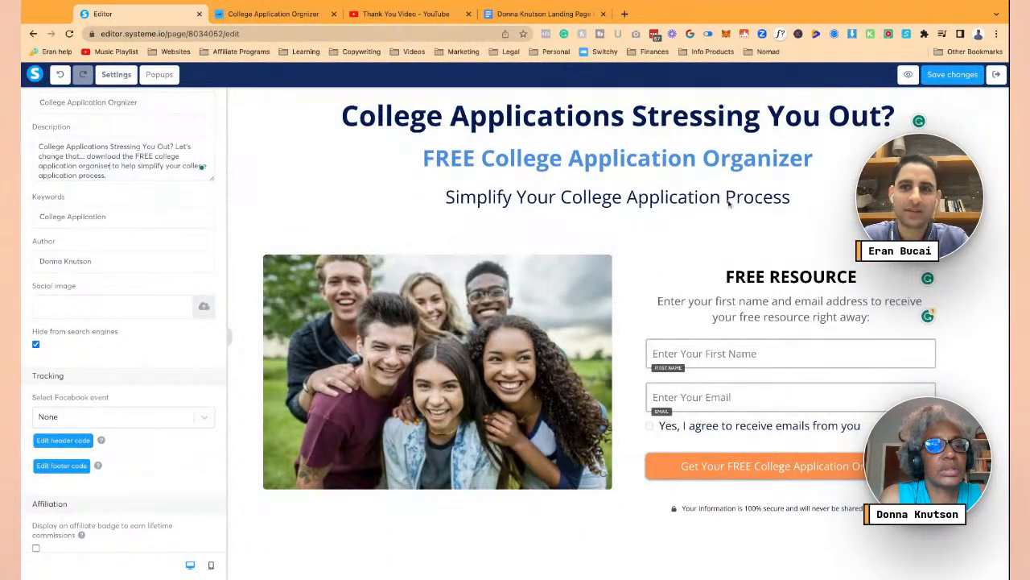
left_click(943, 76)
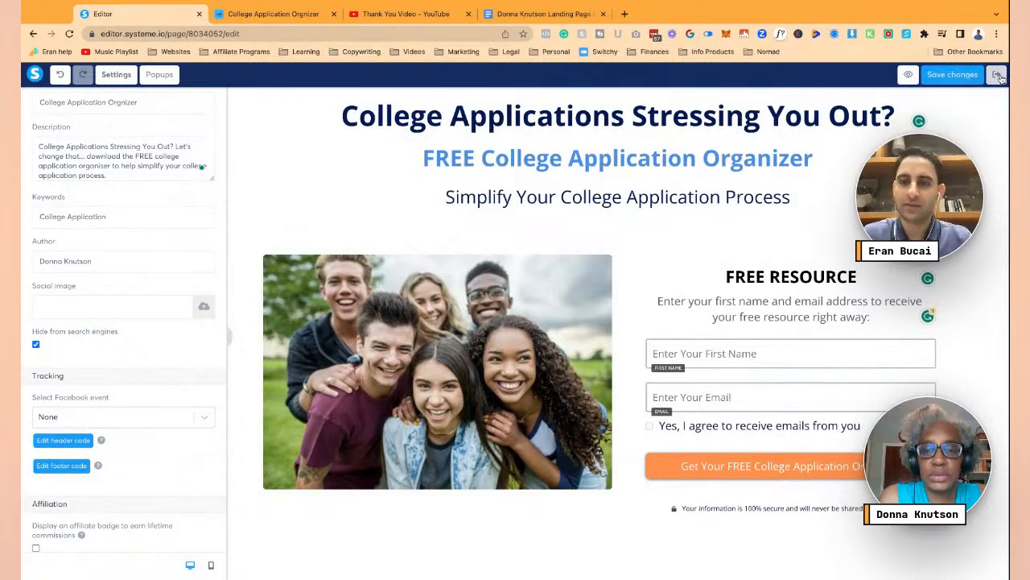
left_click(286, 156)
scroll(173, 149, "up", 5)
- Retype Popup #1's headline as 'DON'T LEAVE EMPTY-HANDED' in capitals
left_click(161, 78)
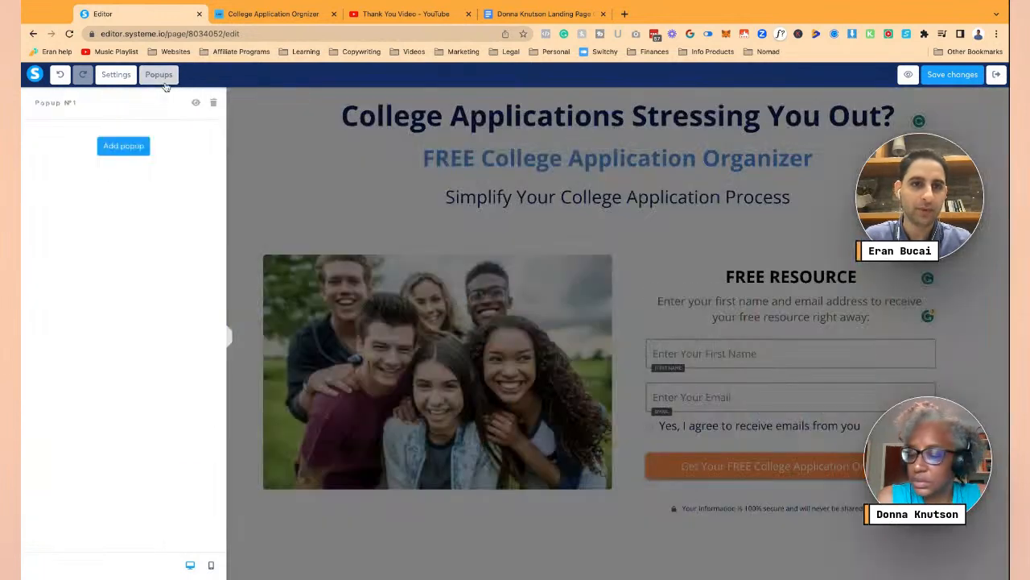
left_click(202, 102)
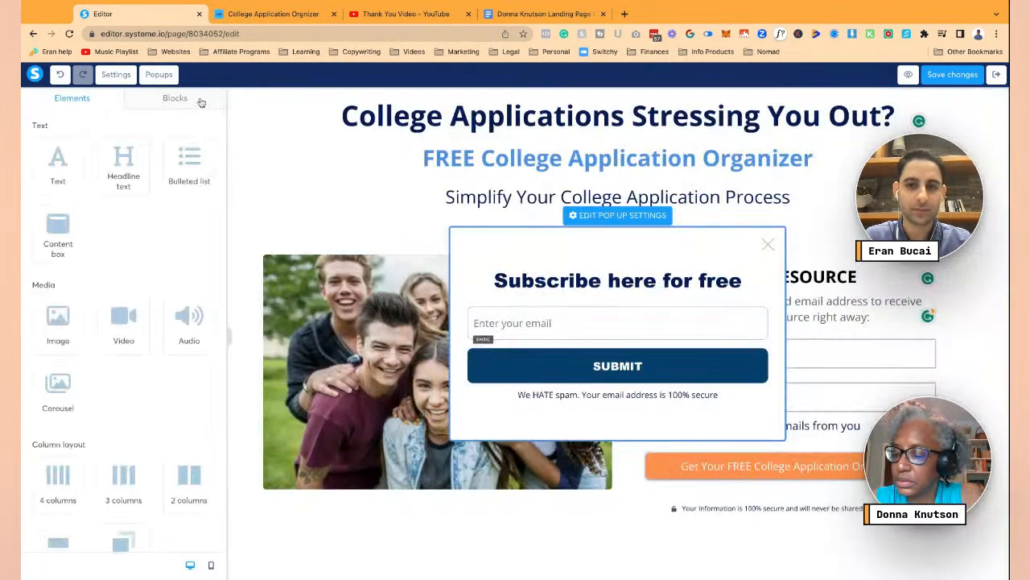
left_click(603, 292)
triple_click(602, 293)
type("don't")
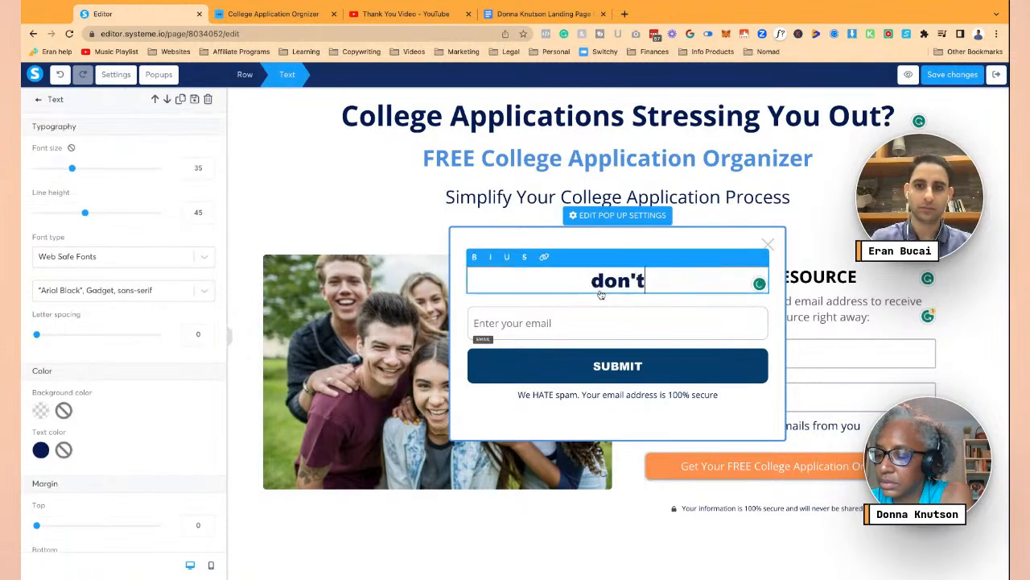
triple_click(602, 295)
type("DON'T LEAV")
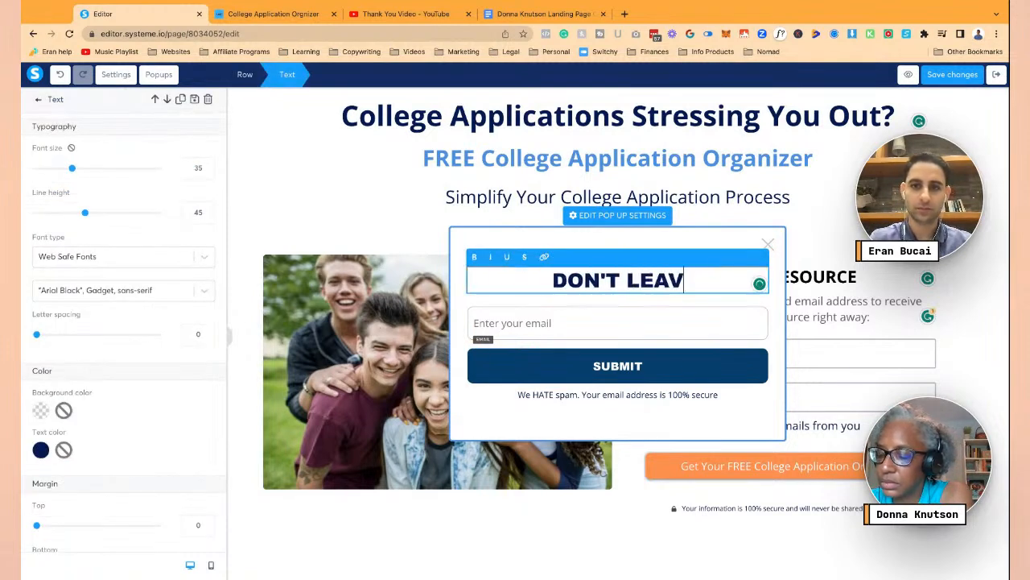
type("E EMPTY HANDED")
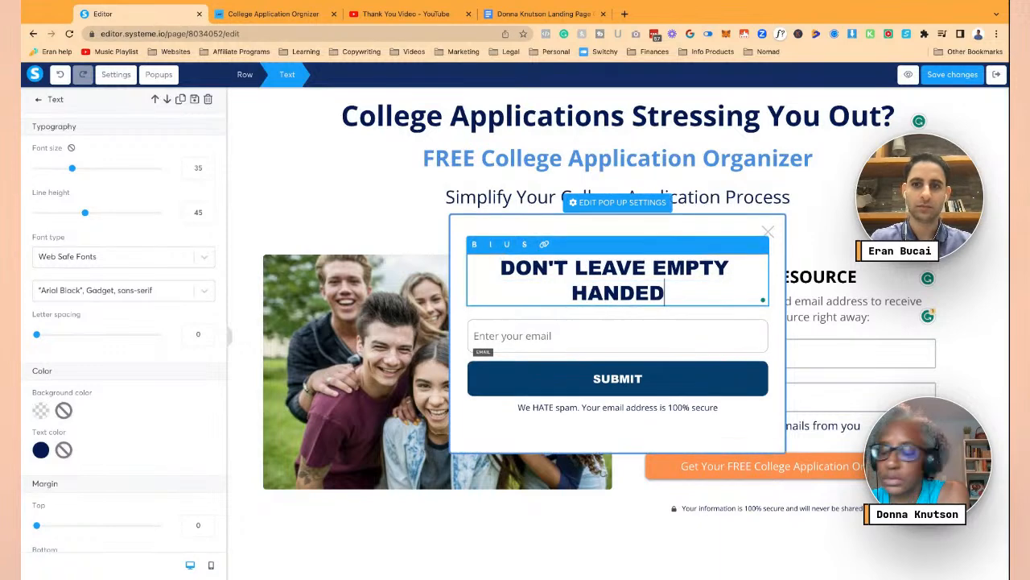
key("Right")
key("Right")
key("Right")
key("Right")
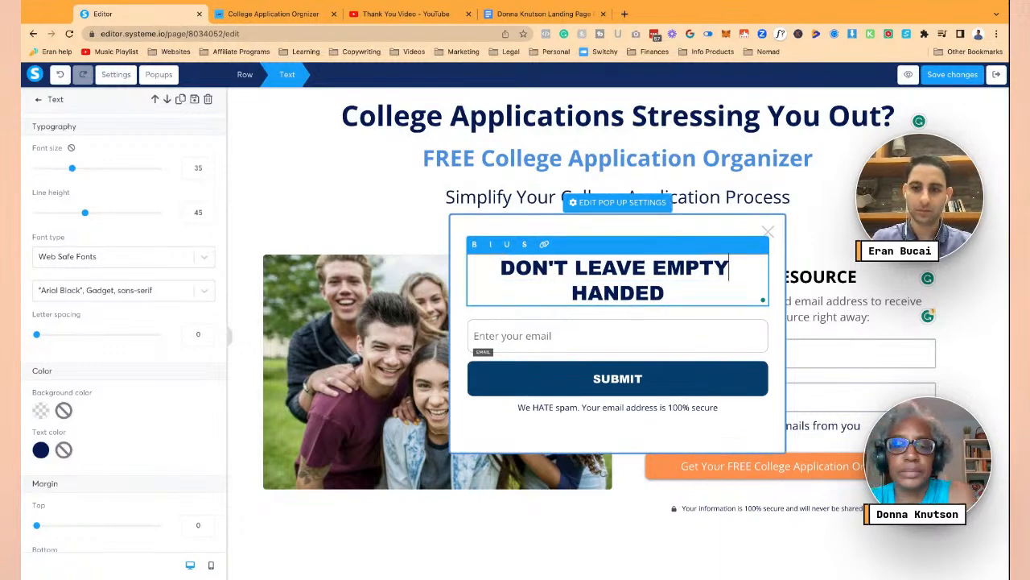
type("-")
key("Delete")
key("BackSpace")
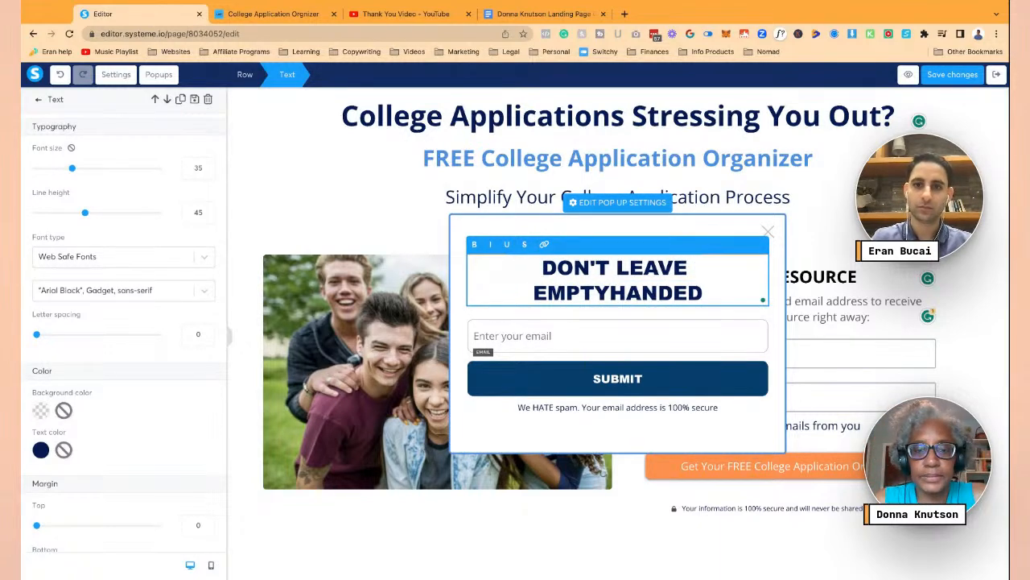
type("-")
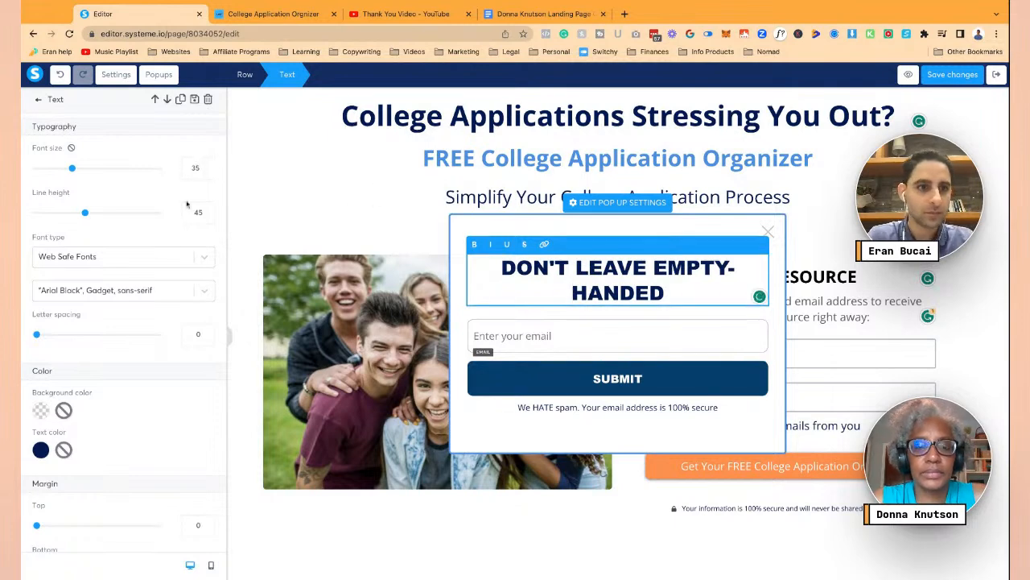
- Set the popup headline to the page's Open Sans font and make it bold
left_click(170, 258)
left_click(164, 288)
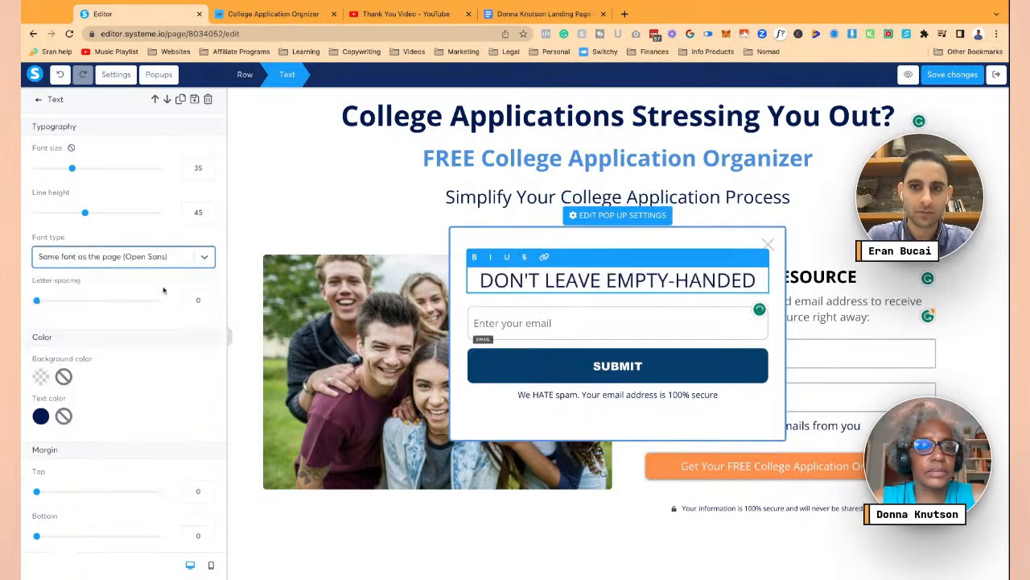
triple_click(538, 279)
key("ctrl+b")
left_click(539, 327)
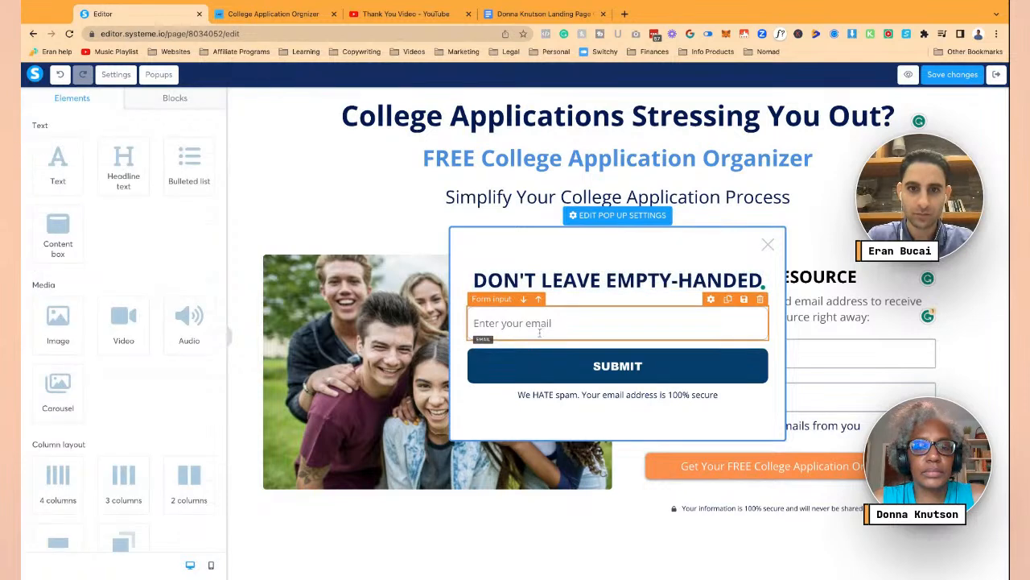
left_click(540, 370)
scroll(181, 344, "down", 3)
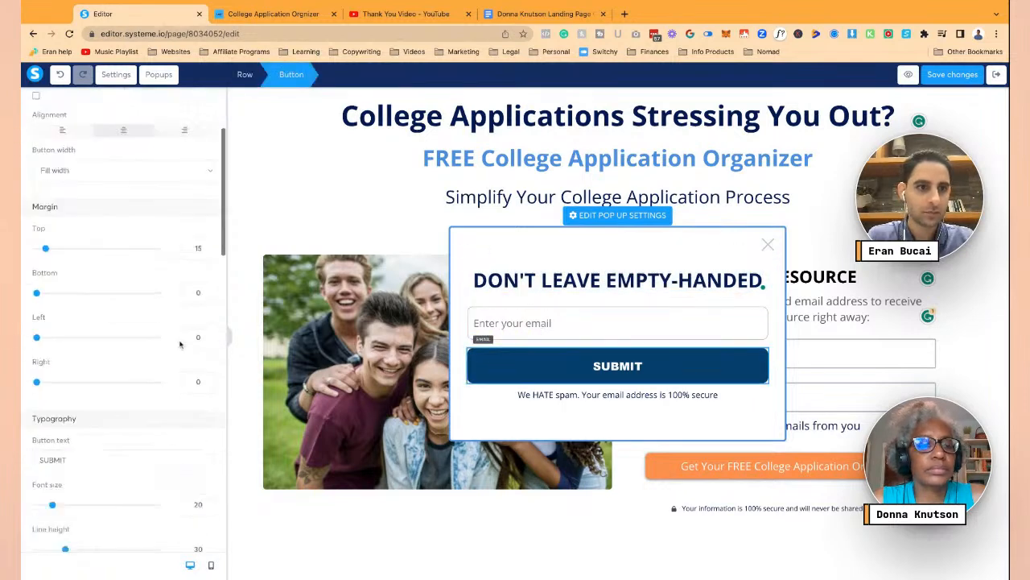
- Change the submit button text to 'Get the free download' in Open Sans font
scroll(180, 345, "down", 2)
triple_click(118, 330)
type("G")
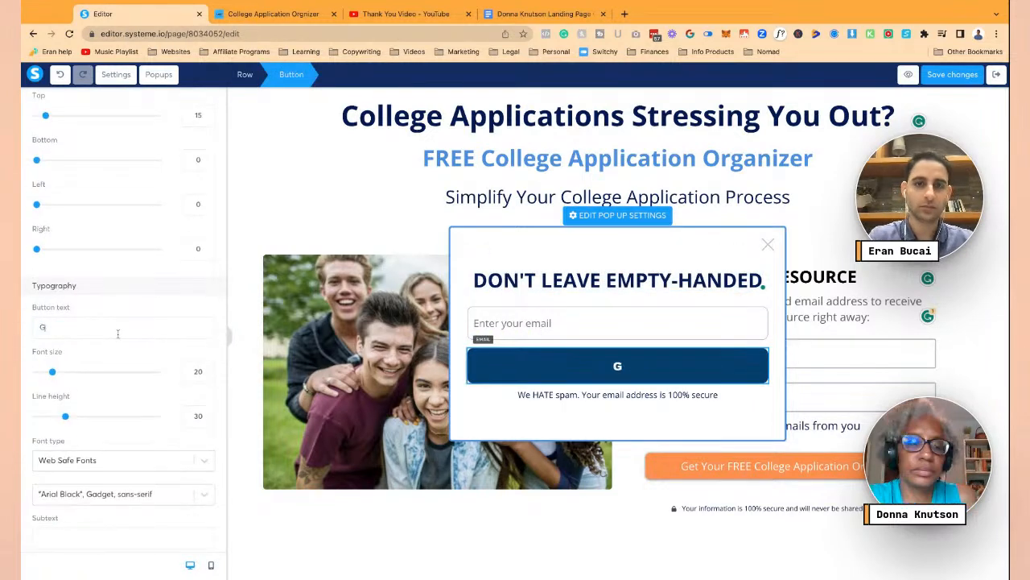
type("et the Colle")
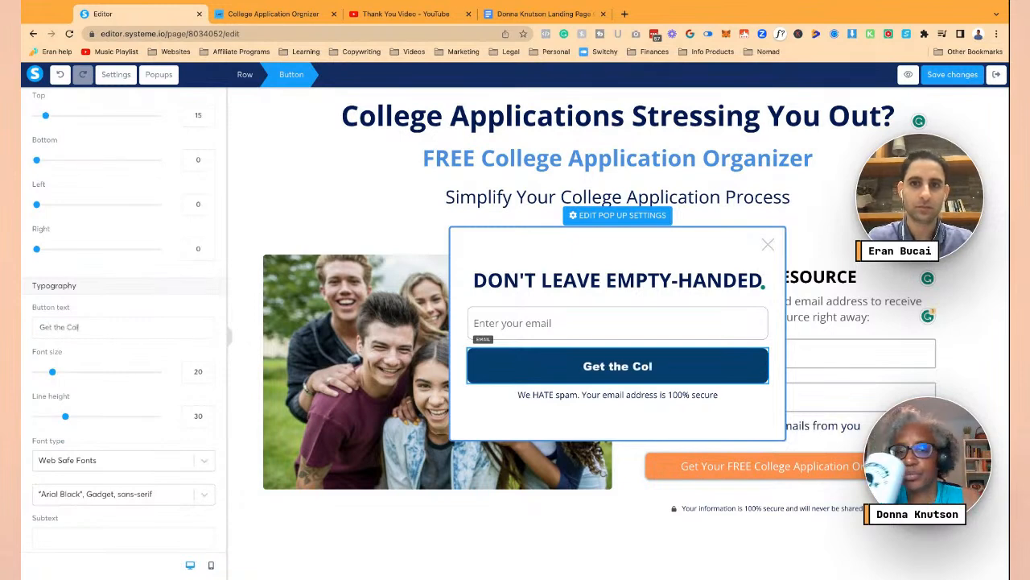
key("BackSpace")
key("BackSpace")
key("BackSpace")
key("BackSpace")
key("BackSpace")
type("f")
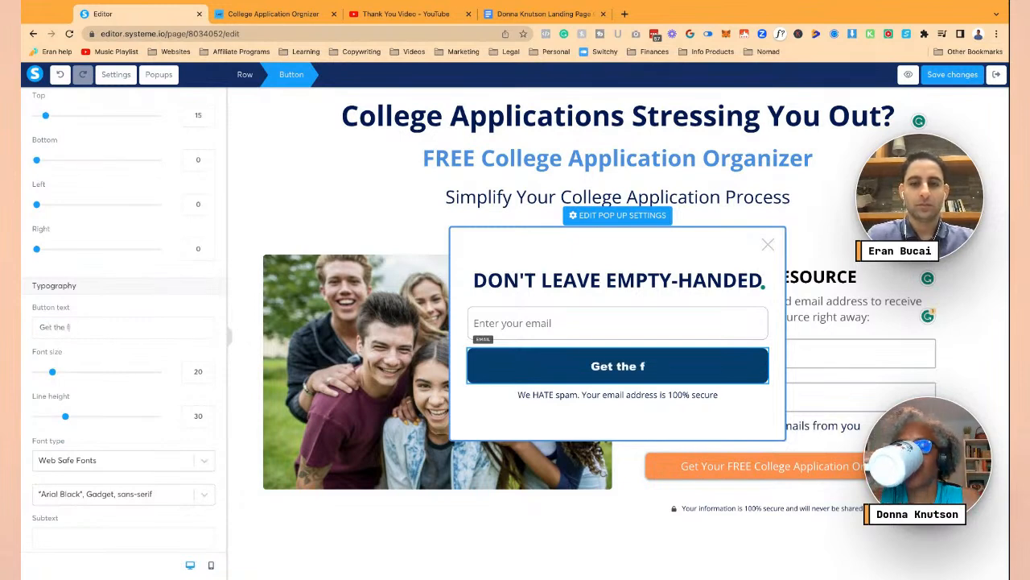
type("ree download")
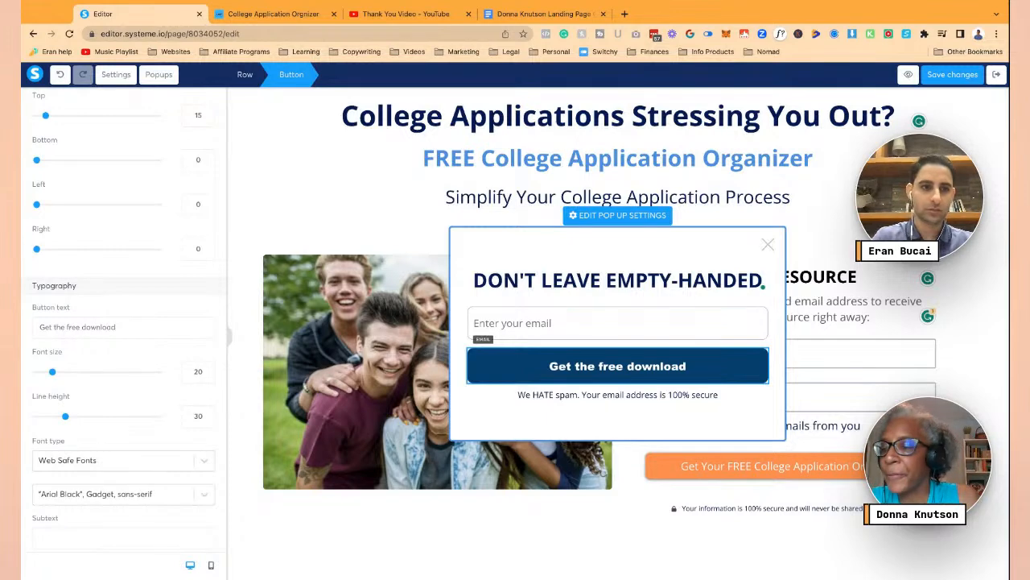
left_click(120, 461)
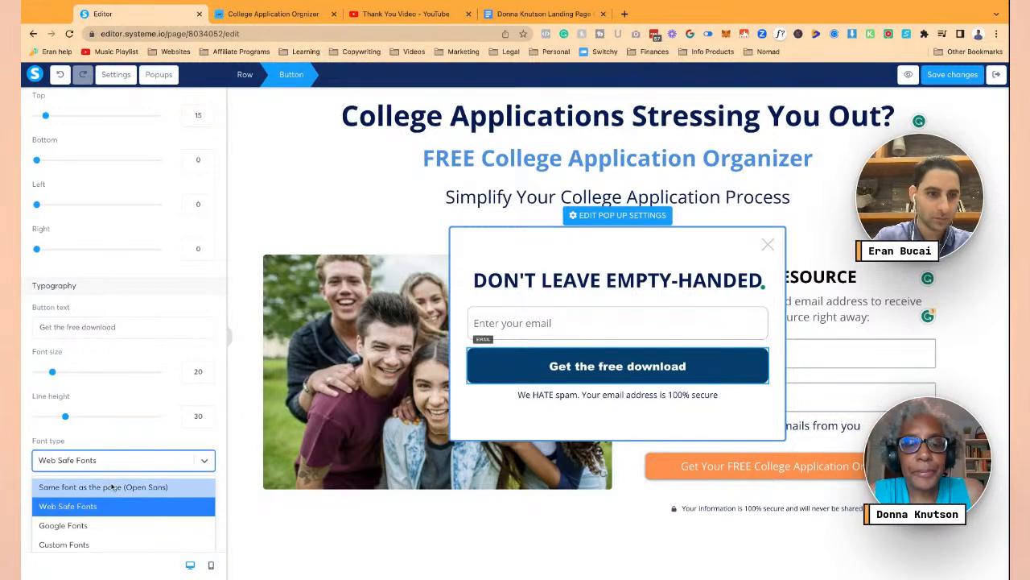
left_click(111, 487)
- Add a download icon before the button text
scroll(105, 471, "down", 2)
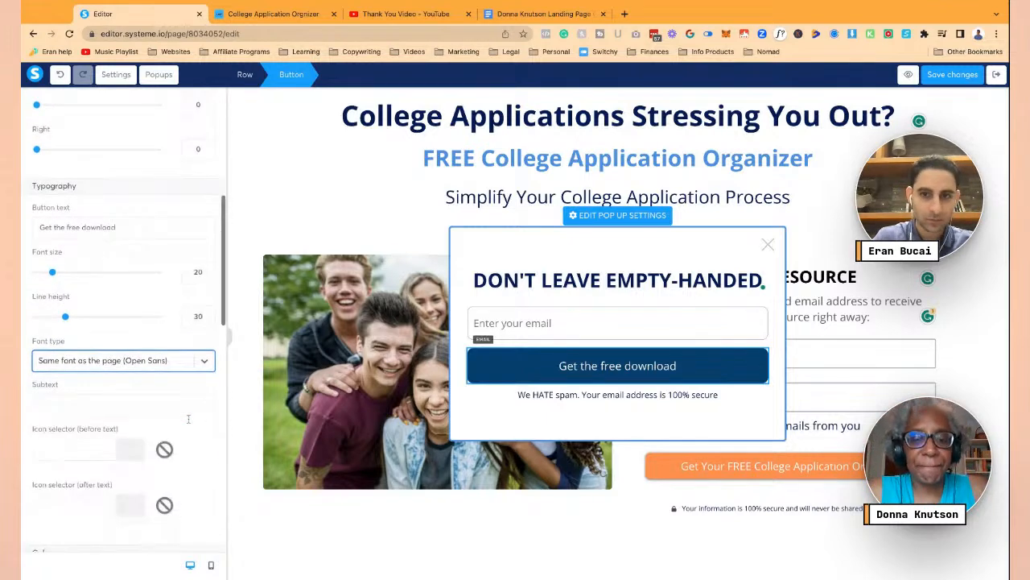
left_click(98, 452)
scroll(98, 453, "down", 2)
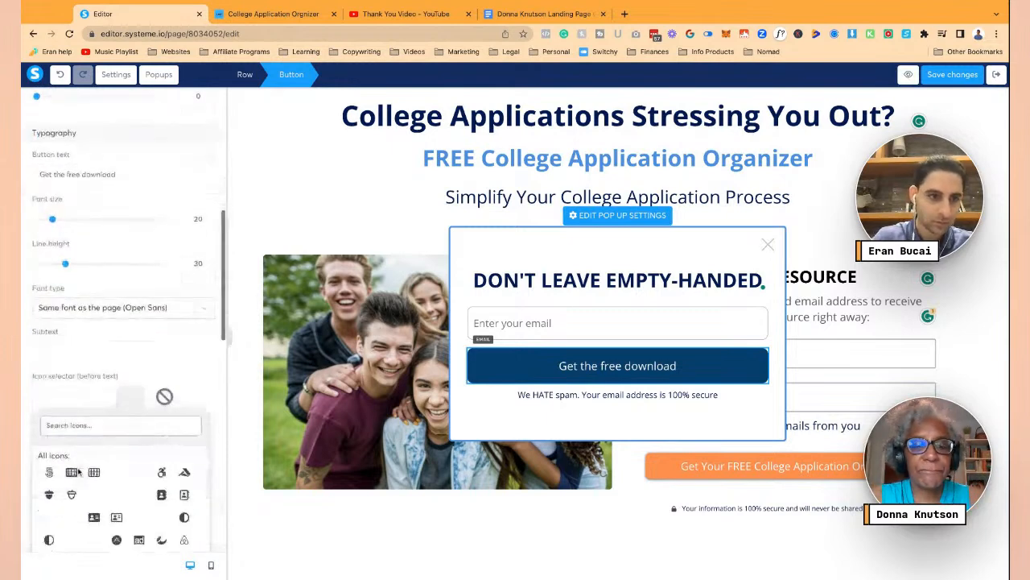
left_click(86, 404)
type("download")
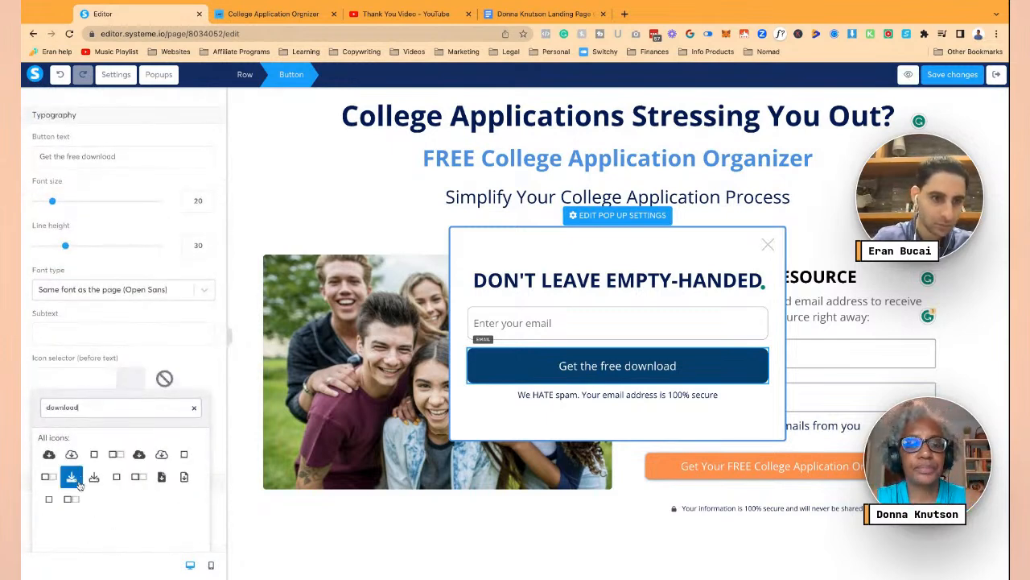
left_click(74, 479)
left_click(632, 401)
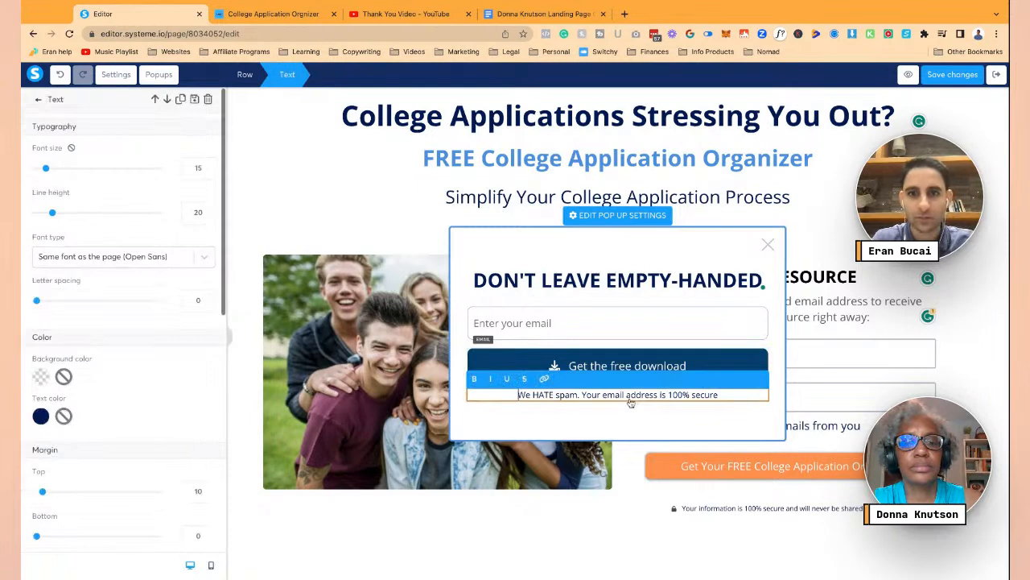
left_click(626, 263)
- Set the popup to open on exit intent with a light blue background
left_click(590, 217)
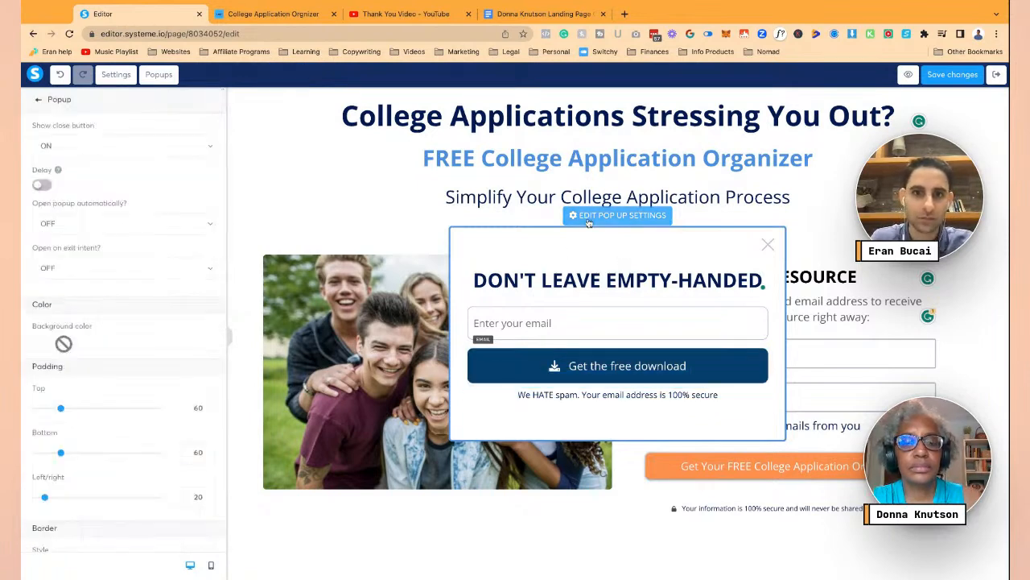
left_click(127, 269)
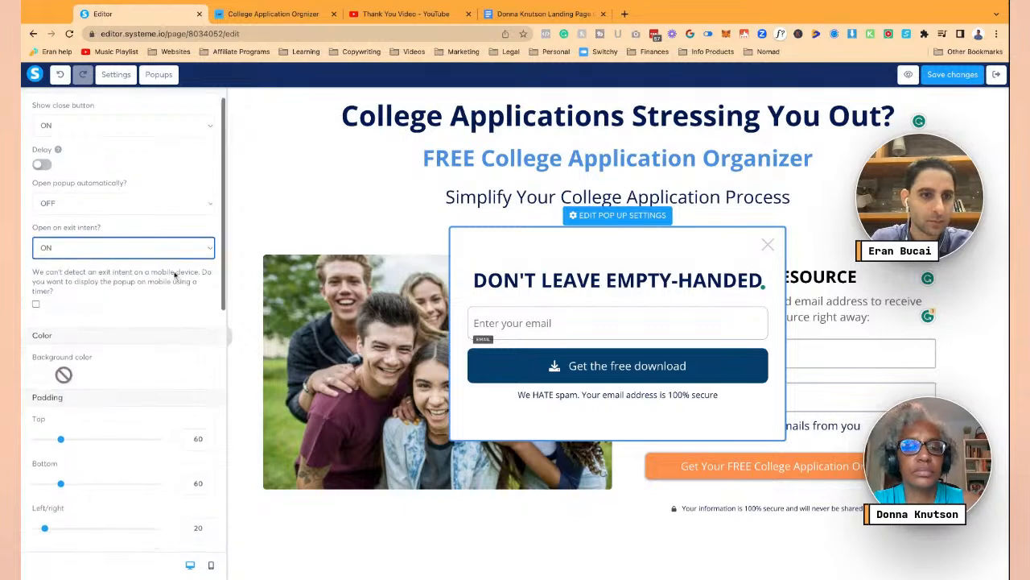
scroll(65, 338, "down", 1)
left_click(50, 348)
scroll(178, 450, "down", 1)
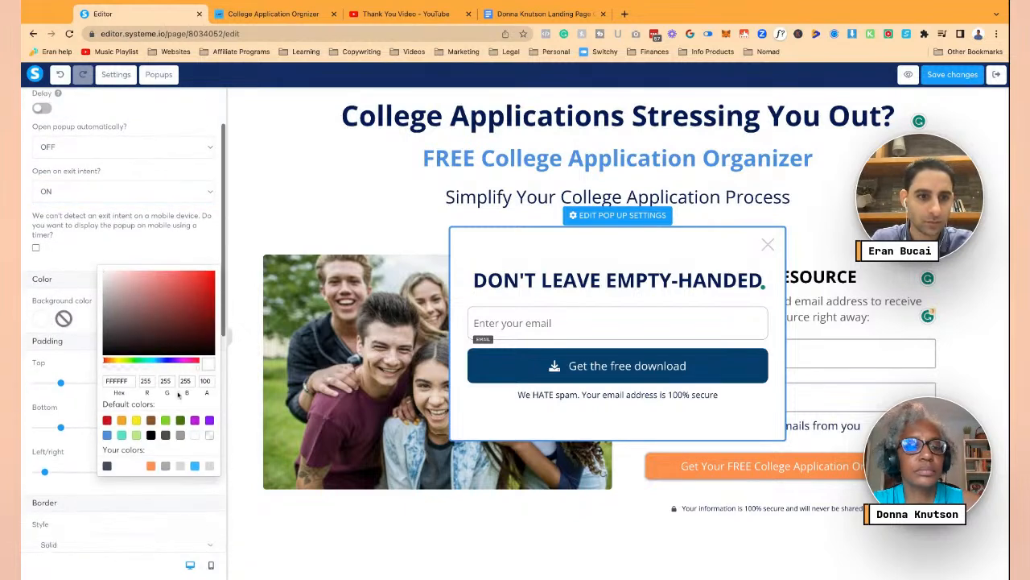
left_click(195, 449)
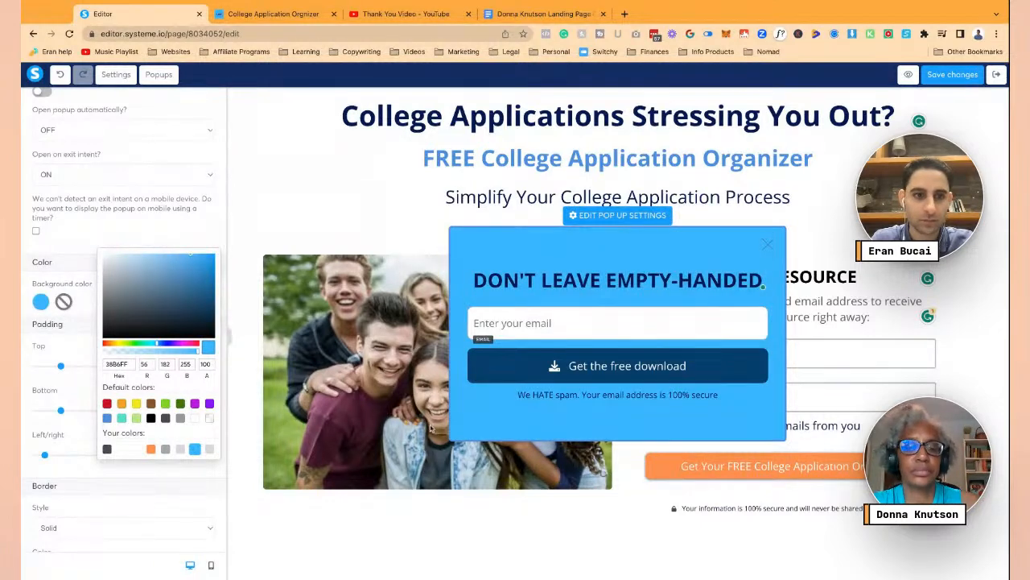
left_click(516, 414)
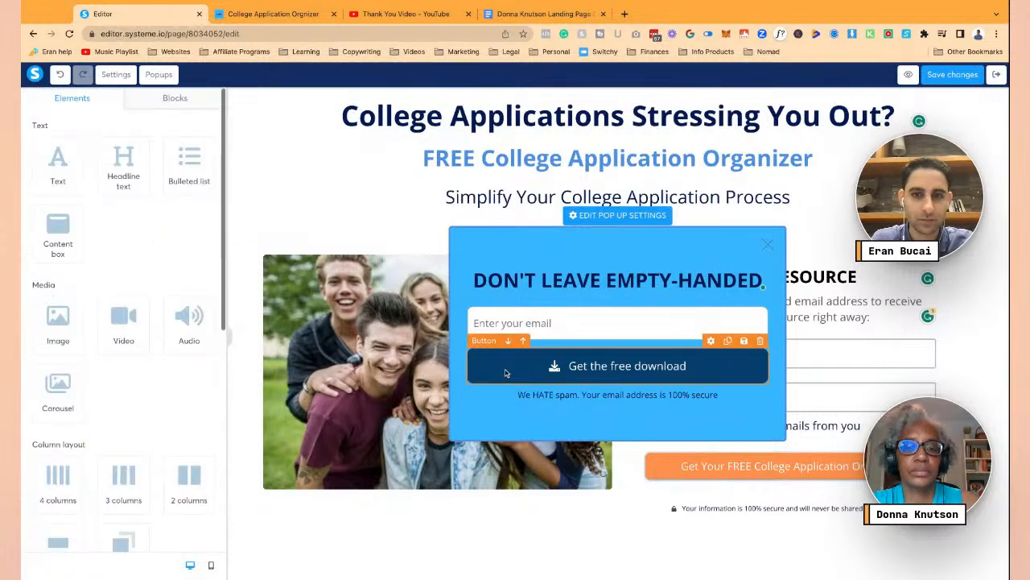
- Make the spam-notice text under the download button white
double_click(612, 280)
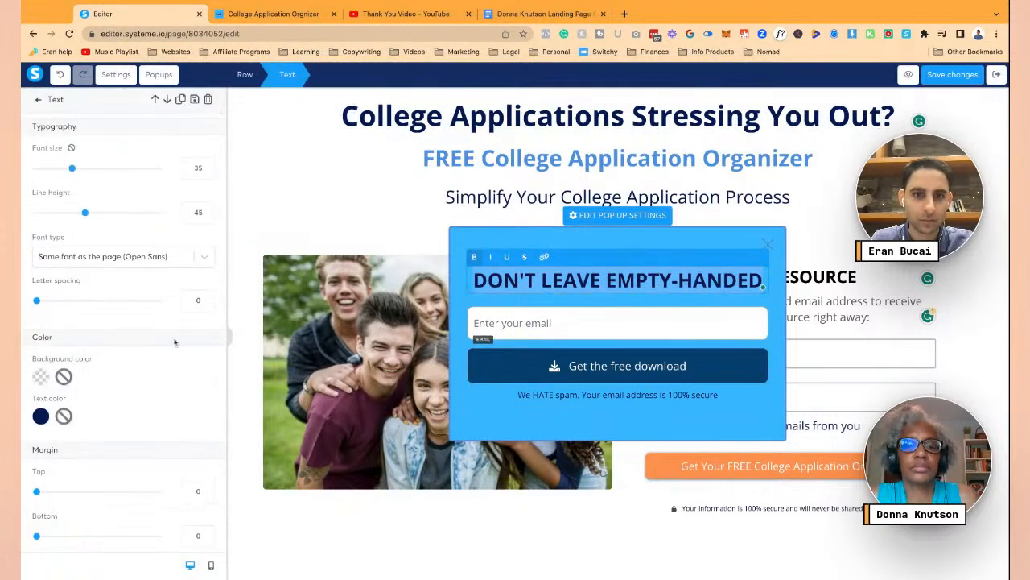
left_click(41, 415)
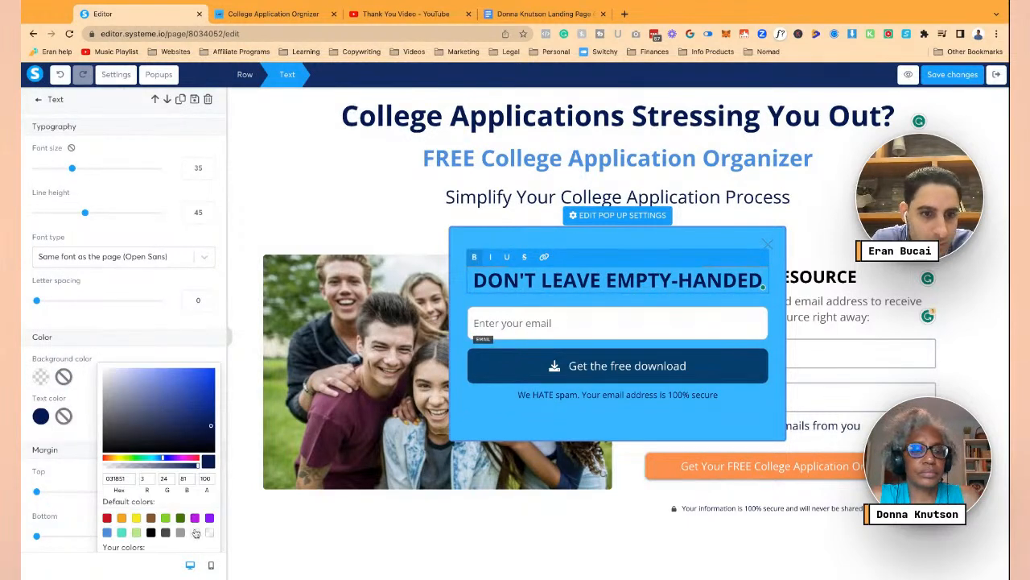
left_click(570, 377)
left_click(541, 378)
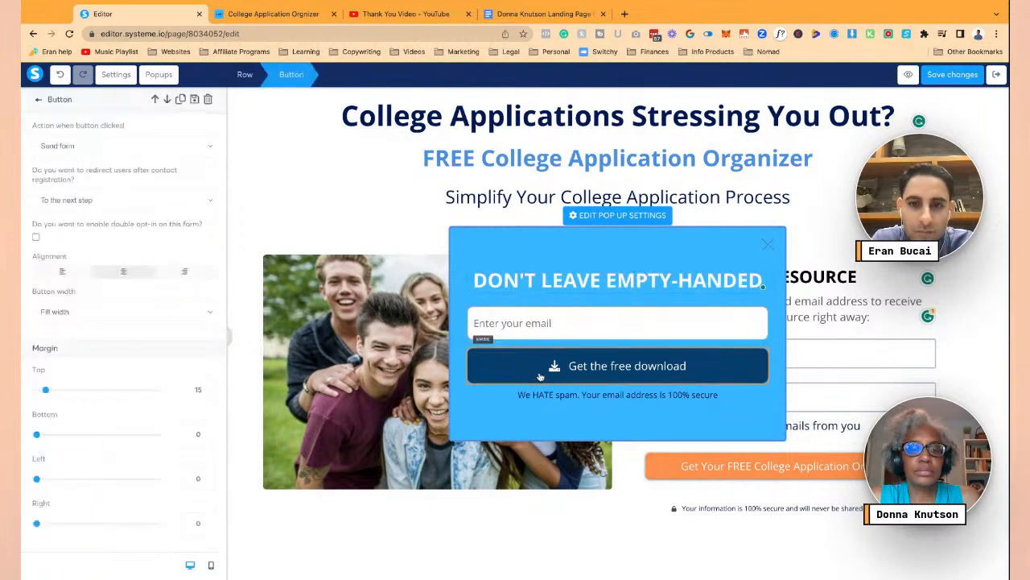
left_click(540, 395)
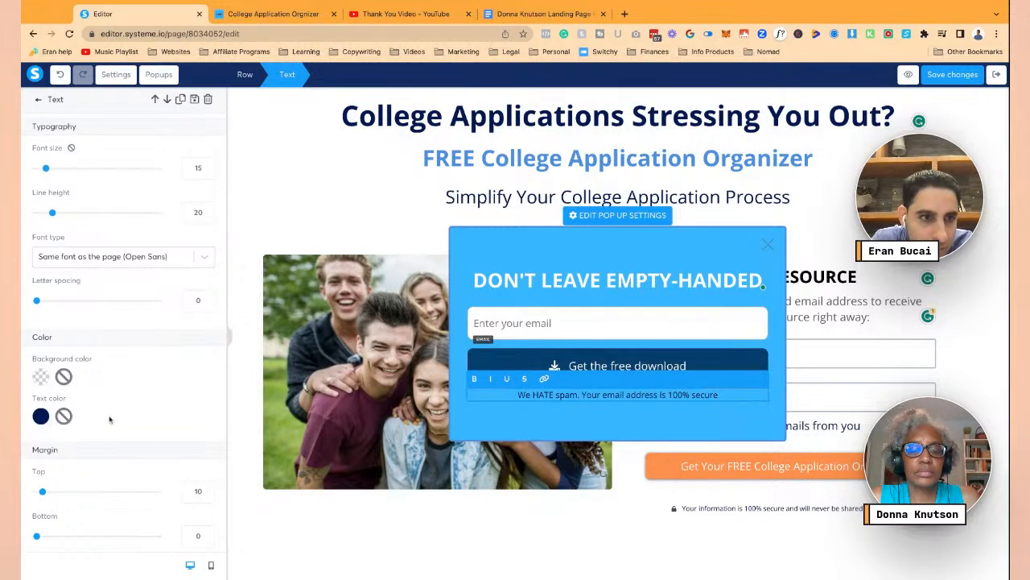
scroll(49, 420, "down", 3)
left_click(41, 296)
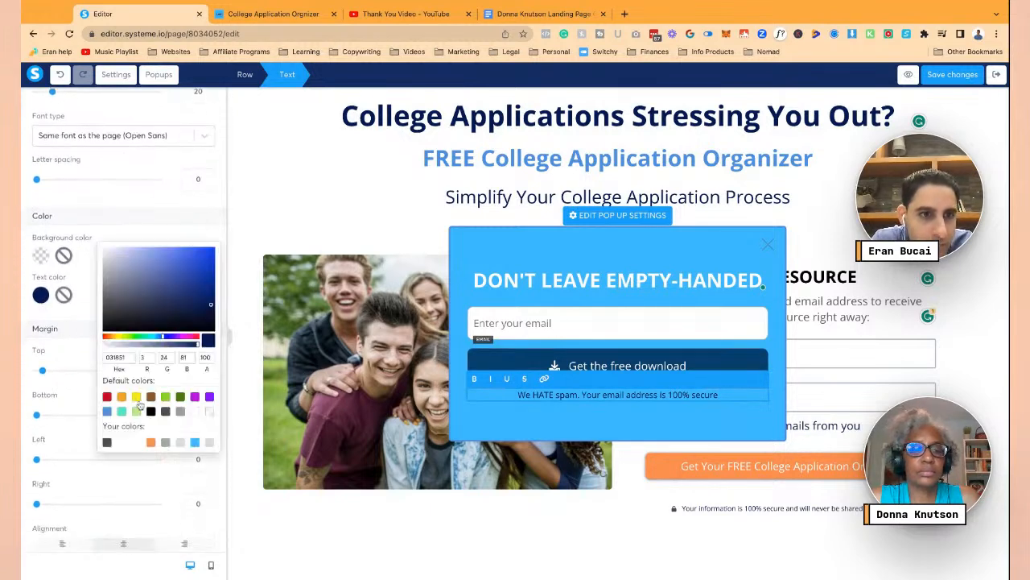
left_click(136, 443)
left_click(599, 317)
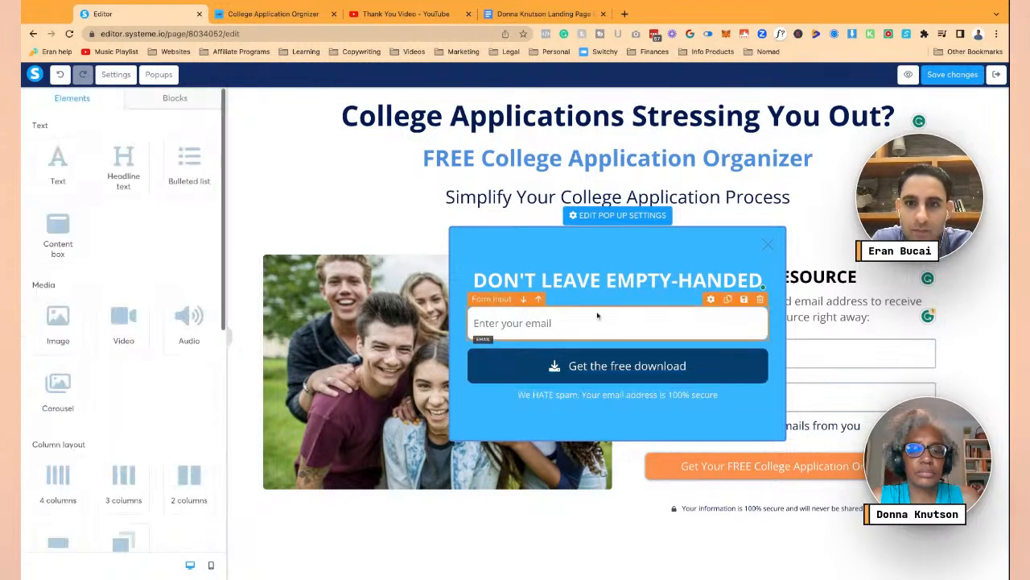
- Give the 'Get the free download' button a hard shadow and save the page
left_click(579, 367)
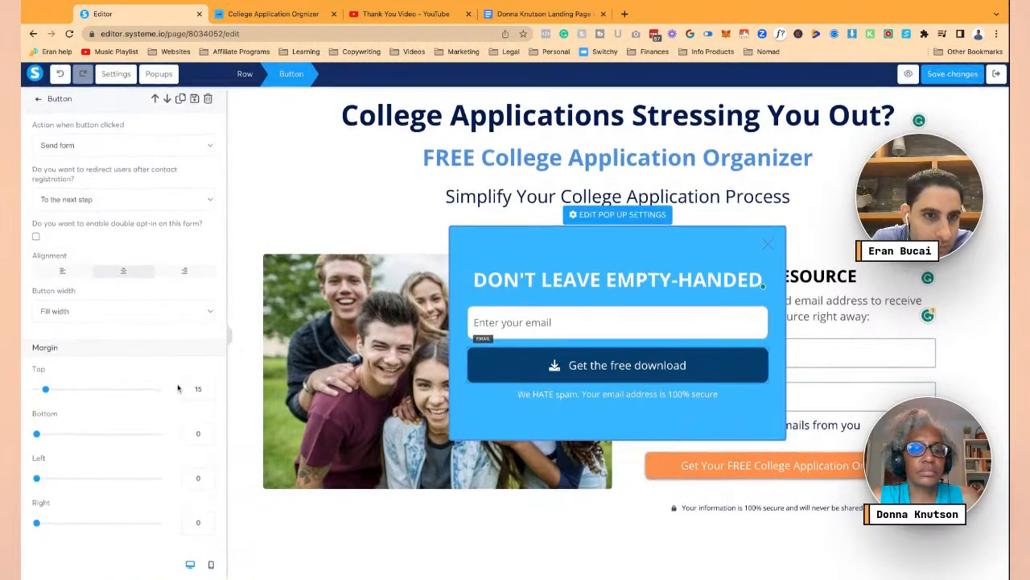
scroll(175, 384, "down", 10)
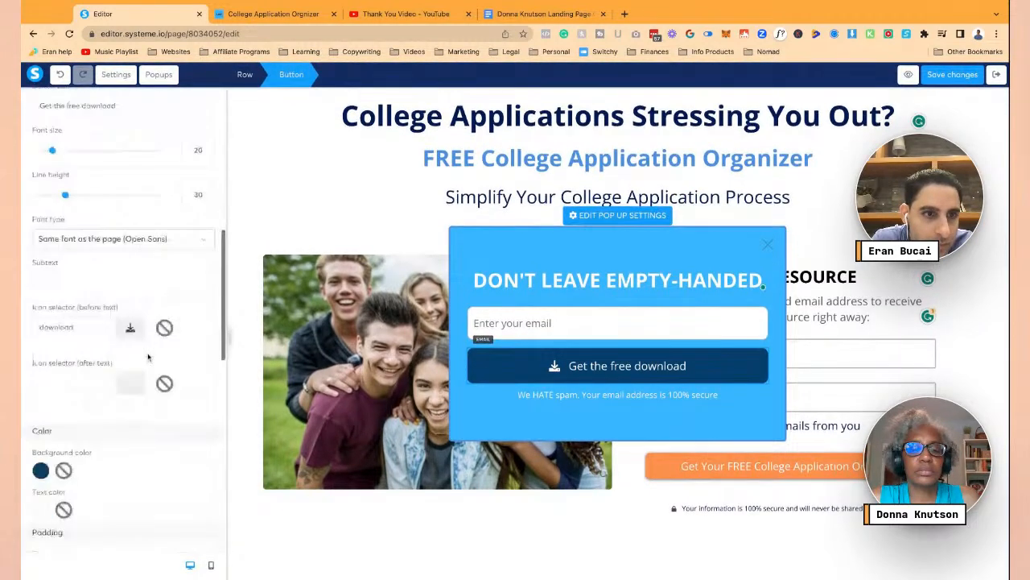
scroll(148, 356, "down", 5)
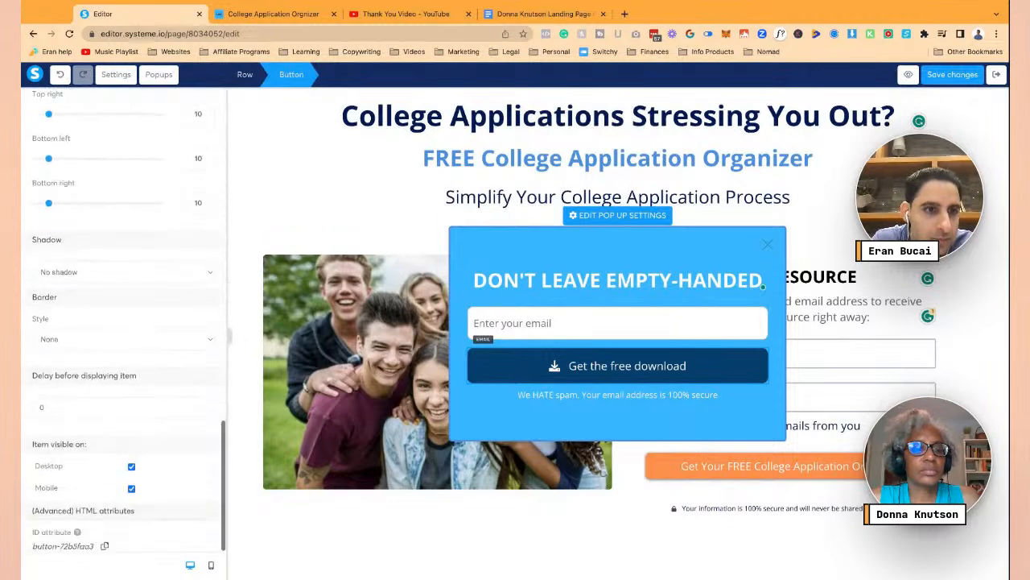
left_click(139, 278)
left_click(140, 308)
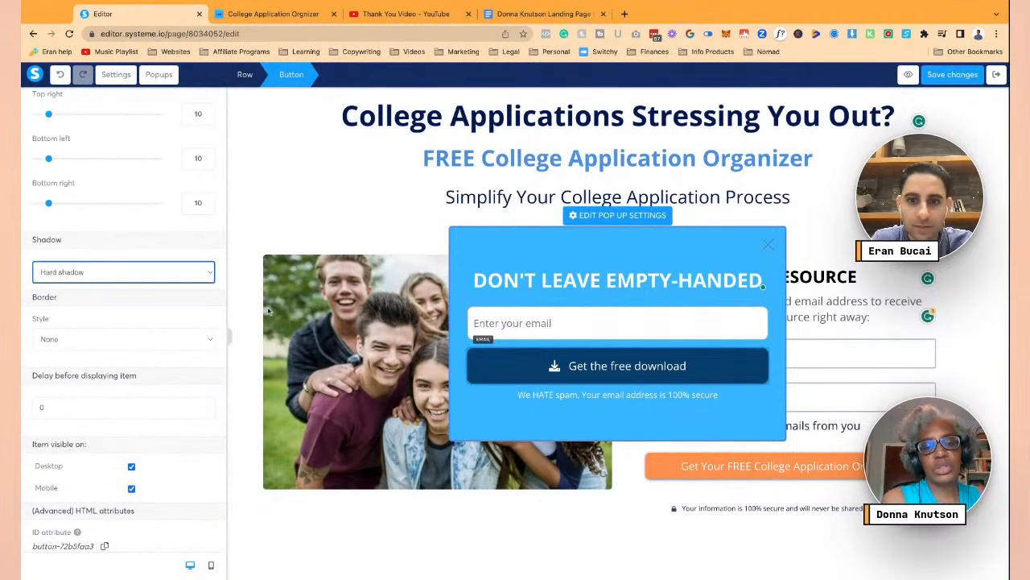
left_click(499, 425)
left_click(604, 362)
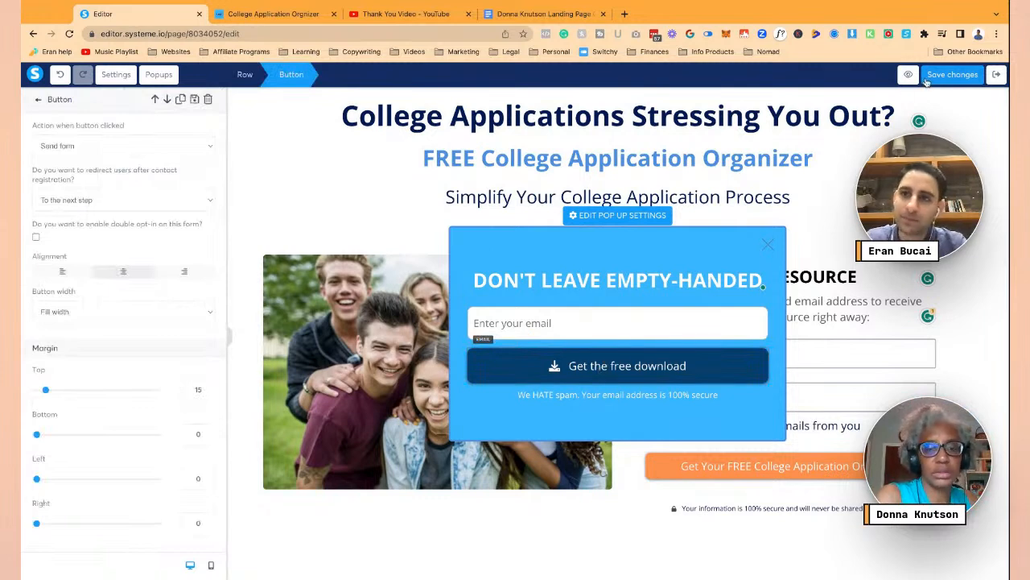
left_click(499, 365)
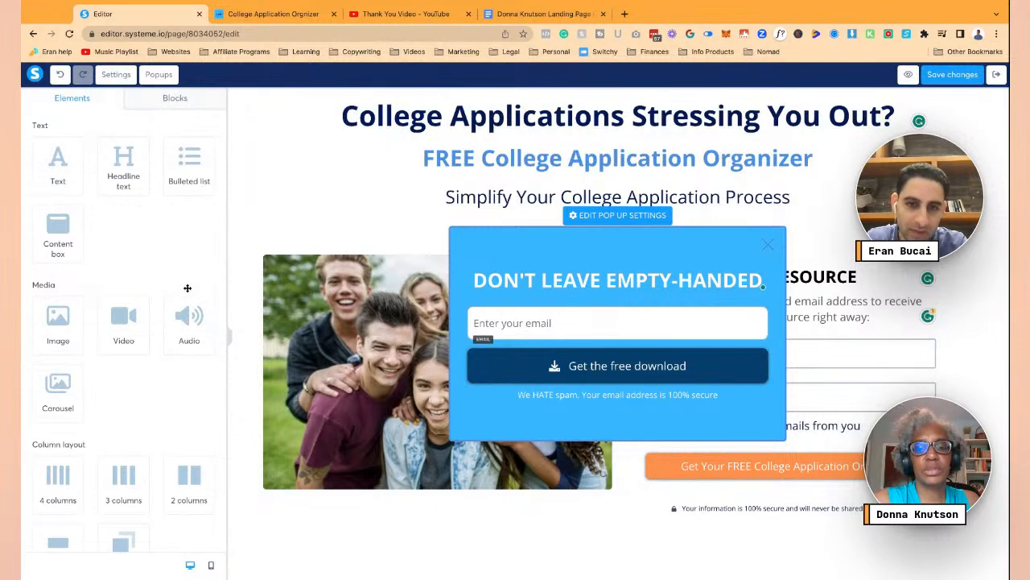
left_click(971, 74)
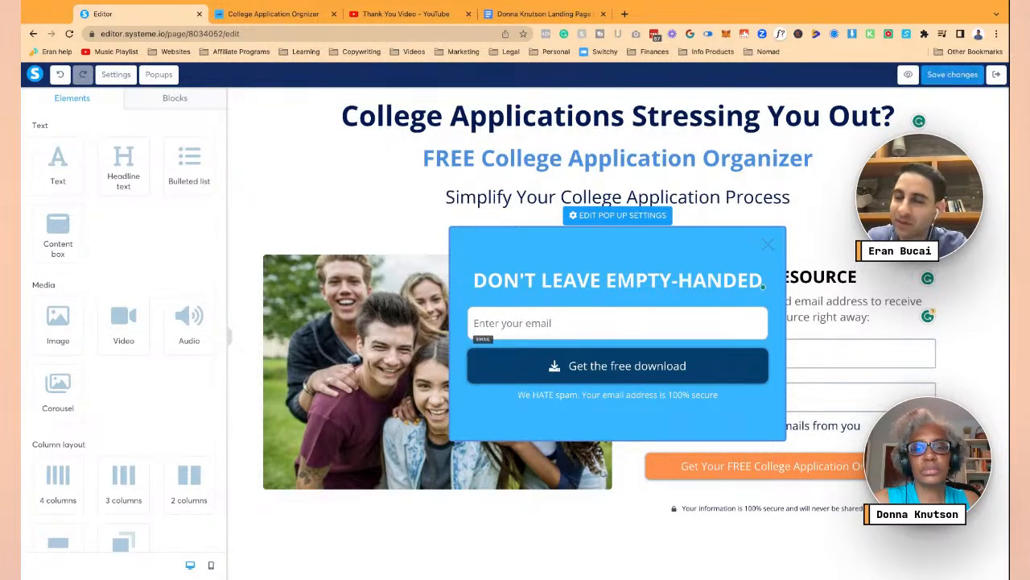
left_click(624, 14)
type("w")
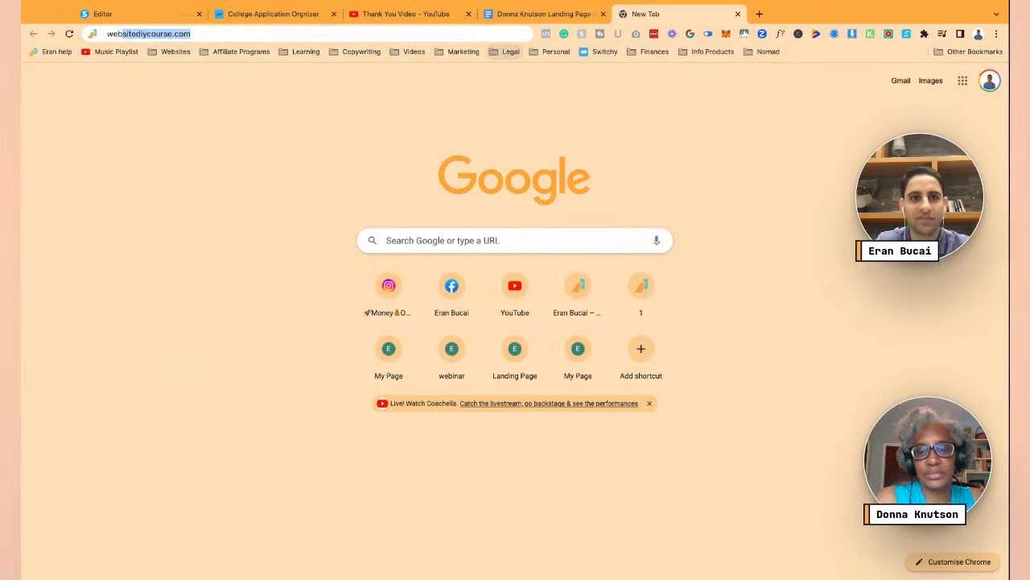
type("eb")
key("Return")
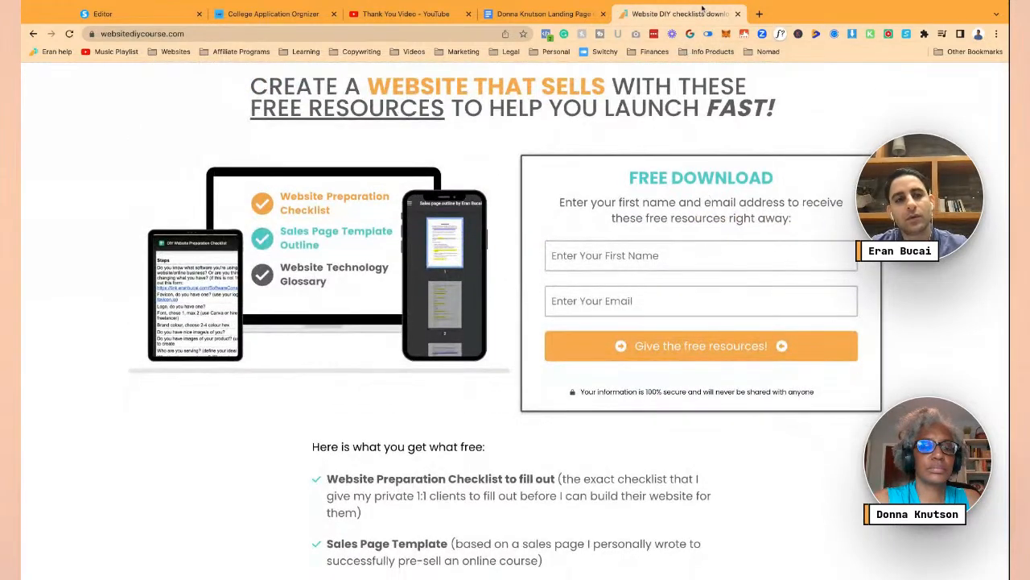
left_click(346, 34)
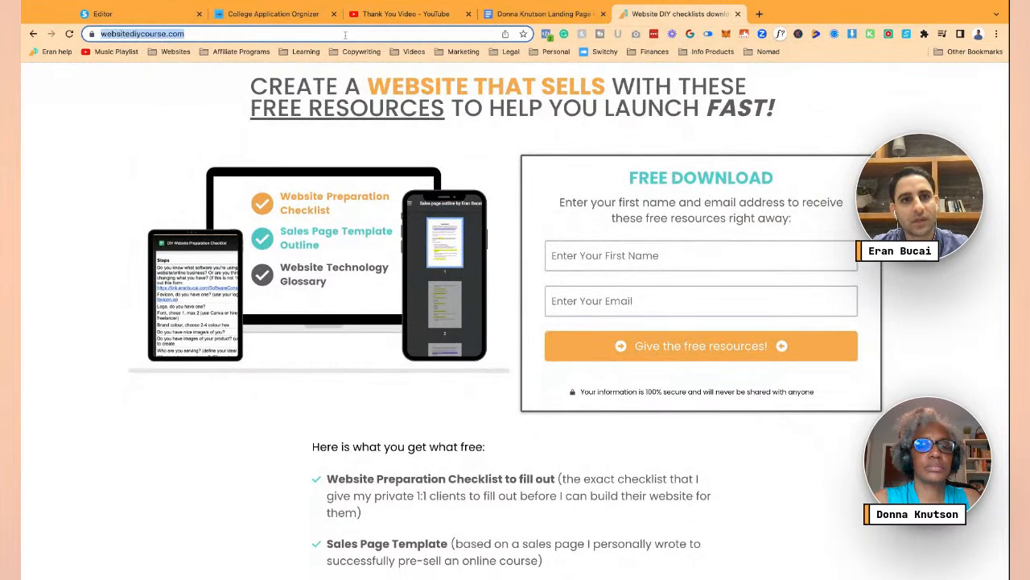
left_click(737, 13)
left_click(181, 4)
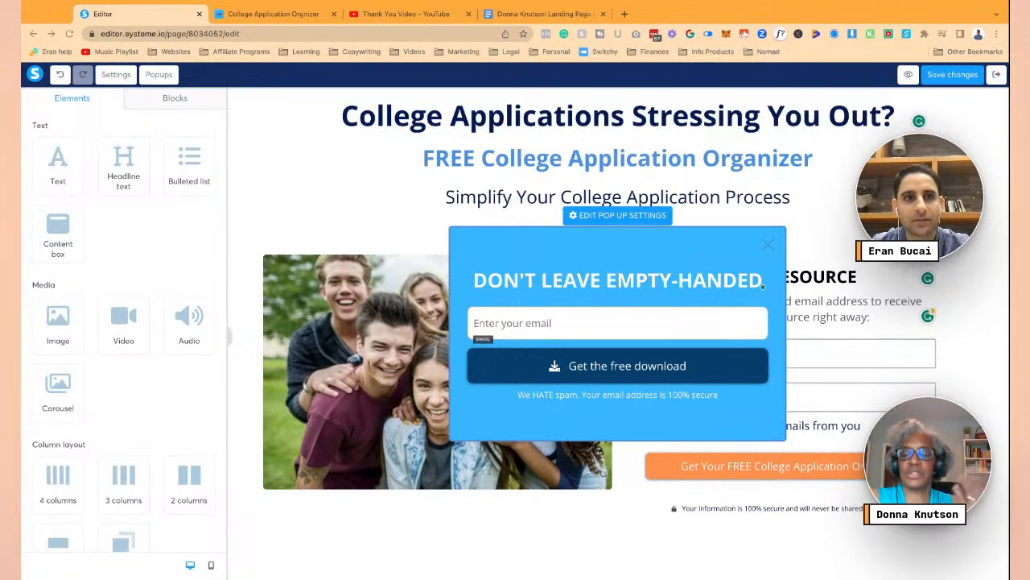
- Close the popup view, save the landing page and exit the editor to the funnel
left_click(500, 175)
left_click(438, 253)
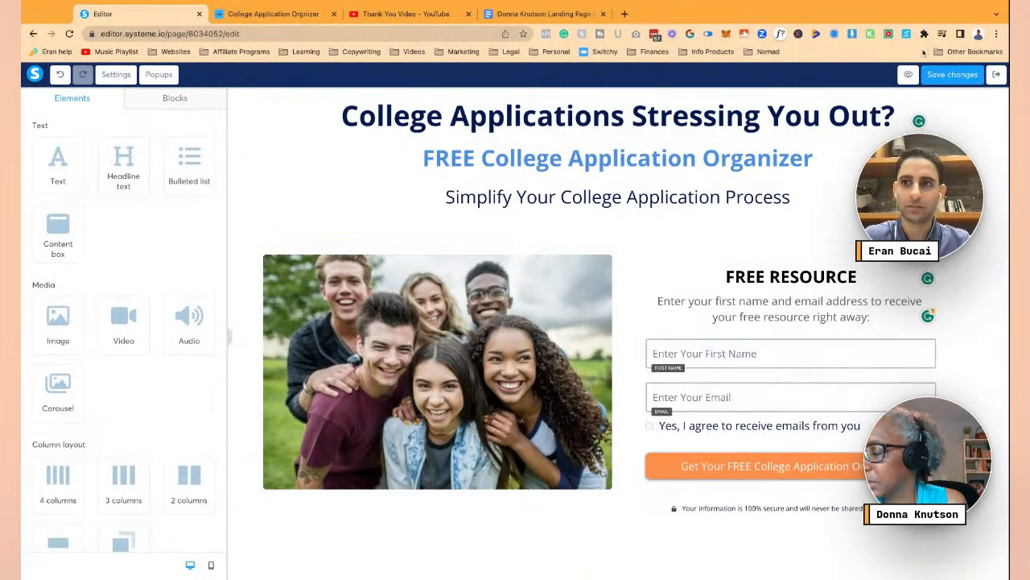
left_click(949, 77)
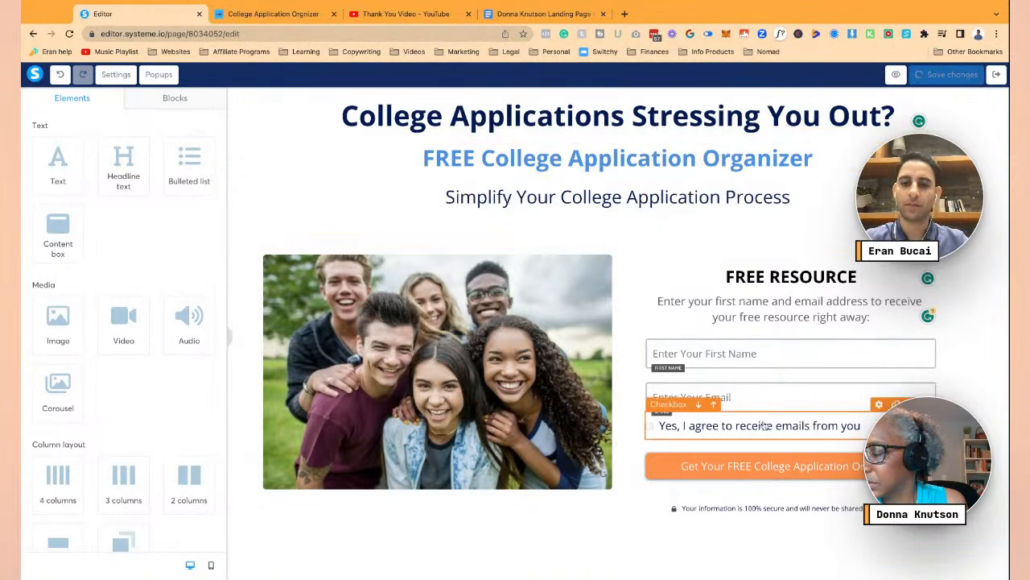
left_click(741, 464)
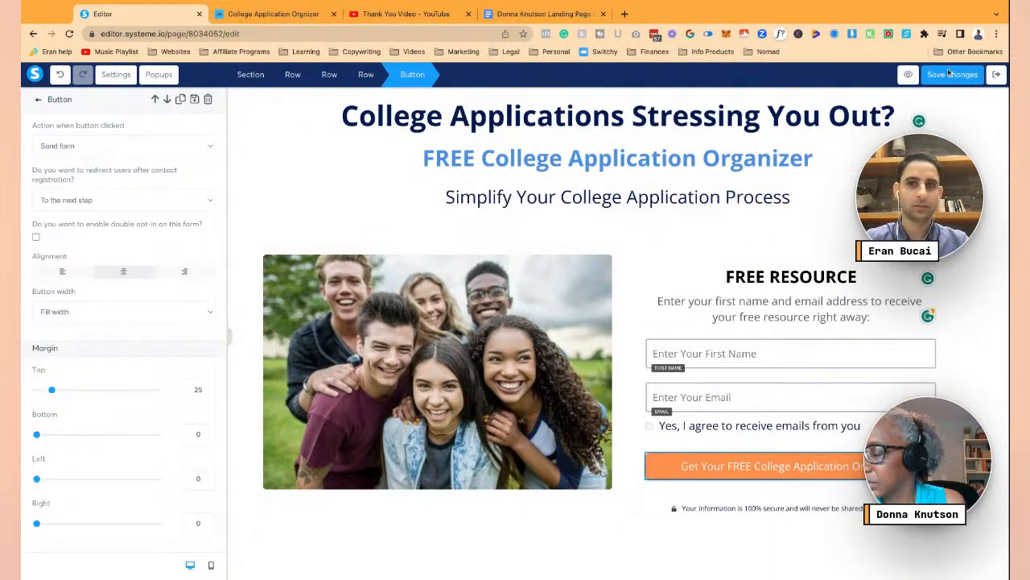
left_click(996, 75)
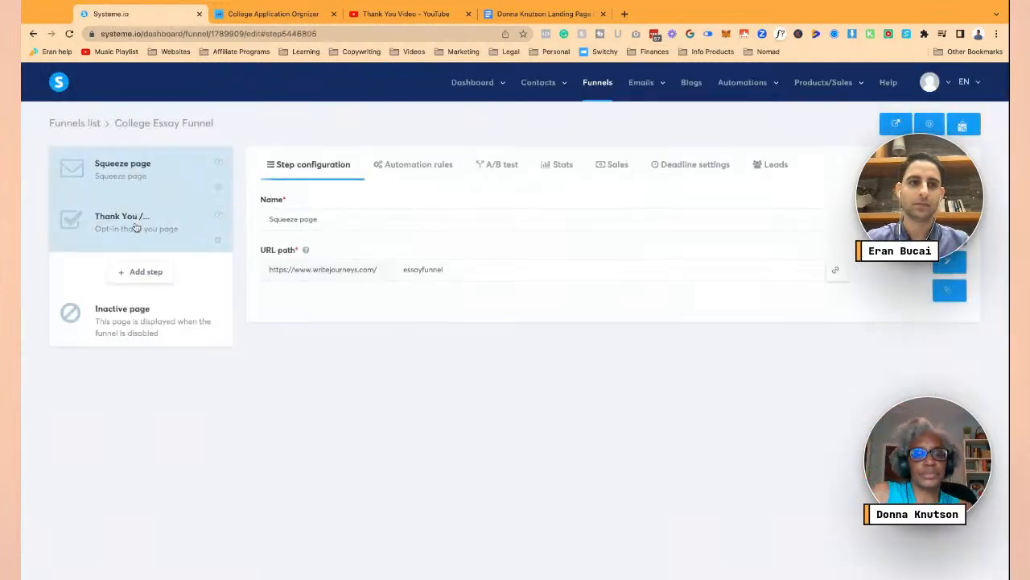
- Name the squeeze step 'College Application Organizer' and open the Thank You / Download page in the editor
left_click(329, 228)
key("ctrl+a")
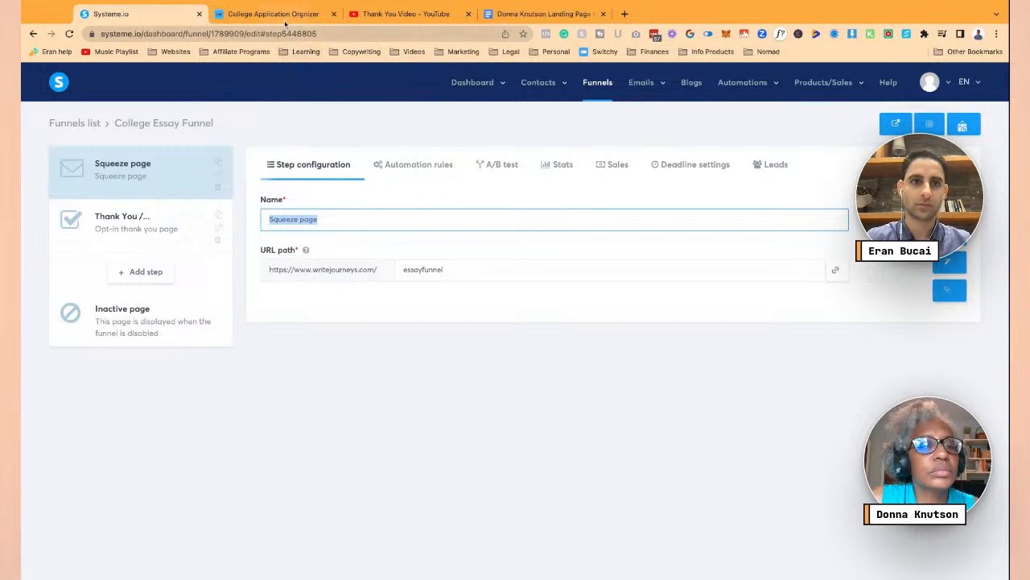
type("College Application Organizer")
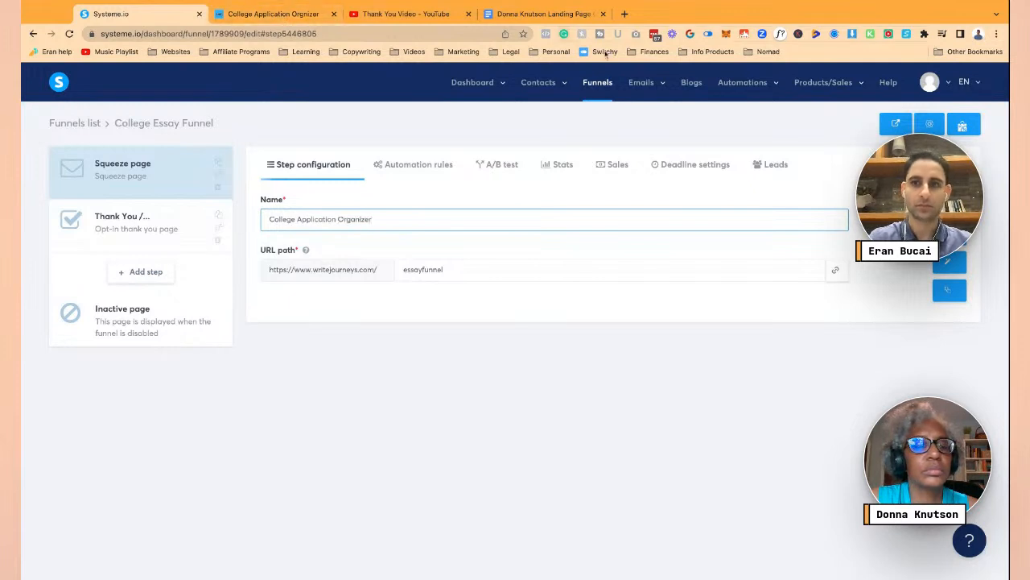
key("Return")
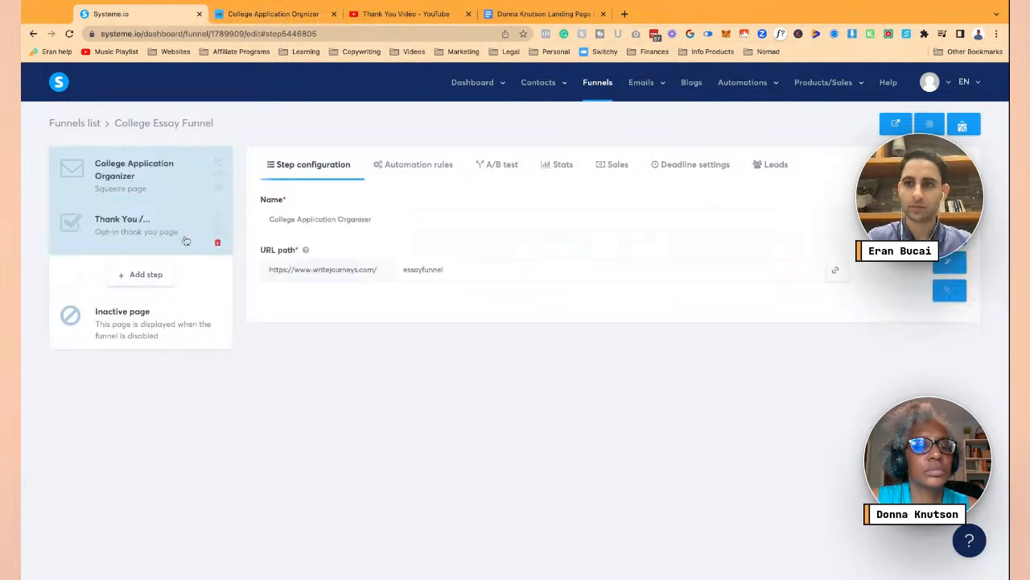
left_click(118, 228)
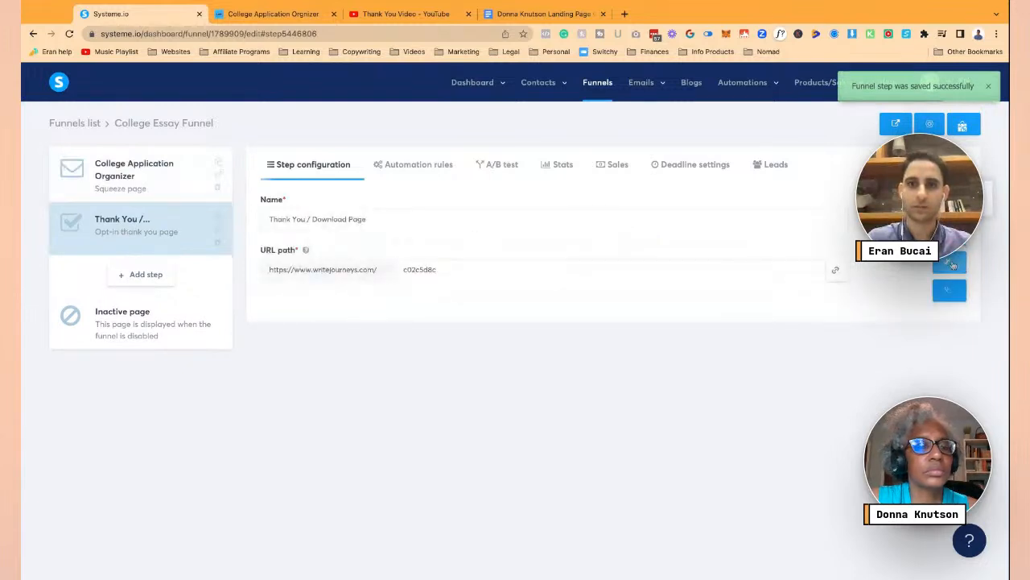
left_click(952, 264)
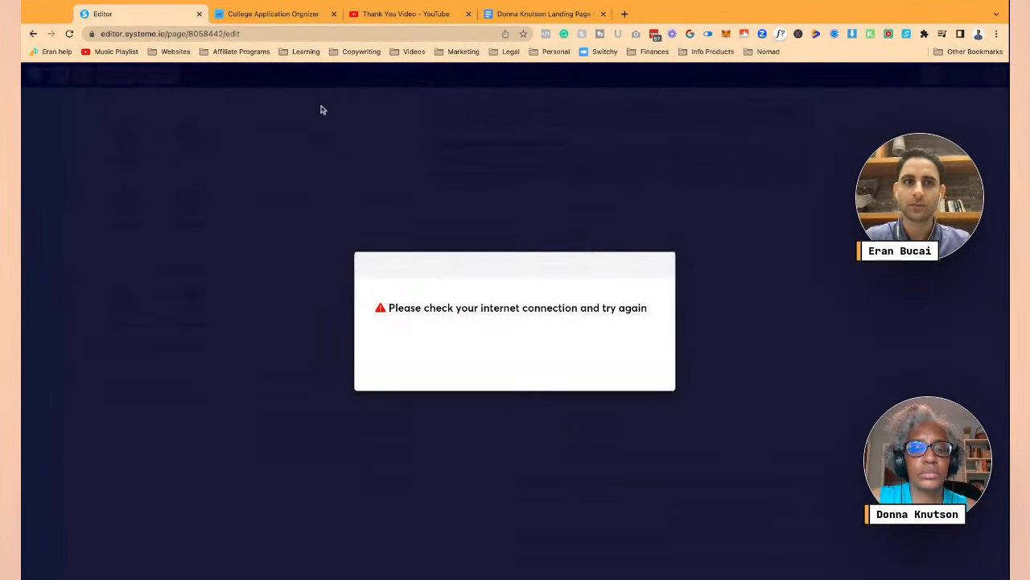
- Reload the editor after the connection error and review the thank-you message's [Your Free Resource] placeholder
left_click(70, 33)
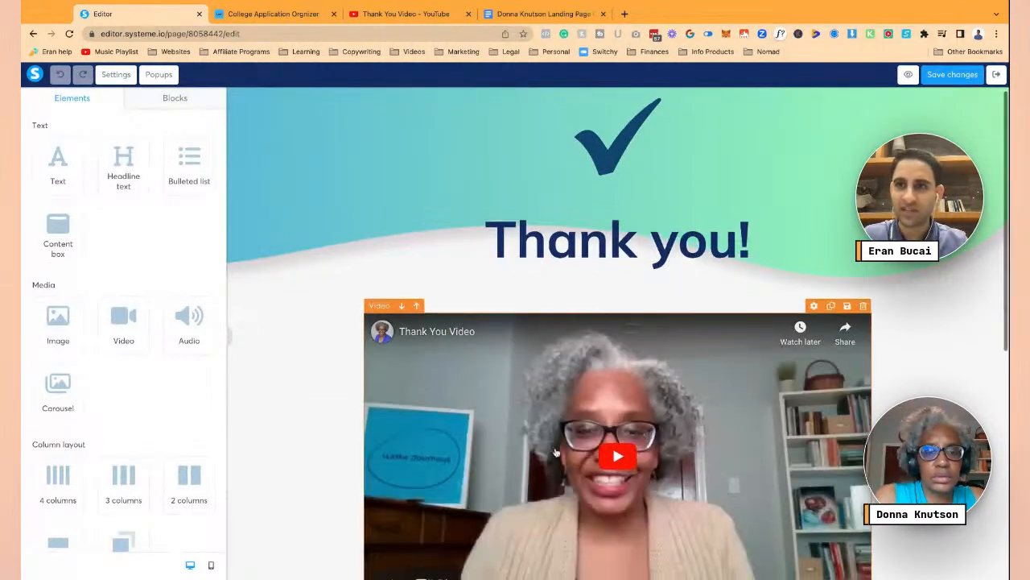
scroll(556, 453, "down", 2)
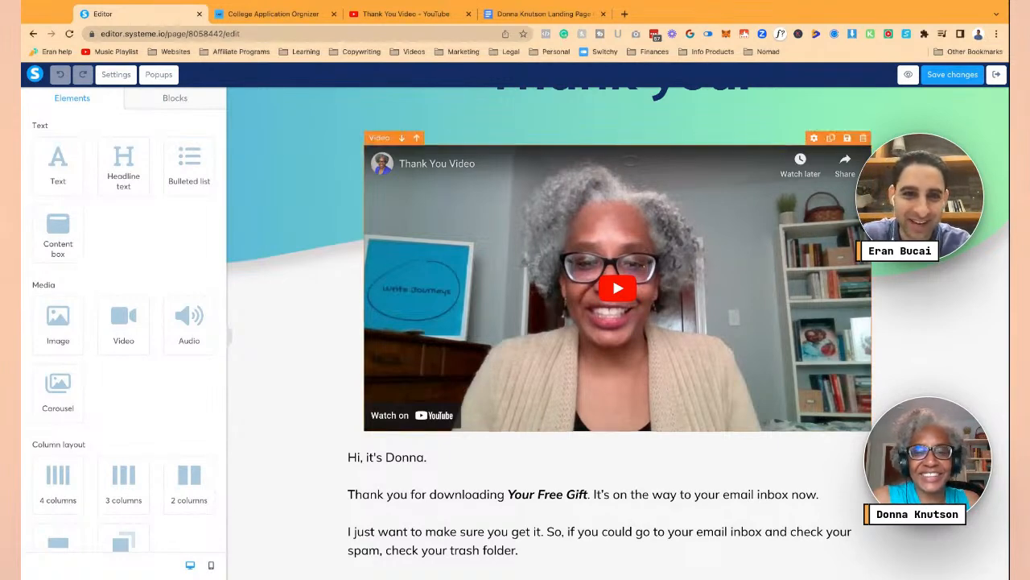
scroll(318, 211, "up", 3)
scroll(309, 204, "down", 9)
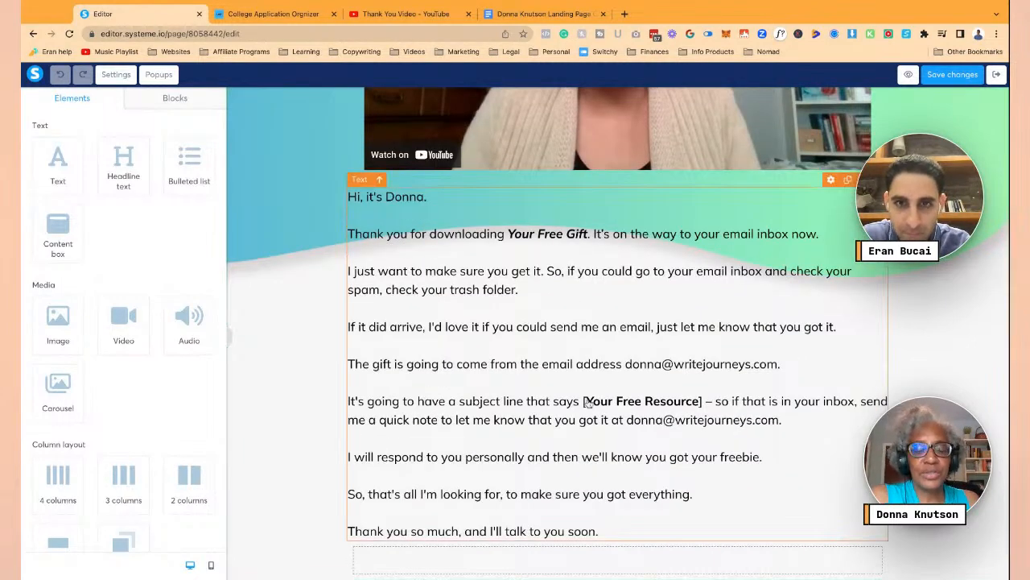
left_click(583, 401)
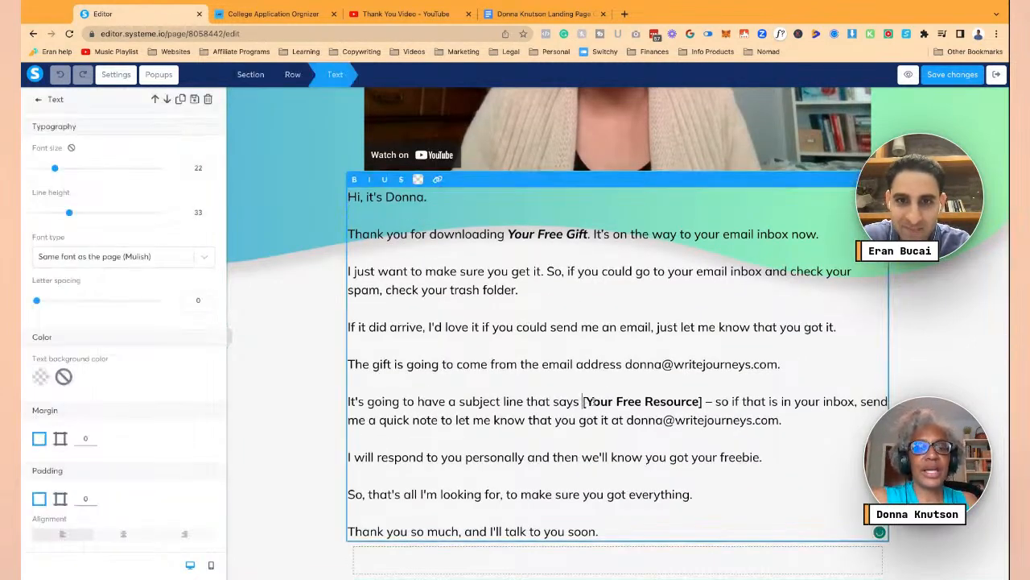
left_click_drag(584, 401, 699, 401)
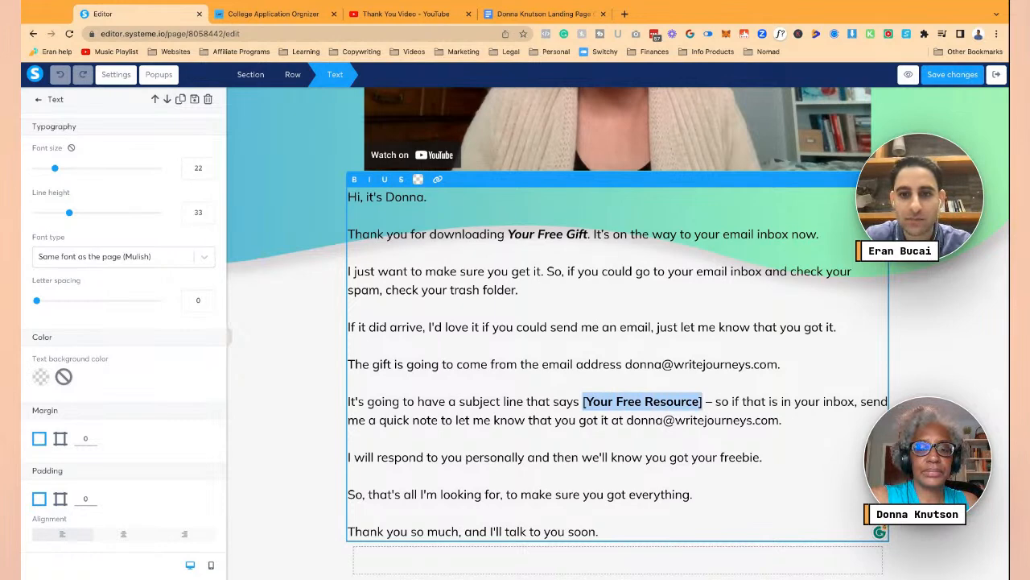
left_click(702, 402)
scroll(564, 310, "up", 5)
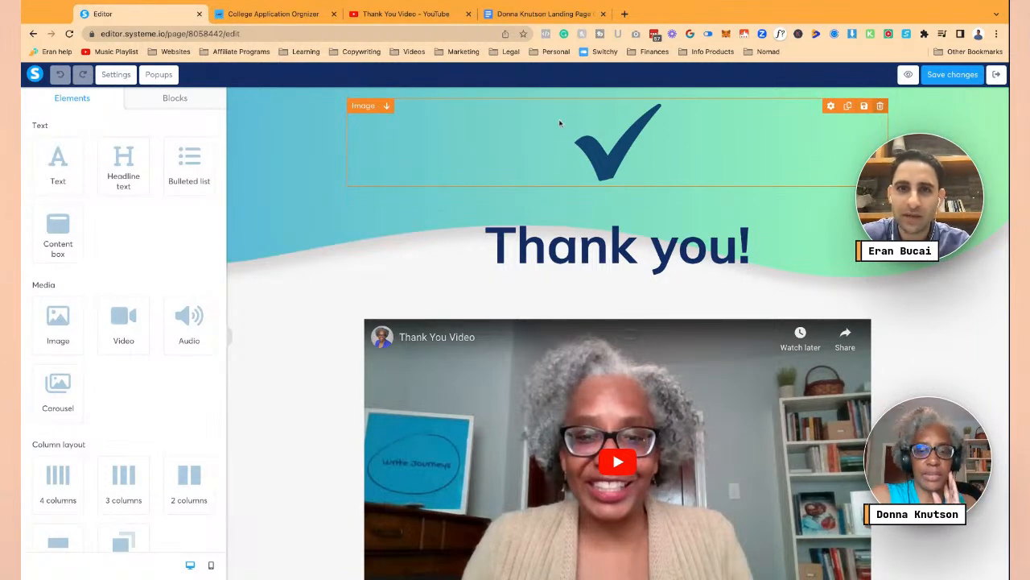
- Delete the checkmark image and remove the top section's background image
key("Delete")
left_click(230, 123)
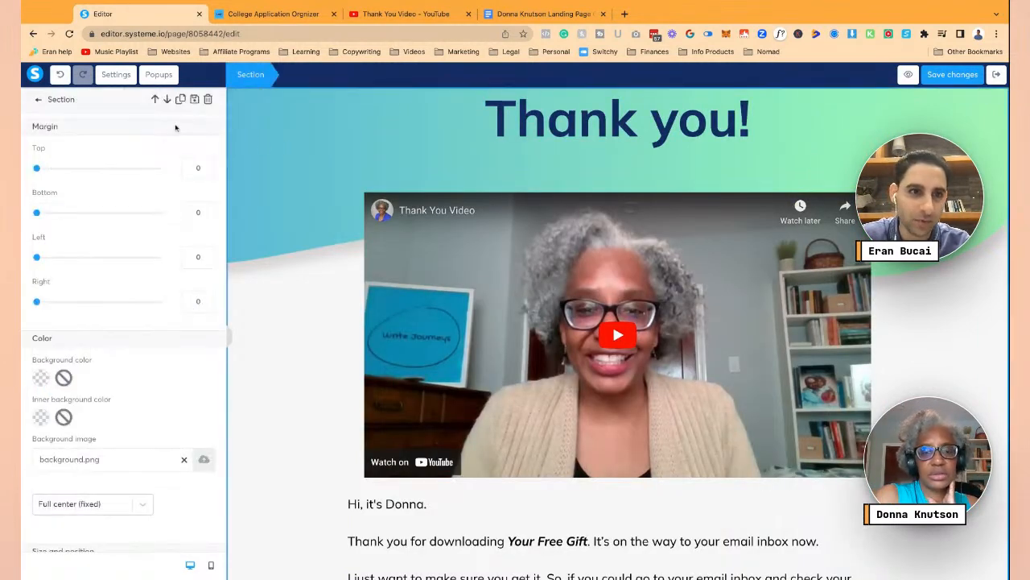
scroll(177, 161, "down", 5)
scroll(184, 185, "up", 1)
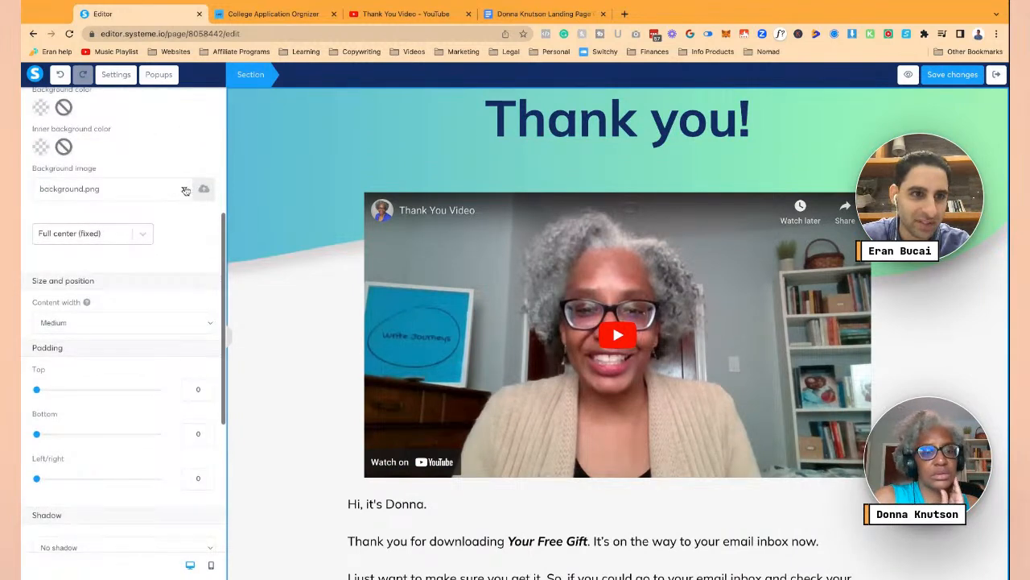
left_click(185, 189)
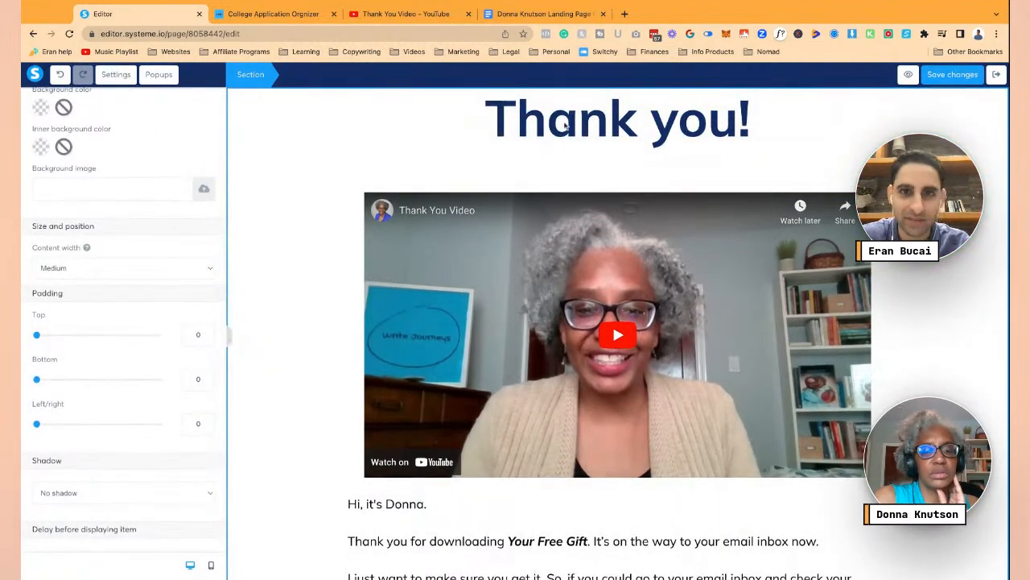
- Set the top section's top padding to 2
left_click(361, 139)
double_click(361, 139)
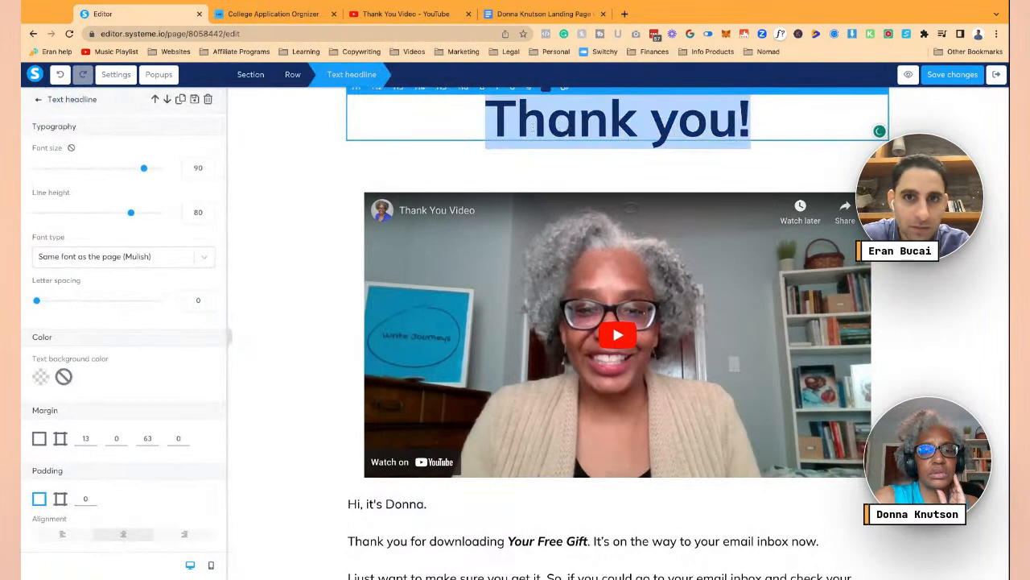
left_click(339, 219)
left_click(330, 187)
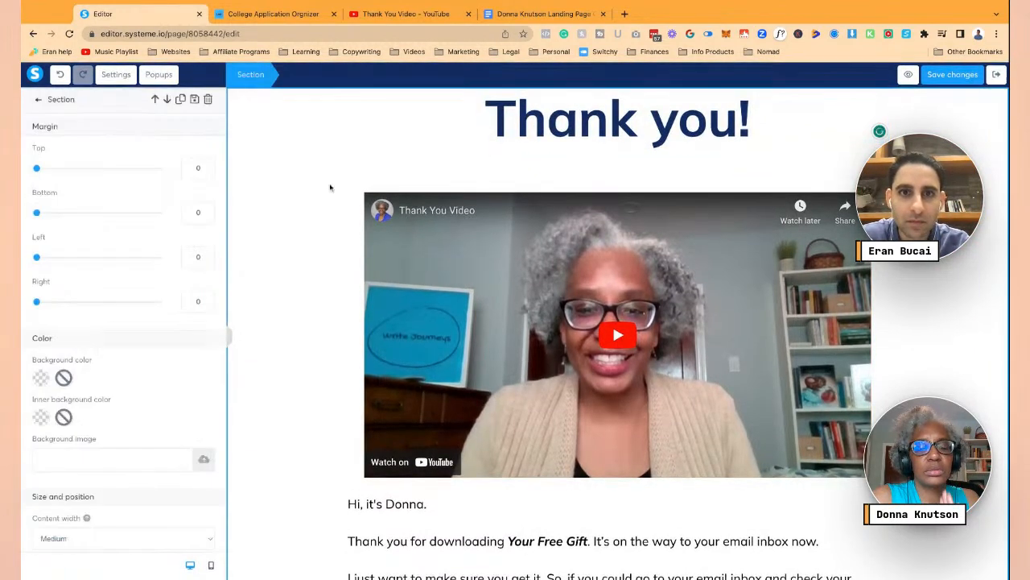
left_click(253, 120)
left_click(244, 96)
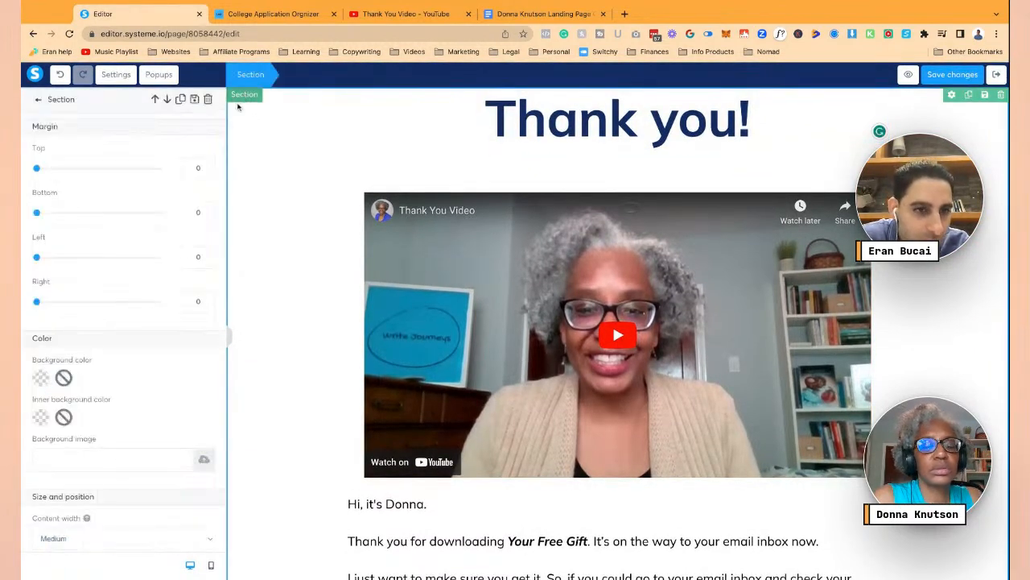
scroll(161, 352, "down", 5)
left_click(194, 404)
type("2")
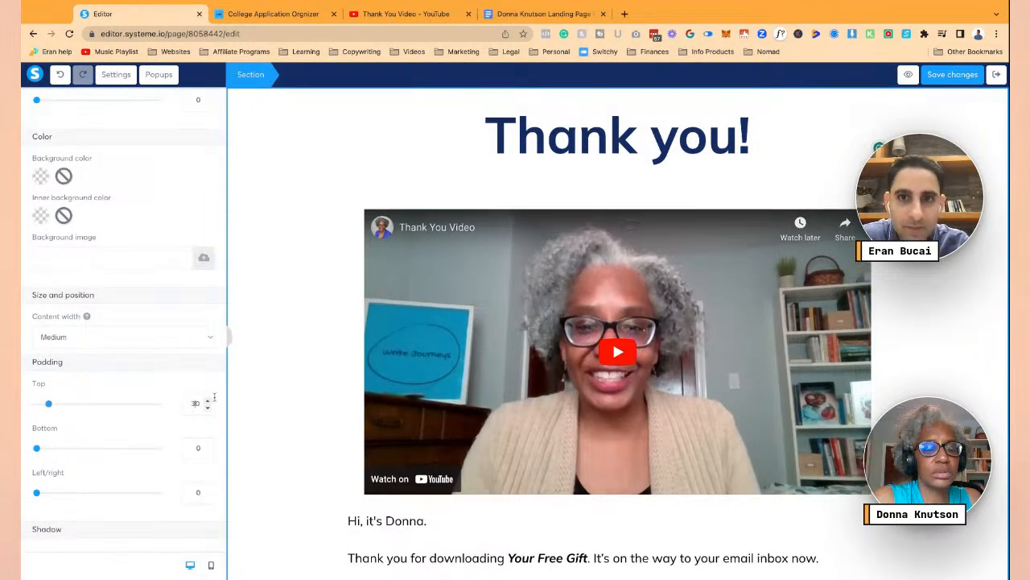
- Make the Thank you! headline light blue
left_click(646, 149)
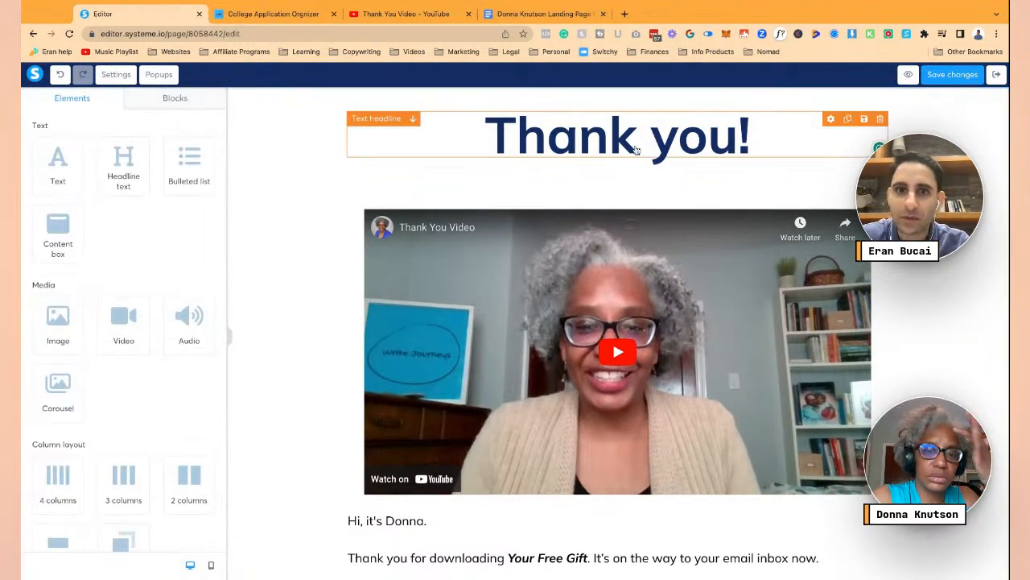
double_click(637, 151)
left_click(546, 105)
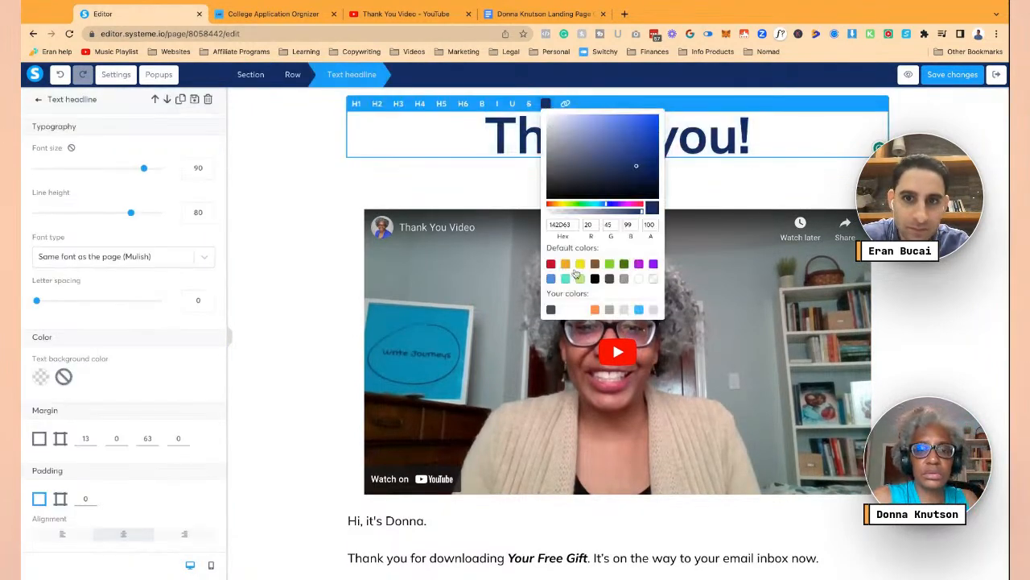
left_click(639, 310)
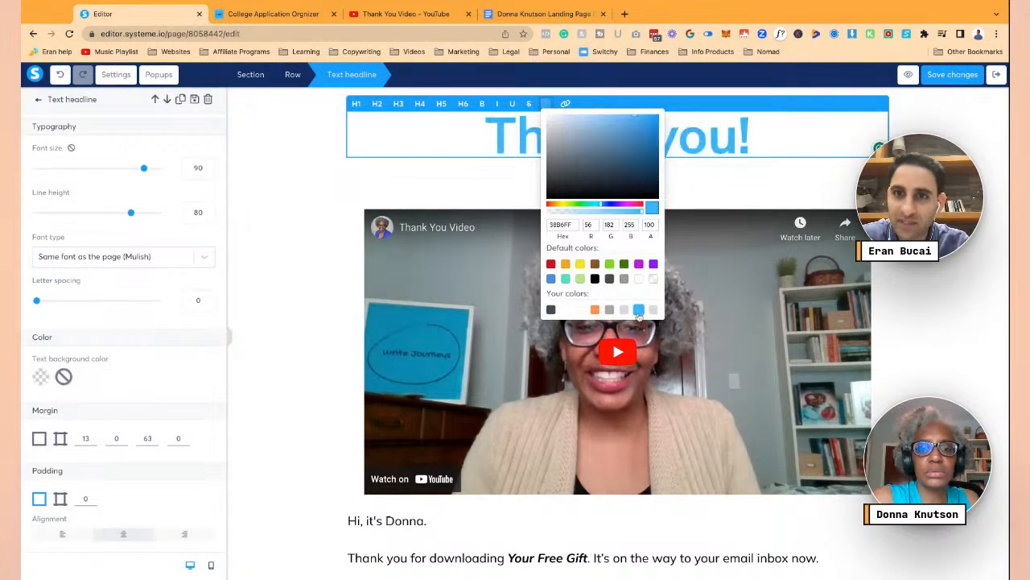
left_click(425, 296)
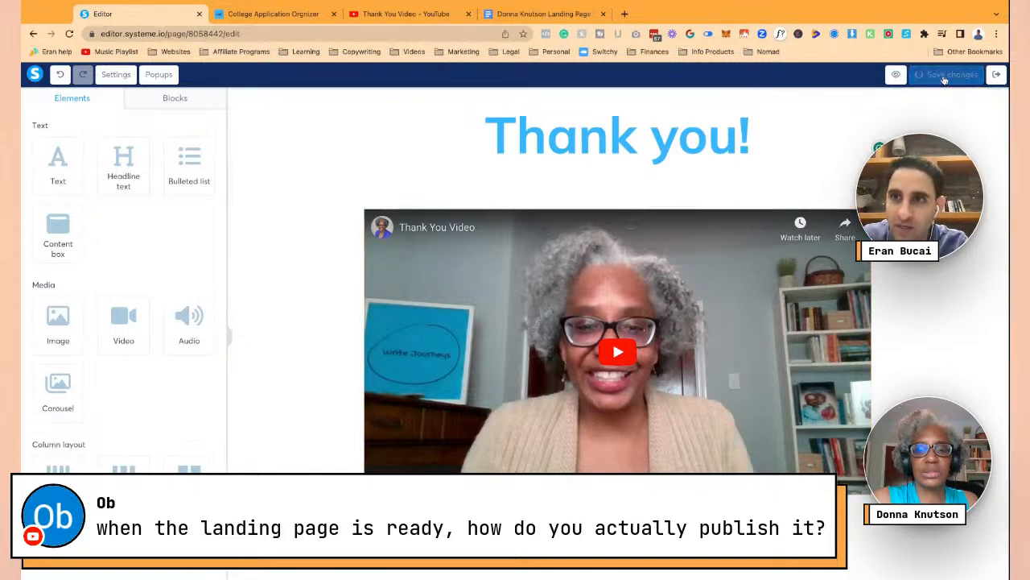
- Load the live writejourneys.com/essayfunnel page by removing '?preview=…' from its URL, then return to the editor
left_click(289, 14)
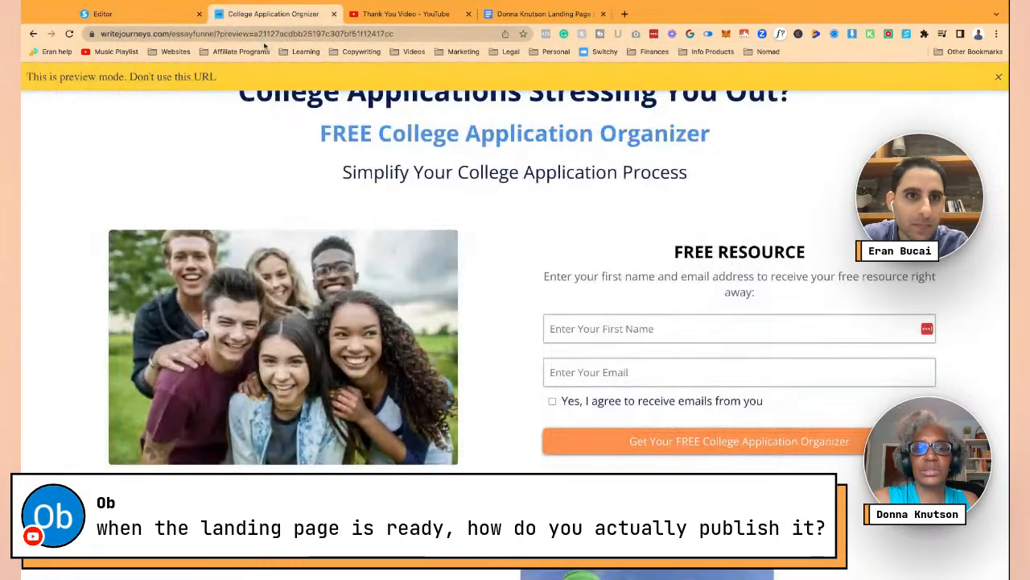
left_click(231, 37)
left_click(221, 35)
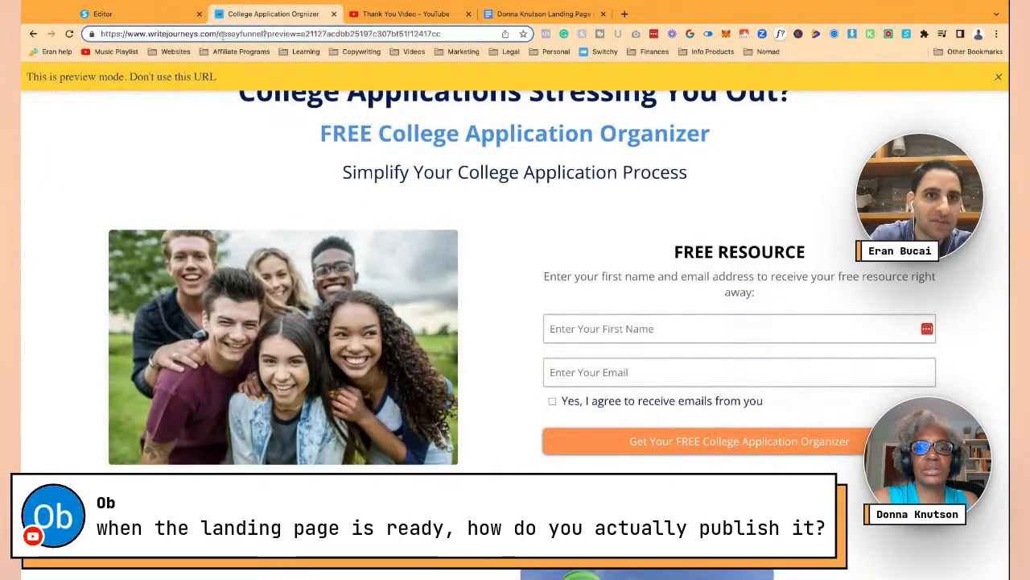
key("shift+super+Right")
key("BackSpace")
key("Return")
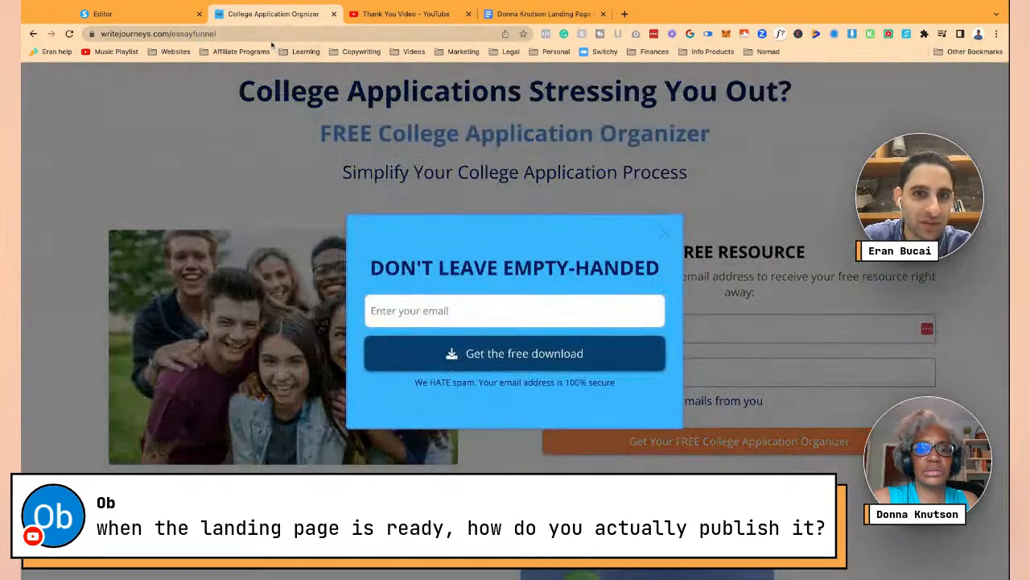
left_click(268, 34)
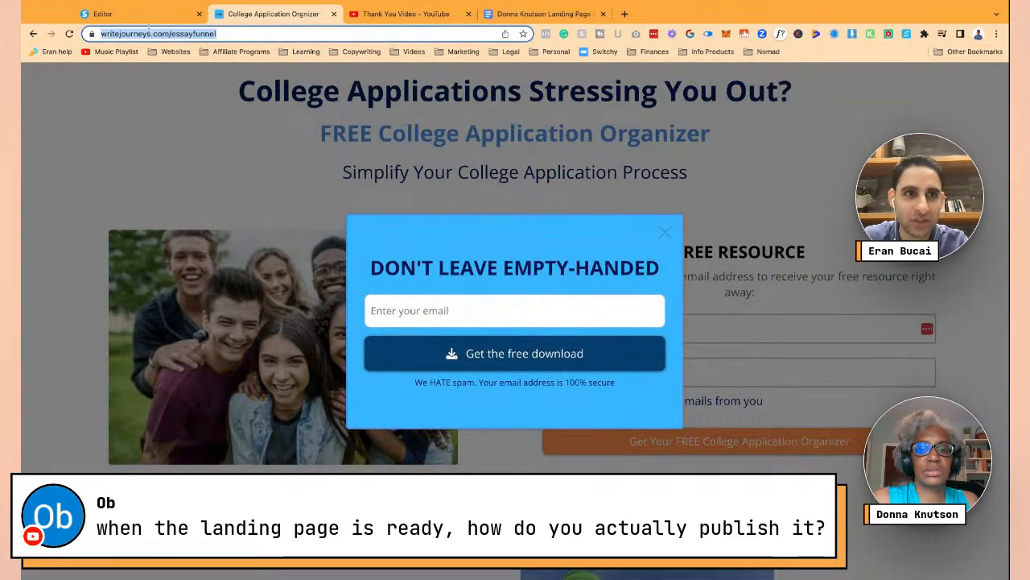
left_click(137, 14)
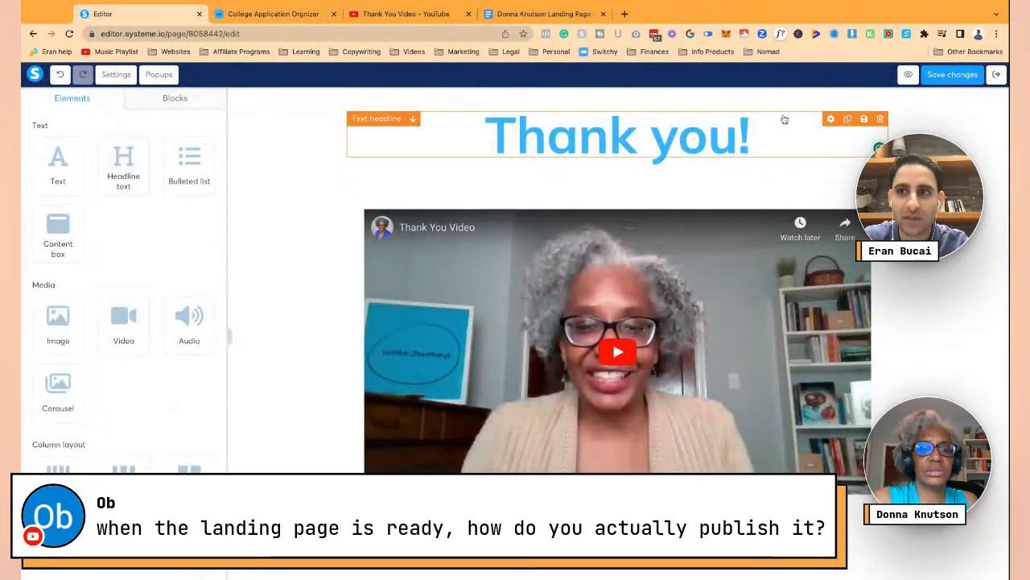
left_click(325, 13)
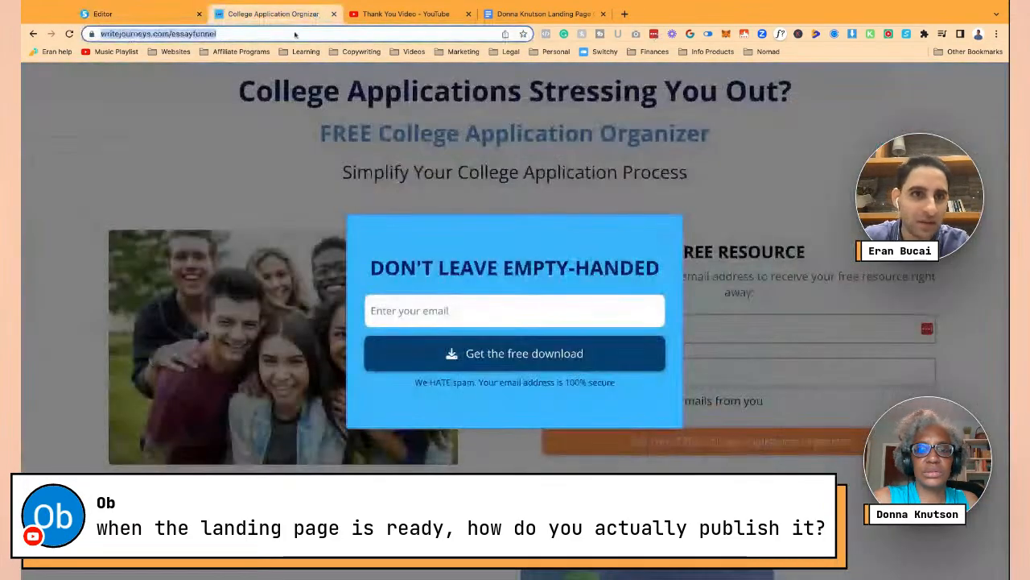
left_click(184, 34)
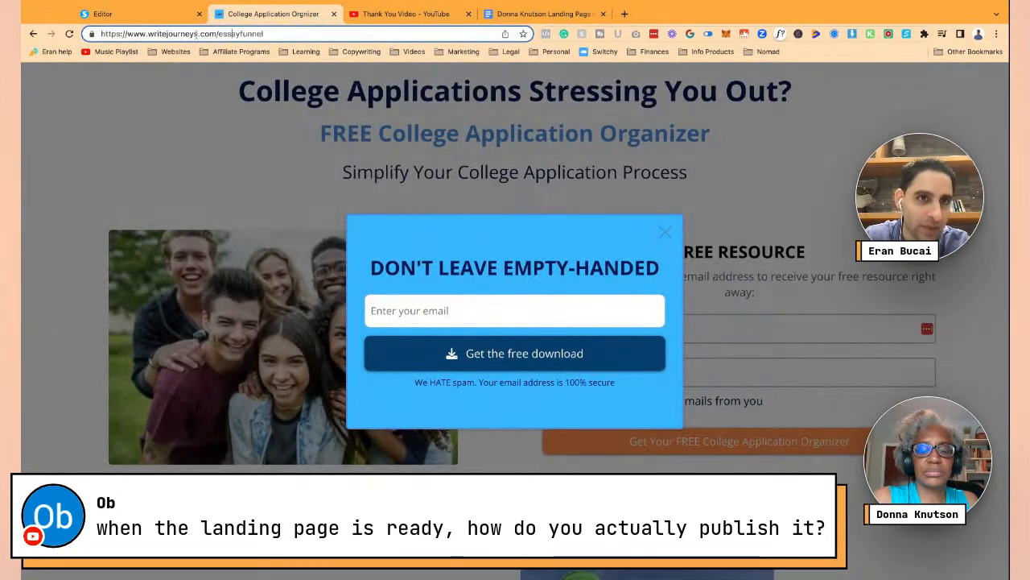
left_click(132, 14)
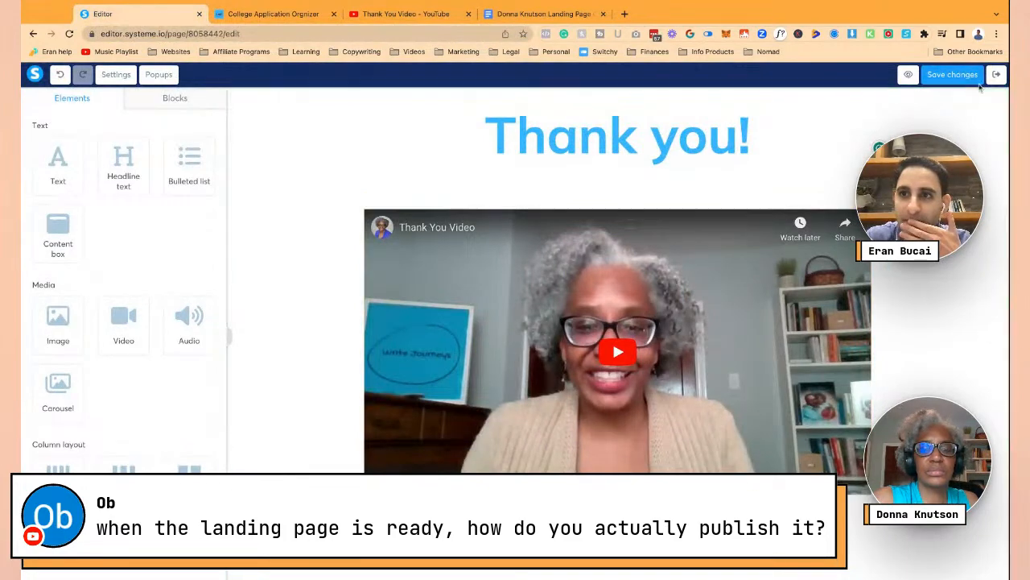
- Leave the page editor and rename the thank-you step to 'Thanks'
scroll(351, 194, "down", 5)
scroll(728, 350, "up", 5)
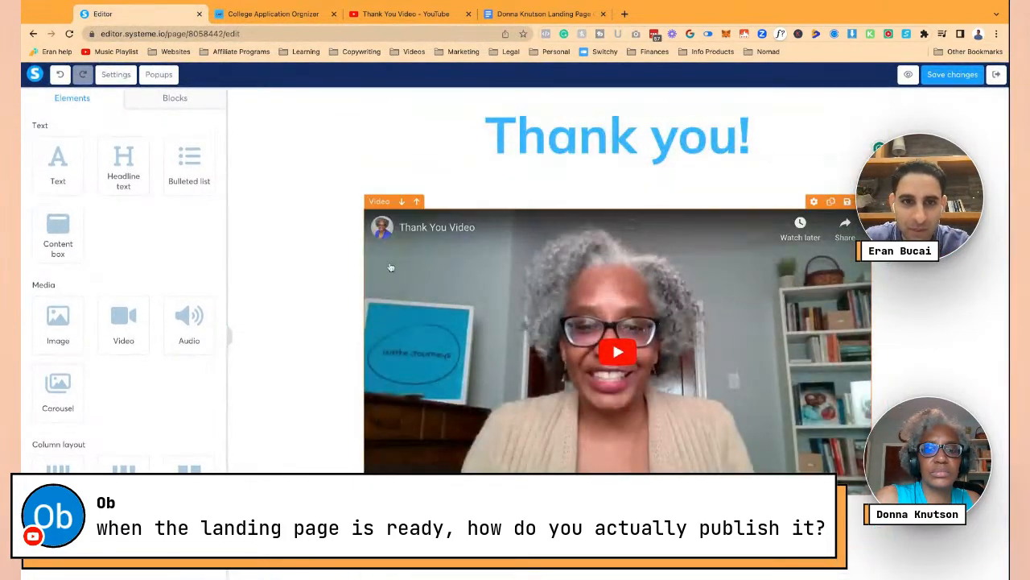
scroll(290, 249, "down", 1)
scroll(425, 301, "down", 4)
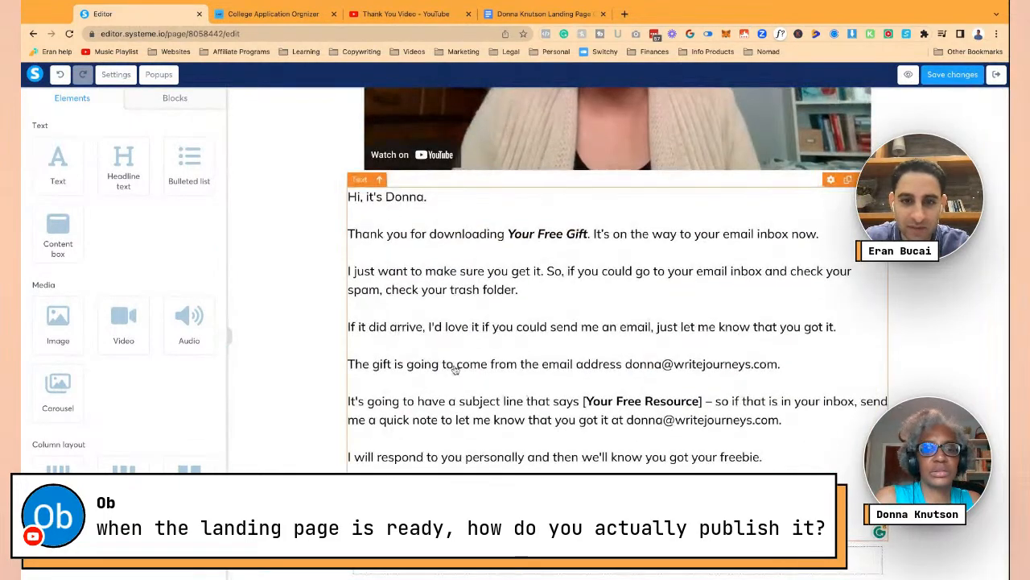
scroll(453, 364, "up", 5)
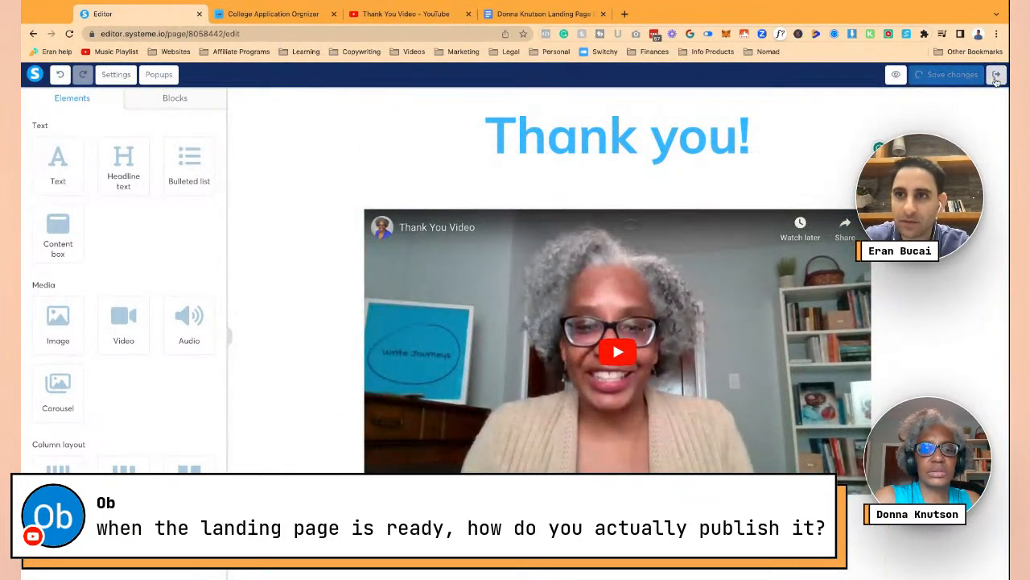
left_click(997, 75)
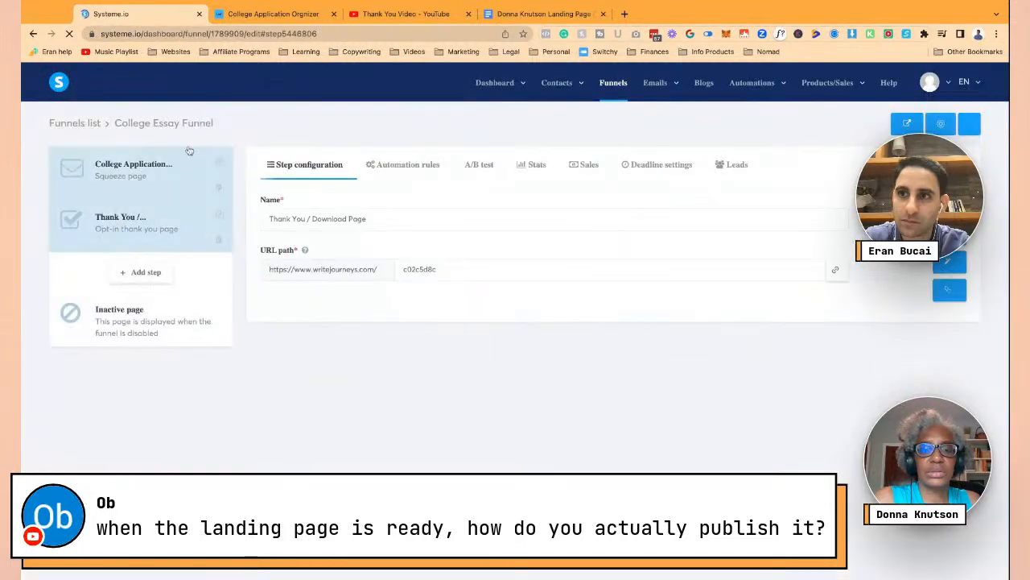
left_click(422, 222)
key("ctrl+a")
type("T")
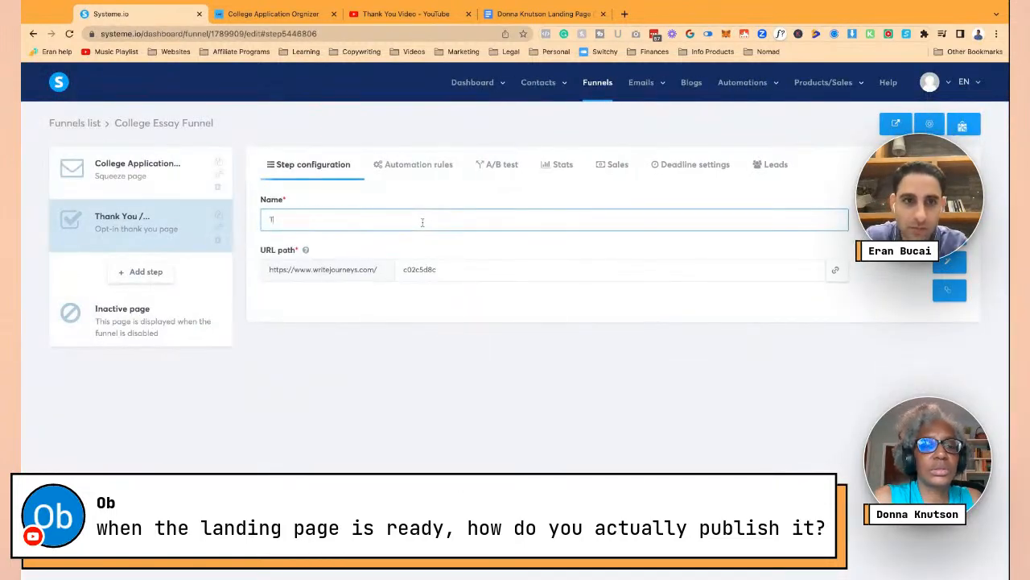
left_click(423, 231)
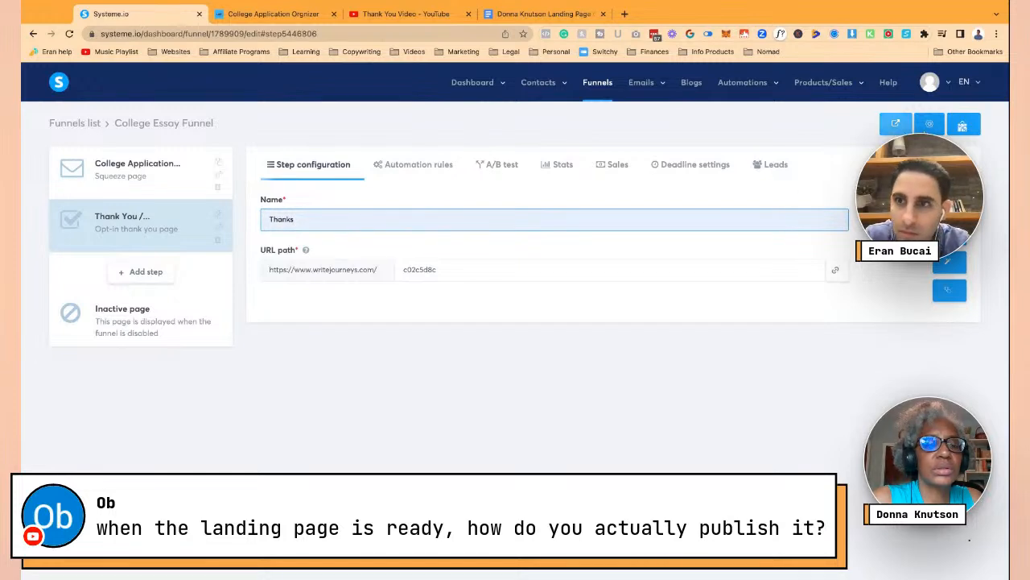
key("Return")
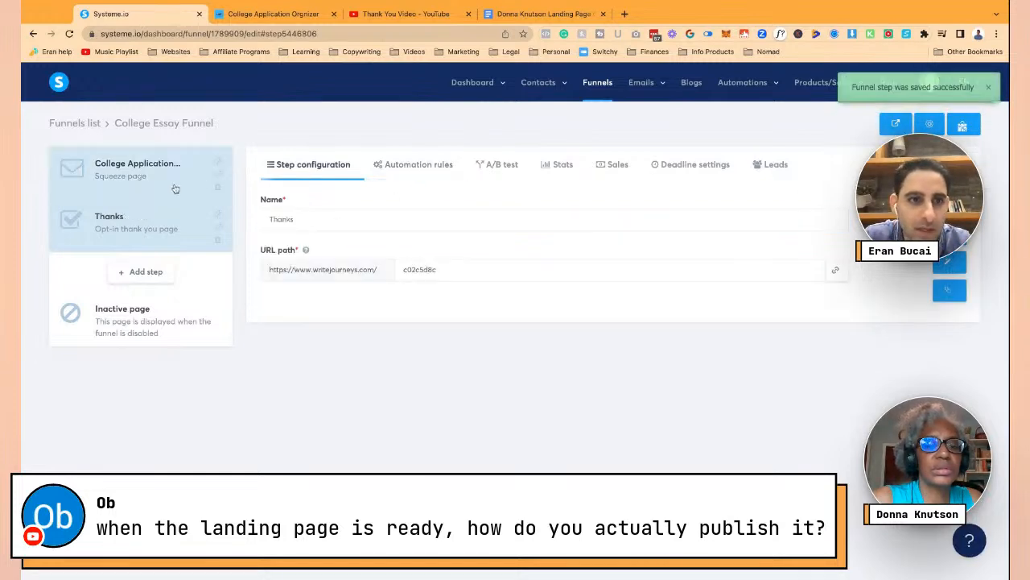
left_click(189, 181)
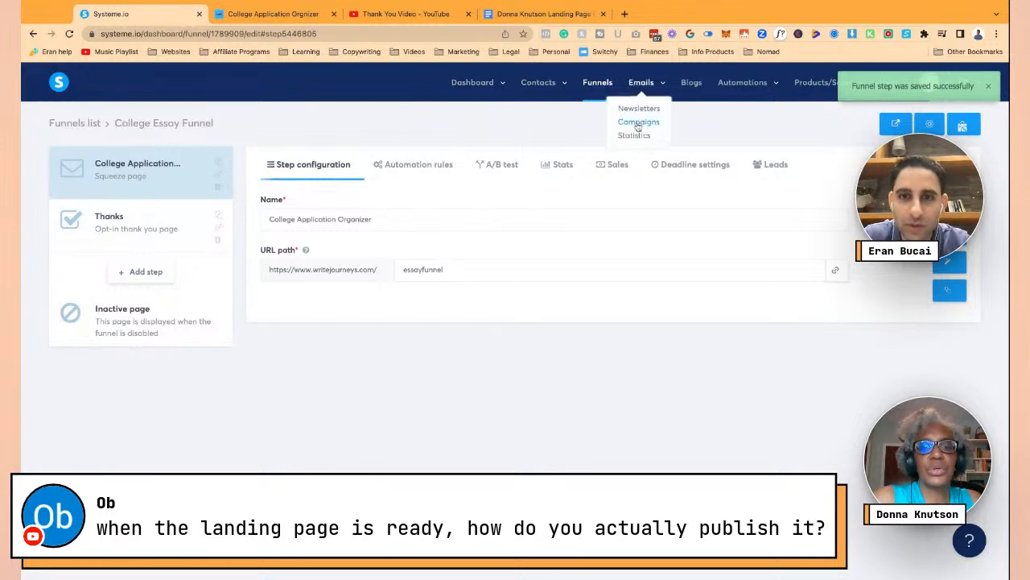
- Add a new email to the 'College Essay Funnel - email sequence' campaign, then switch to the brief document
left_click(637, 122)
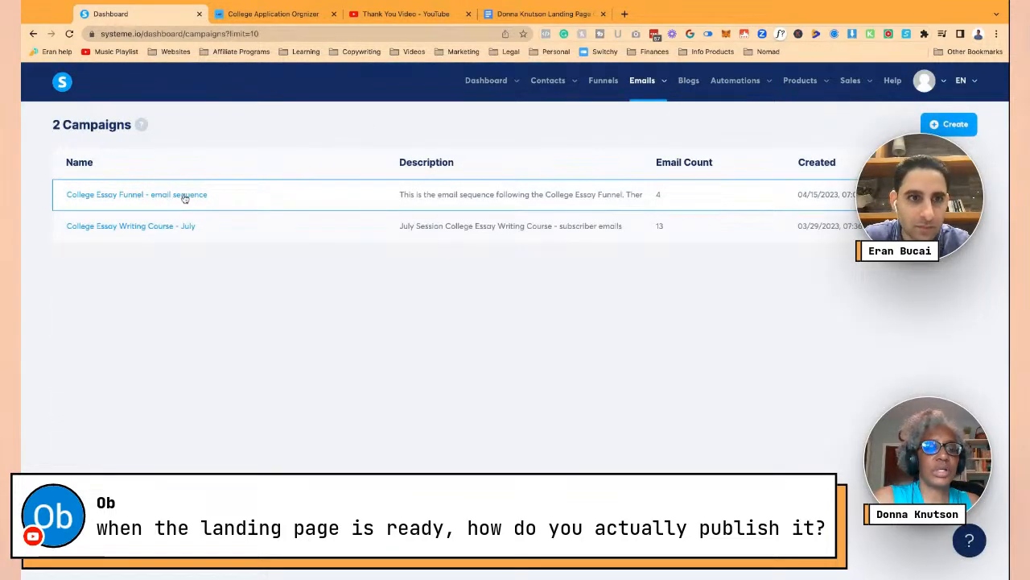
left_click(161, 199)
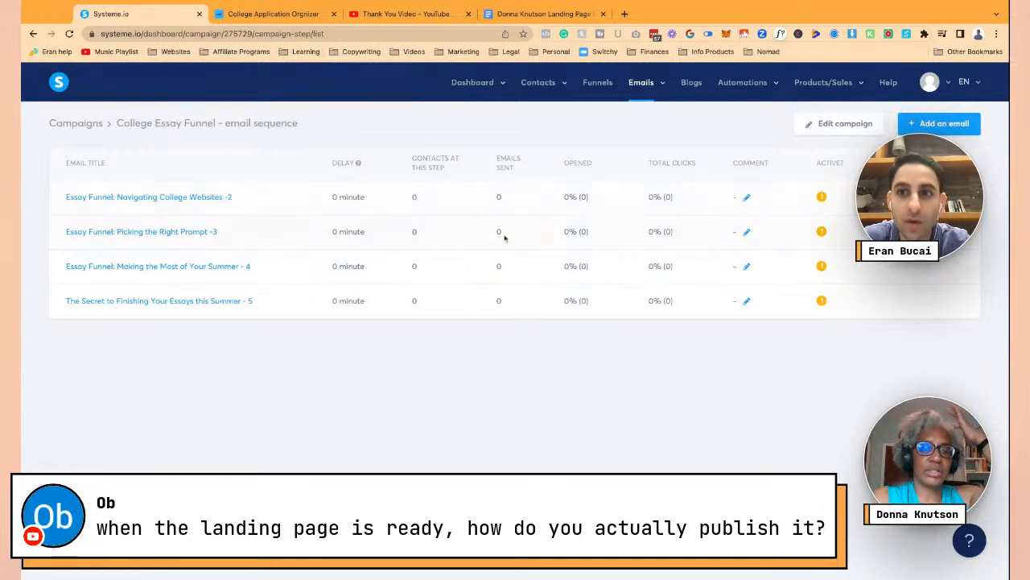
left_click(934, 125)
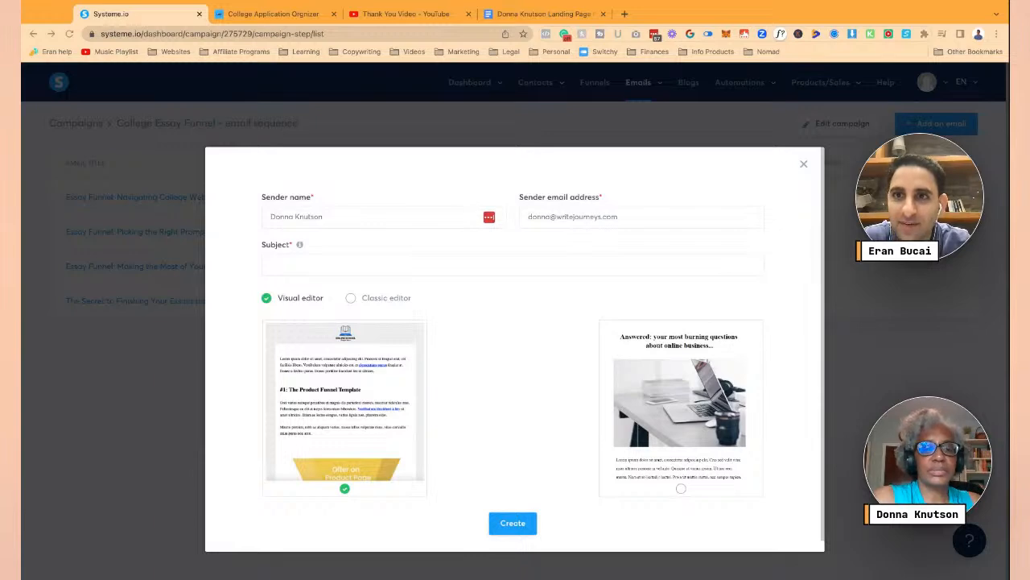
left_click(384, 217)
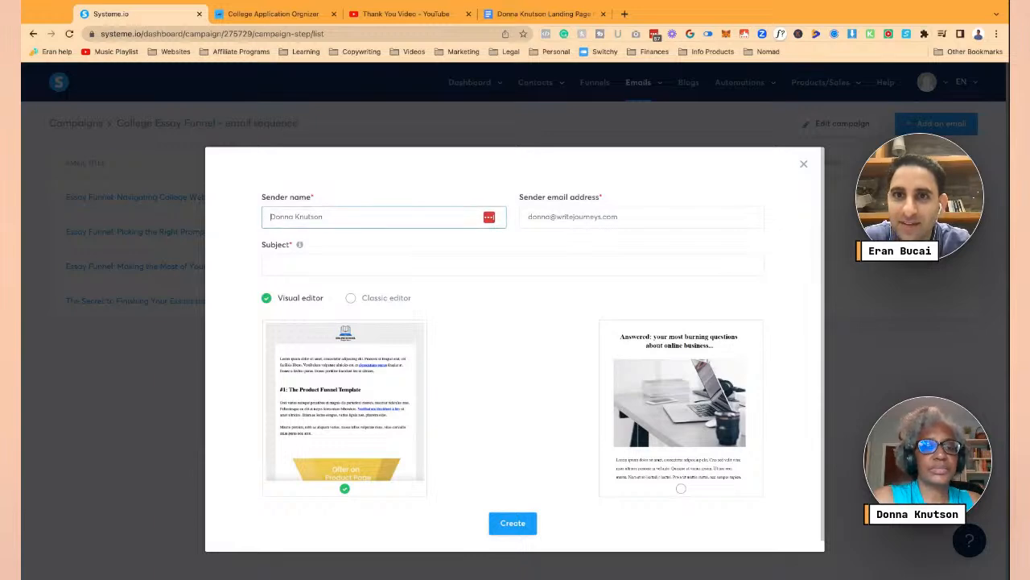
left_click(550, 14)
scroll(403, 362, "down", 10)
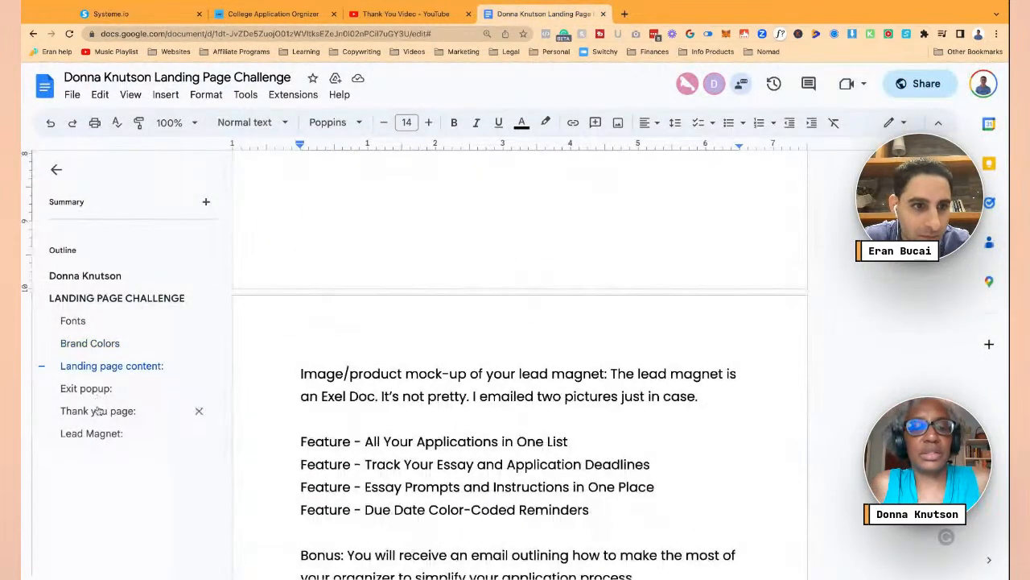
- Copy 'Essay Funnel: Thank You & Instructions' from the document into the new email's Subject field
left_click(91, 433)
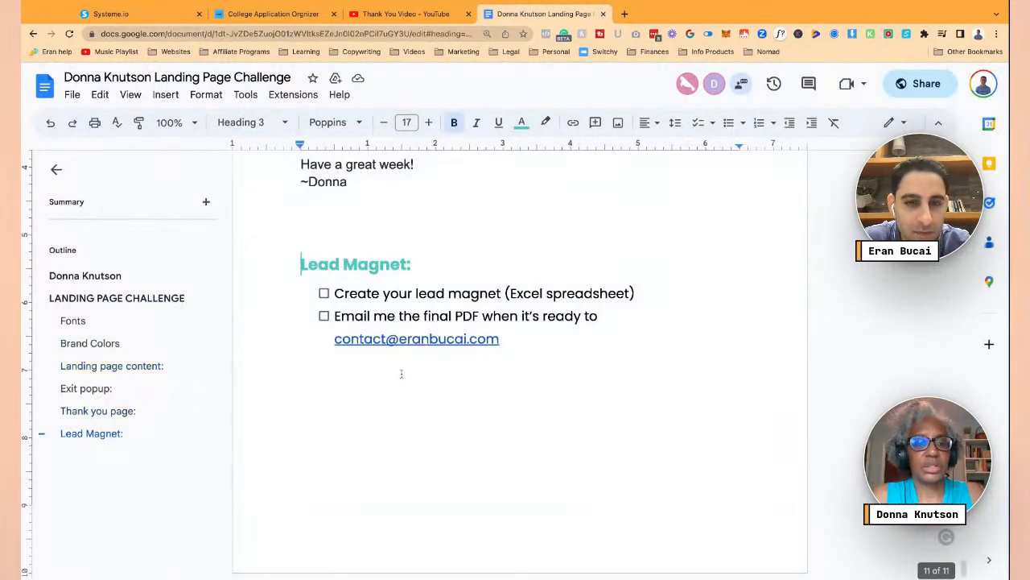
scroll(401, 374, "up", 10)
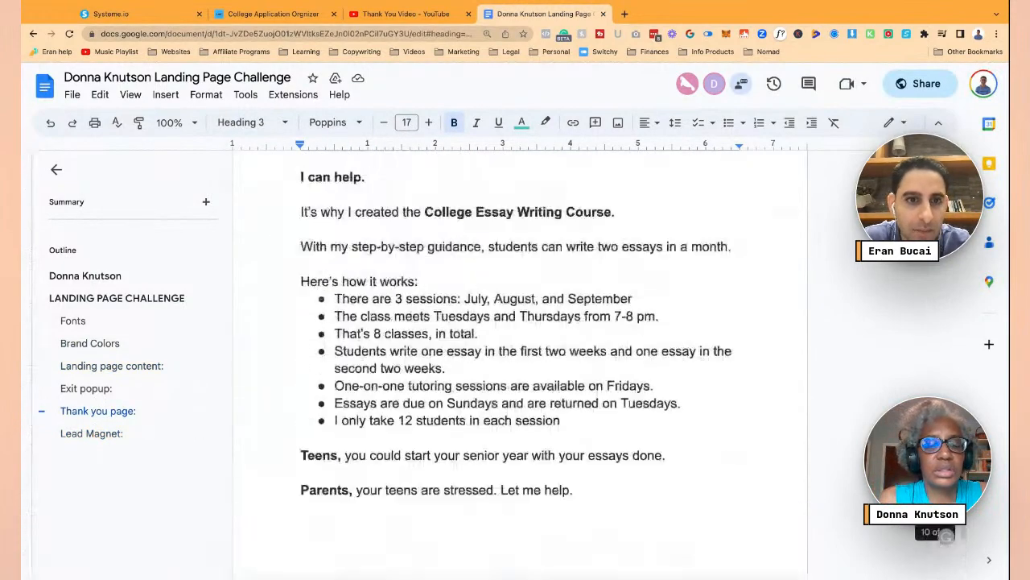
scroll(520, 362, "up", 15)
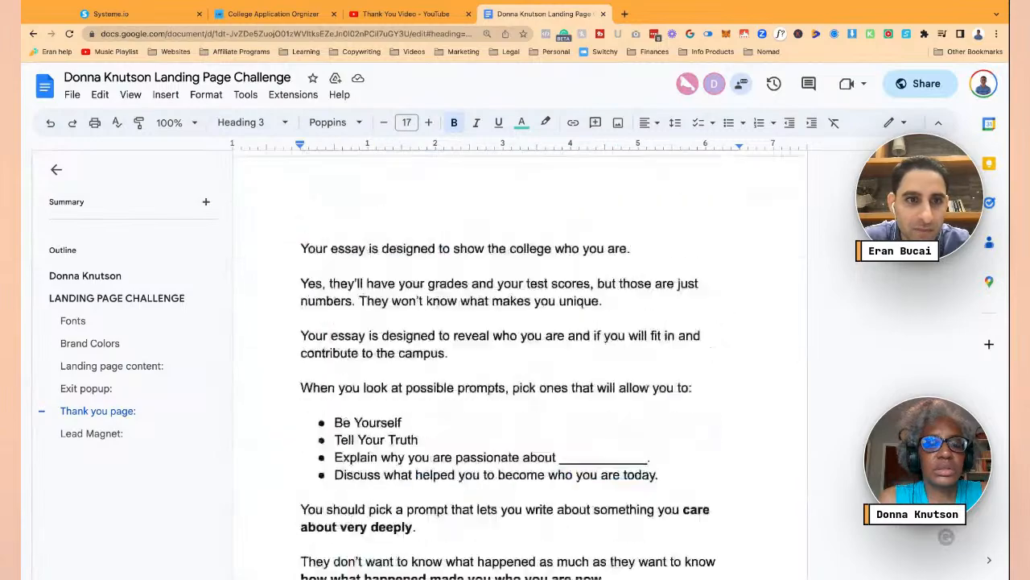
scroll(520, 338, "up", 15)
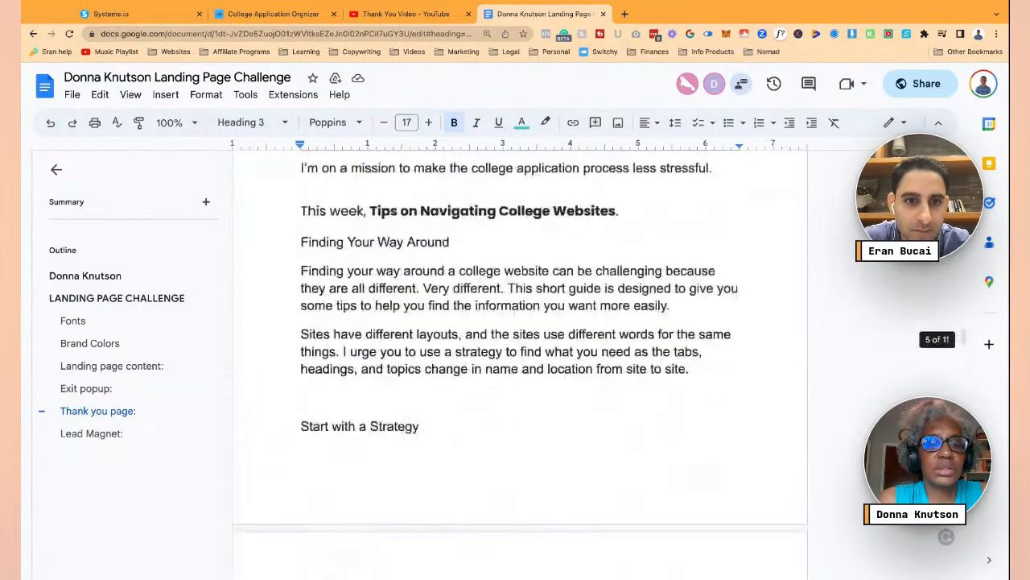
scroll(405, 388, "up", 20)
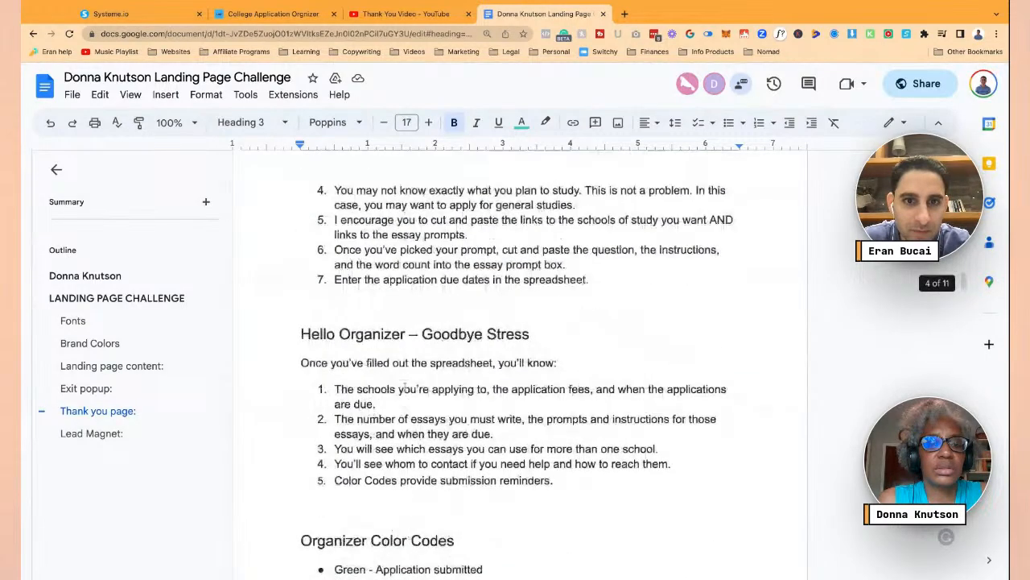
scroll(405, 387, "up", 8)
scroll(405, 386, "up", 10)
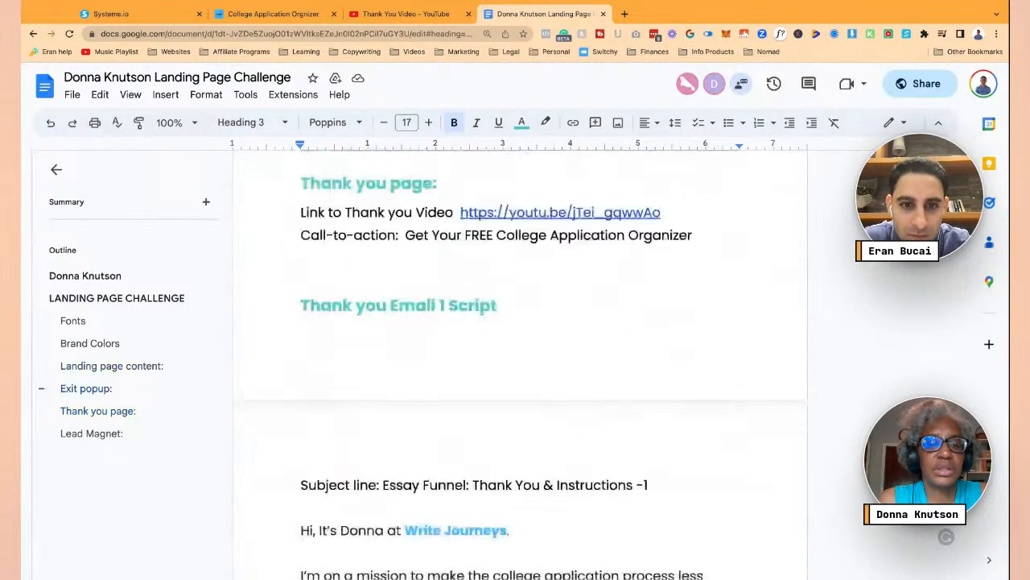
scroll(384, 327, "down", 4)
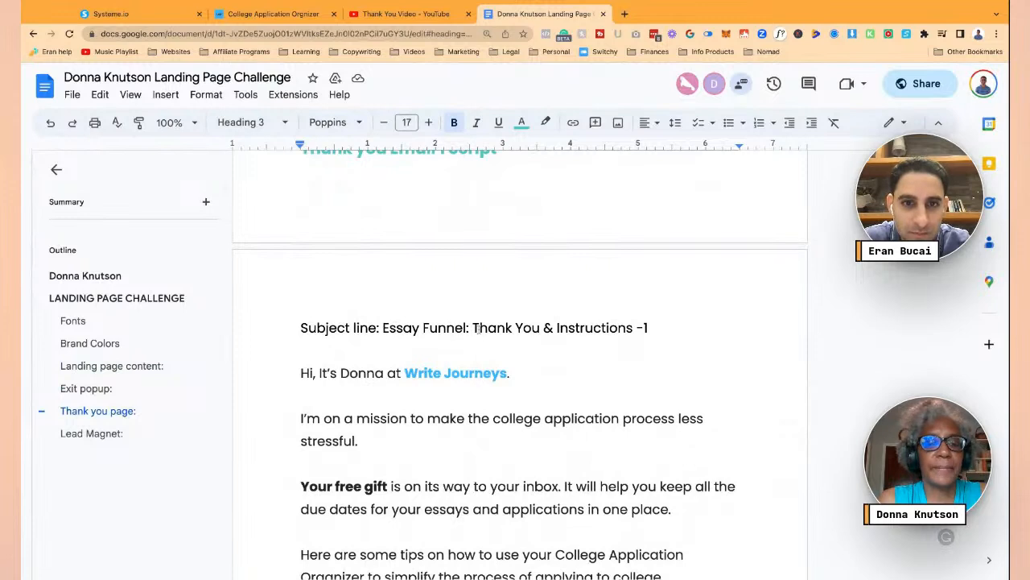
left_click_drag(382, 328, 634, 328)
key("ctrl+c")
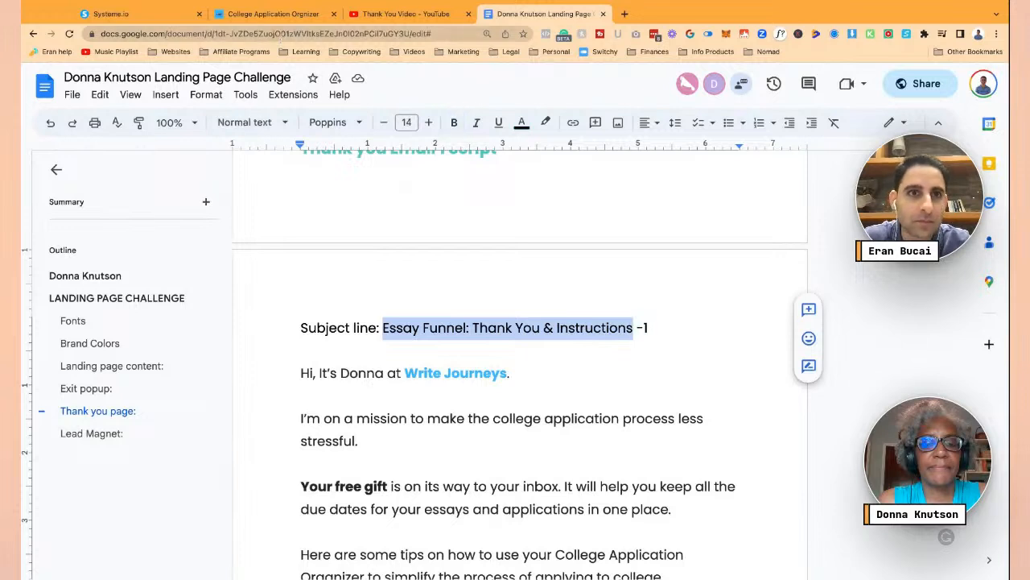
left_click(148, 16)
left_click(354, 266)
key("ctrl+v")
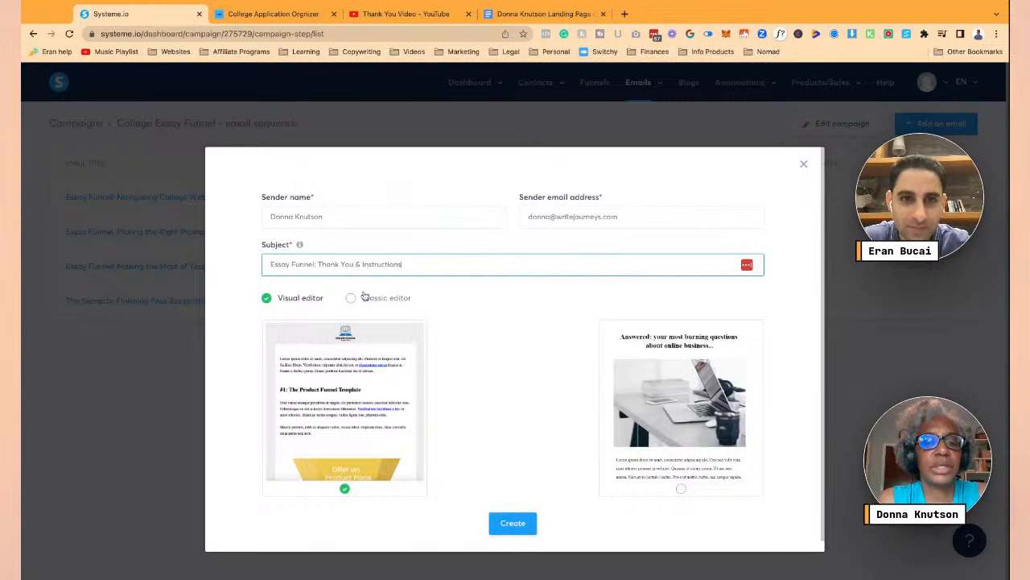
- Create the 'Essay Funnel: Thank You & Instructions' email with the classic editor, then return to Google Docs
left_click(372, 301)
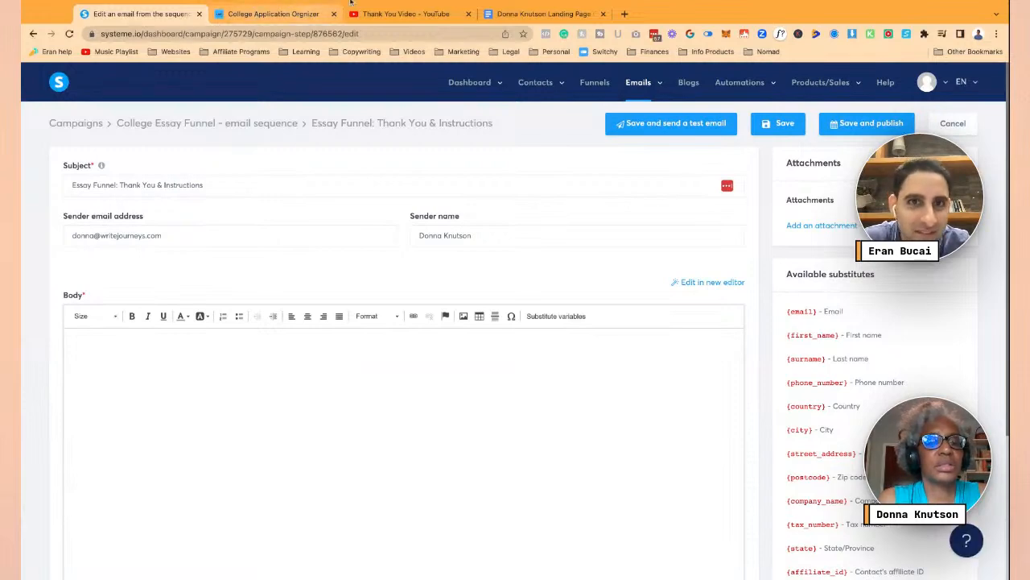
left_click(533, 14)
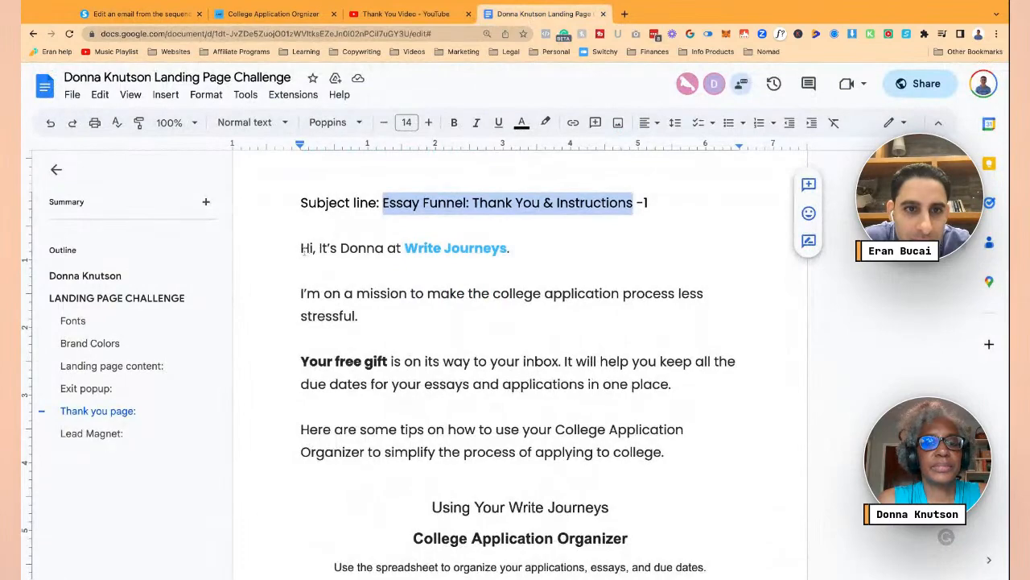
- Select and copy the thank-you email body from 'Hi, It's Donna' through the '~Donna' sign-off
left_click_drag(302, 250, 676, 385)
scroll(441, 389, "down", 2)
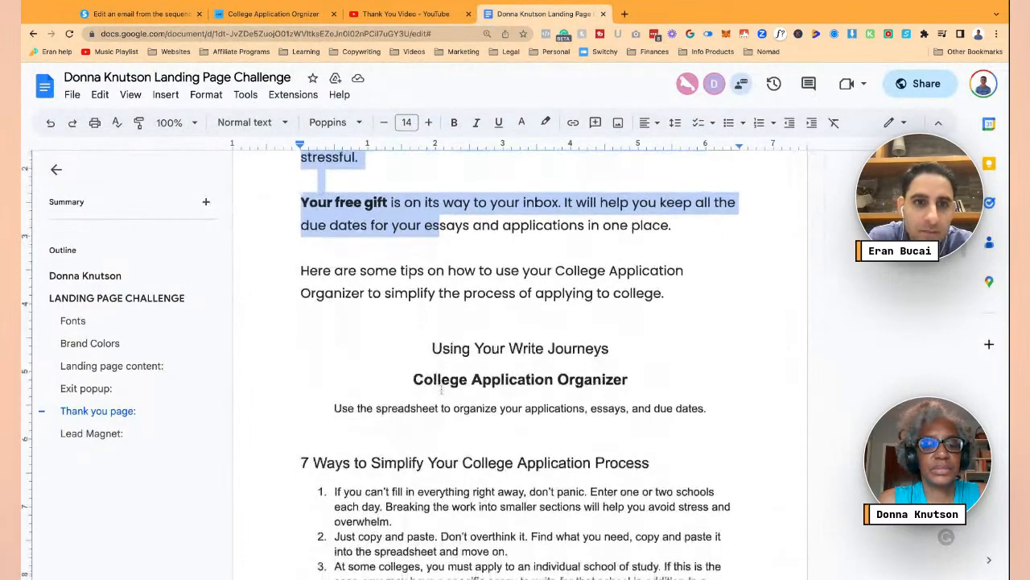
left_click_drag(441, 390, 443, 574)
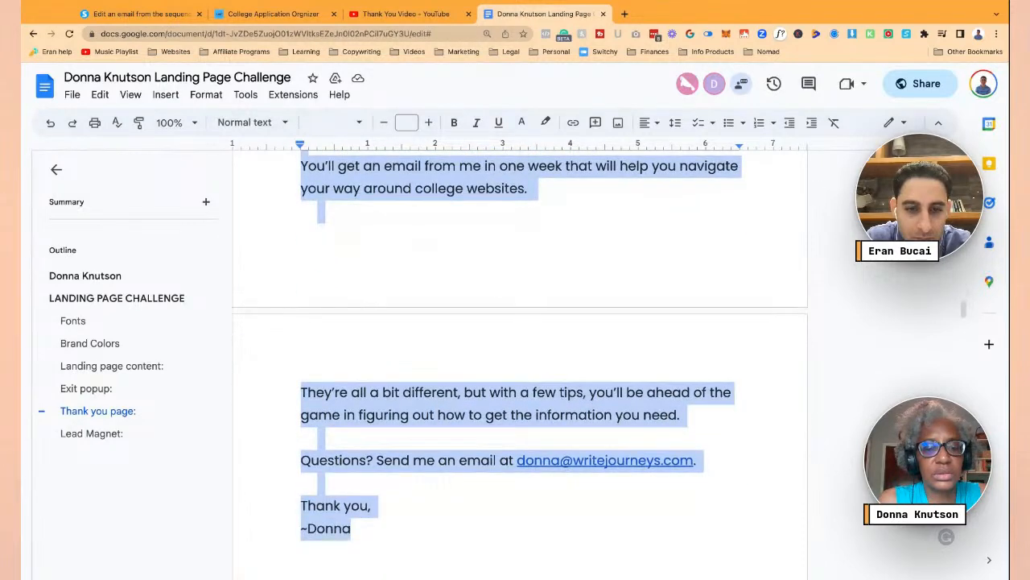
- Paste the copied script into the new email's body and remove bold from all of it
left_click(137, 14)
left_click(382, 361)
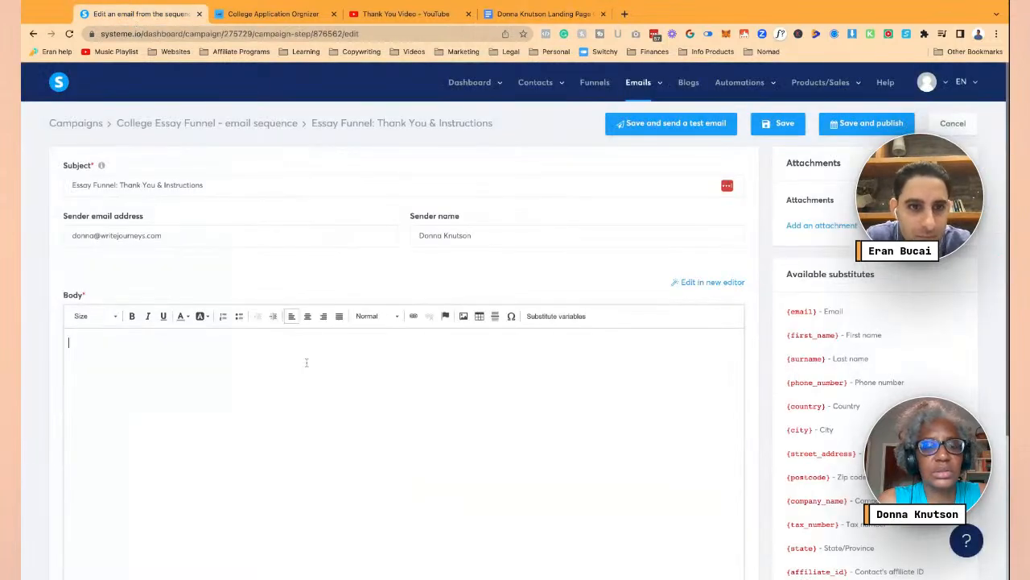
key("ctrl+v")
key("ctrl+a")
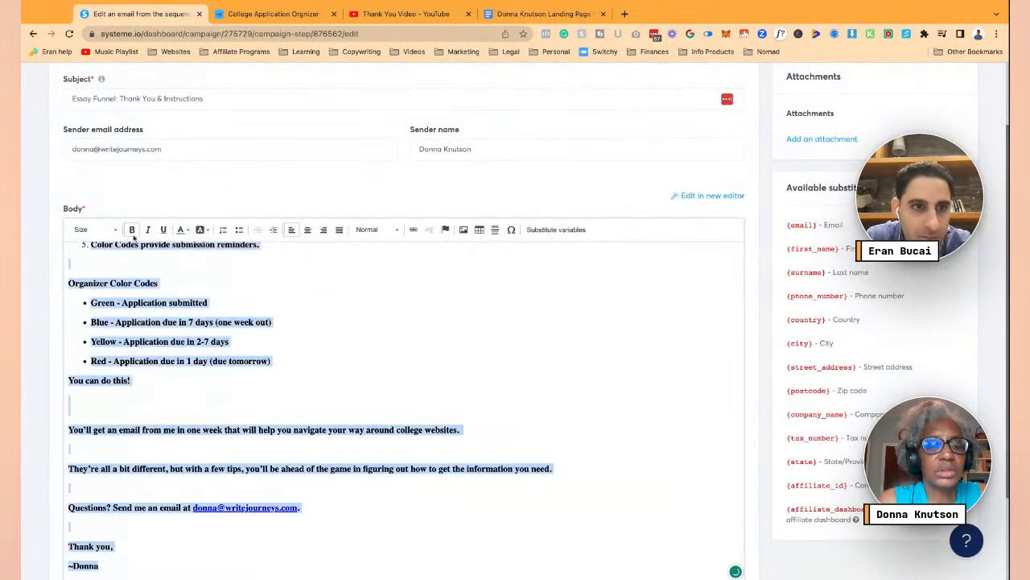
left_click(132, 230)
left_click(164, 317)
- Tidy the opening paragraphs' blank lines, keeping one blank line before 'Using Your Write Journeys'
scroll(164, 317, "up", 10)
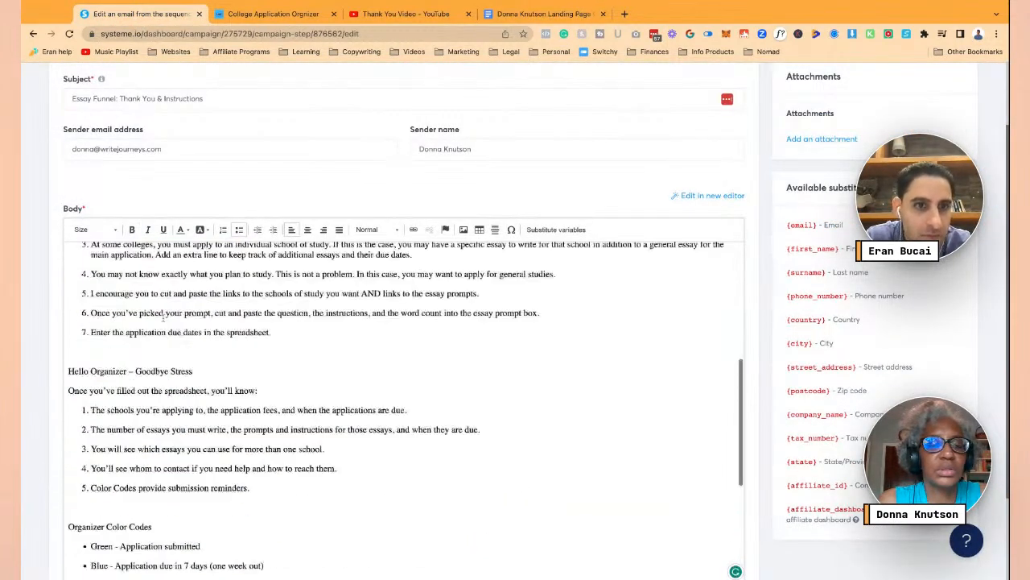
scroll(164, 317, "up", 1)
left_click(148, 275)
key("Delete")
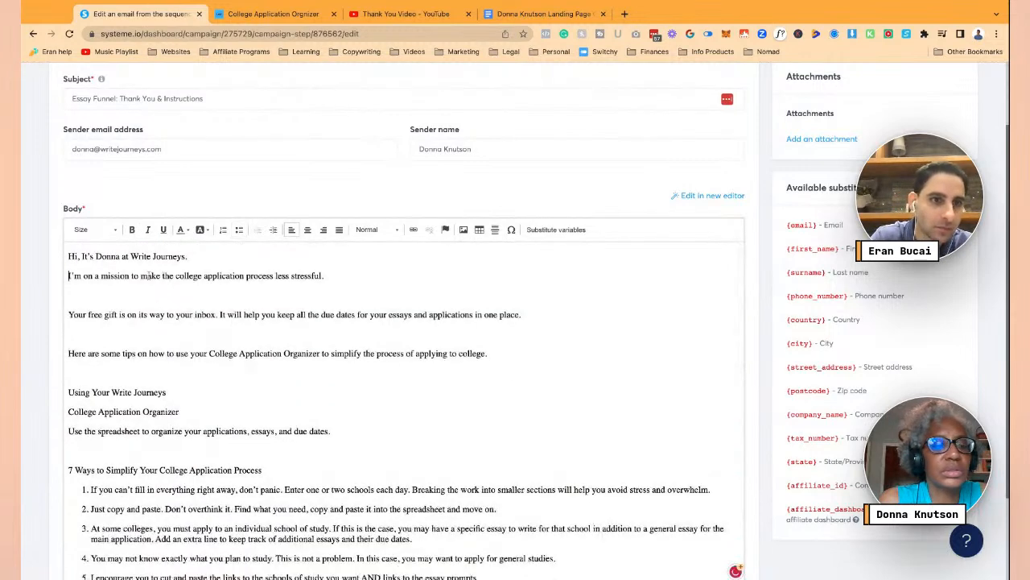
key("End")
key("Delete")
key("Delete")
key("Return")
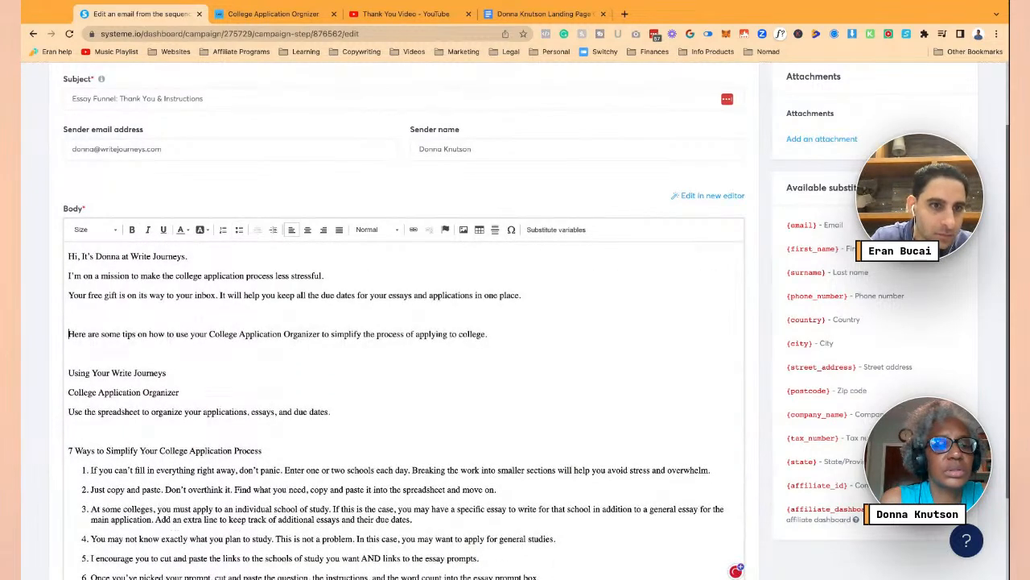
key("End")
key("Delete")
key("Delete")
key("Return")
key("Down")
key("BackSpace")
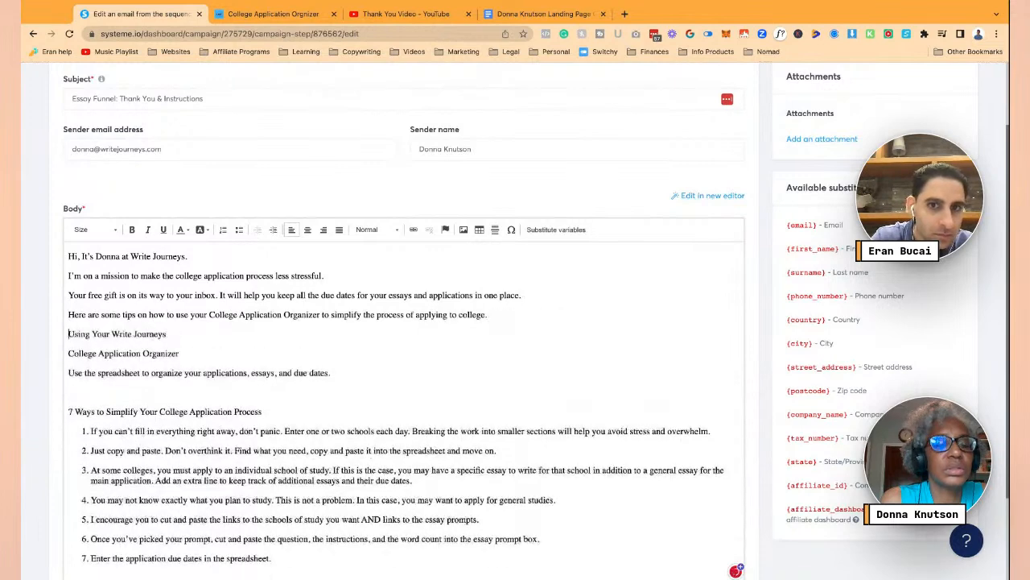
left_click(92, 392)
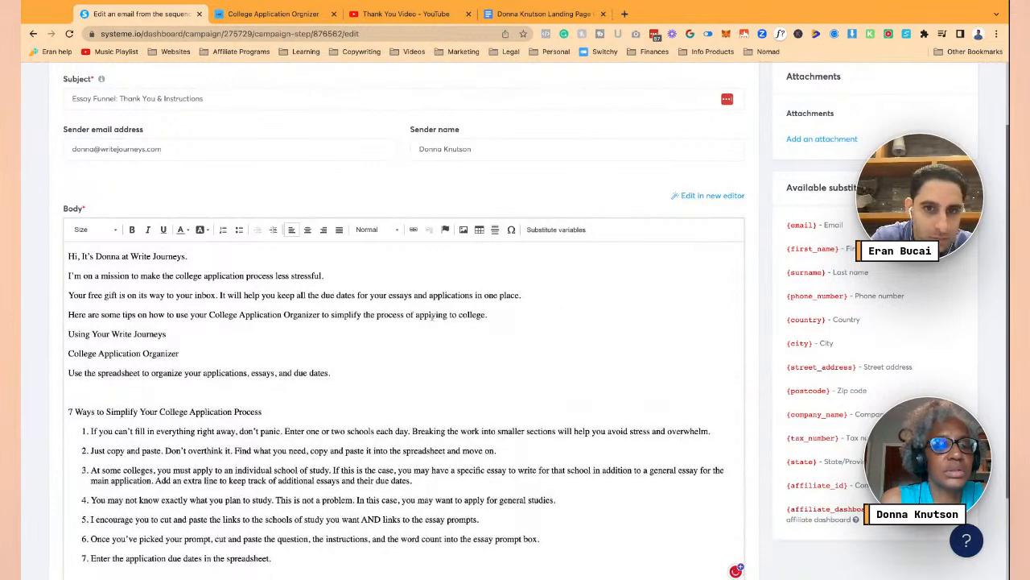
left_click(487, 313)
key("Return")
- Delete the blank line after 'You can do this!' and save the thank-you email
scroll(489, 319, "down", 2)
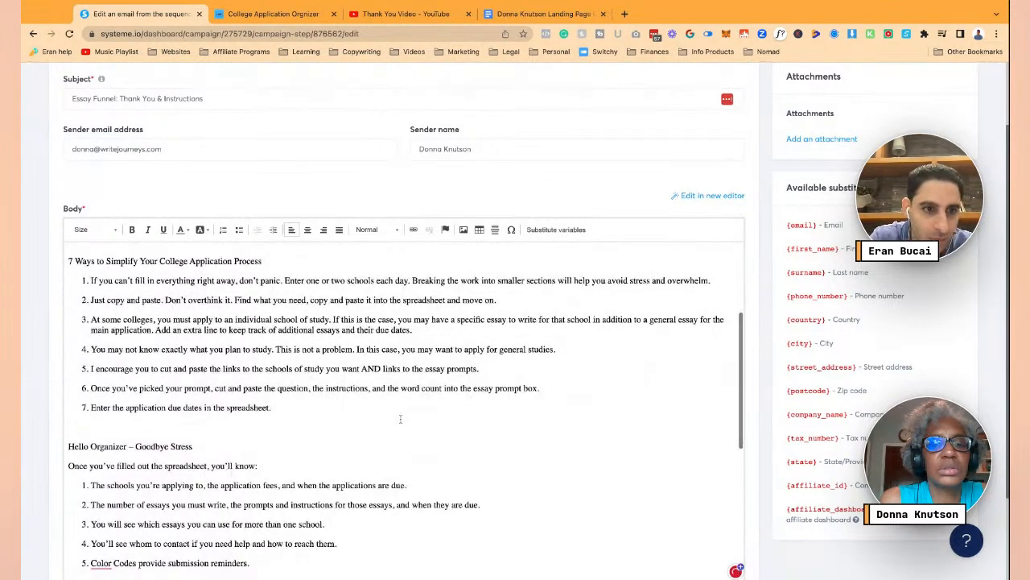
scroll(402, 386, "down", 4)
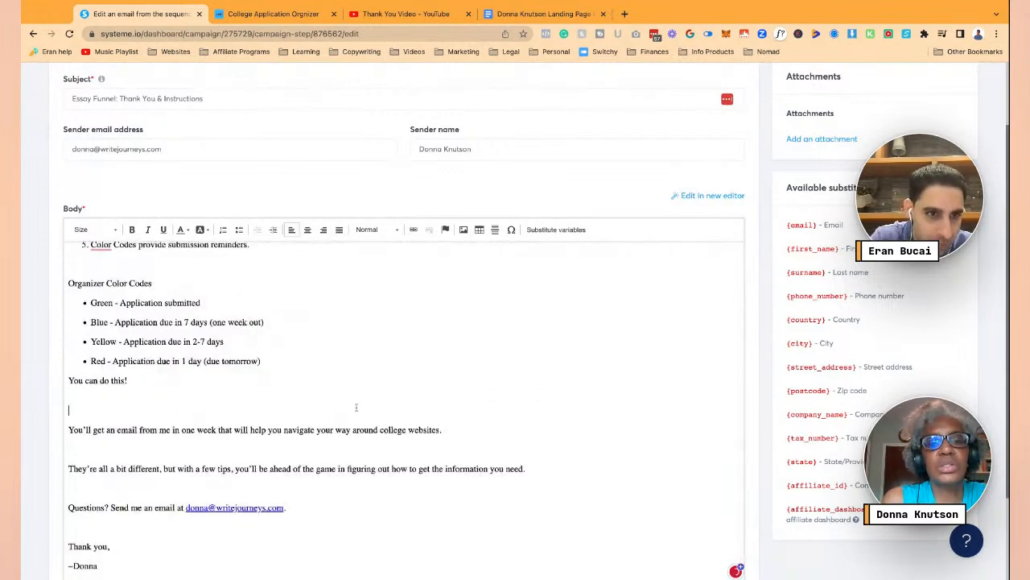
key("BackSpace")
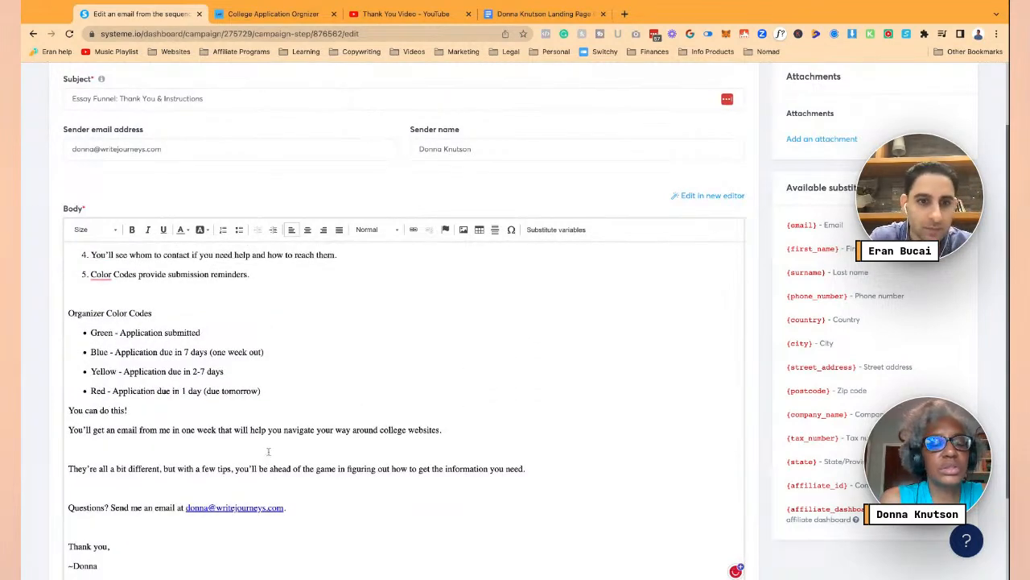
scroll(269, 452, "up", 8)
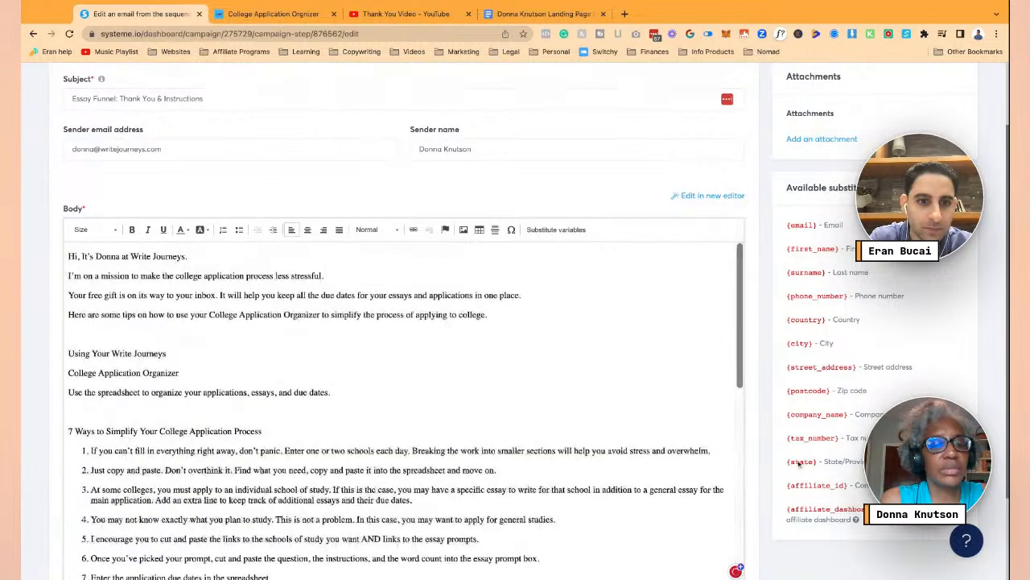
scroll(800, 463, "up", 2)
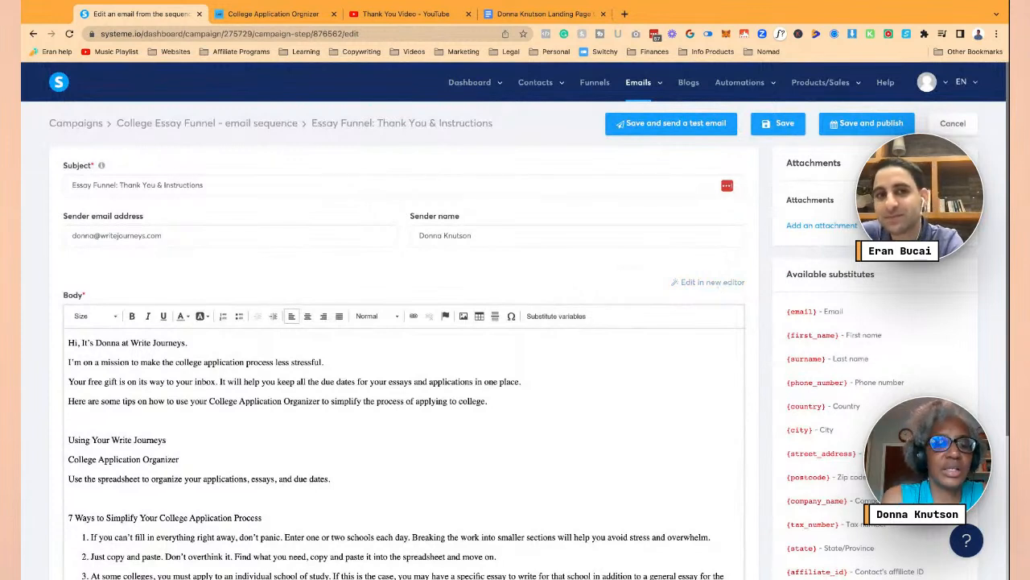
left_click(775, 131)
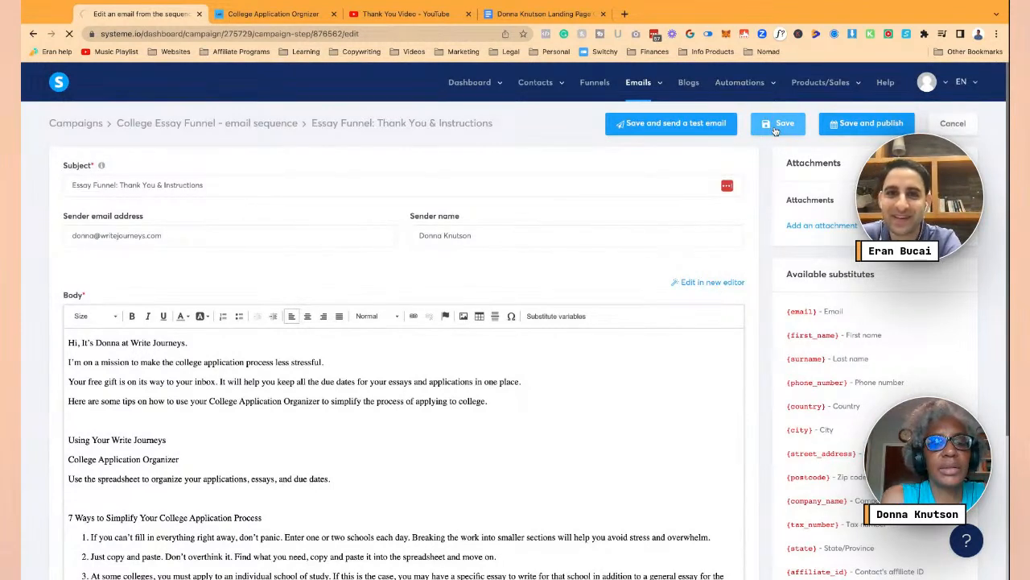
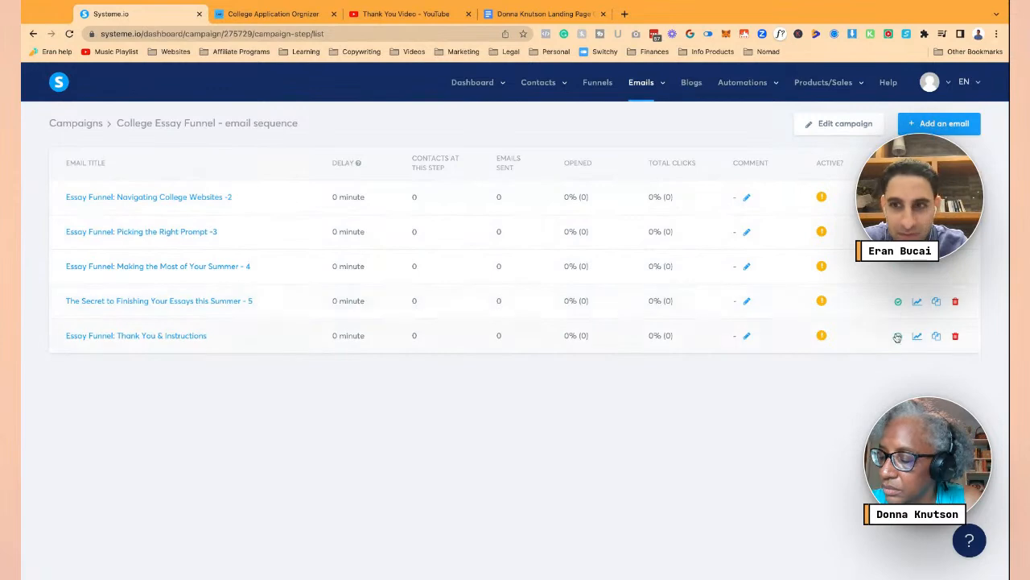
- Bring up the Thank You & Instructions email's publish dialog with a 0-minute send delay
left_click(898, 336)
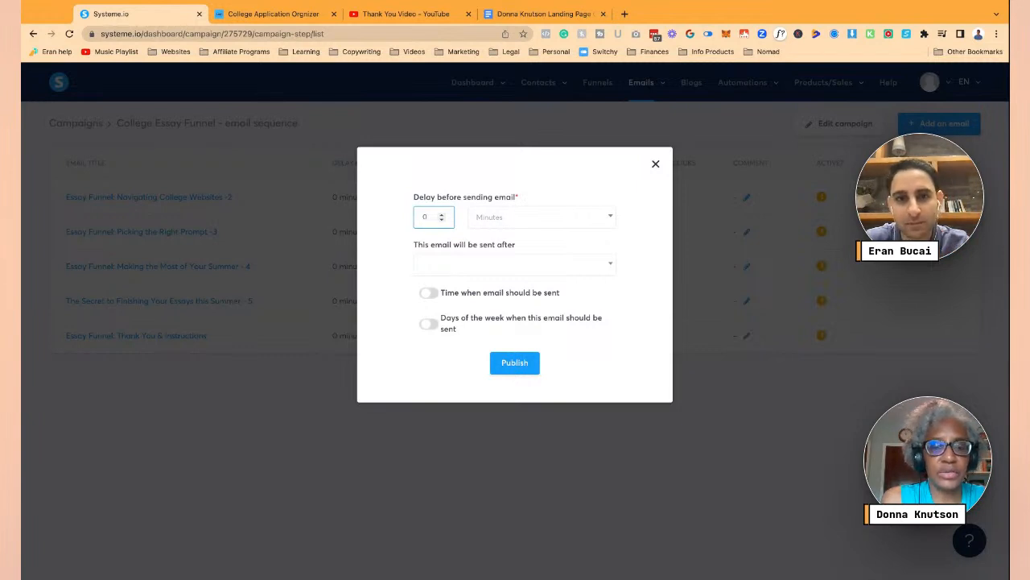
left_click(524, 365)
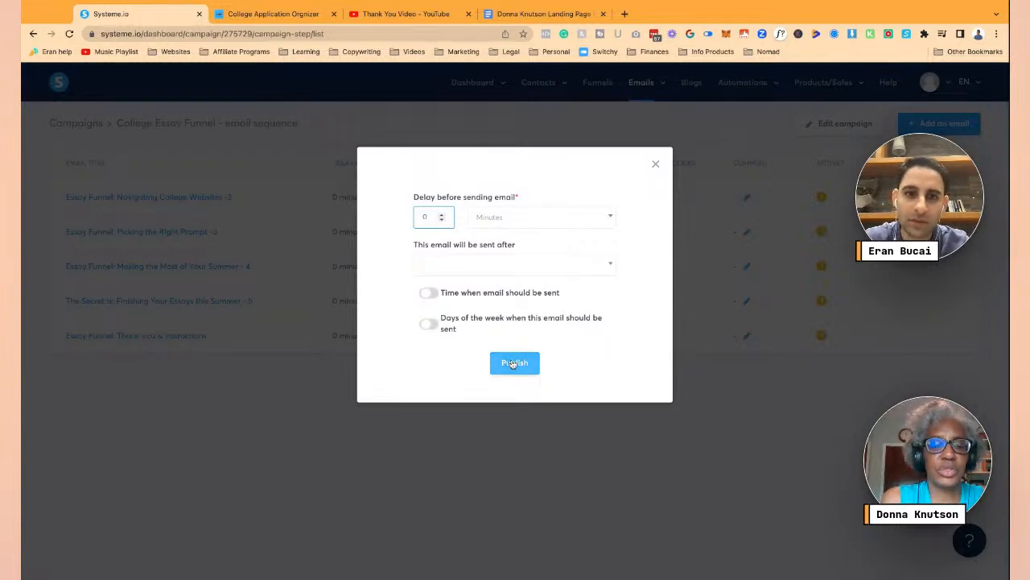
- Reopen the Thank You & Instructions email, review its body, then save to reach the 0-minute publish dialog
left_click(655, 164)
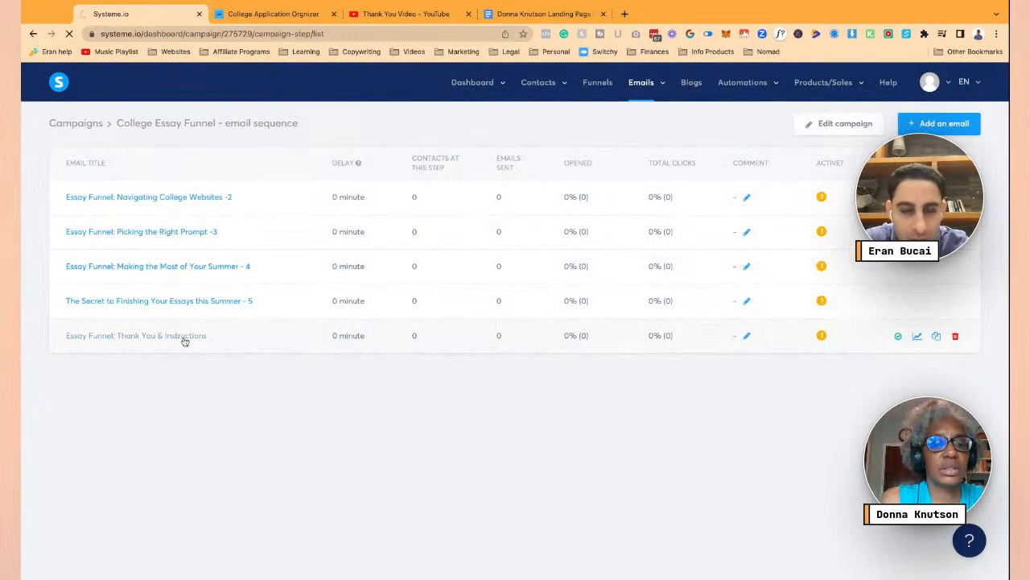
left_click(185, 337)
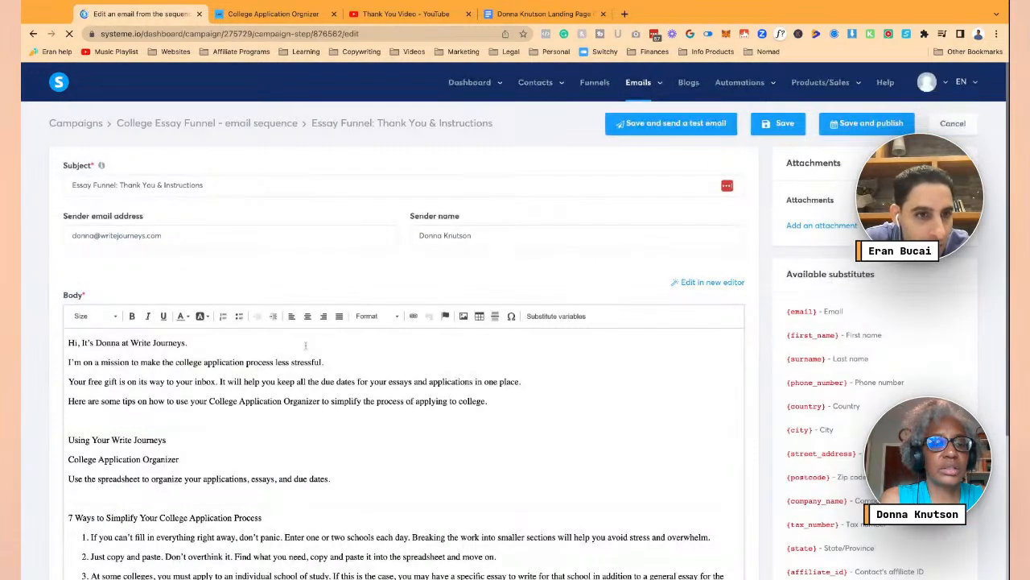
scroll(314, 371, "down", 12)
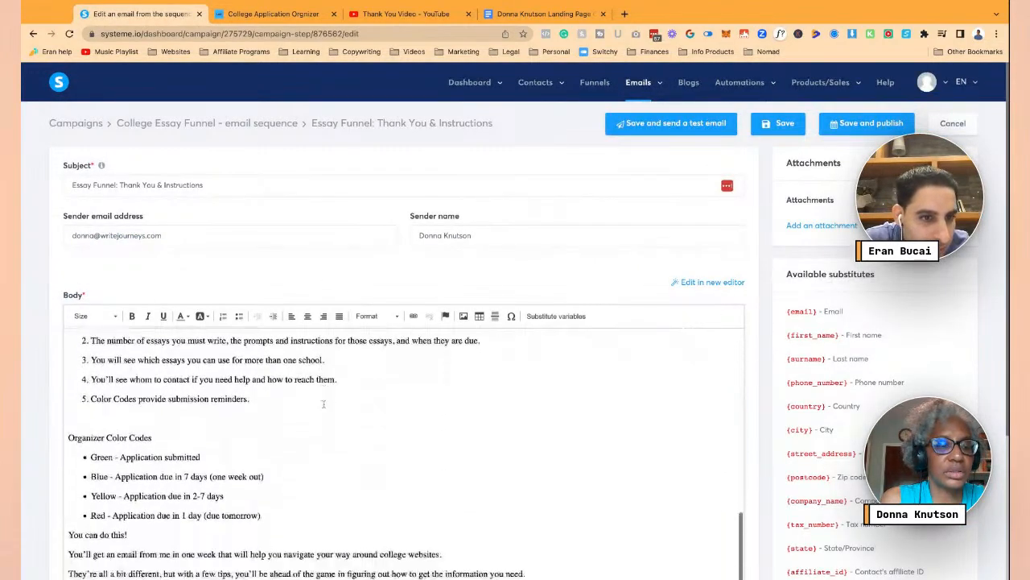
scroll(324, 403, "down", 5)
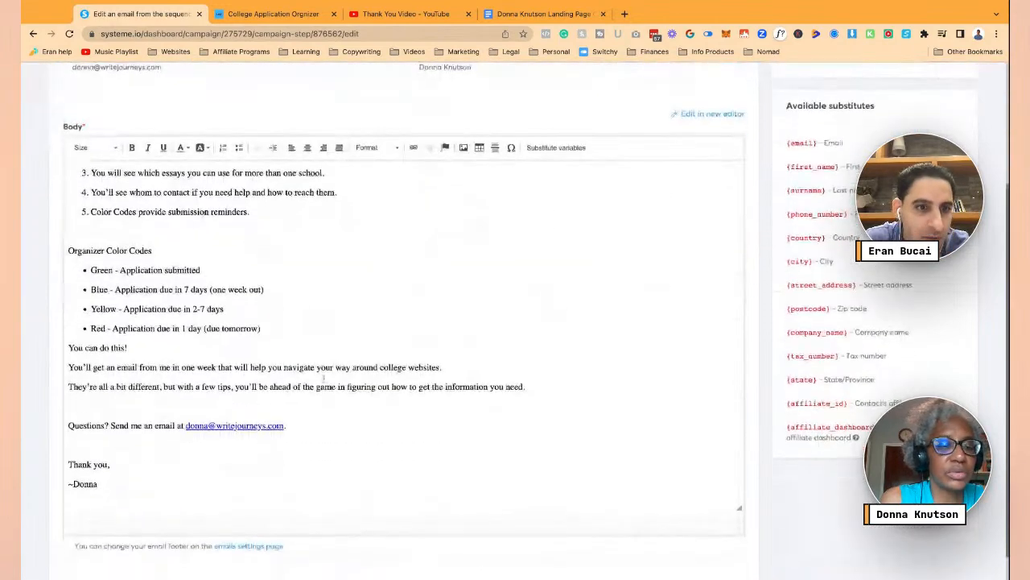
left_click(282, 407)
scroll(477, 342, "up", 2)
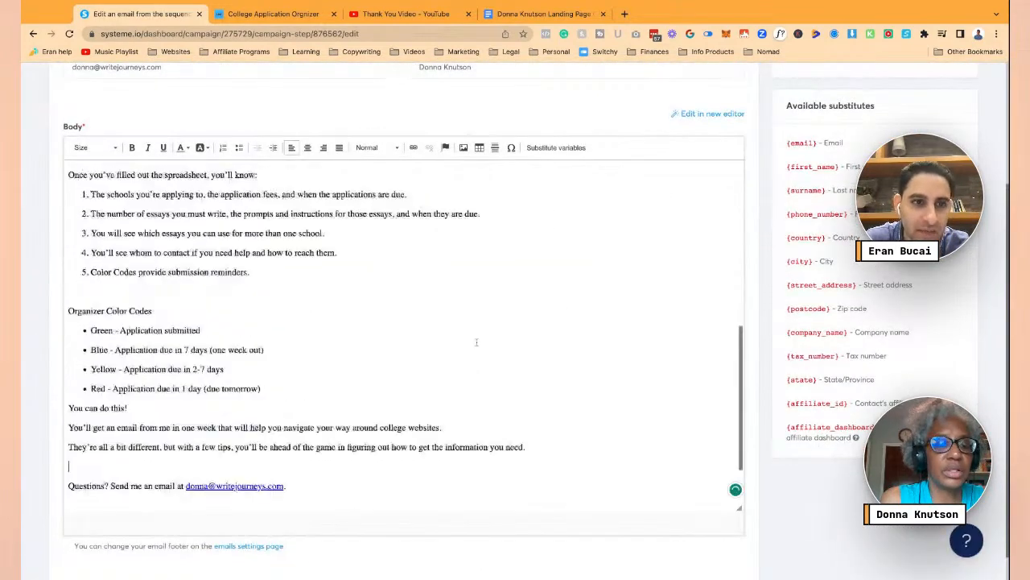
scroll(477, 342, "up", 10)
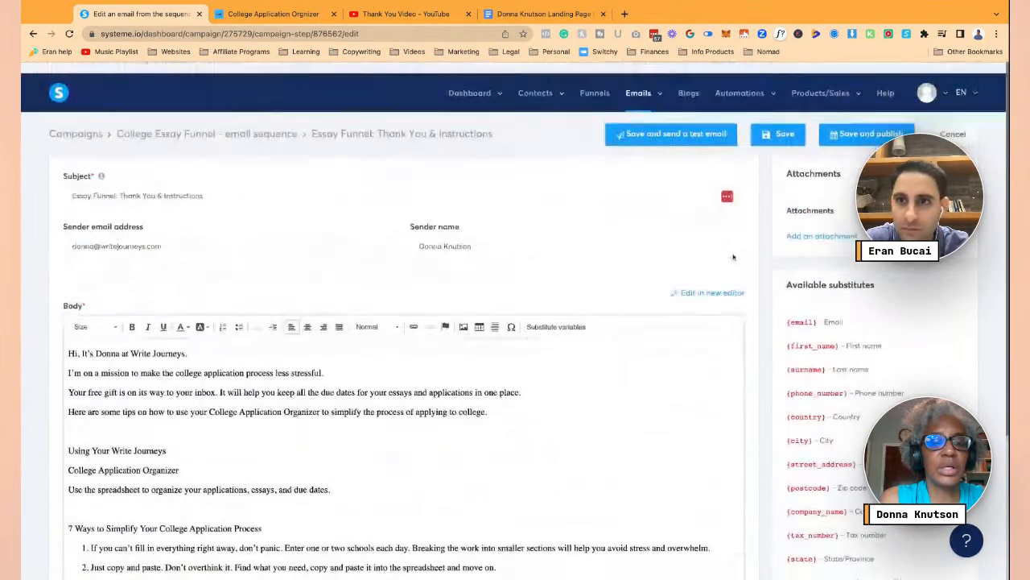
left_click(859, 125)
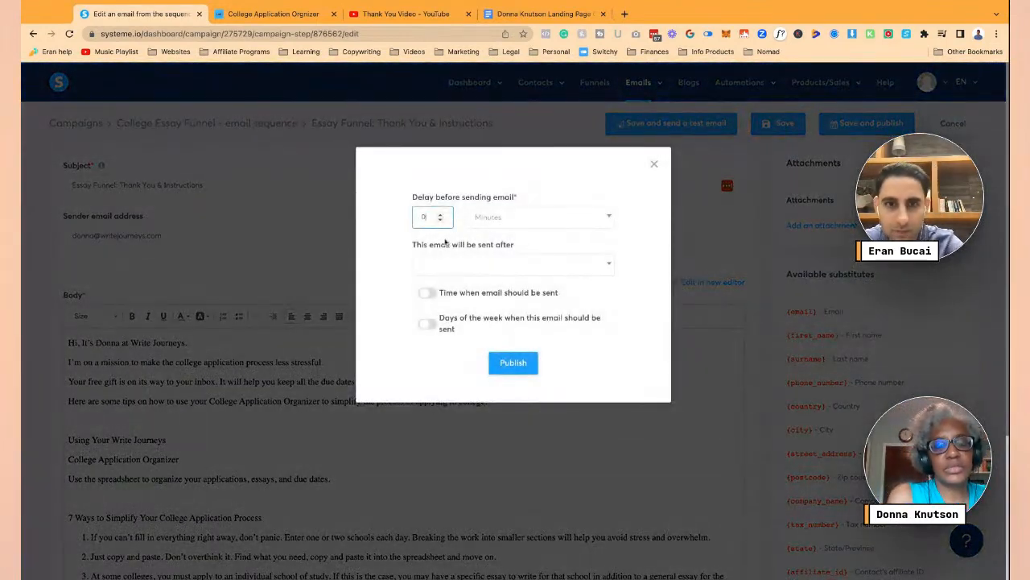
- Publish the Thank You & Instructions email with a 0-minute delay so it shows as active
left_click(519, 369)
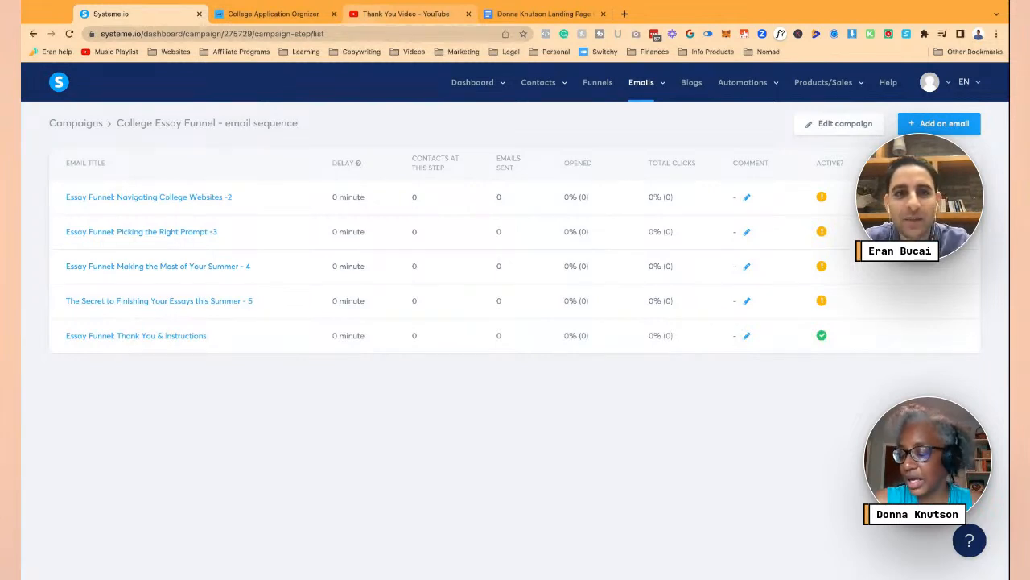
mouse_move(566, 105)
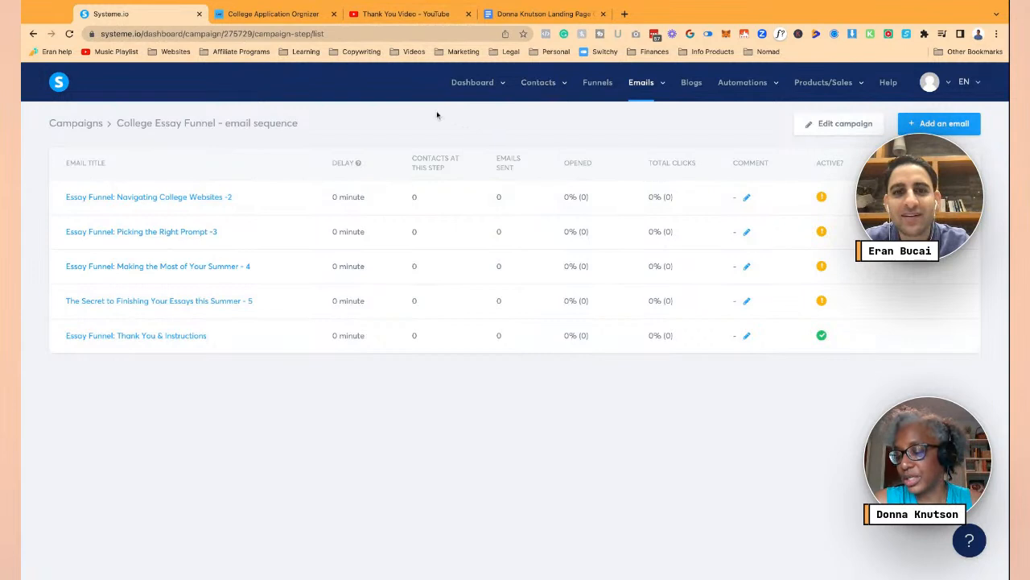